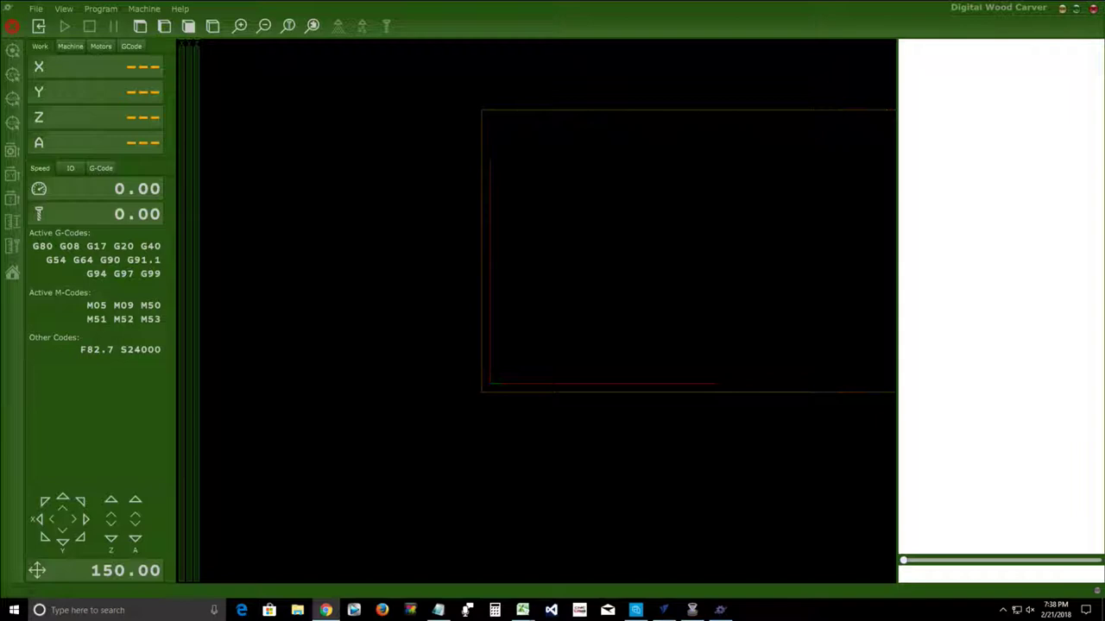
click(691, 610)
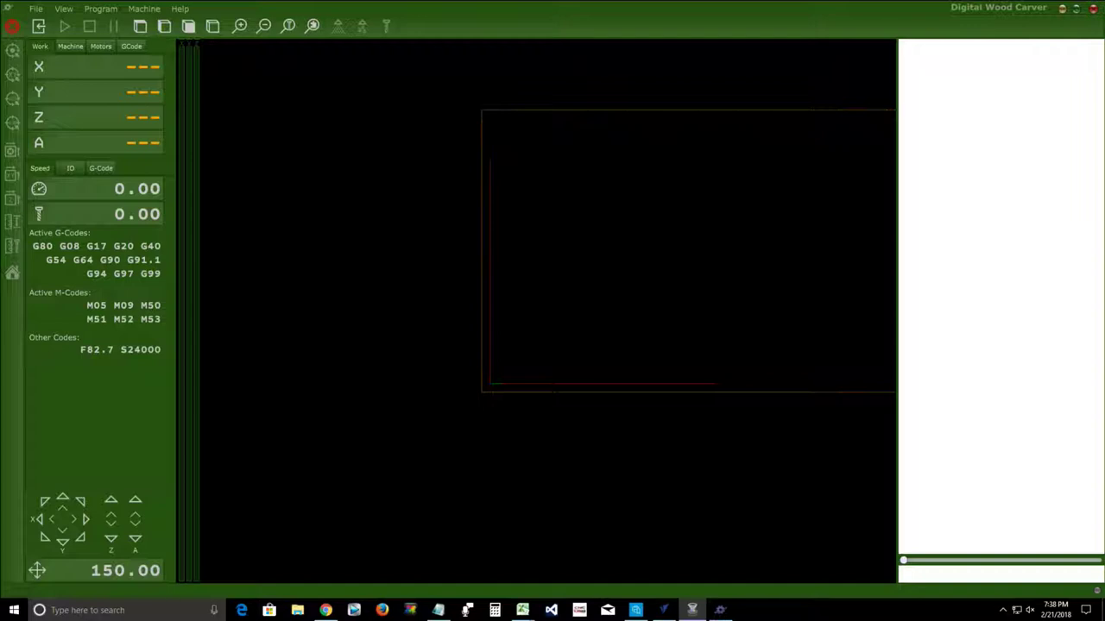
key(alt+Tab)
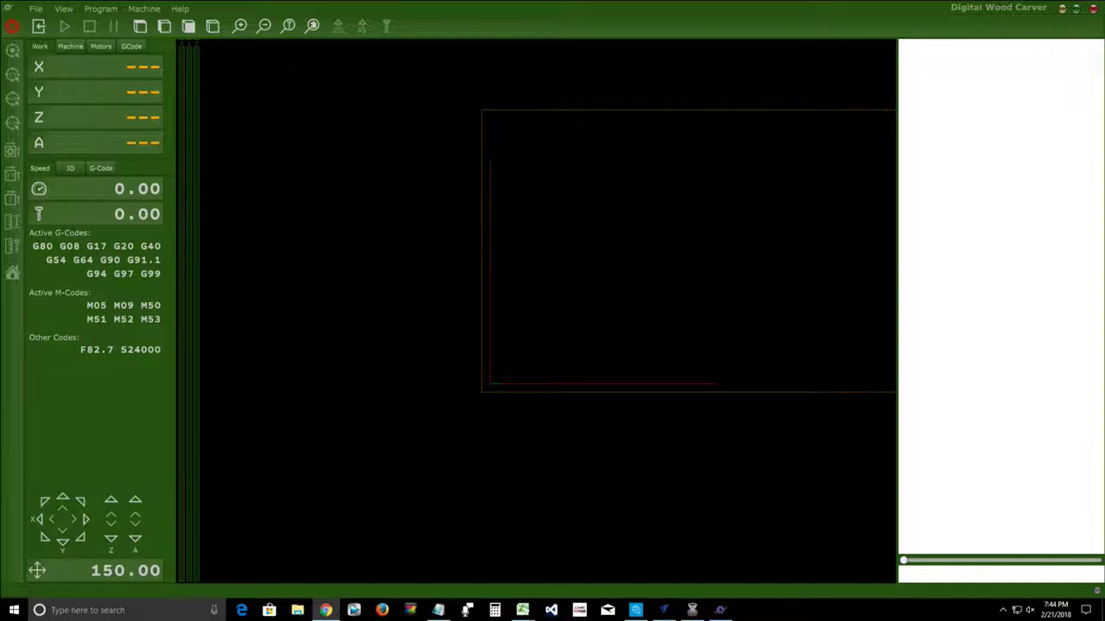
Step: Switch to the Chrome browser and open the planet-cnc.com website
drag(1104, 55, 327, 55)
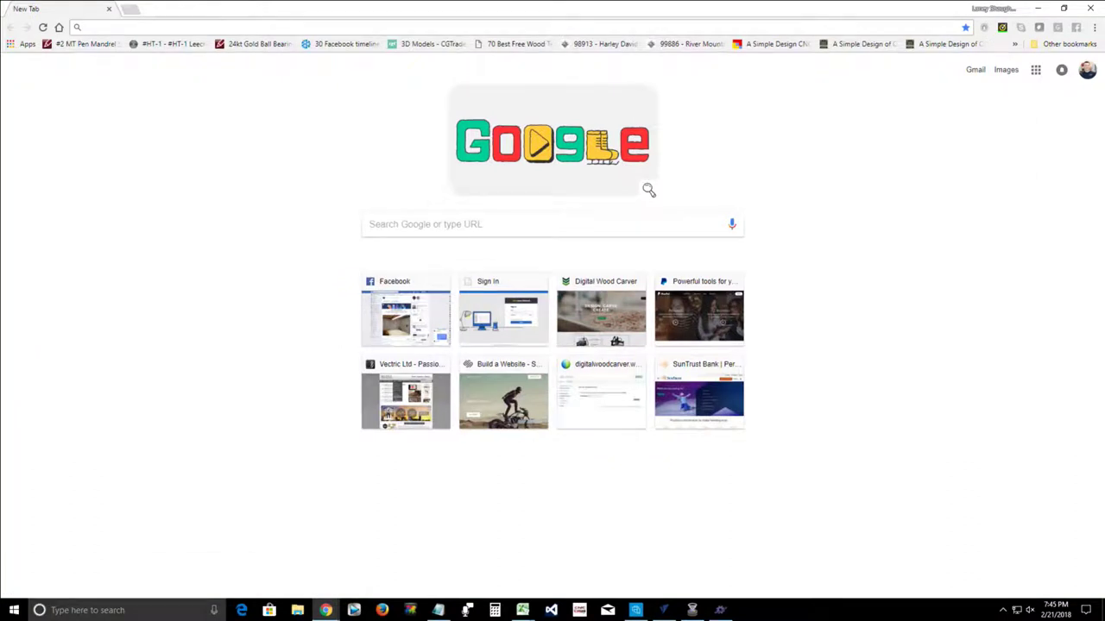
text(planet-)
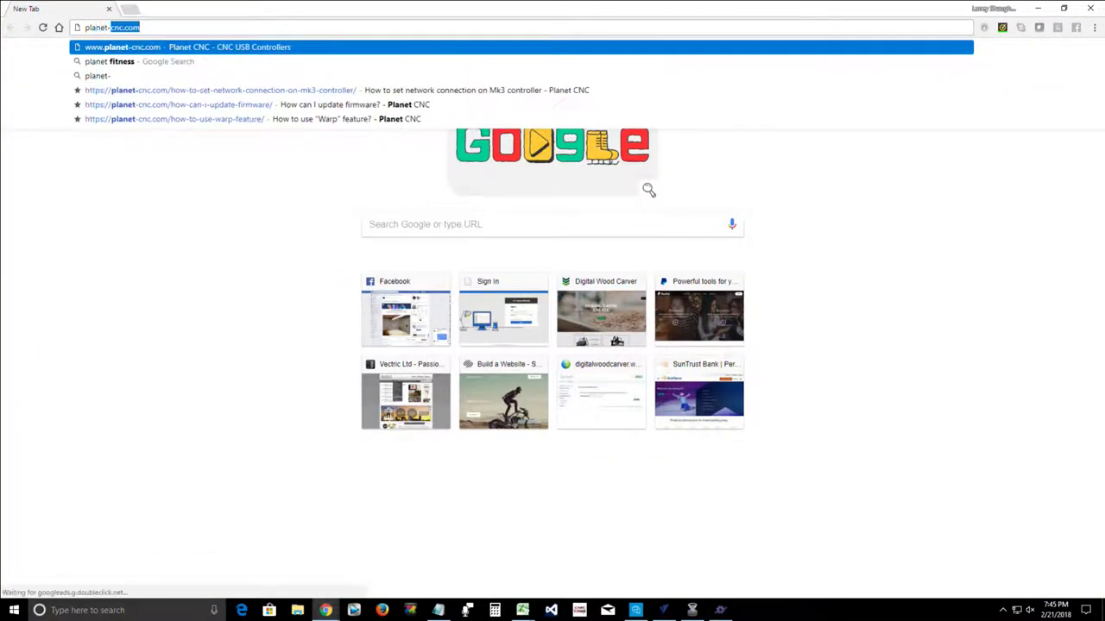
text(cnc.com)
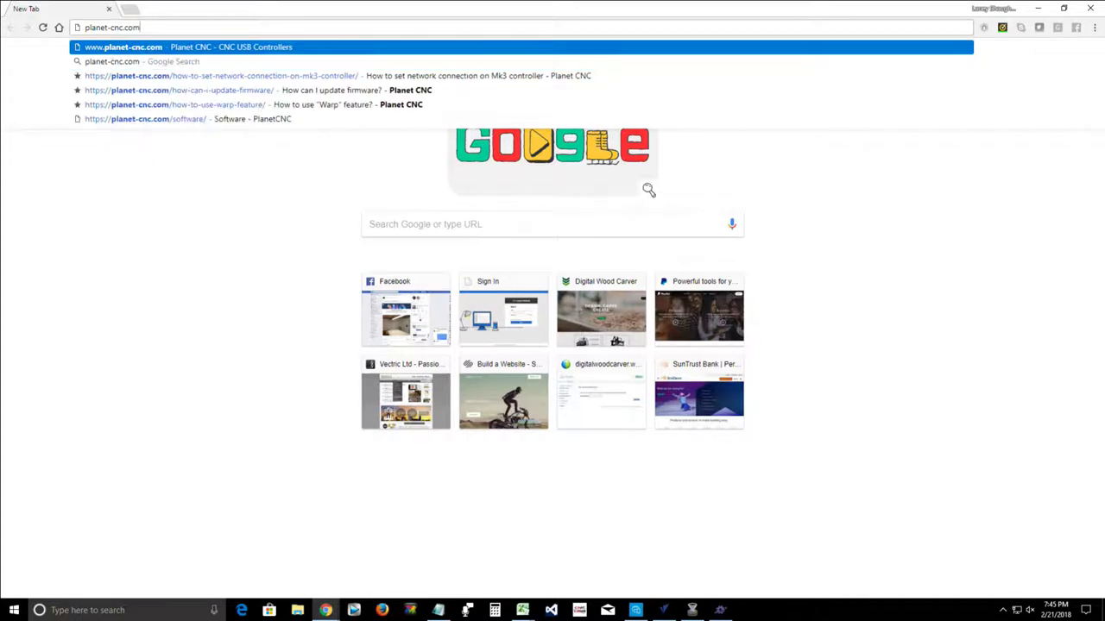
key(Return)
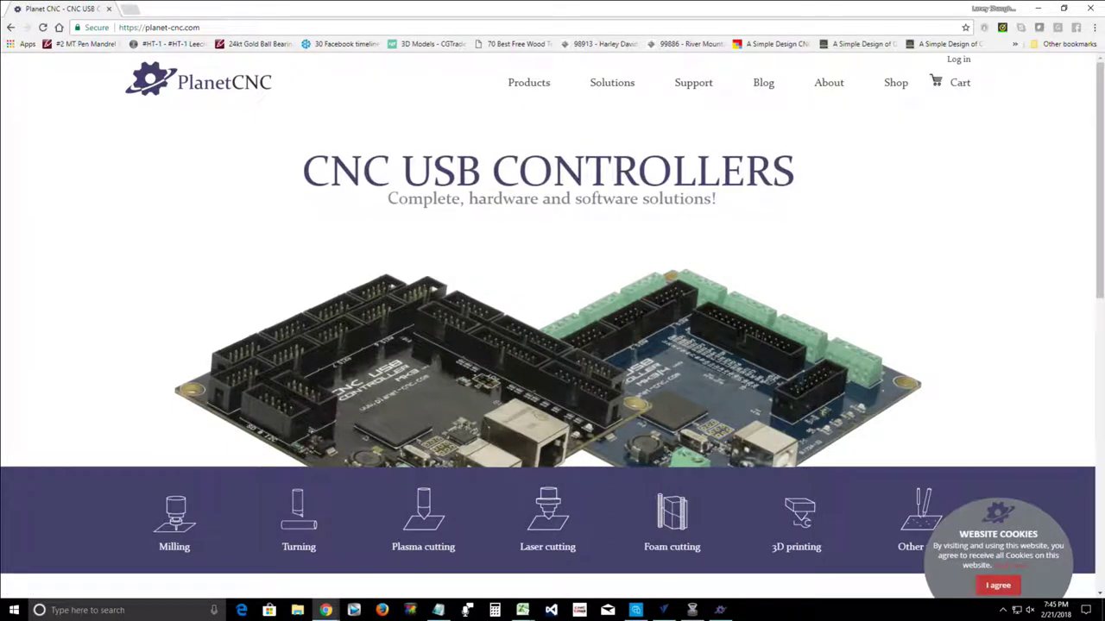
Step: Open PlanetCNC's software page, review the available downloads including PlanetCNC TNG 2017.10.30 beta – Windows, and close the page
mouse_move(528, 82)
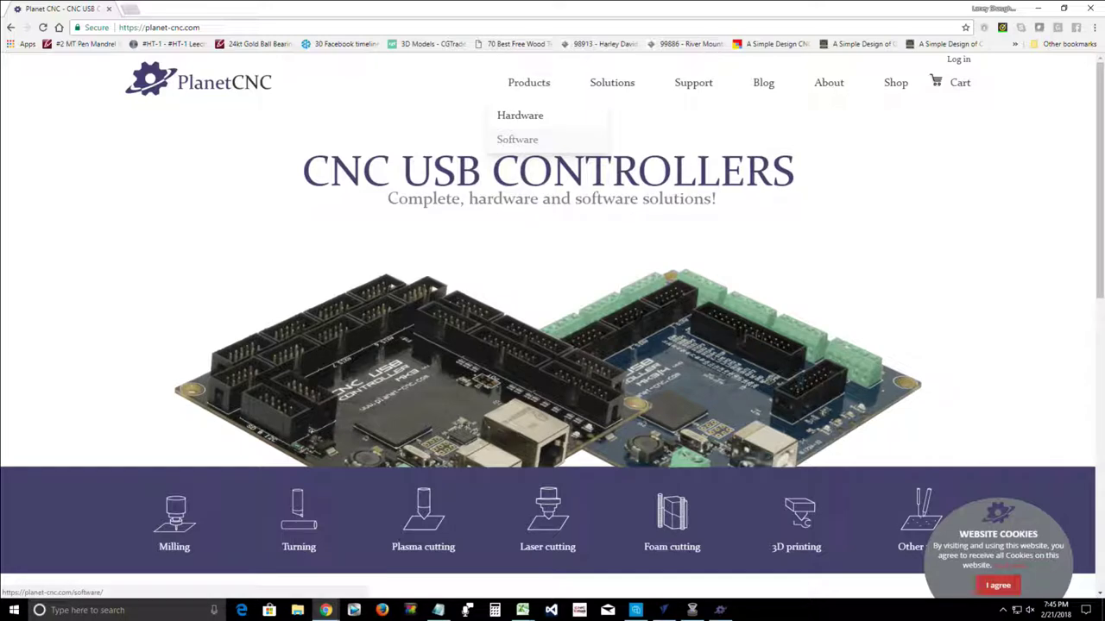
click(517, 139)
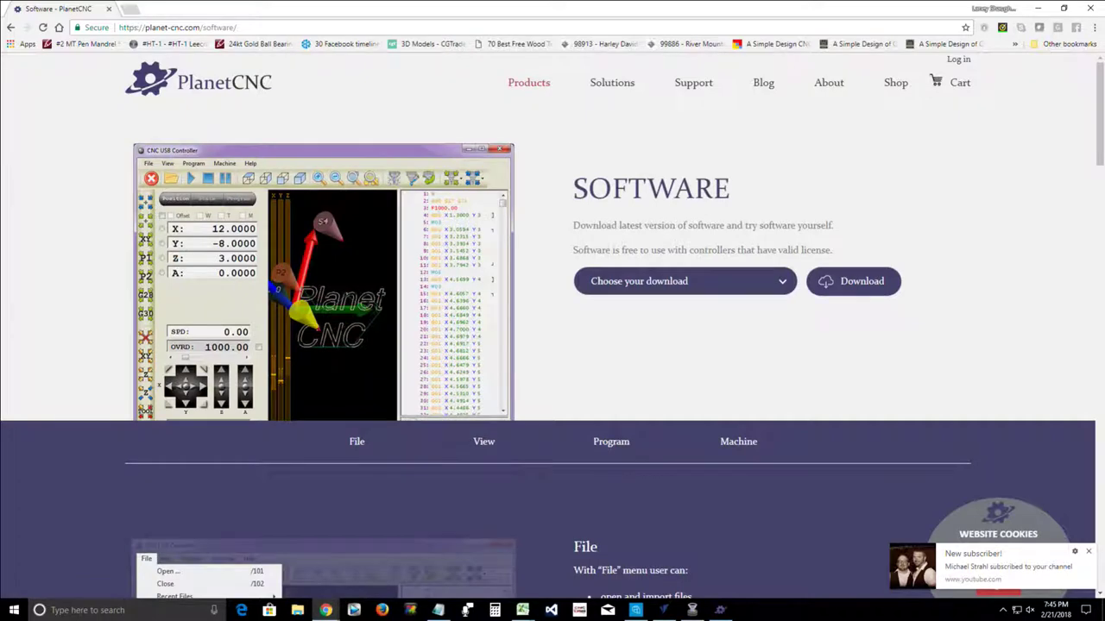
click(682, 281)
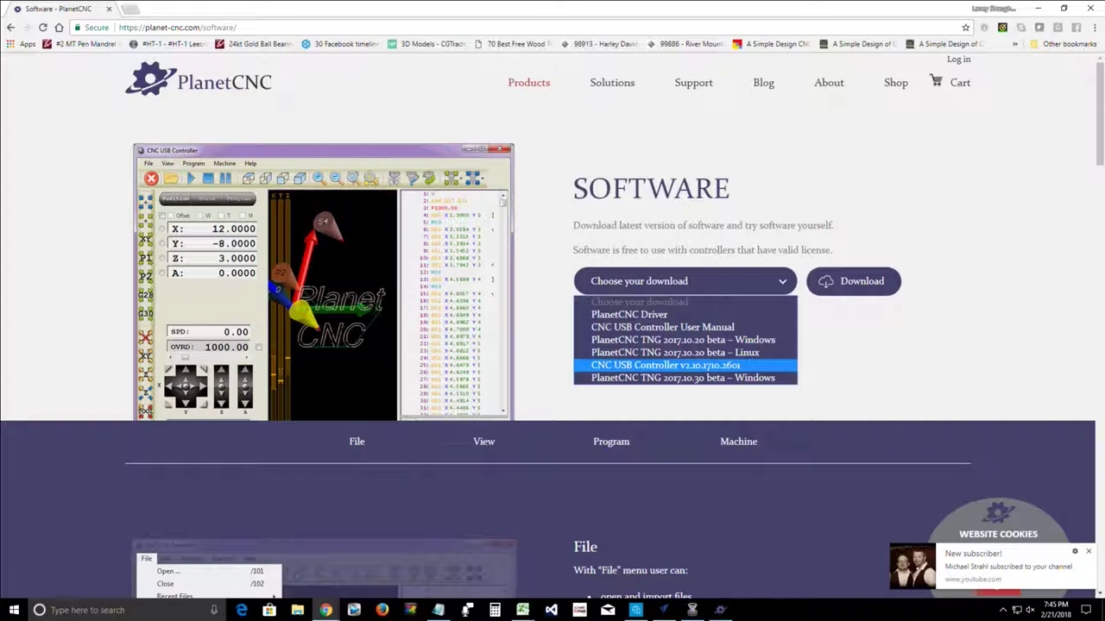
key(Down)
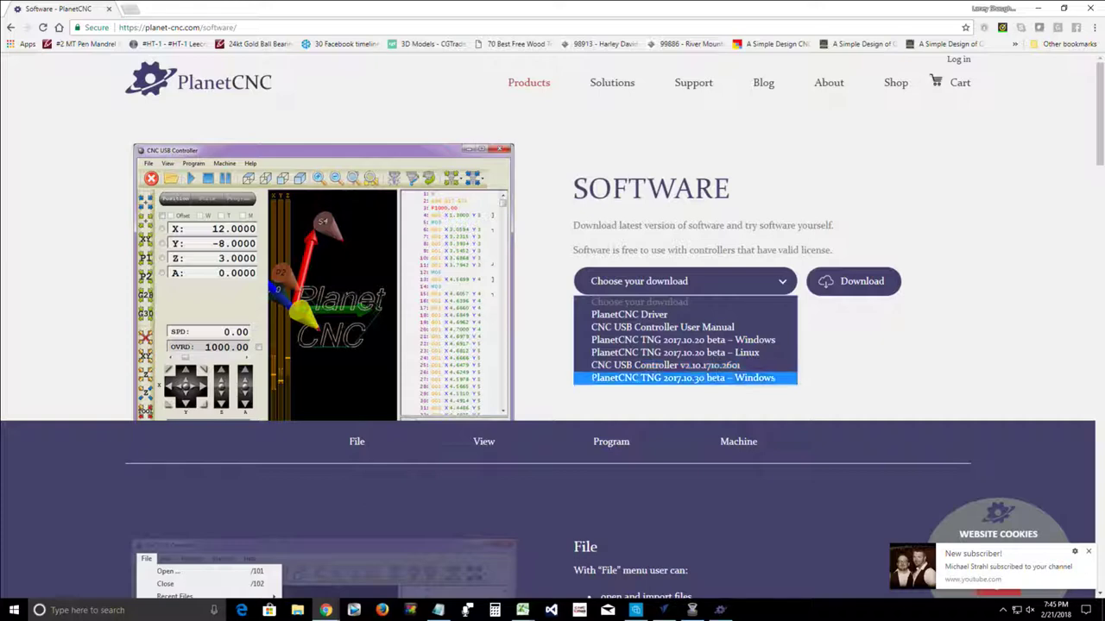
key(Escape)
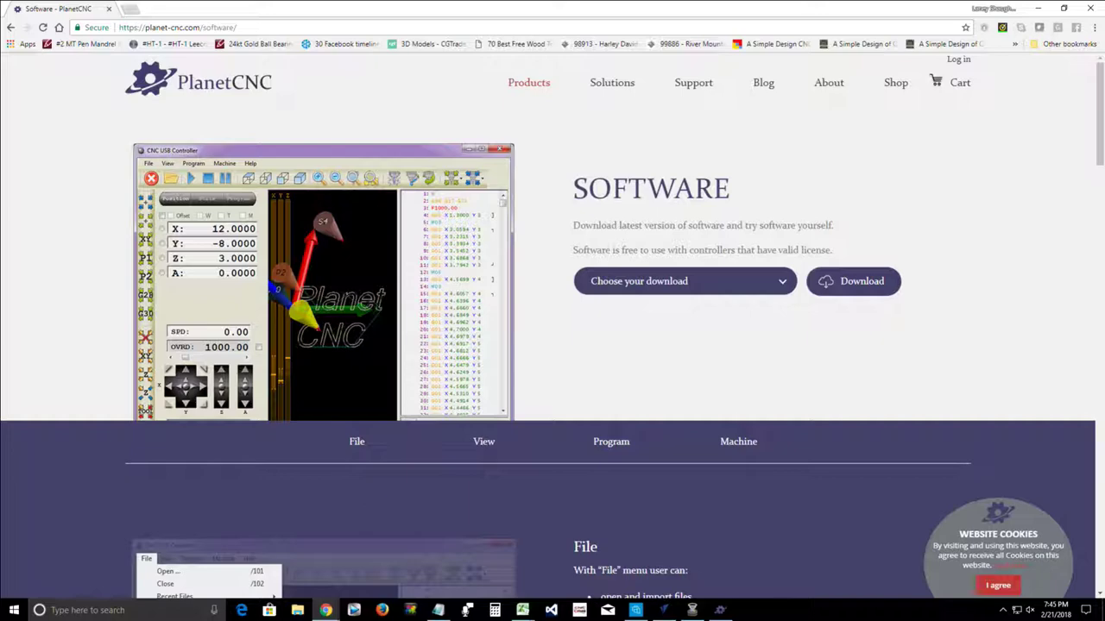
click(685, 281)
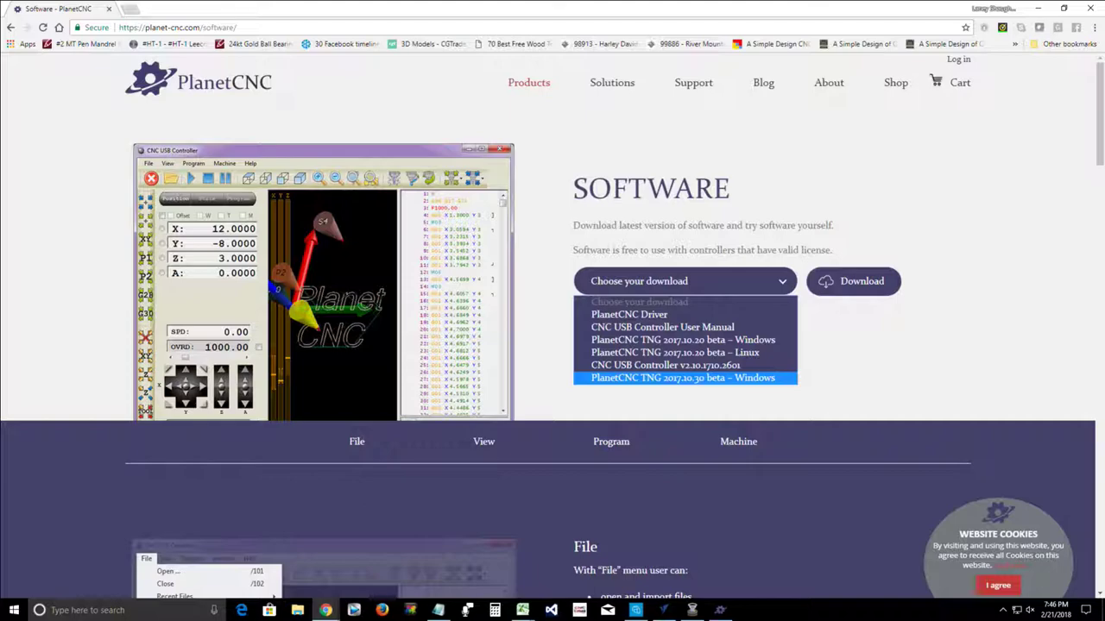
click(108, 9)
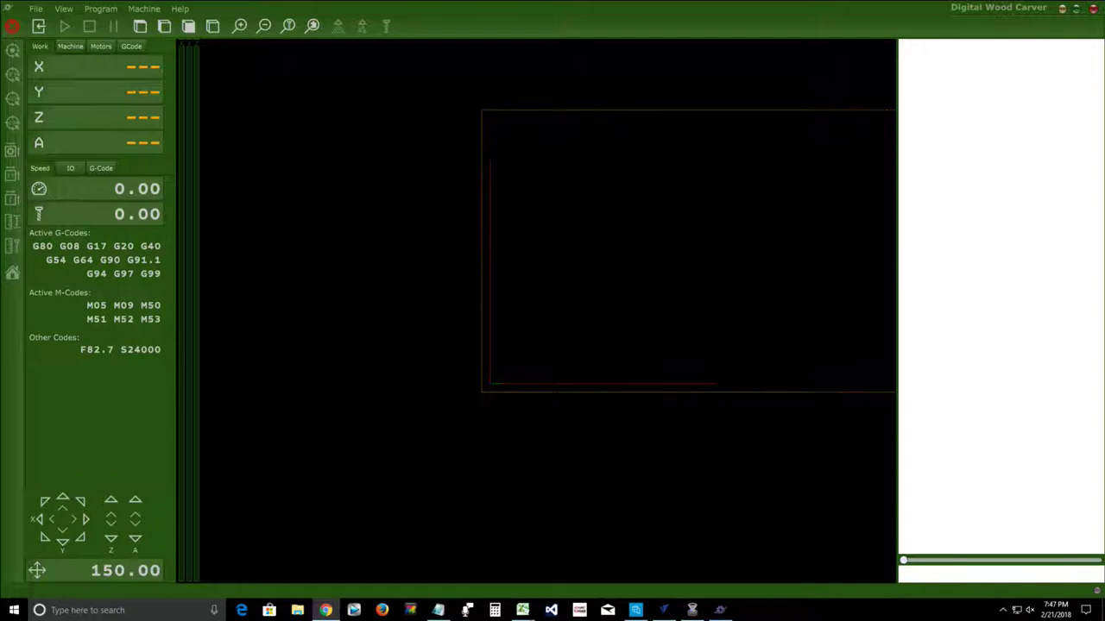
Step: Open the control software's keyboard shortcut settings and review the assignments in the Jog section
click(35, 9)
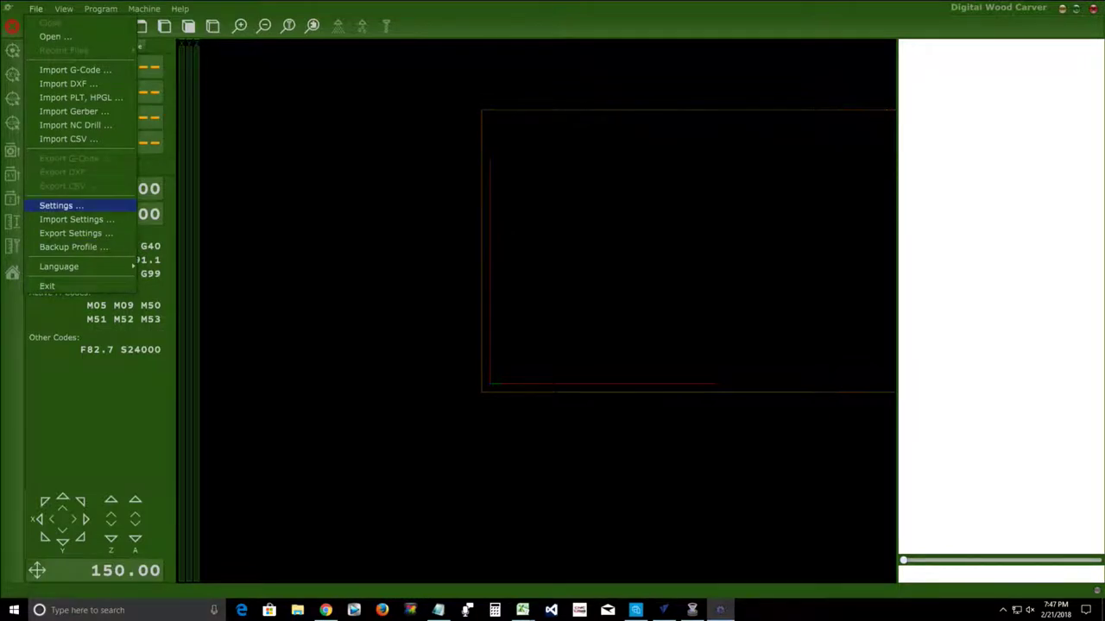
key(Return)
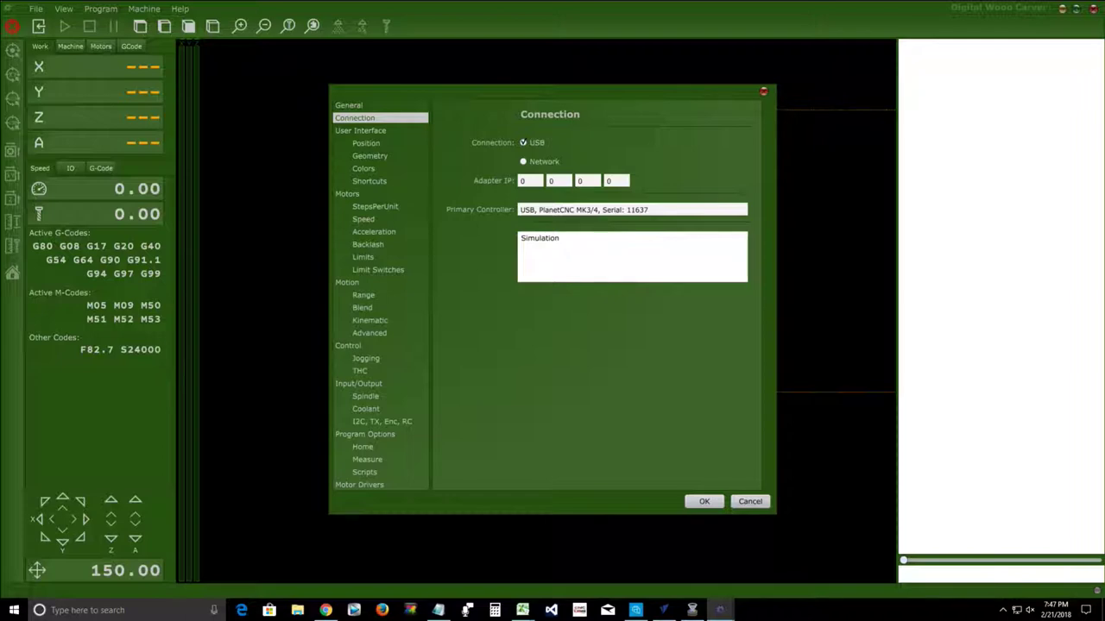
click(370, 182)
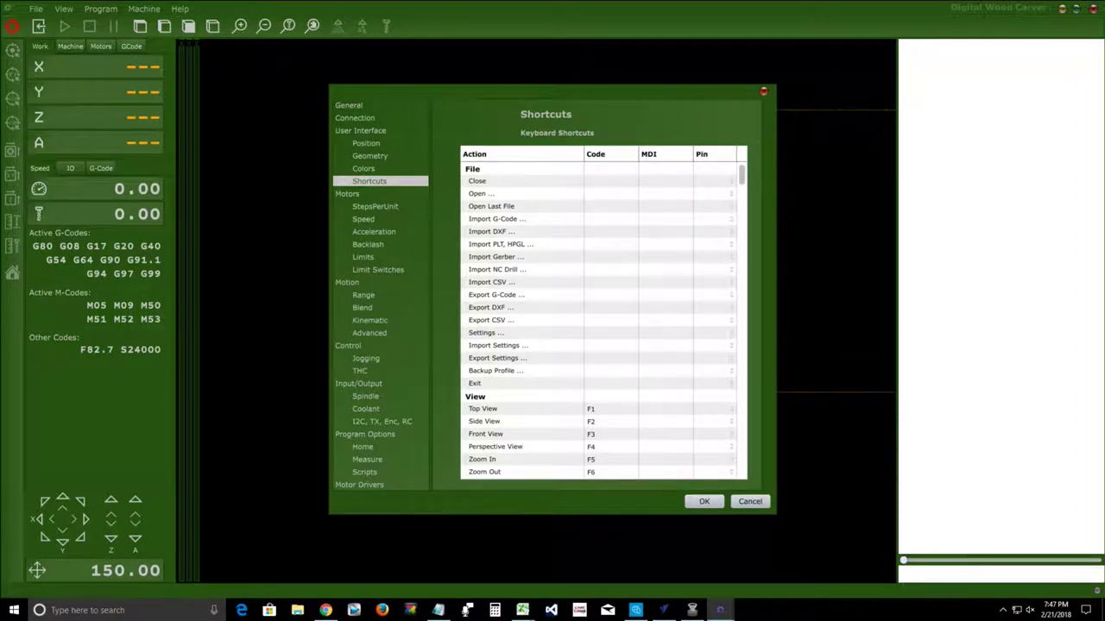
scroll(603, 319, down, 15)
scroll(604, 320, down, 20)
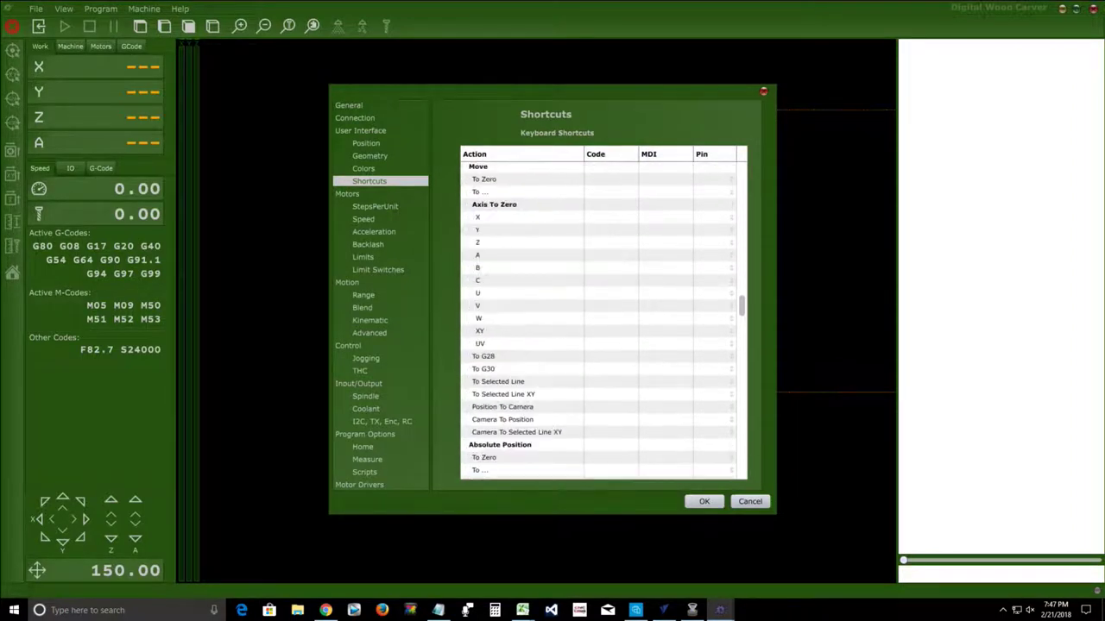
scroll(603, 319, down, 20)
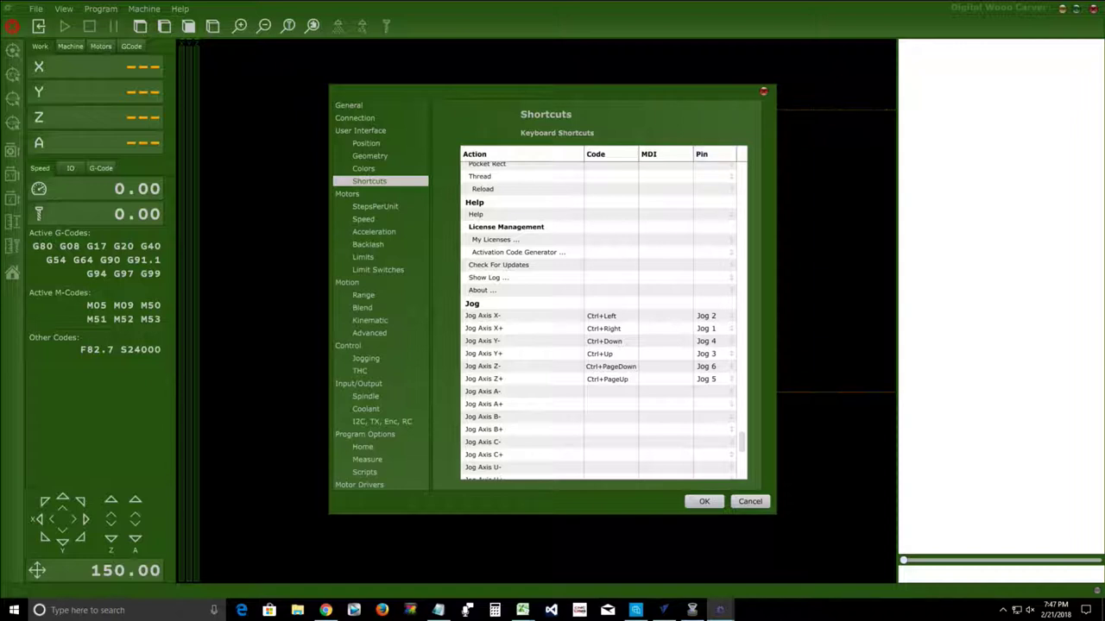
Step: Look over the pin choices offered for Jog Axis X- and close the settings, keeping its current pin
click(712, 316)
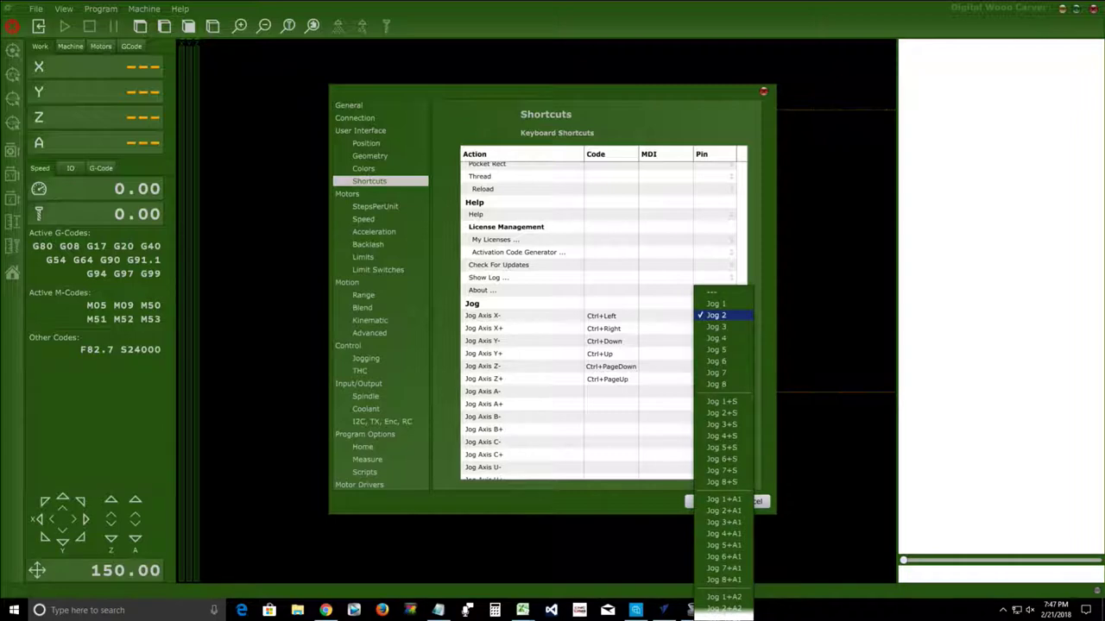
key(Escape)
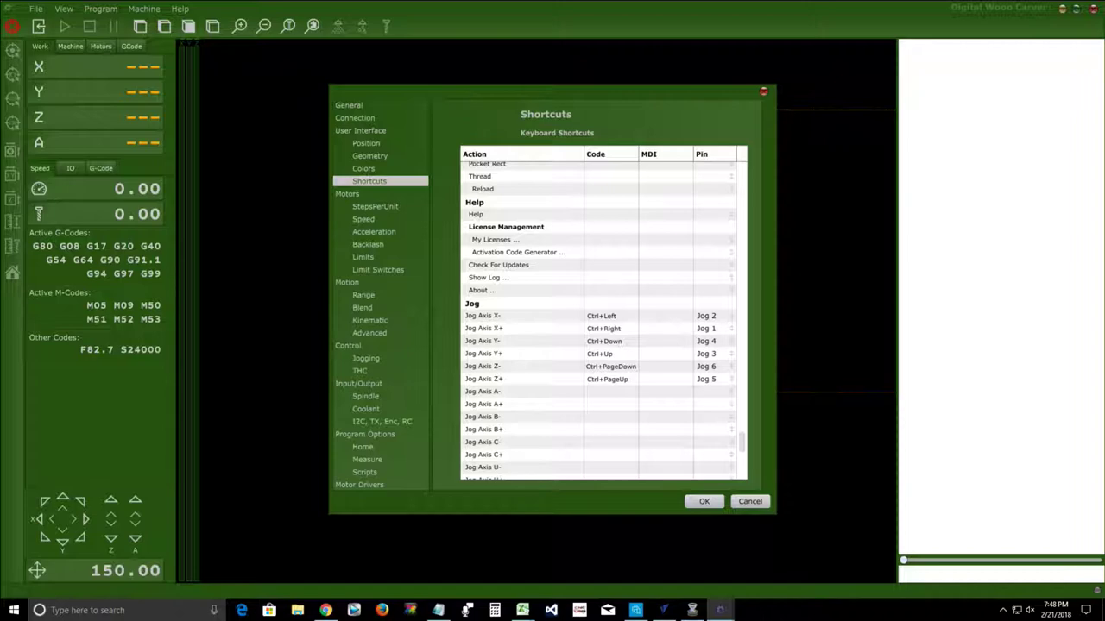
click(705, 502)
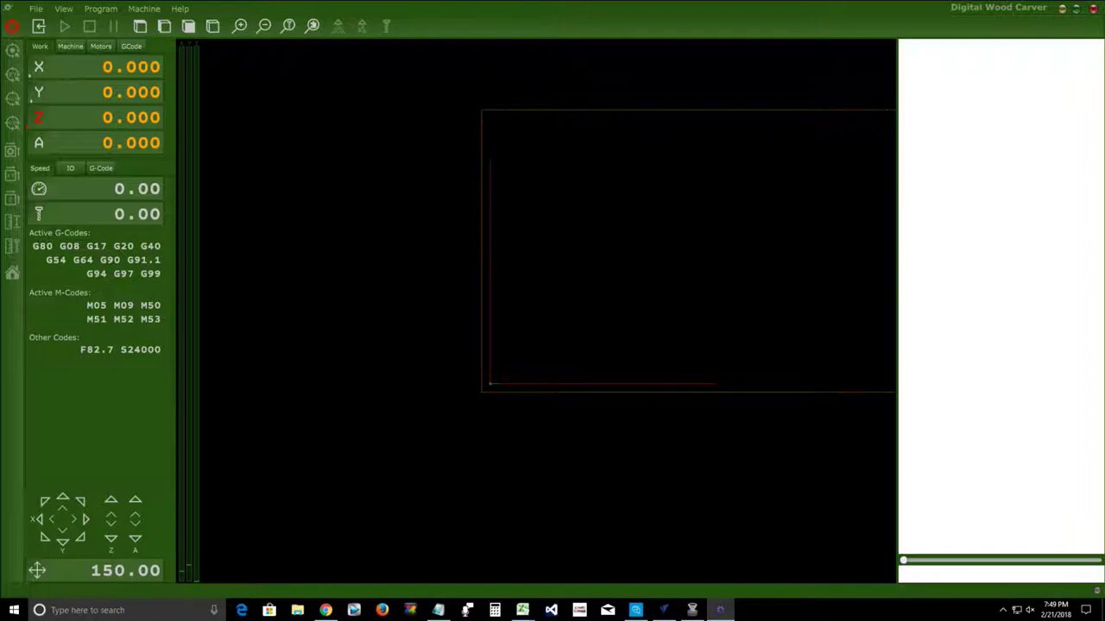
Step: Set the jog speed to 40
click(95, 571)
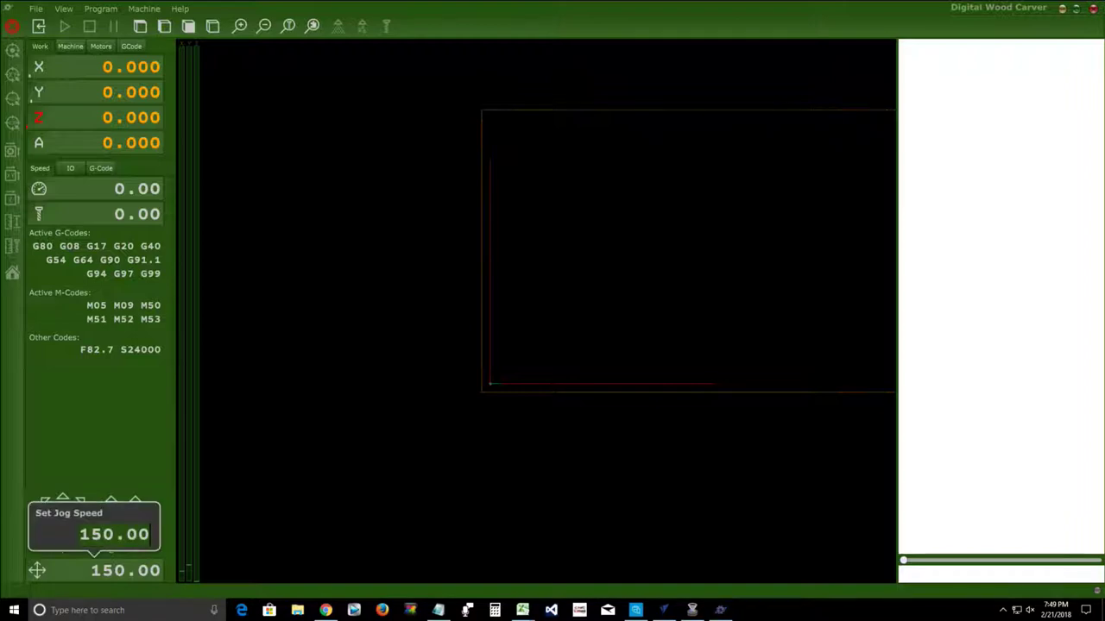
text(40)
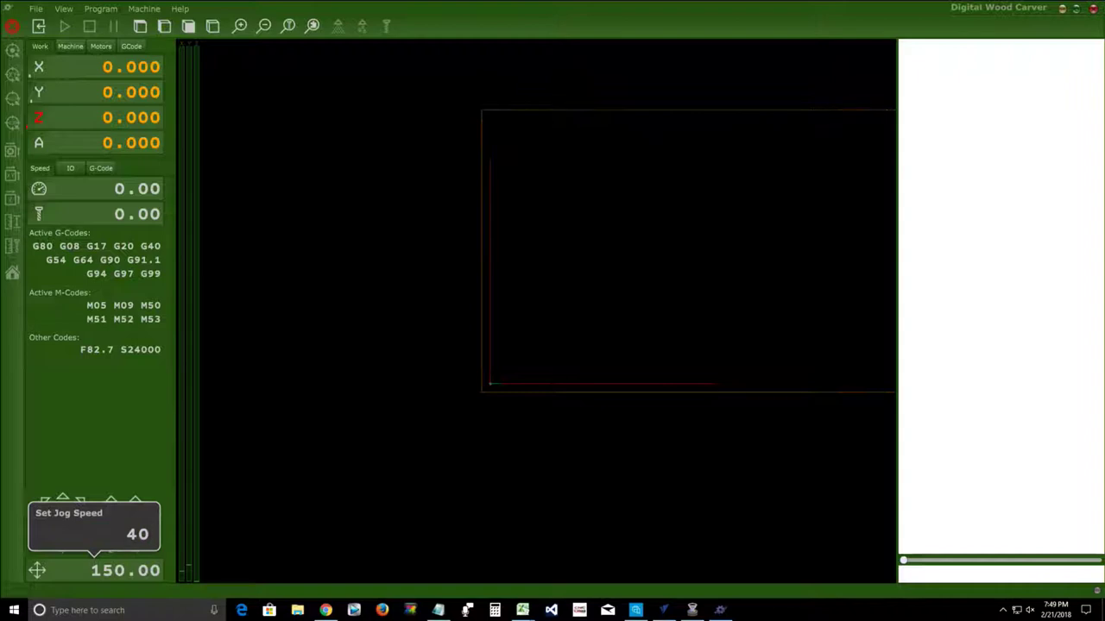
key(Return)
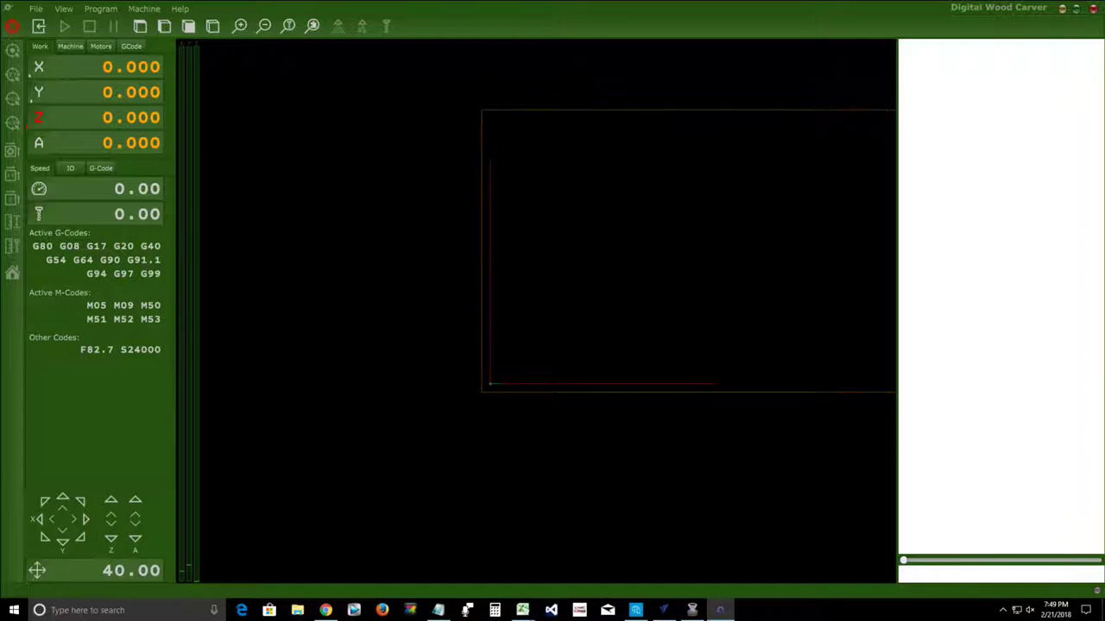
Step: Set the jog speed to 150
click(95, 571)
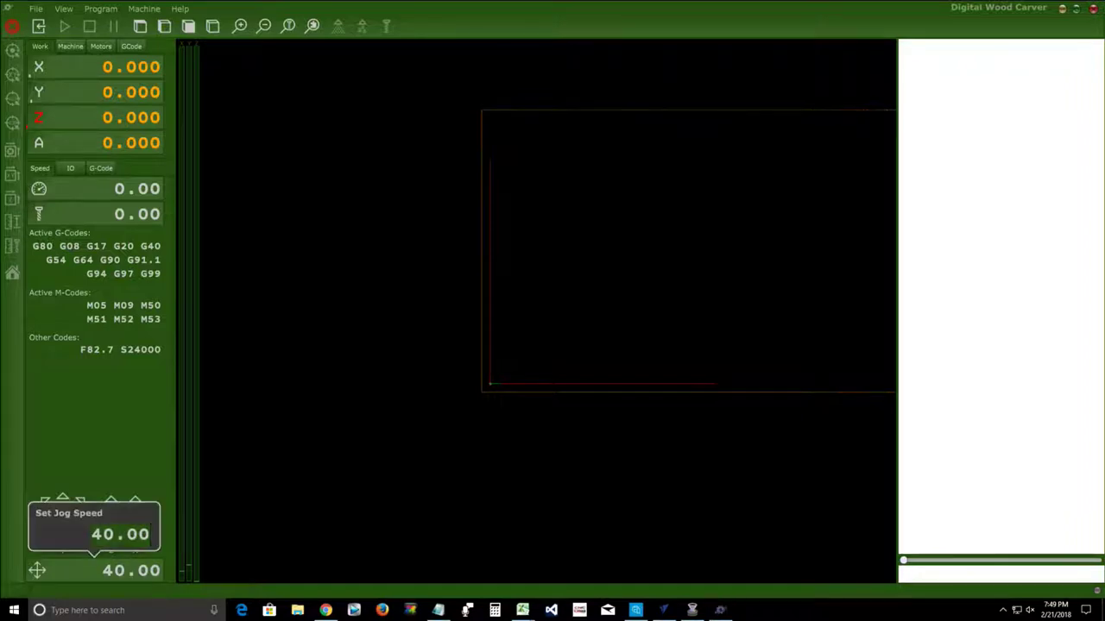
text(15)
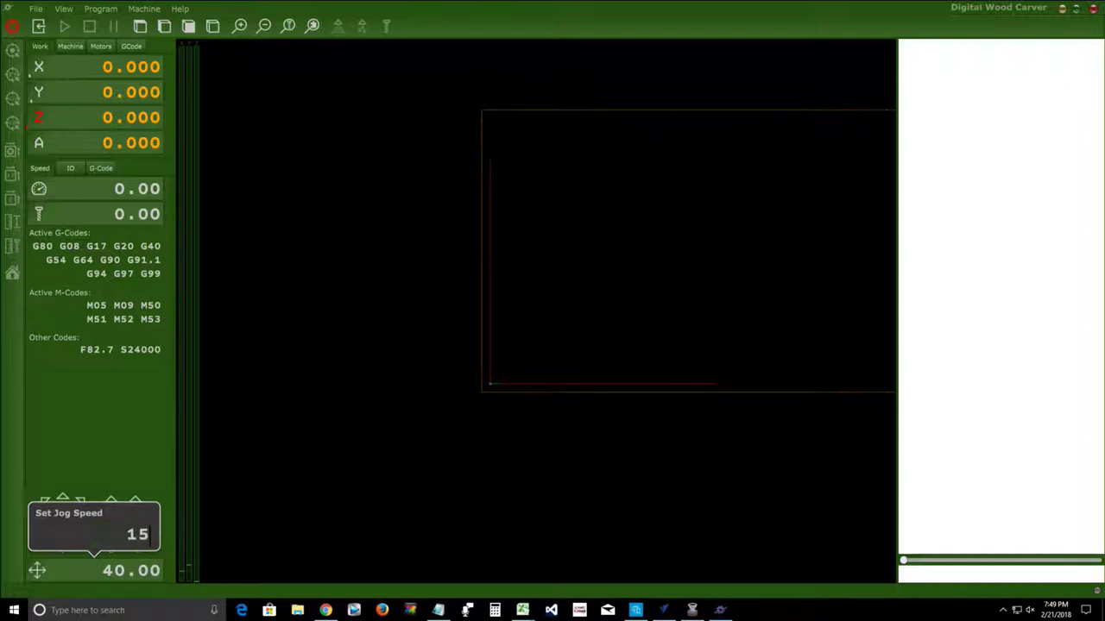
text(0)
key(Return)
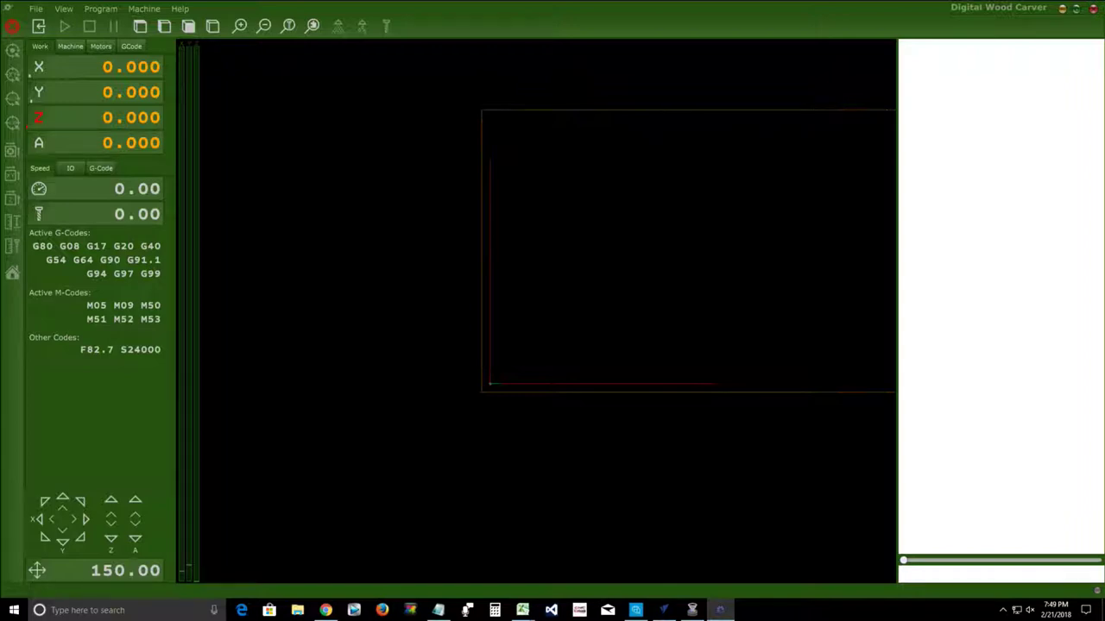
Step: Open the user interface color settings and review the 3D colors and G-code colors
click(36, 8)
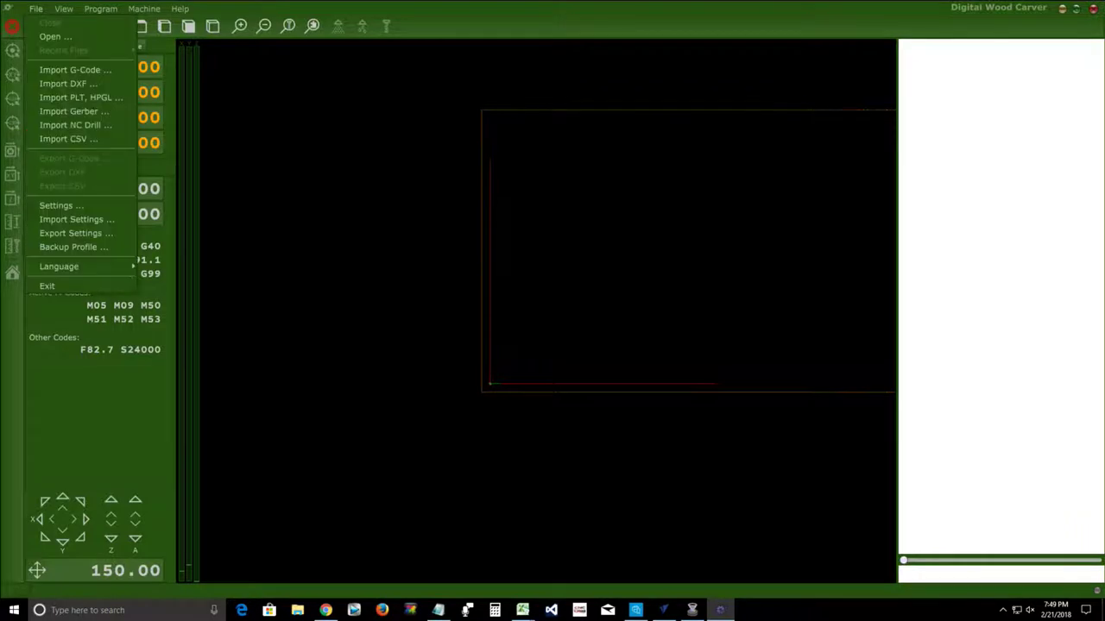
click(57, 205)
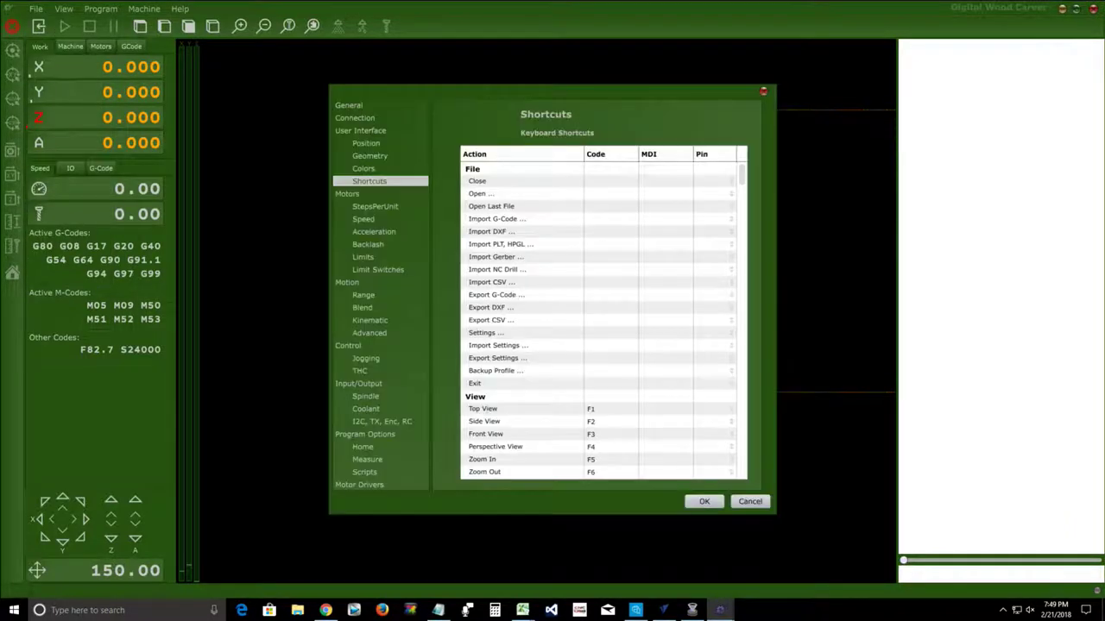
click(363, 168)
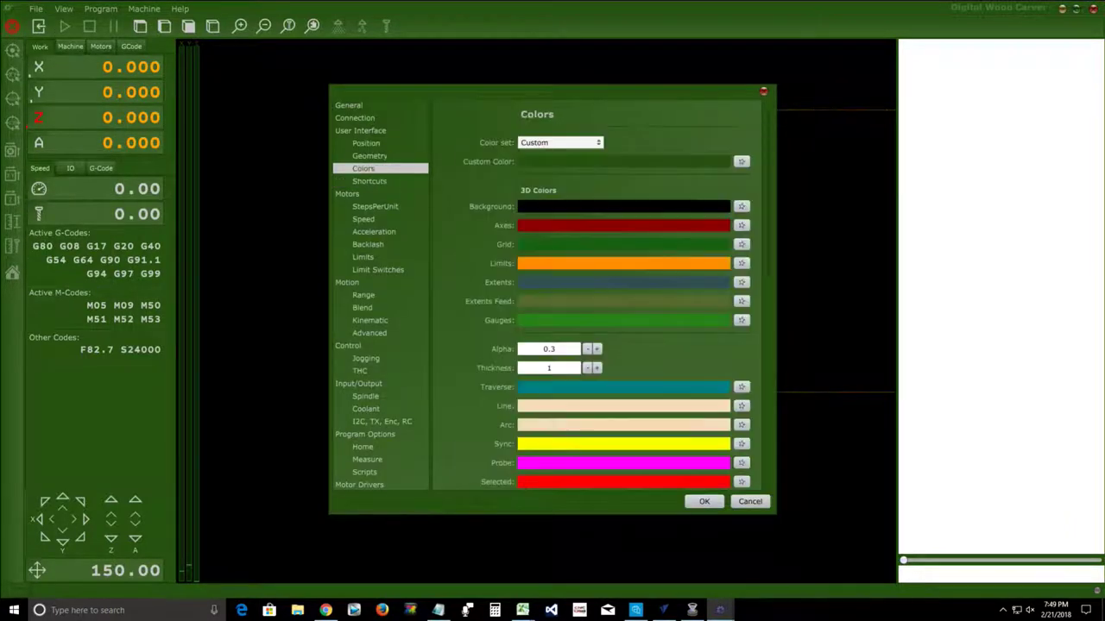
scroll(616, 295, down, 5)
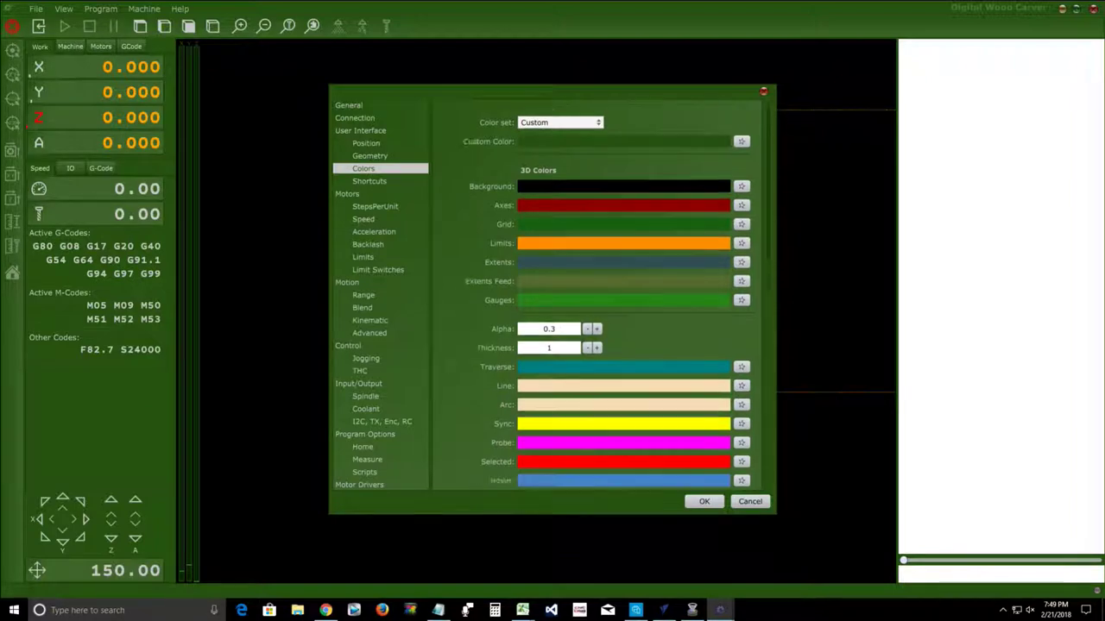
scroll(616, 296, down, 5)
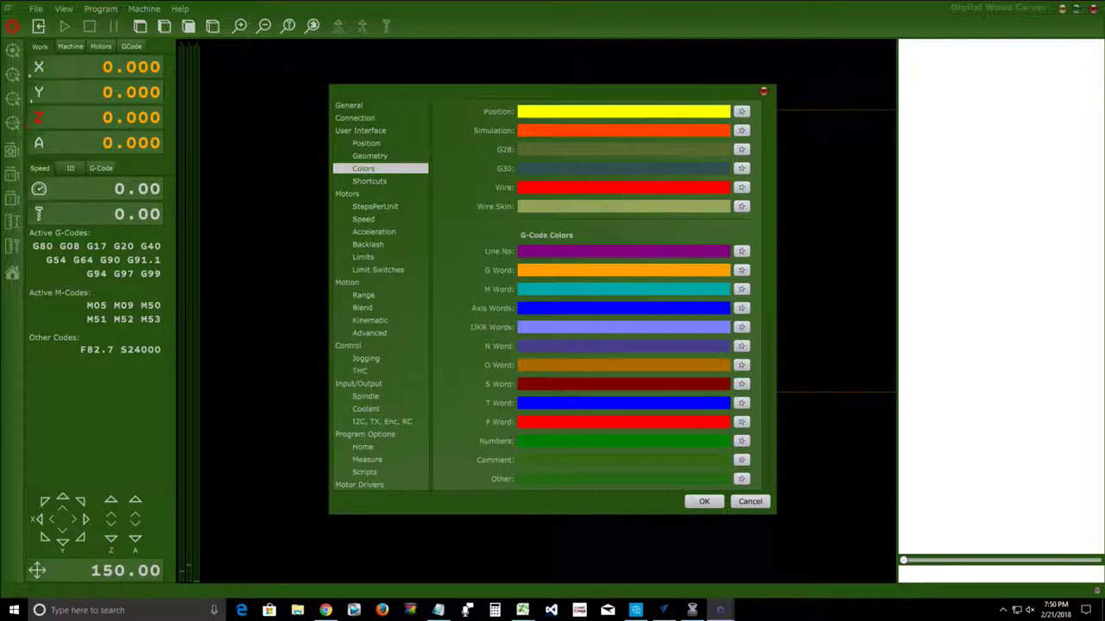
Step: Look at the color picker for the F Word G-code color, dismiss it, and return to the 3D colors
click(741, 422)
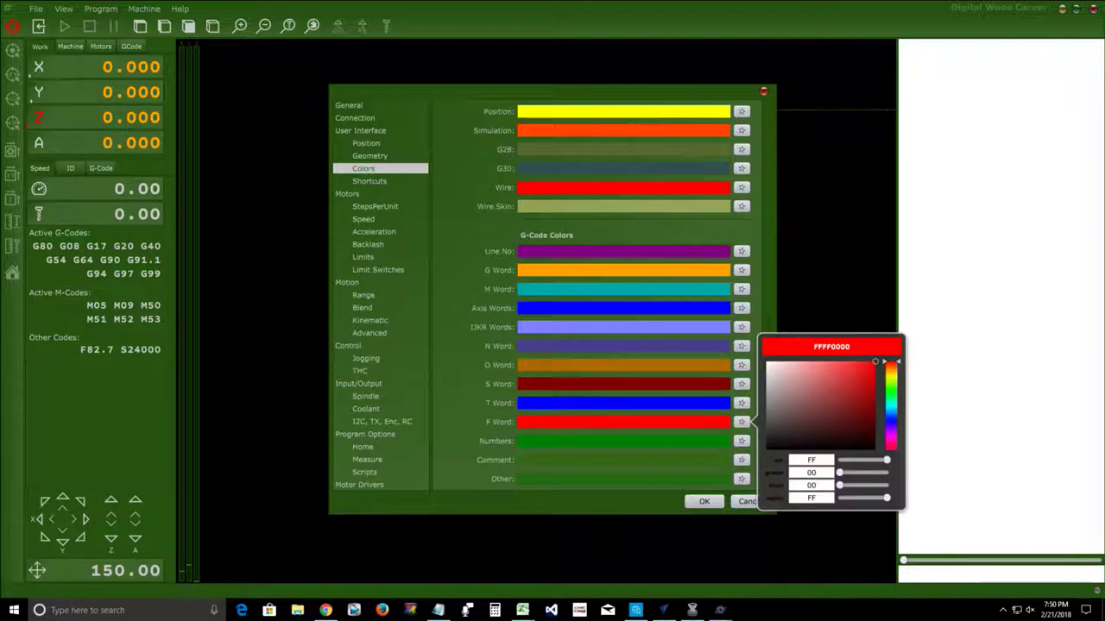
key(Escape)
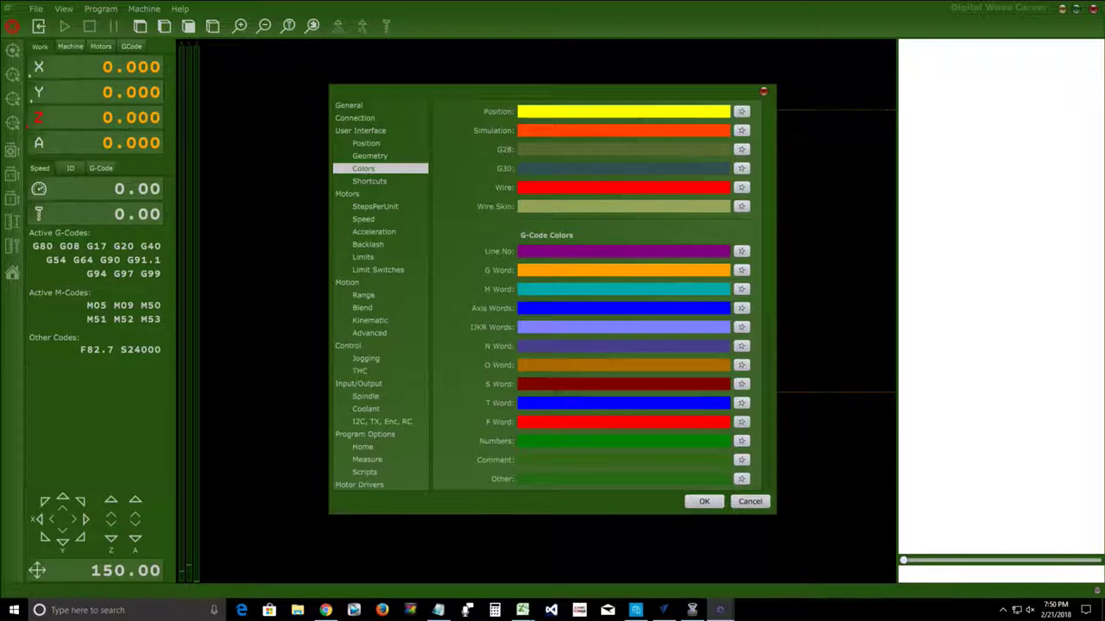
scroll(630, 293, up, 5)
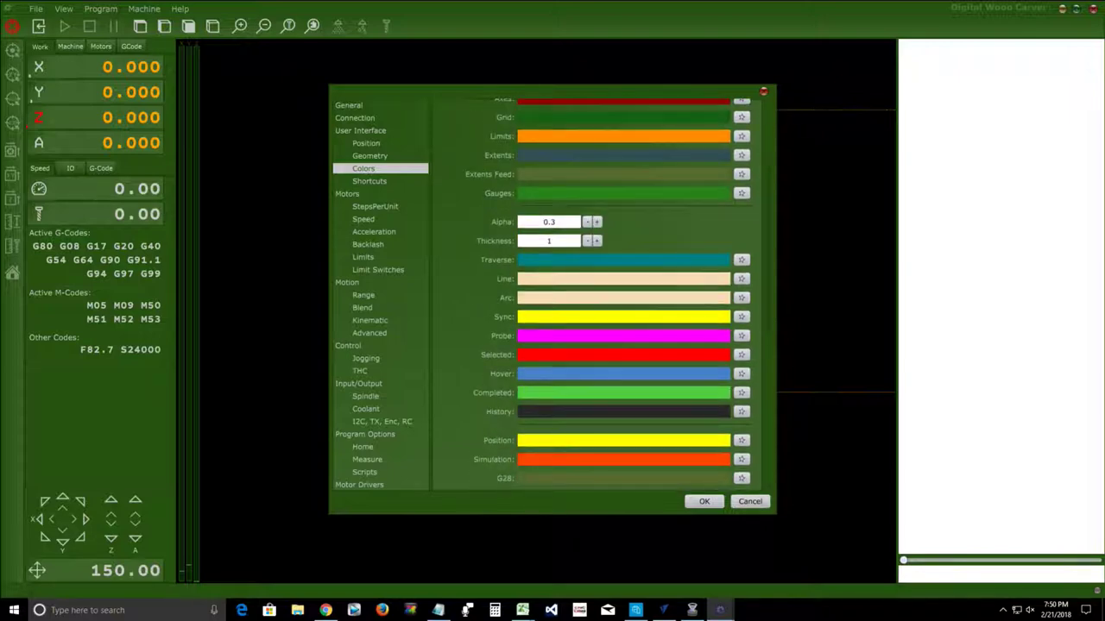
Step: Review the remaining 3D colors down to the G-code colors and leave the settings without saving changes
scroll(630, 294, down, 5)
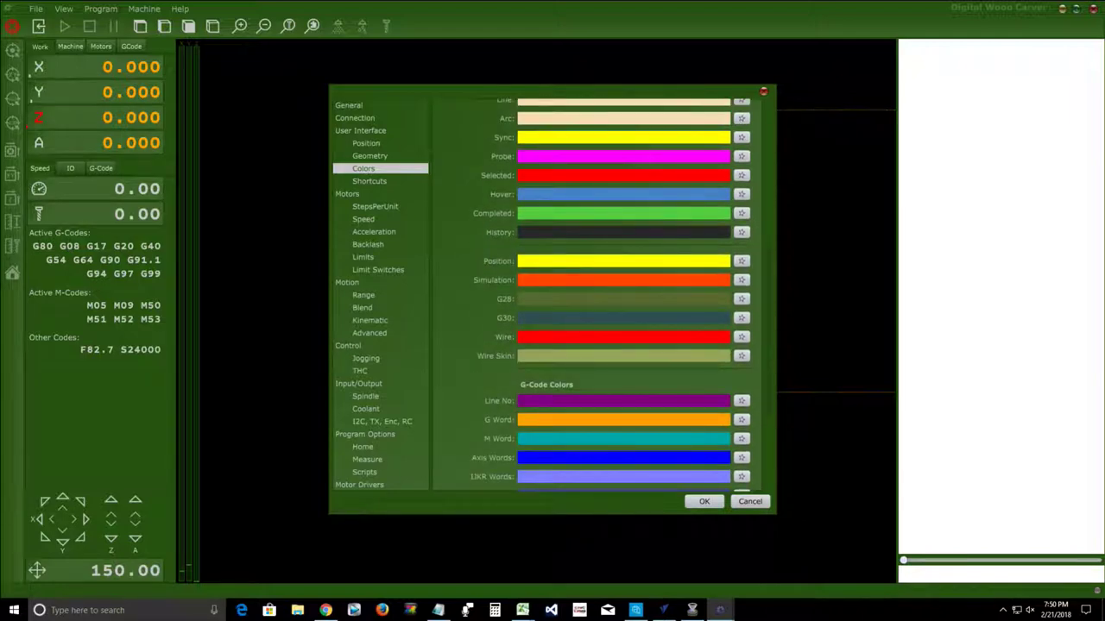
scroll(630, 293, up, 5)
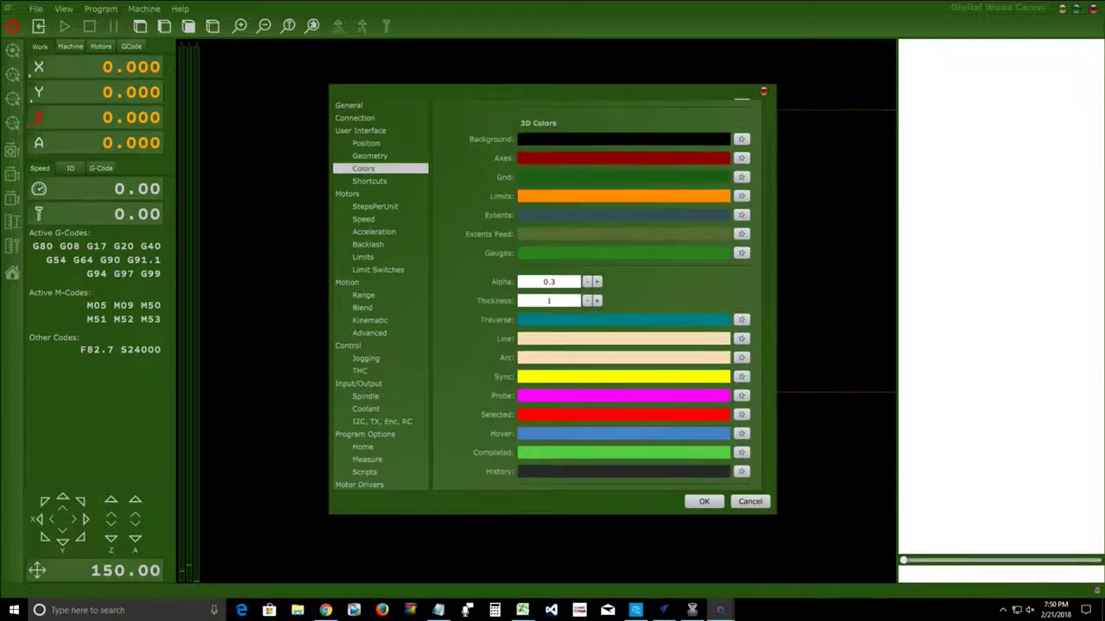
click(749, 501)
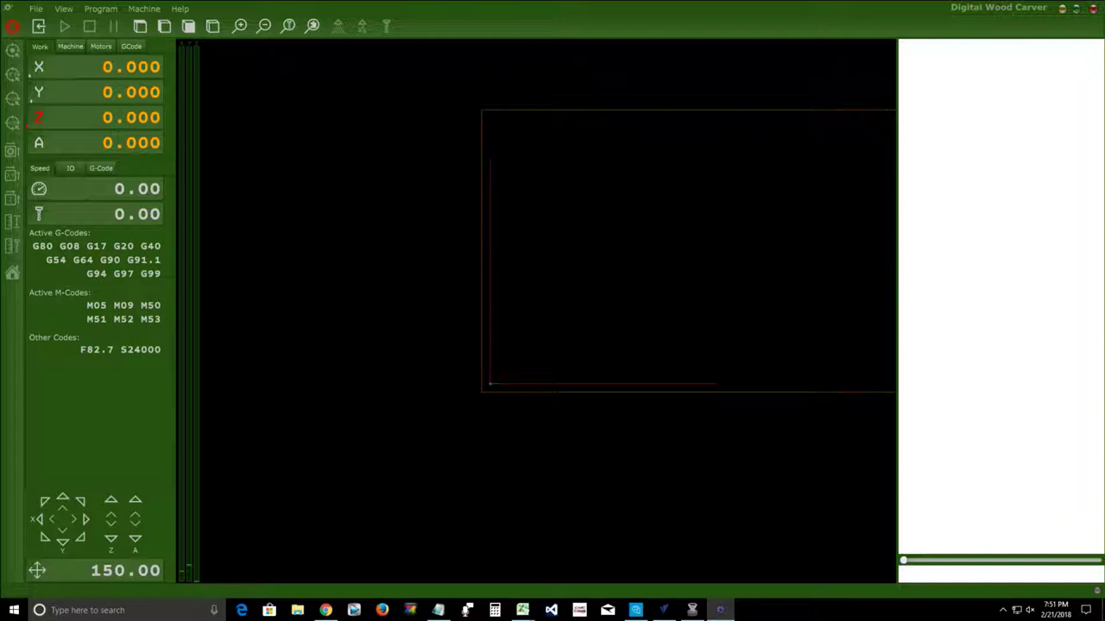
Step: Start exporting the settings over the existing DWCTNG_2_12_18.settings file and decline the replacement
click(36, 9)
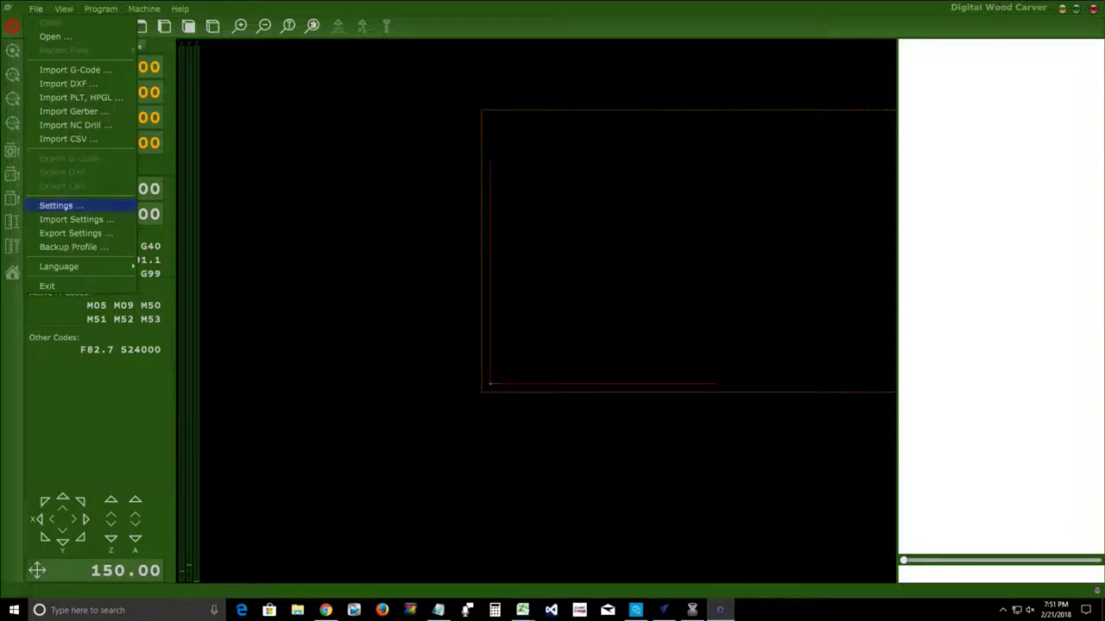
key(Return)
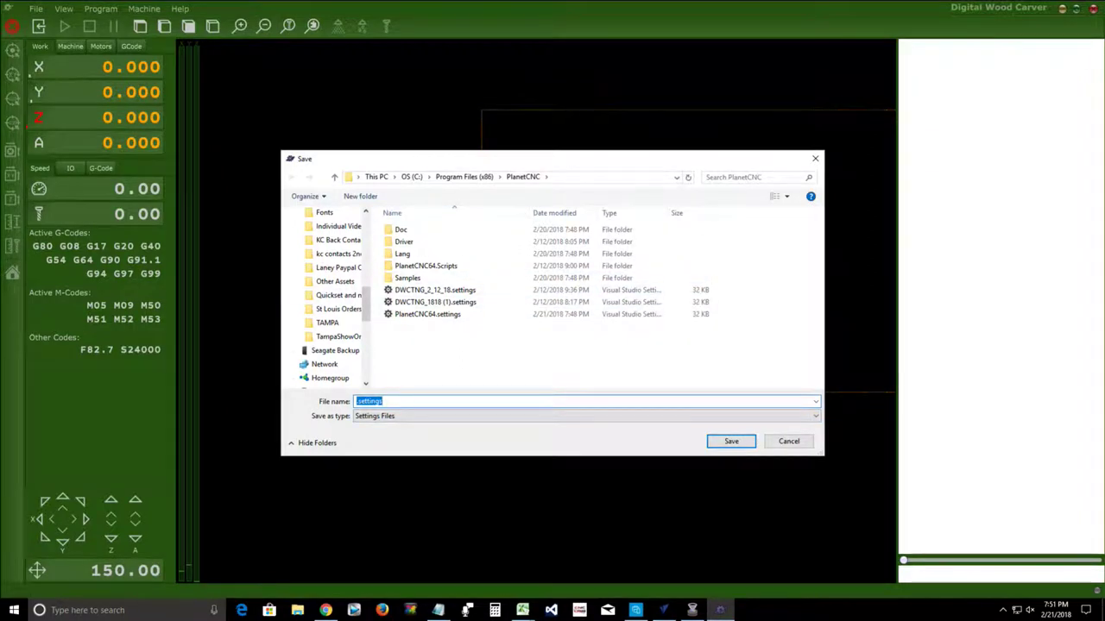
click(469, 290)
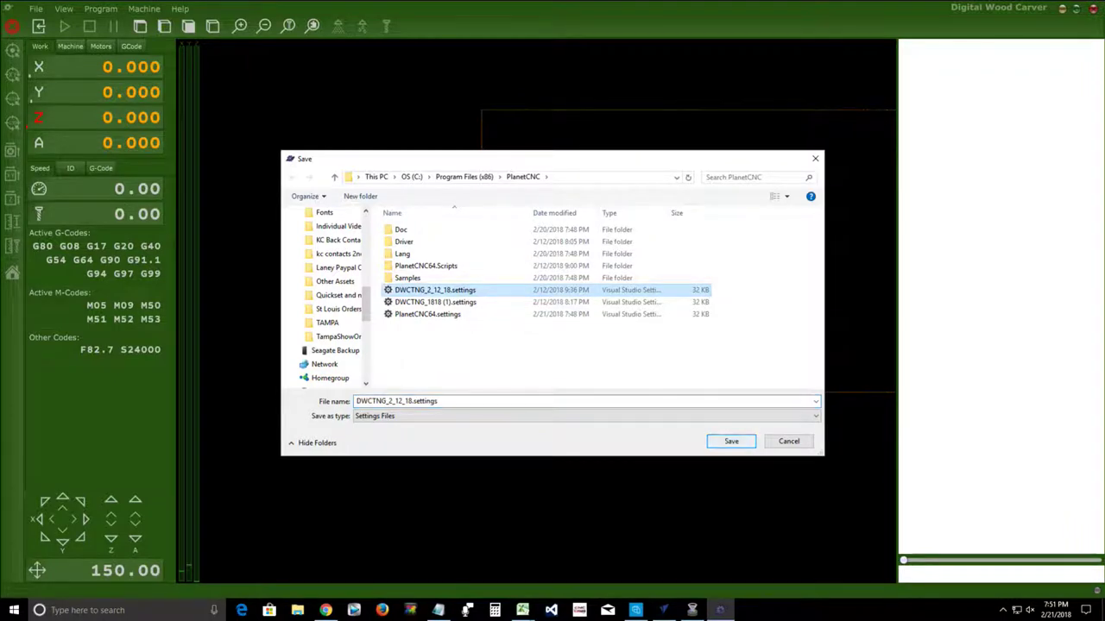
key(Return)
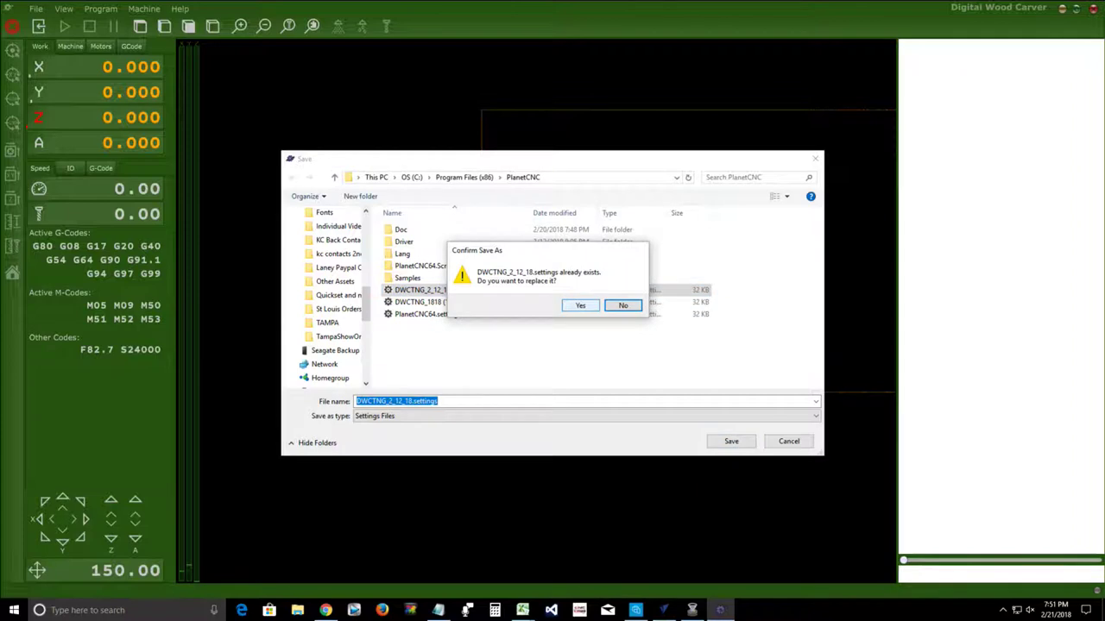
click(623, 304)
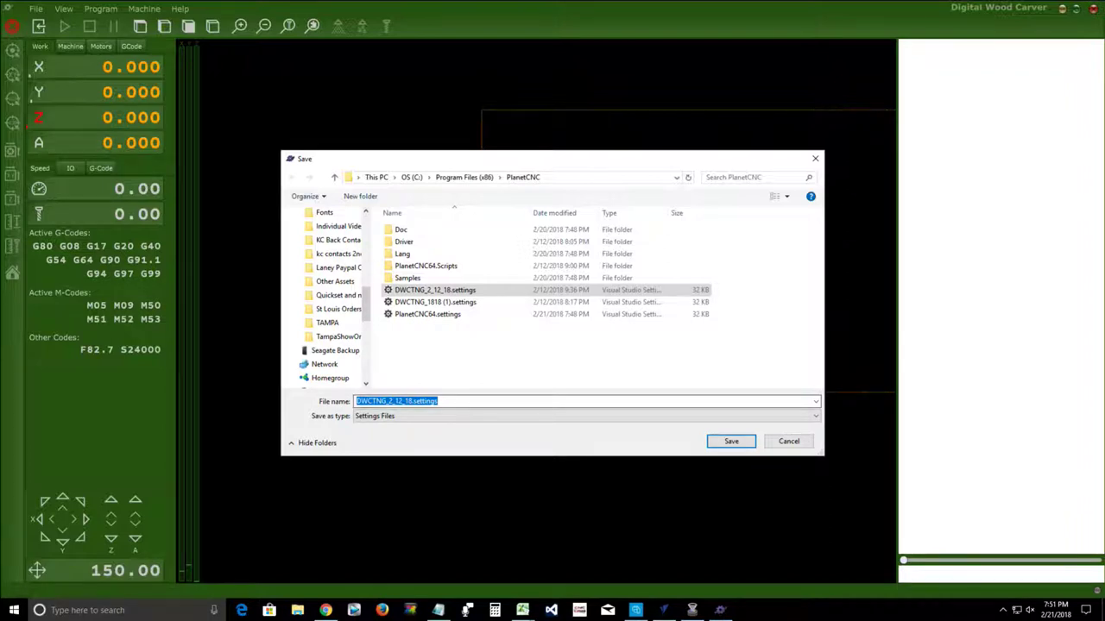
Step: Name the exported settings file DWCTNG_2_21_18 and save it in the PlanetCNC folder
click(412, 401)
key(ctrl+a)
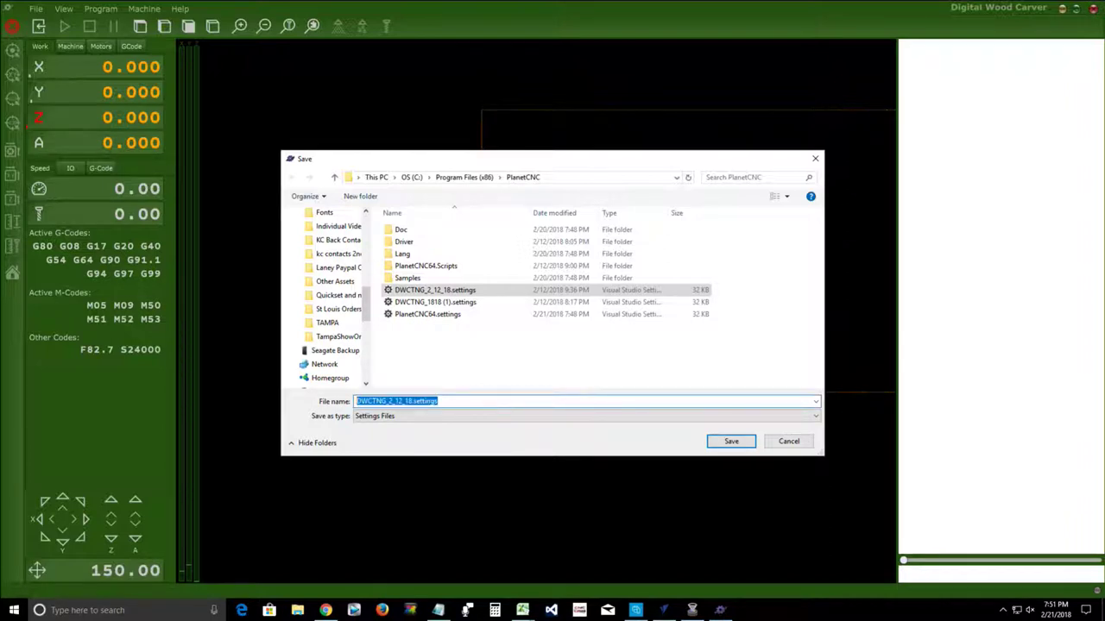
text(DWCTNG)
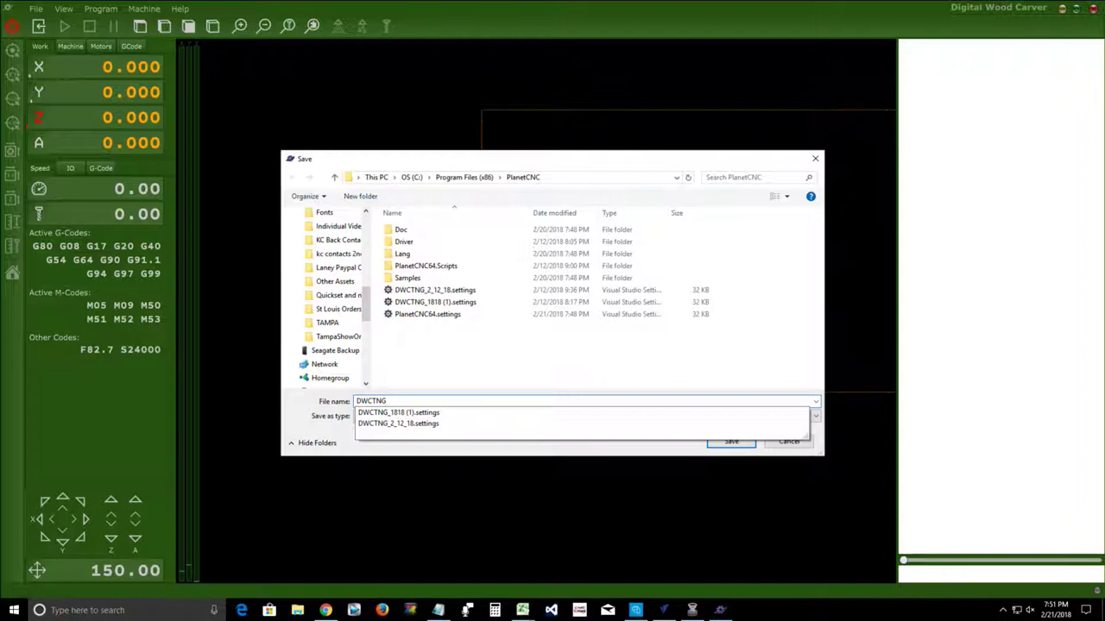
text(2_21_18)
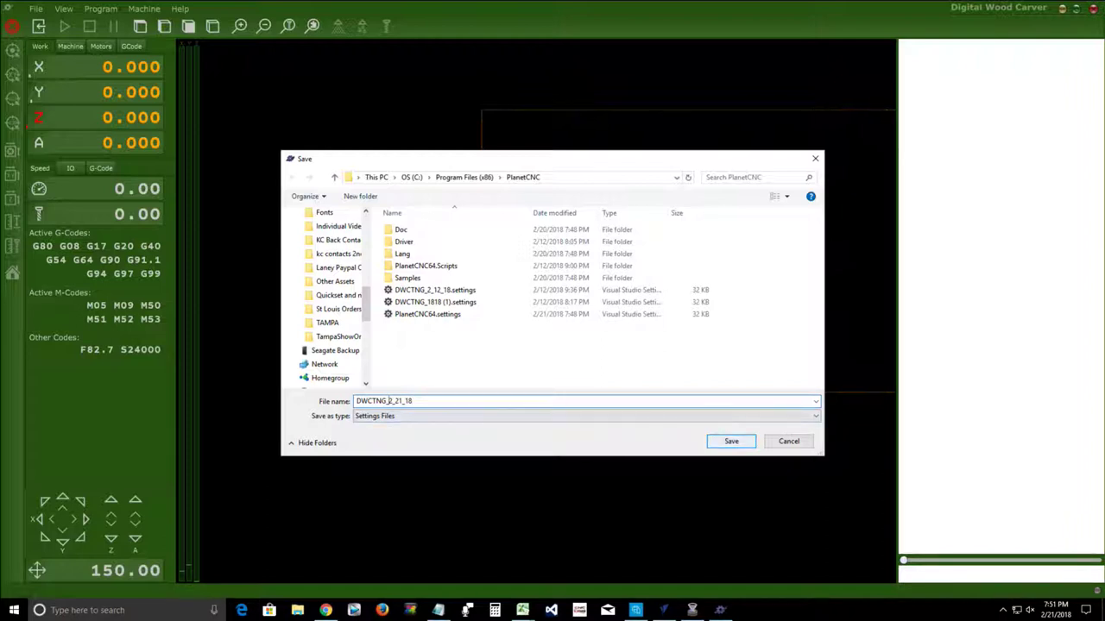
click(731, 441)
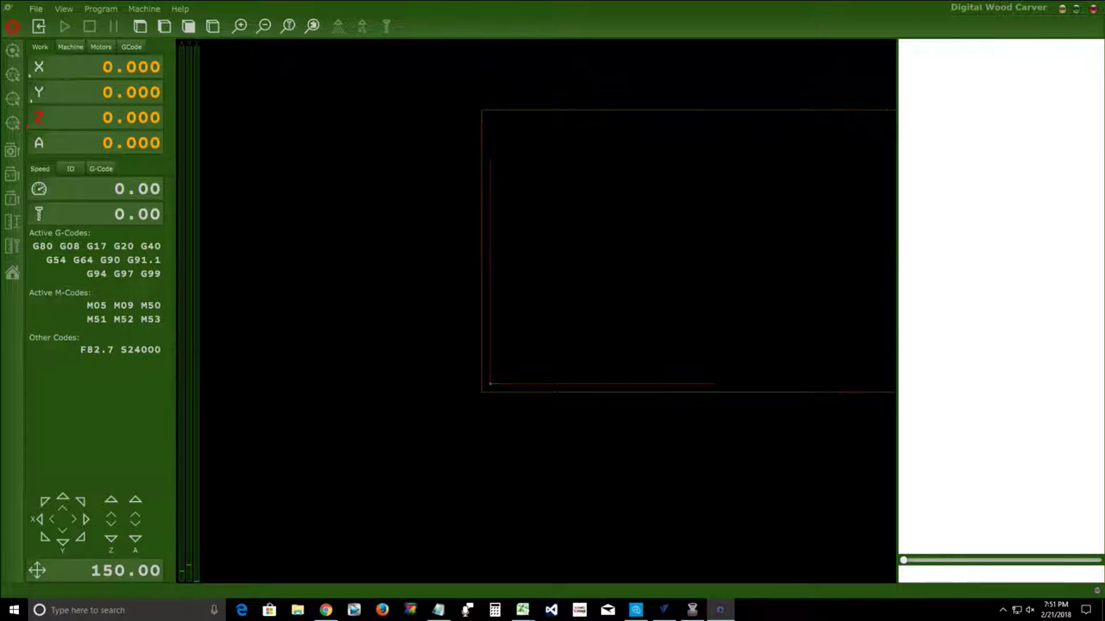
Step: Import the settings from DWCTNG_2_21_18.settings in the PlanetCNC folder
key(alt+f)
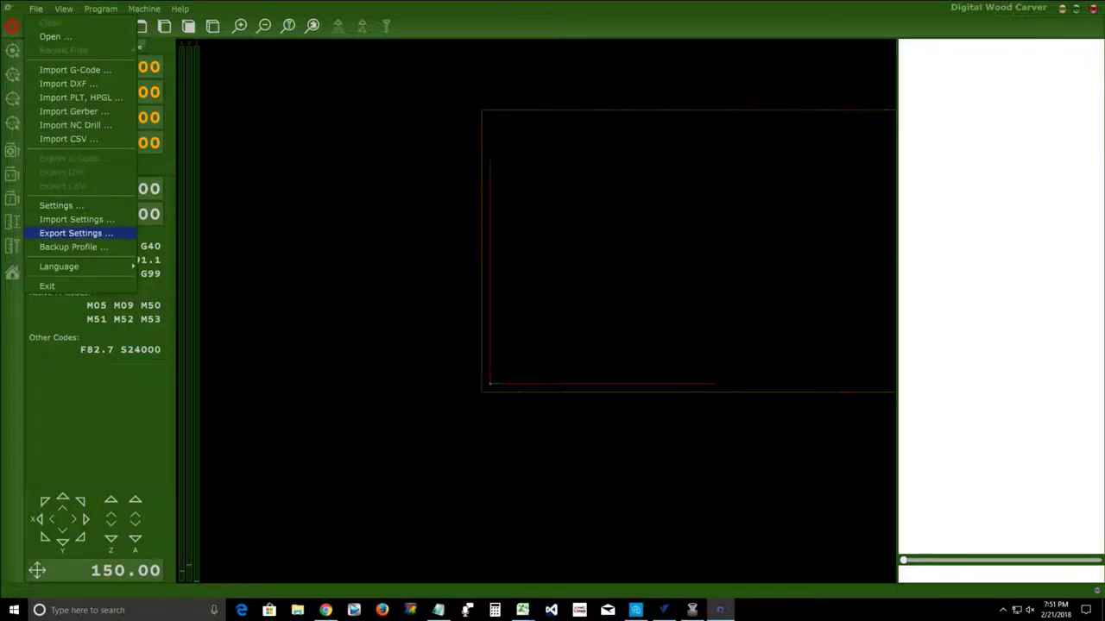
click(76, 219)
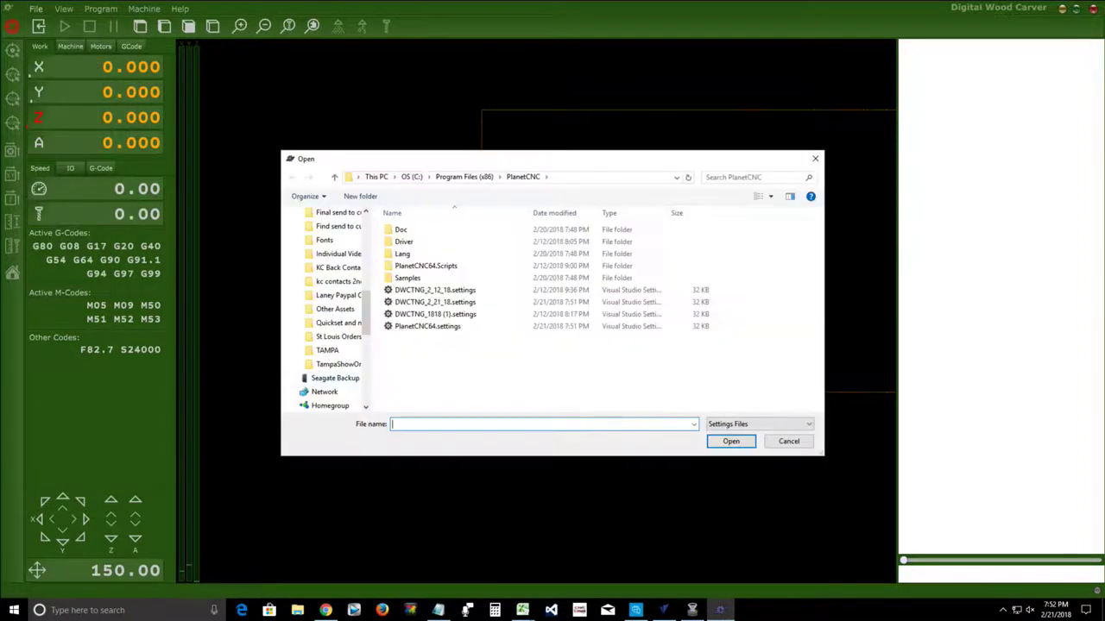
click(435, 302)
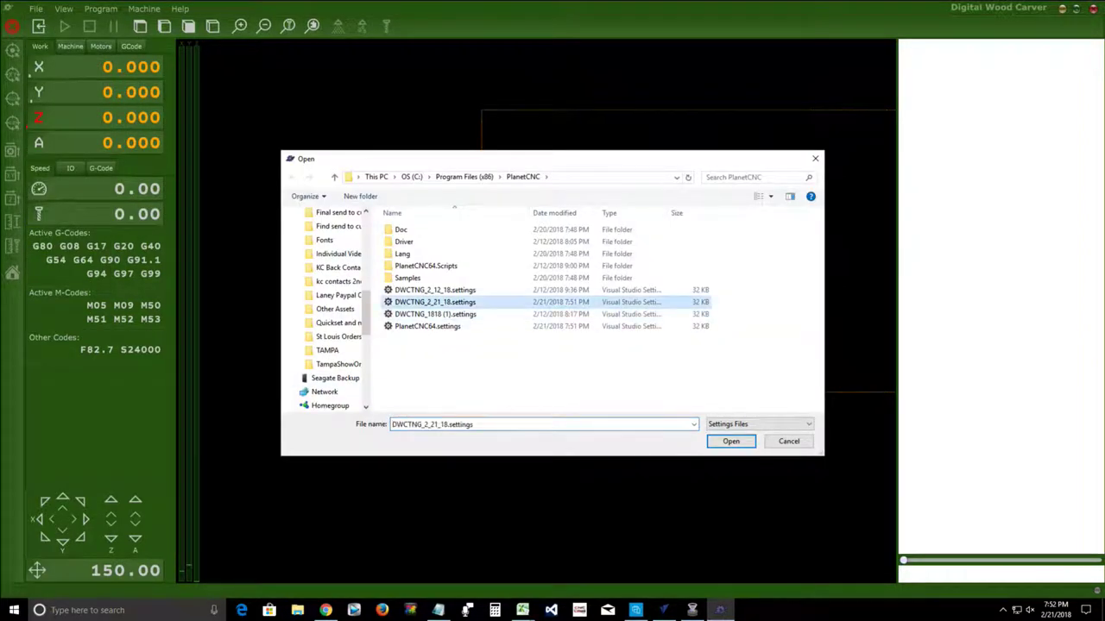
click(730, 441)
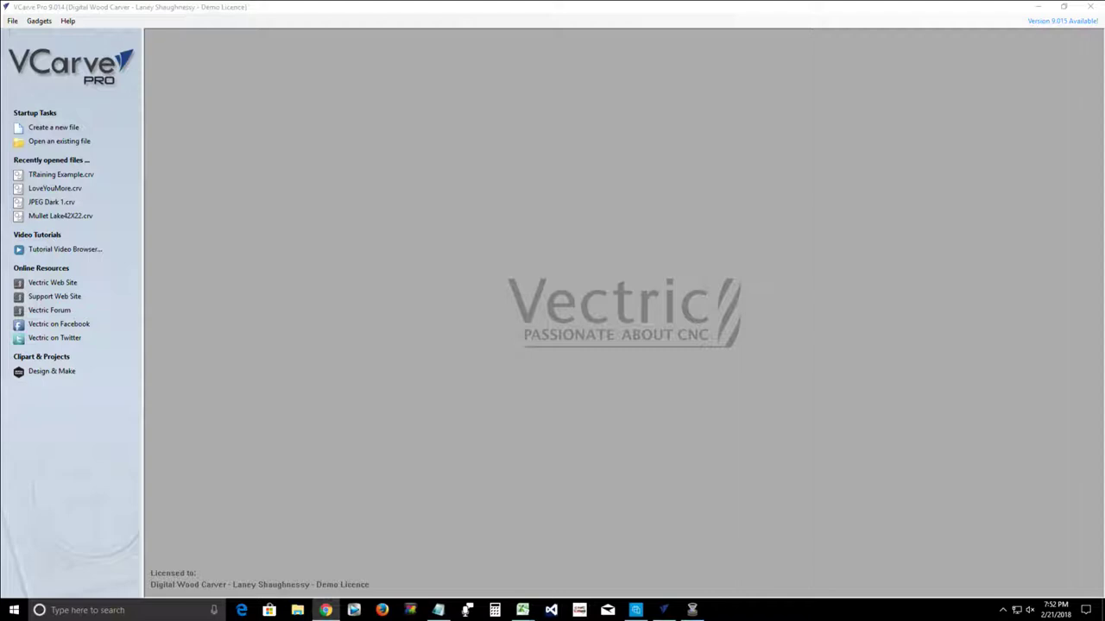
Step: Switch to VCarve Pro and check for an update, closing the program and accepting the updater restart
key(alt+Tab)
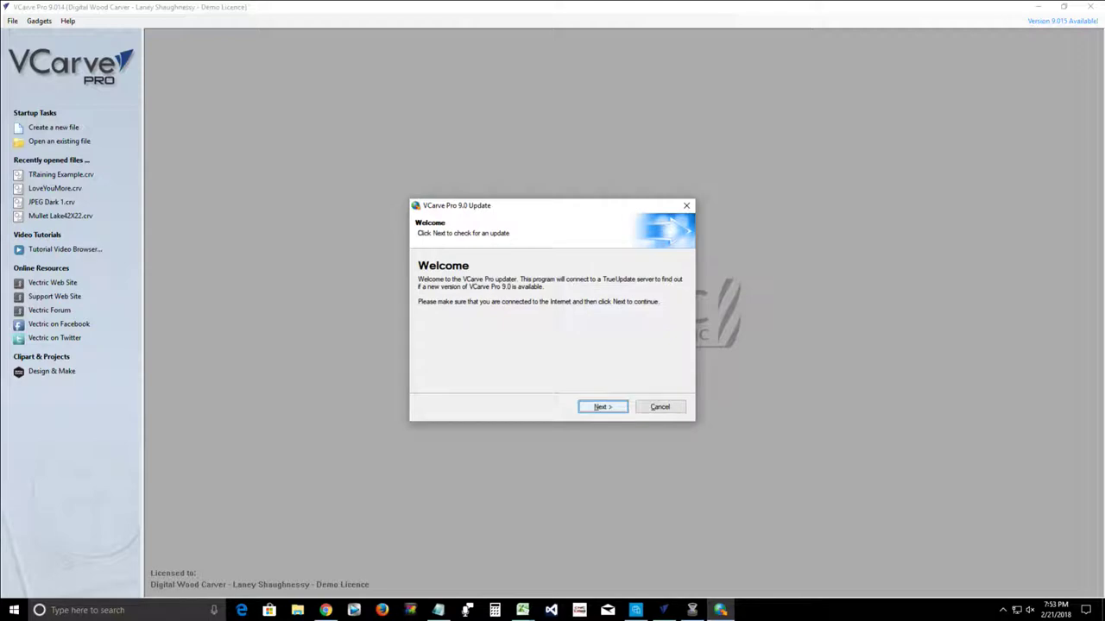
key(Return)
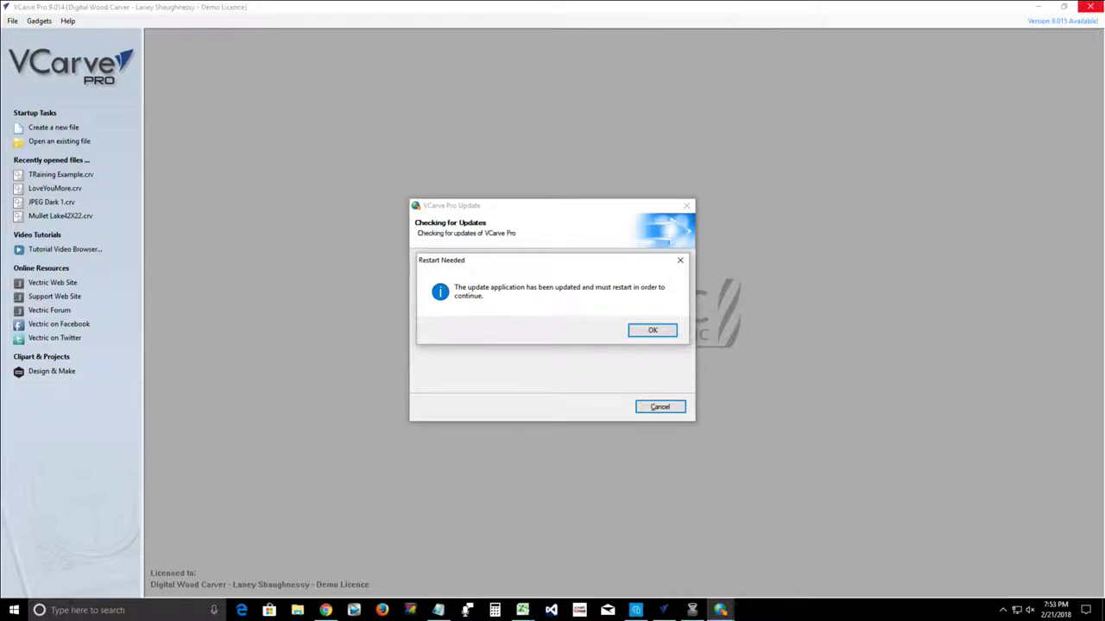
click(1089, 7)
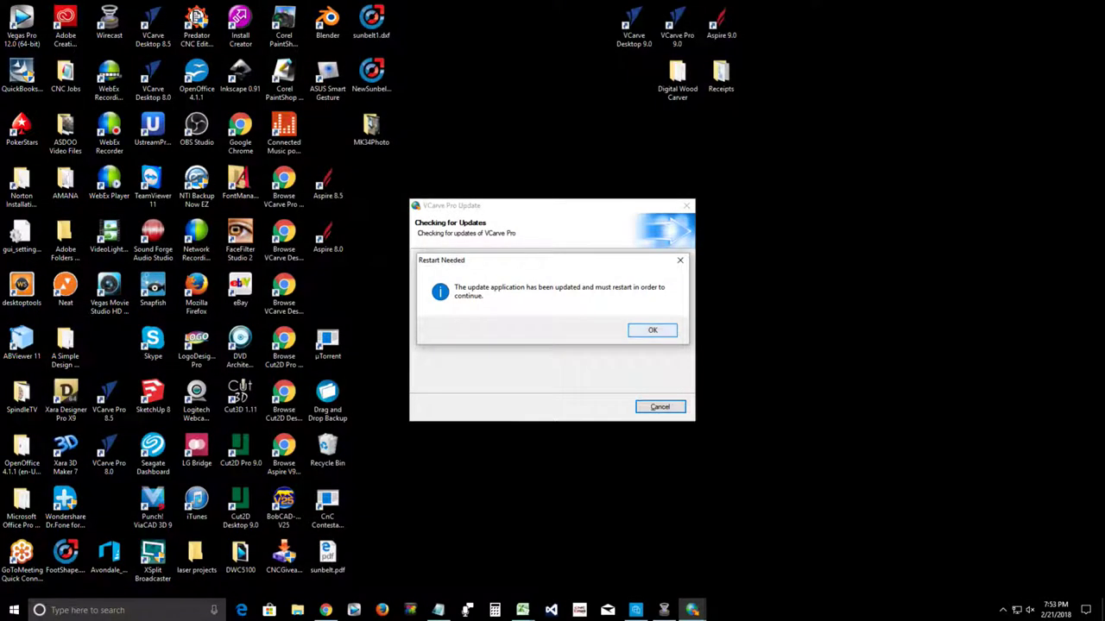
key(Return)
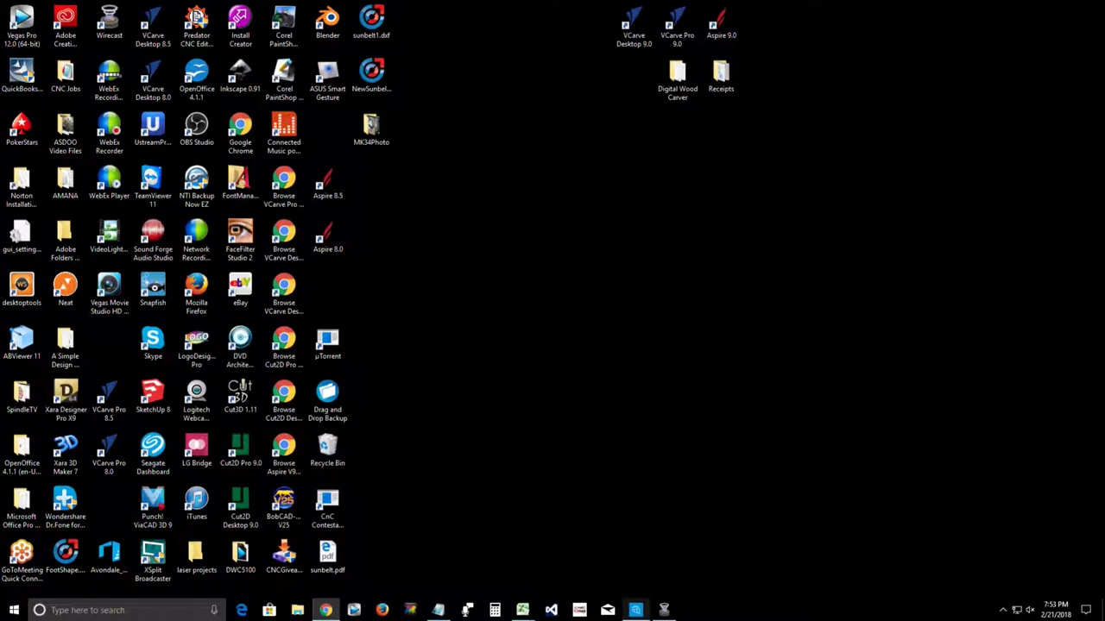
Step: Install the VCarve Pro 9.0 update by running its patch to version 9.0.1.5.RC1, and relaunch VCarve Pro 9.0
mouse_move(635, 610)
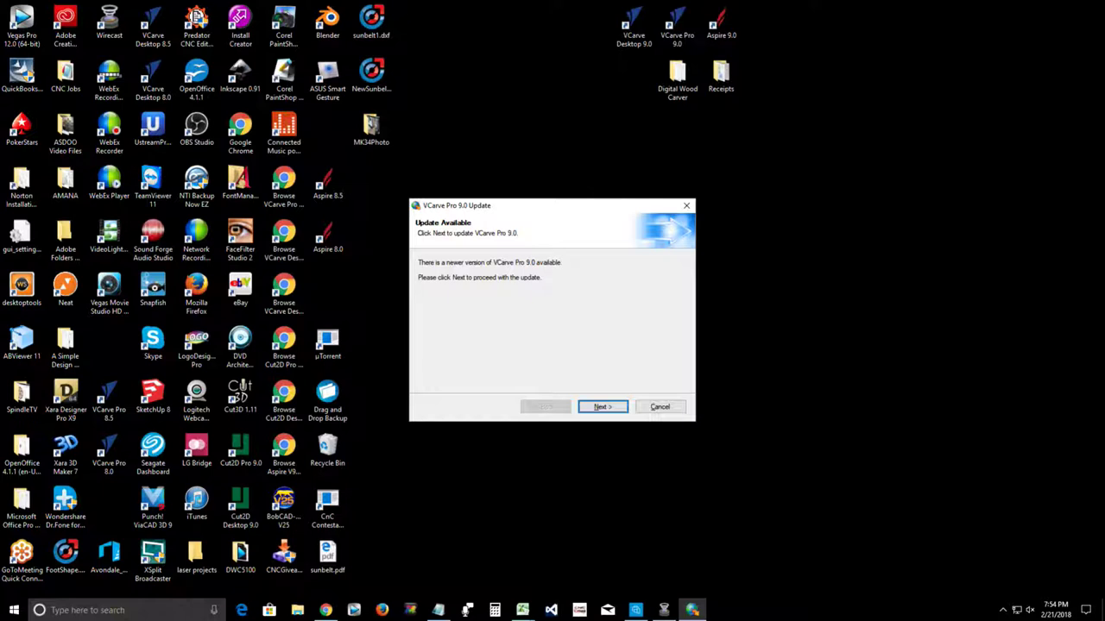
key(Return)
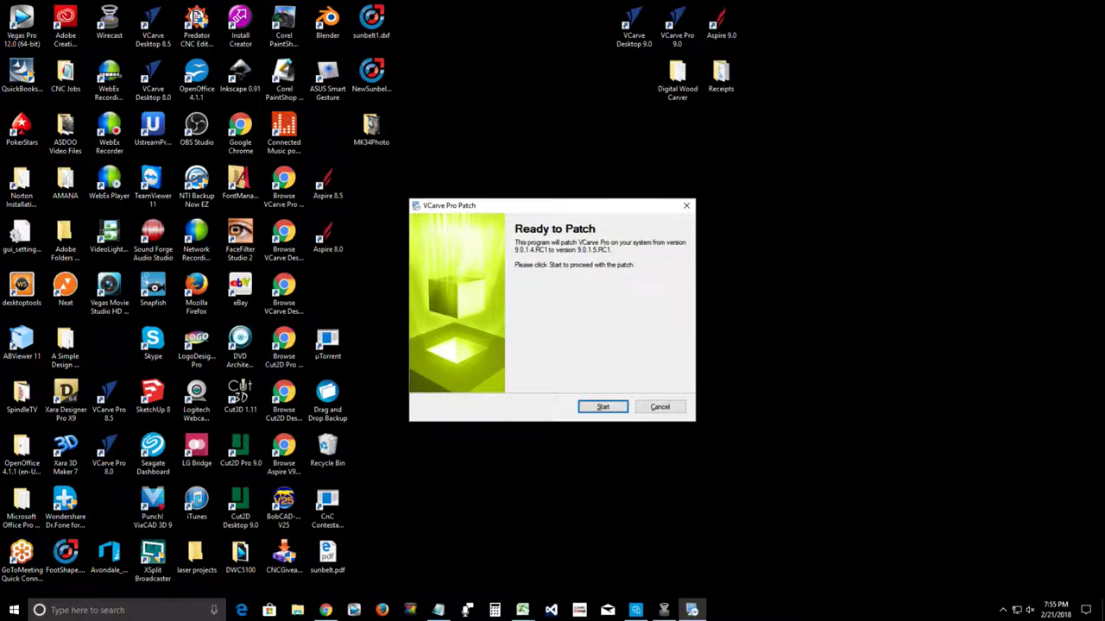
key(Return)
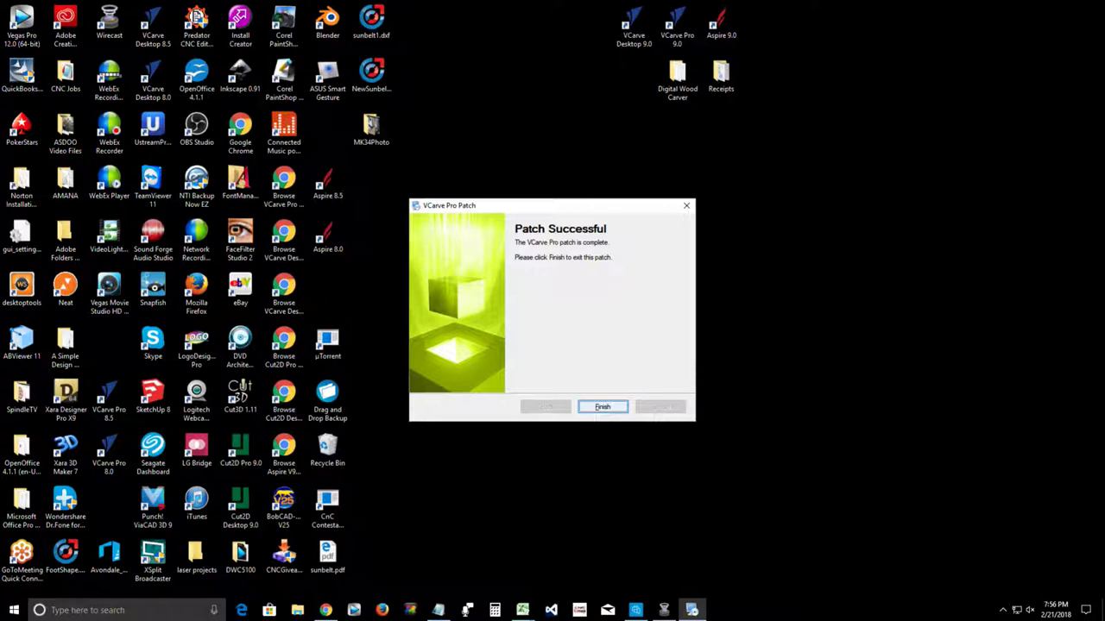
key(Return)
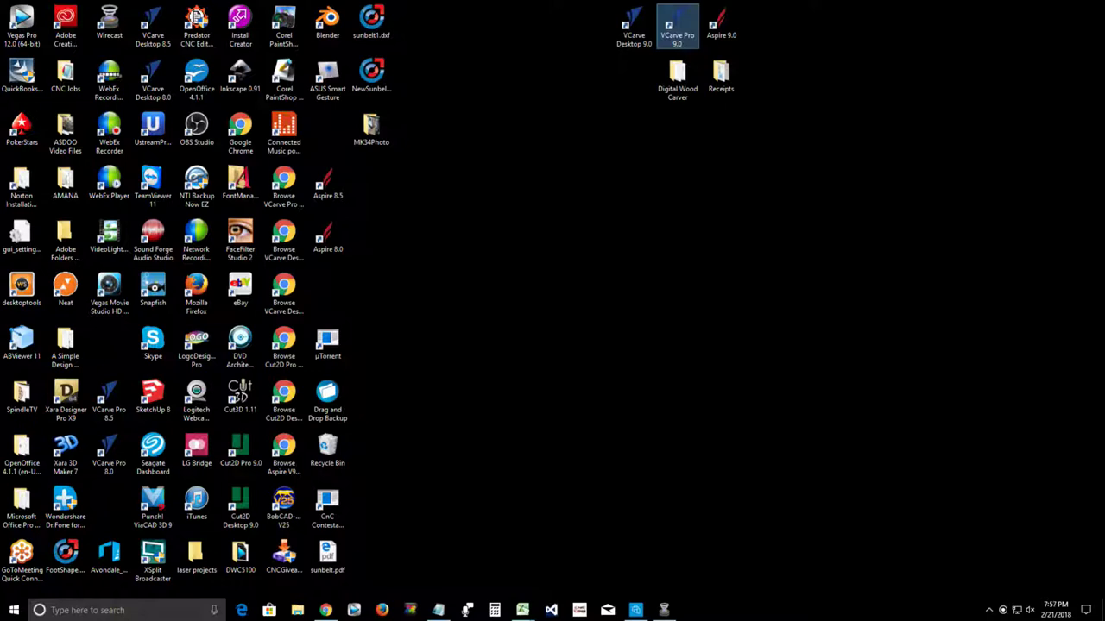
double_click(676, 25)
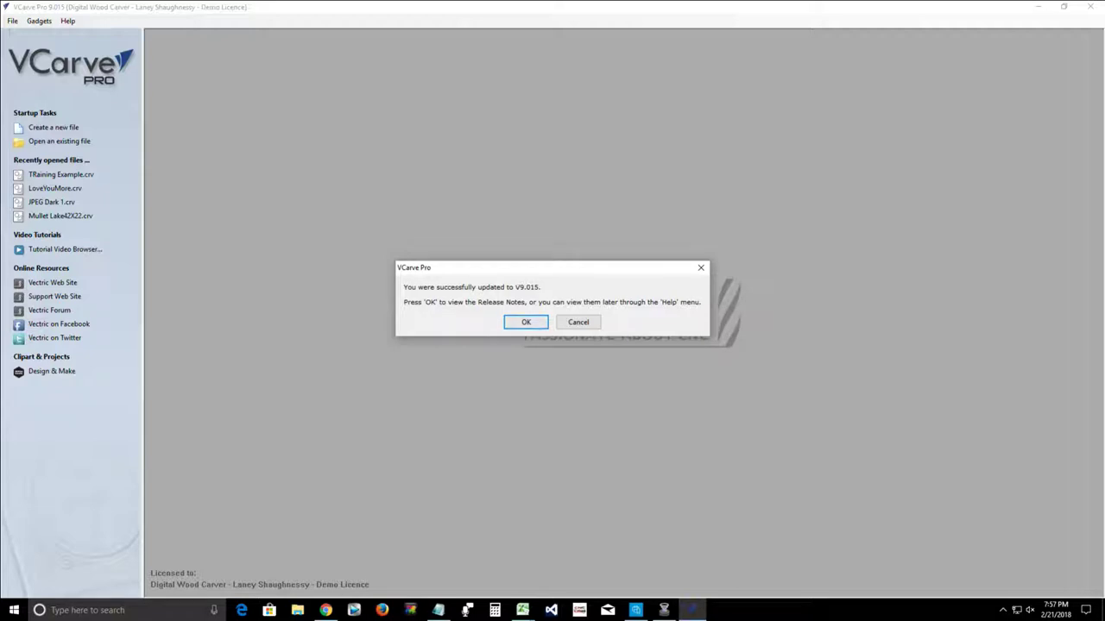
key(Return)
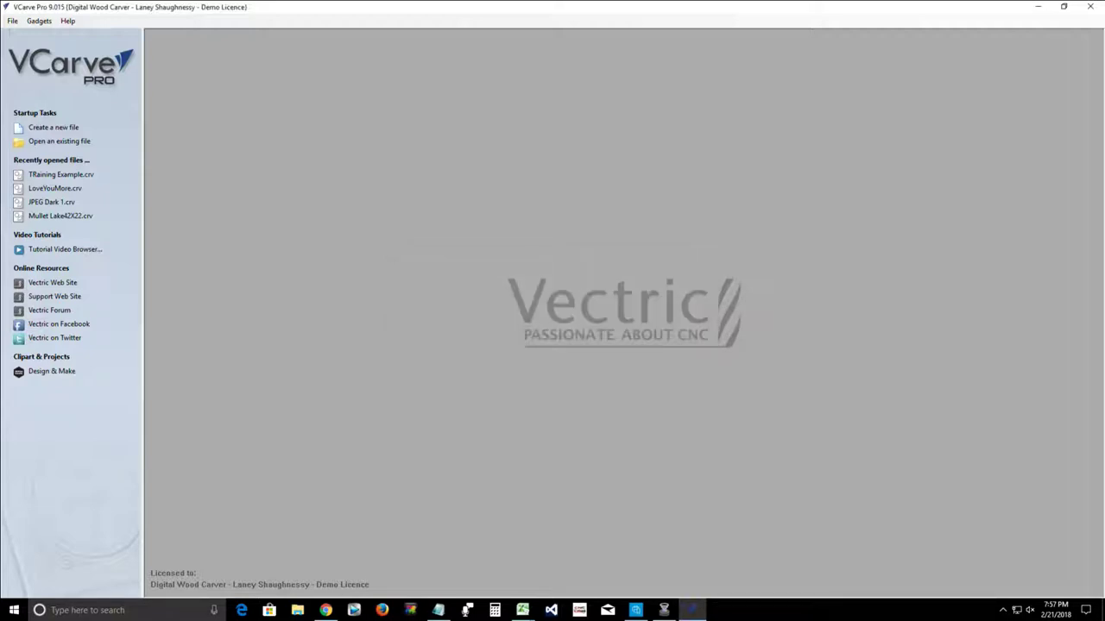
Step: Switch to the VCarve Pro V9.0 tutorial index in Chrome and browse the Getting Started and Vector Drawing tutorials
key(alt+Tab)
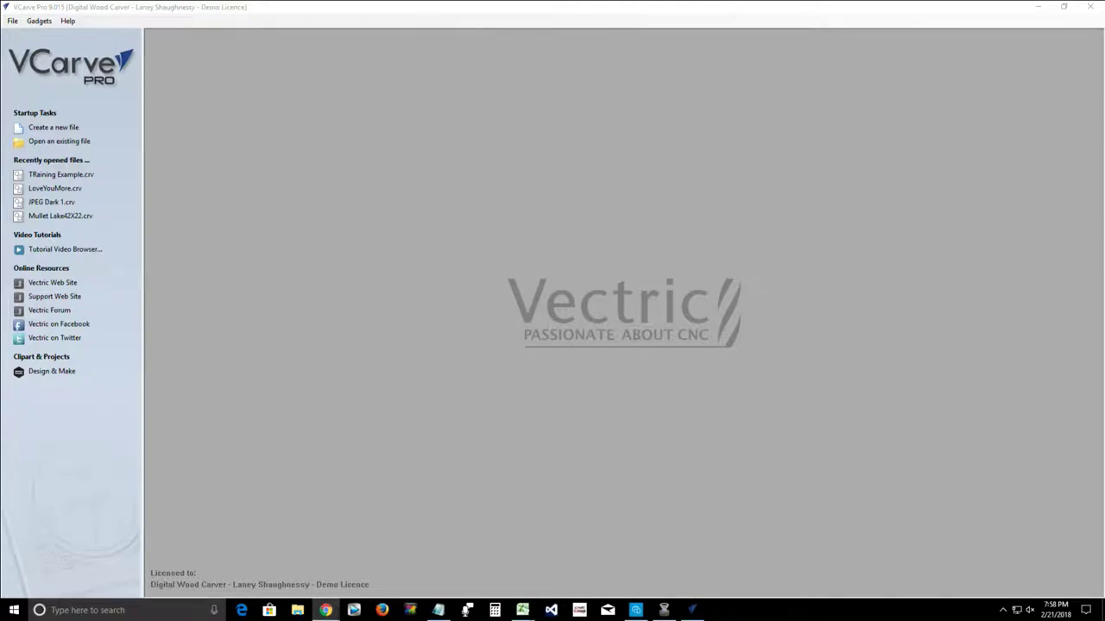
drag(1103, 9, 480, 2)
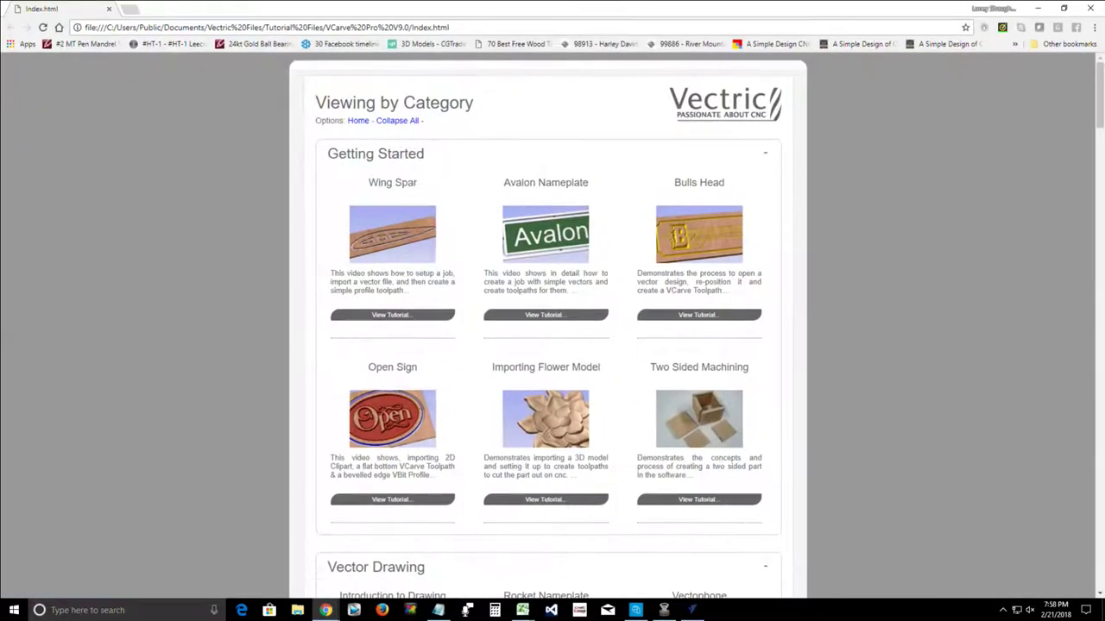
scroll(548, 328, down, 5)
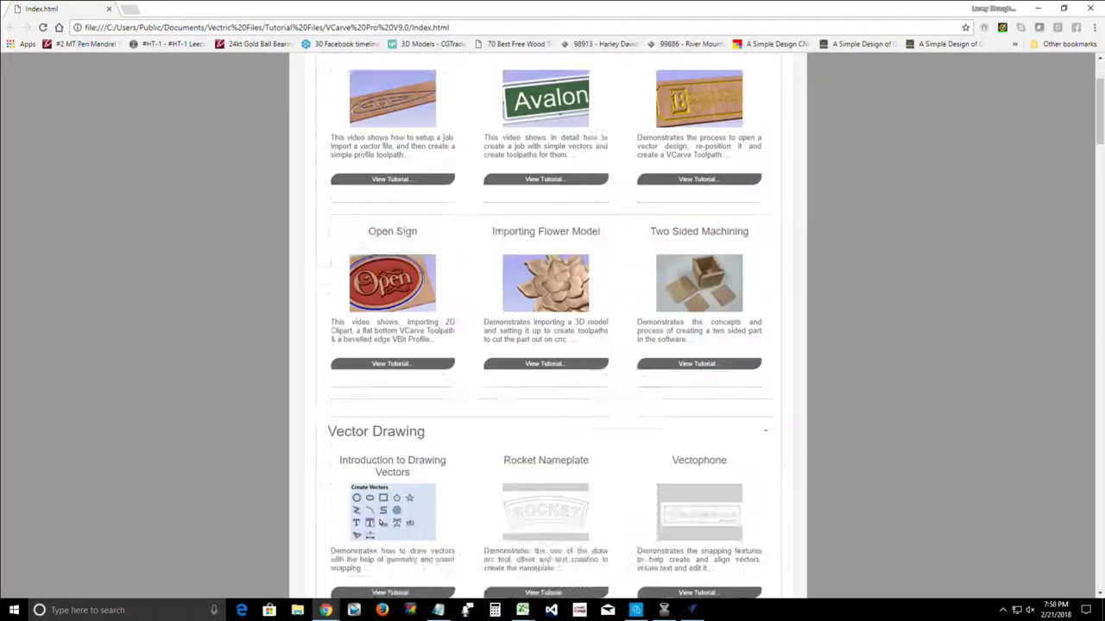
scroll(548, 328, down, 7)
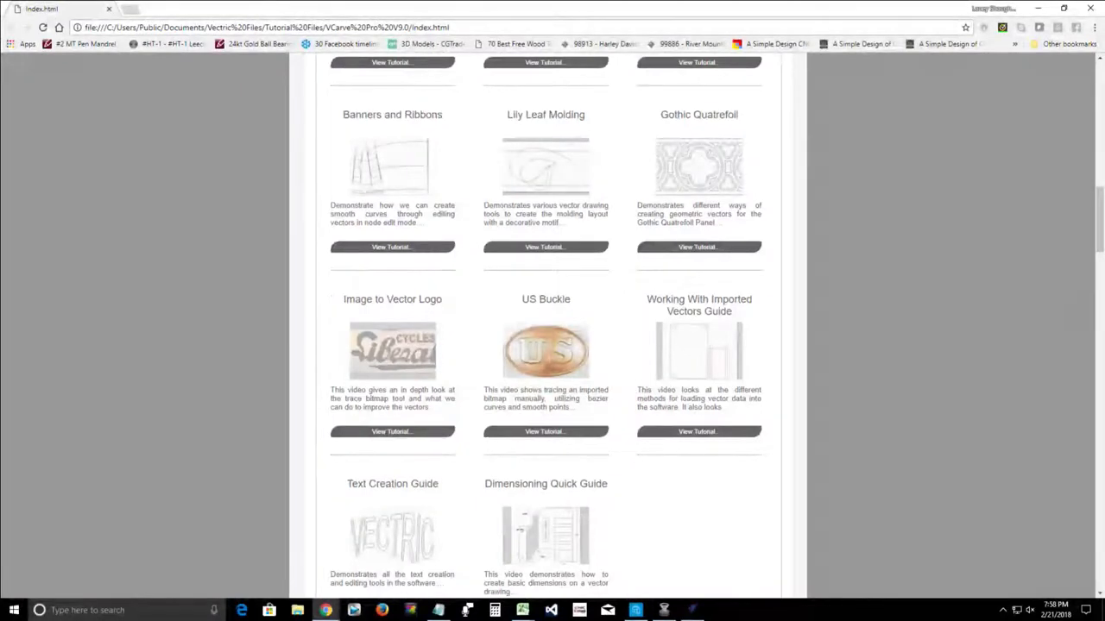
scroll(548, 328, up, 3)
scroll(545, 269, up, 7)
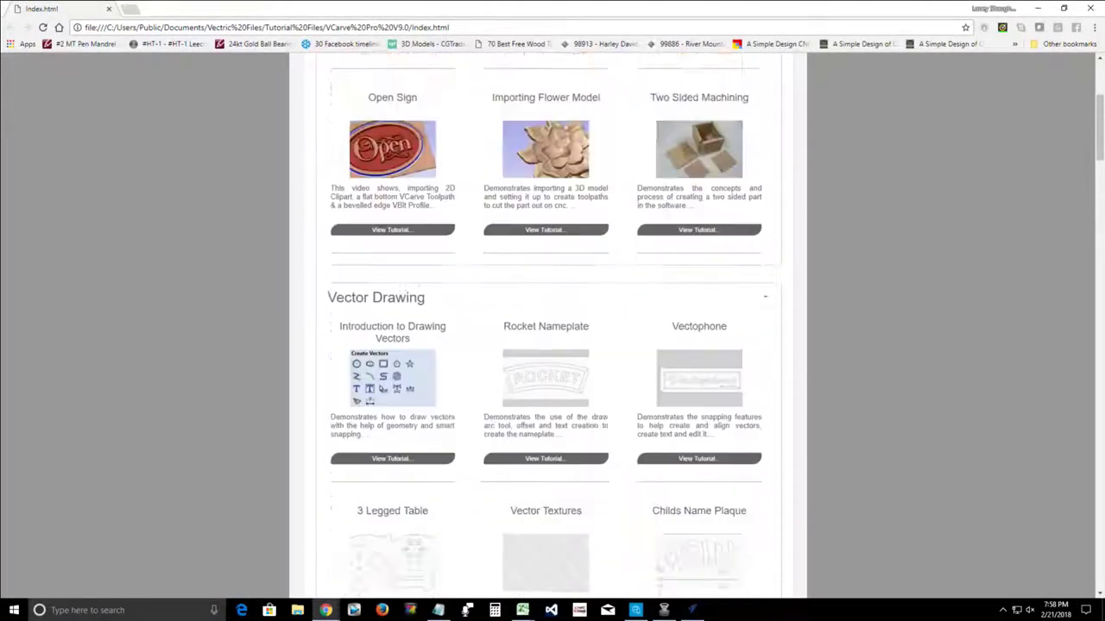
Step: View the Importing Flower Model tutorial page with its video and bookmarks, and return to the tutorial index
click(545, 270)
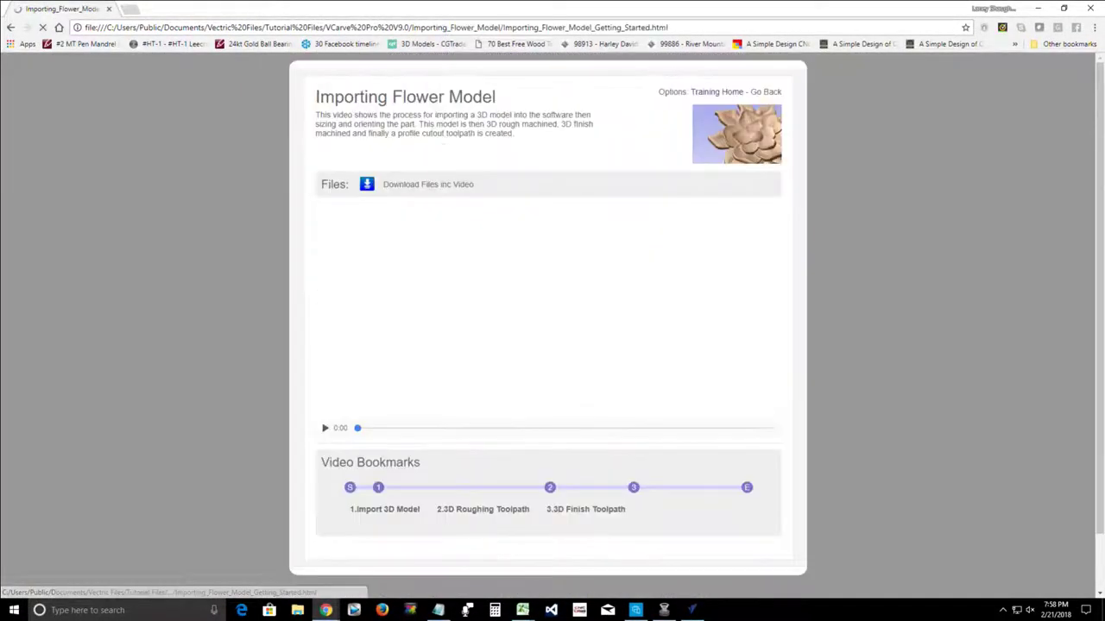
scroll(545, 269, down, 1)
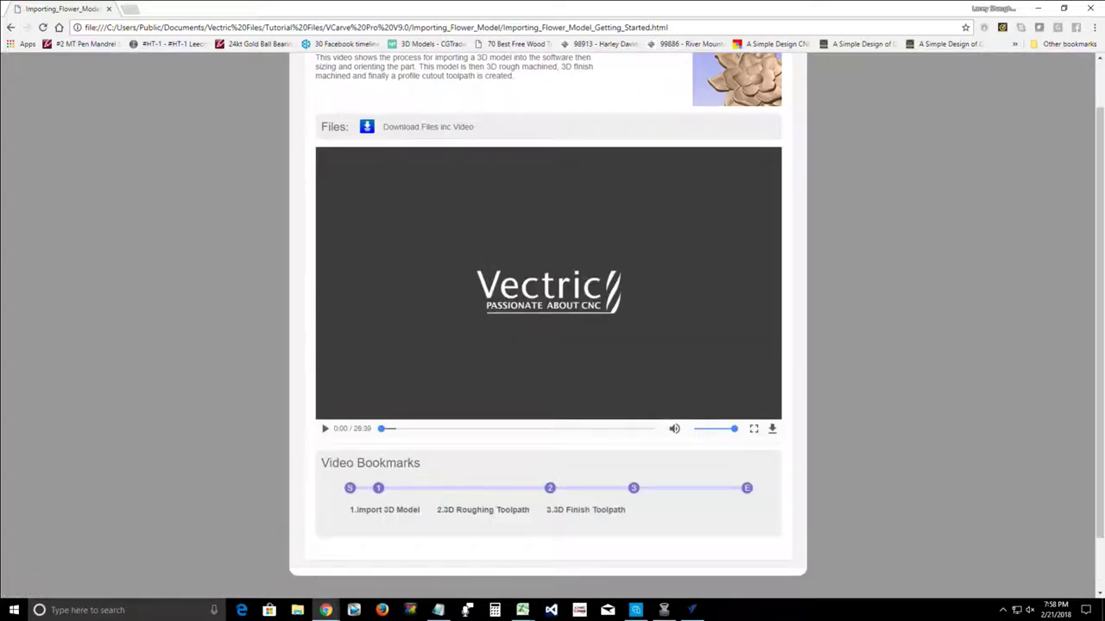
scroll(548, 310, up, 1)
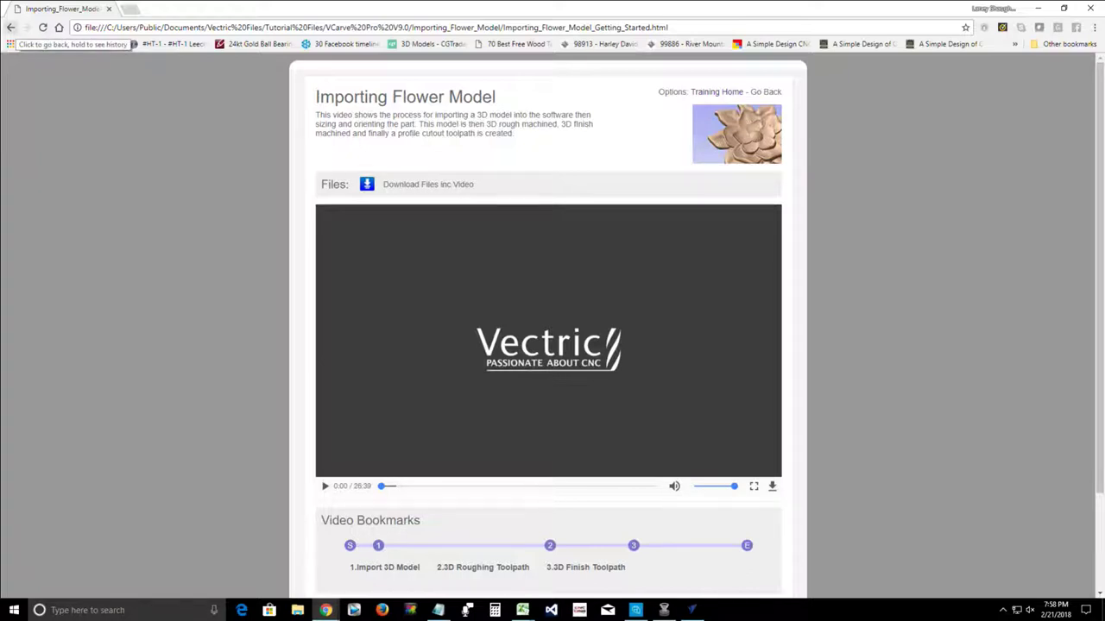
click(11, 27)
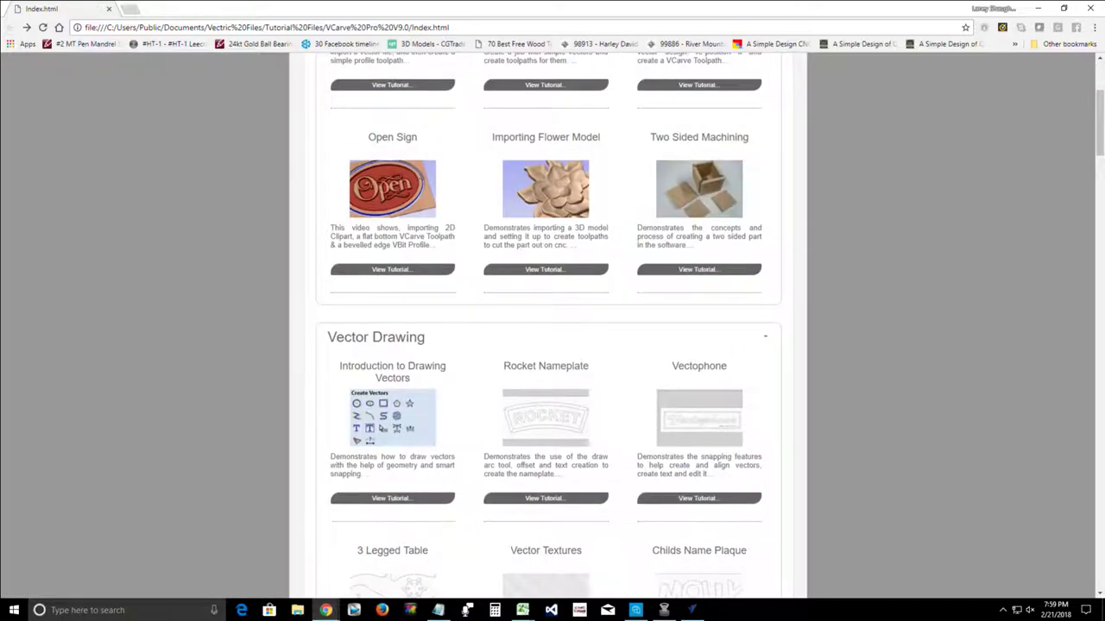
Step: Examine the Vector Drawing tutorials in the index, collapsing and expanding the section and highlighting the Childs Name Plaque title
scroll(548, 328, down, 3)
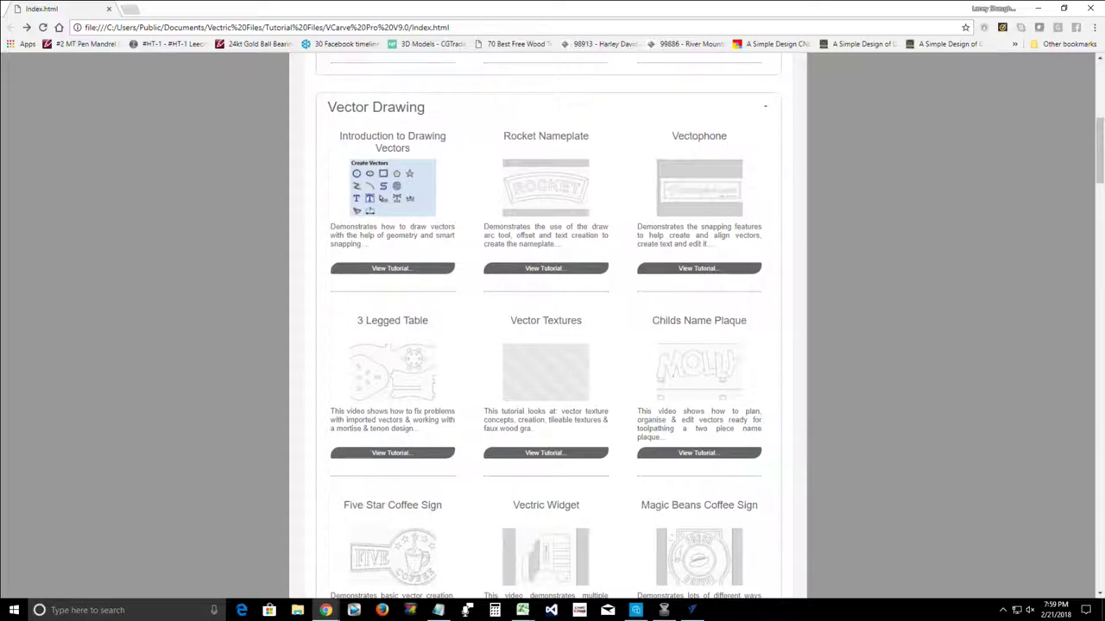
drag(328, 107, 424, 109)
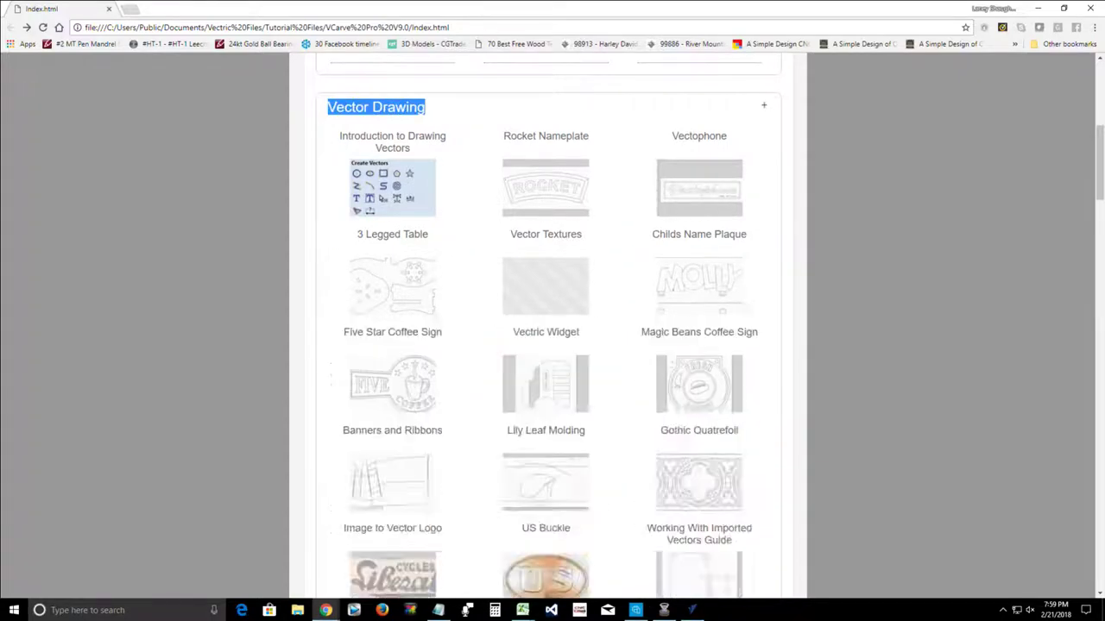
click(425, 109)
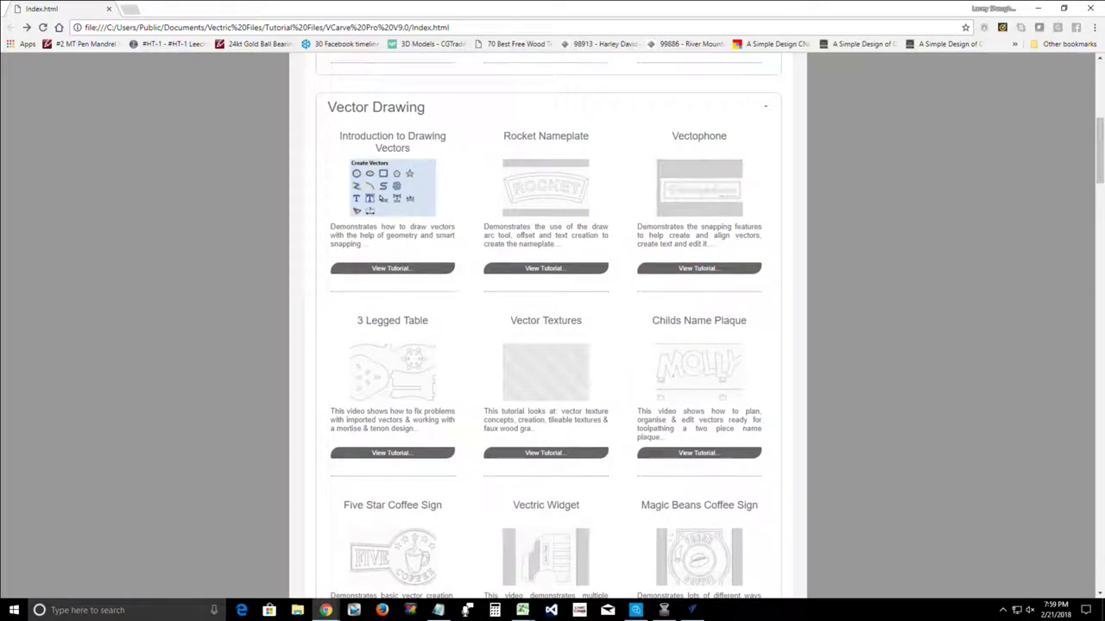
drag(652, 320, 748, 320)
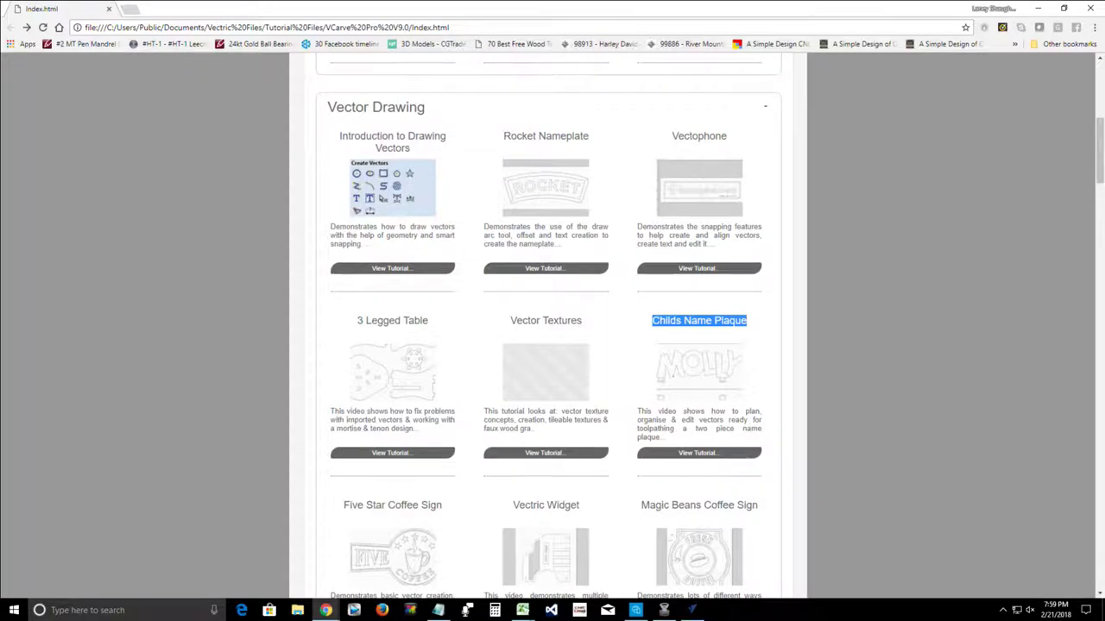
Step: Examine the 2D Toolpaths tutorials, collapsing and expanding the section and highlighting the Childs Name Plaque title and description
scroll(548, 327, down, 5)
scroll(548, 328, down, 6)
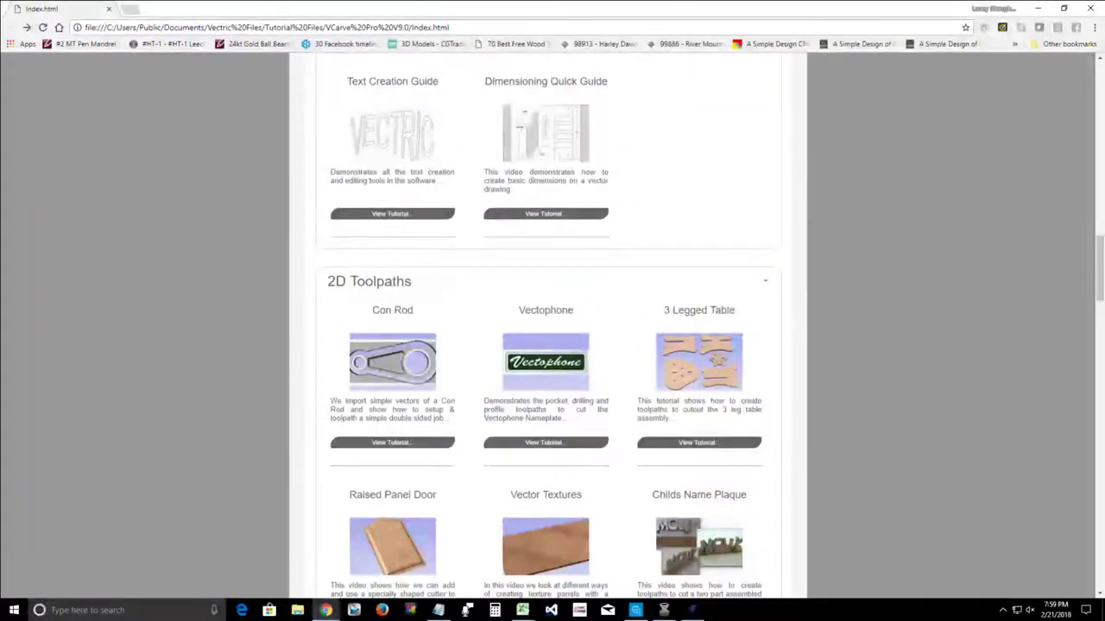
drag(328, 281, 412, 281)
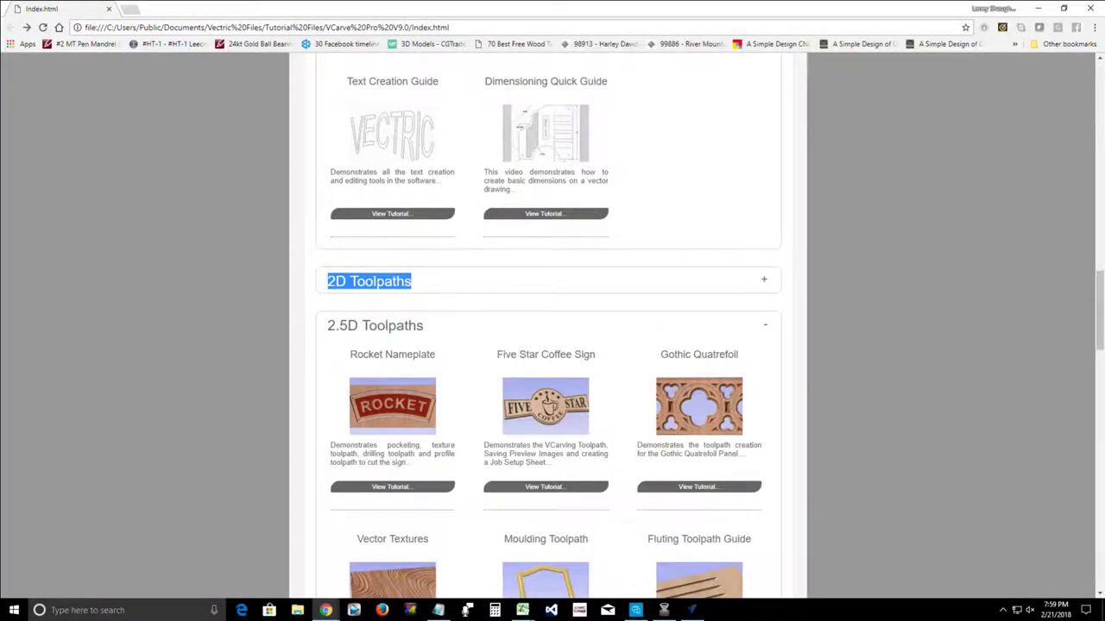
click(413, 282)
scroll(548, 328, down, 2)
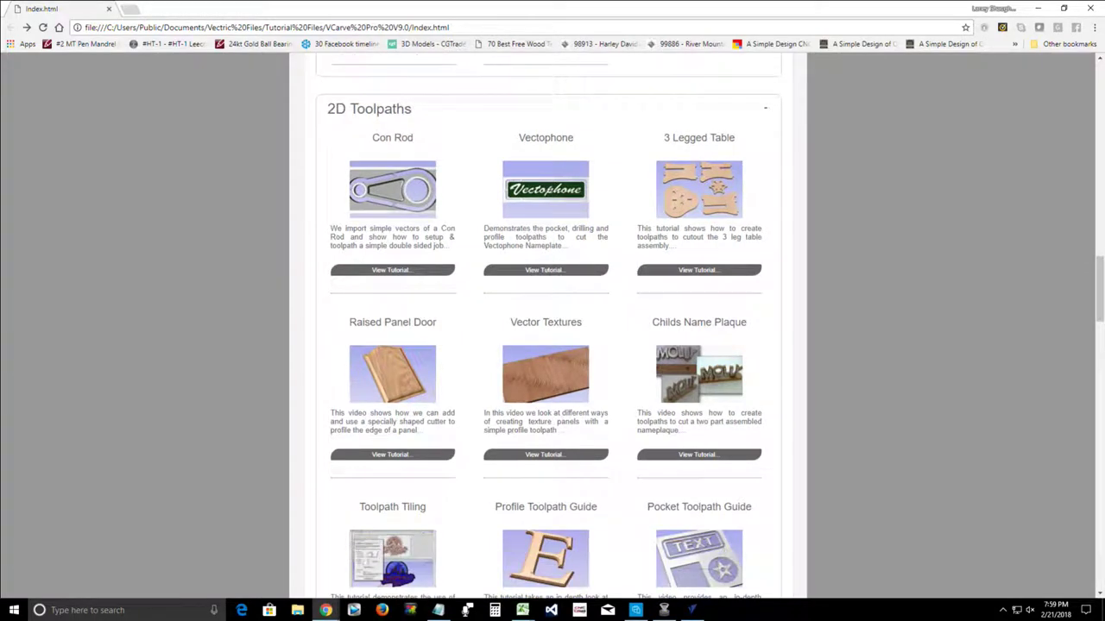
drag(652, 322, 744, 323)
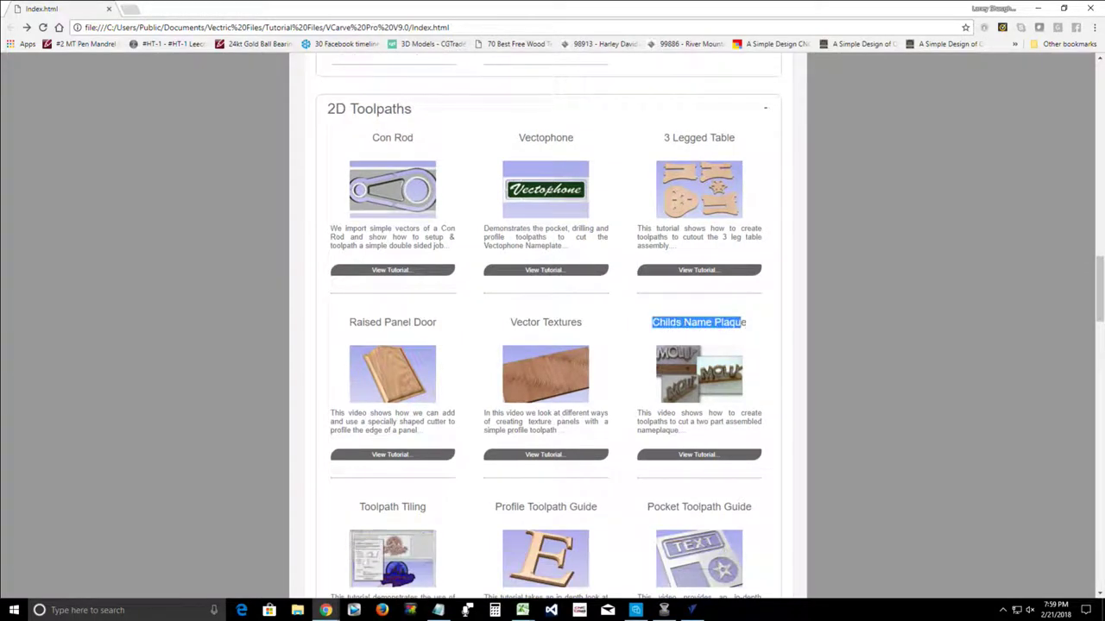
drag(637, 413, 689, 431)
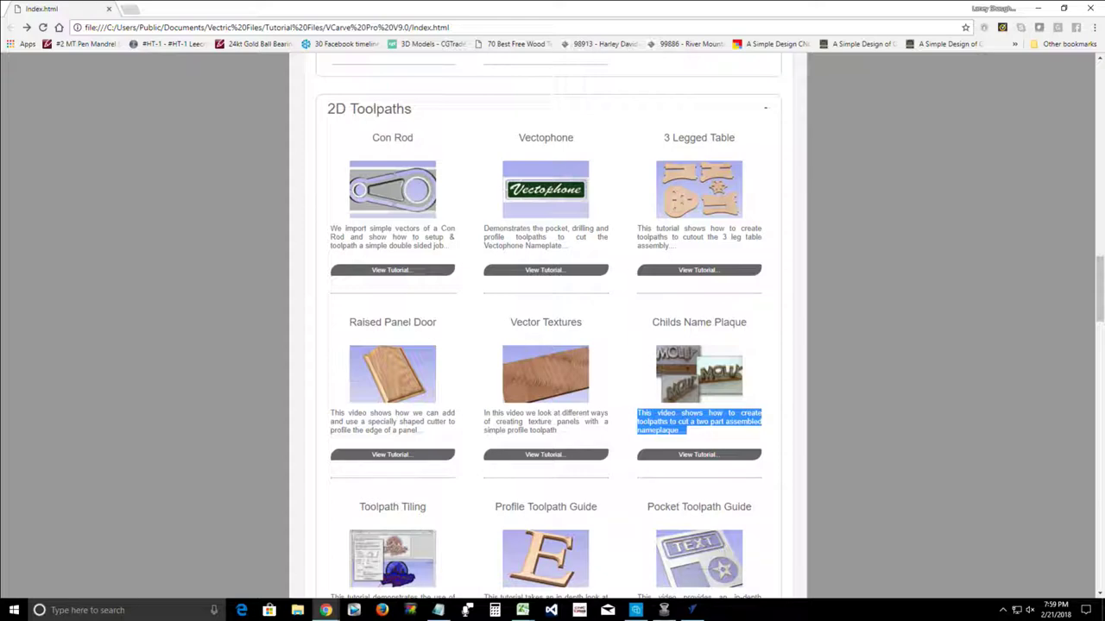
scroll(548, 328, down, 6)
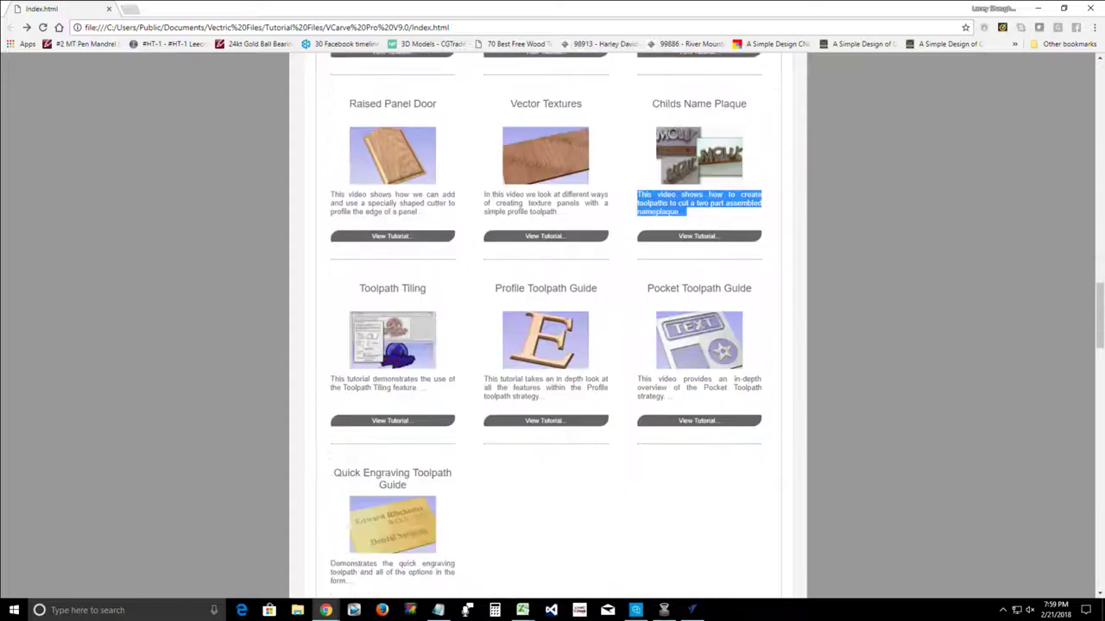
Step: Return to the start of the tutorial index and close the browser window
scroll(548, 328, up, 10)
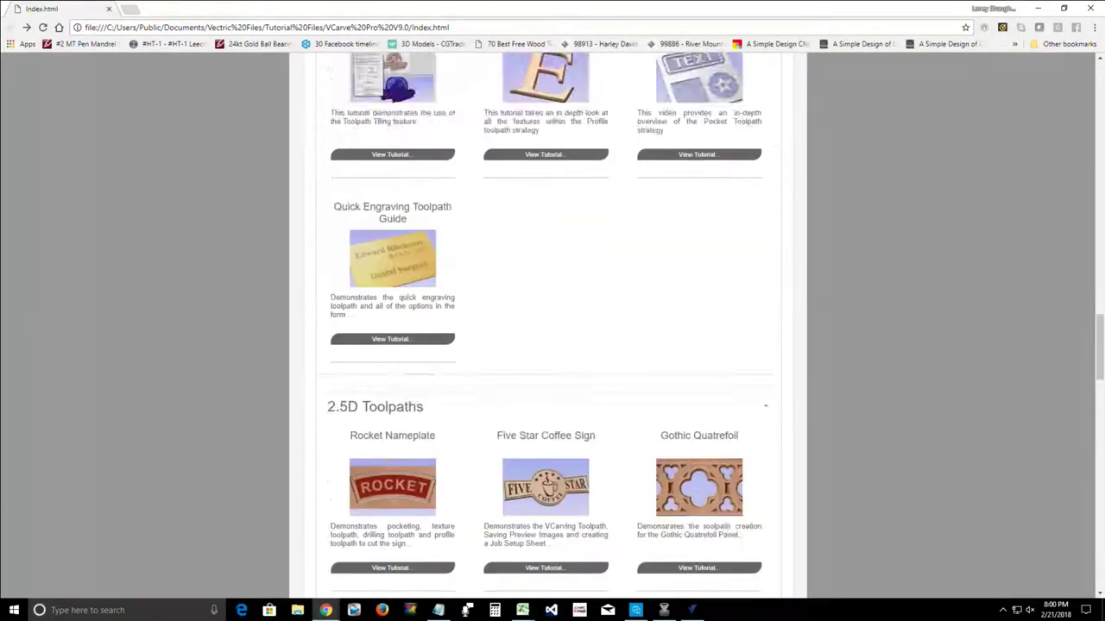
scroll(548, 328, up, 7)
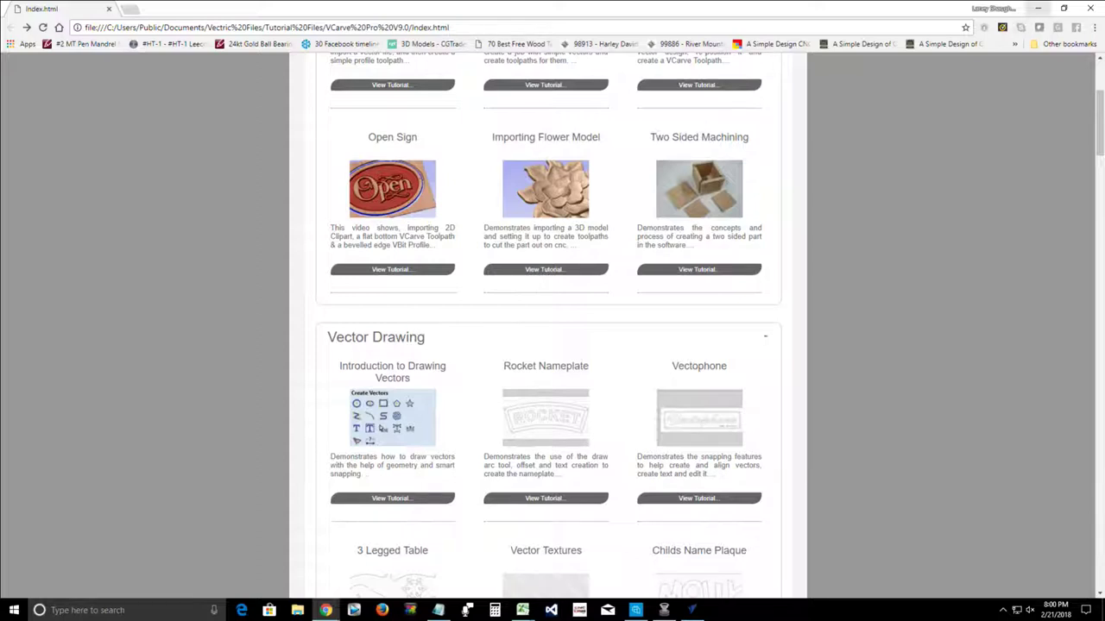
scroll(548, 328, up, 3)
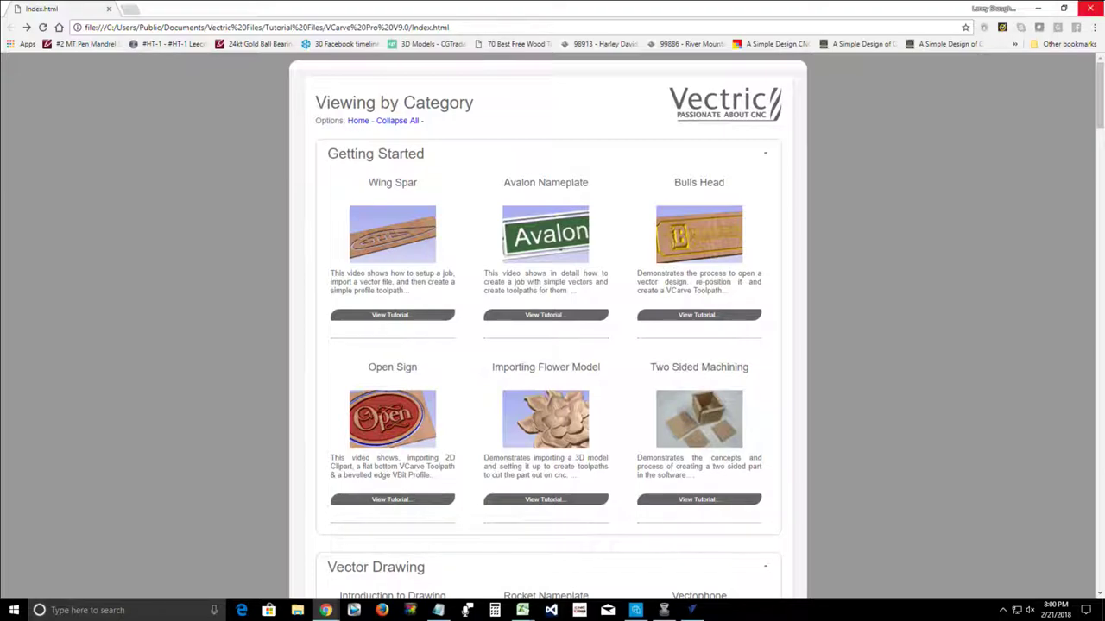
click(1089, 8)
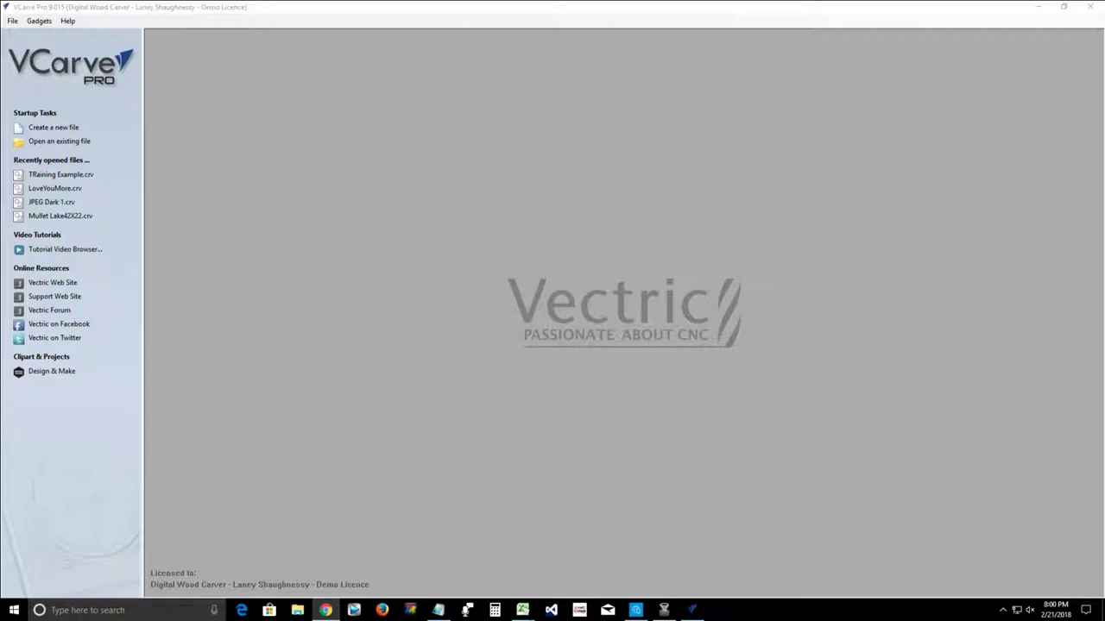
Step: Open the Vectric support website from VCarve Pro and go to its VCarve Pro training videos
click(67, 21)
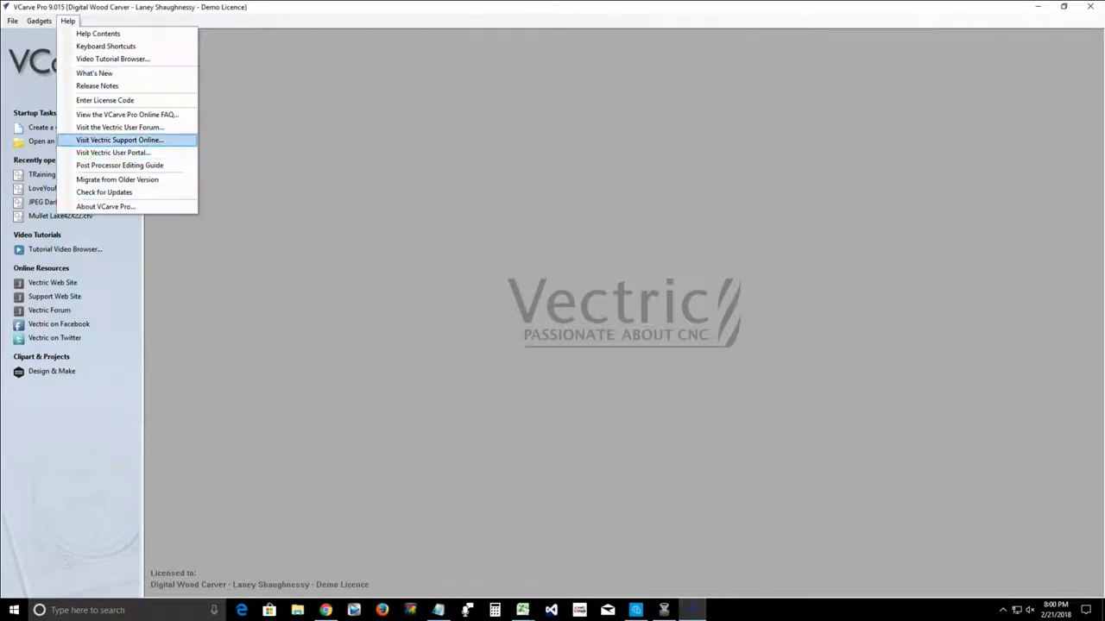
click(119, 140)
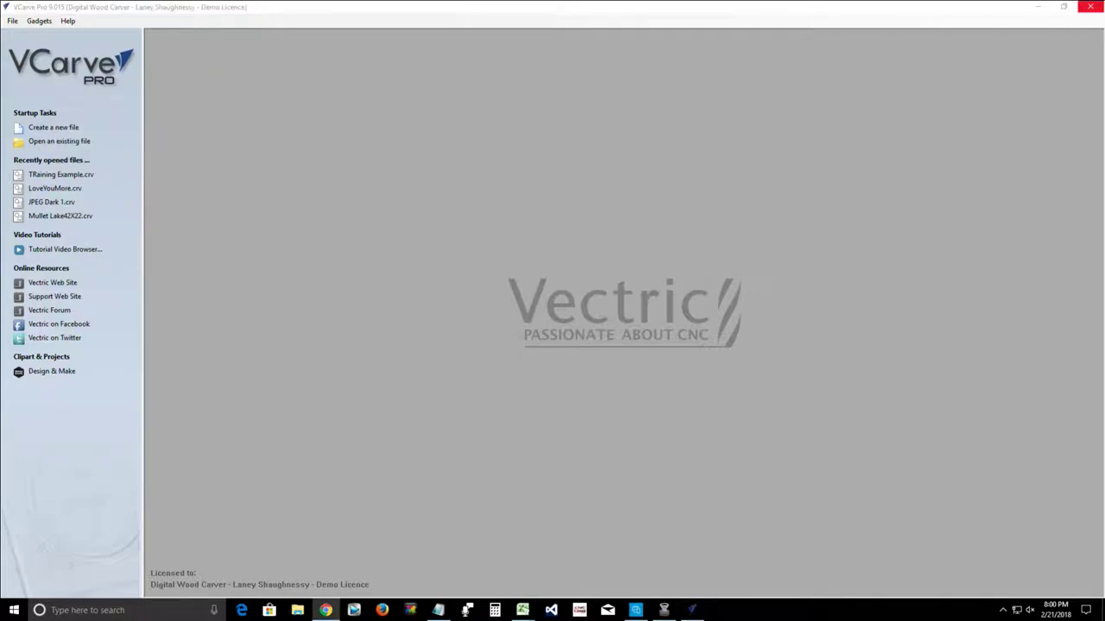
drag(1103, 141, 218, 0)
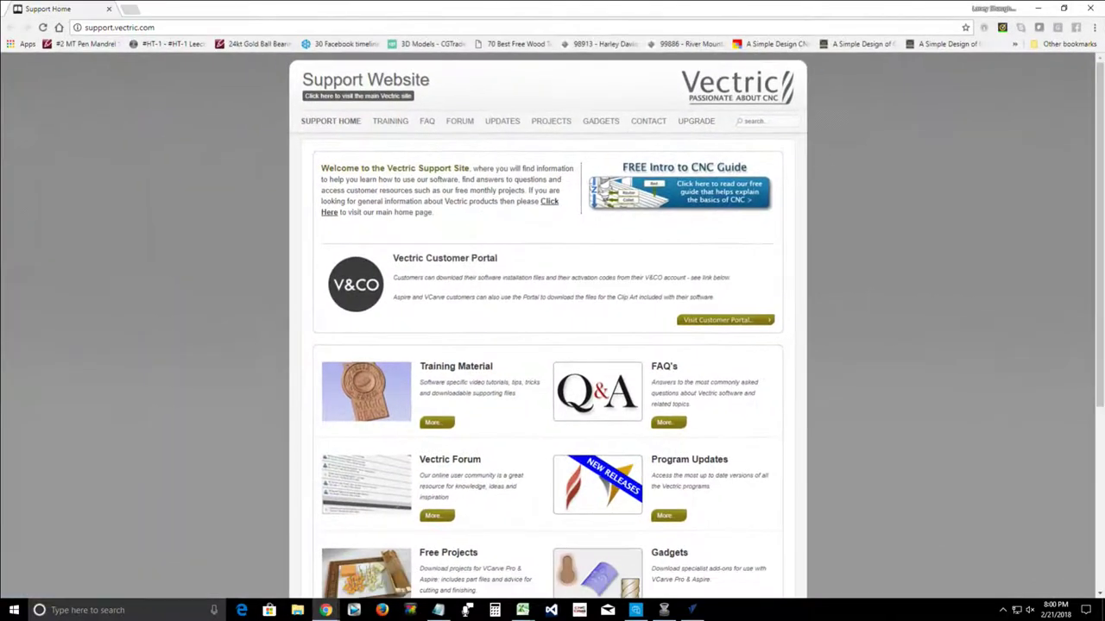
mouse_move(390, 121)
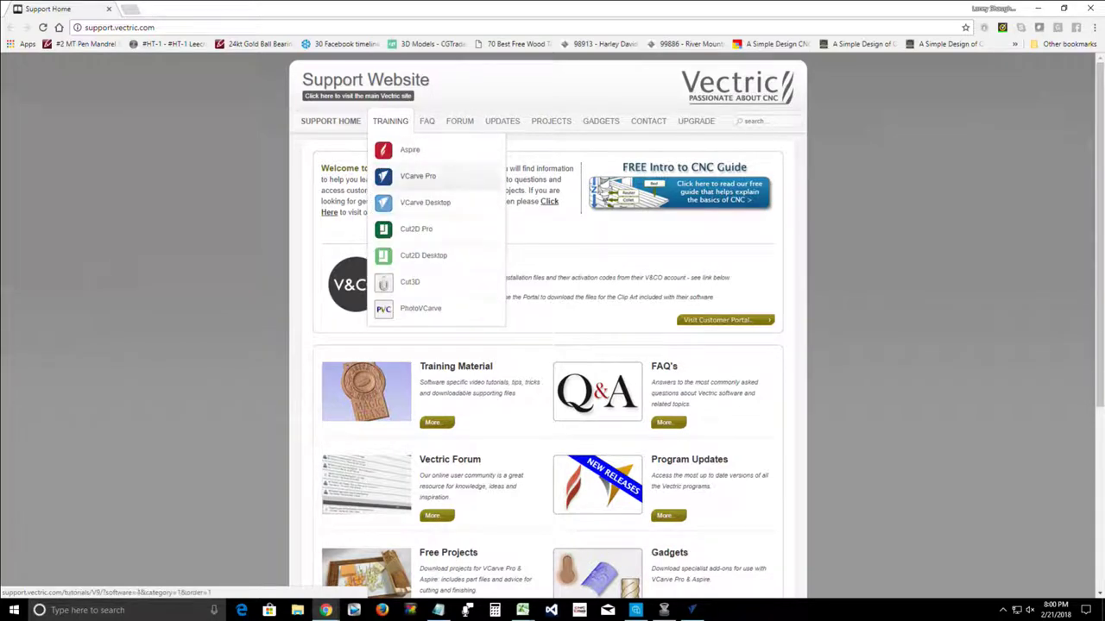
click(418, 176)
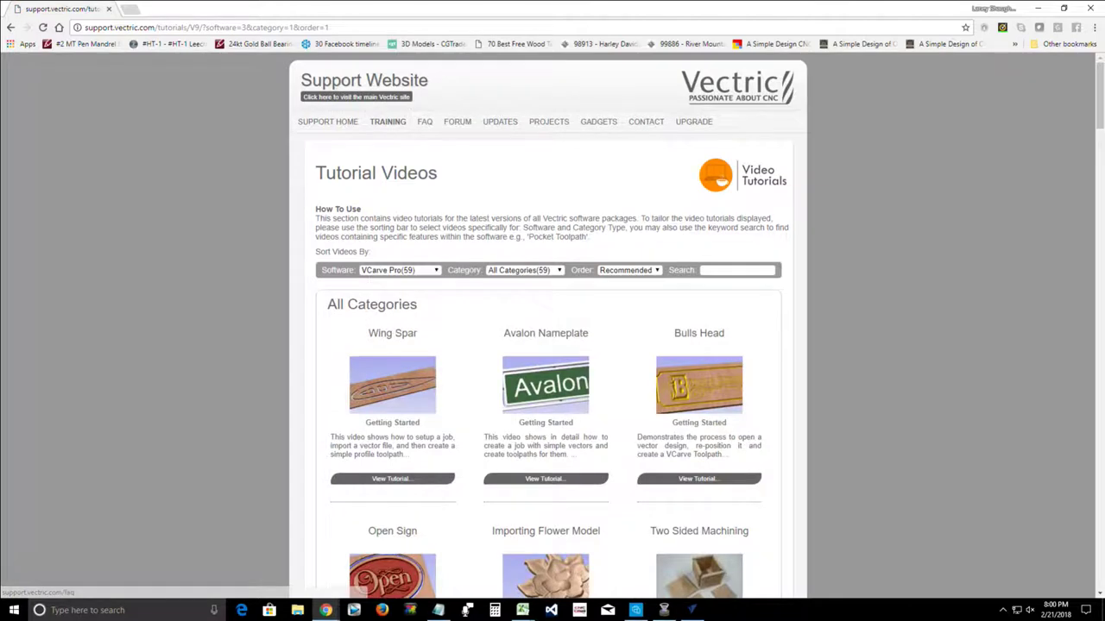
Step: Browse the online VCarve Pro tutorial videos and close the browser to return to VCarve Pro
scroll(548, 323, down, 6)
scroll(526, 440, down, 3)
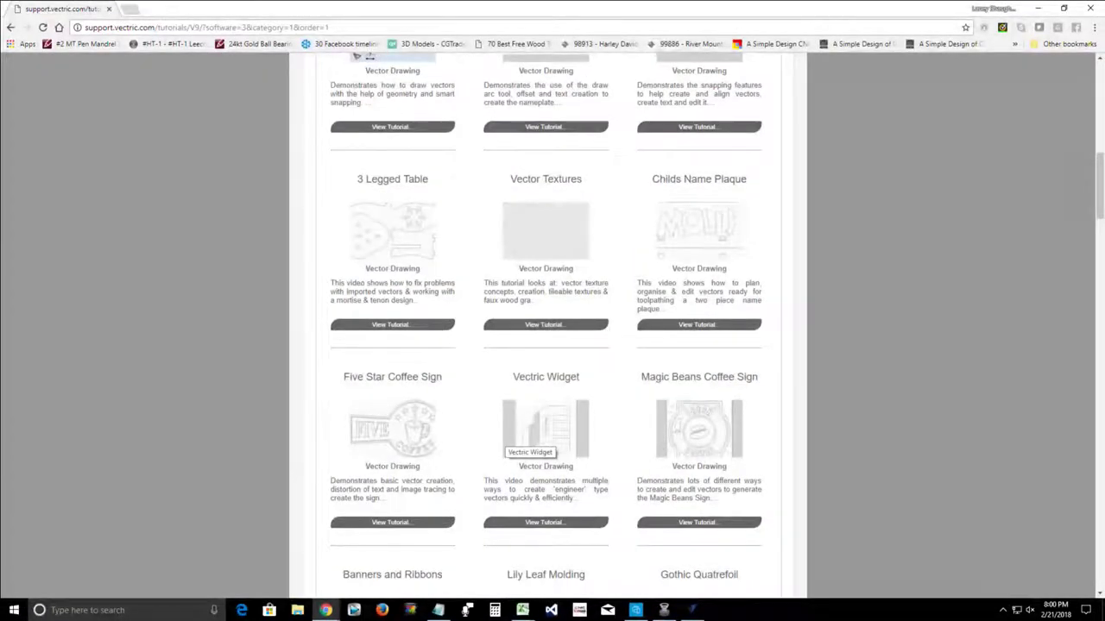
scroll(526, 441, up, 4)
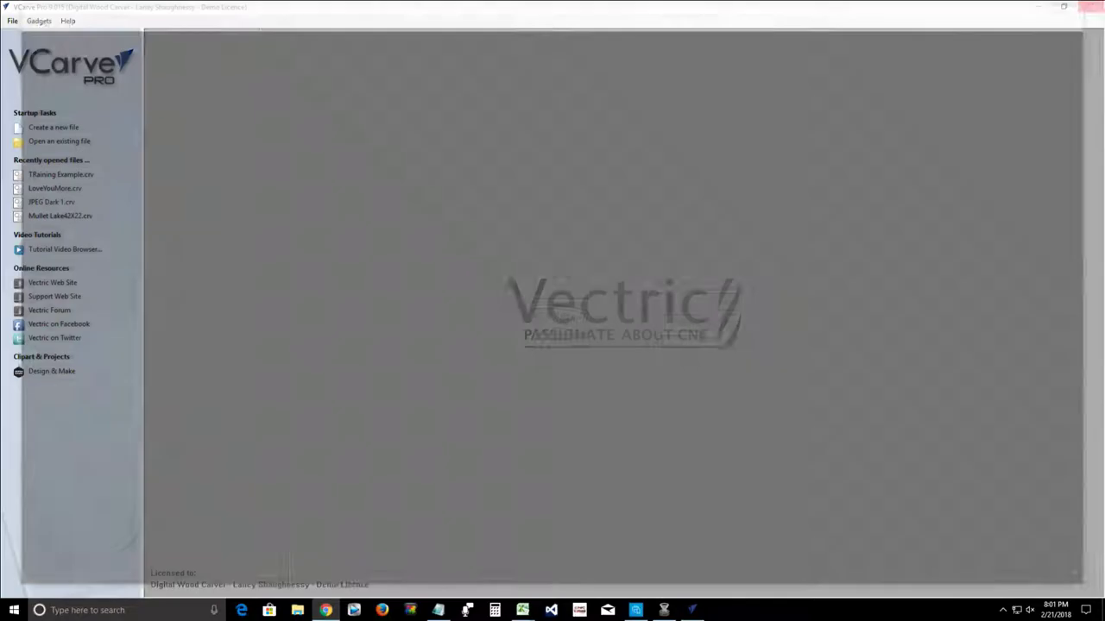
click(1089, 9)
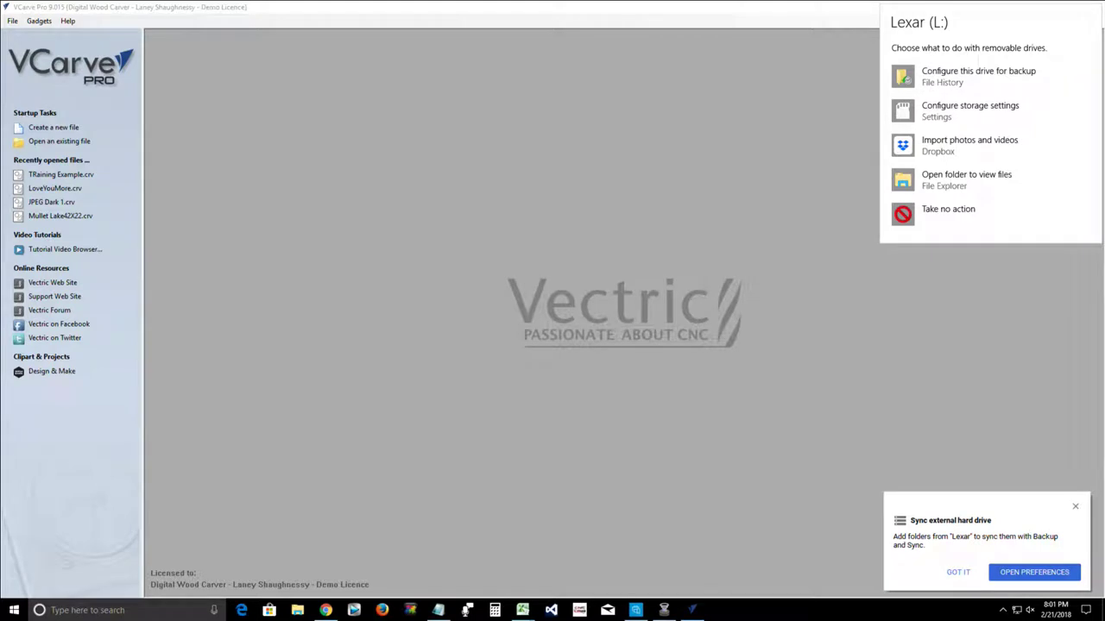
Step: View the files on the Lexar (L:) drive in File Explorer and close the window
click(996, 180)
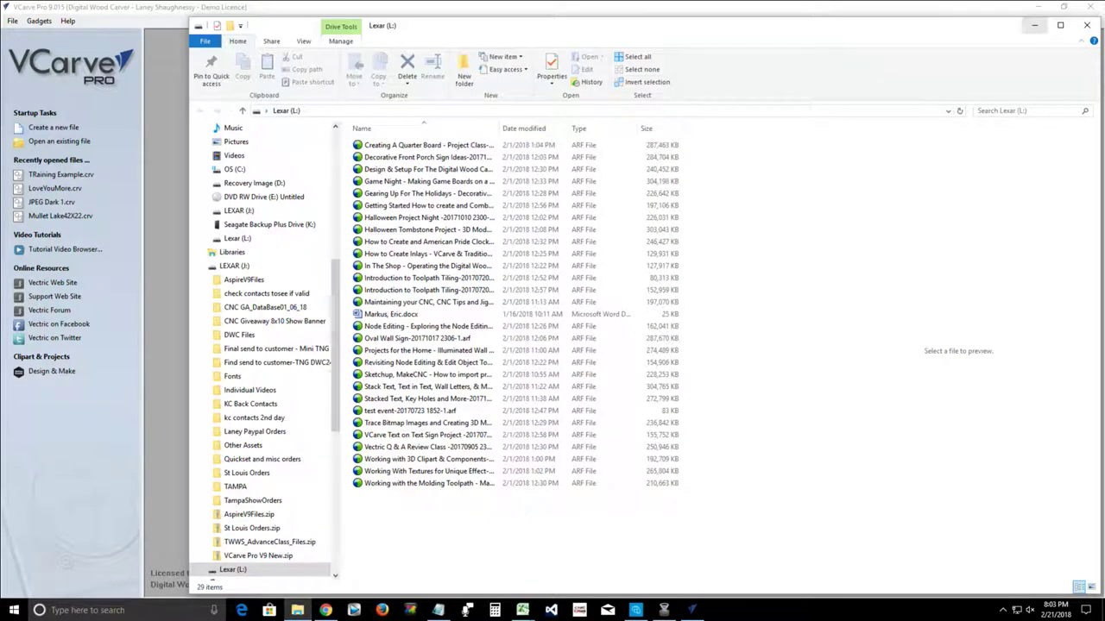
click(1086, 25)
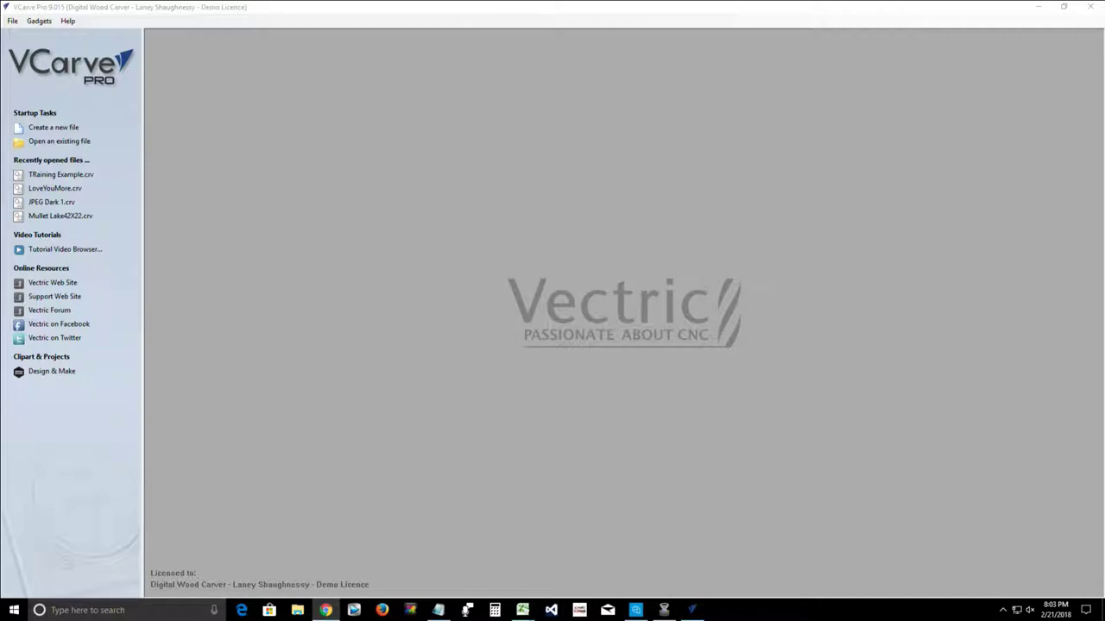
Step: Create a new single-sided job with a width of 20 inches and a height of 9.25 inches
click(52, 127)
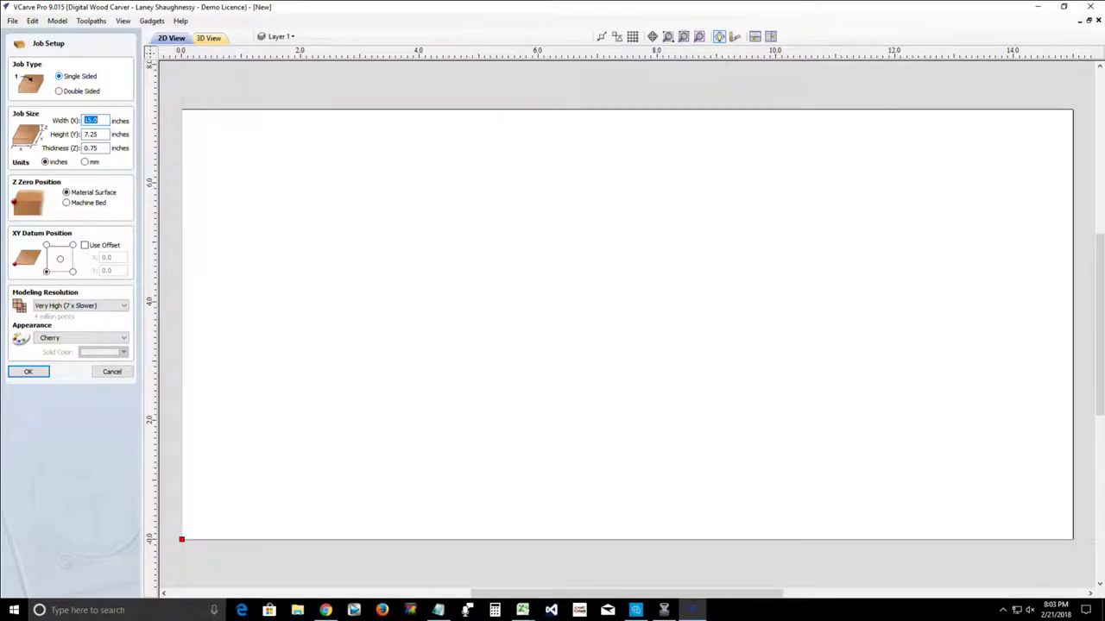
click(59, 91)
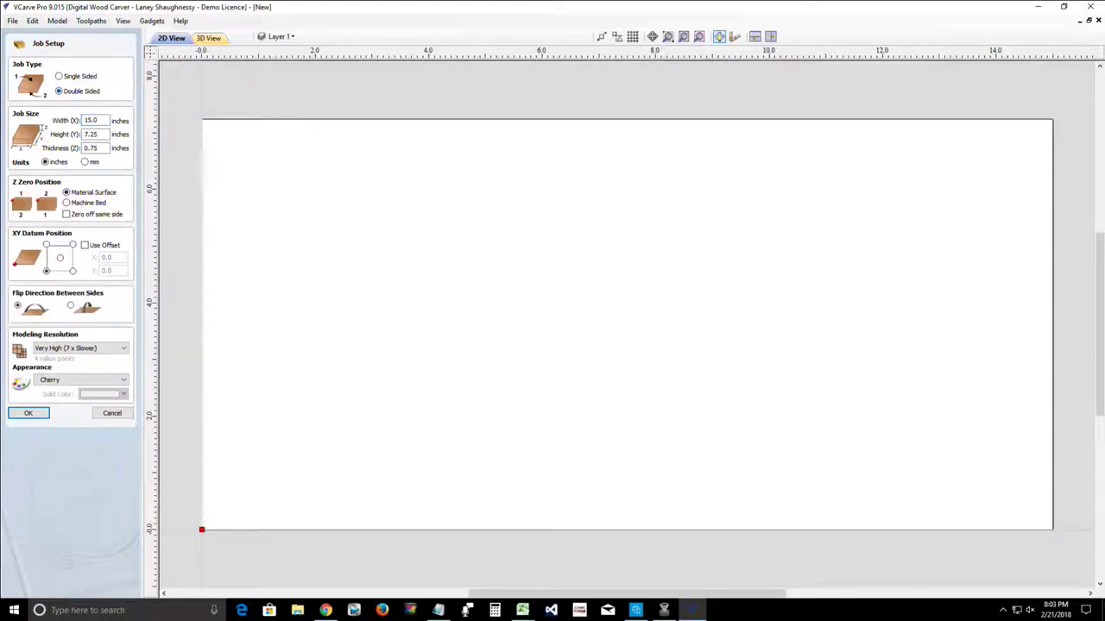
click(59, 76)
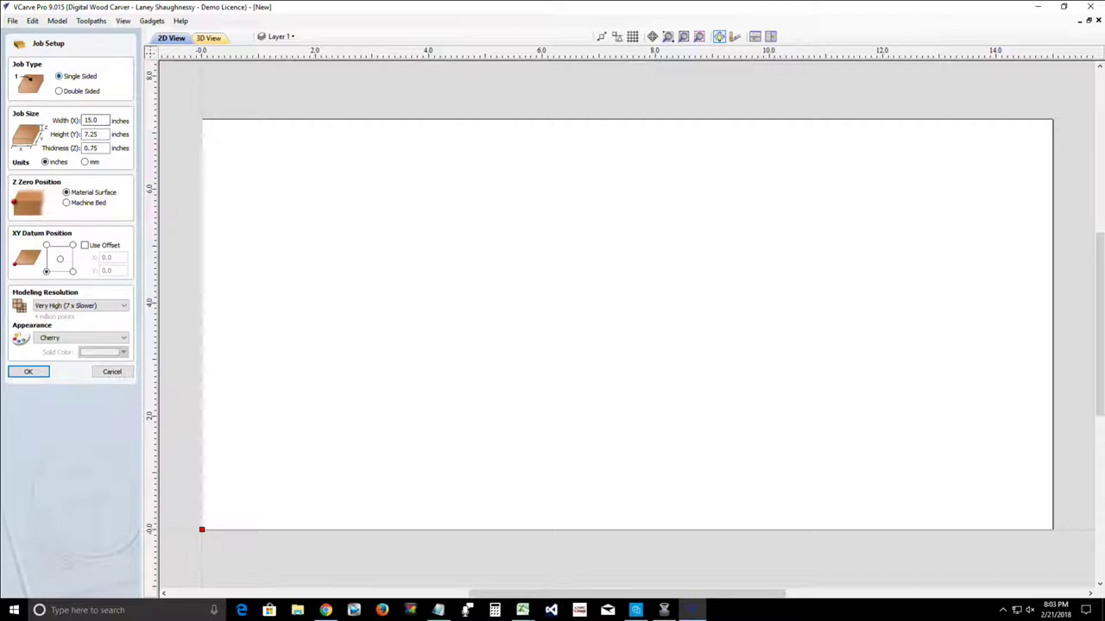
double_click(91, 120)
text(20)
key(Return)
key(Tab)
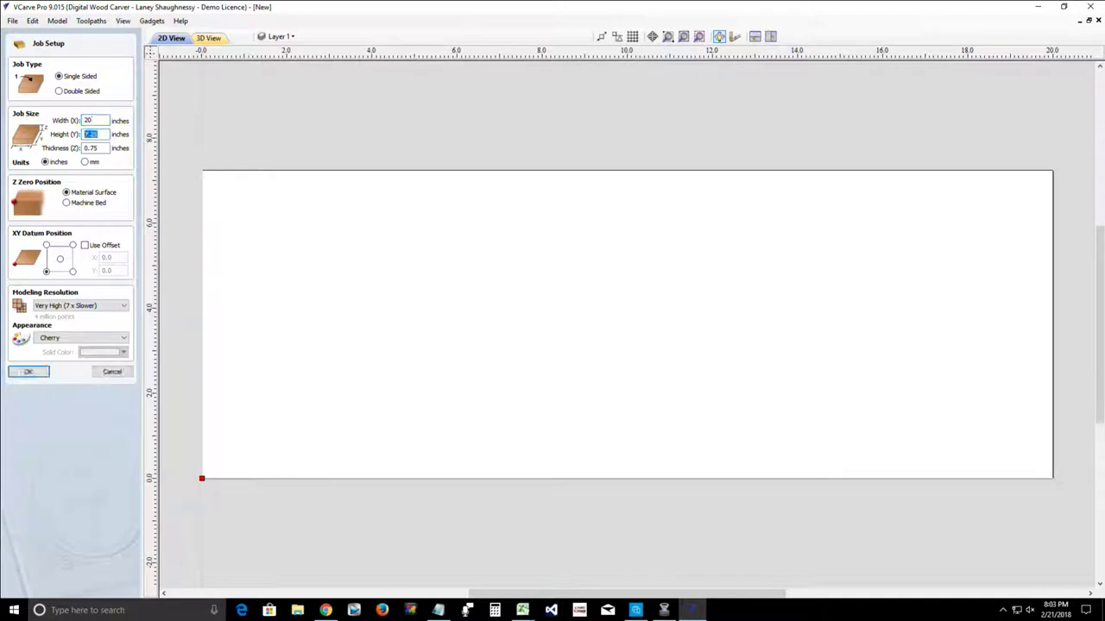
text(9.25)
key(Return)
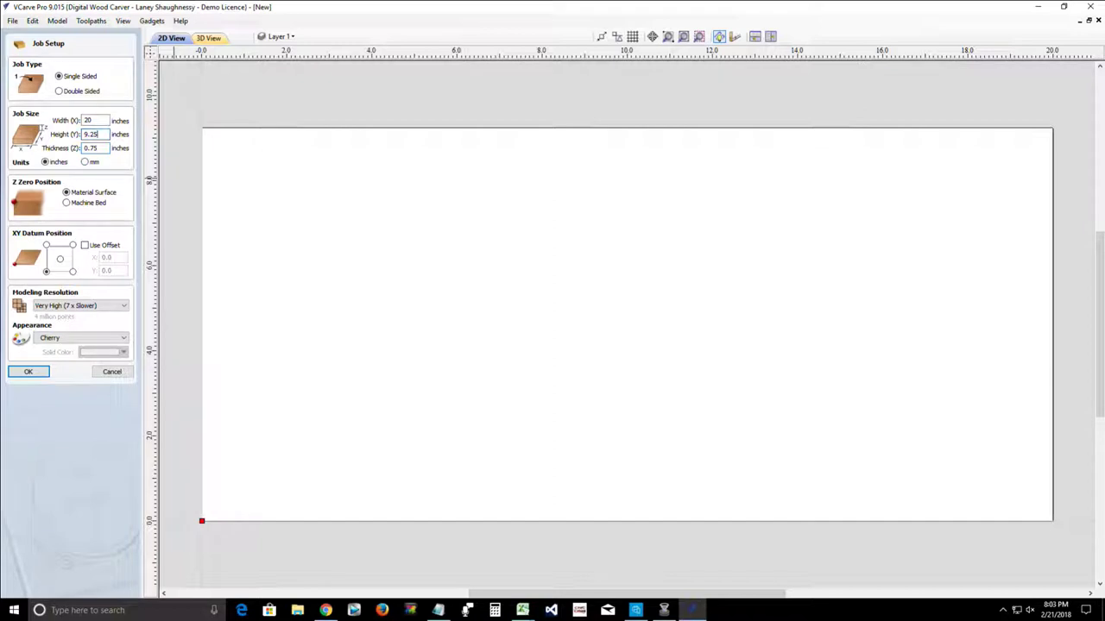
Step: Halve the job width to 10 inches by appending the calculation /2= to its value
key(Tab)
key(Tab)
text(0.25)
click(95, 120)
text(/2=)
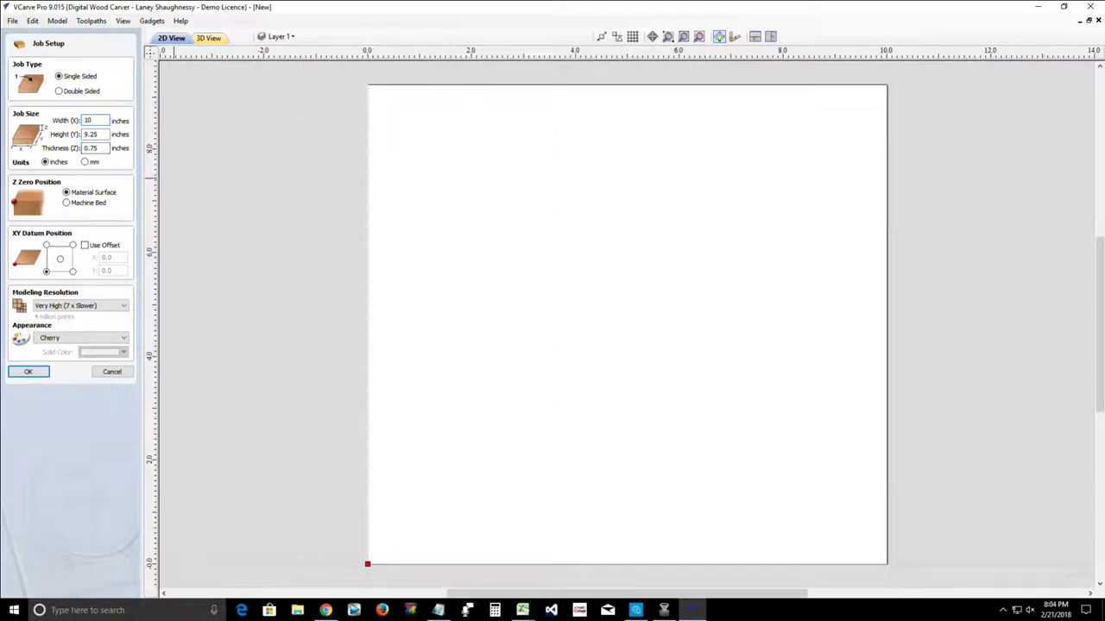
Step: Restore the job width to 20 inches
double_click(88, 120)
text(1)
key(BackSpace)
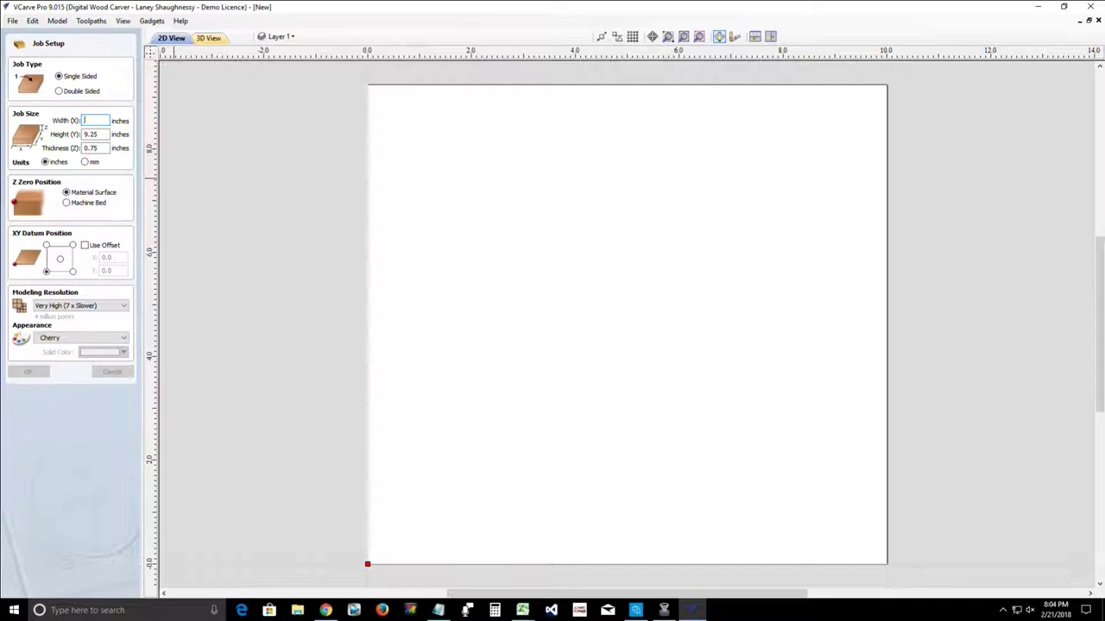
text(20)
Step: Try the fraction 5/16= as the material thickness, and set the thickness back to .75 inches
key(Tab)
key(Tab)
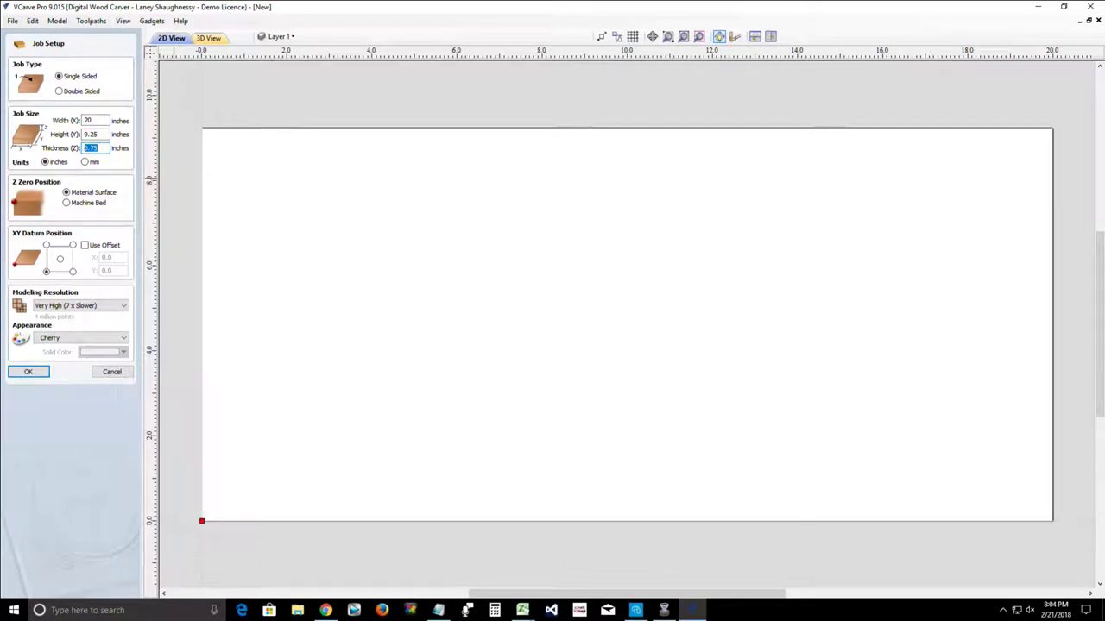
text(5/16=)
double_click(94, 147)
key(BackSpace)
Step: Try the calculation 4*3.14= as the job height
double_click(106, 136)
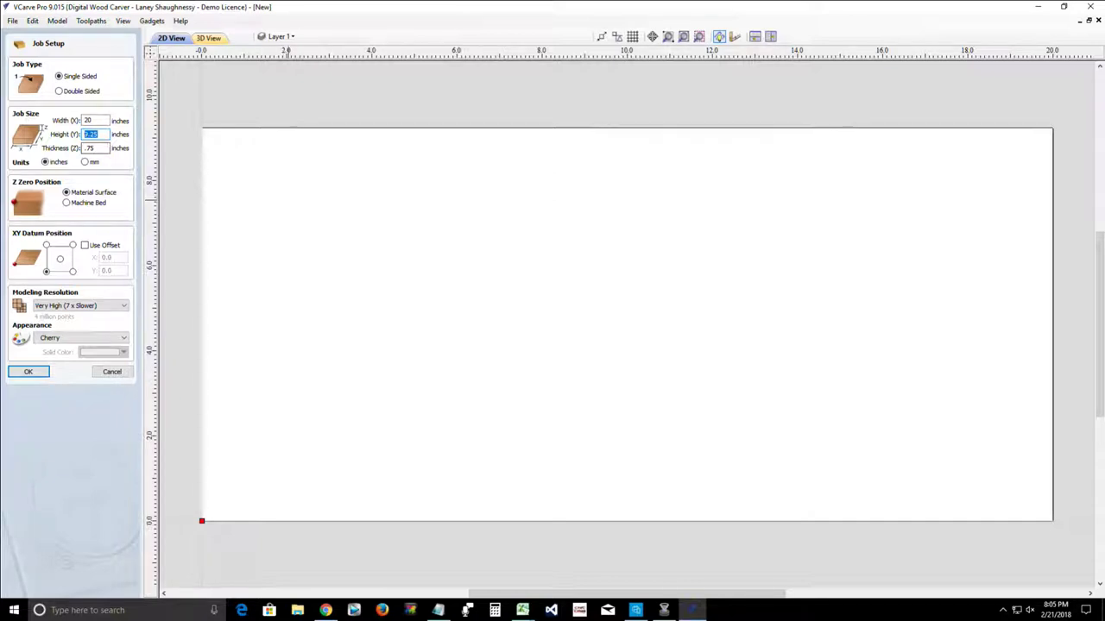
text(9.75)
key(ctrl+z)
text(4)
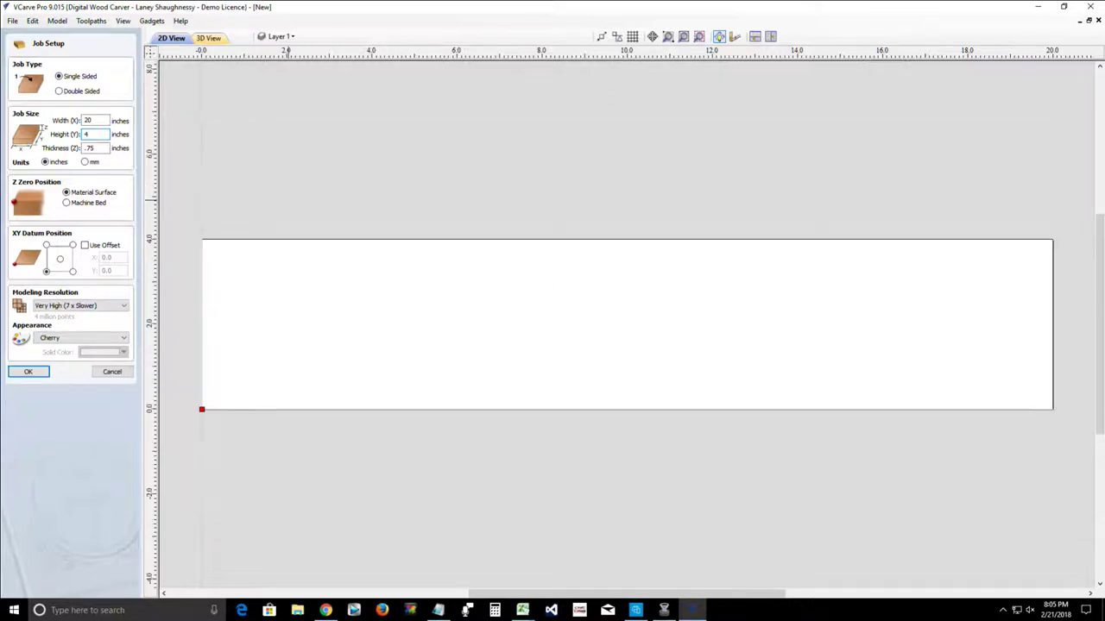
text(")
text(3.14)
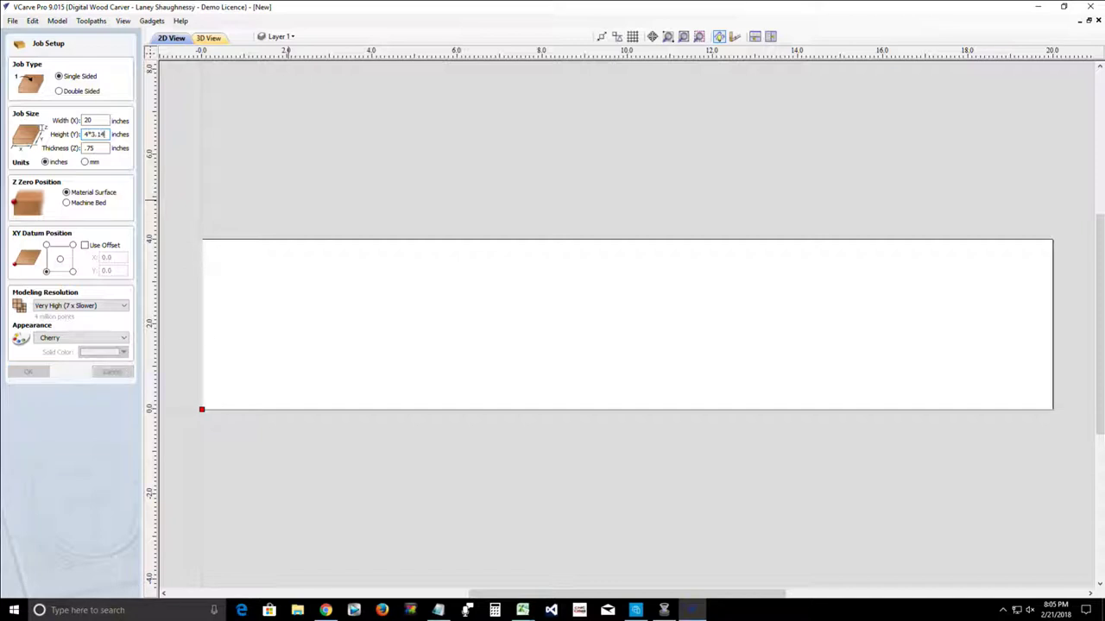
text(=)
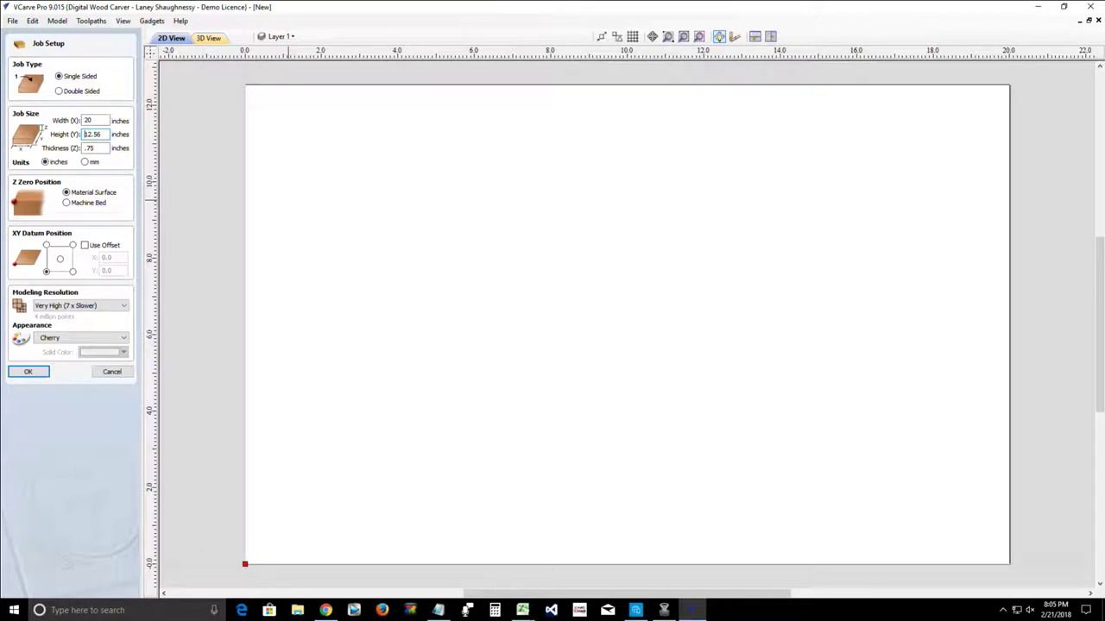
Step: Try the job height as a calculation with the pi constant, 4*pi=
double_click(92, 134)
text(4*)
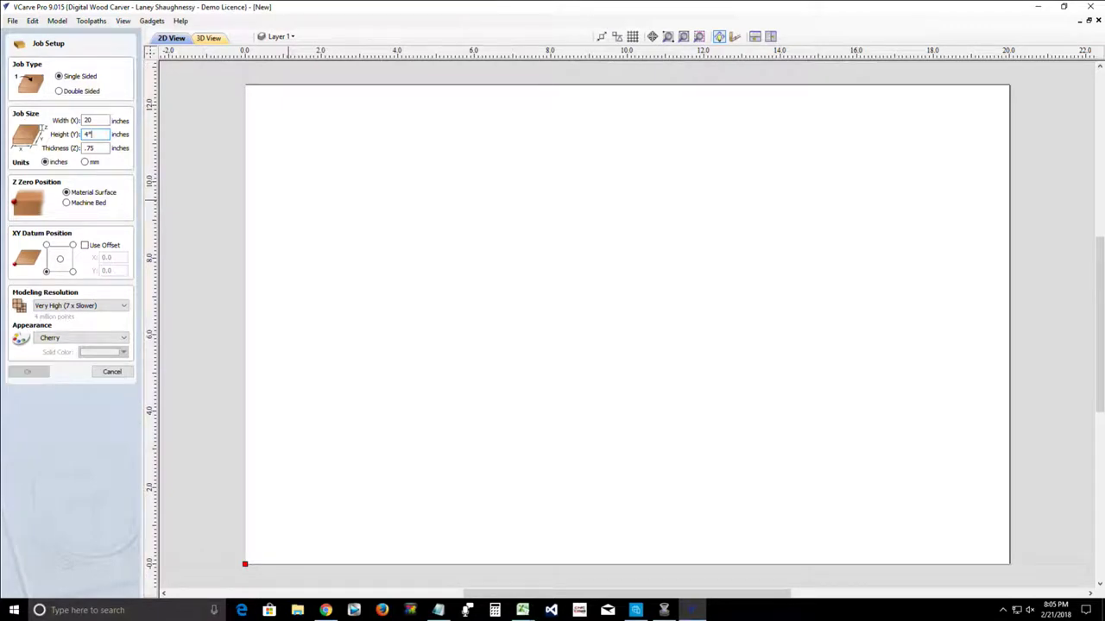
text(pi=)
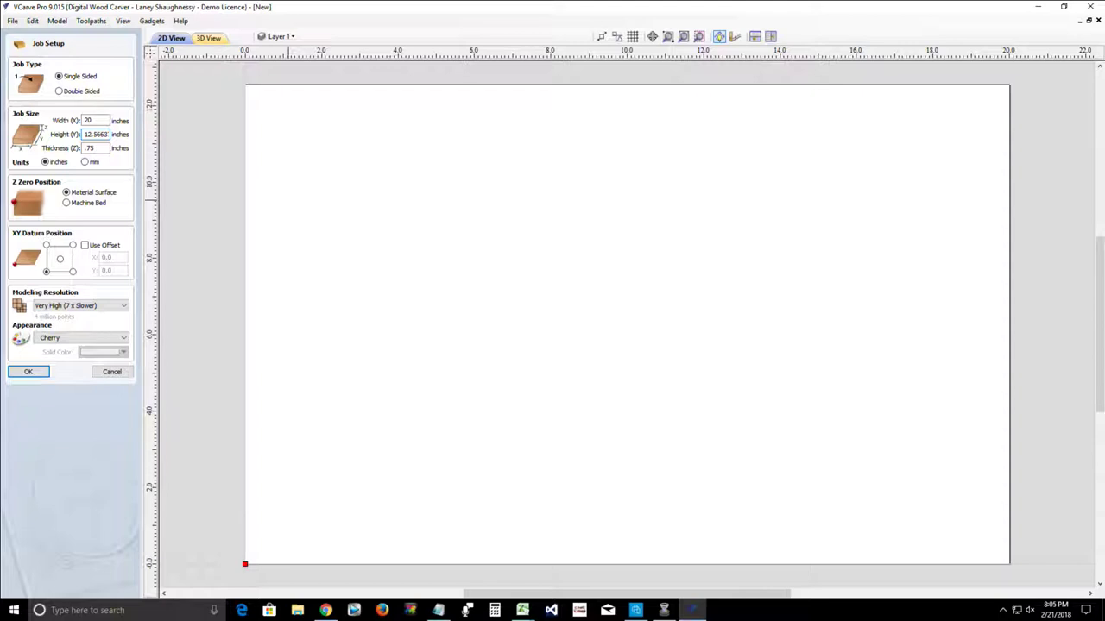
Step: Set the job height to 8.25 inches
drag(84, 134, 109, 134)
text(8.25)
key(Return)
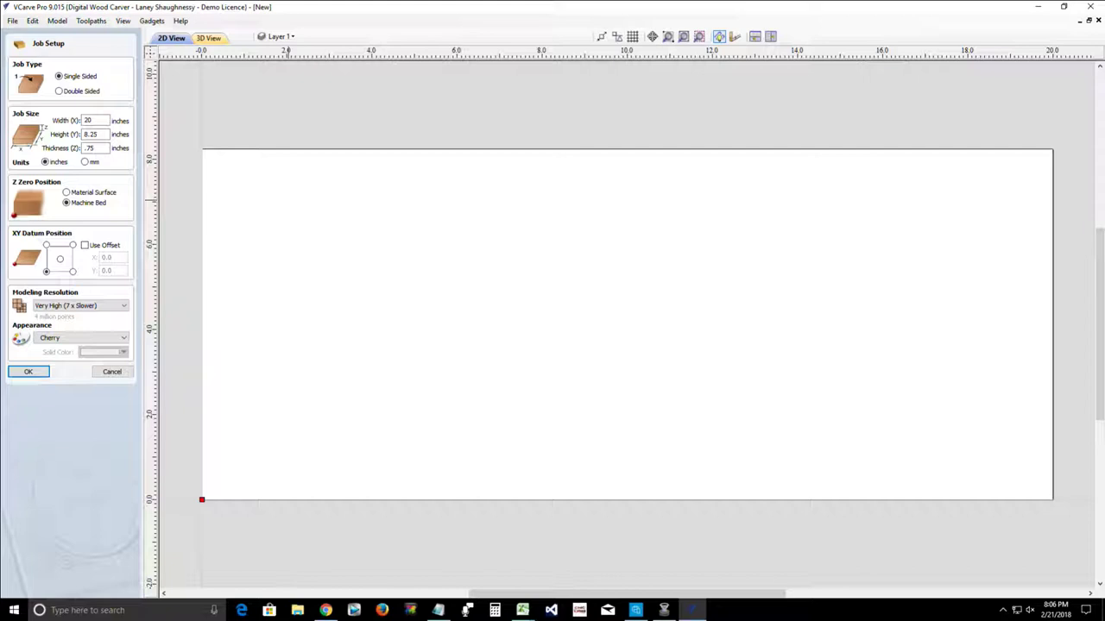
Step: Try Machine Bed as the Z zero position and set it back to Material Surface
click(66, 193)
click(67, 203)
click(66, 192)
Step: Try the corner positions for the XY datum and place the datum at the center of the job
click(59, 258)
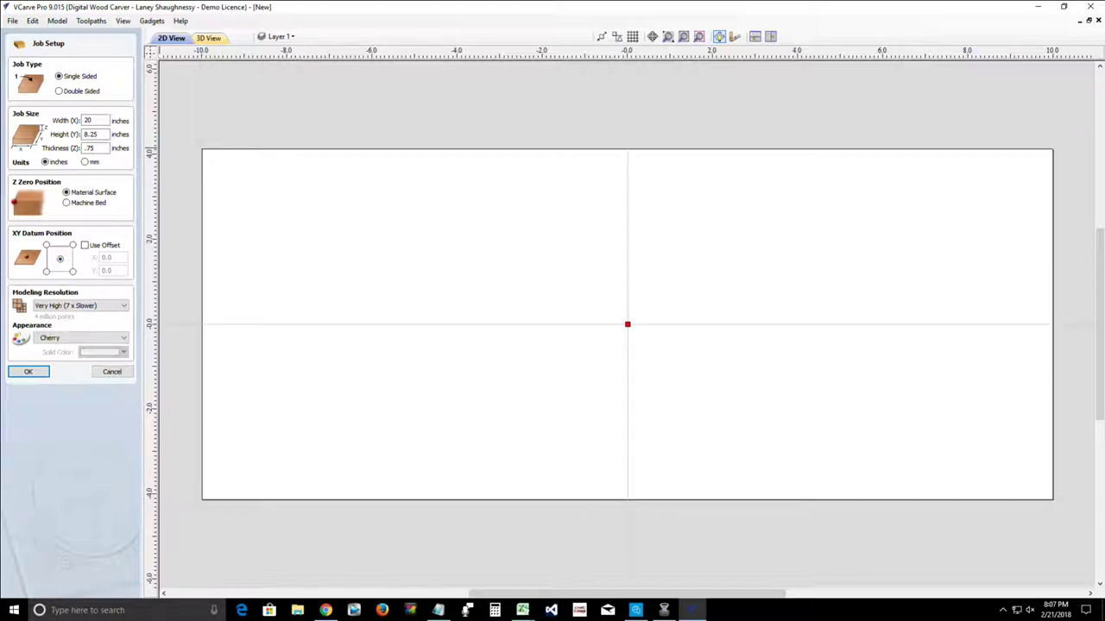
click(47, 245)
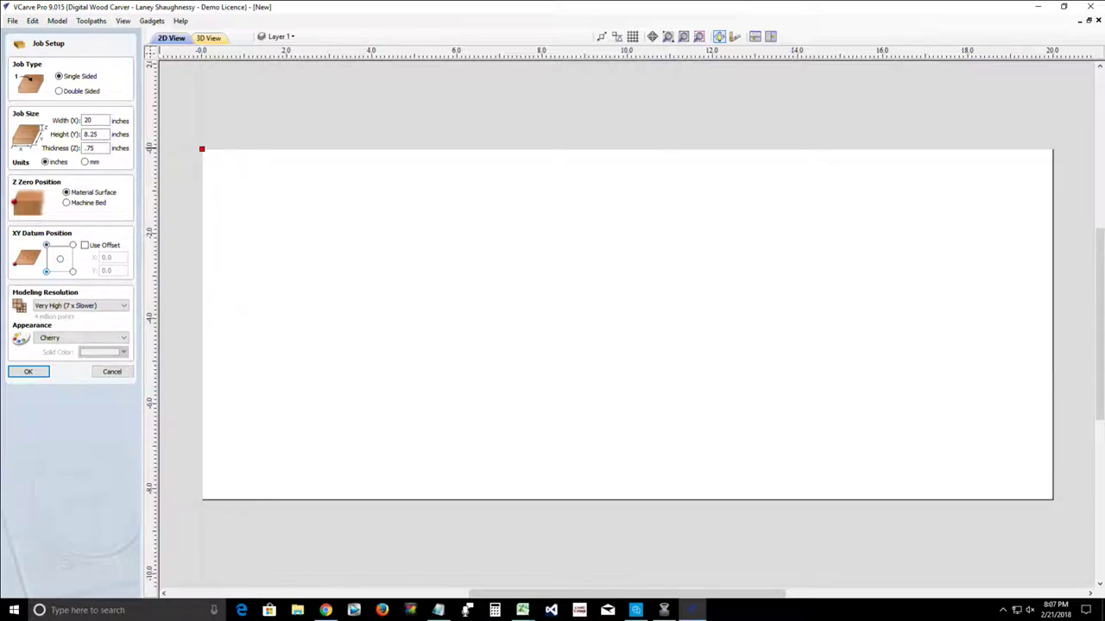
click(46, 270)
click(72, 271)
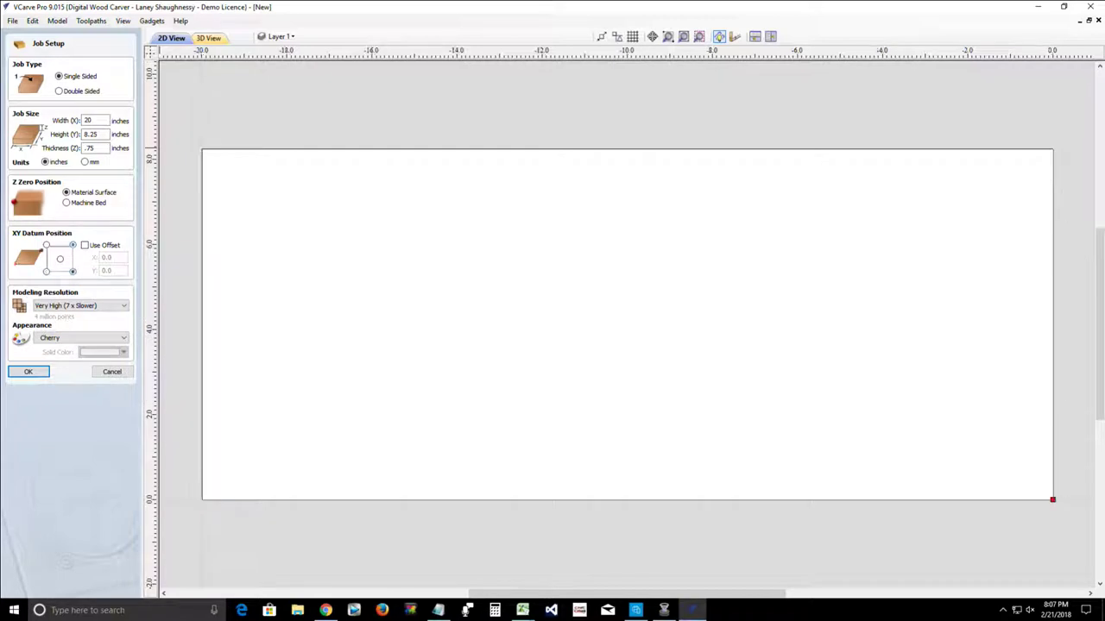
click(72, 245)
click(60, 258)
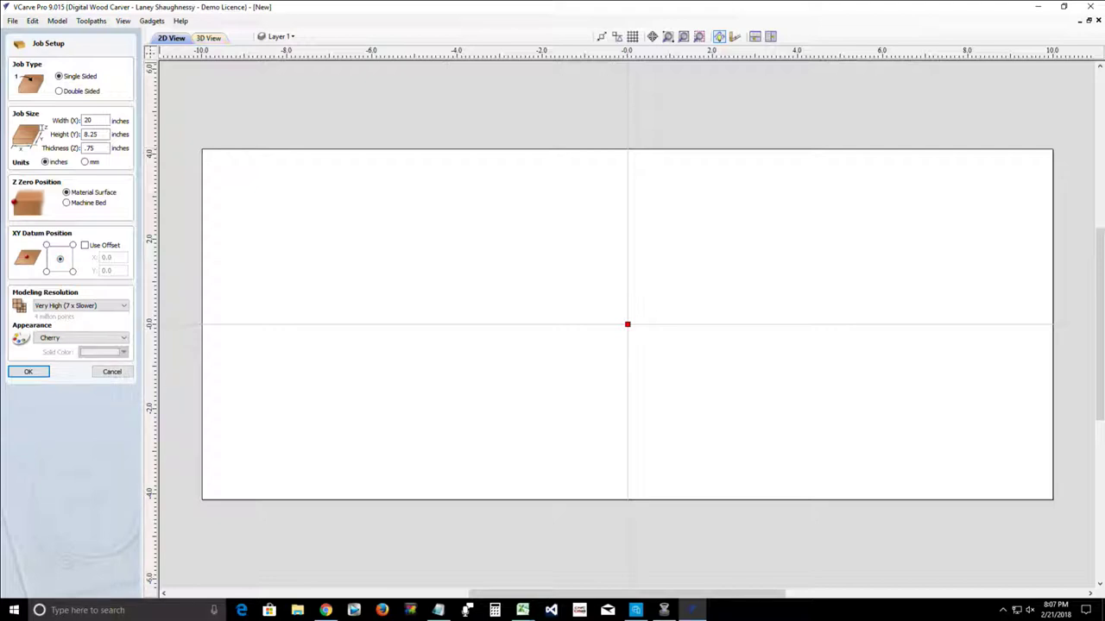
Step: Show the board in 3D and try Maple and Oak as the material appearance
click(208, 38)
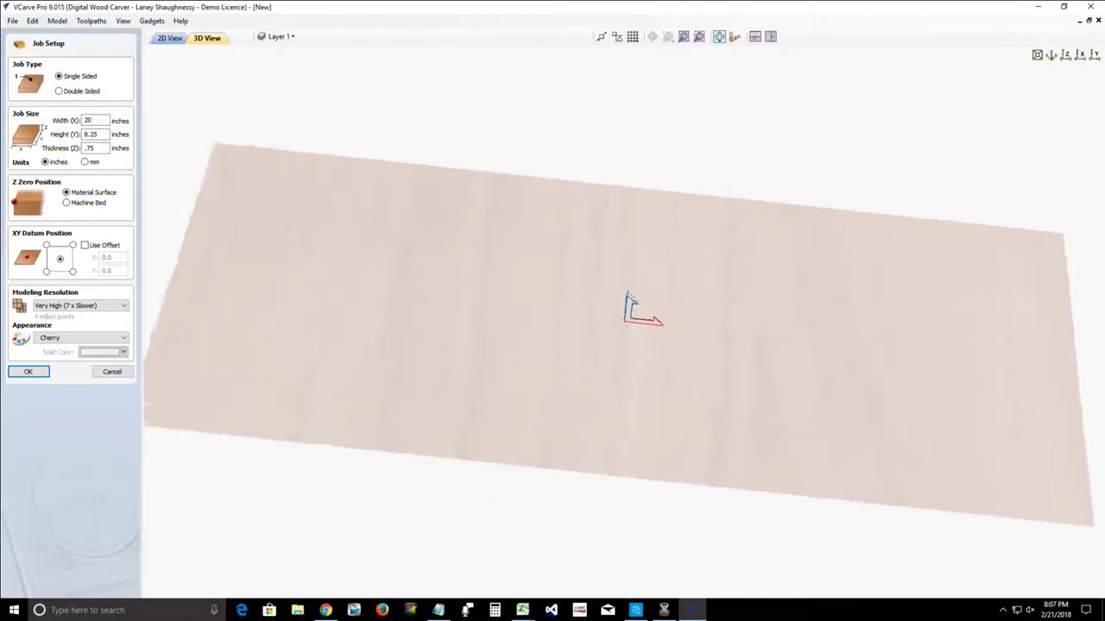
drag(623, 319, 656, 307)
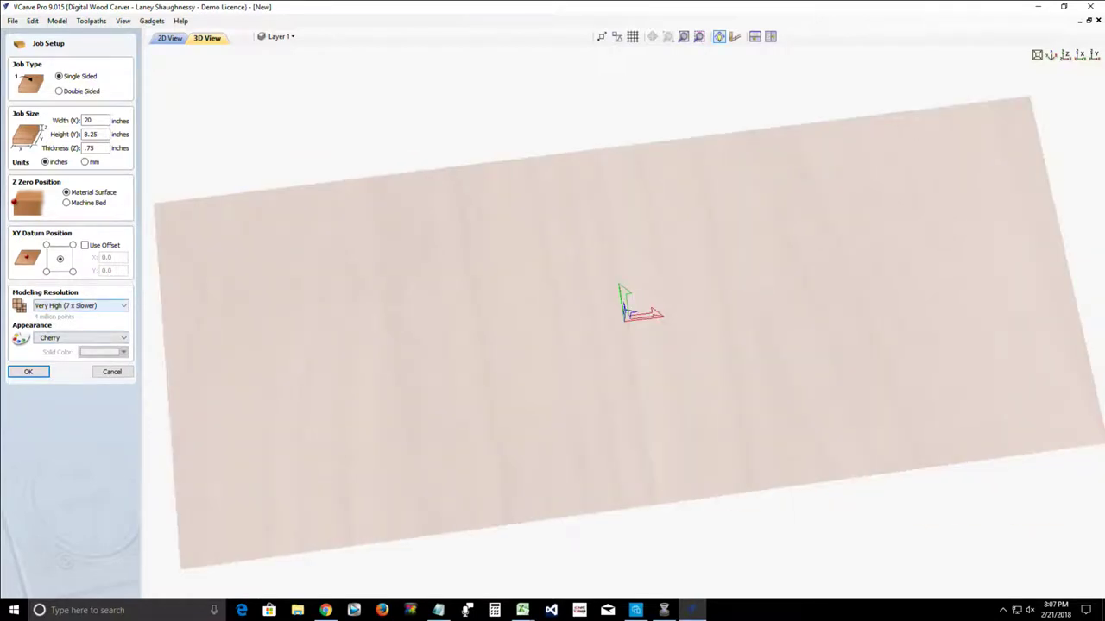
click(81, 337)
click(52, 386)
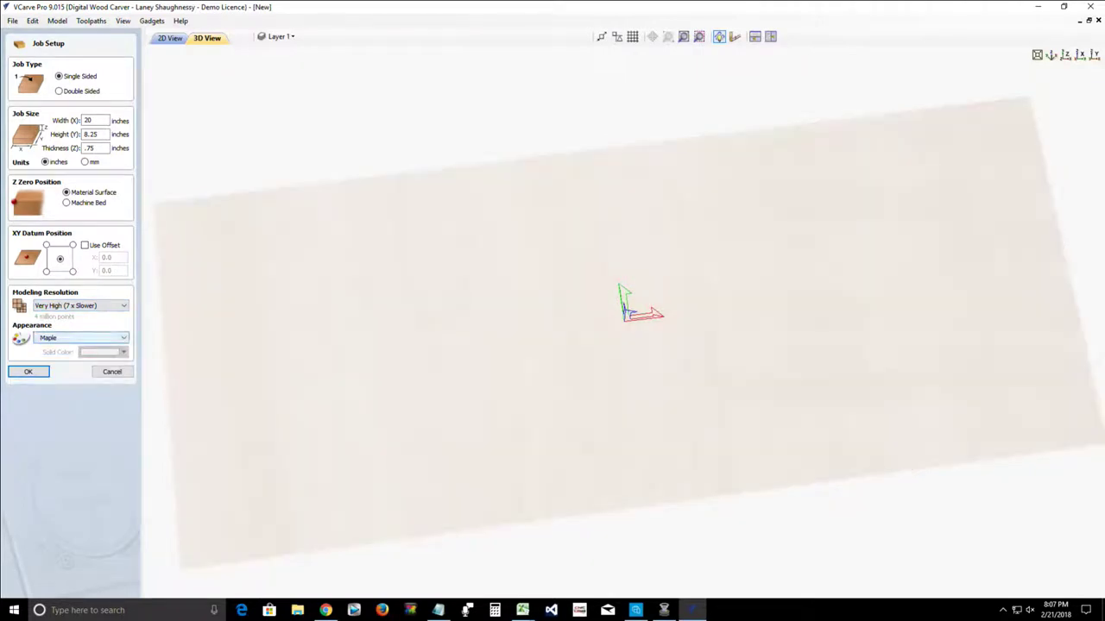
click(60, 338)
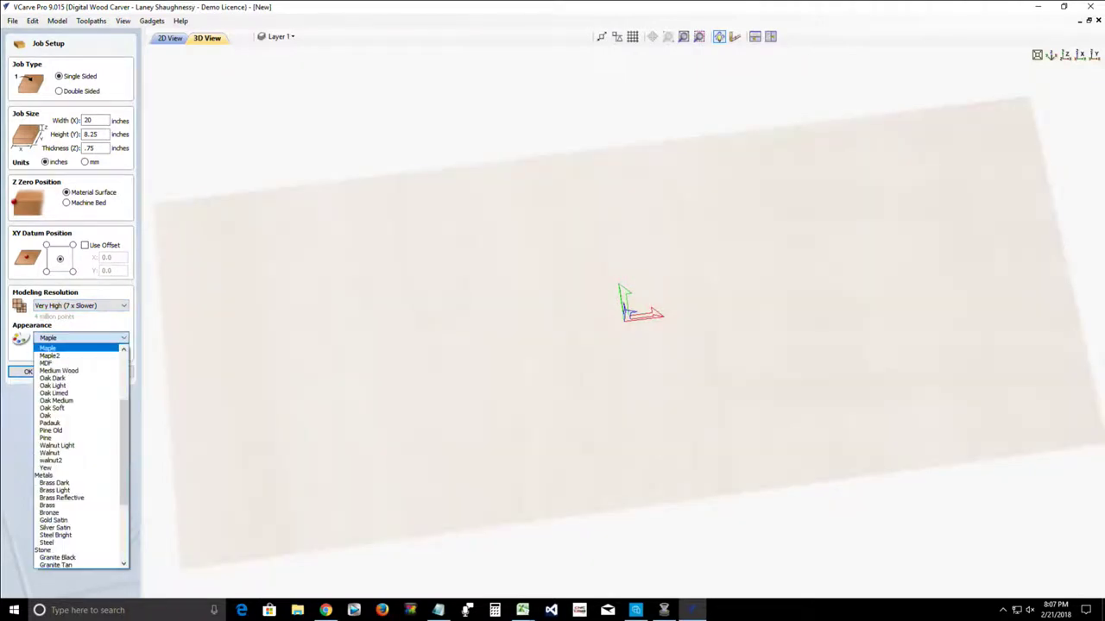
click(52, 415)
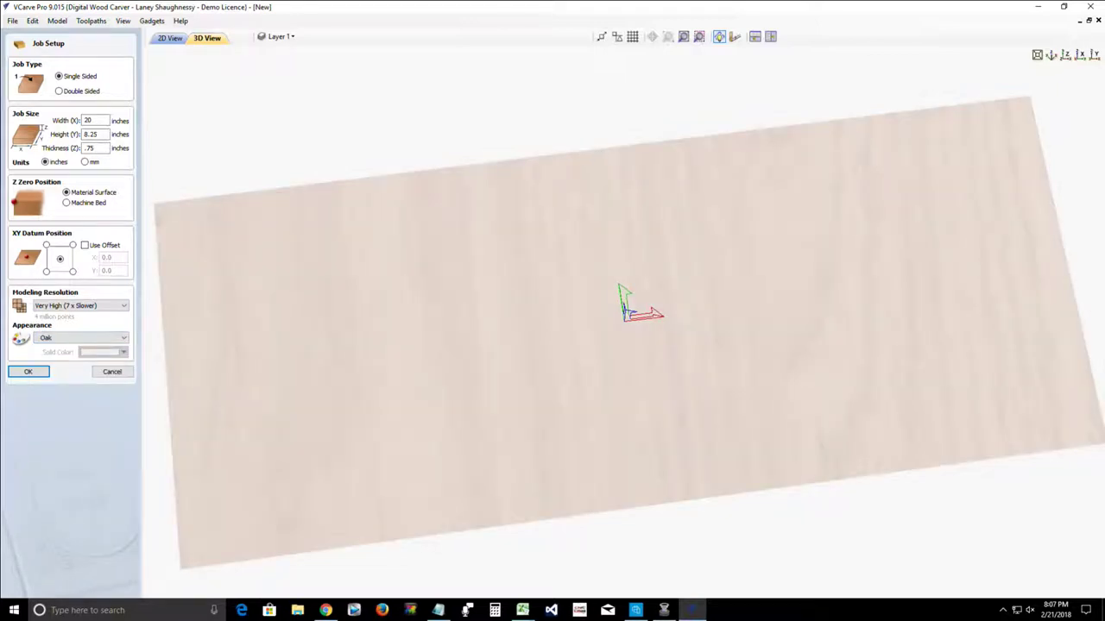
Step: Set the material appearance back to Cherry and view the board from a lower angle
click(80, 337)
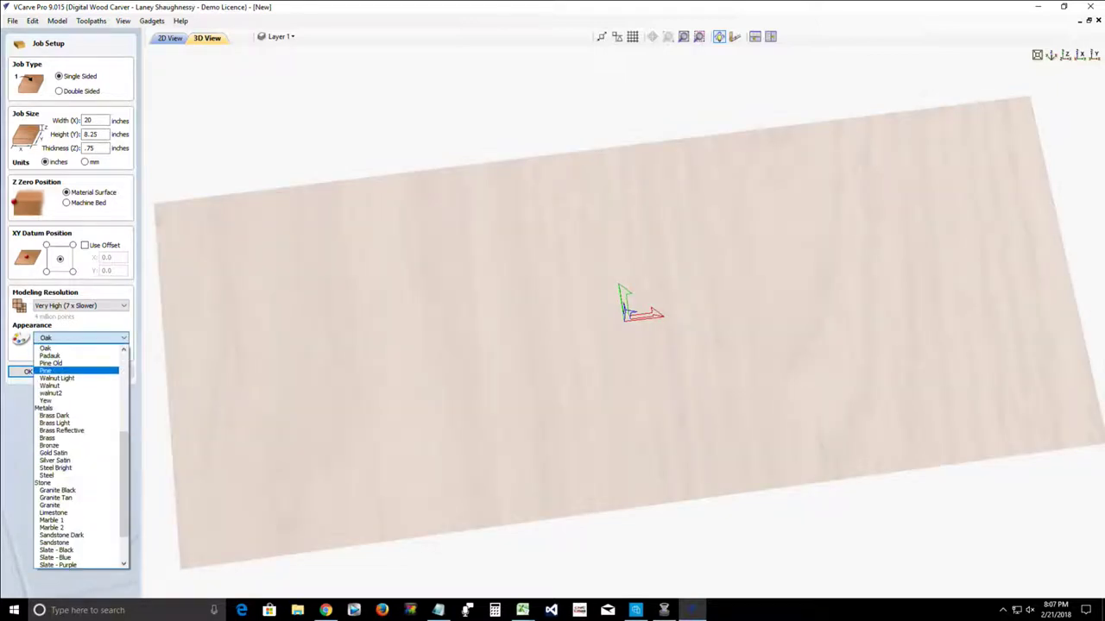
scroll(76, 364, up, 7)
click(47, 348)
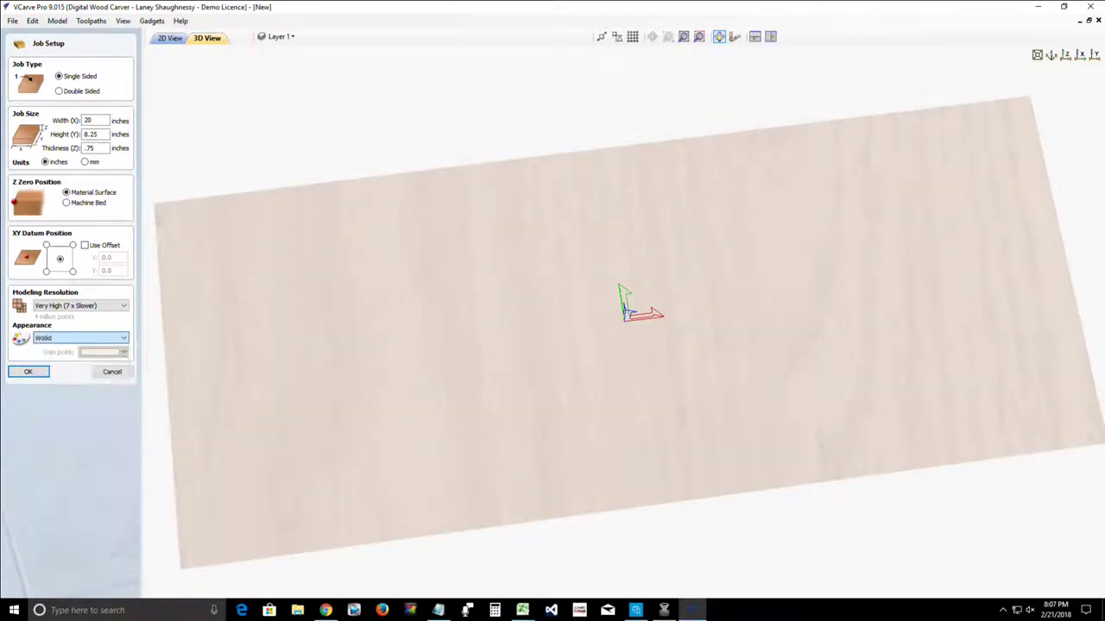
click(47, 337)
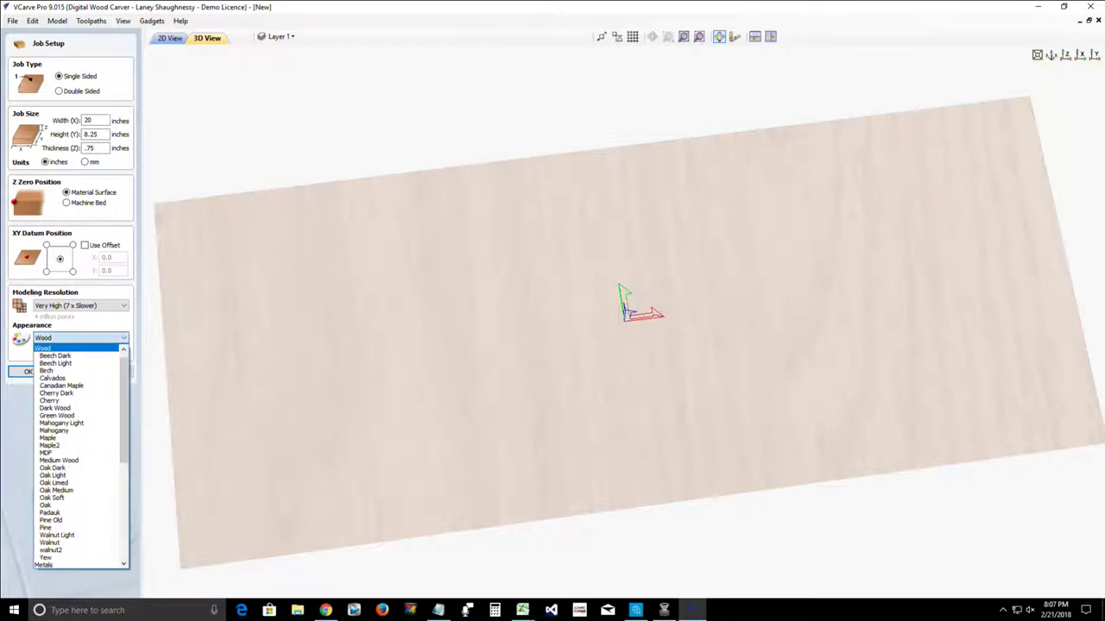
click(57, 401)
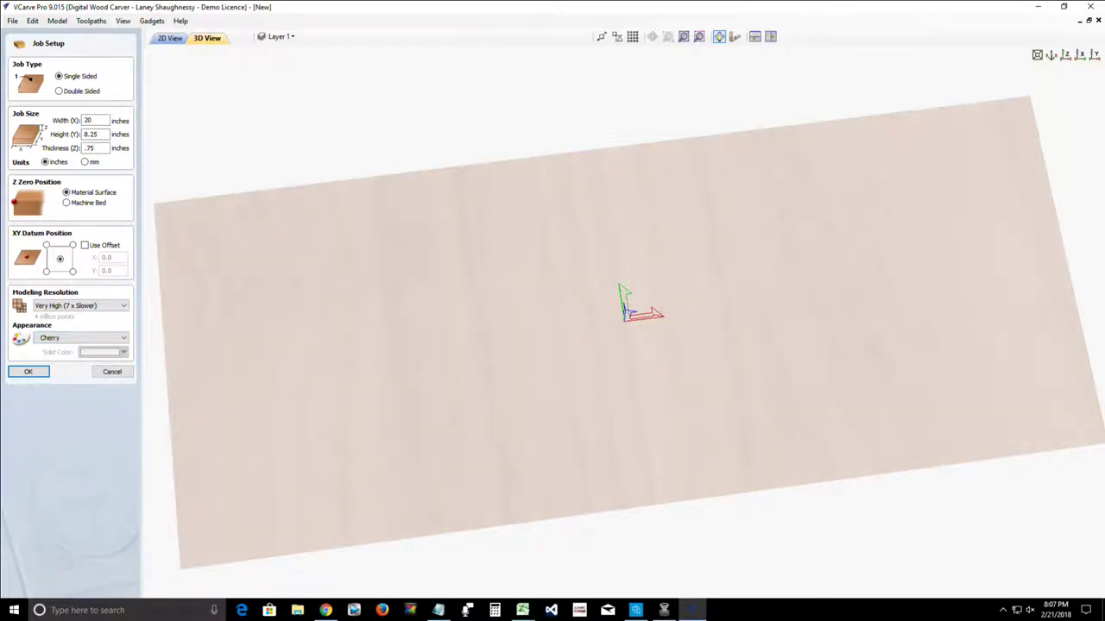
drag(448, 362, 468, 292)
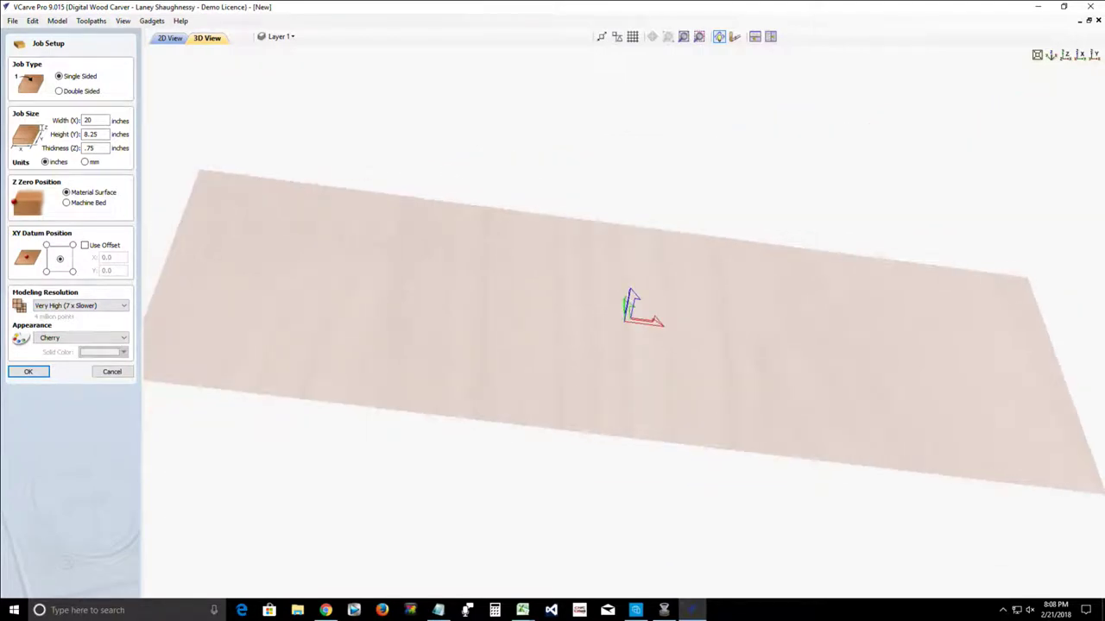
Step: Try Standard (fastest) as the modeling resolution
click(77, 305)
click(80, 305)
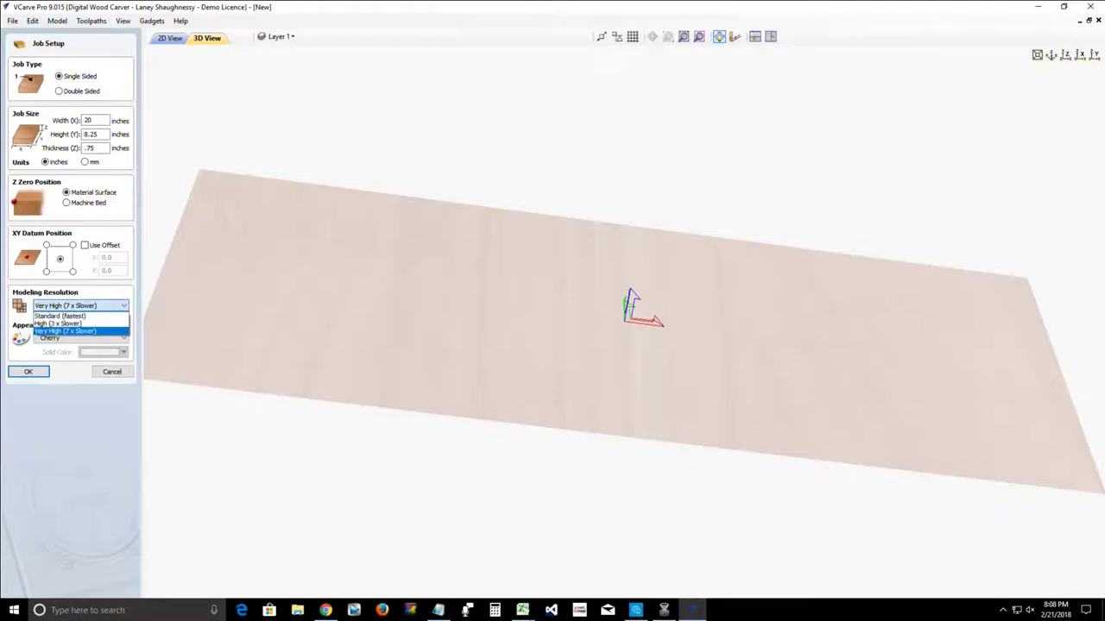
click(60, 316)
key(Tab)
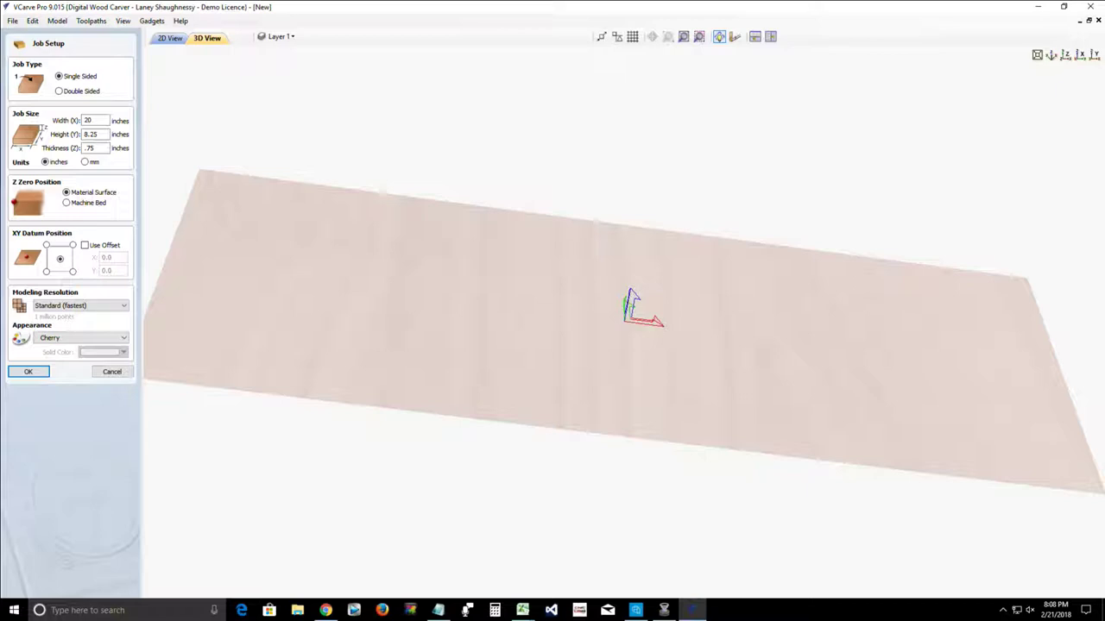
Step: Set the modeling resolution back to Very High (7 x Slower)
key(shift+Tab)
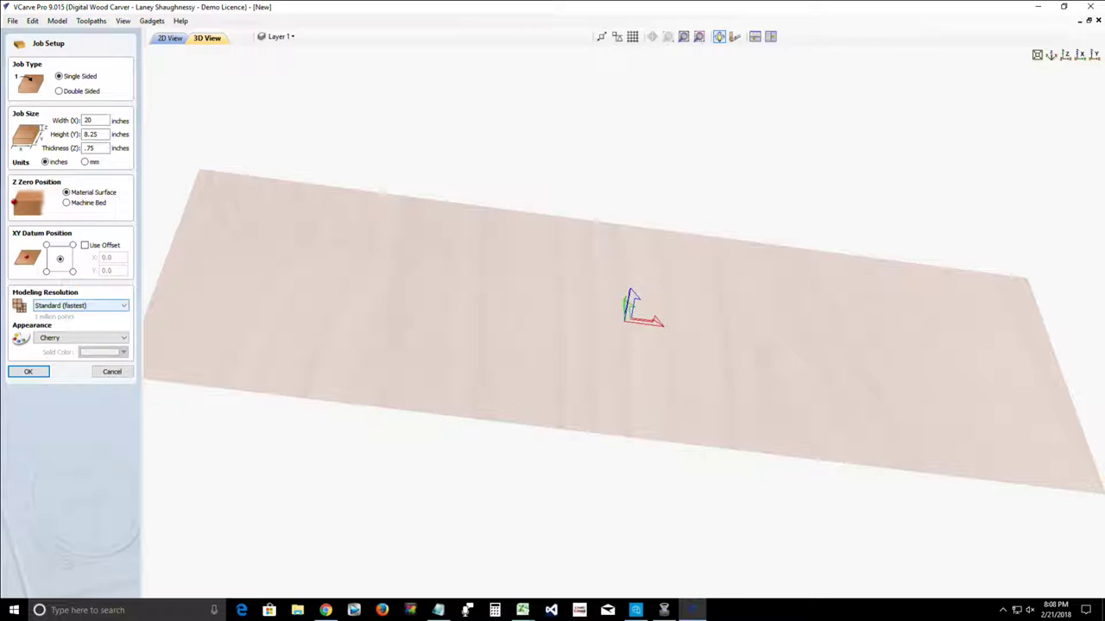
click(80, 305)
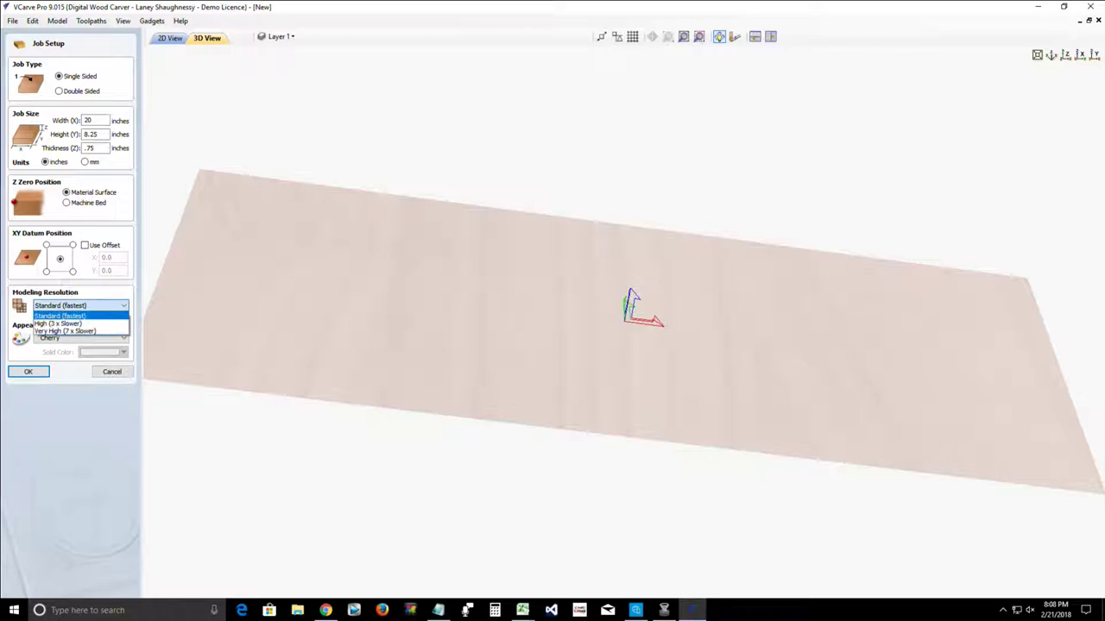
key(Down)
key(Down)
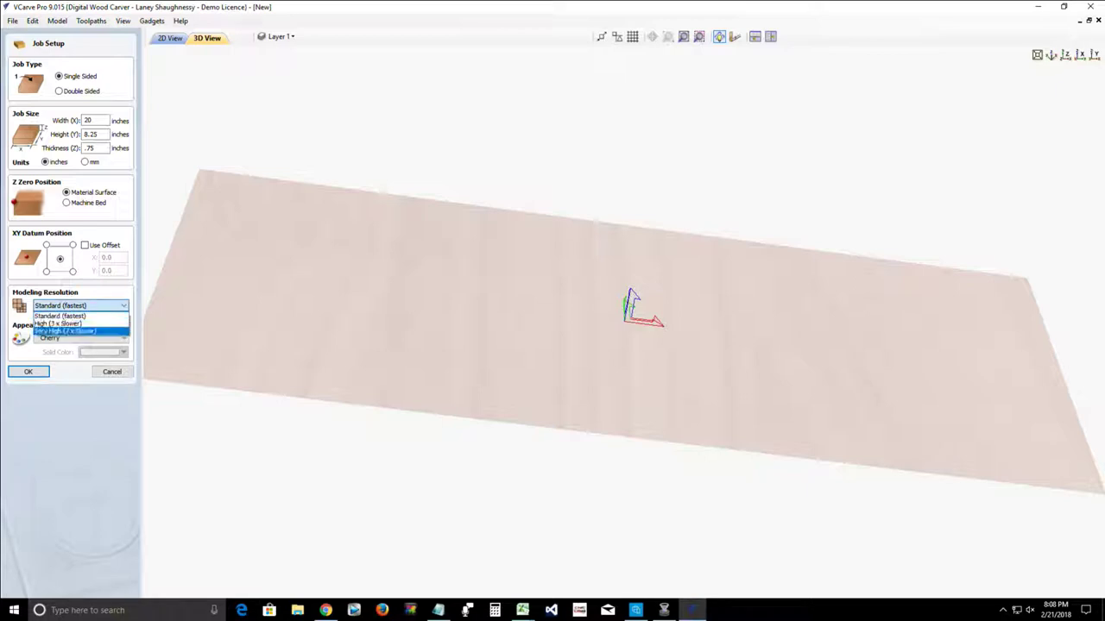
key(Return)
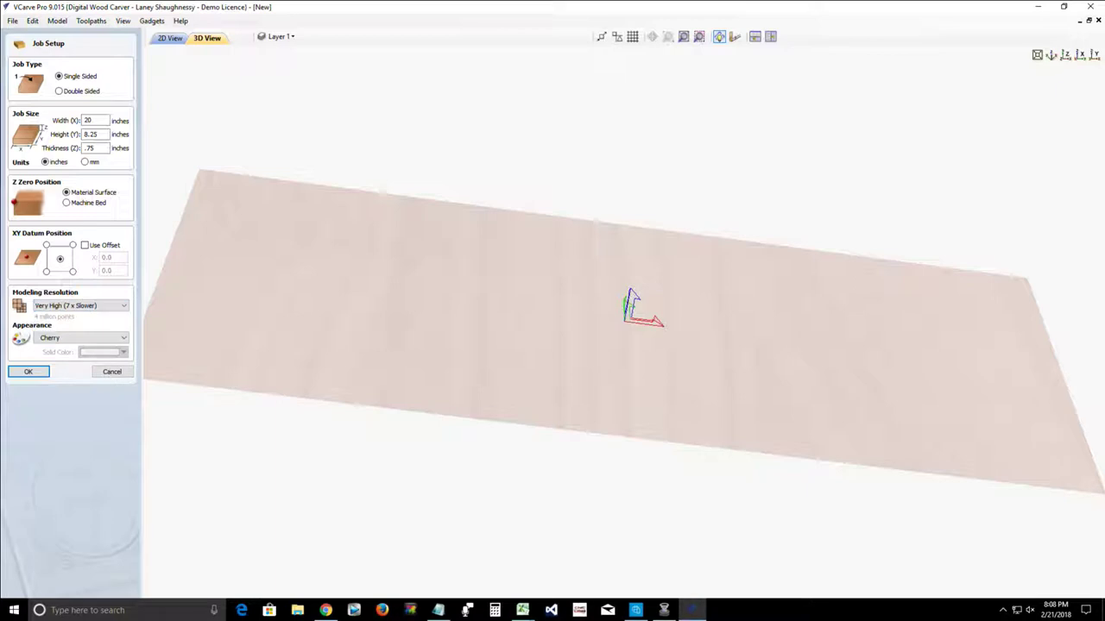
drag(553, 311, 621, 362)
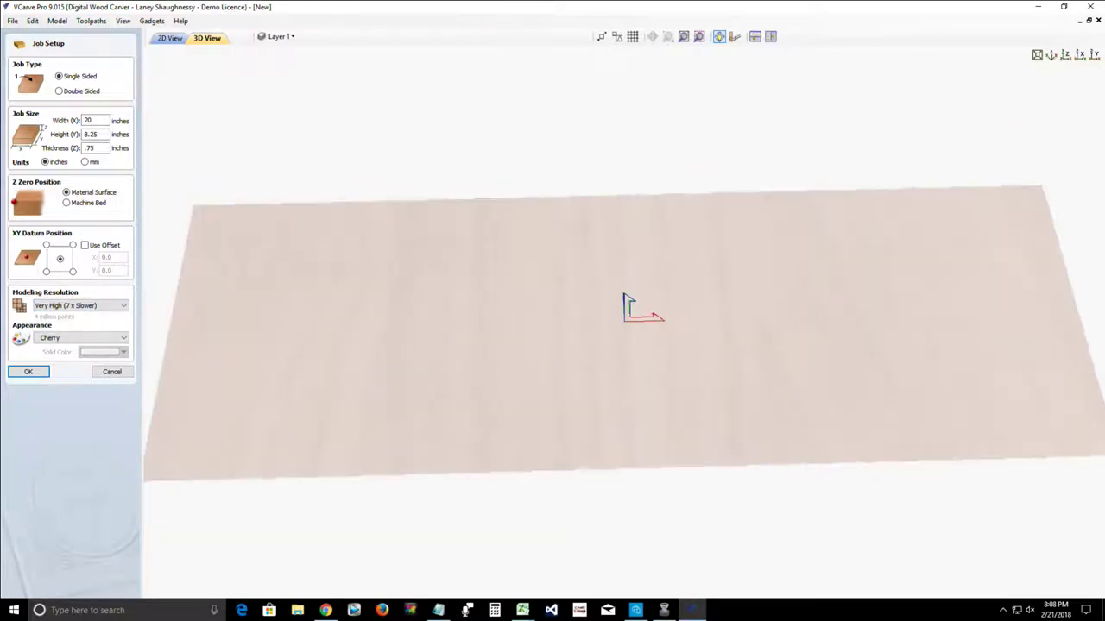
click(78, 305)
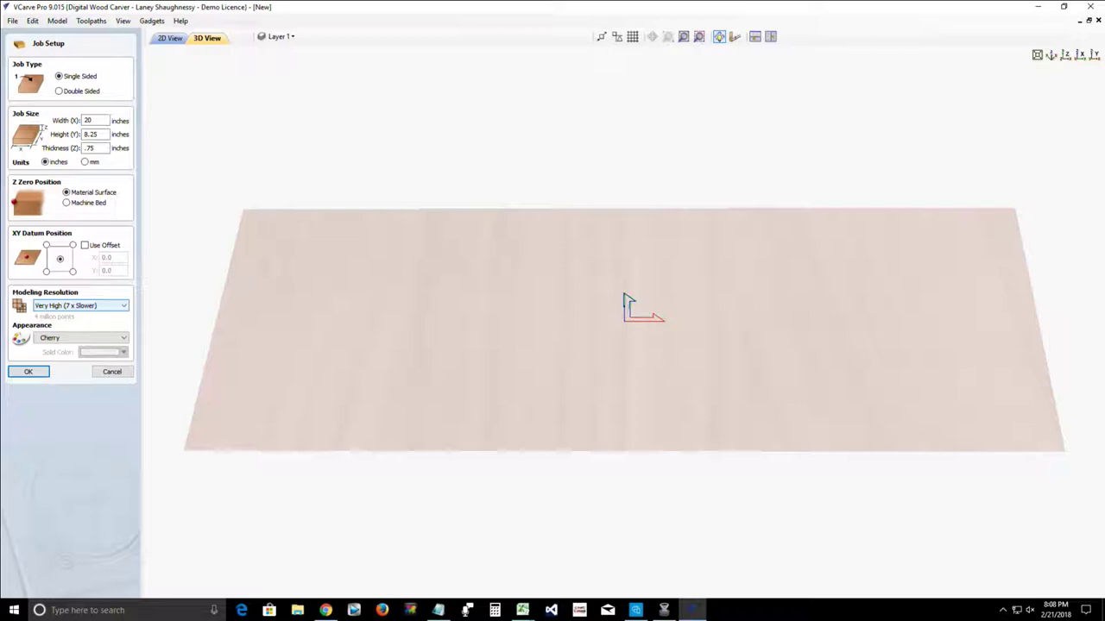
mouse_move(624, 345)
mouse_down()
mouse_move(623, 389)
mouse_move(631, 328)
mouse_up()
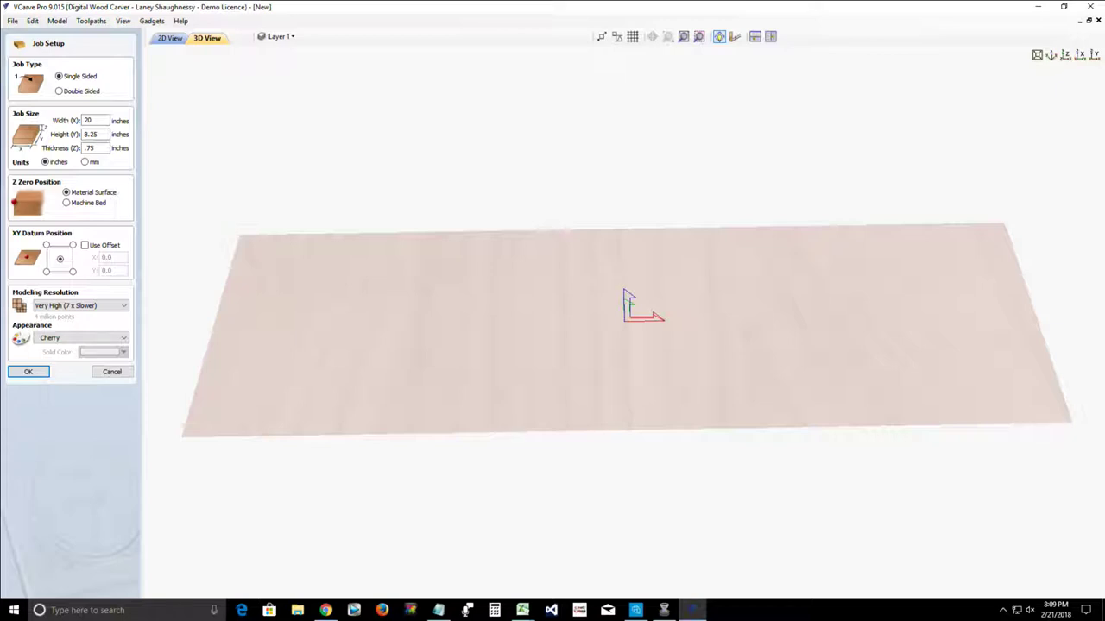
drag(623, 345, 623, 406)
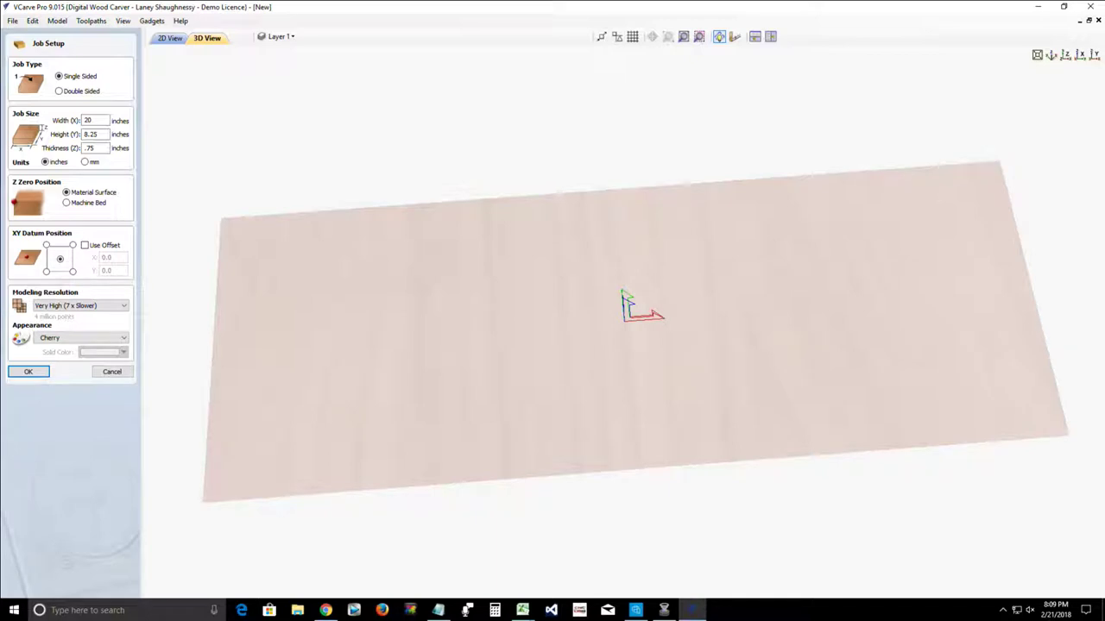
Step: Switch the modeling resolution to Standard (fastest) and back to Very High (7 x Slower), and accept the job setup
click(80, 305)
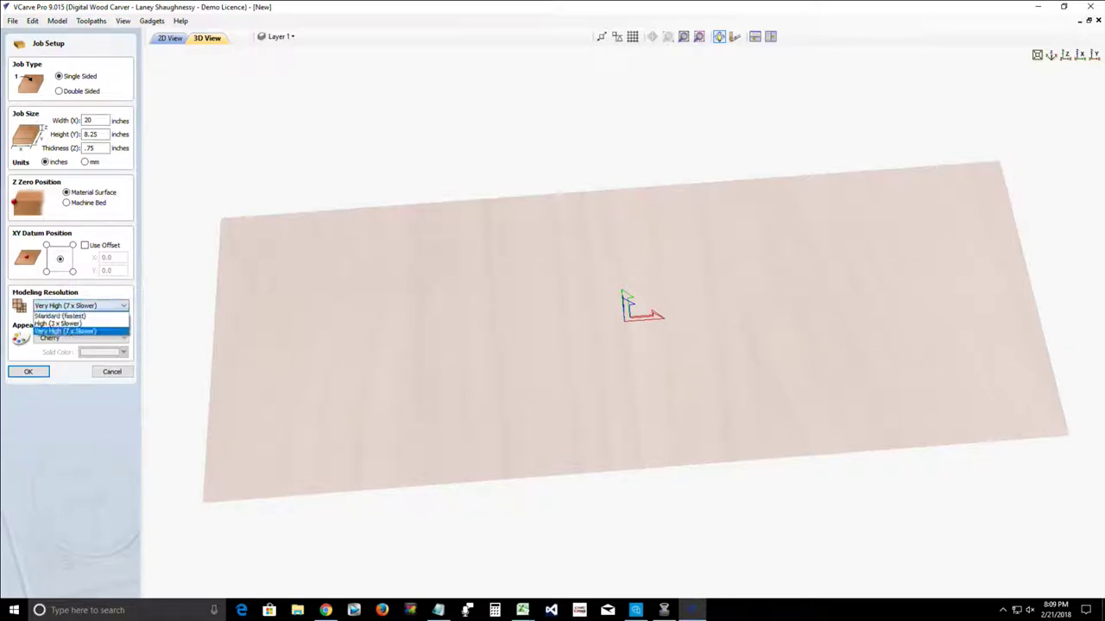
click(60, 315)
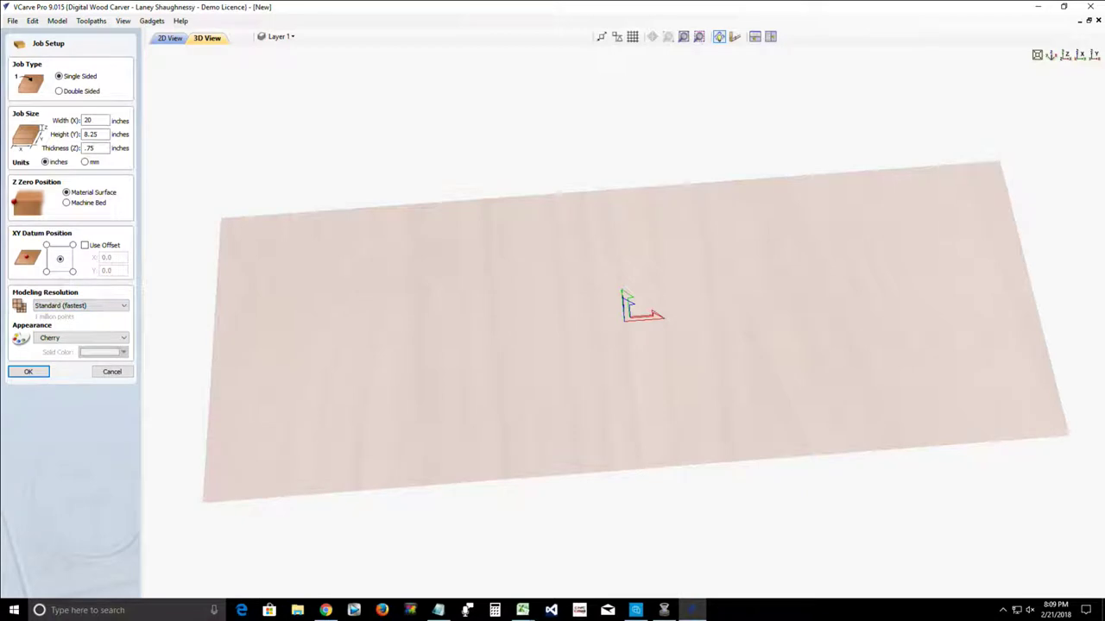
click(82, 305)
click(61, 333)
drag(623, 362, 640, 383)
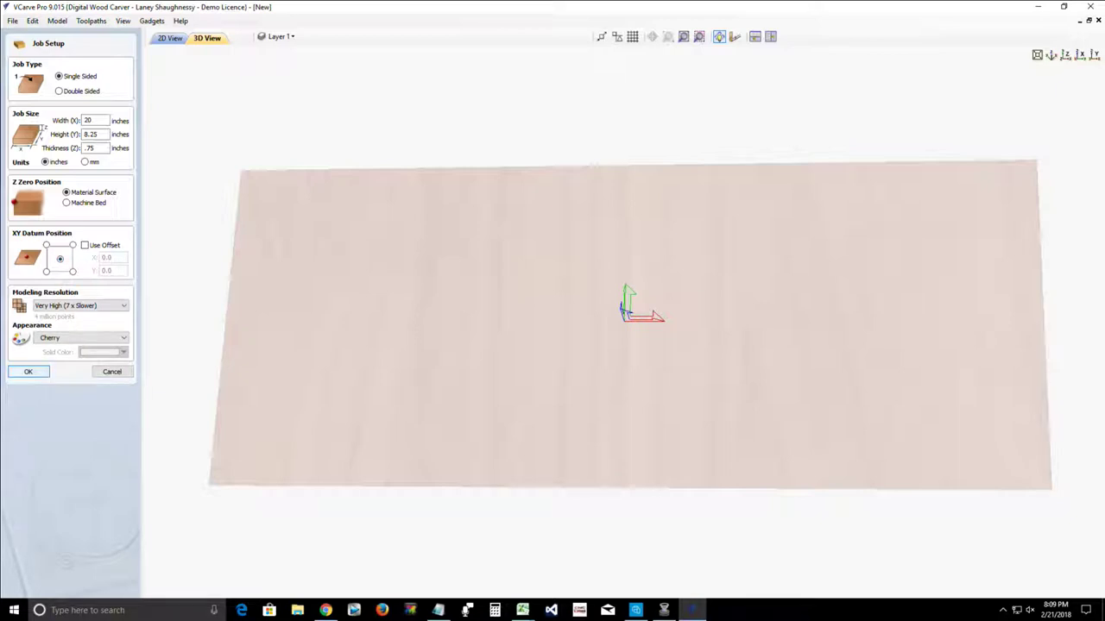
key(Return)
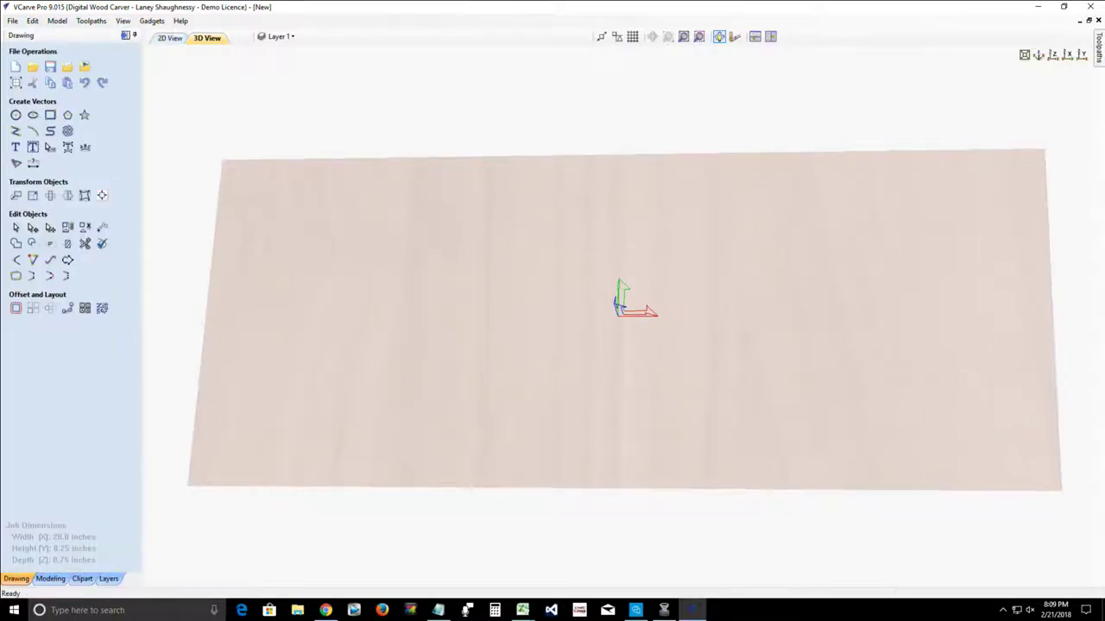
Step: Switch to the 2D view and look over the clipart, layer and modeling tools, ending at the drawing tools
click(169, 38)
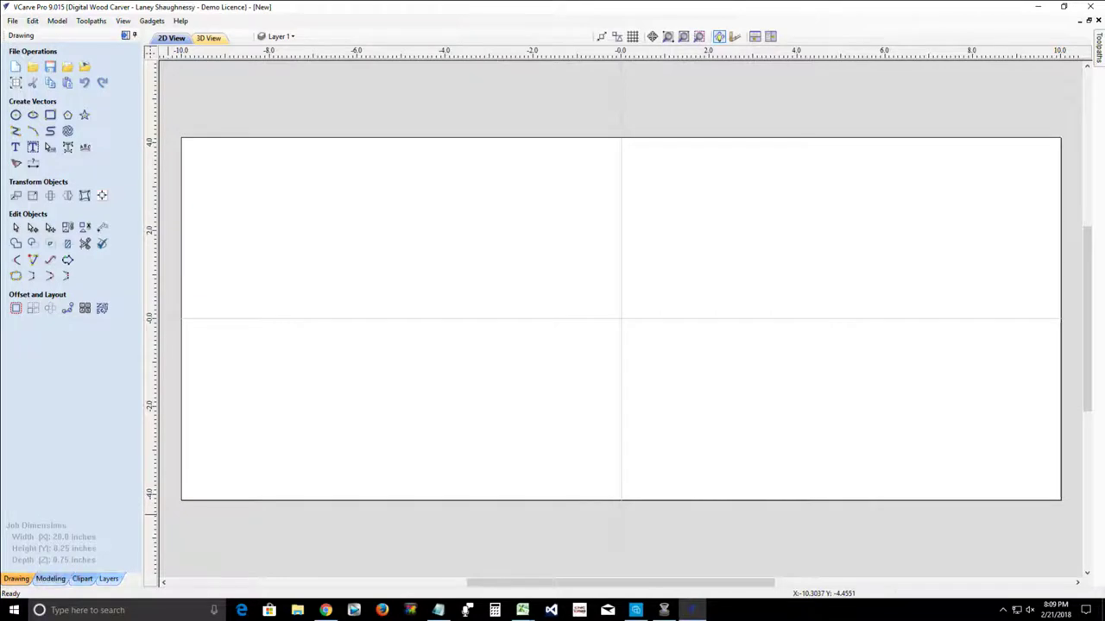
click(82, 578)
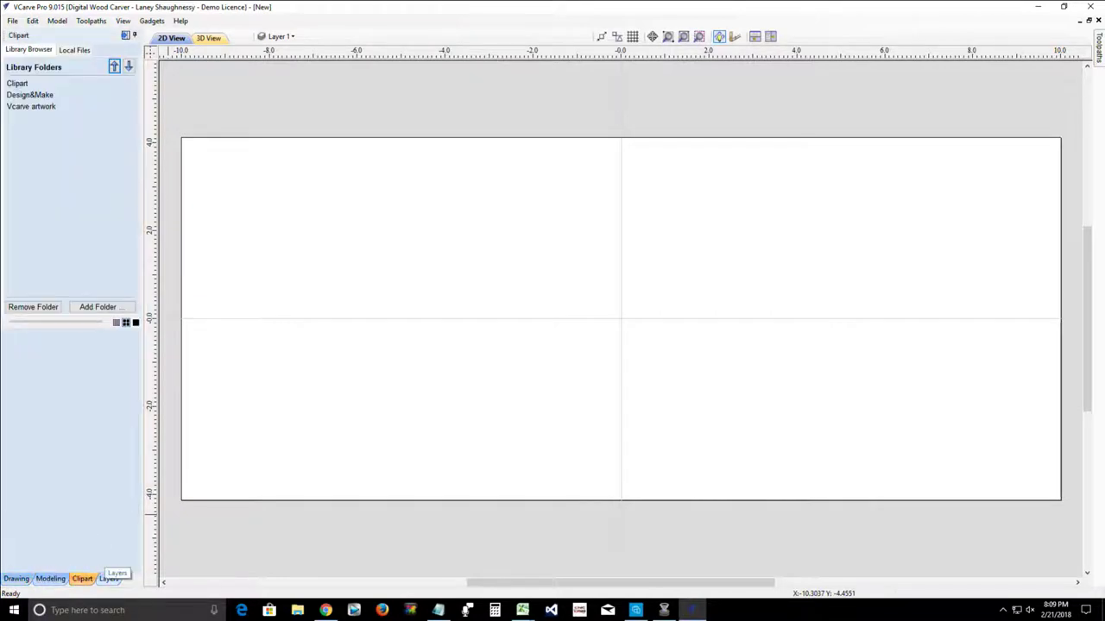
click(109, 578)
click(50, 579)
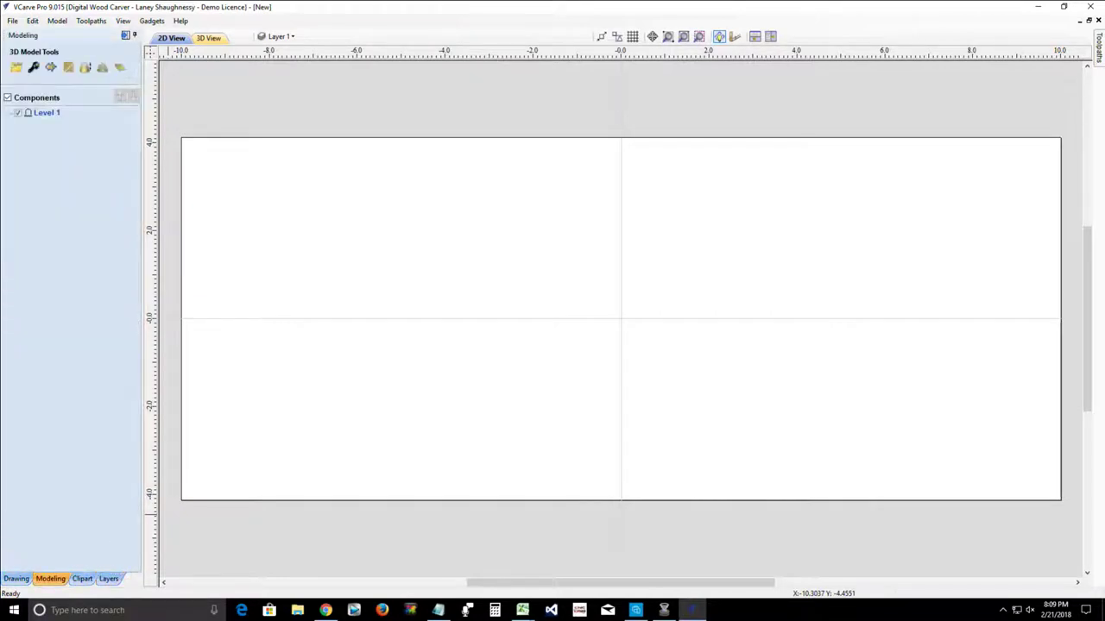
click(16, 578)
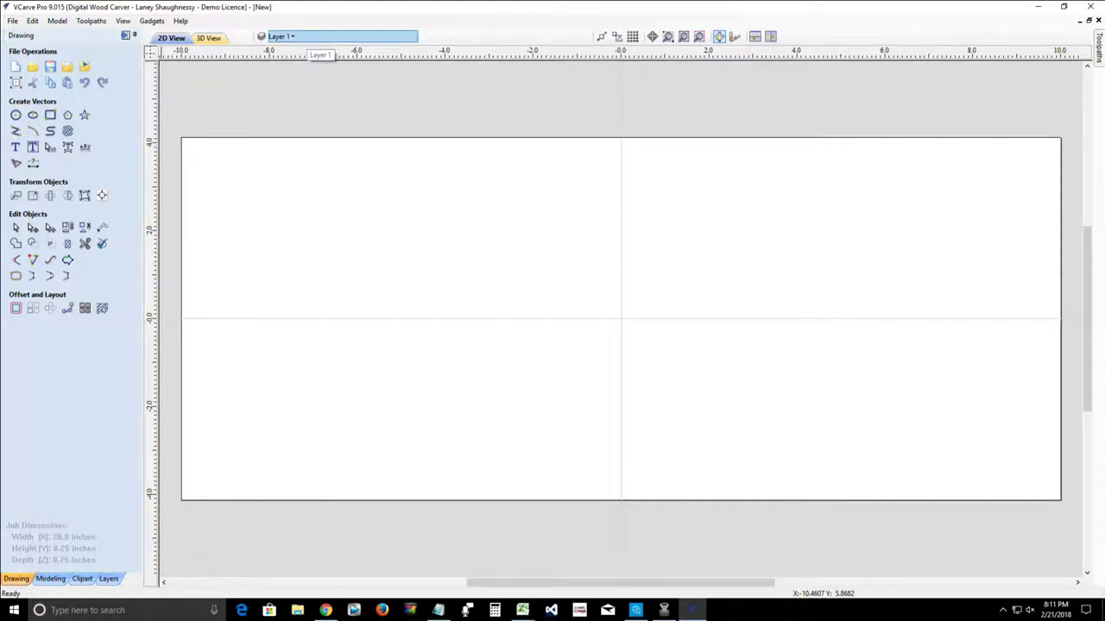
Step: Show both places where layers are managed, the quick layer selector and the full layers list, and return to the drawing tools
click(311, 36)
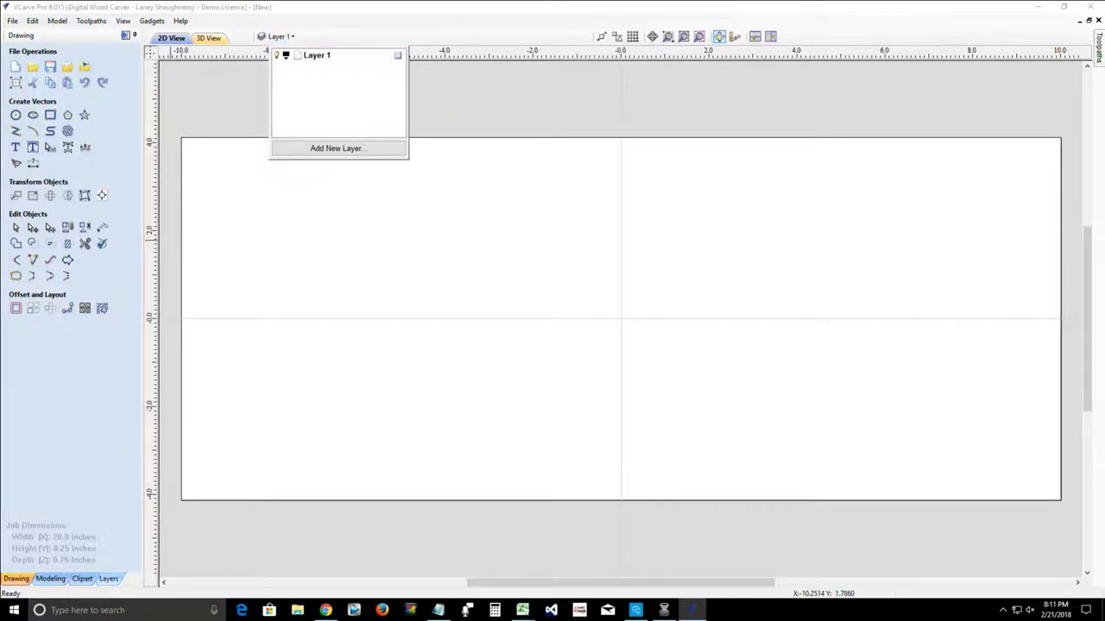
click(107, 578)
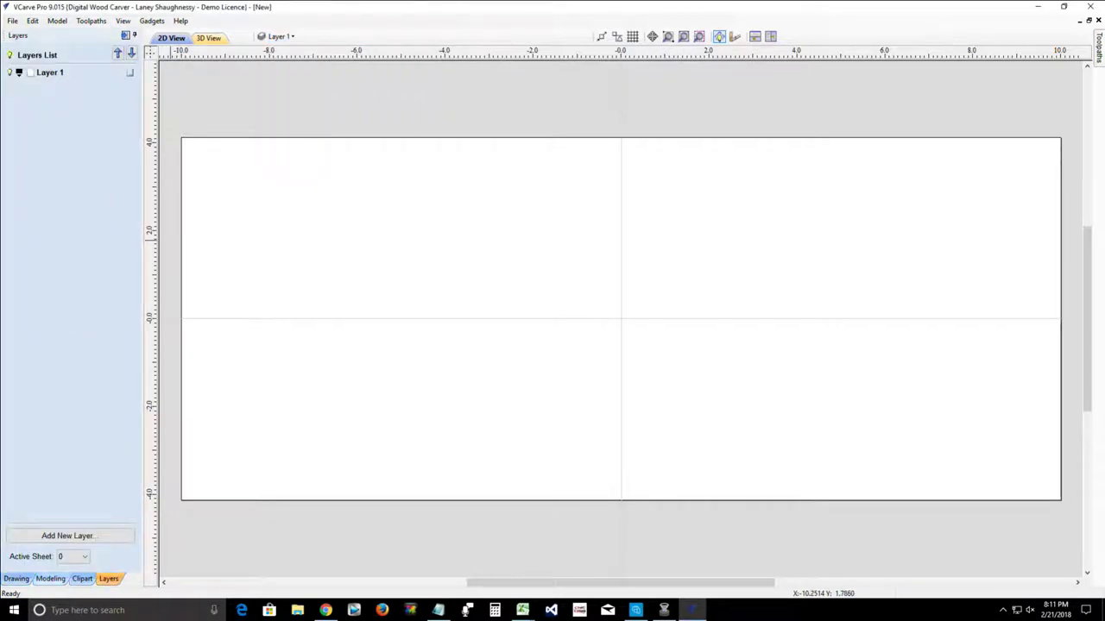
click(16, 578)
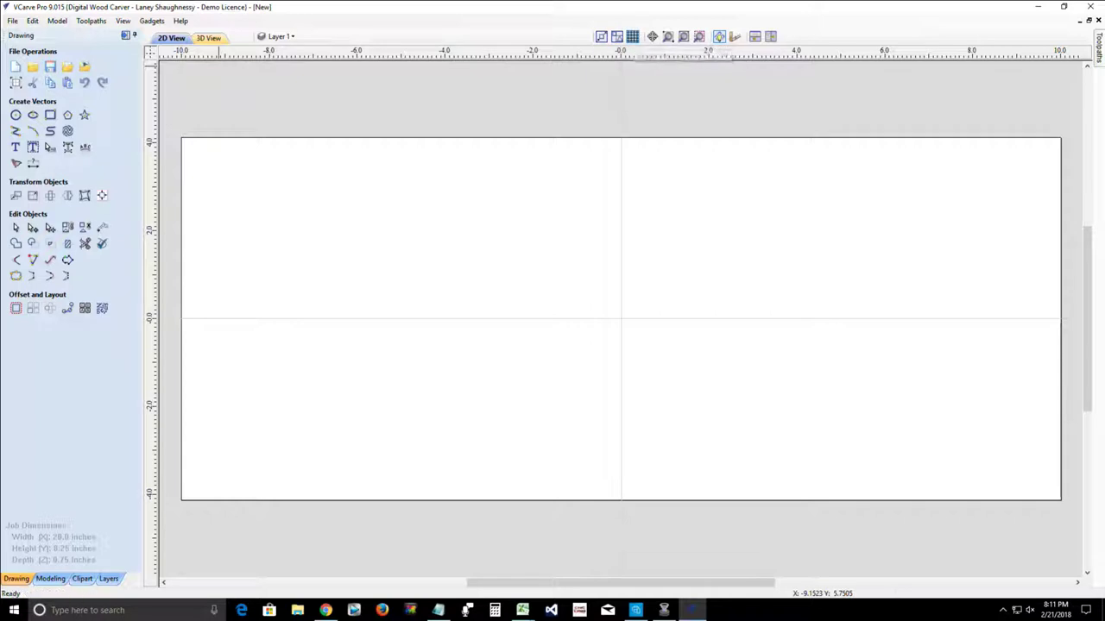
Step: Turn grid snapping on, off and on again to demonstrate the grid on the board
click(633, 36)
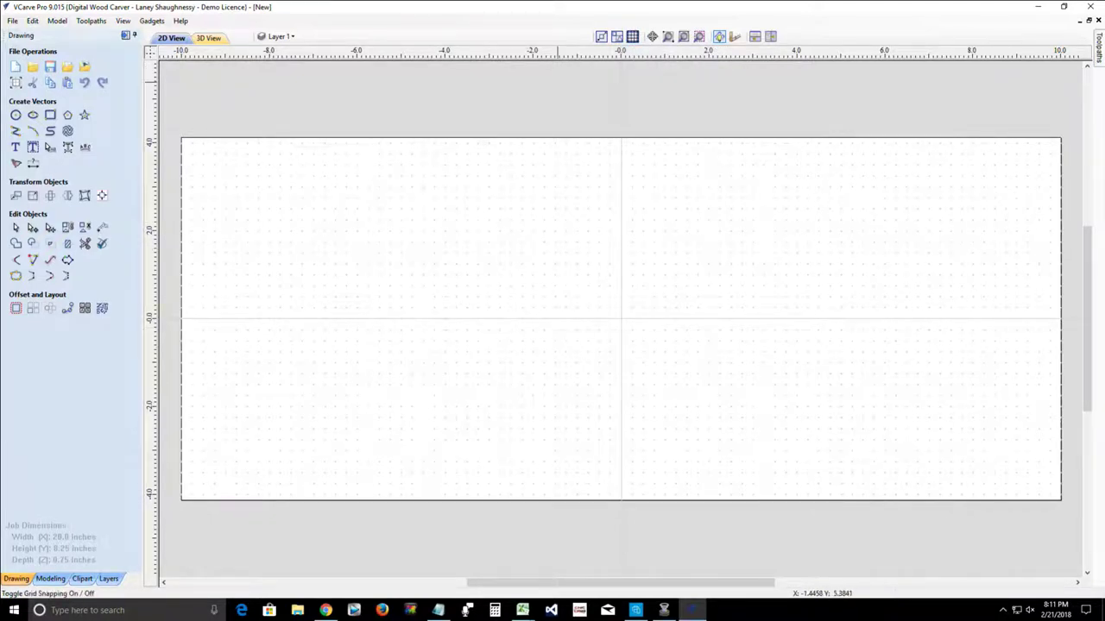
click(632, 36)
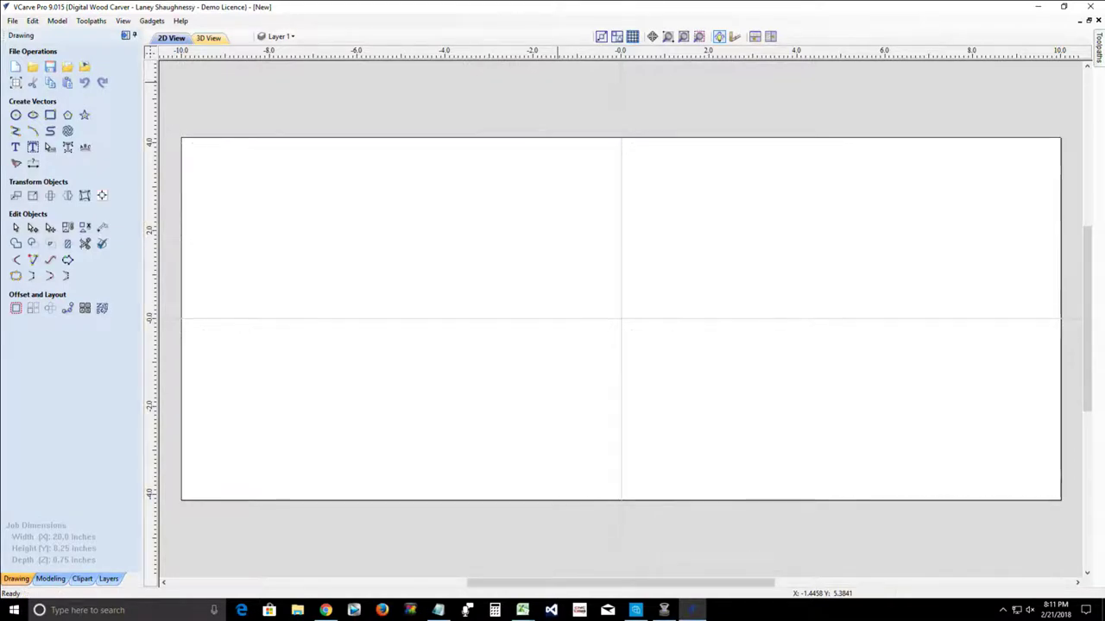
click(632, 37)
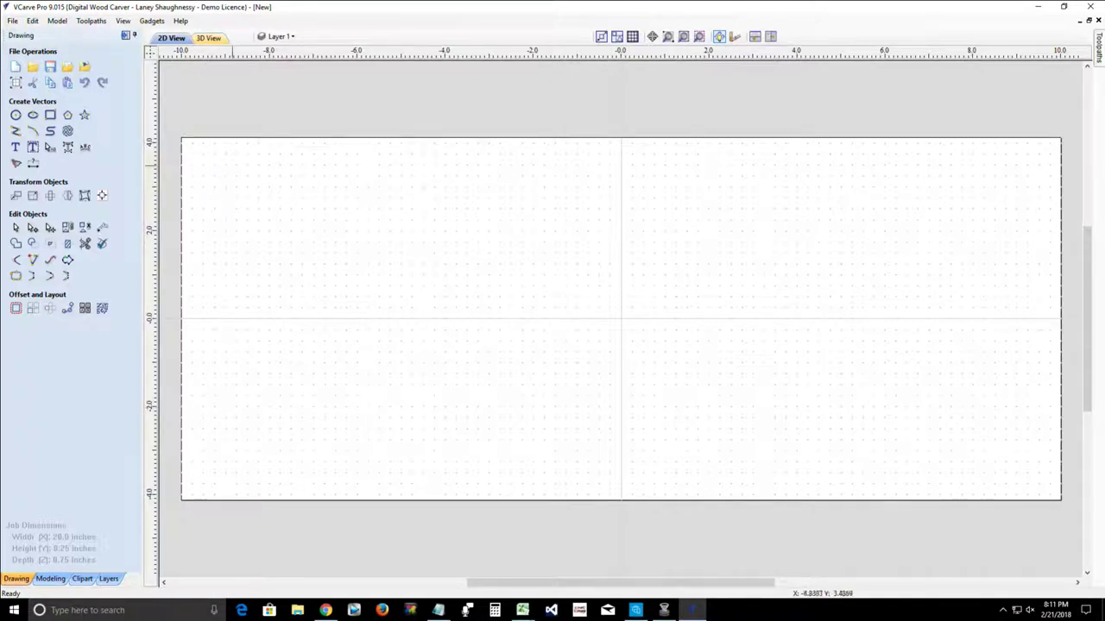
Step: Review the snapping options, accept them as they are, and check where the Snap Options command is listed
click(32, 20)
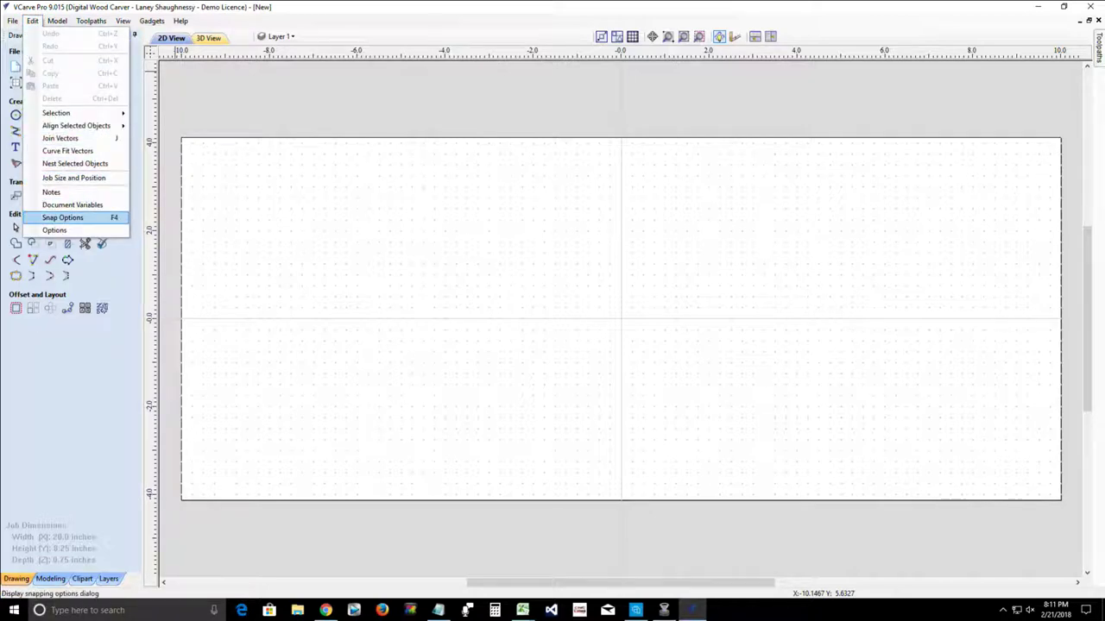
click(62, 217)
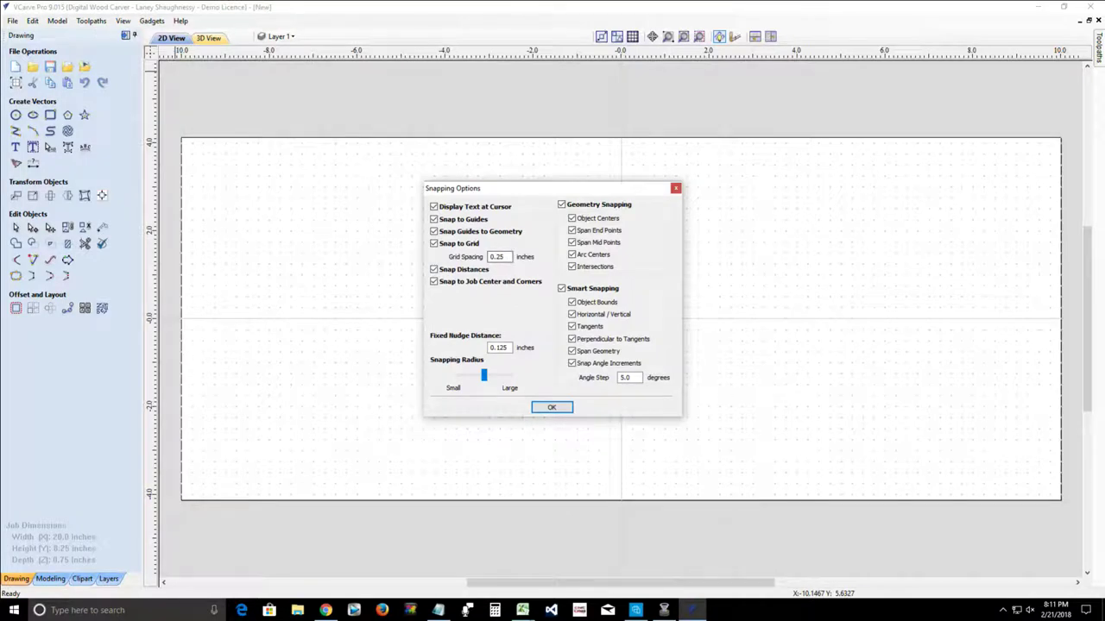
click(551, 407)
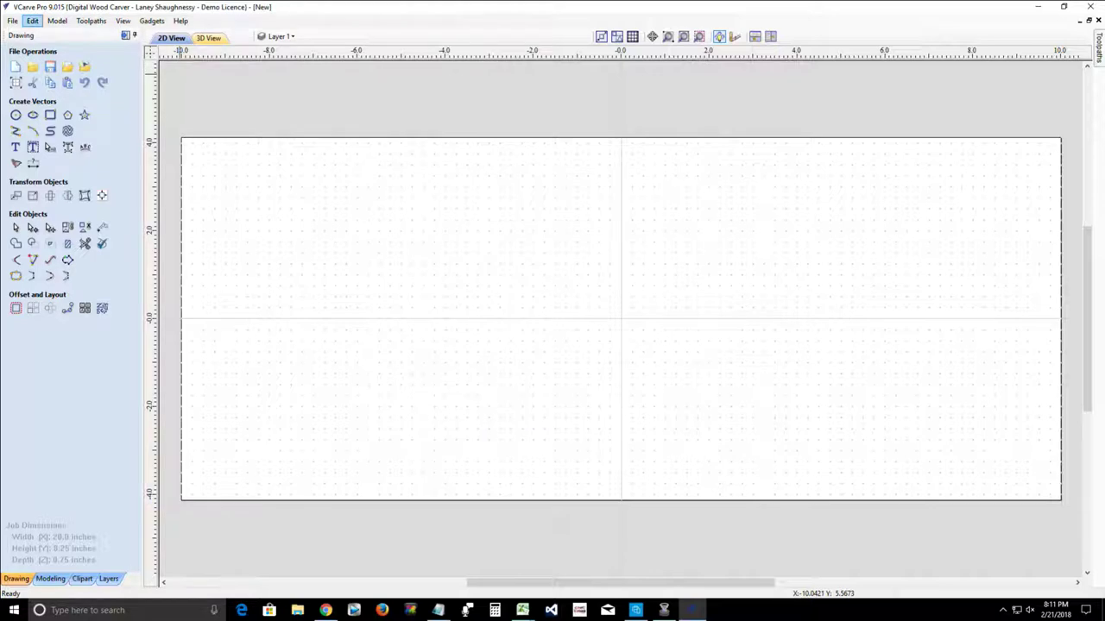
click(32, 21)
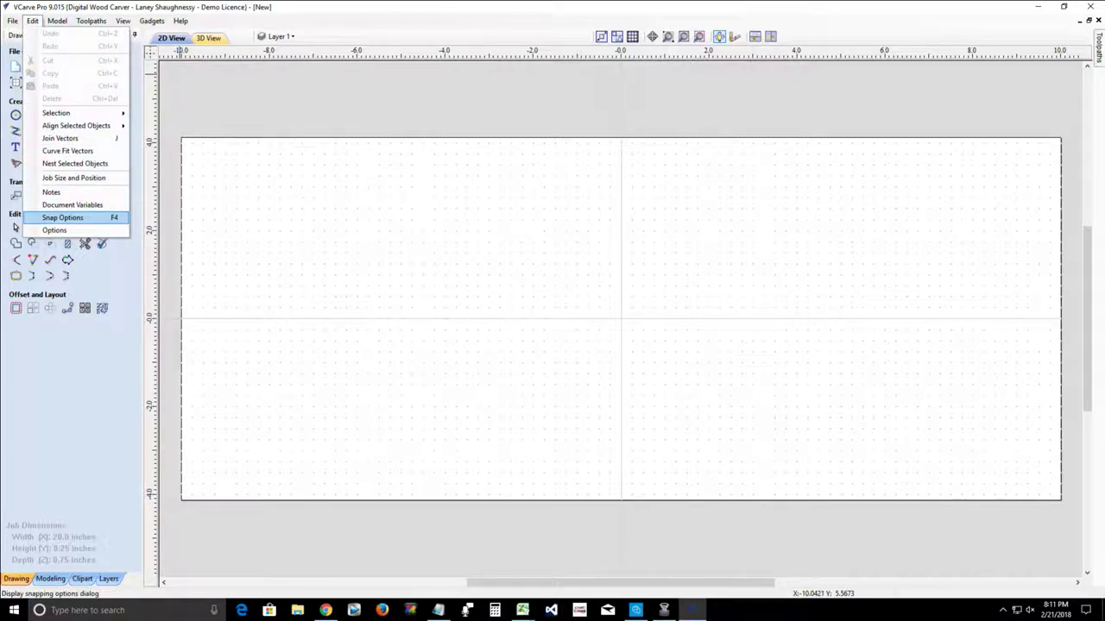
key(Escape)
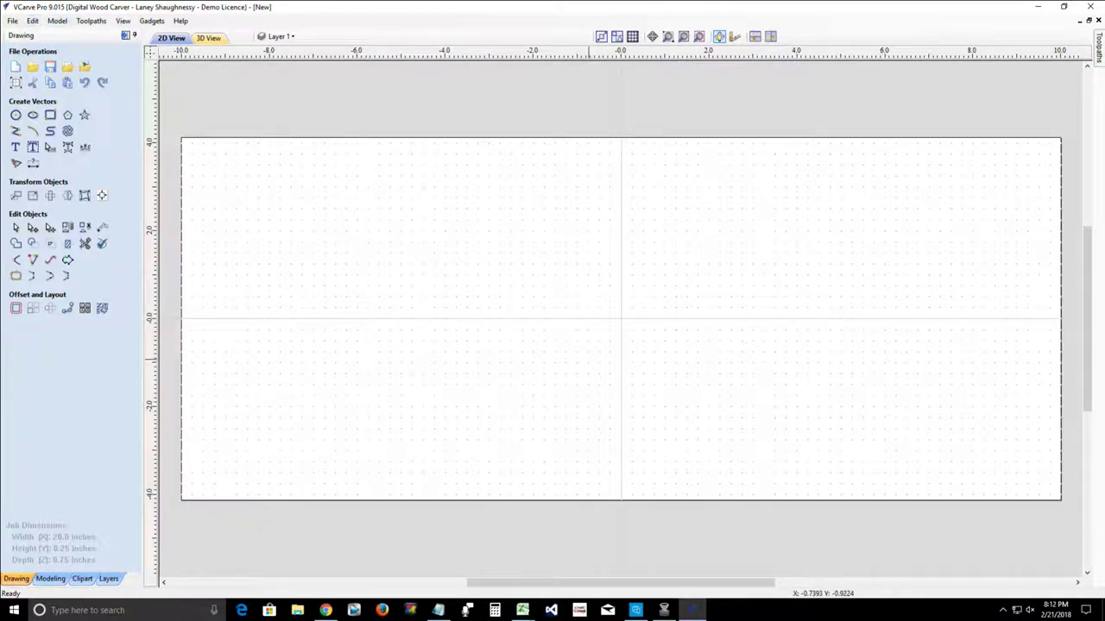
Step: Bring up the snapping options again, accept them without changes, and turn off grid snapping
key(F4)
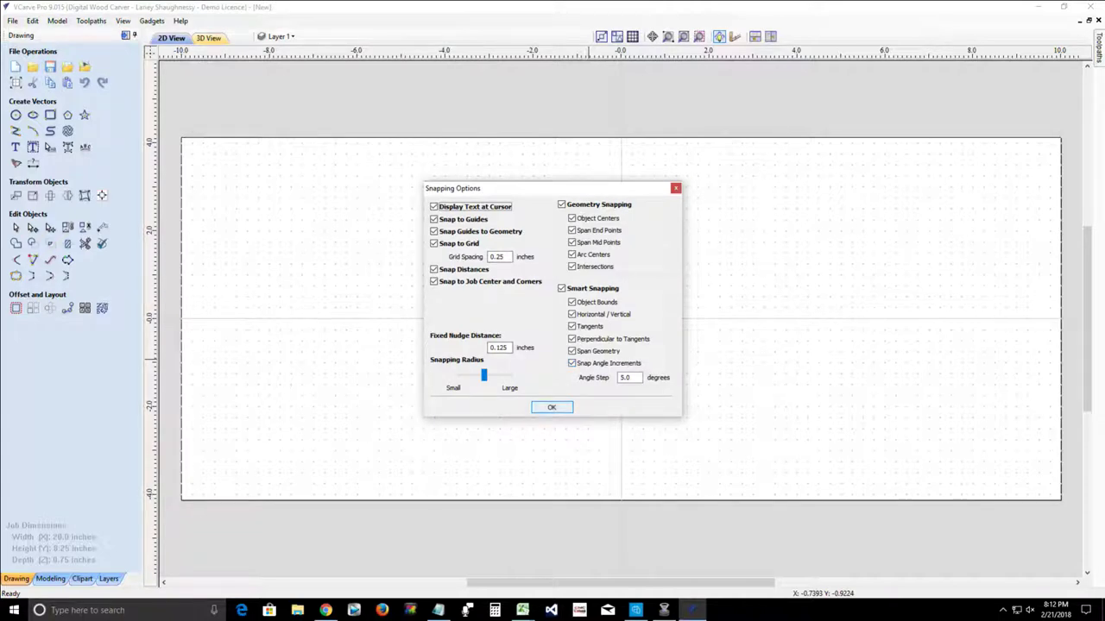
key(Return)
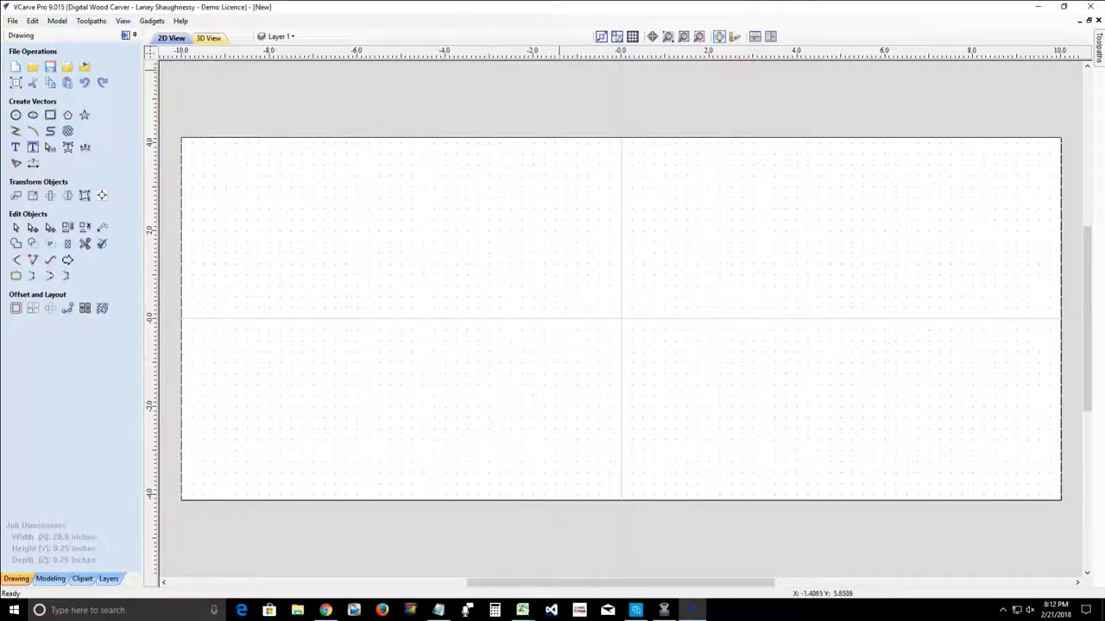
click(633, 37)
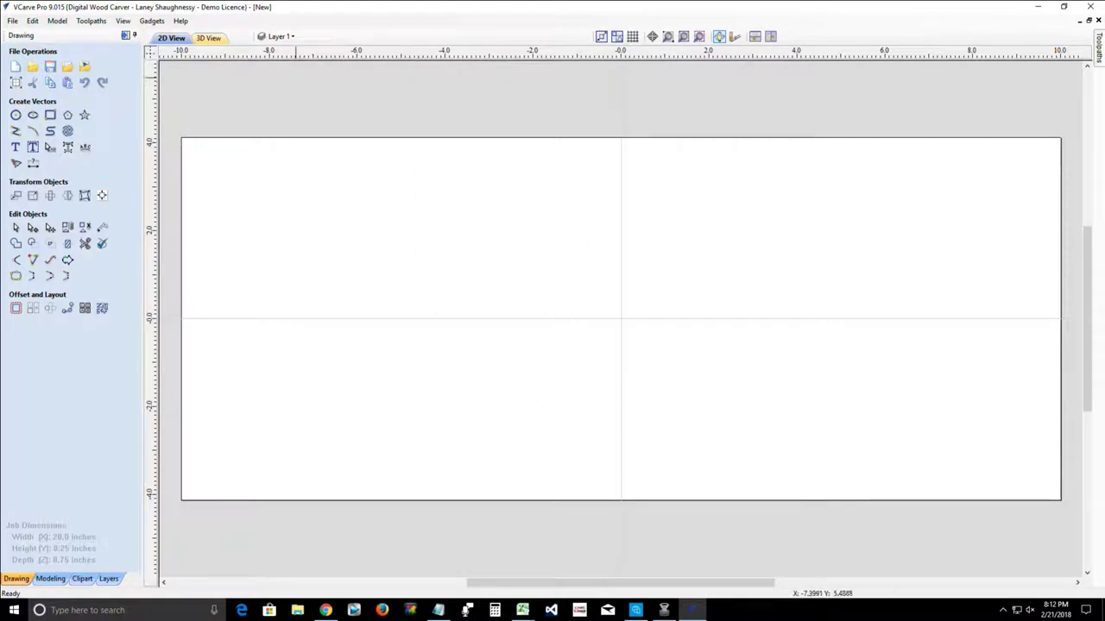
Step: Consult the online help page of shortcut keys, read its Mirror section, and return to the drawing
click(180, 21)
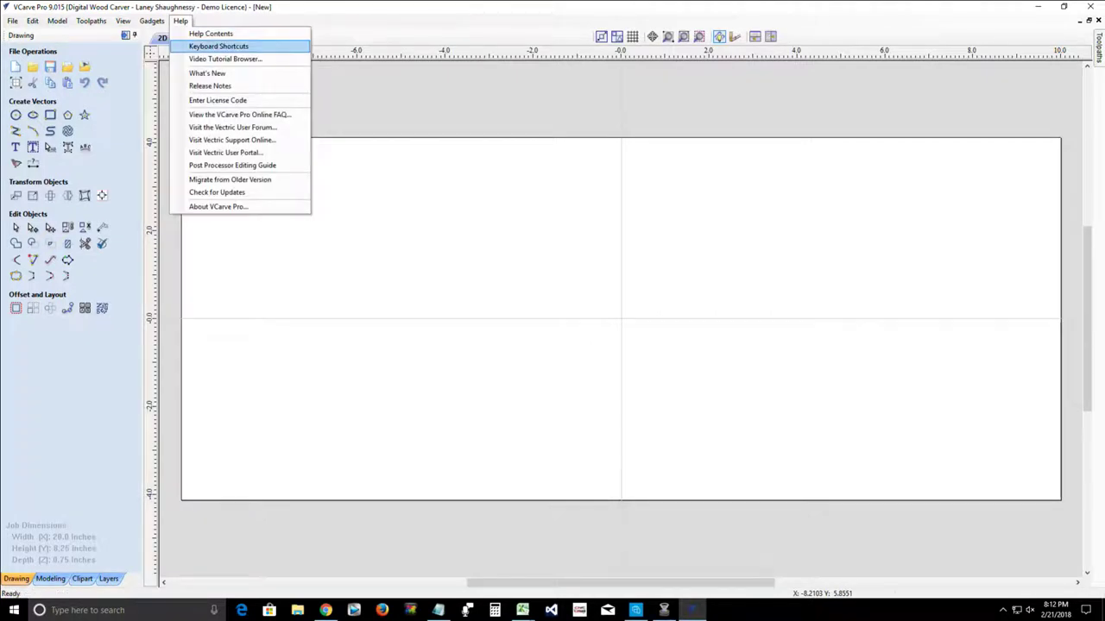
click(218, 46)
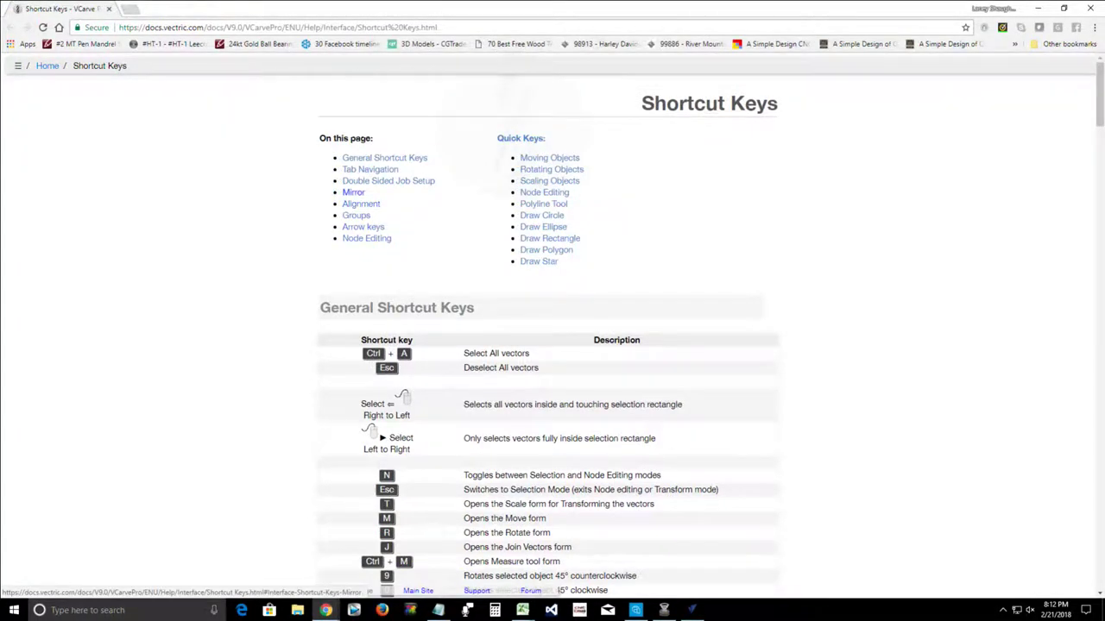
click(353, 192)
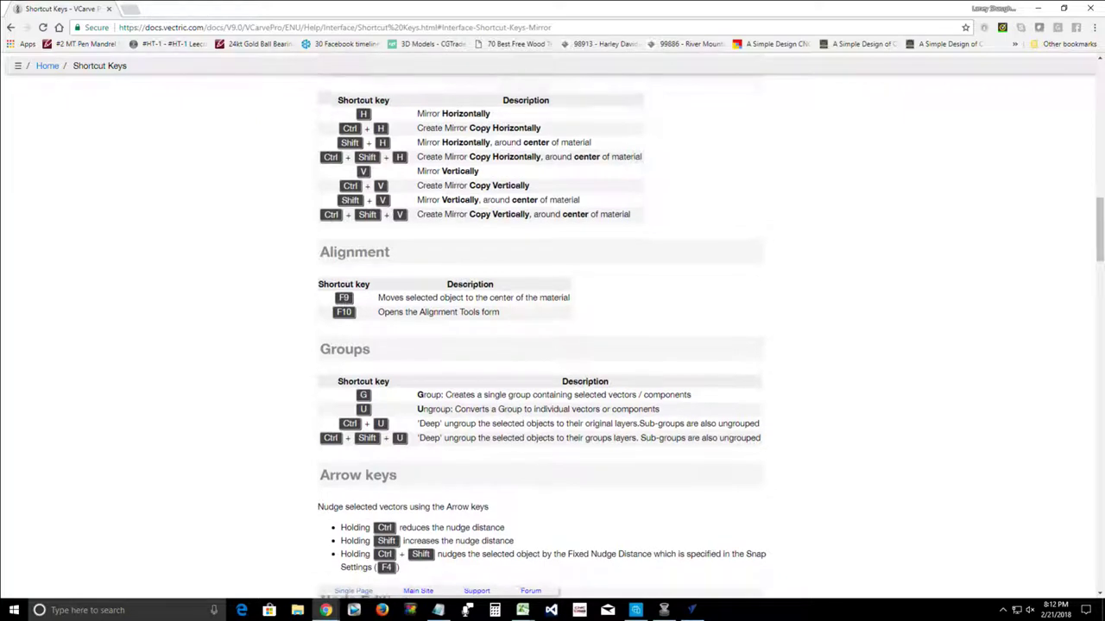
scroll(541, 337, up, 1)
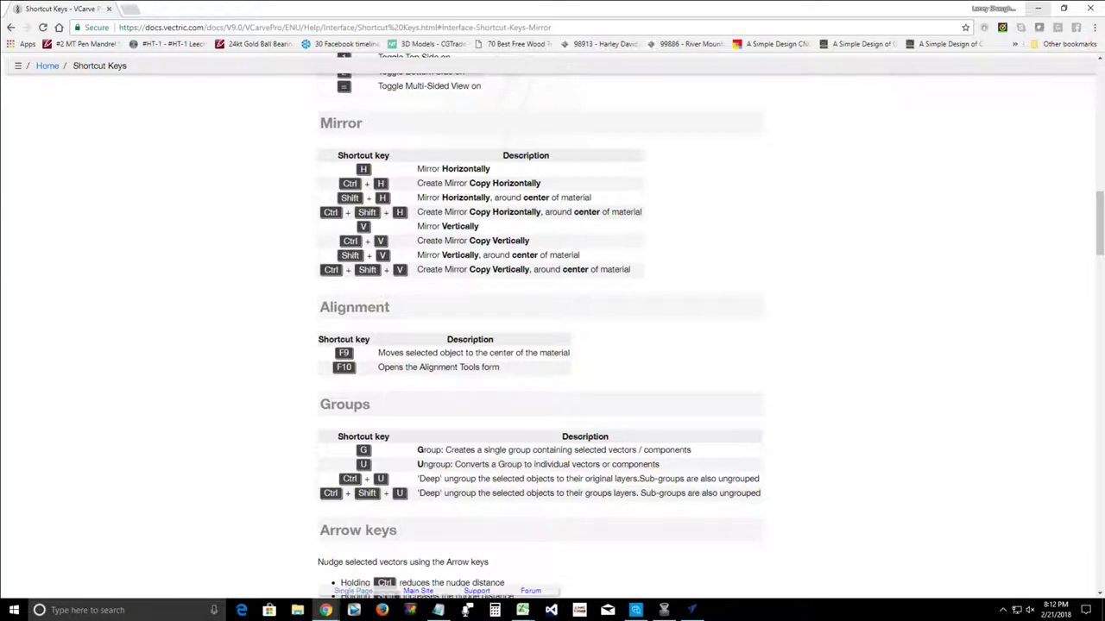
click(1037, 8)
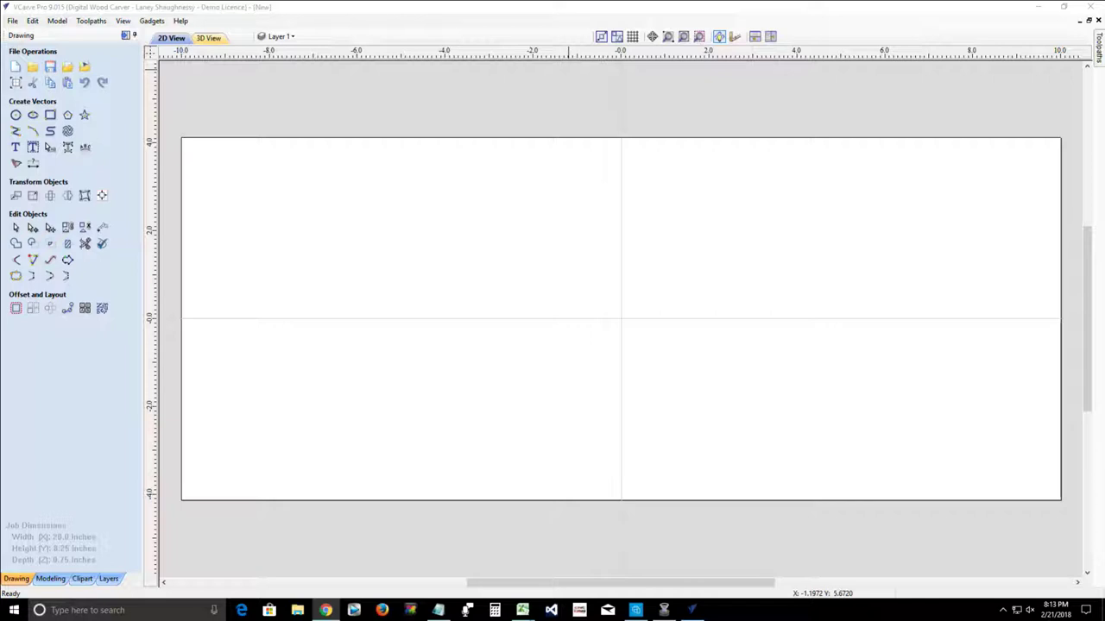
Step: Draw a circle about 1.6 inches in diameter, centered near X 0.2, Y 0.8 on the board
middle_drag(631, 239, 622, 219)
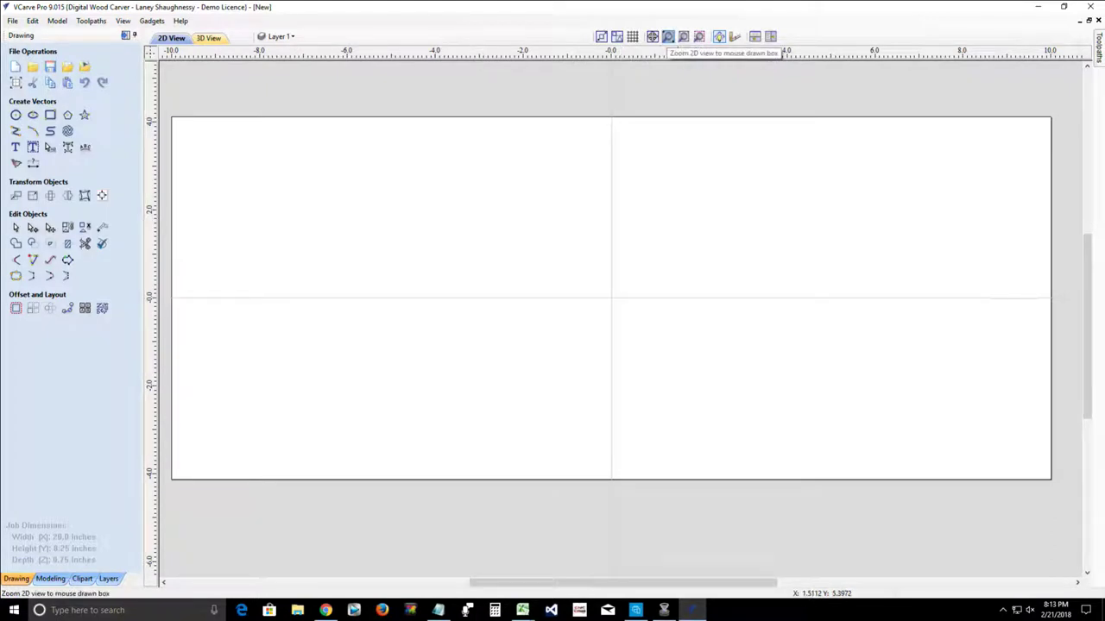
click(16, 115)
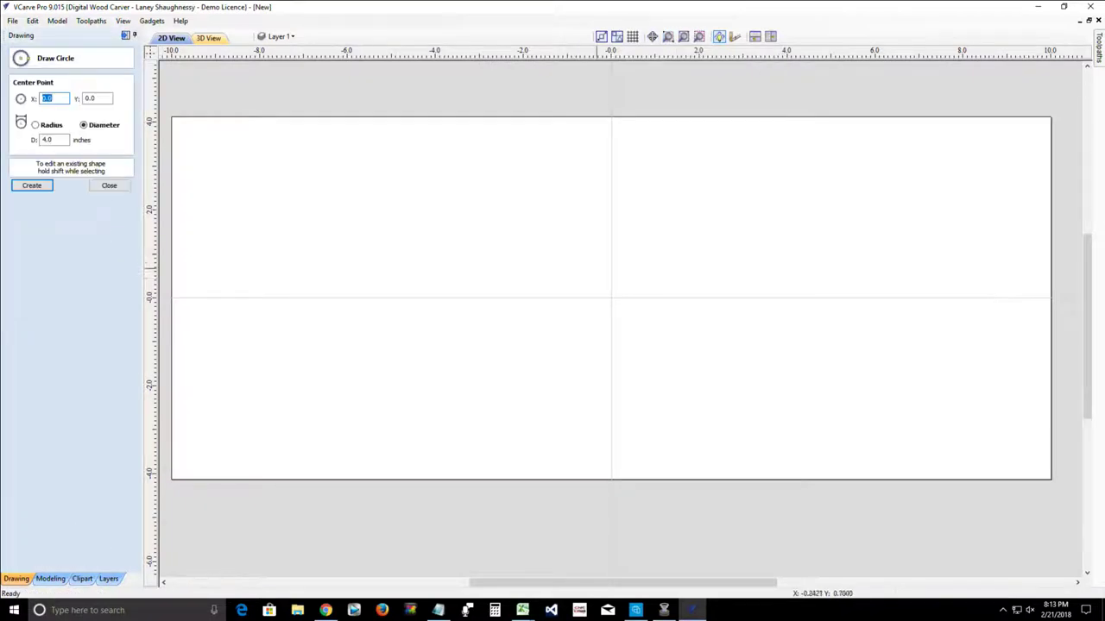
drag(619, 262, 647, 284)
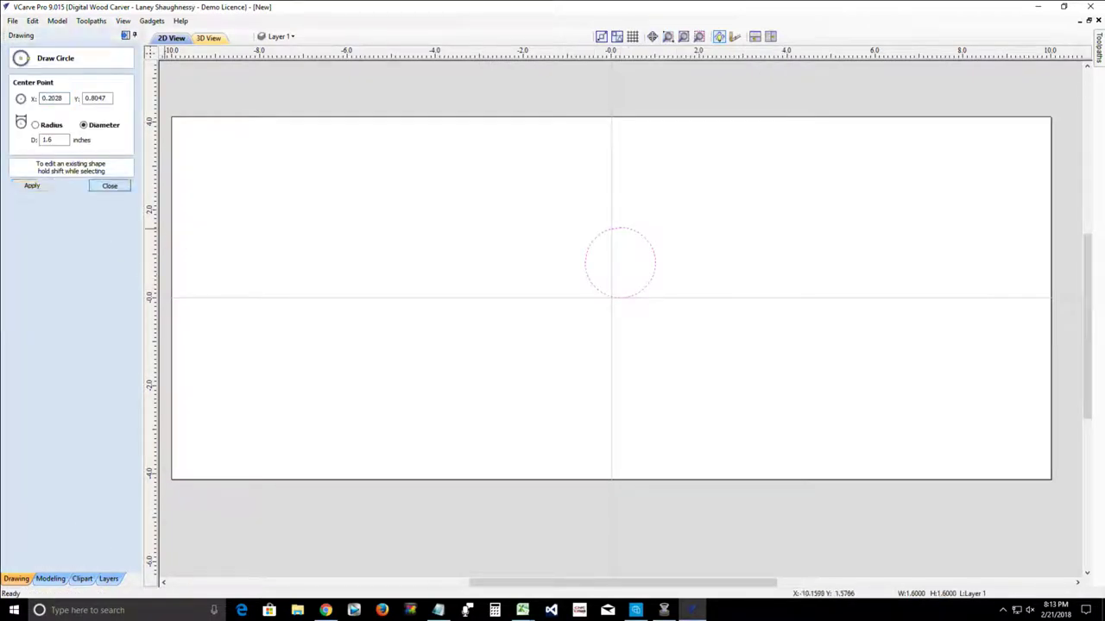
click(110, 186)
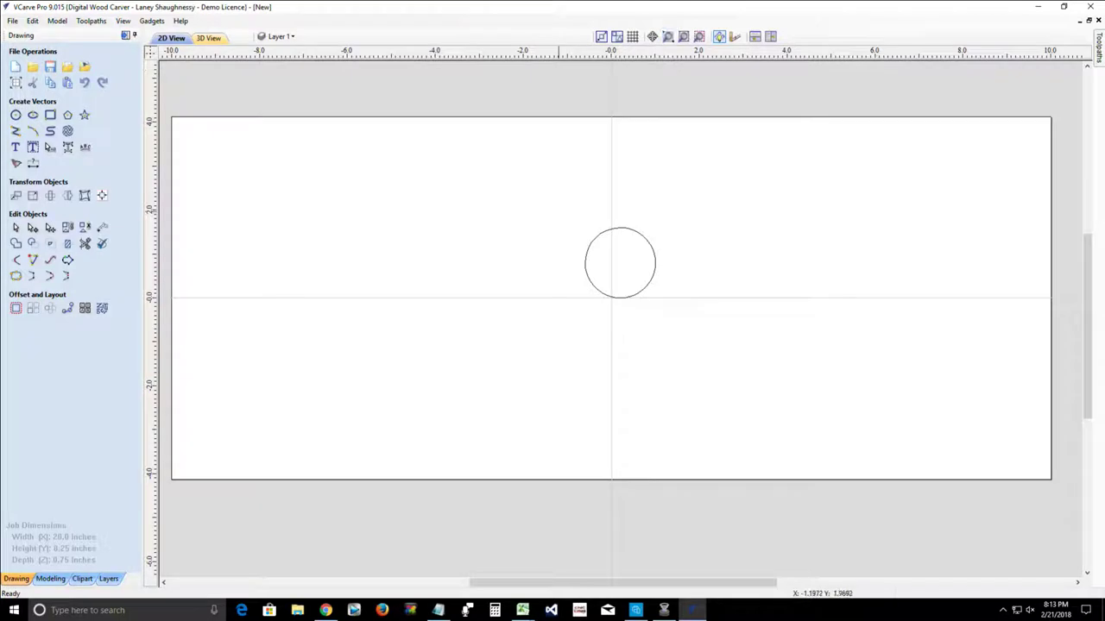
Step: Zoom in on the circle's upper-left edge with two successive zoom boxes, and fit the view back to the drawing limits
drag(561, 213, 609, 240)
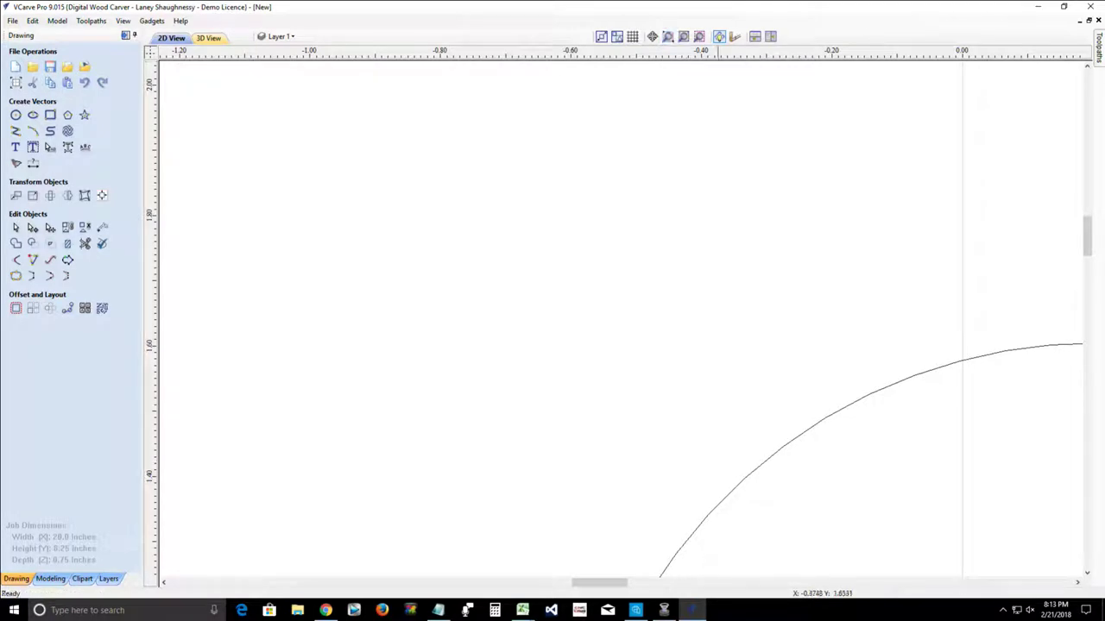
drag(725, 366, 889, 476)
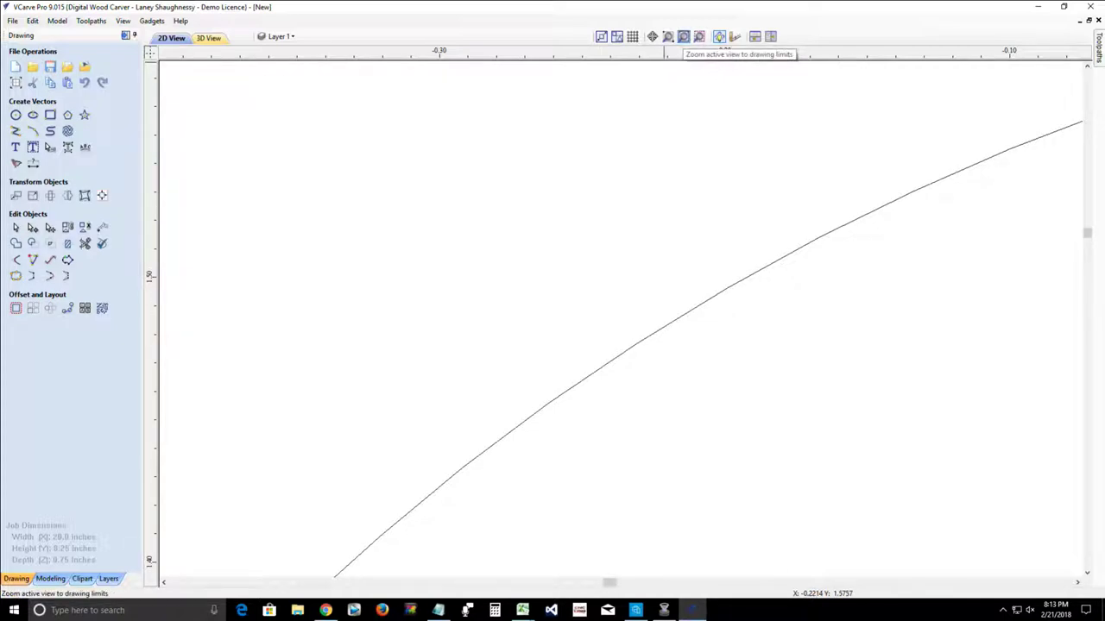
click(683, 36)
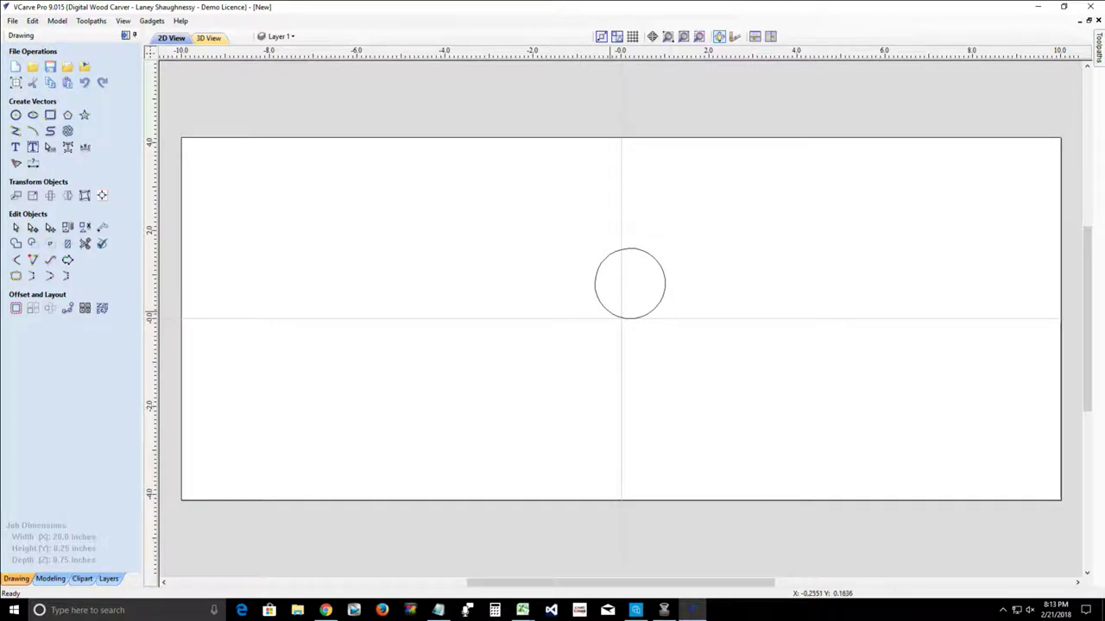
Step: Select the circle and zoom the view to it, then return to the full drawing limits
click(611, 312)
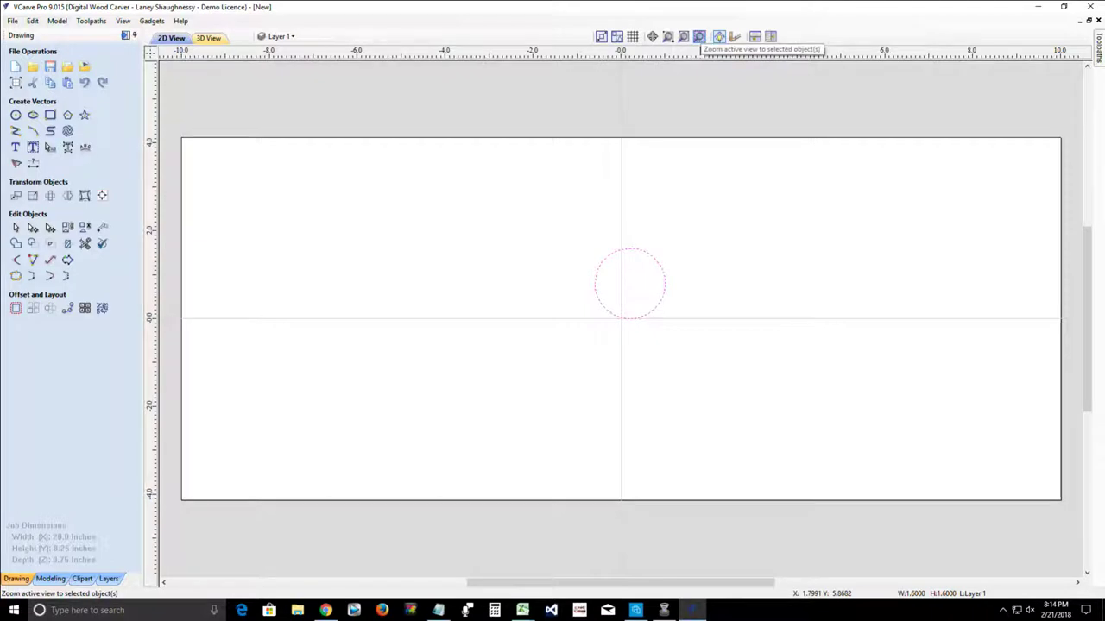
click(718, 37)
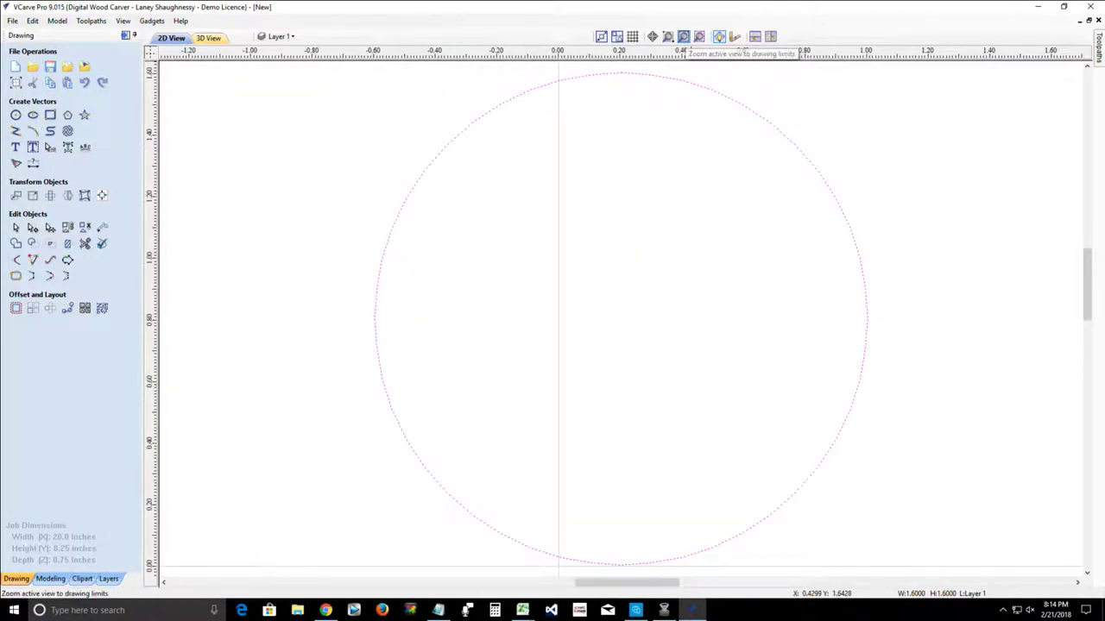
click(682, 37)
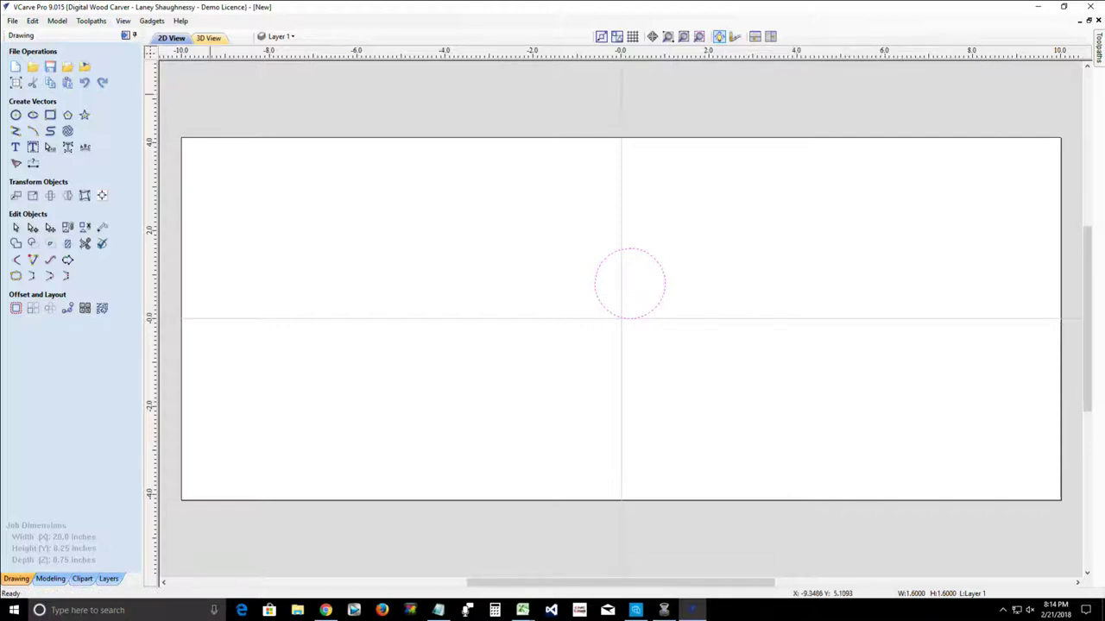
Step: Draw a square-cornered rectangle about 3.1 by 3.2 inches to the left of the circle
click(50, 115)
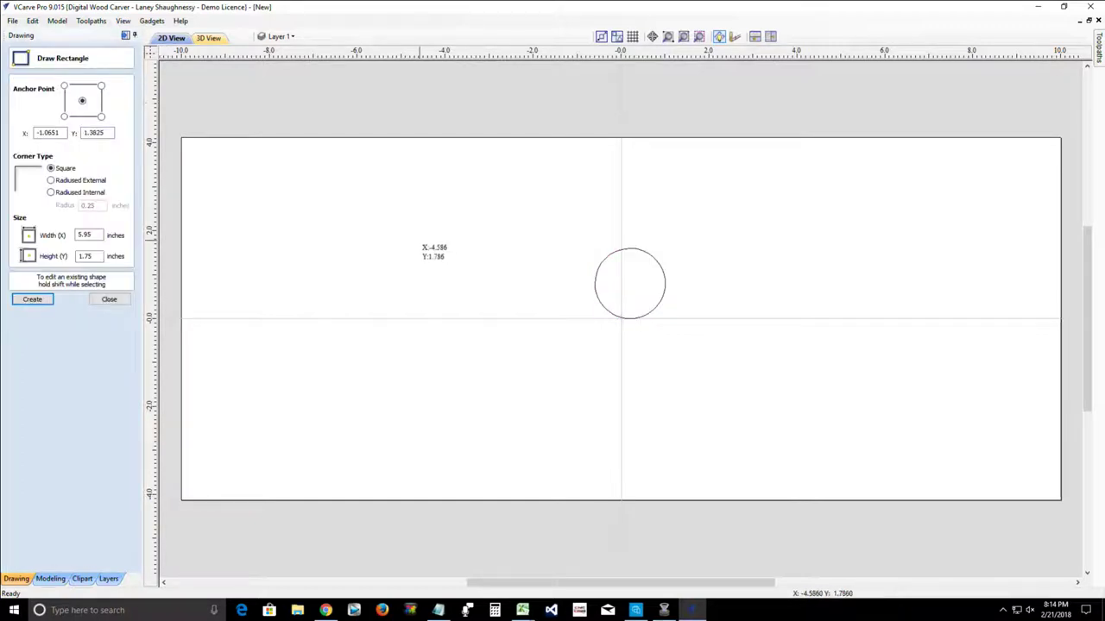
drag(419, 242, 533, 377)
drag(555, 381, 555, 380)
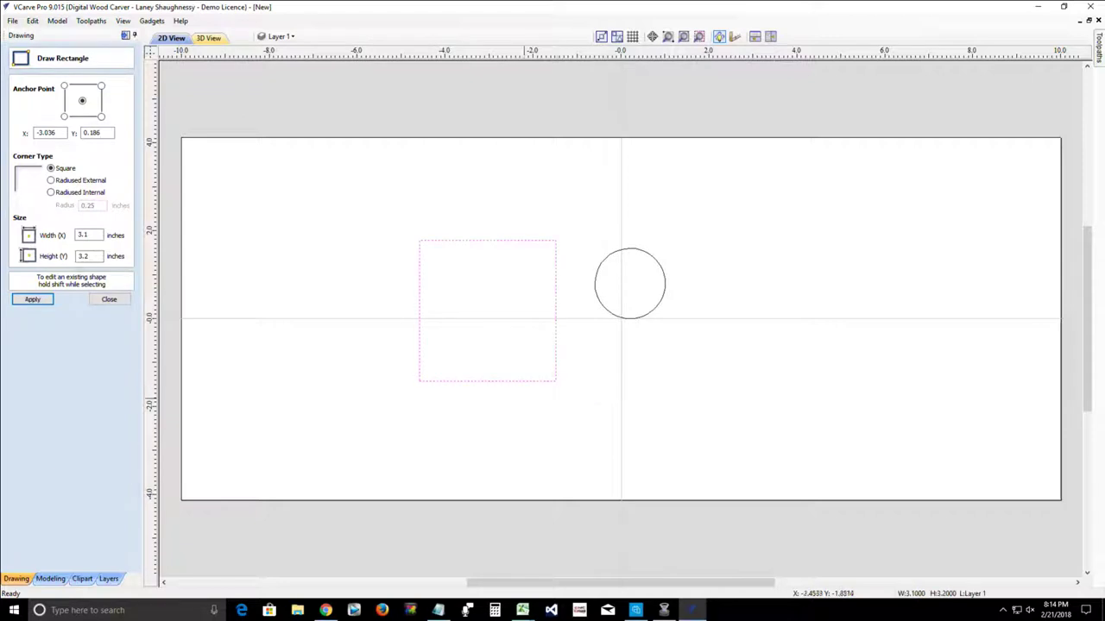
Step: Calculate an inside profile toolpath for the selected rectangle with a 0.0 inch start depth, 0.75 inch cut depth and the 0.25 inch End Mill
key(Escape)
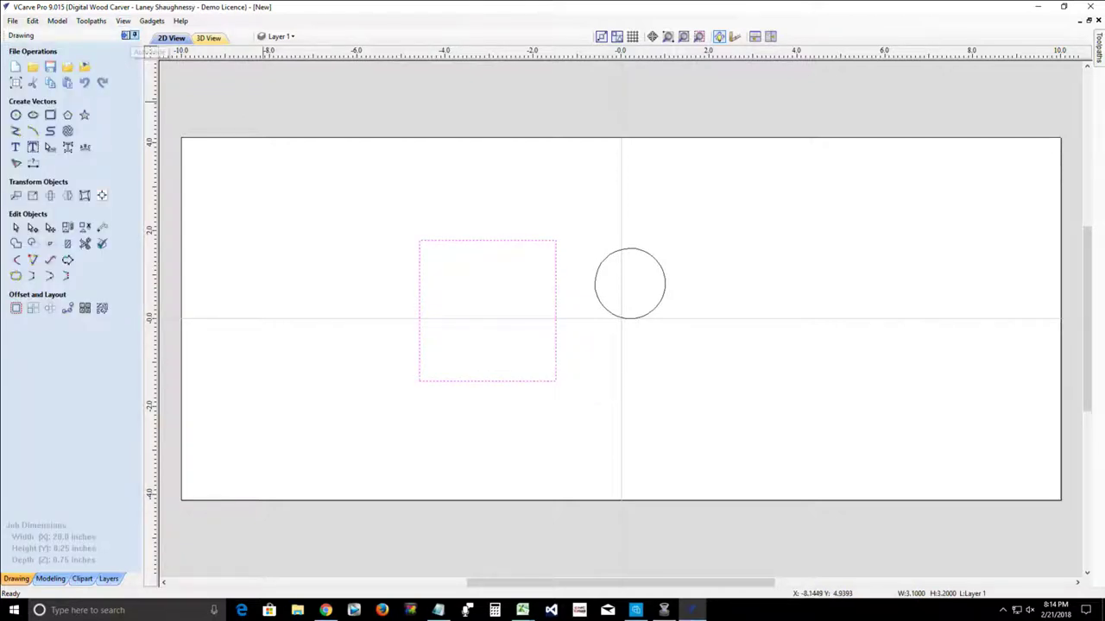
click(125, 35)
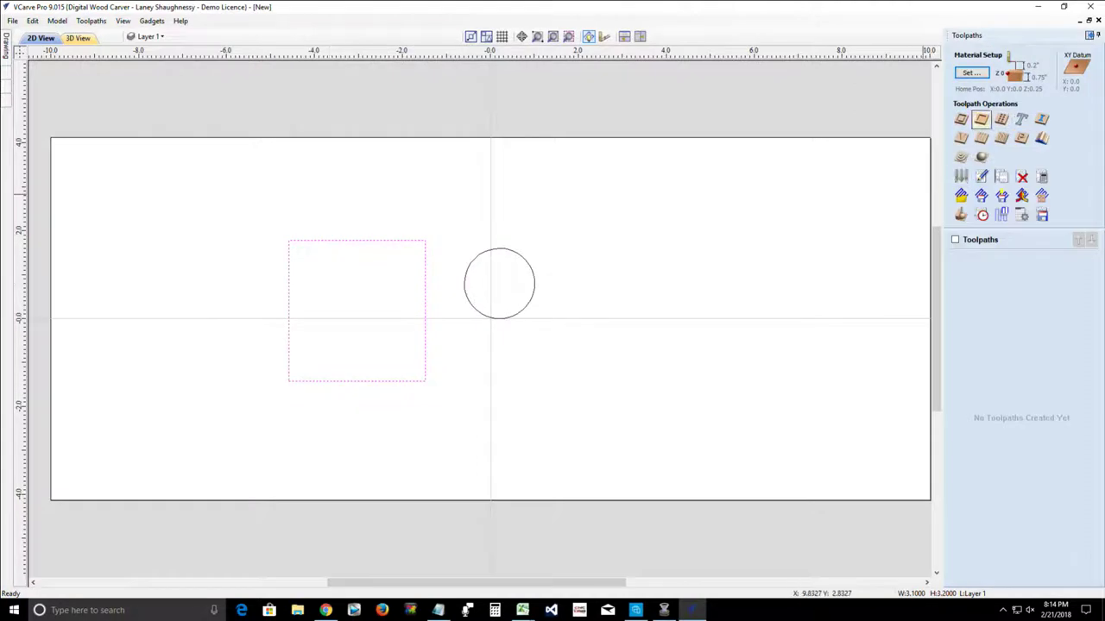
click(961, 119)
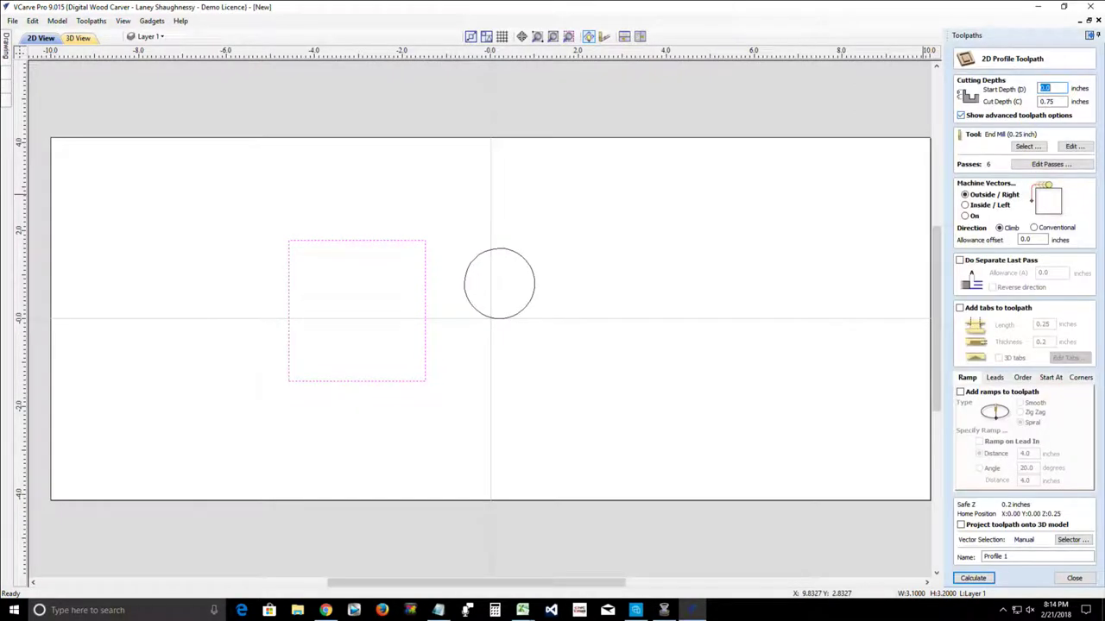
key(Tab)
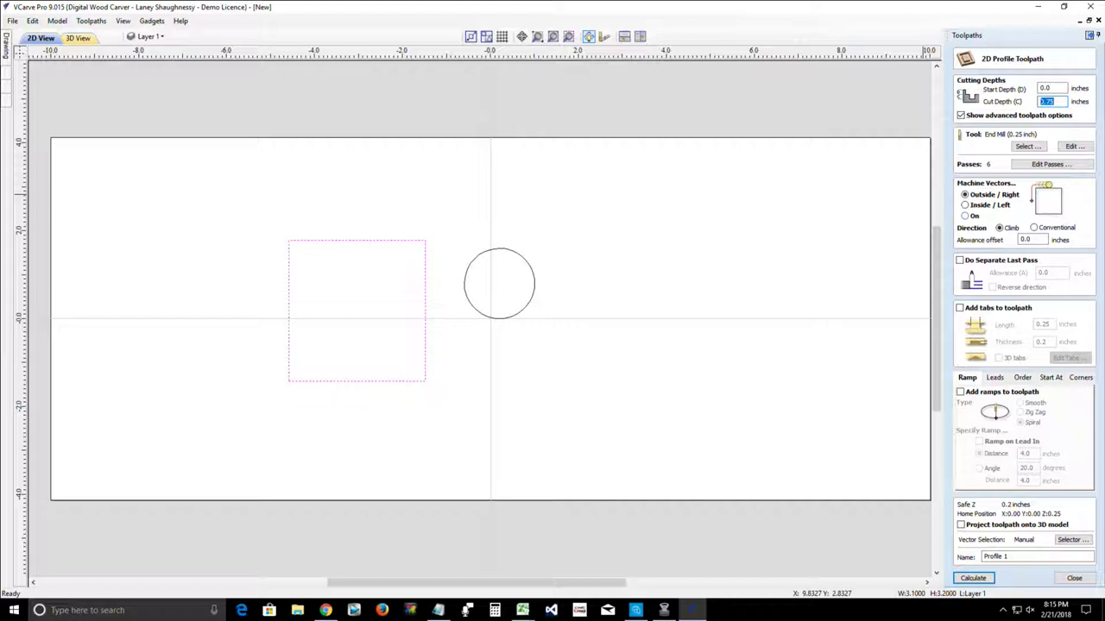
click(965, 205)
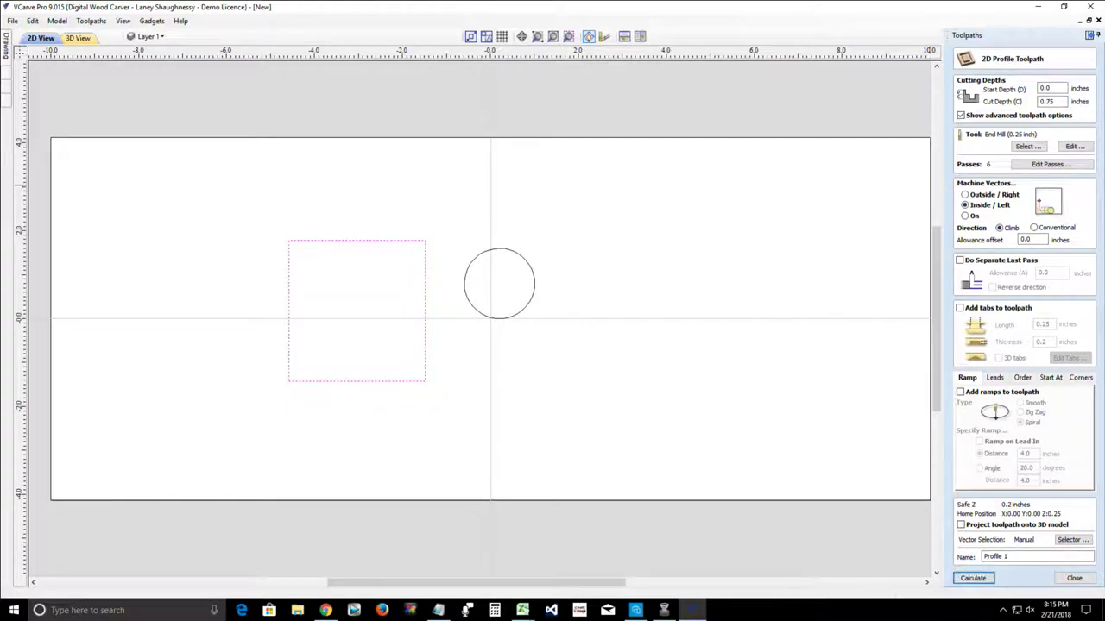
click(972, 578)
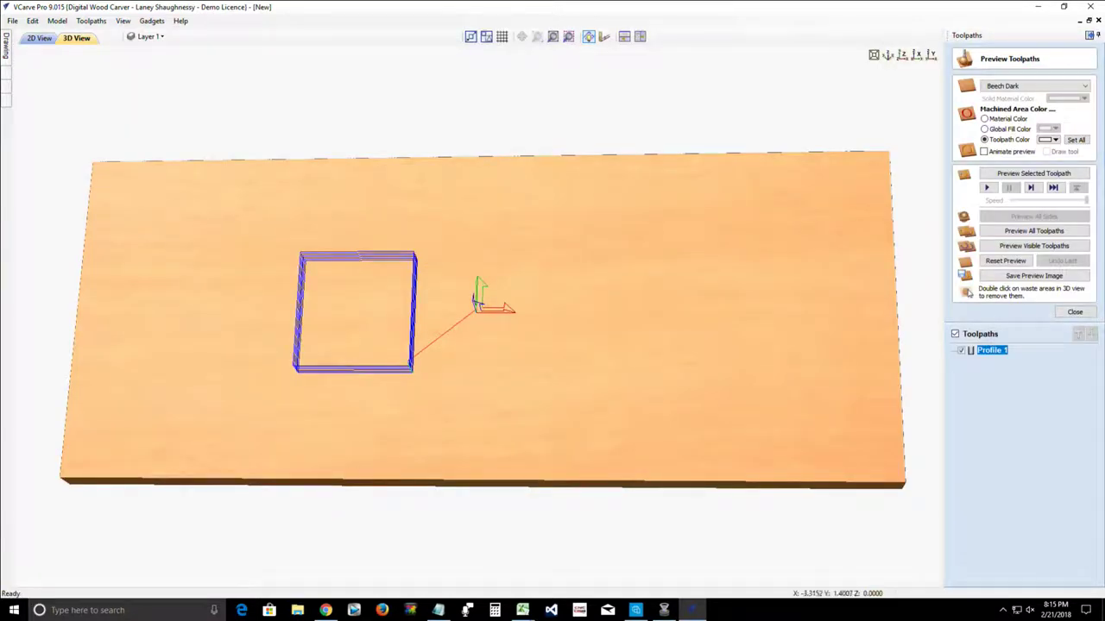
Step: Tilt the 3D view to inspect the profile toolpath, and close and reopen the toolpath preview
drag(519, 403, 524, 357)
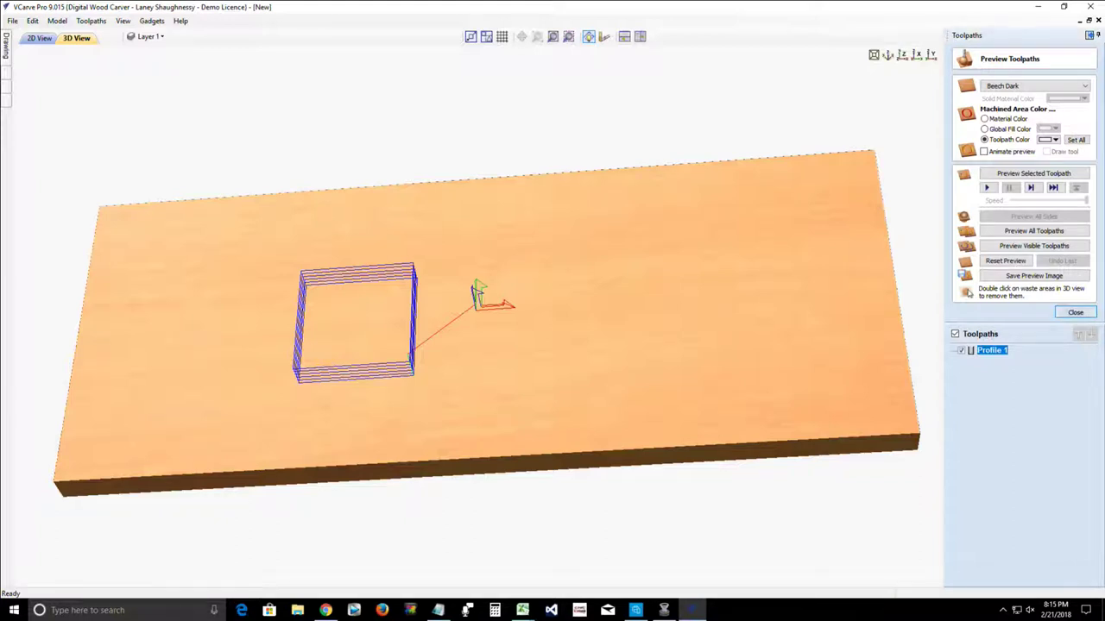
click(1075, 312)
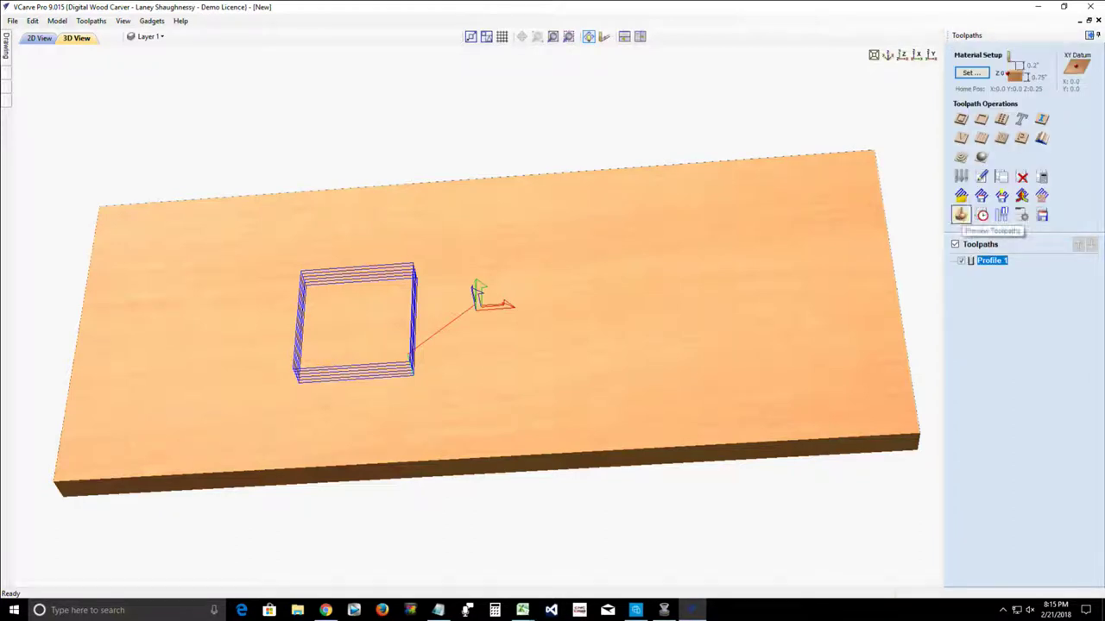
click(961, 215)
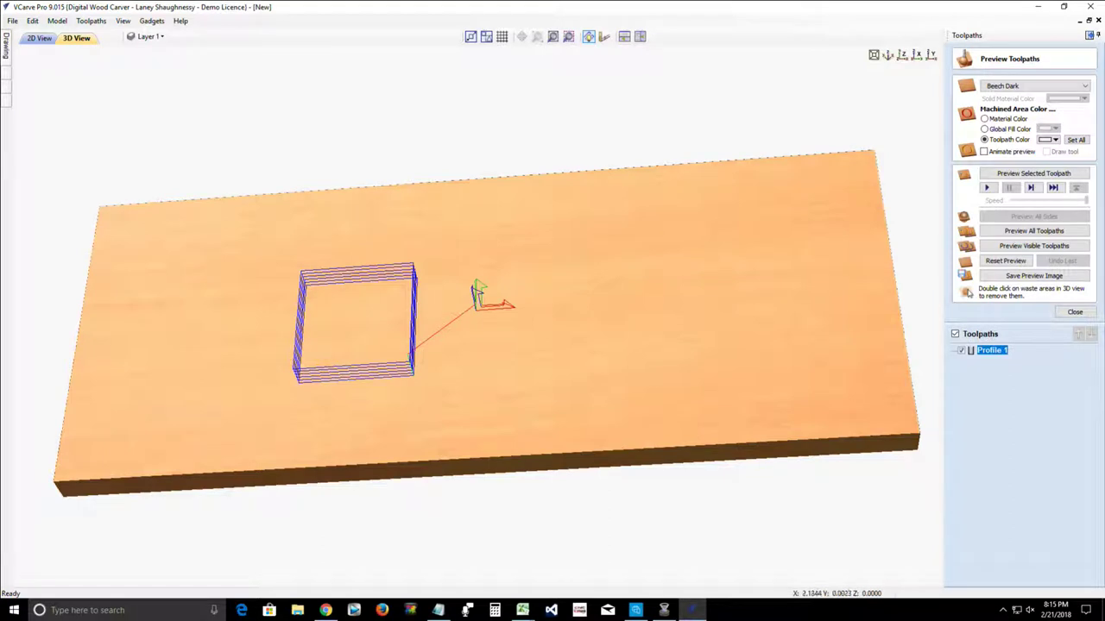
Step: Set Draw Origin to No in the program options' 3D view settings and inspect the board without the origin axes
click(32, 20)
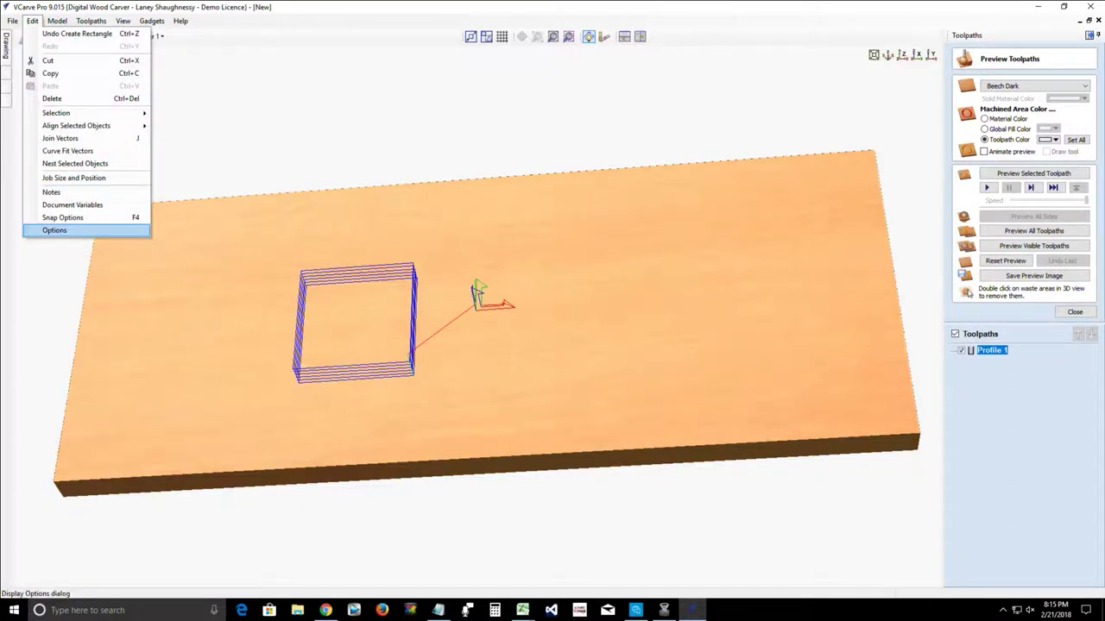
click(54, 231)
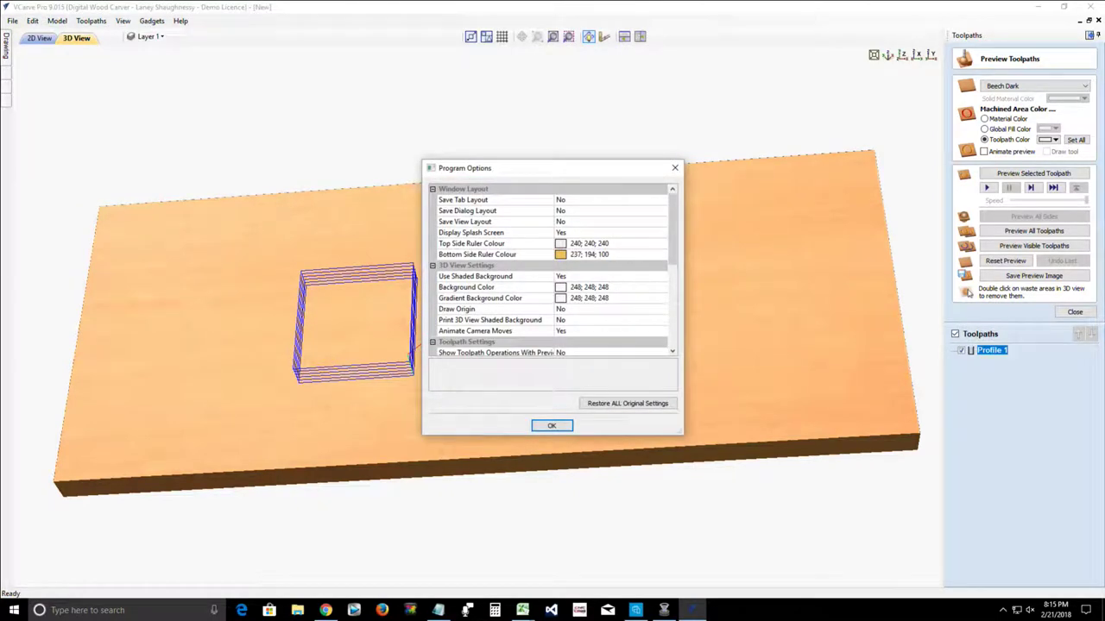
scroll(552, 270, down, 1)
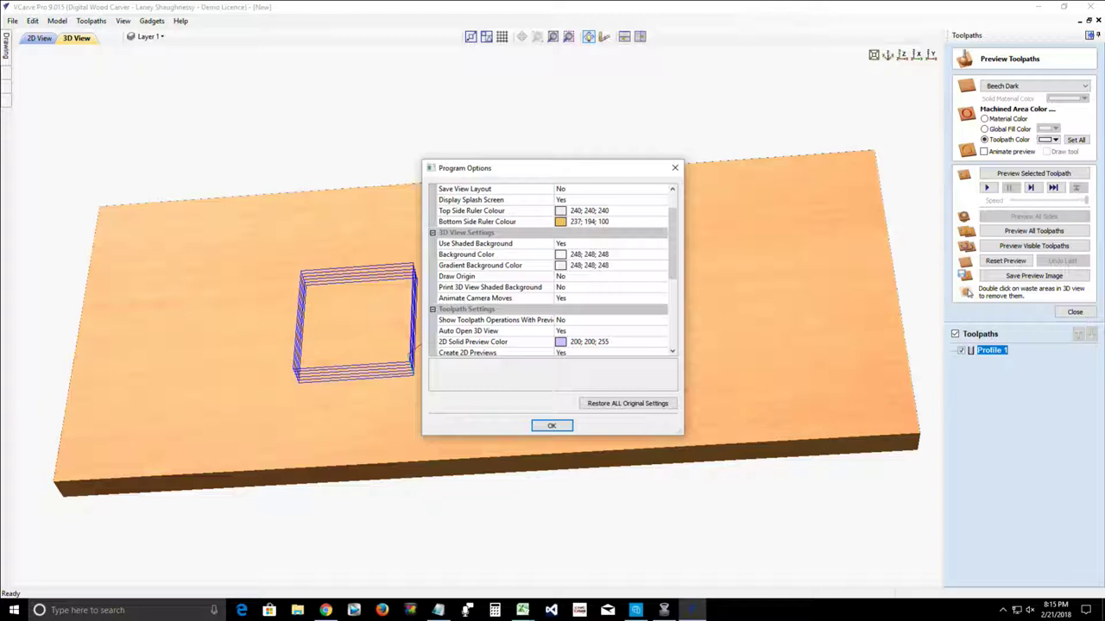
click(551, 425)
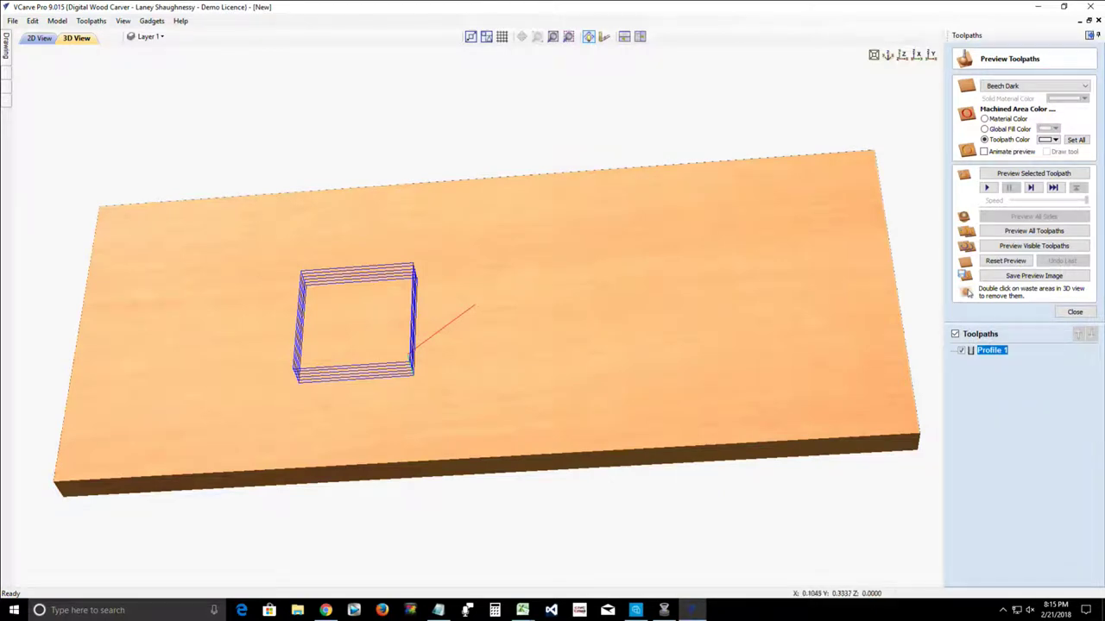
drag(509, 309, 516, 388)
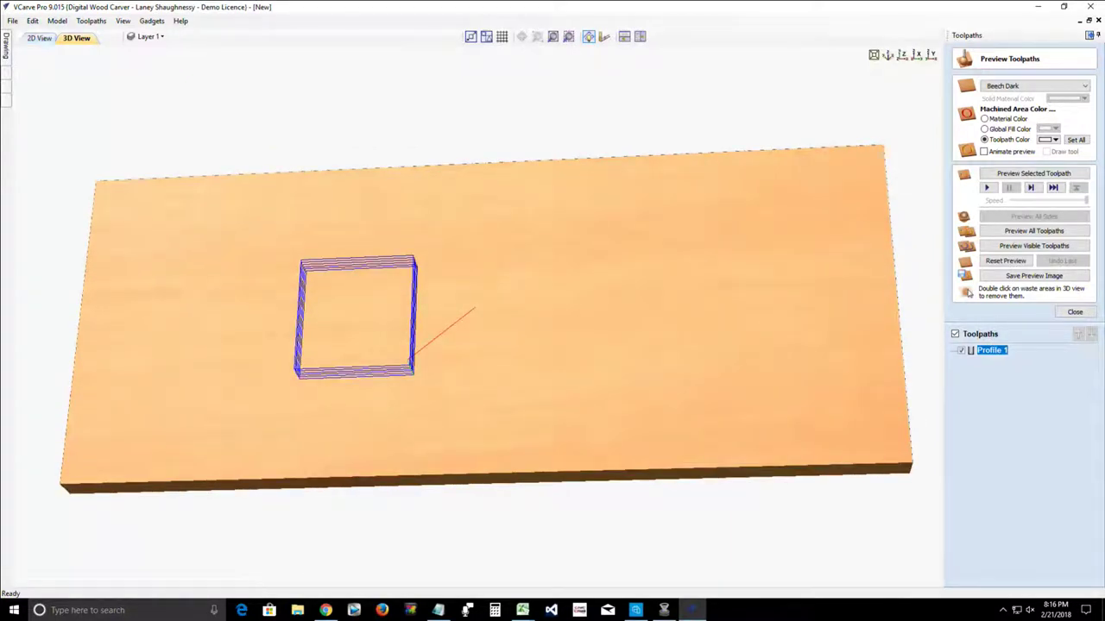
Step: Examine the toolpath around the selected rectangle in the 2D view, switching its 2D visibility off and back on
click(39, 38)
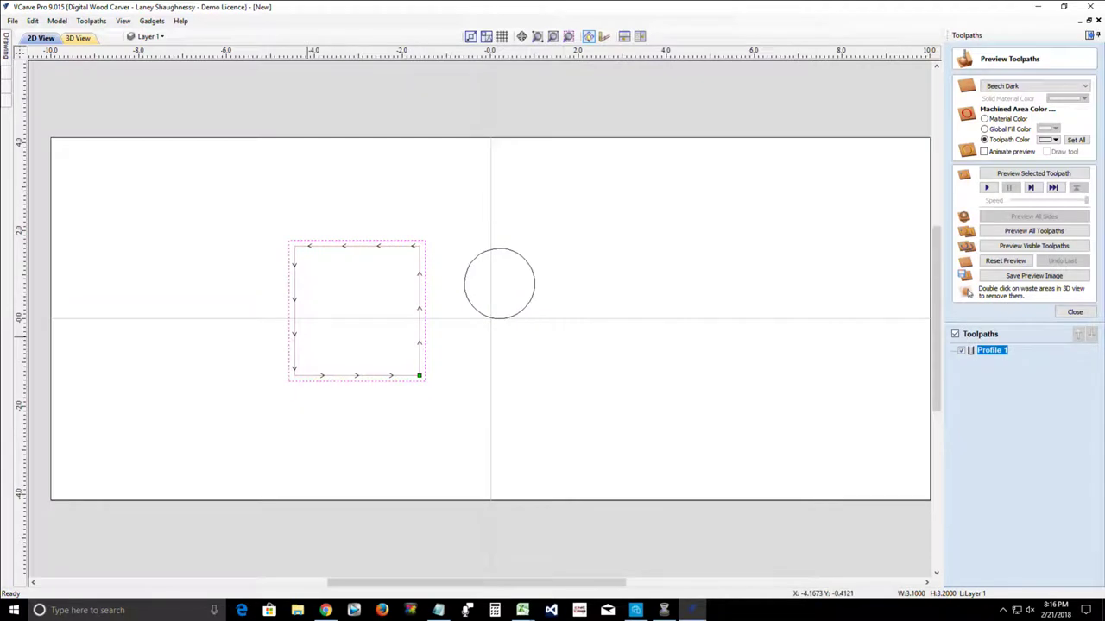
click(569, 37)
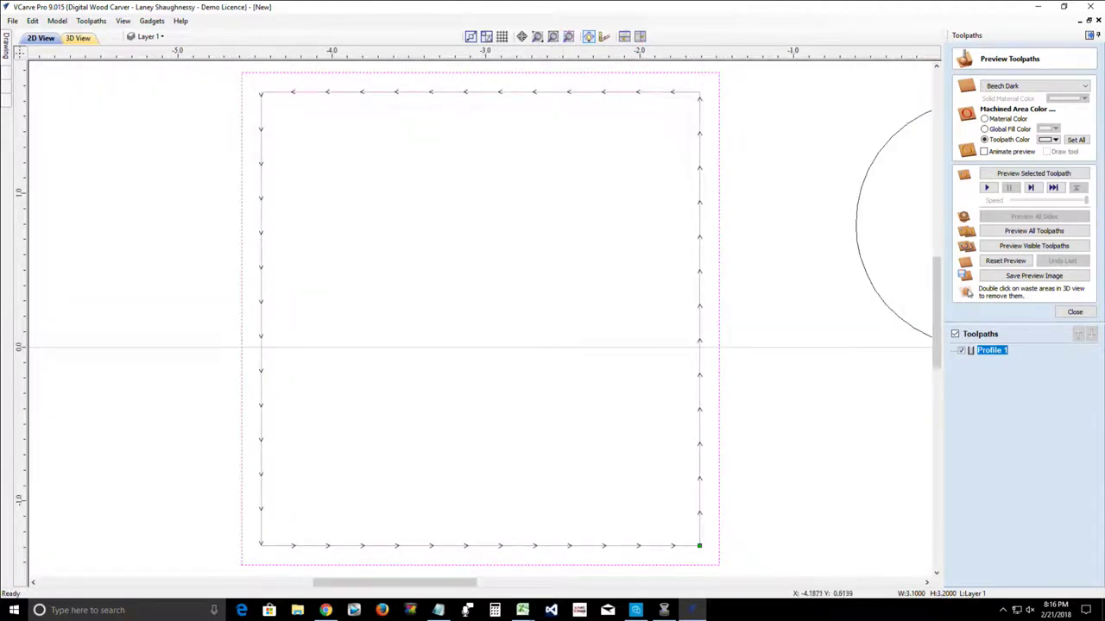
scroll(311, 274, down, 1)
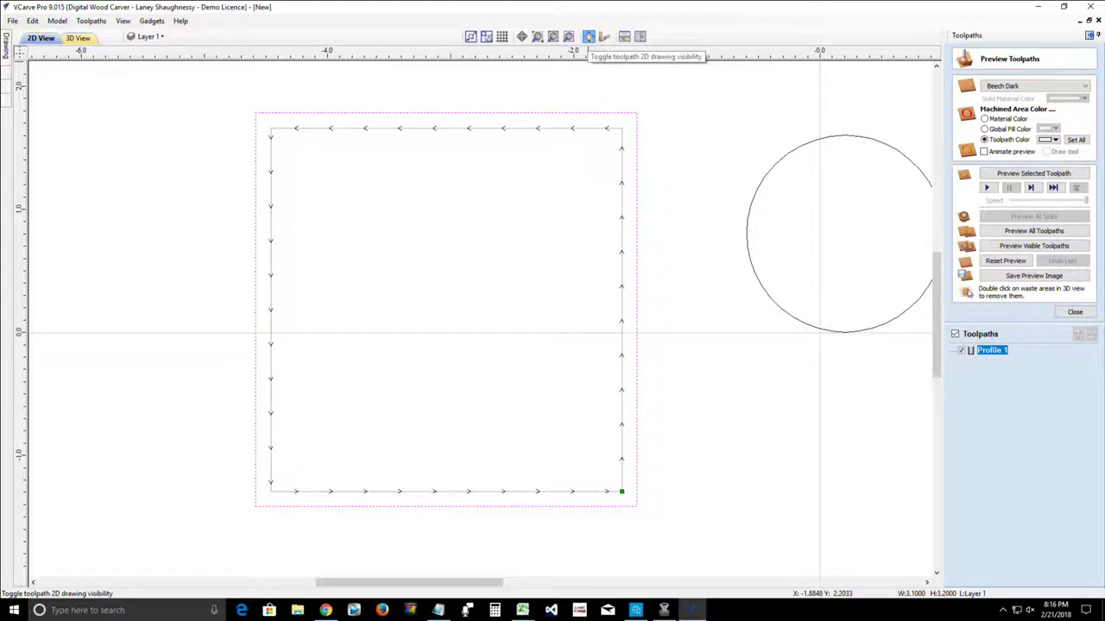
click(588, 37)
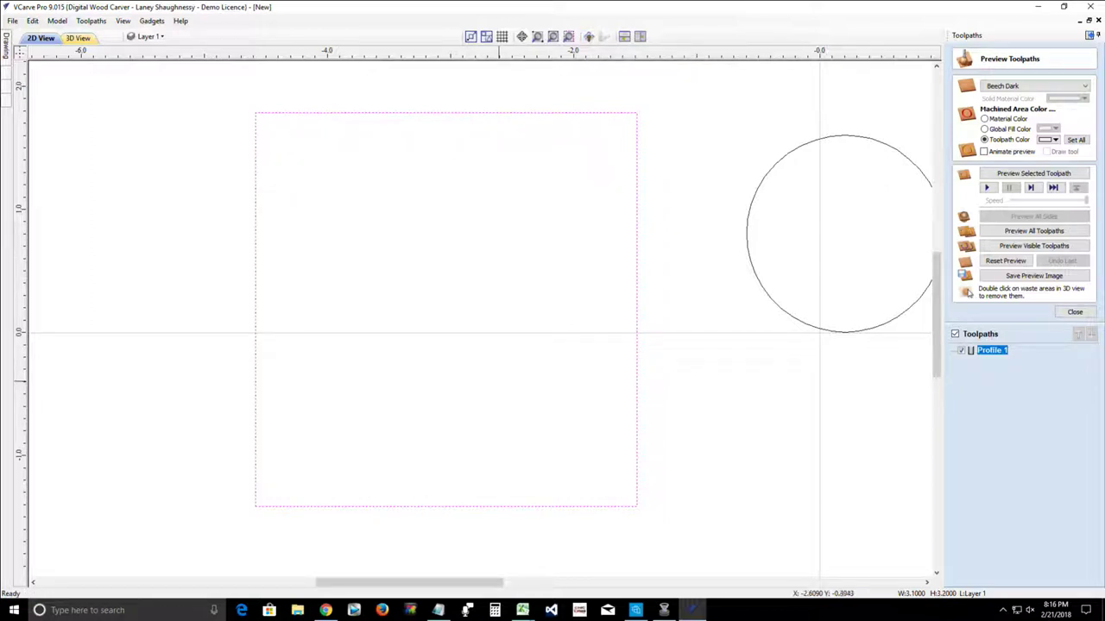
click(588, 37)
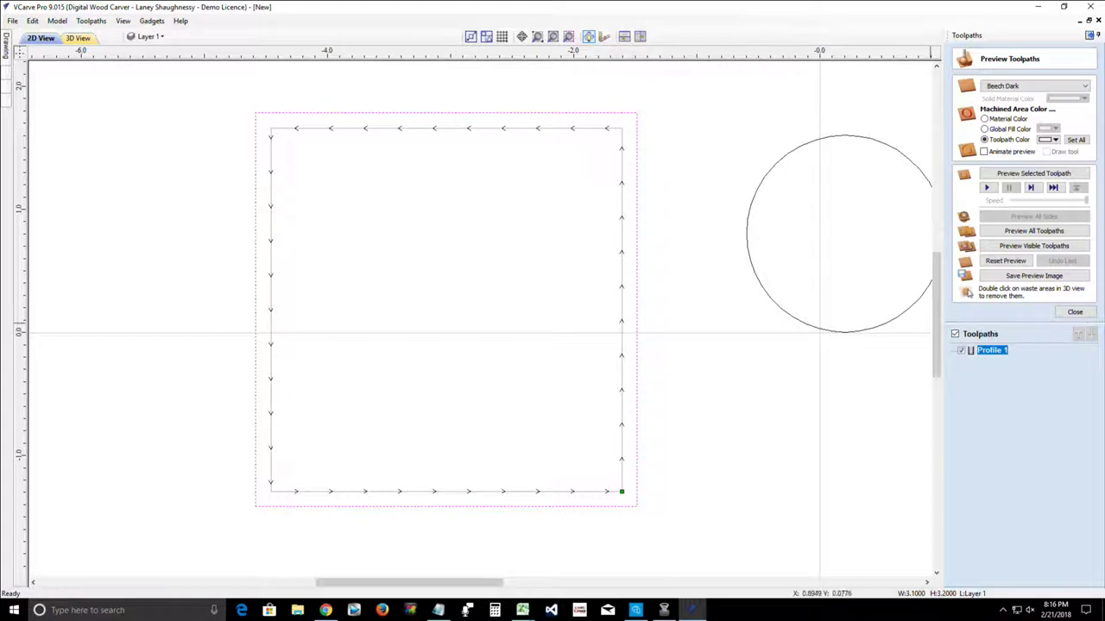
Step: Switch the 2D toolpath drawing style from wireframe to solid and inspect the cut closely at the rectangle's upper-right corner and right edge
mouse_move(991, 351)
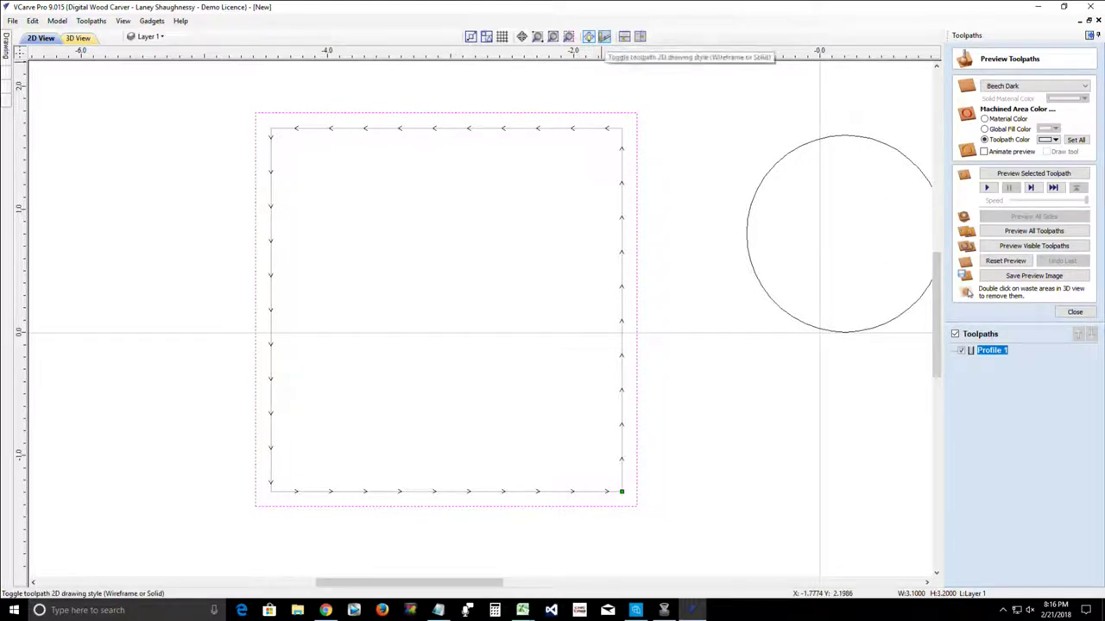
click(604, 36)
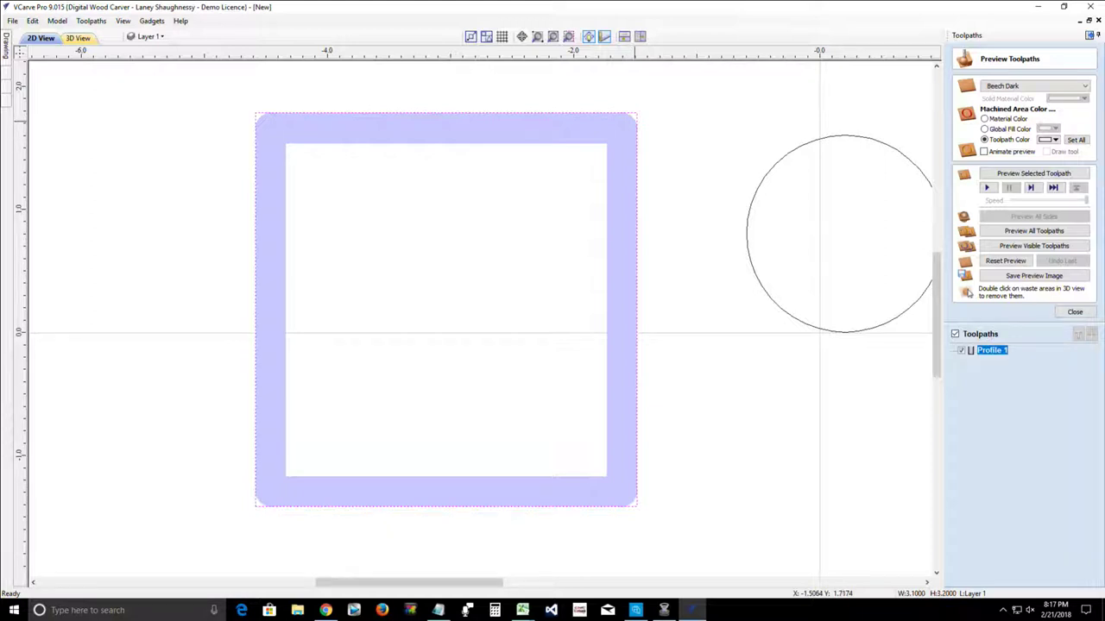
scroll(616, 122, up, 5)
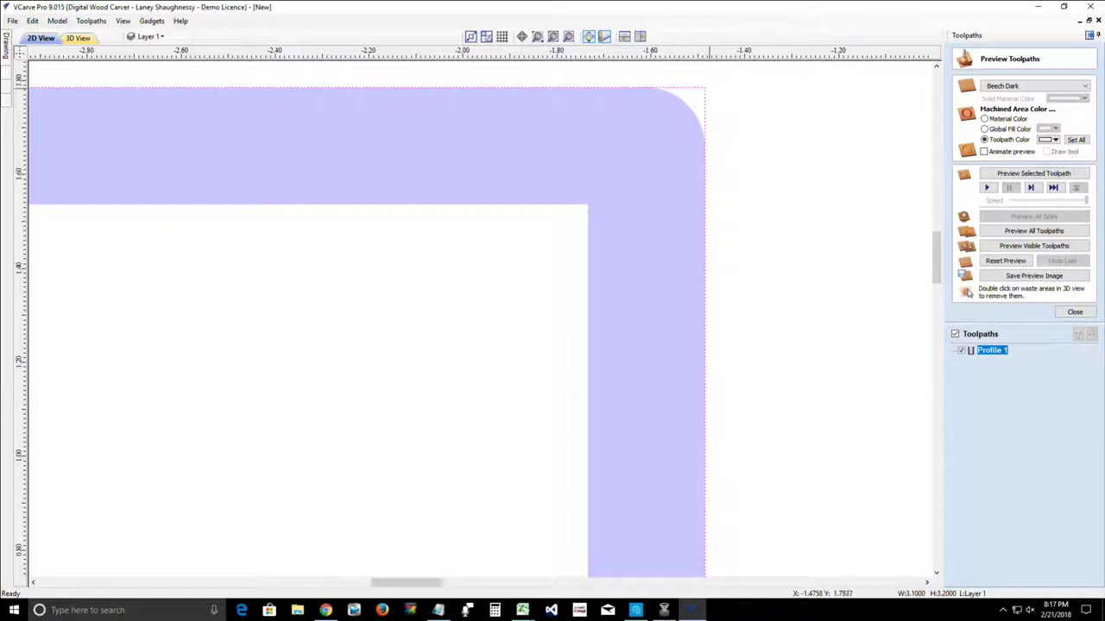
scroll(690, 121, down, 6)
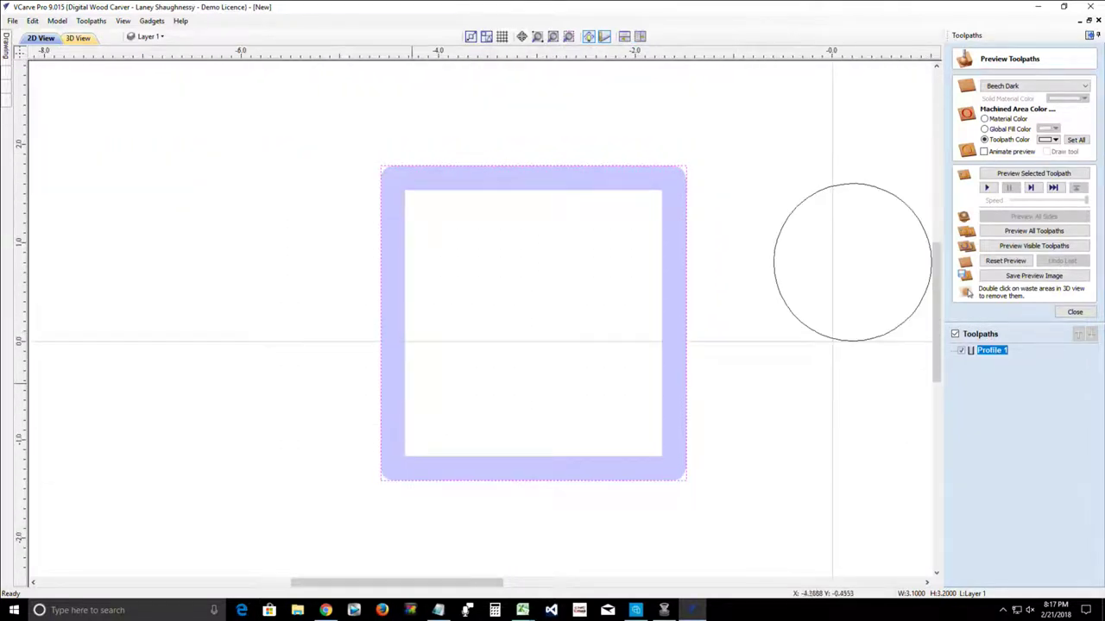
scroll(669, 320, up, 3)
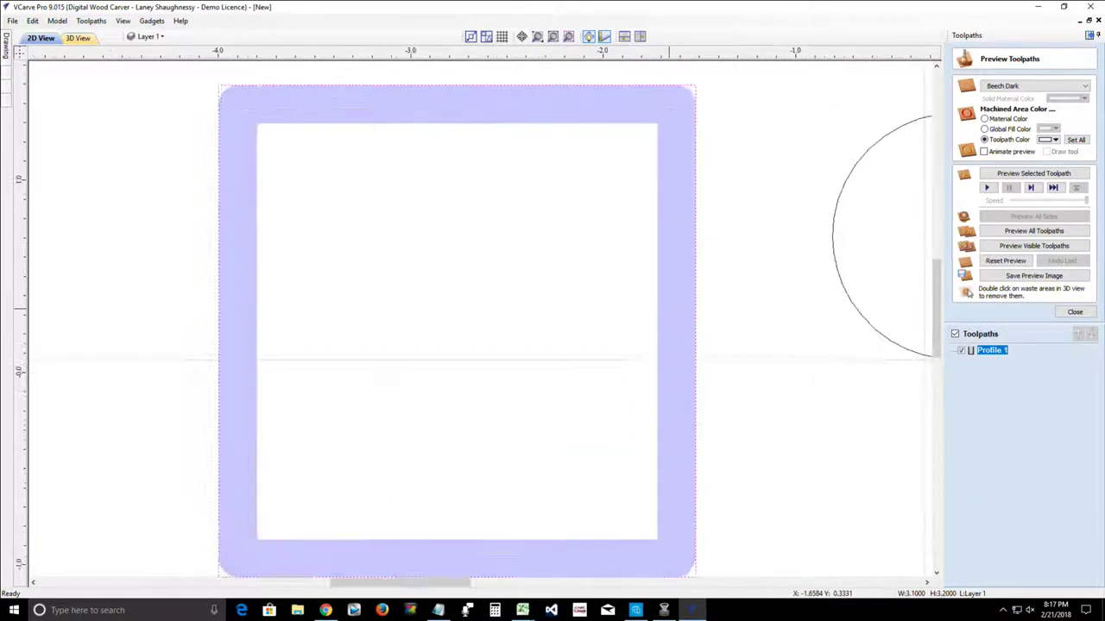
scroll(694, 317, up, 4)
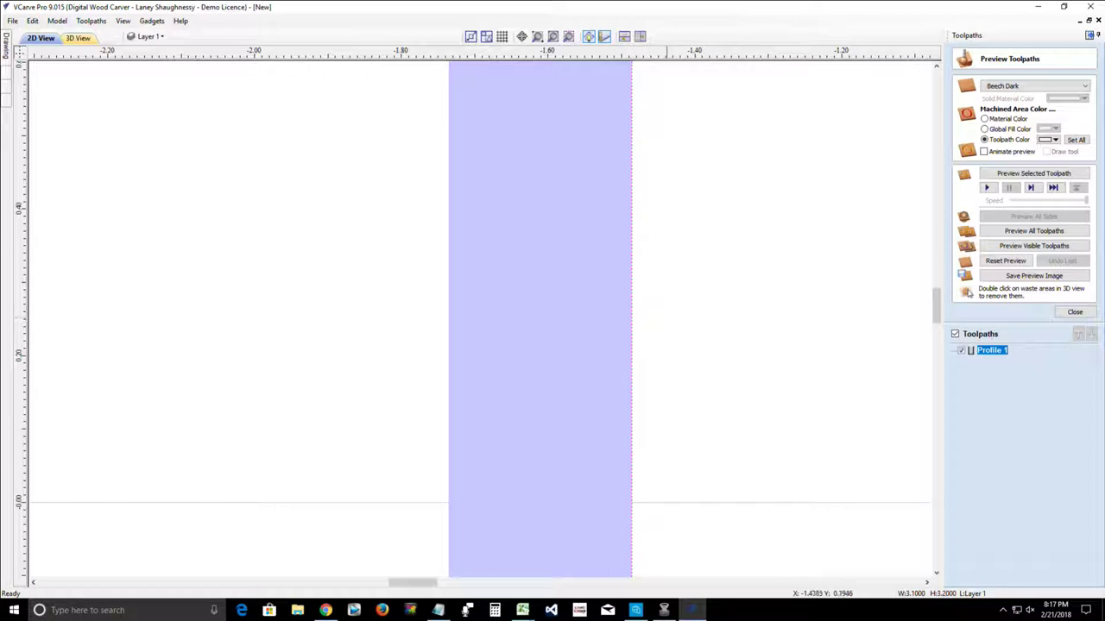
Step: Set the profile toolpath's allowance offset to -0.125 inches, recalculate it and show the result in the 2D view
click(1073, 311)
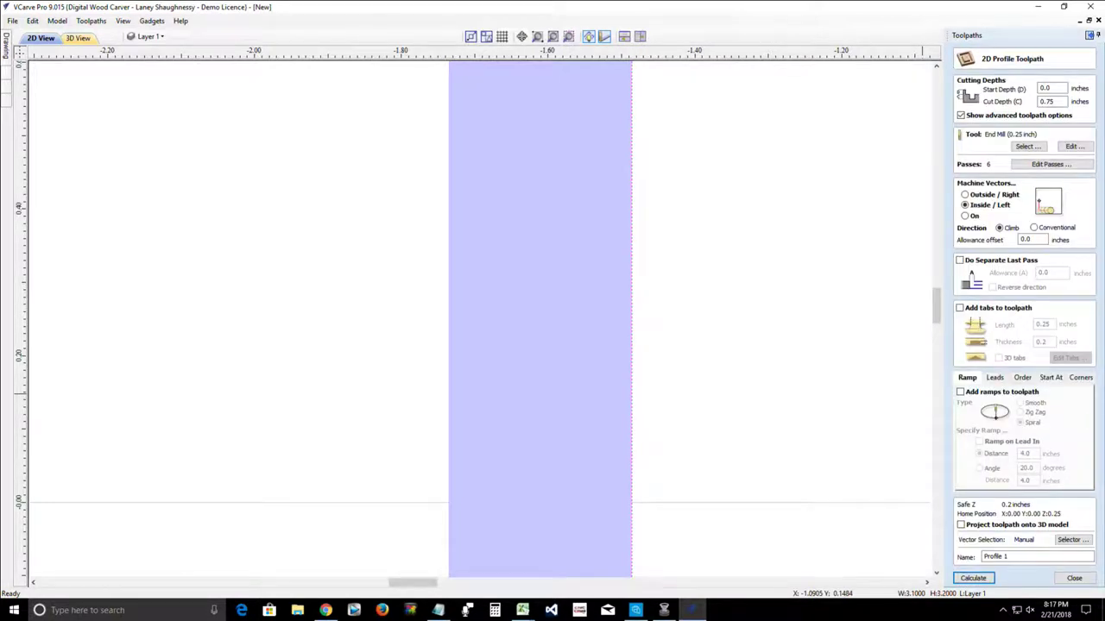
double_click(1025, 239)
text(-.125)
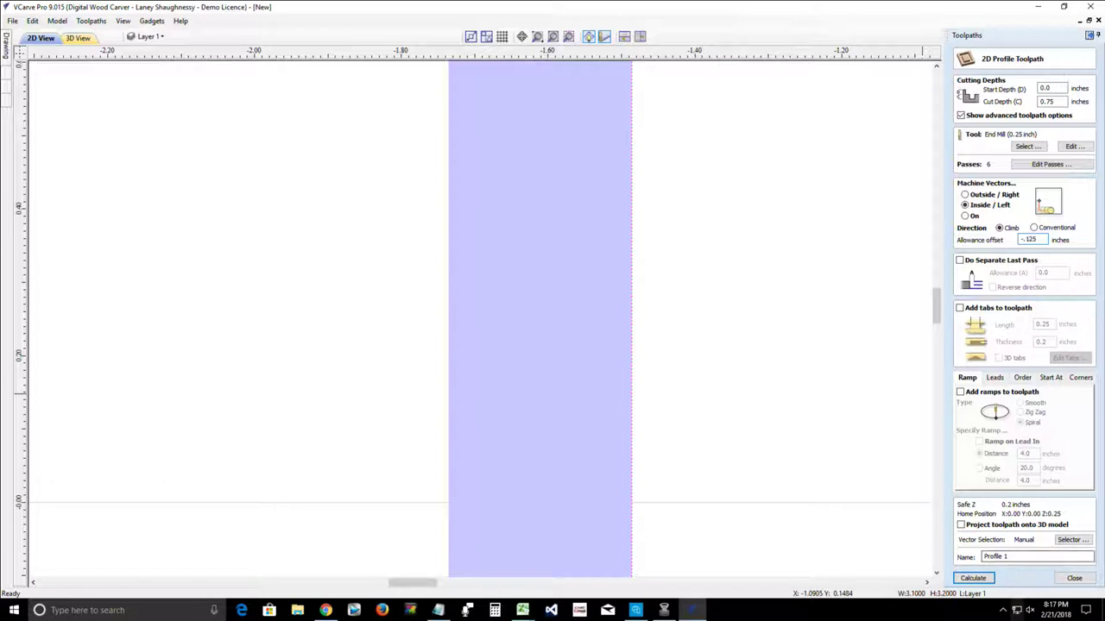
key(Return)
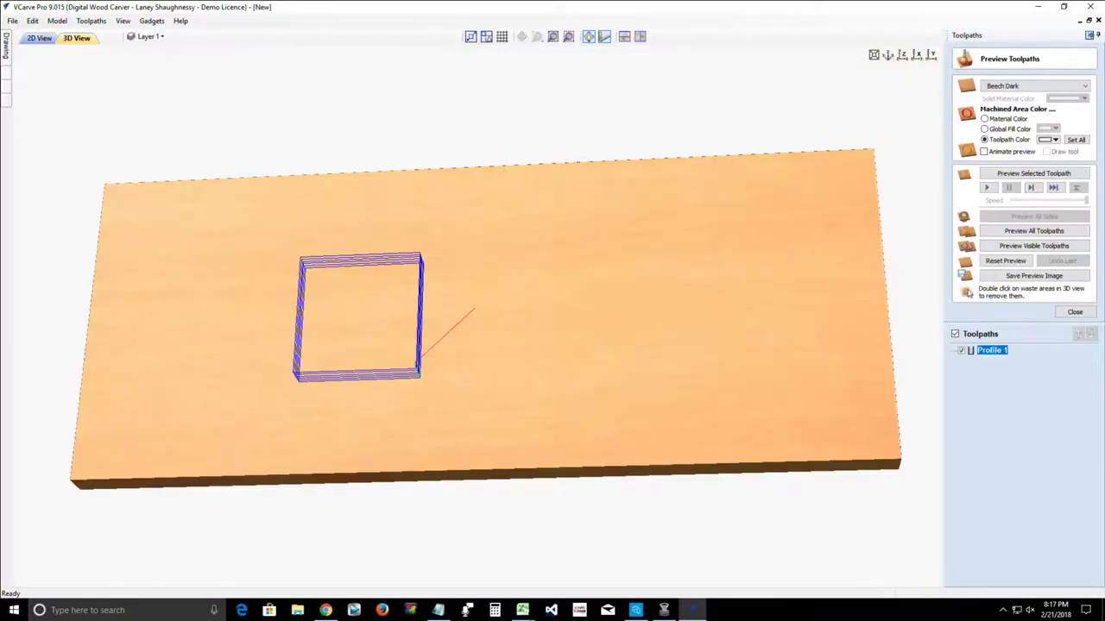
click(38, 38)
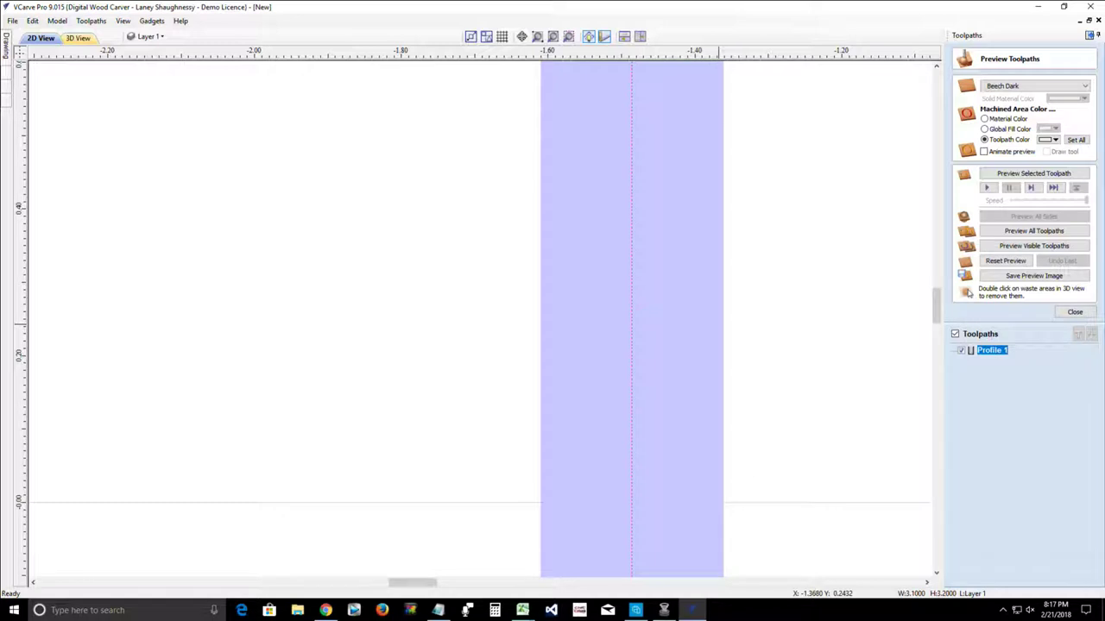
Step: Change the profile toolpath's allowance offset to a positive 0.125 inches, recalculate it and check the shifted cut in the 2D view
double_click(991, 349)
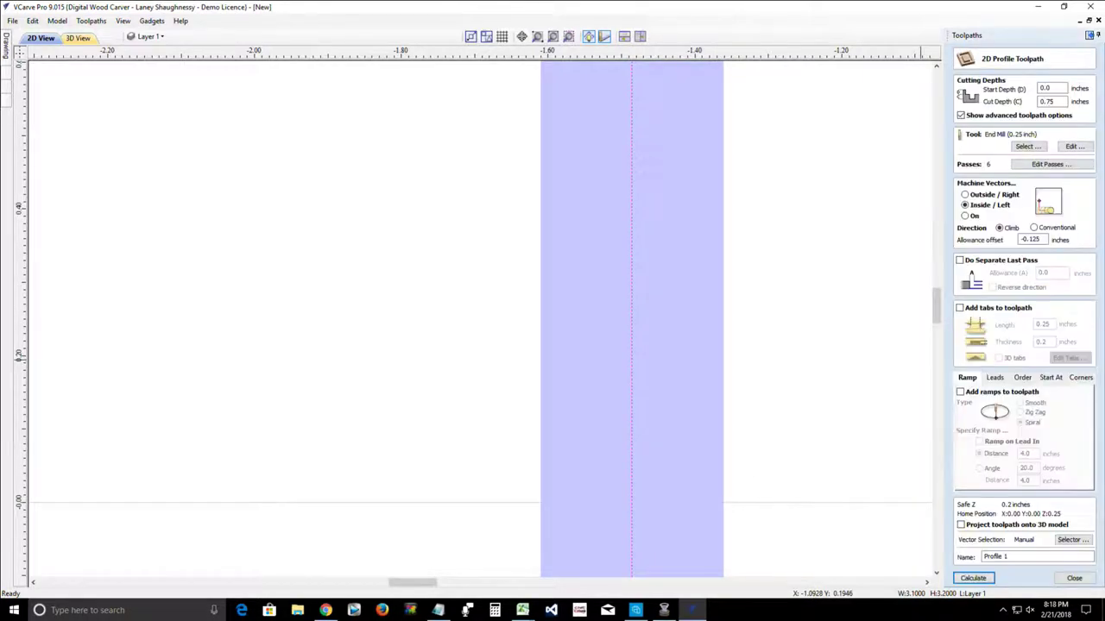
drag(1026, 239, 1021, 239)
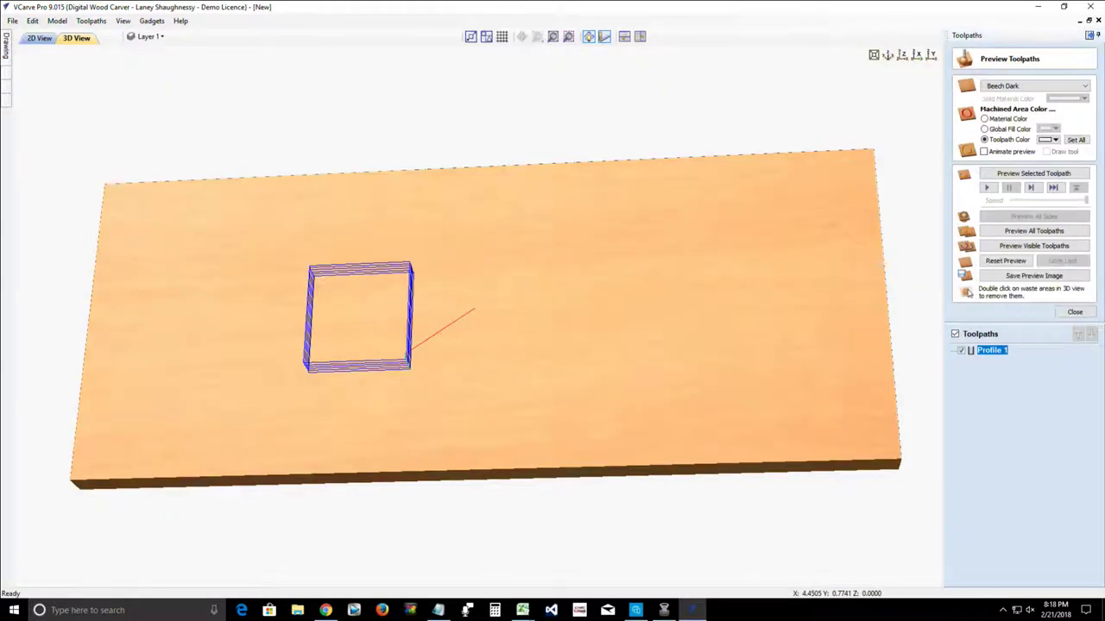
key(F2)
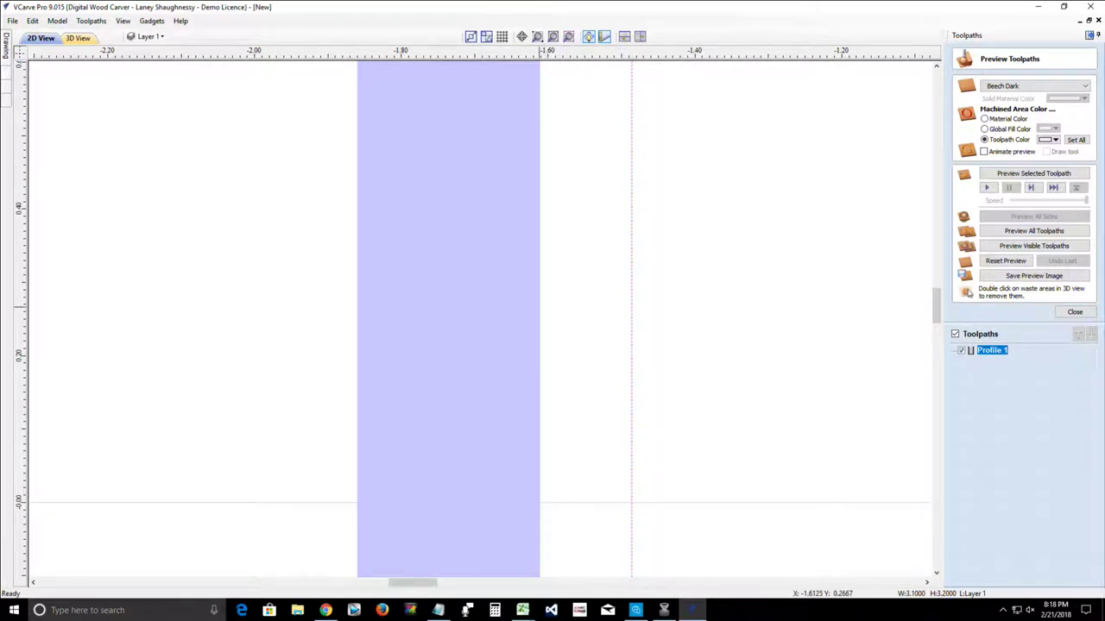
Step: Reset the profile toolpath's allowance offset to 0 inches, recalculate it and return to the 2D view
double_click(992, 350)
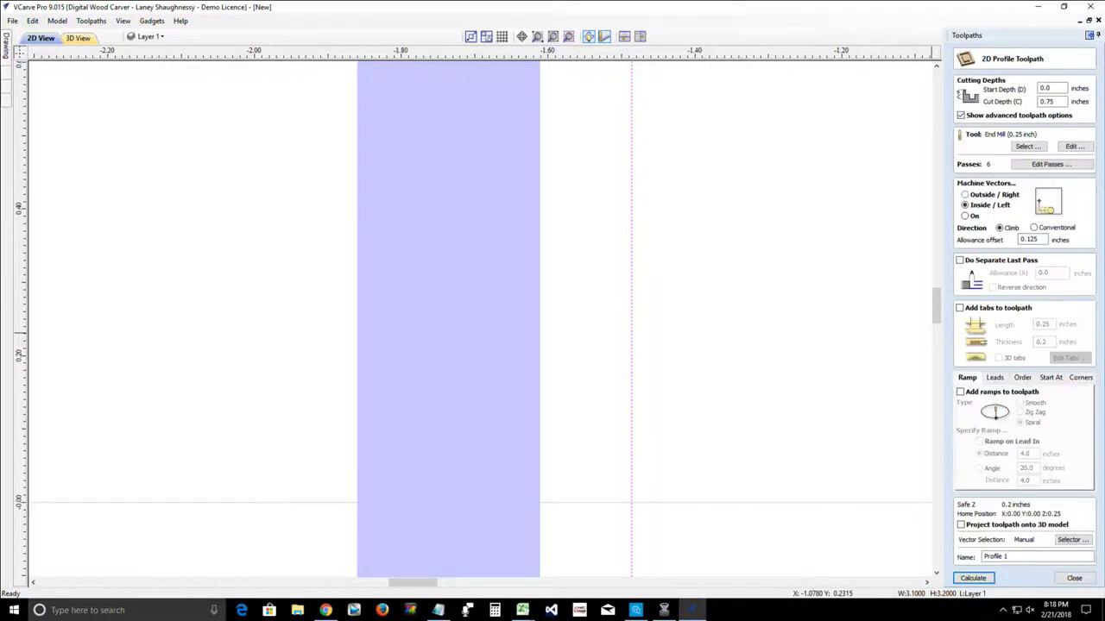
drag(1040, 239, 1018, 239)
text(0)
click(973, 577)
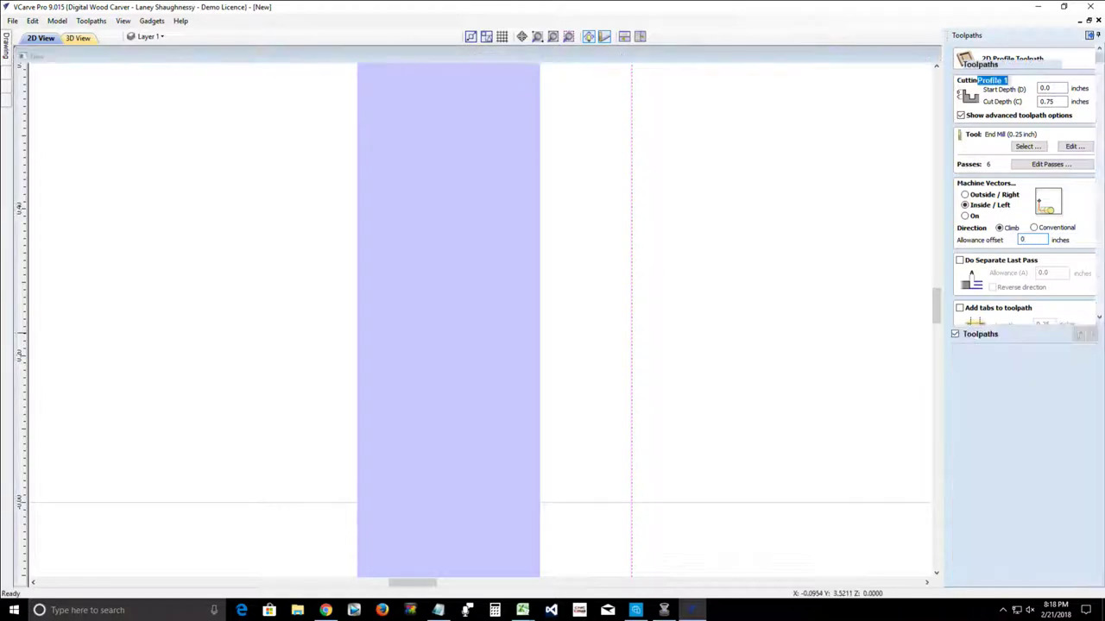
key(F2)
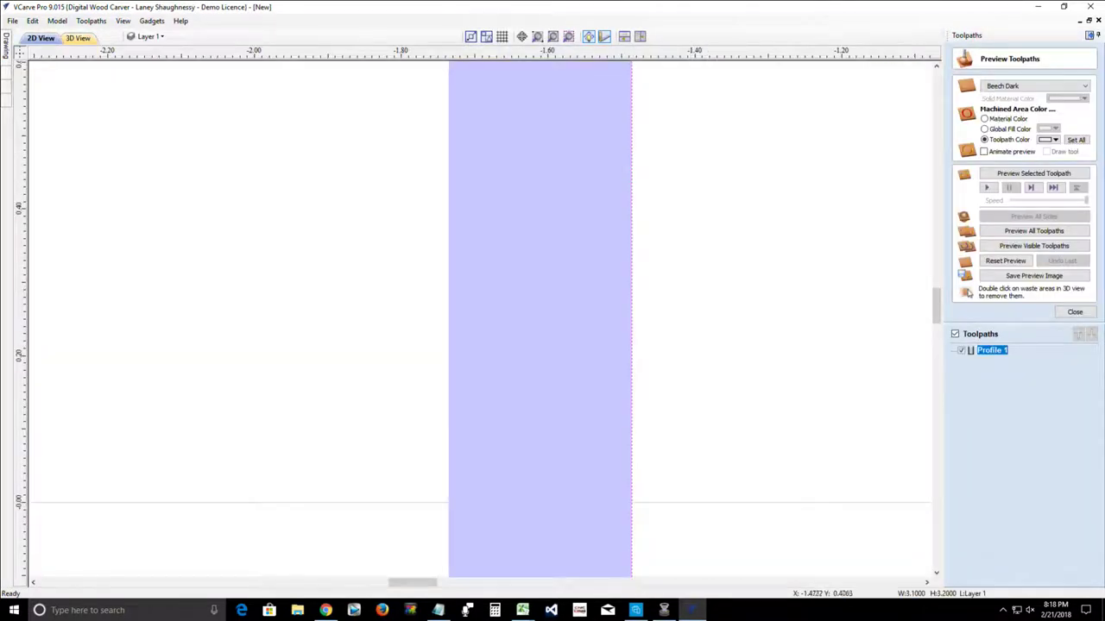
Step: Cycle the 2D toolpath drawing style through hidden, solid and wireframe, and finish on solid to examine the rectangle's cut
scroll(628, 486, down, 5)
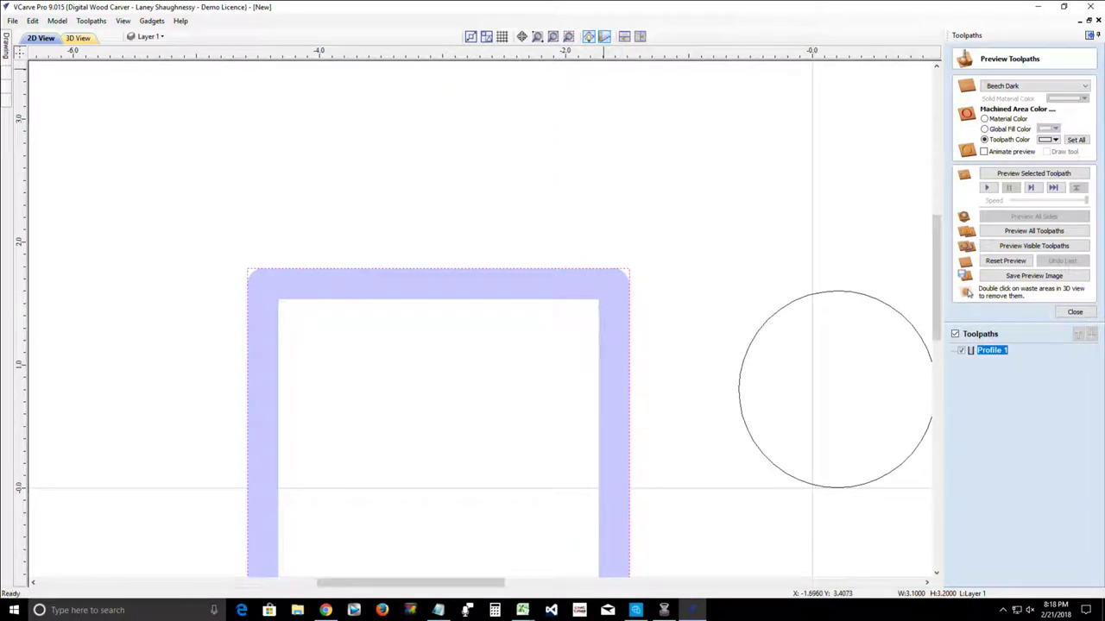
click(604, 37)
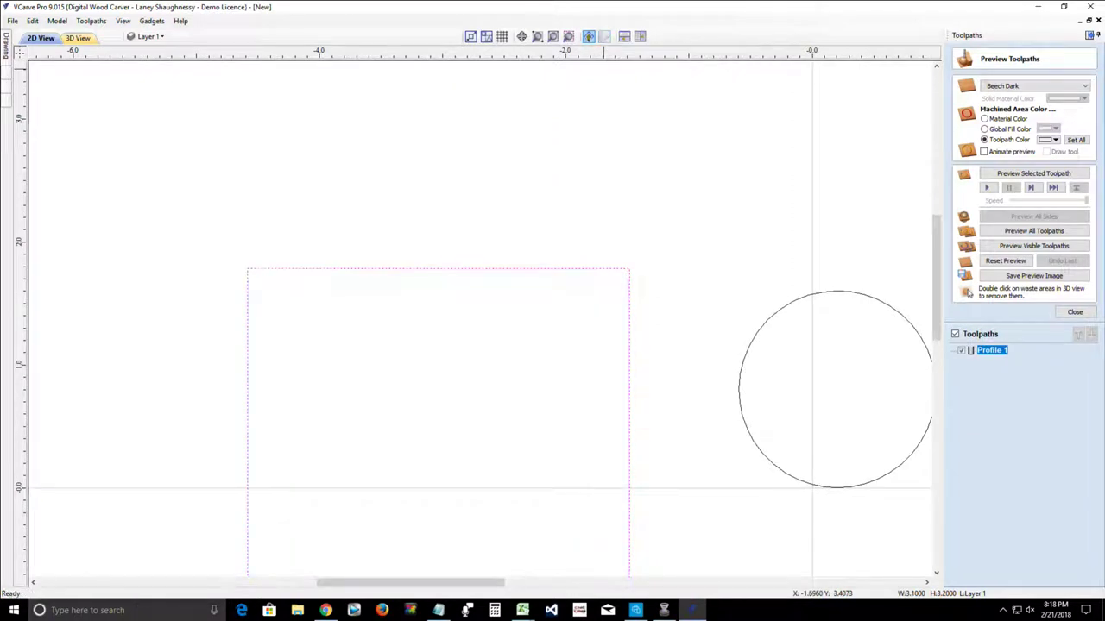
click(604, 36)
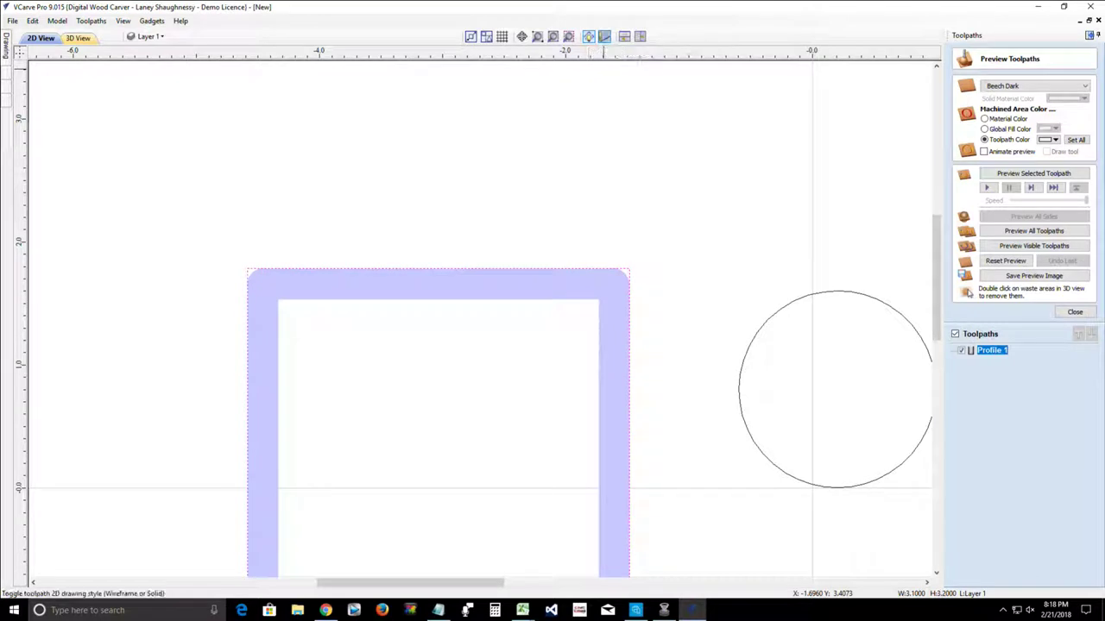
click(604, 36)
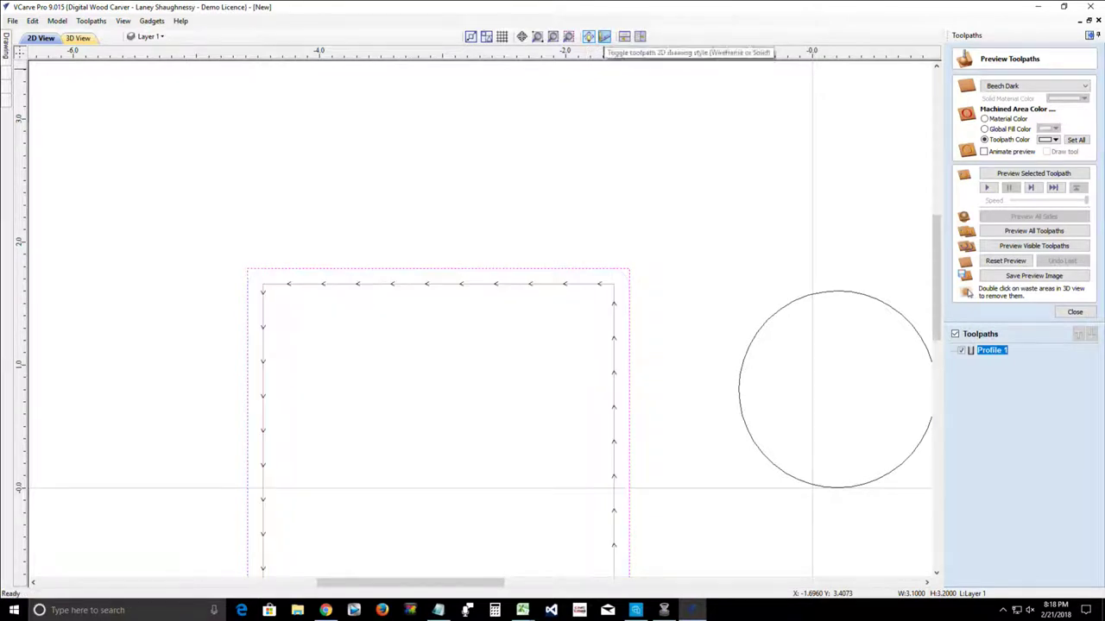
click(604, 36)
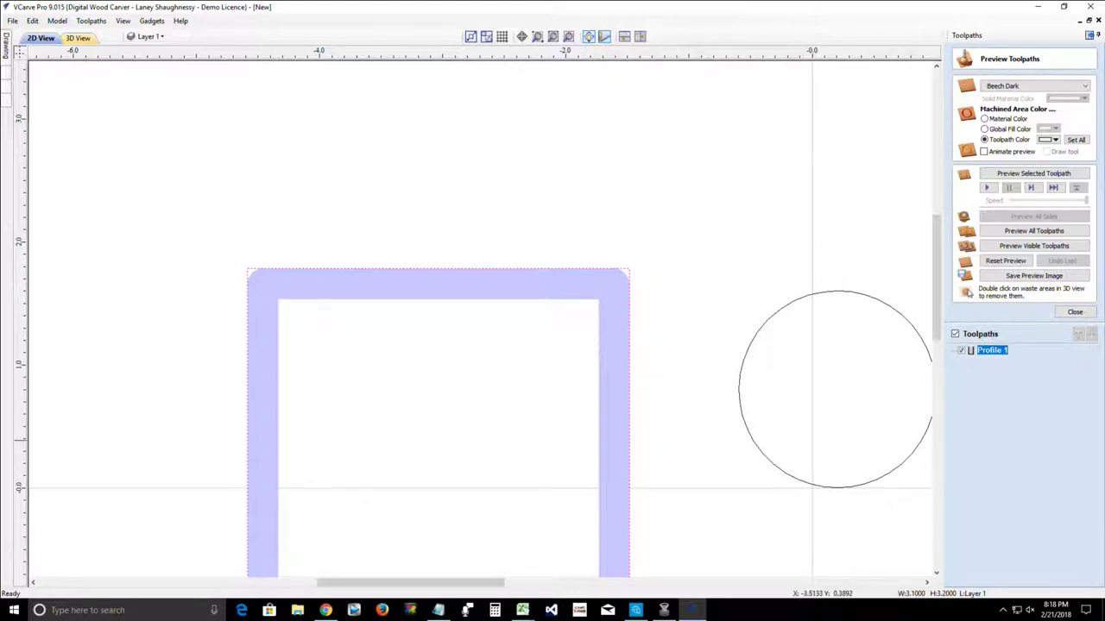
scroll(627, 461, down, 3)
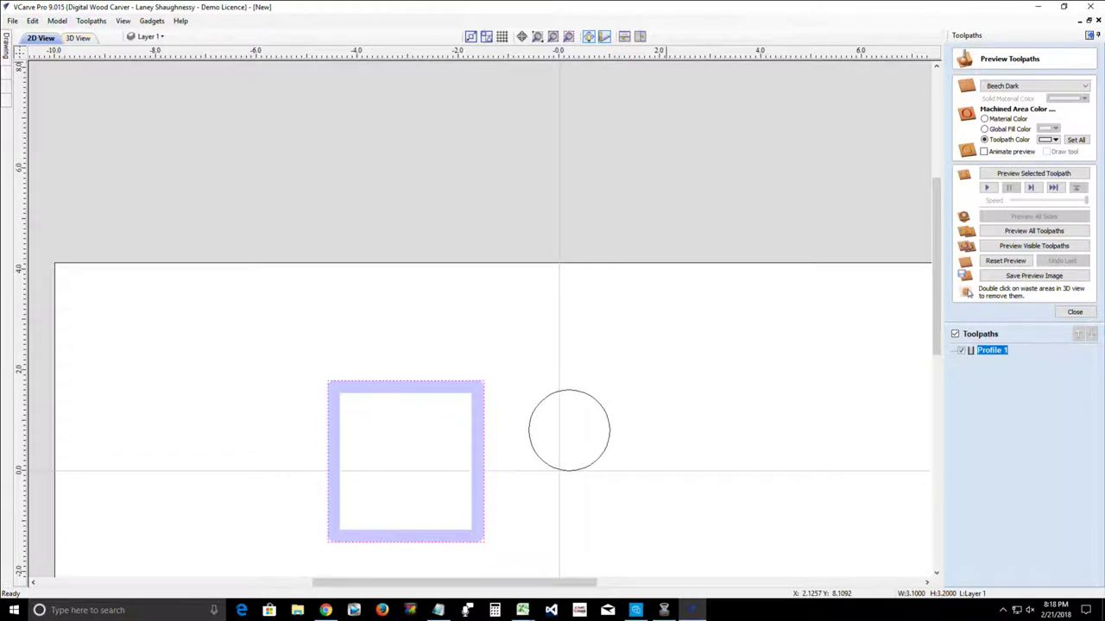
Step: Simulate the selected profile toolpath in the 3D view and remove the loose square piece inside the cut as waste
key(F3)
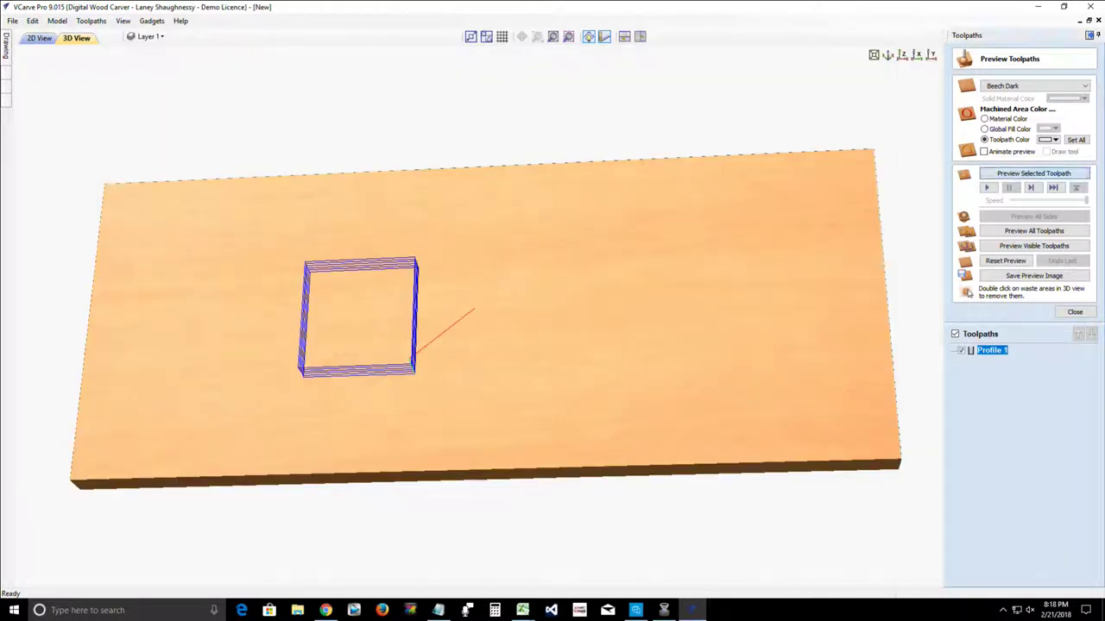
click(1033, 173)
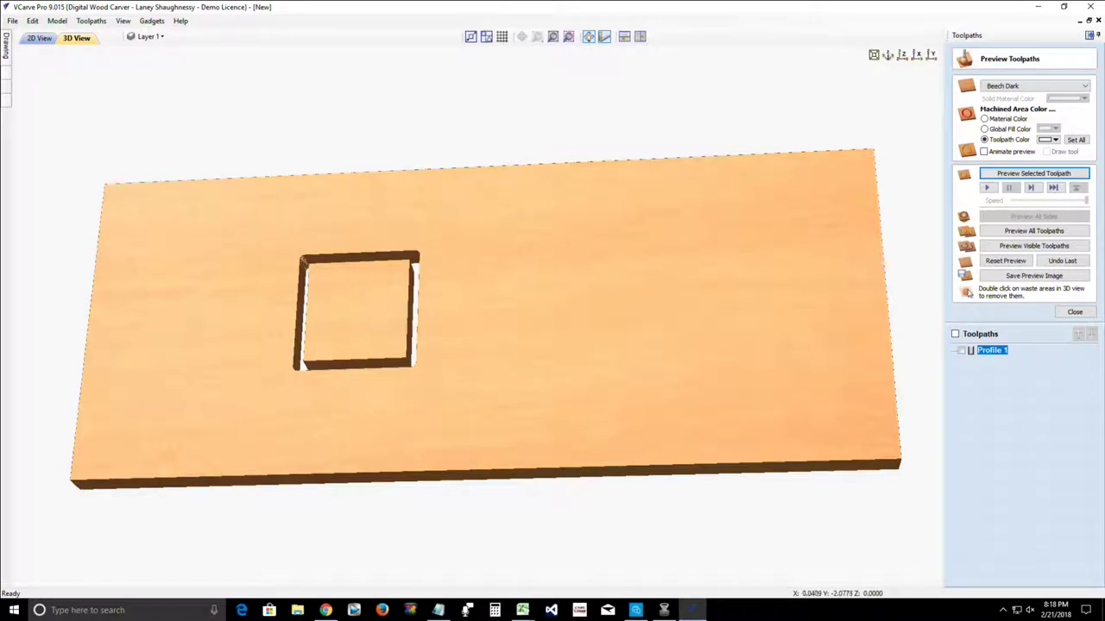
drag(486, 385, 486, 423)
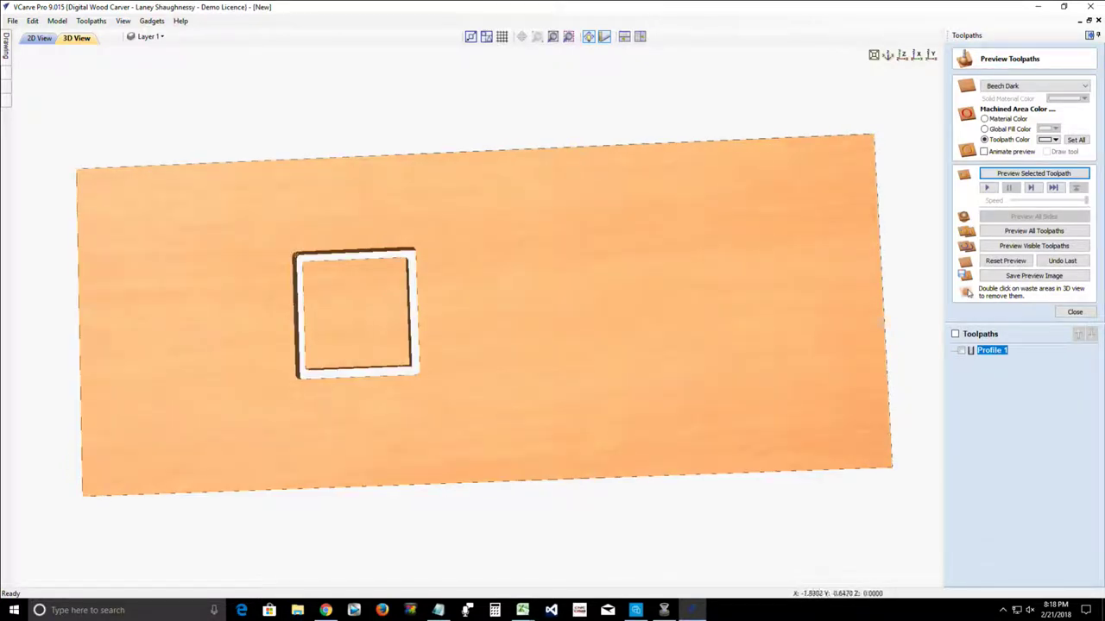
scroll(476, 313, up, 1)
scroll(463, 316, up, 2)
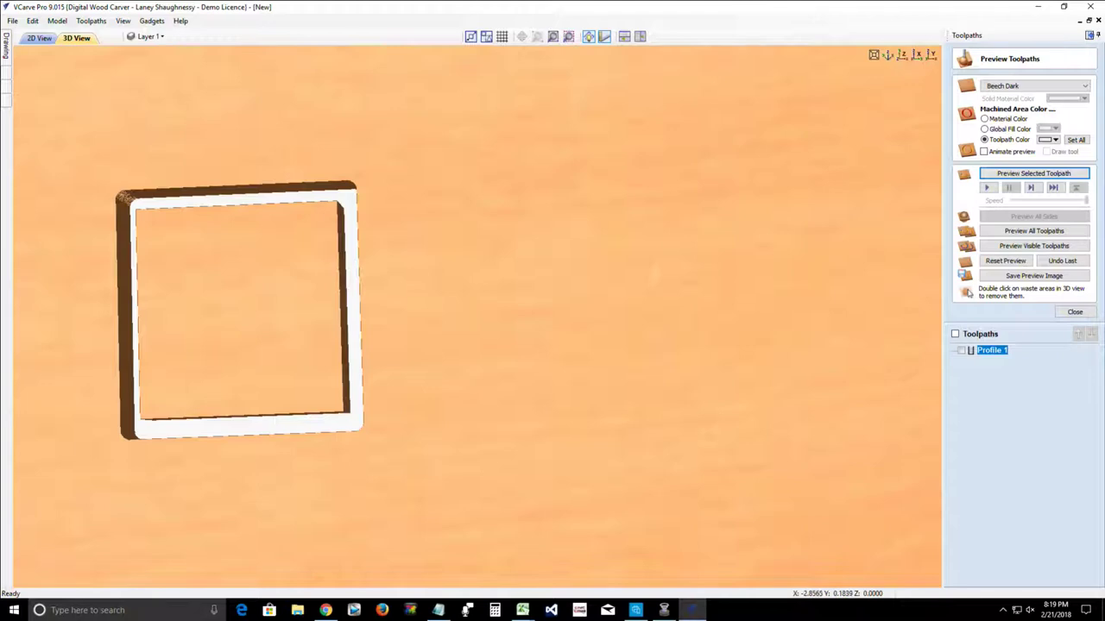
double_click(240, 310)
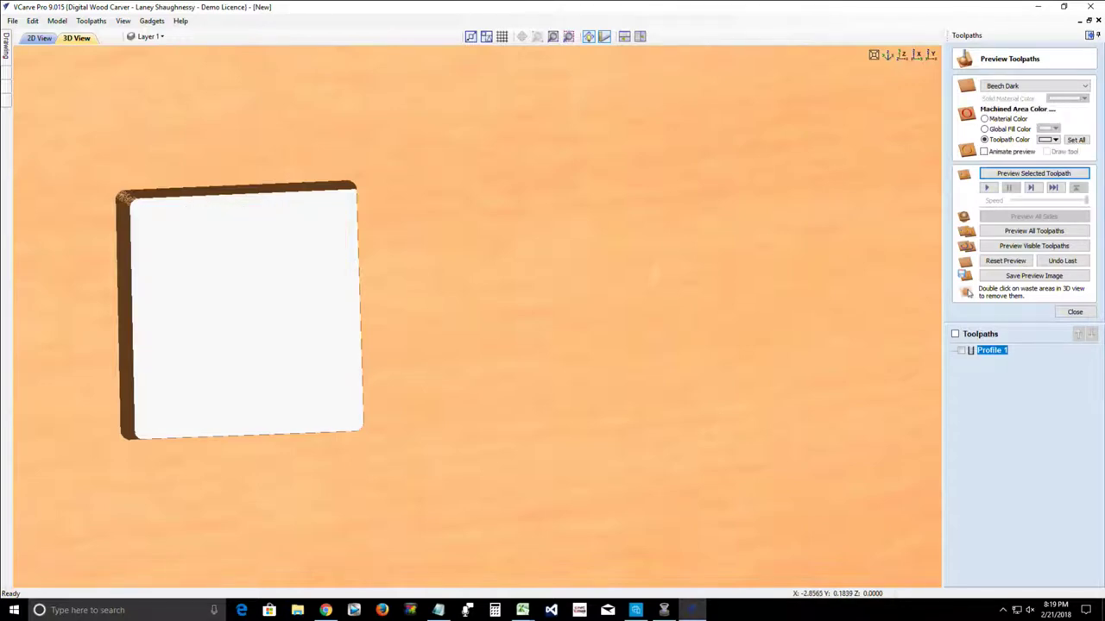
scroll(315, 320, down, 2)
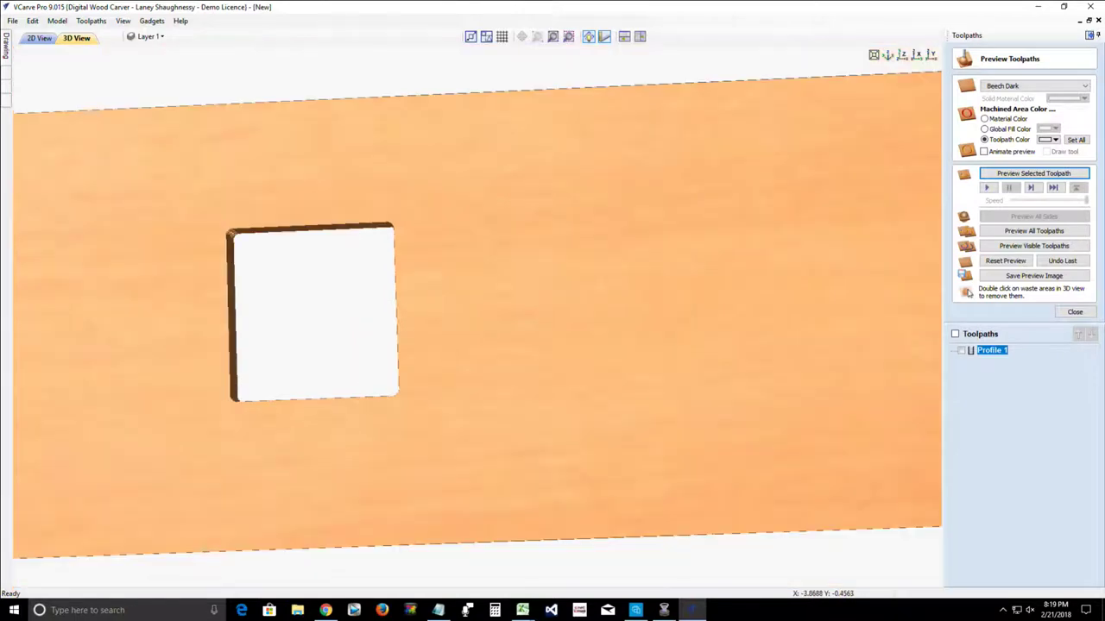
scroll(481, 316, down, 2)
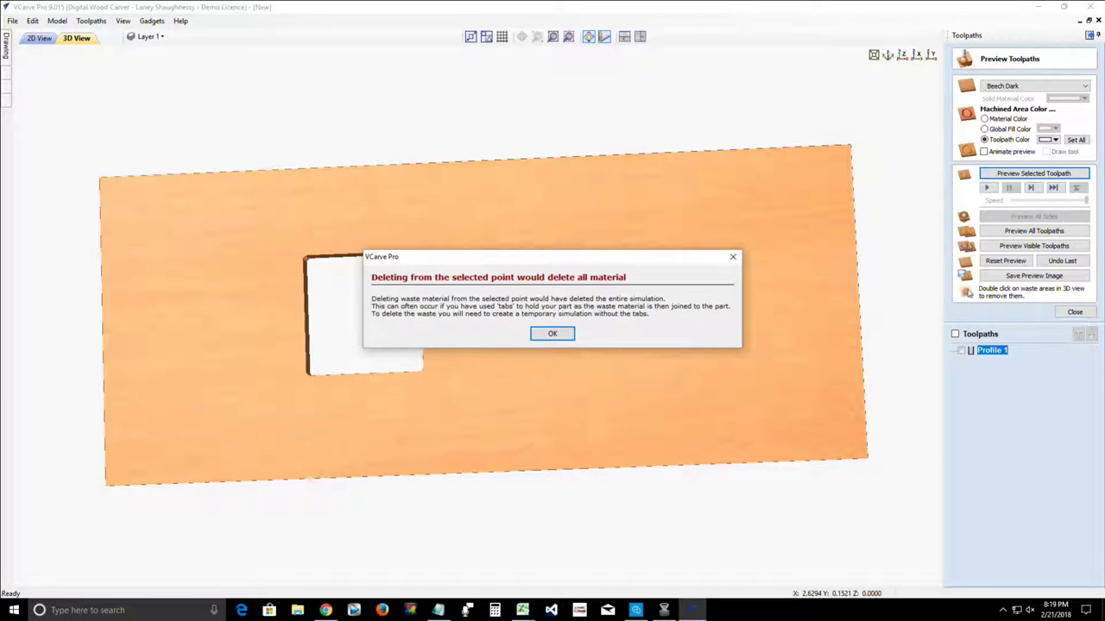
Step: Try to remove the board around the square opening as waste material in the 3D simulation
key(Return)
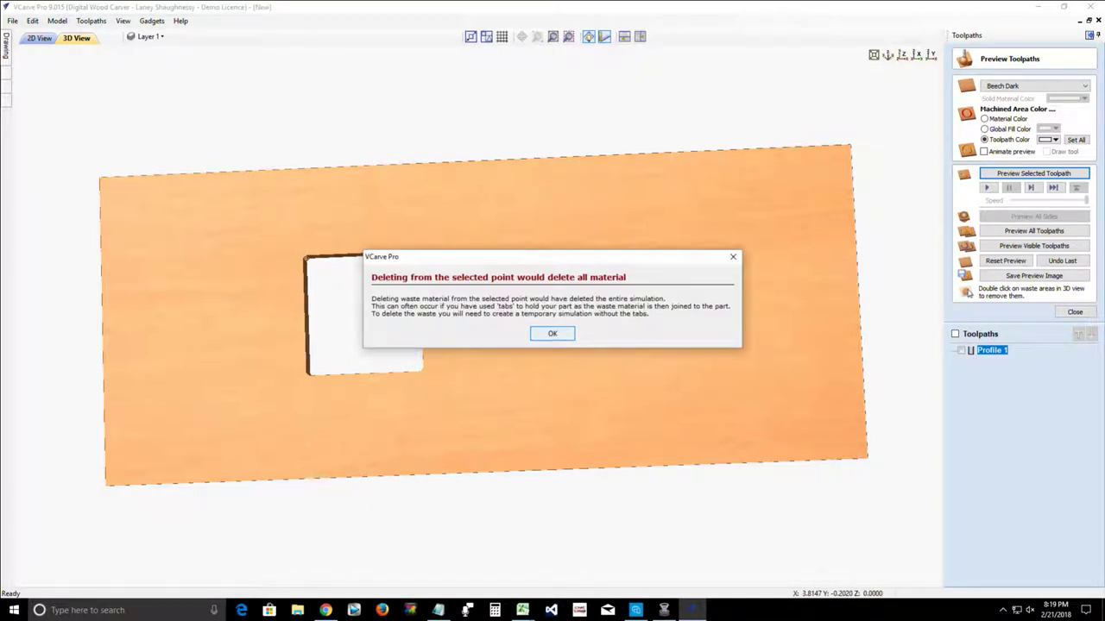
key(Return)
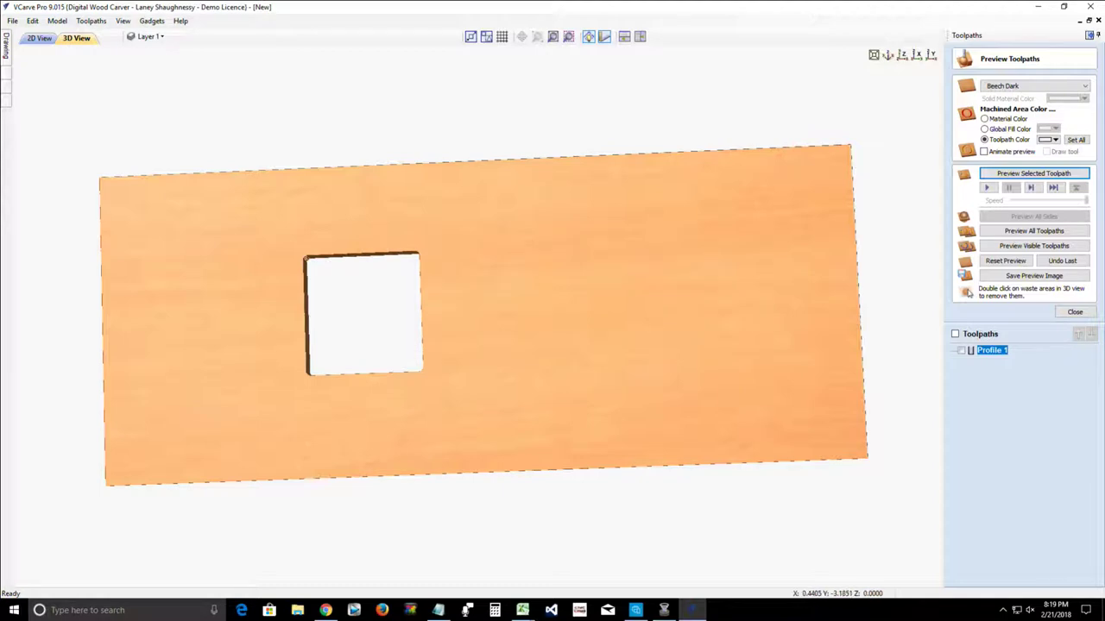
drag(468, 363, 477, 302)
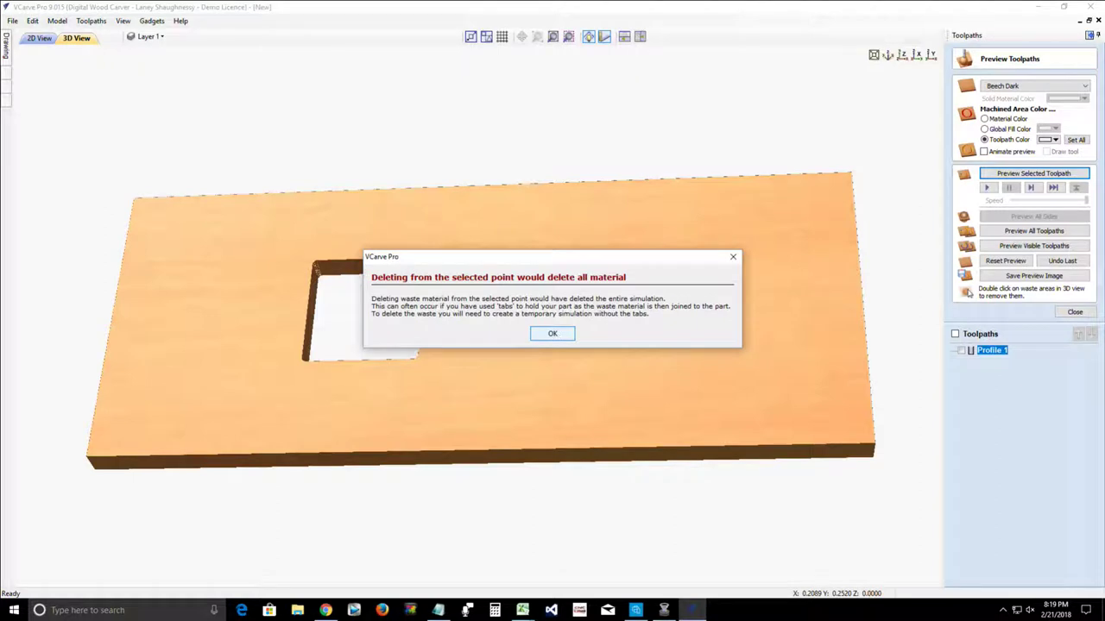
key(Return)
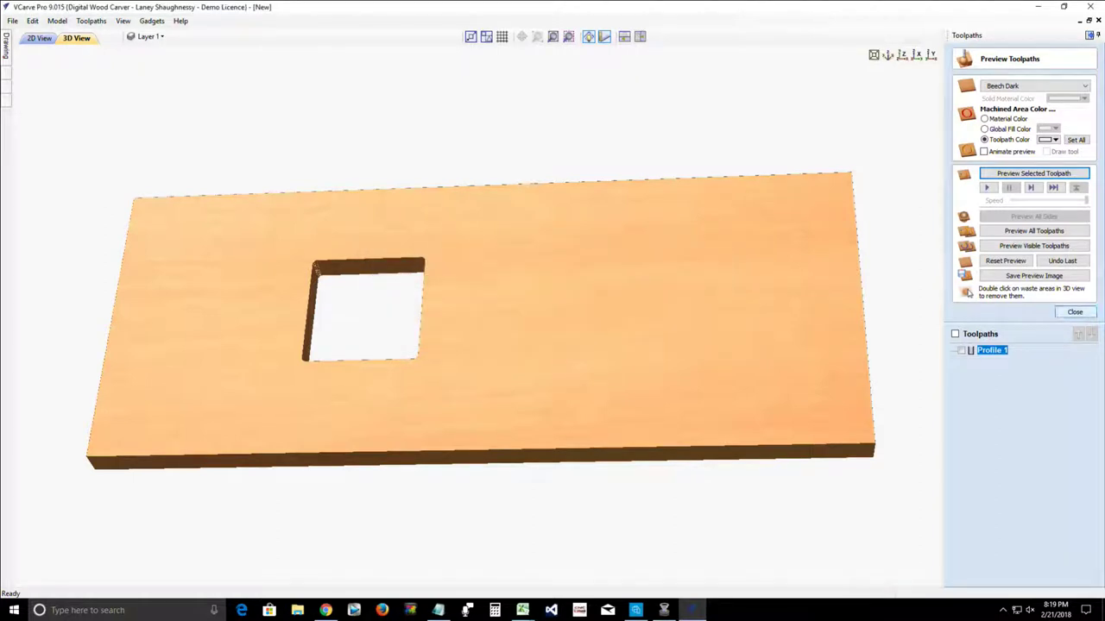
Step: Close the toolpath preview and delete the rectangle and the circle from the 2D drawing
click(1075, 311)
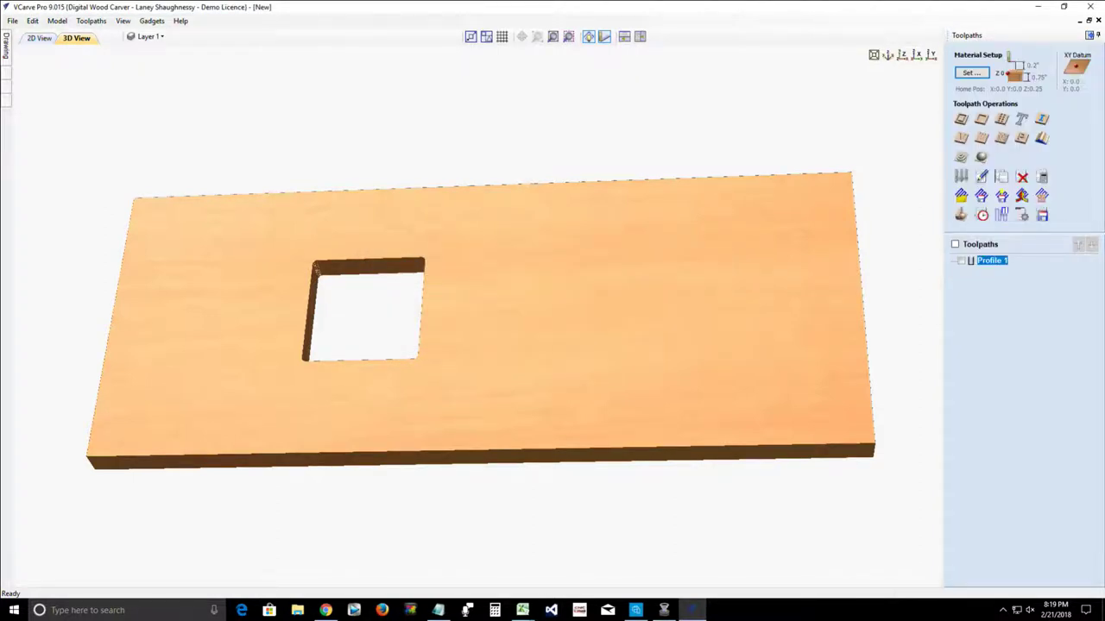
click(38, 38)
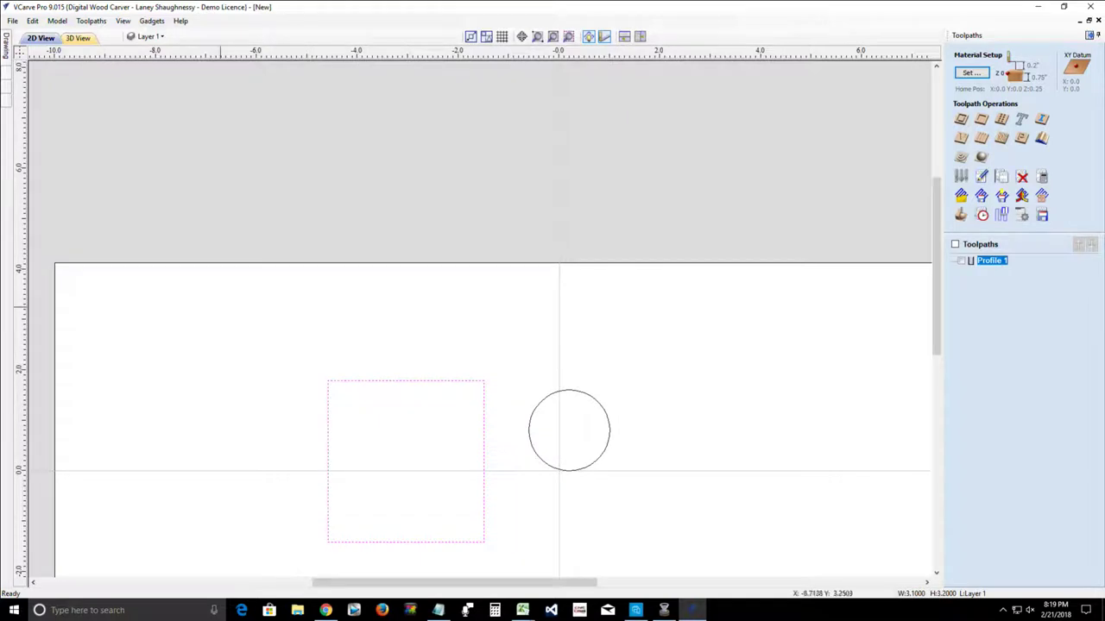
drag(586, 483, 631, 571)
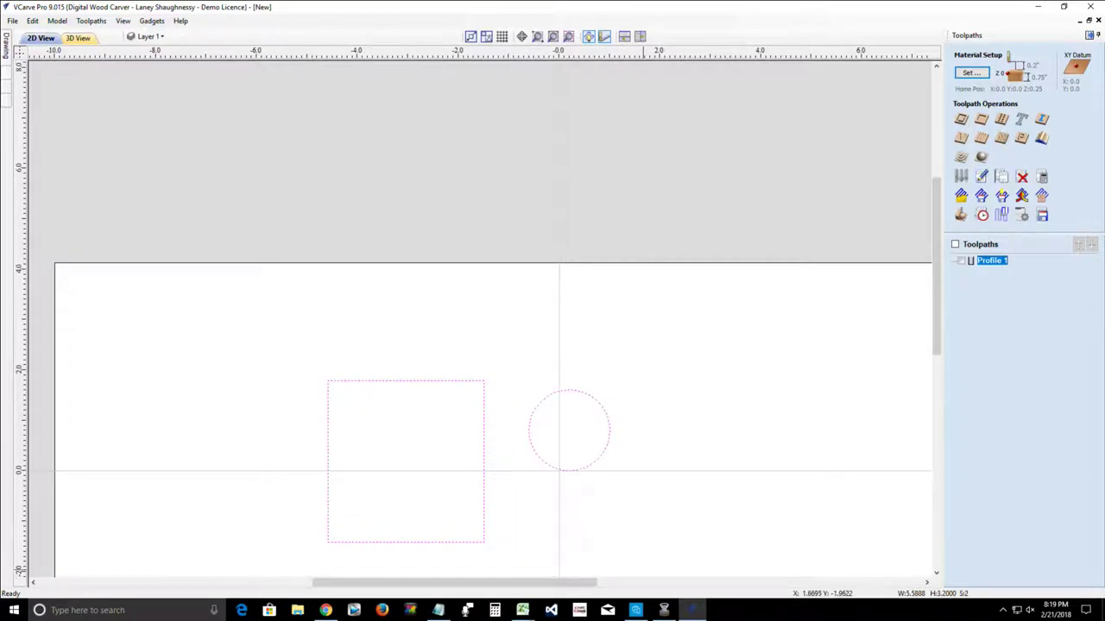
key(Delete)
scroll(402, 219, down, 3)
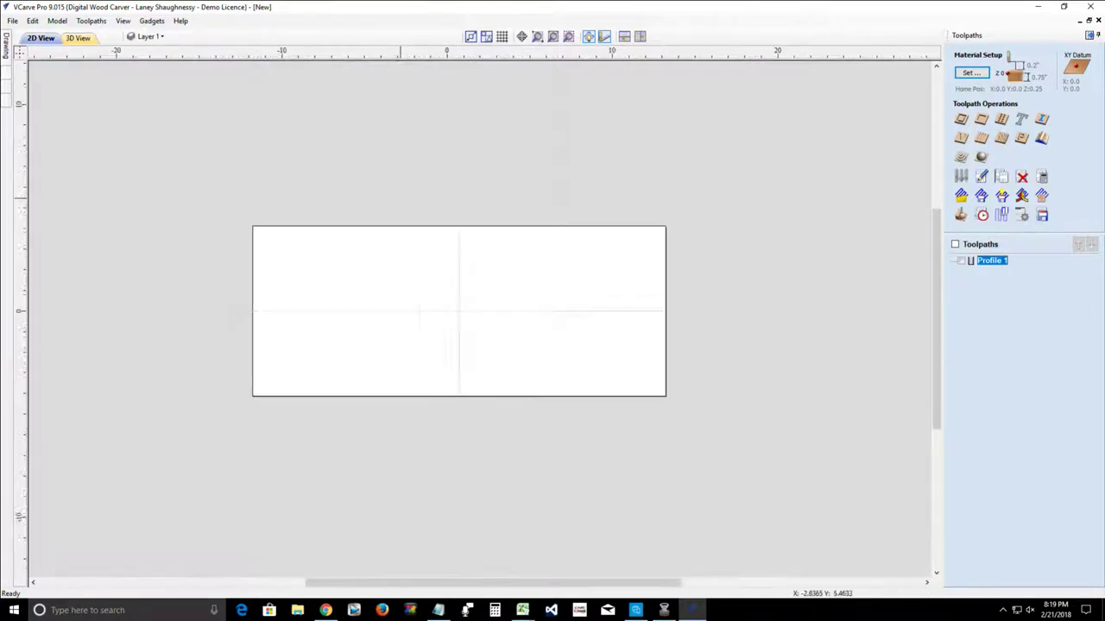
scroll(423, 302, up, 1)
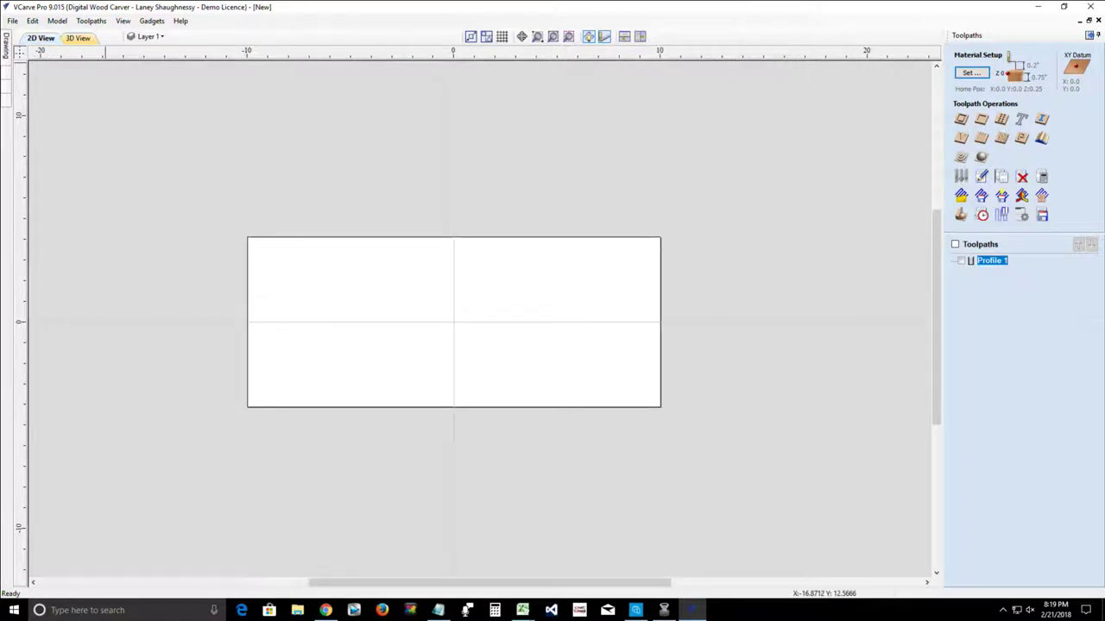
Step: Look at the drawing and 3D modeling tools and the 3D file import dialog without importing a file
mouse_move(6, 47)
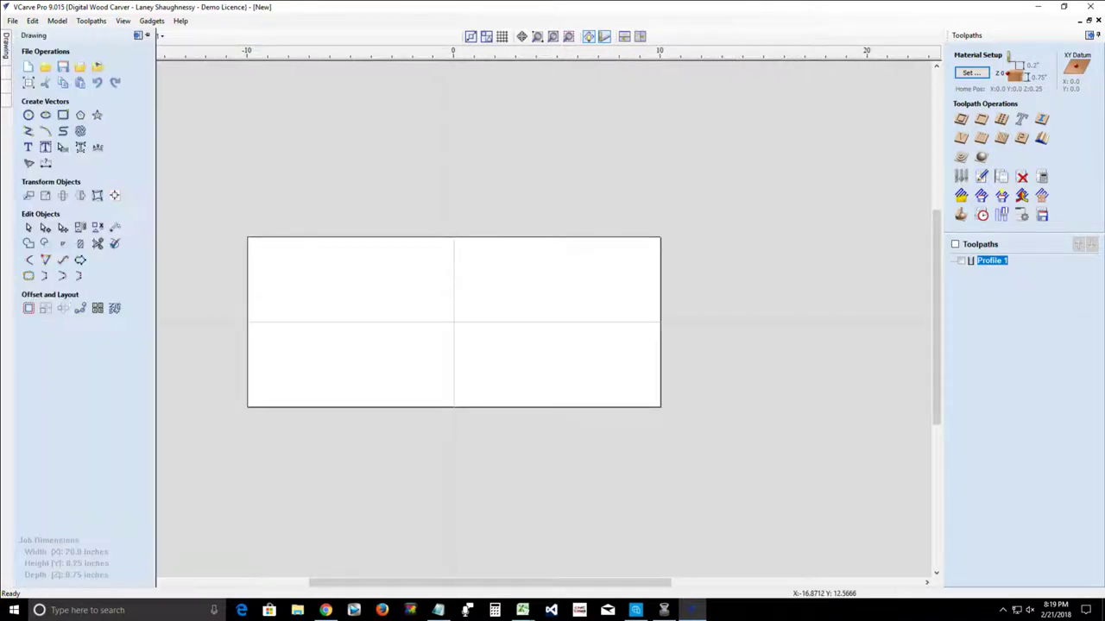
click(6, 73)
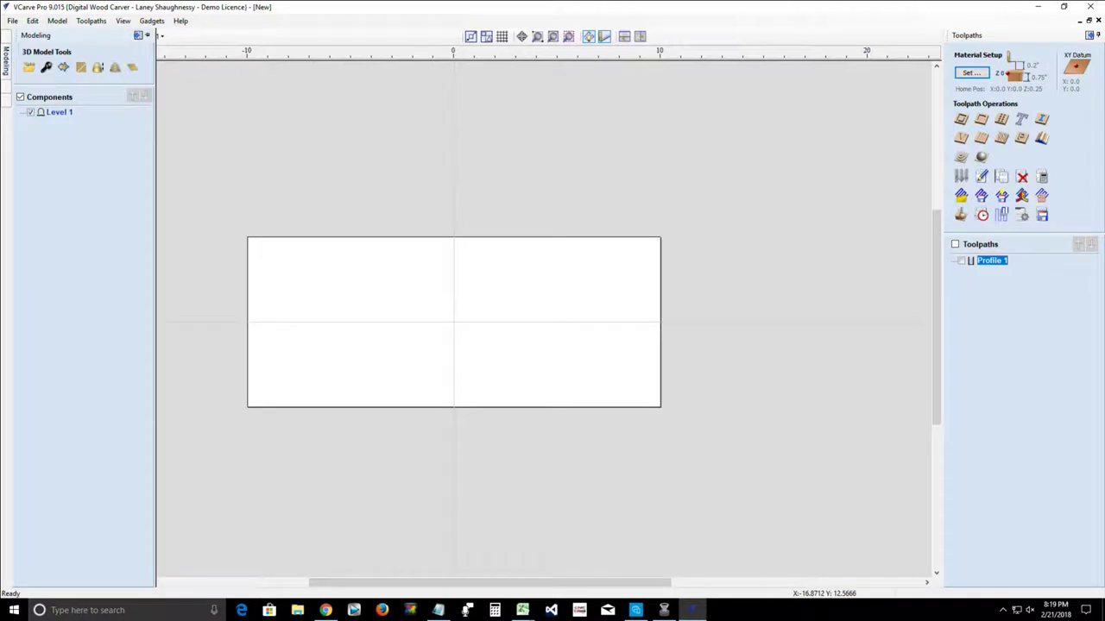
click(29, 67)
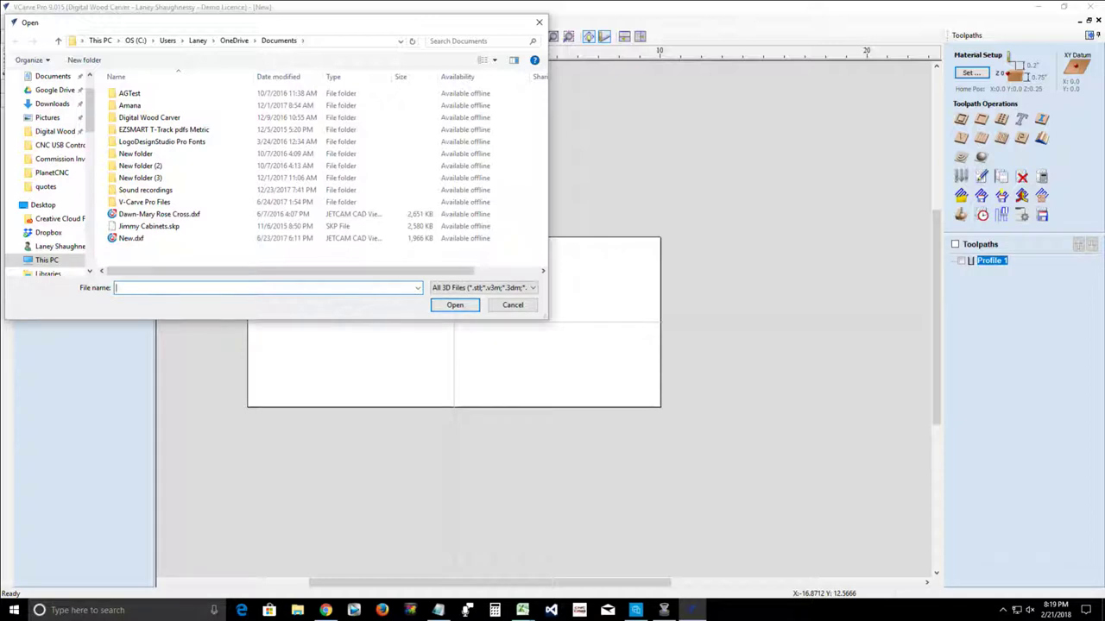
click(512, 304)
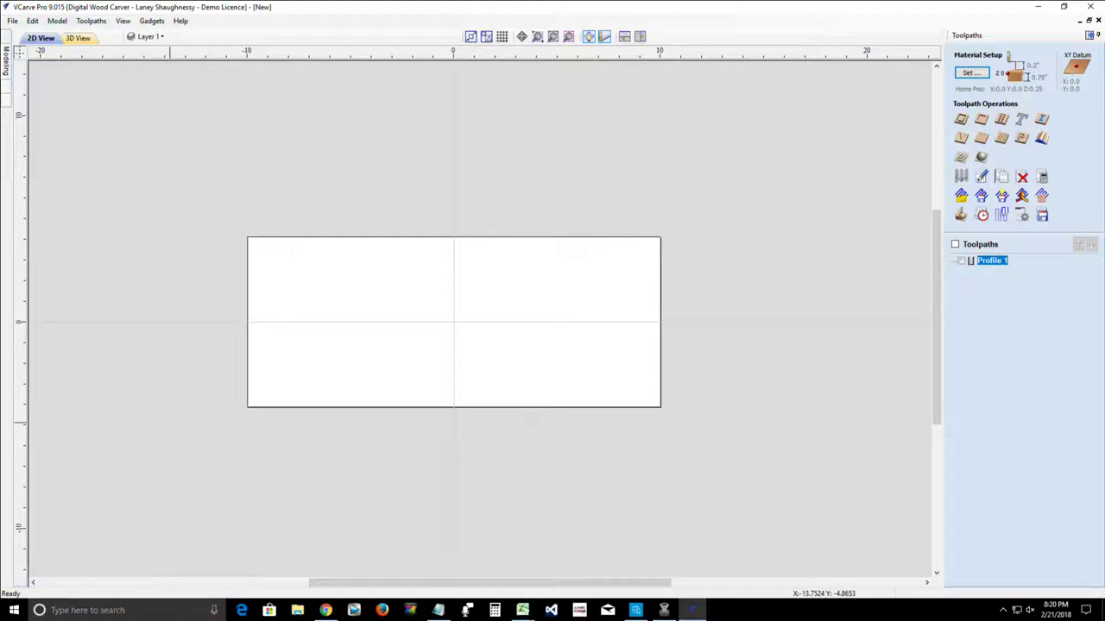
Step: Place the raised Cantering horse model from the Animals clipart folder near the centre of the job
mouse_move(6, 86)
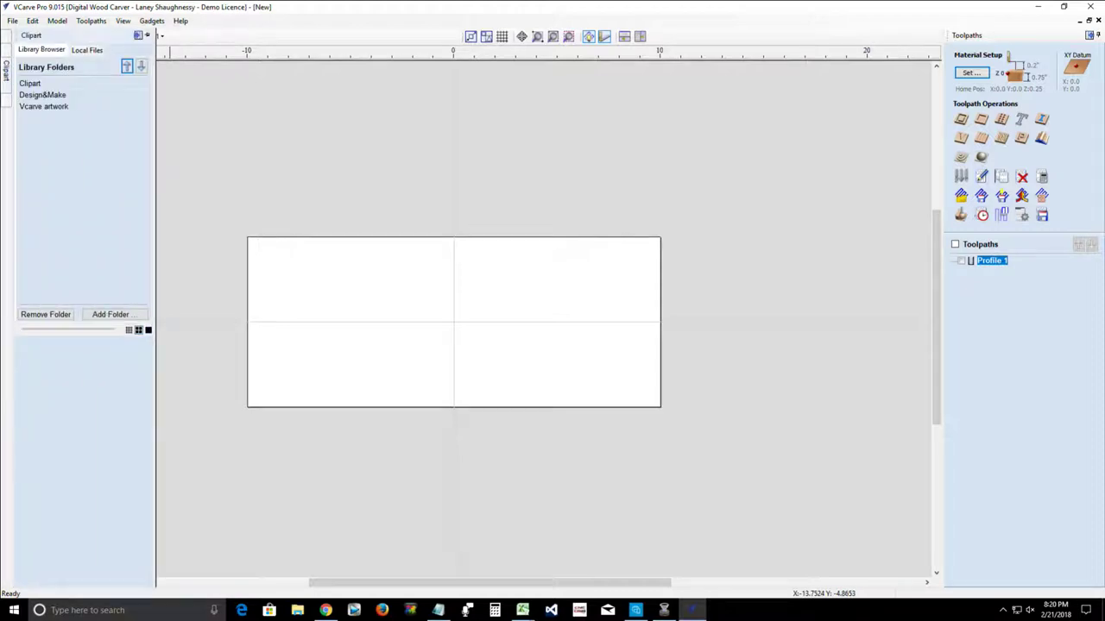
click(29, 83)
click(39, 95)
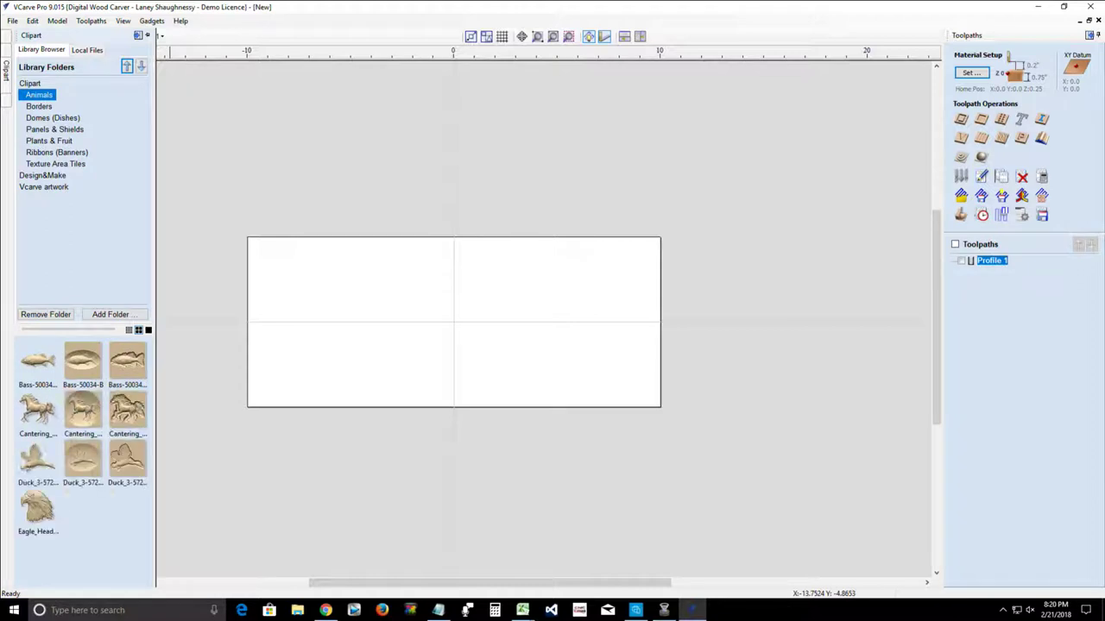
drag(36, 406, 454, 325)
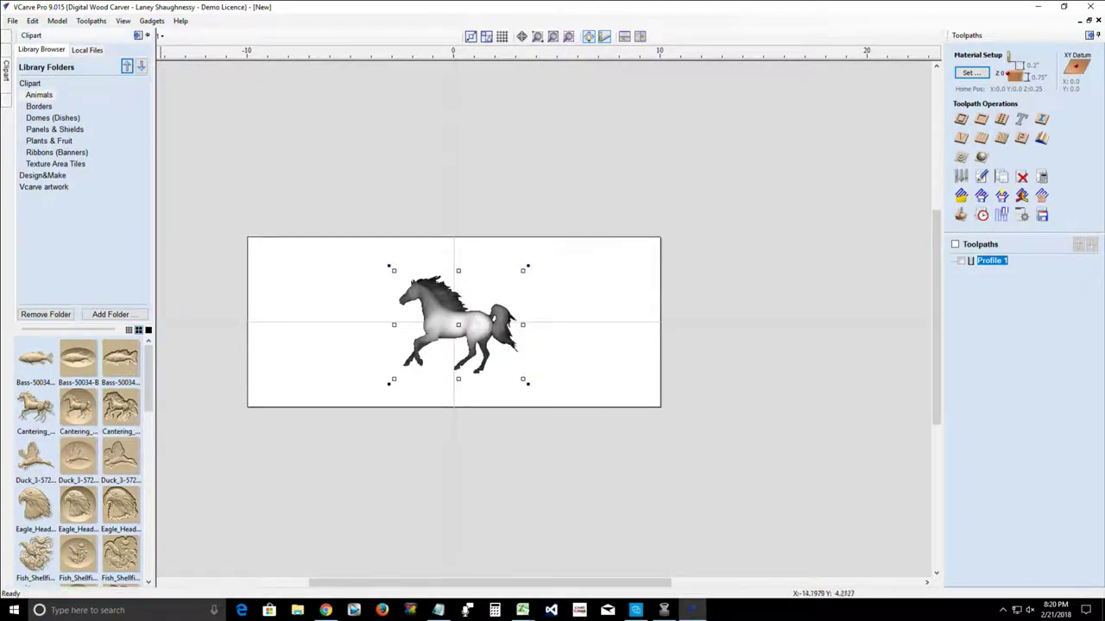
scroll(304, 276, up, 4)
scroll(611, 405, down, 3)
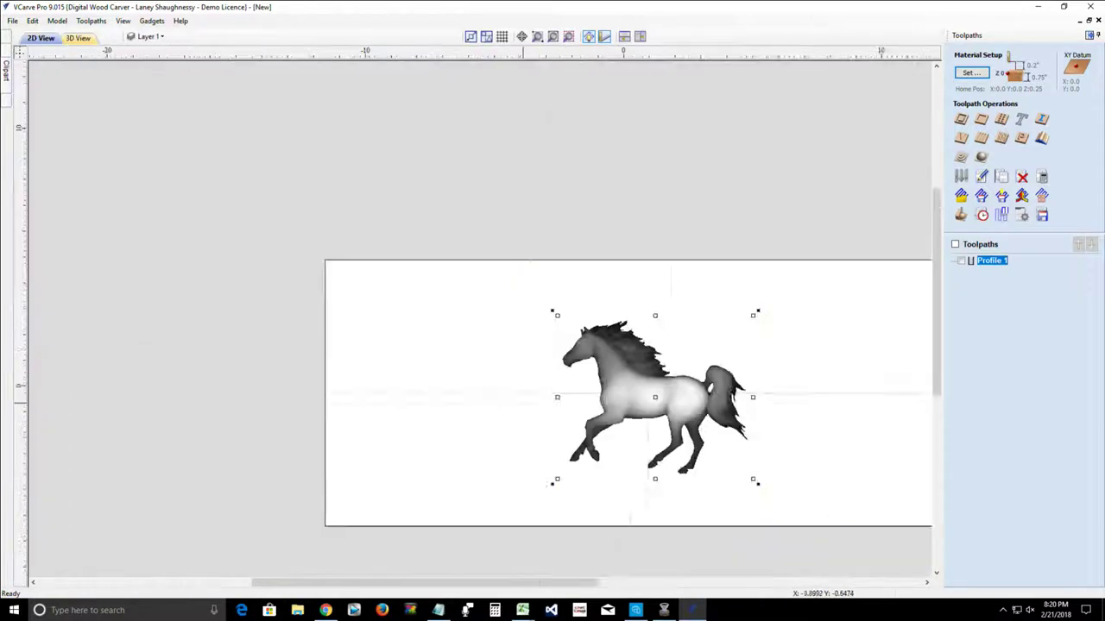
scroll(531, 407, down, 3)
scroll(569, 335, up, 6)
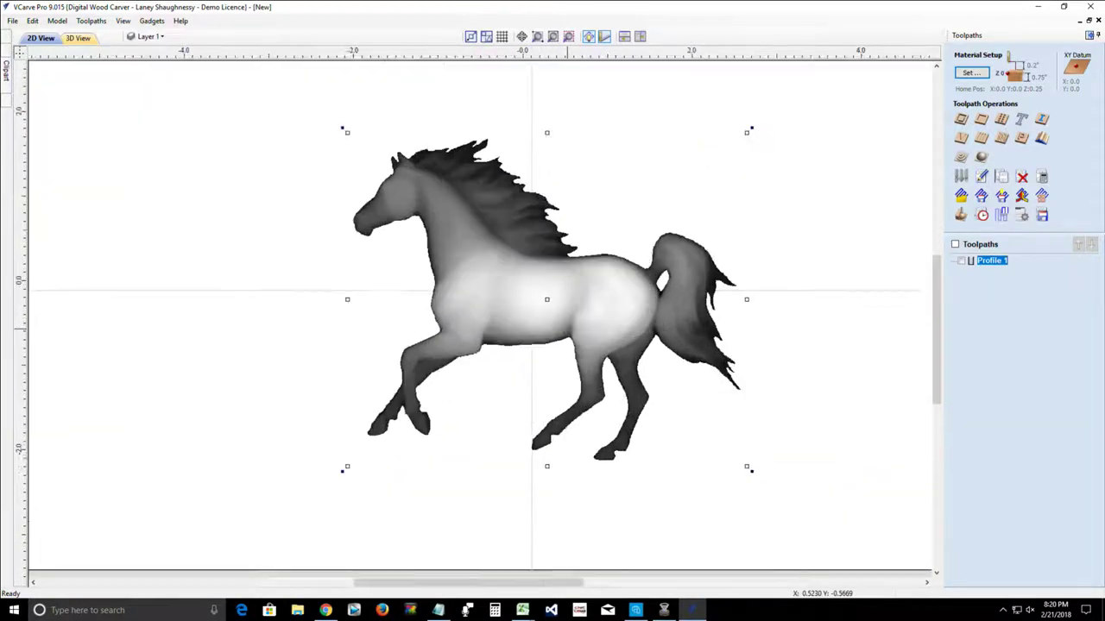
scroll(562, 321, up, 2)
scroll(562, 321, down, 3)
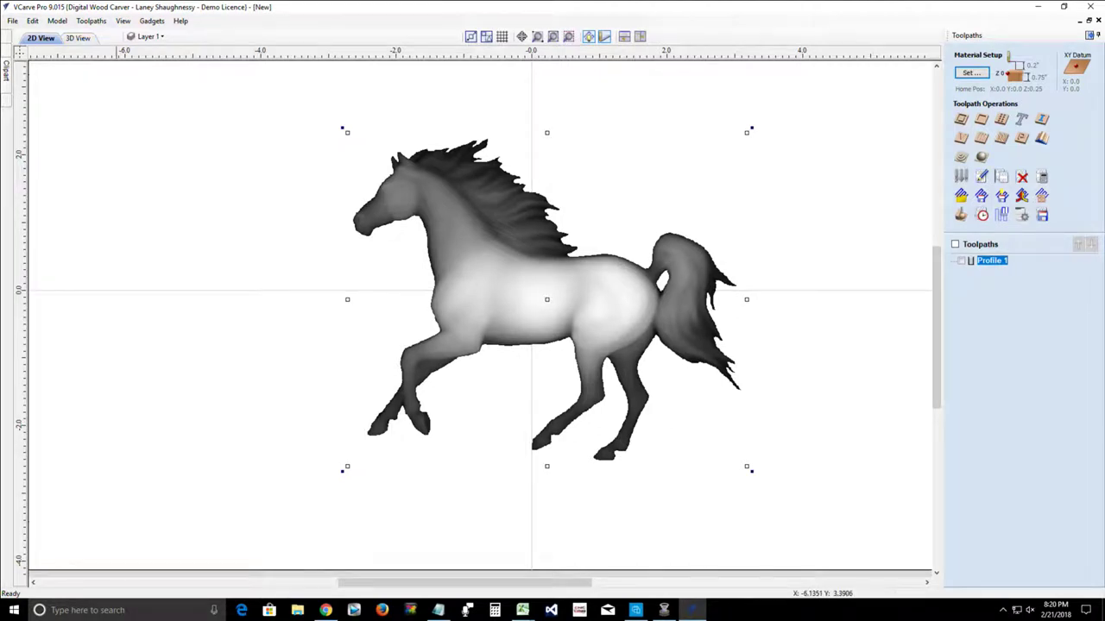
Step: Check the horse in 3D, arrange the 2D and 3D views side by side and move the horse to the board's upper-right area
click(77, 38)
drag(454, 415, 457, 371)
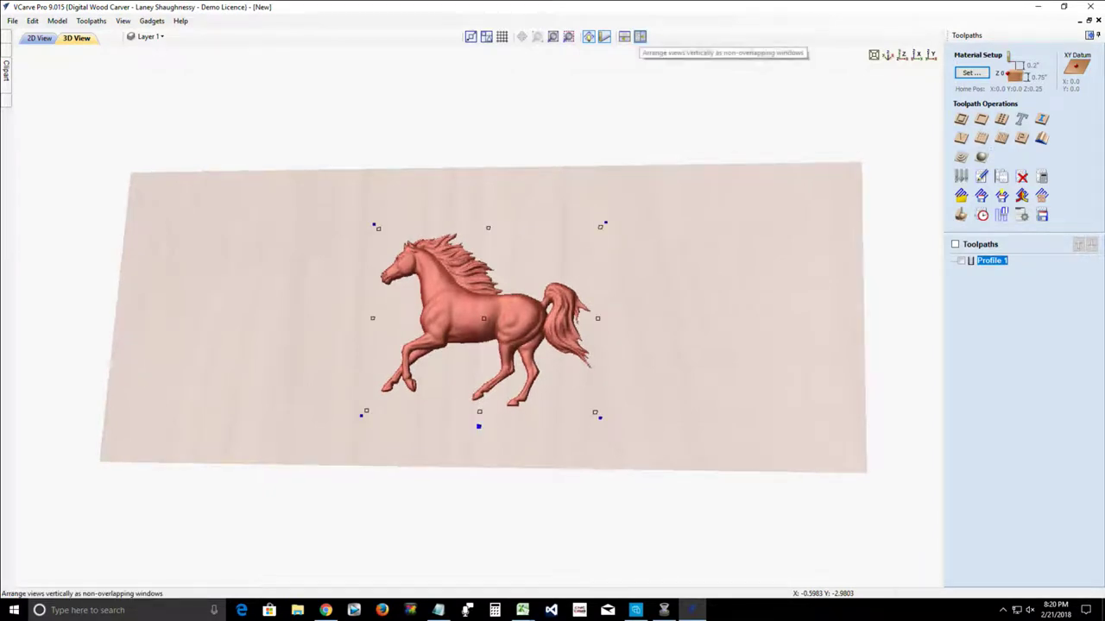
click(639, 36)
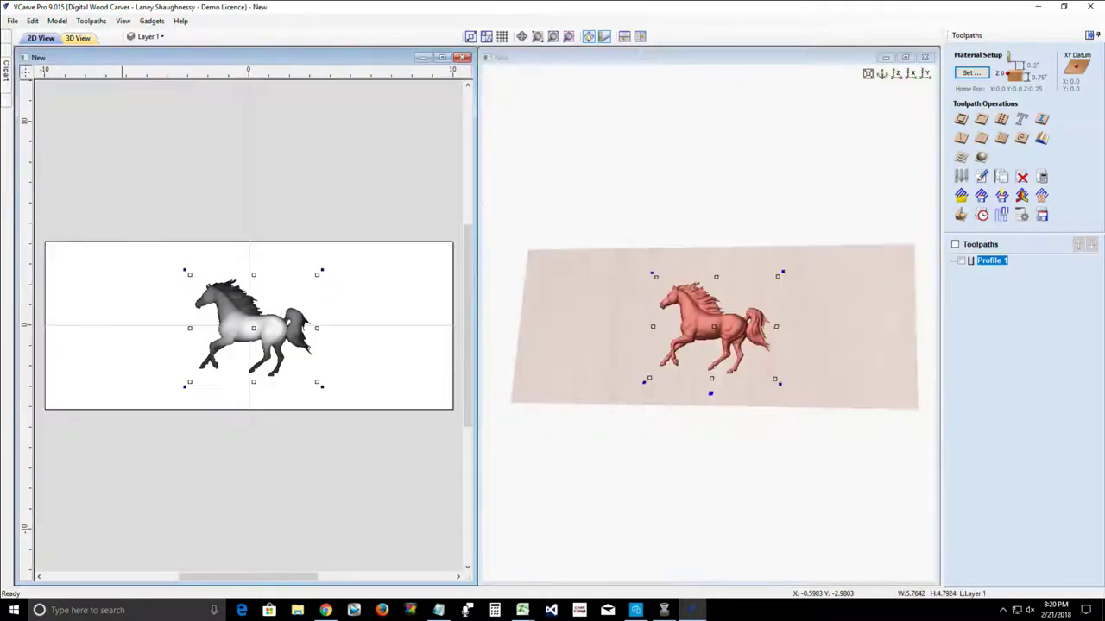
drag(259, 344, 347, 311)
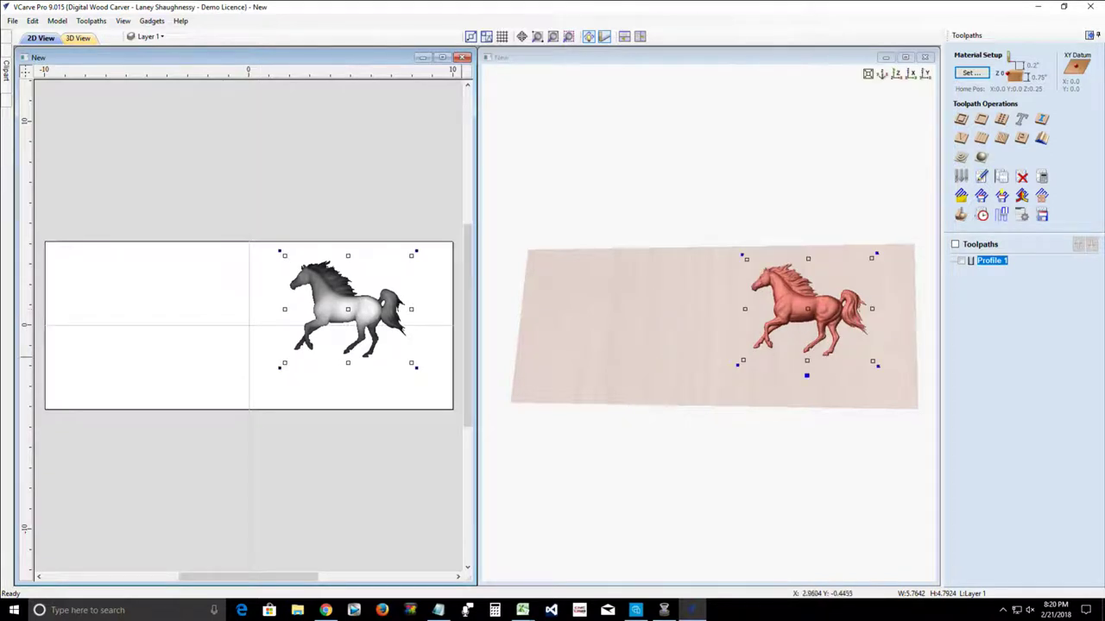
Step: Move the horse to the board's left half, enlarge it to about 6.58 by 5.47 inches and stack the 2D view above the 3D view
ctrl+drag(348, 309, 163, 318)
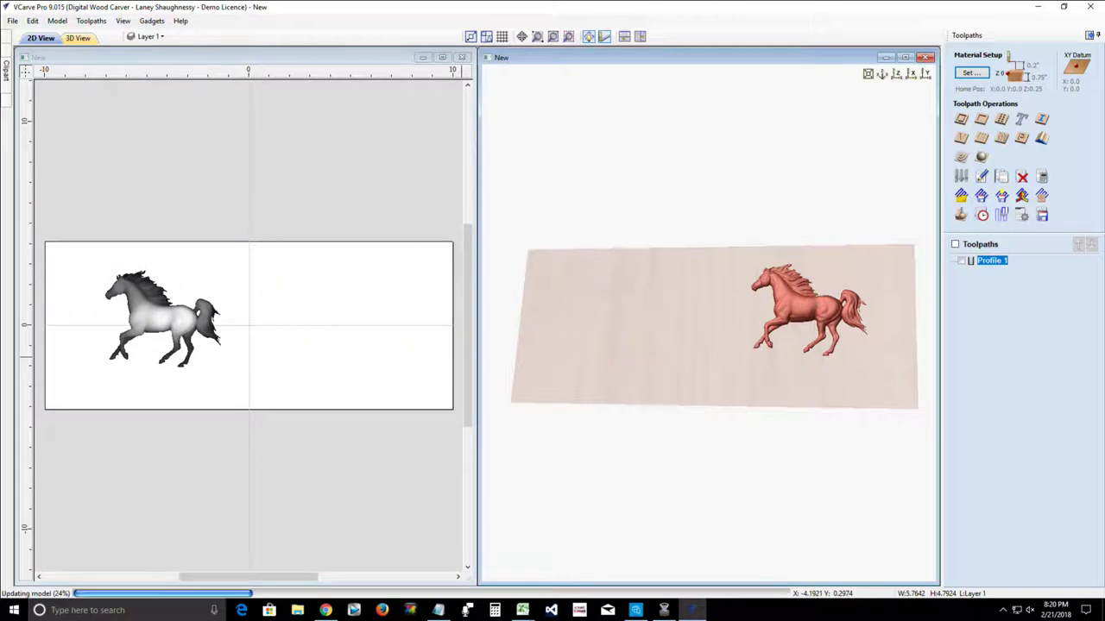
drag(163, 319, 189, 331)
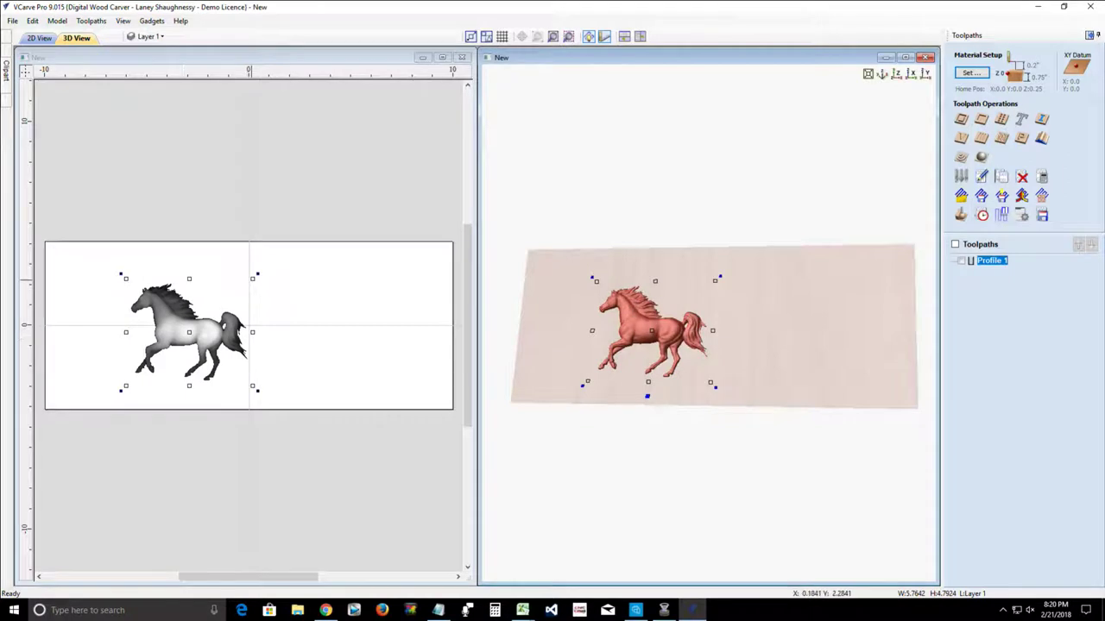
drag(252, 278, 286, 270)
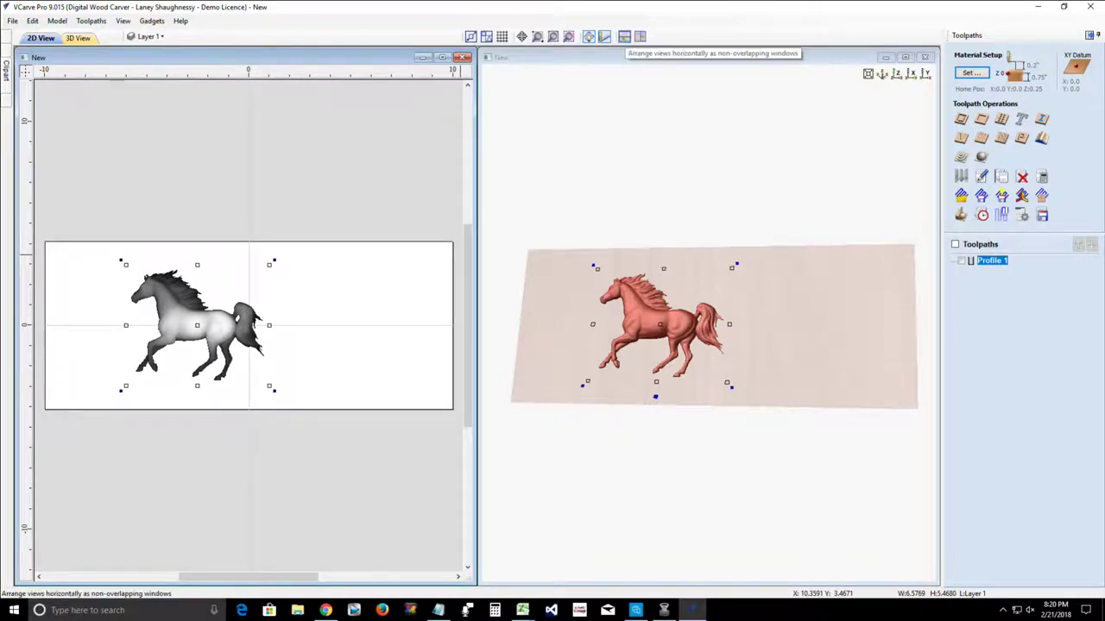
click(624, 37)
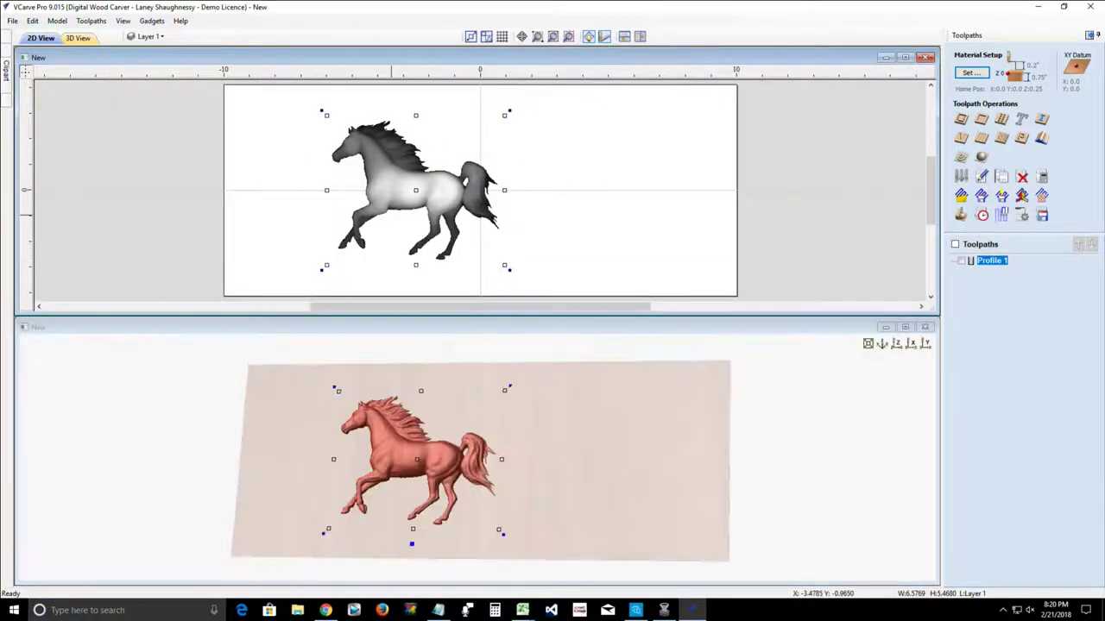
mouse_move(406, 190)
mouse_down()
mouse_move(547, 190)
mouse_move(504, 168)
mouse_move(296, 179)
mouse_move(403, 190)
mouse_up()
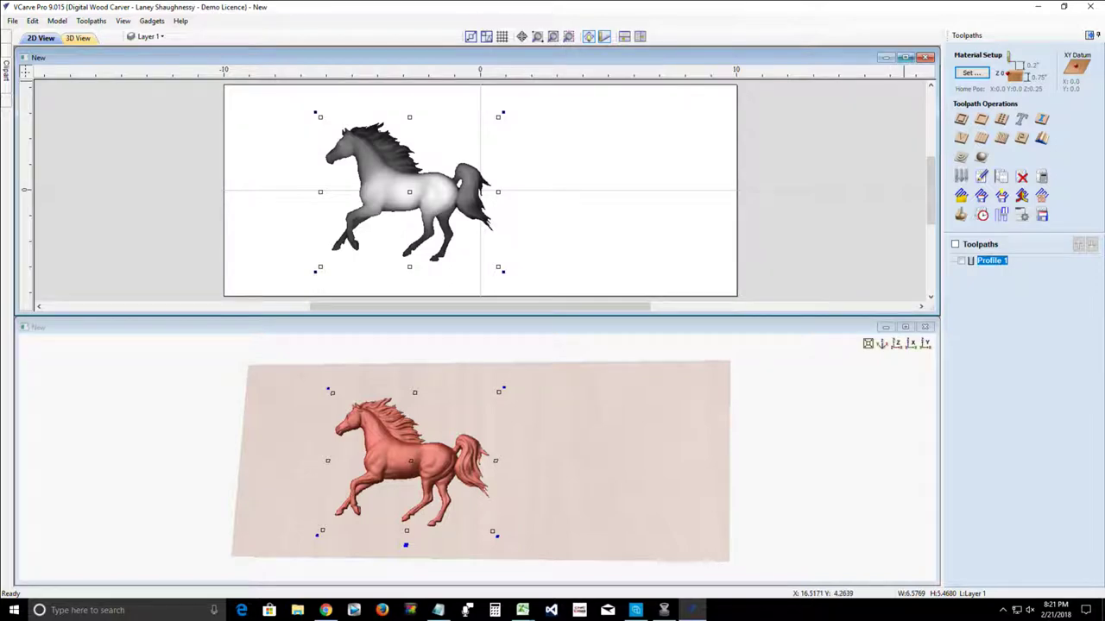
Step: Maximize the 2D view, fit it to the job limits and move the horse to the middle of the board's right half
click(904, 57)
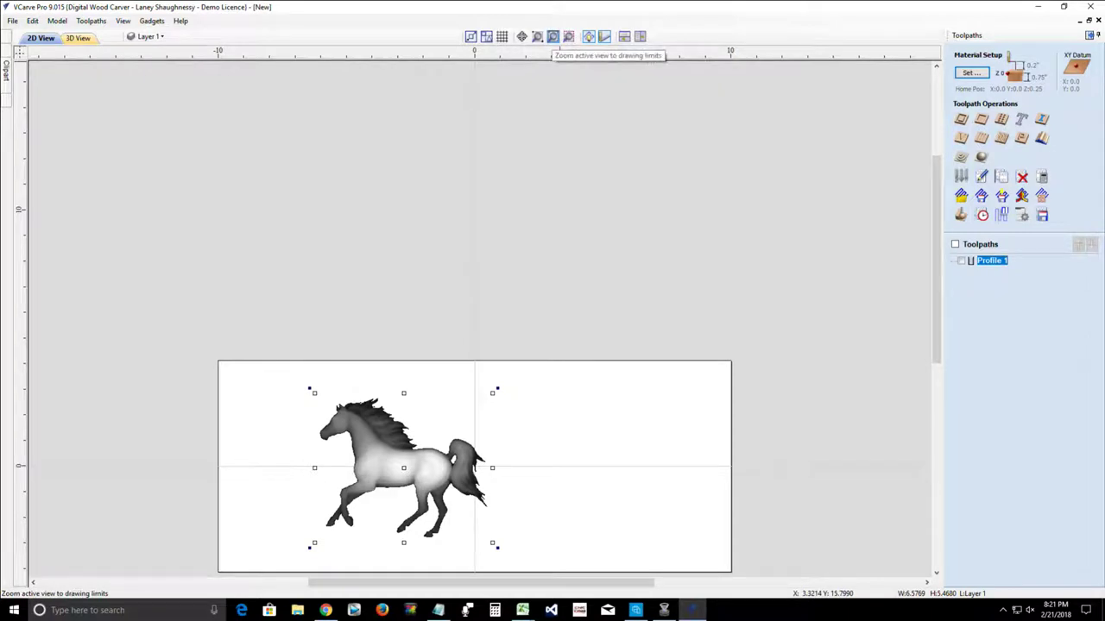
click(553, 36)
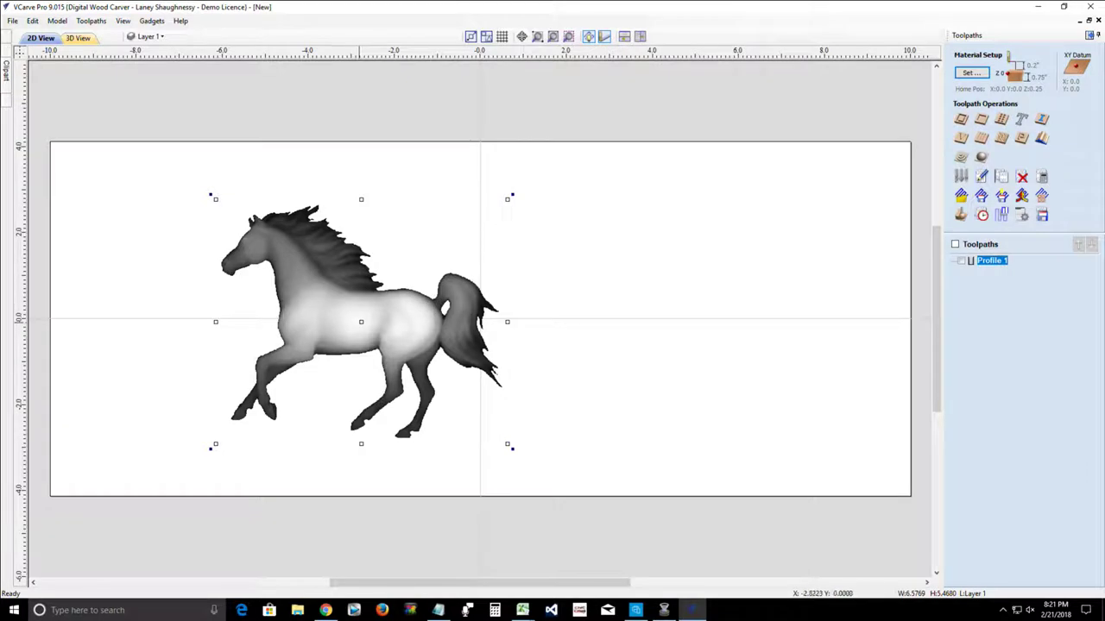
ctrl+drag(359, 321, 666, 320)
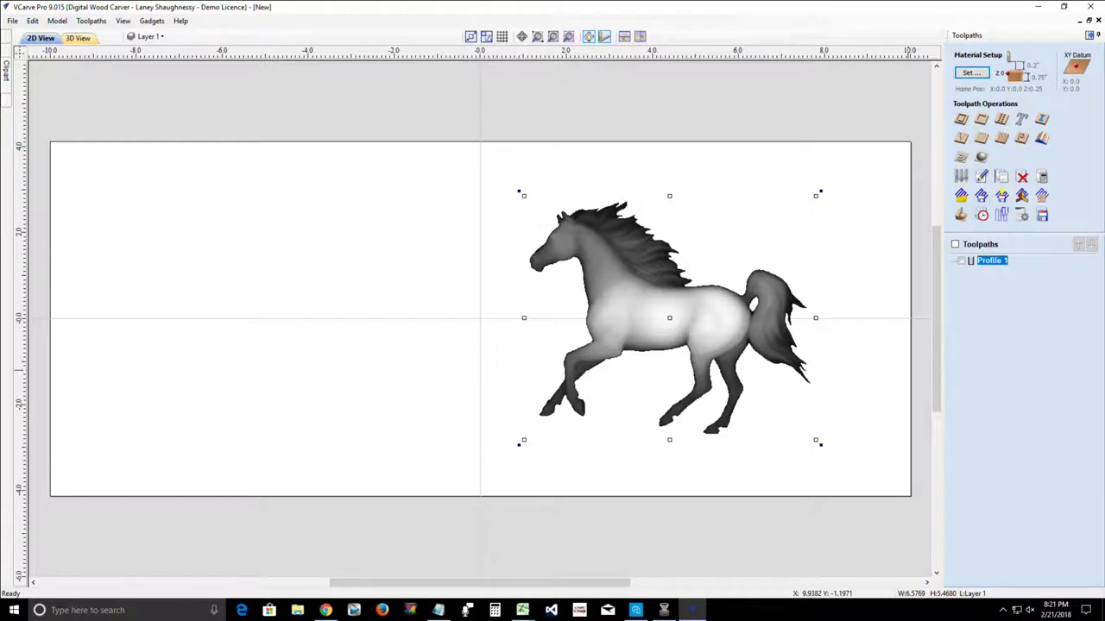
Step: Check the toolpath saving options and open the post-processor file DWC_GCode_inch.pp from the application data folder's PostP subfolder
click(1042, 214)
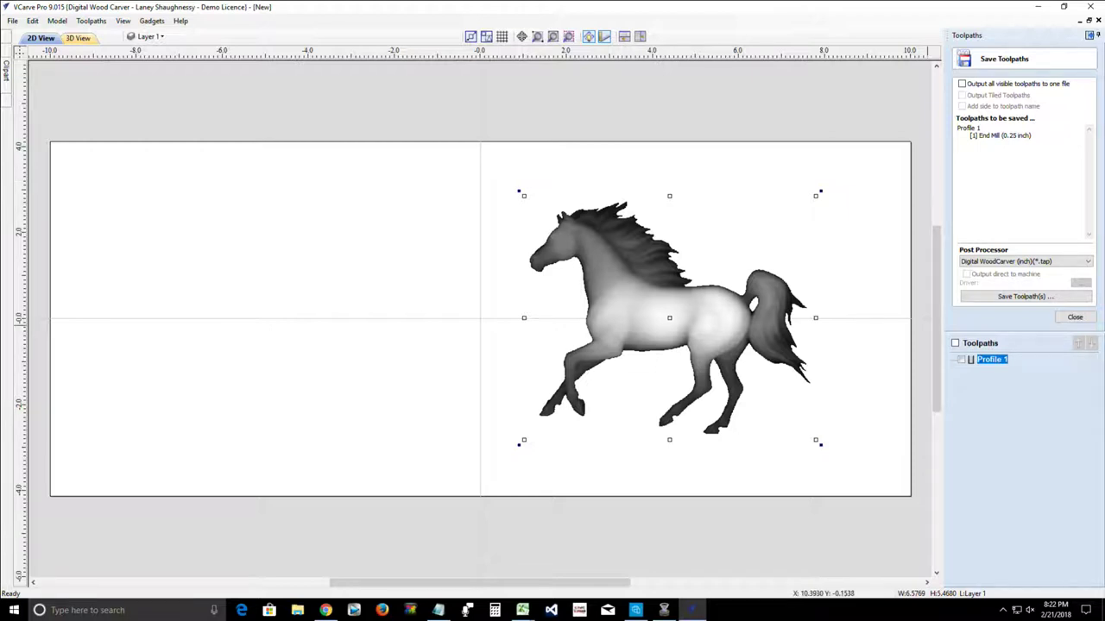
click(1089, 36)
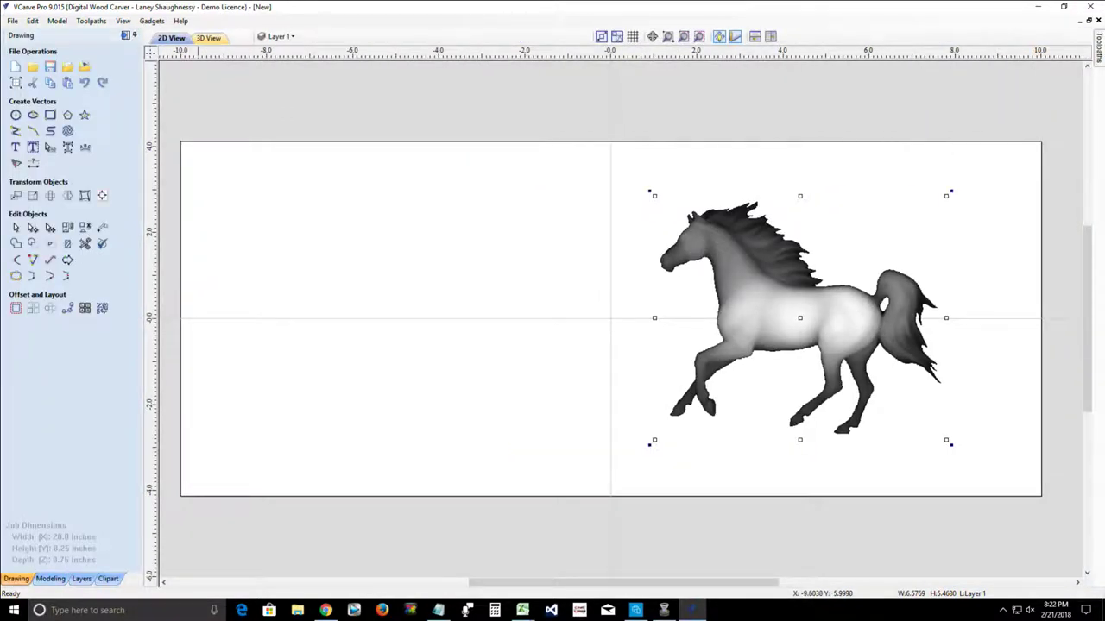
click(13, 20)
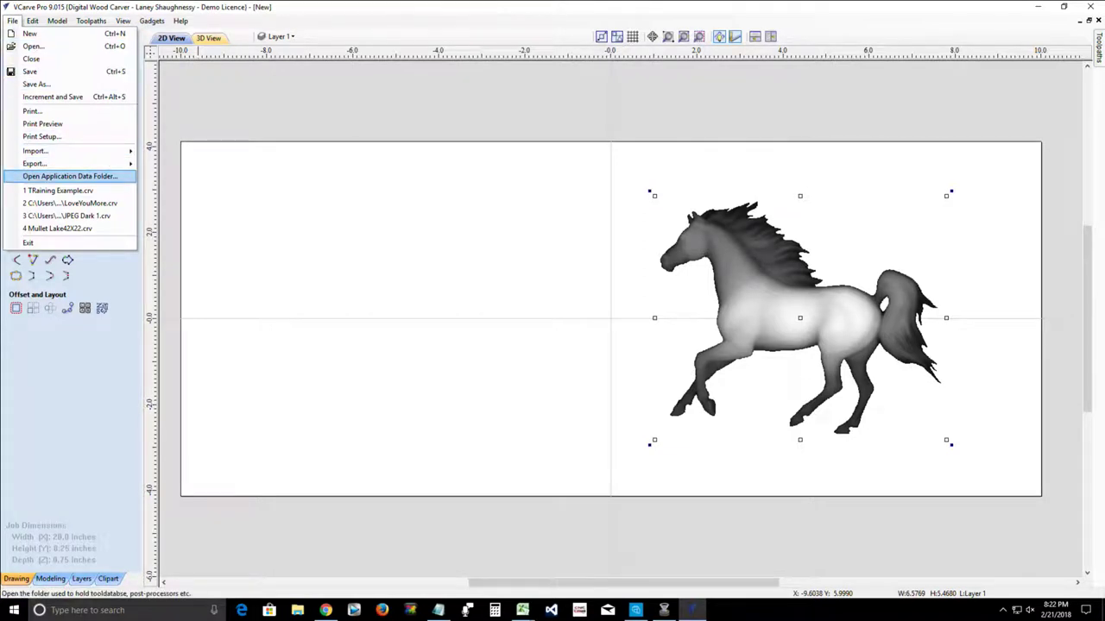
click(70, 176)
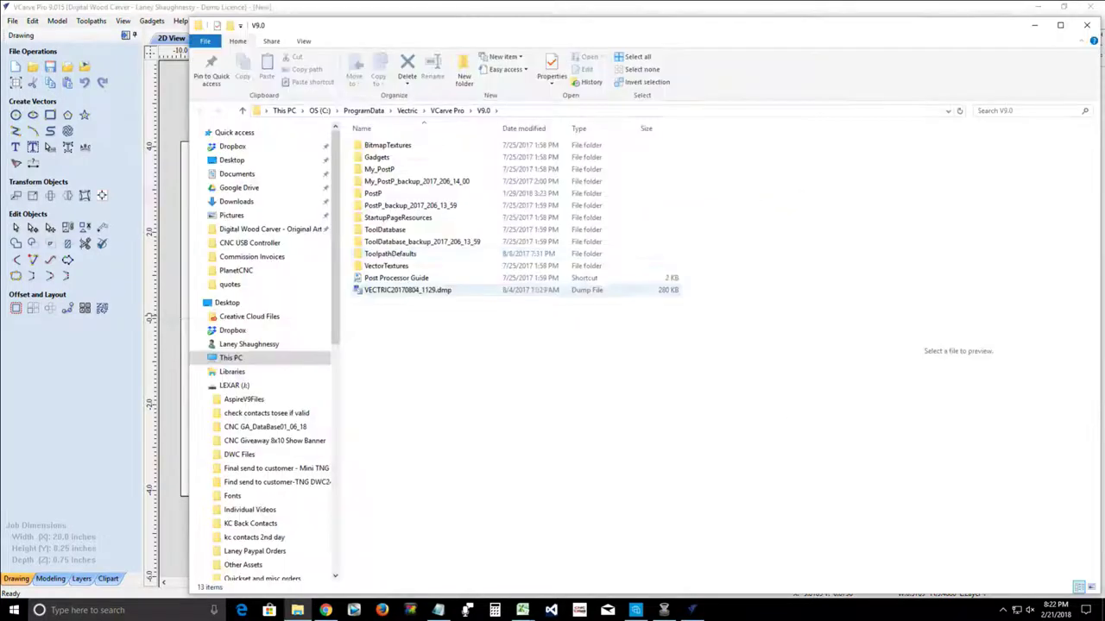
double_click(372, 193)
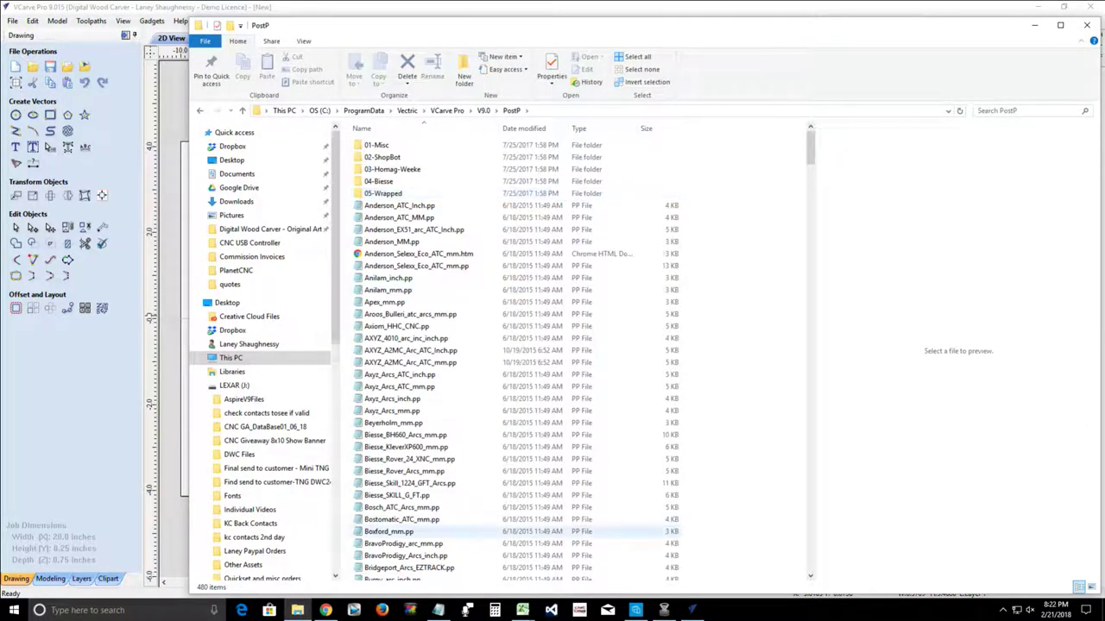
scroll(401, 528, down, 10)
scroll(401, 529, down, 20)
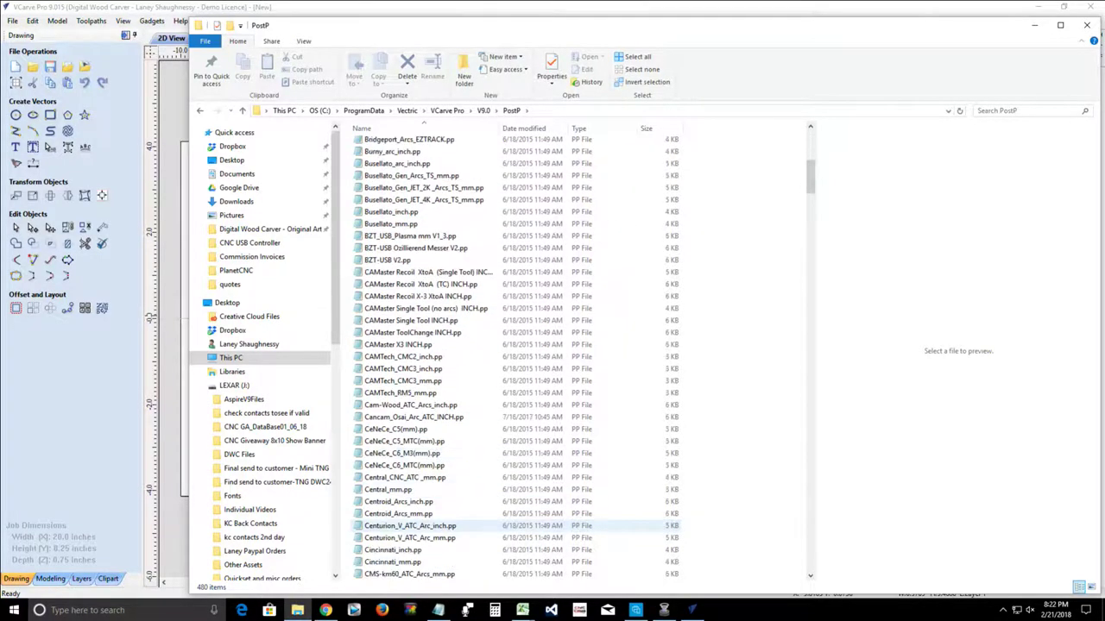
scroll(401, 525, down, 4)
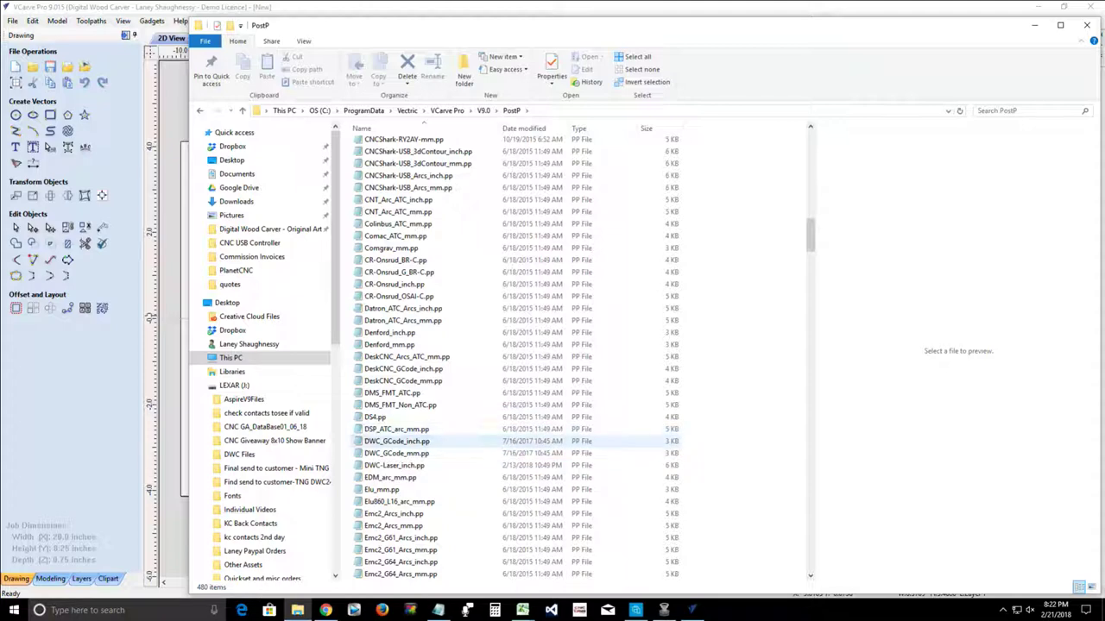
double_click(396, 441)
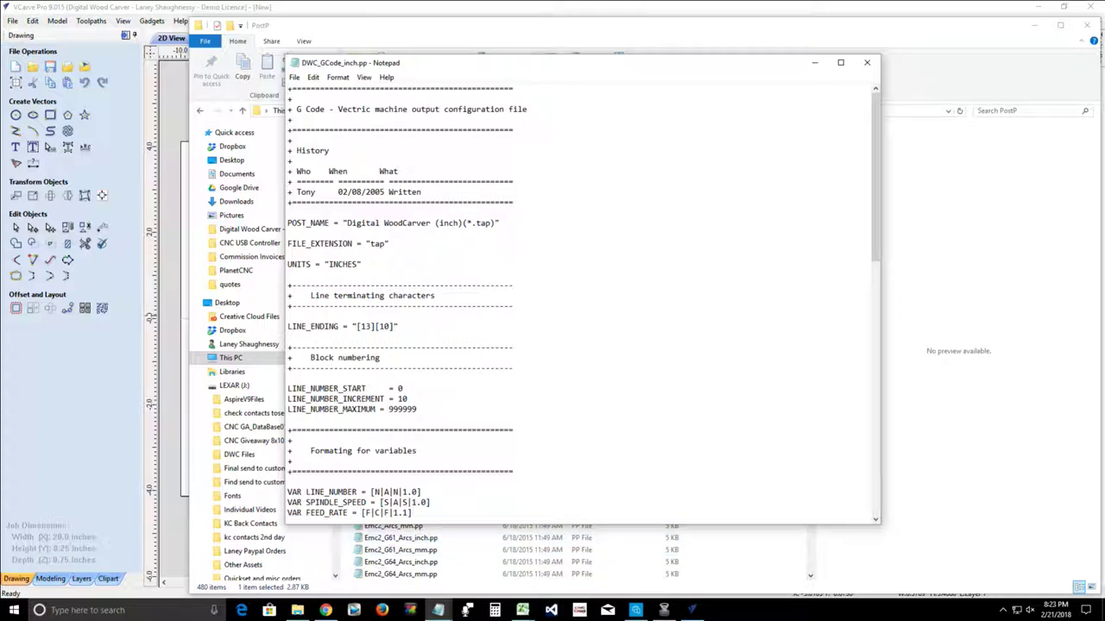
Step: Delete the "T1M6" line from the HEADER block of the post-processor file
scroll(582, 302, down, 13)
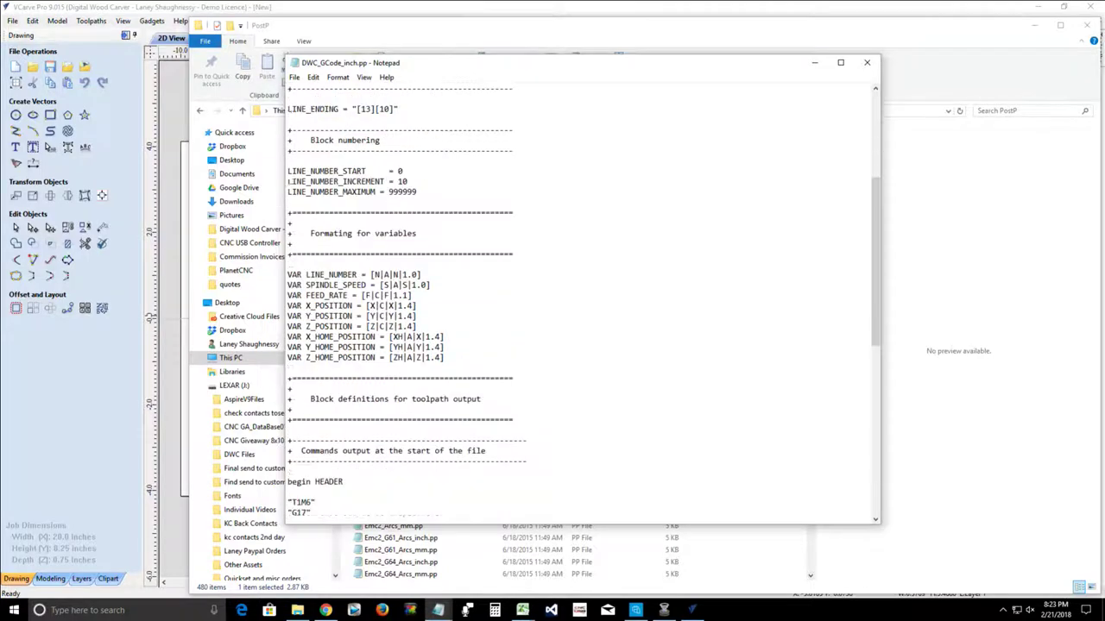
scroll(582, 302, down, 8)
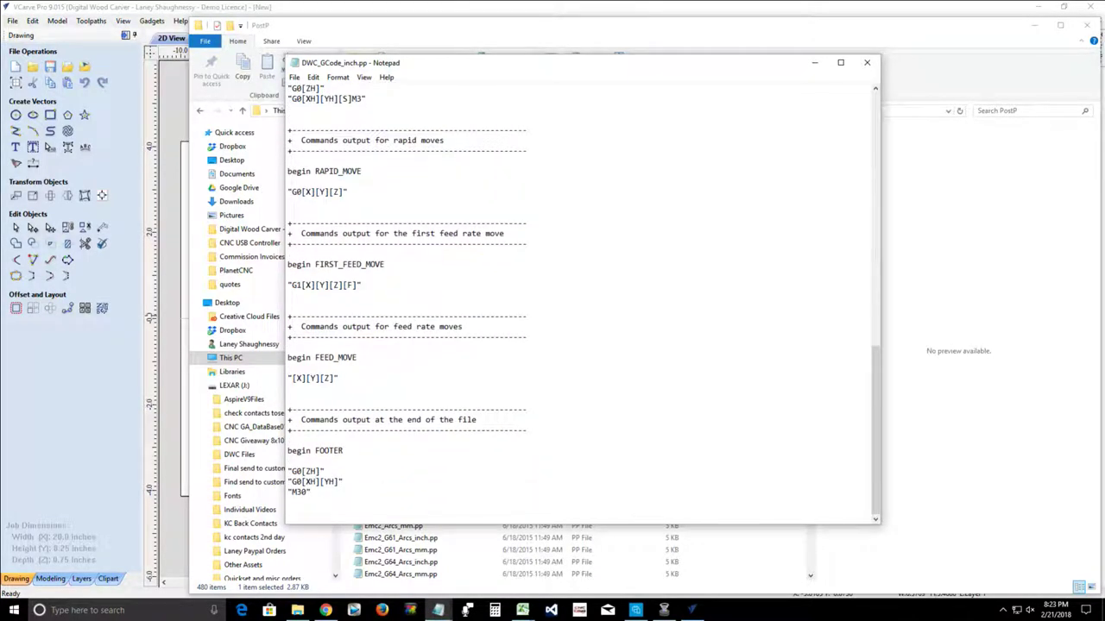
scroll(582, 302, up, 5)
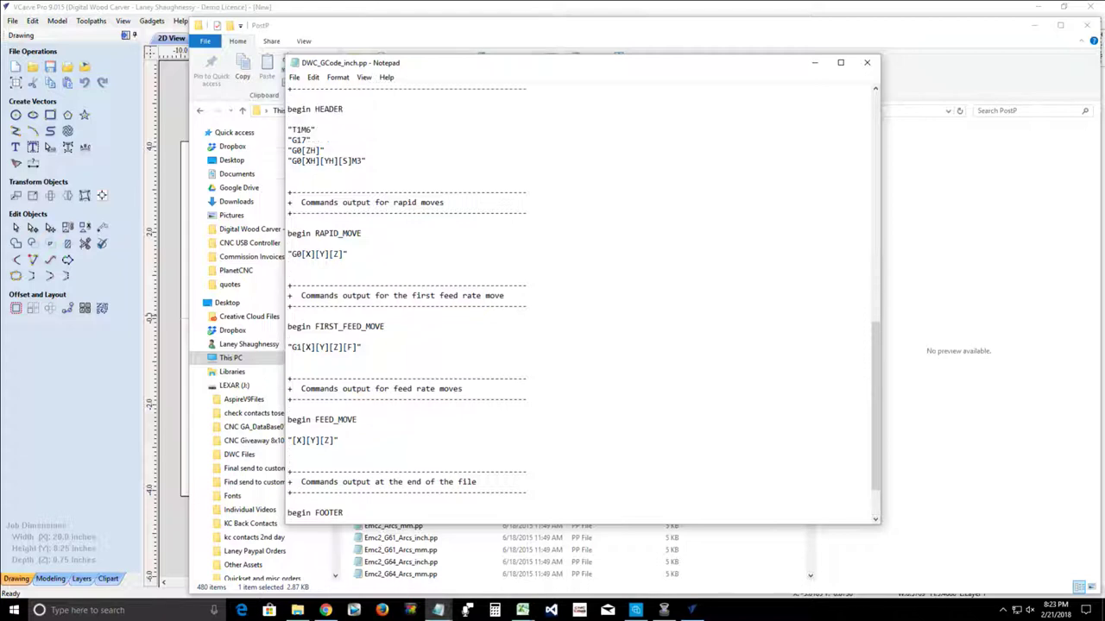
scroll(583, 302, up, 3)
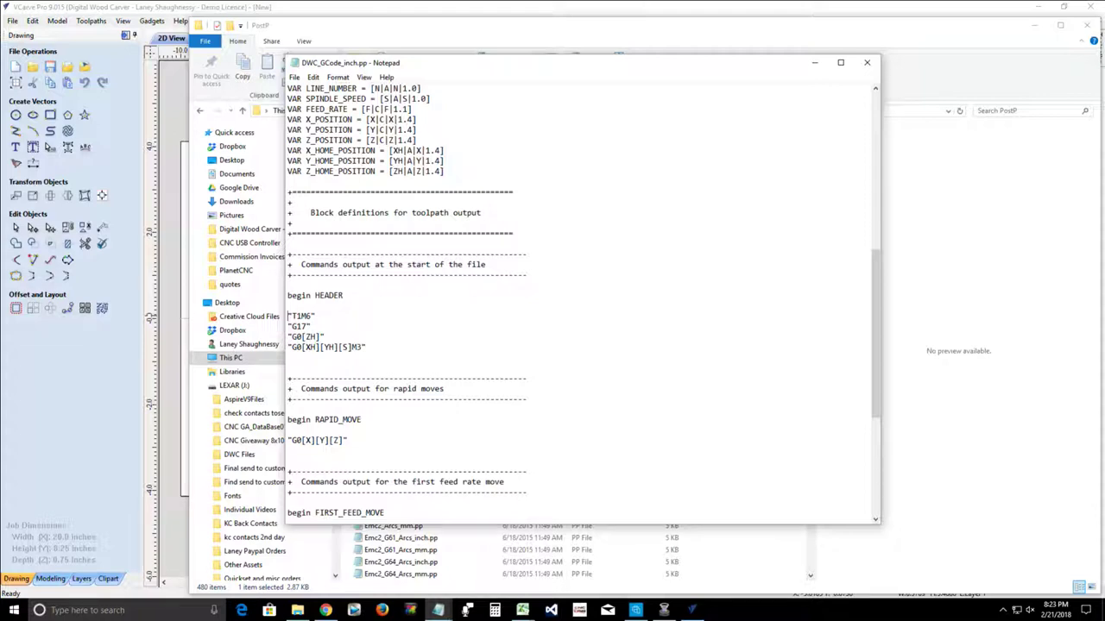
key(shift+Right)
key(shift+Right)
key(shift+Right)
key(shift+Right)
key(shift+Right)
key(shift+Right)
key(Delete)
key(Delete)
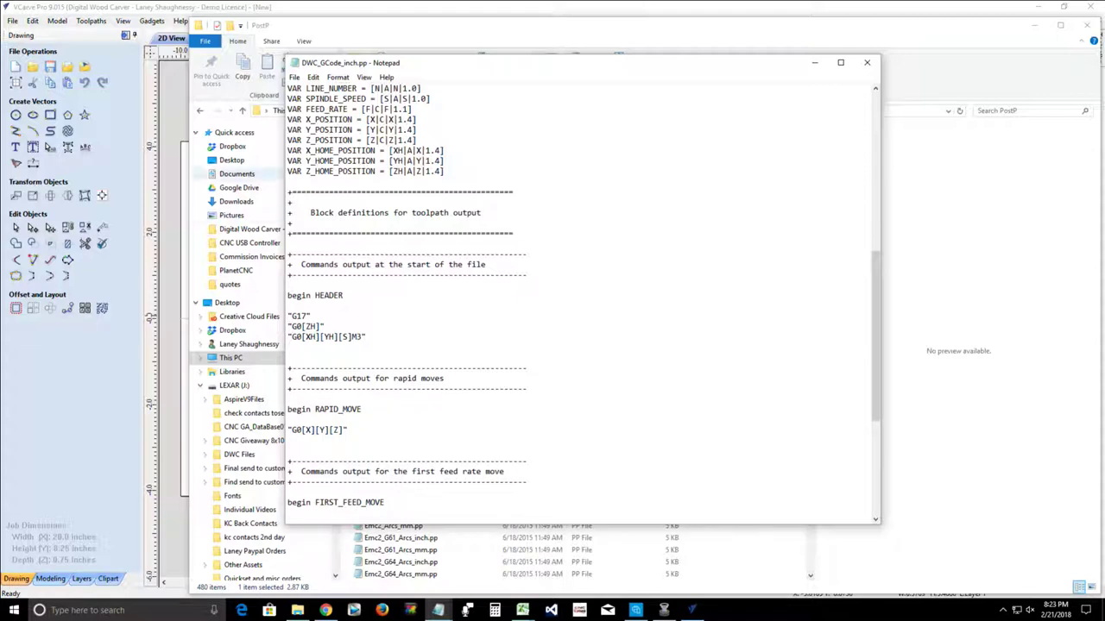
Step: Save the edited DWC_GCode_inch.pp file and close both the text editor and the PostP folder window
click(294, 77)
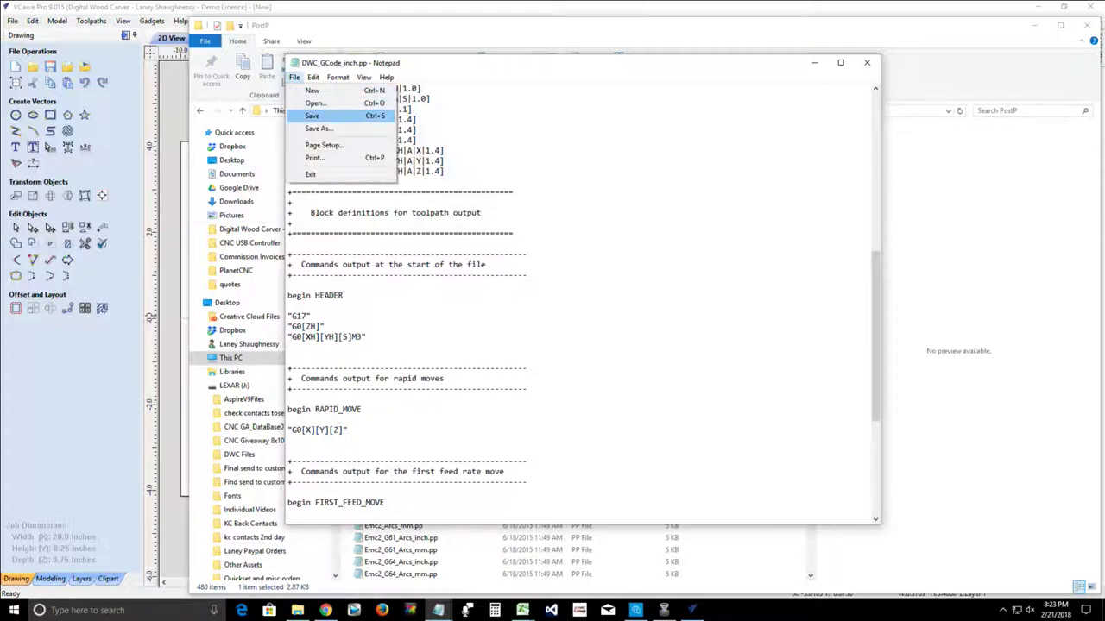
click(312, 115)
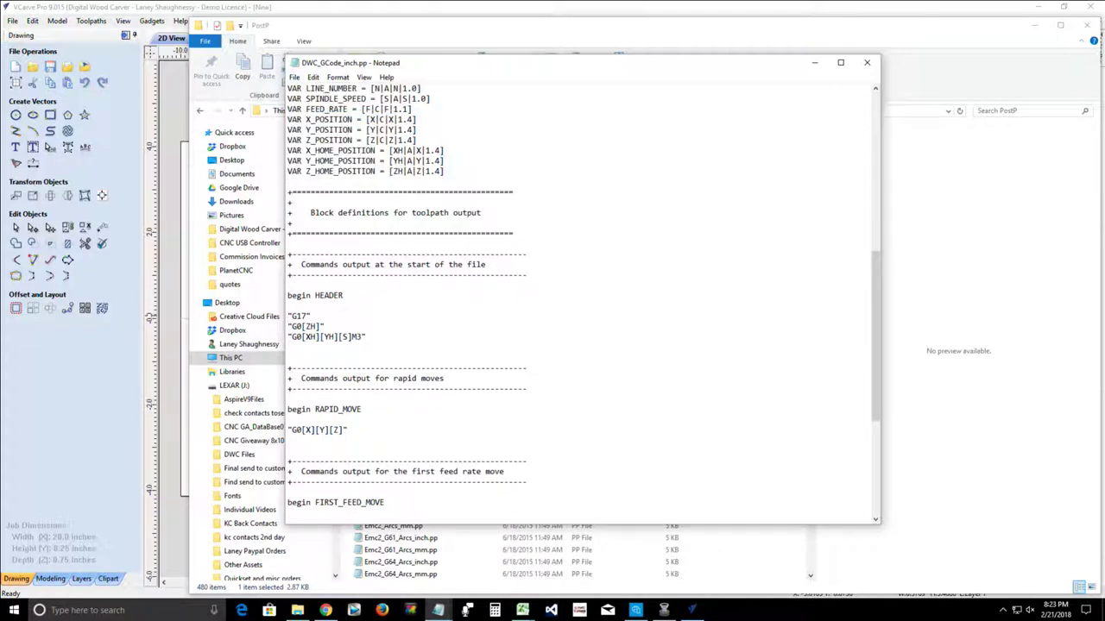
click(866, 62)
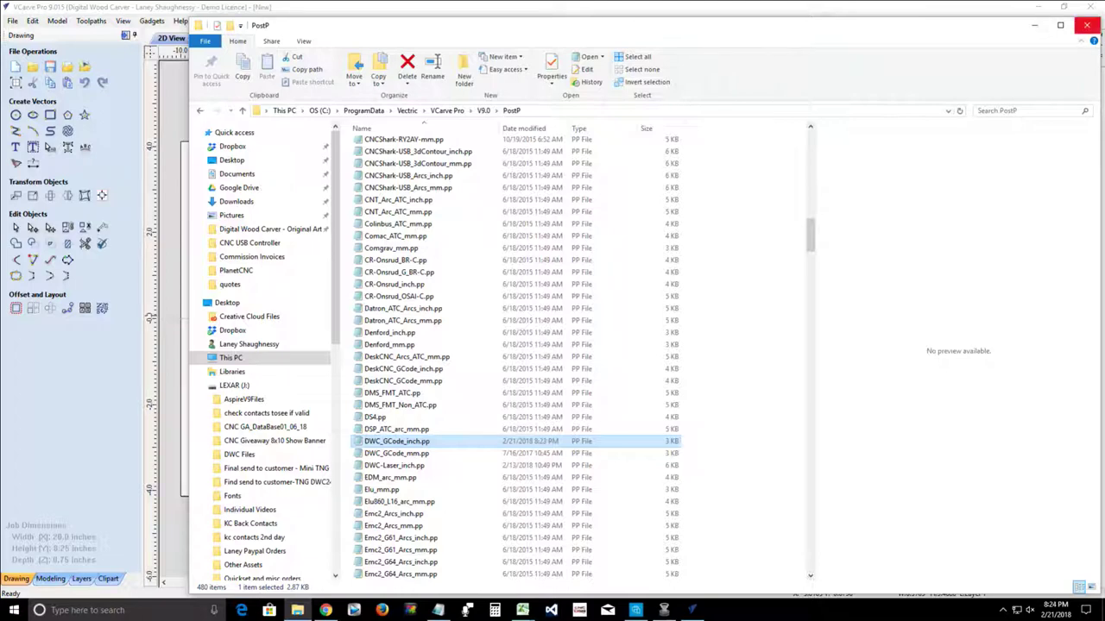
click(1086, 25)
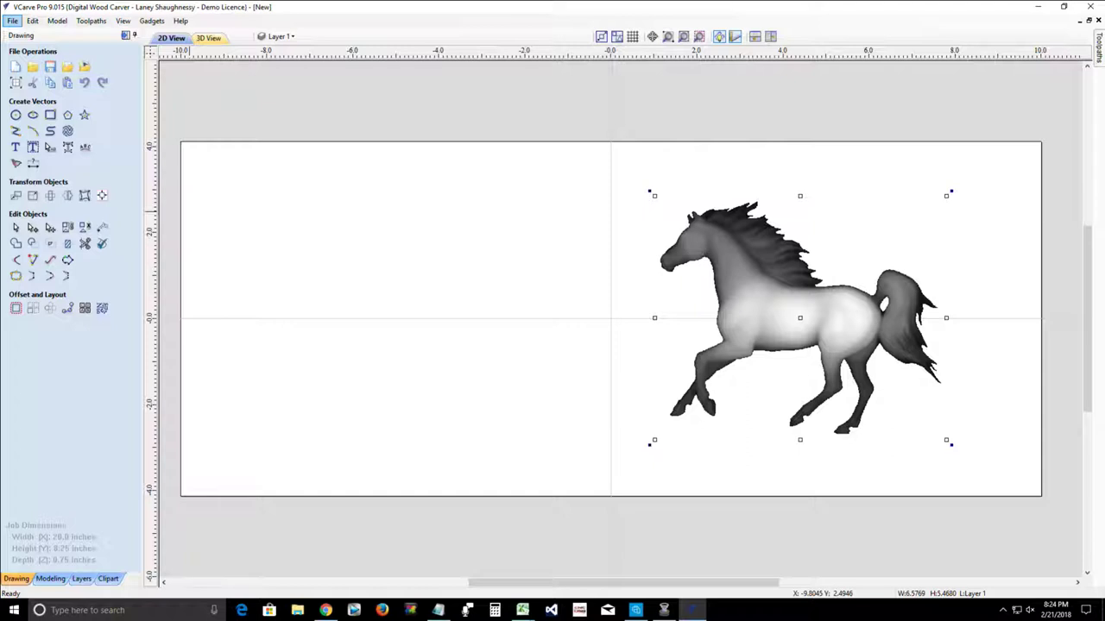
Step: Look at the file commands, the horse in the 3D view and the layer list, and return to the 2D view
click(13, 21)
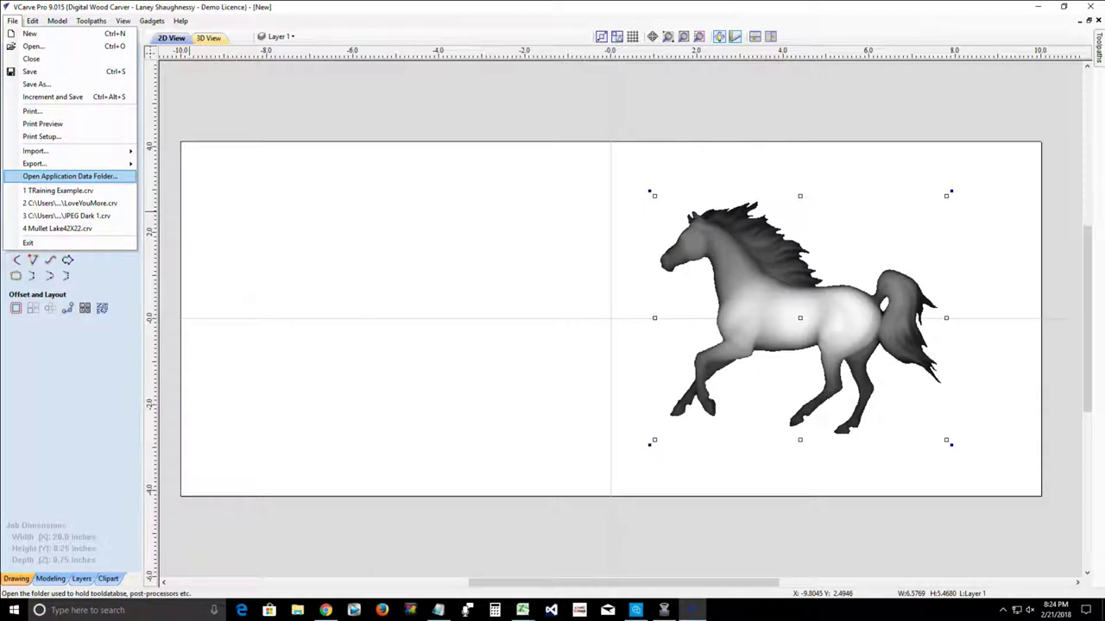
mouse_move(70, 151)
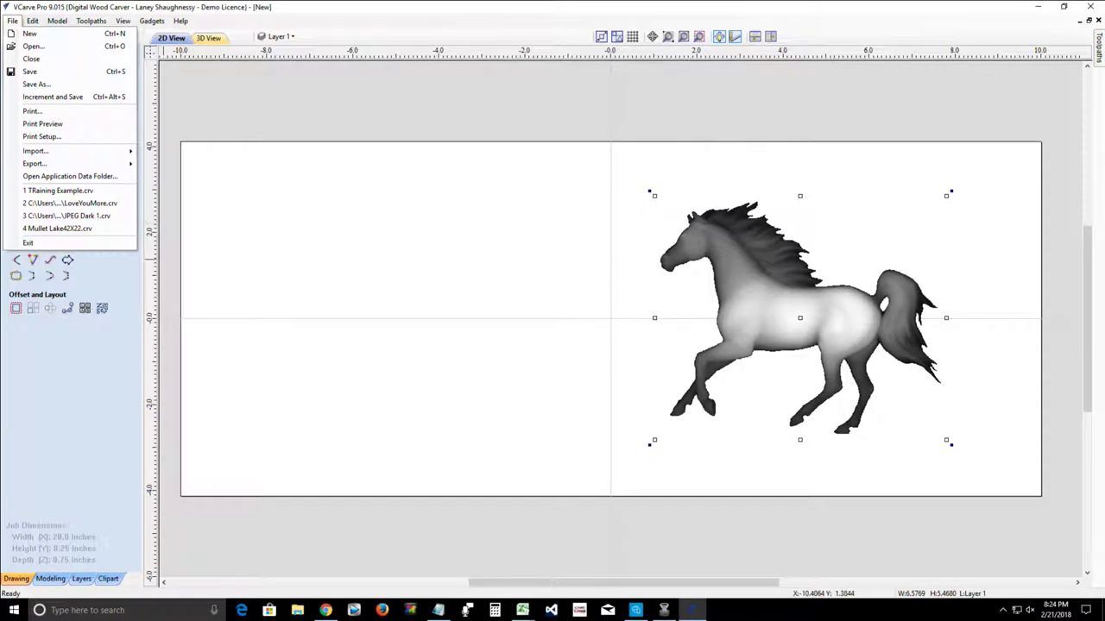
key(Escape)
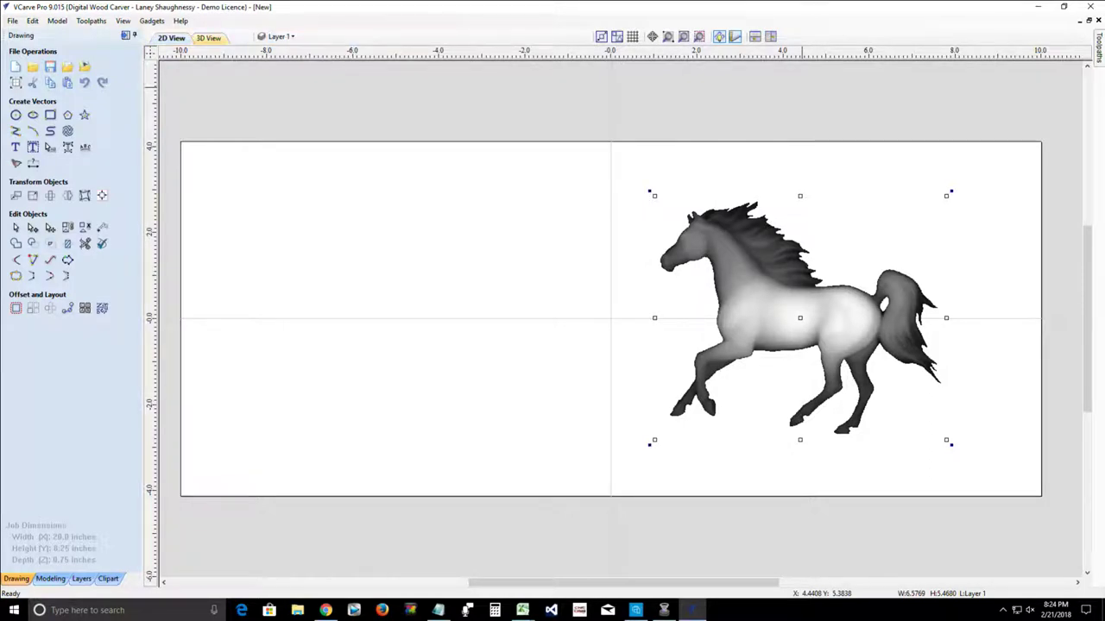
click(208, 37)
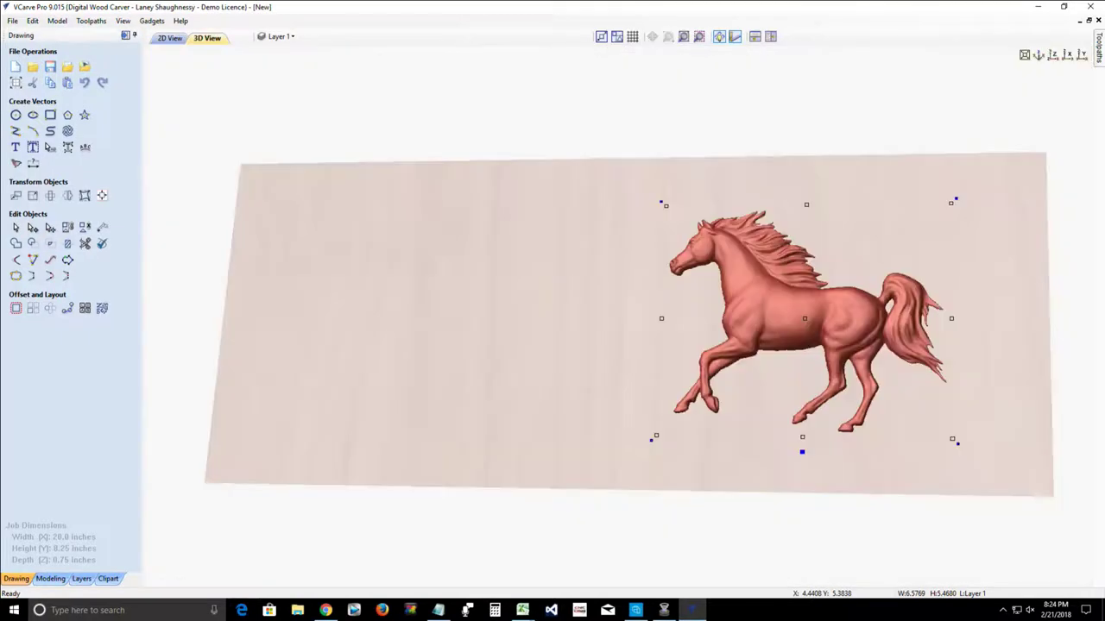
click(281, 37)
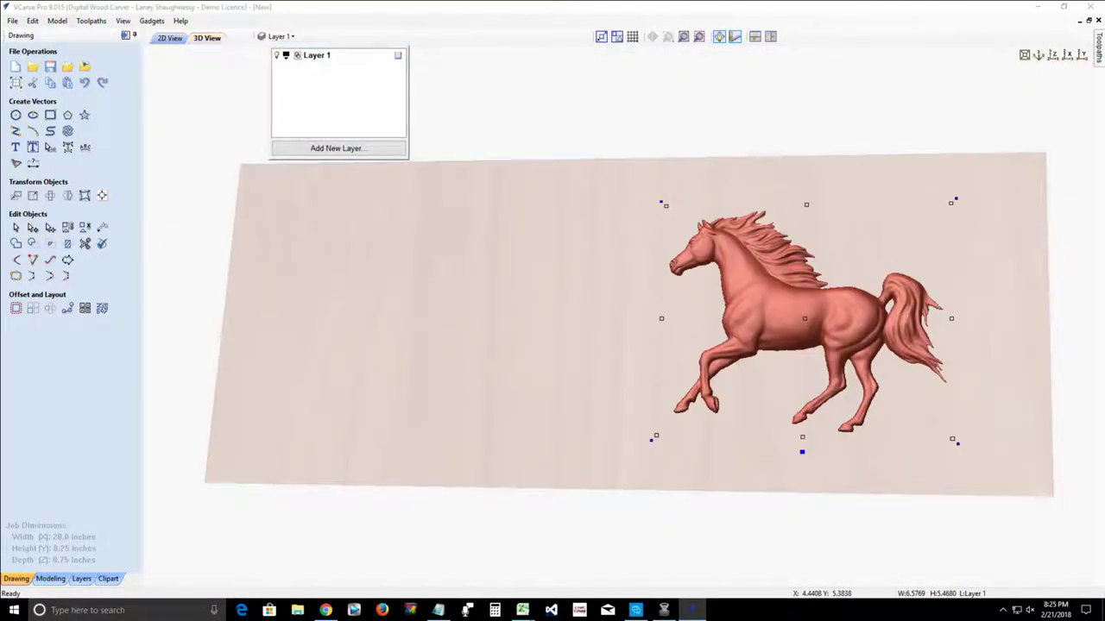
key(Escape)
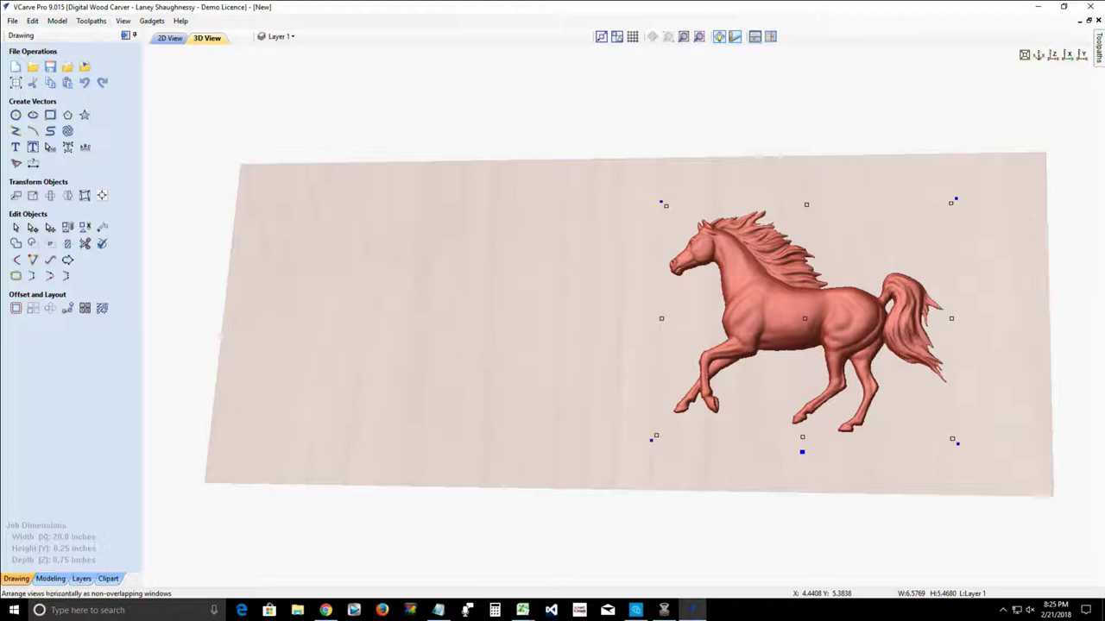
click(169, 38)
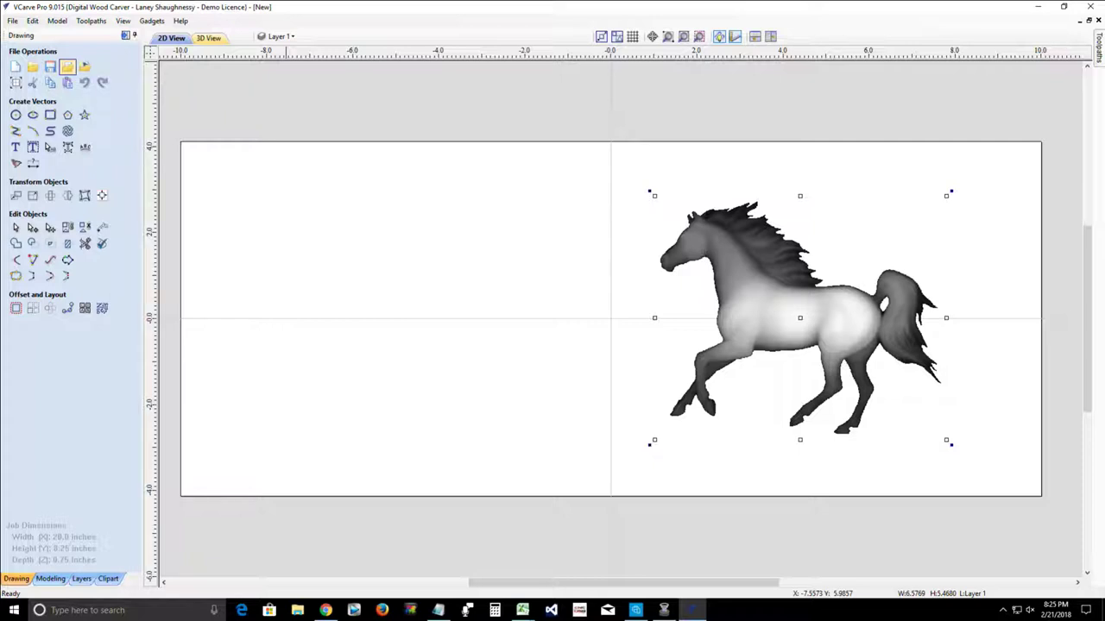
Step: Check which vector file types can be imported, including DXF, SketchUp and V3M, and leave without importing a file
click(67, 67)
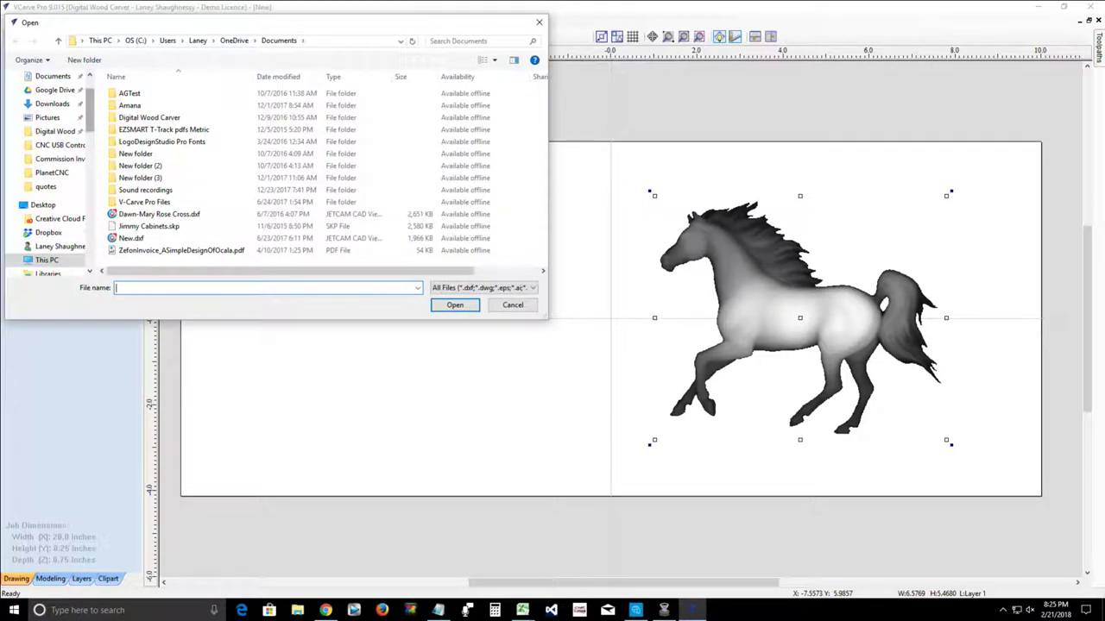
click(483, 288)
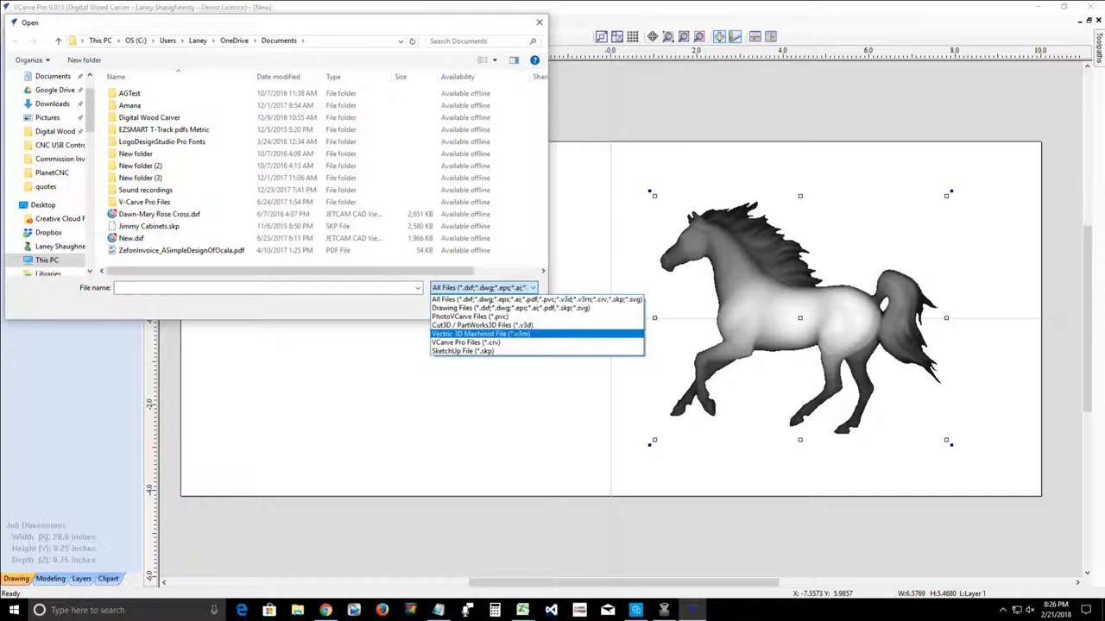
key(Escape)
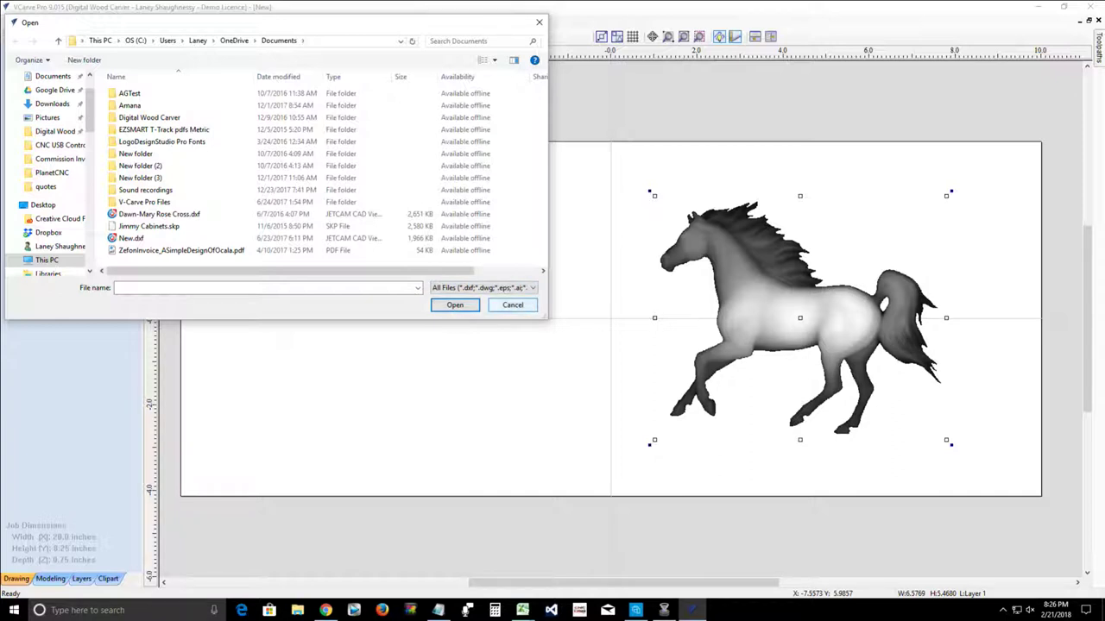
click(512, 304)
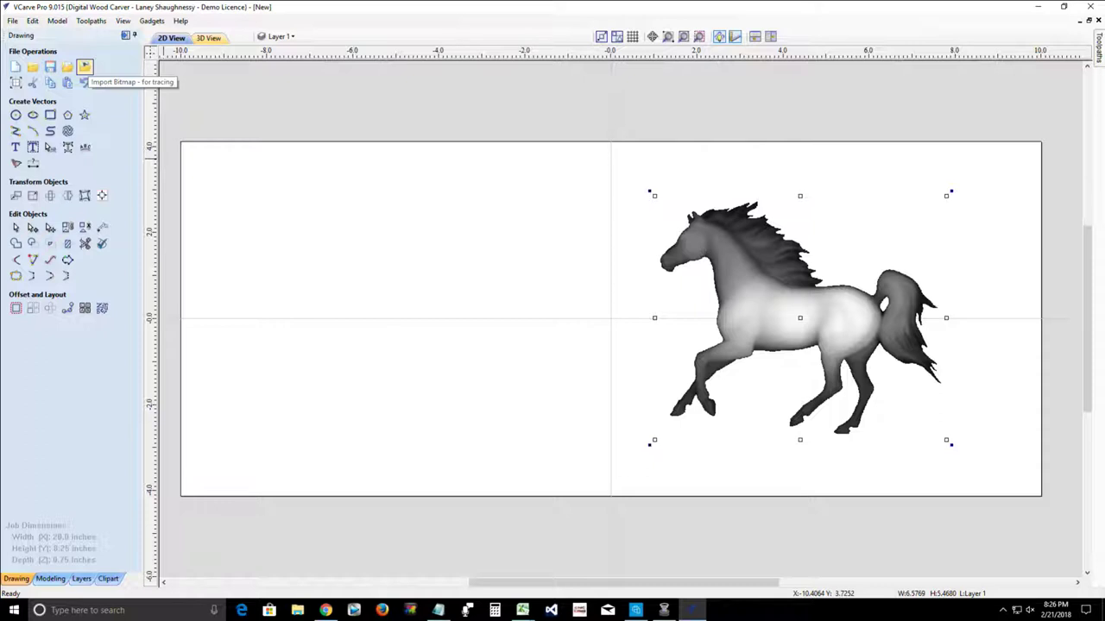
Step: Import the bitmap henna.jpg from the LEXAR (J:) drive into the drawing for tracing
click(84, 67)
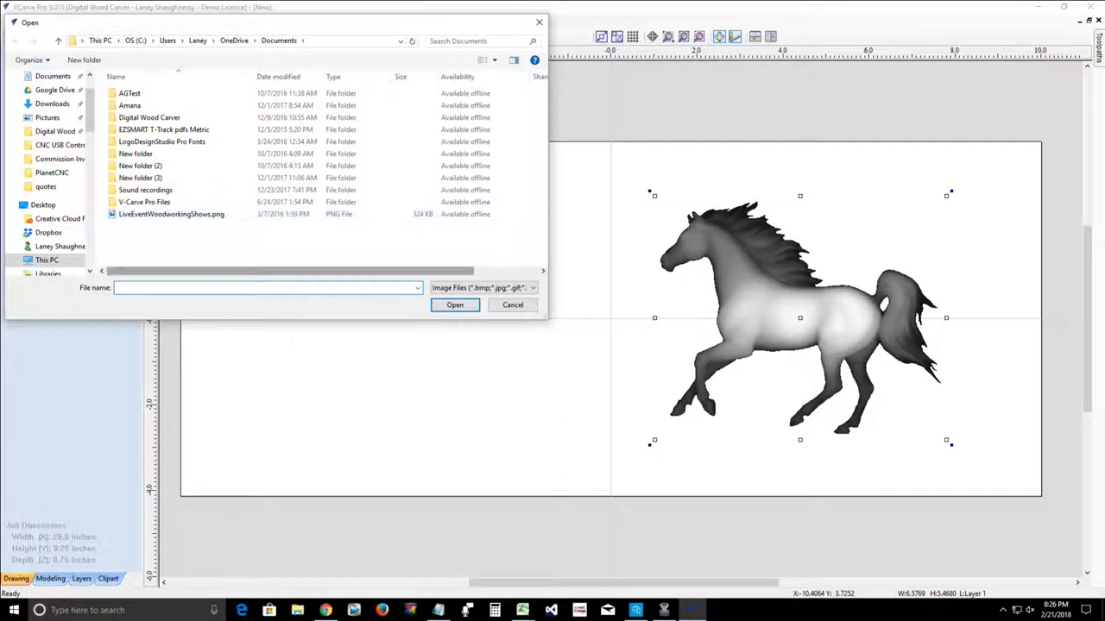
click(484, 288)
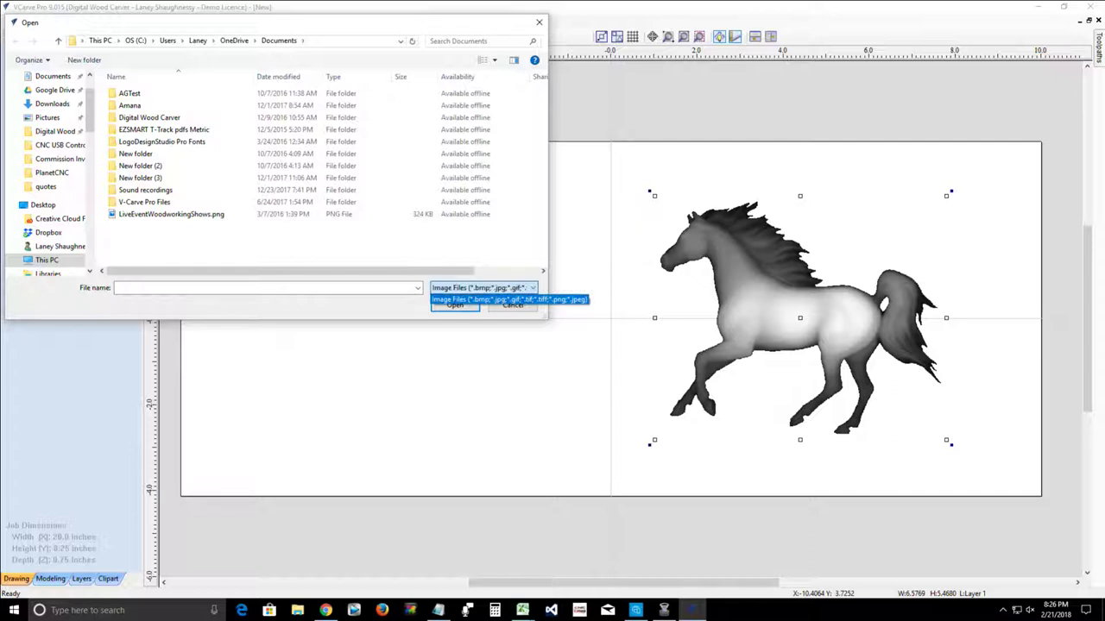
click(48, 117)
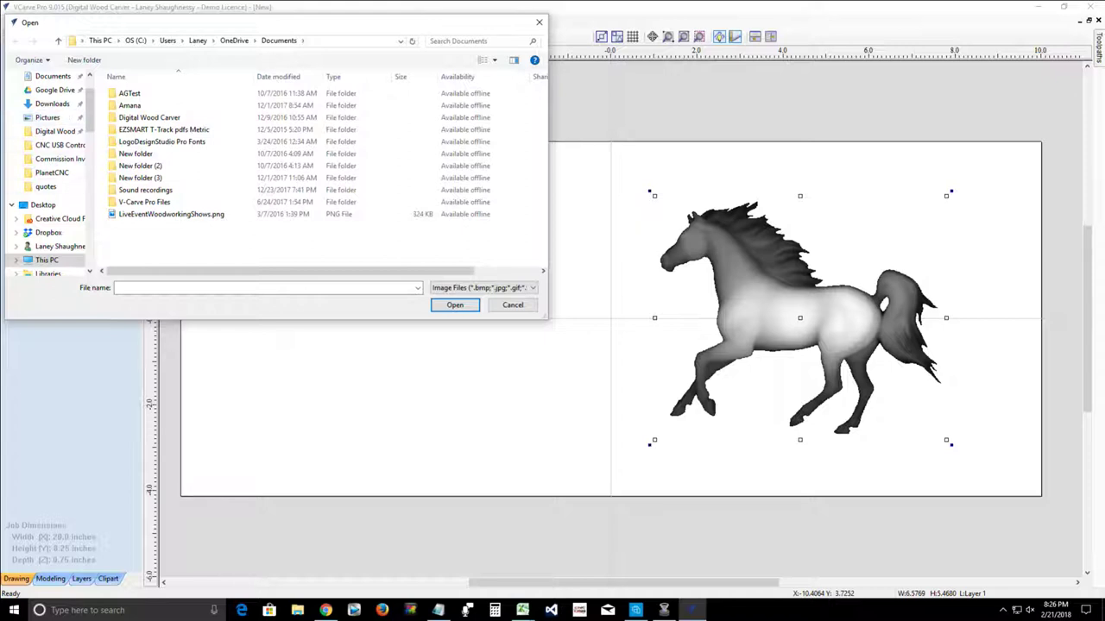
scroll(61, 177, up, 1)
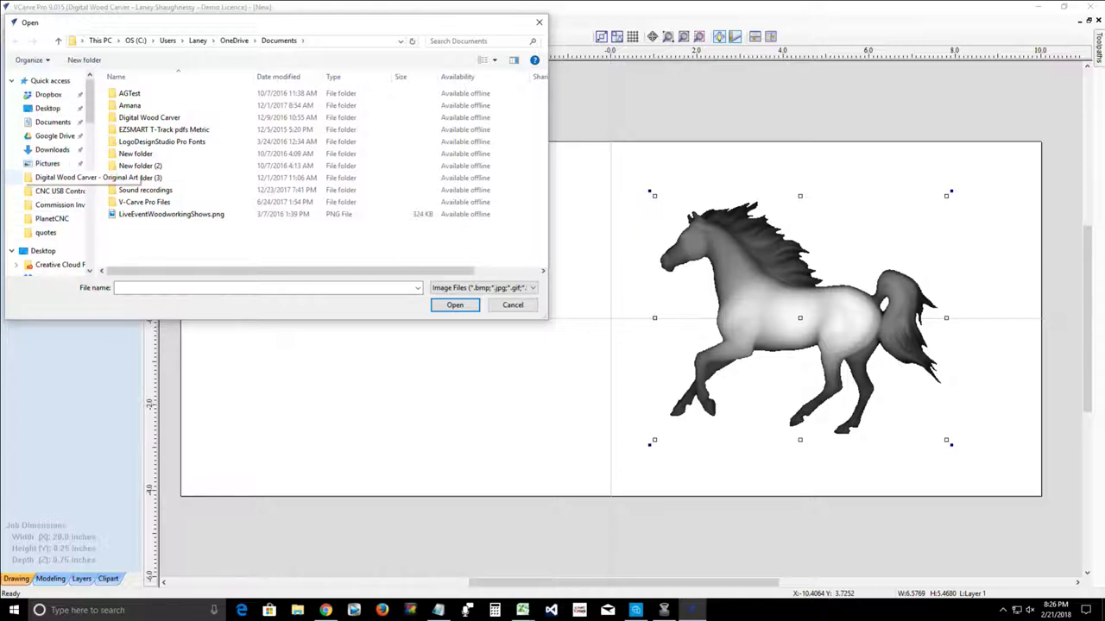
click(52, 150)
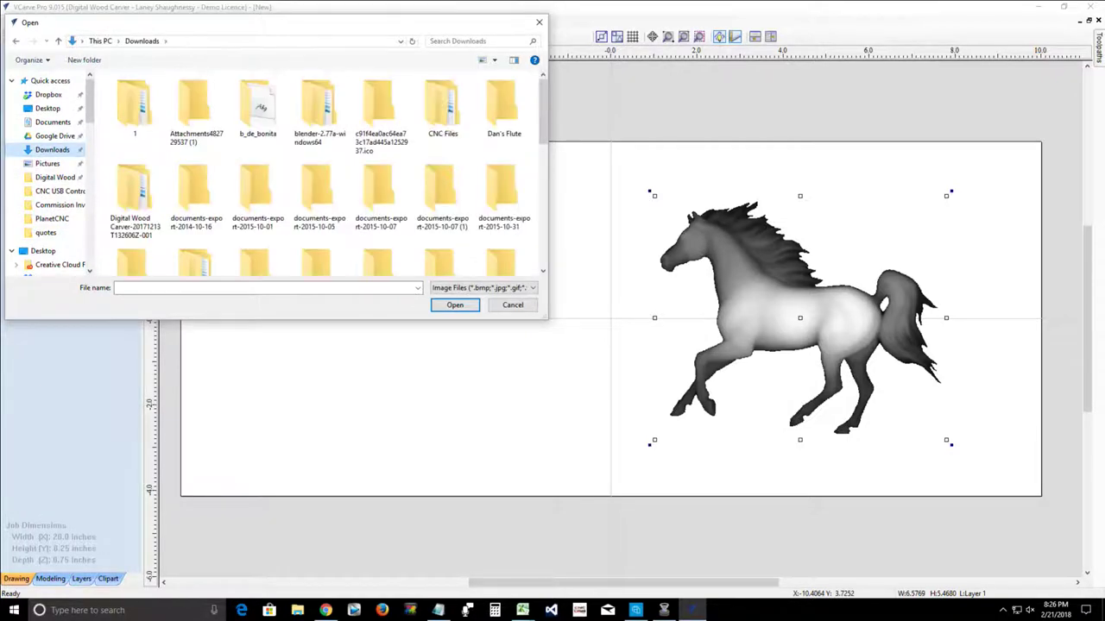
scroll(381, 199, down, 4)
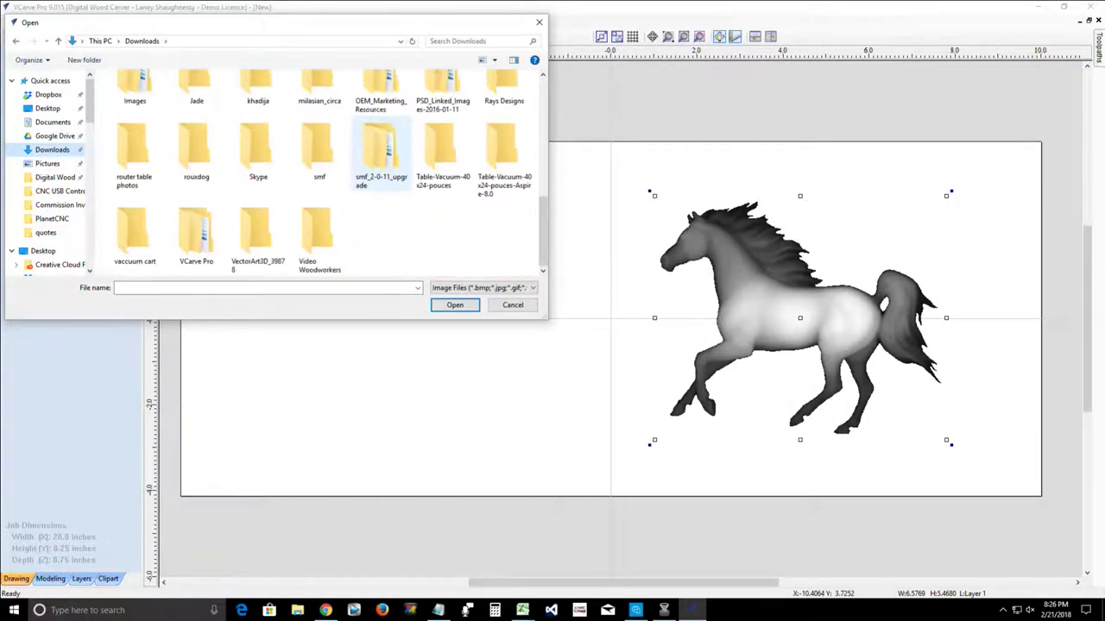
scroll(380, 199, up, 4)
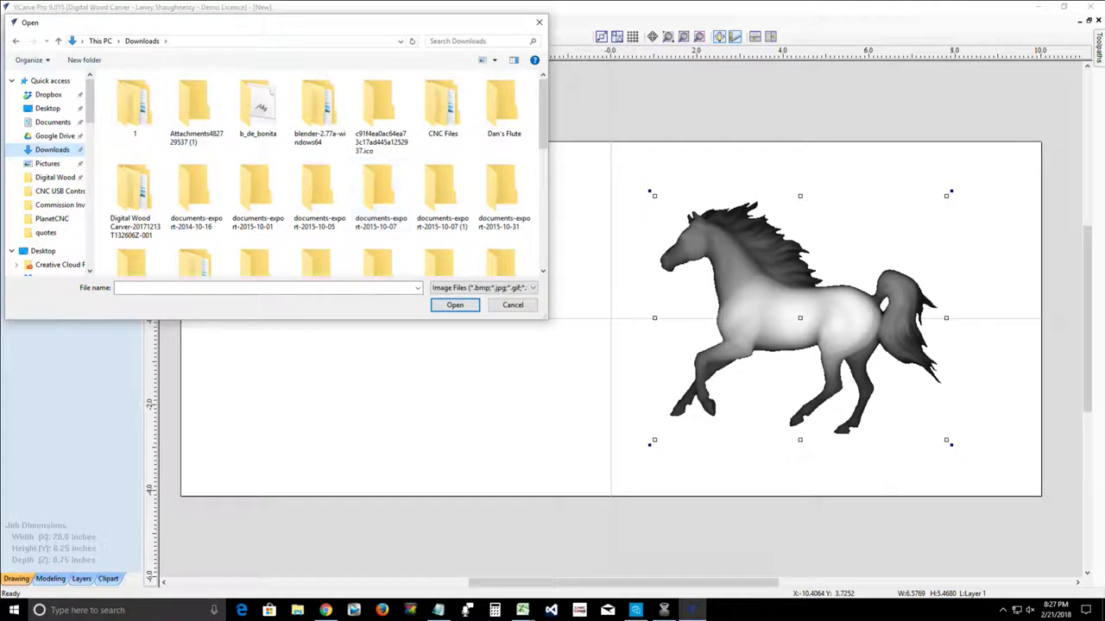
scroll(48, 186, down, 1)
scroll(48, 186, down, 2)
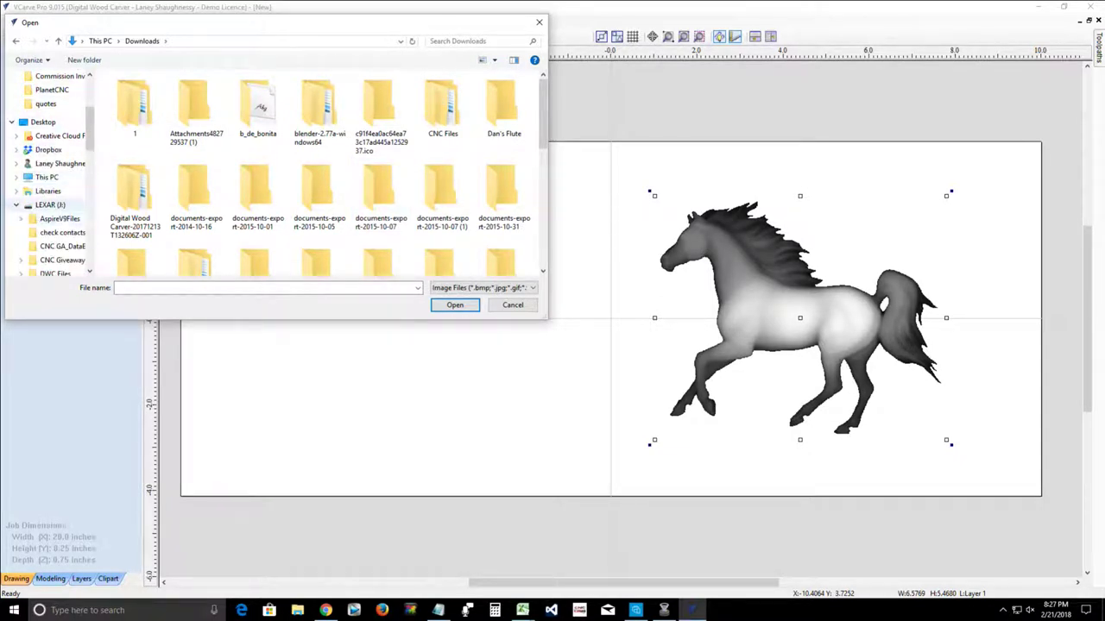
click(50, 204)
scroll(259, 261, down, 2)
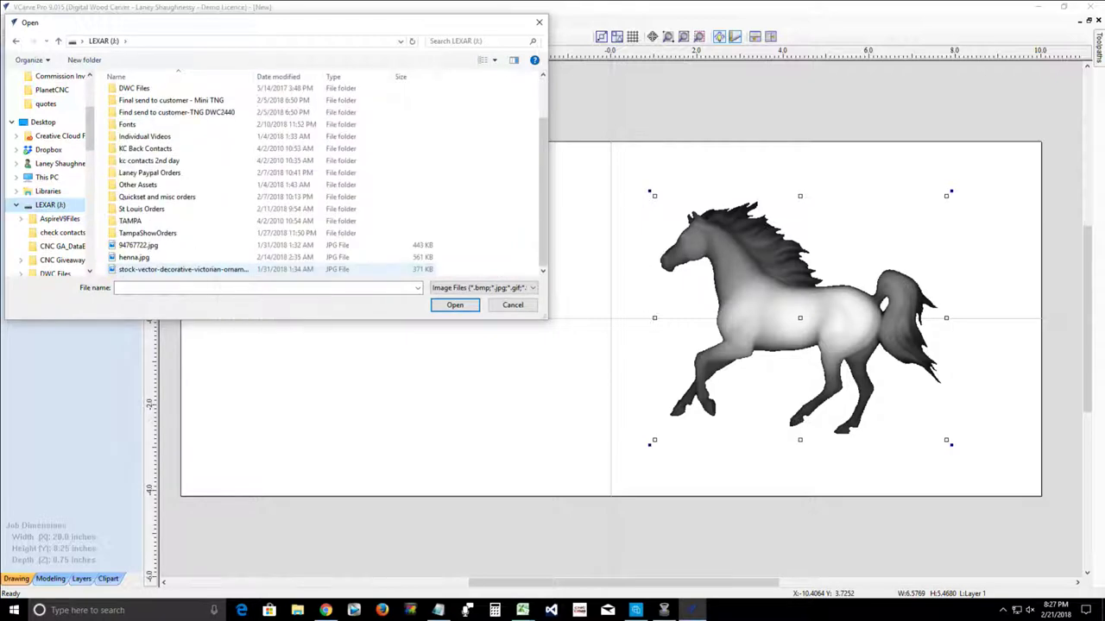
double_click(259, 258)
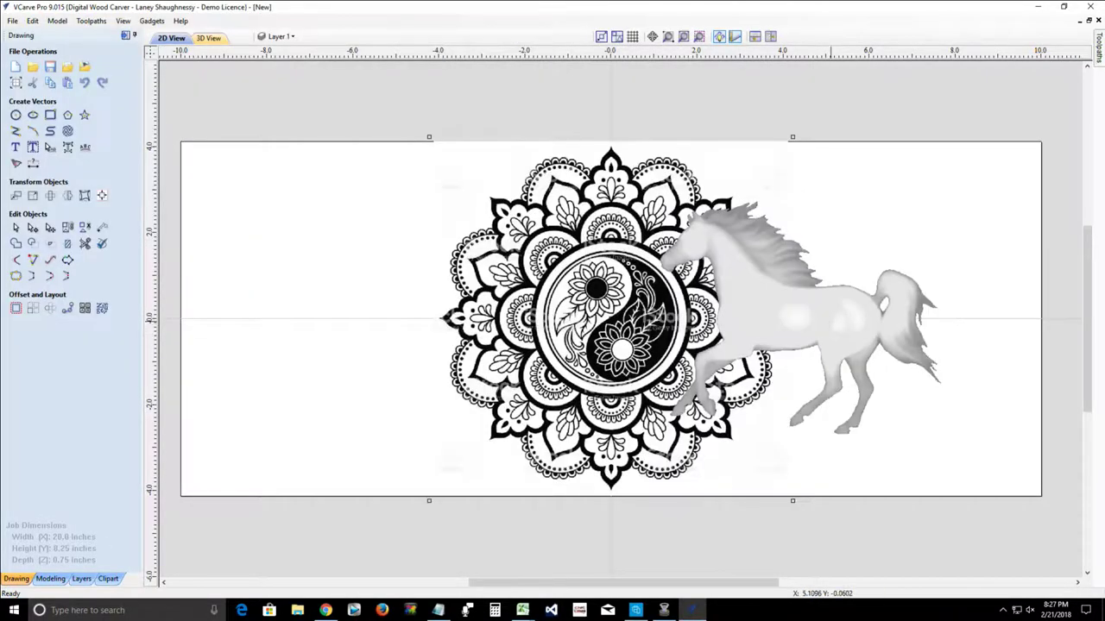
Step: Delete the horse component from the job and select the imported mandala bitmap
click(830, 321)
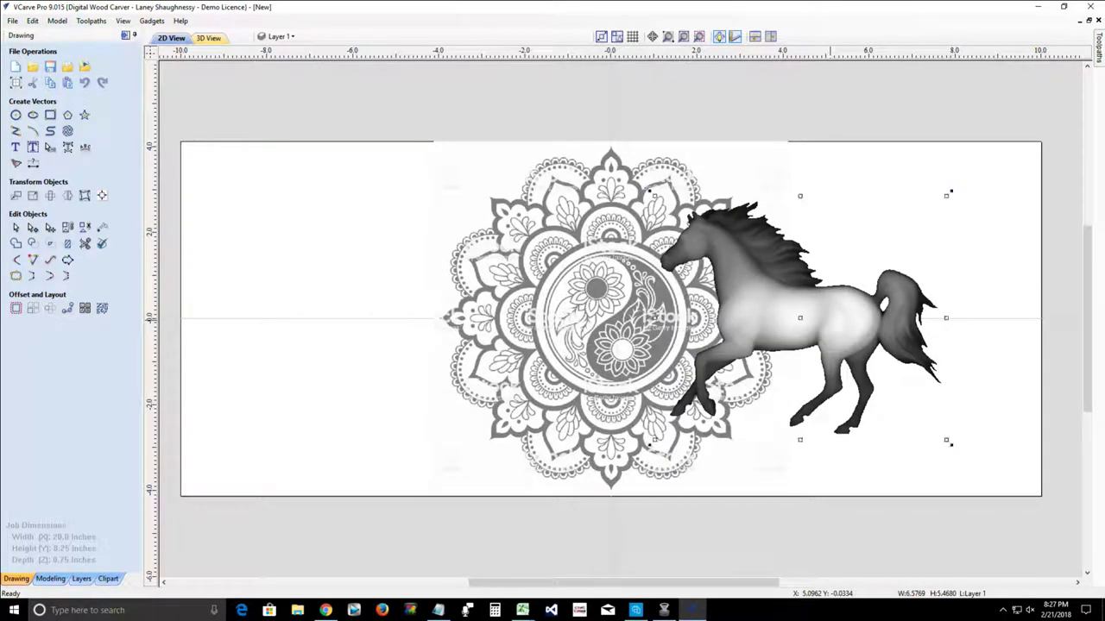
key(Delete)
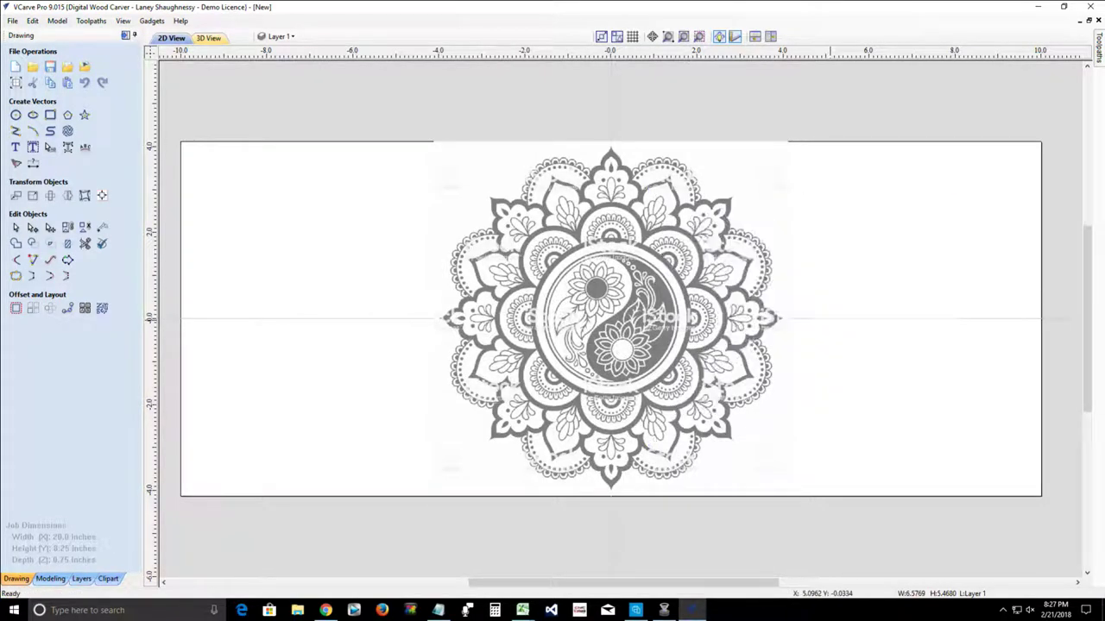
click(589, 346)
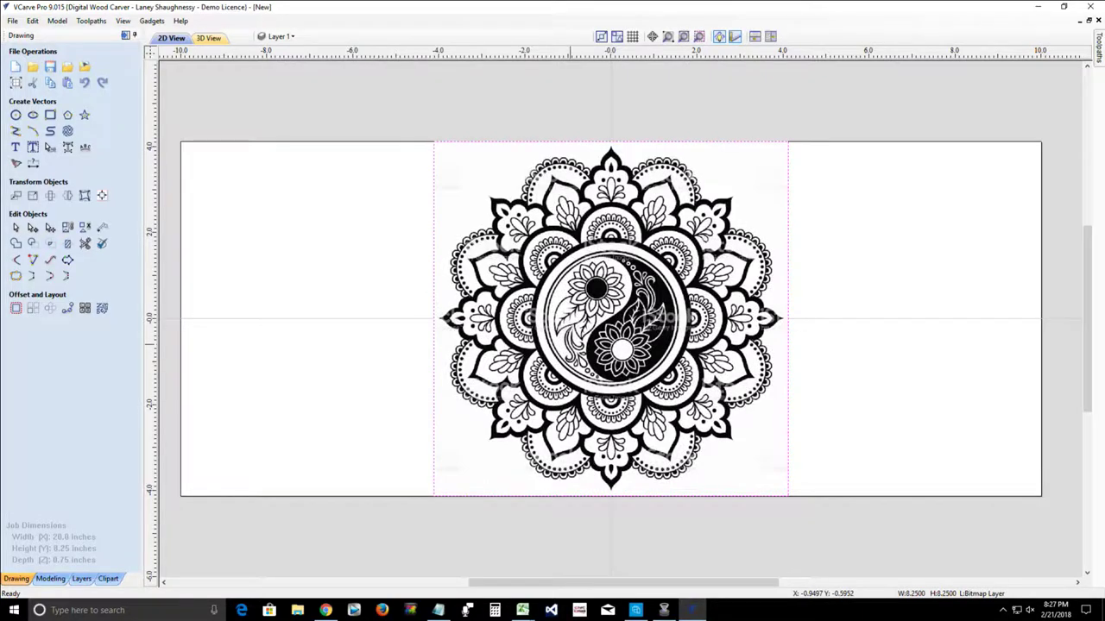
Step: Start Trace Bitmap on the mandala image and set the bitmap fading to 0%
scroll(588, 346, up, 3)
scroll(588, 346, up, 2)
scroll(589, 347, down, 3)
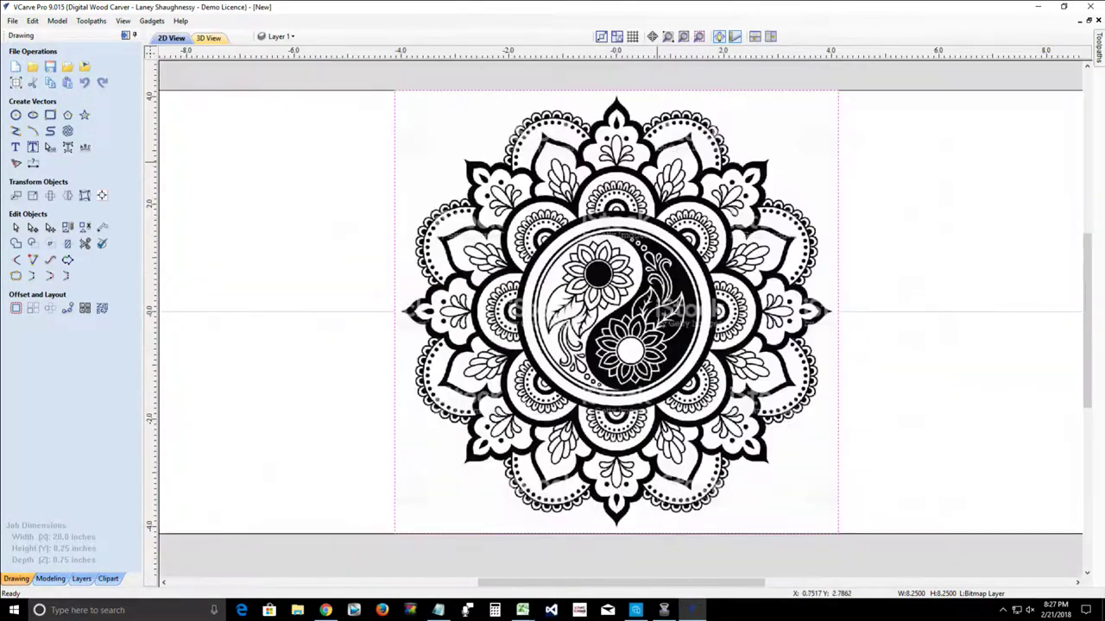
scroll(646, 172, up, 3)
scroll(605, 341, down, 3)
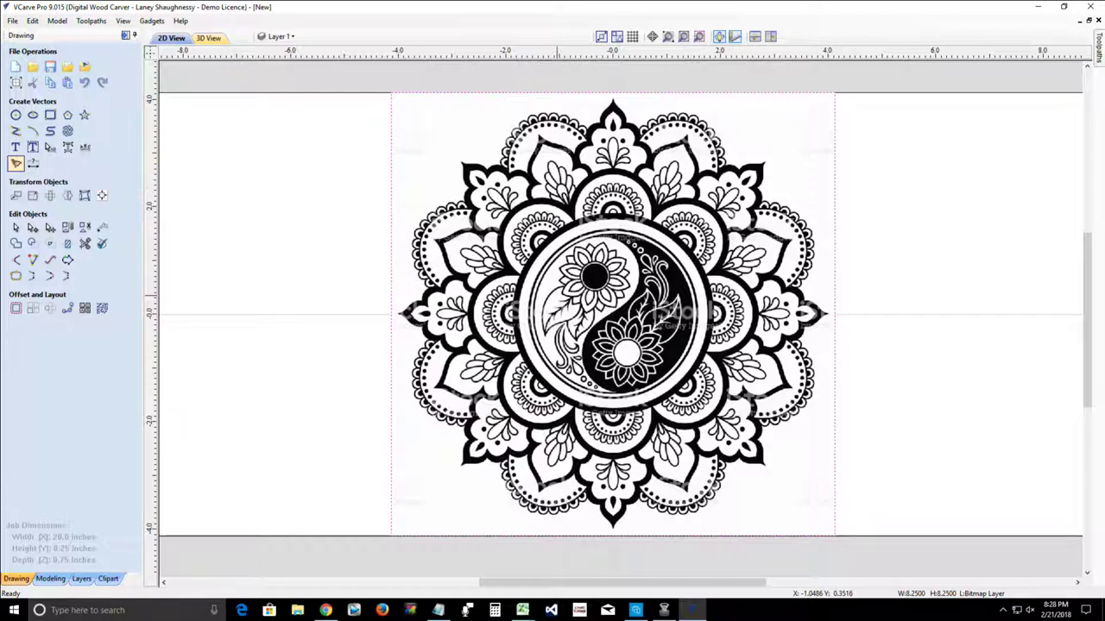
click(16, 163)
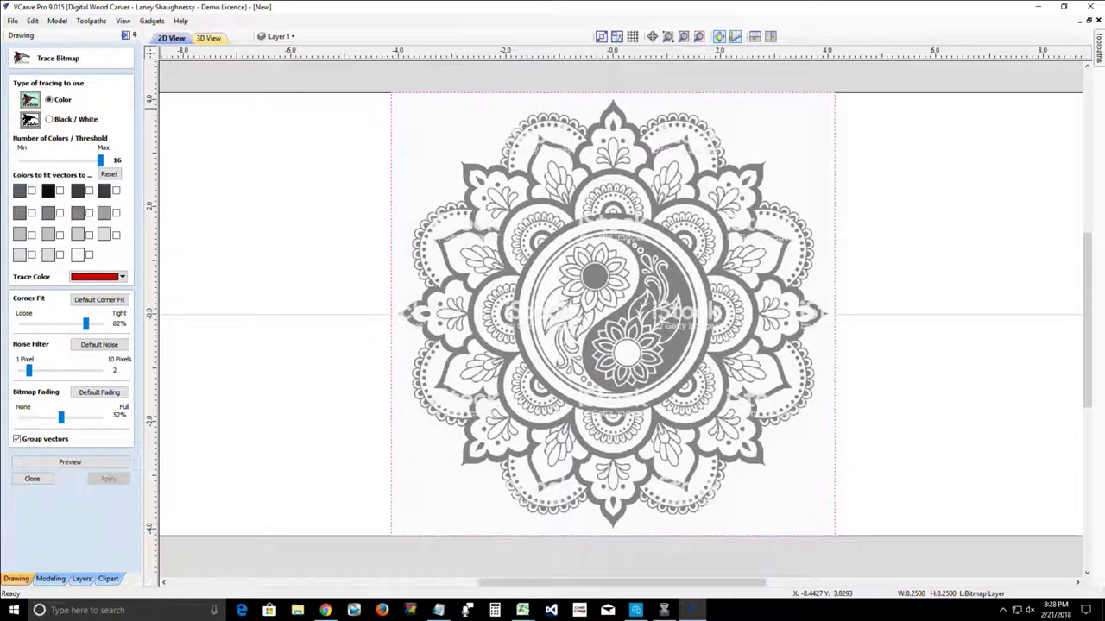
drag(61, 418, 21, 418)
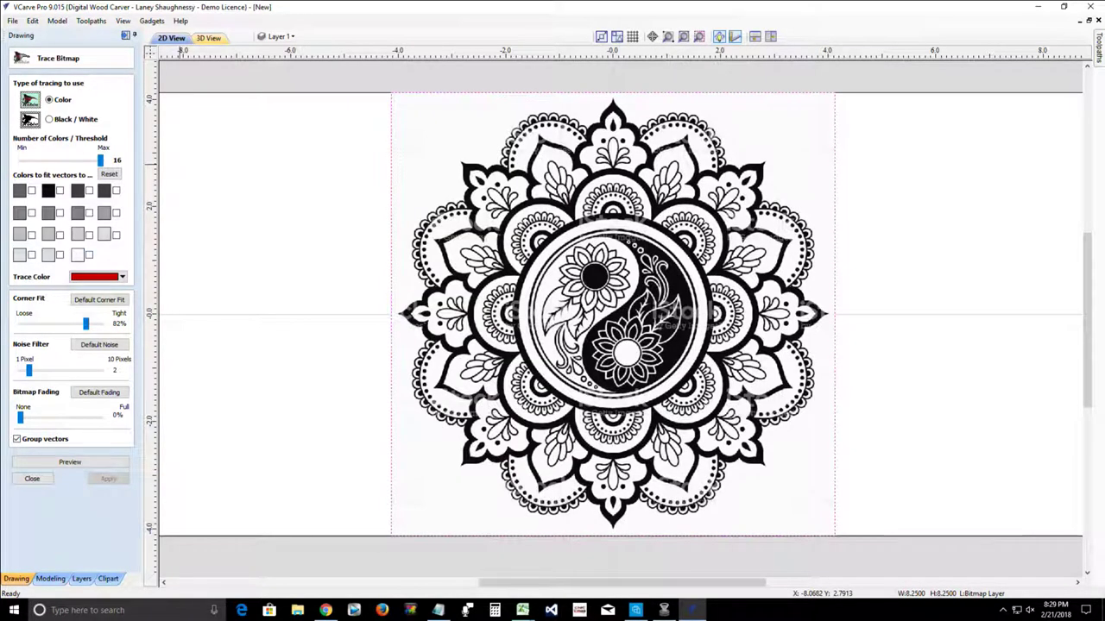
Step: Compare the mandala reduced to 2 colors with the 16-color version, and examine the watermark over the image up close
drag(100, 161, 22, 161)
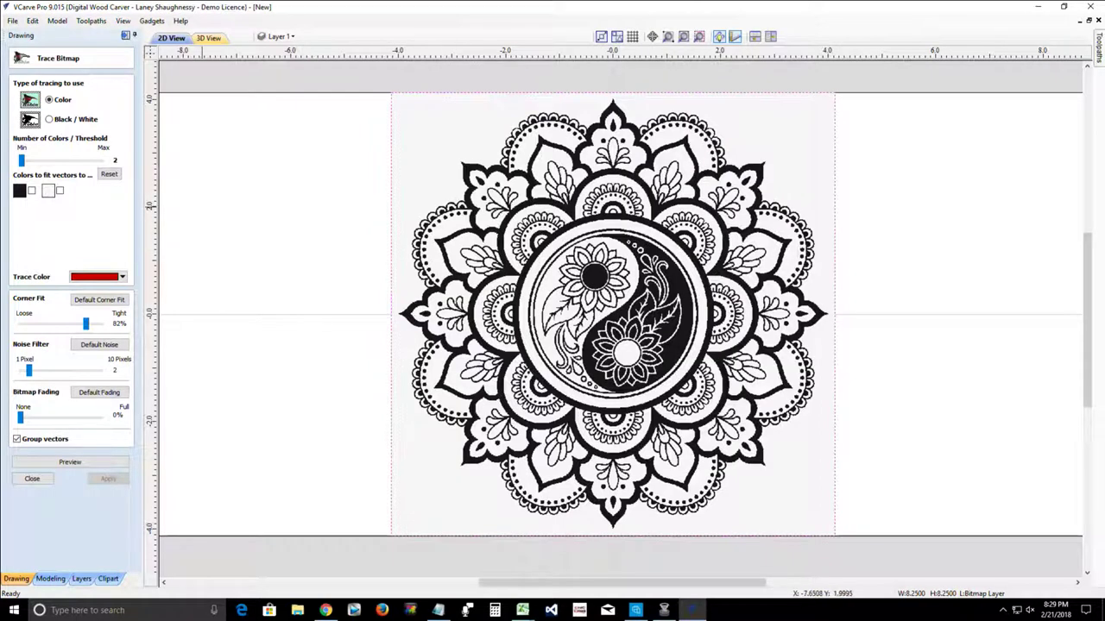
drag(21, 161, 100, 161)
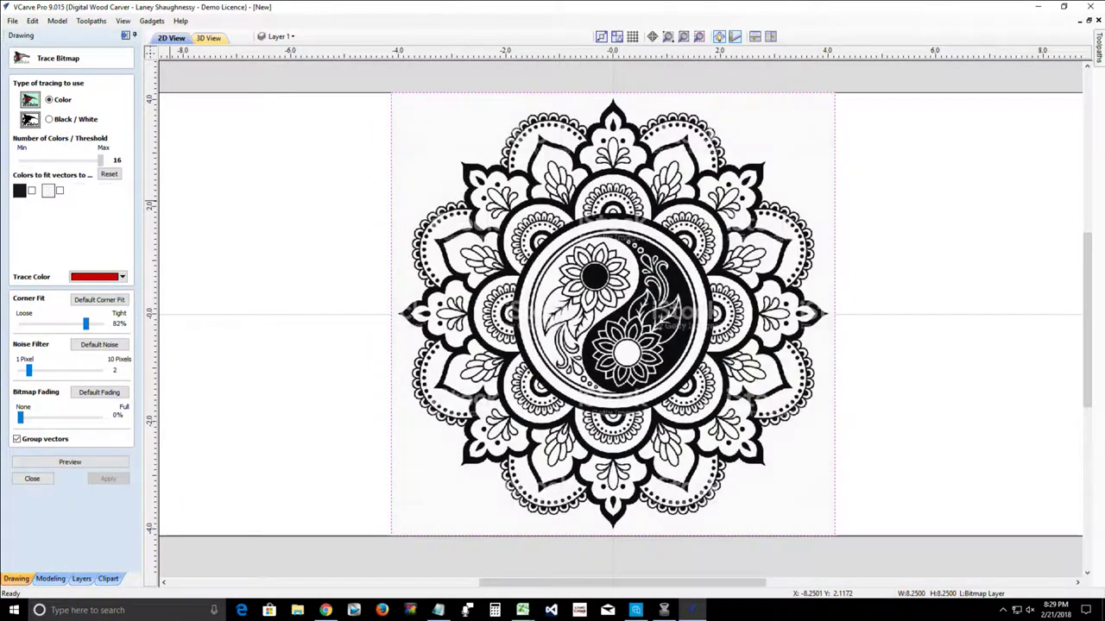
scroll(689, 311, up, 4)
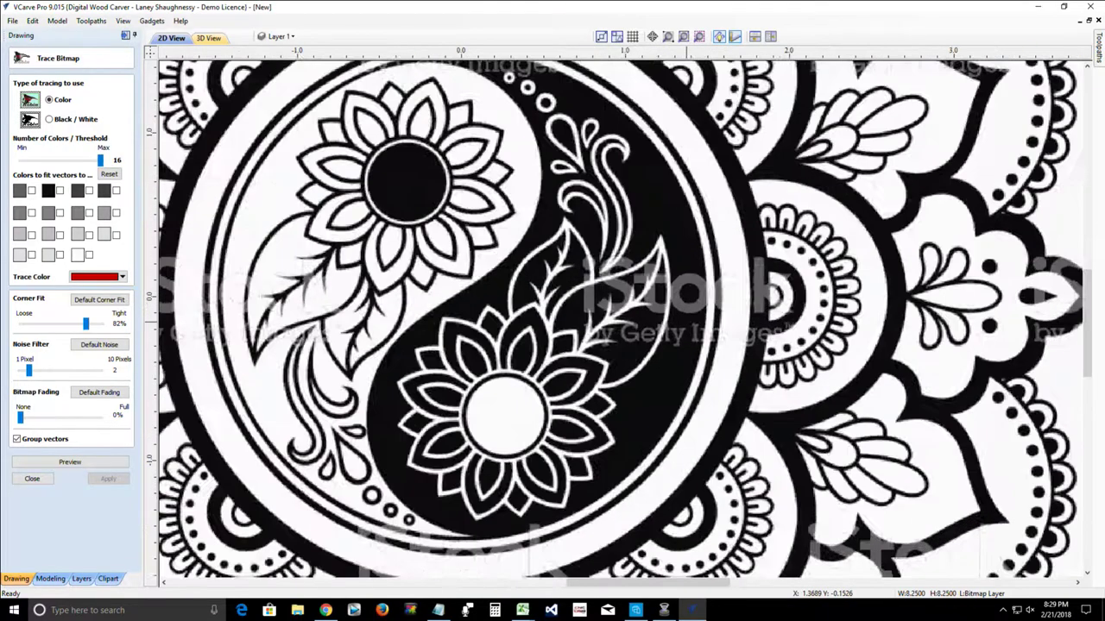
scroll(689, 311, down, 6)
scroll(690, 315, up, 1)
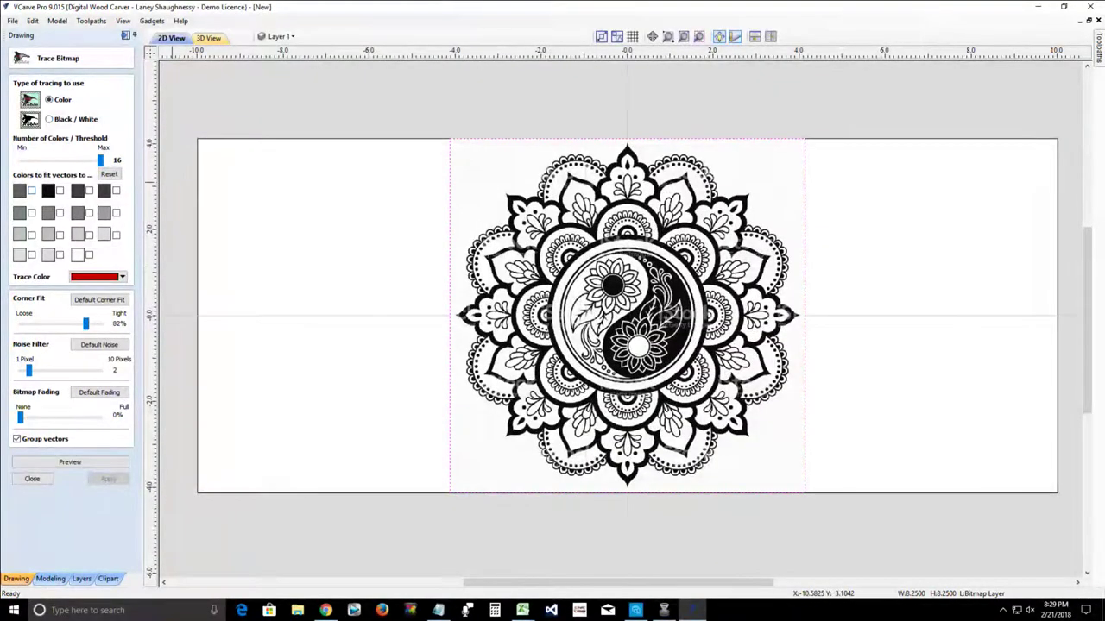
Step: Try fitting the trace to black and several dark gray shades of the 16-color mandala, and clear the color selection
click(59, 191)
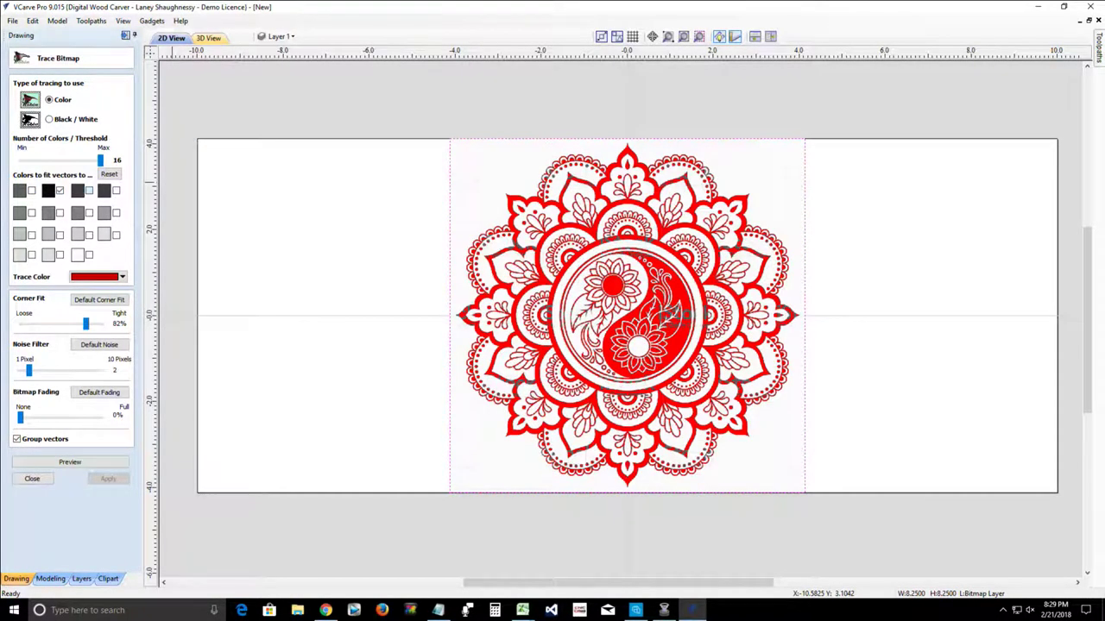
click(89, 191)
click(32, 191)
click(59, 213)
click(32, 190)
click(59, 212)
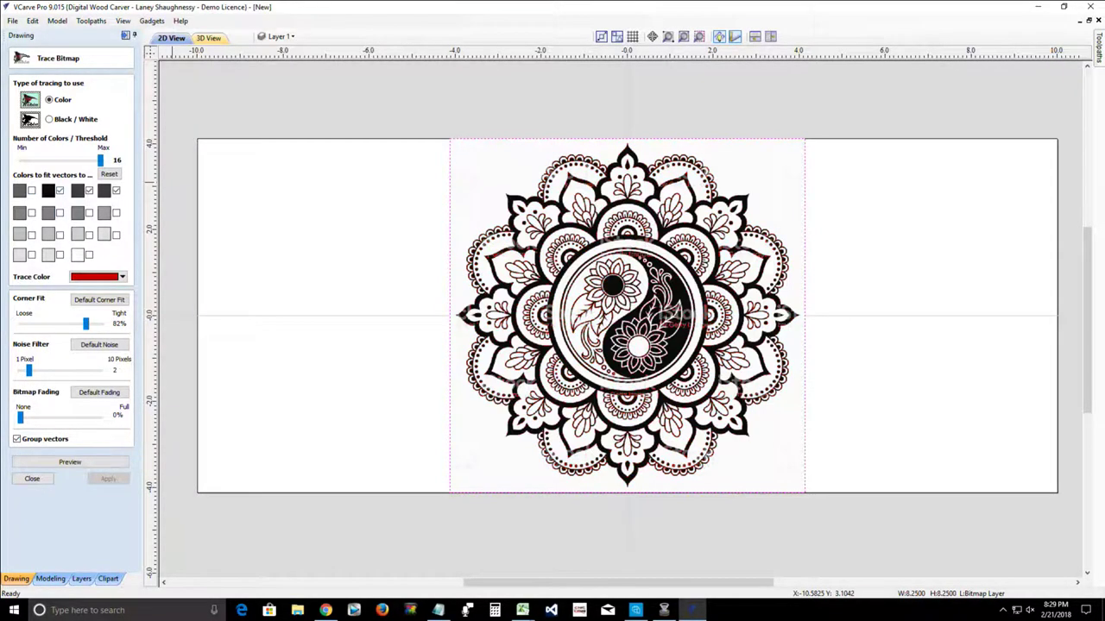
click(116, 190)
scroll(483, 294, up, 4)
scroll(483, 294, down, 1)
scroll(925, 337, down, 2)
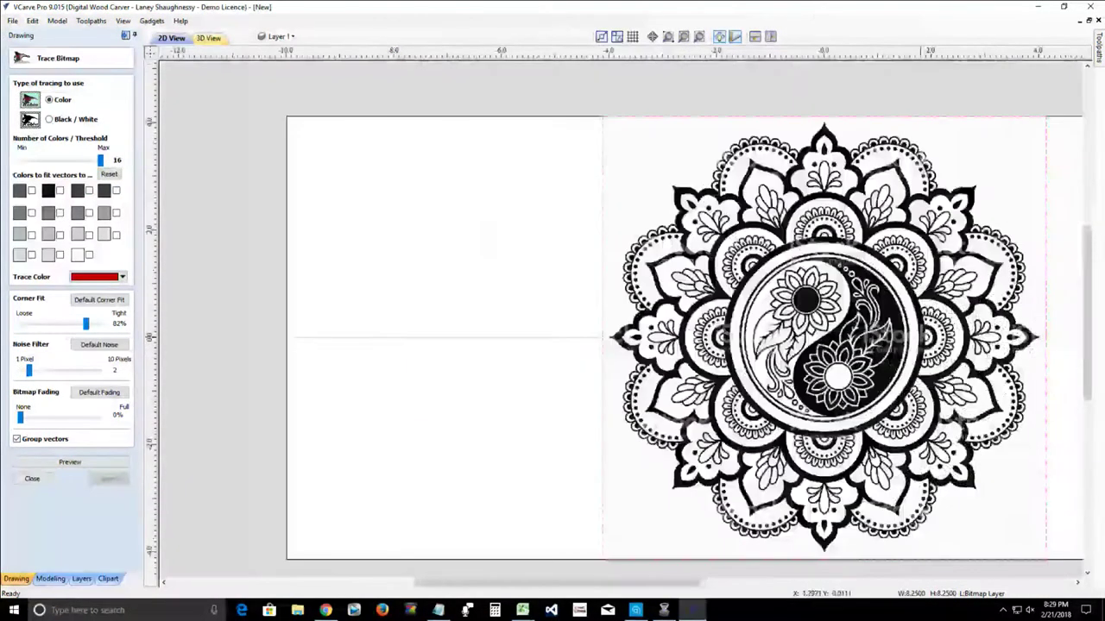
drag(646, 582, 721, 582)
scroll(646, 328, up, 1)
scroll(643, 327, up, 1)
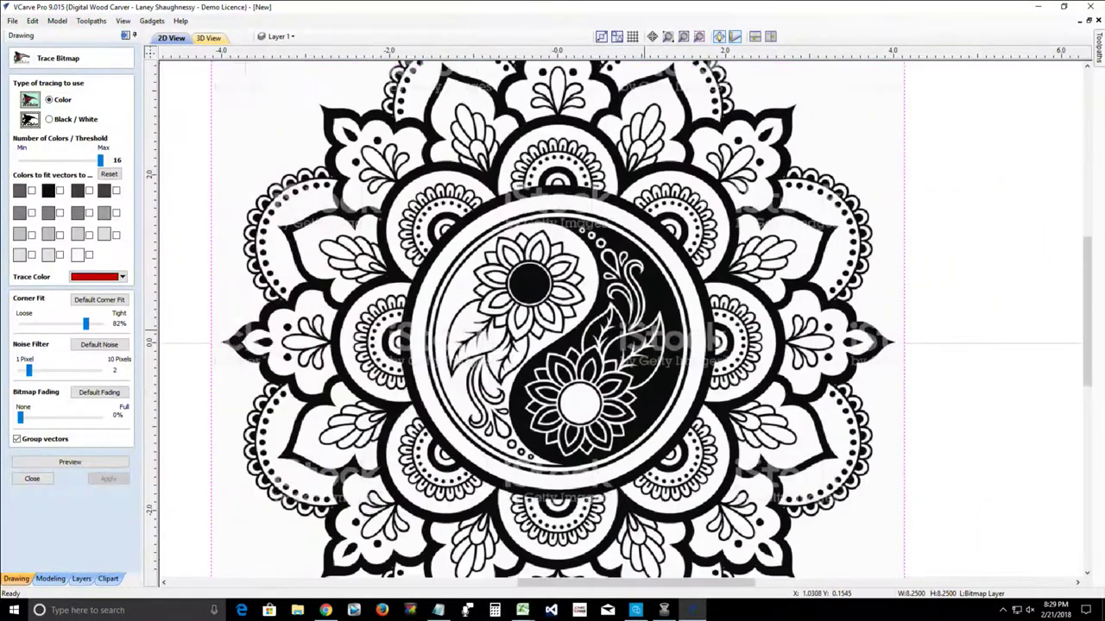
Step: Reduce the bitmap to 2 colors and choose black as the color to fit vectors to, keeping the red trace color
drag(100, 160, 22, 160)
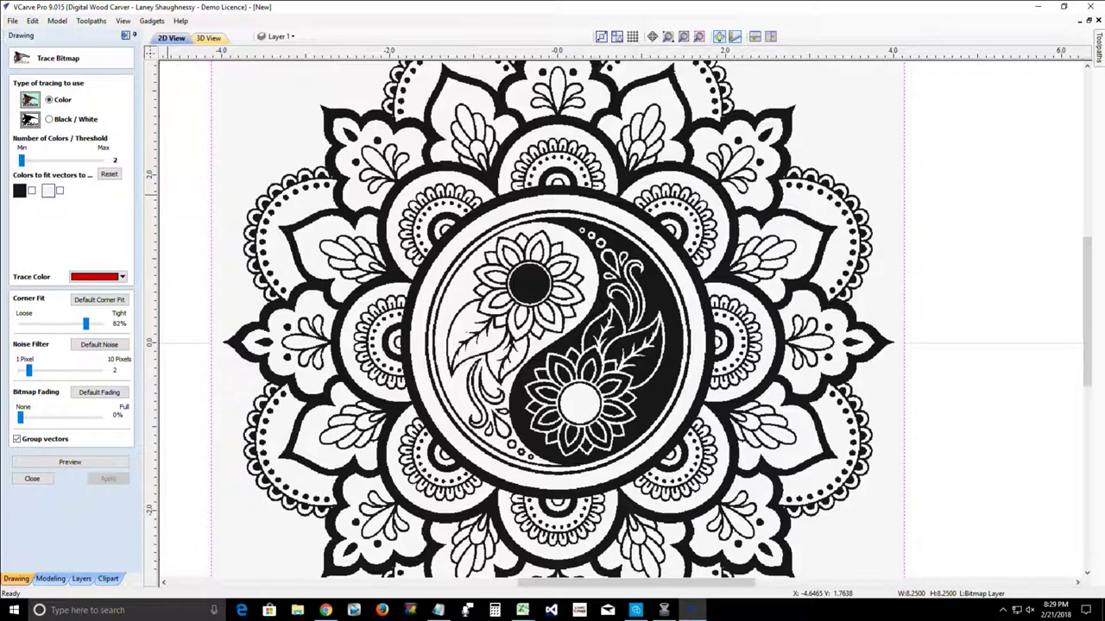
click(98, 276)
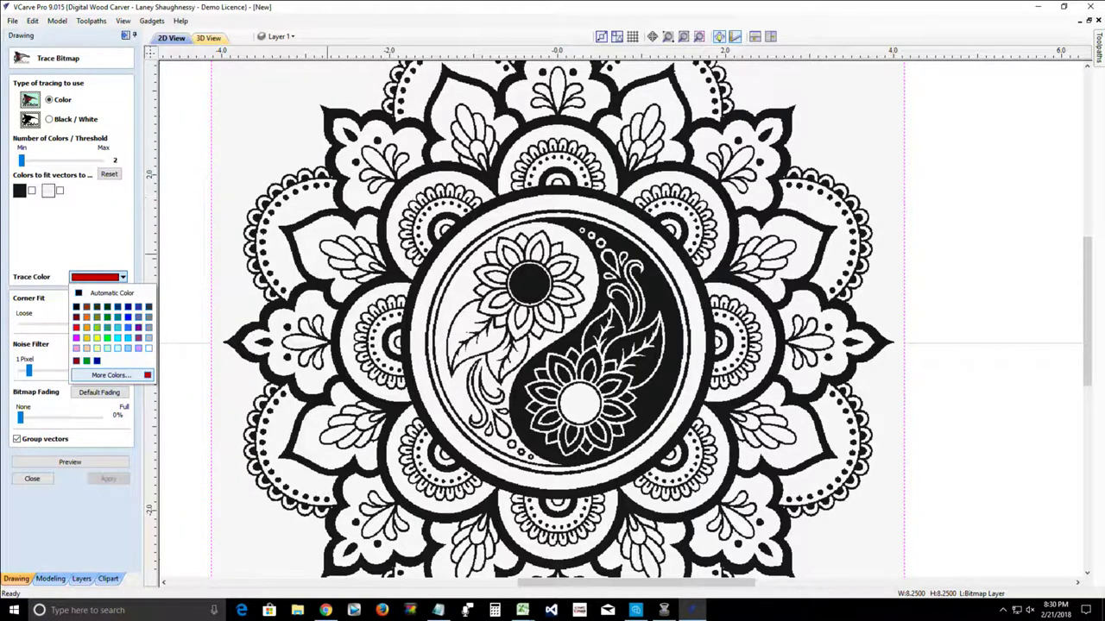
click(31, 190)
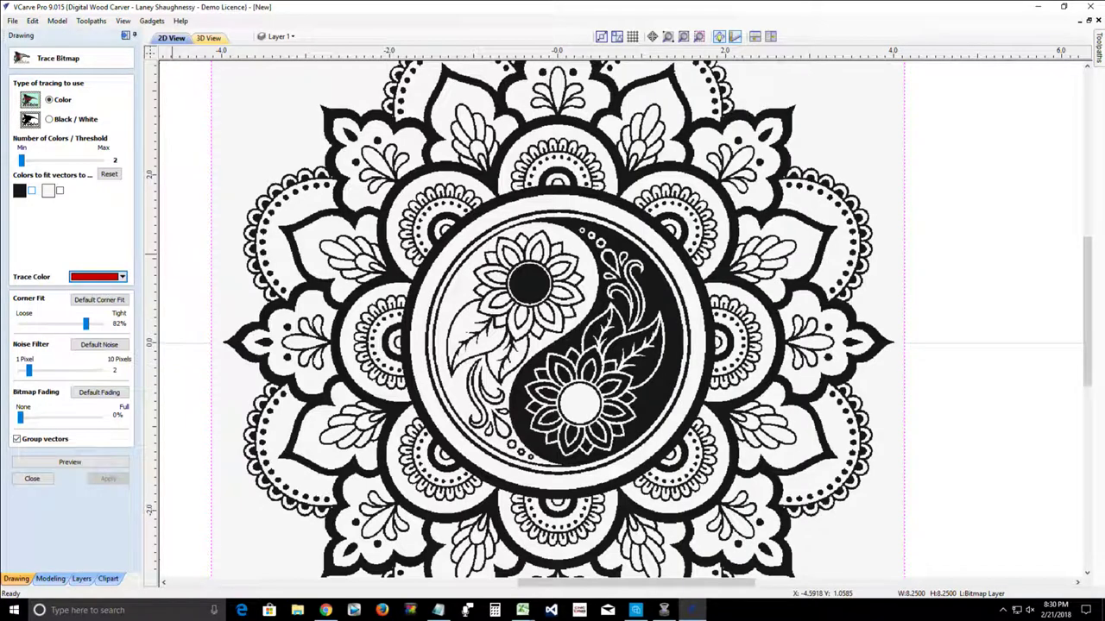
click(31, 190)
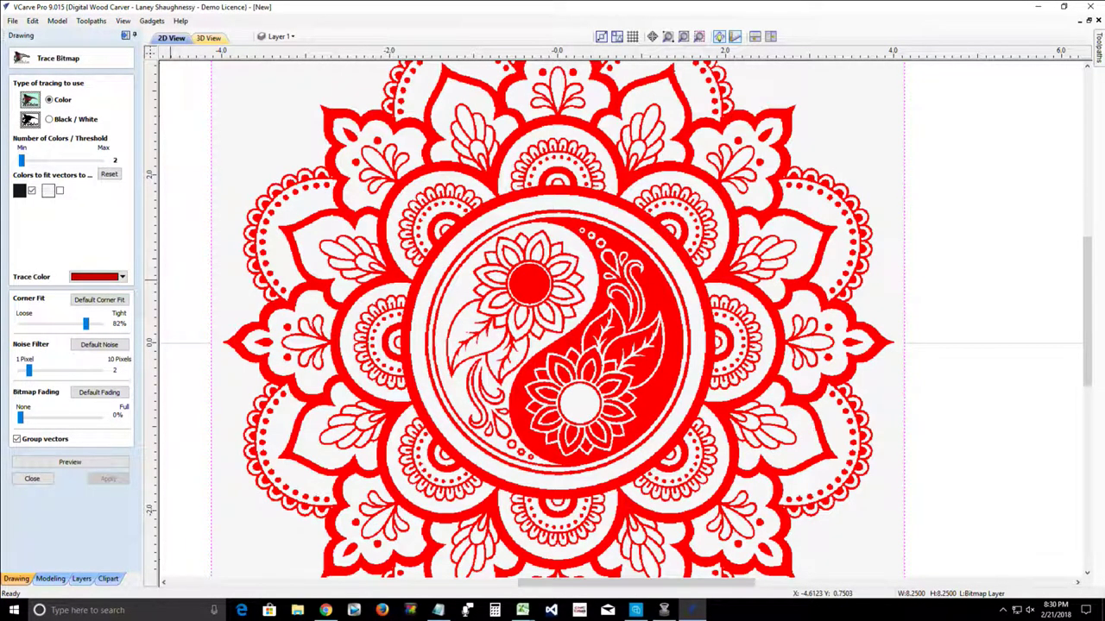
Step: Reset the trace's corner fit and noise filter to their default values
click(99, 300)
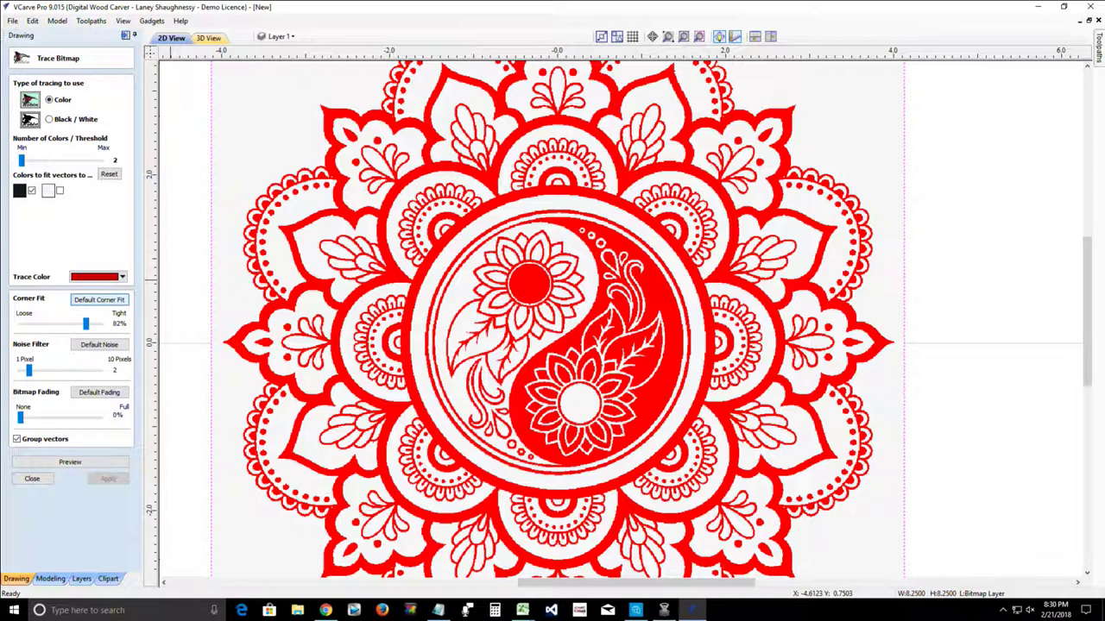
click(99, 345)
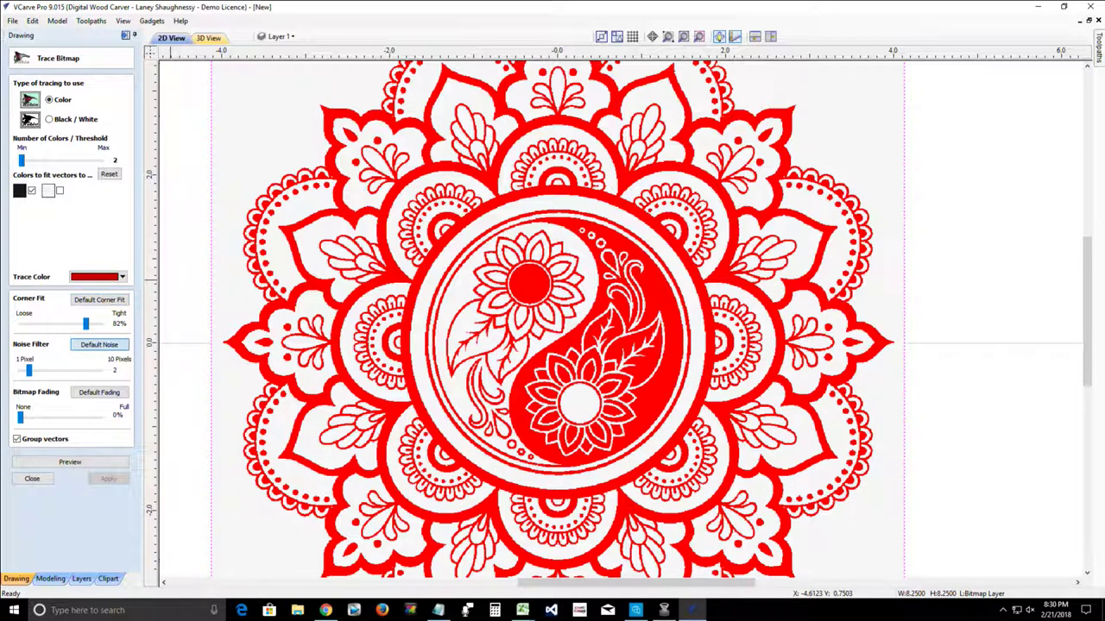
Step: Preview the vectors fitted to black, check them with the bitmap faded to 100%, restore the fading to 0%, and clear the preview
click(70, 461)
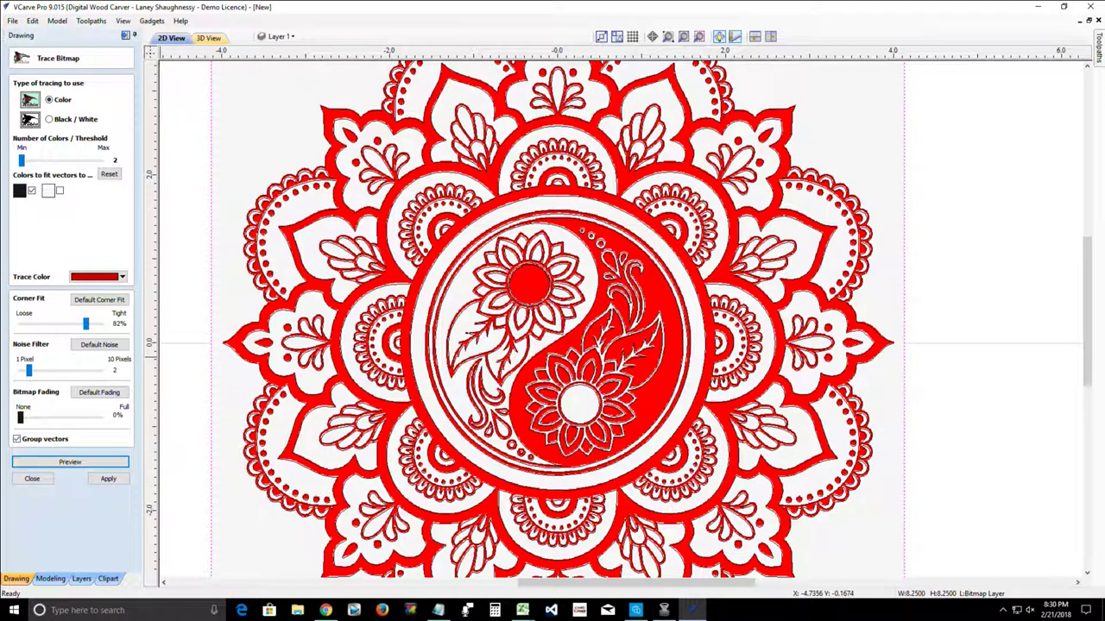
drag(21, 417, 100, 416)
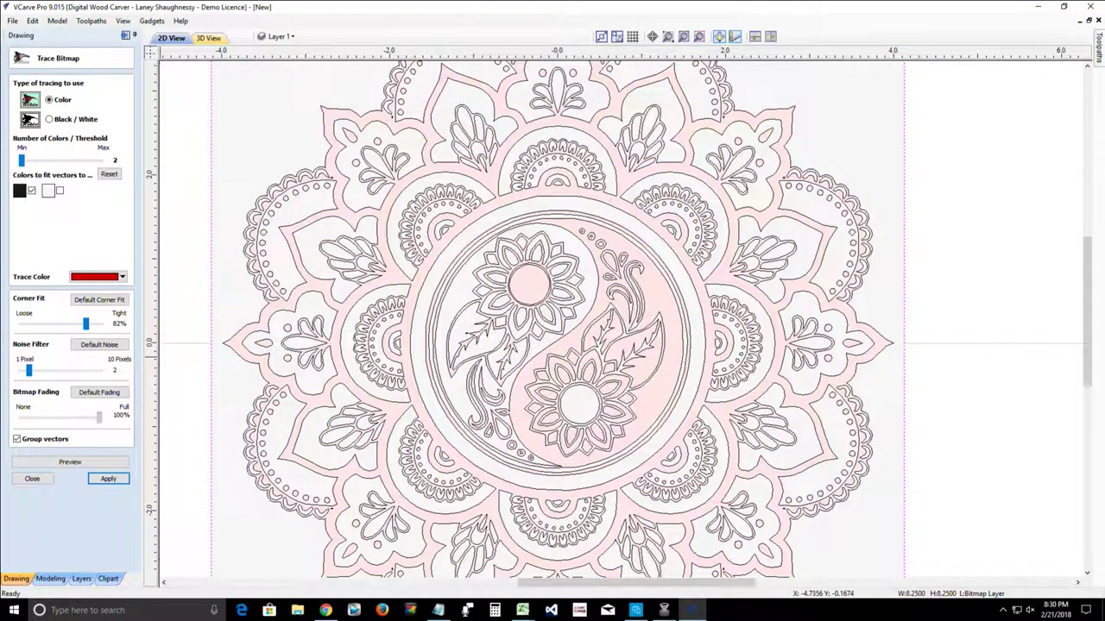
drag(99, 417, 21, 416)
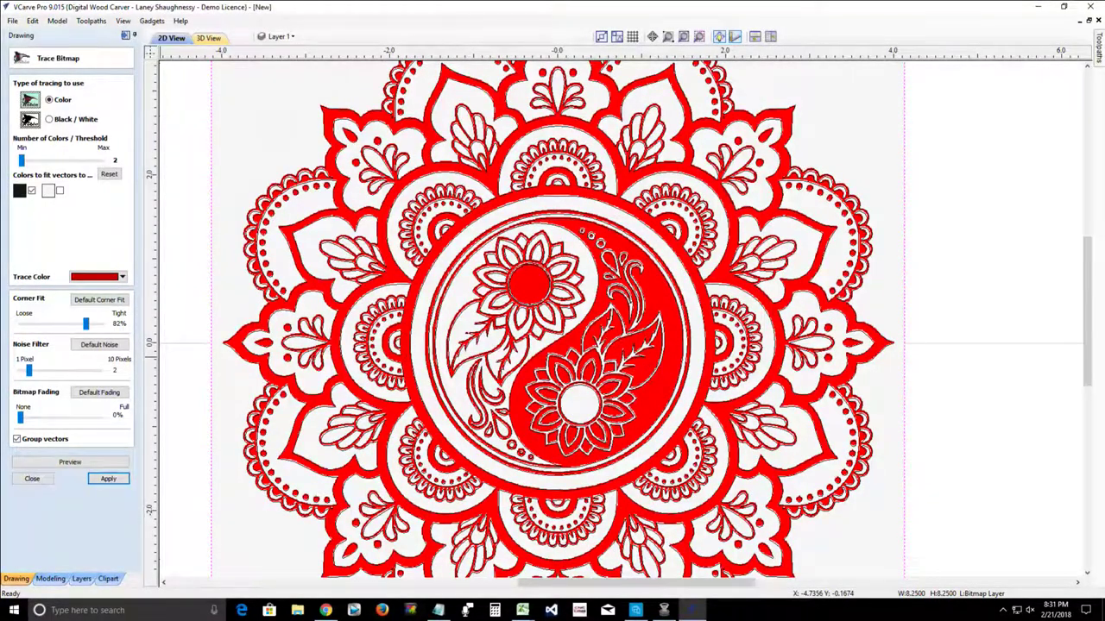
key(Return)
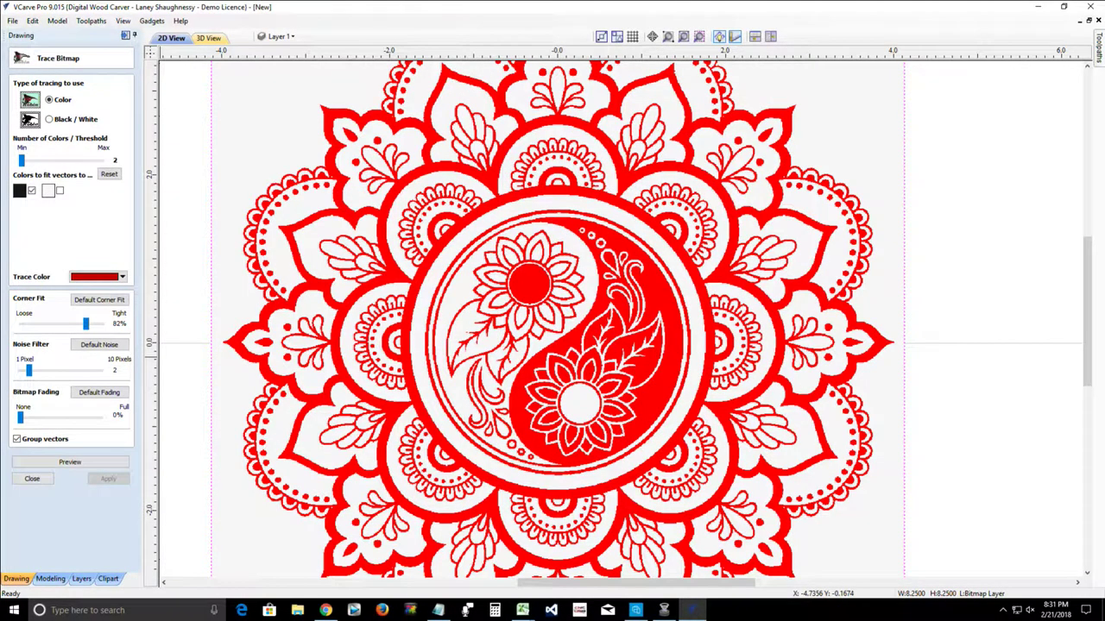
Step: Examine the pixelated edges of the red trace areas around the mandala's central flowers and leaves at several magnifications
scroll(308, 357, up, 5)
scroll(395, 359, down, 3)
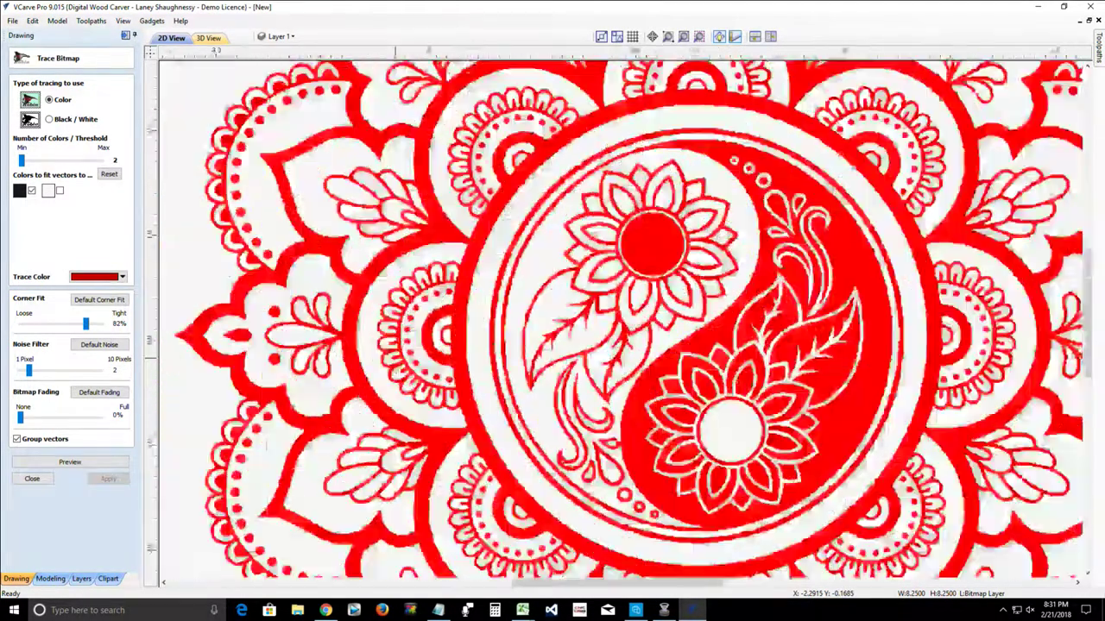
scroll(395, 359, down, 5)
scroll(464, 353, up, 4)
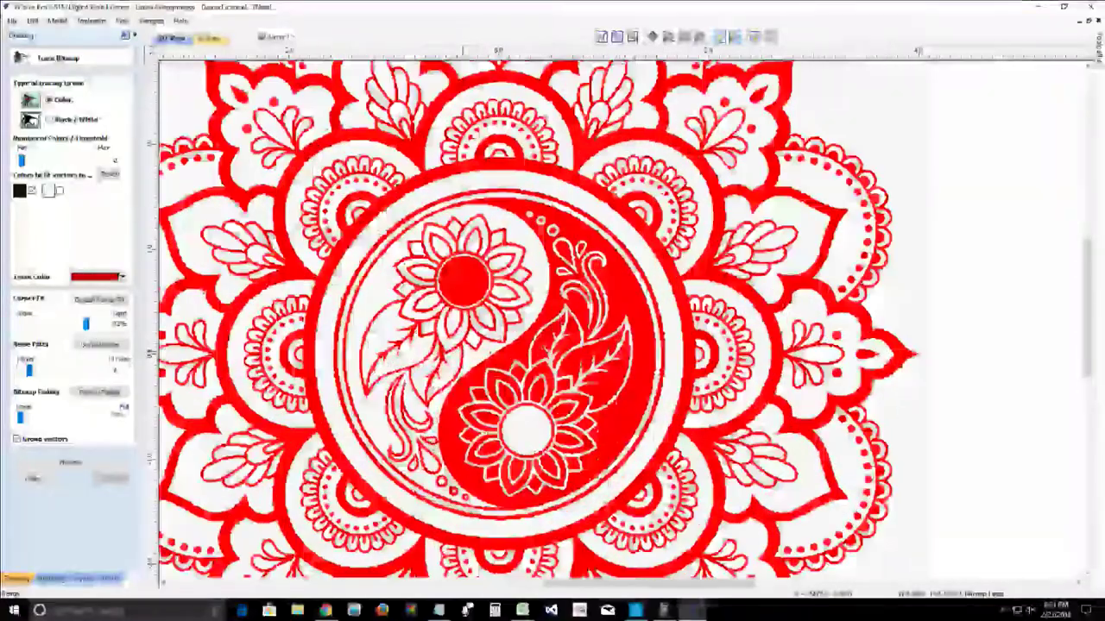
scroll(463, 353, up, 4)
scroll(462, 352, down, 4)
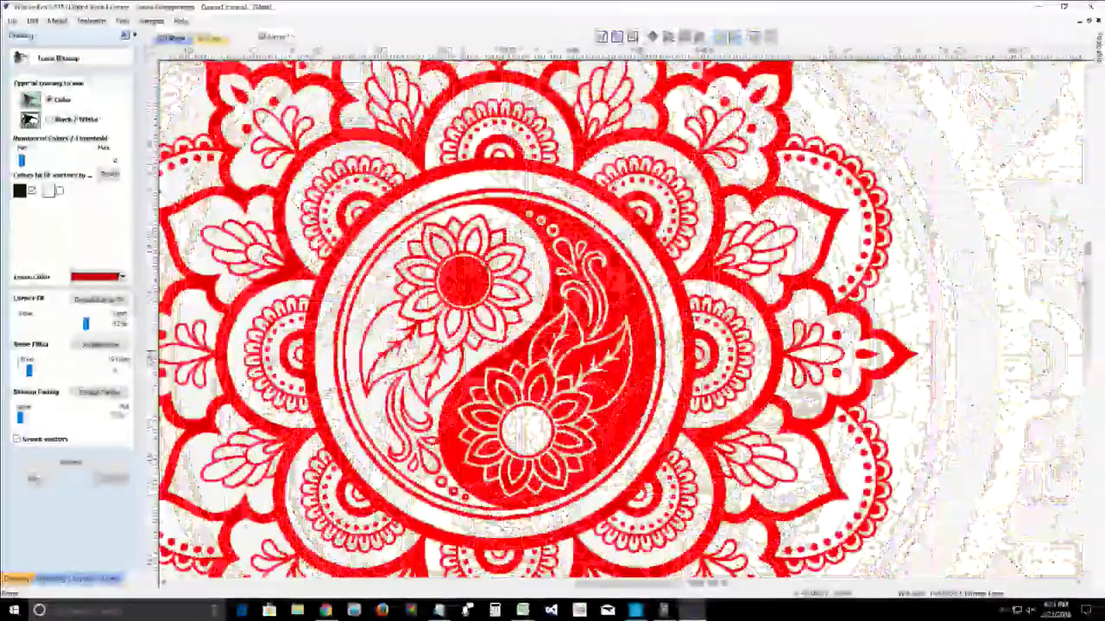
scroll(552, 389, up, 3)
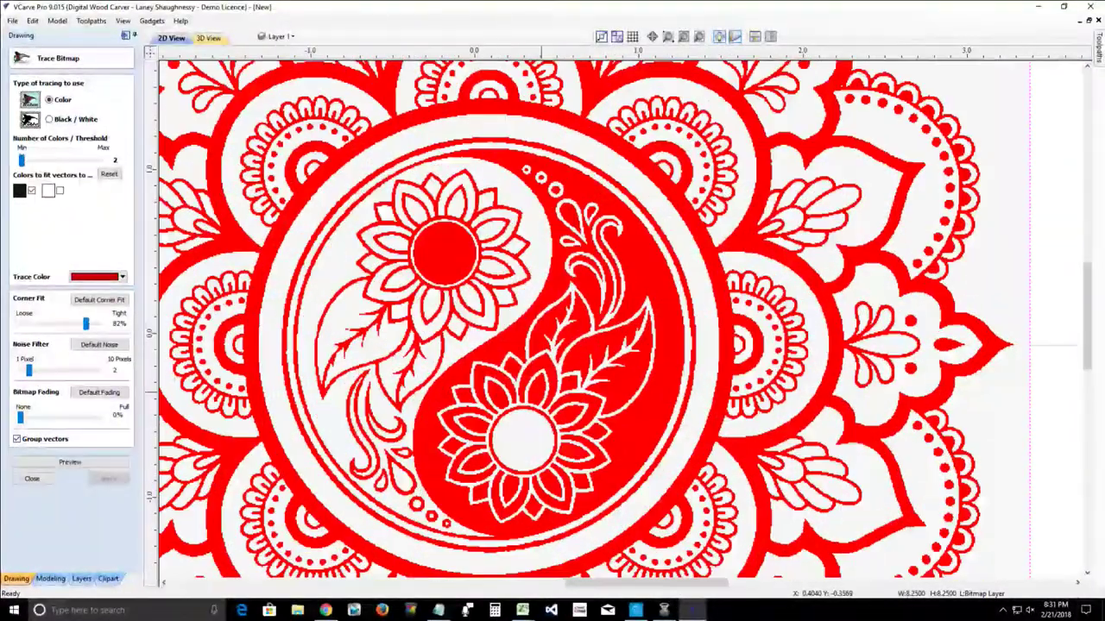
scroll(583, 389, up, 4)
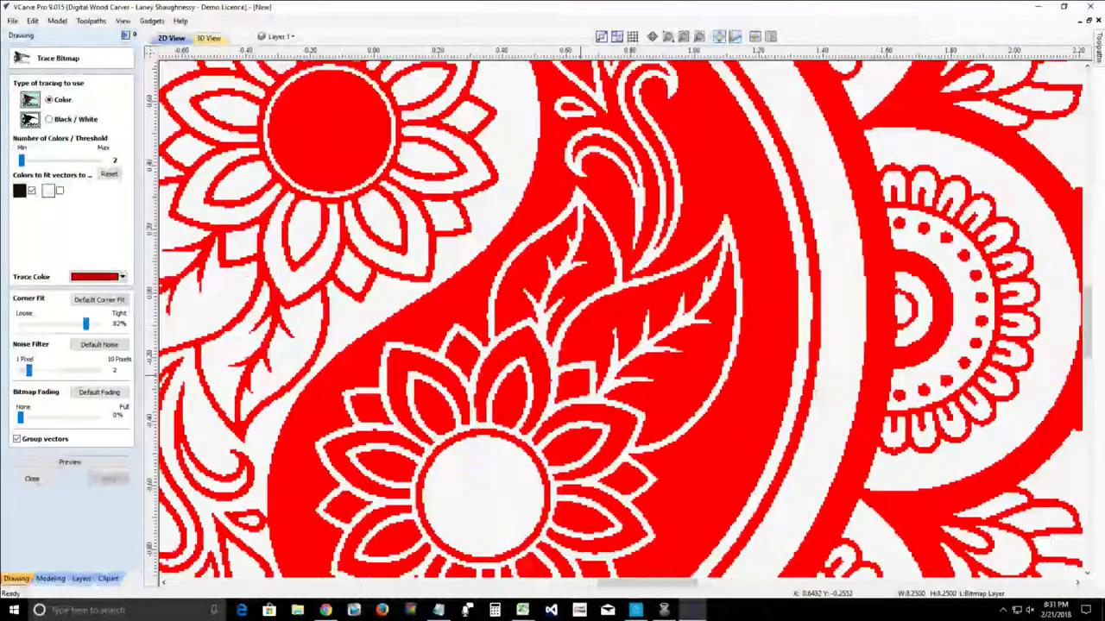
scroll(526, 358, up, 8)
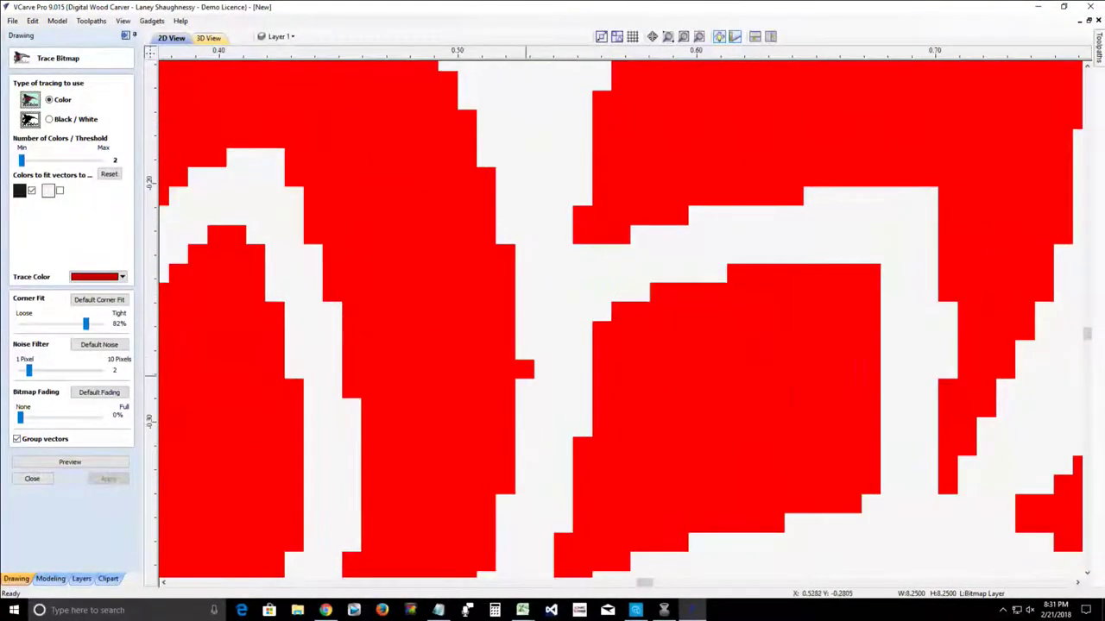
scroll(525, 373, down, 6)
scroll(522, 372, down, 4)
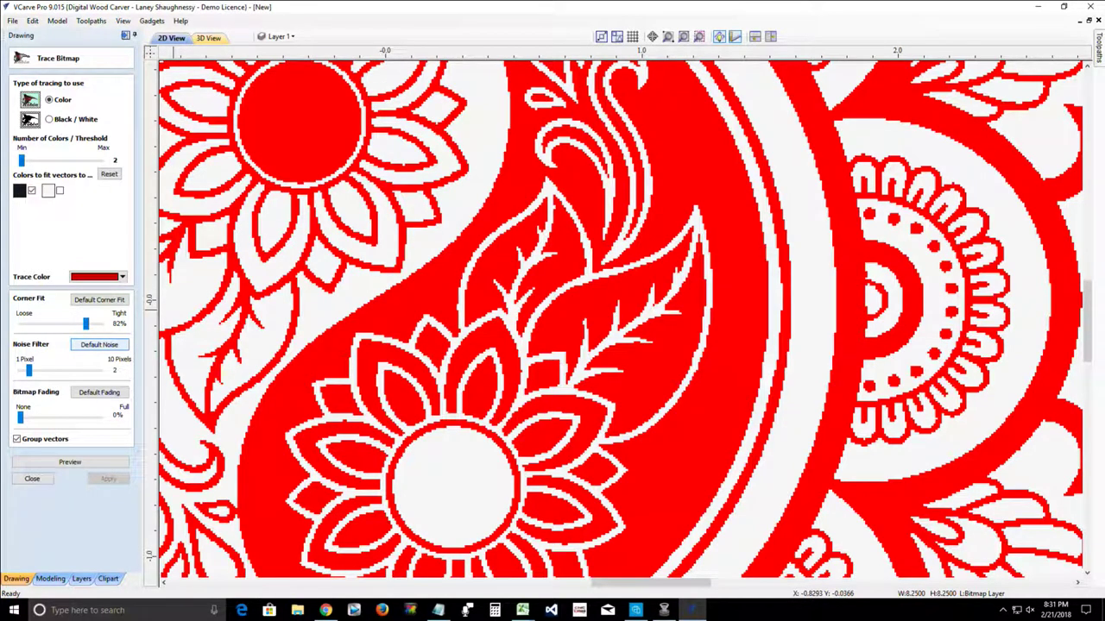
Step: Set the noise filter to 10 pixels, preview the trace around the lower flower's petals, and clear the preview
click(99, 345)
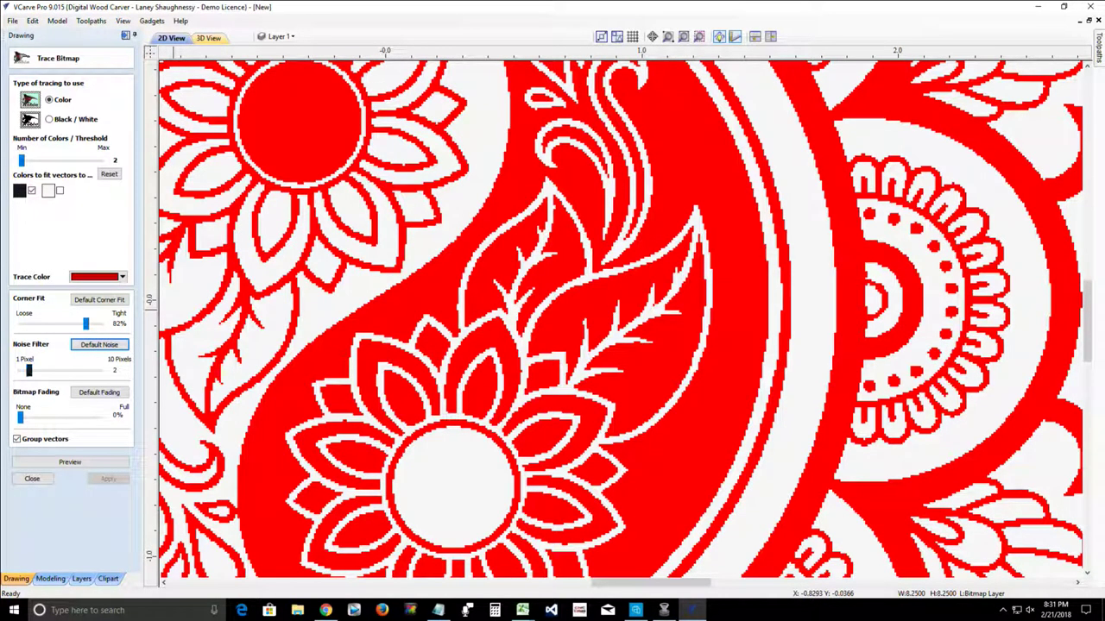
drag(29, 370, 99, 370)
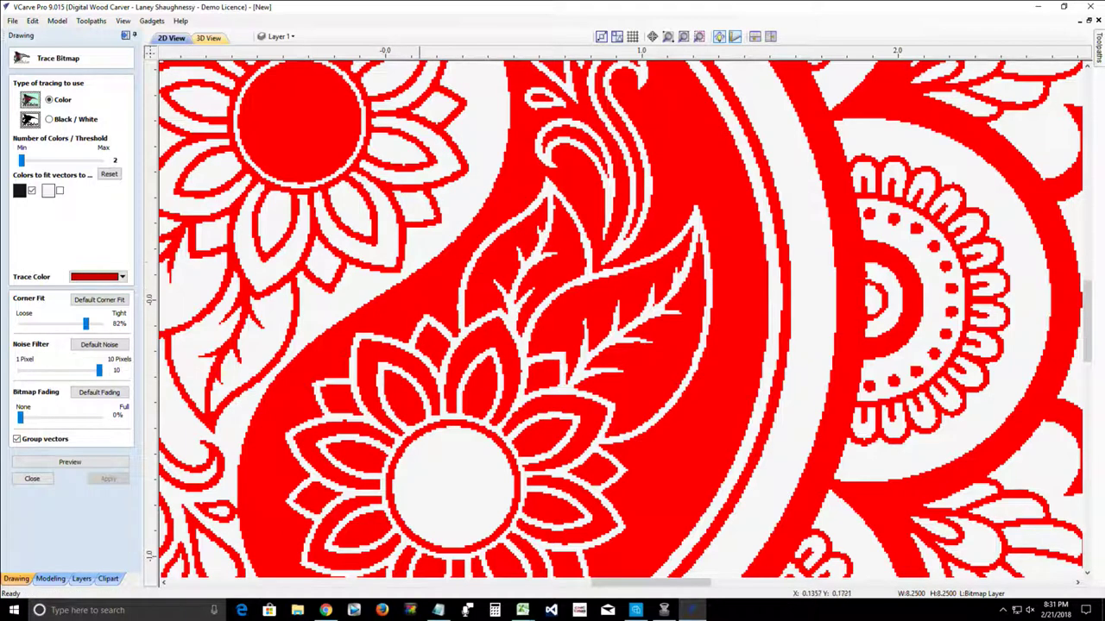
scroll(420, 251, up, 2)
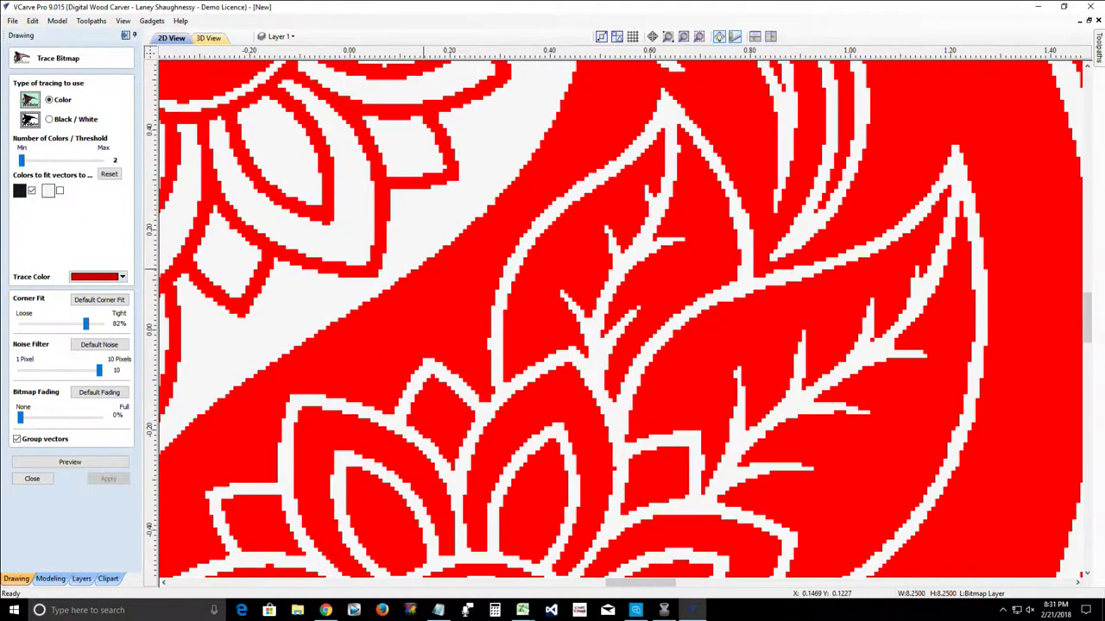
scroll(422, 267, up, 1)
scroll(422, 267, down, 4)
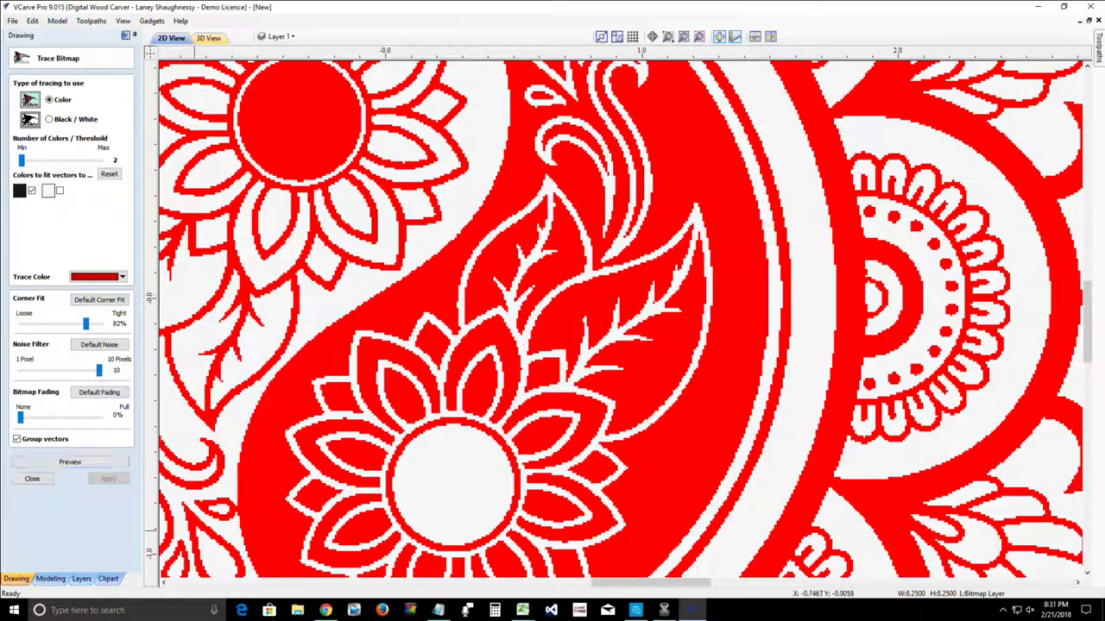
scroll(341, 425, up, 3)
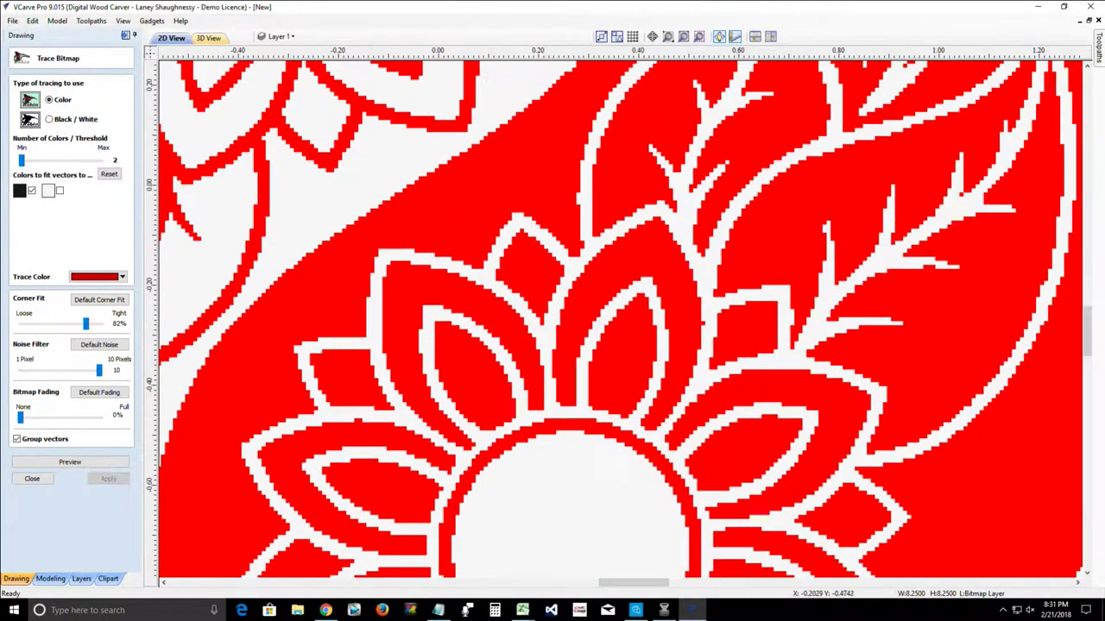
scroll(343, 423, up, 1)
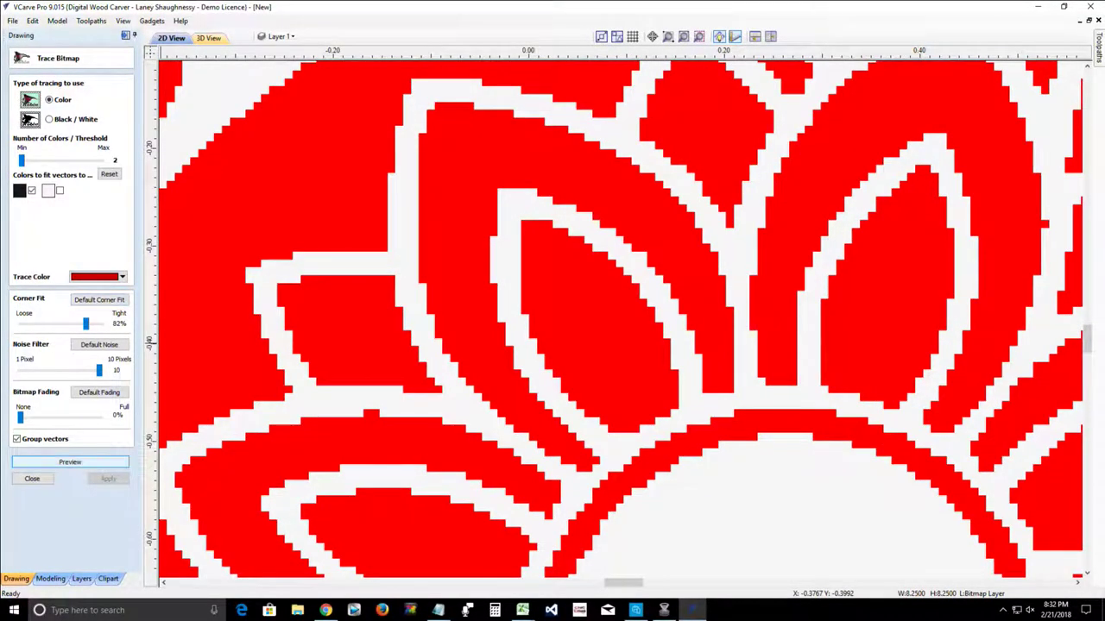
click(70, 462)
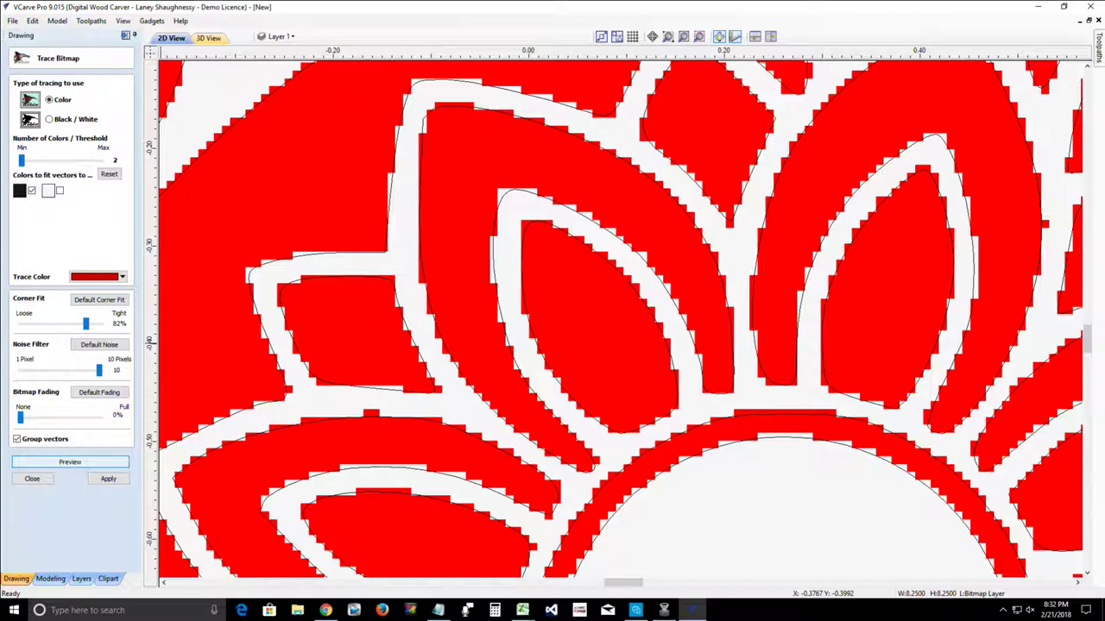
click(70, 462)
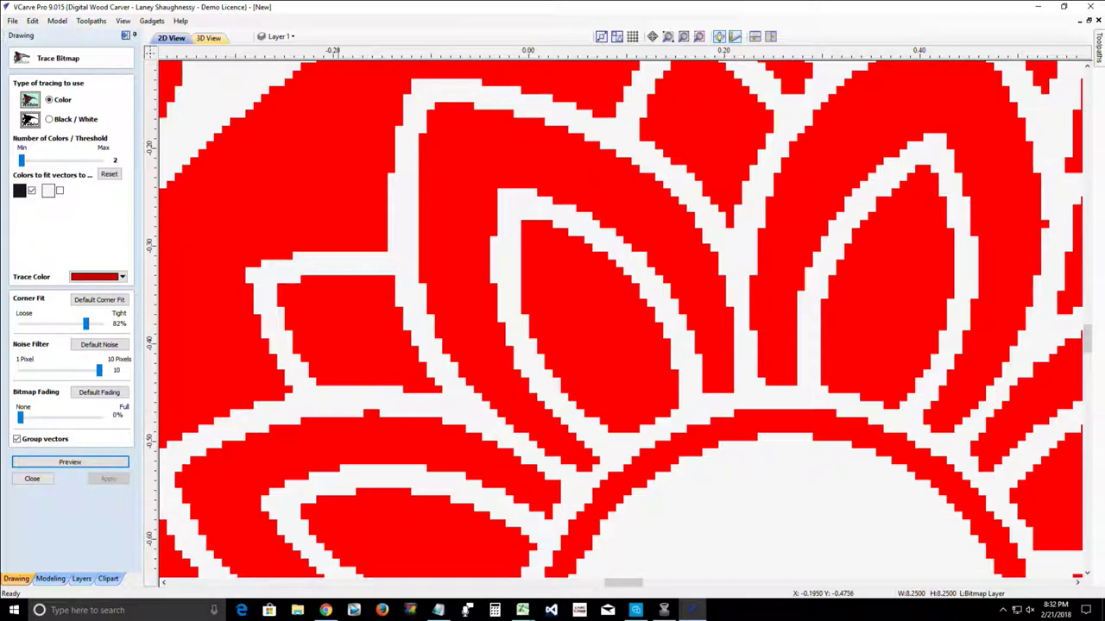
Step: Set the noise filter to 1 pixel, and preview the trace to inspect the vectors around the flower petals and leaf veins
drag(98, 370, 20, 370)
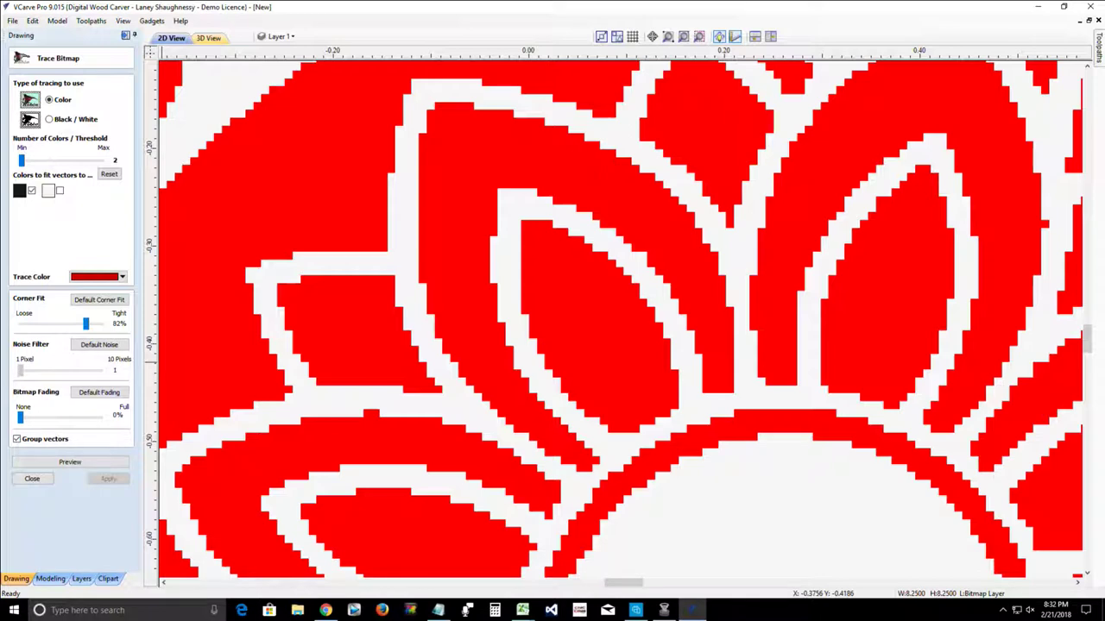
click(70, 462)
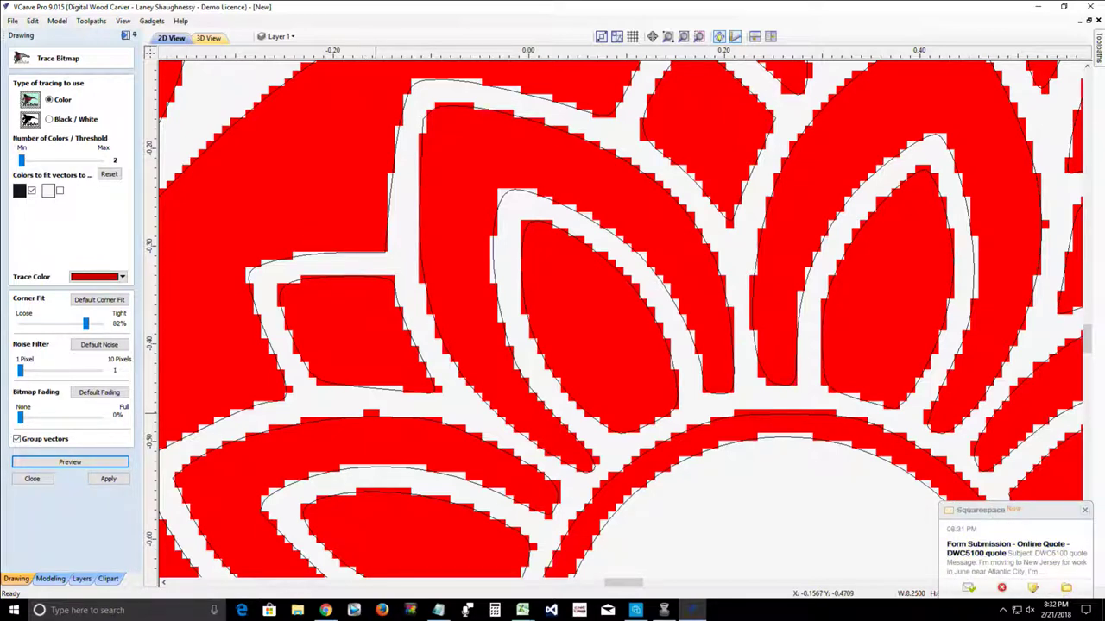
scroll(374, 410, up, 2)
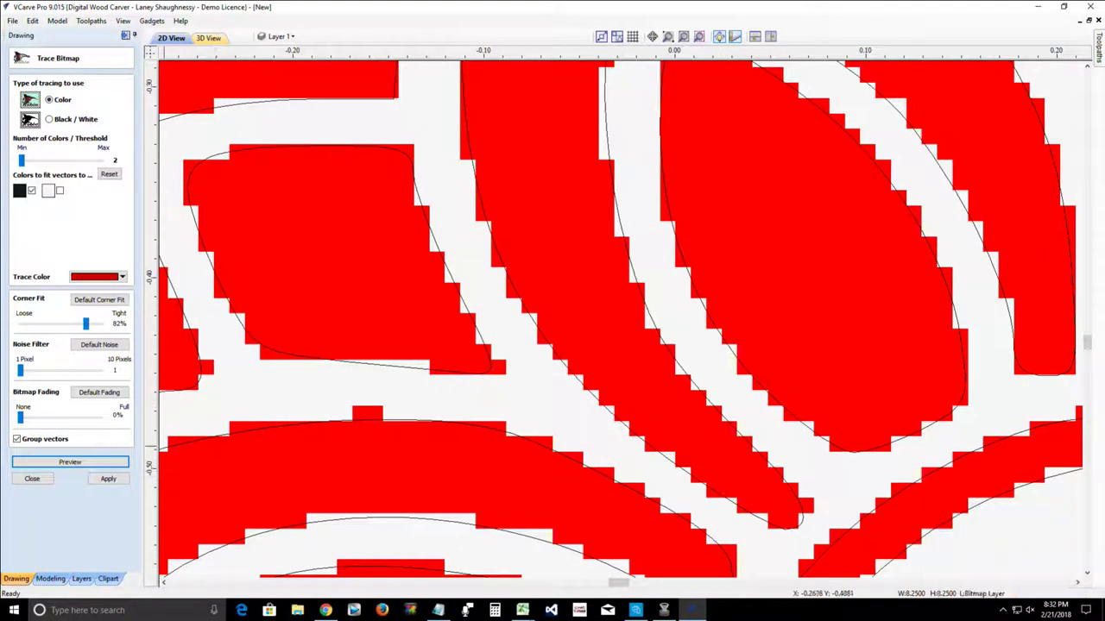
scroll(553, 412, down, 2)
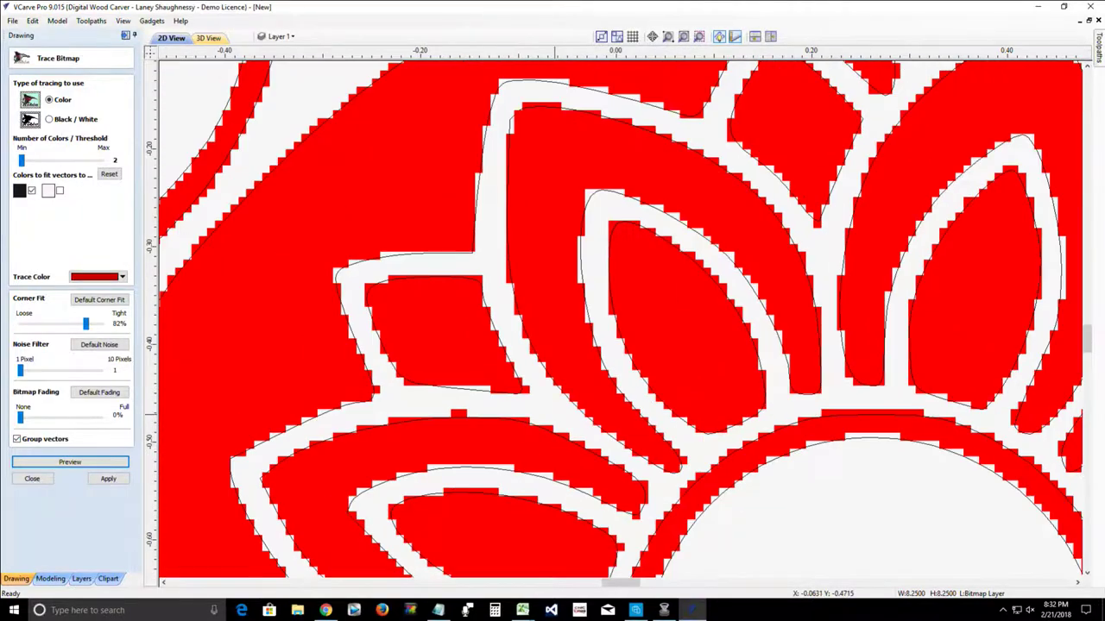
scroll(554, 412, down, 4)
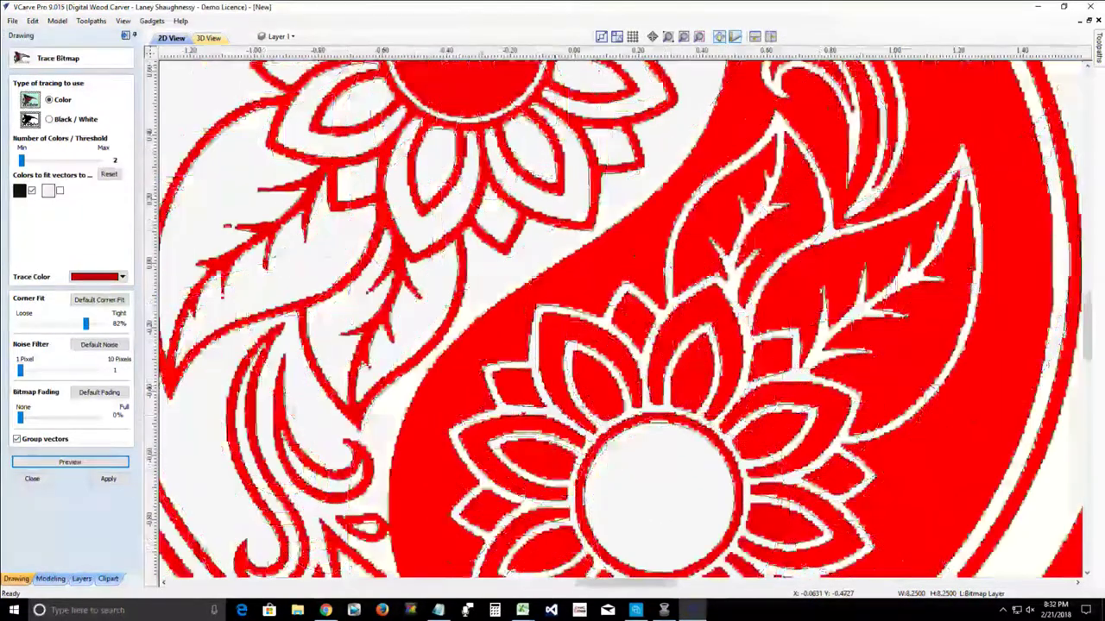
scroll(366, 400, up, 4)
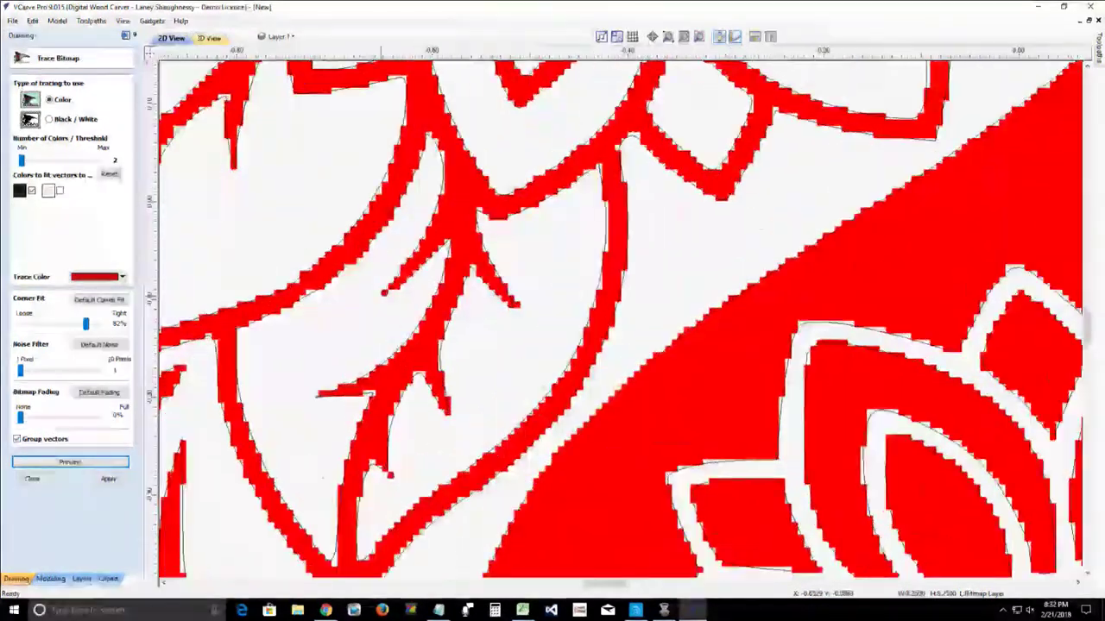
scroll(381, 295, up, 4)
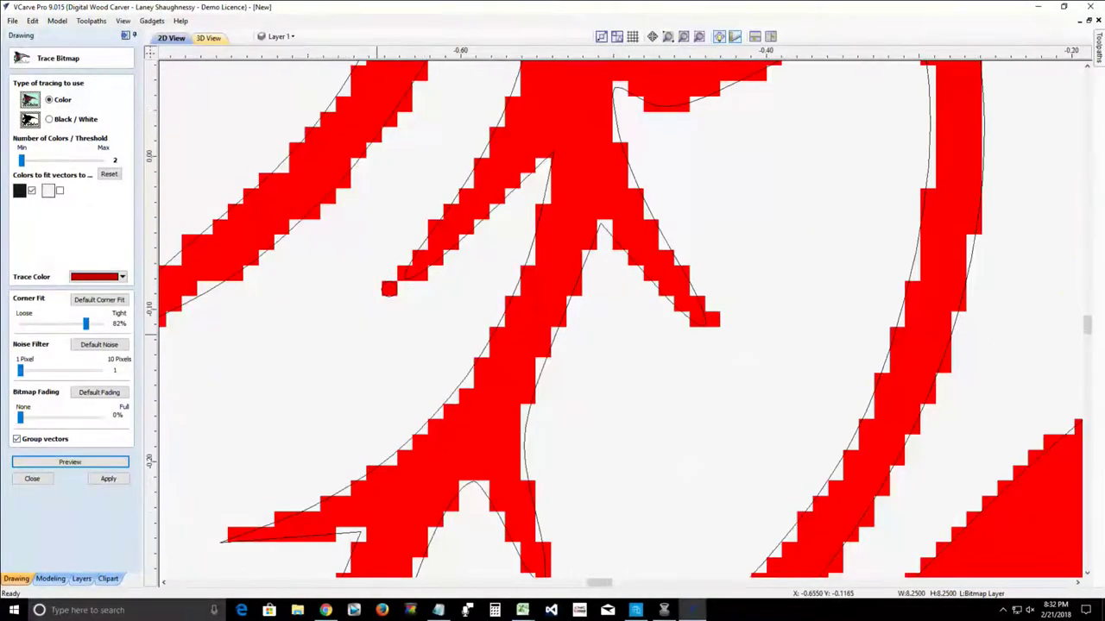
scroll(381, 298, down, 8)
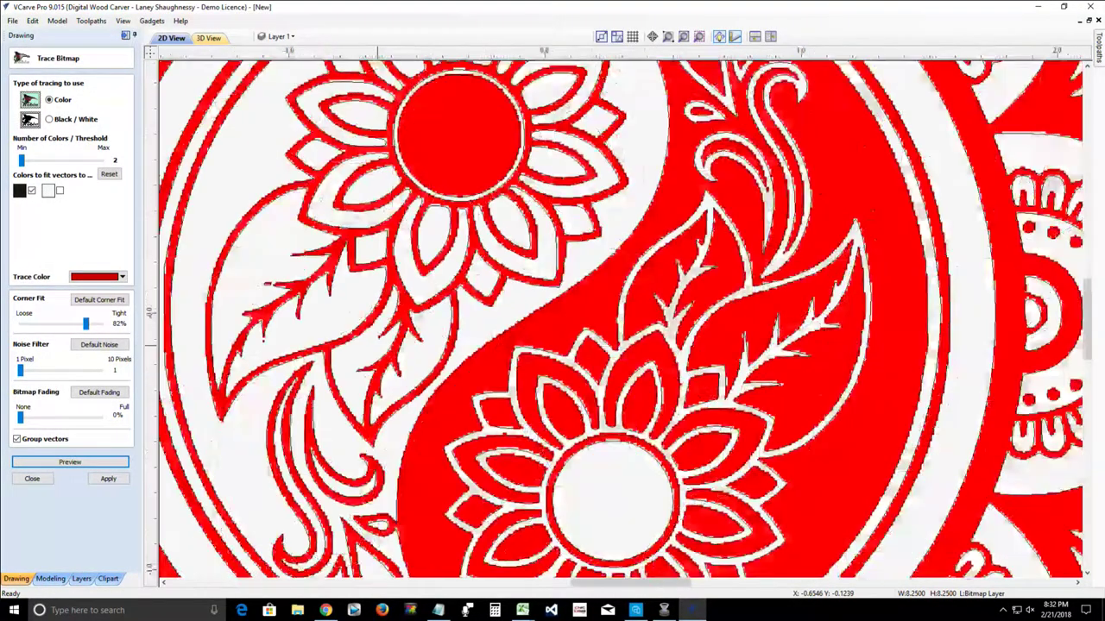
scroll(384, 345, down, 3)
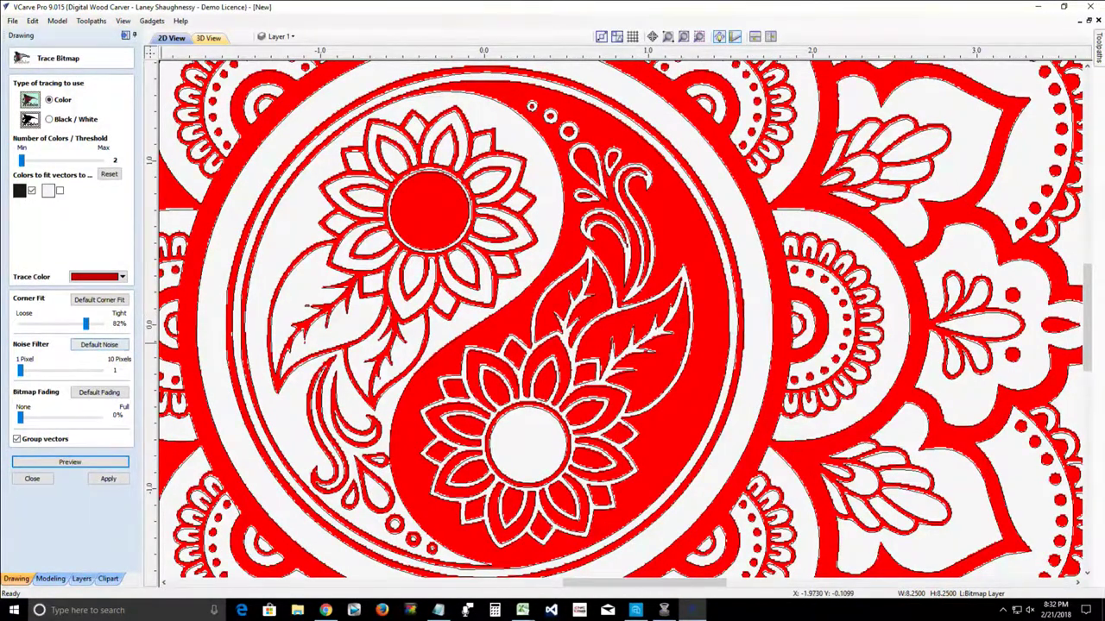
Step: Reset the noise filter to its default of 2 pixels, and preview the leaf veins traced with the corner fit tightened to 100%
mouse_move(21, 371)
mouse_down()
mouse_move(92, 371)
mouse_move(29, 370)
mouse_up()
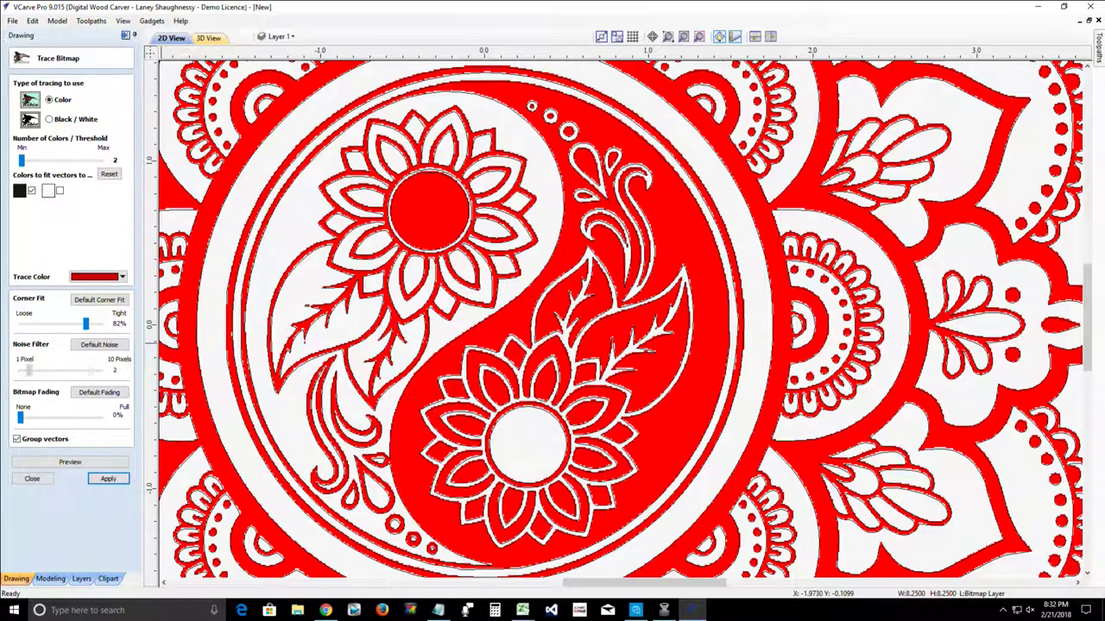
click(100, 344)
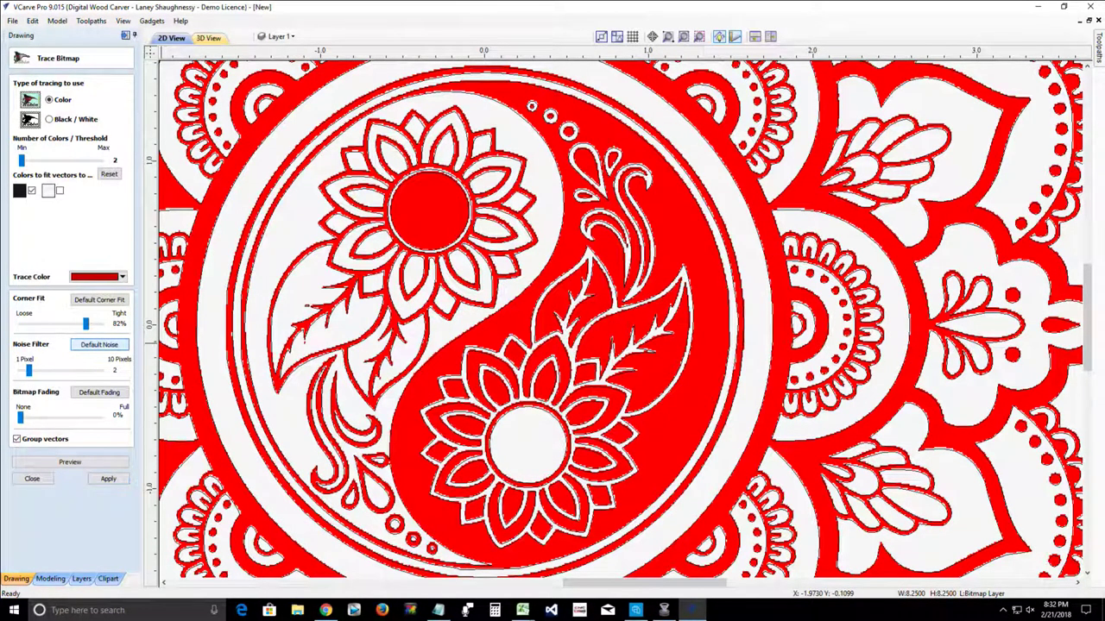
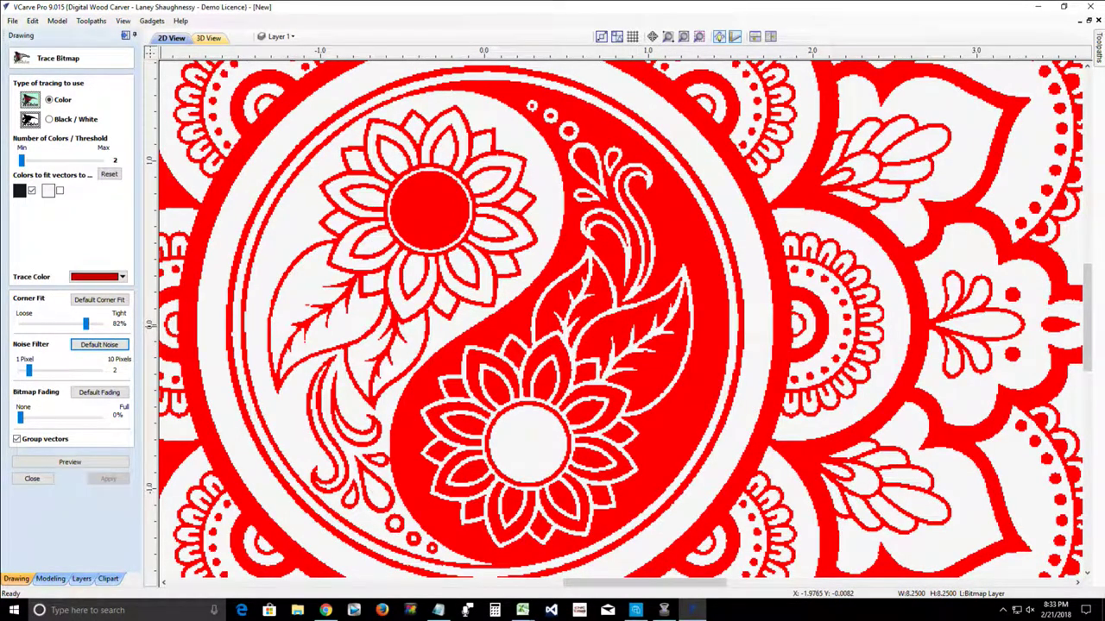
scroll(307, 317, up, 4)
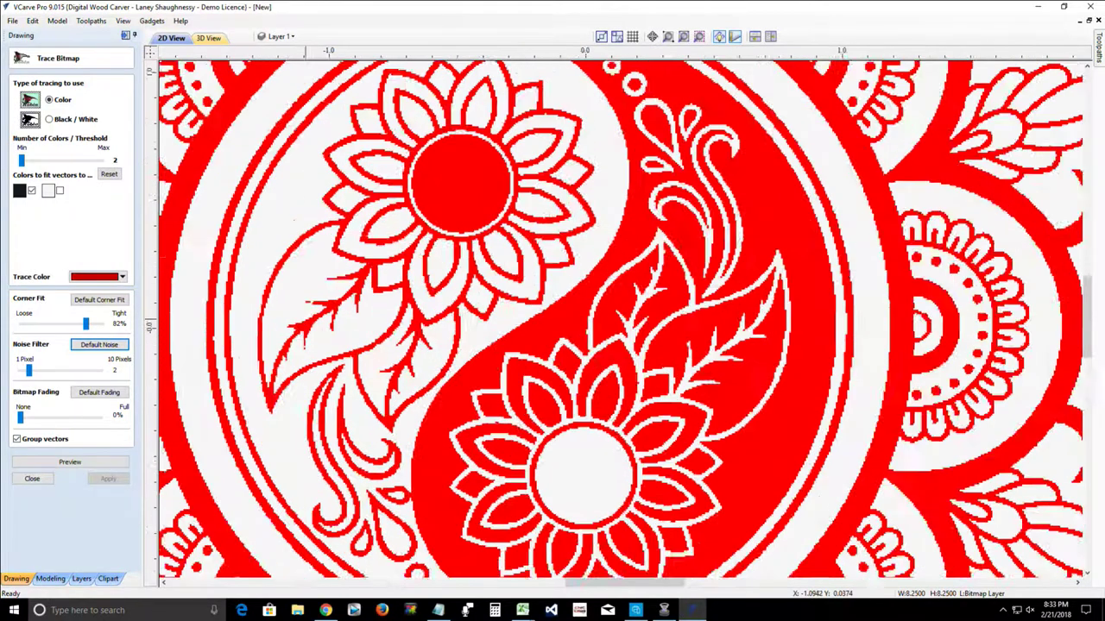
scroll(307, 315, up, 2)
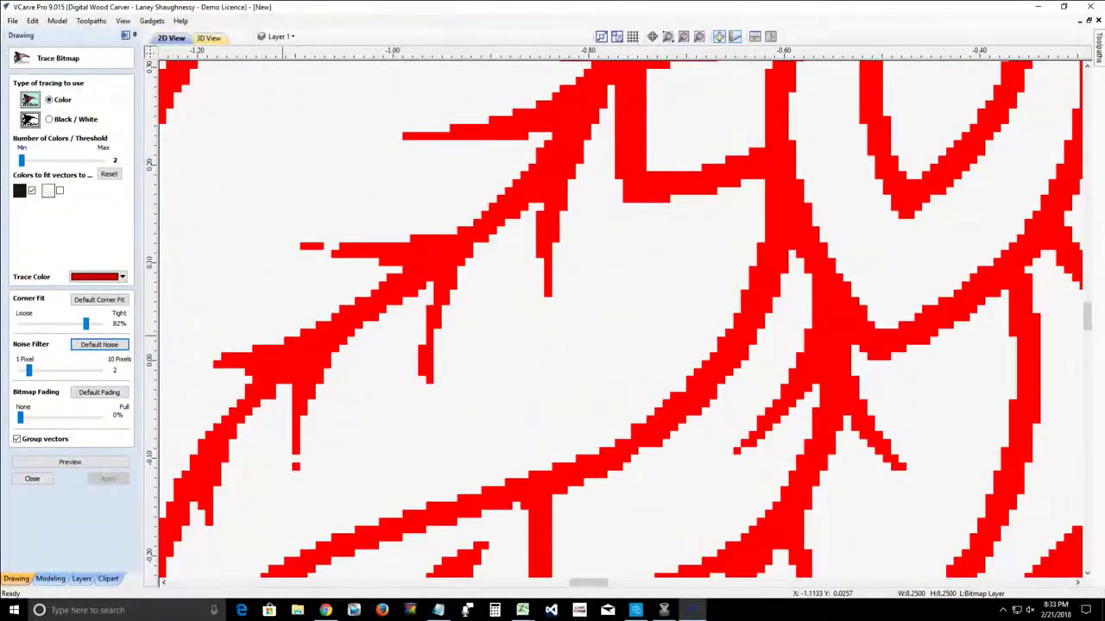
mouse_move(85, 324)
mouse_down()
mouse_move(22, 323)
mouse_move(99, 324)
mouse_up()
click(70, 462)
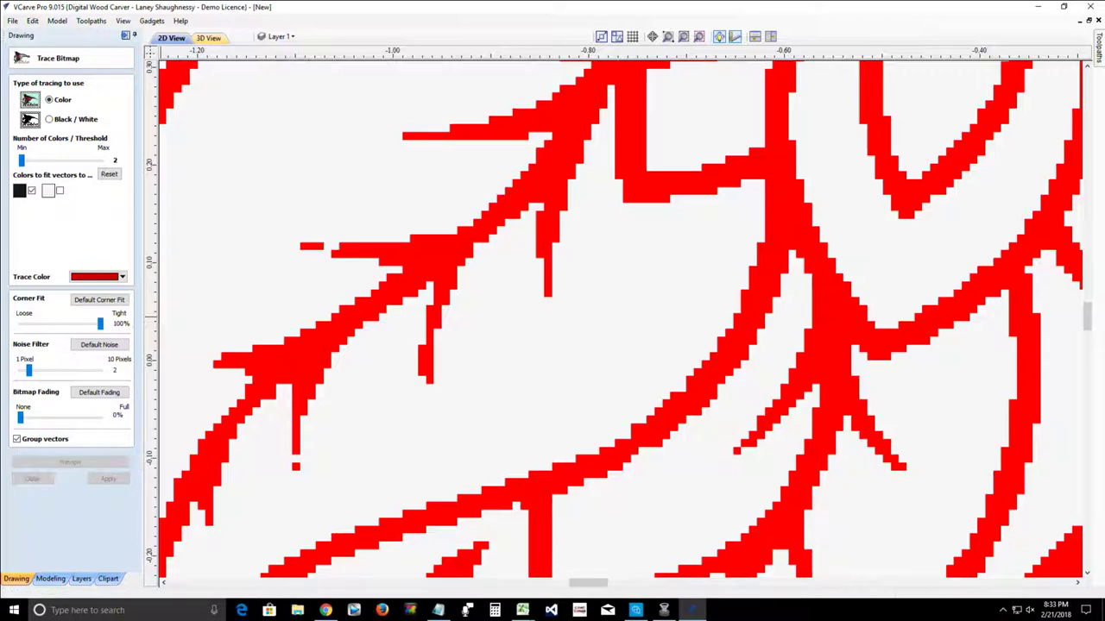
scroll(396, 271, up, 4)
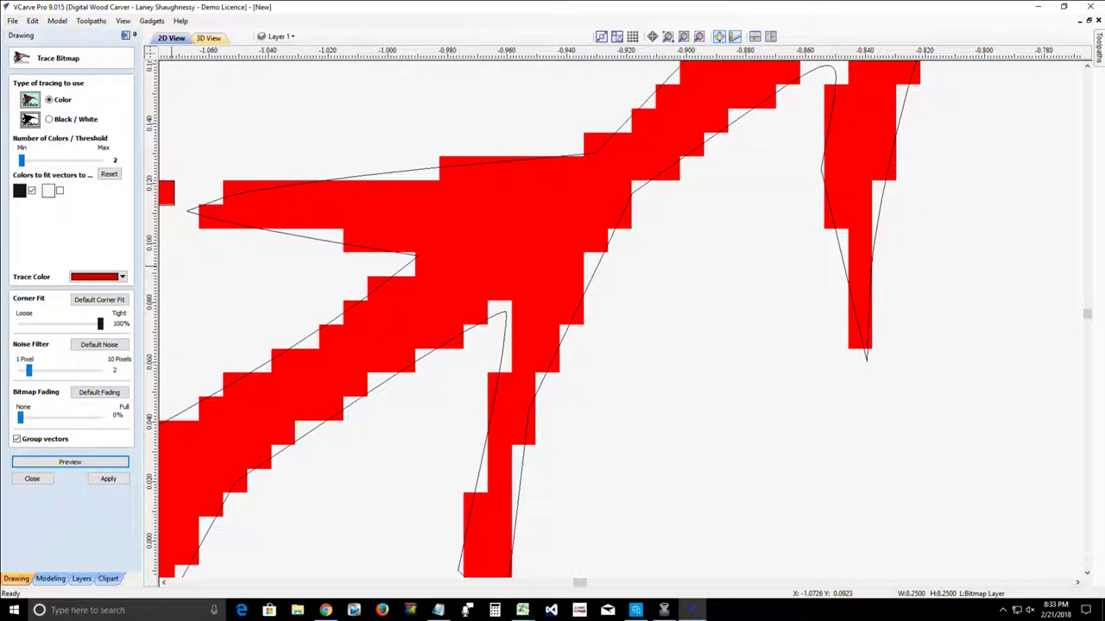
Step: Loosen the corner fit to 0%, and preview the trace to inspect the vectors around the leaf veins
click(100, 324)
drag(100, 324, 22, 324)
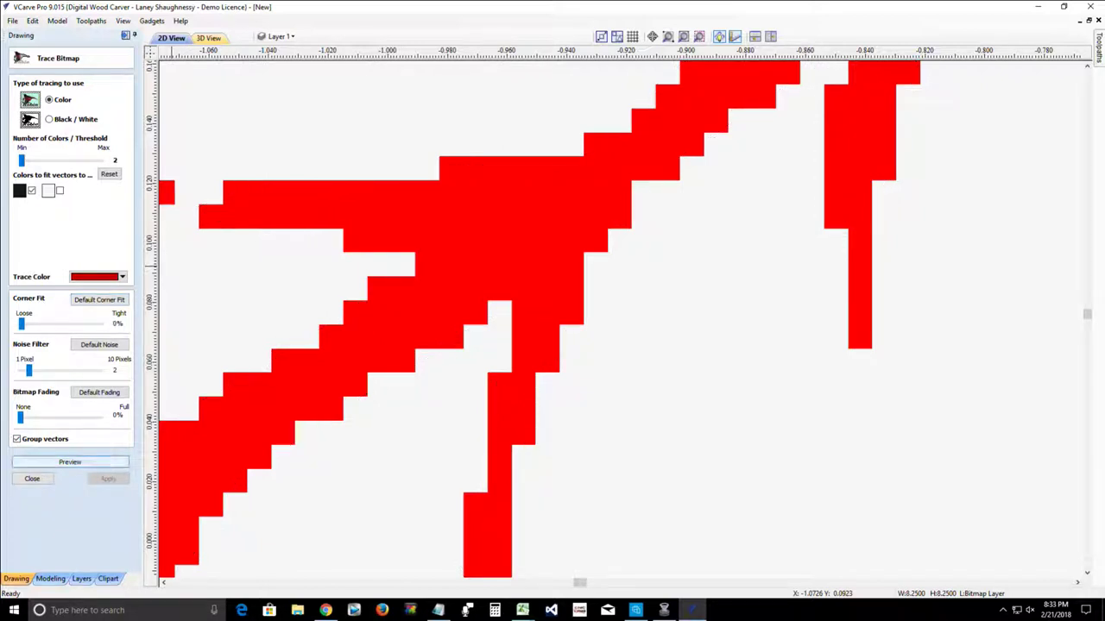
click(70, 461)
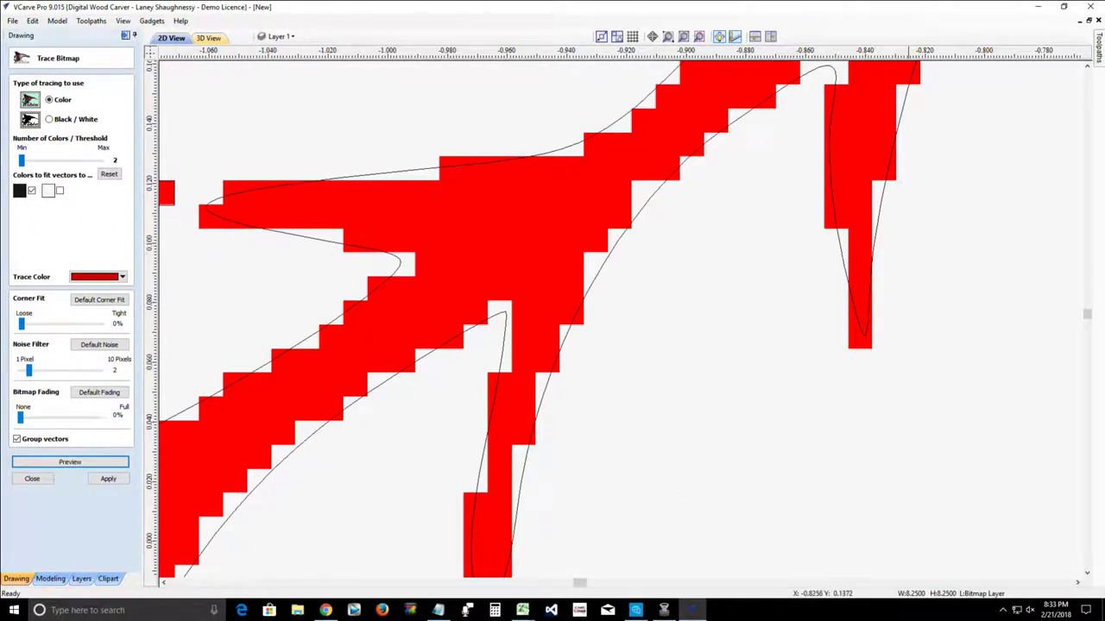
scroll(880, 281, down, 2)
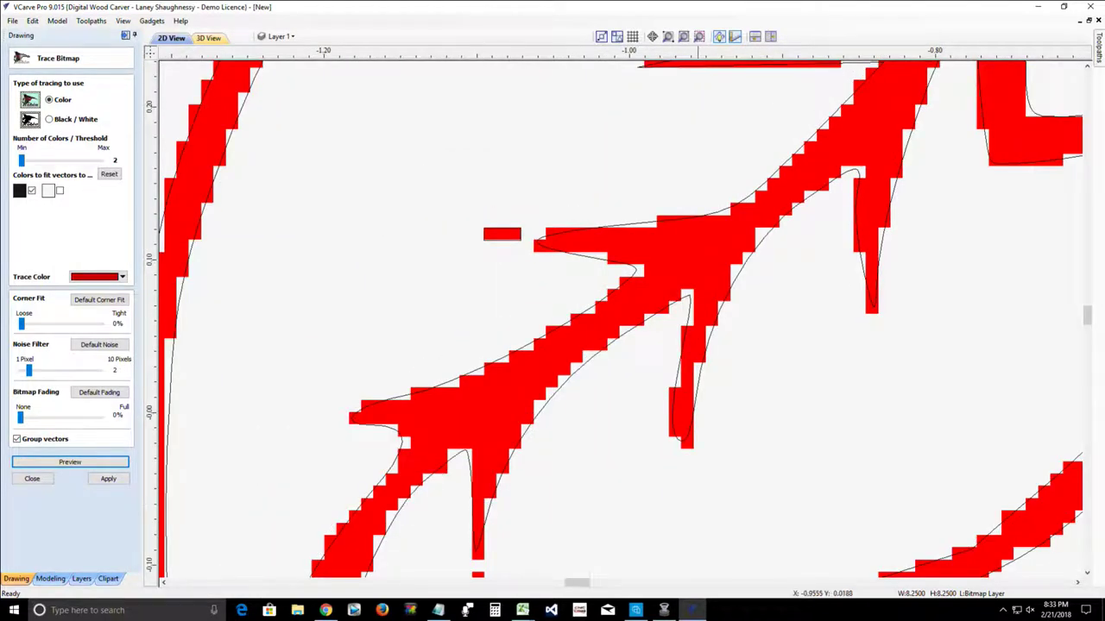
scroll(700, 392, up, 2)
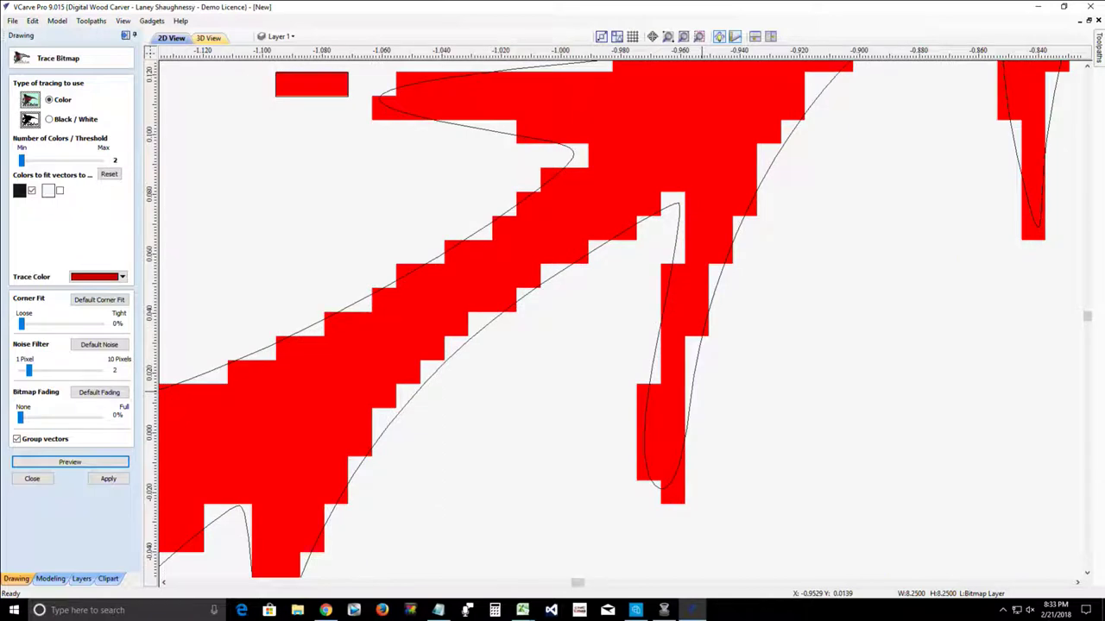
scroll(702, 389, up, 2)
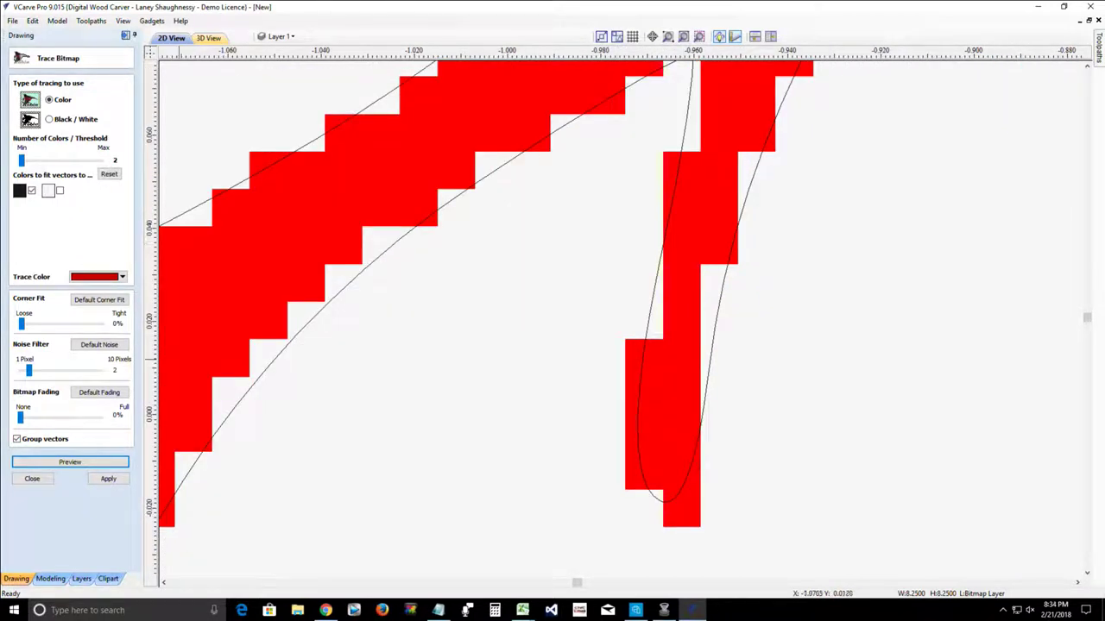
Step: Reset the corner fit to its default of 82%, and preview the trace around the leaf veins
drag(22, 324, 100, 324)
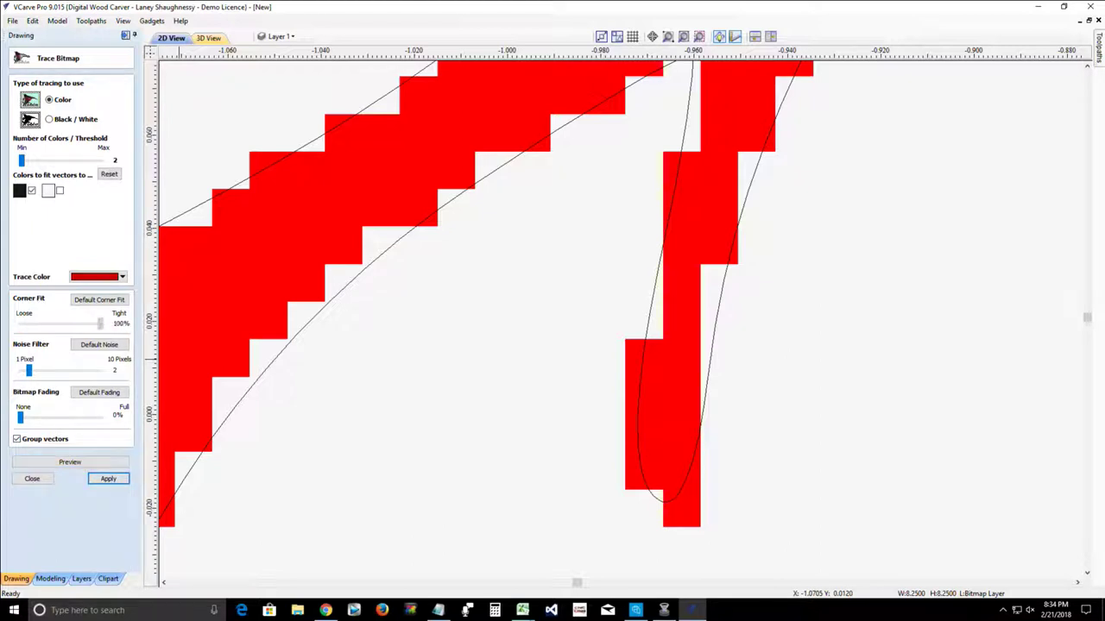
drag(99, 324, 22, 323)
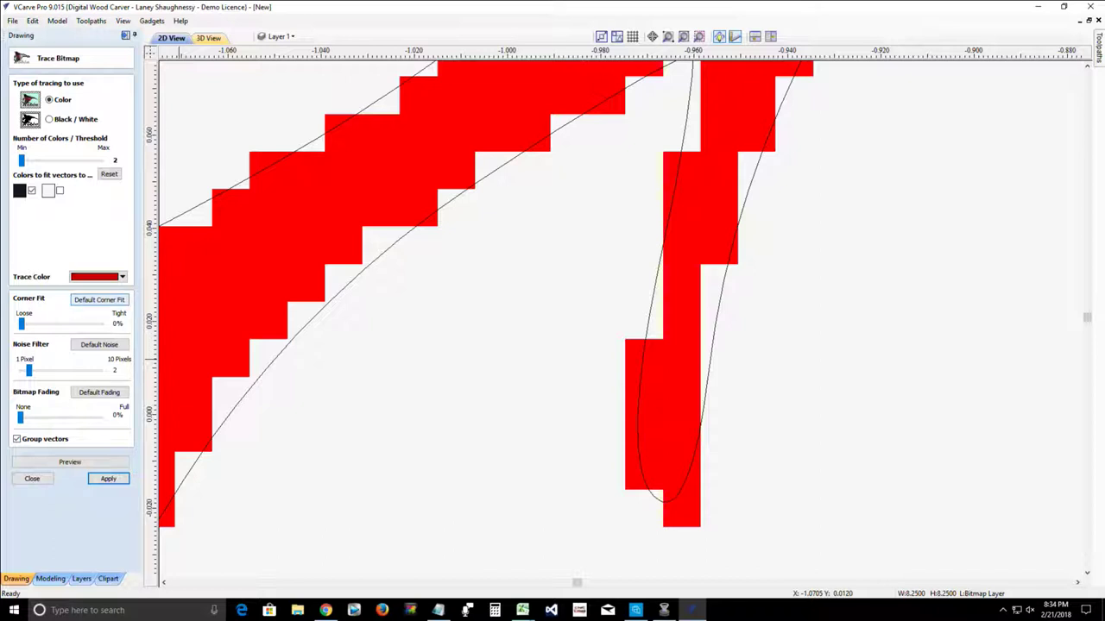
click(99, 299)
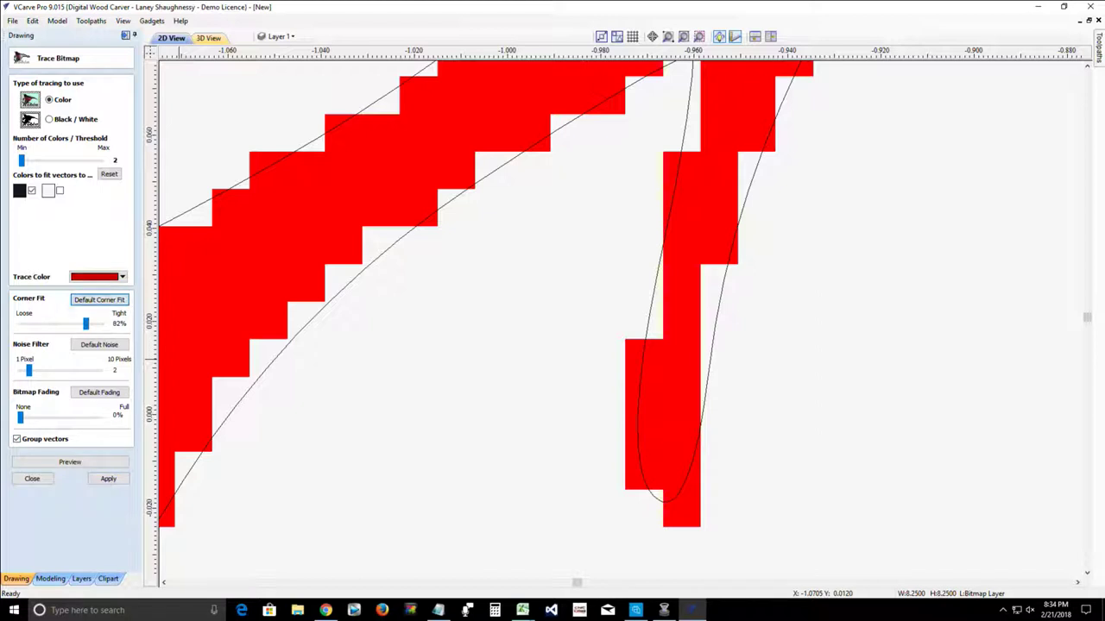
click(99, 300)
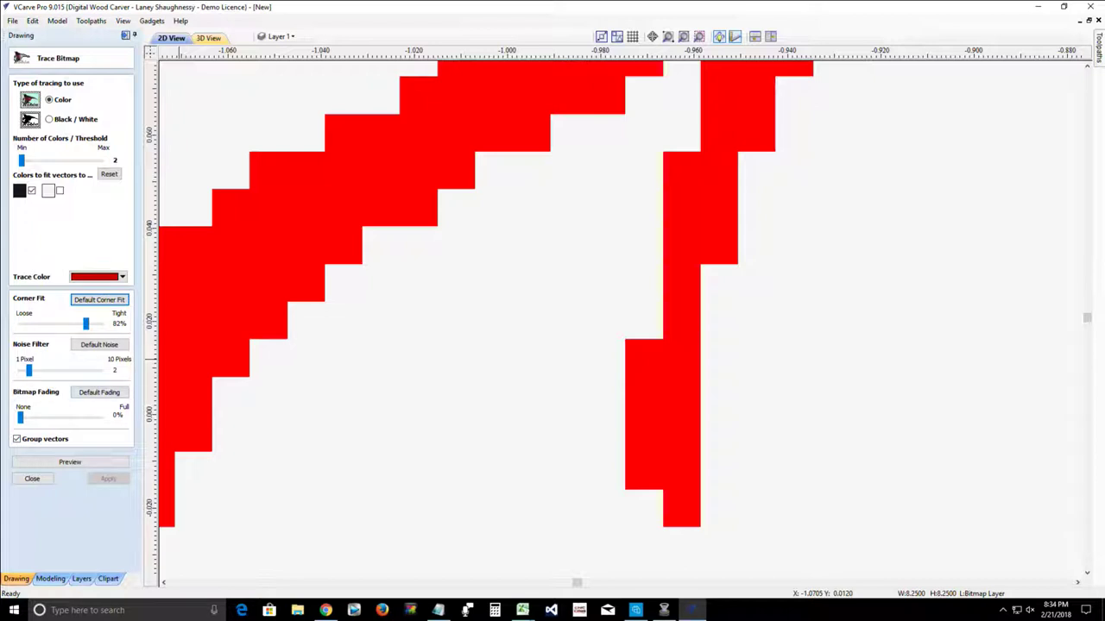
click(70, 461)
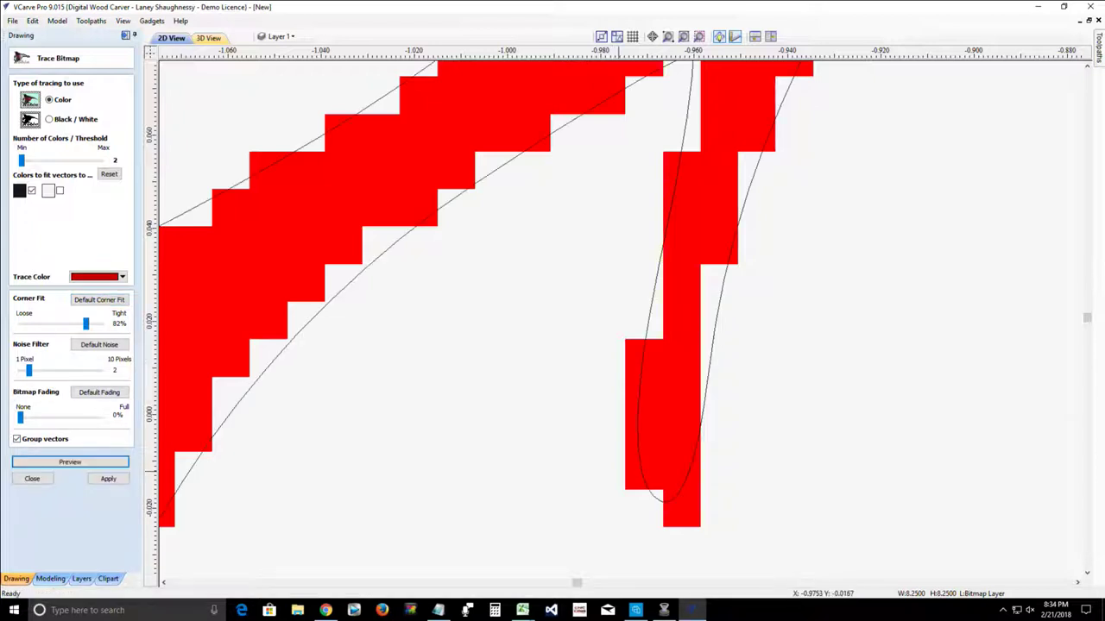
Step: Check the previewed vectors over the mandala's yin-yang centre, and apply the bitmap trace
scroll(660, 220, down, 2)
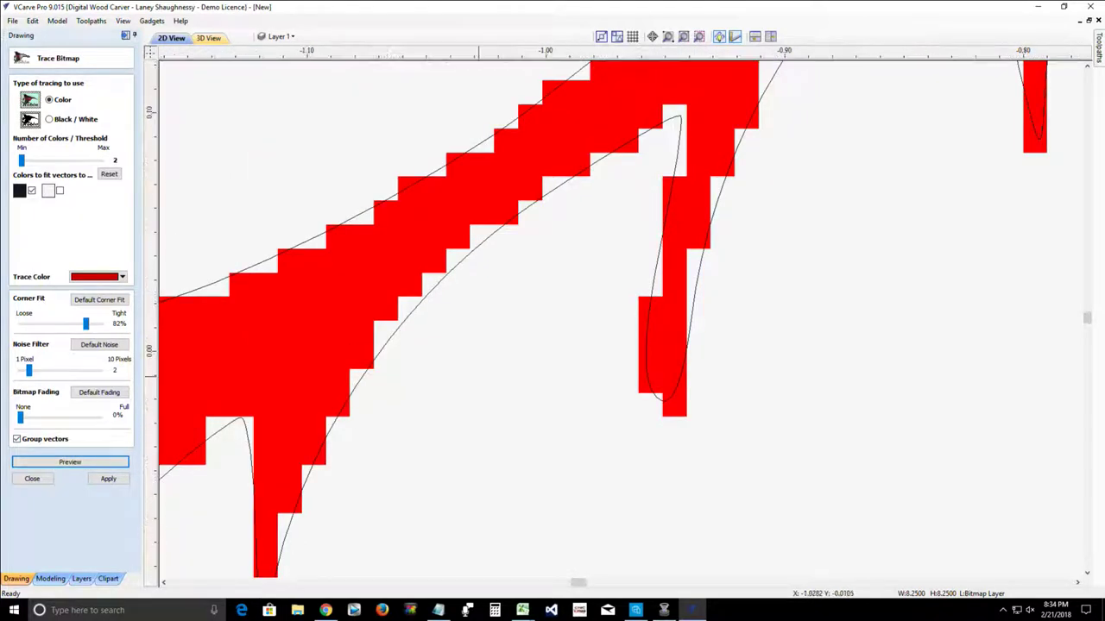
scroll(479, 375, down, 5)
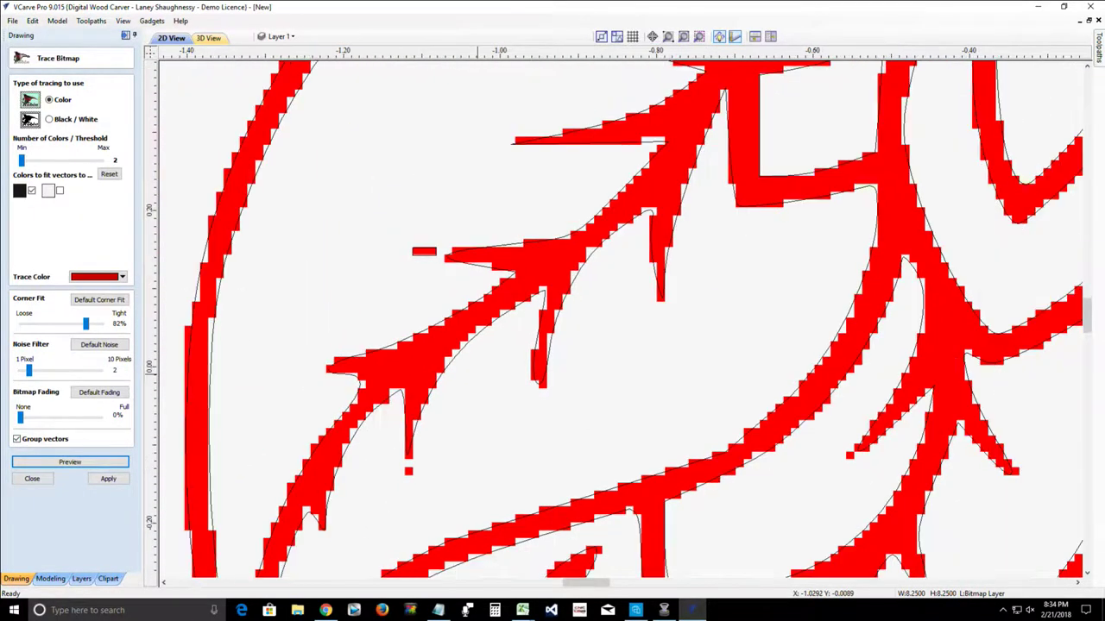
scroll(476, 373, down, 5)
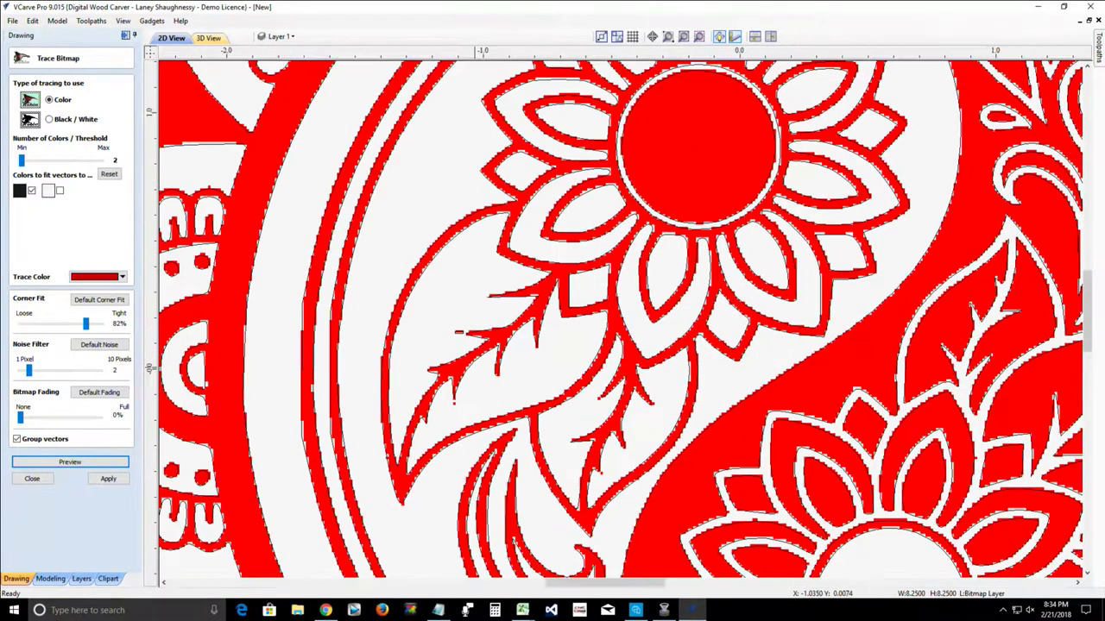
scroll(474, 368, down, 2)
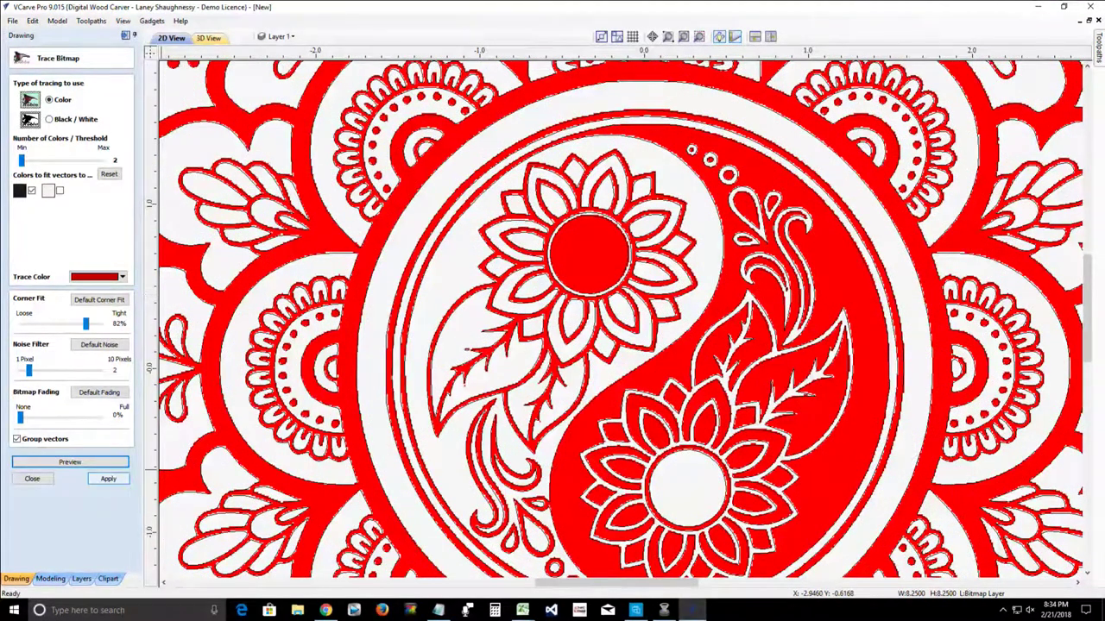
click(107, 478)
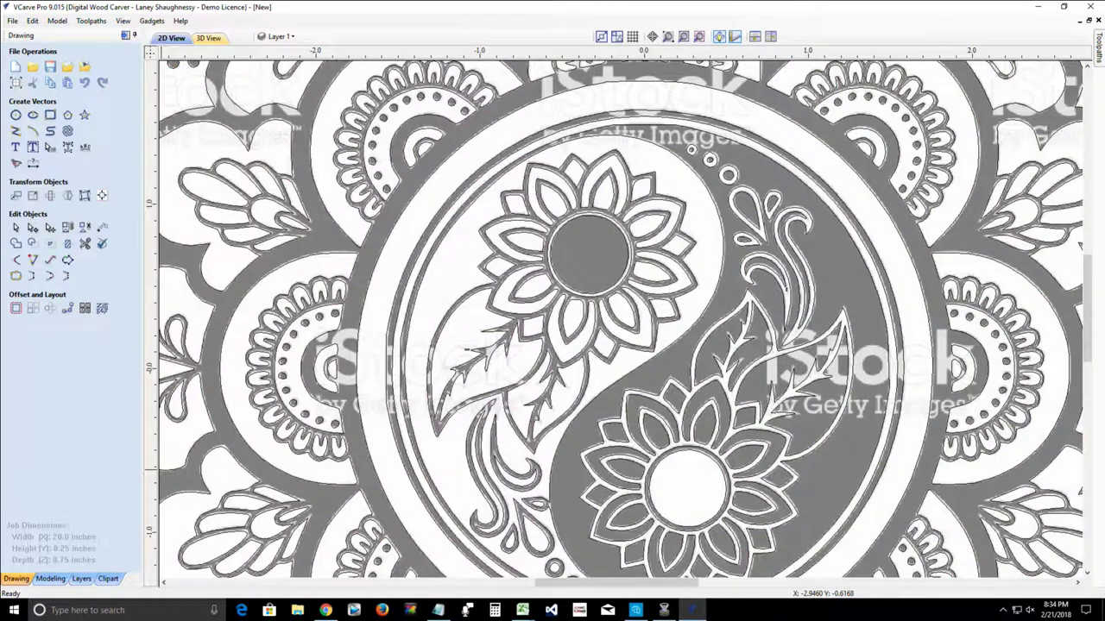
Step: Hide the Bitmap Layer so that only the traced vectors on Layer 1 are displayed
scroll(472, 366, down, 2)
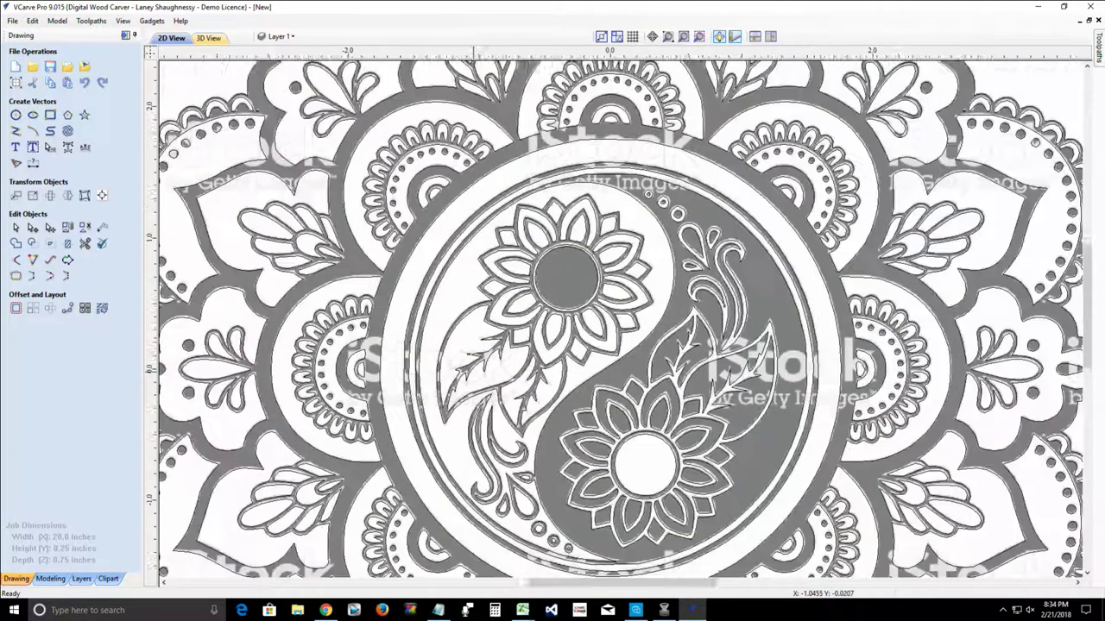
scroll(475, 369, down, 1)
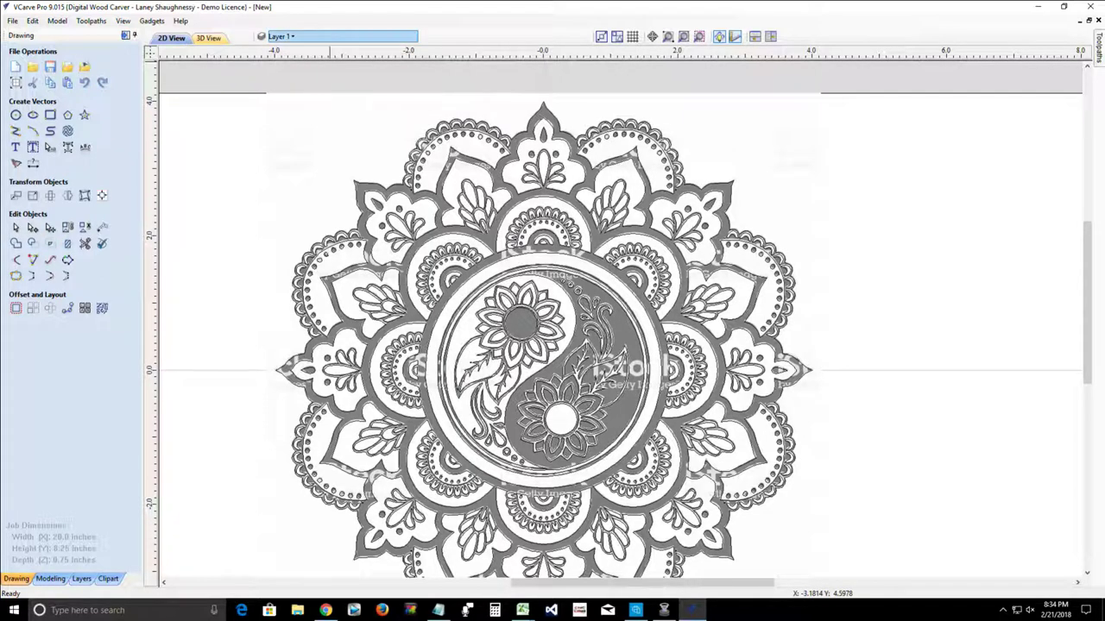
click(285, 36)
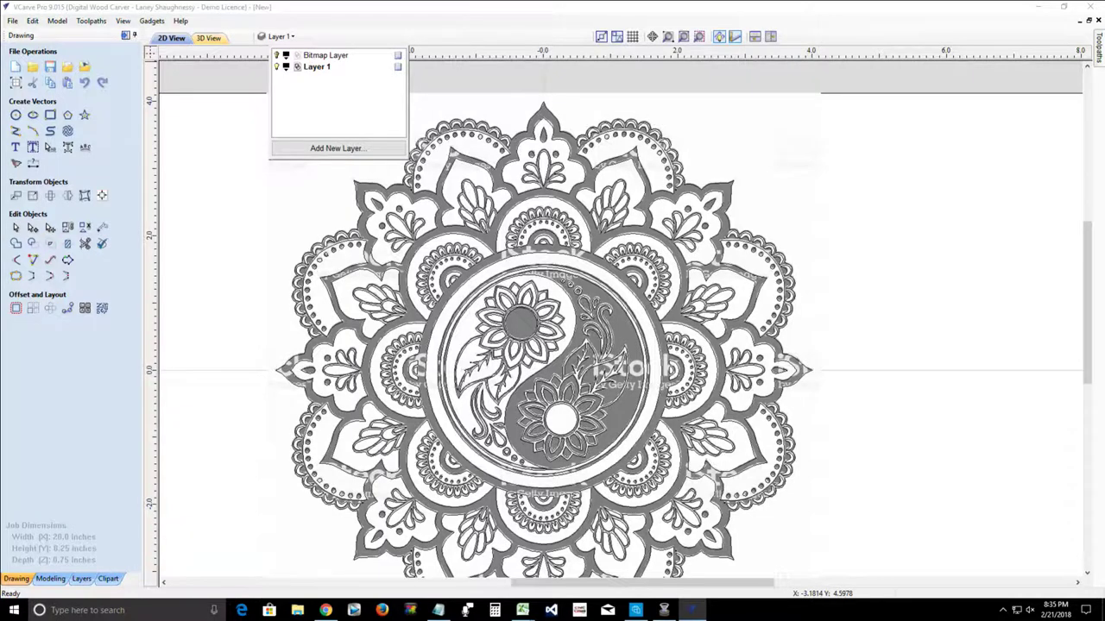
click(276, 54)
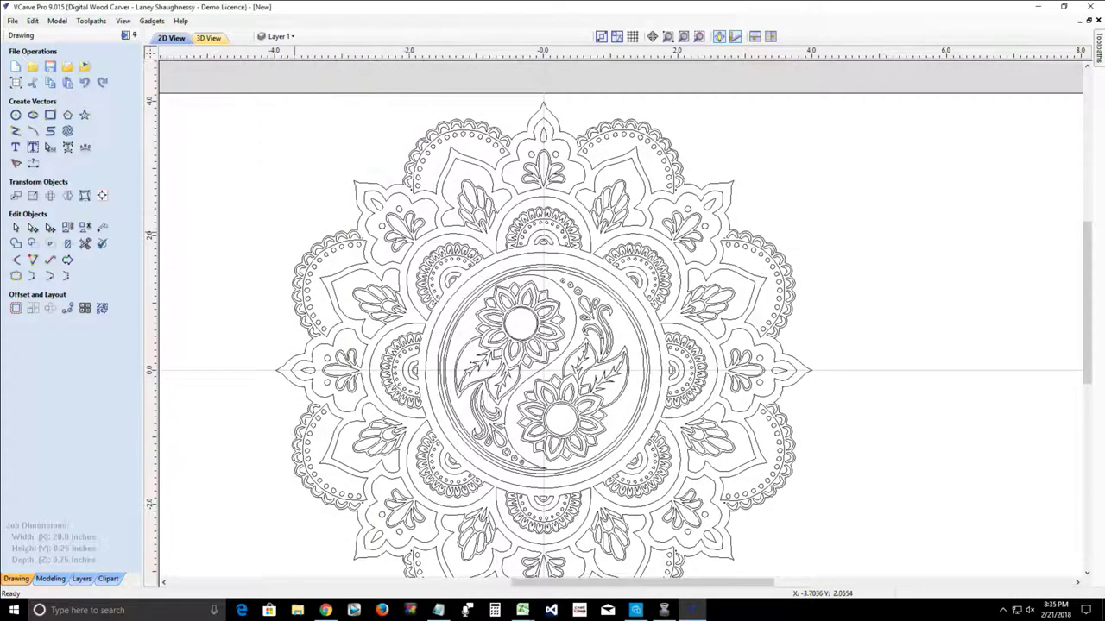
Step: Try scaling the entire traced mandala down to about 6.25 by 6.26 inches, and undo the resize
scroll(295, 227, down, 2)
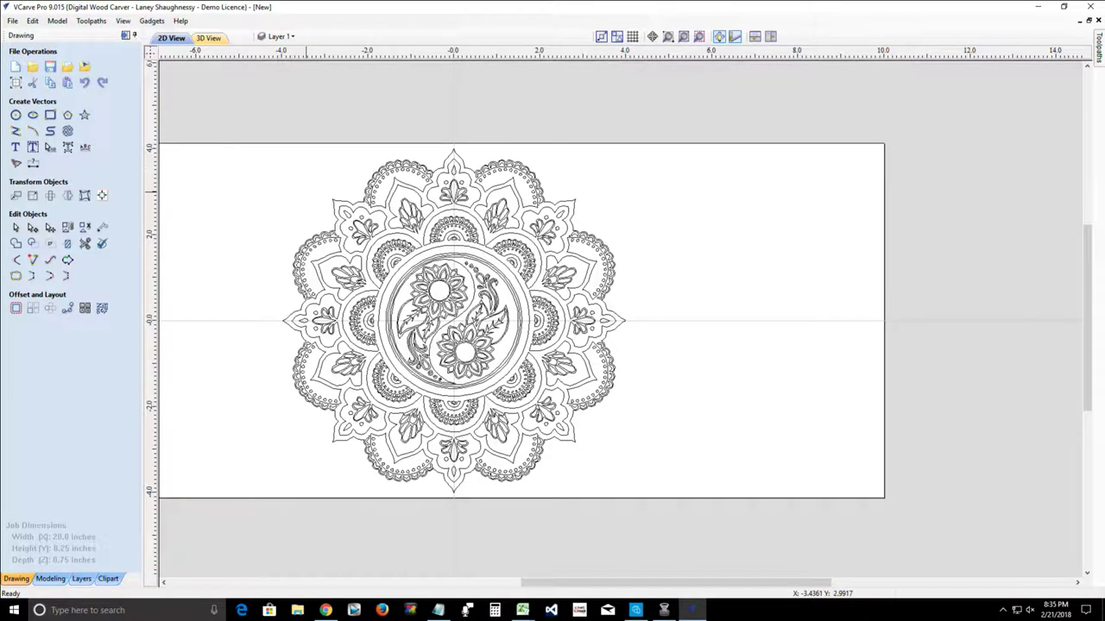
scroll(298, 192, up, 1)
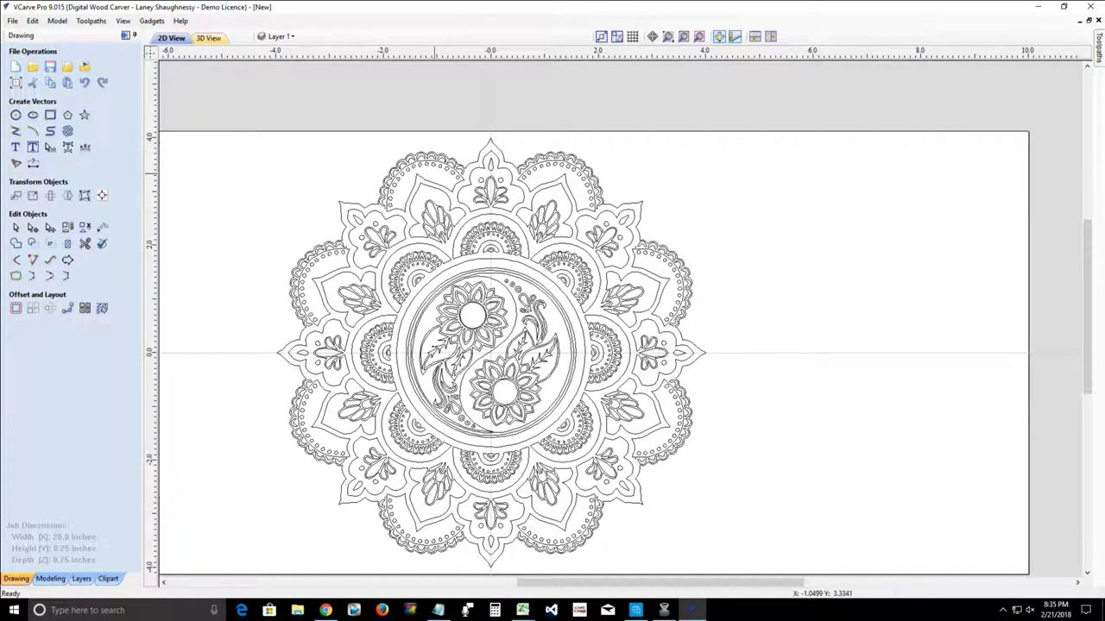
key(ctrl+a)
click(433, 156)
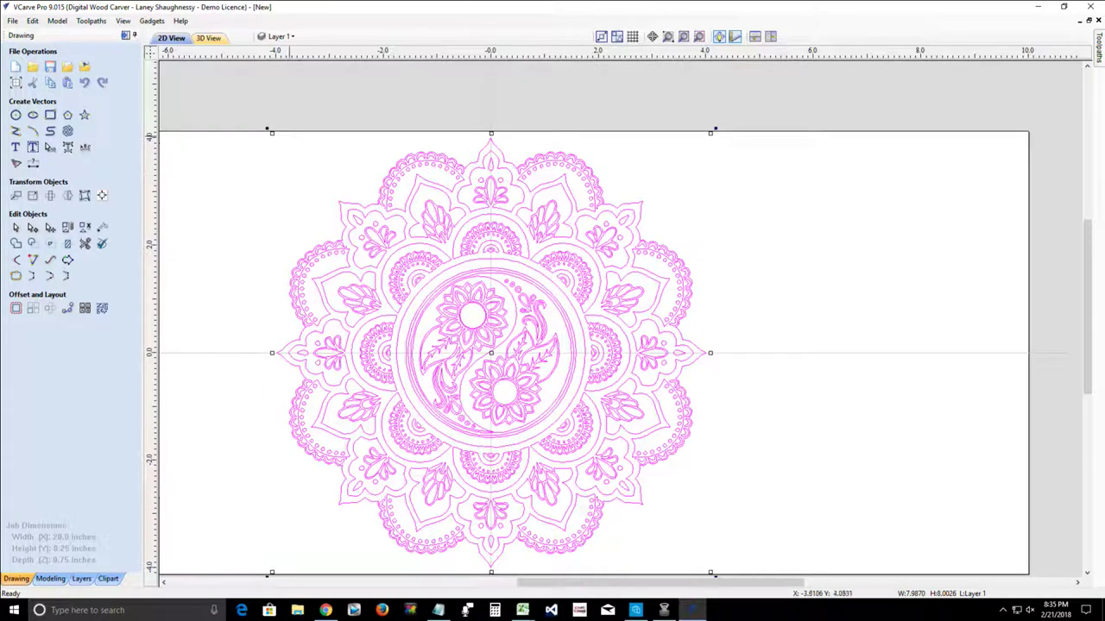
drag(271, 134, 631, 439)
drag(580, 385, 142, 2)
drag(259, 129, 449, 300)
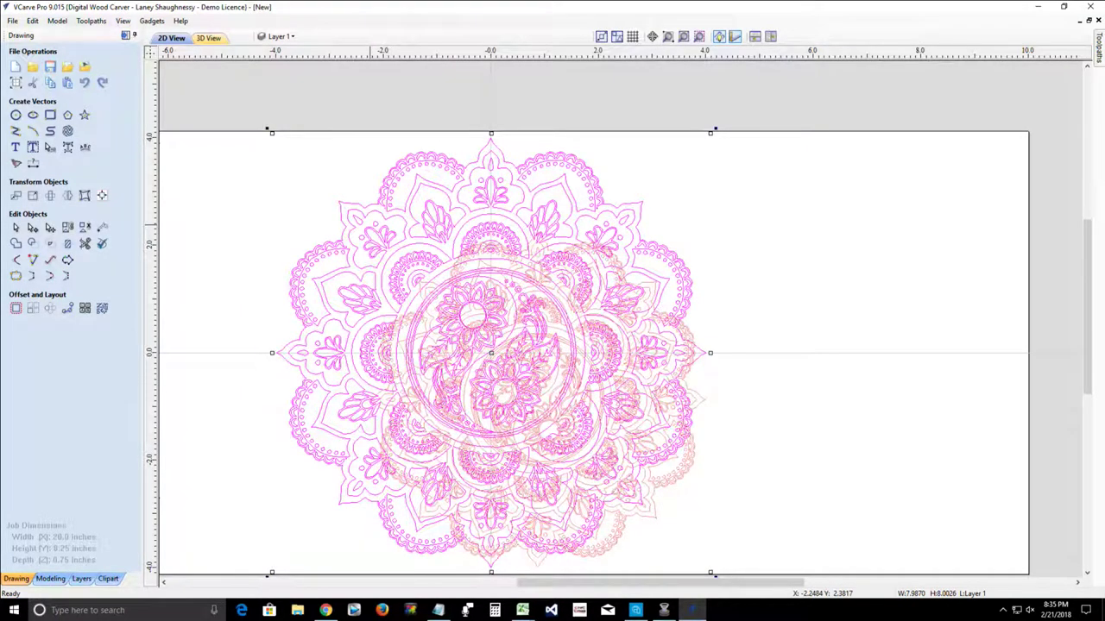
drag(369, 225, 369, 225)
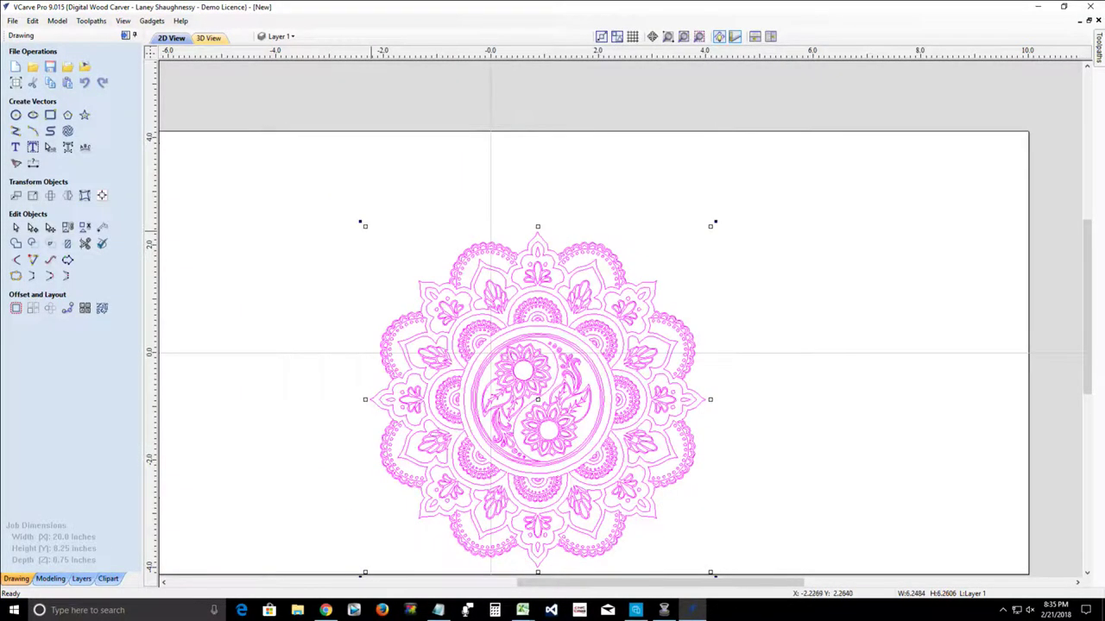
key(ctrl+z)
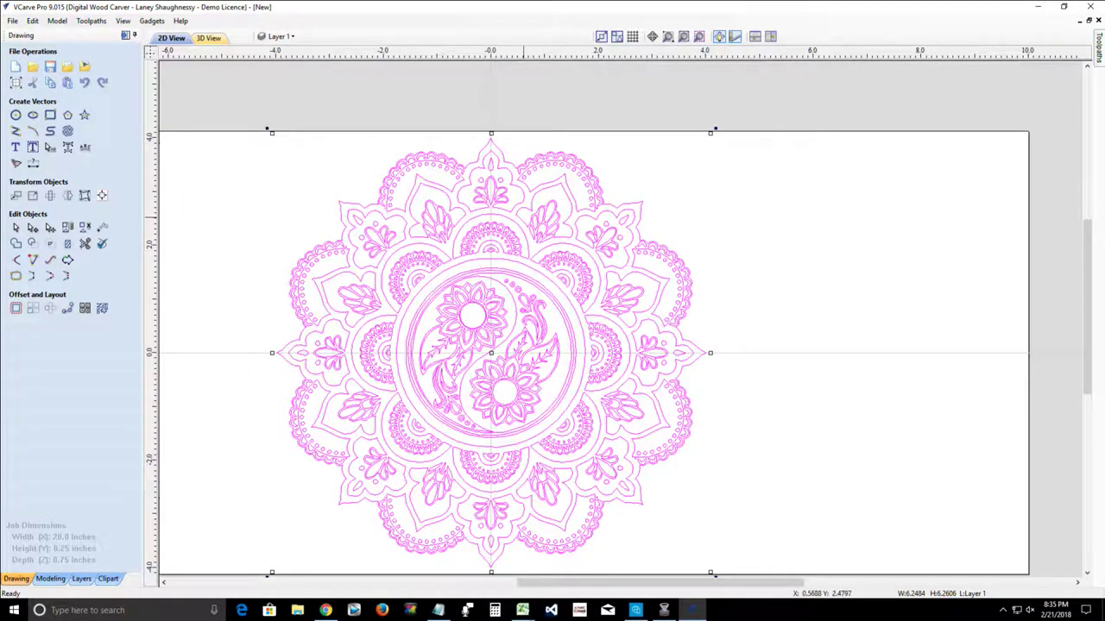
Step: Inspect the traced arches and petals up close, ungroup the mandala vectors, and group them again
scroll(536, 218, up, 5)
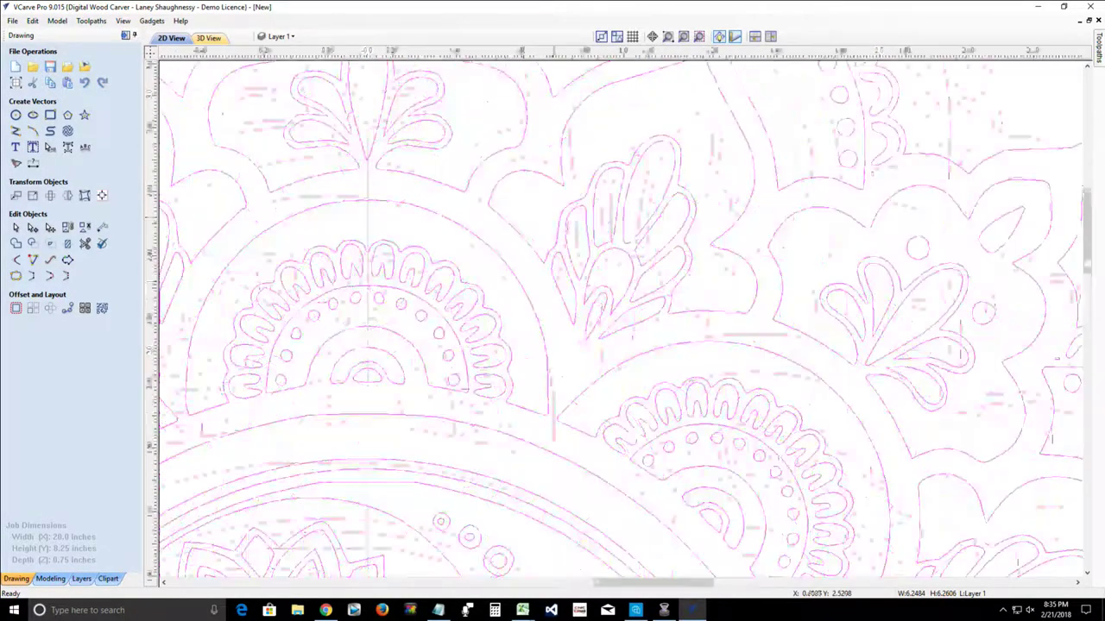
scroll(527, 220, up, 1)
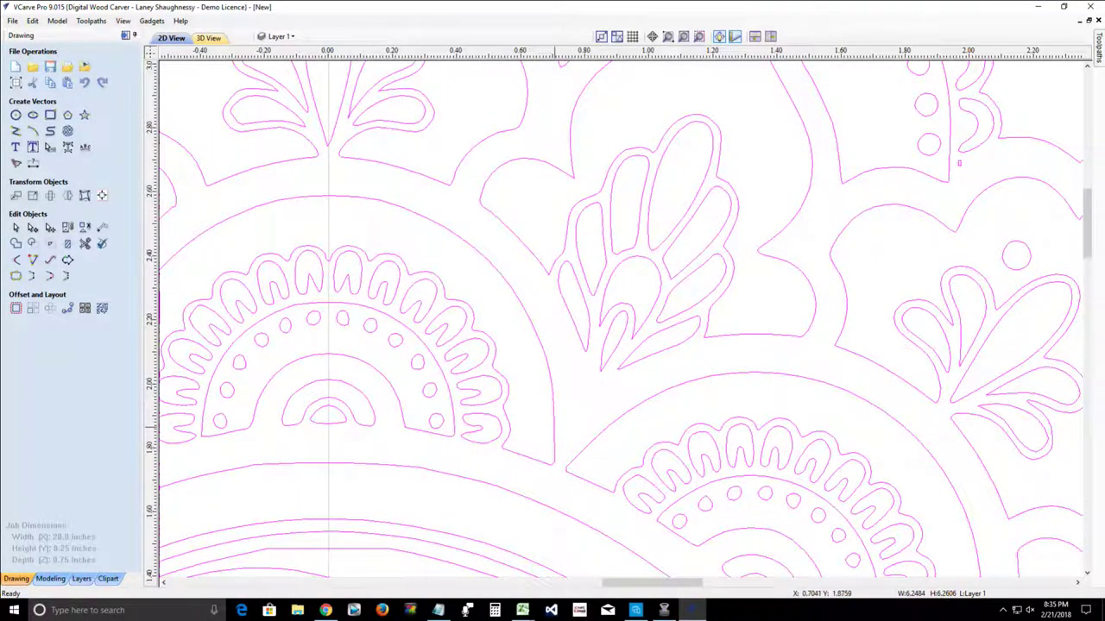
scroll(553, 423, down, 1)
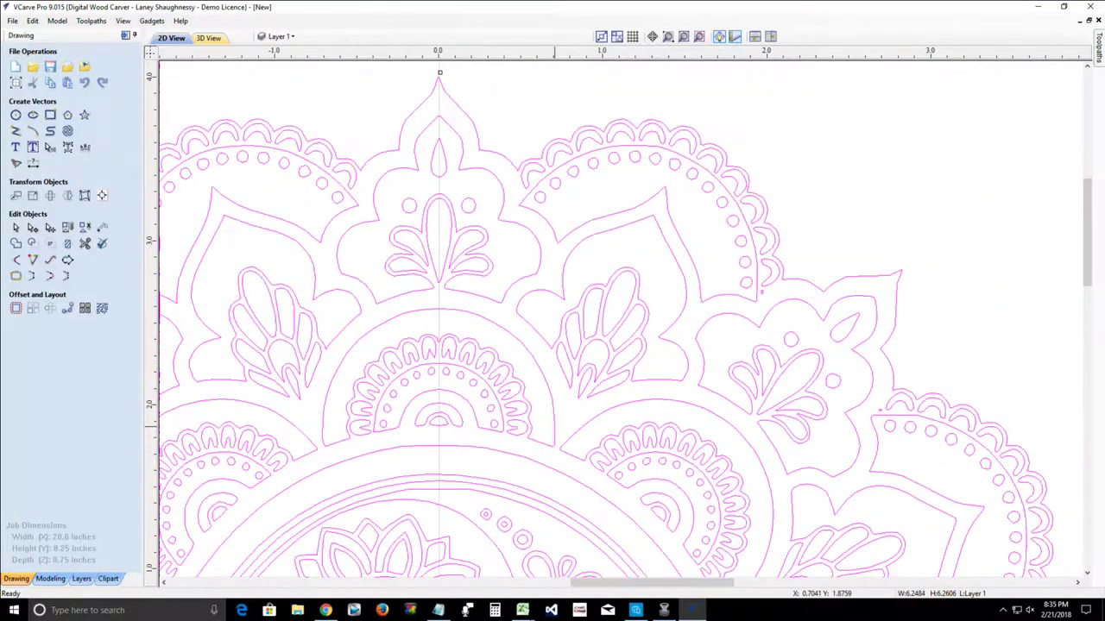
scroll(553, 426, up, 3)
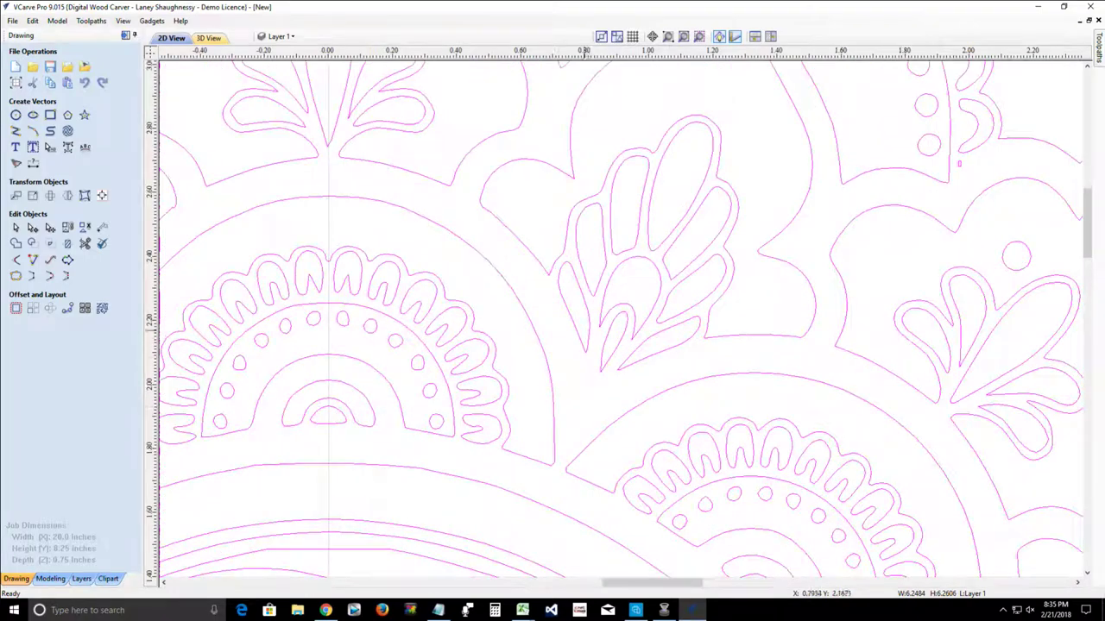
click(16, 228)
key(ctrl+a)
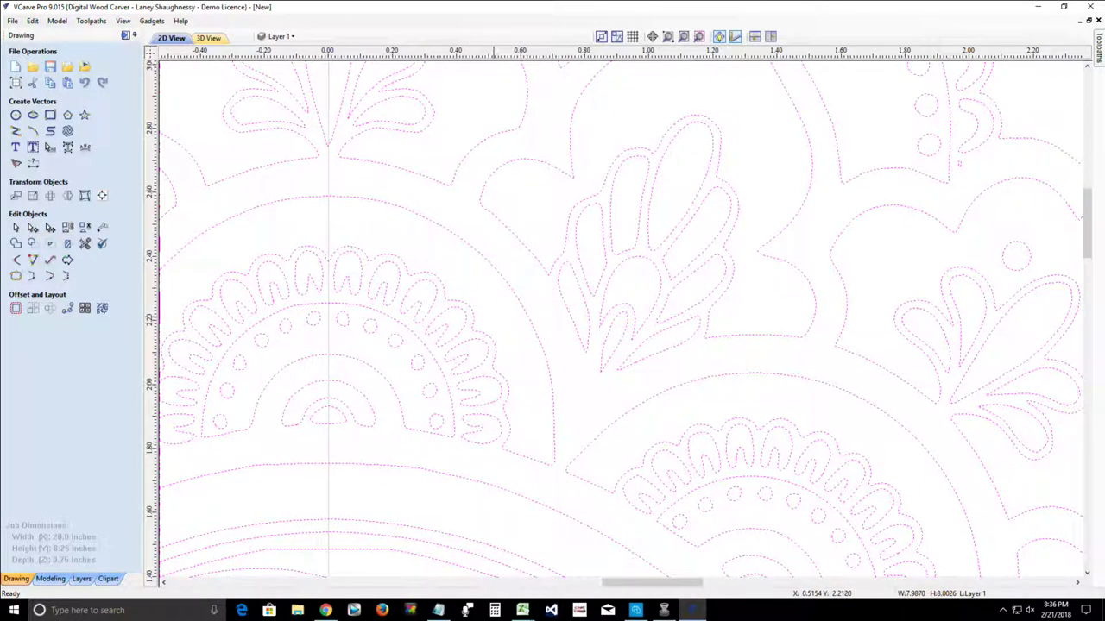
key(g)
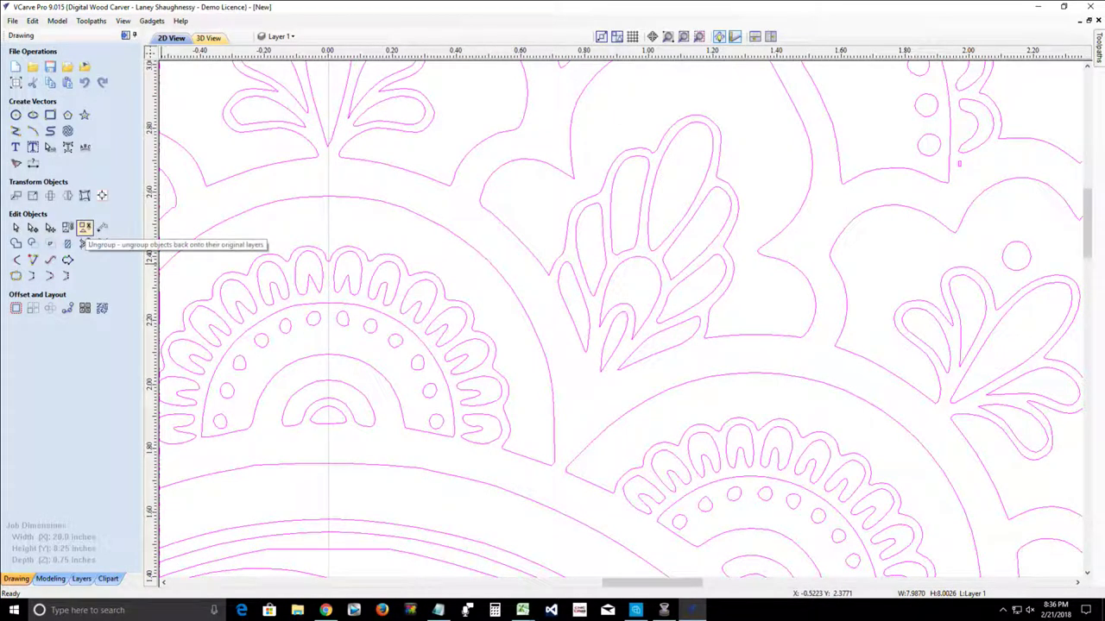
Step: Demonstrate ungrouping and regrouping the mandala vectors, leave them ungrouped, and clear the selection
click(85, 227)
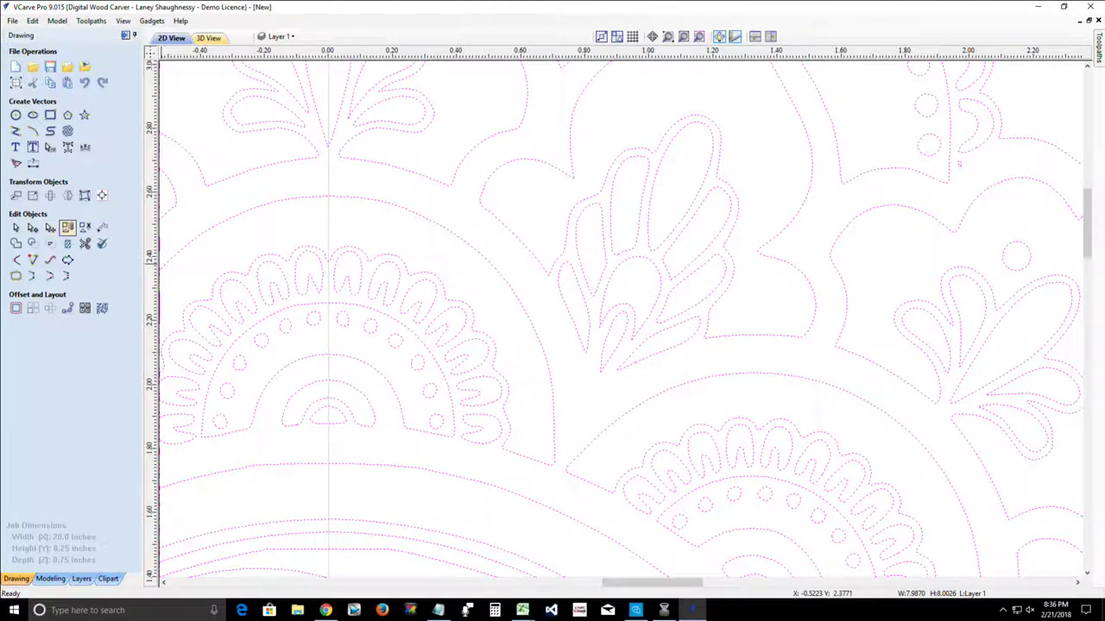
click(67, 227)
click(67, 227)
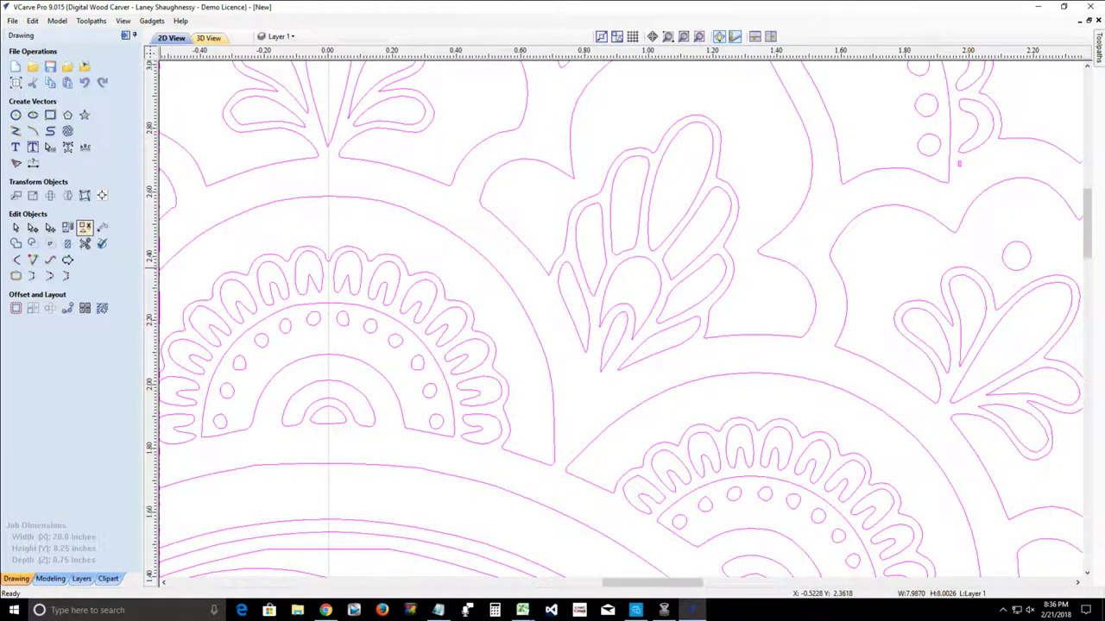
click(85, 227)
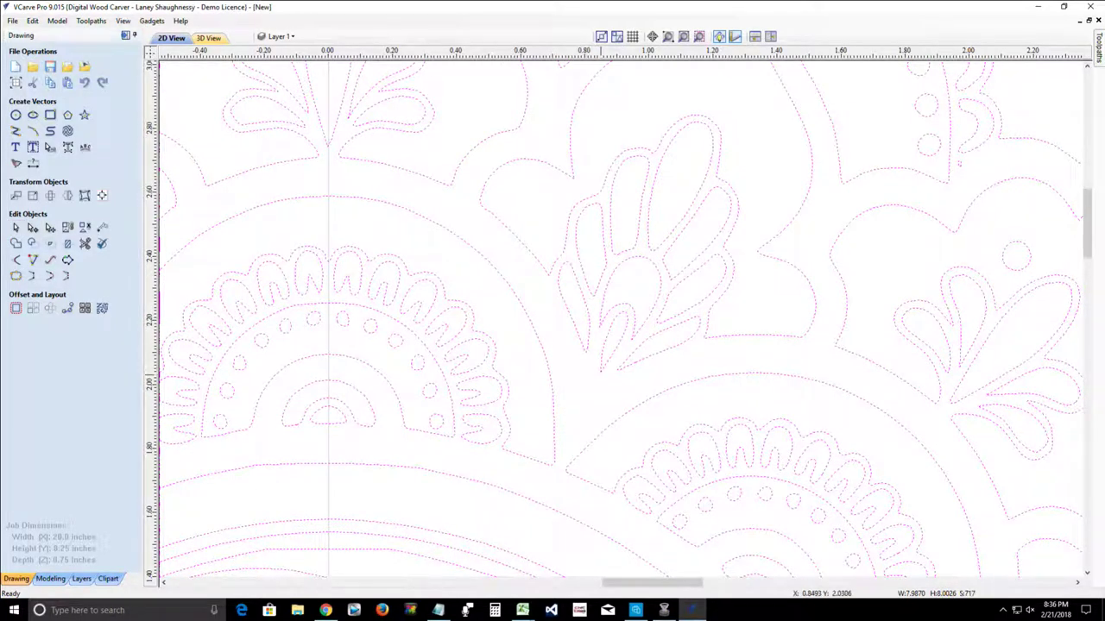
click(580, 400)
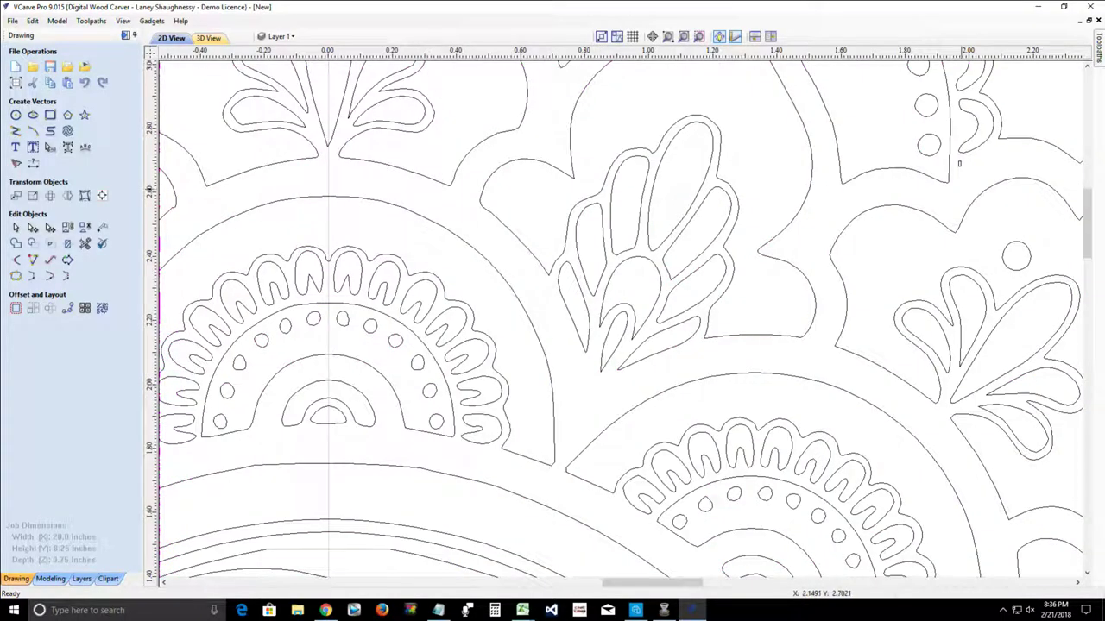
Step: Delete the tiny stray rectangle beside the lower end of the mandala's upper-right dotted arch
scroll(958, 164, up, 5)
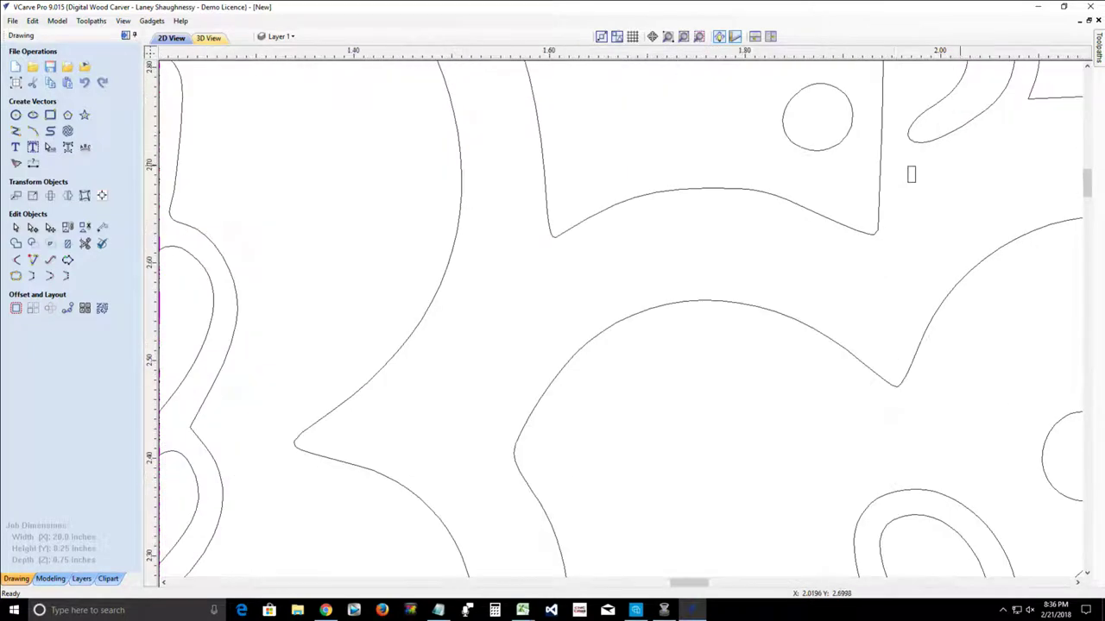
click(911, 175)
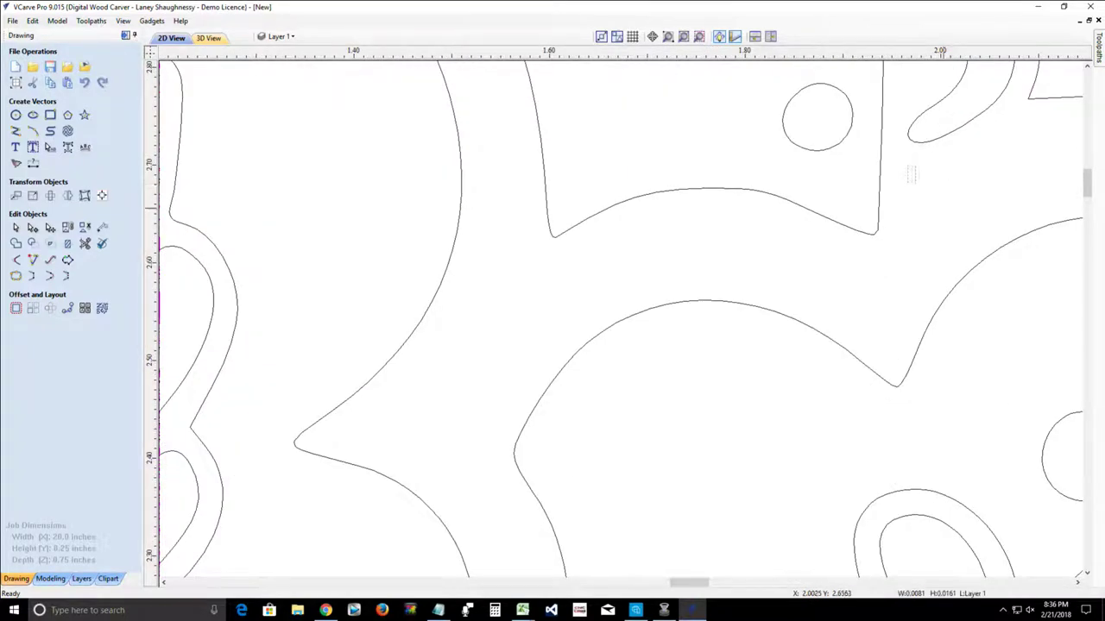
scroll(936, 226, down, 3)
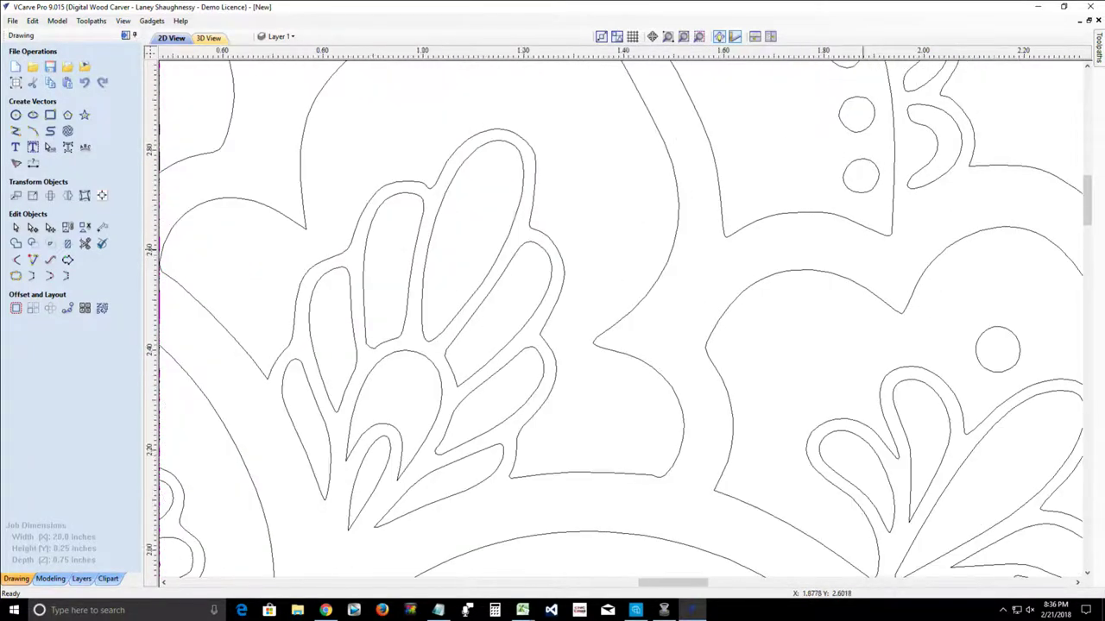
Step: Delete the matching stray rectangle beside the lower end of the mandala's upper-left dotted arch
scroll(859, 249, down, 4)
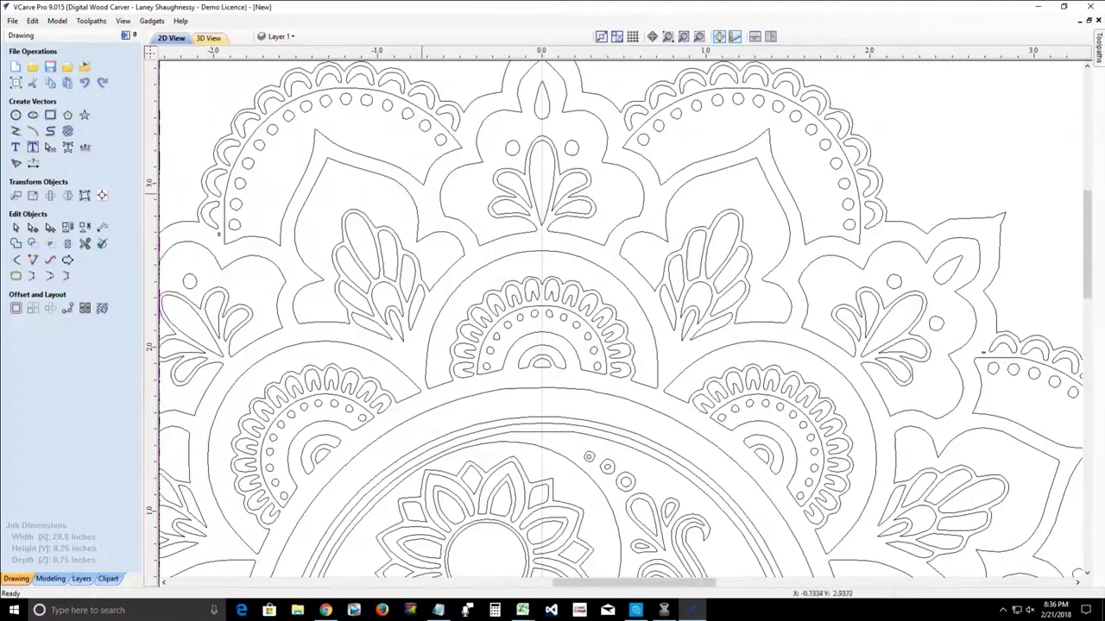
scroll(192, 211, up, 1)
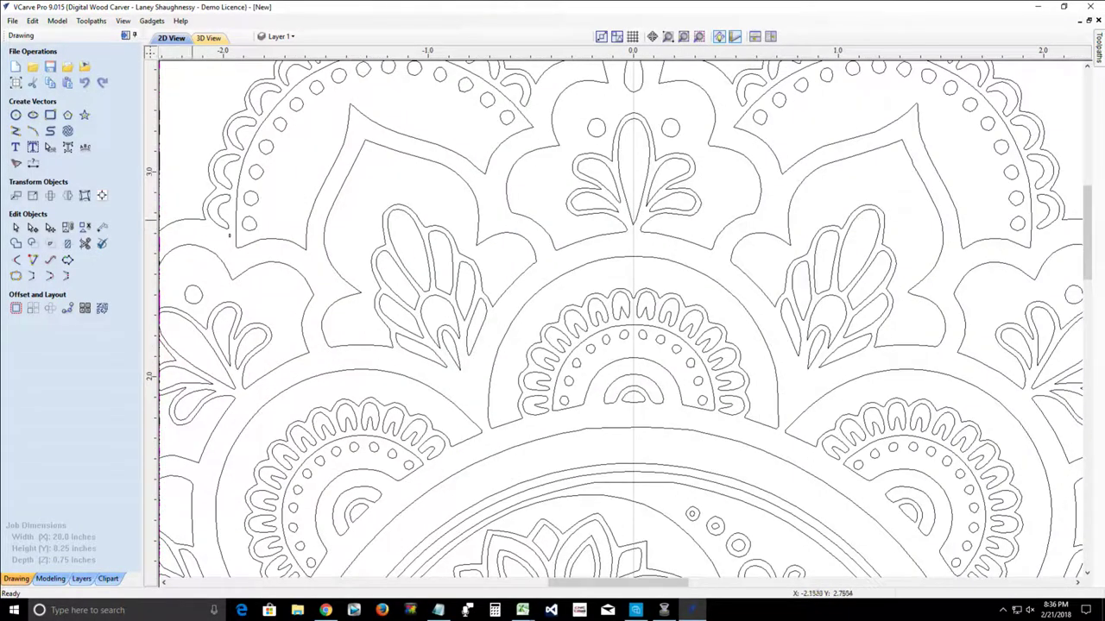
scroll(229, 228, up, 5)
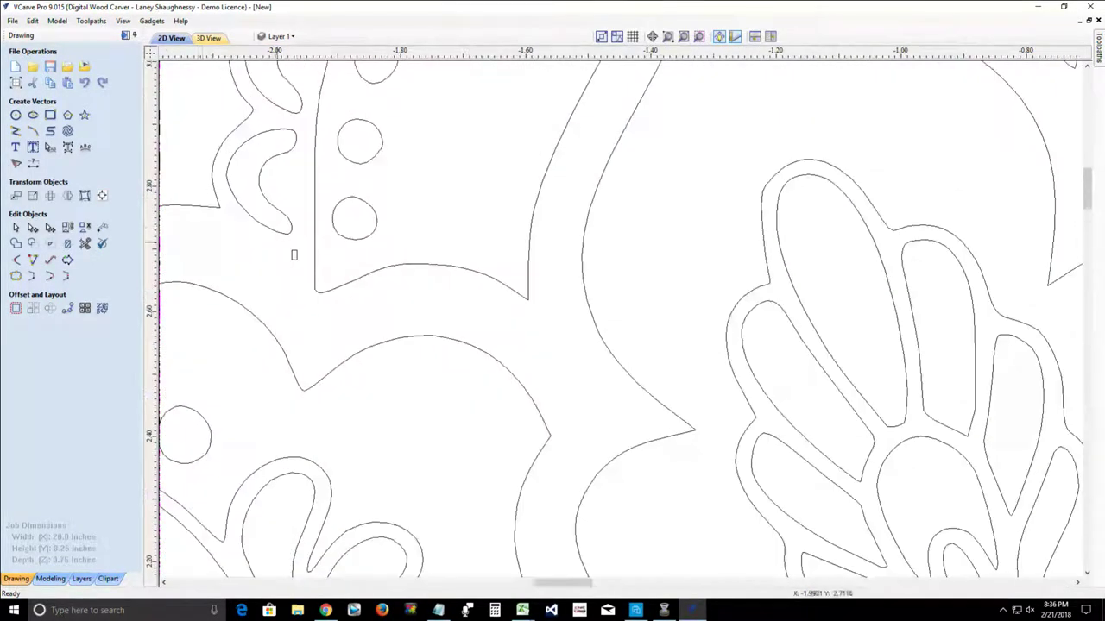
click(298, 255)
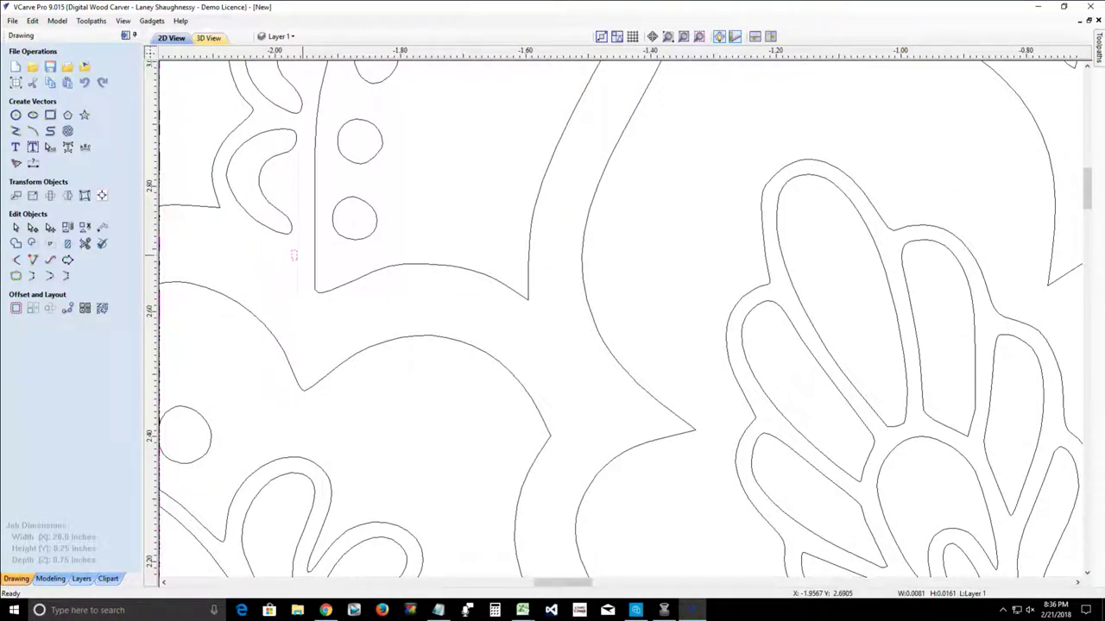
drag(295, 255, 296, 260)
scroll(417, 297, down, 6)
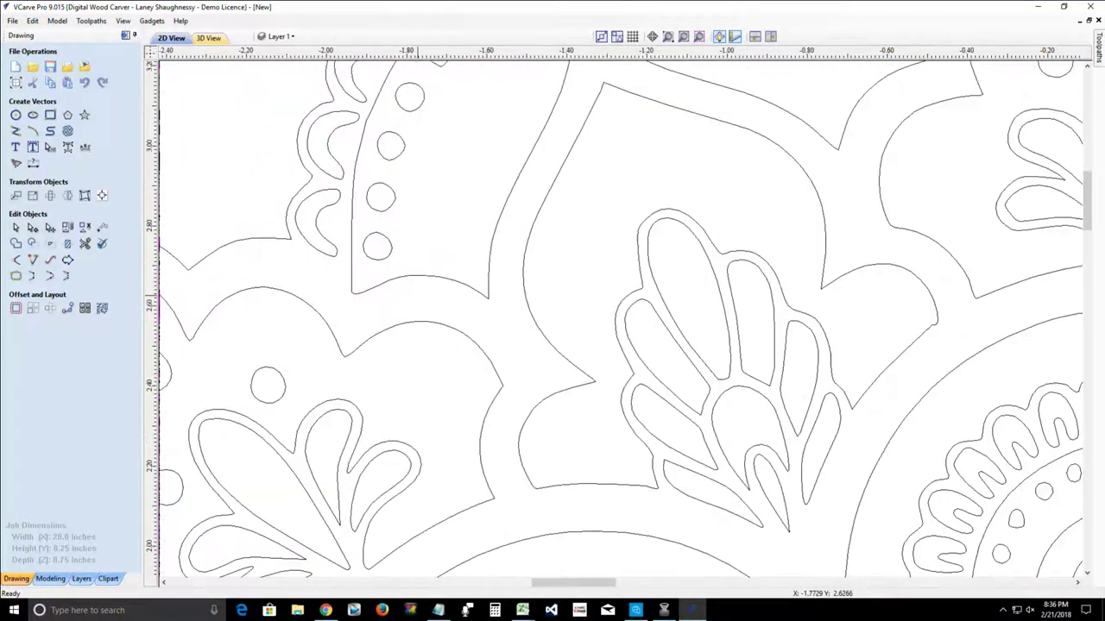
Step: Delete the tiny stray rectangle near the inner end of the dotted arch on the mandala's right side, above its straight edge
scroll(417, 297, down, 2)
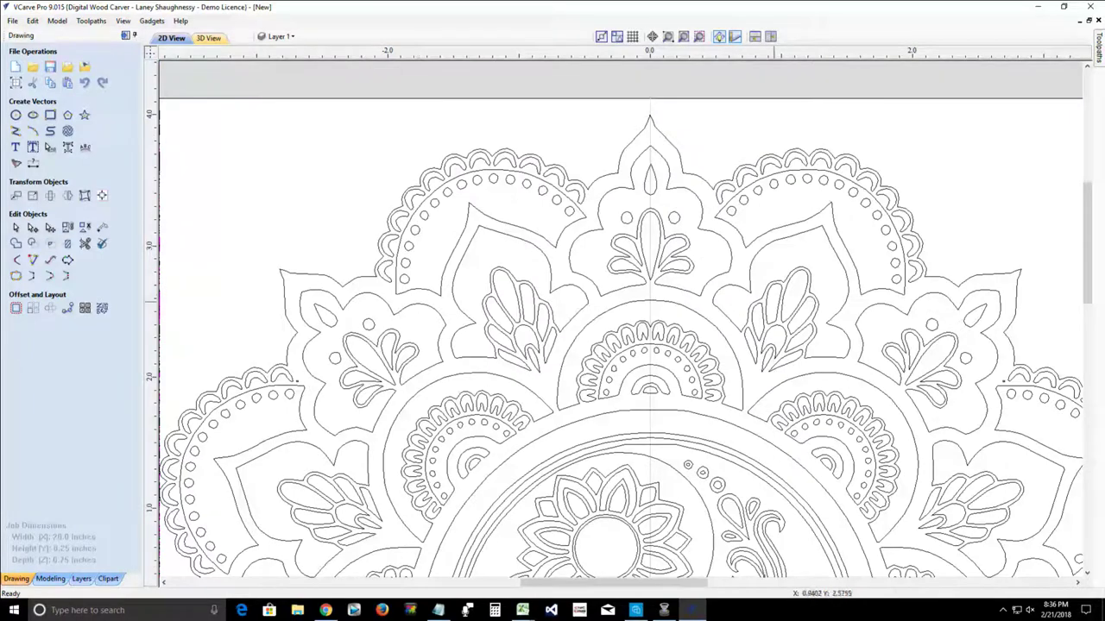
scroll(930, 371, up, 7)
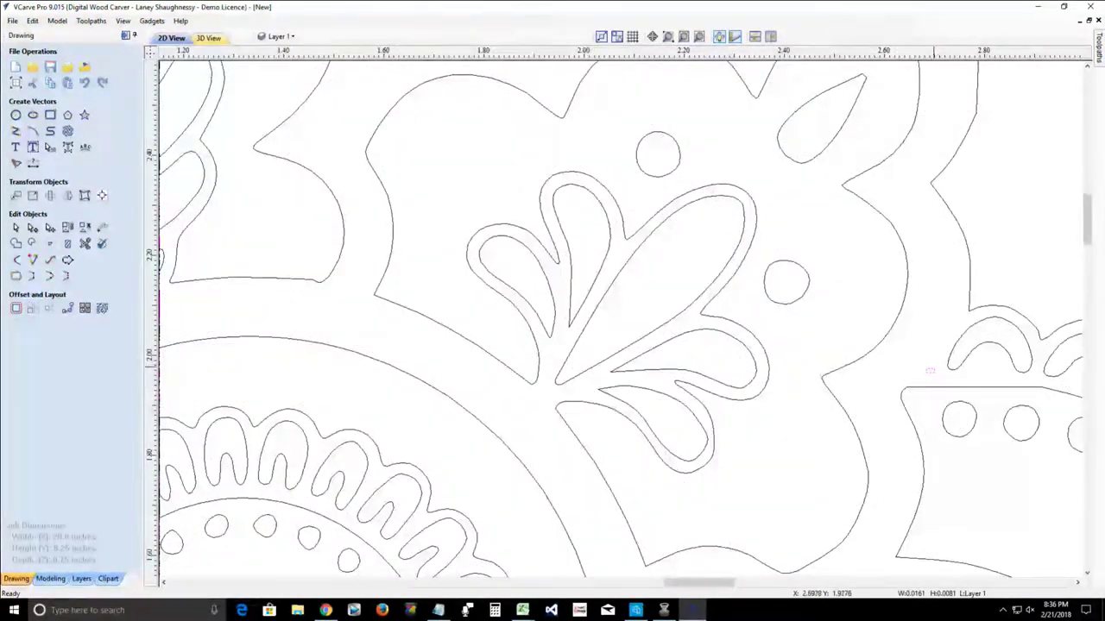
scroll(930, 370, down, 7)
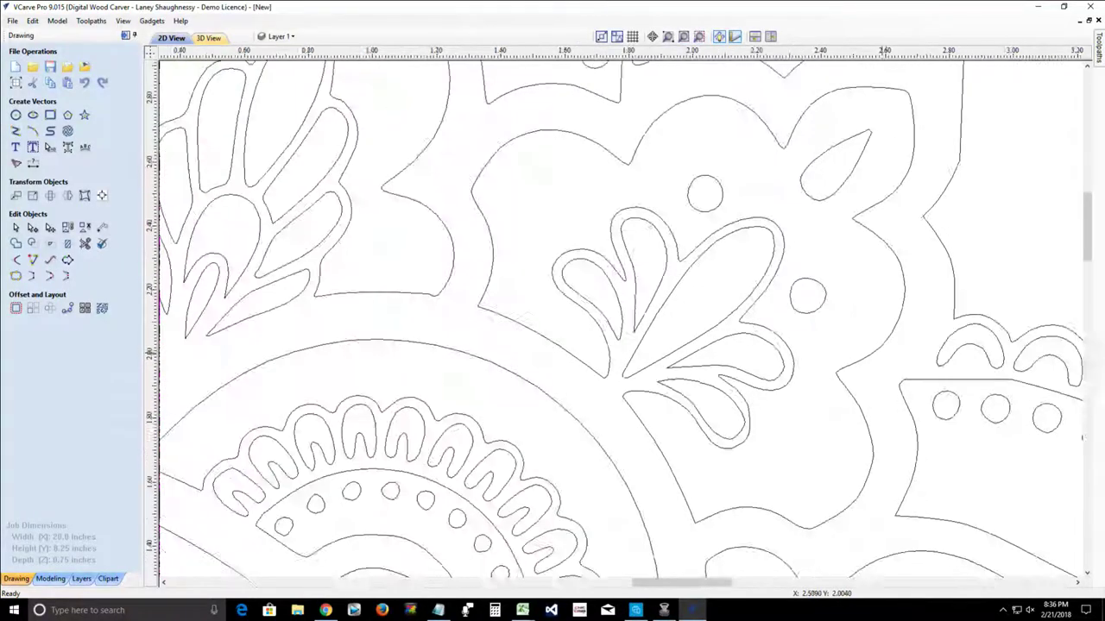
scroll(876, 353, down, 1)
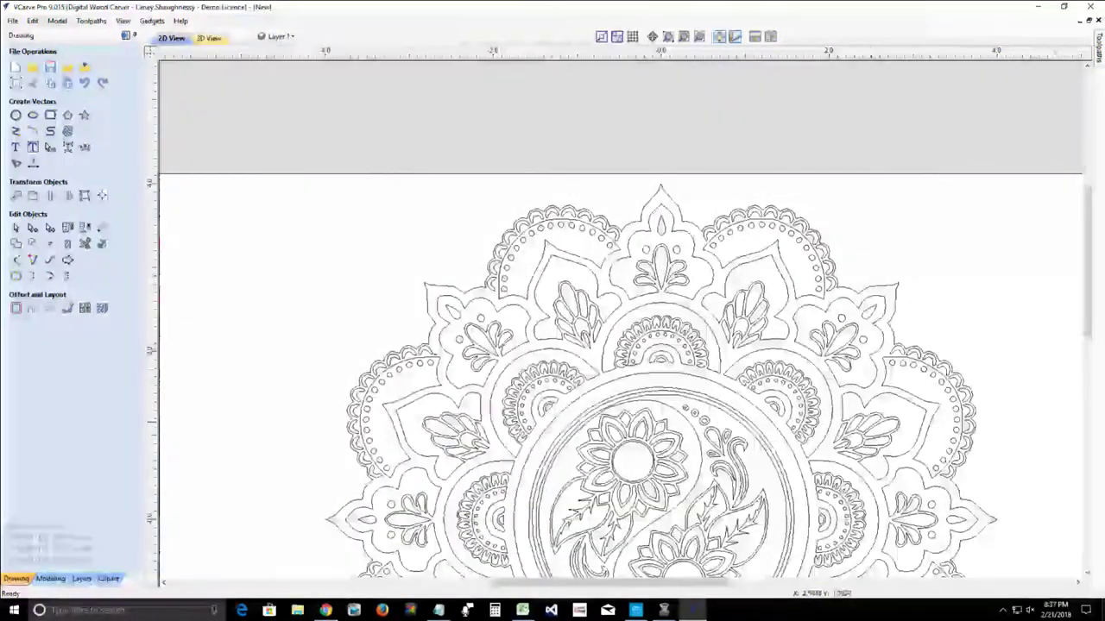
Step: Remove the tiny stray vector next to the end scallop of the dotted arch on the mandala's lower-right side
drag(1086, 311, 1087, 379)
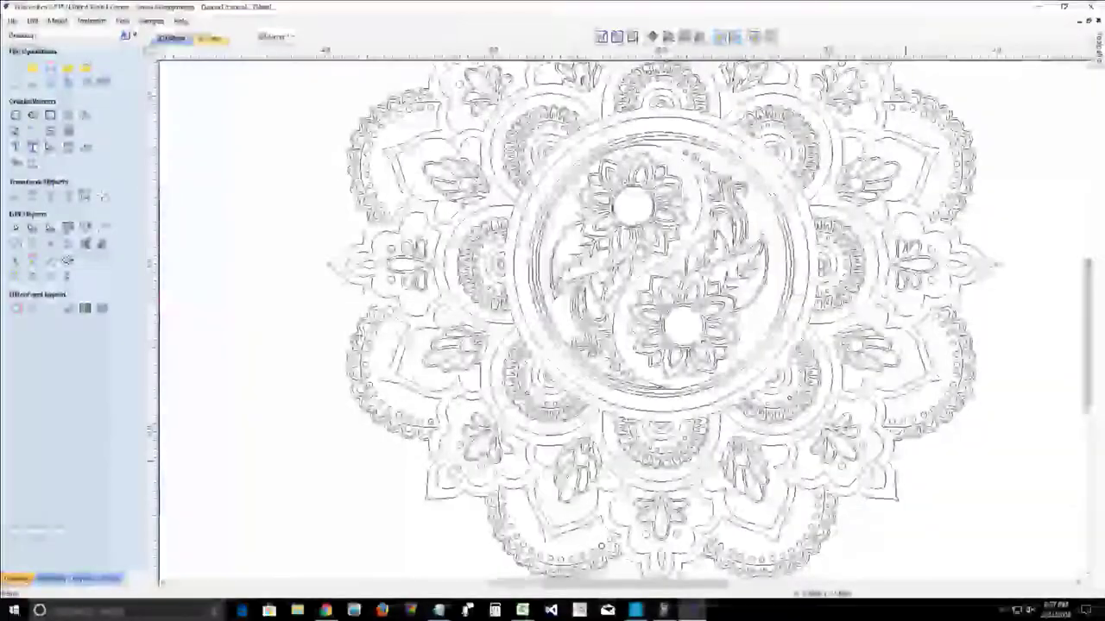
scroll(887, 418, up, 4)
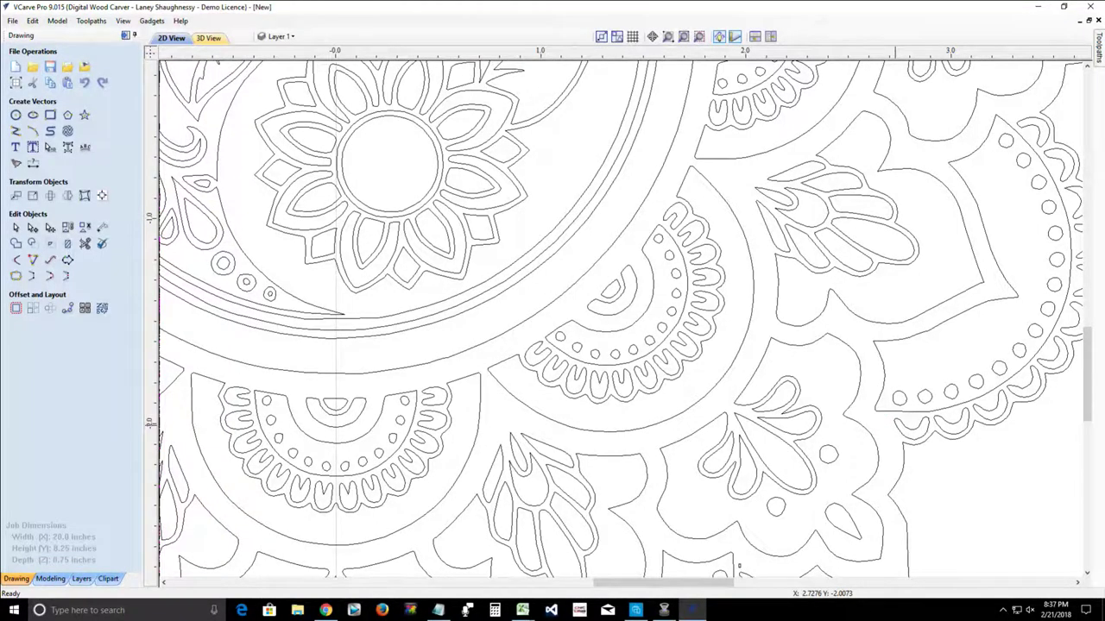
click(912, 431)
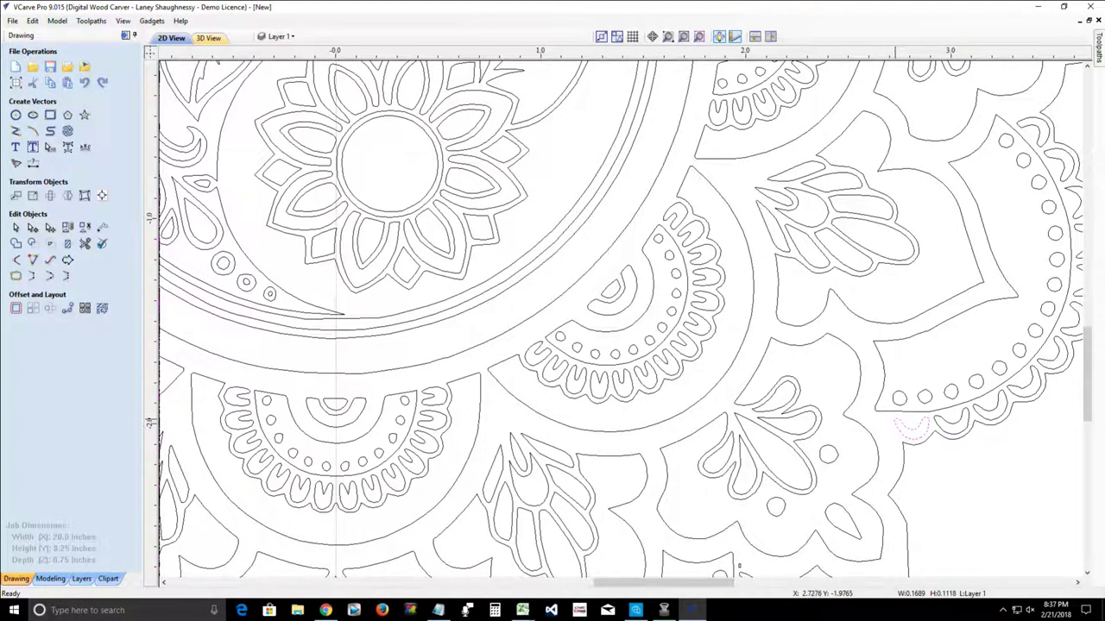
mouse_move(894, 419)
mouse_down()
mouse_move(894, 430)
mouse_move(885, 416)
mouse_up()
right_click(882, 414)
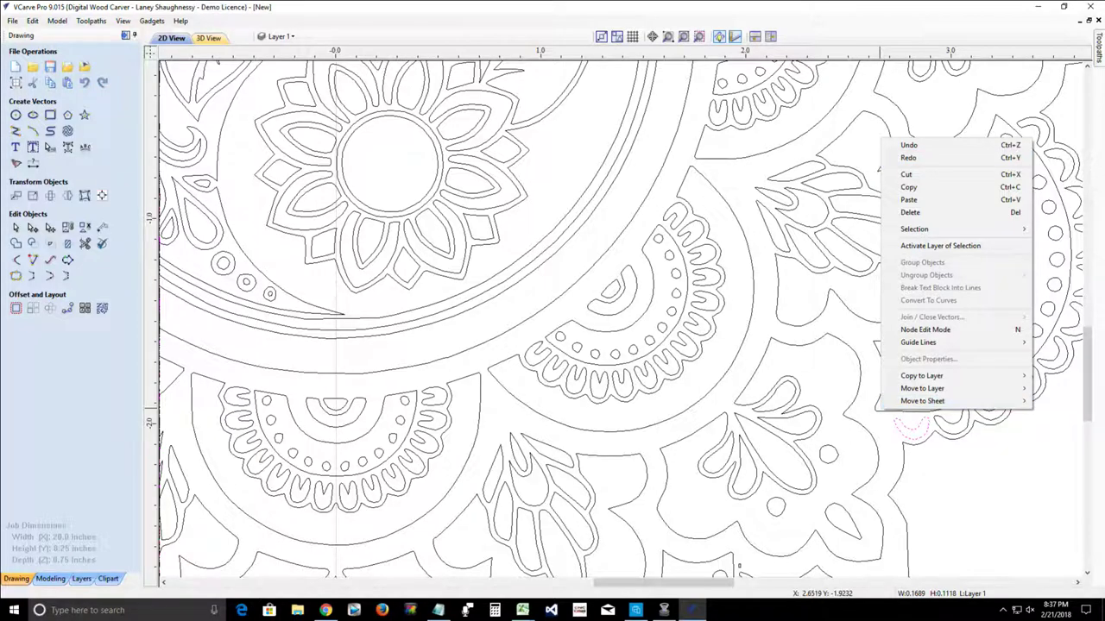
click(913, 158)
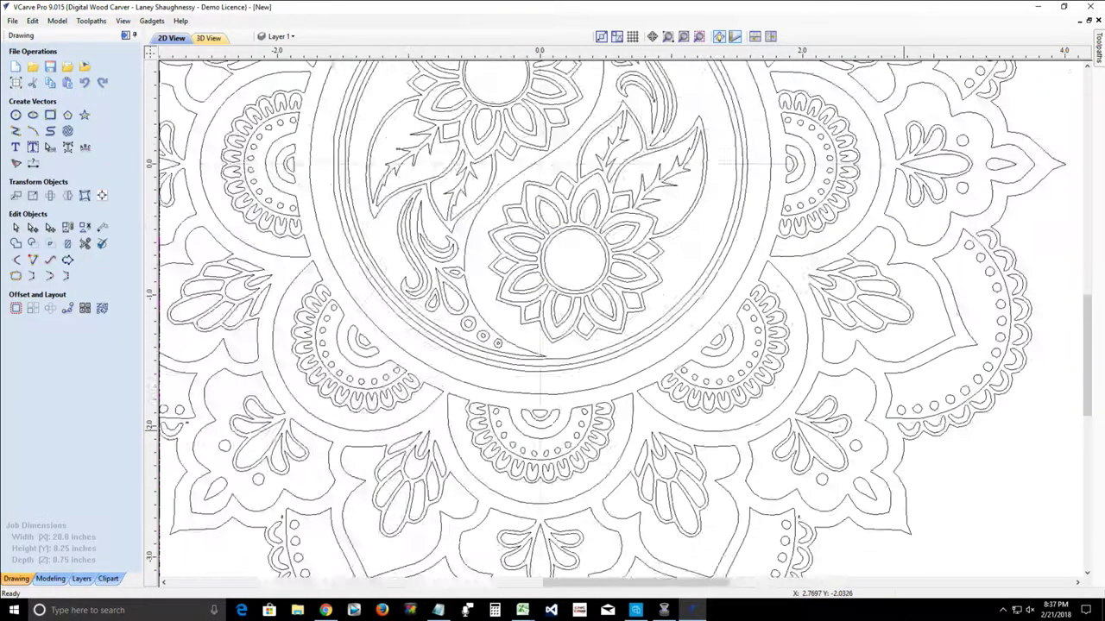
Step: Select the tiny stray rectangle at the upper end of the dotted arch right of the mandala's bottom centre for removal
scroll(902, 428, down, 3)
scroll(803, 498, up, 3)
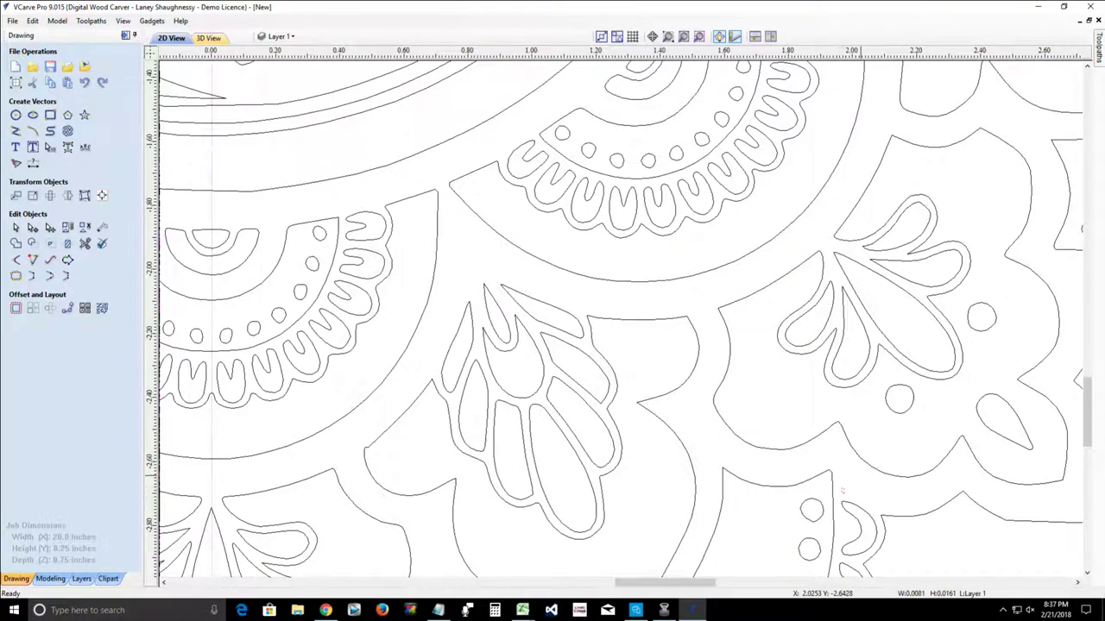
Step: Select the tiny stray rectangle near the end of the lower-left scalloped border, directly and with a selection window, and clear the selection
scroll(840, 479, down, 3)
scroll(490, 371, up, 5)
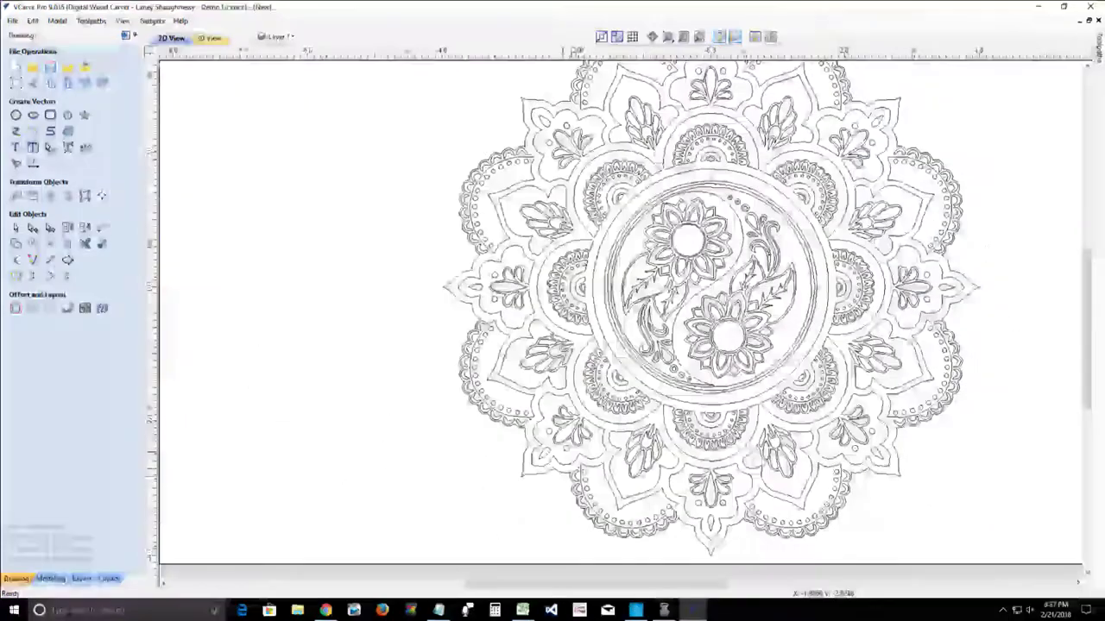
scroll(489, 371, up, 2)
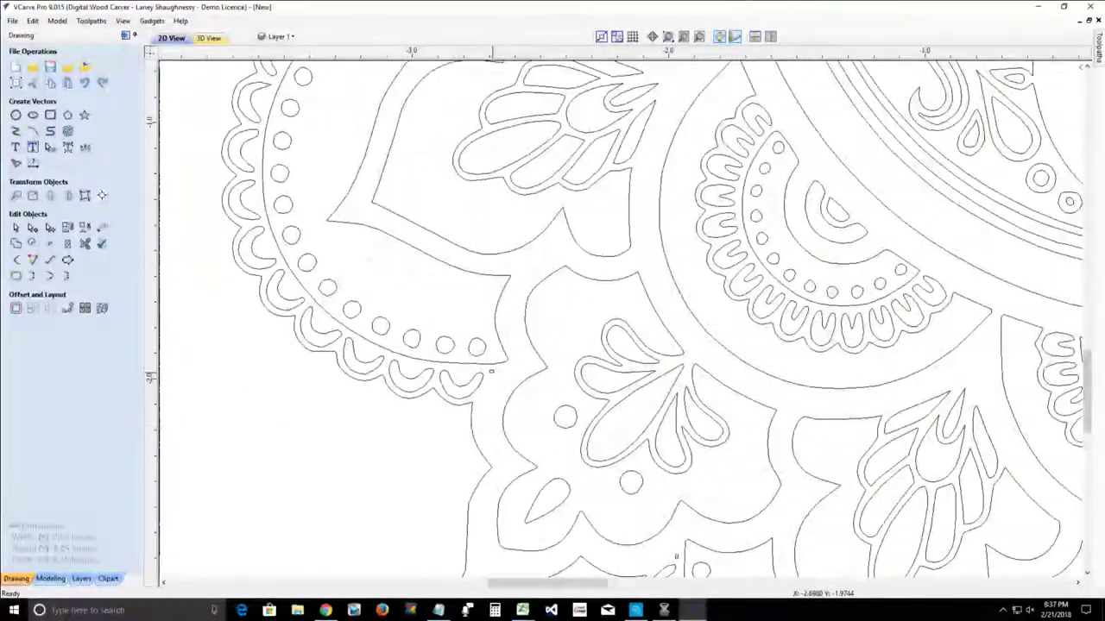
scroll(489, 371, up, 3)
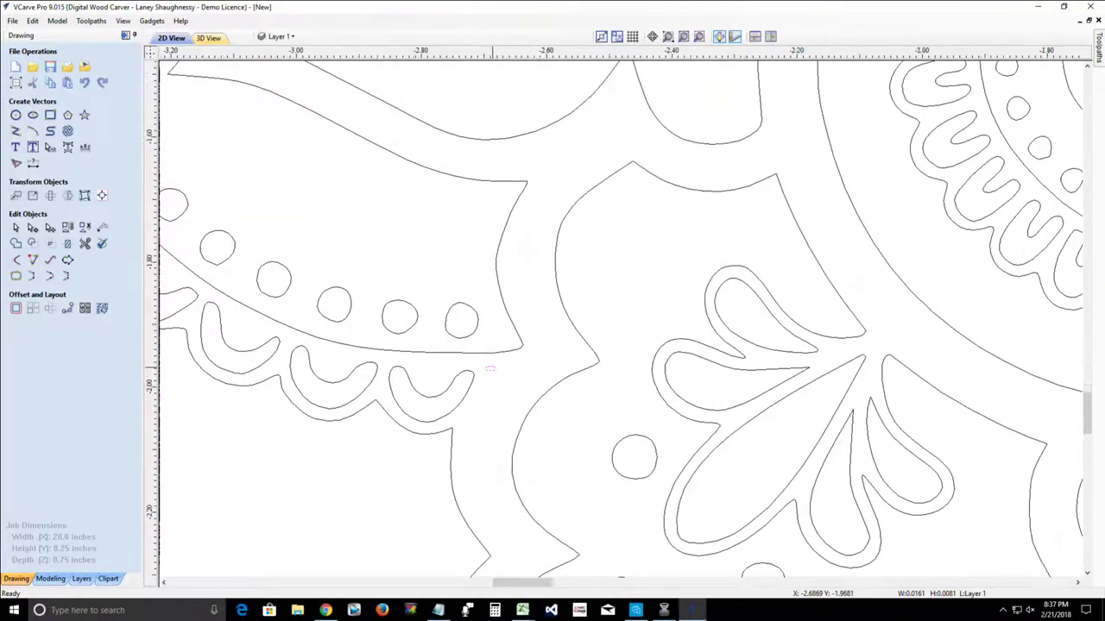
scroll(488, 370, up, 3)
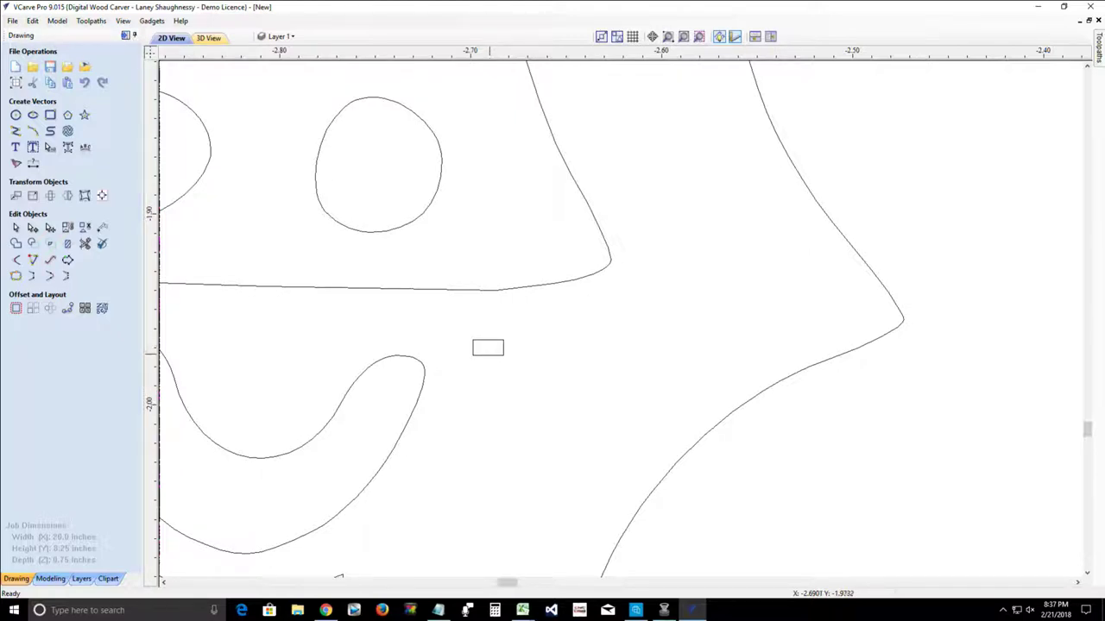
click(490, 354)
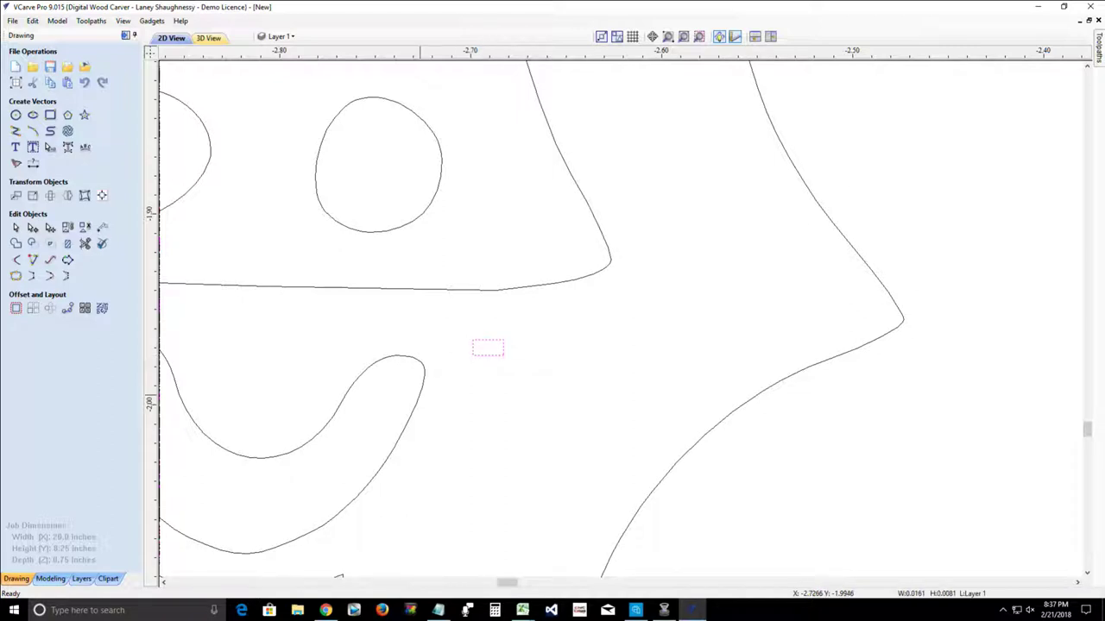
click(484, 400)
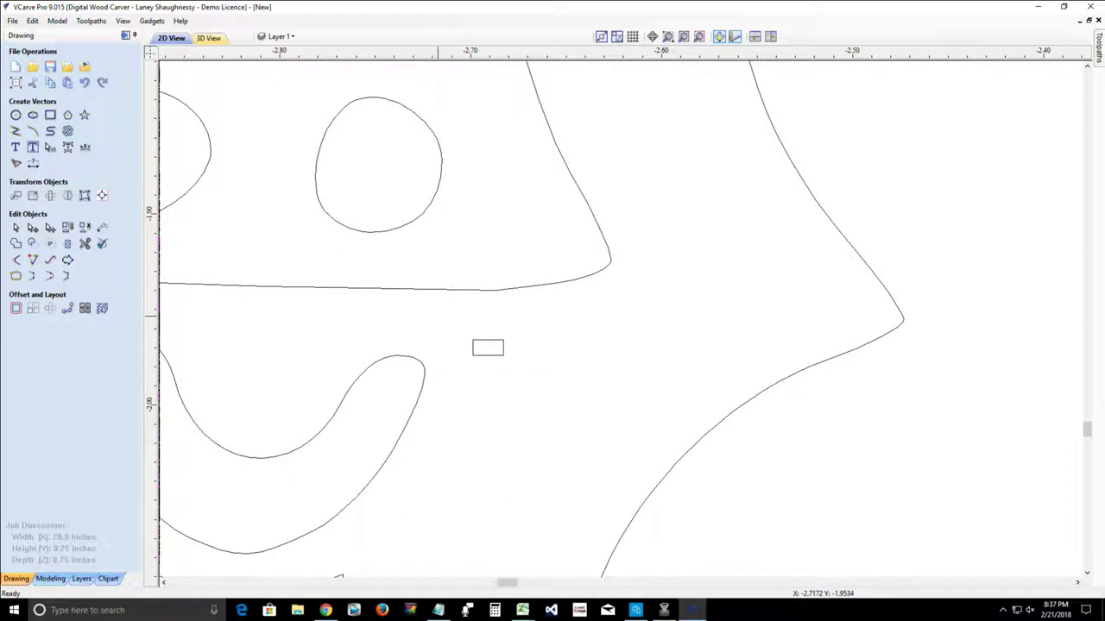
drag(438, 317, 559, 367)
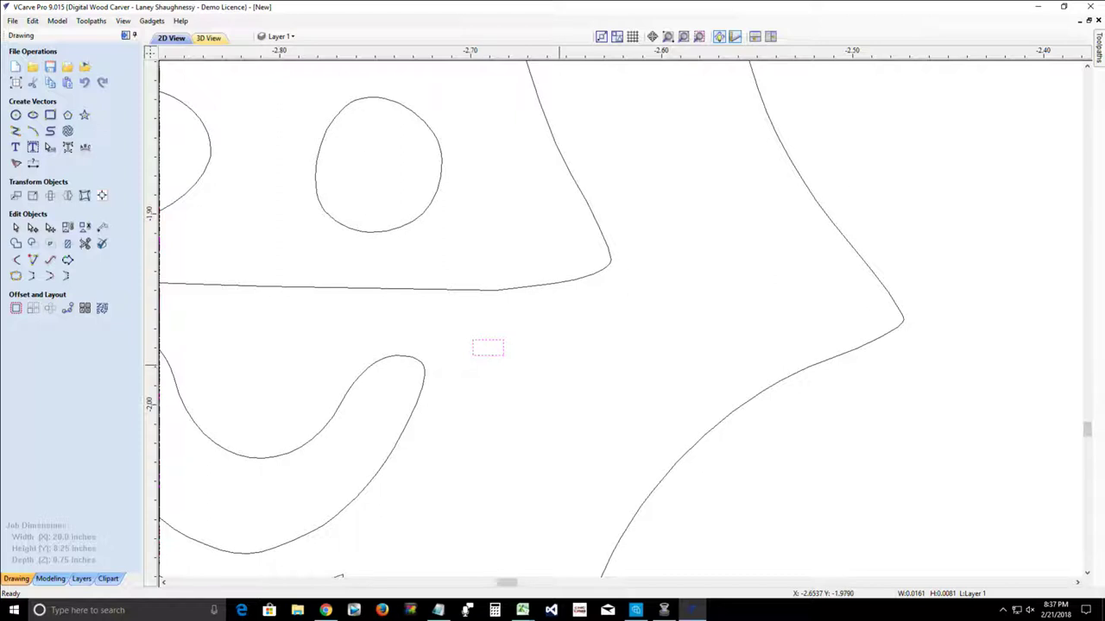
click(559, 367)
scroll(559, 367, down, 3)
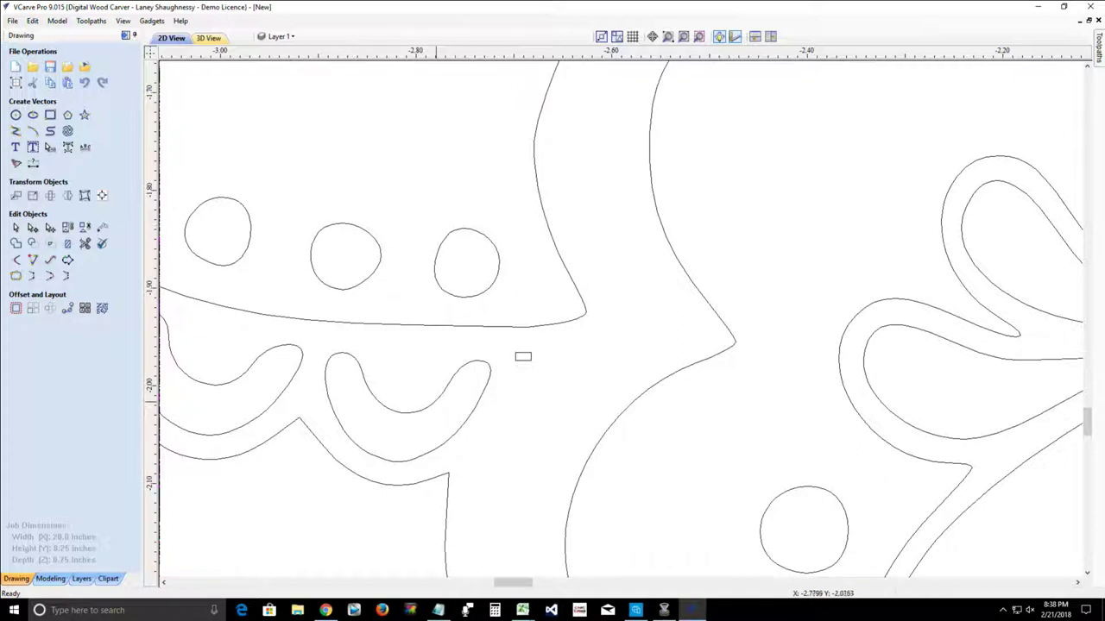
Step: Select the end scallop loop and dots one by one, combine both end dots and the loop in one selection, and clear it
click(434, 397)
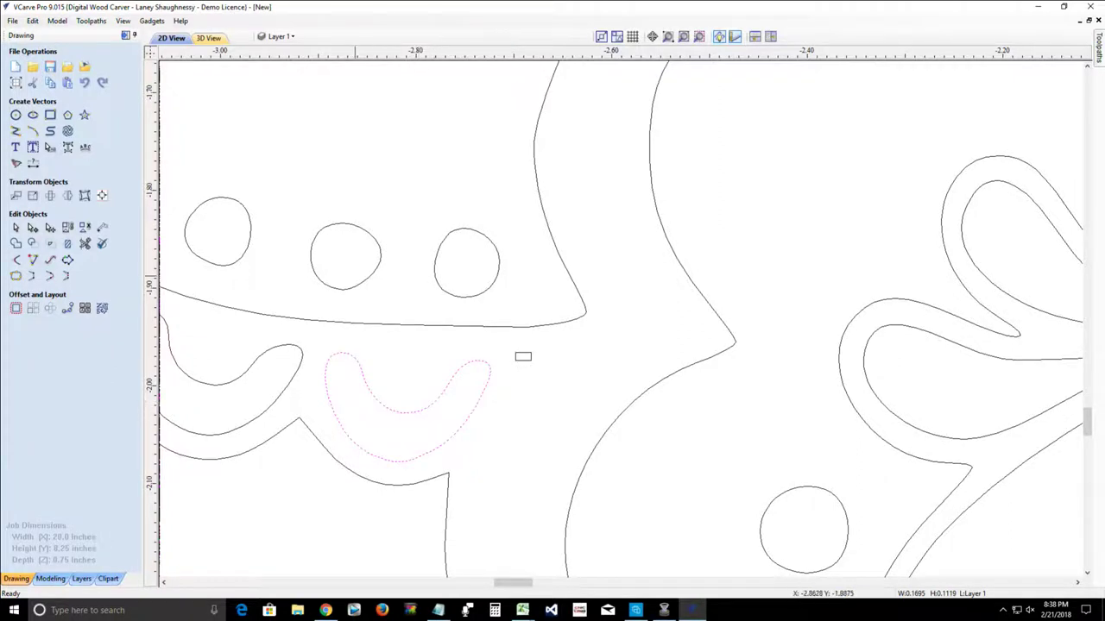
click(363, 285)
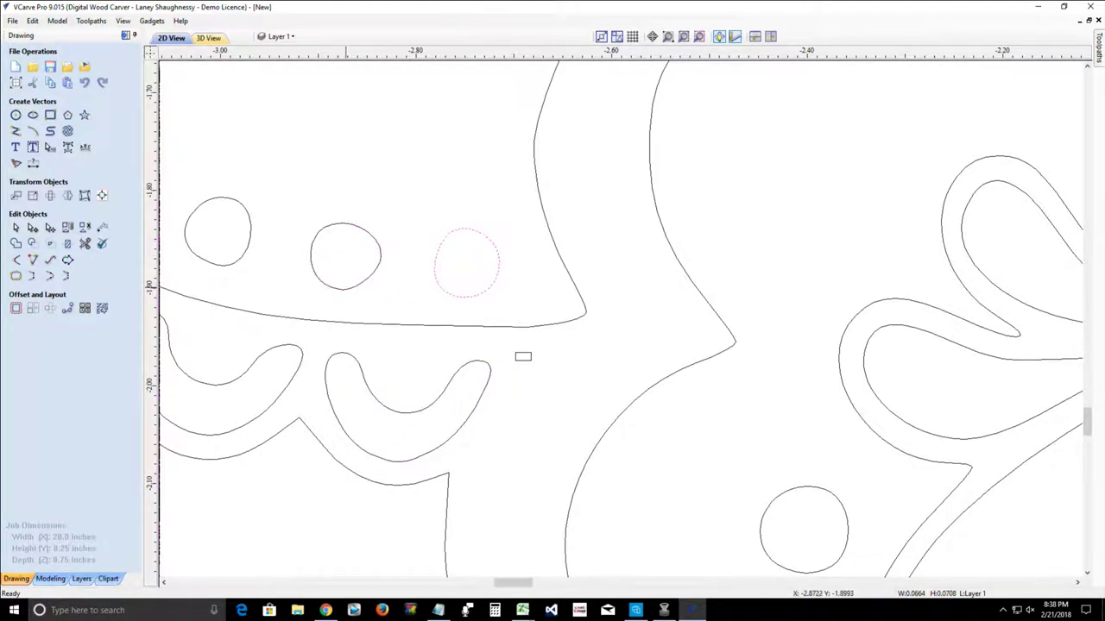
click(347, 290)
click(346, 288)
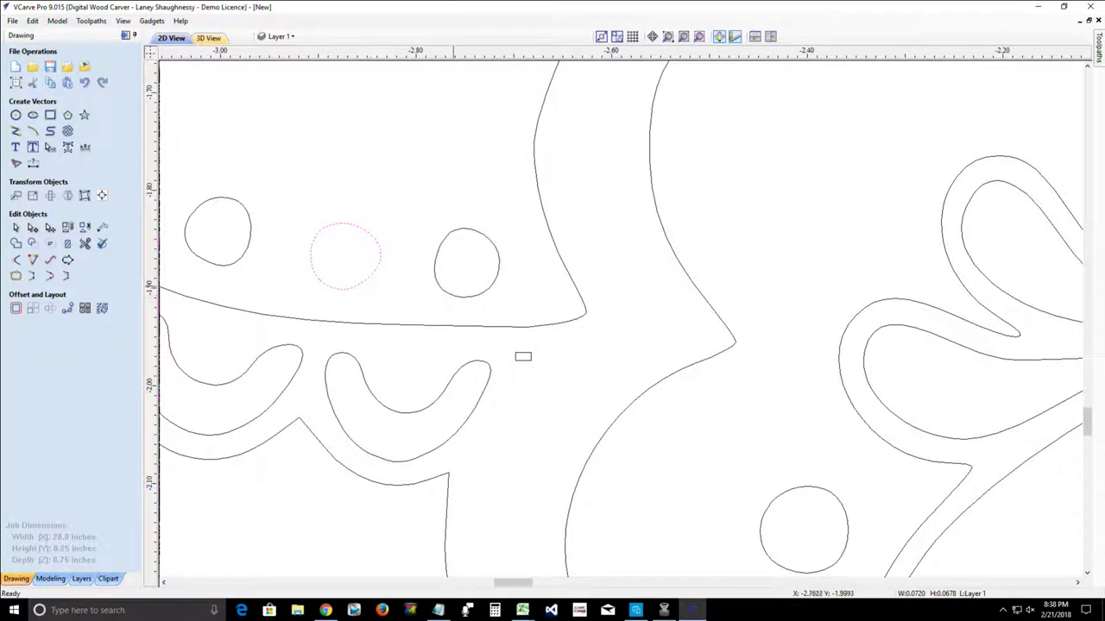
shift+click(466, 298)
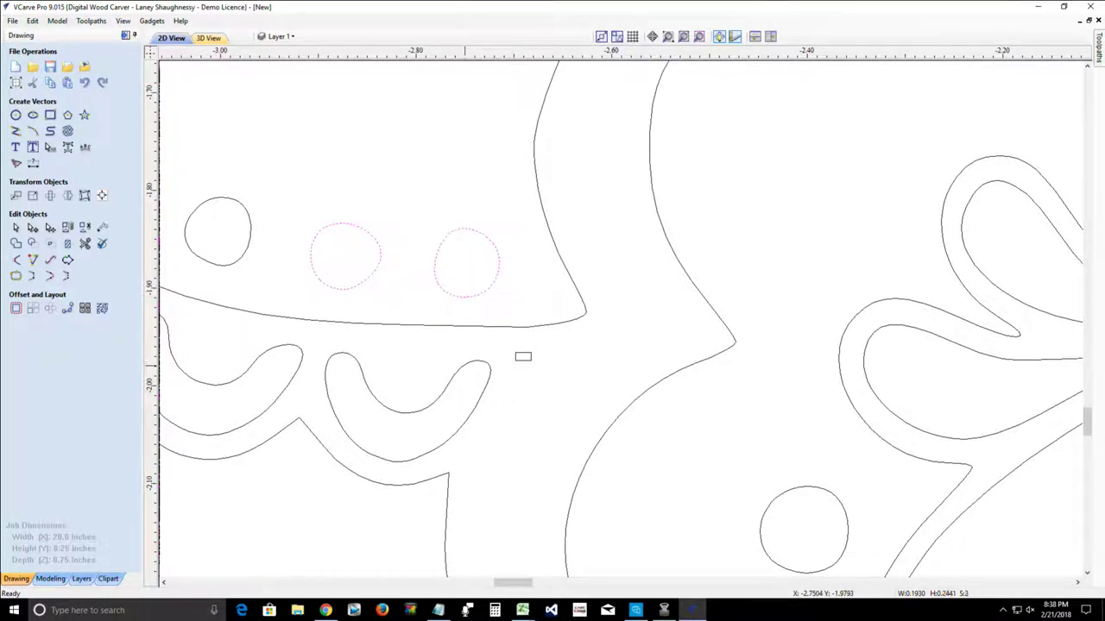
shift+click(470, 367)
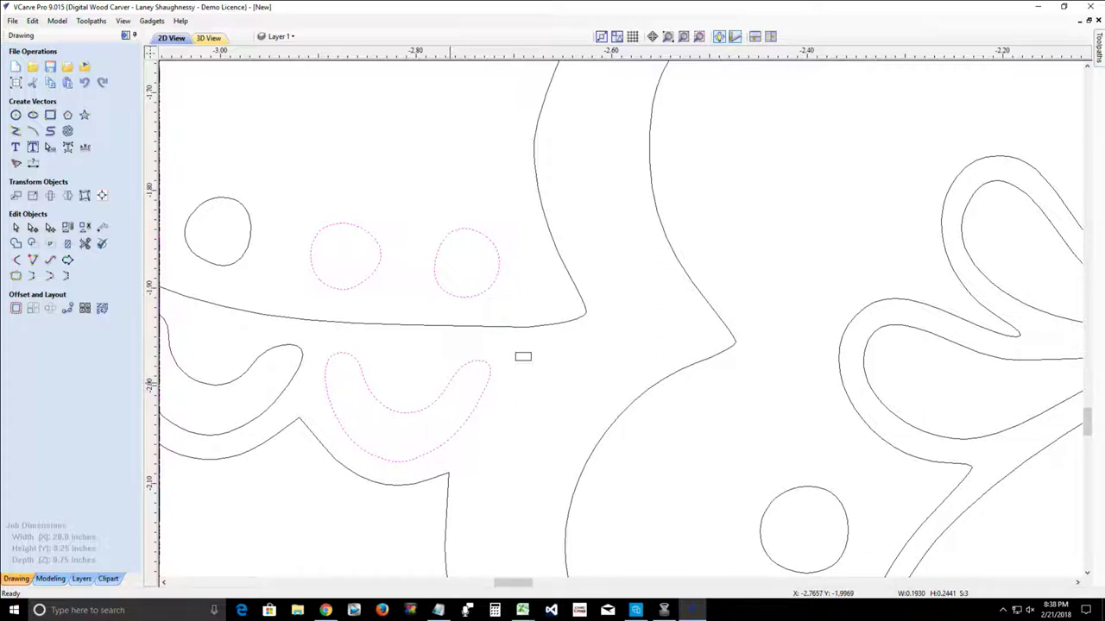
key(Escape)
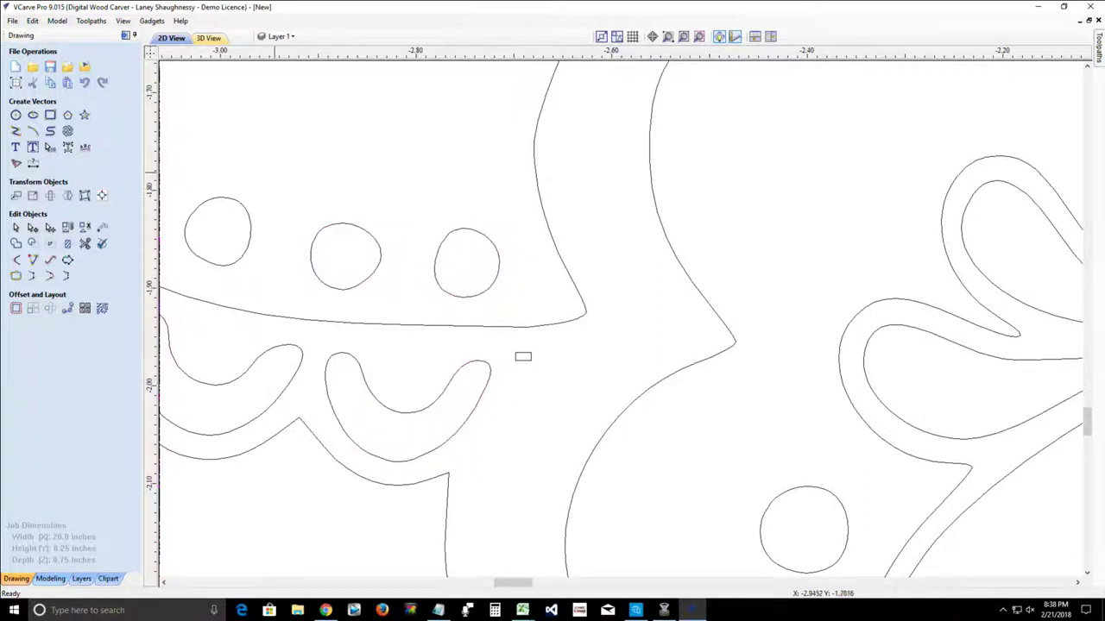
Step: Window-select the two end dots together with the scallop loop beneath them, and clear the selection
drag(278, 172, 543, 245)
drag(616, 274, 328, 219)
drag(488, 272, 522, 473)
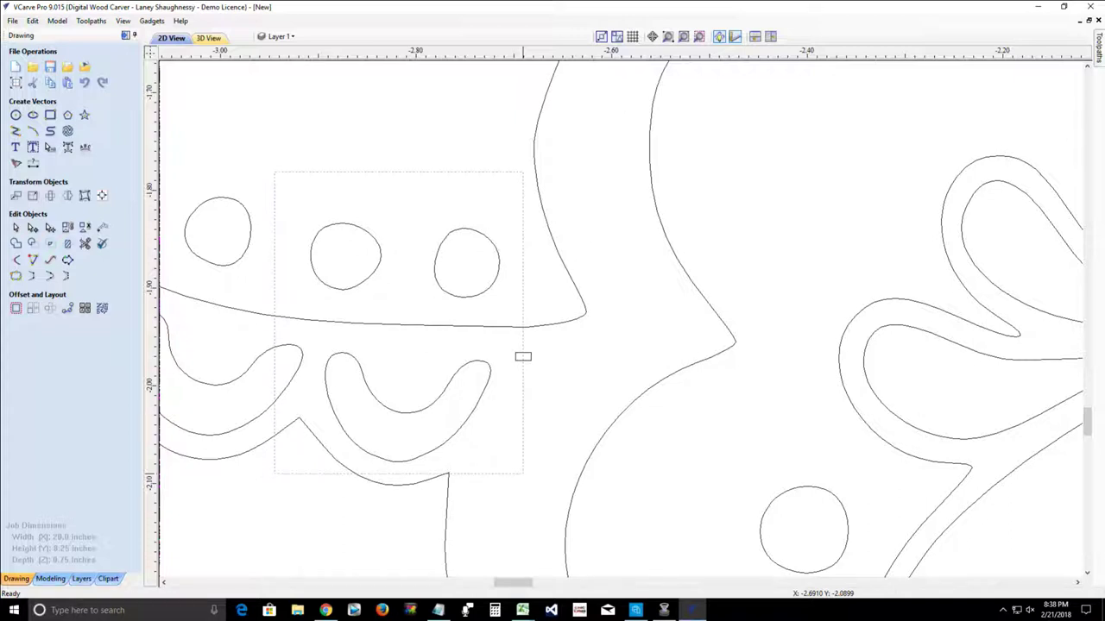
drag(522, 473, 522, 473)
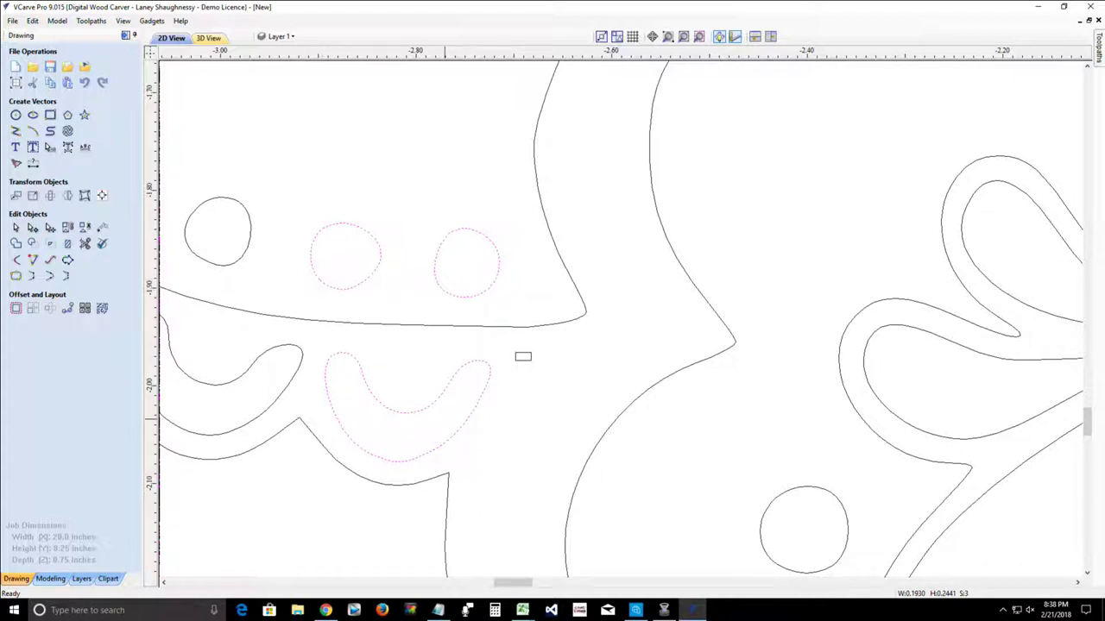
click(244, 159)
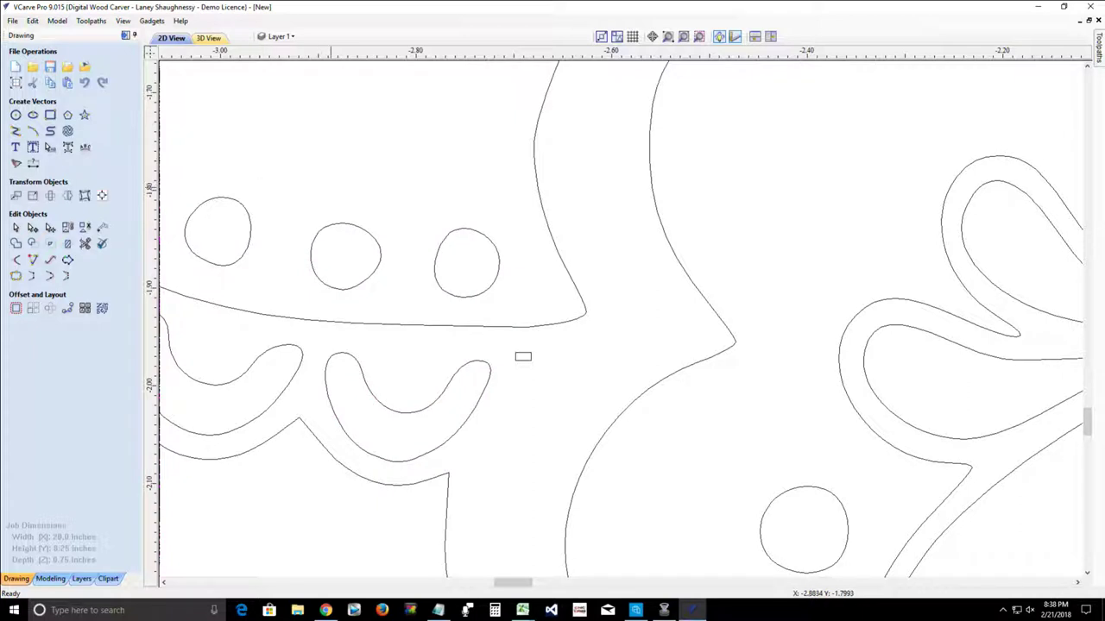
Step: Window-select only the two end dots, replace that selection with the border outline beneath them, and clear it
drag(259, 181, 526, 411)
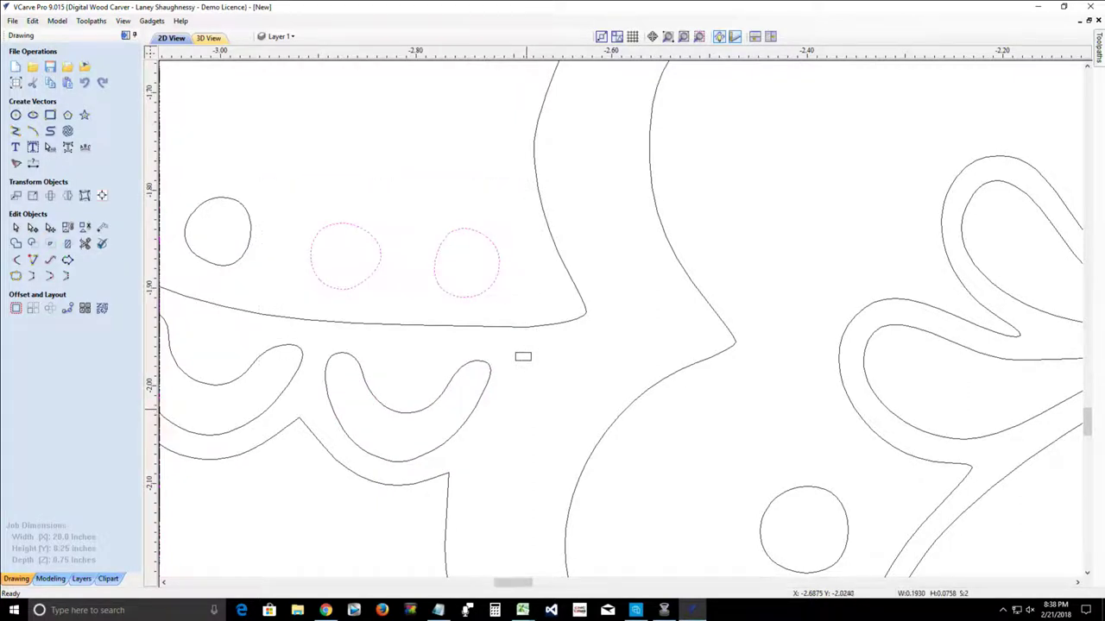
click(441, 324)
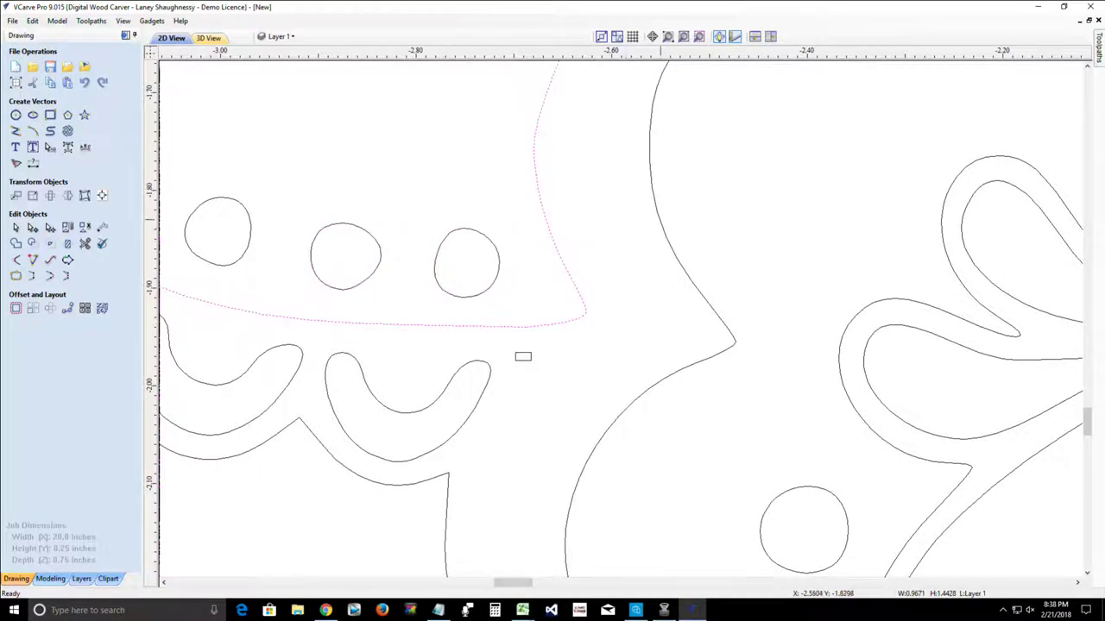
click(735, 221)
Step: Use crossing selections across the dots, the border outline and the neighbouring petal outline, and clear the selection
mouse_move(816, 222)
mouse_down()
mouse_move(696, 204)
mouse_move(253, 219)
mouse_move(246, 243)
mouse_move(222, 255)
mouse_move(220, 321)
mouse_move(203, 349)
mouse_up()
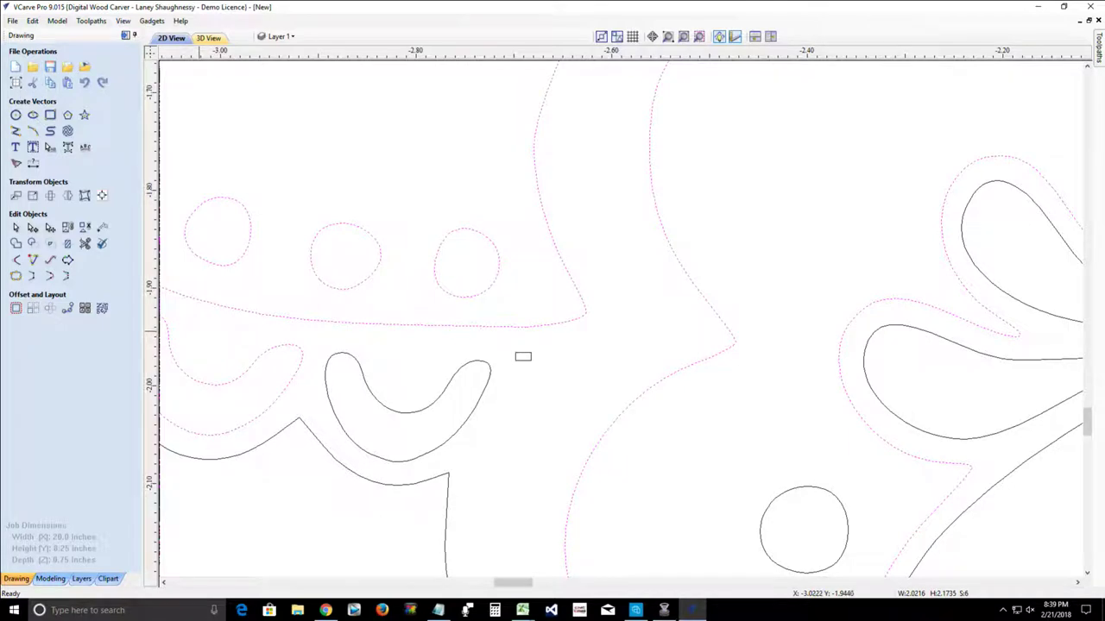
drag(807, 179, 512, 189)
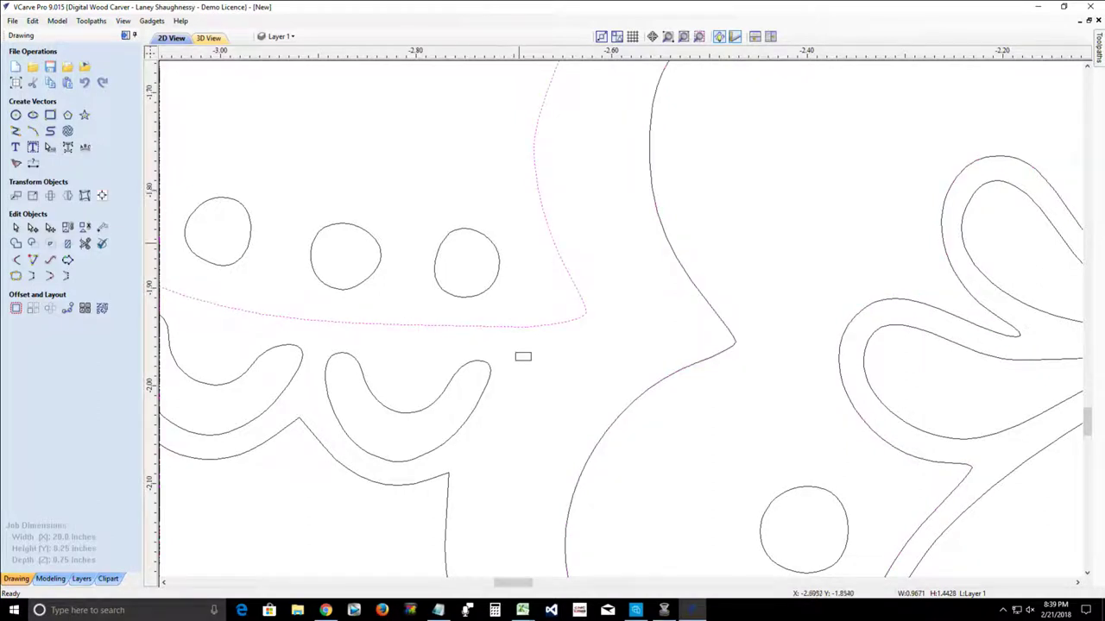
drag(773, 217, 399, 269)
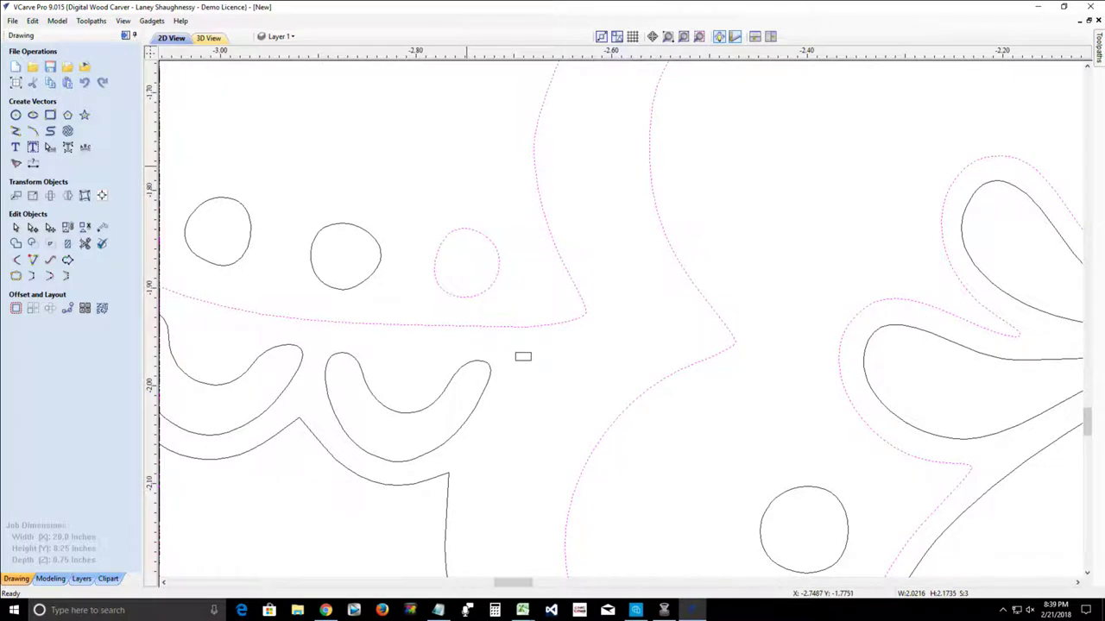
click(466, 165)
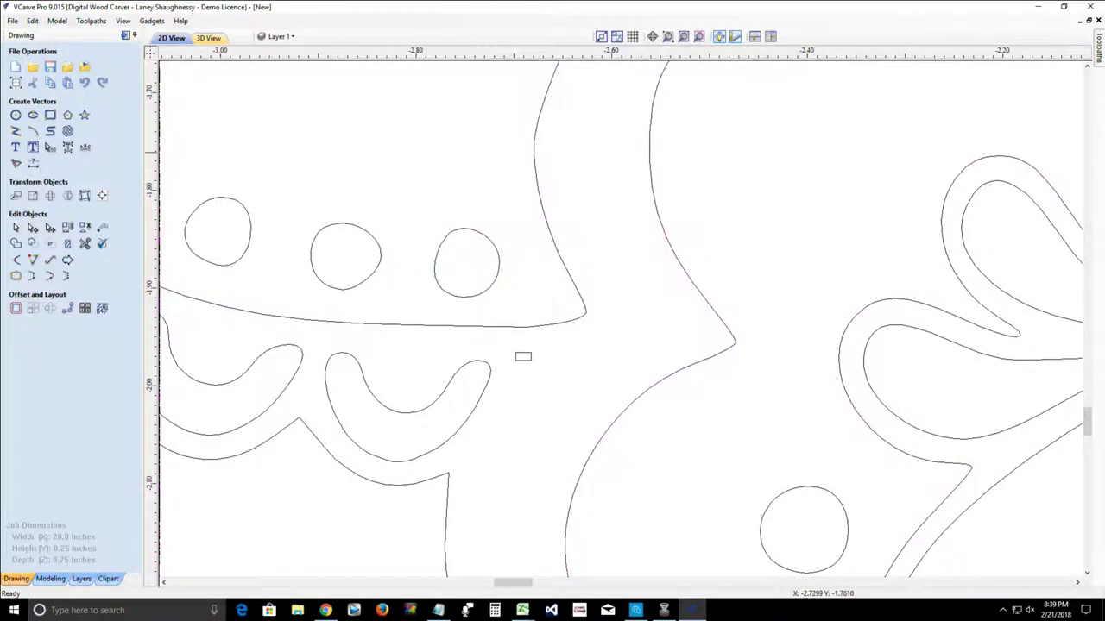
Step: Window-select the two end dots, the scallop loop and the tiny stray rectangle together, and clear that selection
drag(462, 242, 613, 438)
drag(386, 491, 578, 481)
mouse_move(498, 474)
mouse_down()
mouse_move(499, 514)
mouse_move(553, 513)
mouse_move(514, 512)
mouse_move(470, 483)
mouse_move(621, 535)
mouse_move(836, 582)
mouse_move(886, 562)
mouse_up()
drag(290, 173, 580, 498)
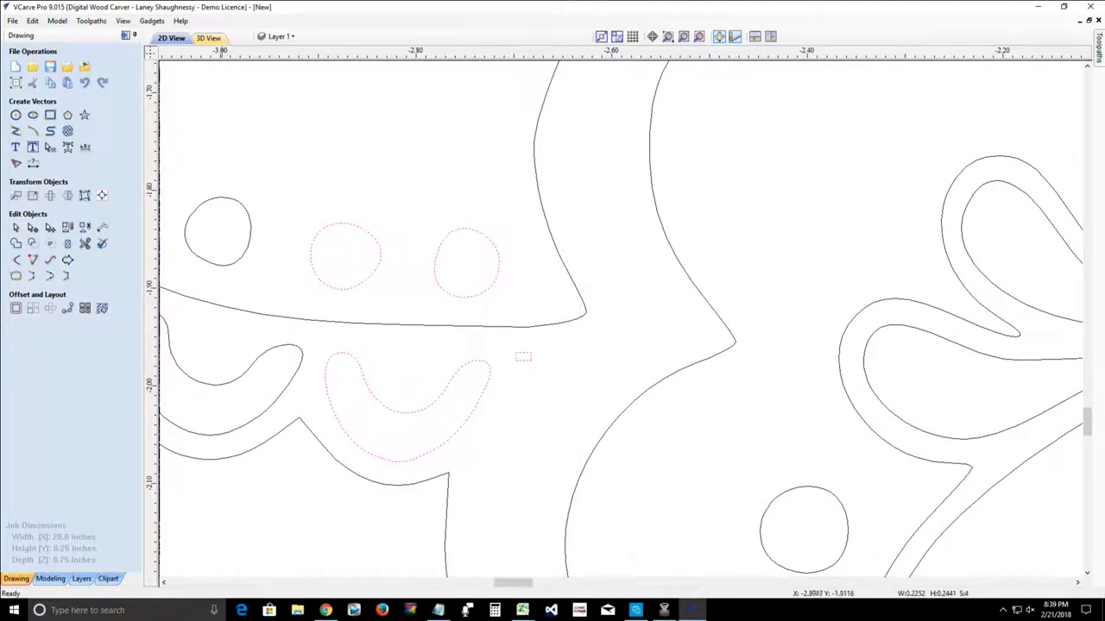
click(518, 387)
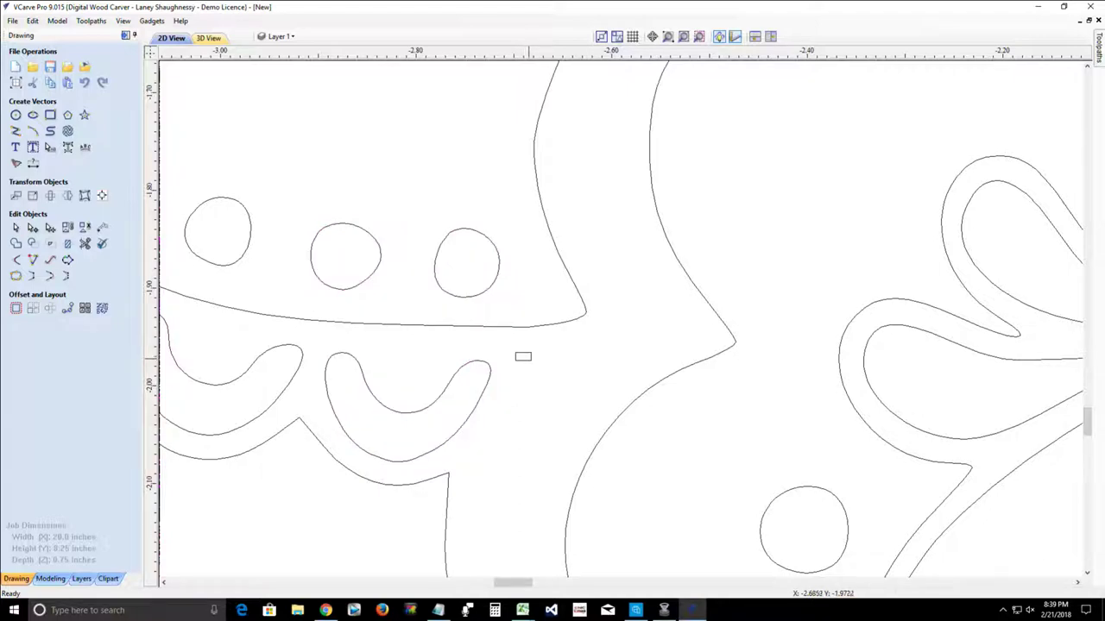
click(531, 355)
Step: Group all vectors of the mandala and select the whole design as one object
scroll(533, 355, down, 10)
scroll(504, 325, down, 4)
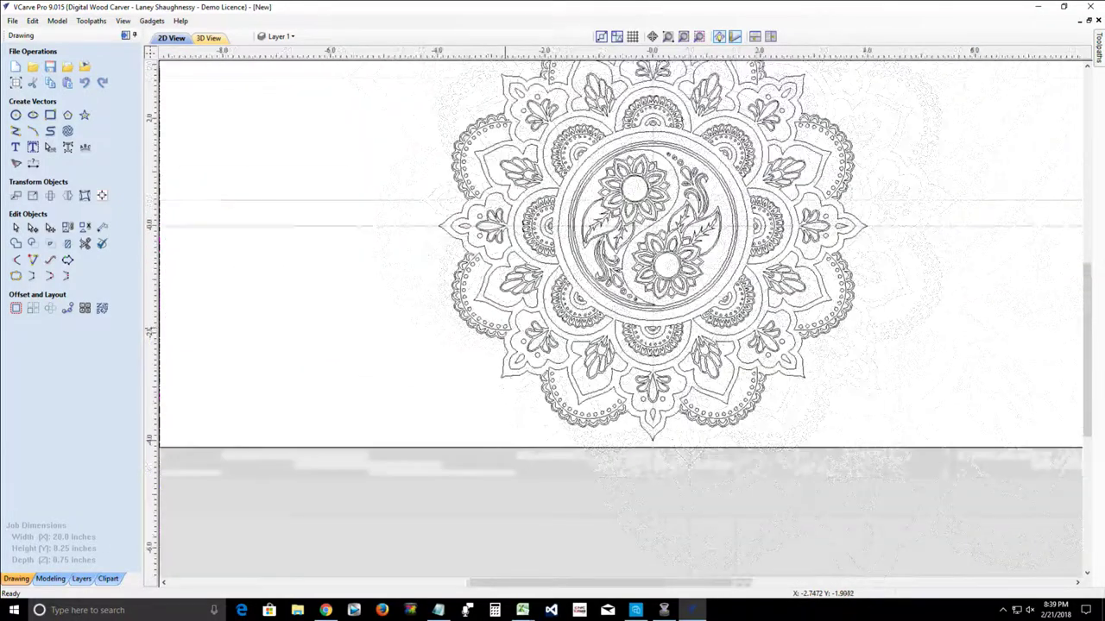
drag(436, 113, 756, 444)
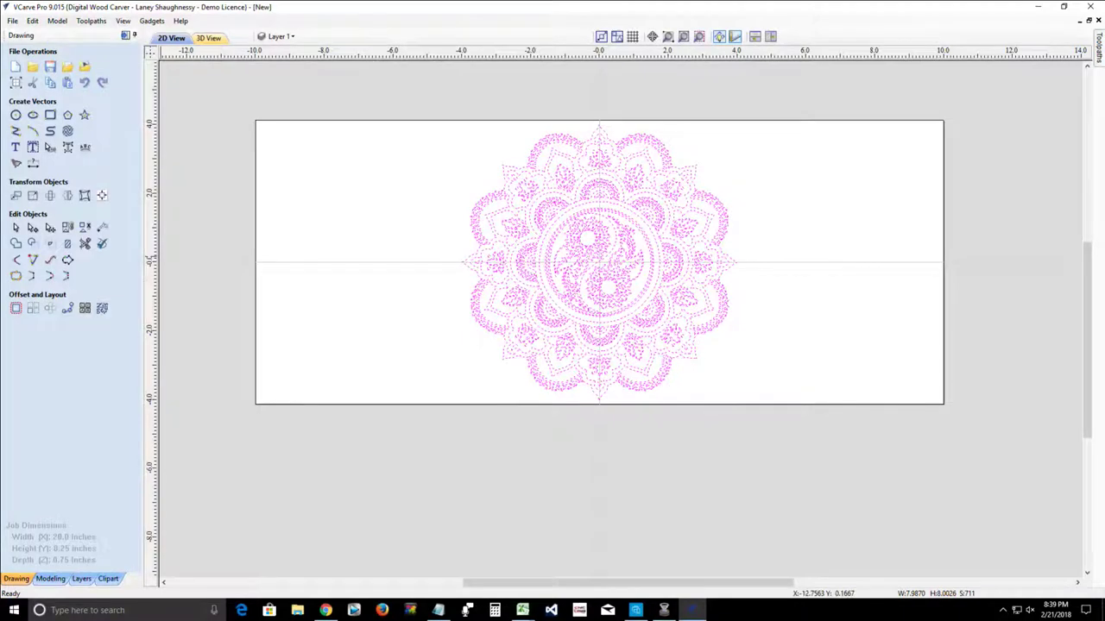
click(67, 227)
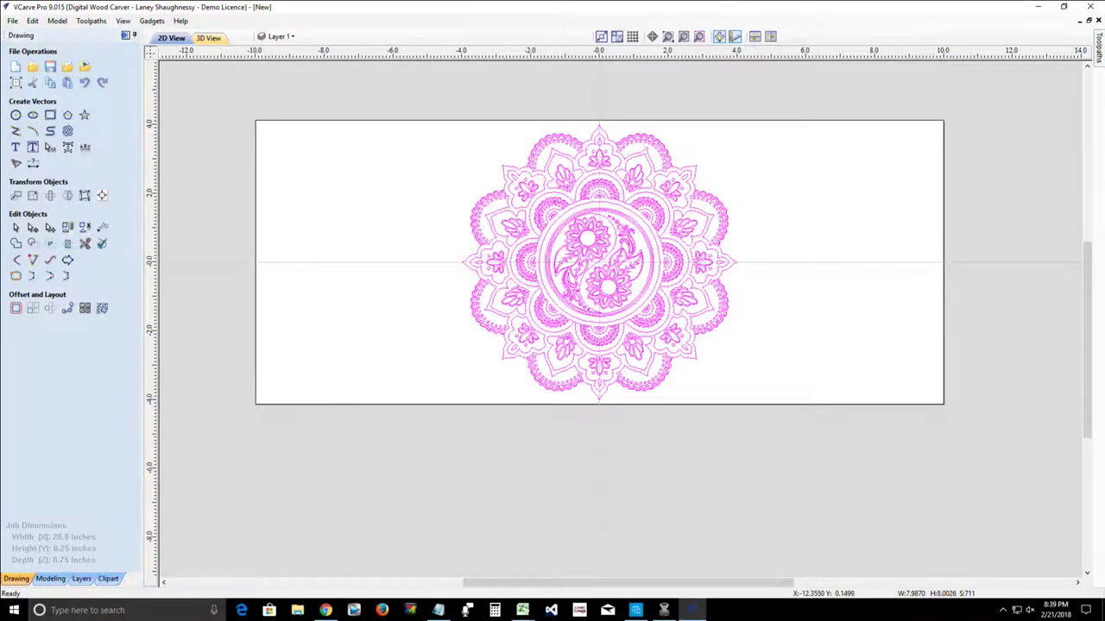
key(Escape)
scroll(480, 313, up, 2)
scroll(481, 315, up, 1)
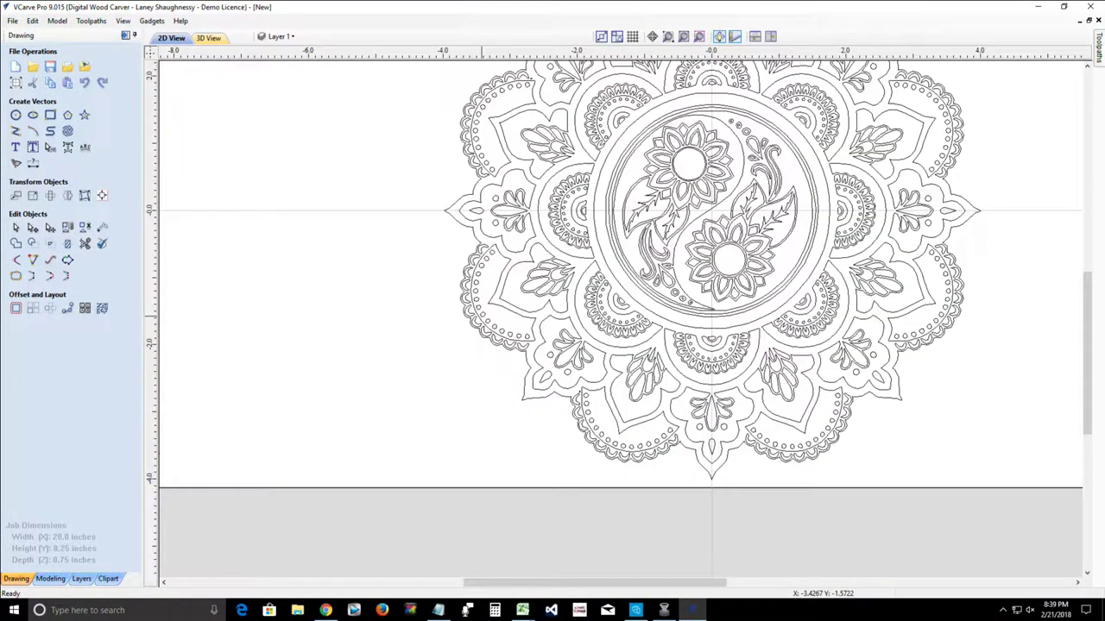
click(482, 316)
scroll(607, 289, down, 1)
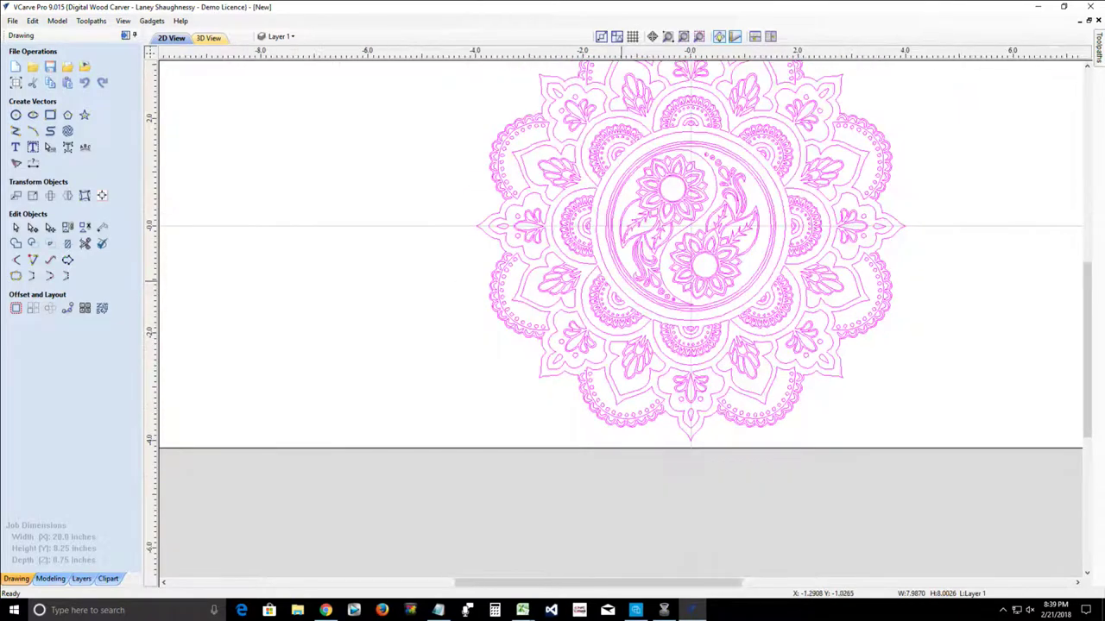
Step: Move the grouped mandala off centre as one object and re-centre it in the job area
click(619, 287)
drag(691, 226, 635, 257)
key(F9)
scroll(612, 243, down, 1)
scroll(612, 243, down, 2)
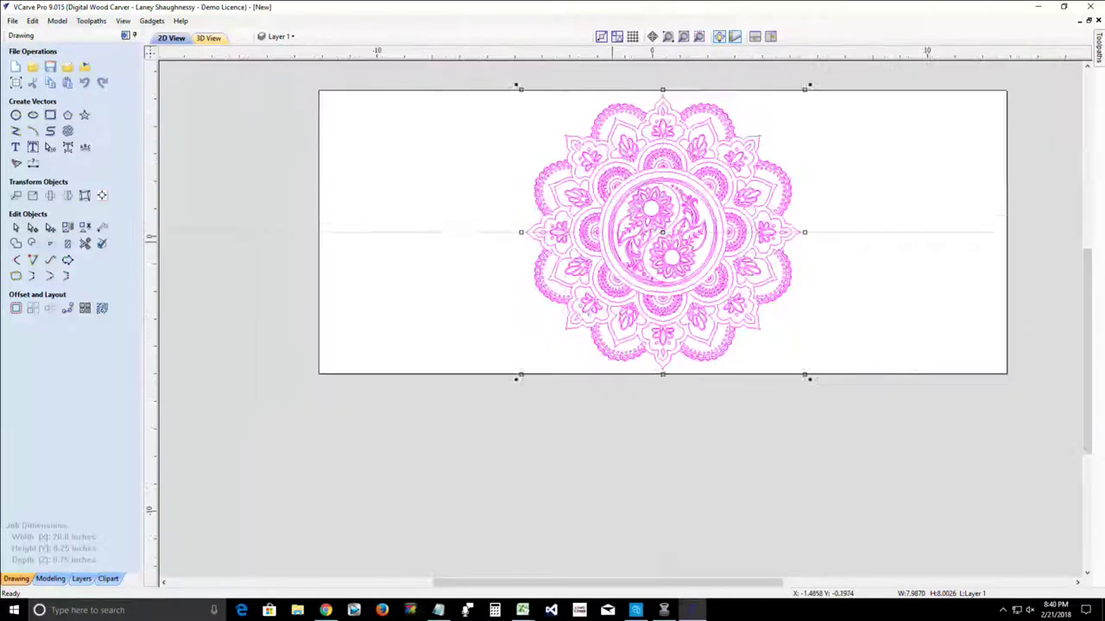
scroll(664, 252, up, 4)
scroll(667, 251, down, 1)
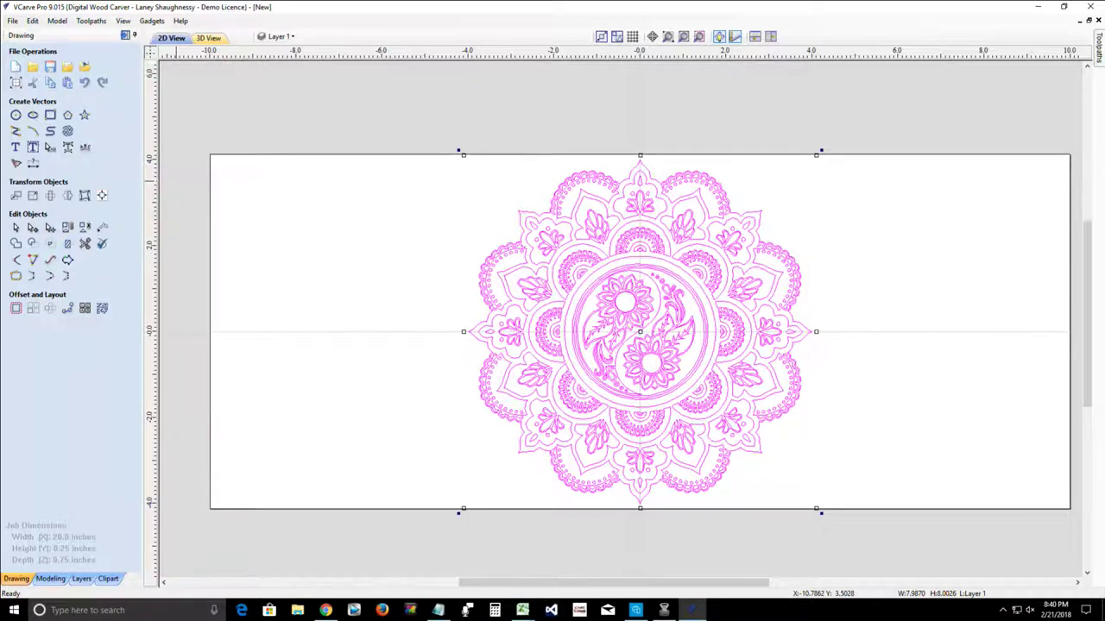
Step: Leave the save-toolpaths form and set up a V-Carve / Engraving toolpath for the selected mandala
click(134, 35)
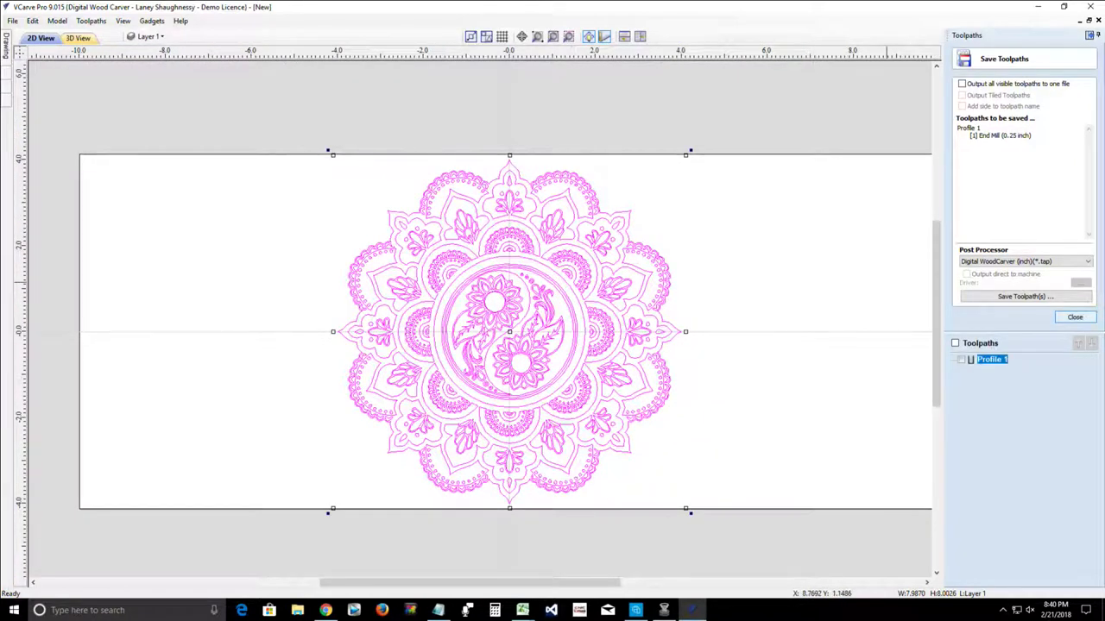
click(1074, 317)
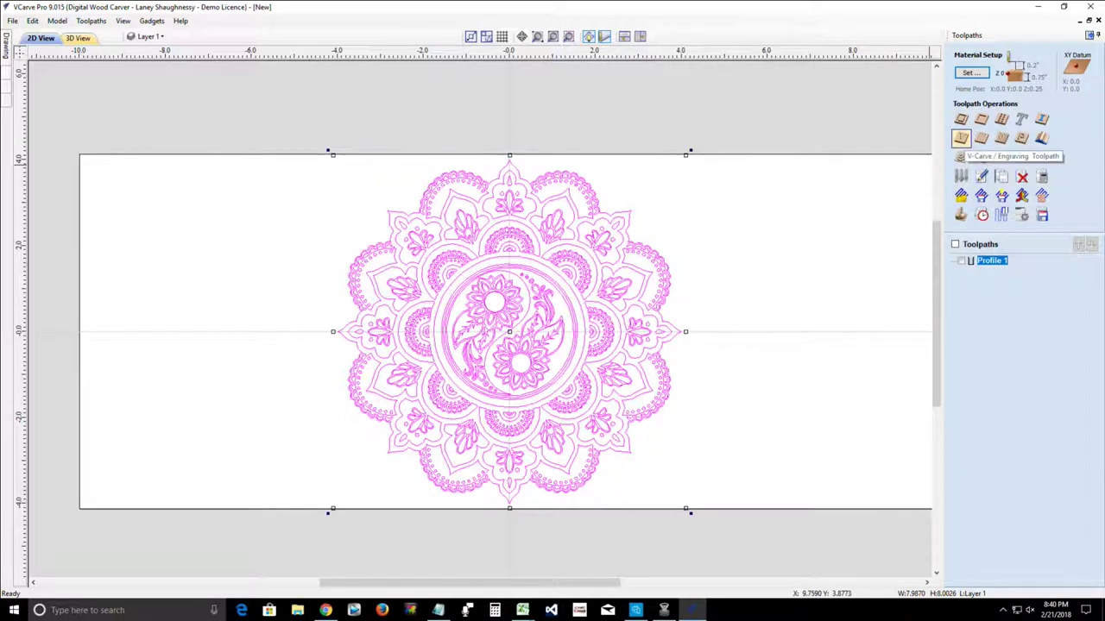
click(961, 138)
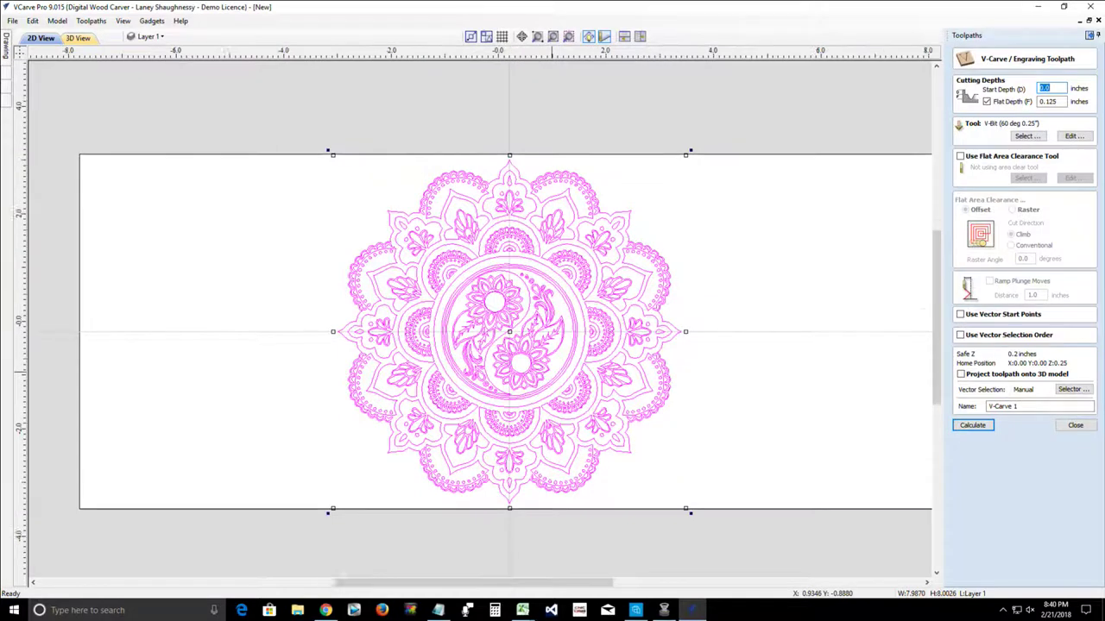
scroll(552, 289, up, 2)
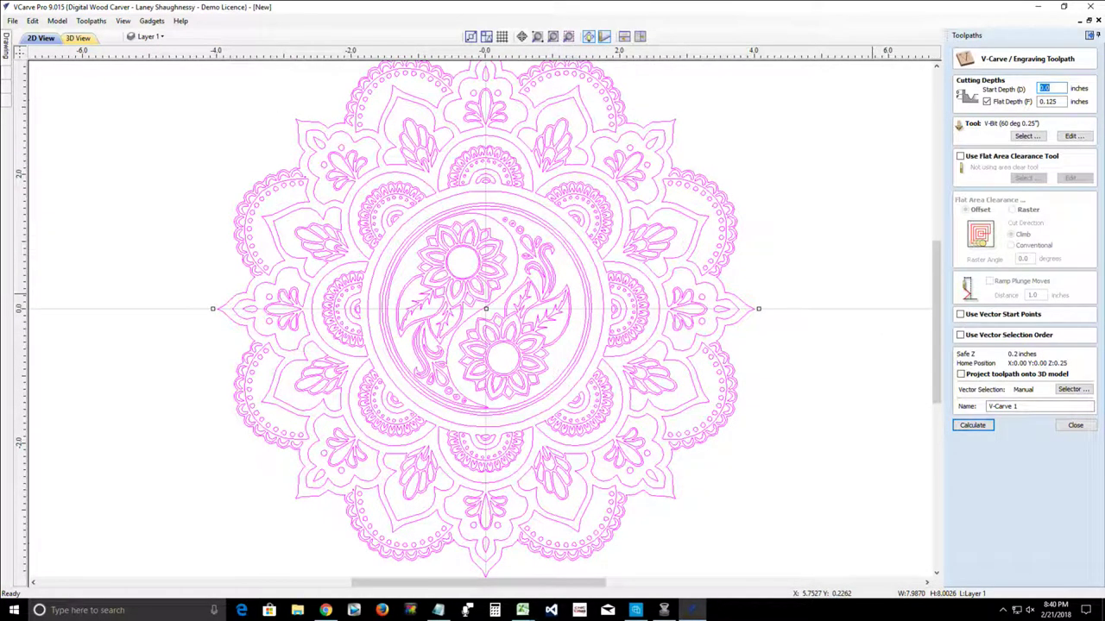
Step: Turn the flat depth limit off and back on at 0.125 inches, and calculate the V-carve toolpath
click(986, 101)
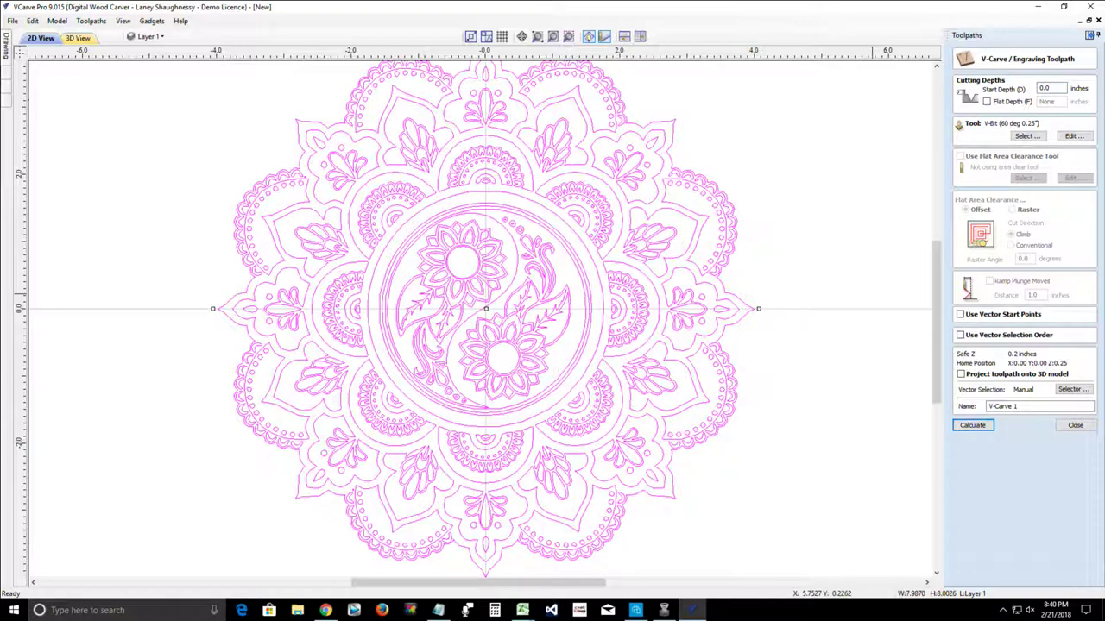
scroll(528, 274, up, 2)
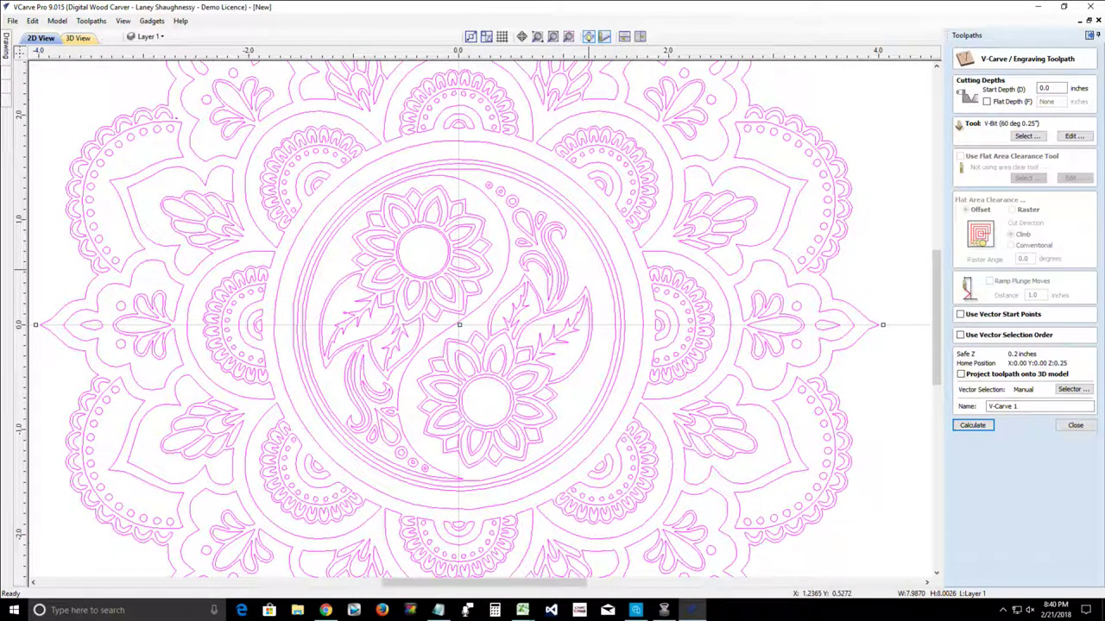
click(986, 101)
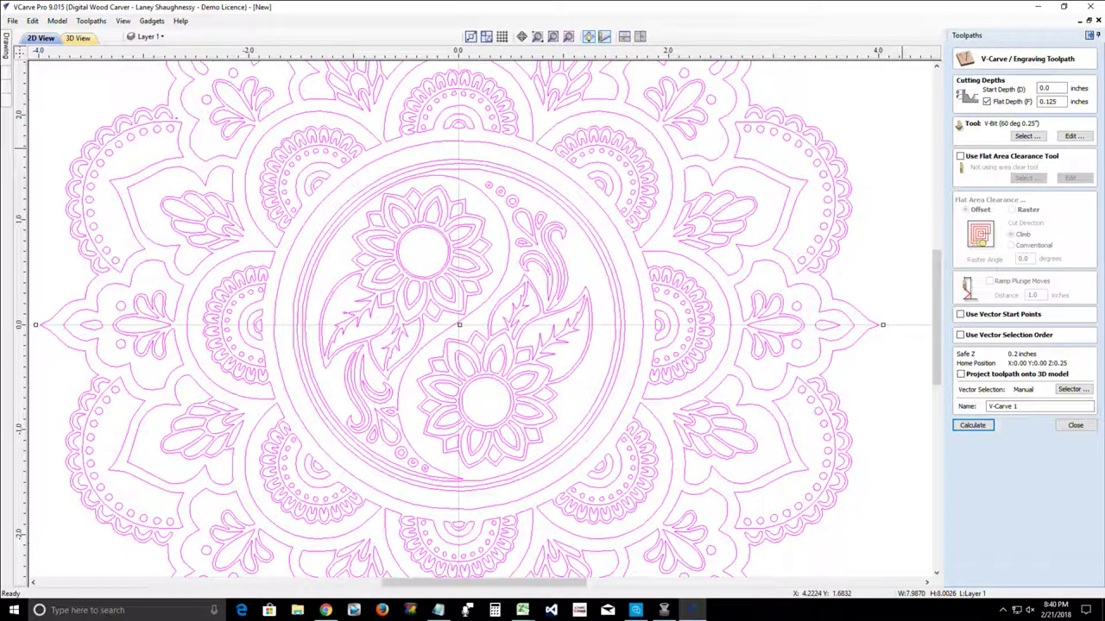
double_click(1049, 101)
scroll(505, 416, down, 4)
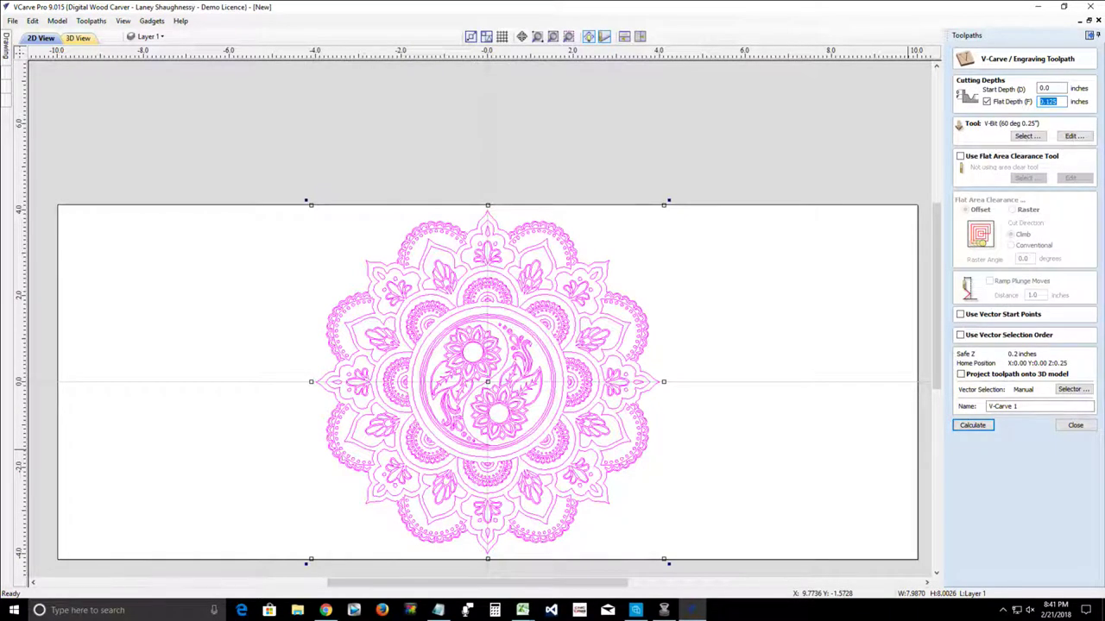
key(Return)
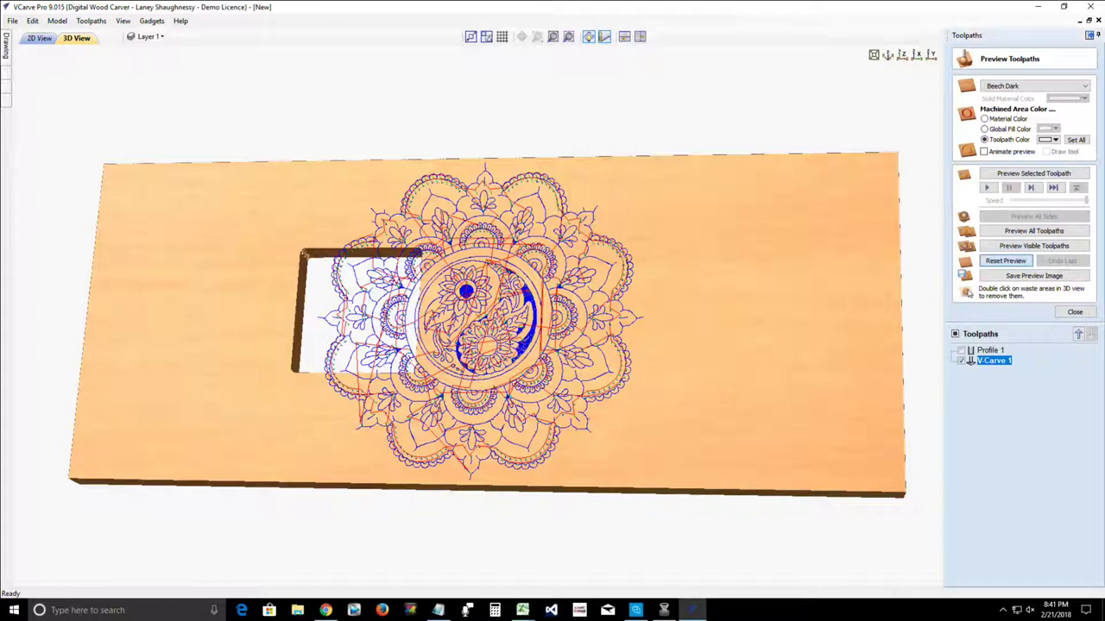
Step: Reset the 3D preview to uncut material and switch the toolpath selection between Profile 1 and V-Carve 1, ending on V-Carve 1
click(1005, 261)
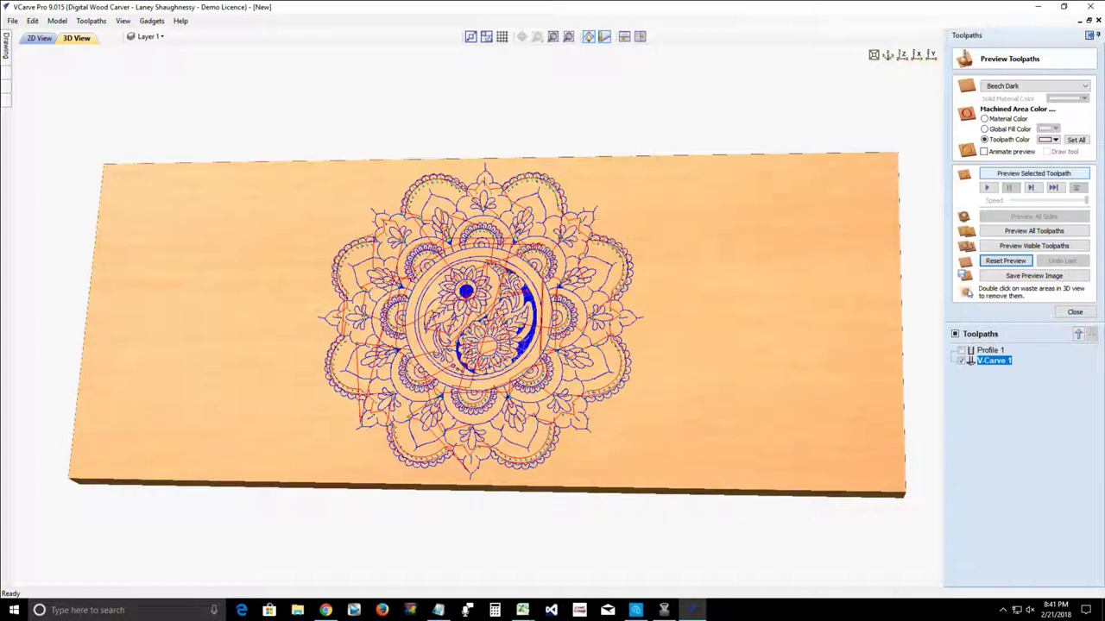
click(991, 350)
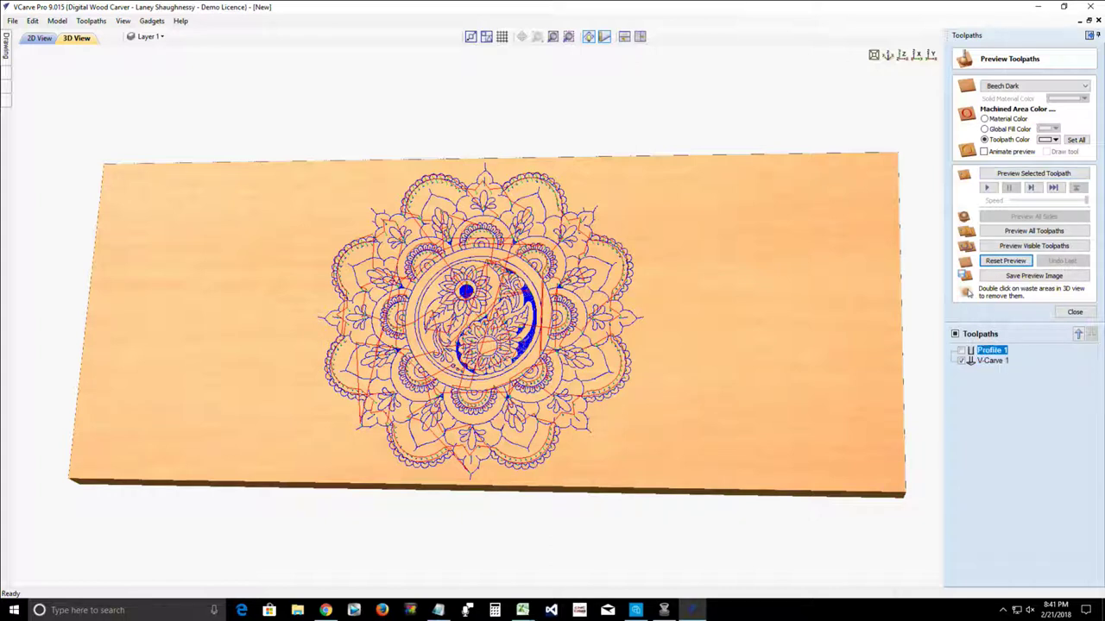
key(Down)
key(Up)
key(Down)
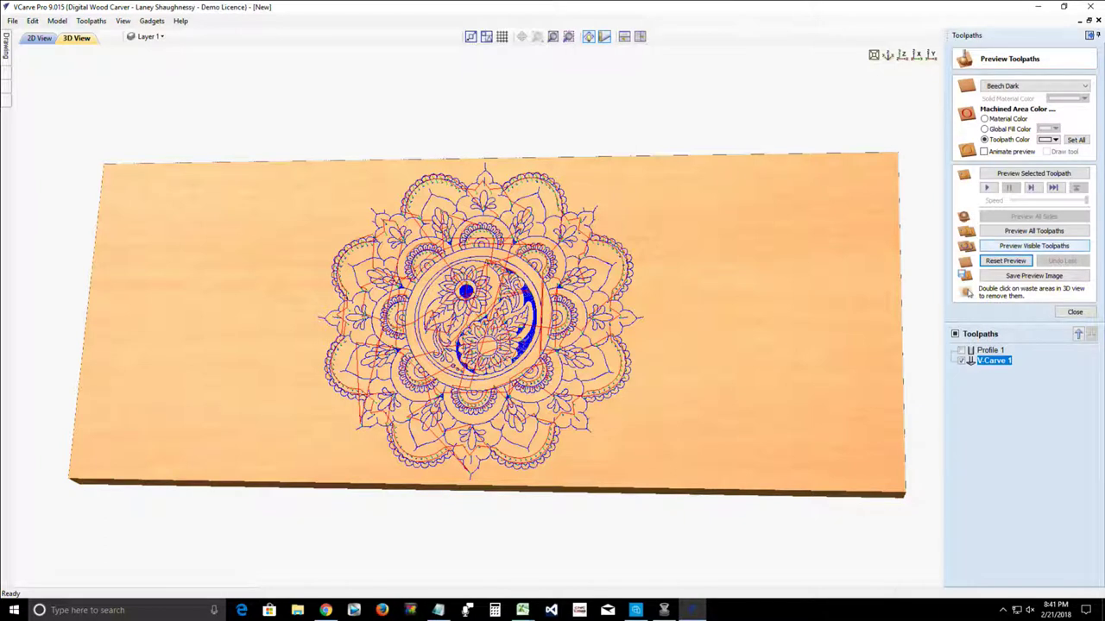
Step: Toggle the V-Carve 1 toolpath's visibility off and on, and preview only the visible toolpaths
click(960, 361)
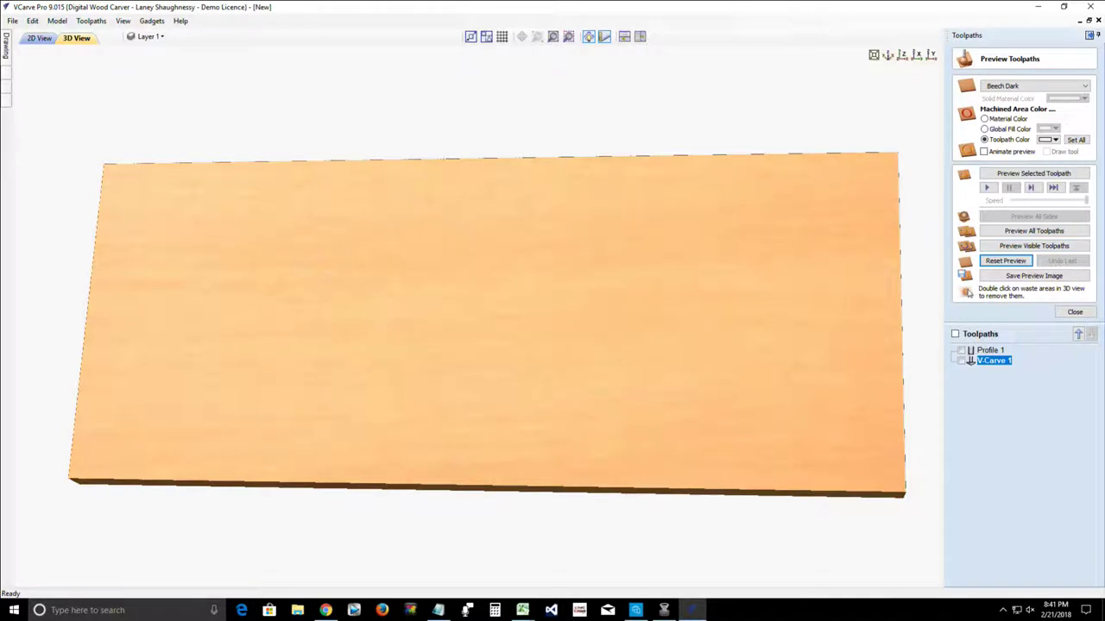
click(954, 333)
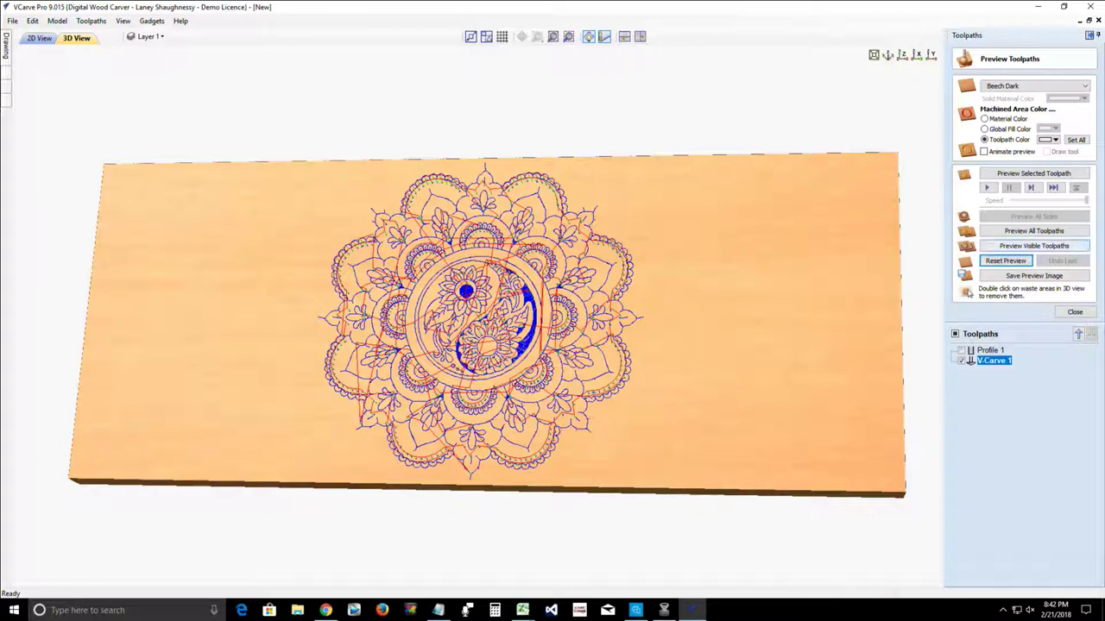
click(1033, 245)
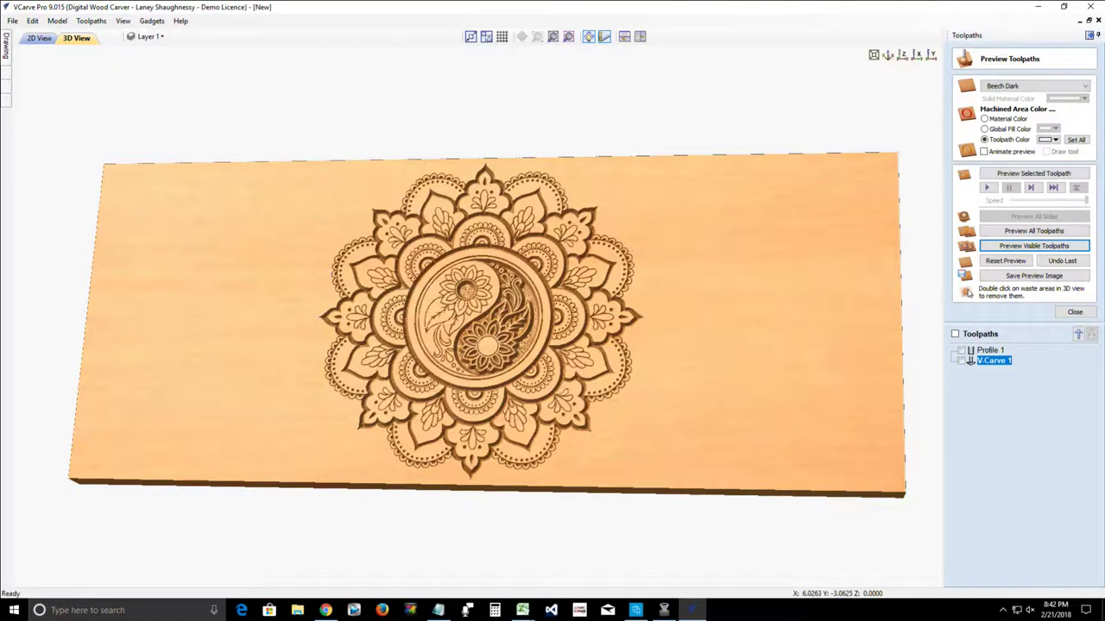
Step: Inspect the carved mandala from several angles and change the preview material to walnut2
drag(583, 418, 630, 395)
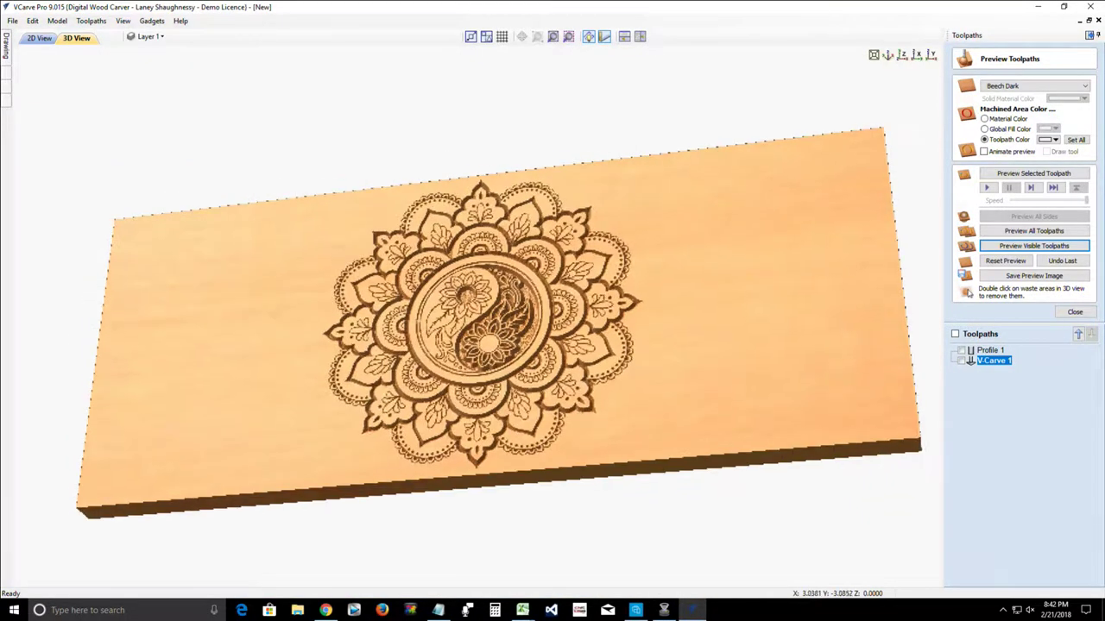
scroll(476, 284, up, 3)
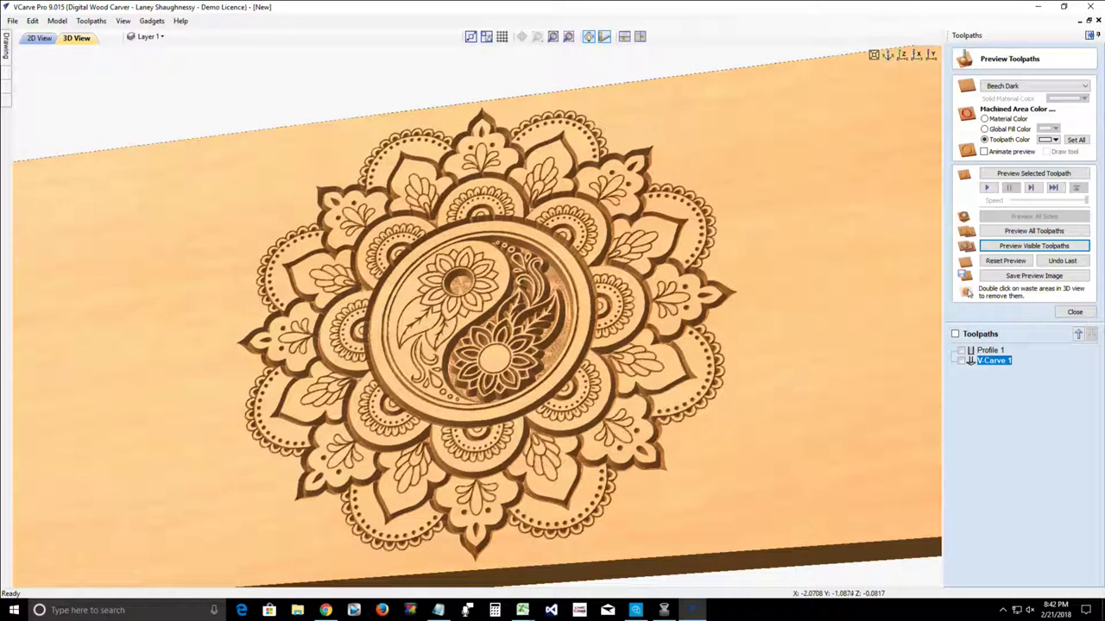
drag(647, 250, 657, 291)
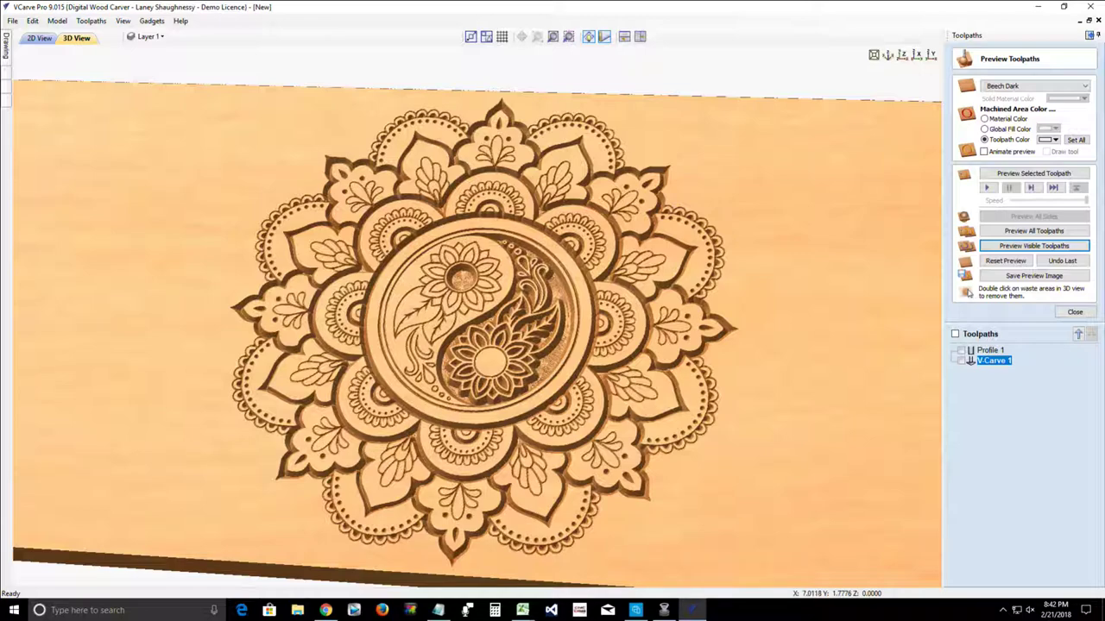
mouse_move(677, 358)
mouse_down()
mouse_move(671, 388)
mouse_move(673, 377)
mouse_up()
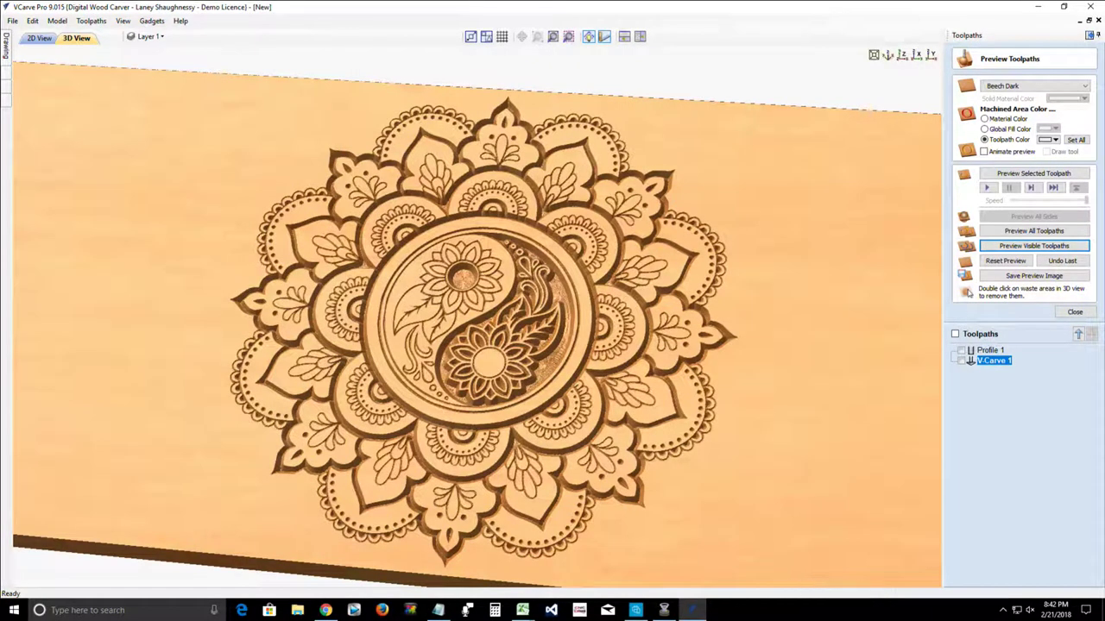
click(1035, 86)
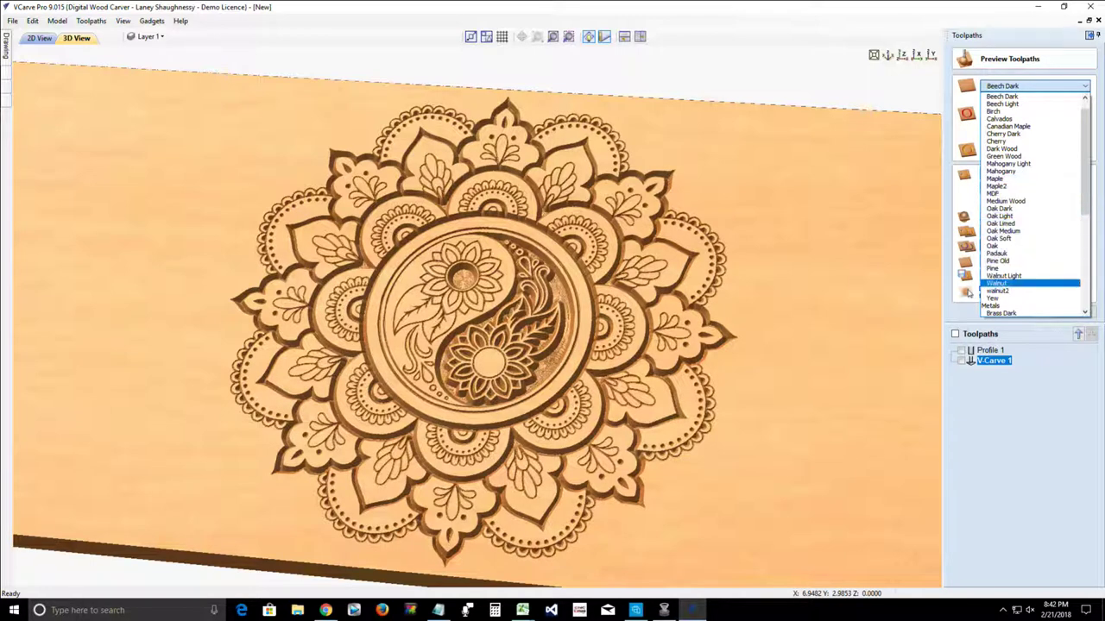
click(966, 292)
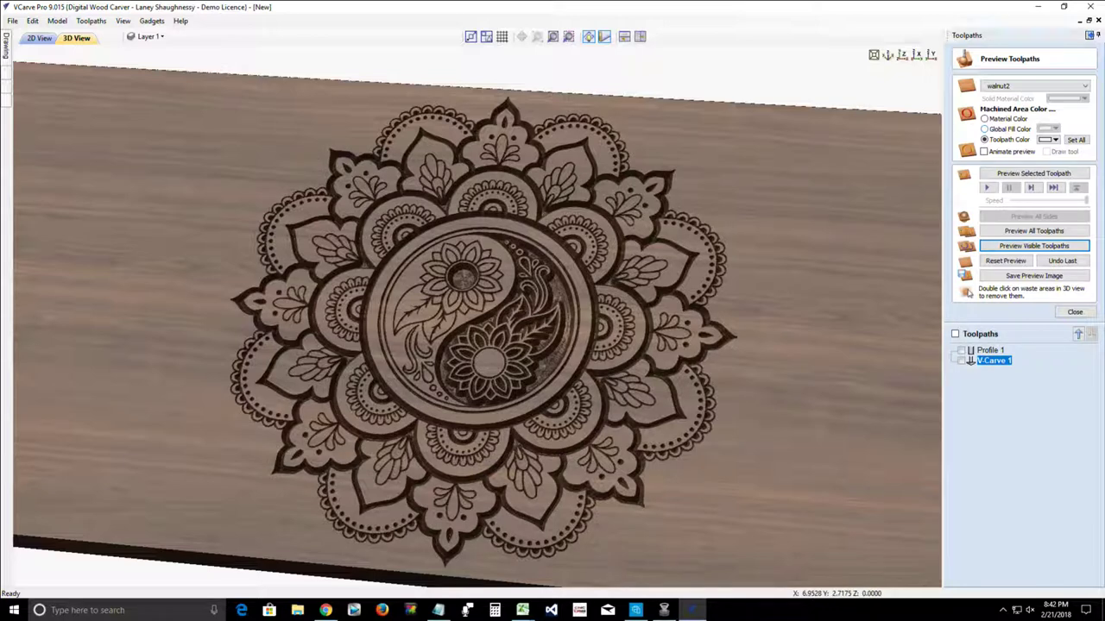
Step: Colour the machined areas with a global fill in a custom off-white of red 231, green 227, blue 216
click(984, 128)
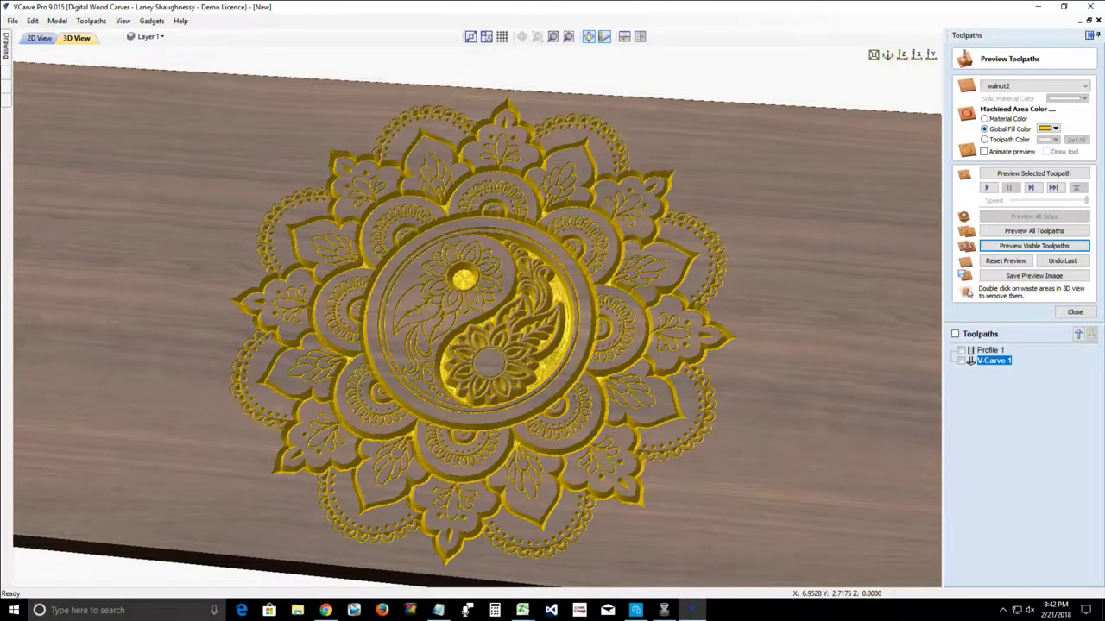
click(1054, 129)
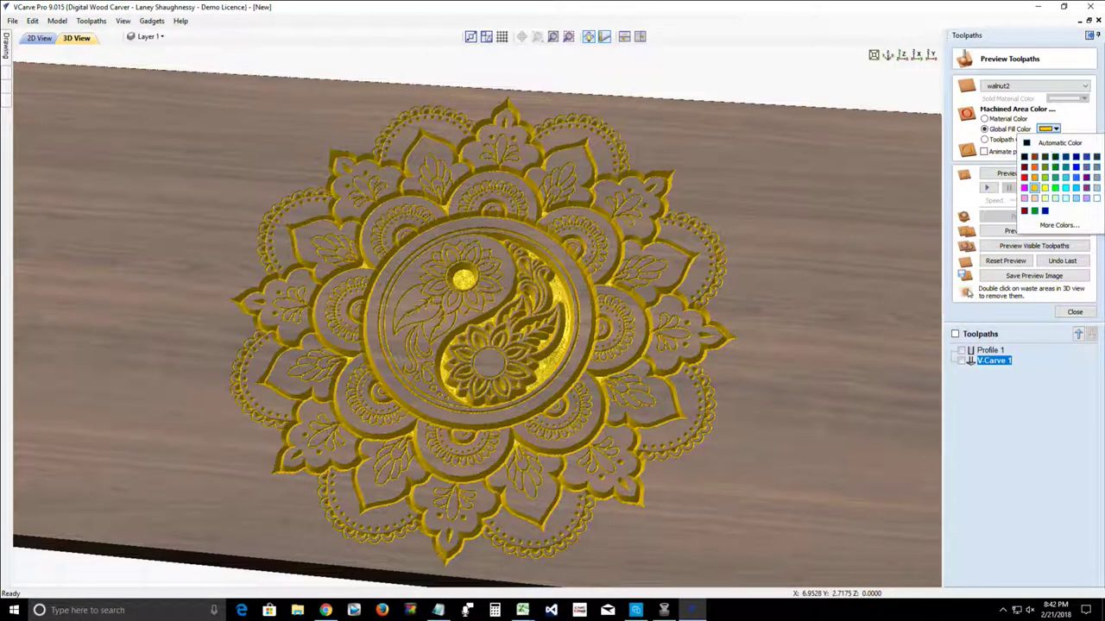
click(1059, 224)
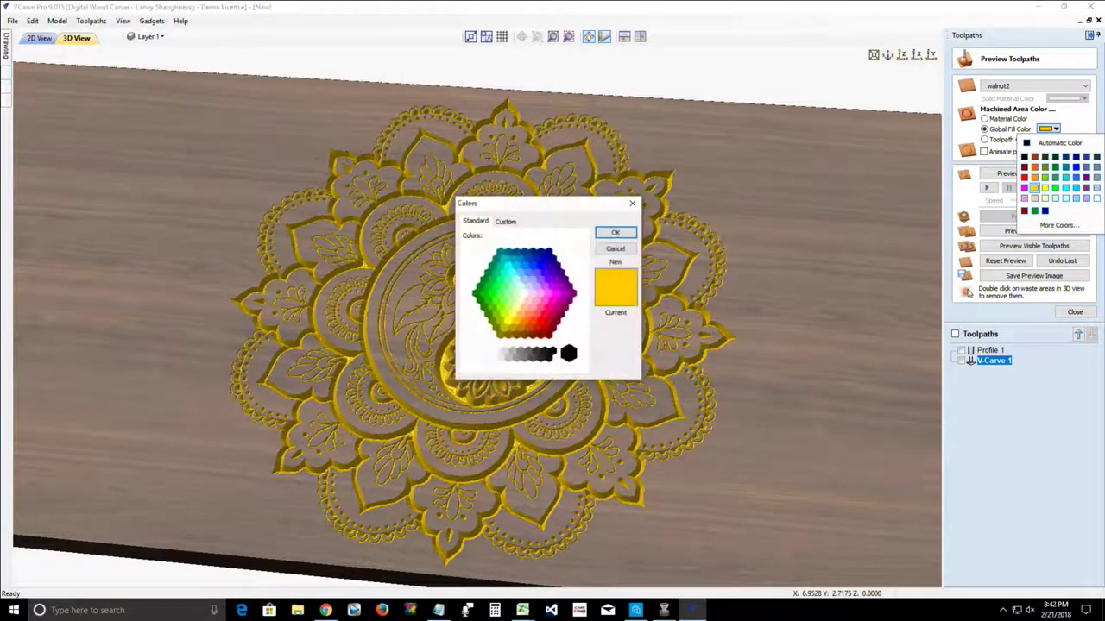
click(524, 293)
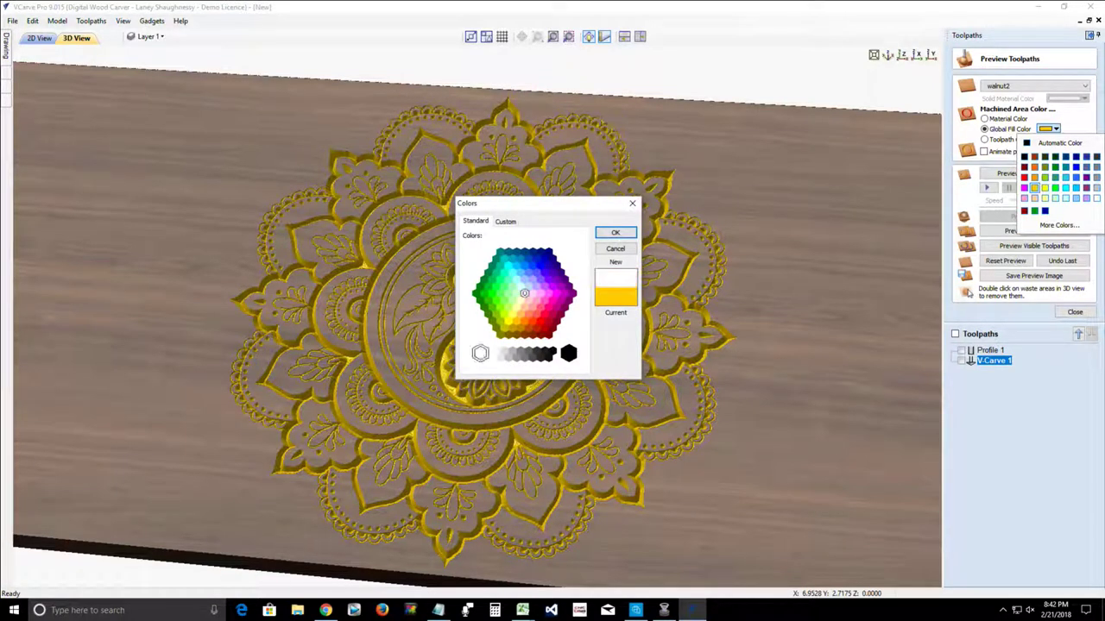
click(505, 221)
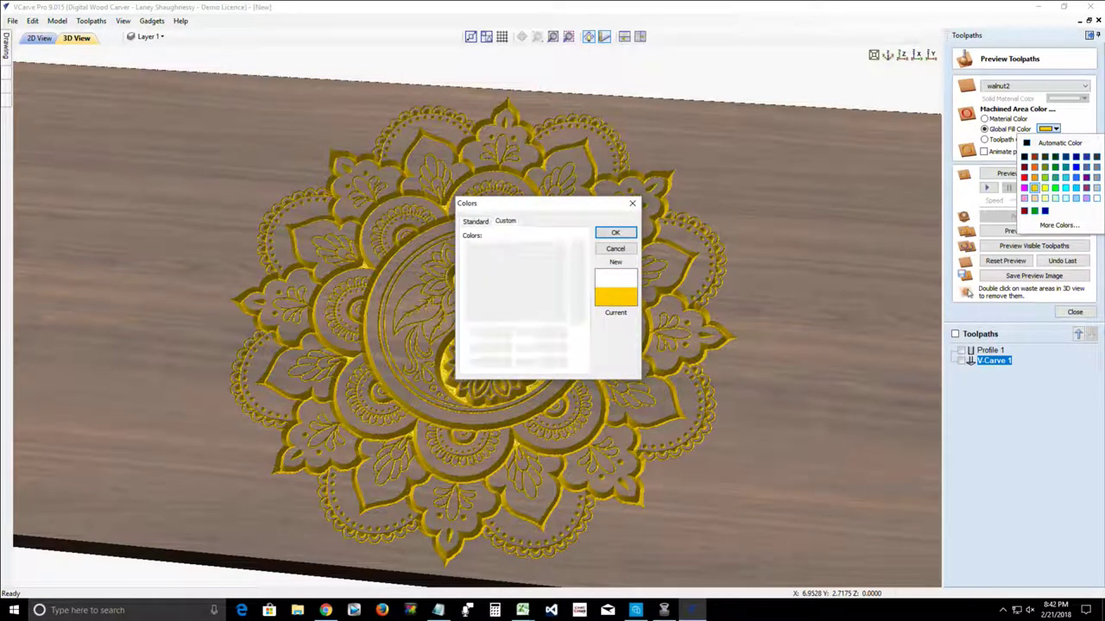
drag(583, 242, 582, 248)
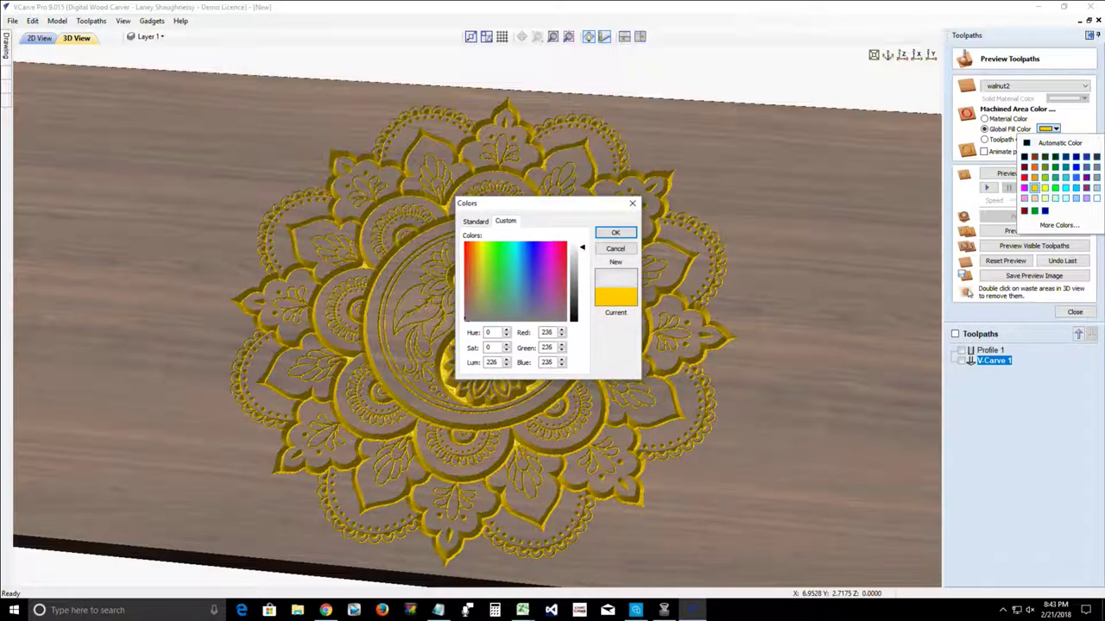
drag(467, 319, 477, 303)
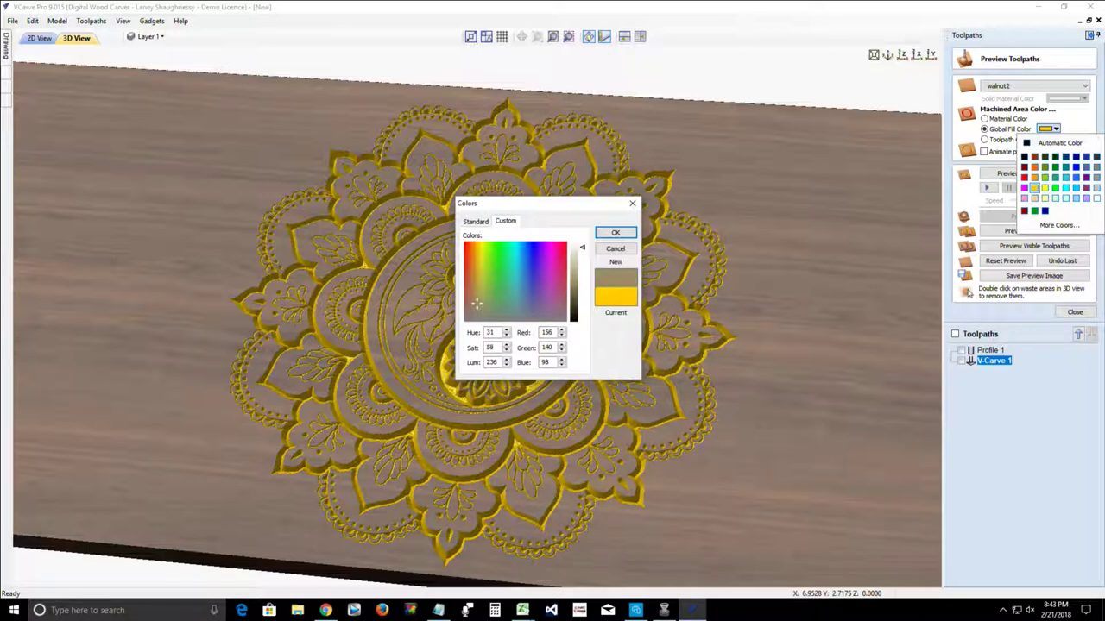
drag(583, 248, 582, 250)
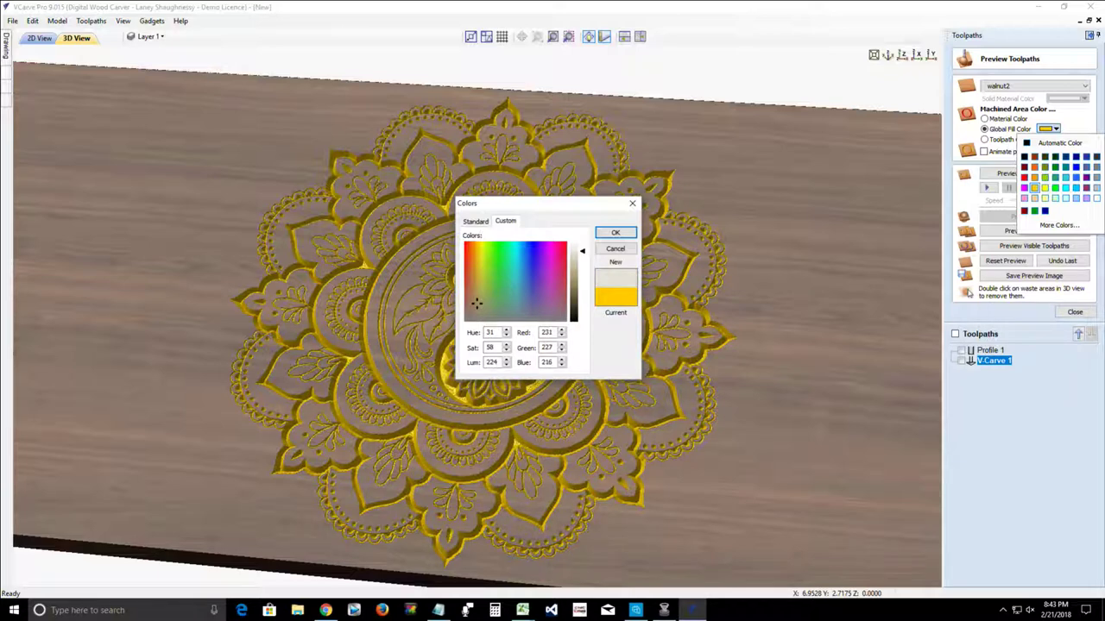
click(615, 233)
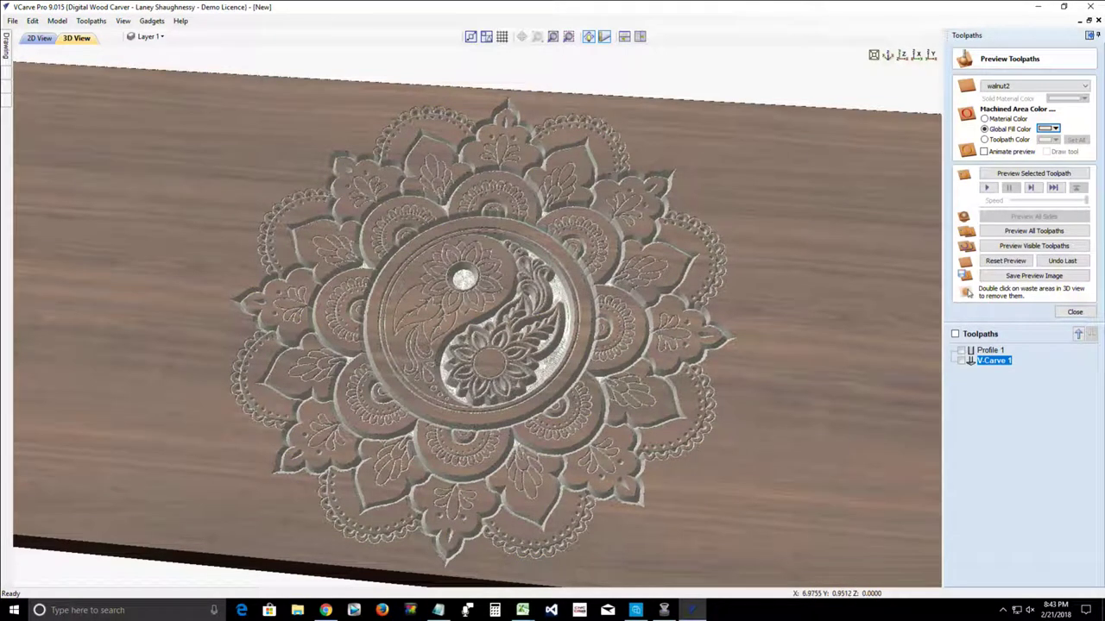
Step: Change the global fill colour of the machined areas to the recently used dark red
click(1053, 128)
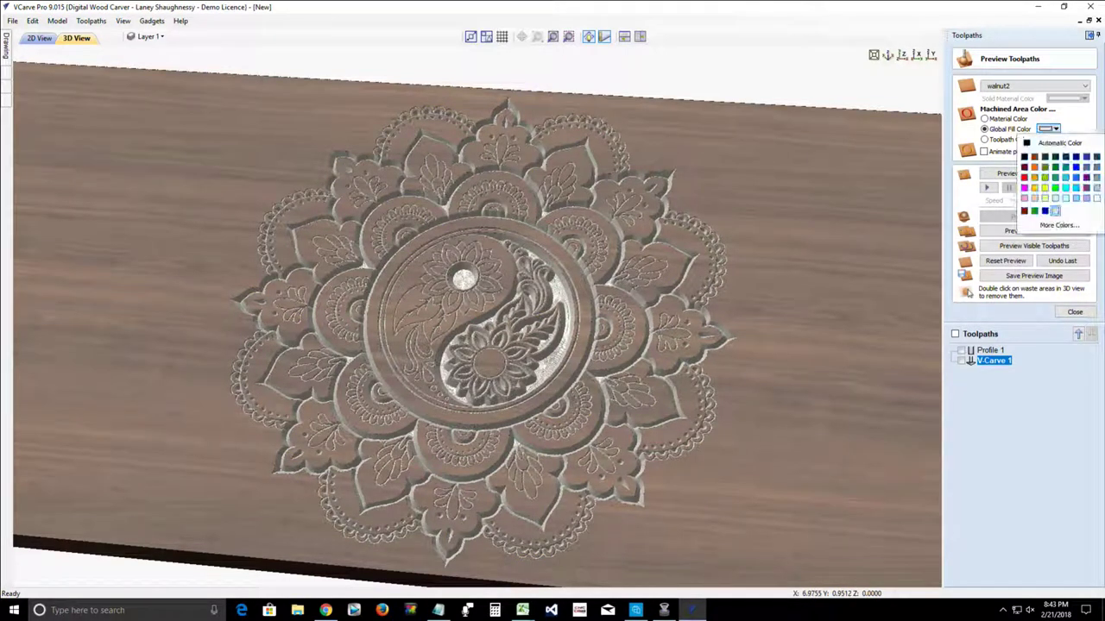
click(1023, 211)
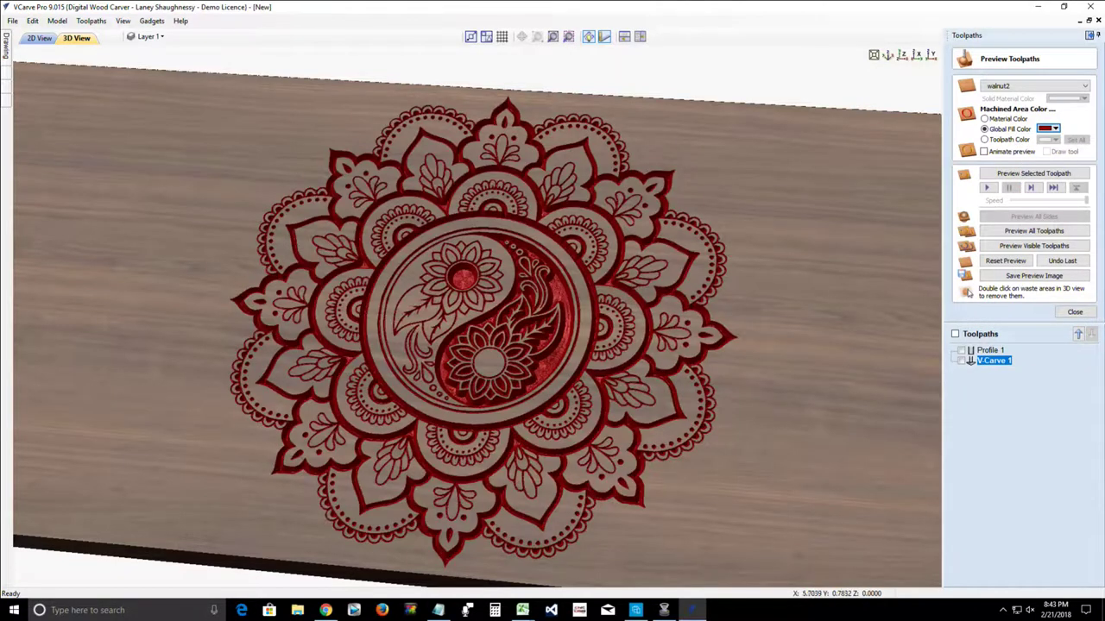
Step: Reopen the V-Carve 1 toolpath for editing and toggle its flat depth off and back on at 0.125 inches
drag(604, 388, 553, 362)
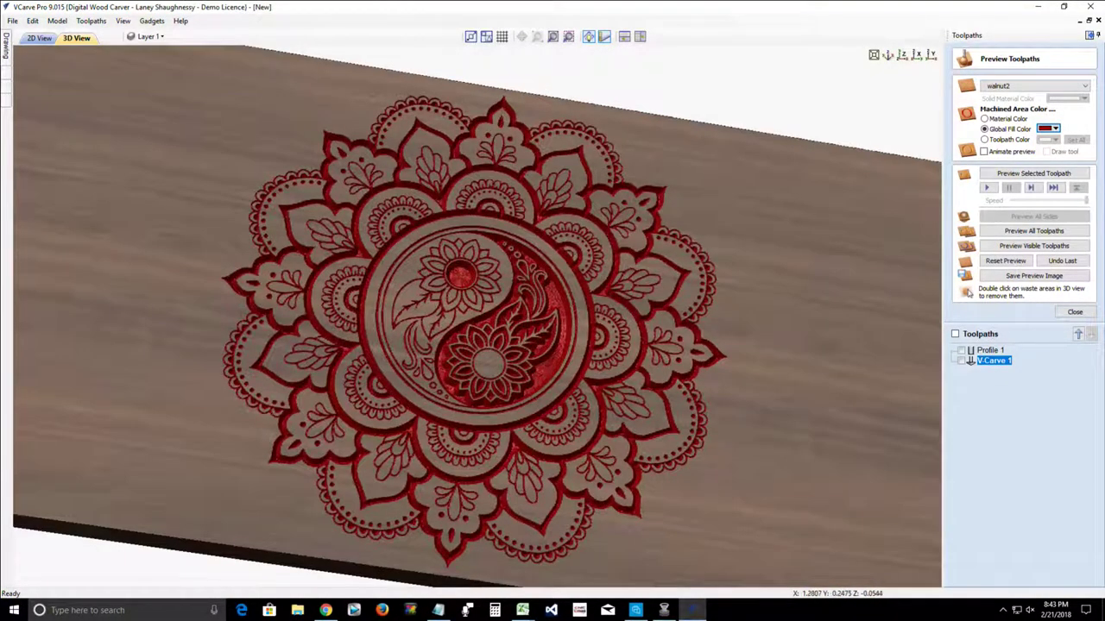
scroll(476, 314, up, 5)
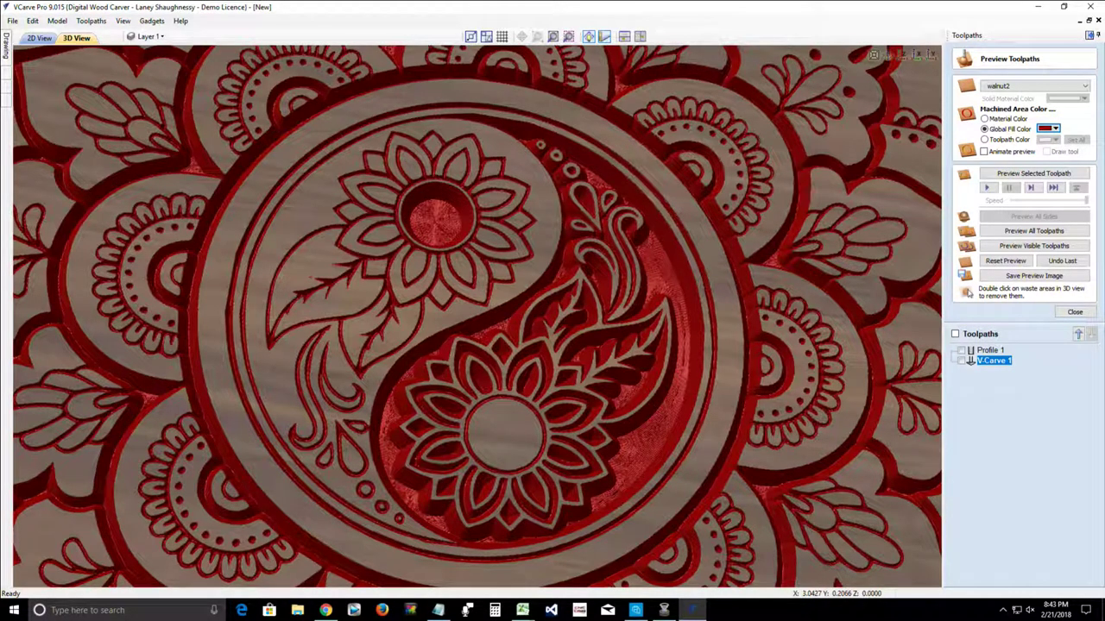
double_click(993, 361)
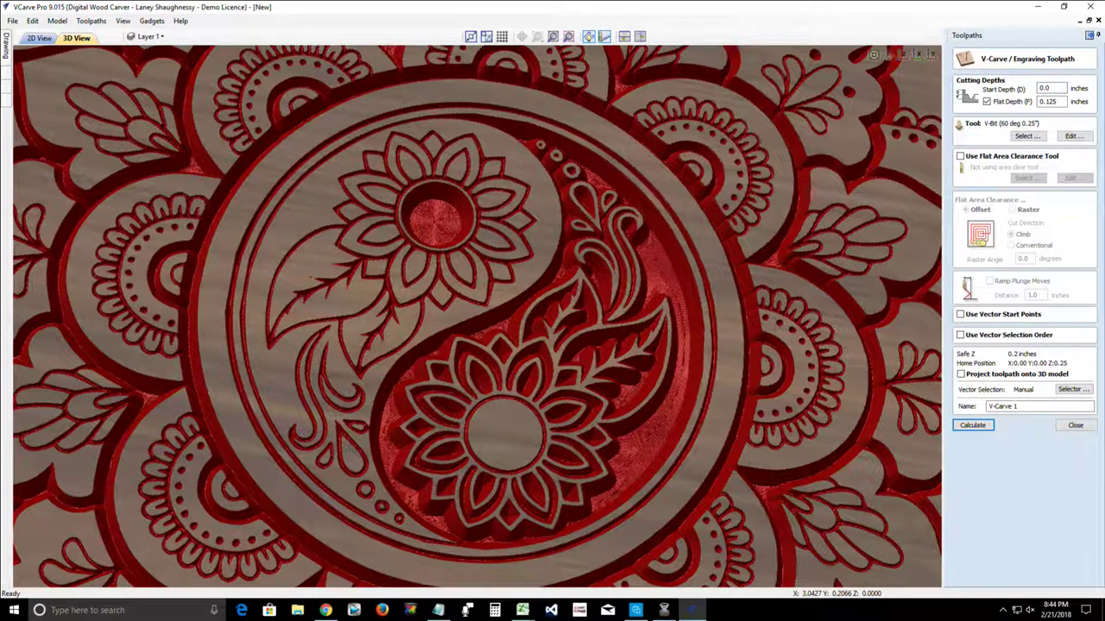
click(987, 101)
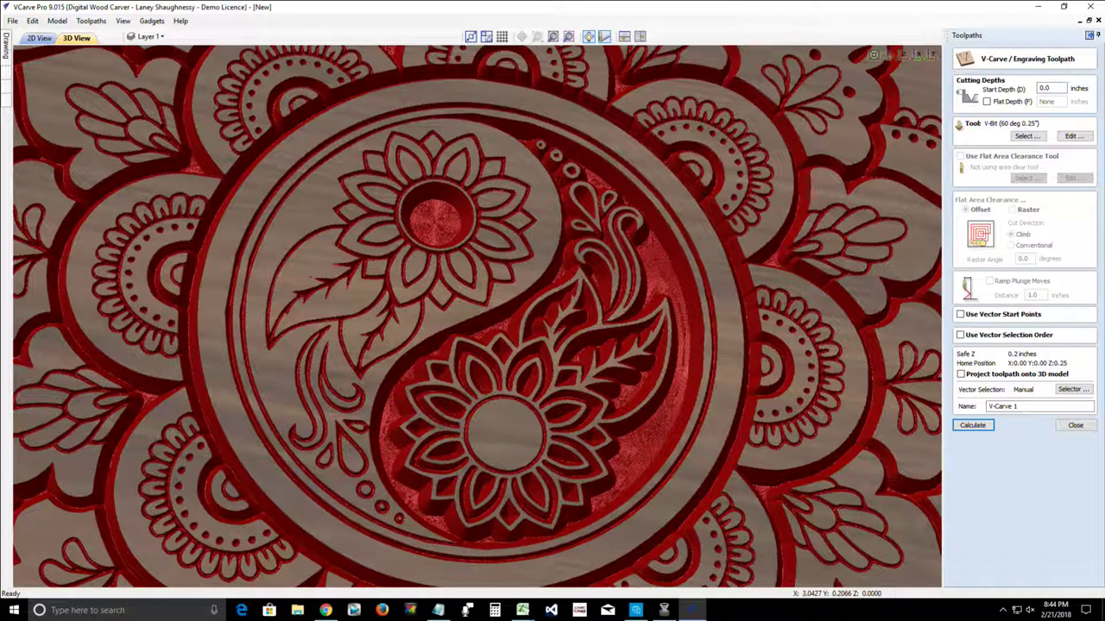
click(986, 100)
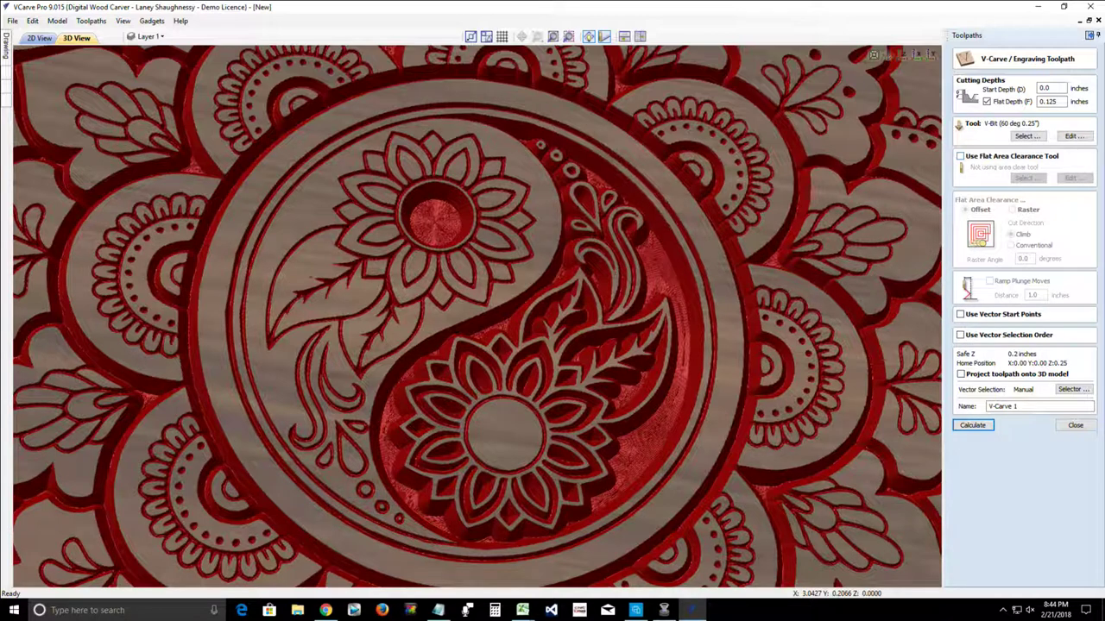
Step: Enable the flat area clearance tool for the V-carve toolpath and assign the 0.125 inch end mill to it
click(961, 156)
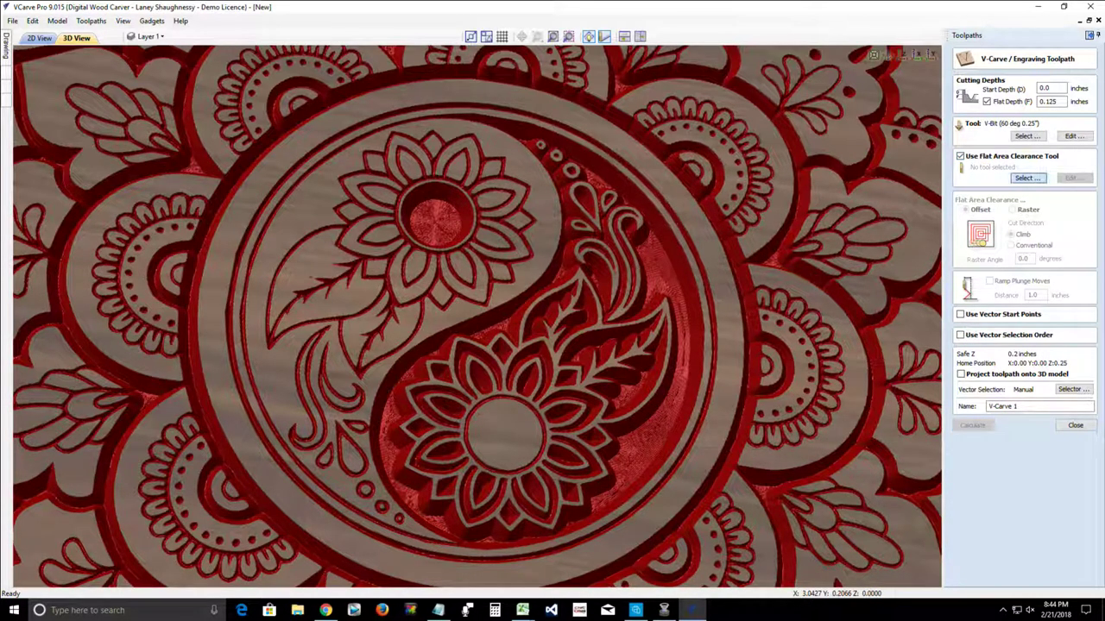
click(1027, 177)
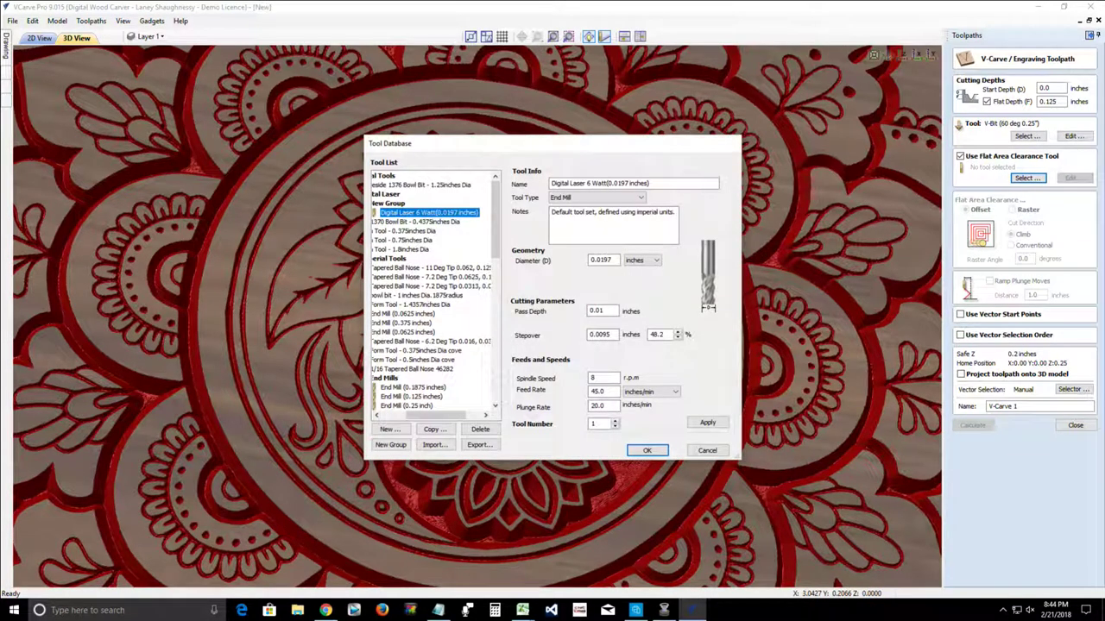
drag(436, 415, 416, 416)
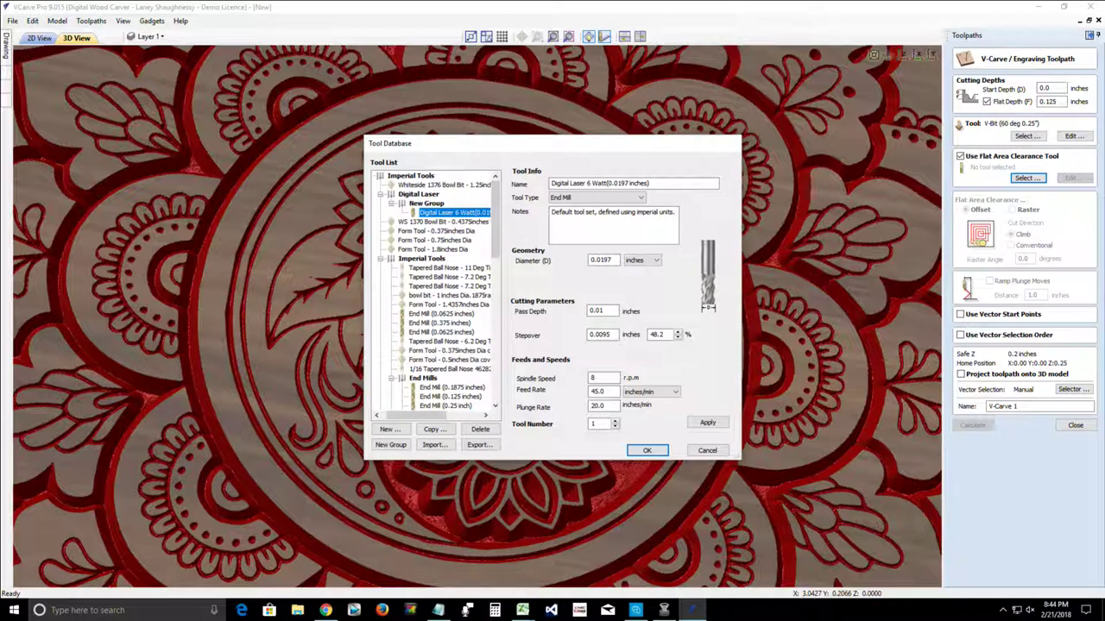
click(449, 397)
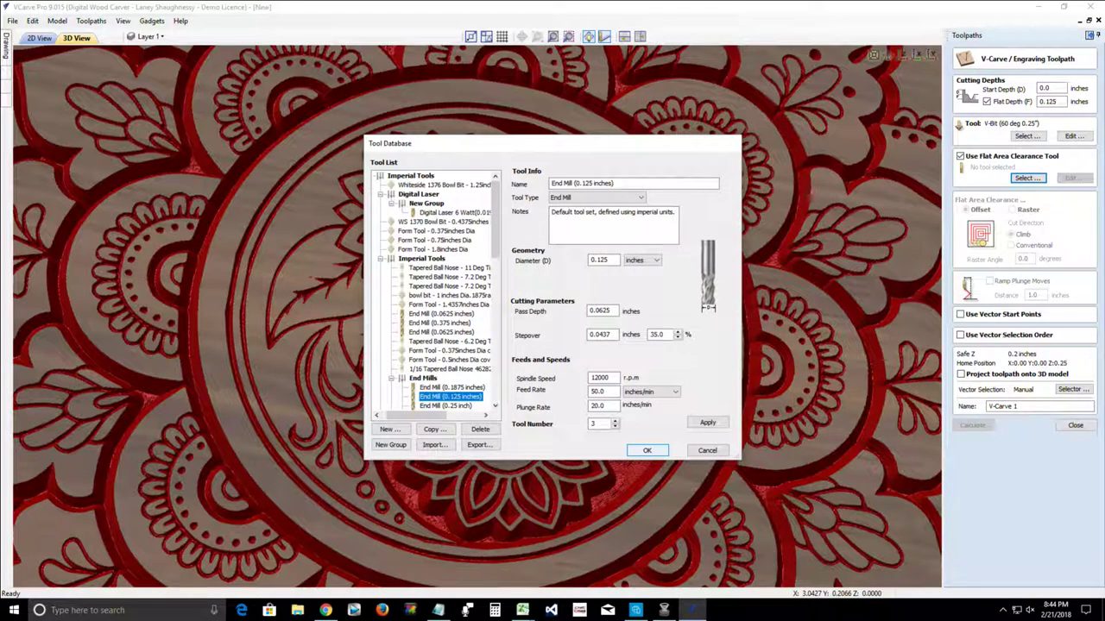
key(Return)
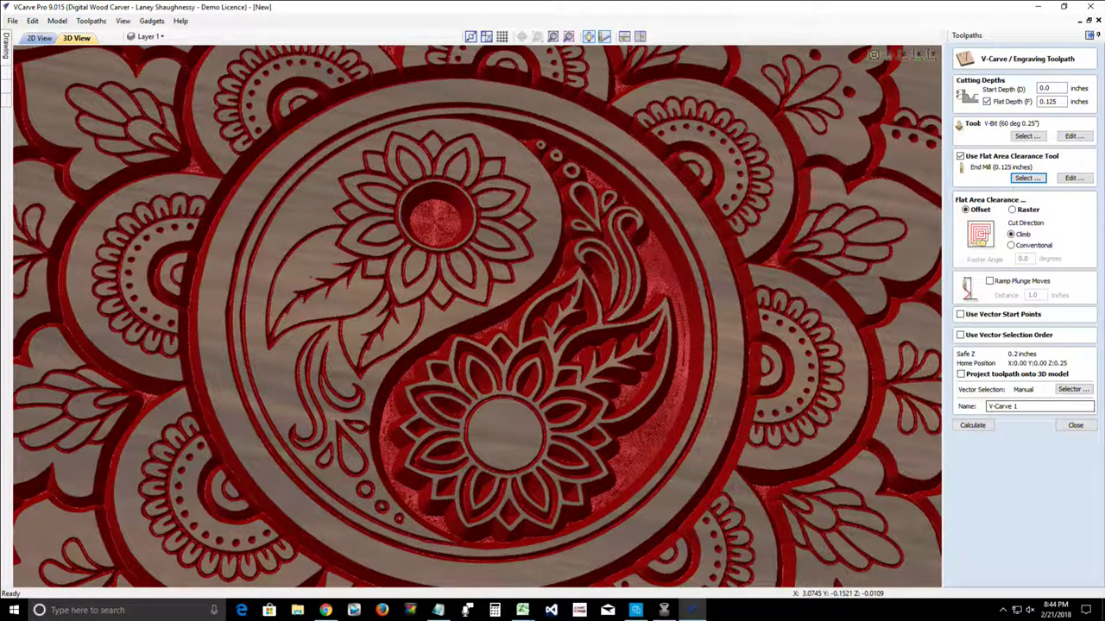
Step: Name the V-carve toolpath 01_19x7.25x.75_VCarve_60DegVBit
drag(1024, 406, 989, 405)
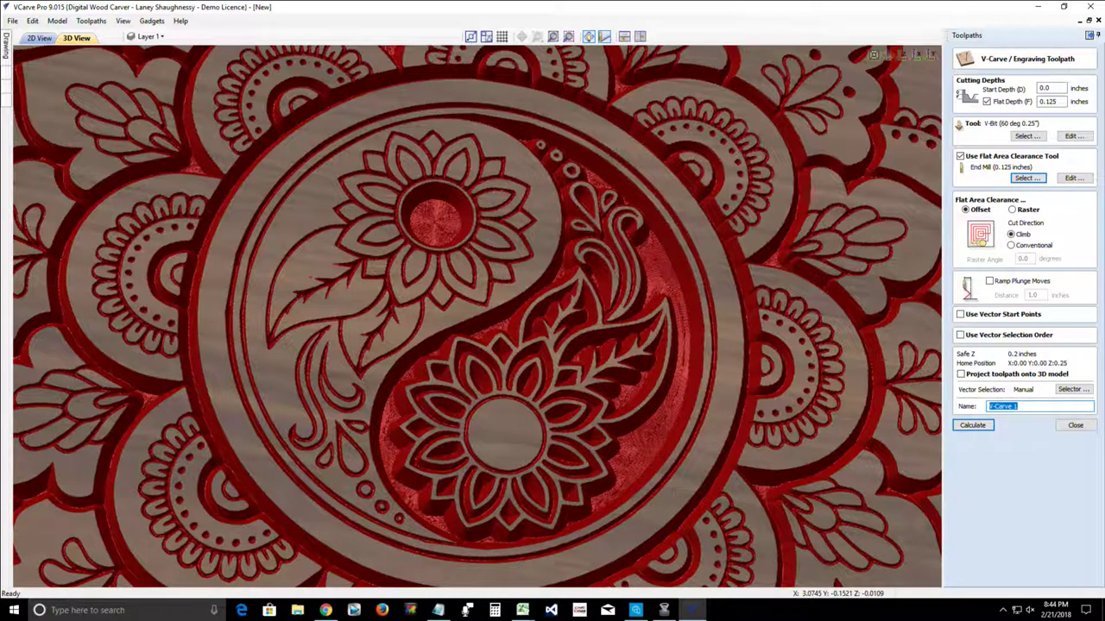
text(01_)
text(1)
text(9)
text(v7)
text(.23)
text(.75)
text(_VCarv)
text(e_60)
text(DegVB)
text(it)
Step: Highlight the separate parts of the toolpath name one after another and calculate the toolpath
drag(989, 406, 998, 406)
key(Right)
key(Right)
key(shift+Right)
key(shift+Right)
key(shift+Right)
key(shift+Right)
key(shift+Right)
key(shift+Right)
key(shift+Right)
key(shift+Right)
key(shift+Right)
key(shift+Right)
key(Right)
key(Right)
key(Right)
key(shift+Right)
key(shift+Right)
key(shift+Right)
key(shift+Right)
key(shift+Right)
key(shift+Right)
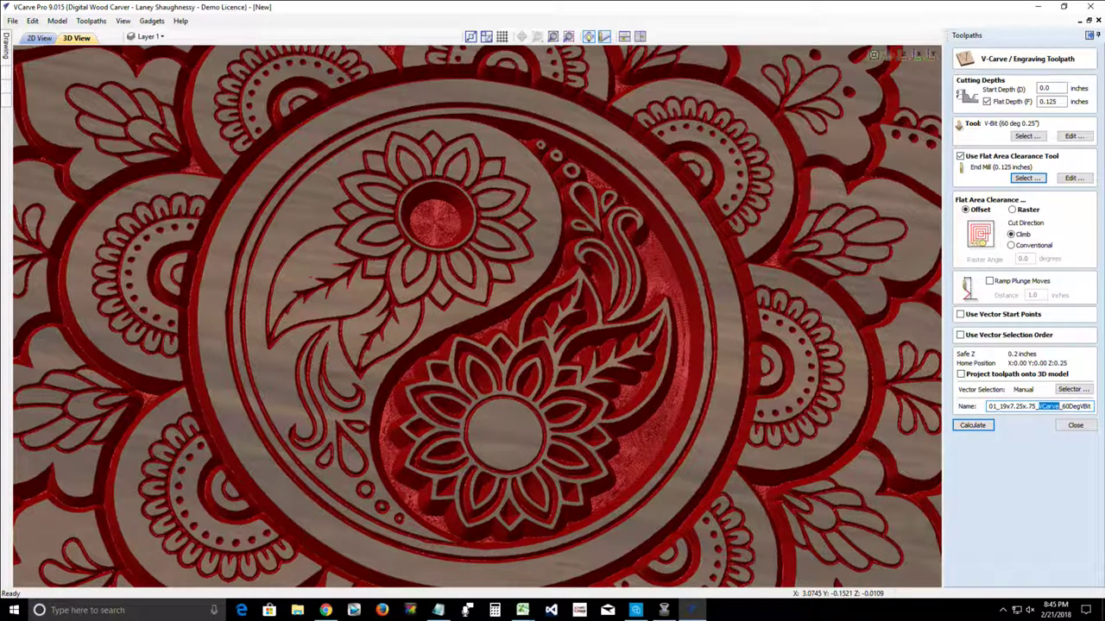
key(Right)
key(Right)
key(Right)
key(shift+Right)
key(shift+Right)
key(shift+Right)
key(shift+Right)
key(shift+Right)
key(shift+Right)
key(shift+Right)
key(shift+Right)
key(Return)
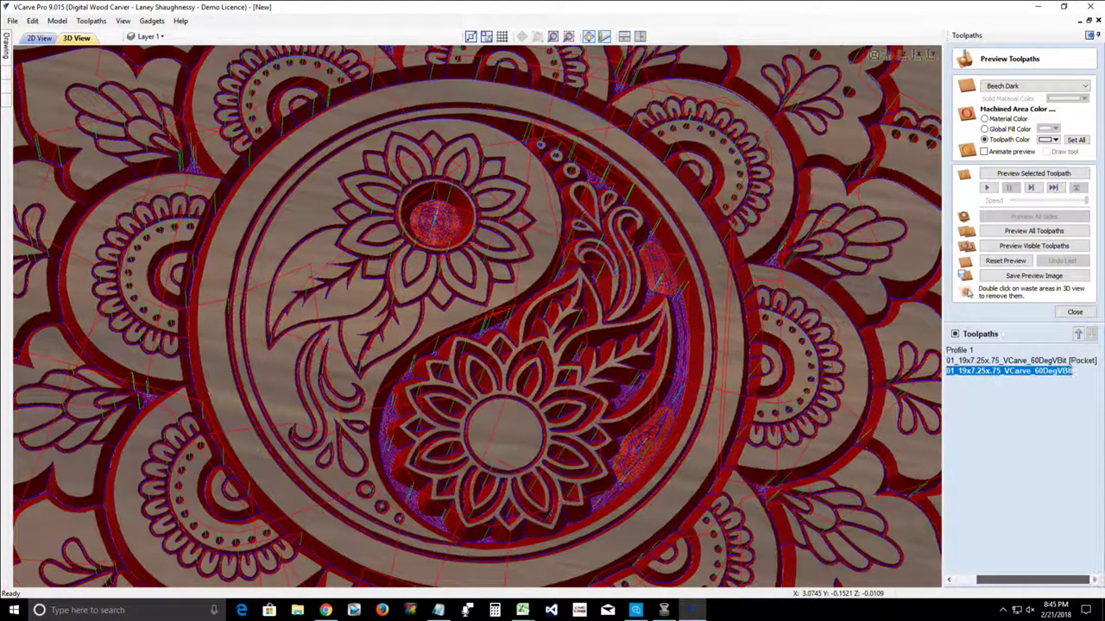
Step: Delete only the Profile 1 toolpath from the toolpath list
right_click(992, 351)
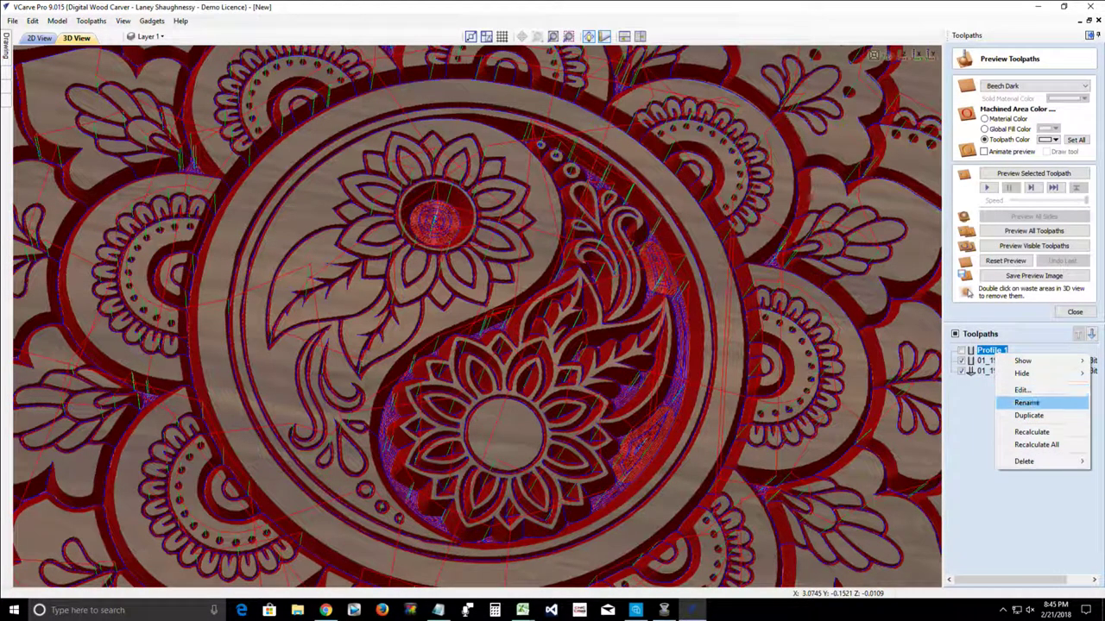
mouse_move(1023, 461)
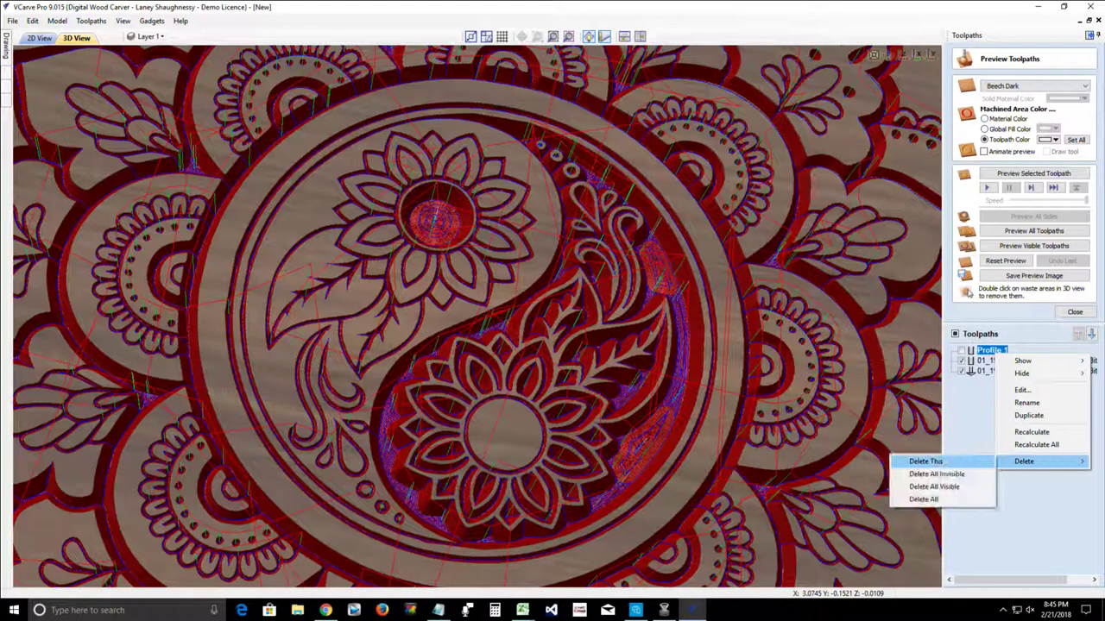
click(925, 460)
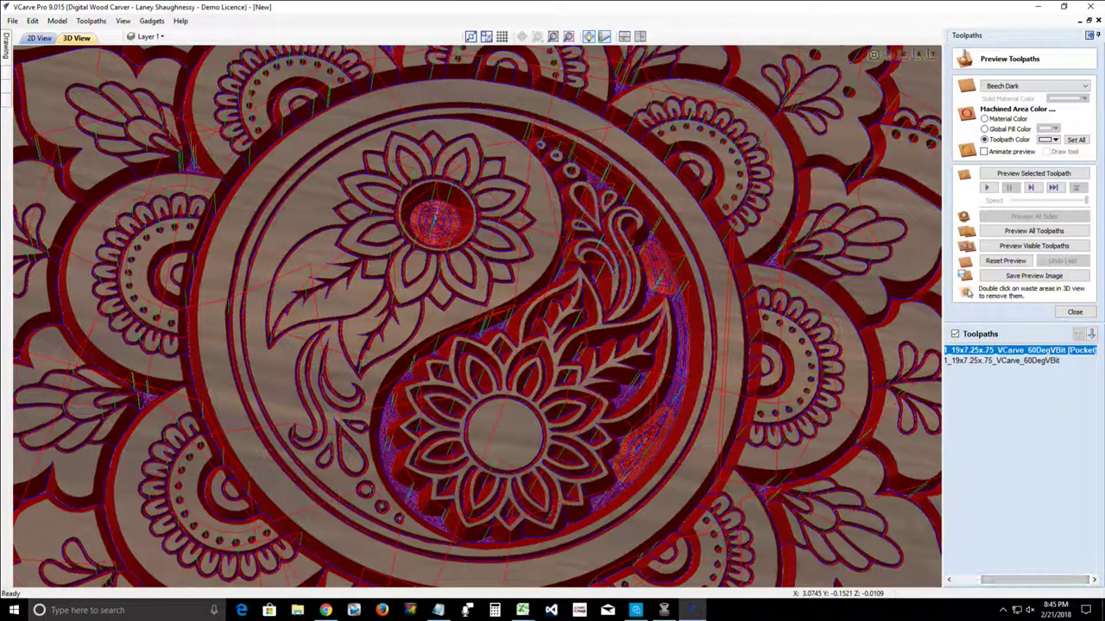
Step: Hide the 60-degree V-bit toolpath to examine the areas cleared by the pocket toolpath alone
mouse_move(971, 352)
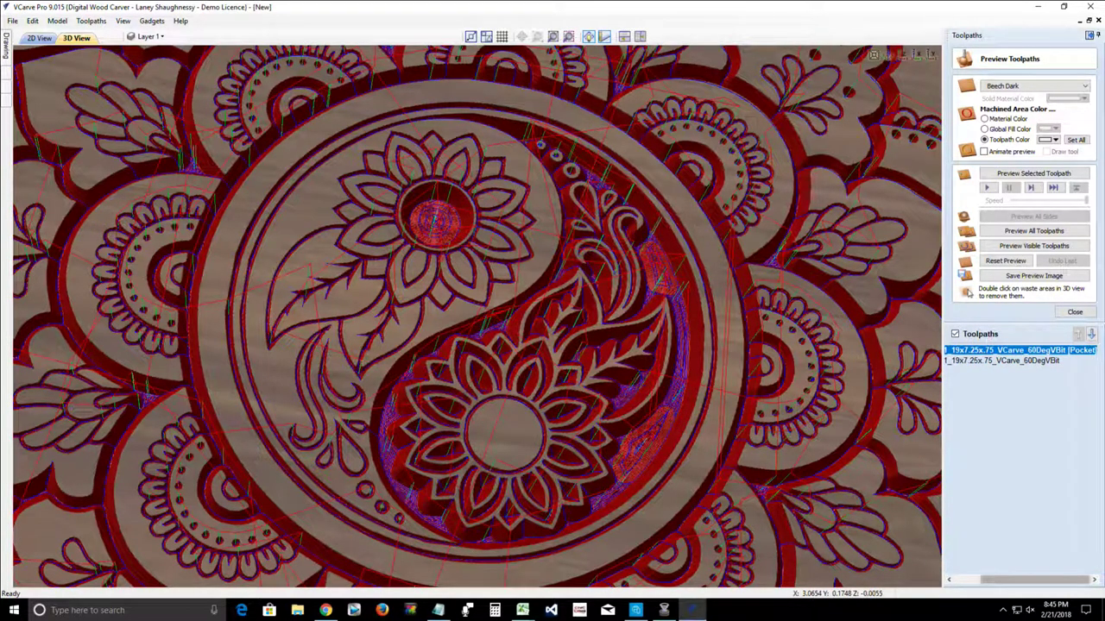
drag(1035, 579, 1008, 579)
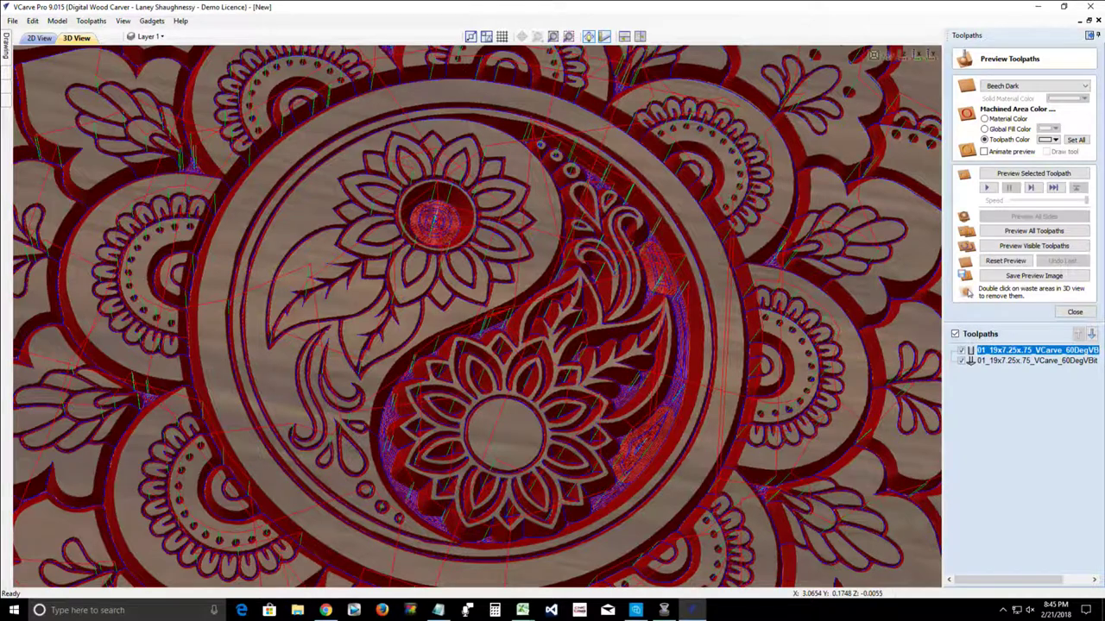
click(961, 361)
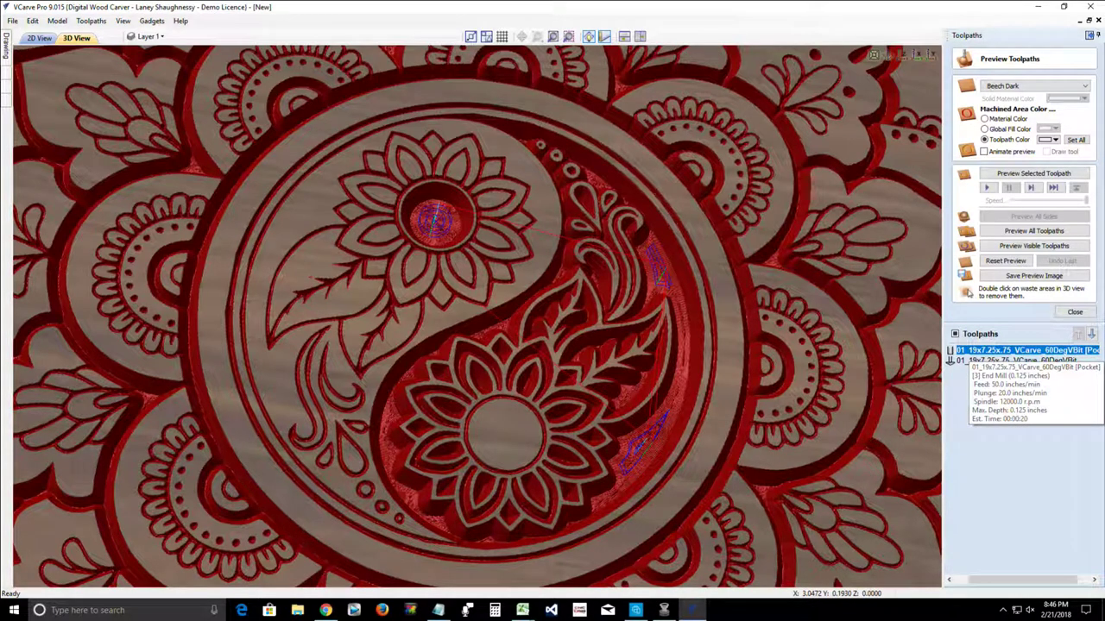
Step: Change the flat area clearance tool to the 0.0625 inch end mill and recalculate the V-carve toolpaths
double_click(993, 350)
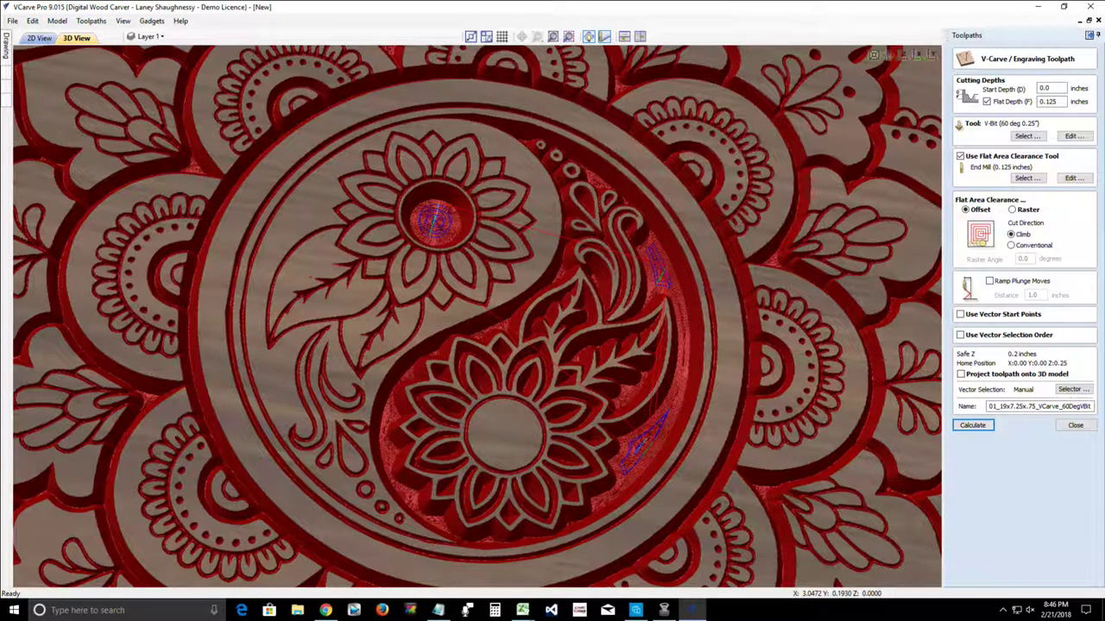
click(1027, 178)
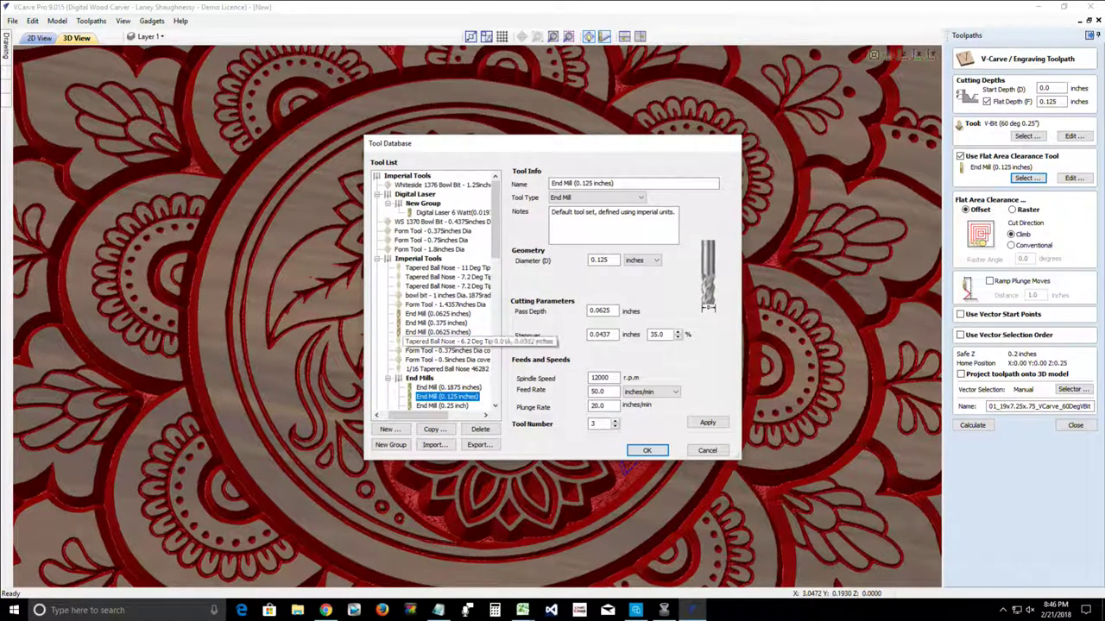
click(438, 313)
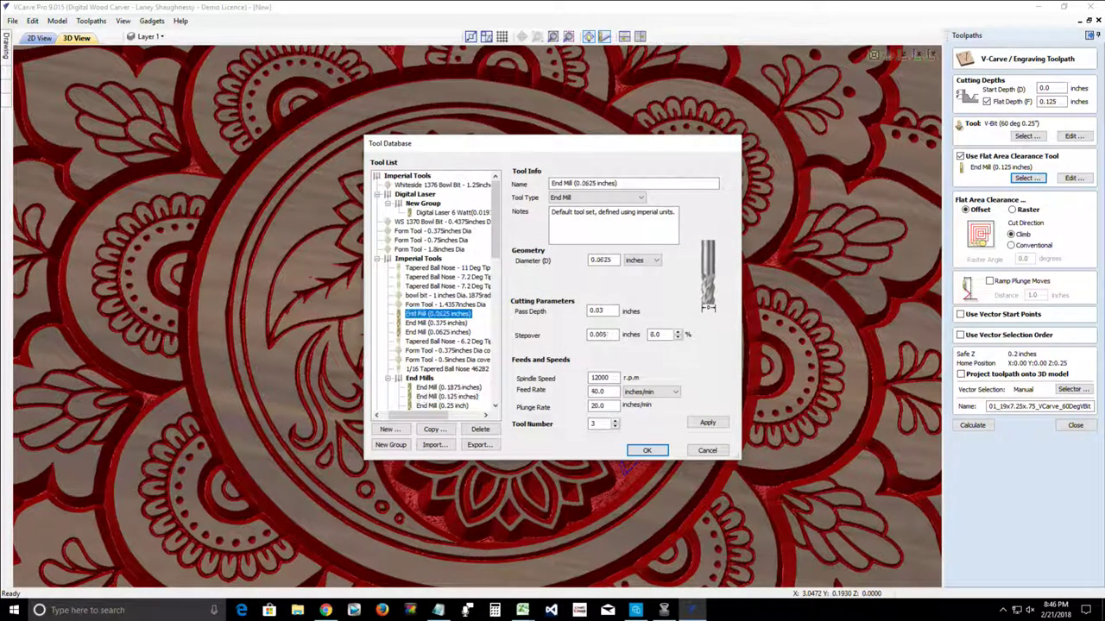
click(646, 450)
click(647, 450)
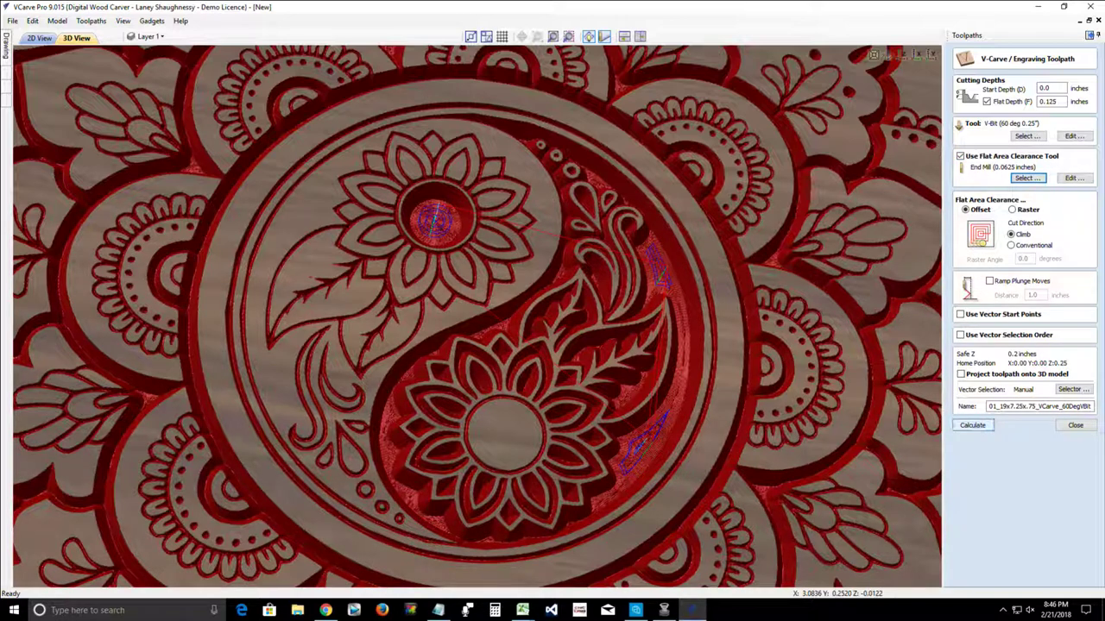
click(973, 425)
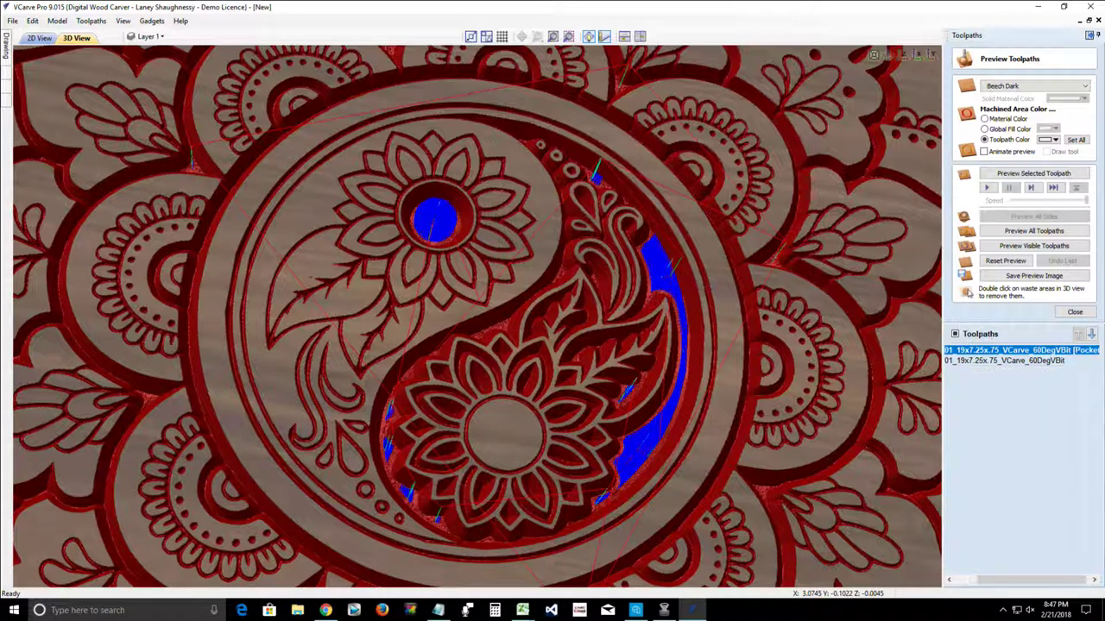
Step: Rename the pocket toolpath to 01_19x7.25x.75_VCarve_.0625EndMill [Pocket]
right_click(1011, 351)
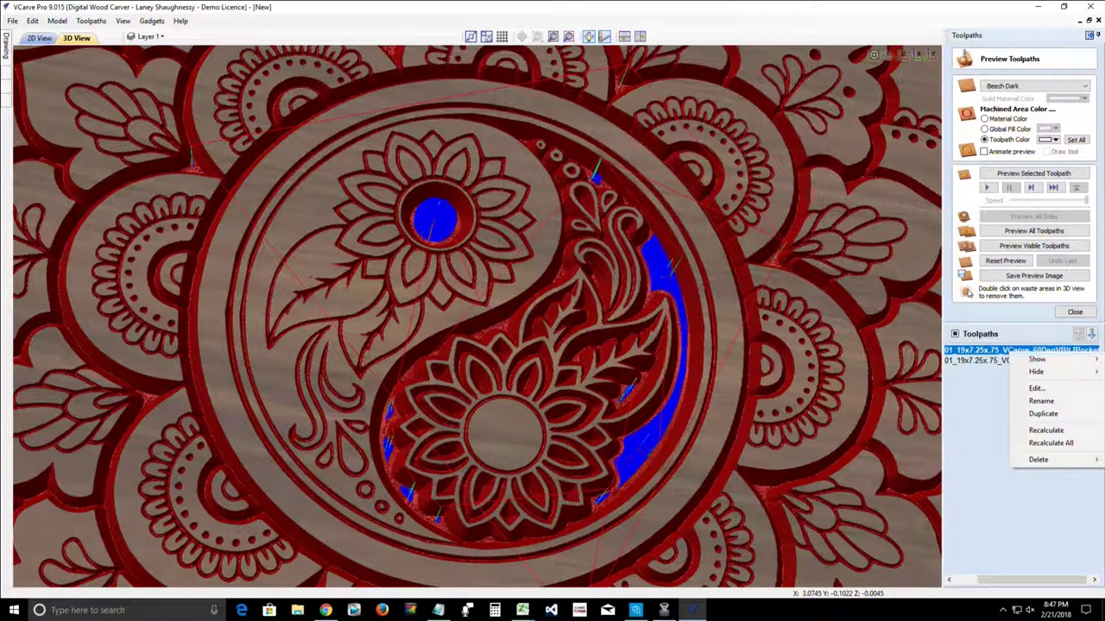
click(1040, 401)
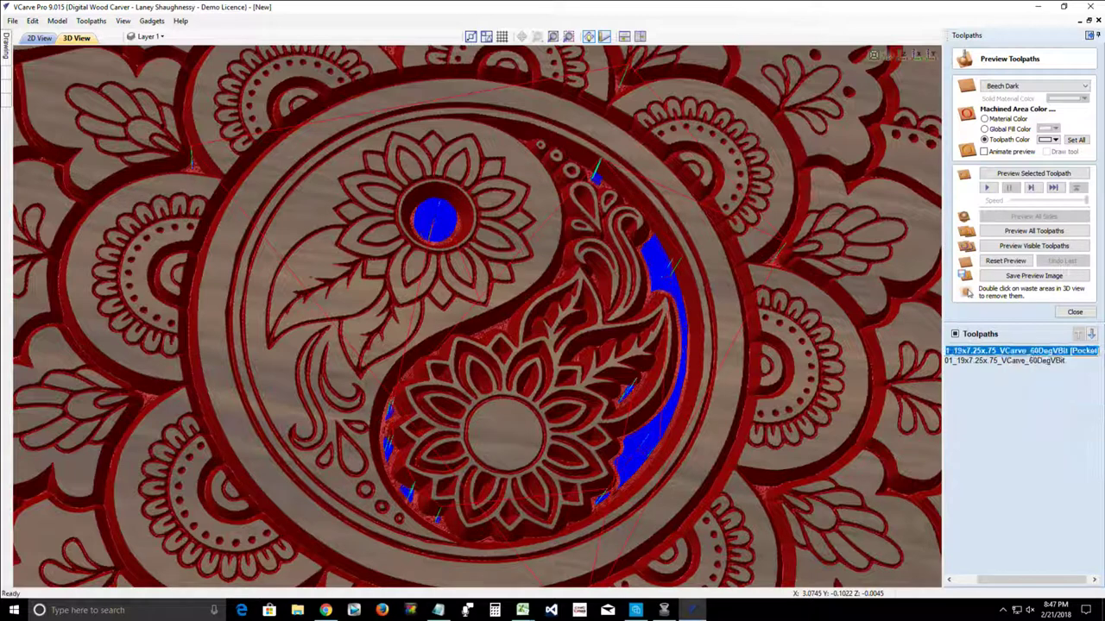
drag(1030, 352, 1068, 351)
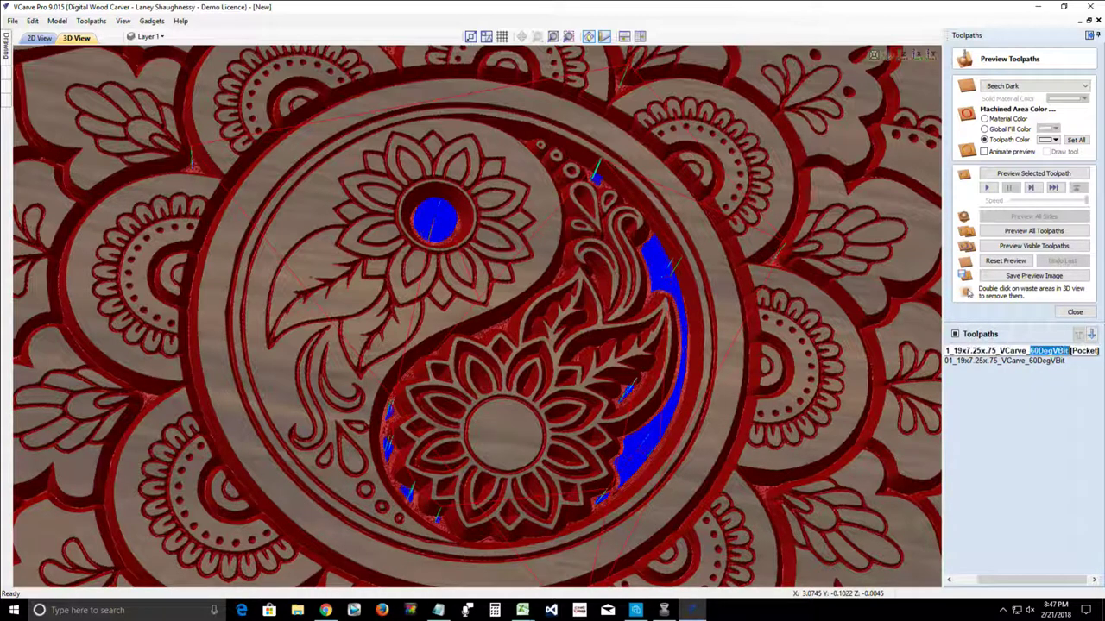
text(.0)
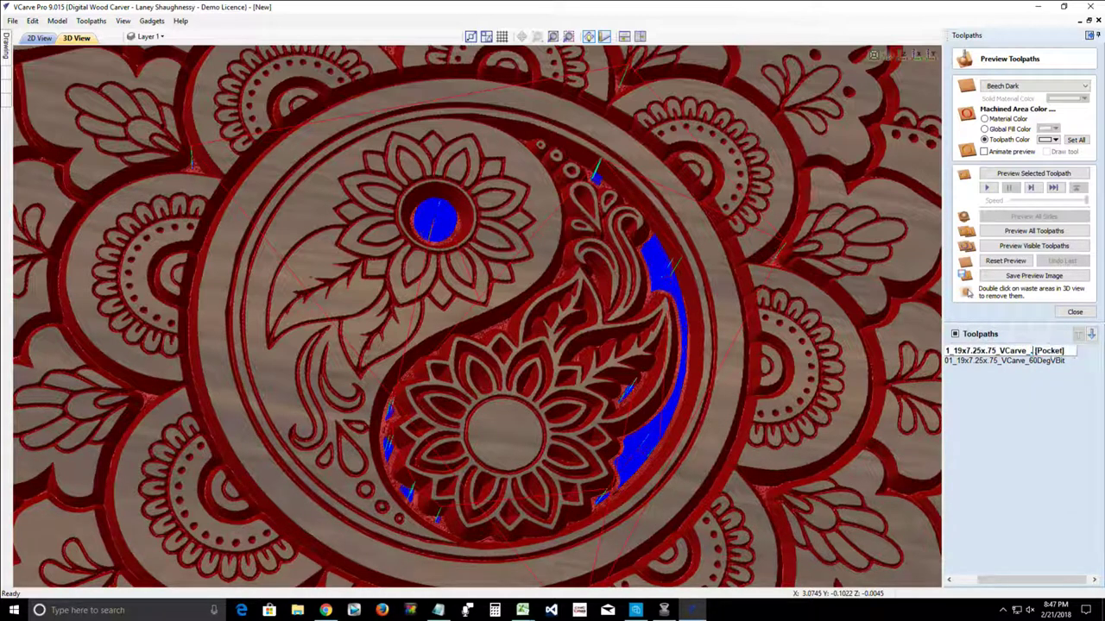
text(625EndMill [Pock)
key(Return)
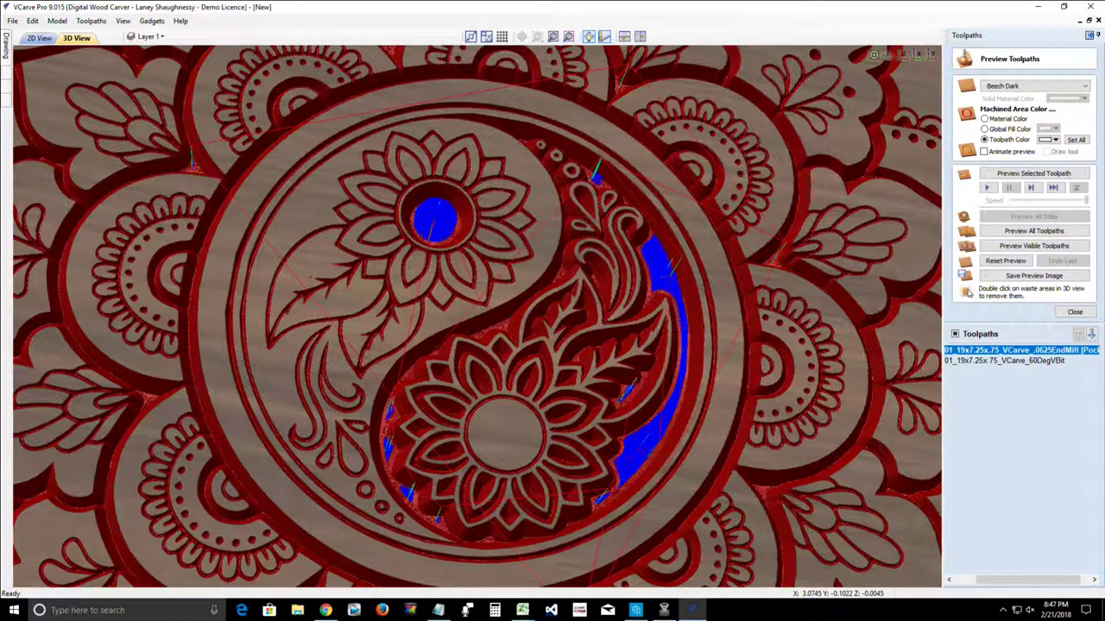
Step: Show the 60-degree V-bit toolpath again, preview all visible toolpaths and inspect the carved centre up close
click(1003, 361)
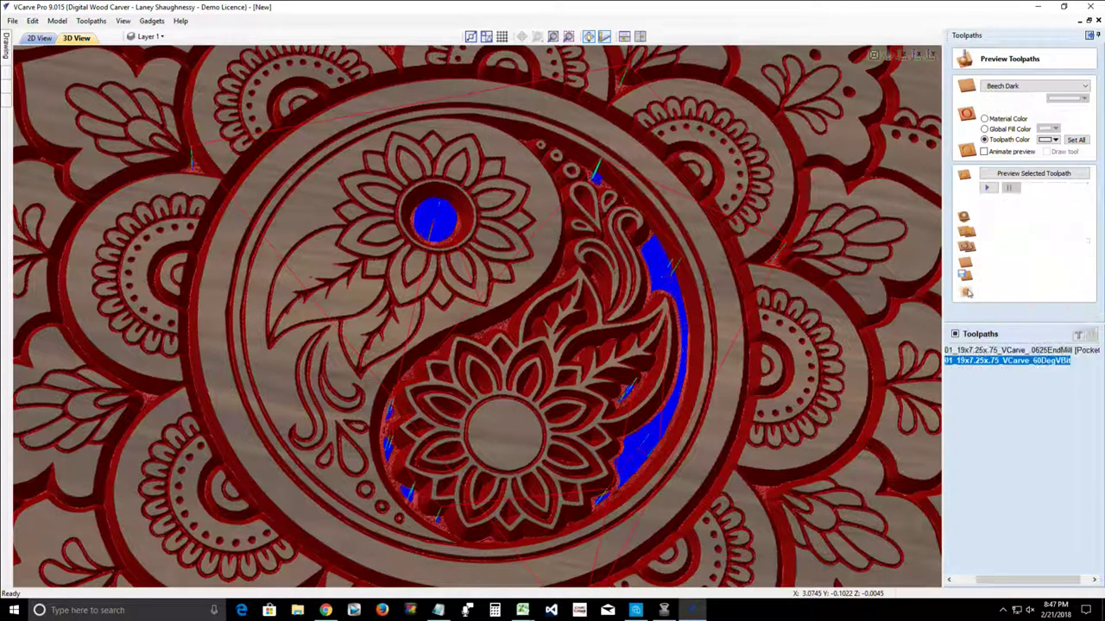
drag(1027, 579, 1006, 579)
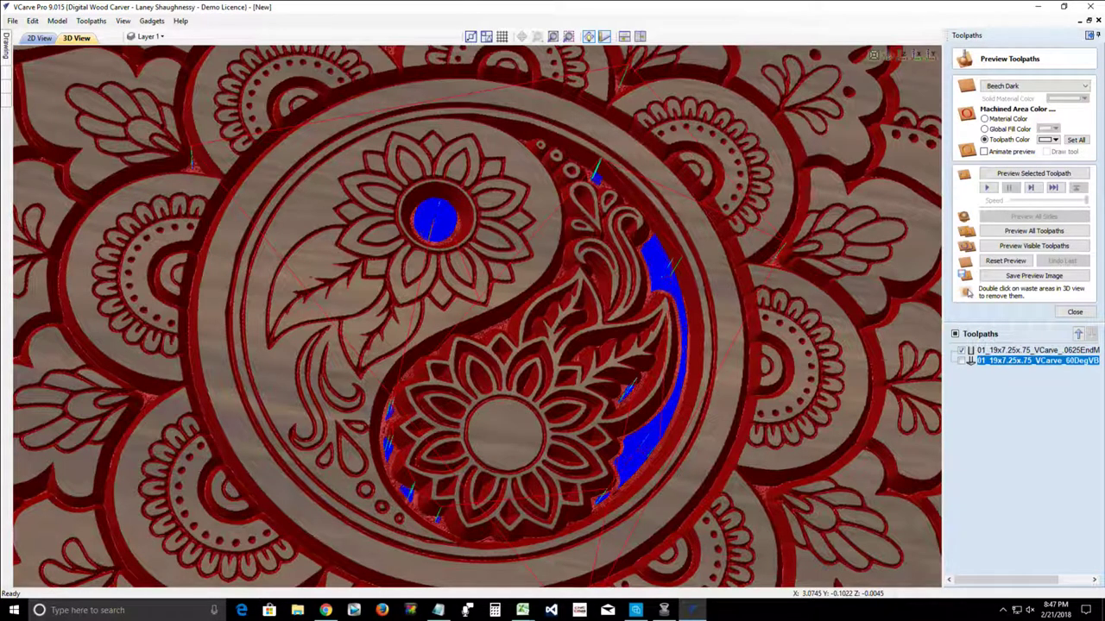
click(961, 361)
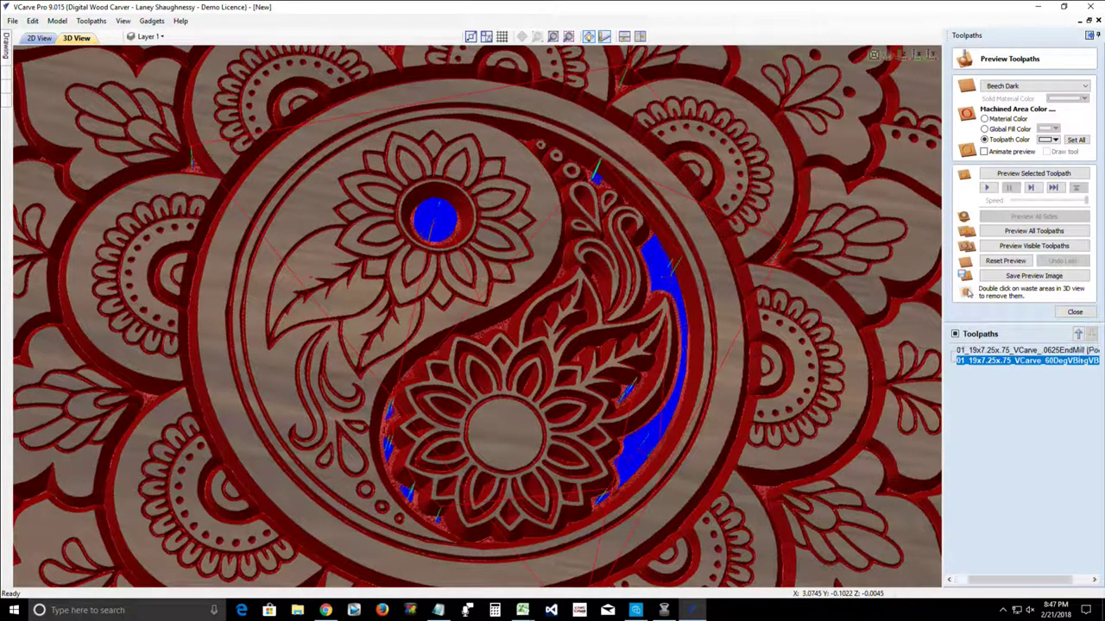
key(space)
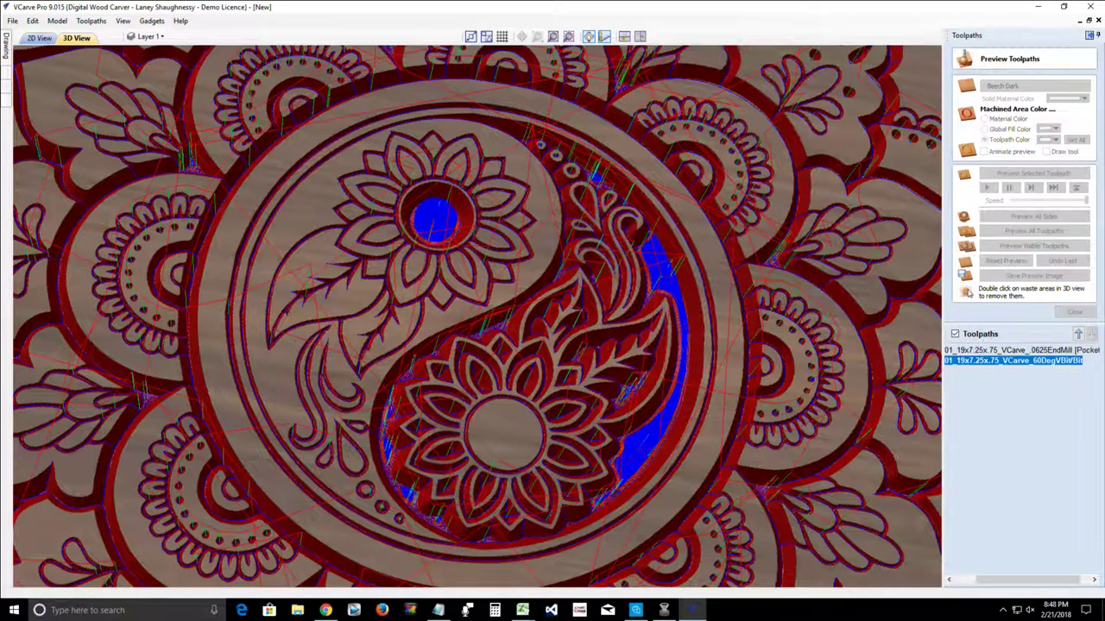
key(space)
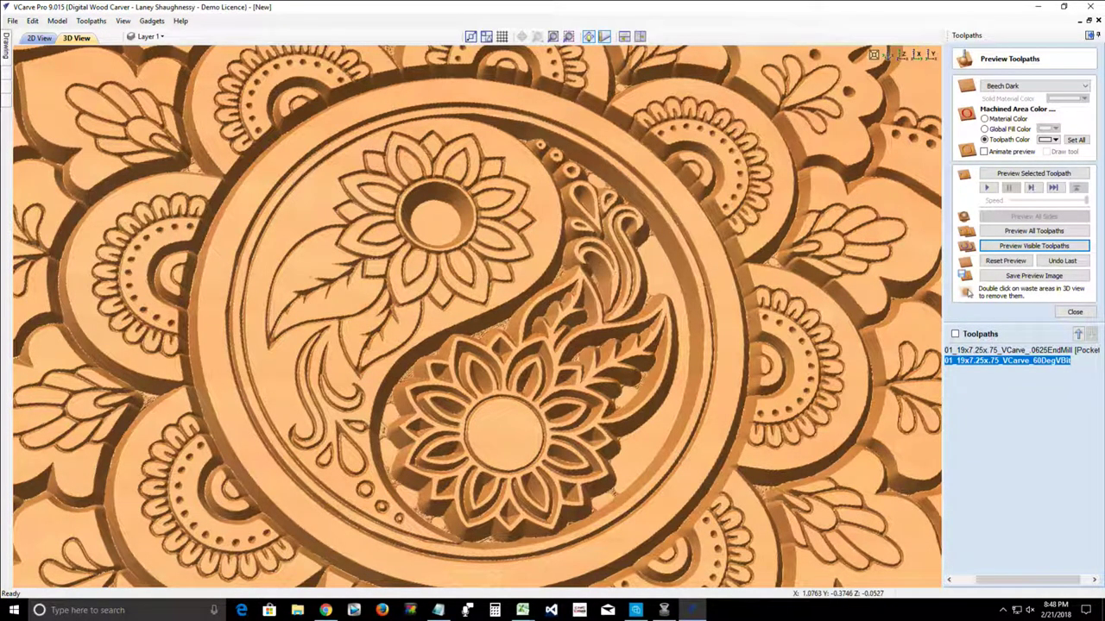
scroll(477, 319, up, 3)
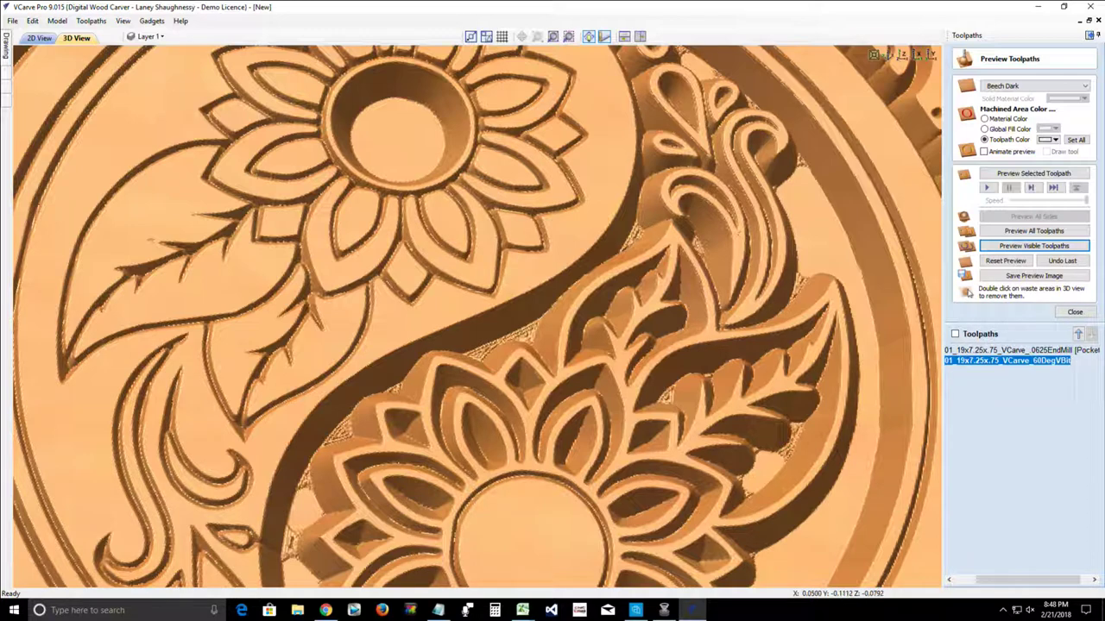
Step: Close the toolpath preview and return to the mandala's drawing in the 2D view
scroll(476, 315, down, 8)
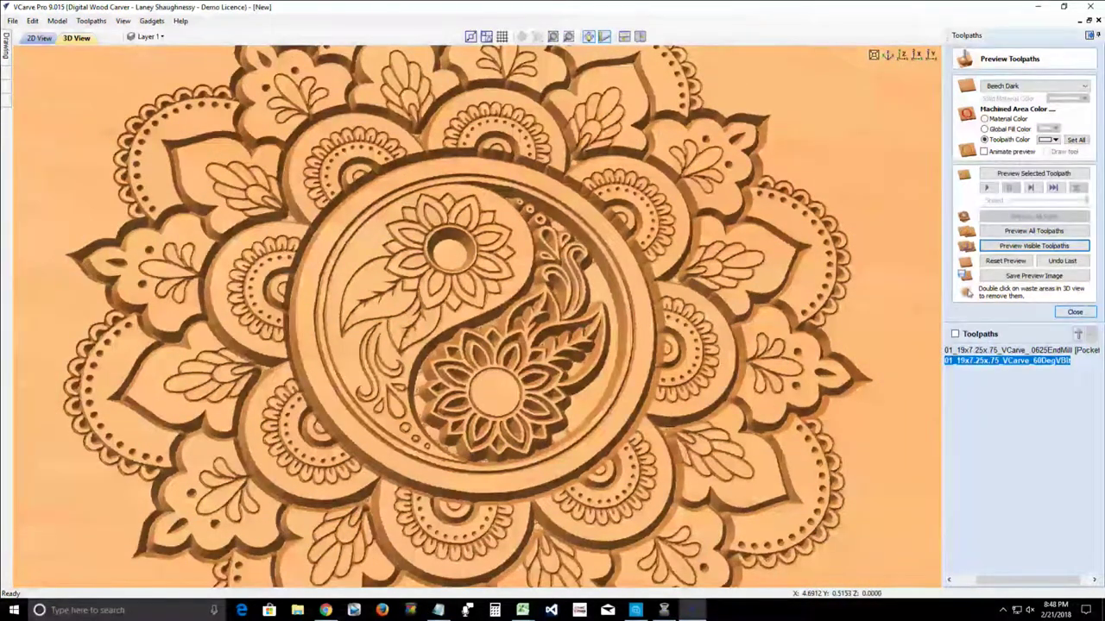
click(1074, 312)
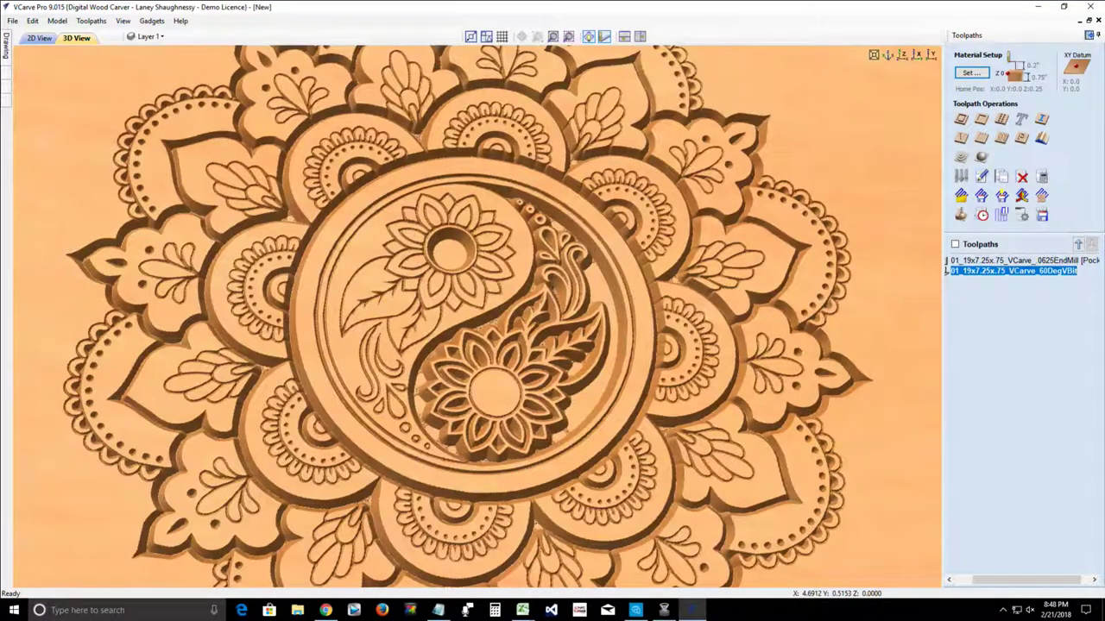
click(1089, 35)
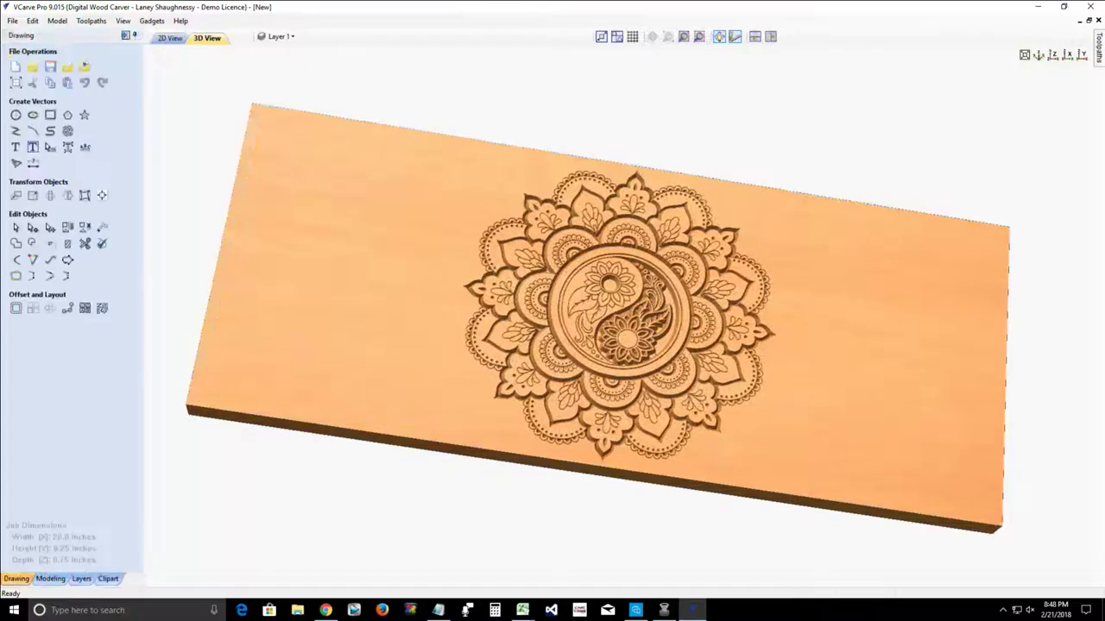
click(170, 38)
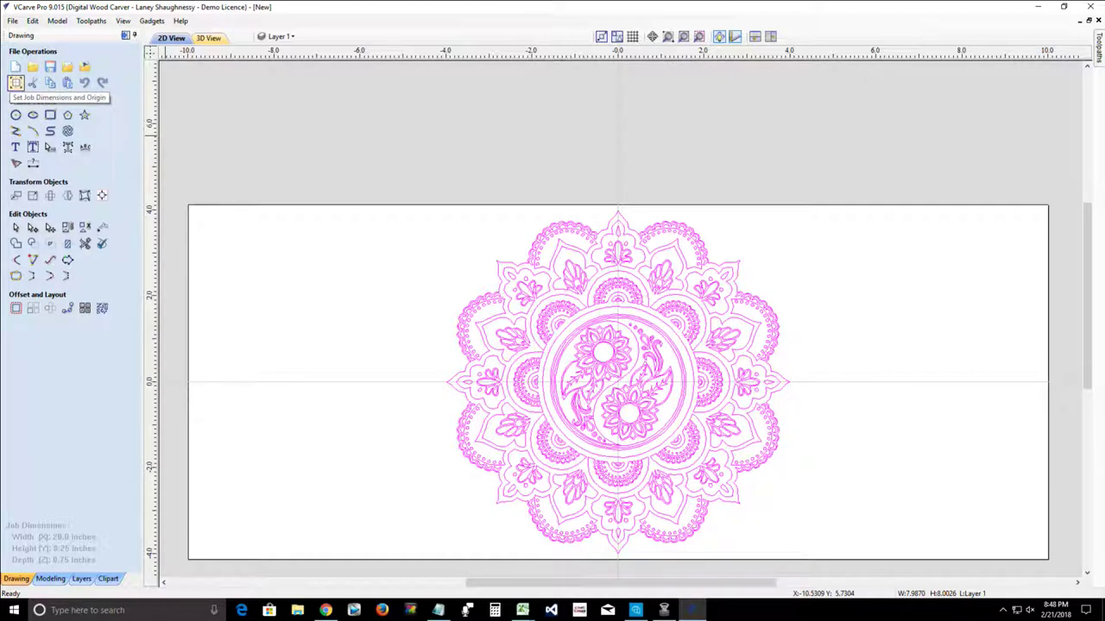
Step: Set the job height (Y) to 20 inches in the job setup
click(15, 82)
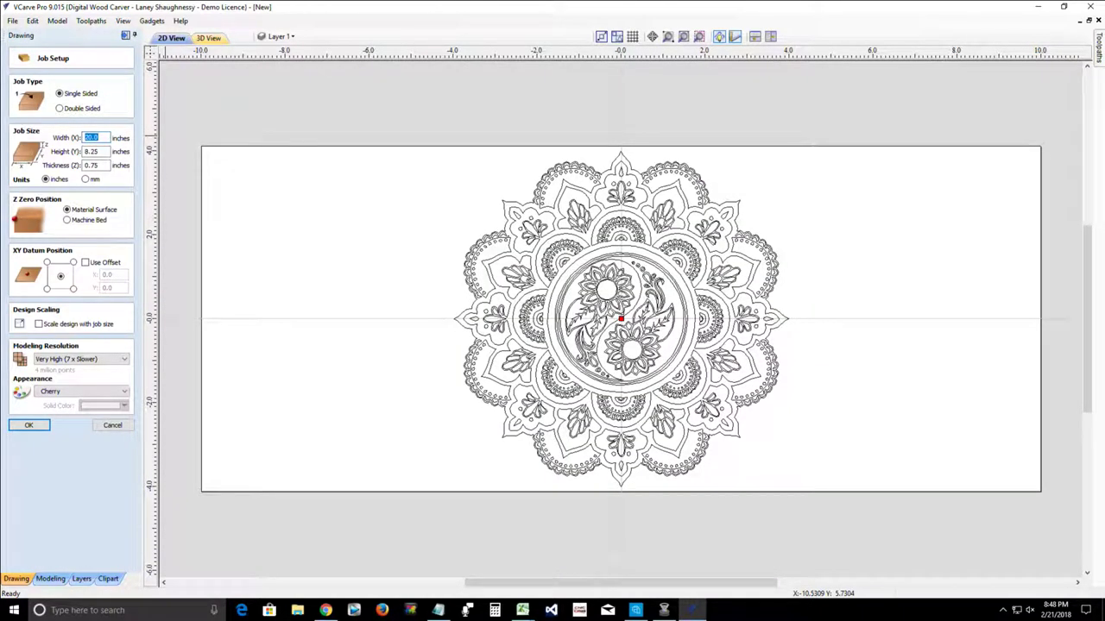
key(Tab)
text(20)
key(Return)
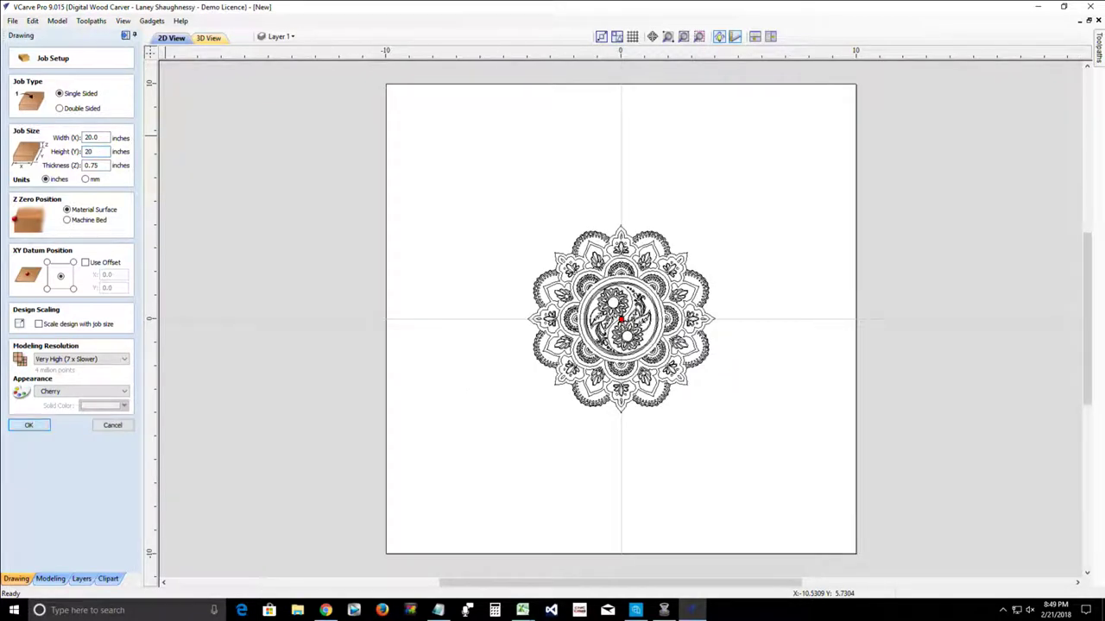
click(29, 424)
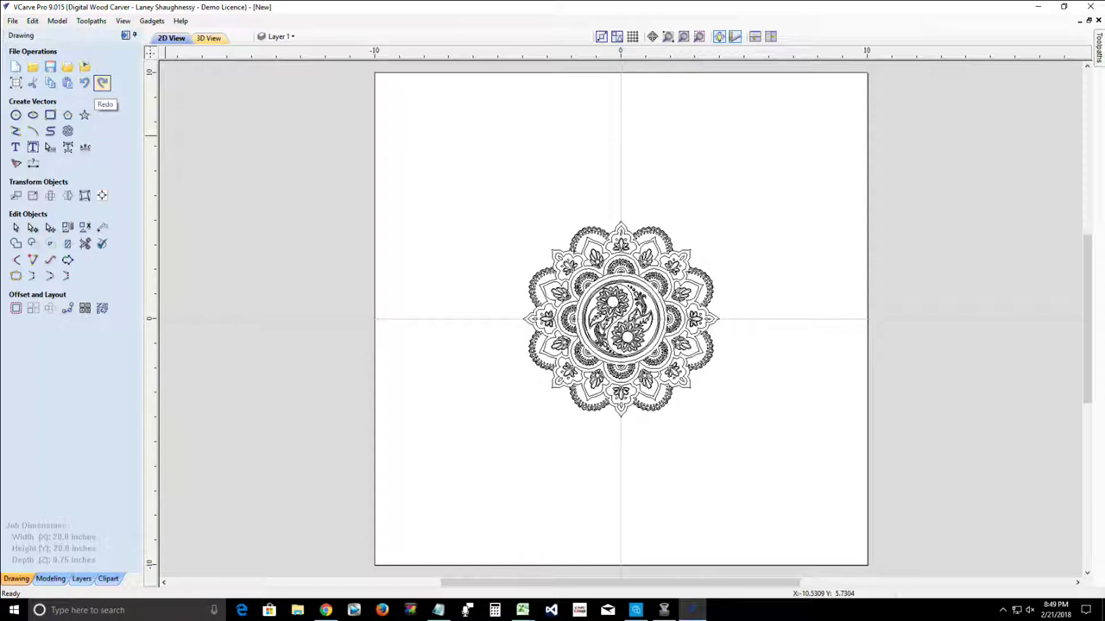
right_click(466, 143)
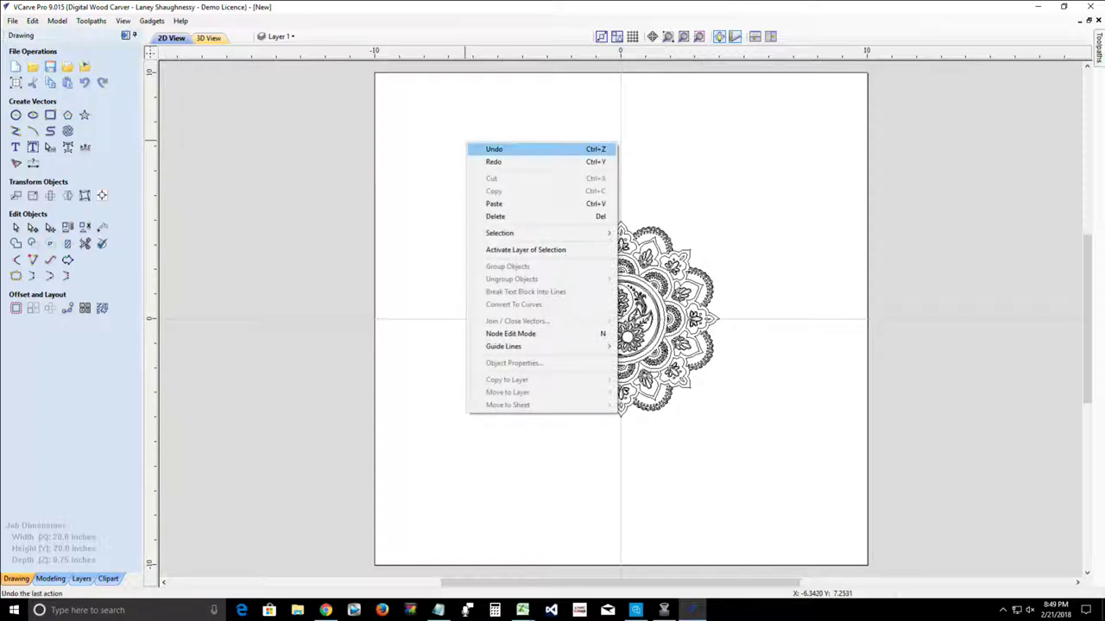
key(Down)
key(Down)
key(Down)
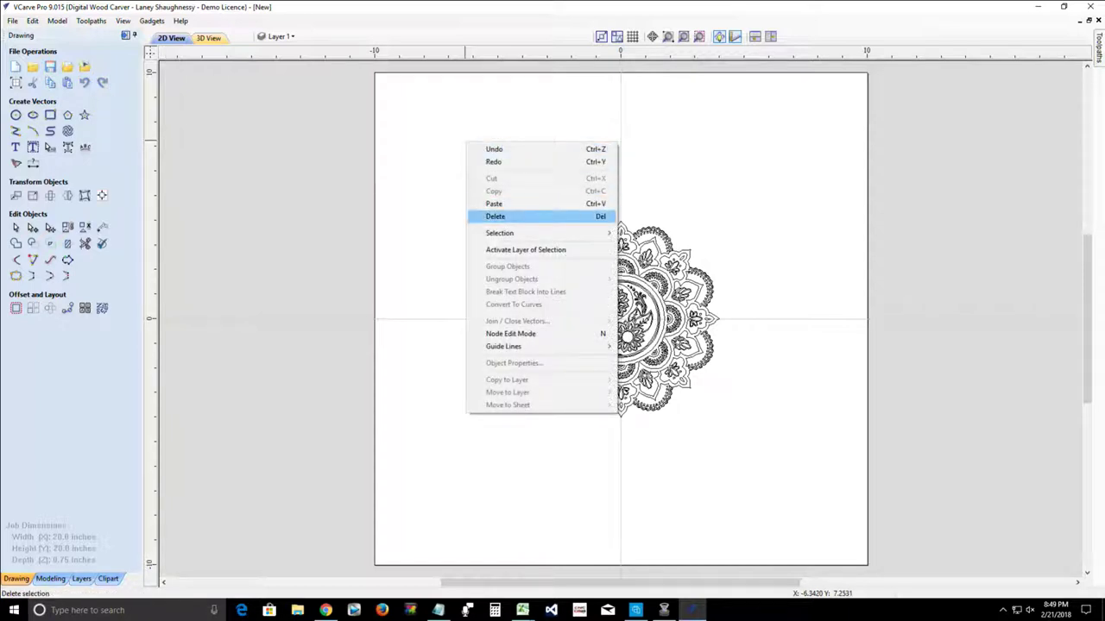
key(Escape)
right_click(416, 208)
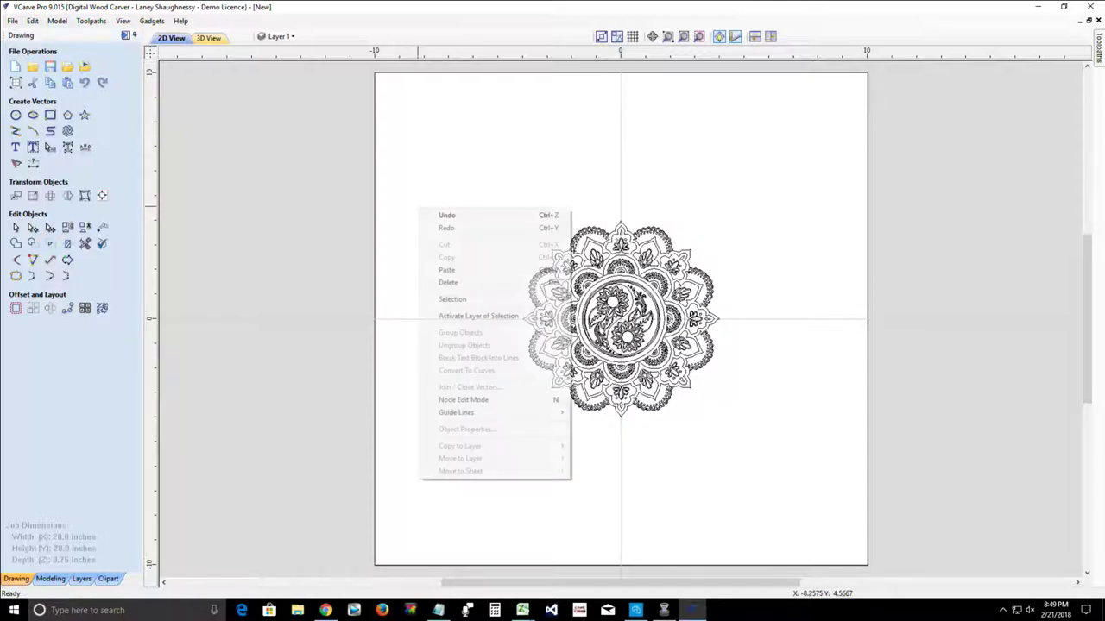
key(Escape)
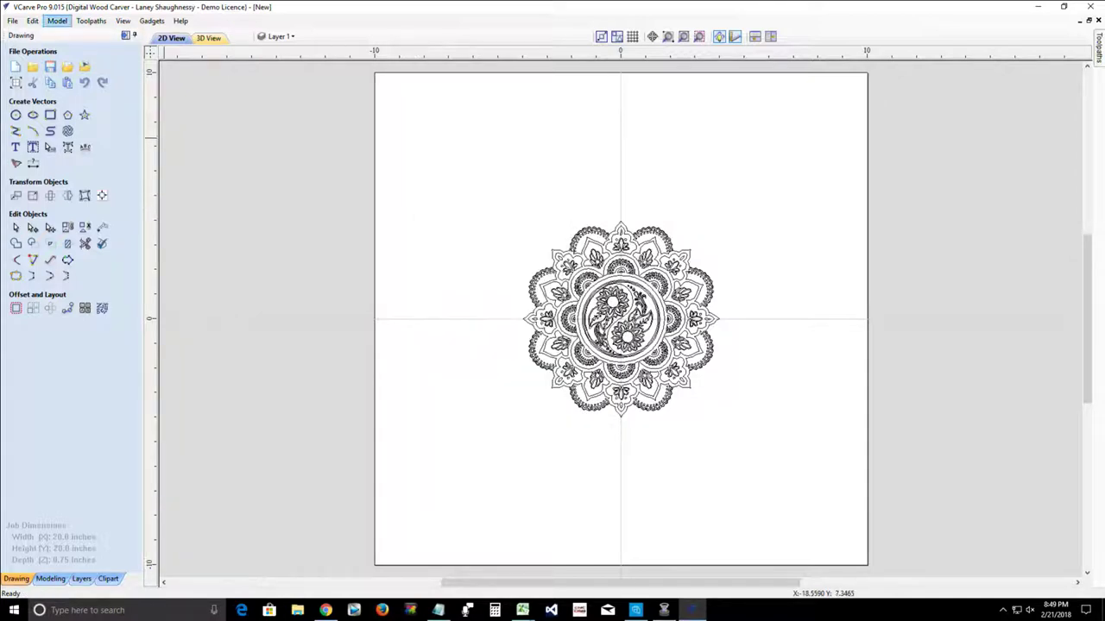
click(32, 21)
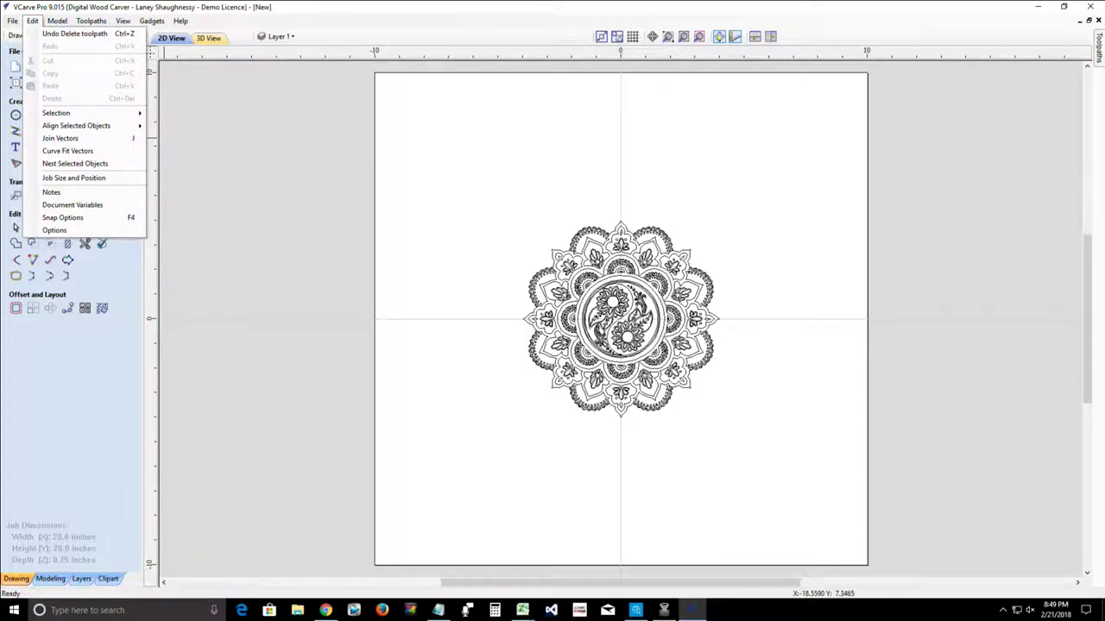
key(Escape)
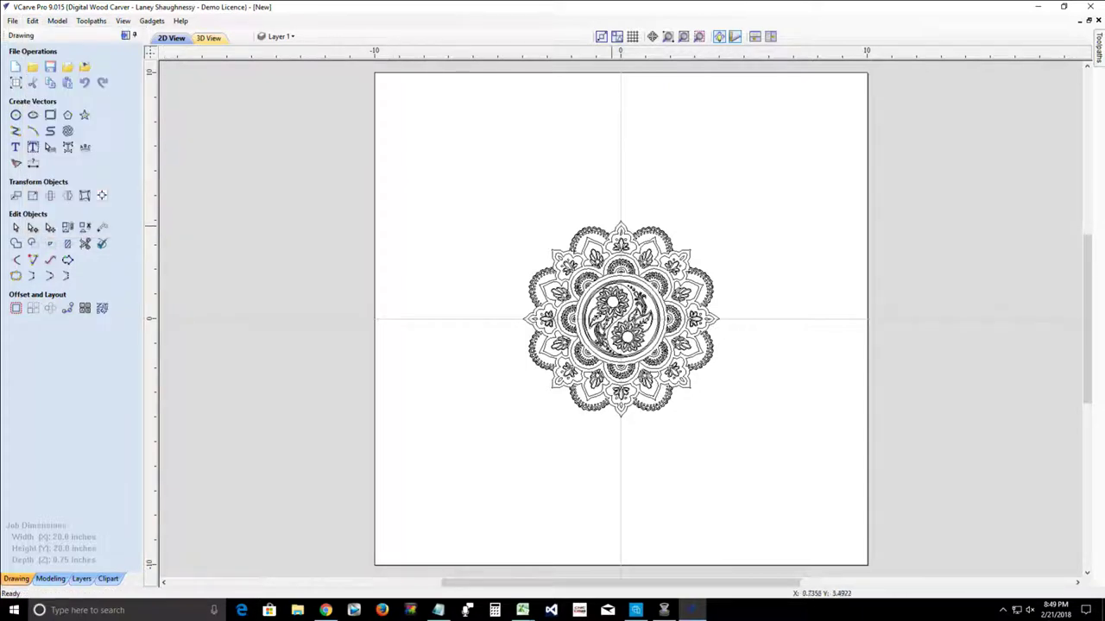
Step: Select the whole mandala and enlarge it about its centre to about 18.5 by 18.6 inches within the job area
drag(404, 183, 874, 468)
key(Escape)
click(592, 276)
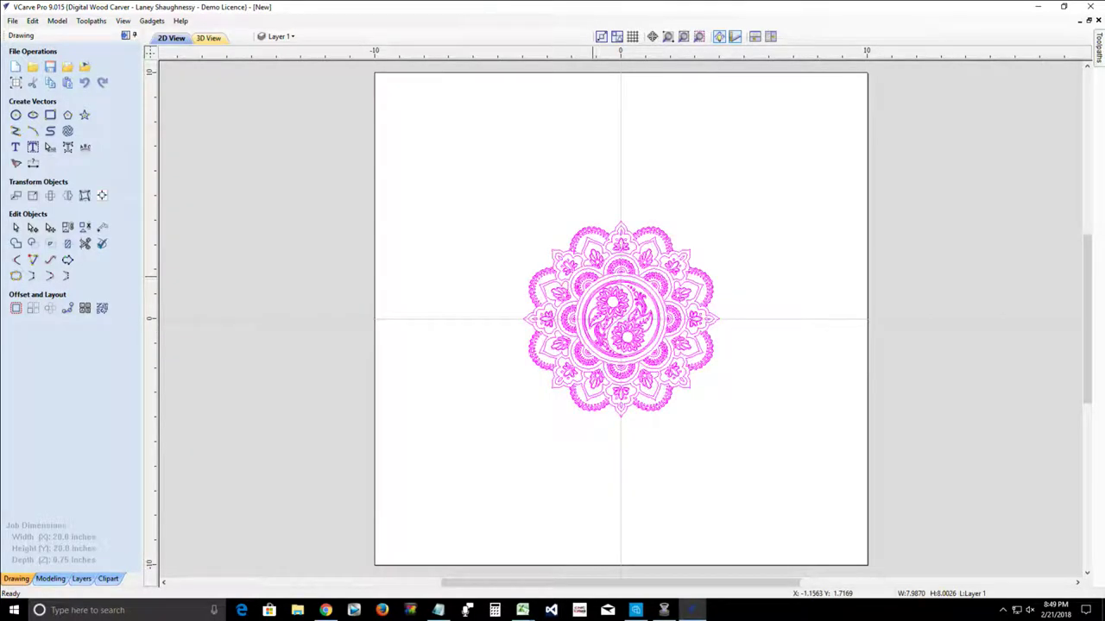
click(591, 277)
shift+drag(518, 215, 439, 145)
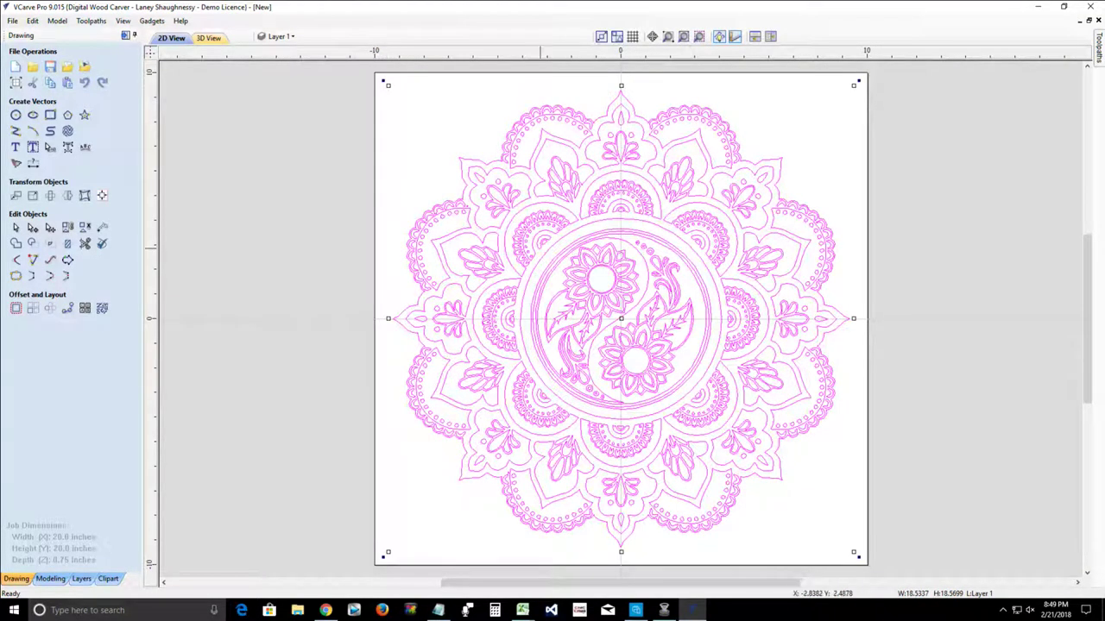
scroll(600, 313, down, 2)
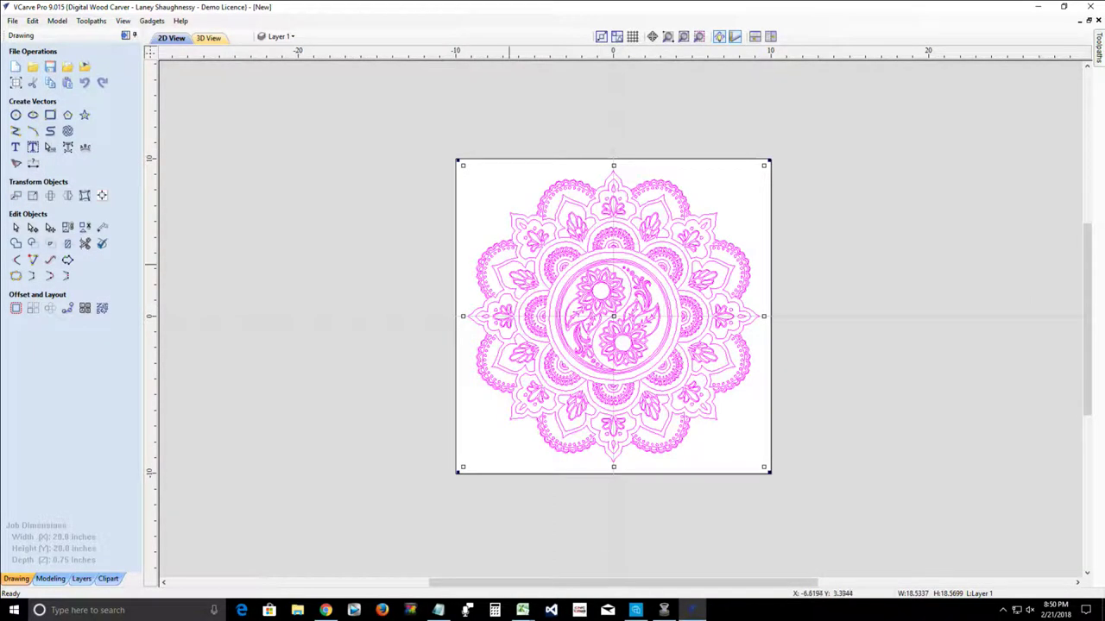
key(Escape)
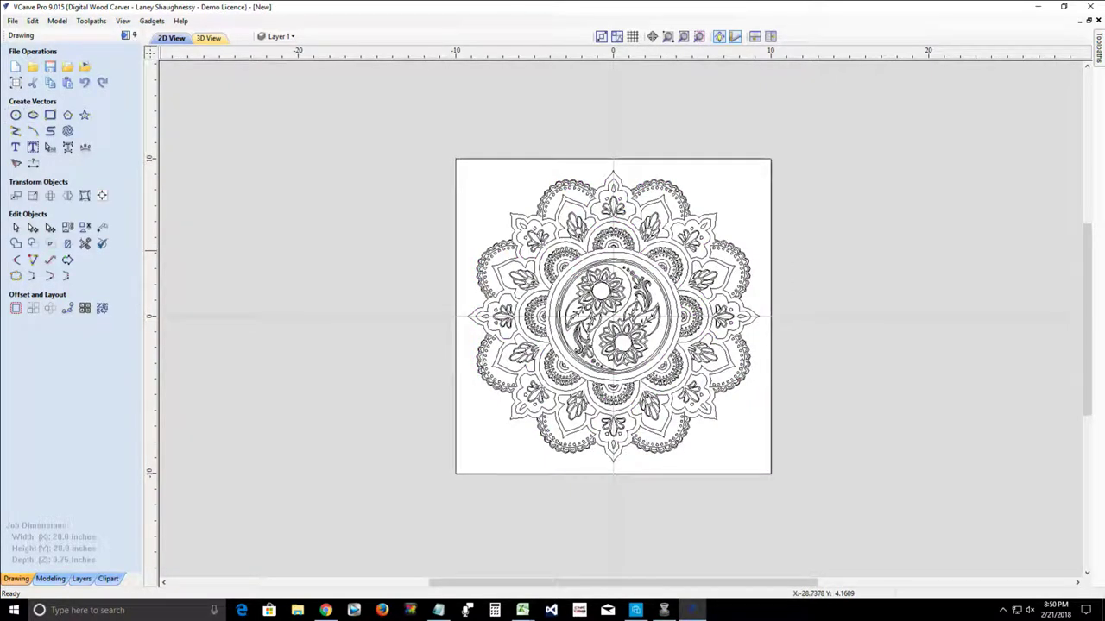
Step: Add a new drawing layer and take the enlarged mandala out of view
key(ctrl+a)
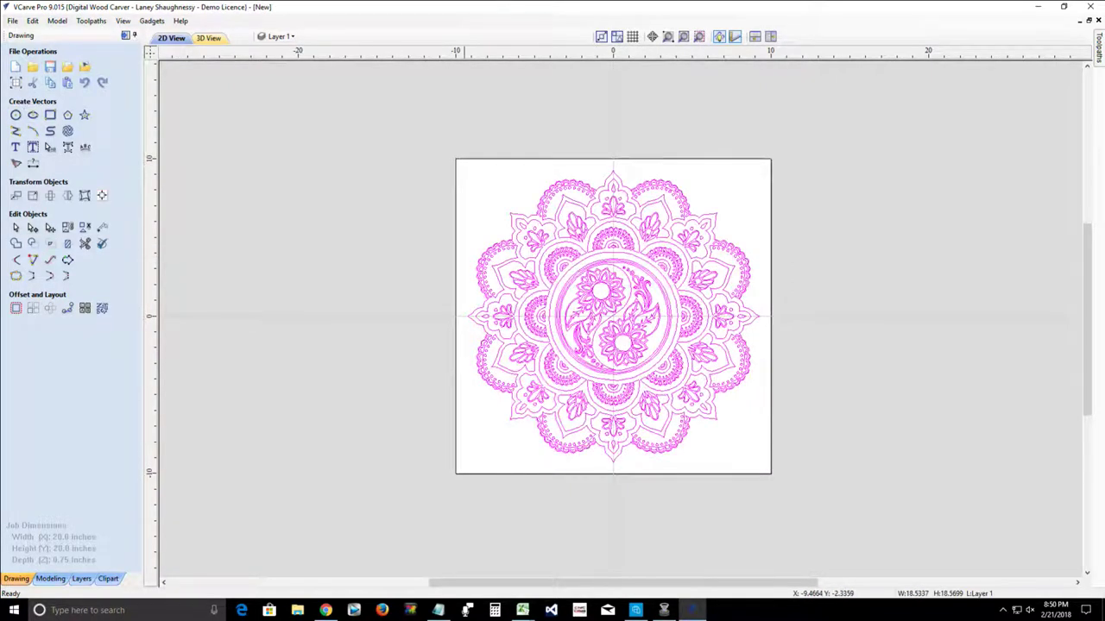
click(281, 36)
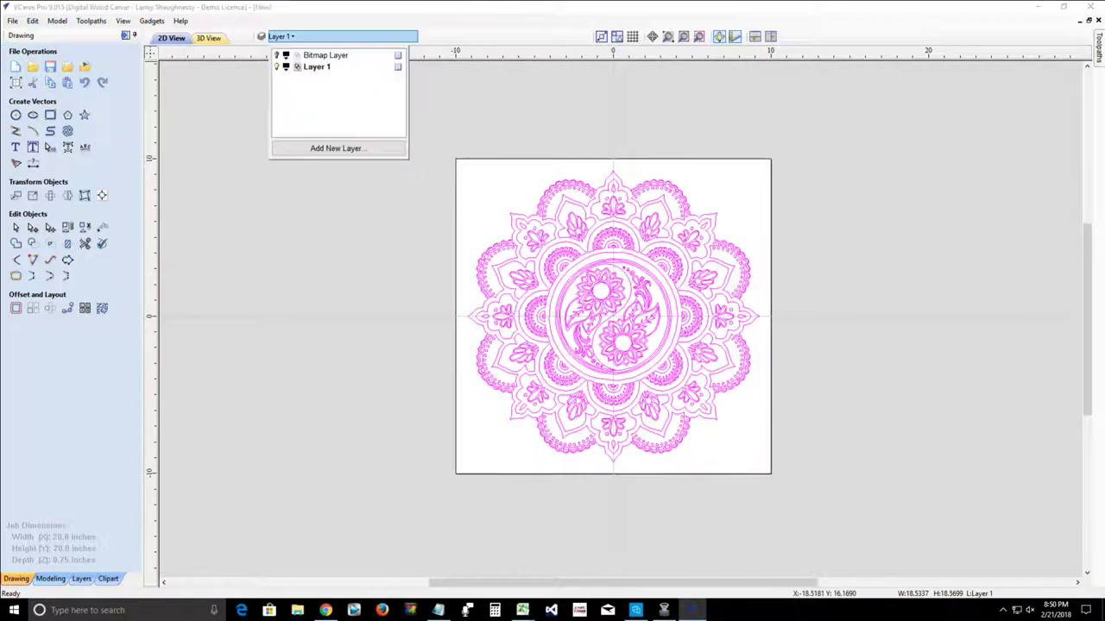
click(336, 148)
key(Return)
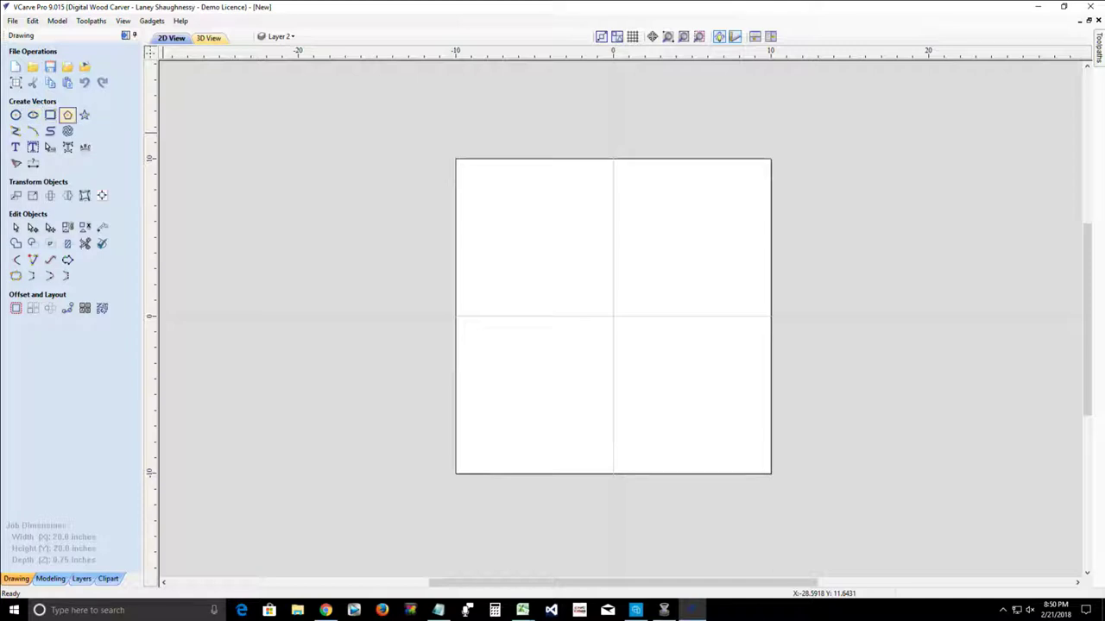
click(67, 115)
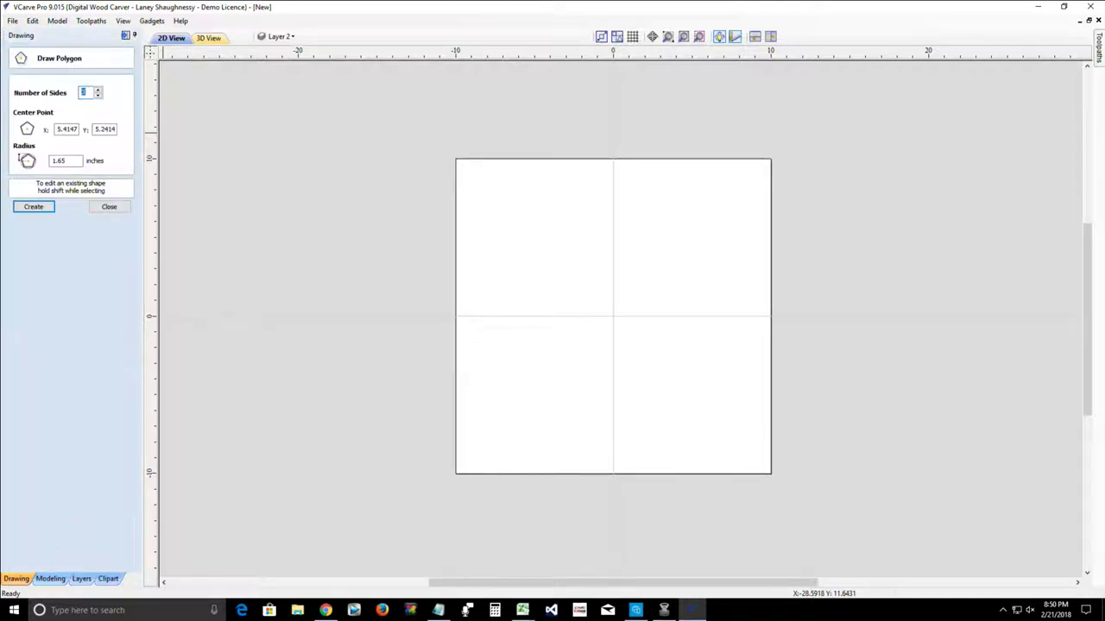
text(13)
double_click(84, 93)
click(108, 206)
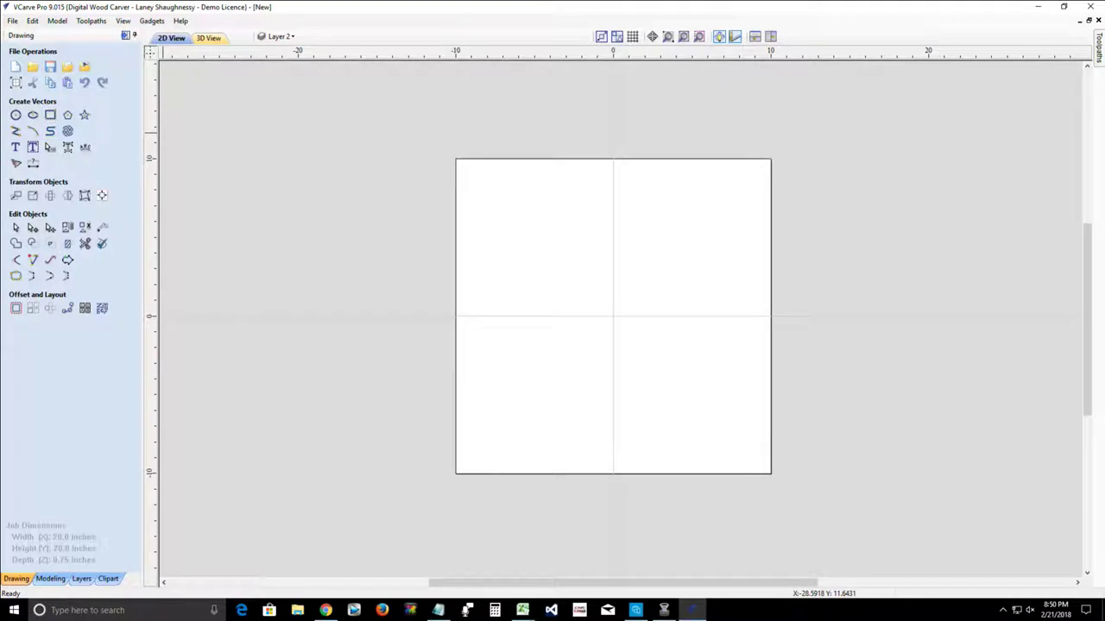
Step: Create an 11-point star with a 1.8 inch outer radius at X 0.0, Y 4.3885, and delete it
click(85, 114)
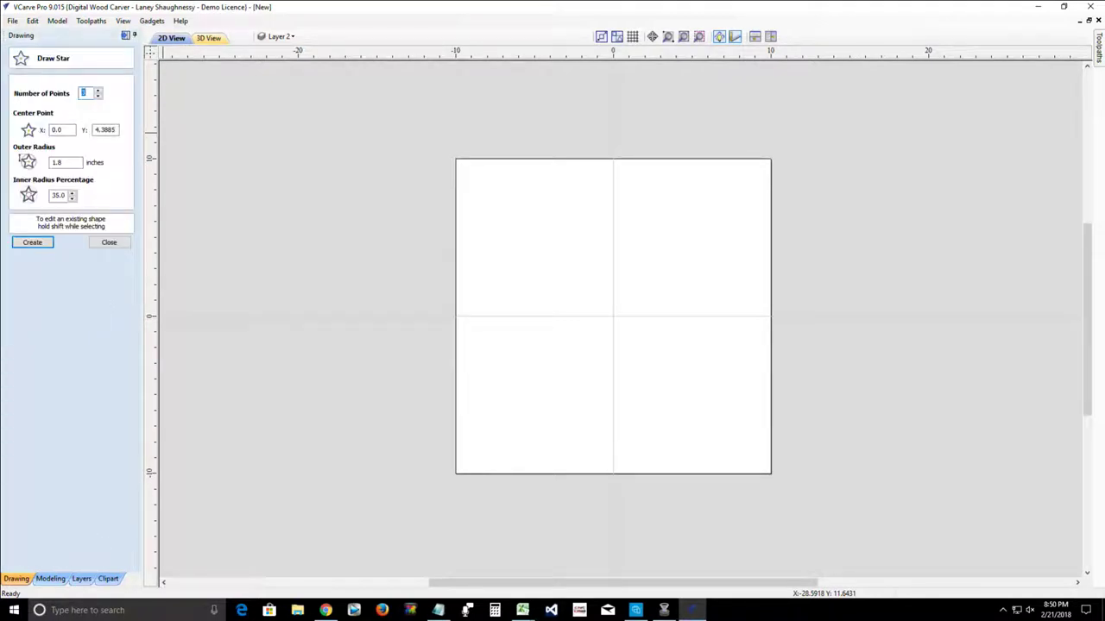
key(Up)
key(Up)
key(Up)
key(Up)
key(Return)
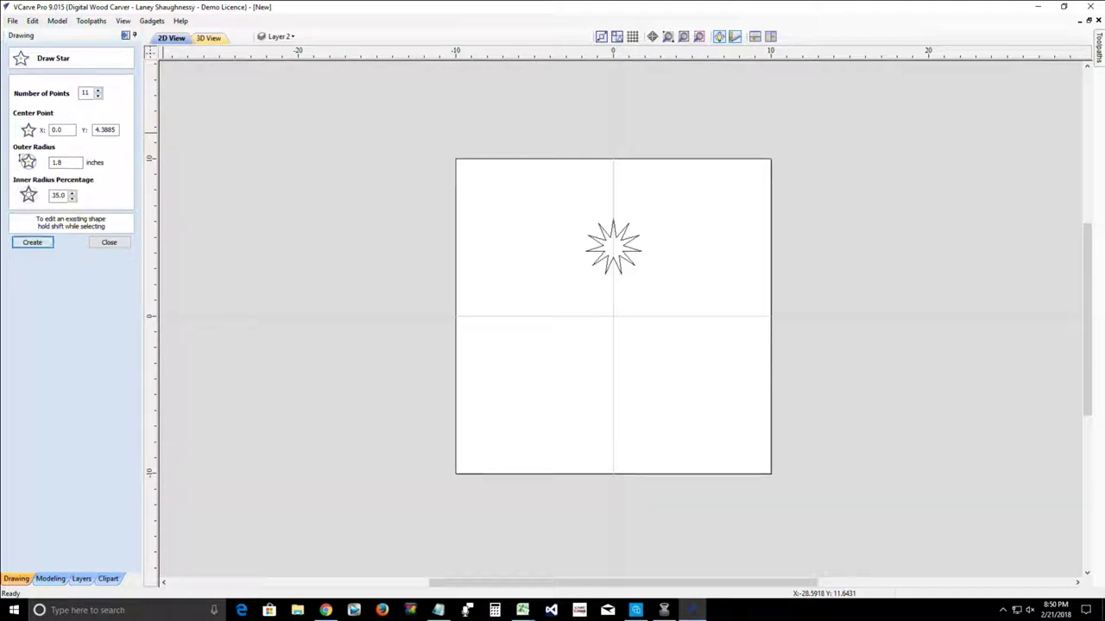
click(109, 242)
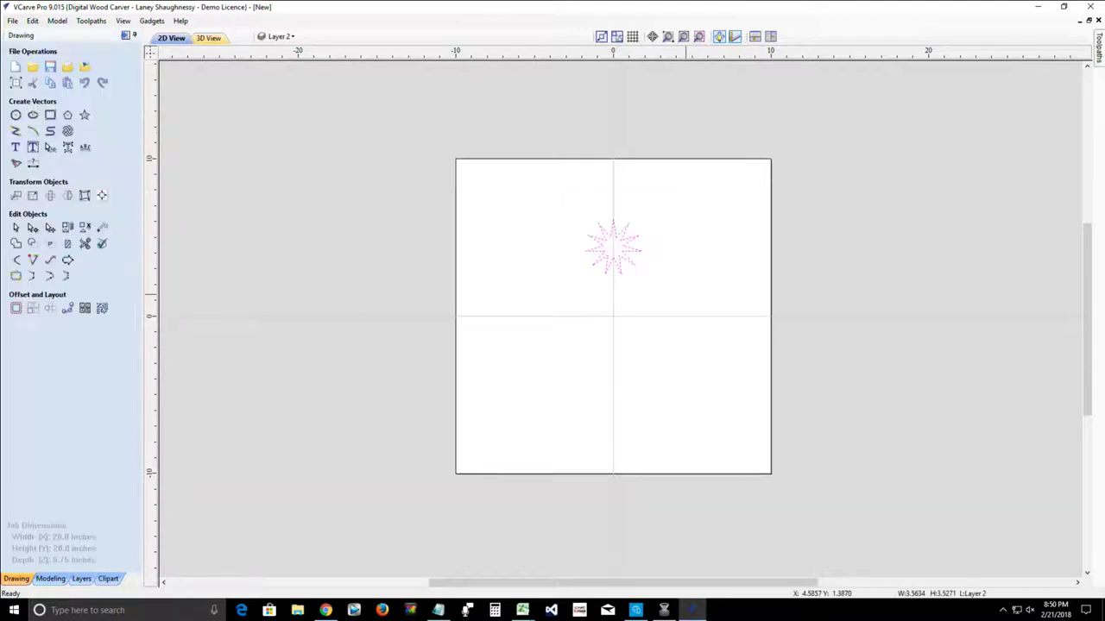
key(Delete)
Step: Draw a circle about 4.5 inches in diameter in the upper left quarter of the job area
click(15, 130)
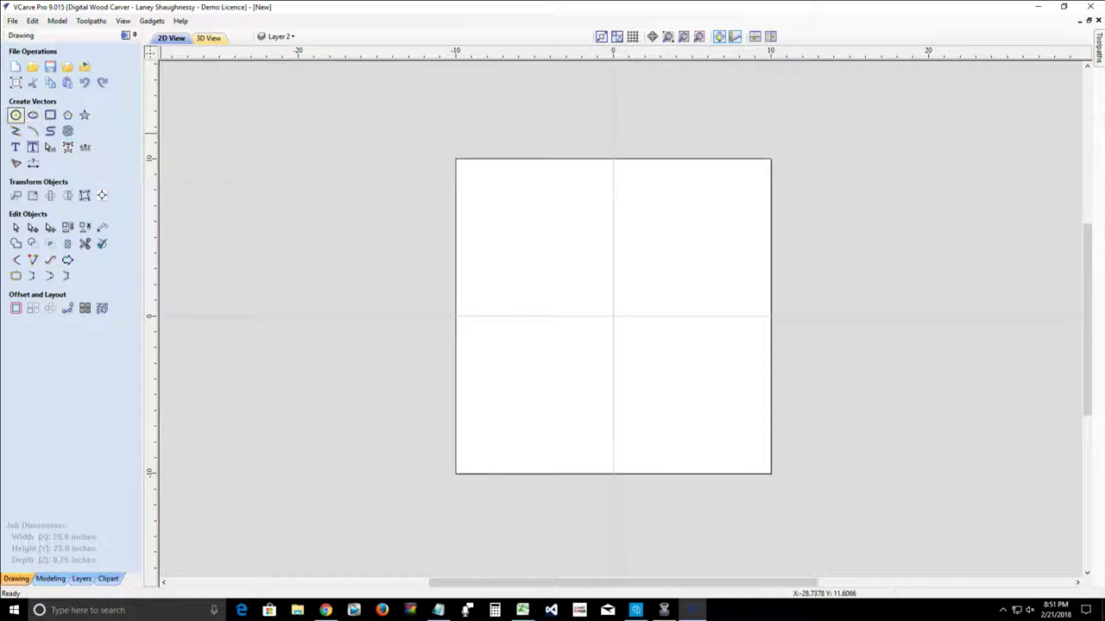
click(16, 114)
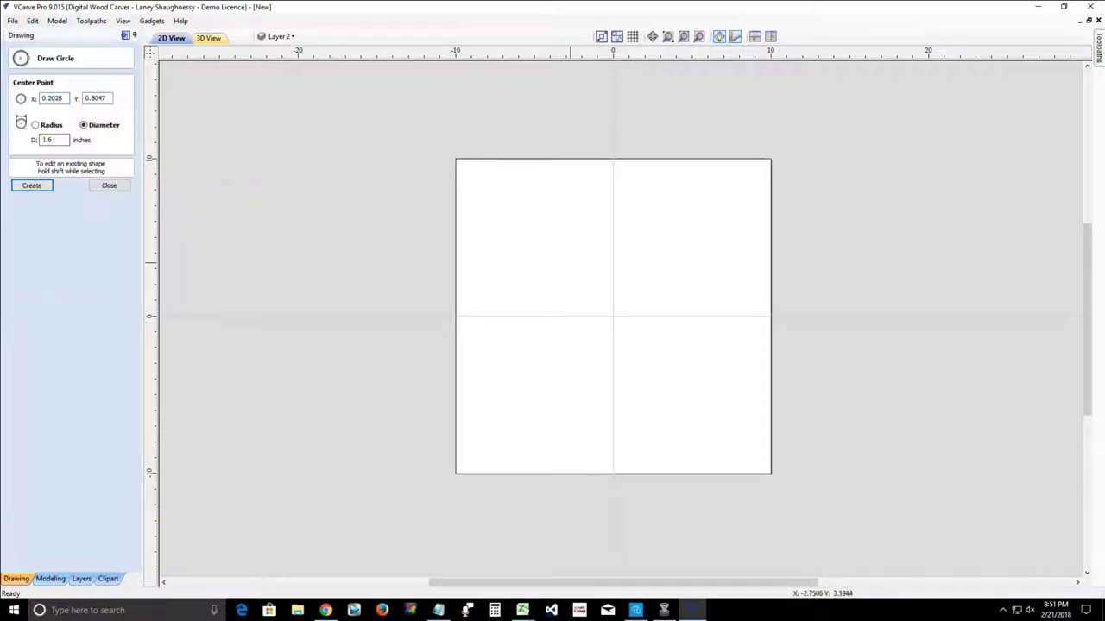
drag(569, 262, 594, 287)
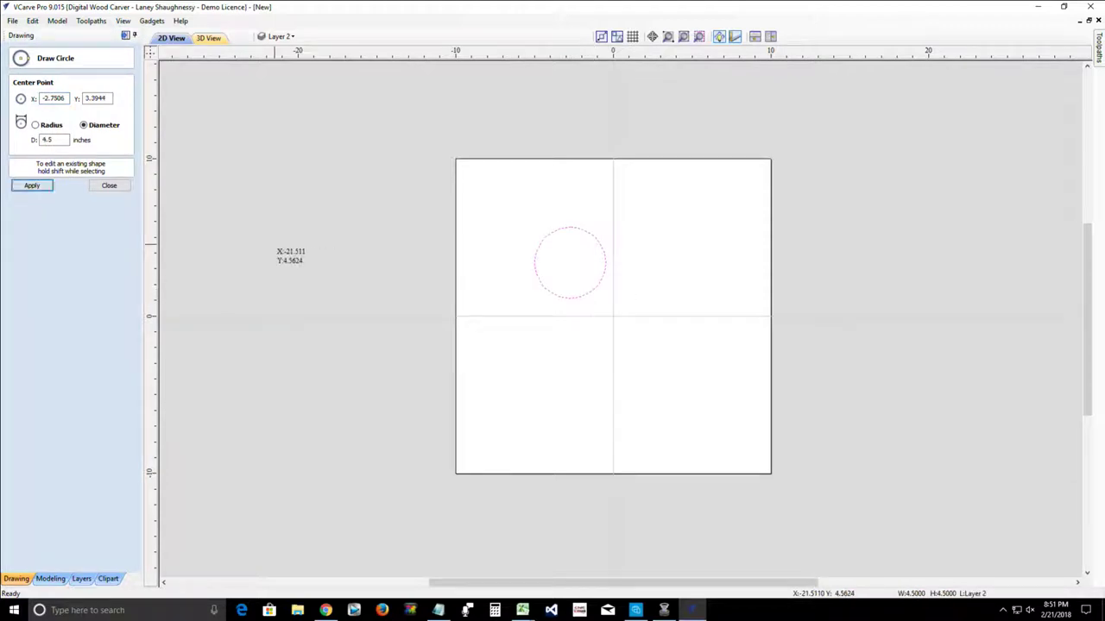
click(108, 186)
Step: Reshape the circle with node editing by pulling its upper and right nodes outward, and delete the shape
click(33, 227)
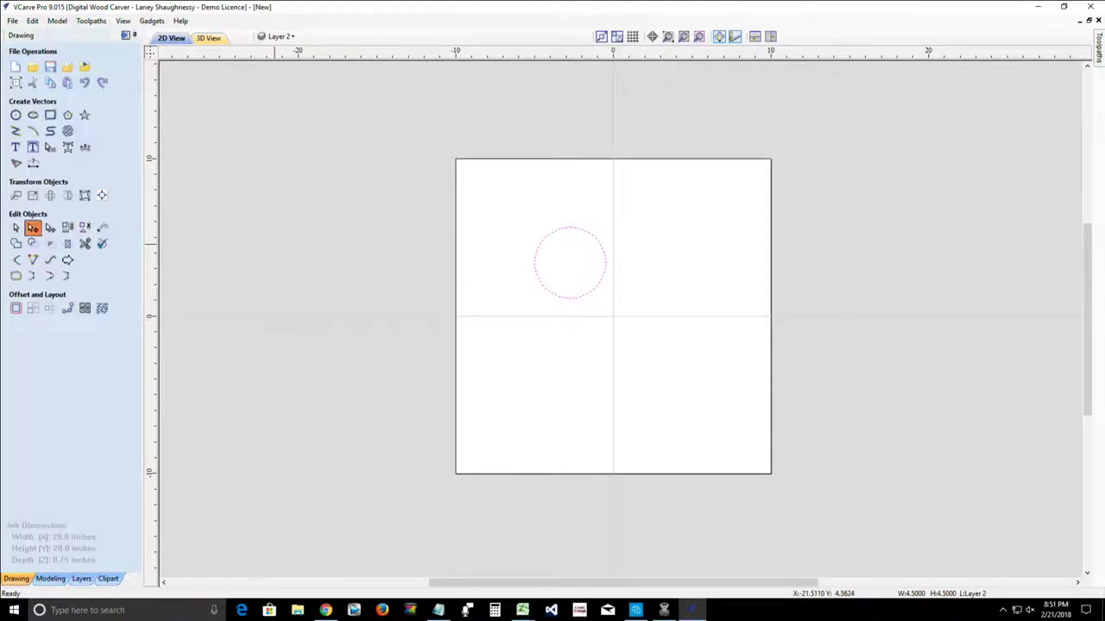
drag(570, 228, 570, 211)
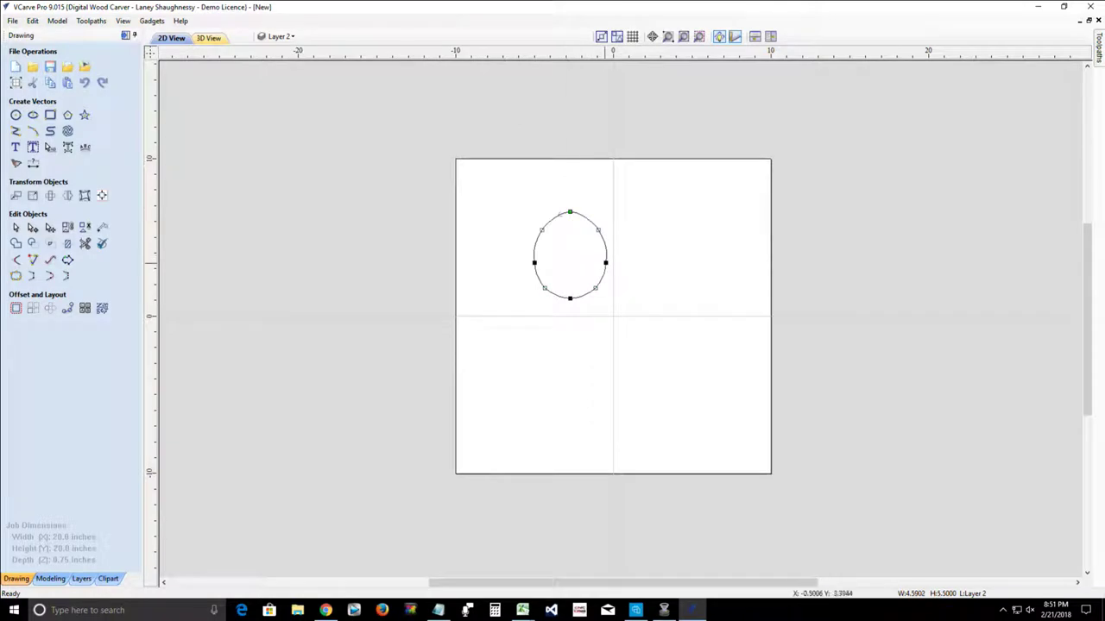
drag(605, 263, 636, 268)
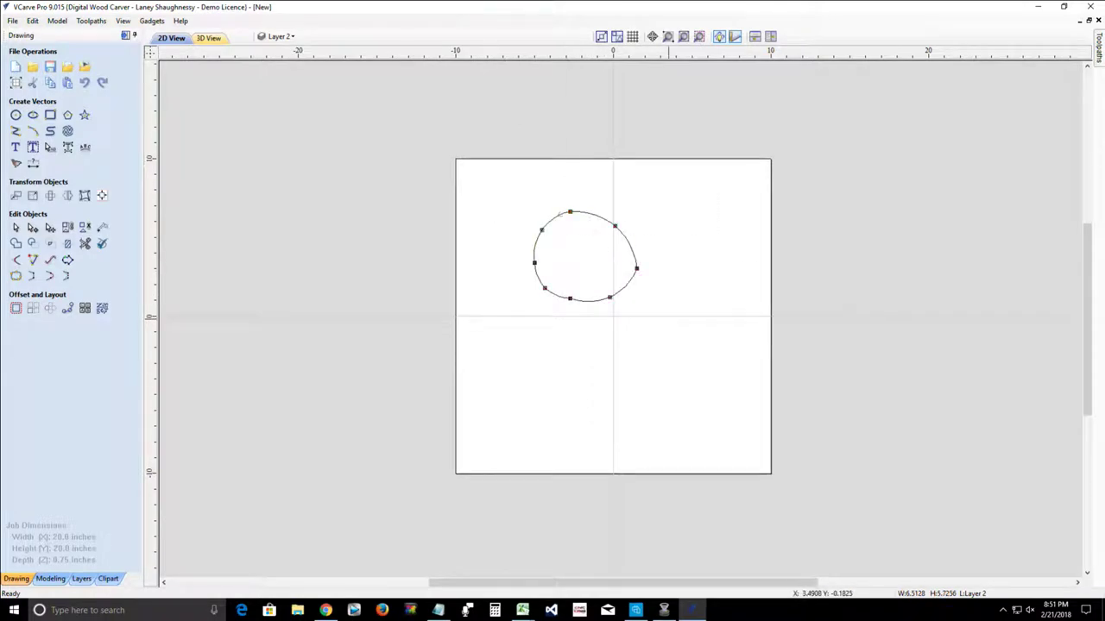
key(Delete)
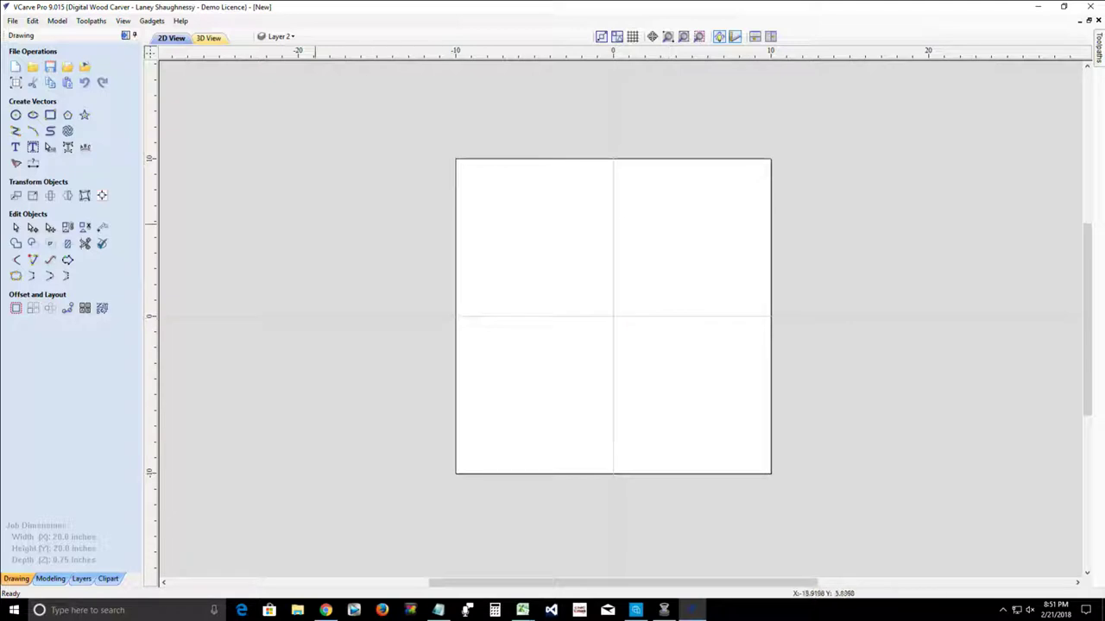
key(a)
key(c)
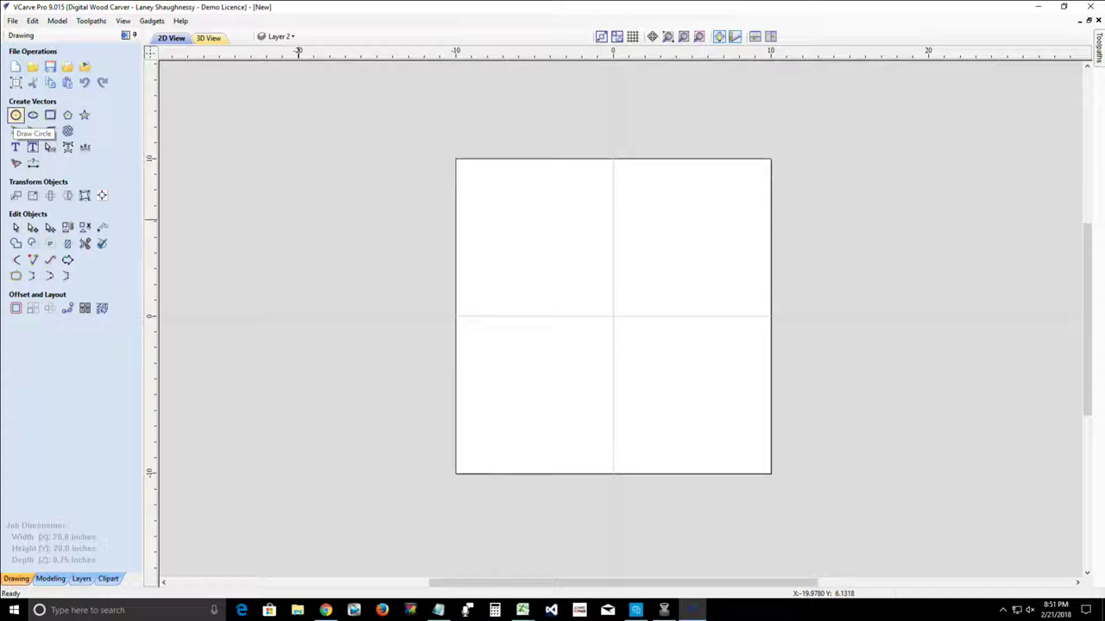
Step: Start a new text object and enter three lines: "Don't Worry", "Be Happy" and "It's CNC Carving Time!!"
click(16, 148)
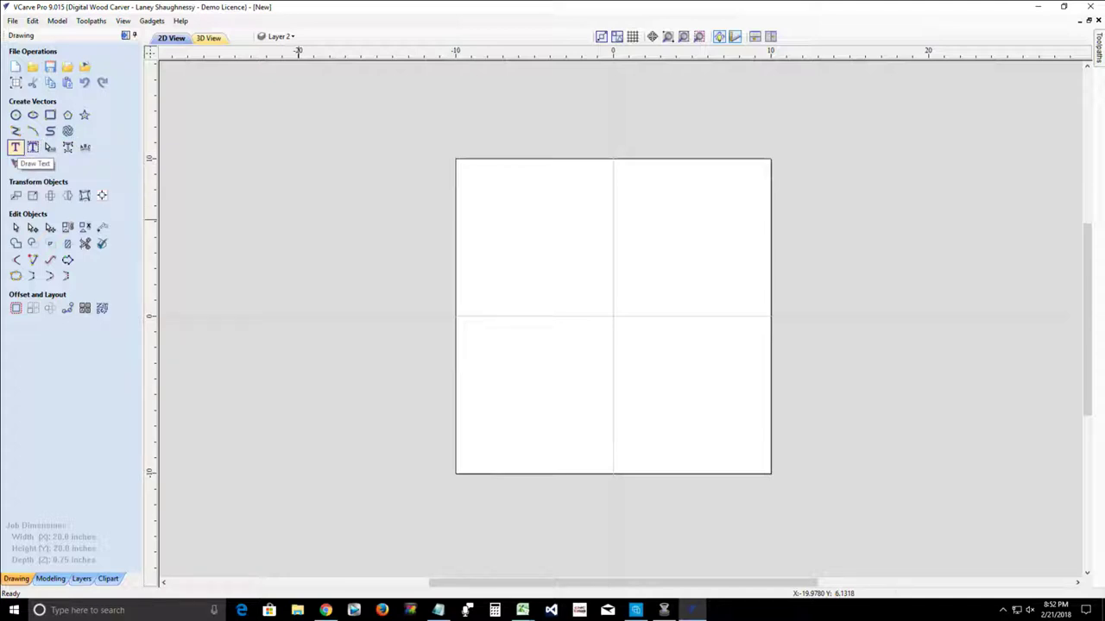
click(15, 147)
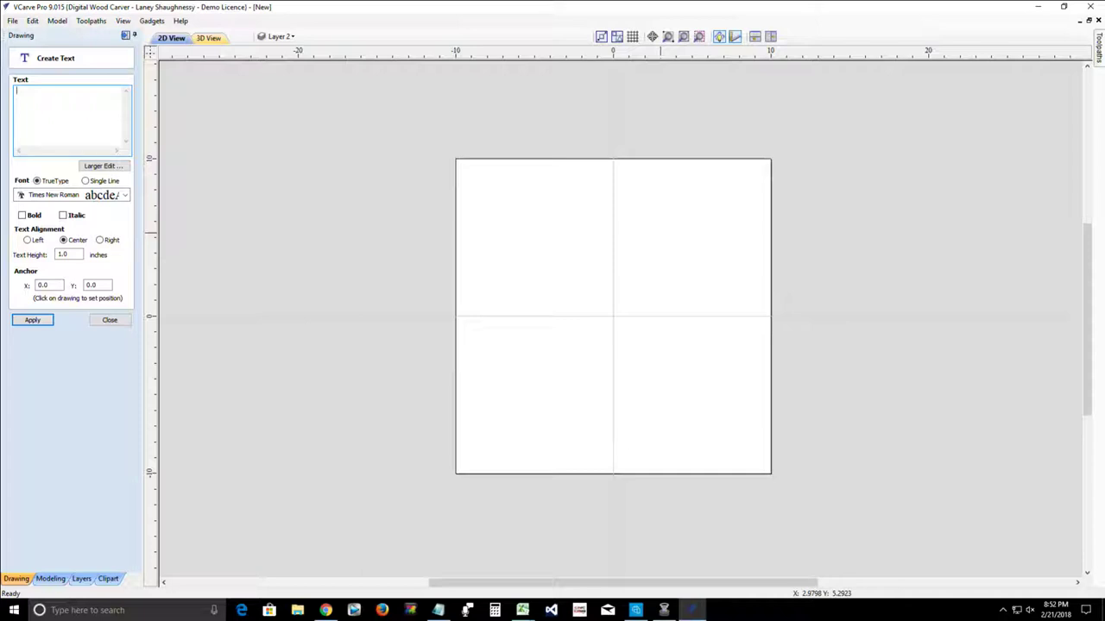
text(Don't Worry)
key(Return)
text(Be Happy)
key(Return)
text(It's CNC Carving TIM)
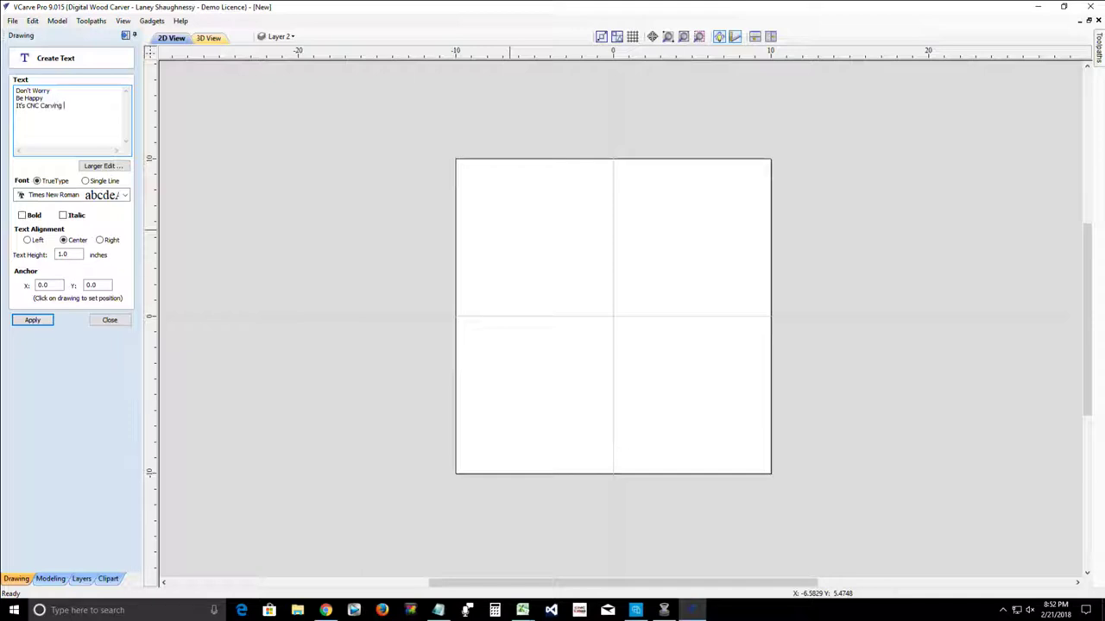
key(BackSpace)
key(BackSpace)
text(ime!!)
click(124, 194)
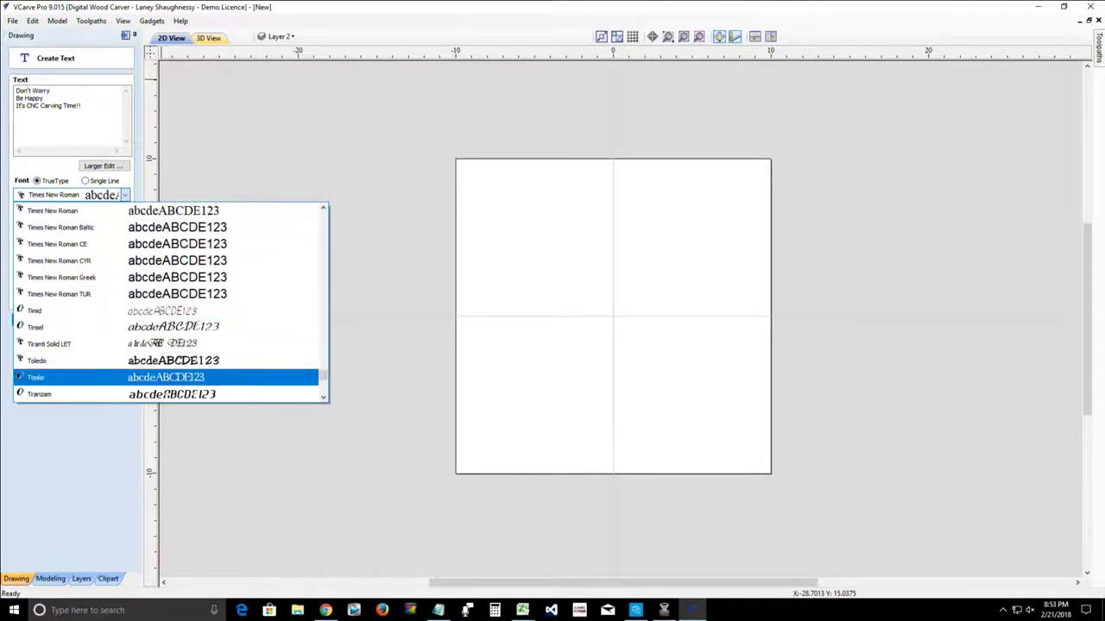
mouse_move(325, 610)
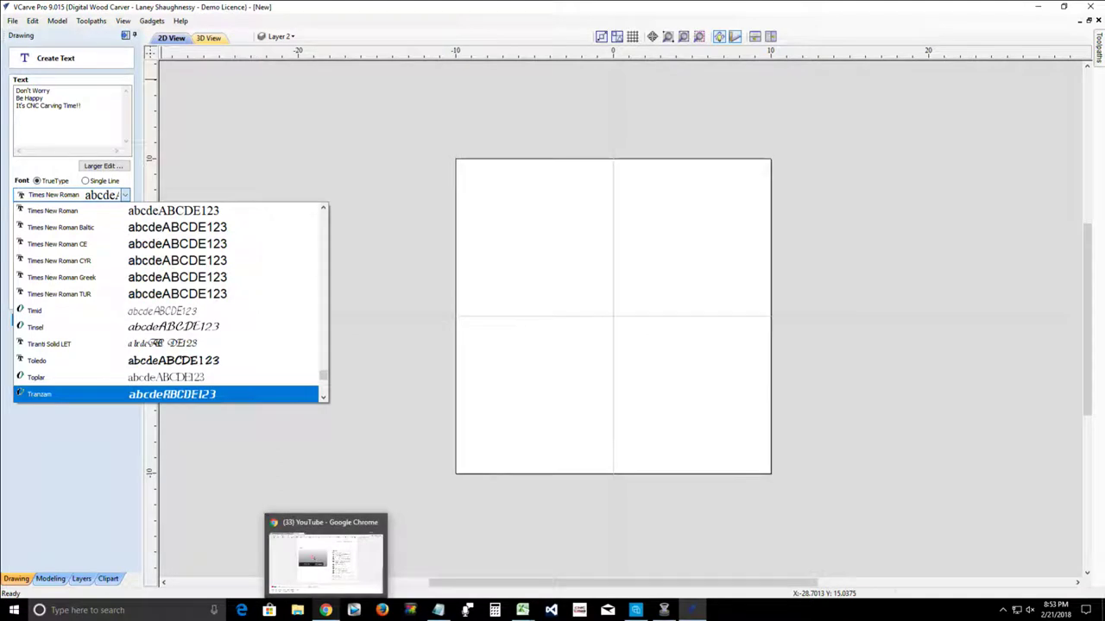
click(325, 610)
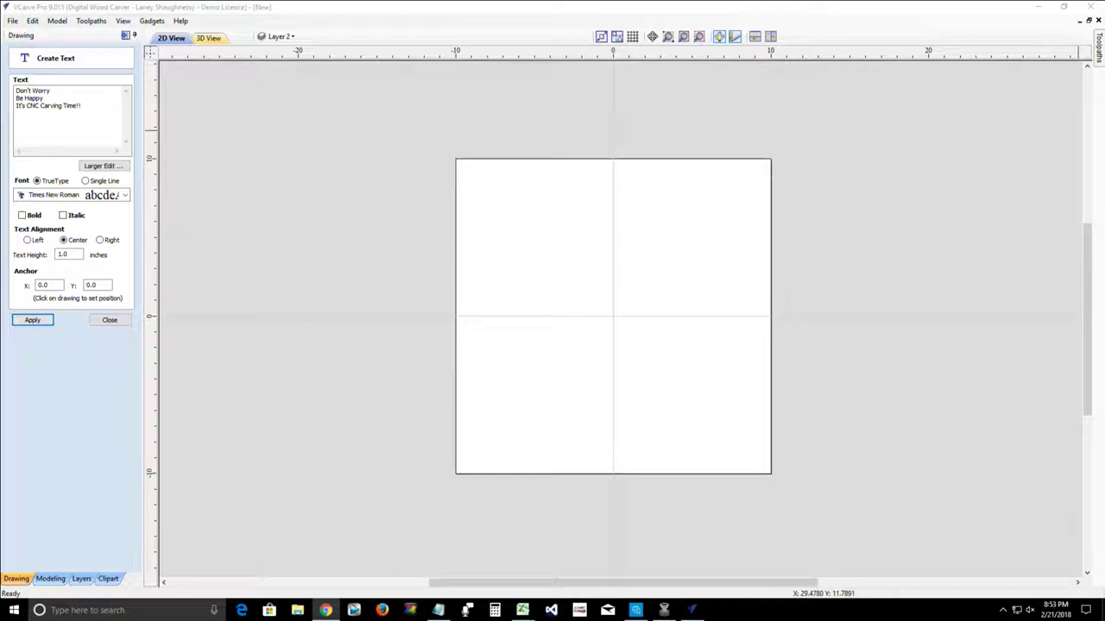
drag(1103, 151, 316, 33)
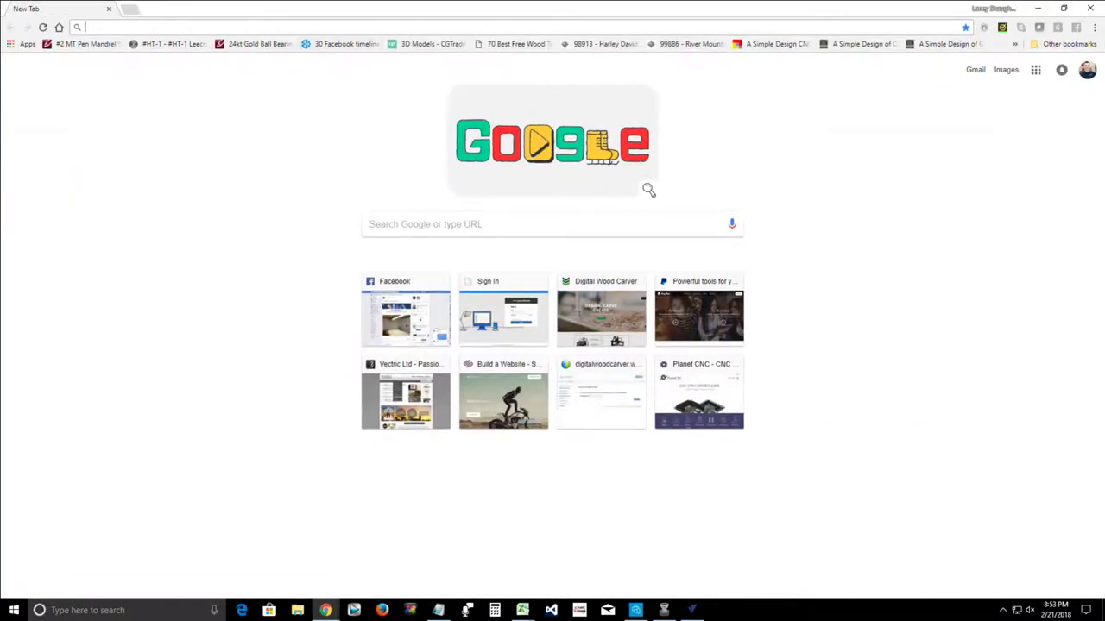
text(www.daf)
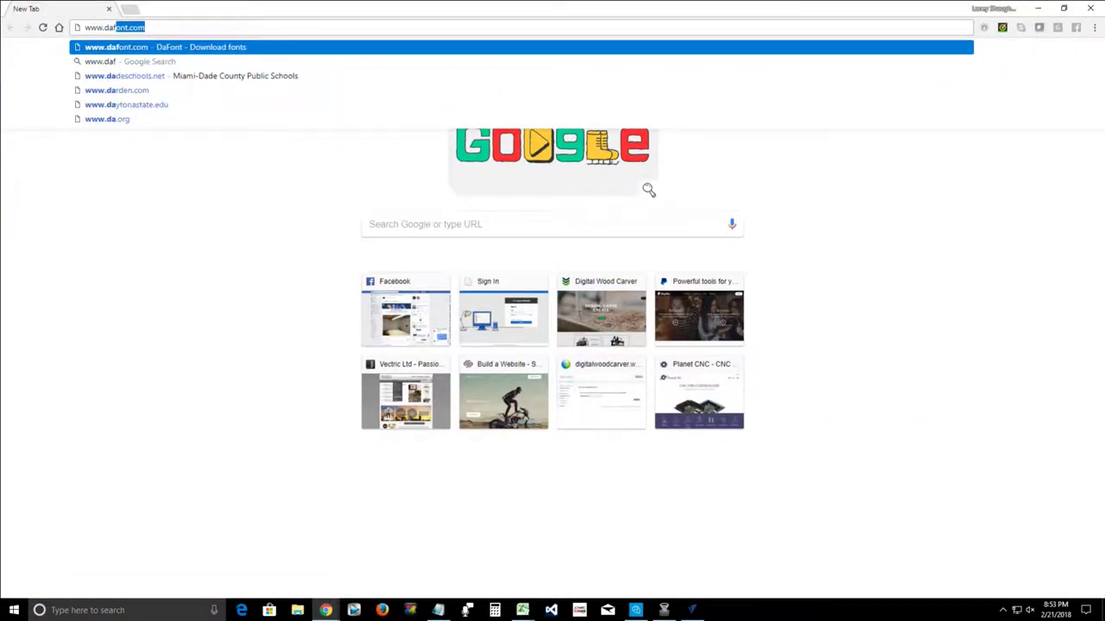
text(ont.com)
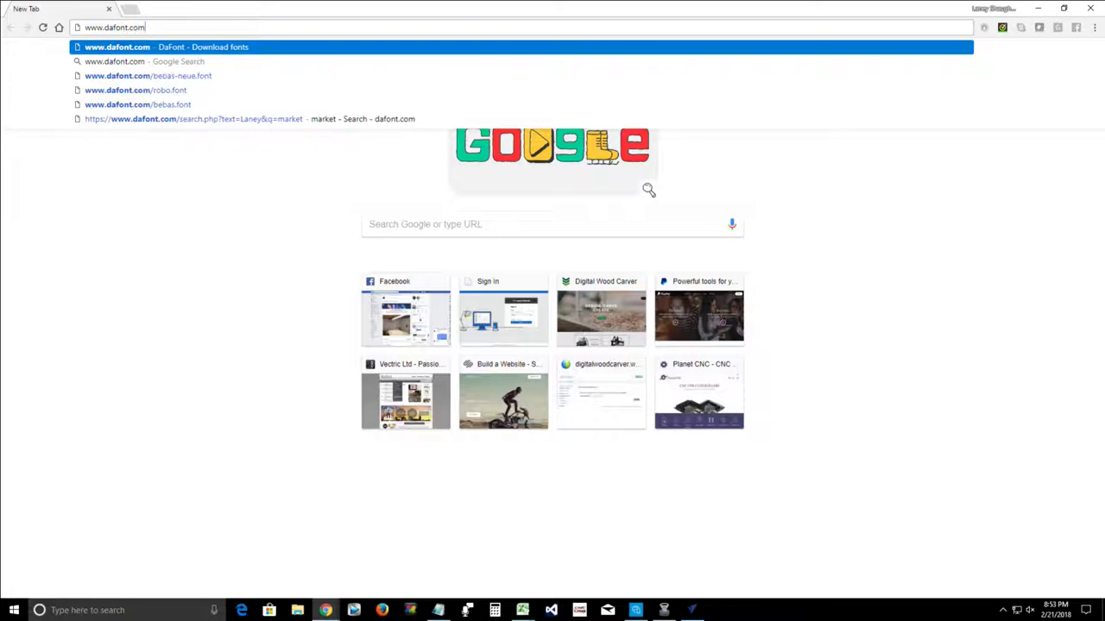
key(Return)
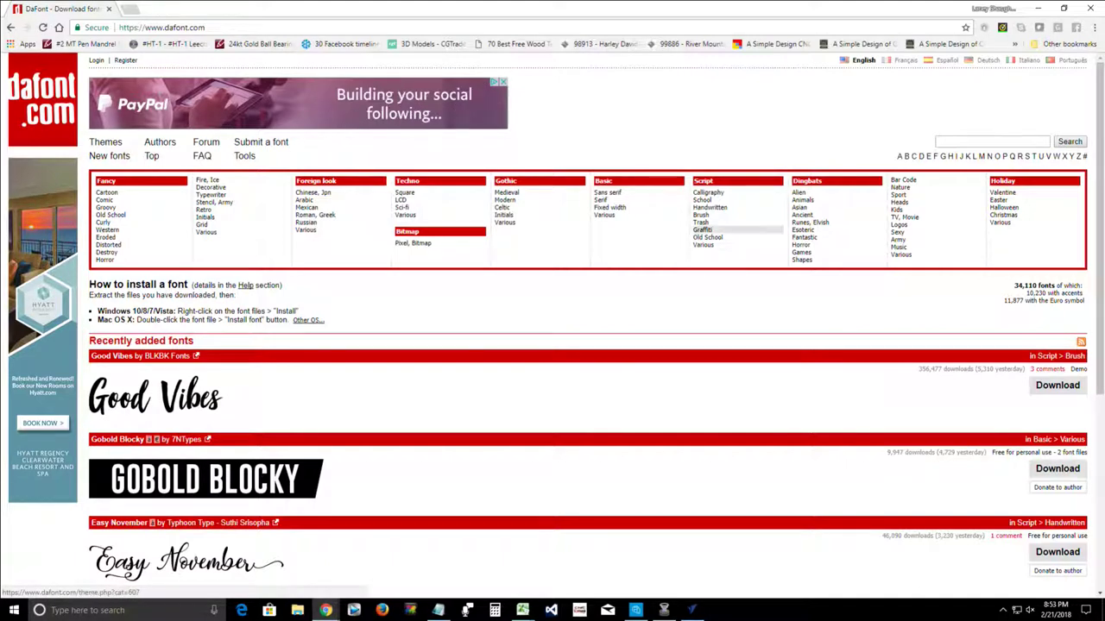
Step: Show the Script > Various fonts previewed with "Dont Worry", limited to Public domain / GPL / OFL and 100% Free
click(704, 245)
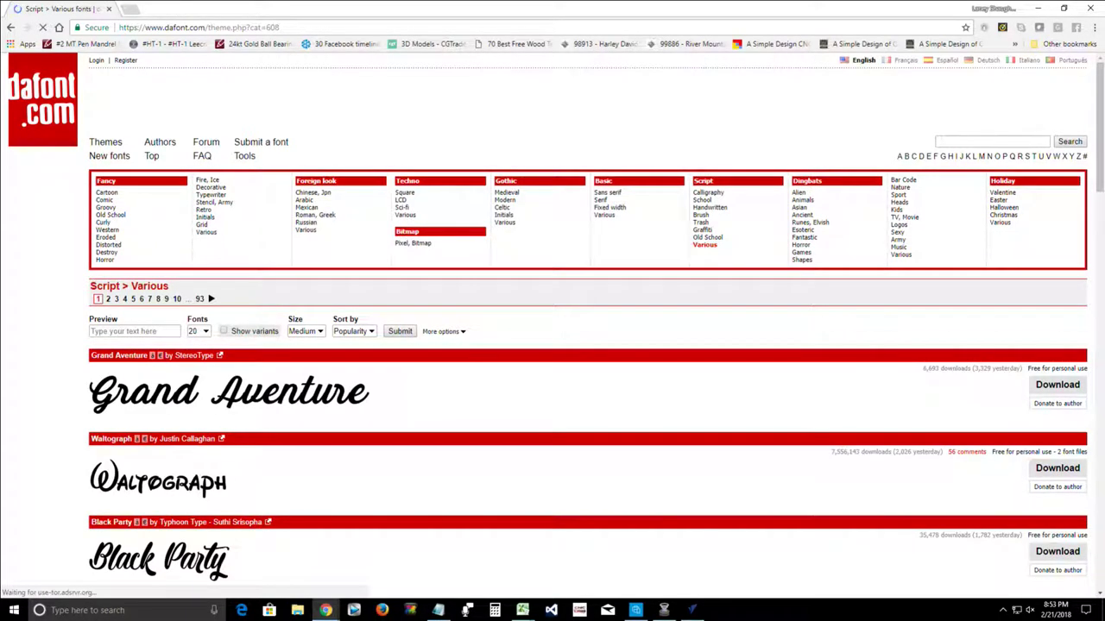
click(134, 330)
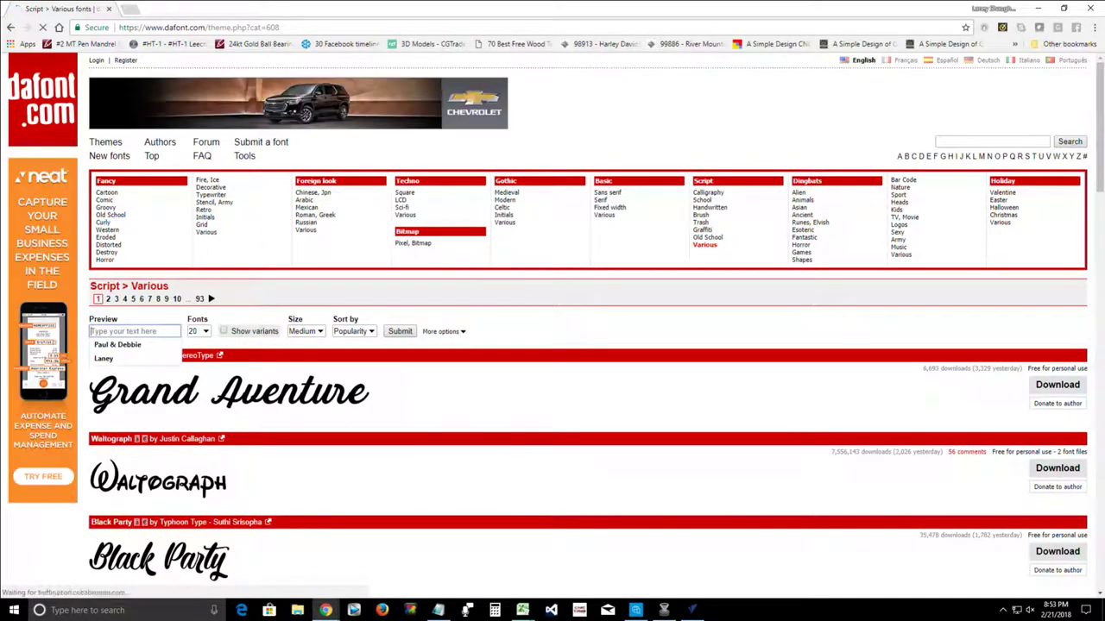
text(Dont Worry)
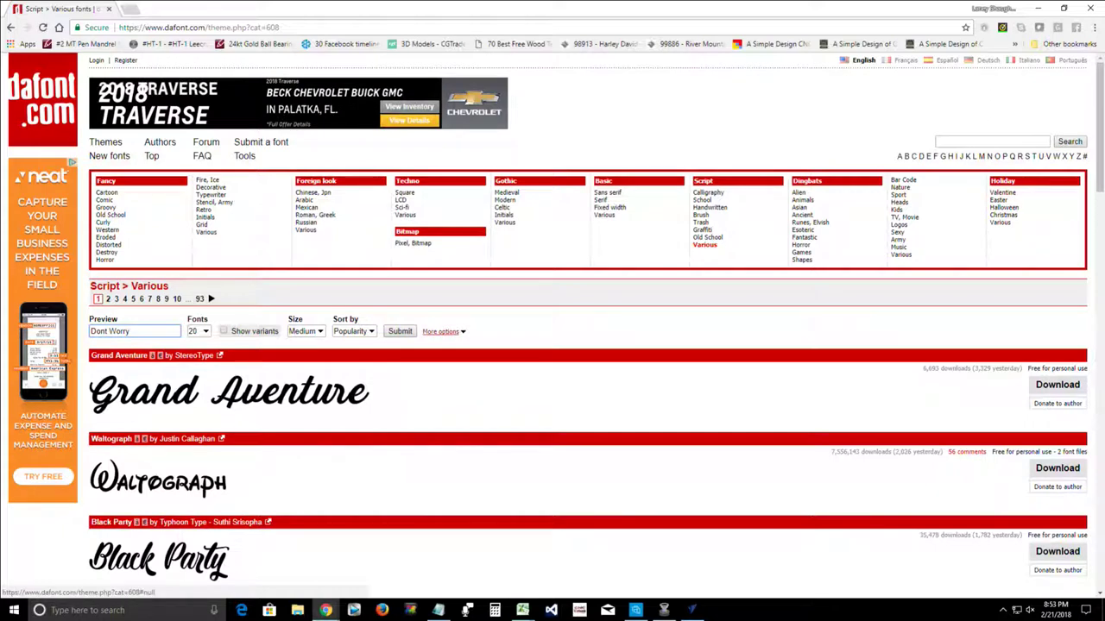
click(442, 331)
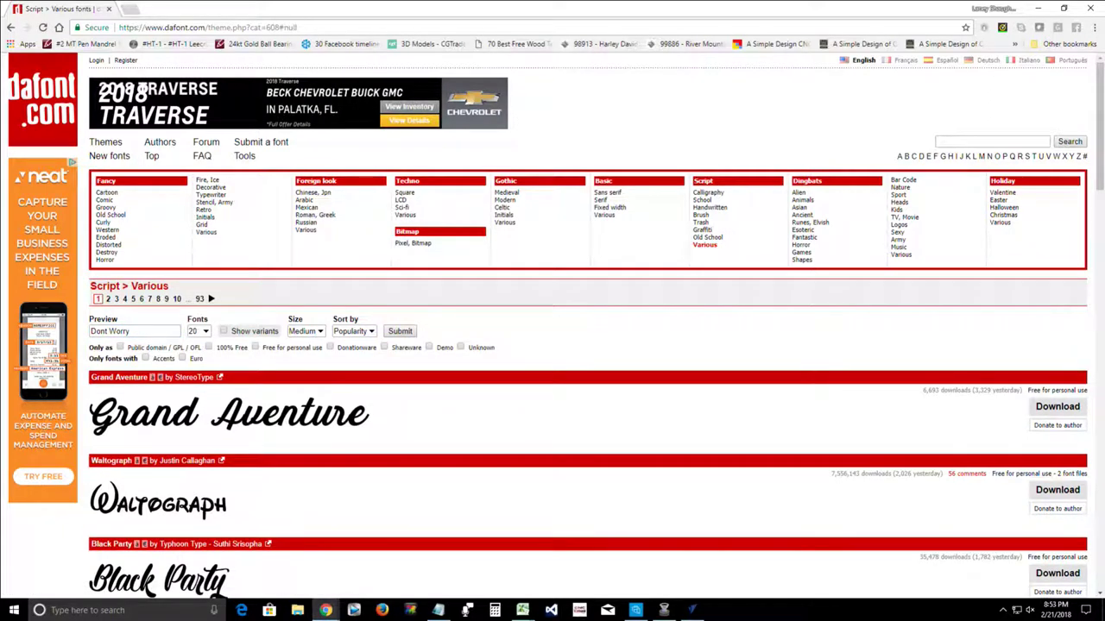
click(208, 347)
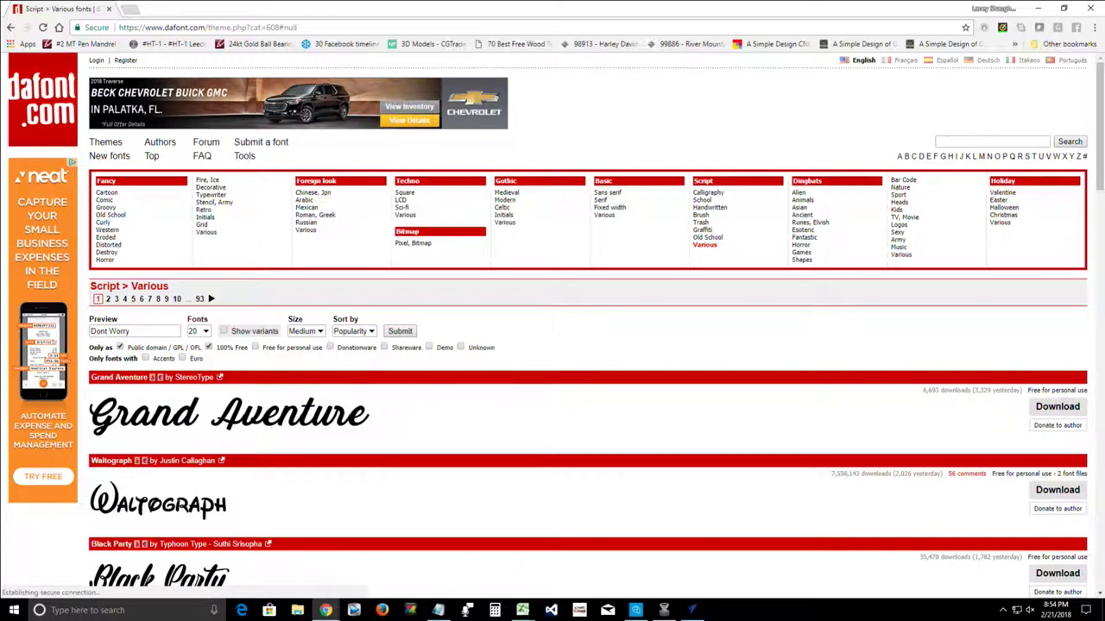
Step: Examine how the sample text looks in the free Script > Various fonts and in the Gothic > Medieval fonts
scroll(552, 345, down, 2)
scroll(552, 345, down, 6)
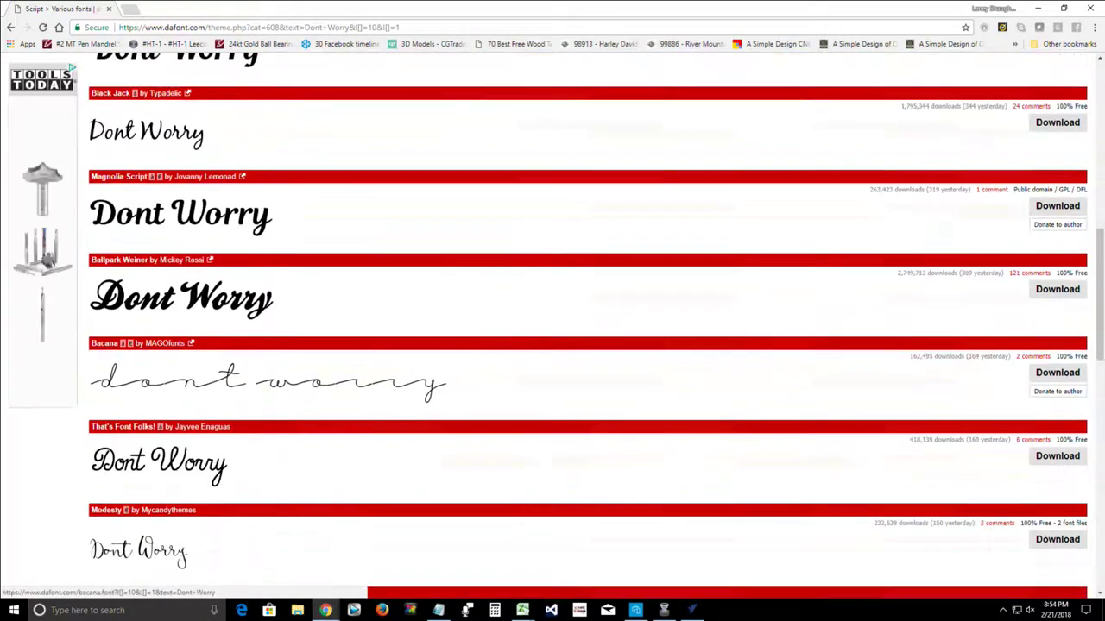
scroll(553, 345, up, 4)
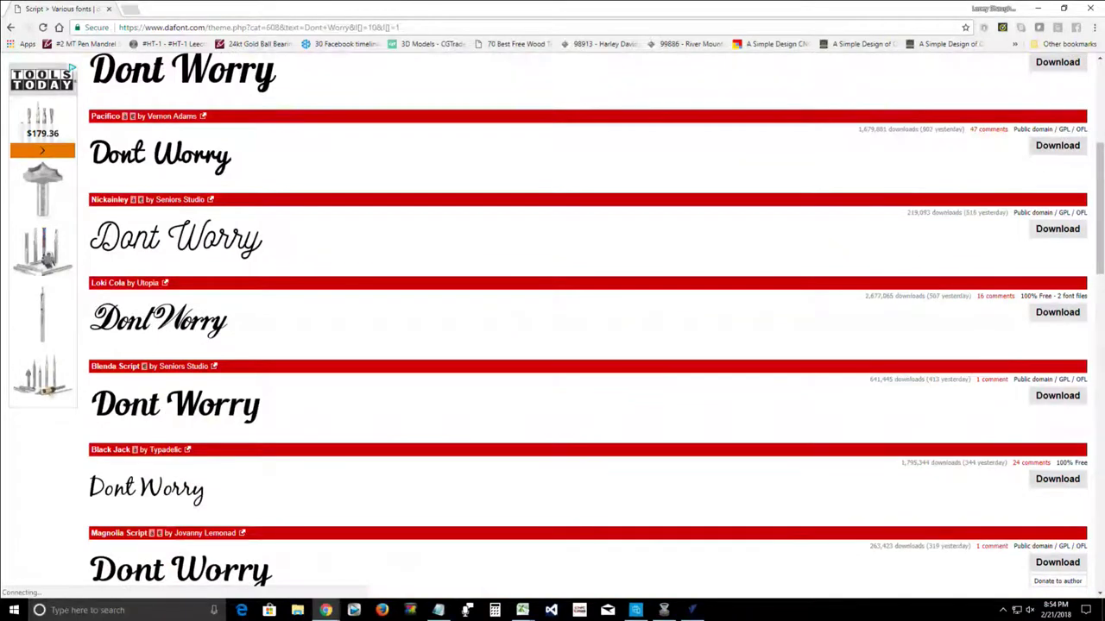
scroll(552, 345, up, 3)
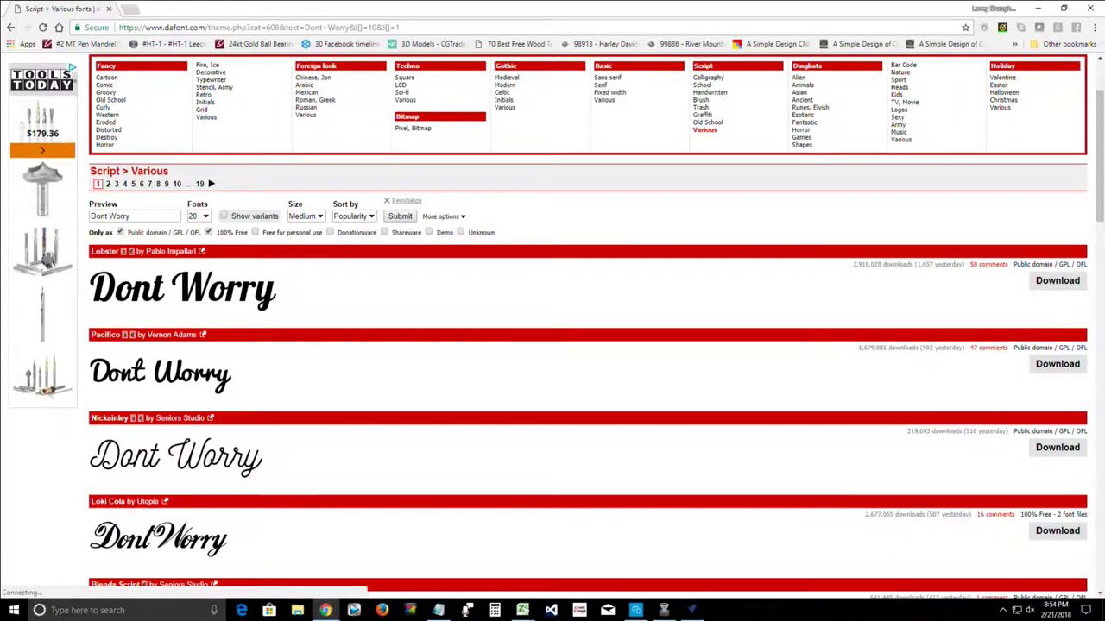
scroll(587, 325, down, 2)
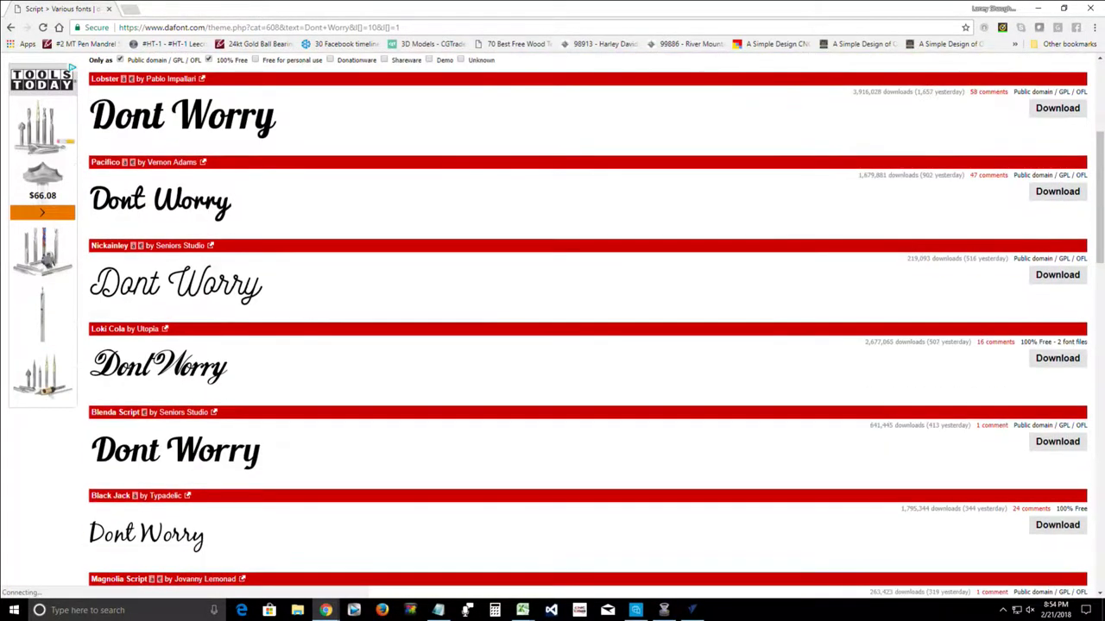
scroll(552, 325, down, 3)
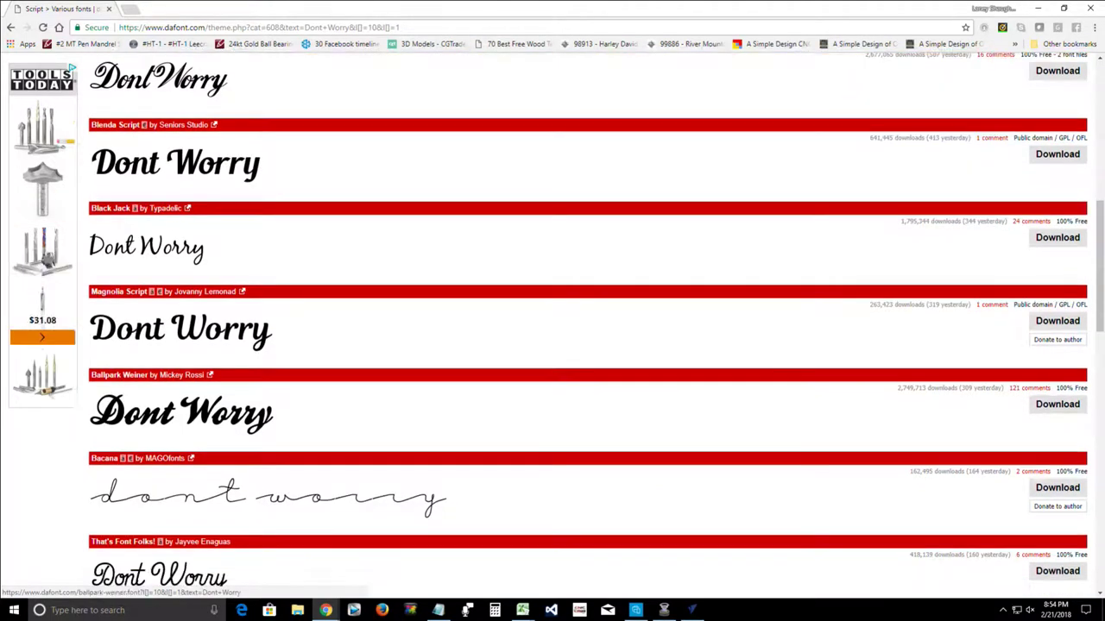
scroll(552, 345, down, 1)
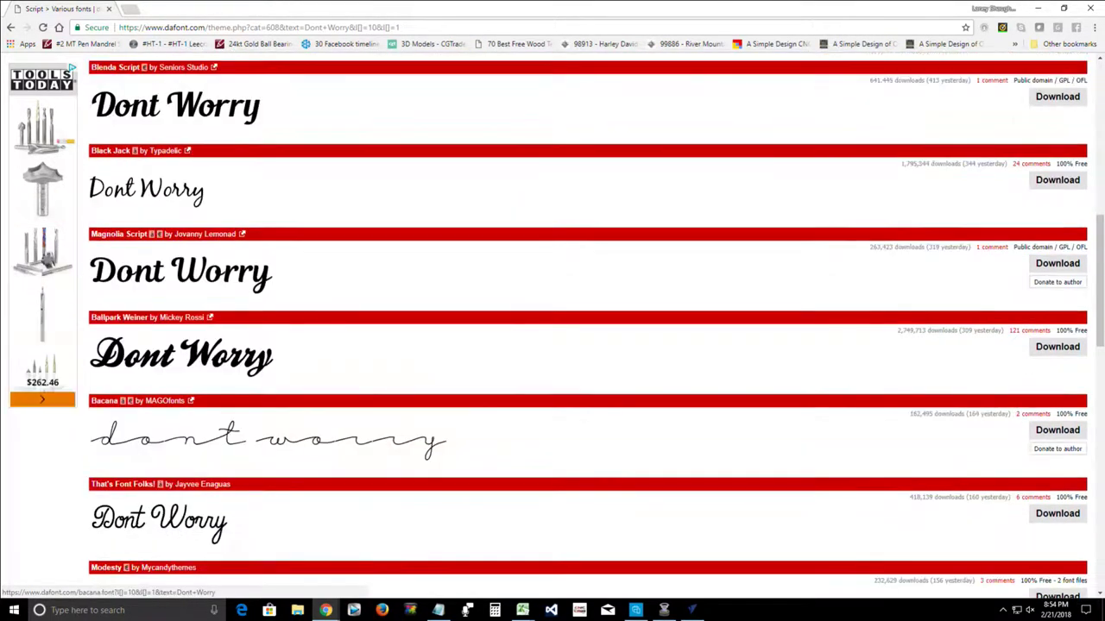
scroll(552, 324, down, 3)
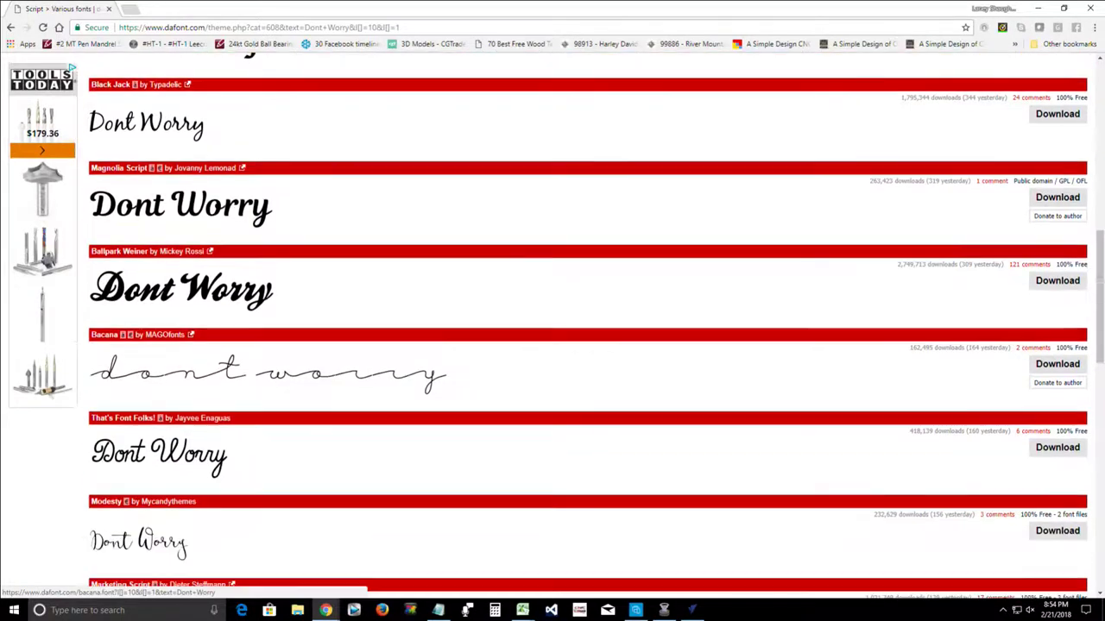
scroll(552, 325, down, 5)
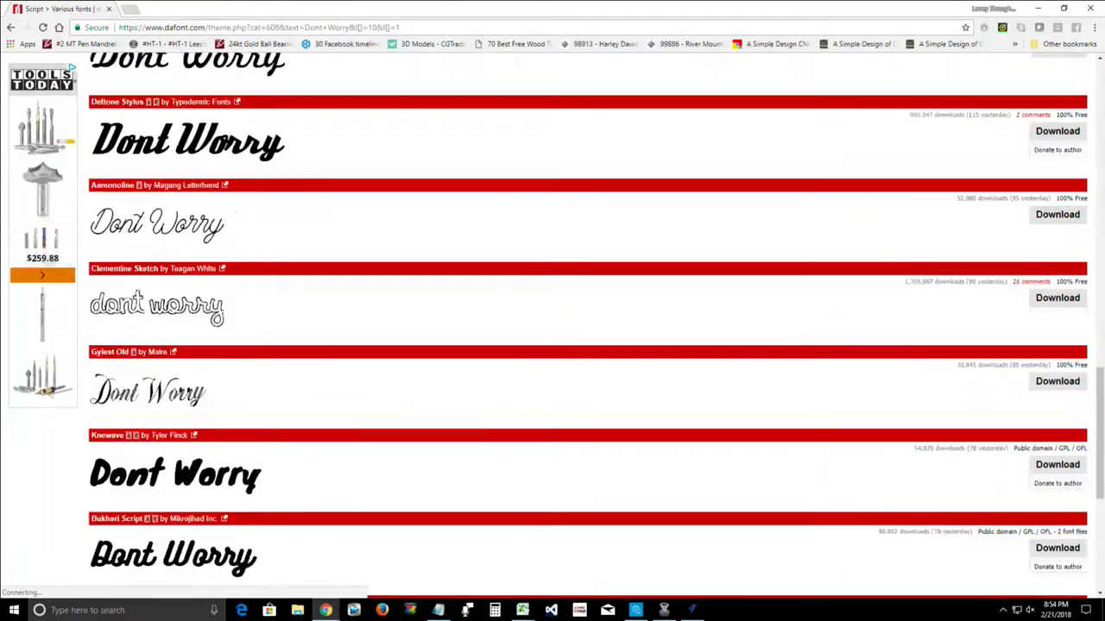
scroll(552, 325, down, 3)
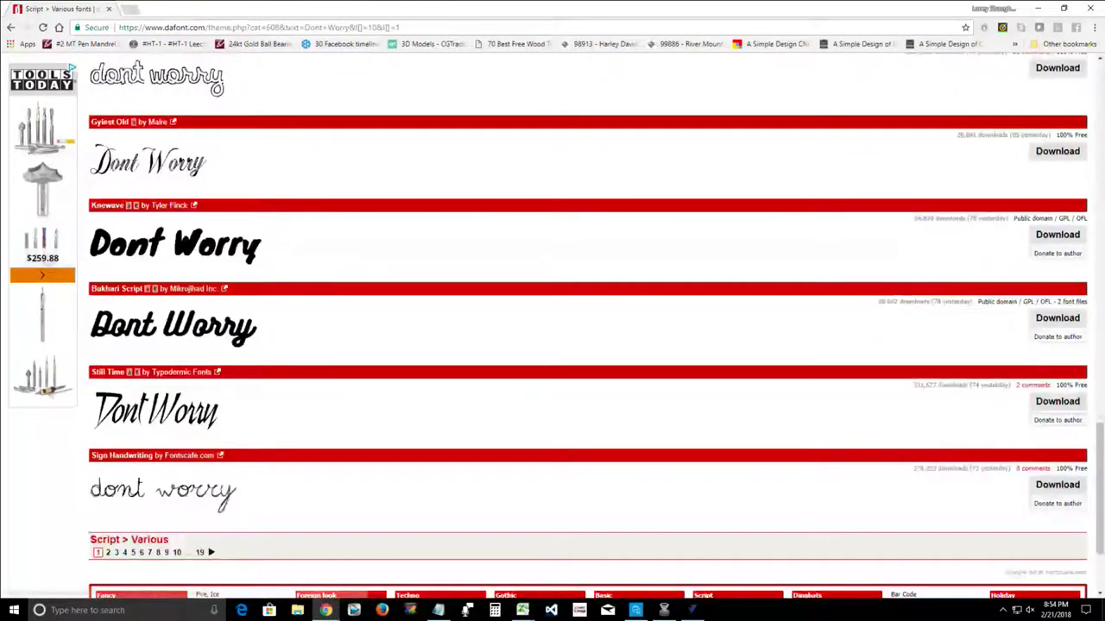
scroll(553, 420, down, 1)
scroll(552, 420, up, 5)
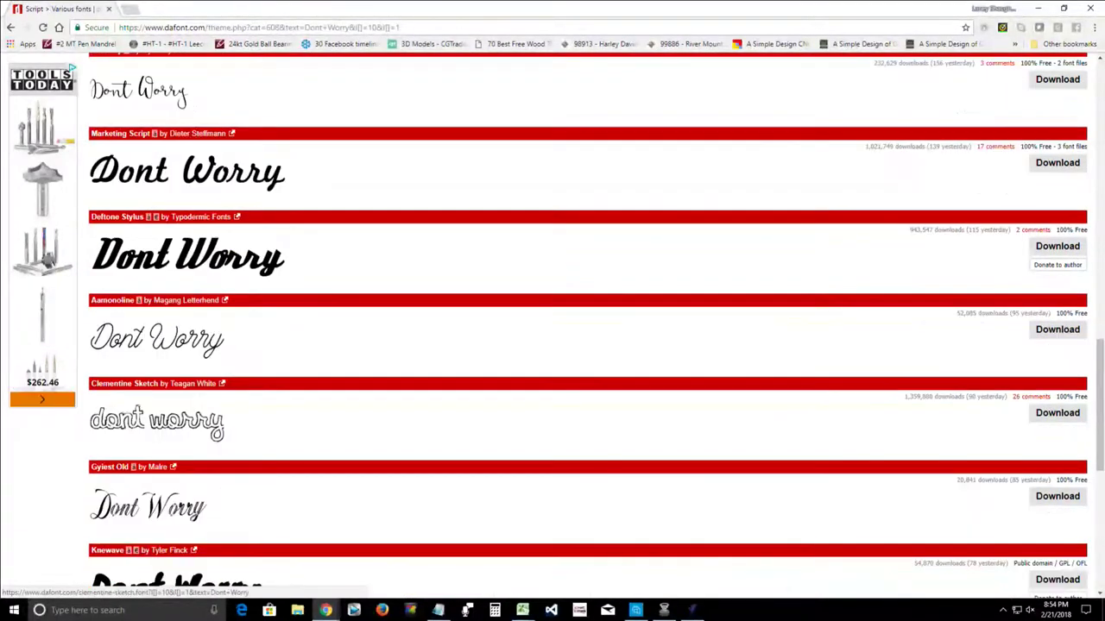
scroll(552, 420, up, 7)
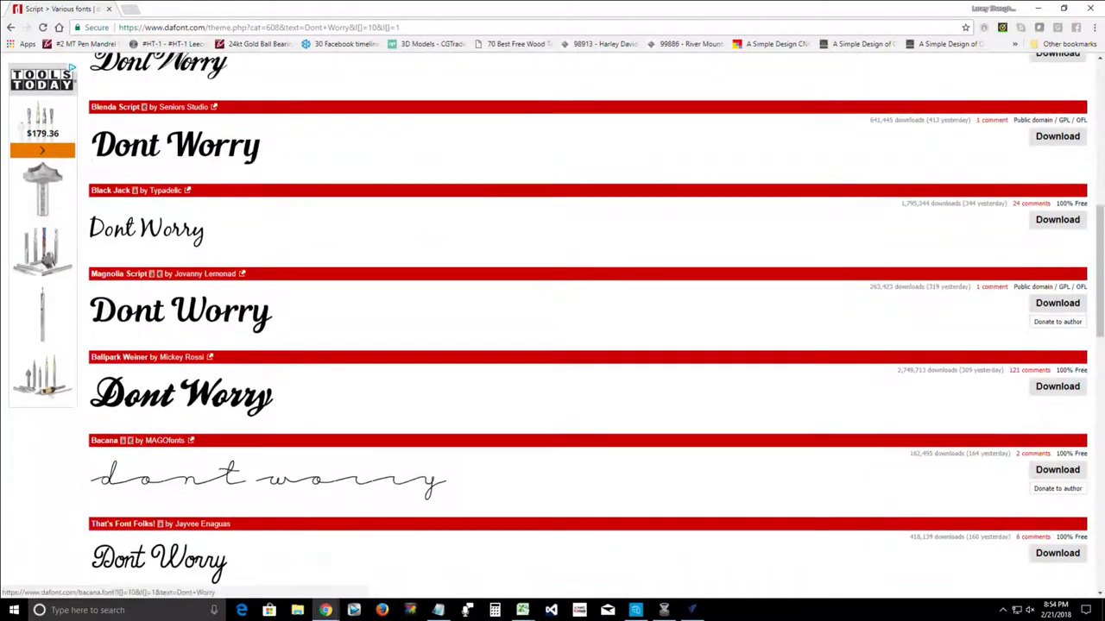
scroll(552, 420, up, 1)
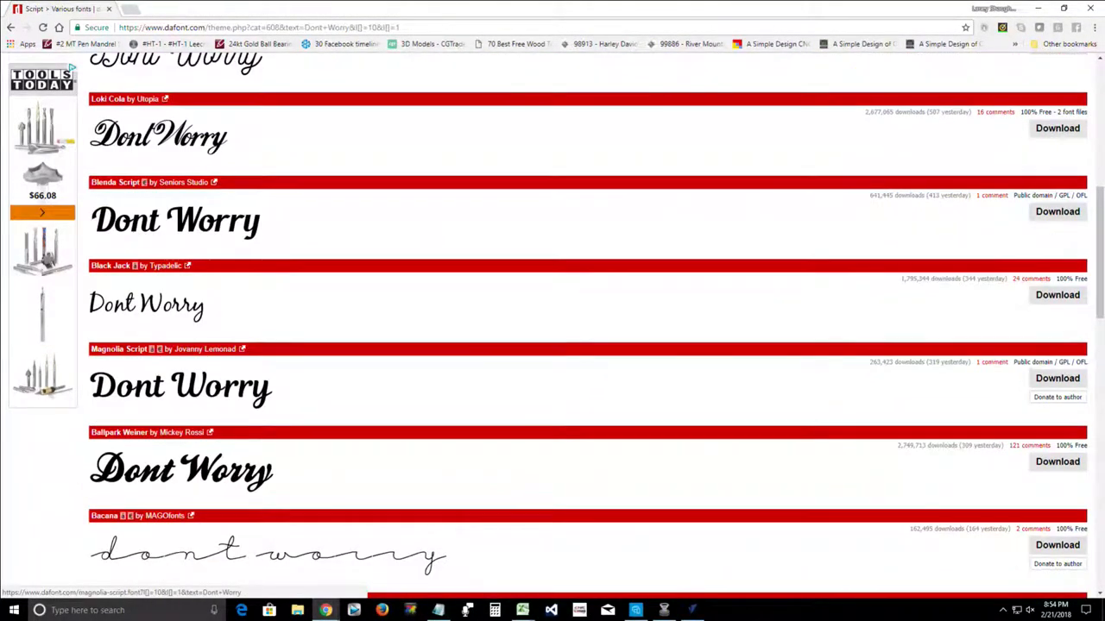
scroll(553, 421, up, 2)
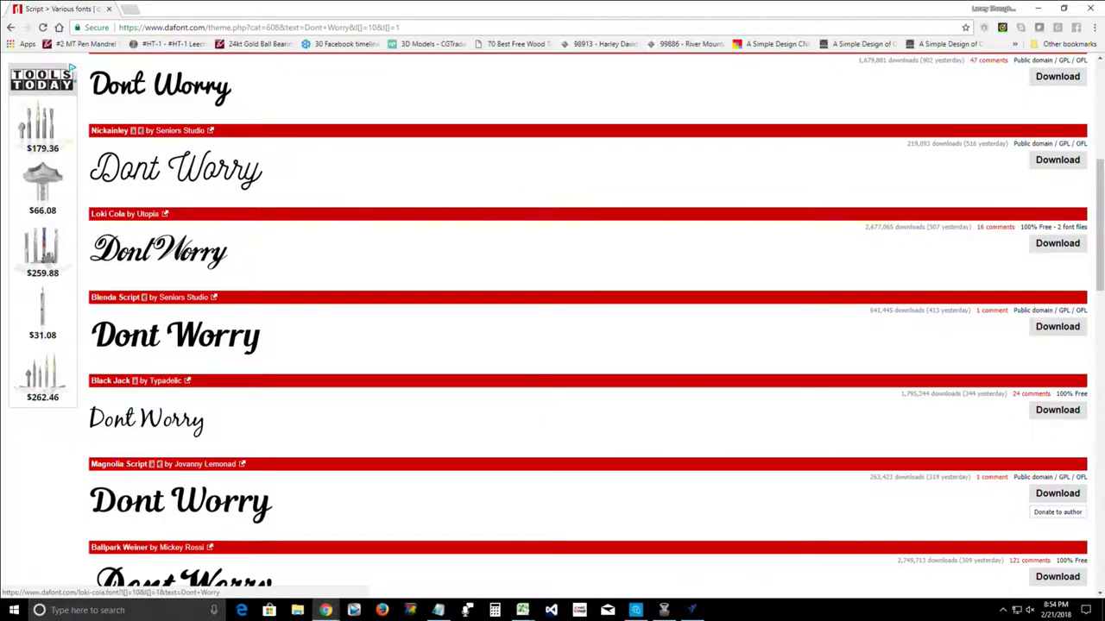
scroll(115, 297, up, 4)
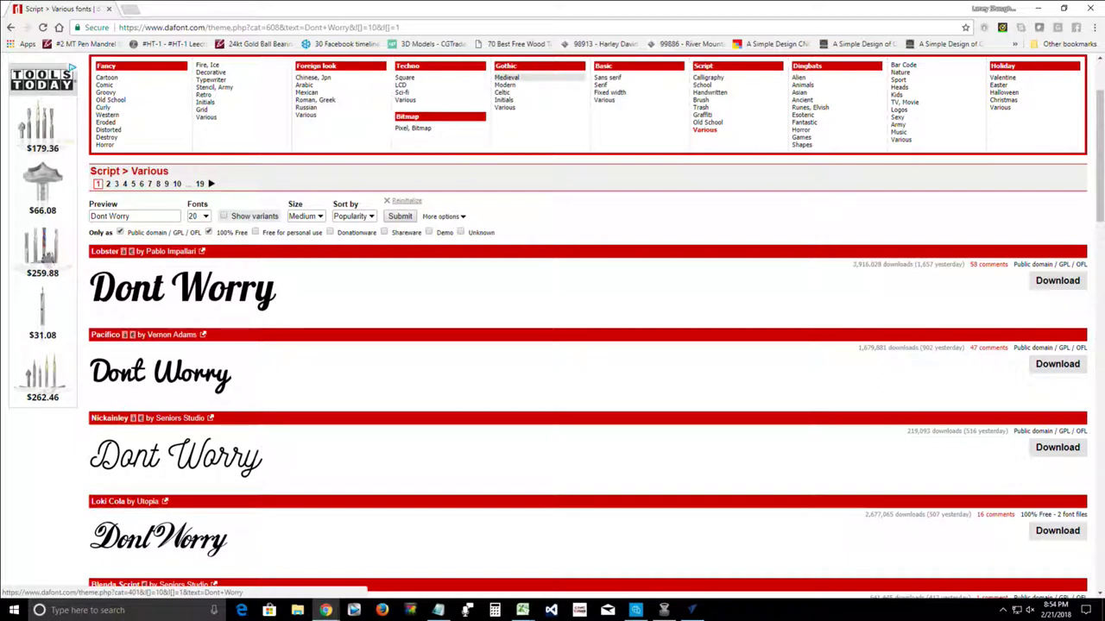
click(506, 77)
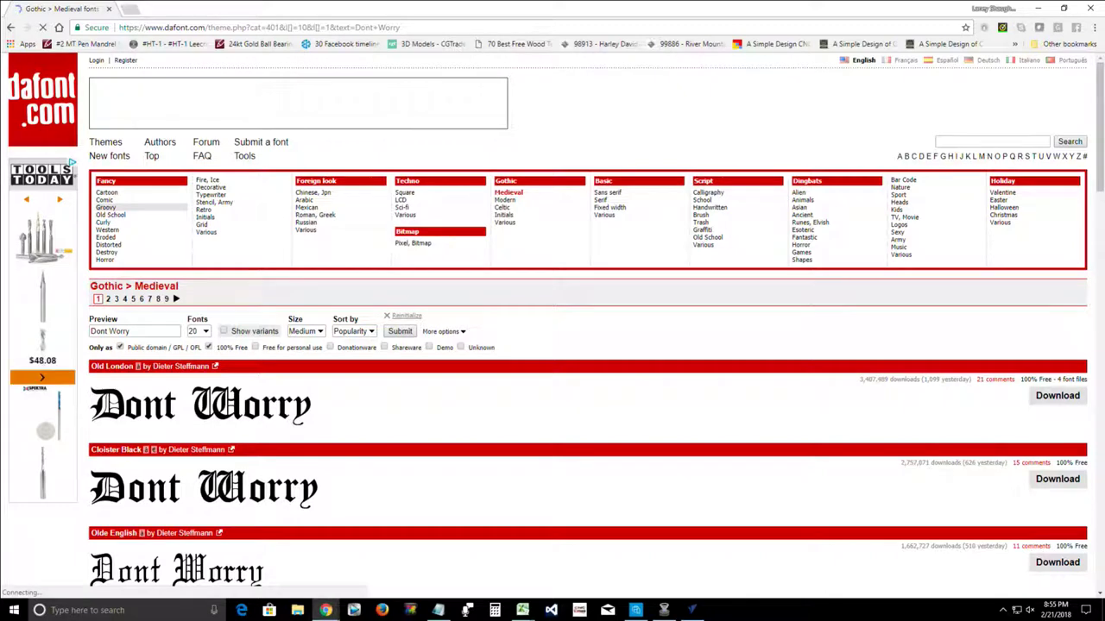
Step: Open the Fancy > Groovy category and download the Heavy Heap font
click(105, 207)
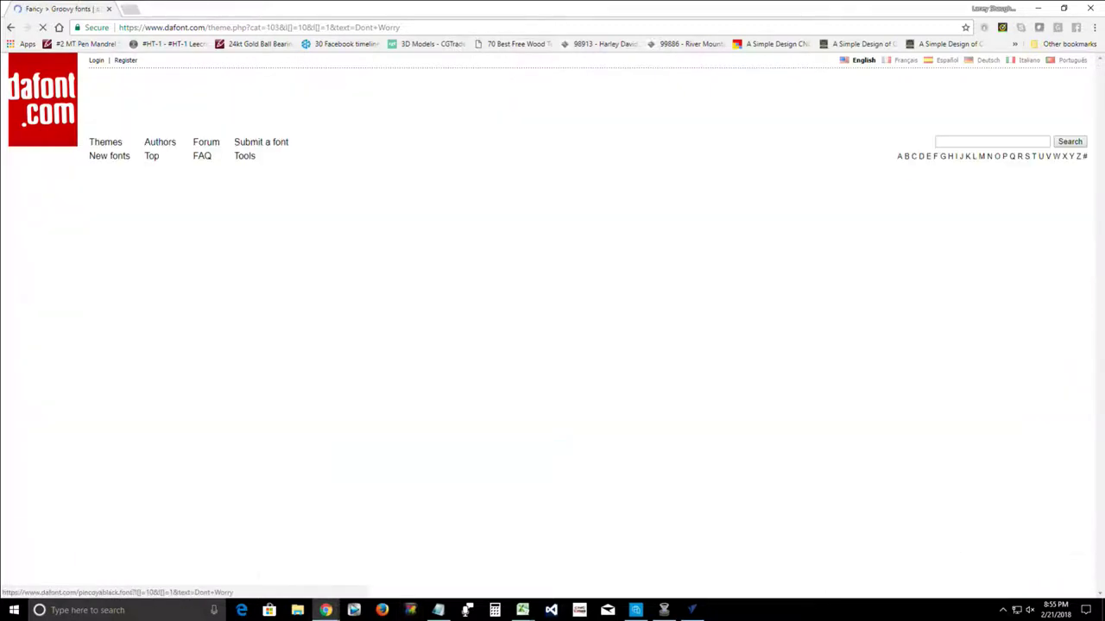
scroll(552, 328, down, 4)
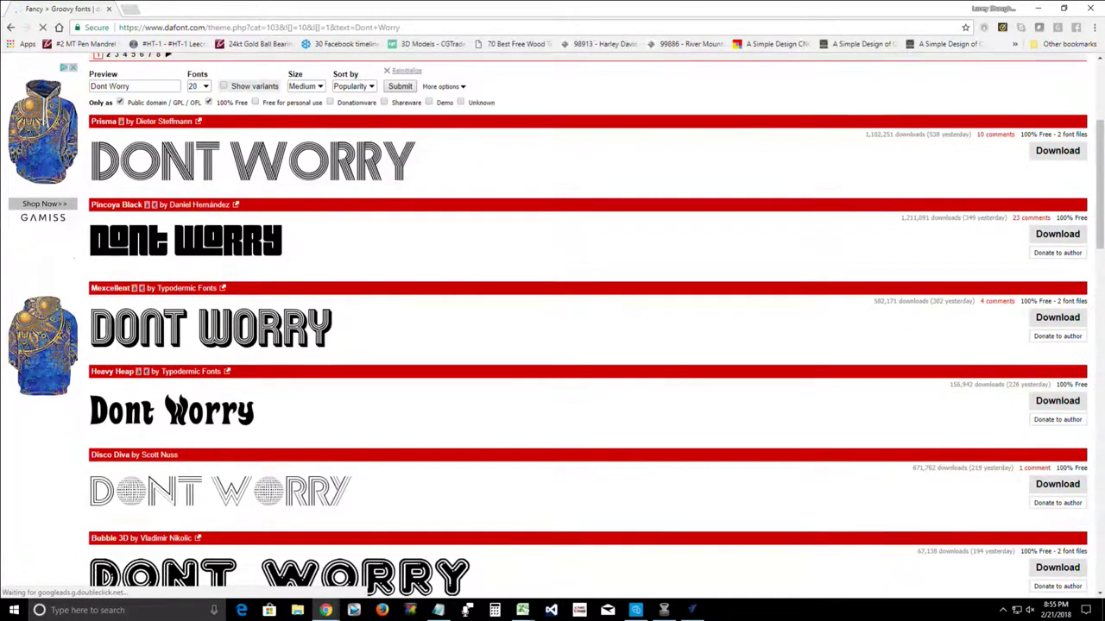
scroll(553, 328, down, 1)
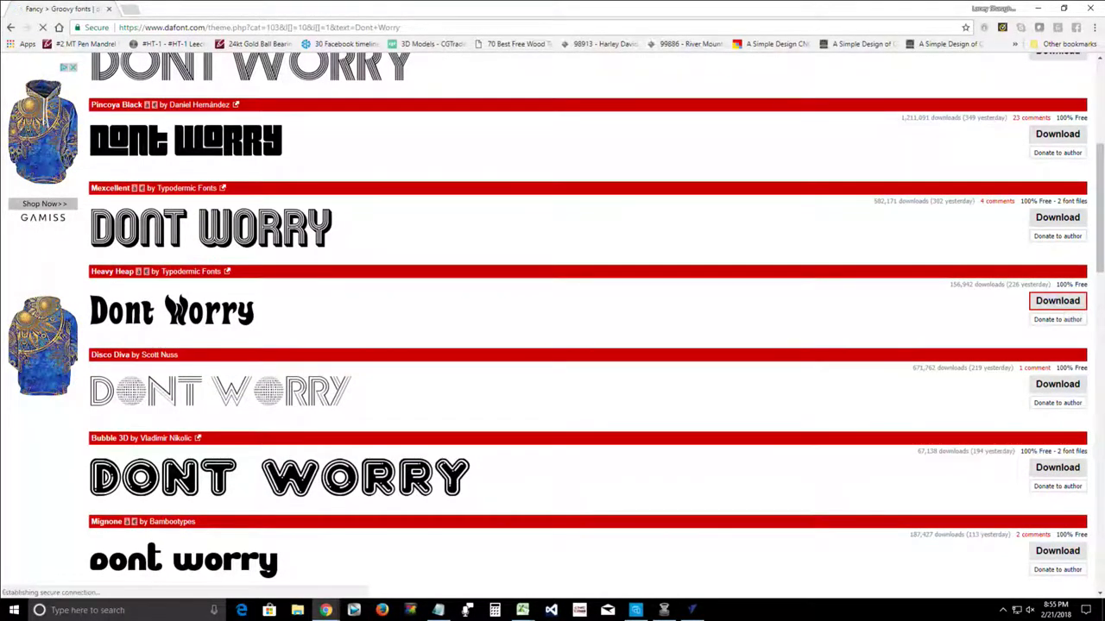
click(1057, 300)
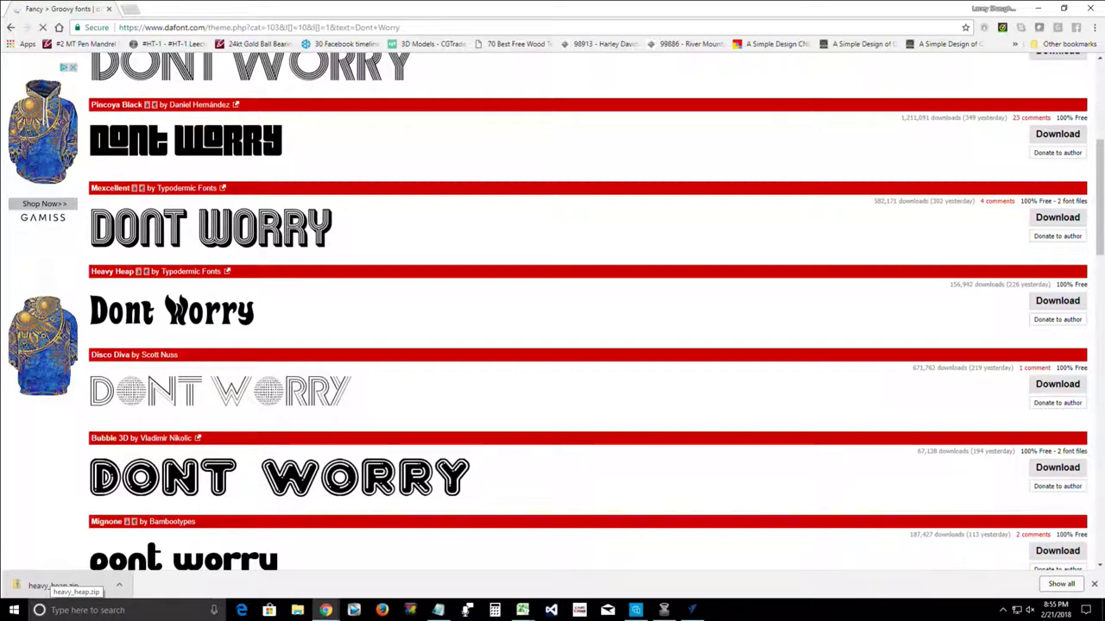
Step: Open the downloaded heavy_heap.zip and extract all its files to the suggested Downloads folder
click(54, 586)
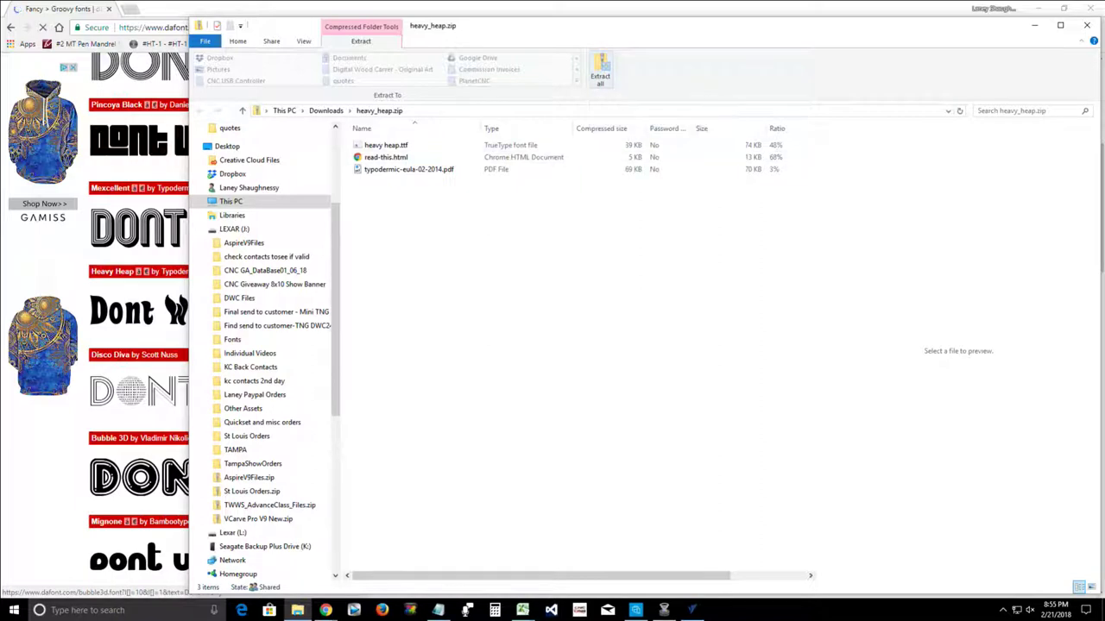
click(600, 70)
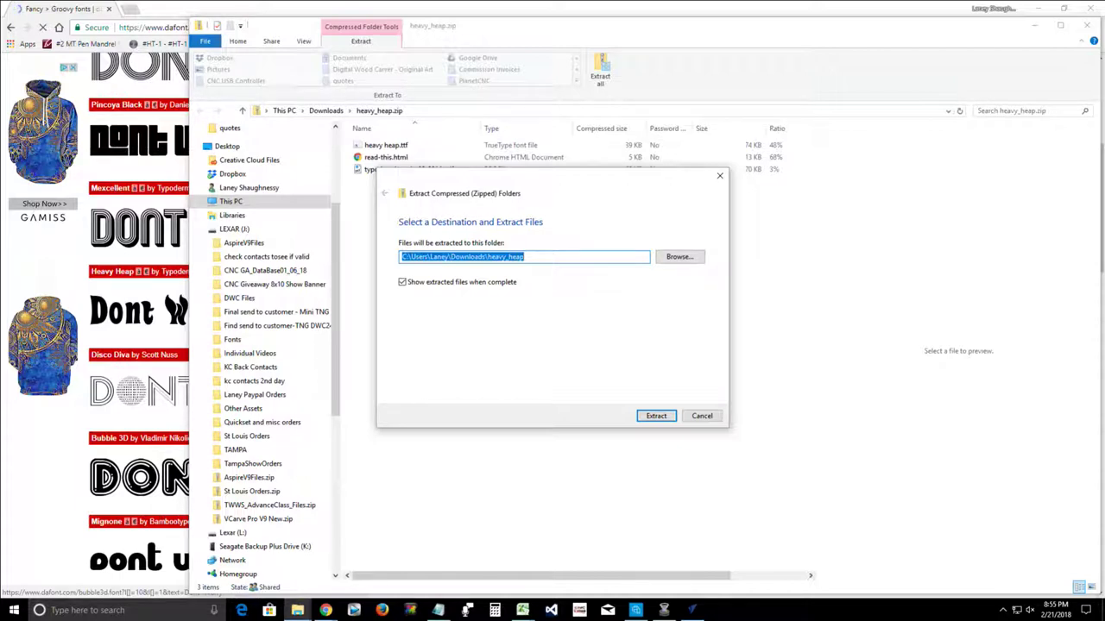
key(Return)
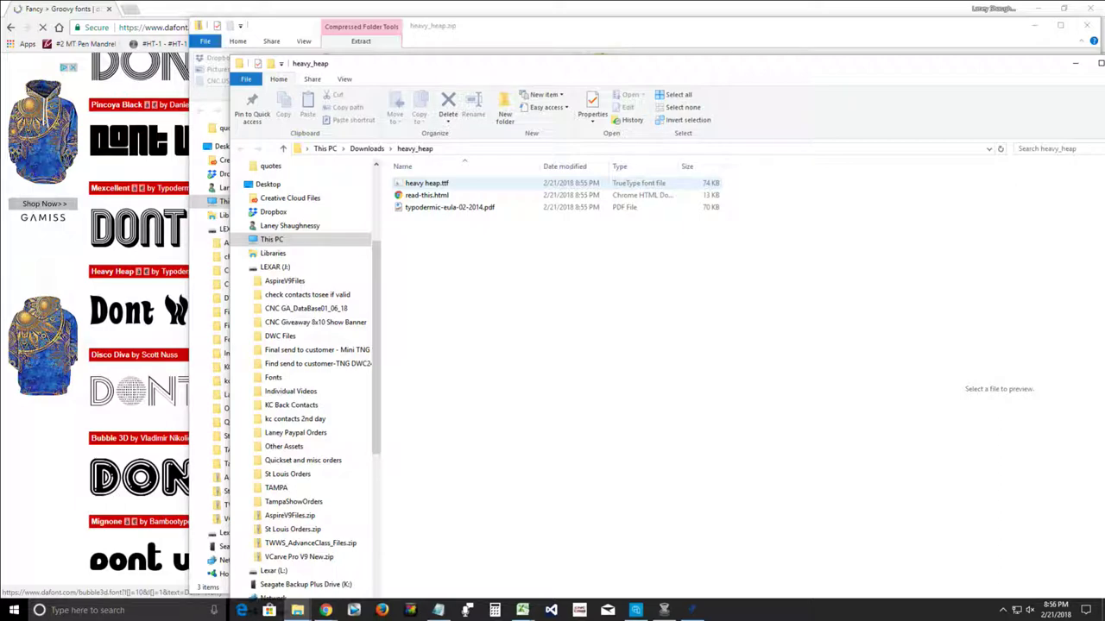
Step: Install the heavy heap.ttf font, close both heavy_heap folder windows and switch back to VCarve Pro
click(427, 183)
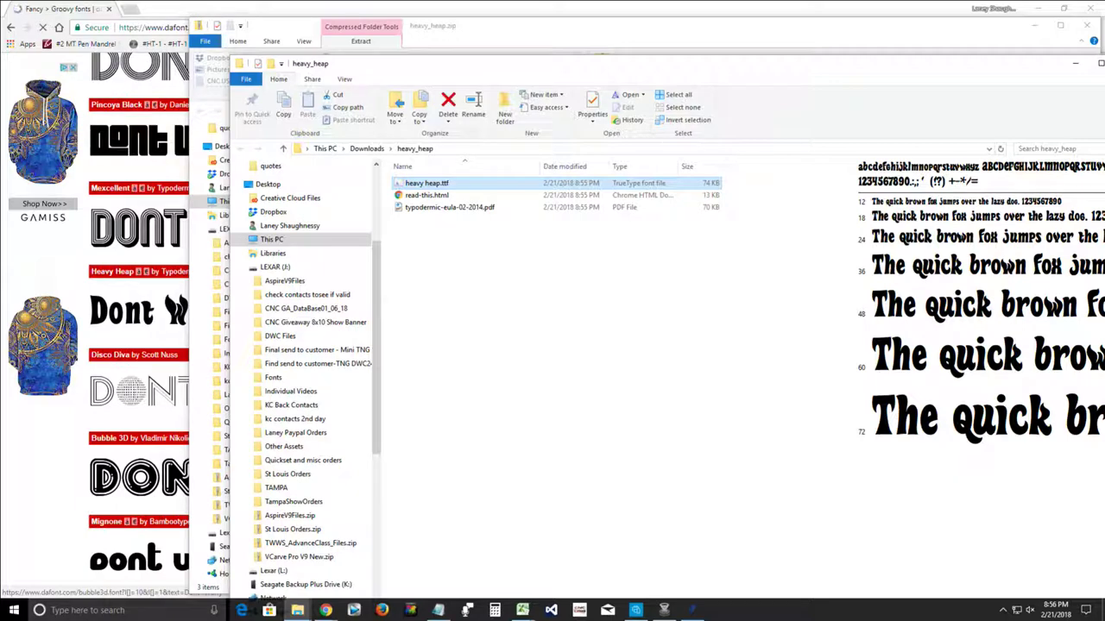
right_click(441, 184)
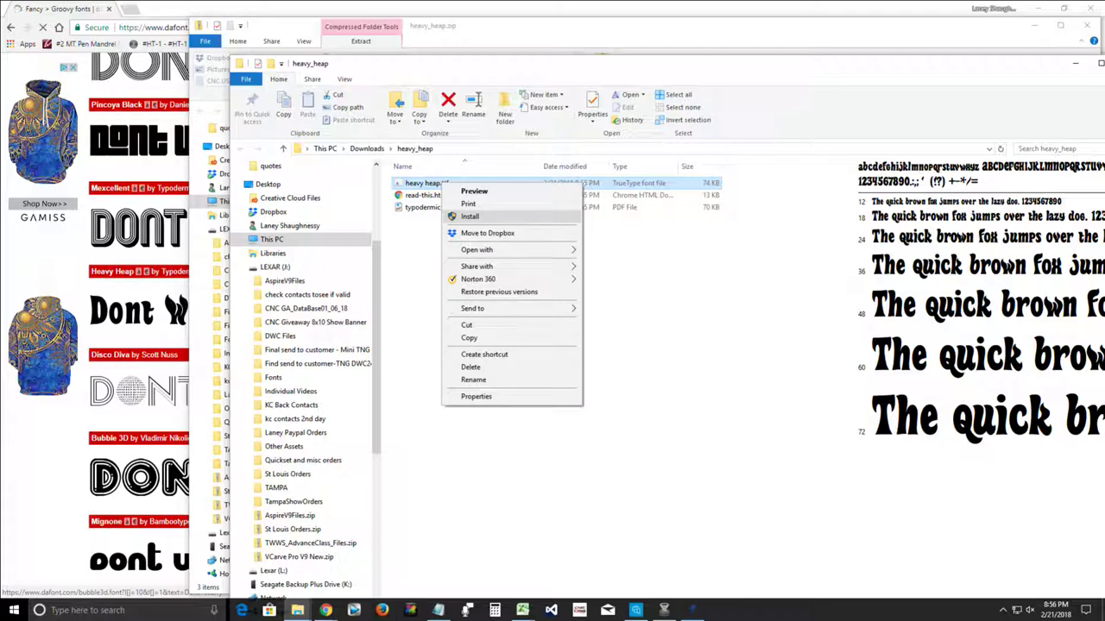
click(469, 216)
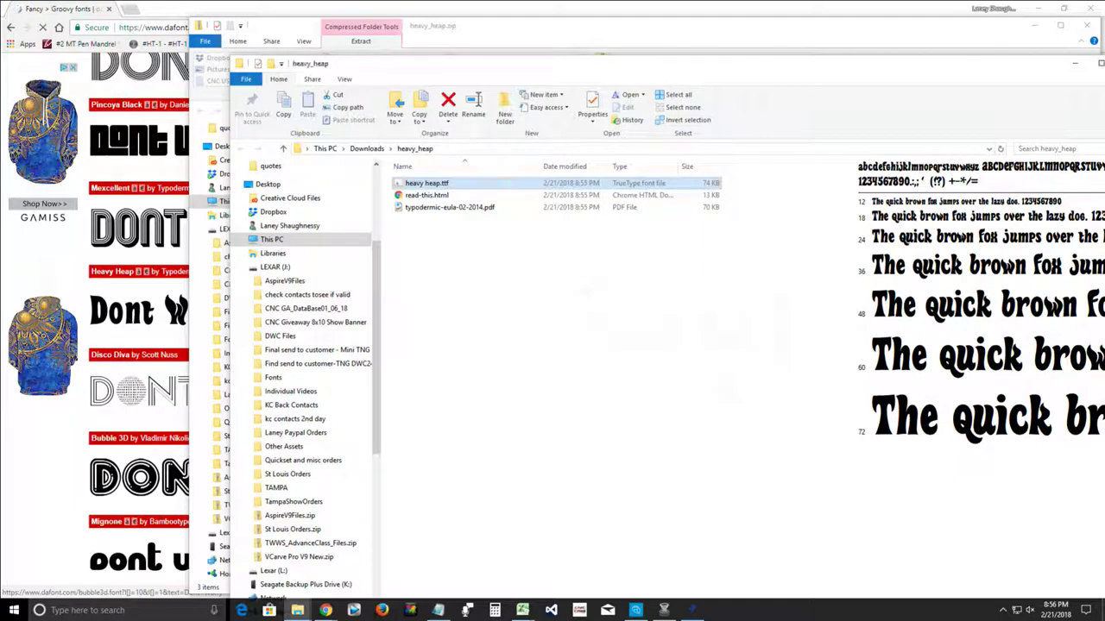
drag(1044, 67, 845, 69)
click(930, 66)
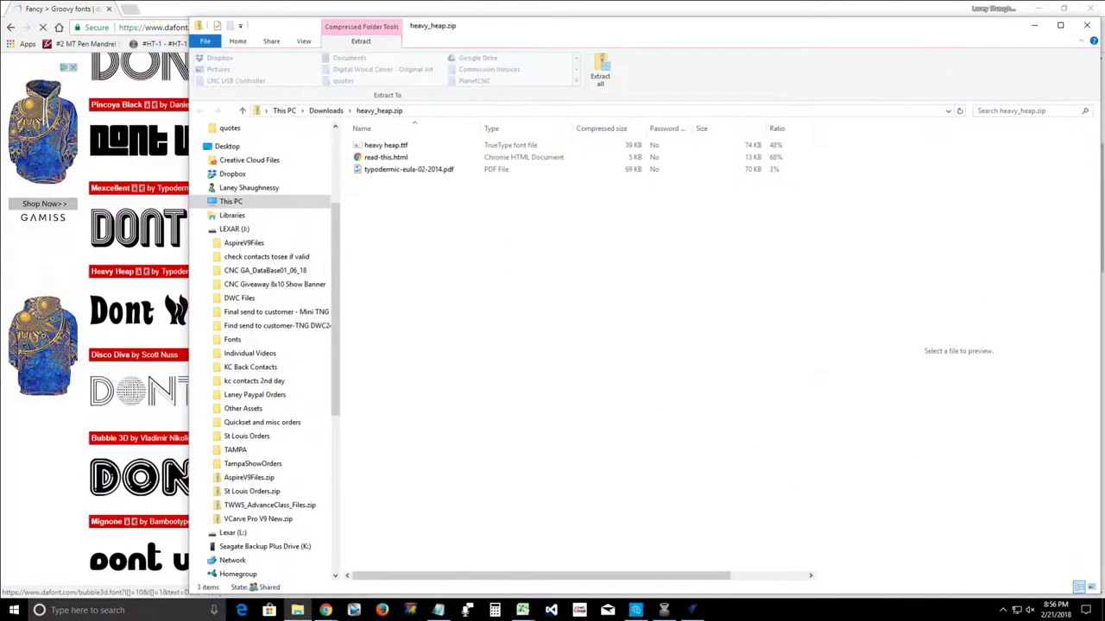
click(1087, 25)
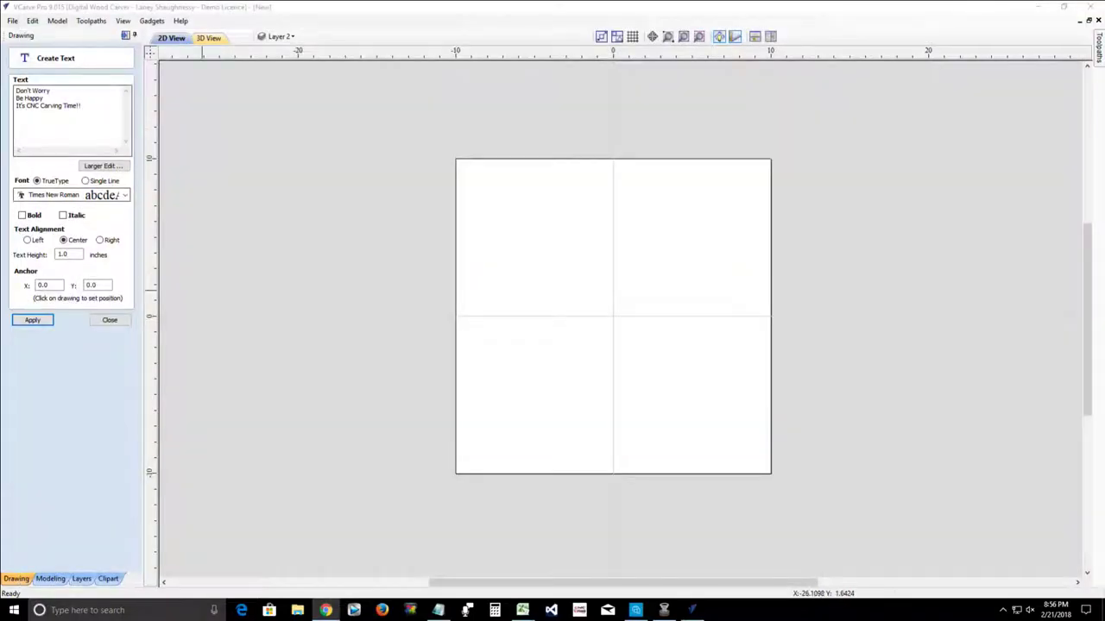
Step: Copy the three-line text, close and restart the Create Text tool, and paste the text back in
drag(82, 106, 15, 90)
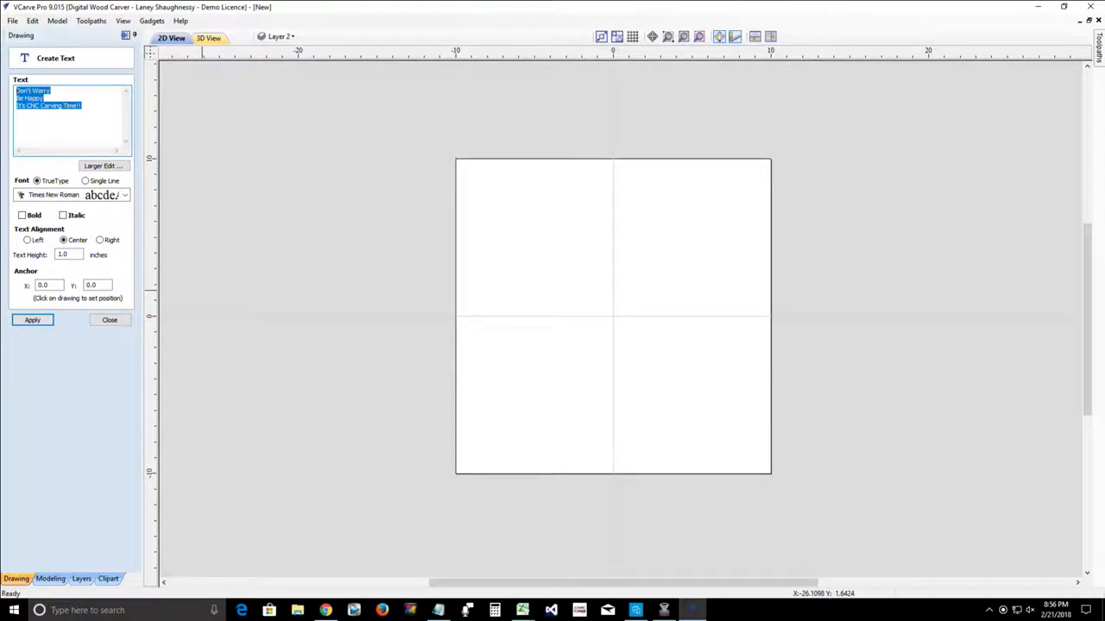
right_click(34, 92)
click(59, 129)
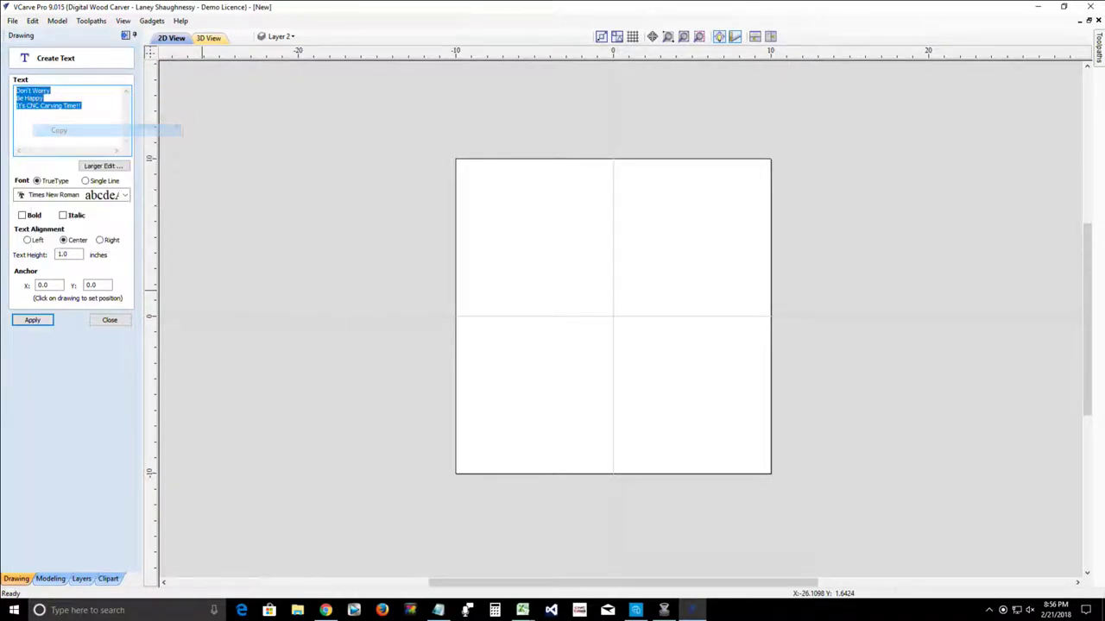
click(110, 320)
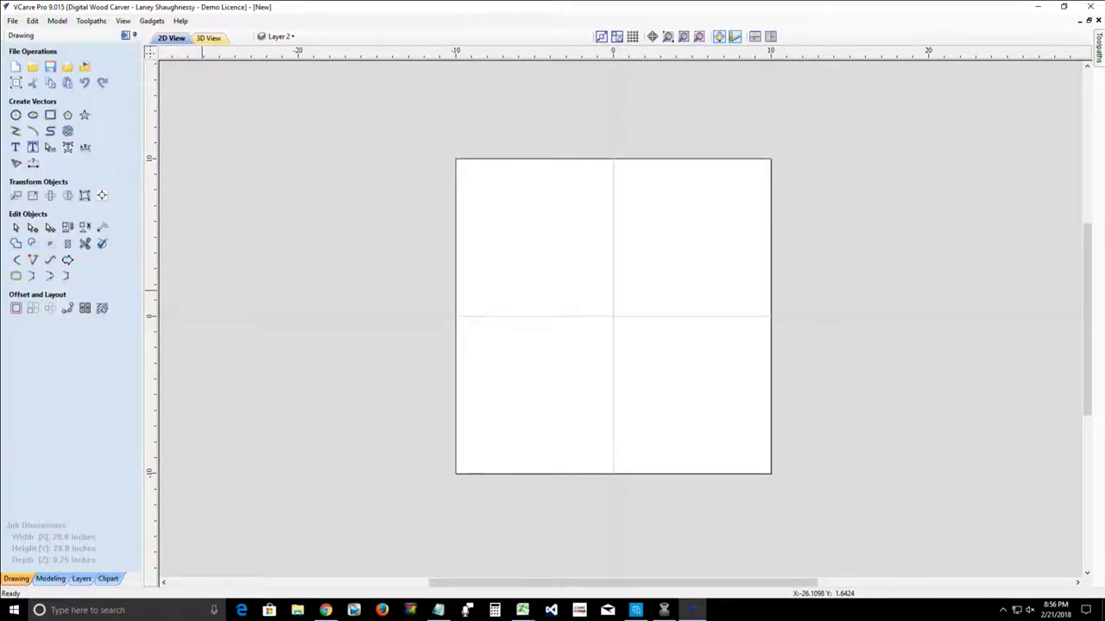
click(16, 147)
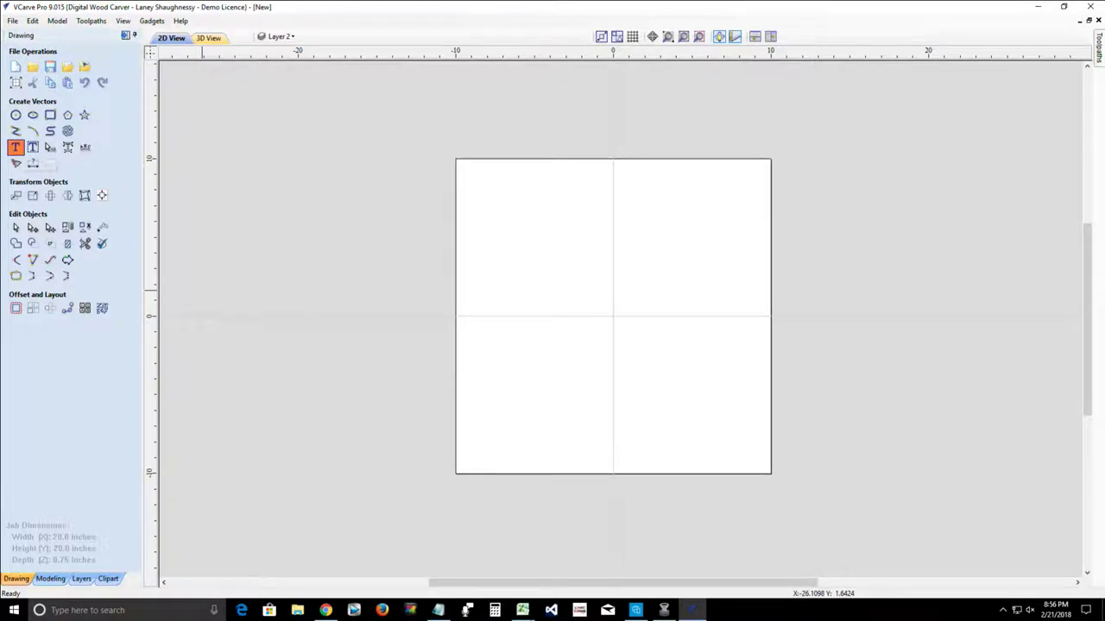
right_click(42, 91)
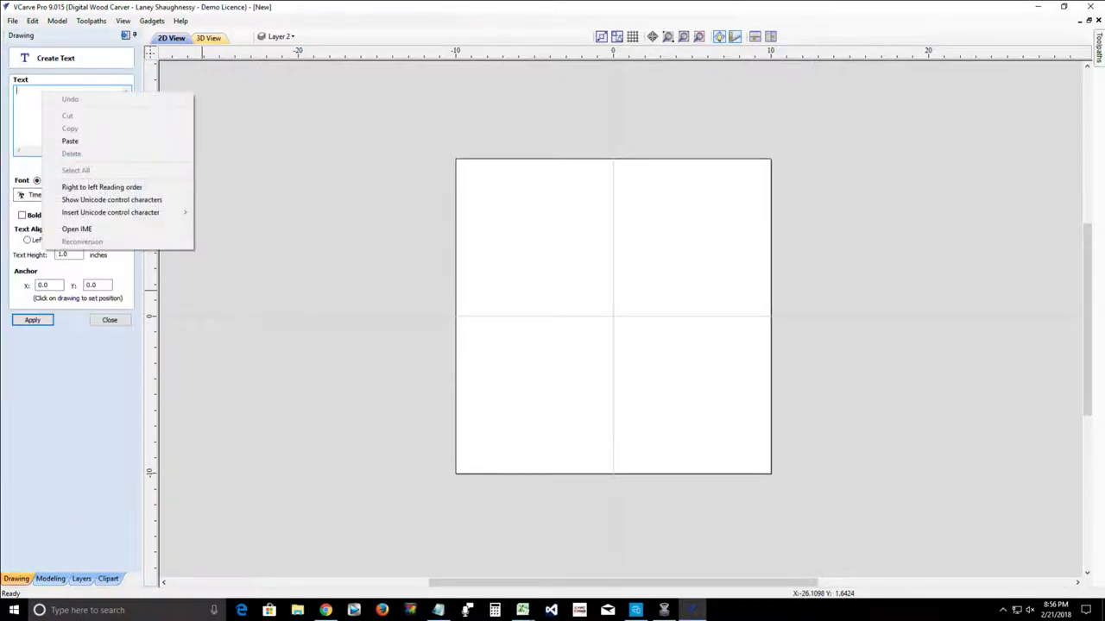
click(69, 141)
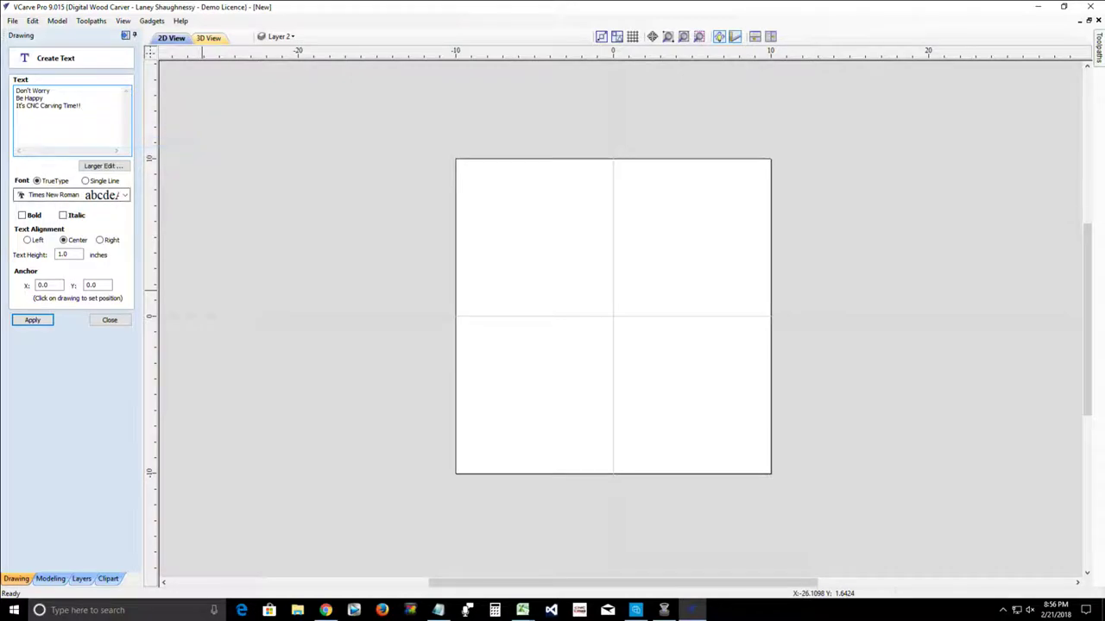
Step: Set the text's TrueType font to Heavy Heap
click(124, 195)
scroll(125, 294, up, 6)
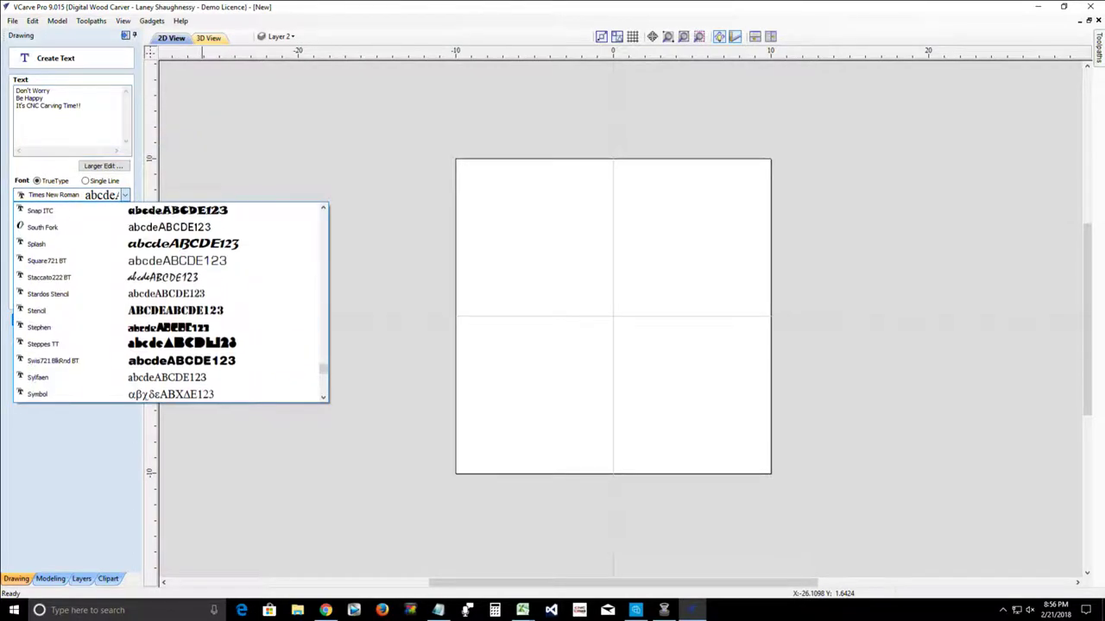
scroll(172, 302, up, 12)
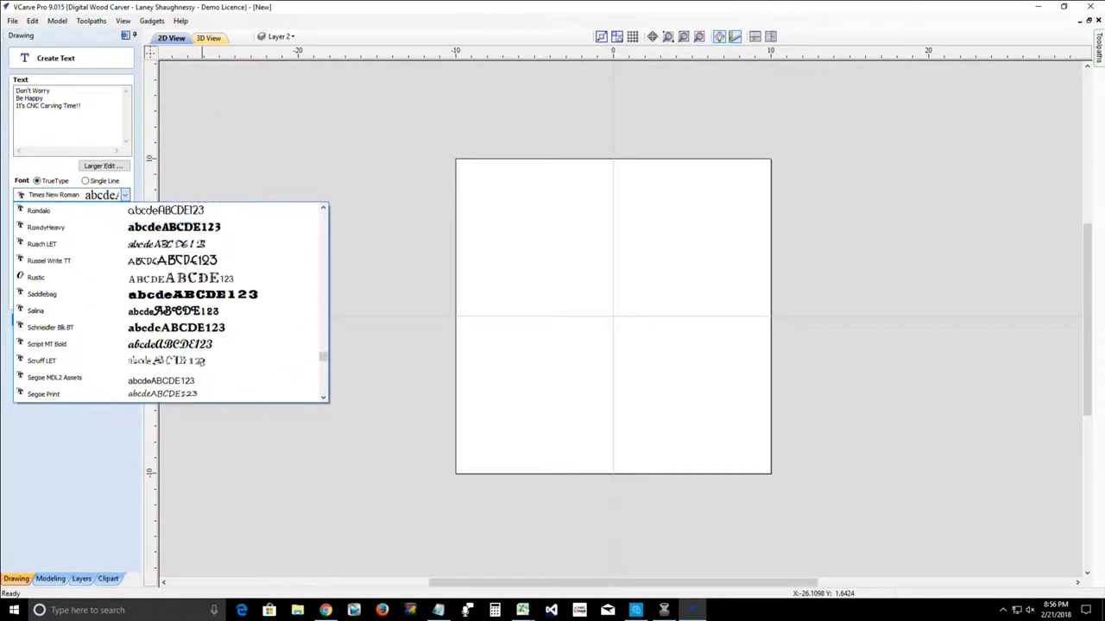
scroll(171, 302, up, 10)
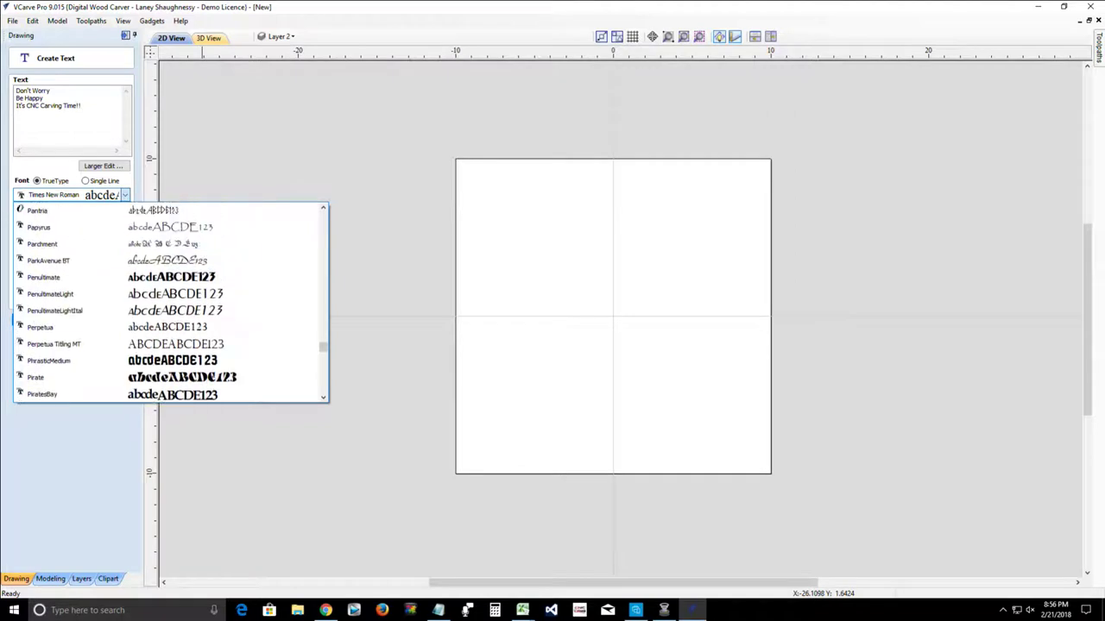
key(h)
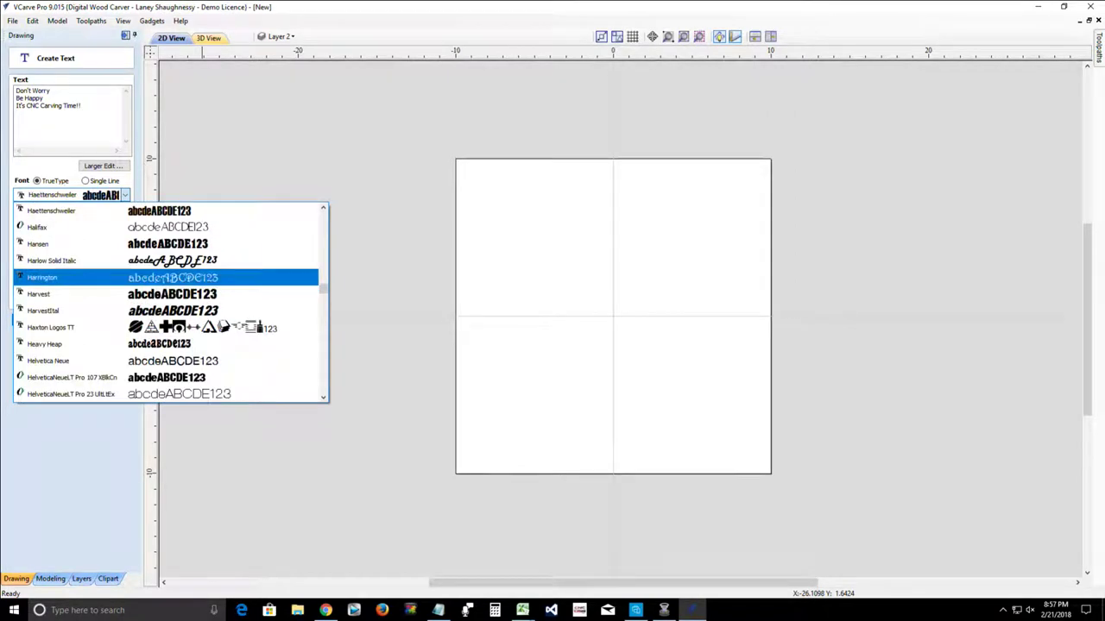
key(Down)
key(Down)
key(Down)
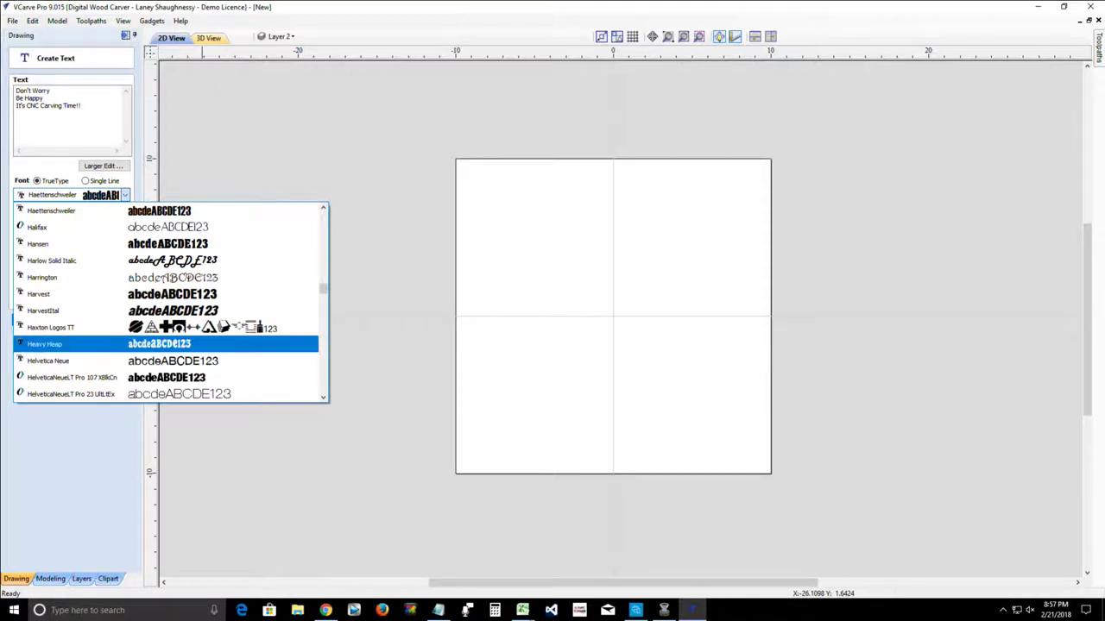
key(Return)
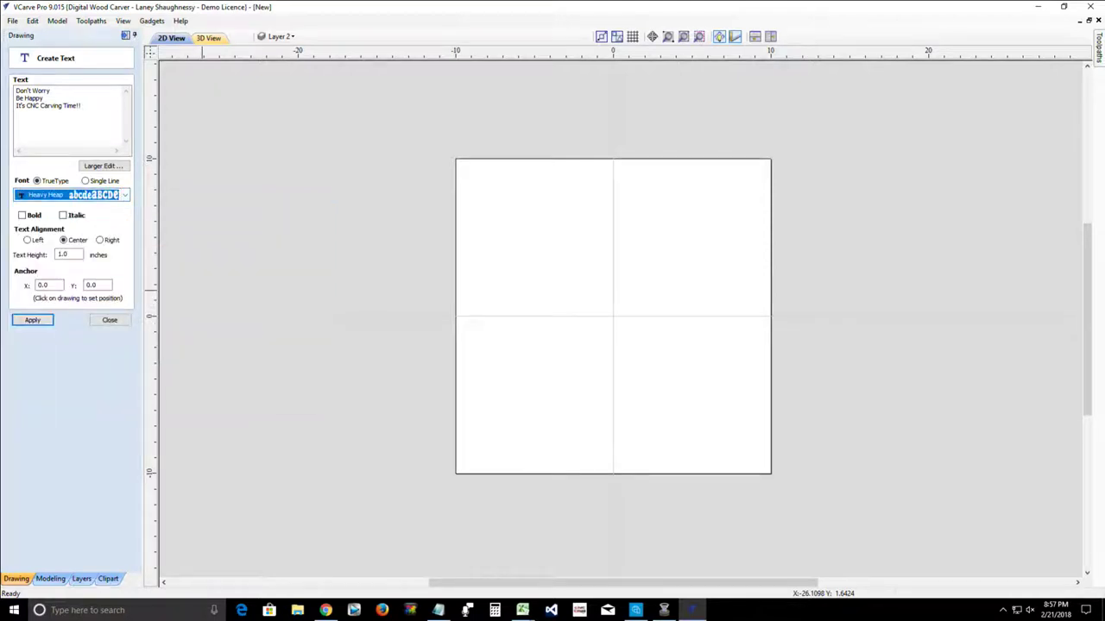
Step: Set the text height to 1.25 inches and apply the text to the drawing
click(69, 255)
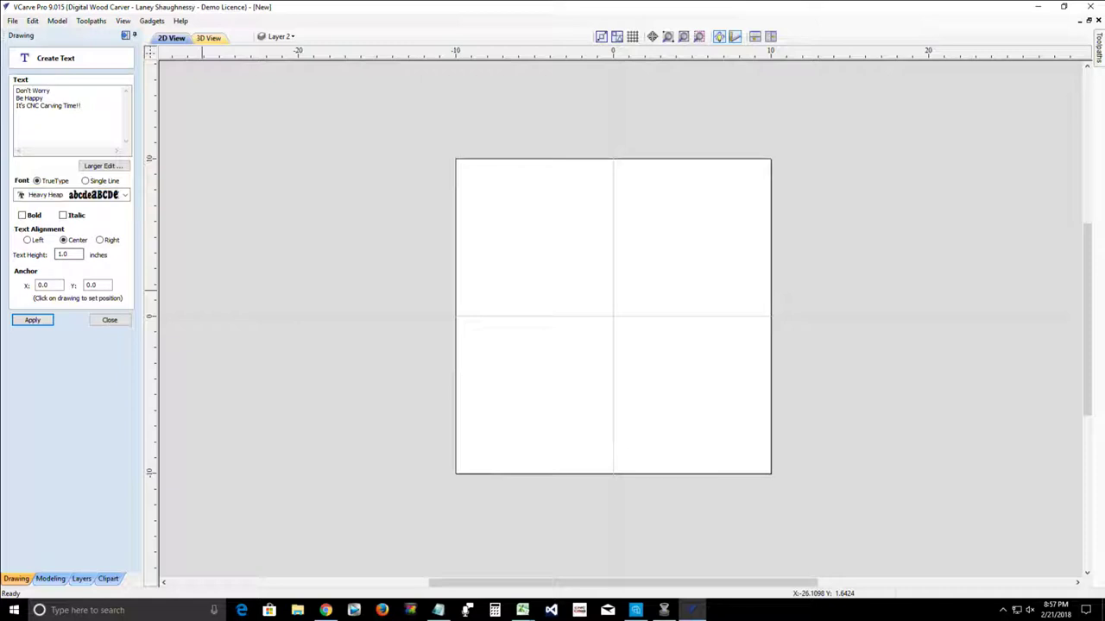
double_click(68, 255)
text(1.25)
click(32, 320)
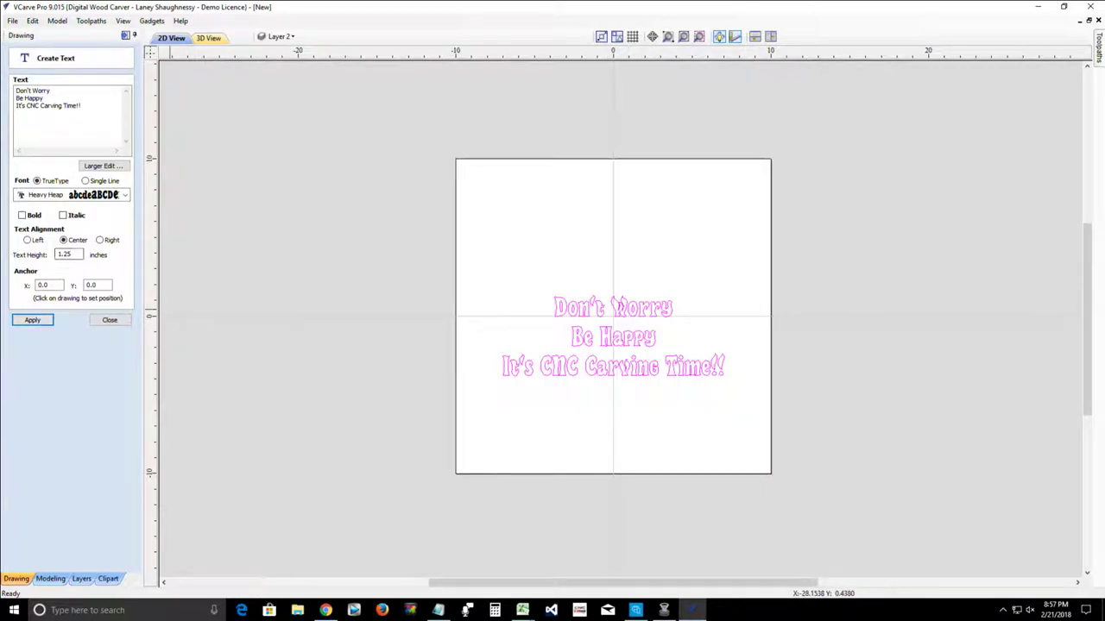
Step: Set the text height to 1.75 inches, apply it to the drawing and finish creating the text
drag(74, 254, 55, 254)
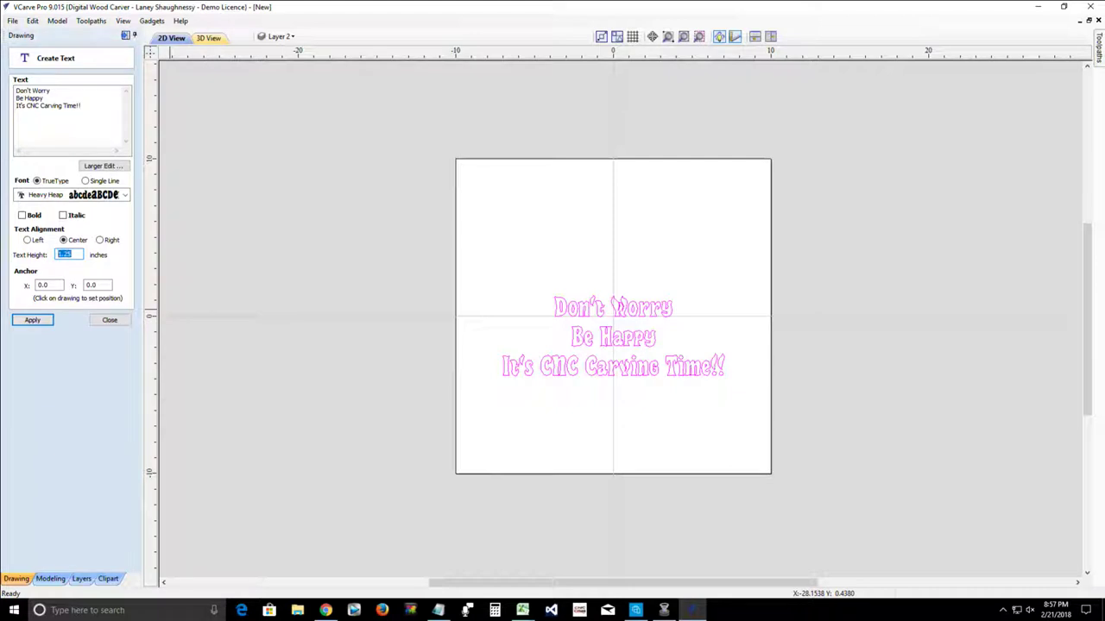
text(1.75)
key(Return)
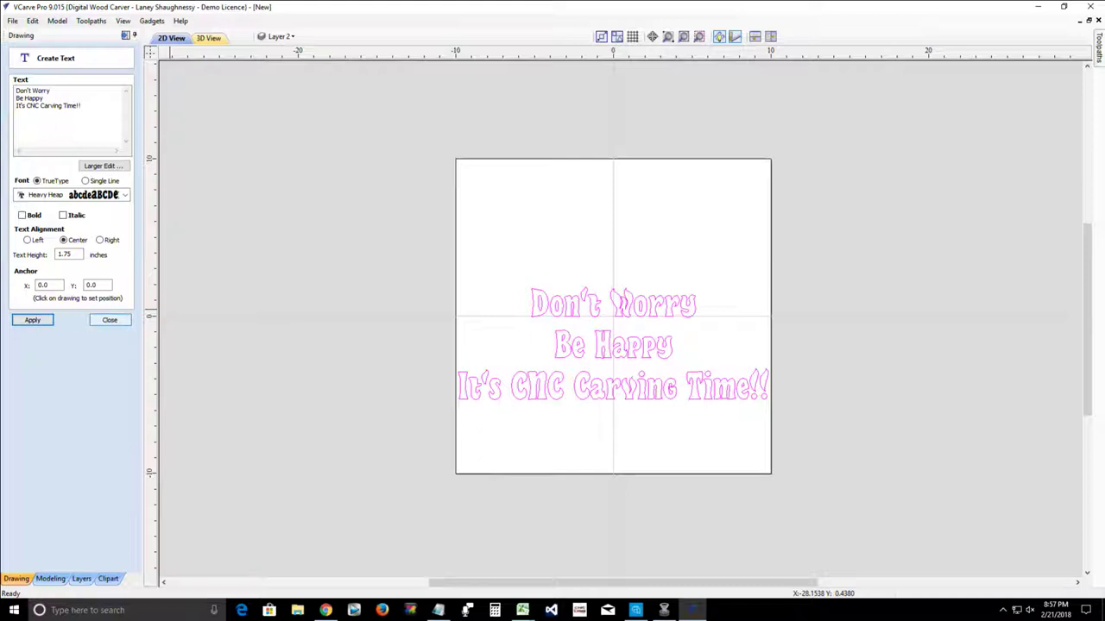
click(110, 320)
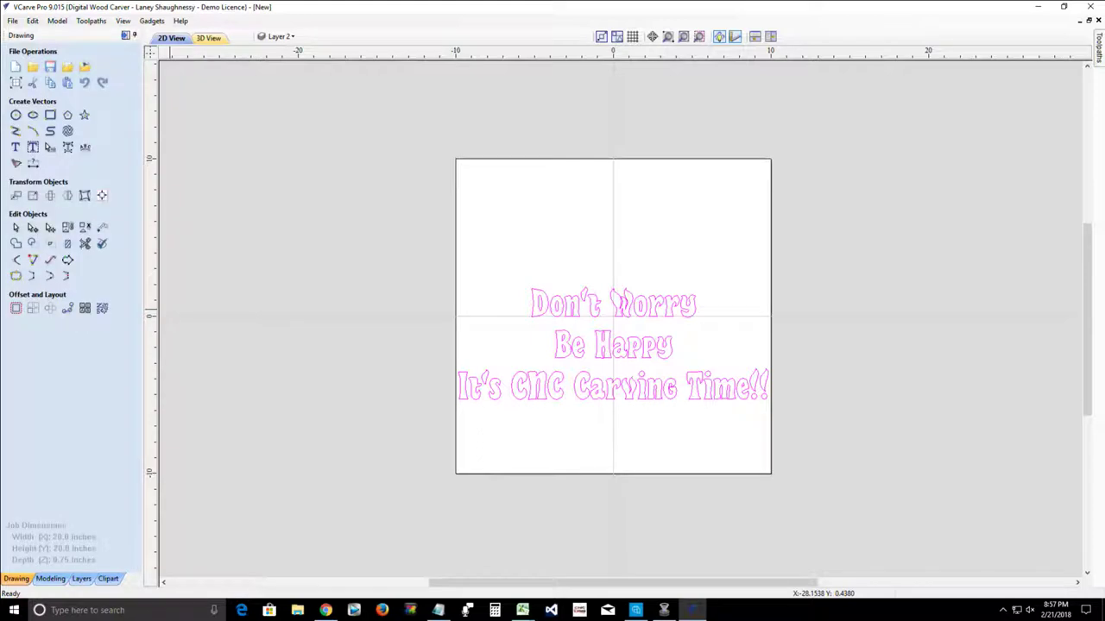
Step: Break the "Don't Worry / Be Happy / It's CNC Carving Time!!" text block into individual lines
click(583, 386)
click(584, 436)
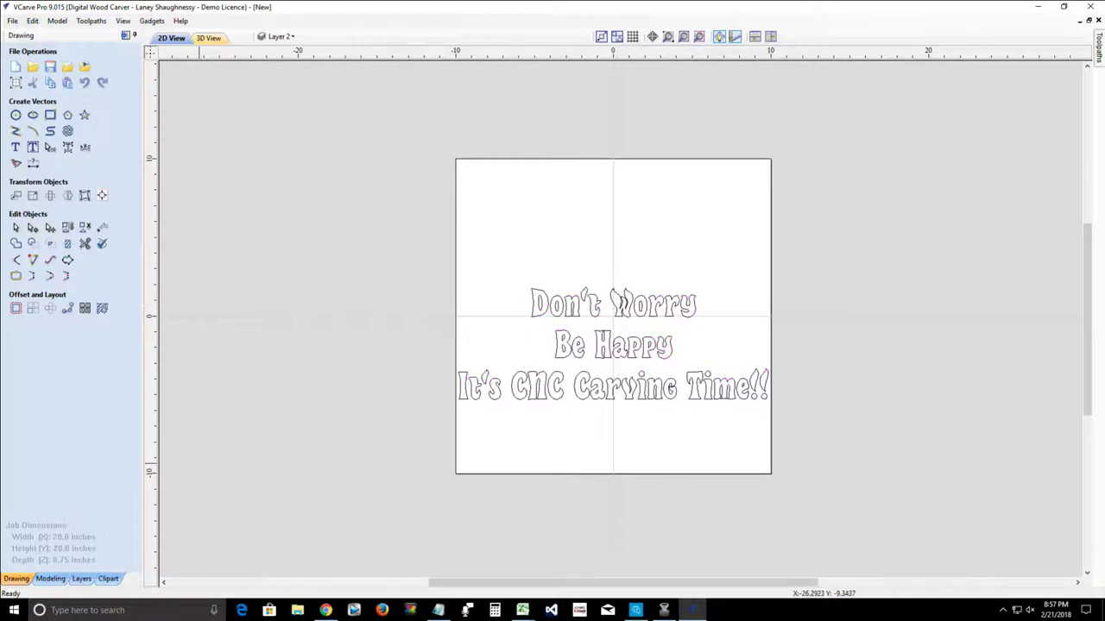
click(578, 306)
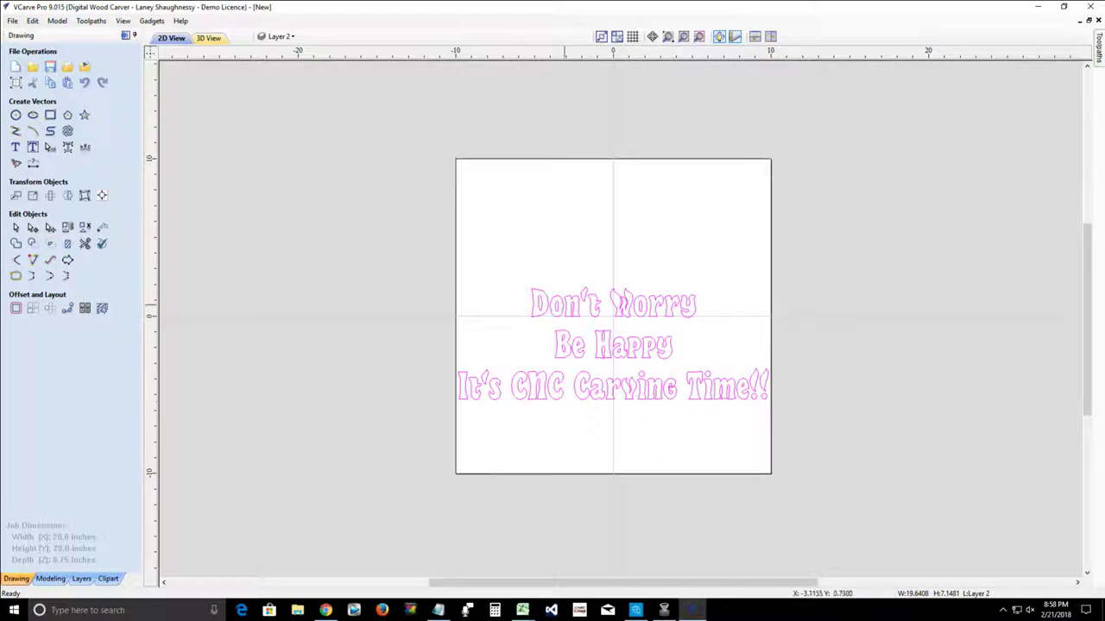
click(450, 340)
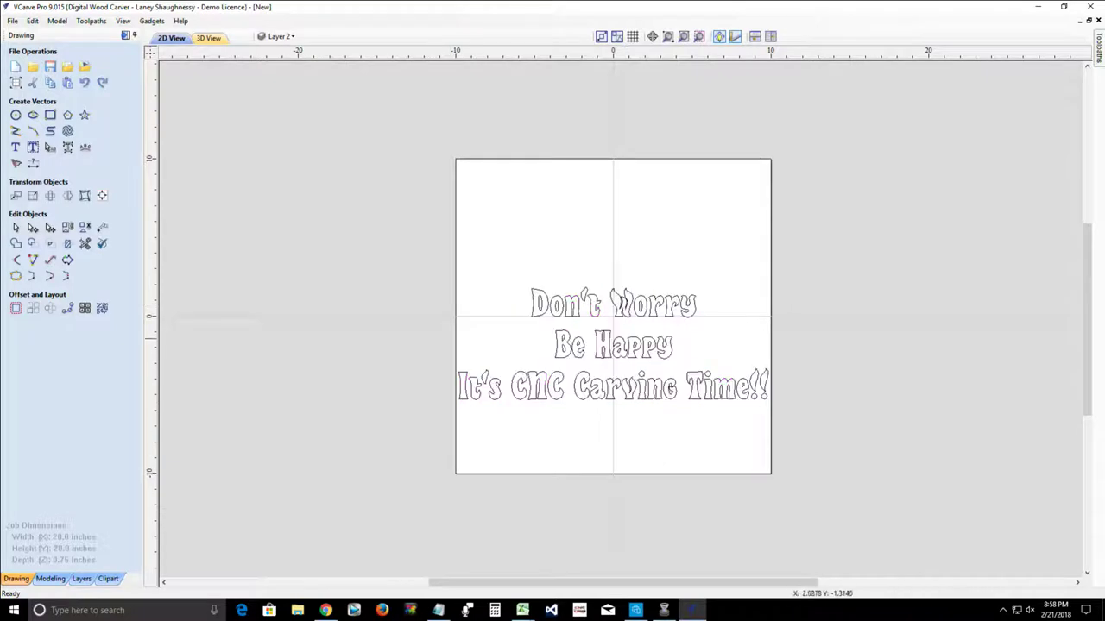
click(578, 314)
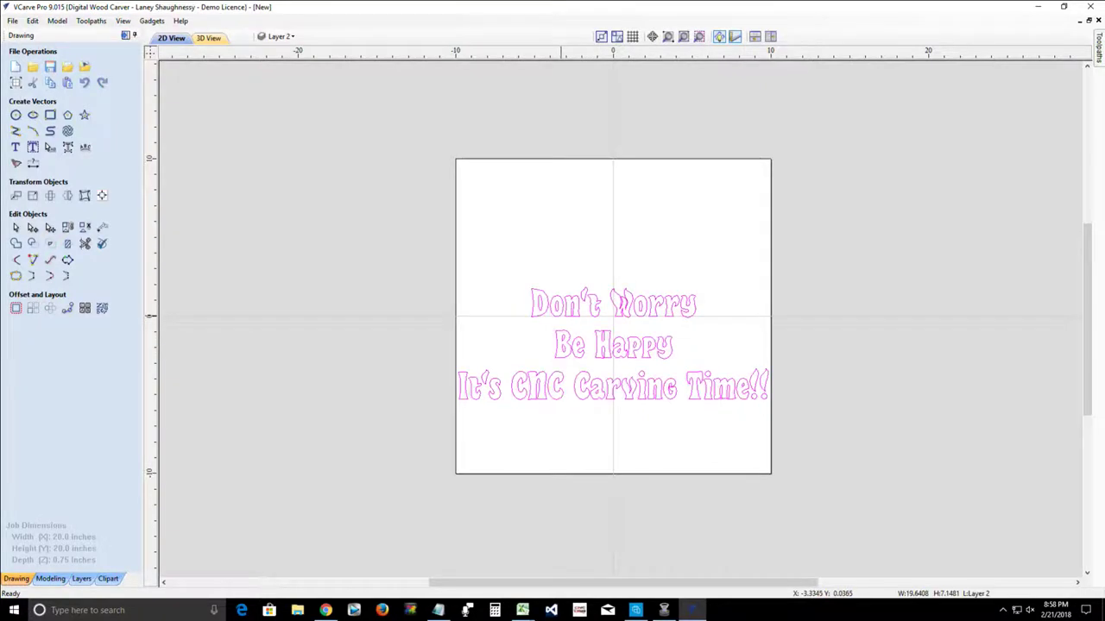
right_click(560, 316)
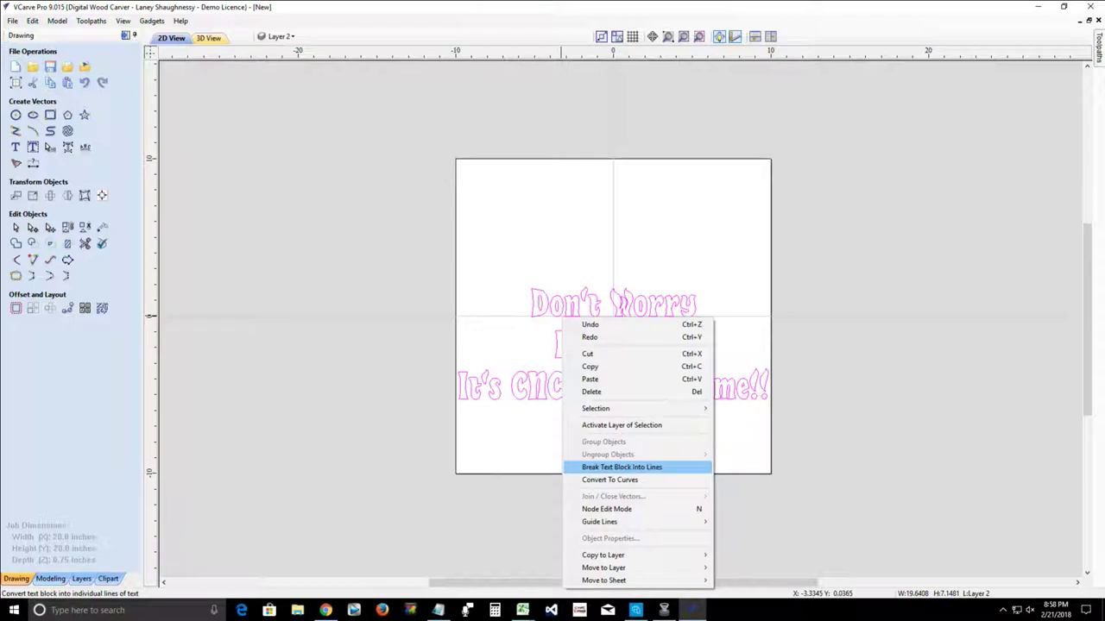
click(621, 467)
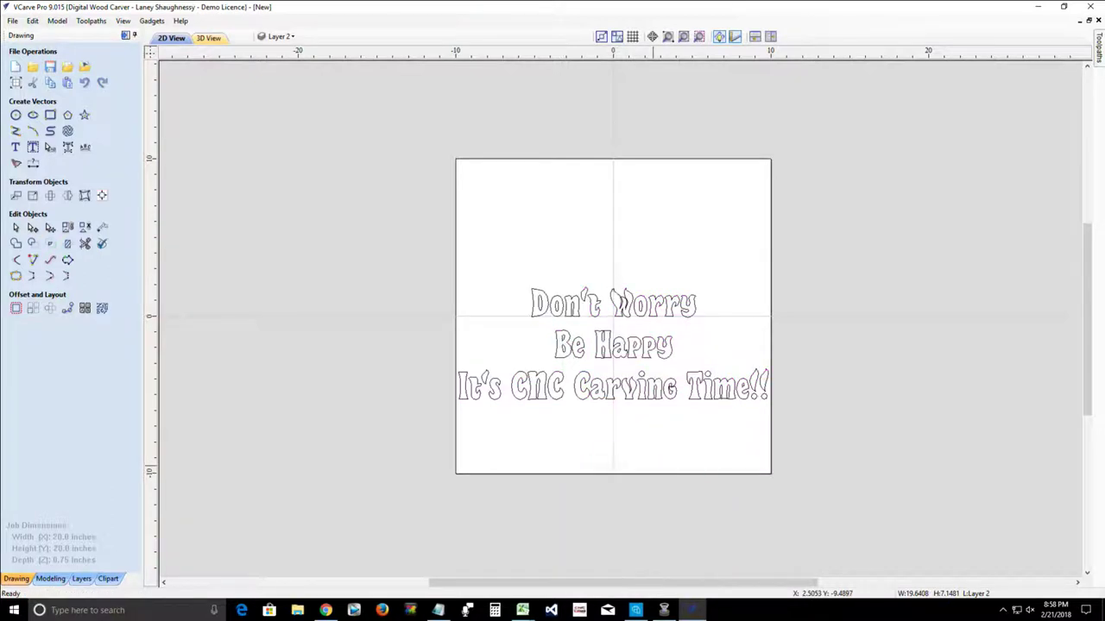
Step: Select each text line in turn to check its separation, and show the transform handles on "Don't Worry" before deselecting it
click(536, 306)
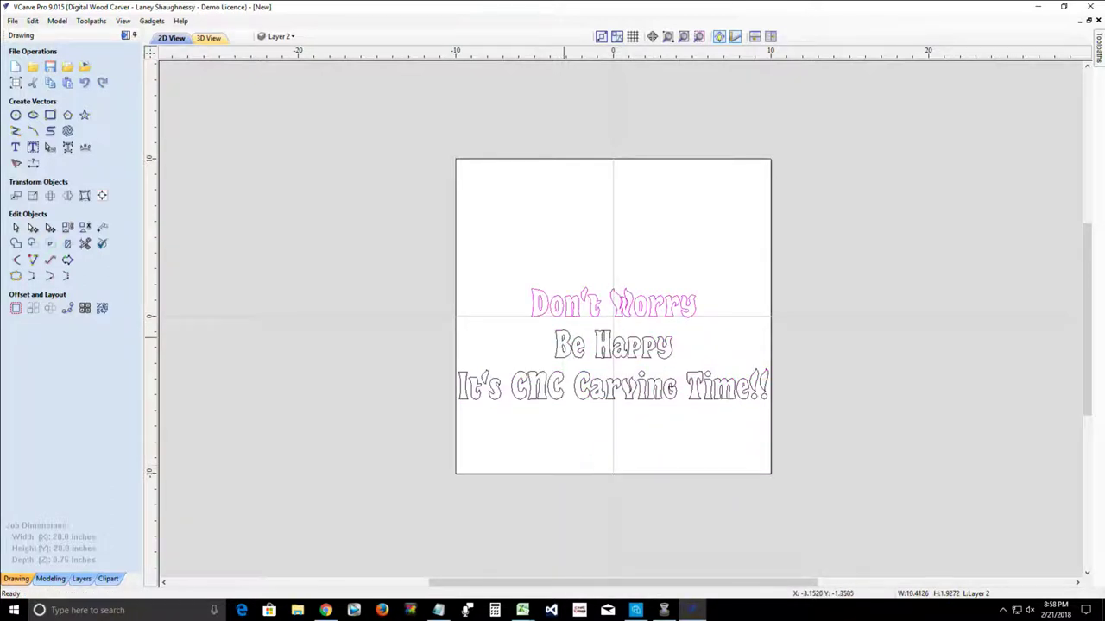
click(565, 345)
click(536, 381)
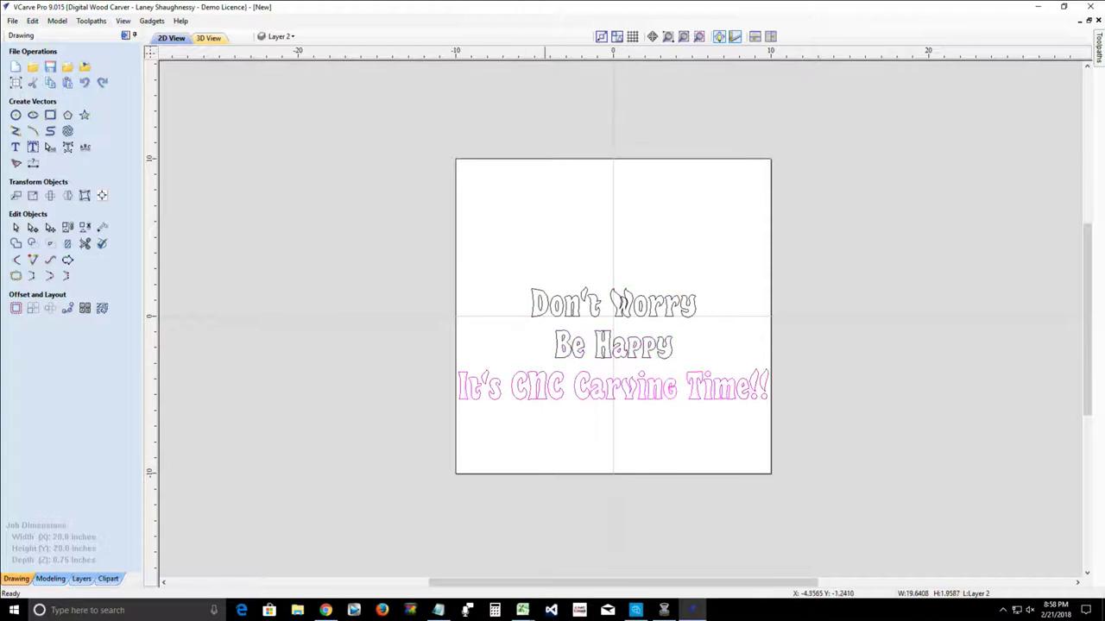
click(545, 311)
click(617, 303)
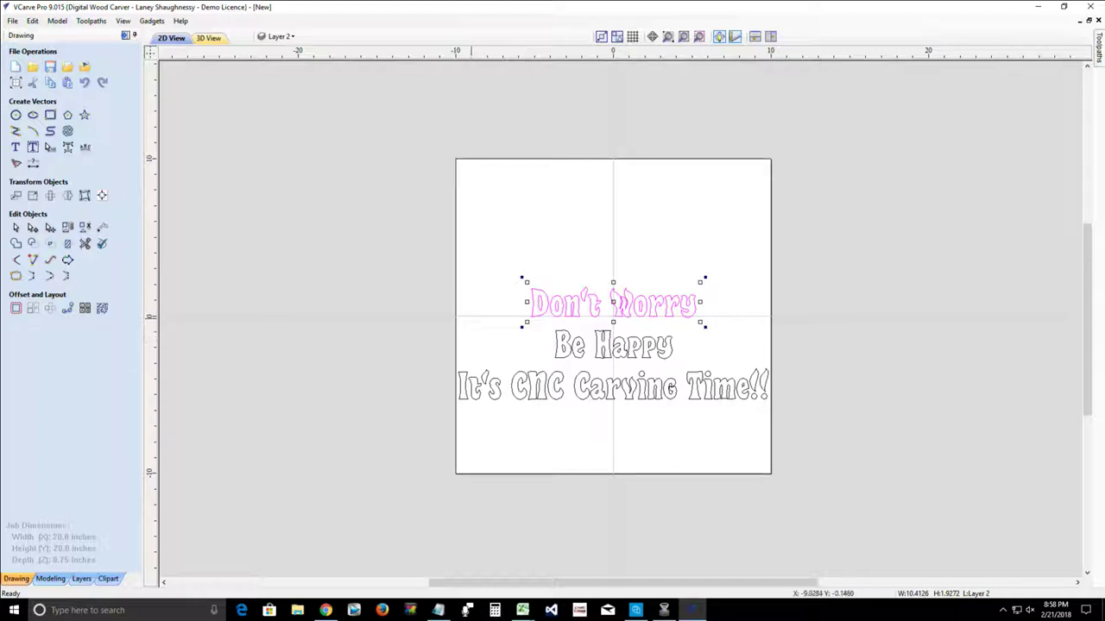
click(490, 290)
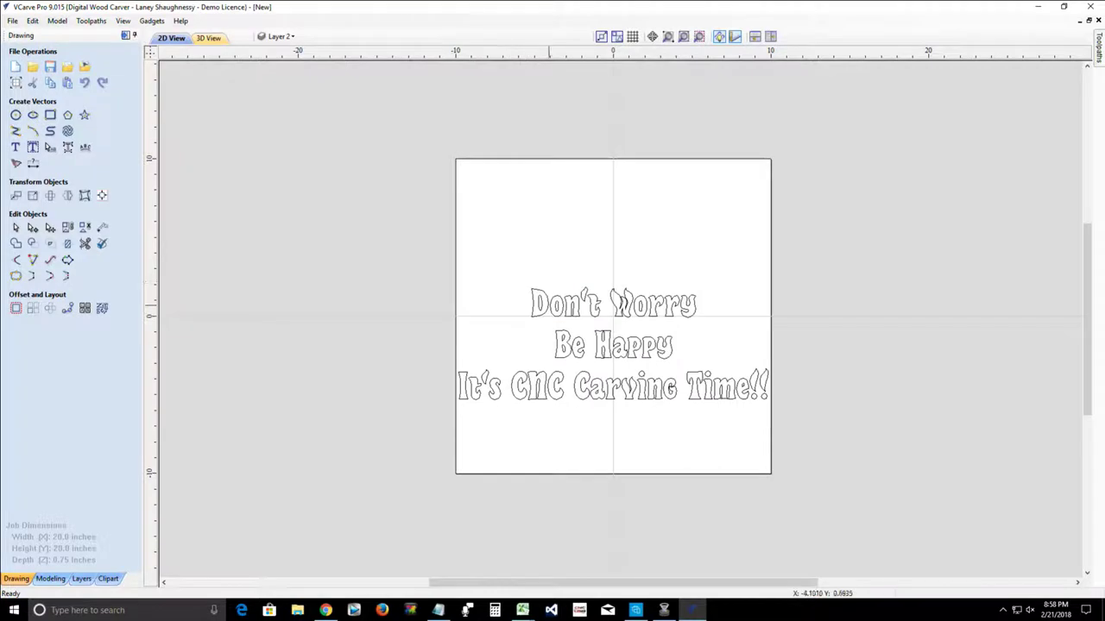
Step: Move the "Don't Worry" line up into the upper half of the job, keeping it roughly centred horizontally
click(549, 304)
click(618, 302)
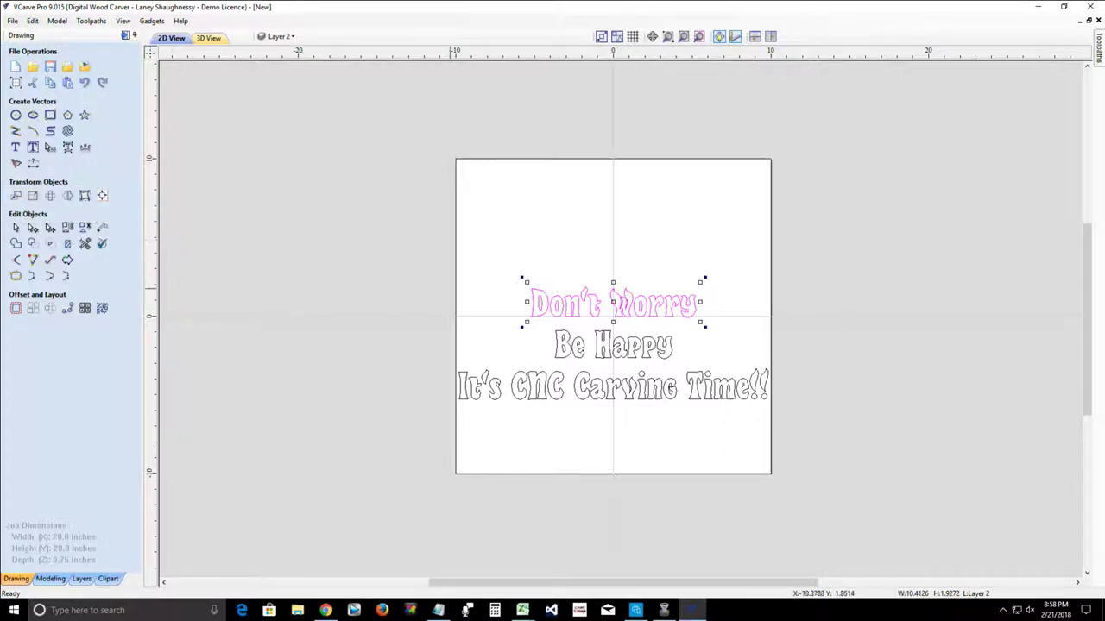
click(550, 244)
click(618, 302)
click(615, 302)
drag(615, 302, 612, 249)
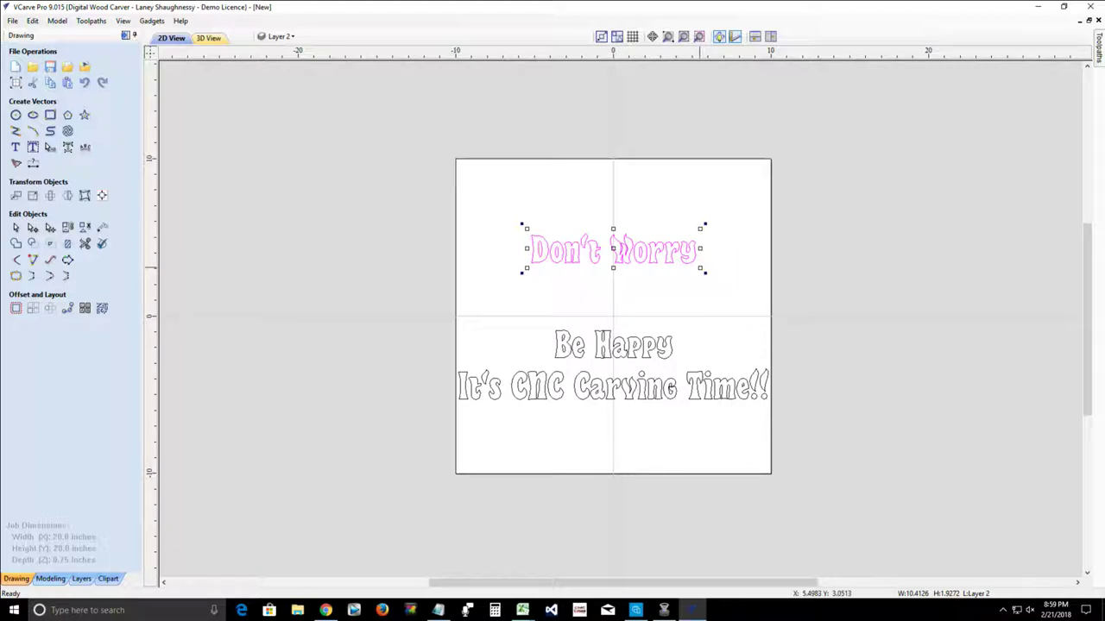
Step: Enlarge and stretch "Don't Worry" to about 15.8 by 4.6 inches and rotate it slightly counter-clockwise
drag(700, 268, 690, 294)
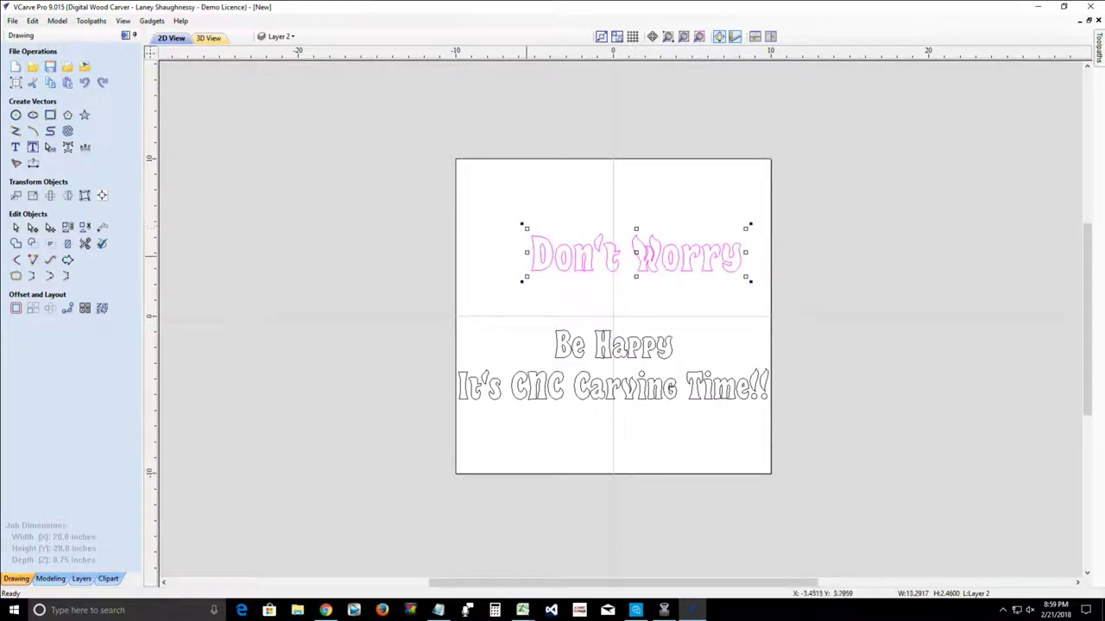
drag(527, 252, 487, 253)
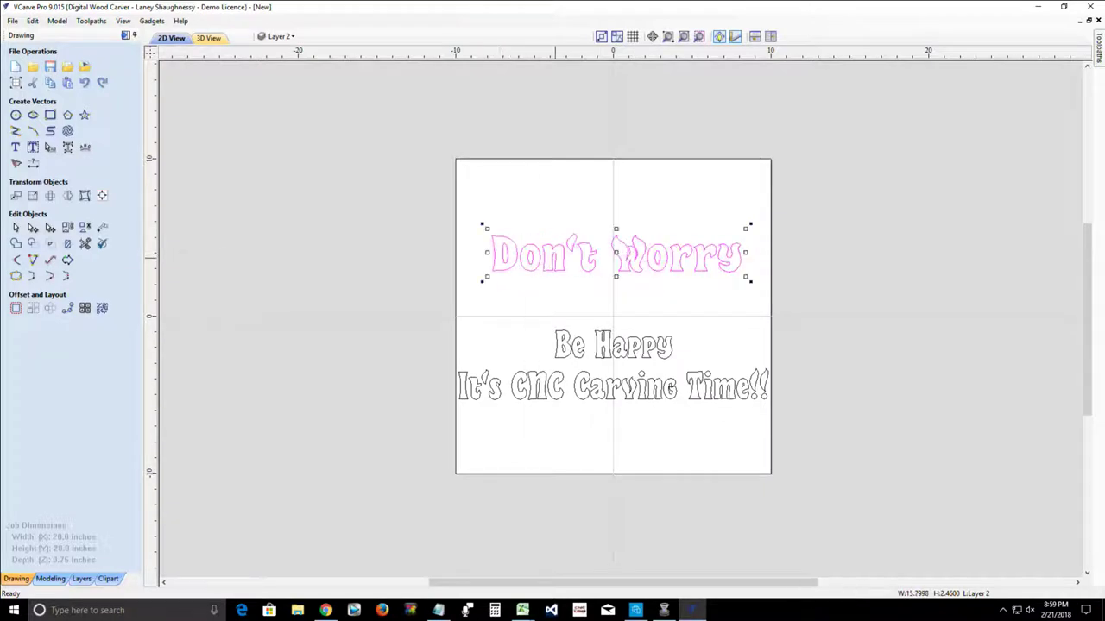
drag(616, 230, 615, 194)
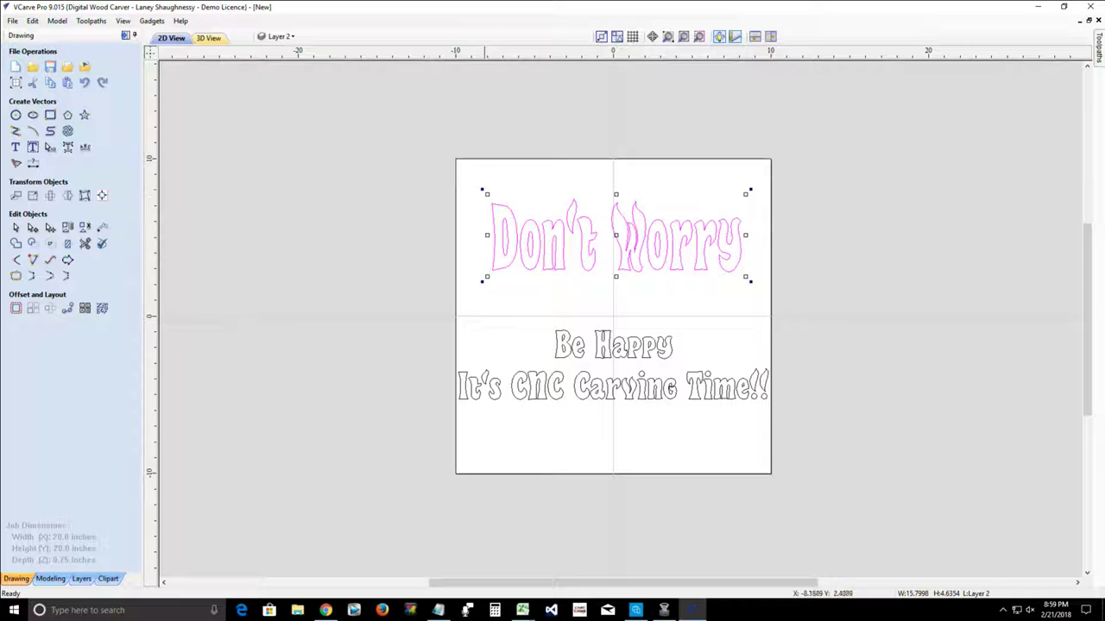
drag(482, 189, 567, 231)
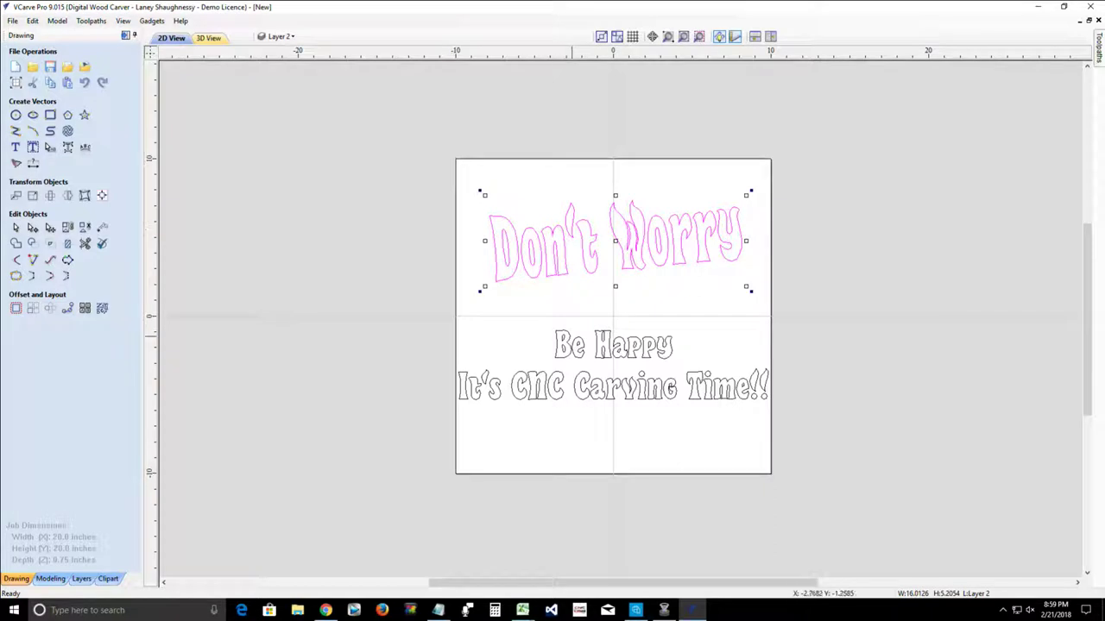
Step: Move the "Be Happy" line up to the job's horizontal centre line, fine-tuning its position with small nudges
click(571, 336)
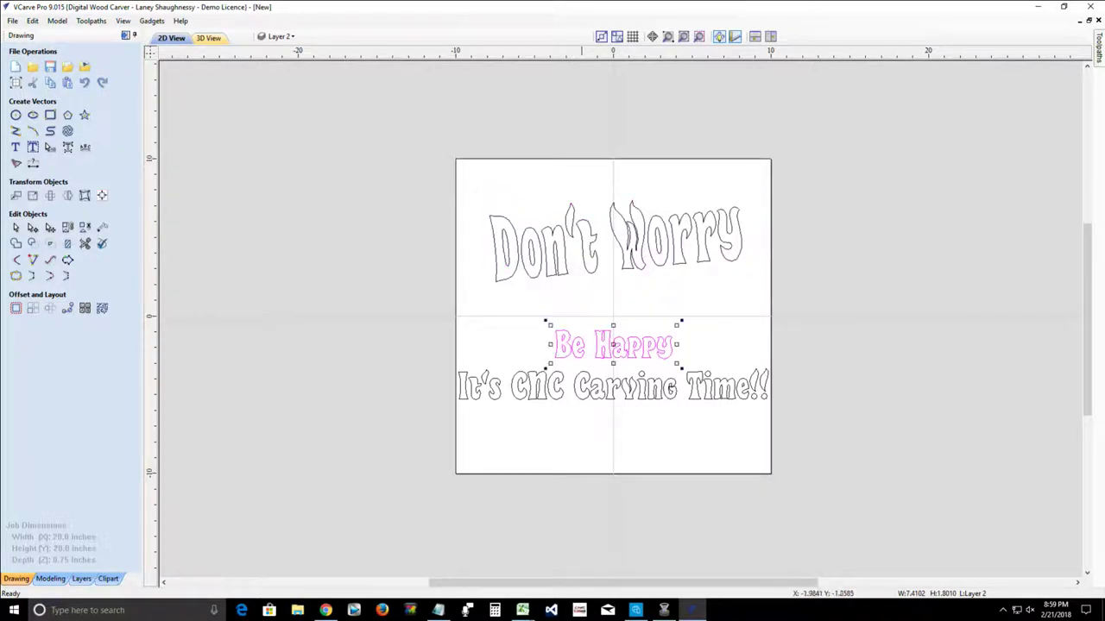
mouse_move(609, 346)
mouse_down()
mouse_move(612, 310)
mouse_move(613, 351)
mouse_move(634, 309)
mouse_move(621, 331)
mouse_up()
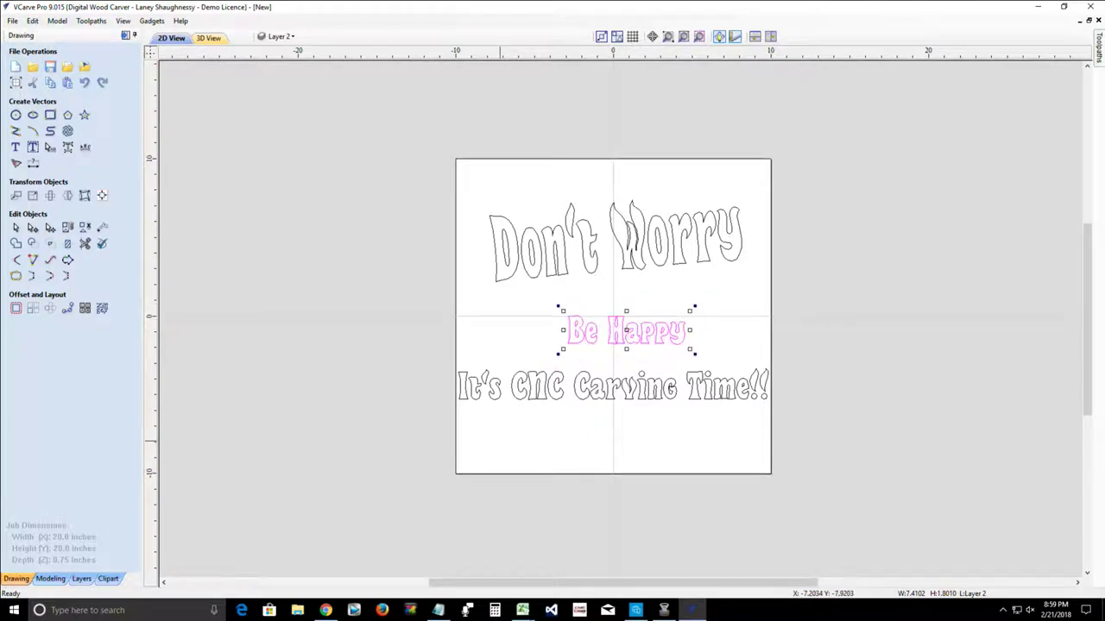
key(Up)
key(Up)
key(Up)
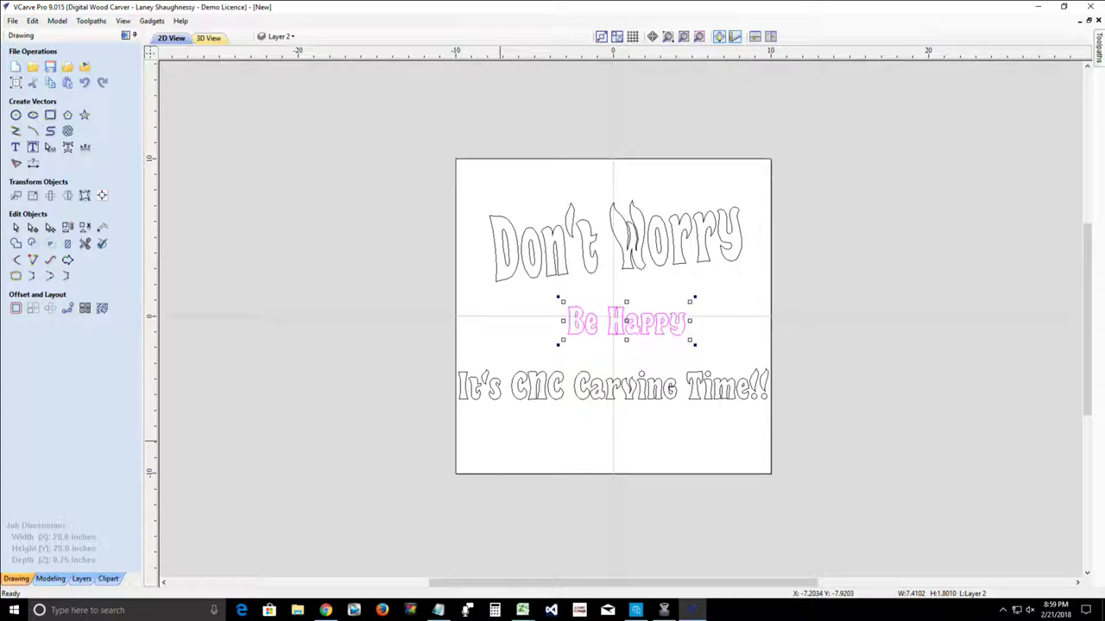
key(Left)
key(Right)
key(Right)
key(Right)
key(Up)
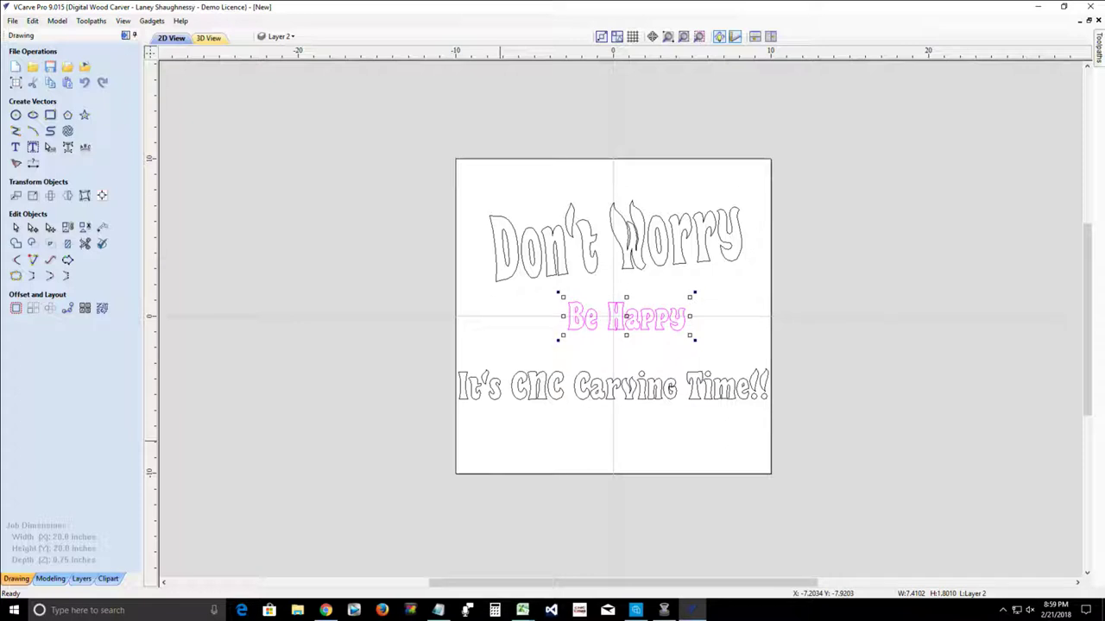
key(Left)
key(Left)
key(Left)
key(Right)
key(Up)
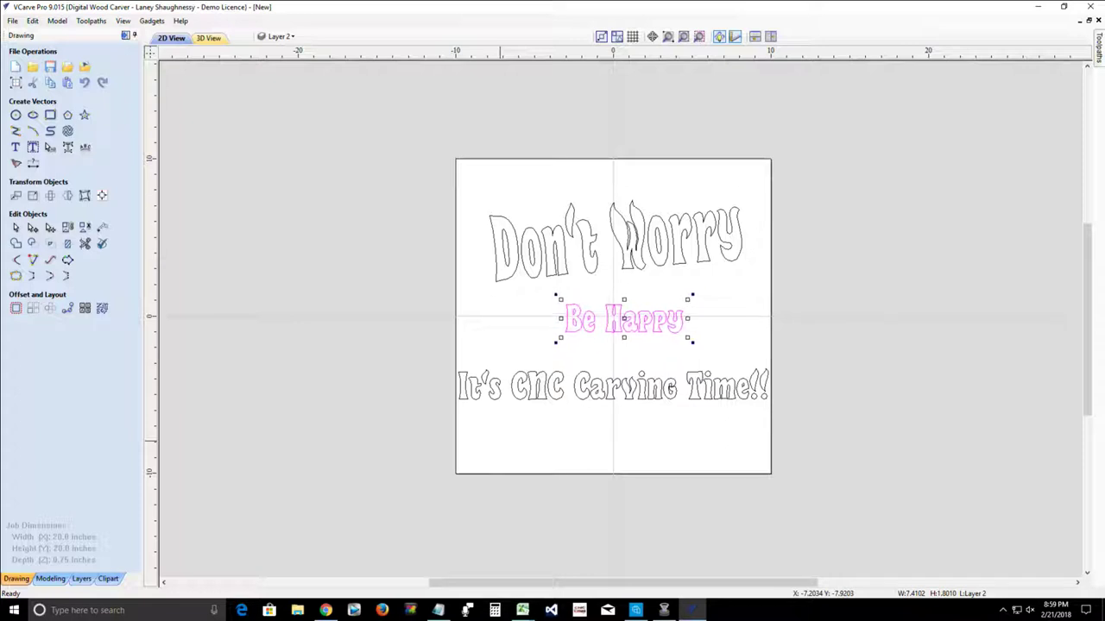
key(Left)
key(Left)
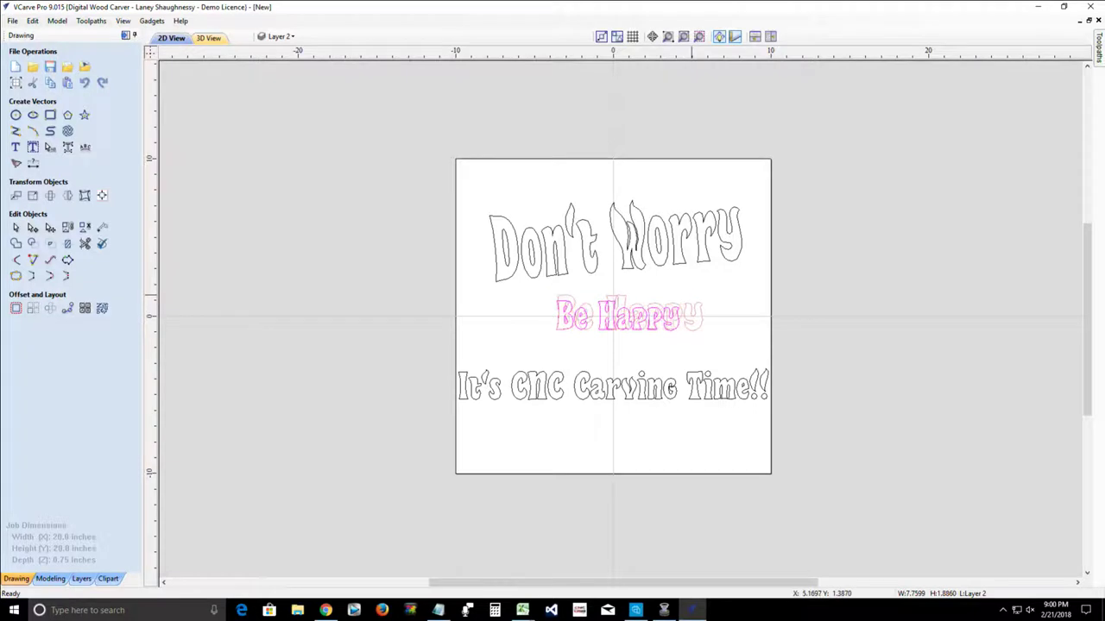
Step: Enlarge "Be Happy" proportionally about its own centre to about 14.4 by 3.5 inches
drag(694, 294, 743, 282)
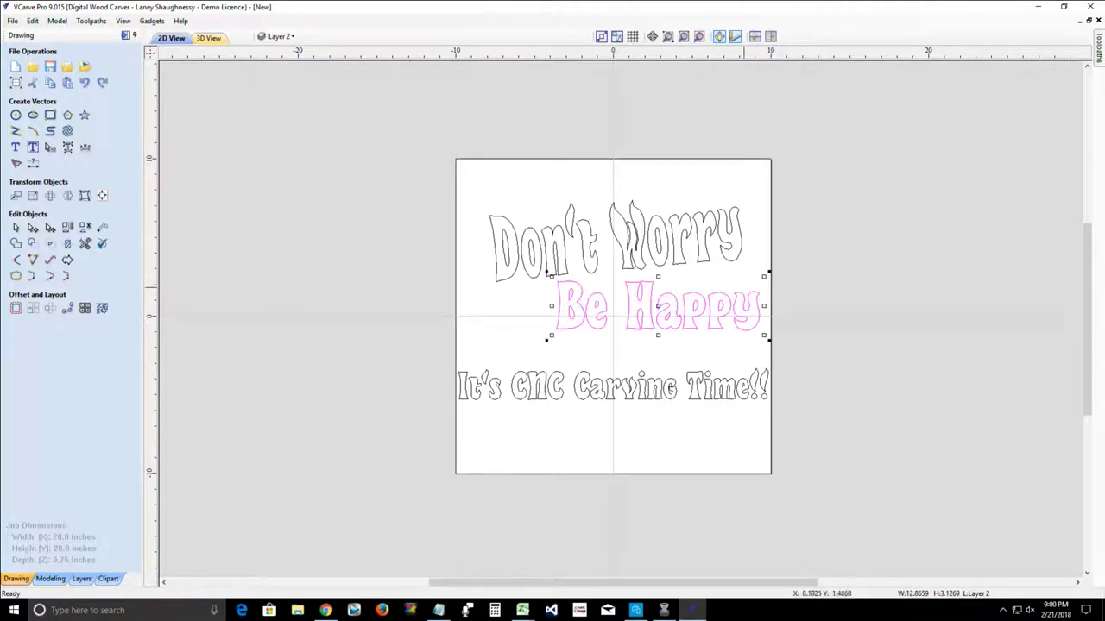
key(ctrl+z)
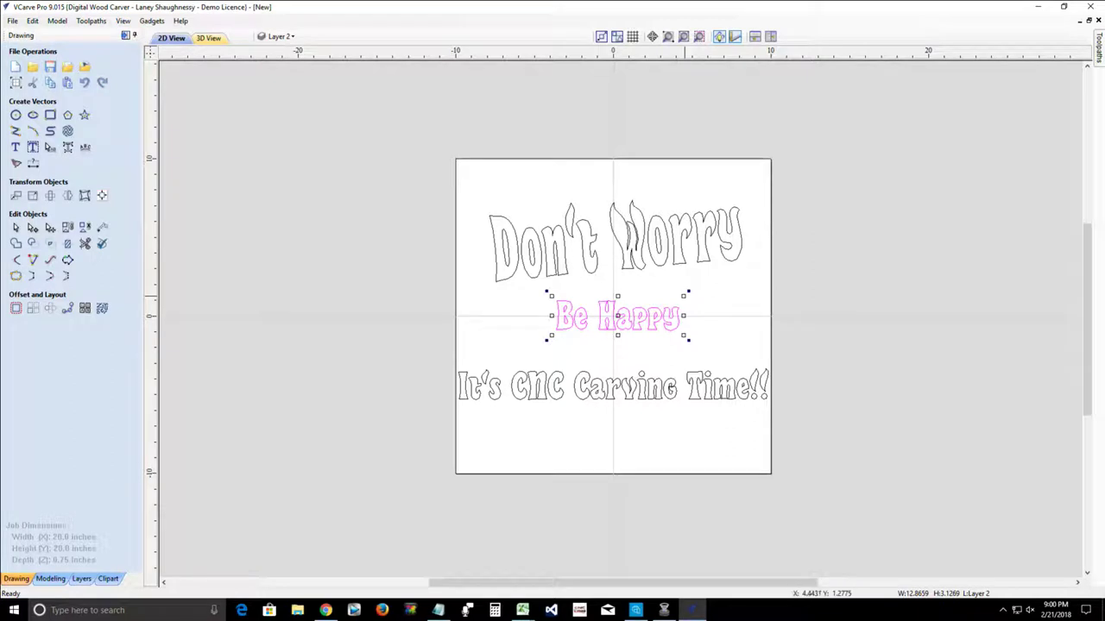
mouse_move(684, 296)
shift+mouse_down()
mouse_move(740, 279)
mouse_move(647, 315)
mouse_move(717, 280)
mouse_move(686, 288)
shift+mouse_up()
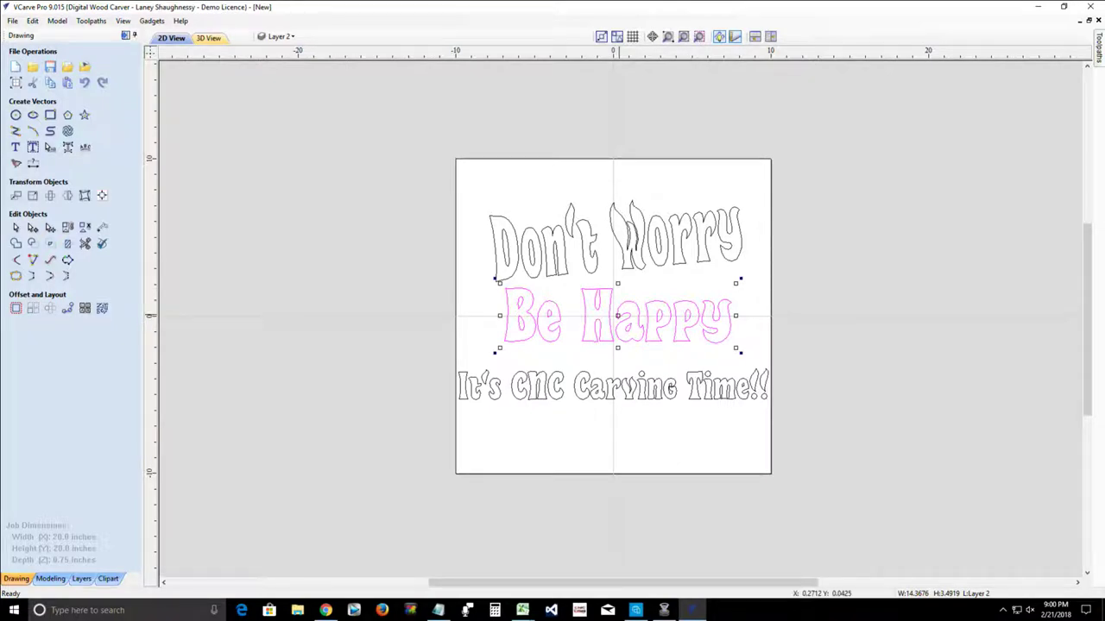
Step: Try moving "Be Happy" beneath the bottom text line and placing a copy near its former spot, and revert both changes
drag(617, 316, 613, 438)
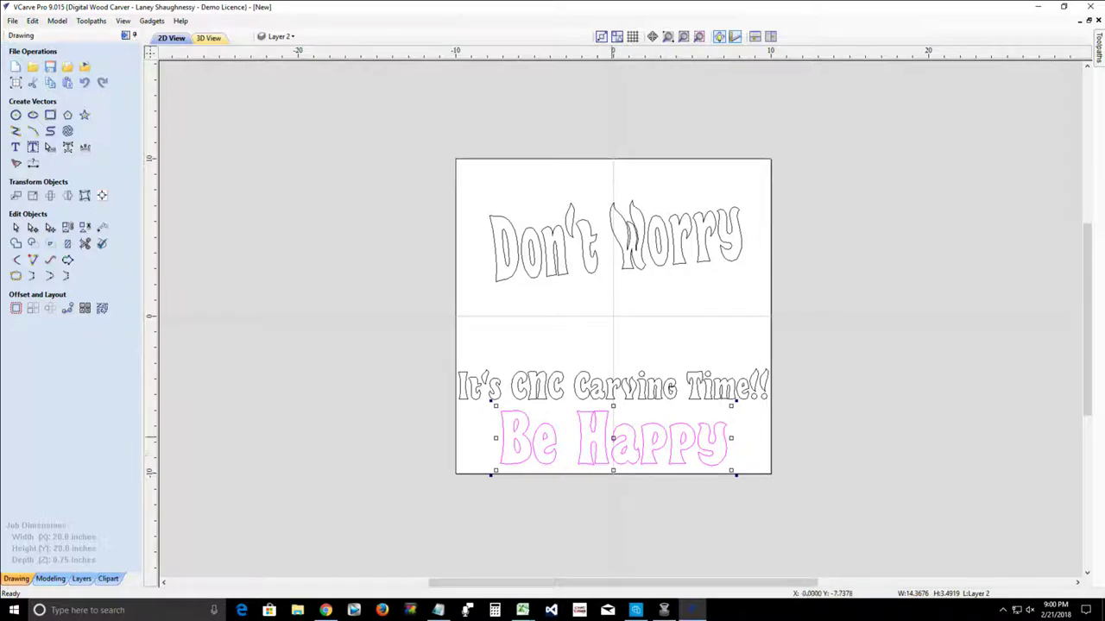
click(612, 439)
drag(612, 439, 624, 320)
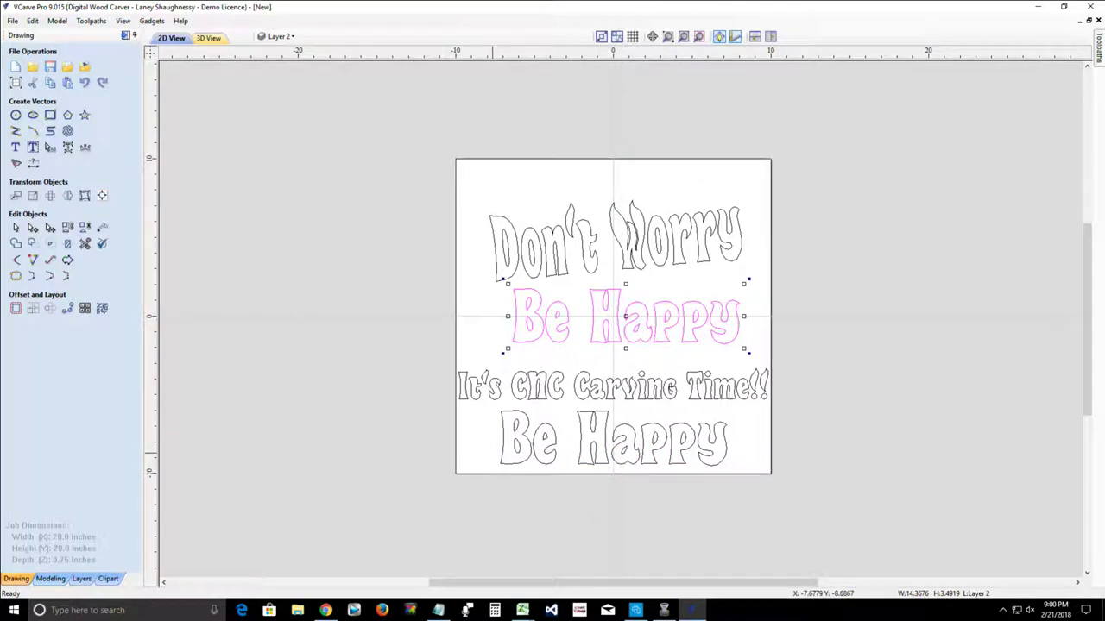
key(Delete)
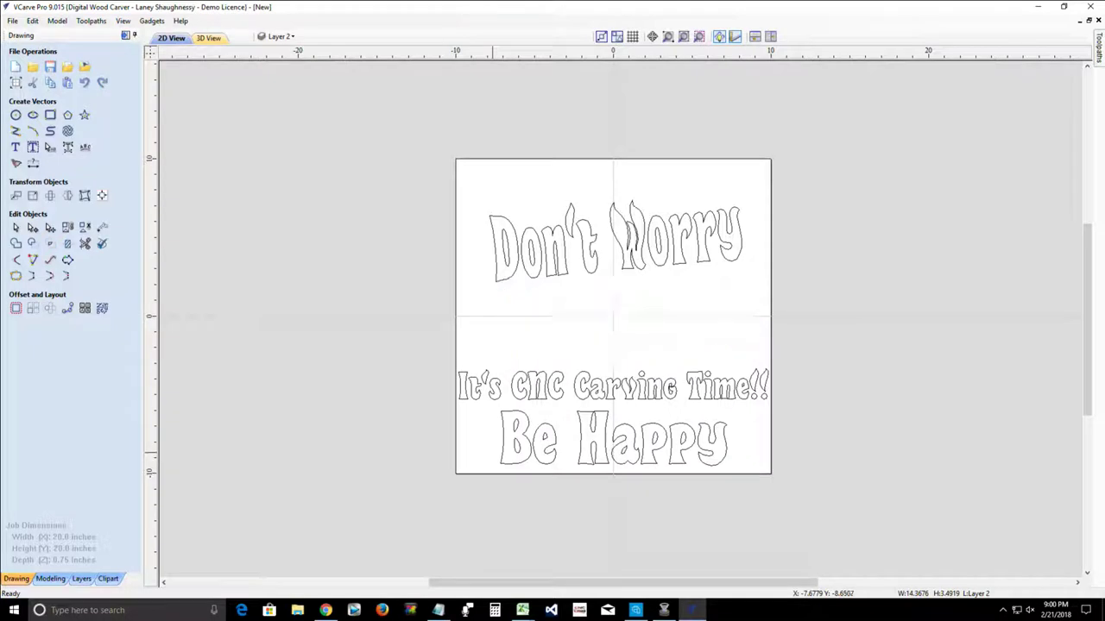
key(ctrl+z)
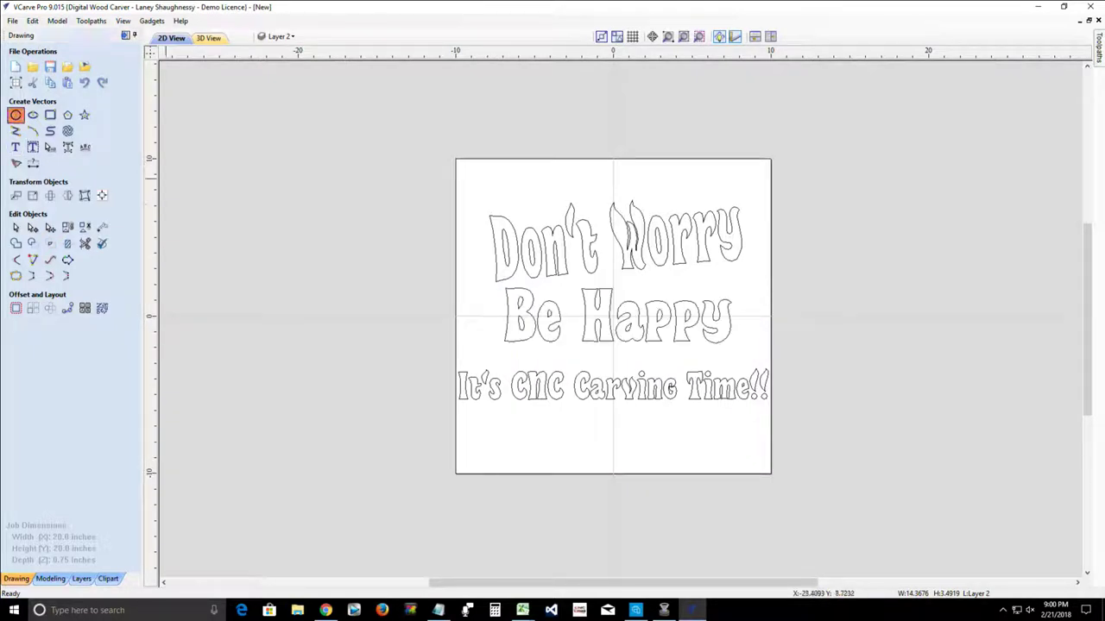
Step: Draw a circle 1.5 inches in diameter in the empty area outside the job's left edge
click(16, 115)
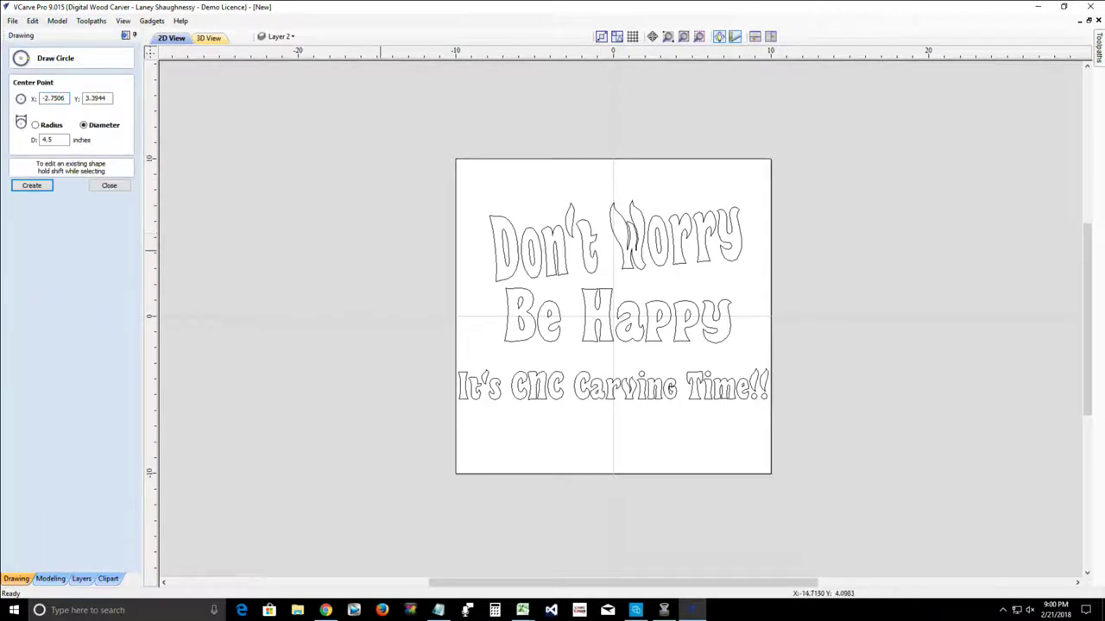
drag(381, 251, 366, 239)
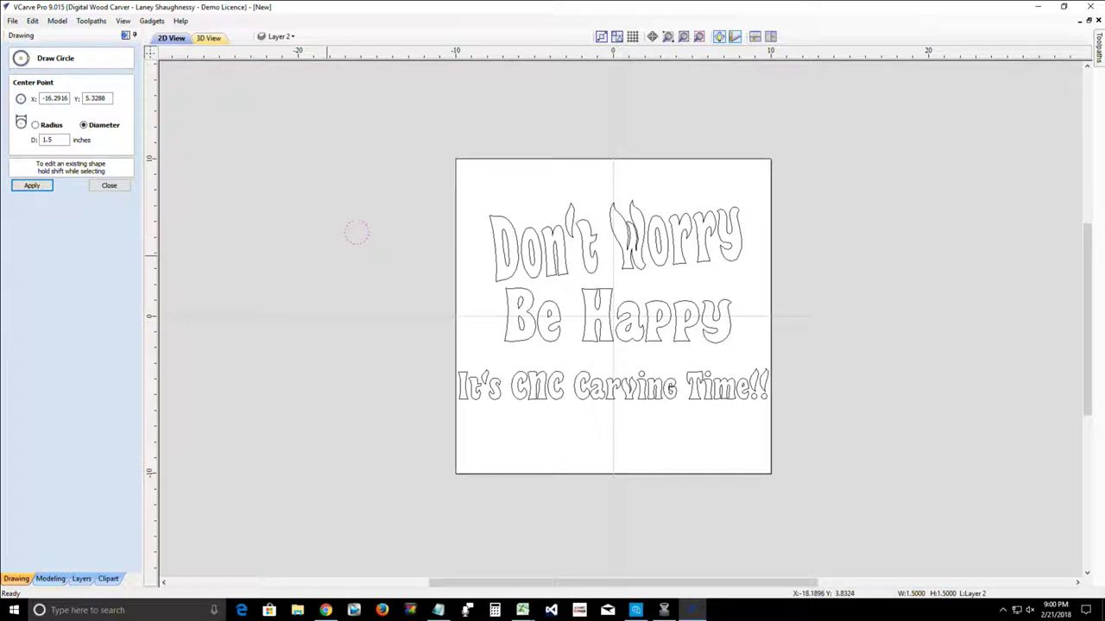
click(108, 185)
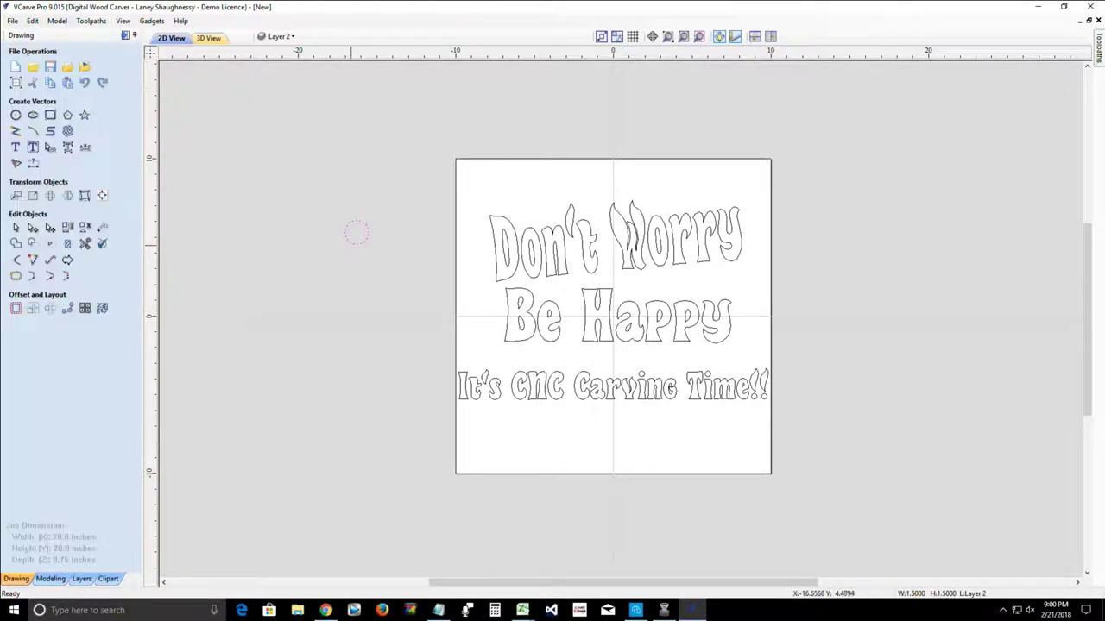
Step: Scale the circle about its centre to a diameter of about 1.39 inches
click(349, 241)
key(Delete)
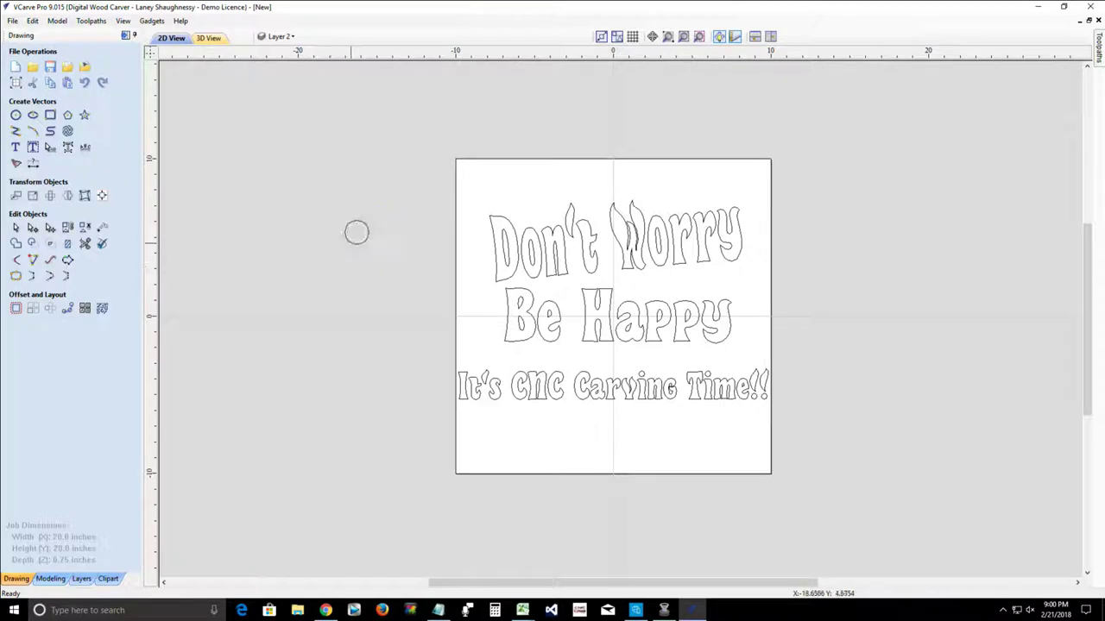
key(ctrl+z)
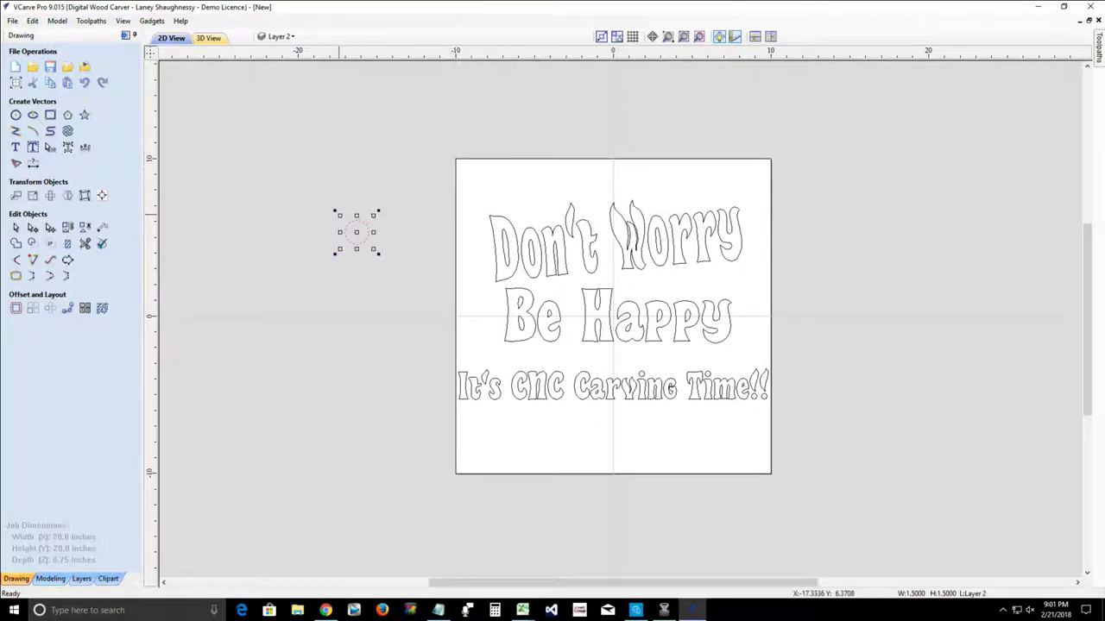
mouse_move(336, 211)
mouse_down()
mouse_move(316, 192)
mouse_move(332, 221)
mouse_up()
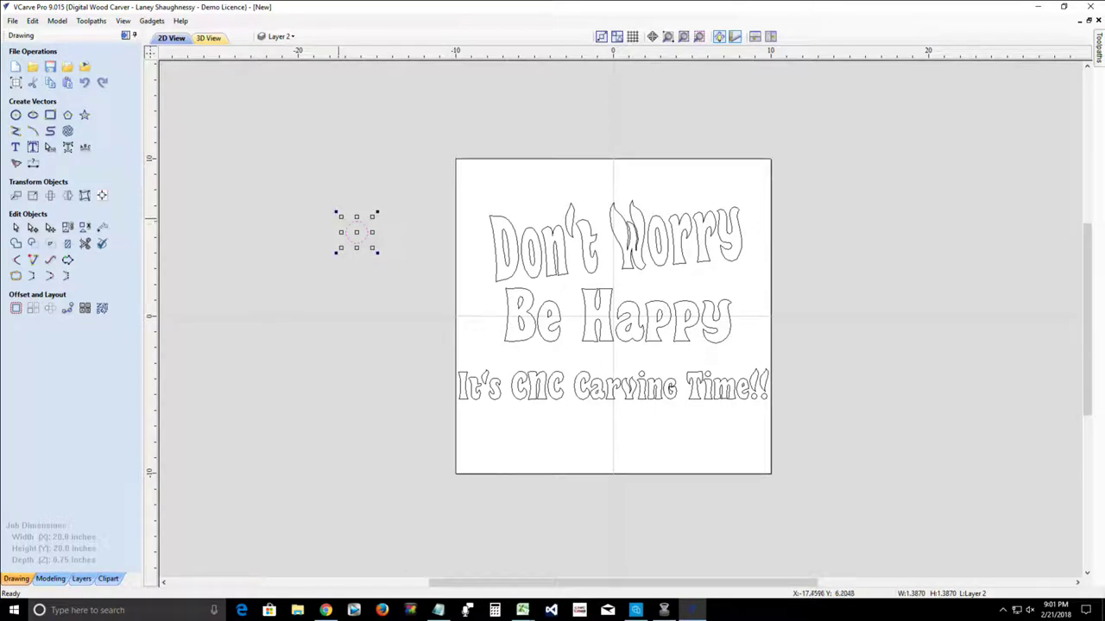
key(Escape)
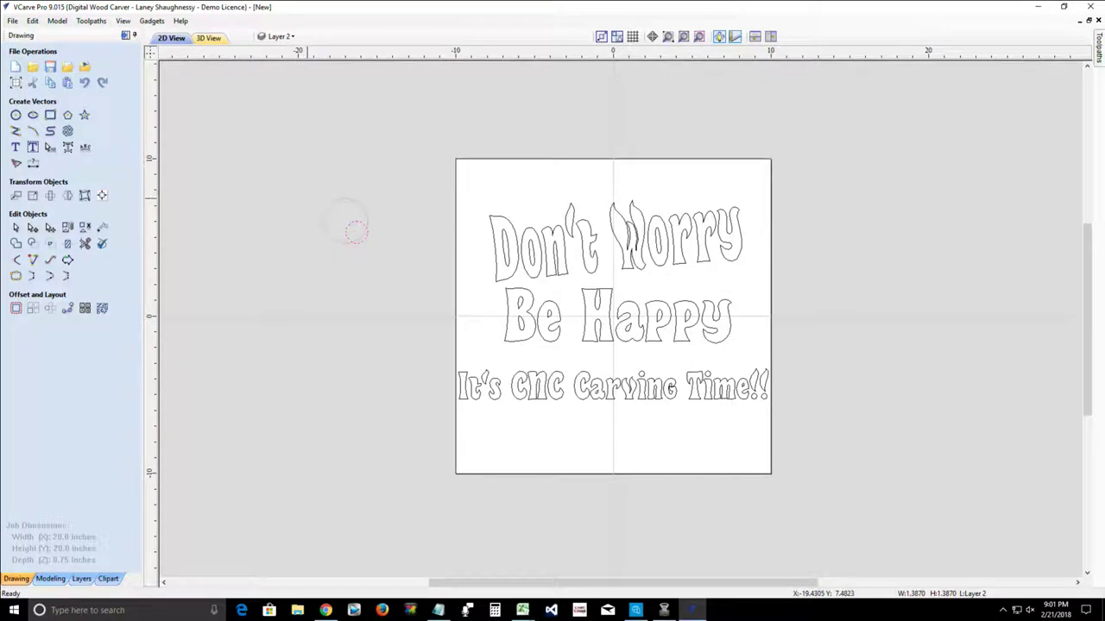
Step: Create progressively larger concentric copies of the circle, up to about 7.2 inches in diameter
click(356, 232)
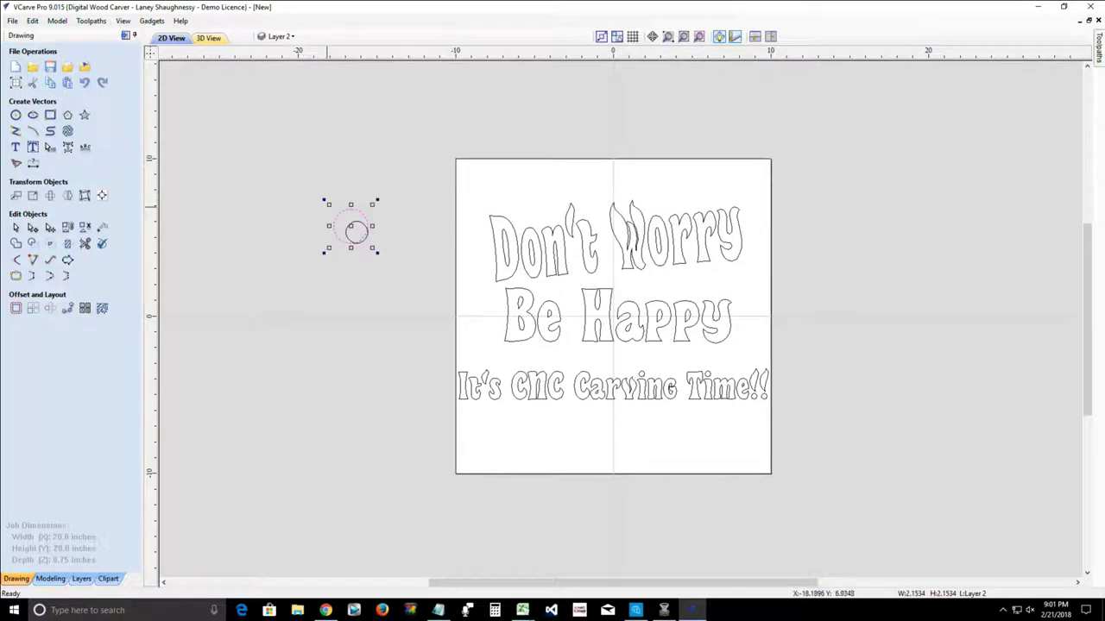
key(Delete)
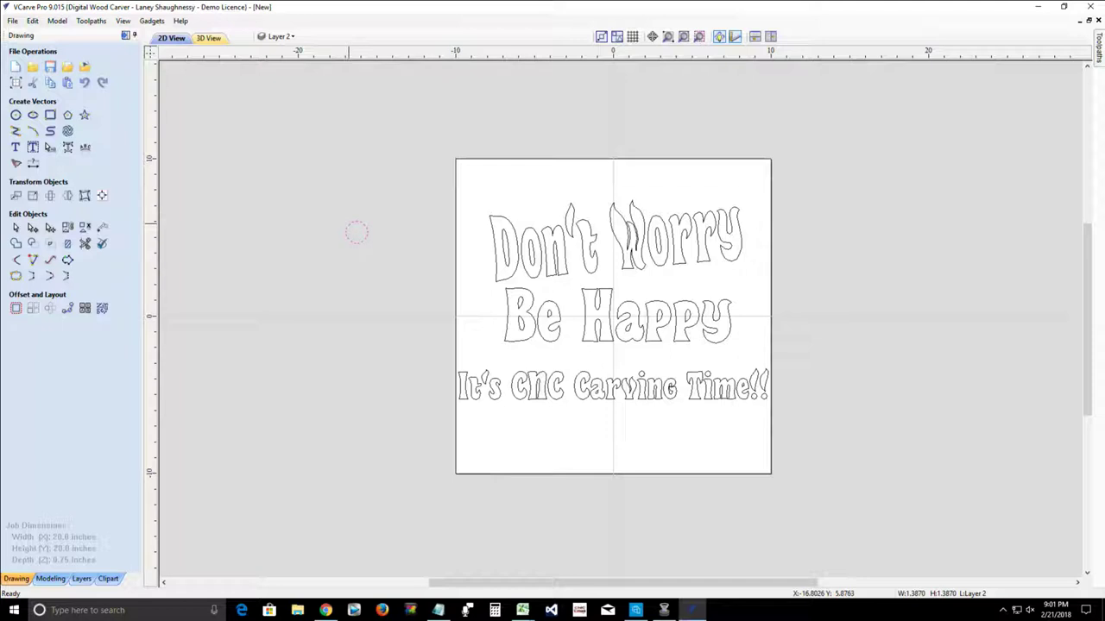
click(348, 223)
key(Delete)
key(ctrl+z)
drag(330, 213, 292, 176)
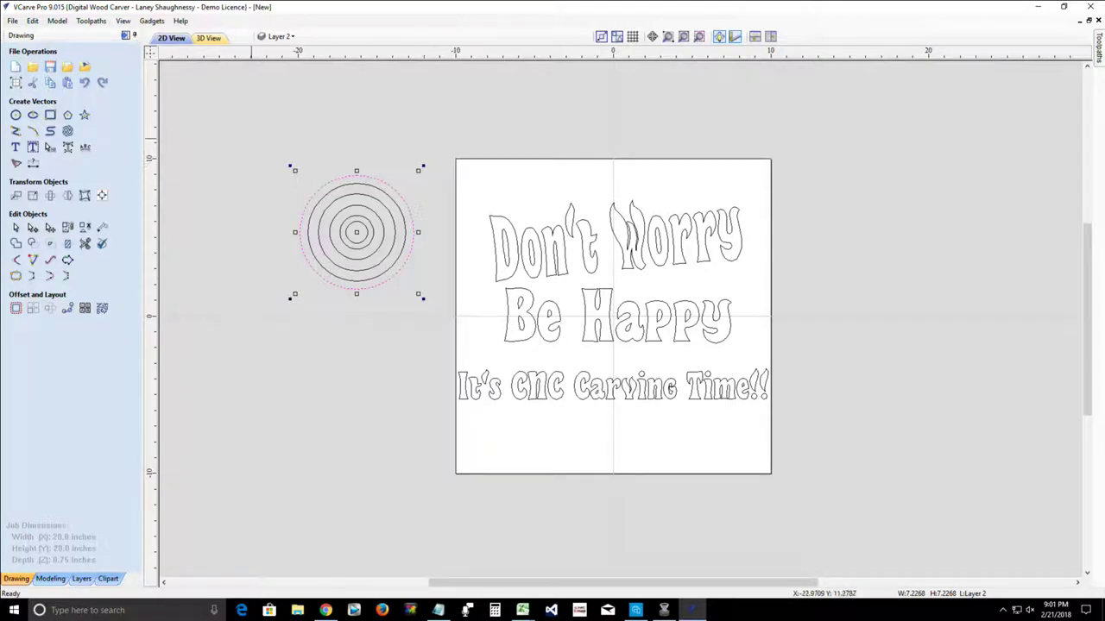
Step: Select all the concentric circles outside the job and delete them
key(u)
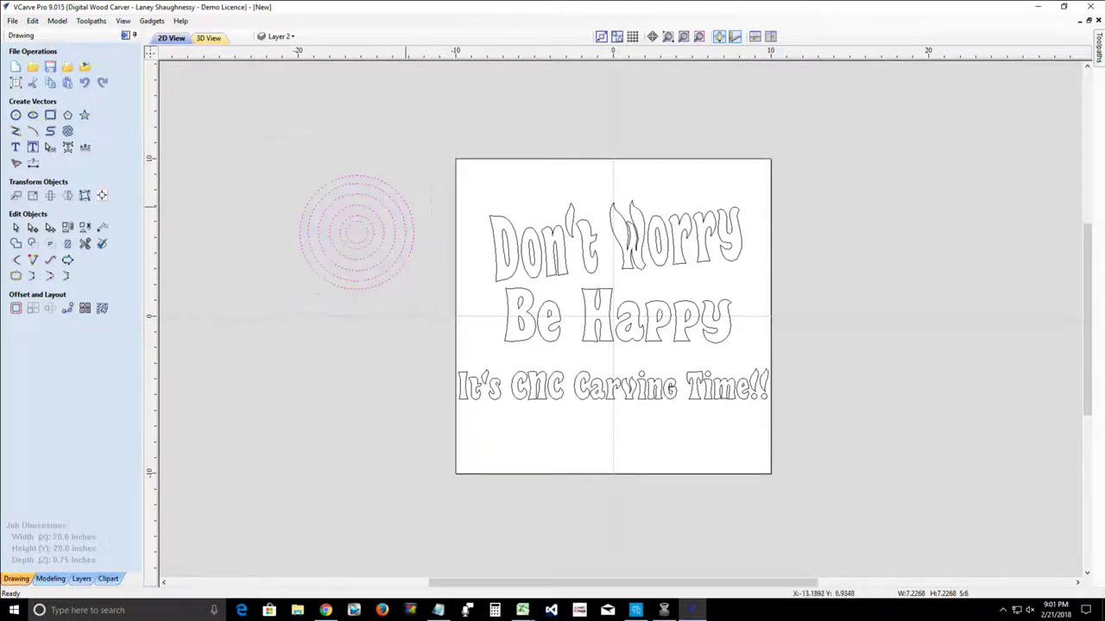
click(409, 207)
click(428, 168)
click(395, 167)
key(Delete)
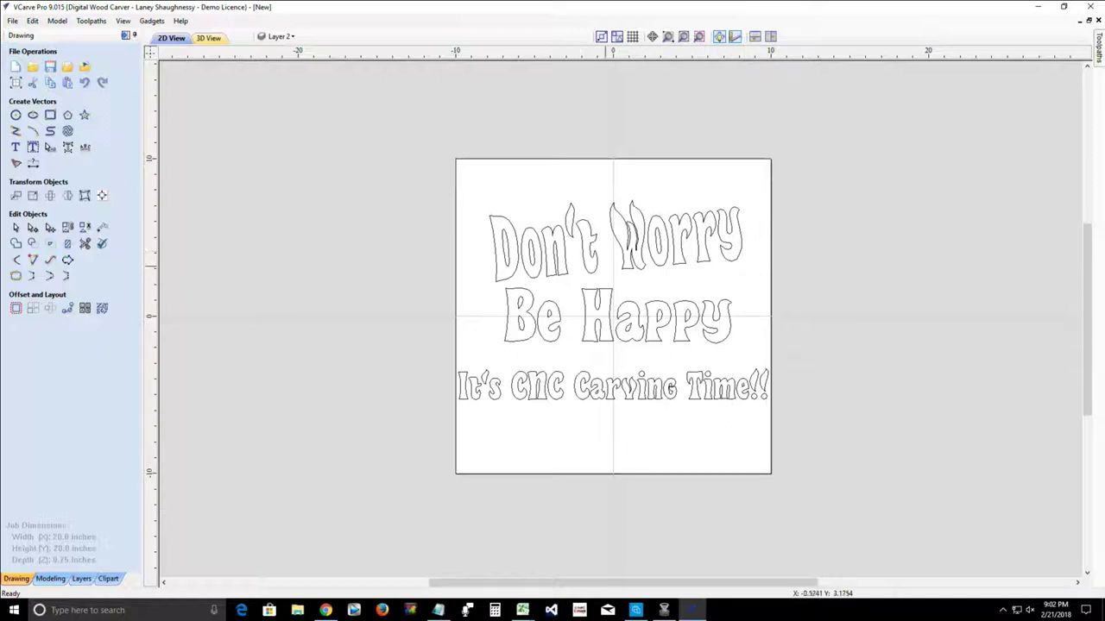
Step: Nudge the "Don't Worry" line upward to widen the gap above "Be Happy"
click(585, 269)
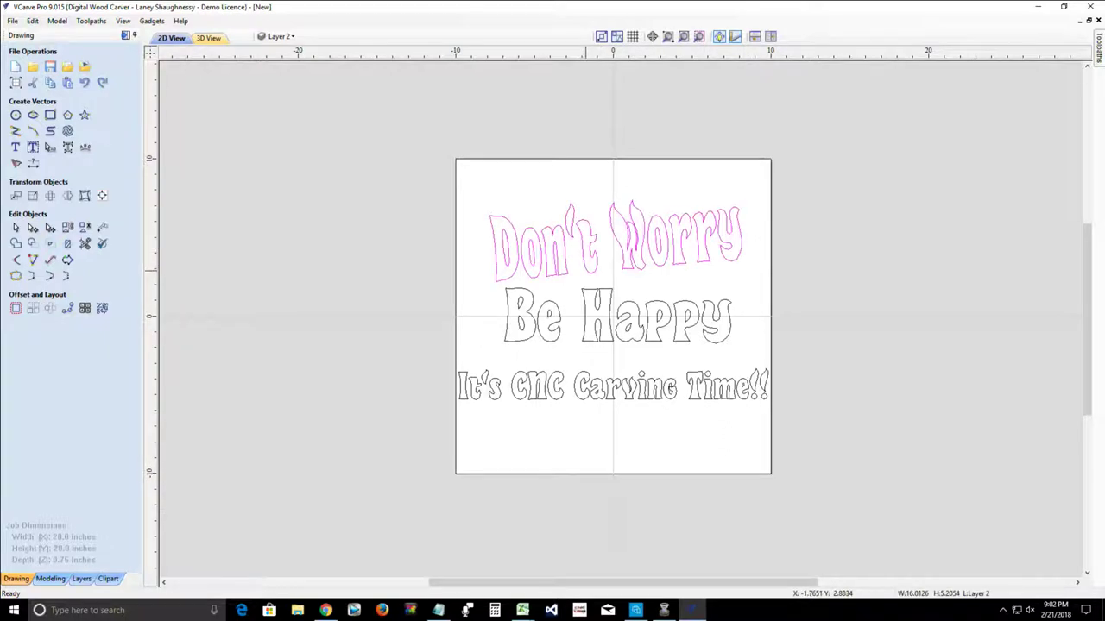
key(Up)
key(Up)
key(Up)
key(Up)
key(Up)
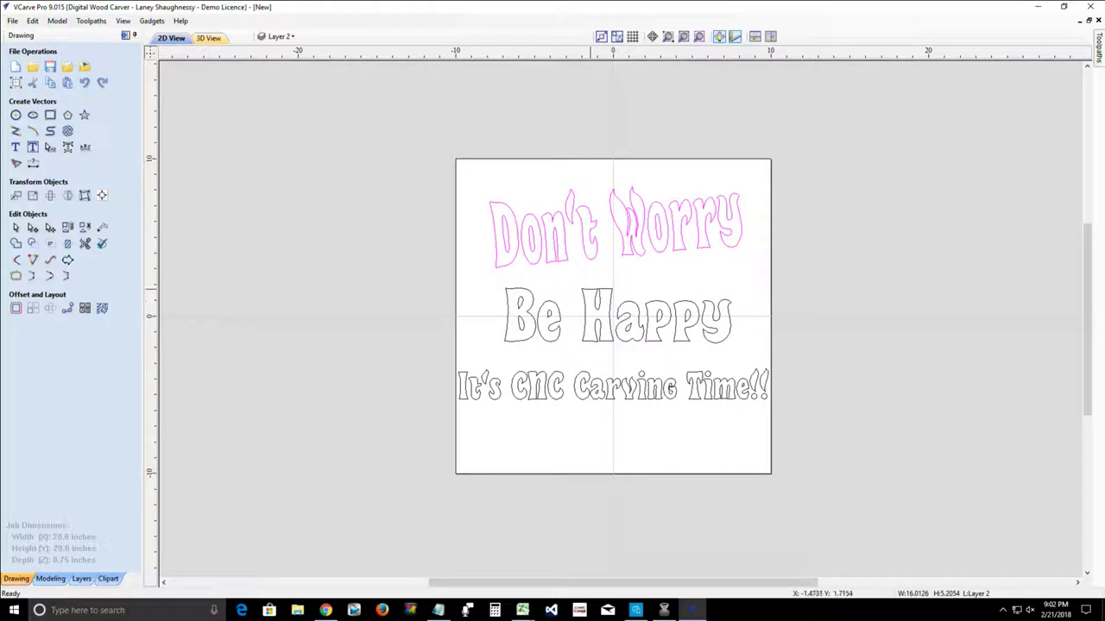
Step: Nudge the "Be Happy" line slightly upward to even out the spacing between the text lines
click(590, 289)
key(Up)
key(Up)
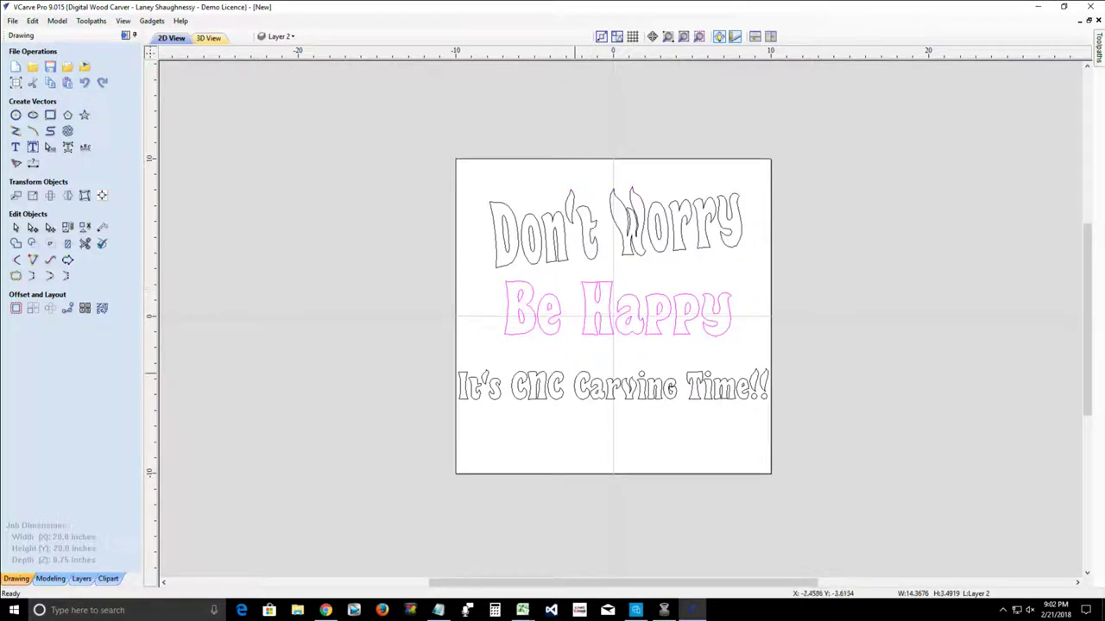
click(577, 374)
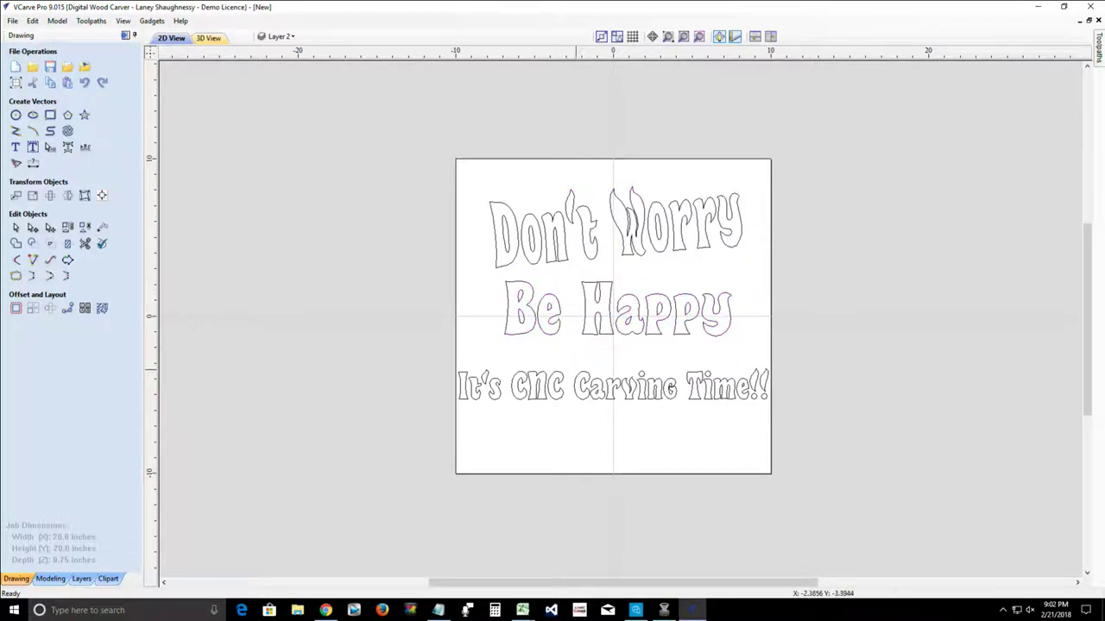
Step: Rotate the "It's CNC Carving Time!!" line counterclockwise so that it slopes upward to the right
click(579, 373)
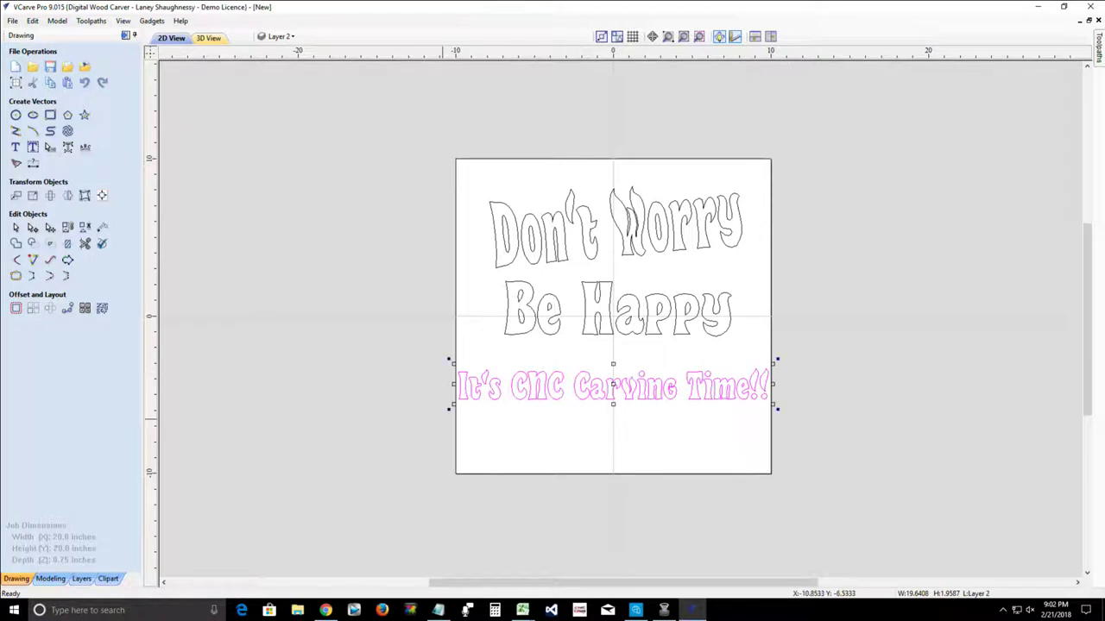
drag(449, 409, 465, 444)
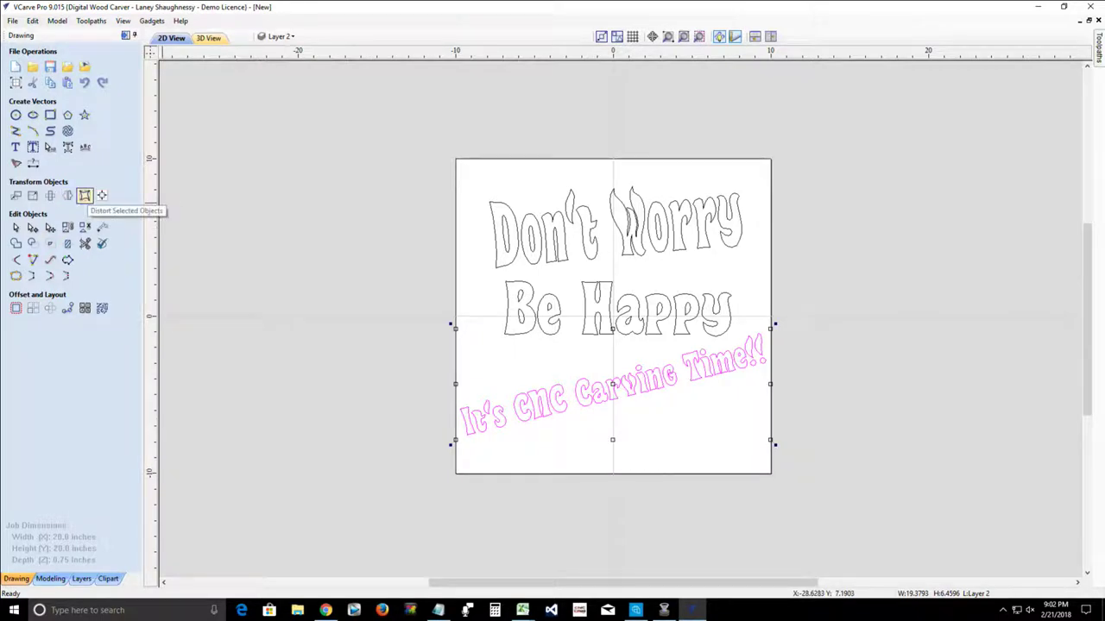
click(85, 195)
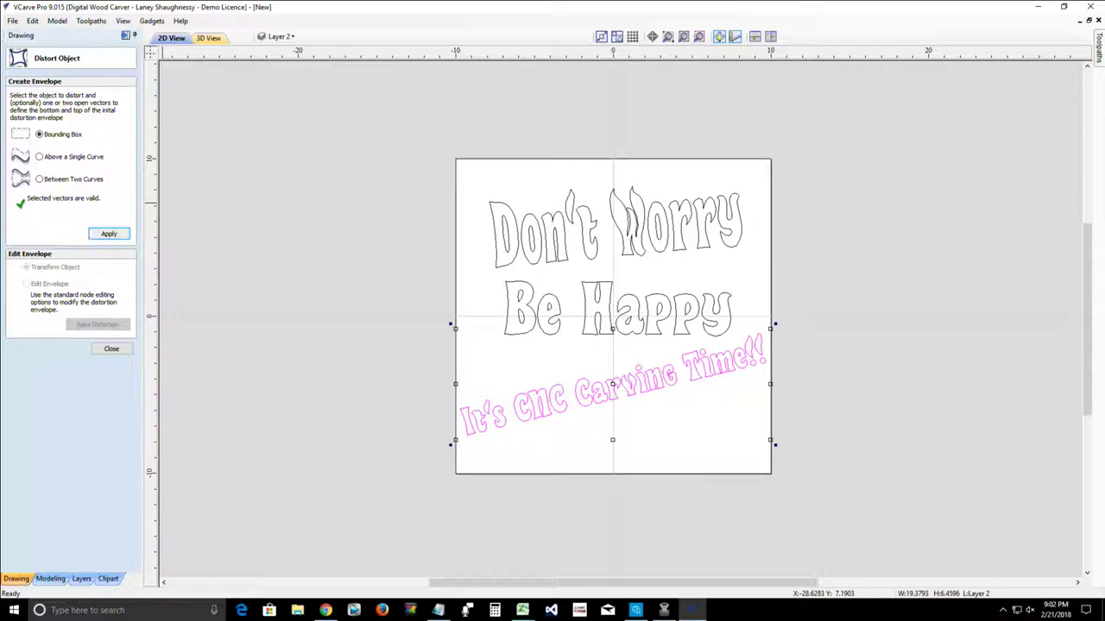
click(109, 234)
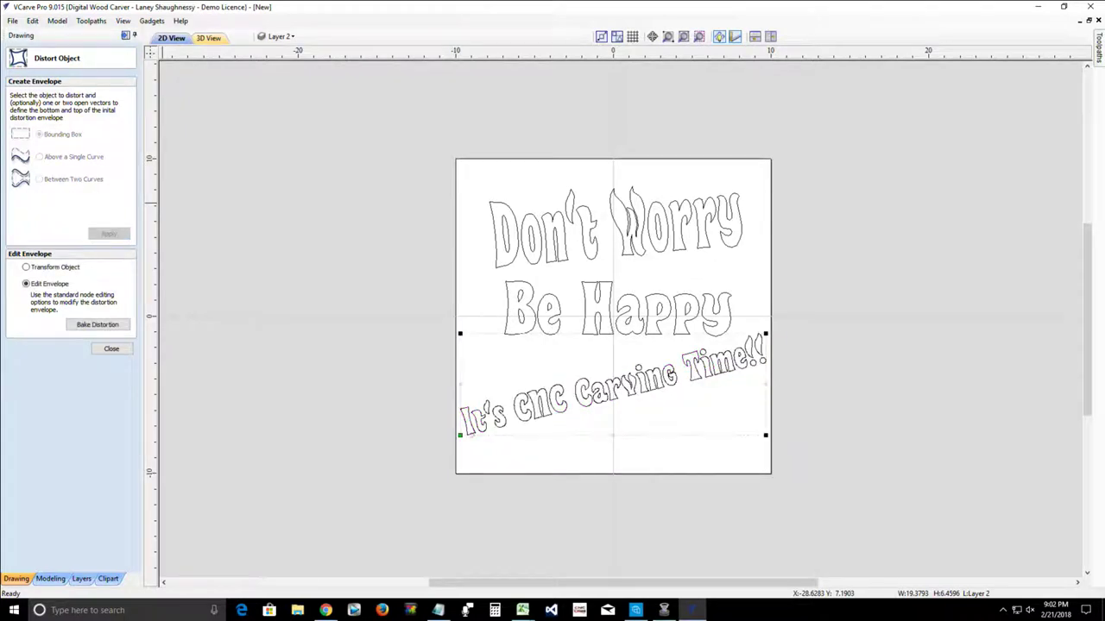
key(Escape)
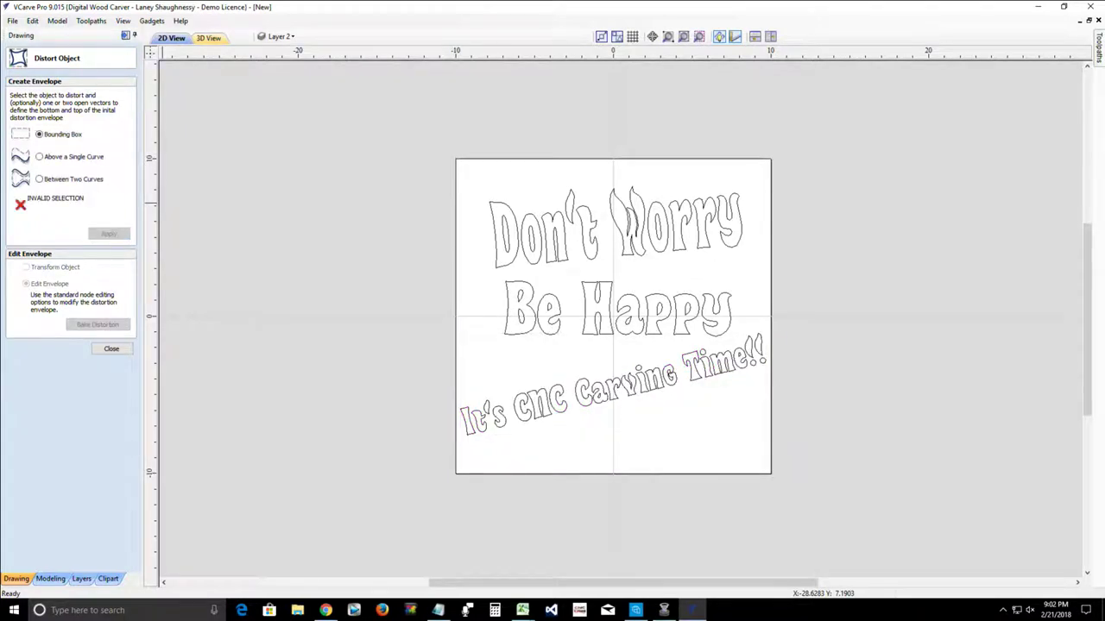
click(111, 348)
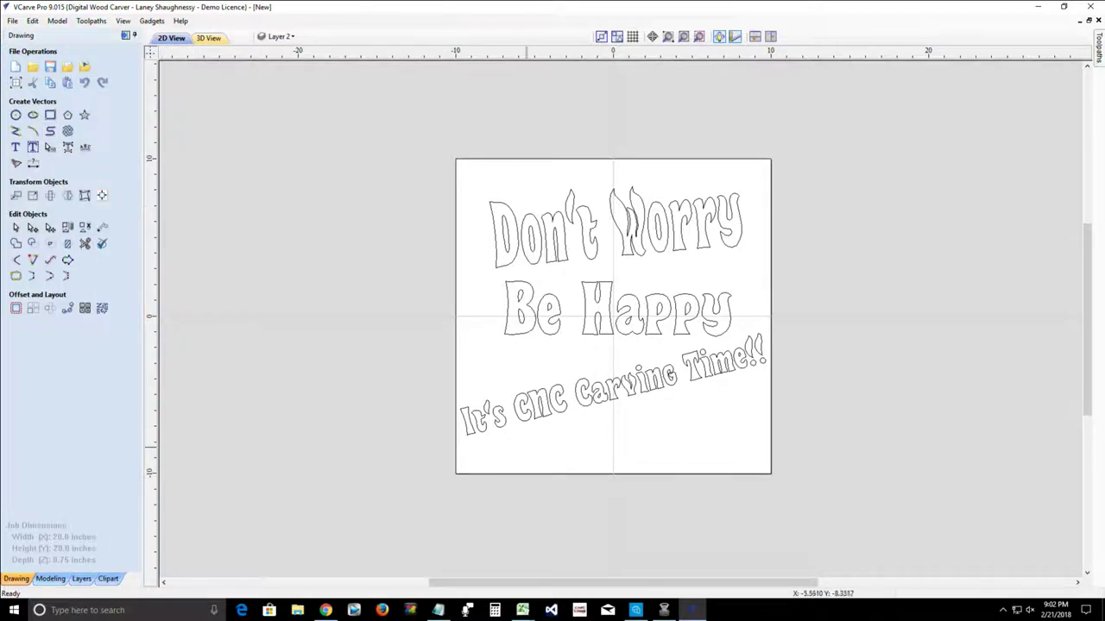
Step: Draw an open wavy curve about 19.1 inches wide and 3.3 inches high beneath the sloped "It's CNC Carving Time!!" text
click(456, 454)
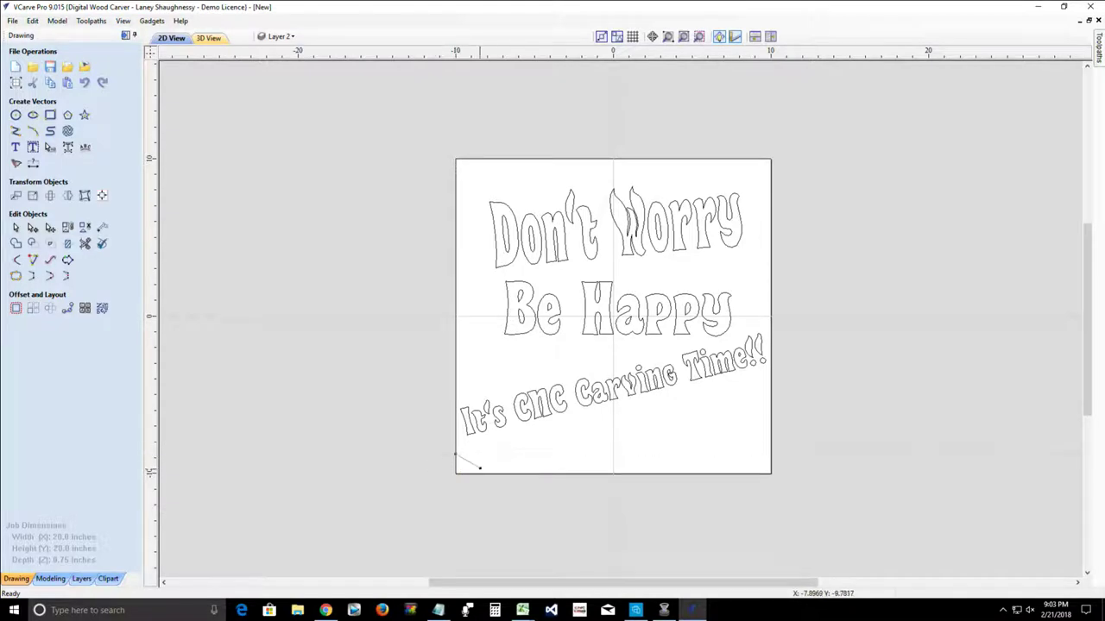
click(486, 454)
click(516, 438)
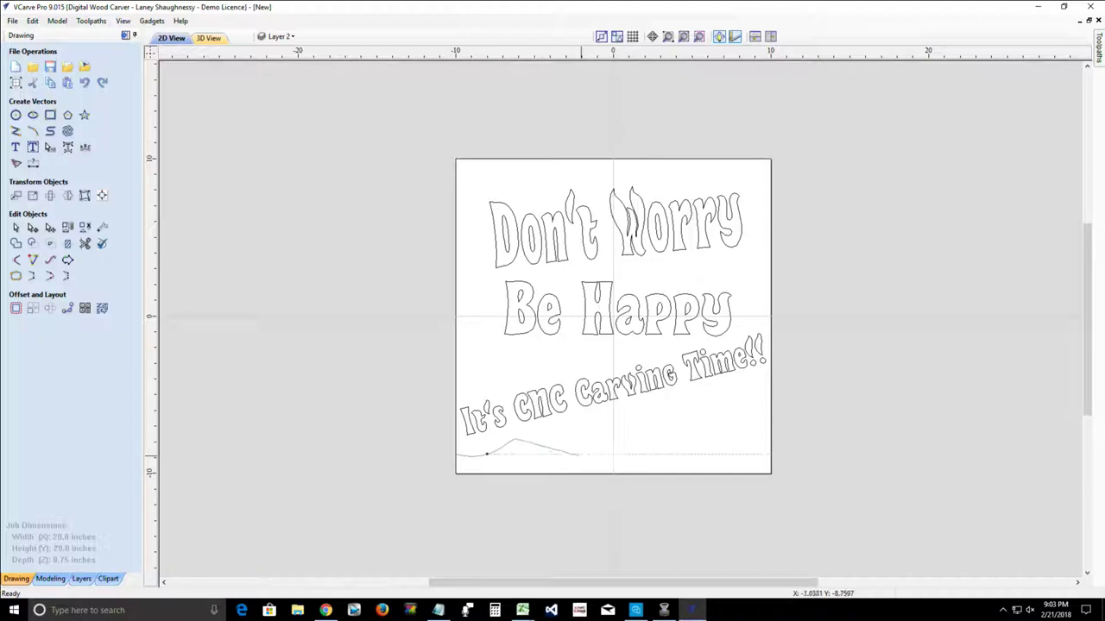
click(592, 446)
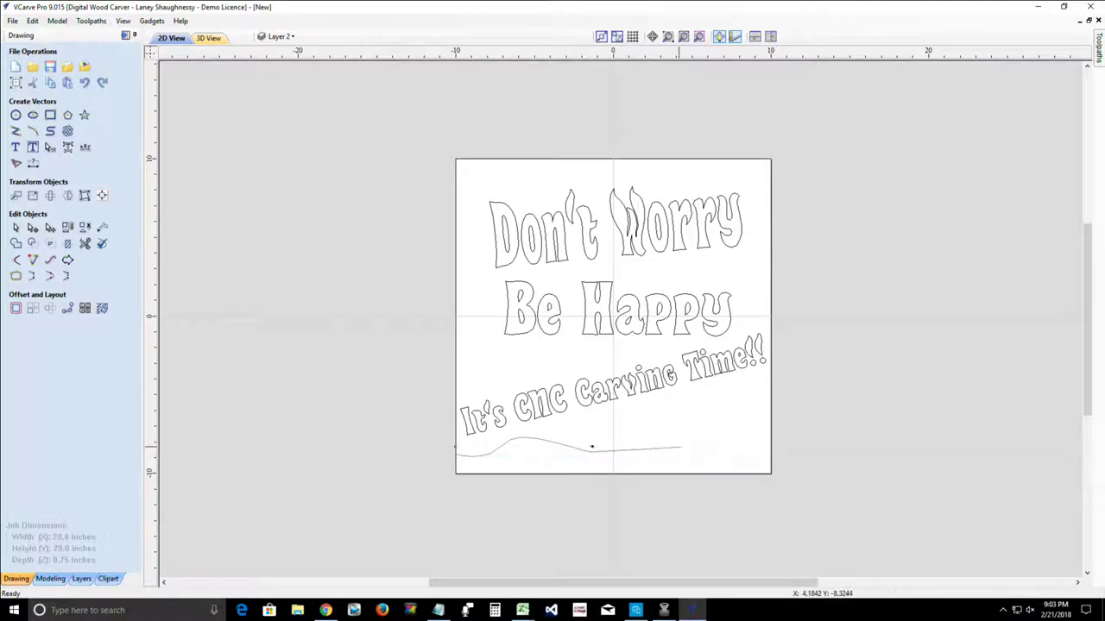
click(682, 446)
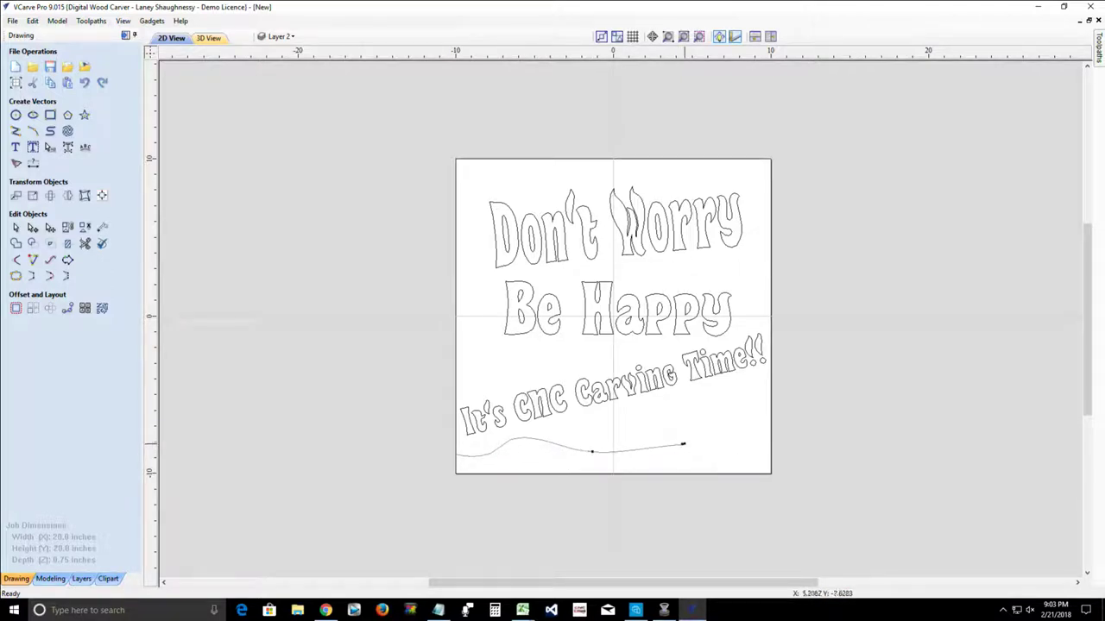
click(736, 422)
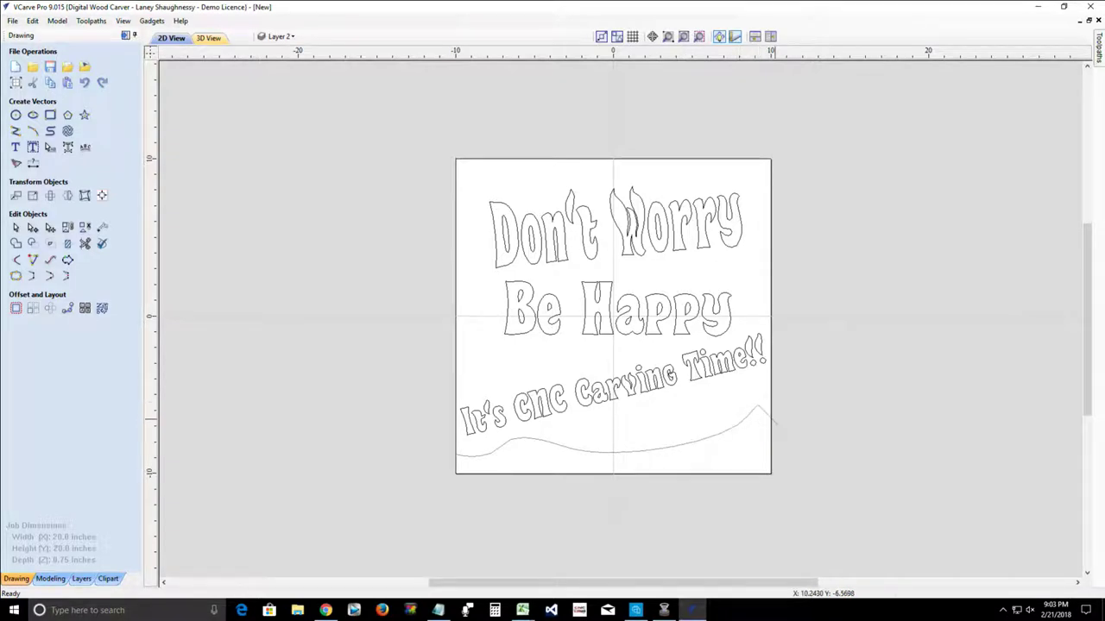
key(Escape)
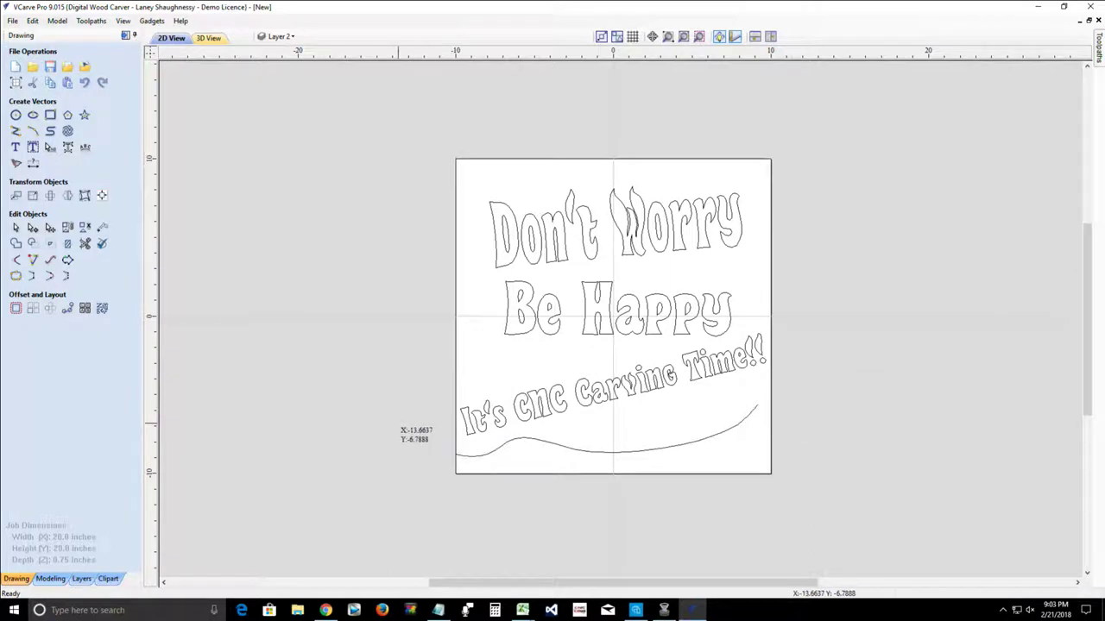
Step: Copy the wavy curve upward so the duplicate runs along the base of the sloped text
click(16, 227)
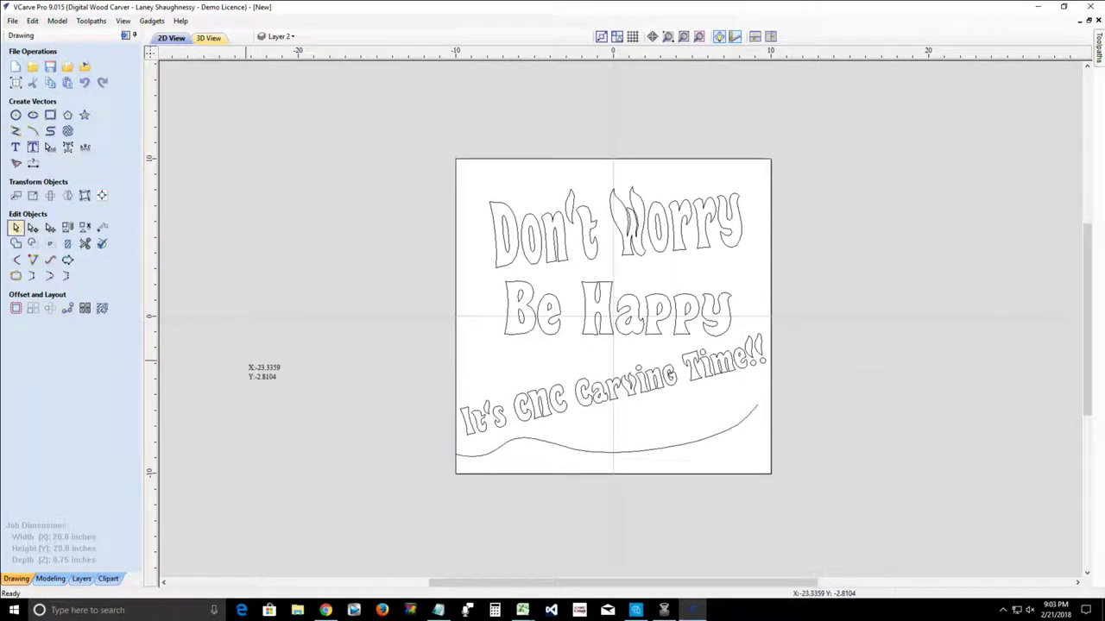
click(628, 449)
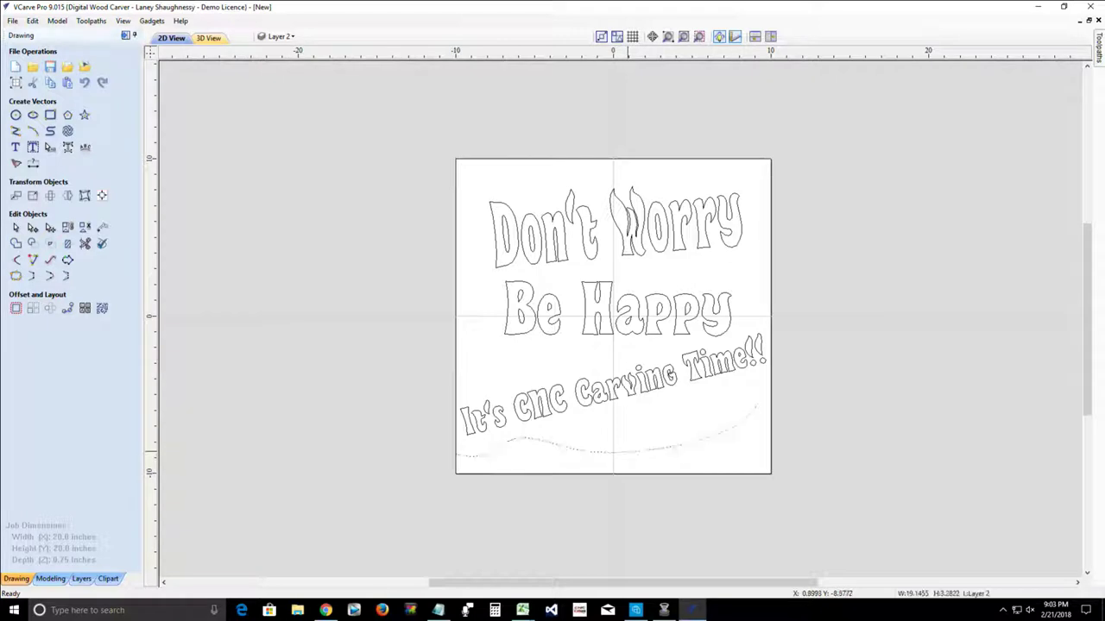
click(628, 450)
drag(605, 431, 611, 392)
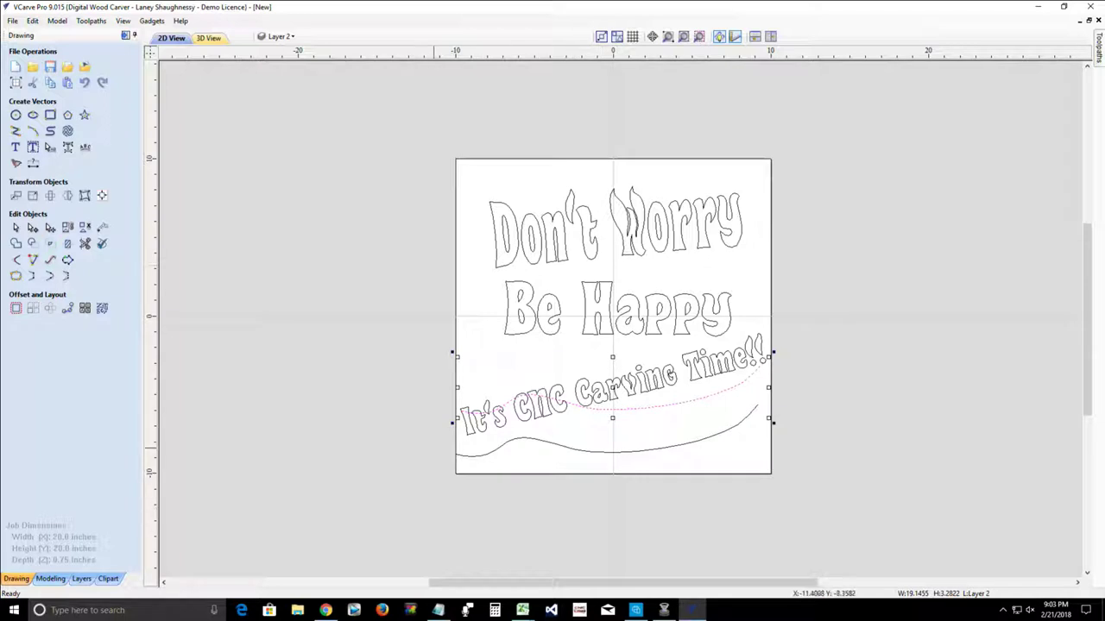
click(434, 448)
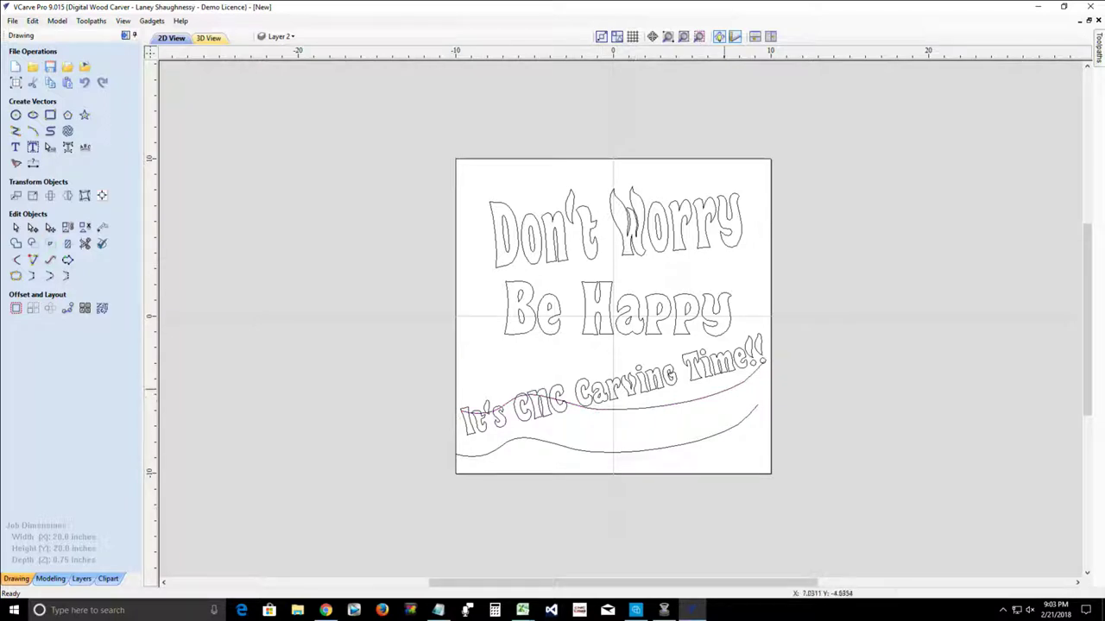
Step: Rotate the upper wavy curve counterclockwise to follow the slope of the text, about 18.7 by 5.1 inches overall
click(726, 391)
click(726, 392)
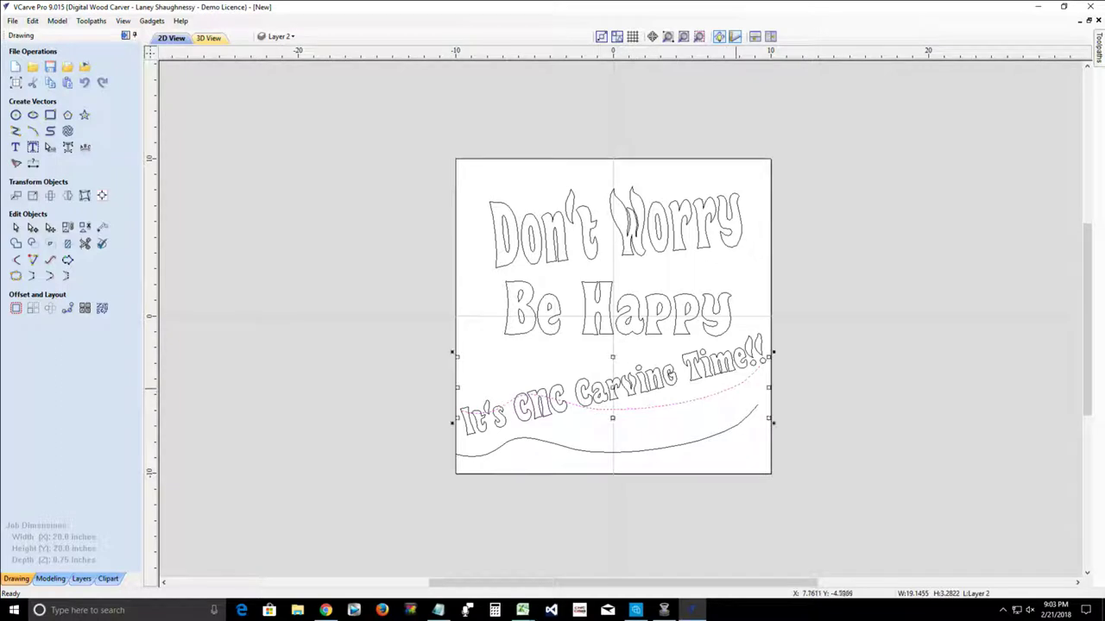
drag(773, 352, 771, 340)
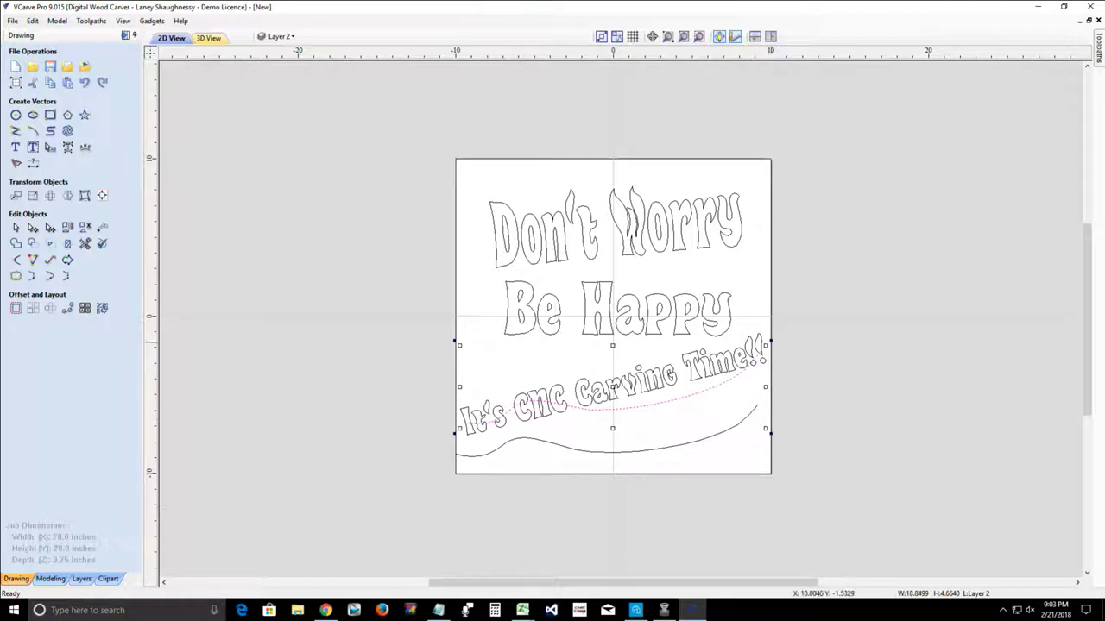
drag(771, 342, 768, 337)
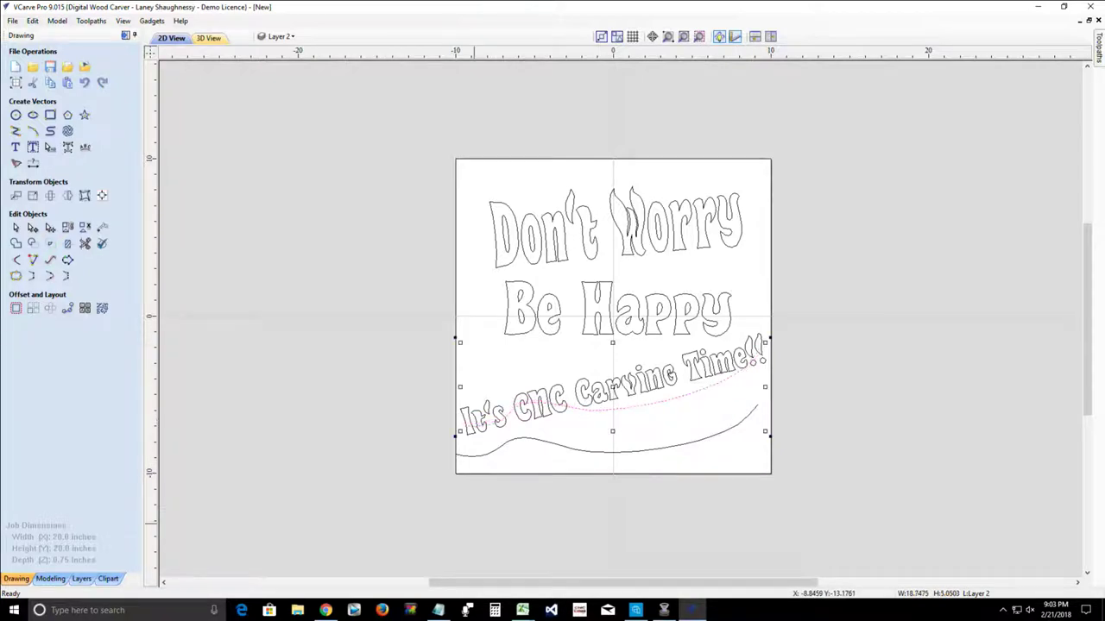
click(567, 470)
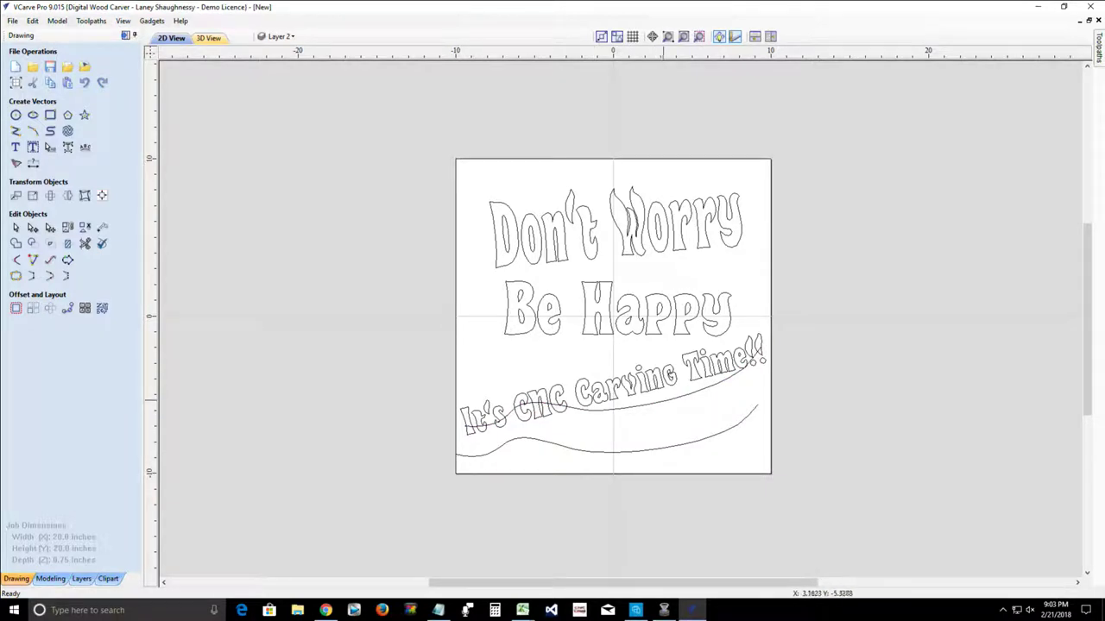
Step: Node-edit the upper curve, nudging the nodes of its right-hand section together upward and slightly left
click(763, 347)
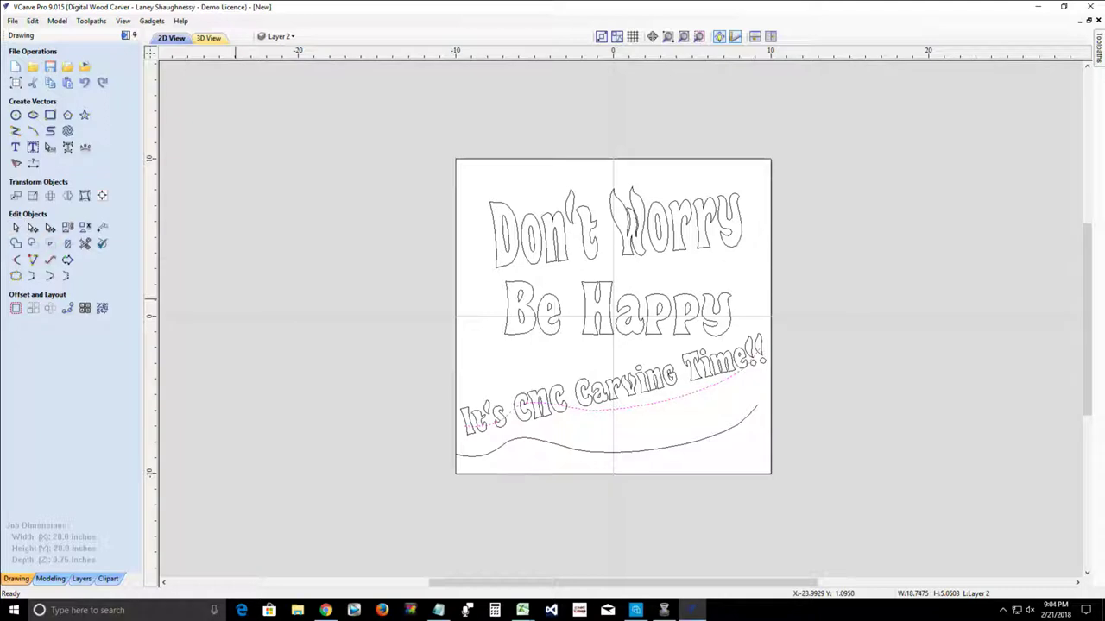
click(33, 228)
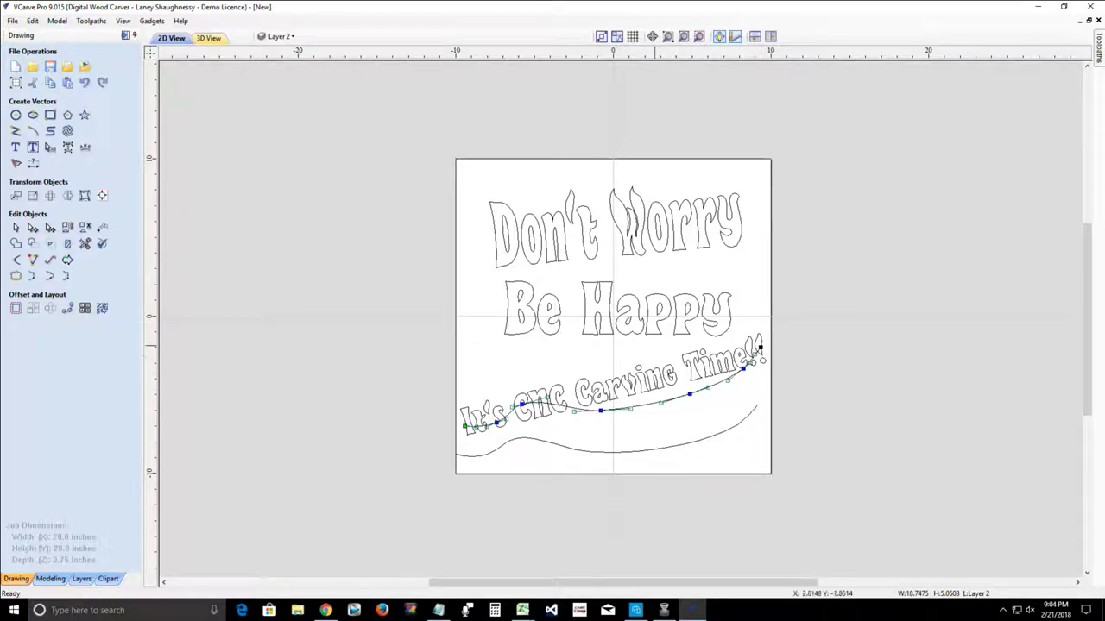
drag(652, 344, 807, 409)
key(Up)
key(Up)
key(Up)
key(Up)
key(Up)
key(Up)
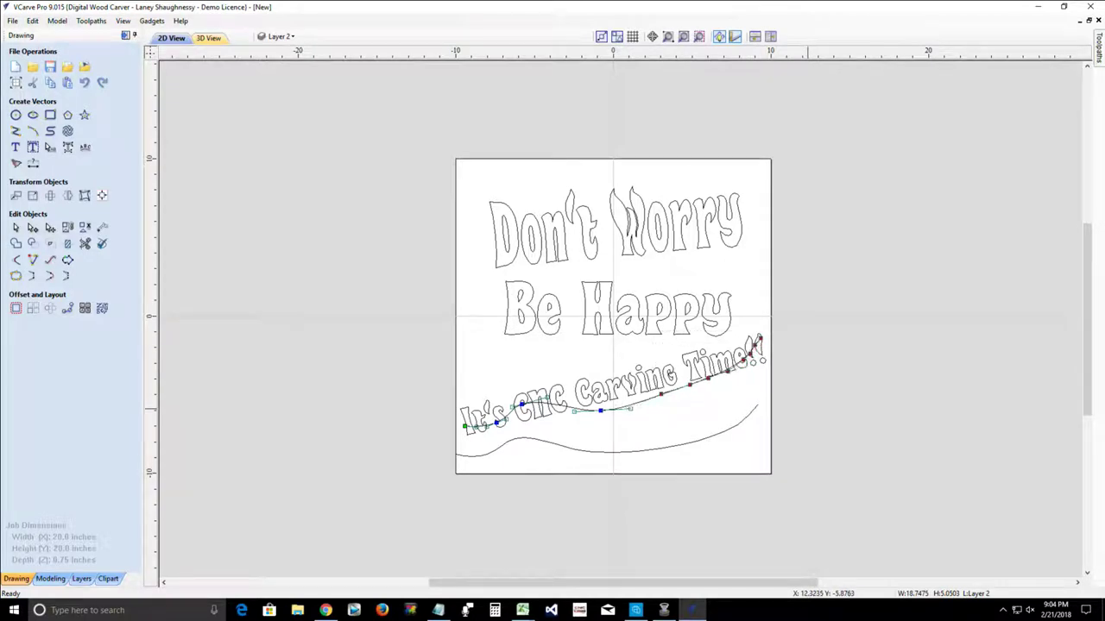
key(Up)
key(Left)
key(Left)
key(Left)
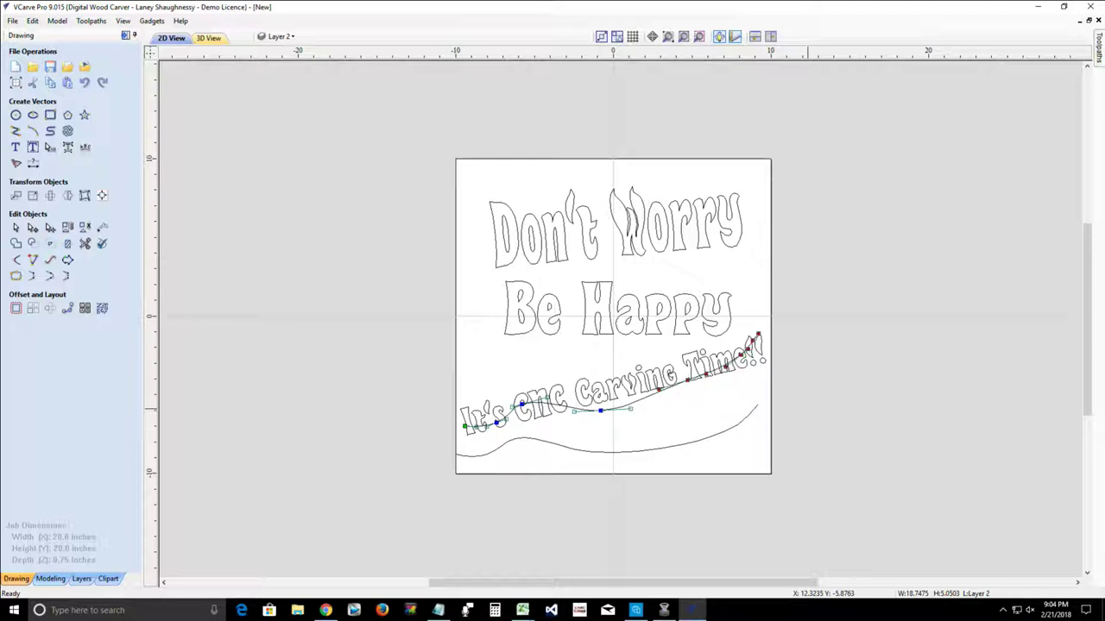
key(Up)
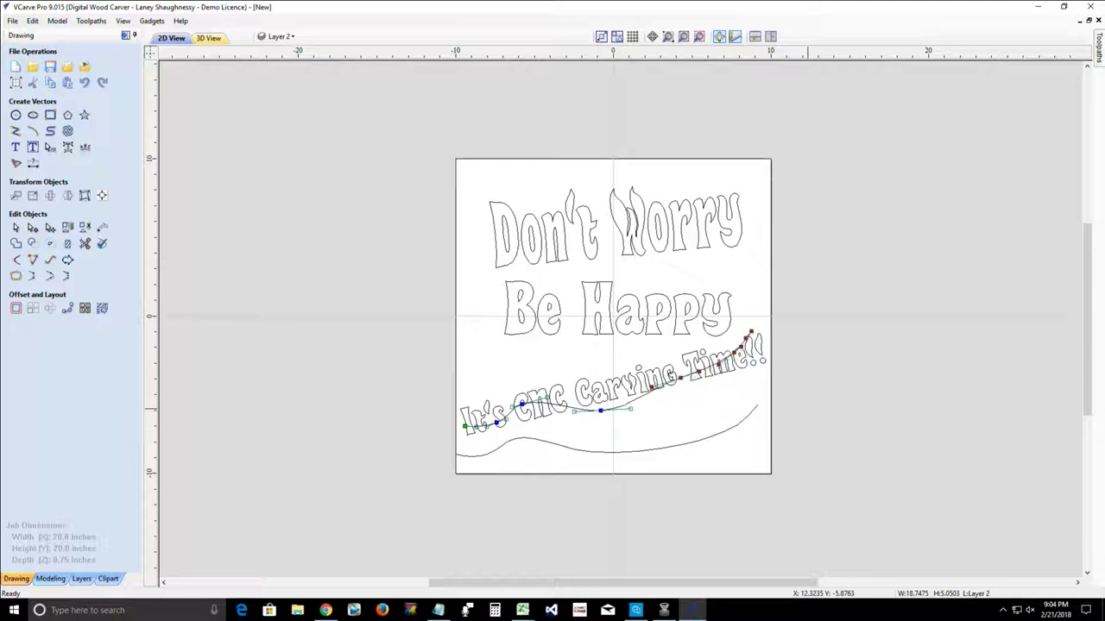
click(807, 409)
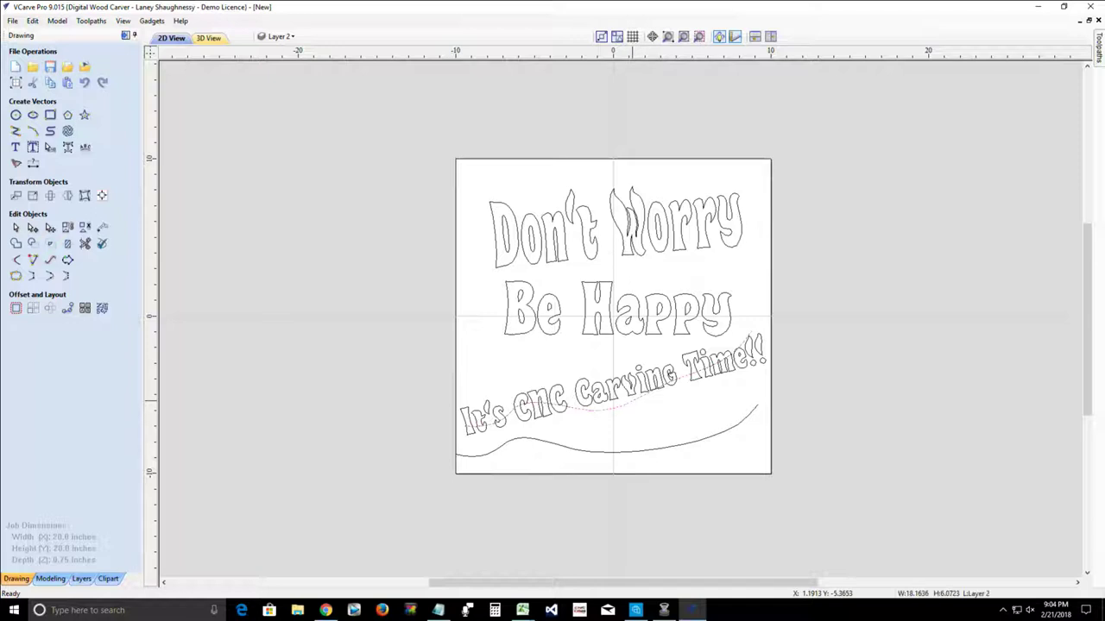
Step: Move the upper curve's node beneath the start of "Time" slightly downward to smooth the bend
click(671, 381)
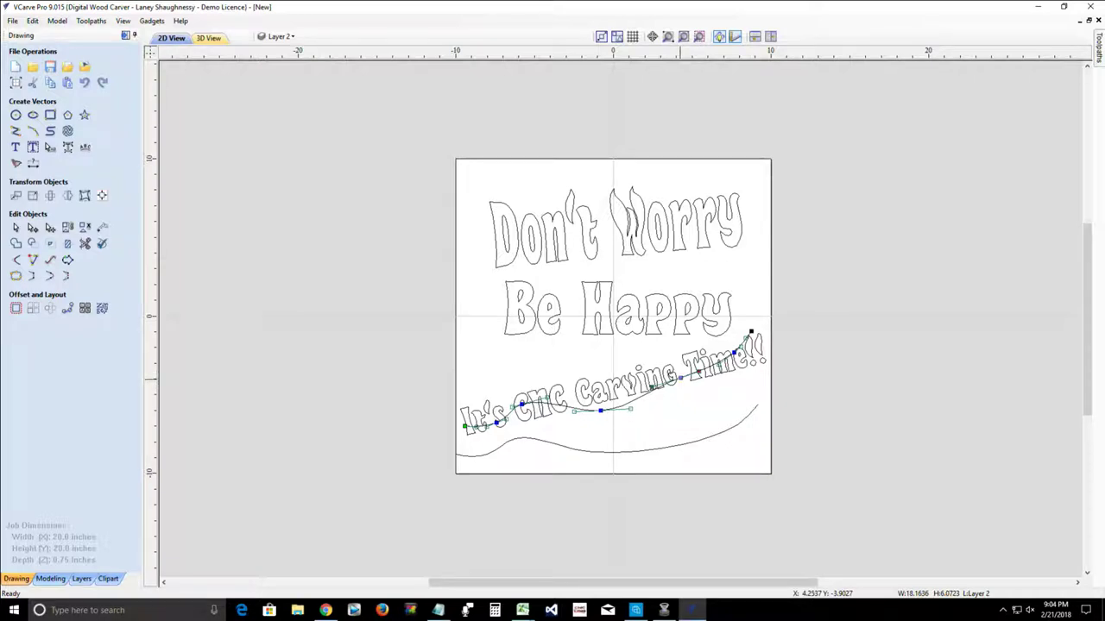
drag(680, 378, 682, 386)
click(598, 432)
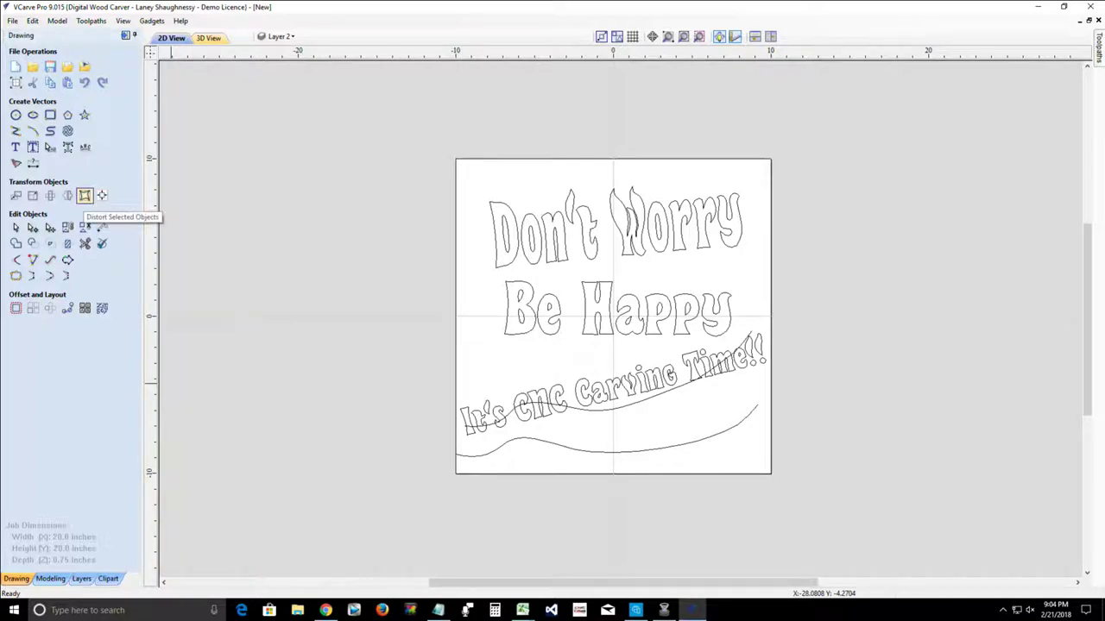
Step: Start the Distort tool and select the "It's CNC Carving Time!!" text, the lower wavy curve and the upper wavy curve
click(84, 196)
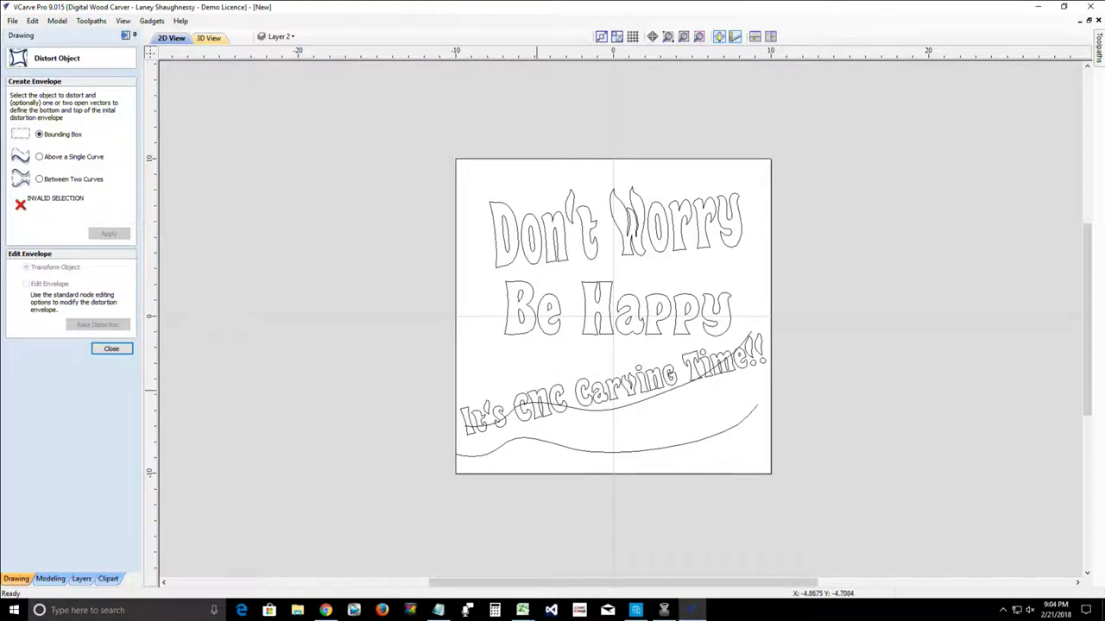
click(518, 400)
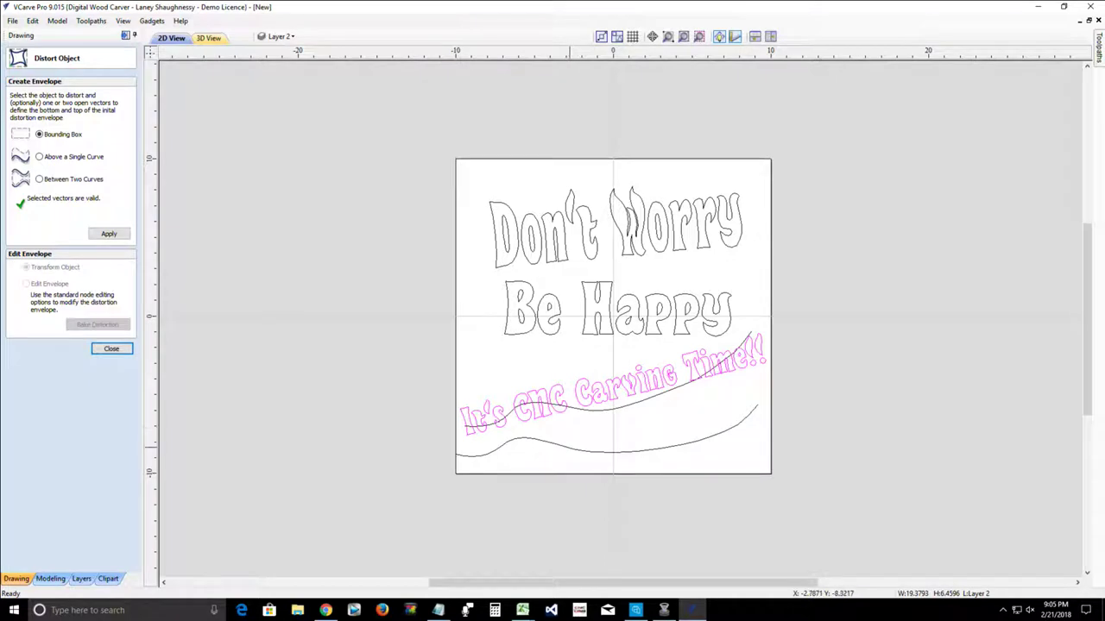
shift+click(569, 446)
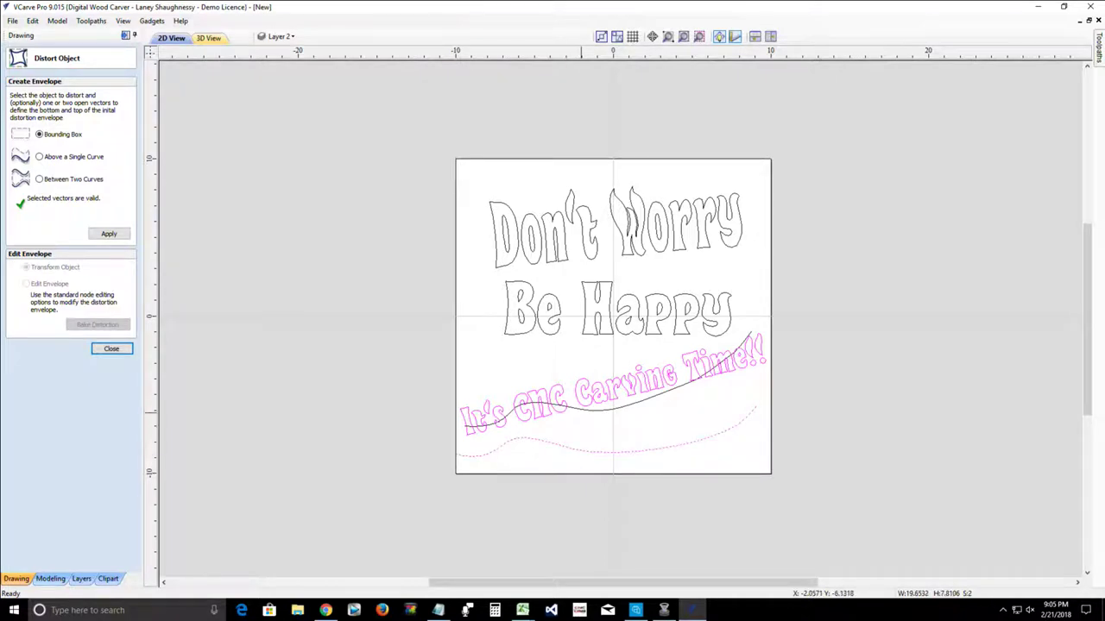
shift+click(554, 405)
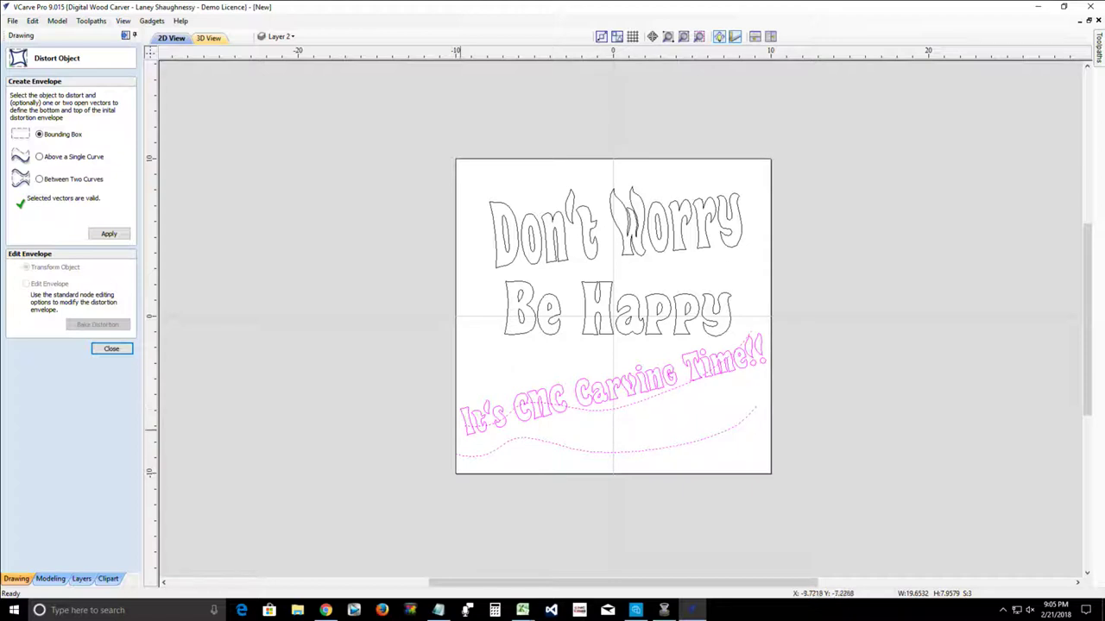
click(640, 434)
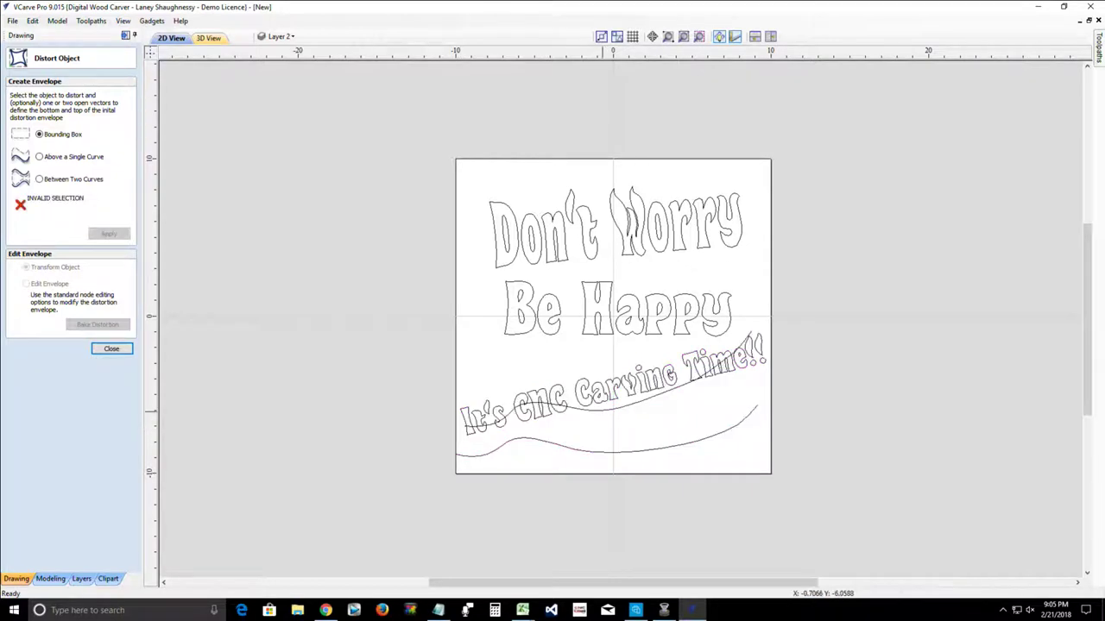
click(601, 410)
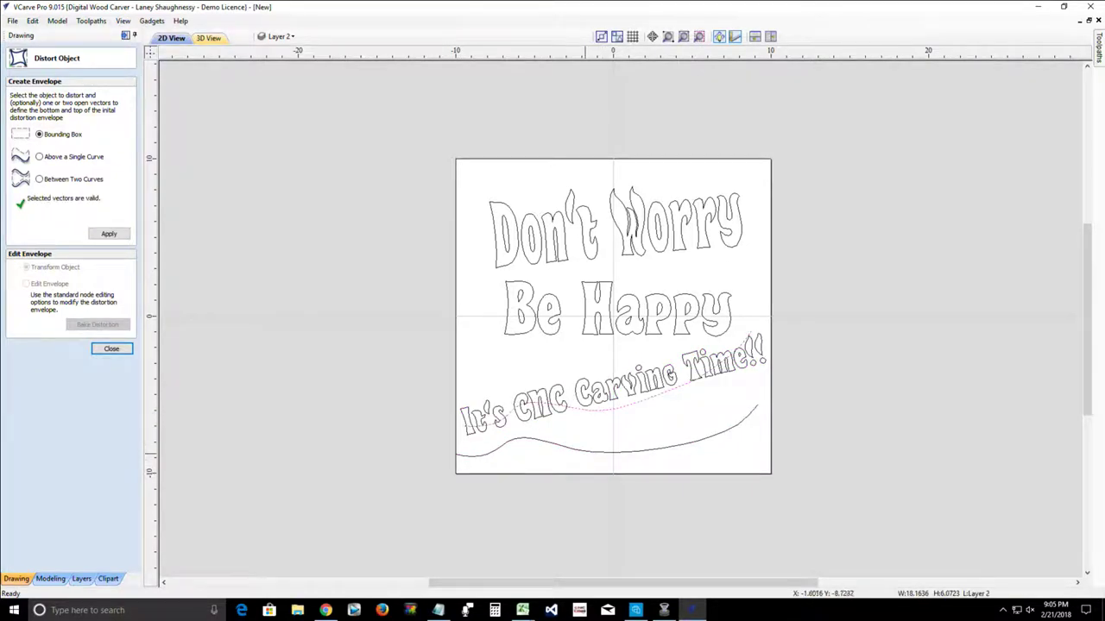
shift+click(538, 431)
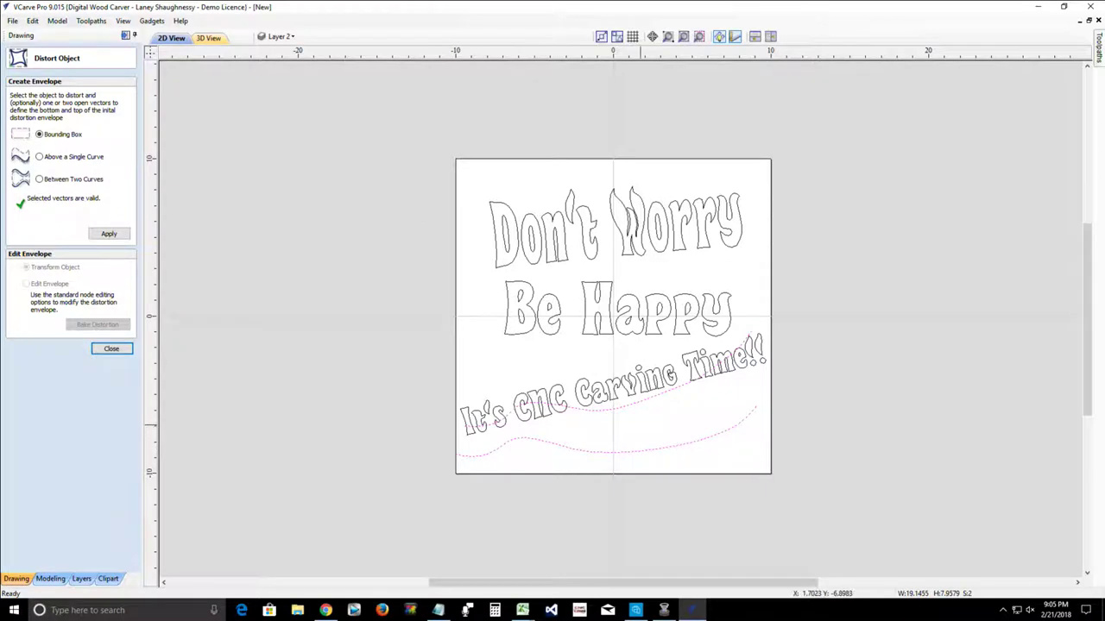
click(640, 424)
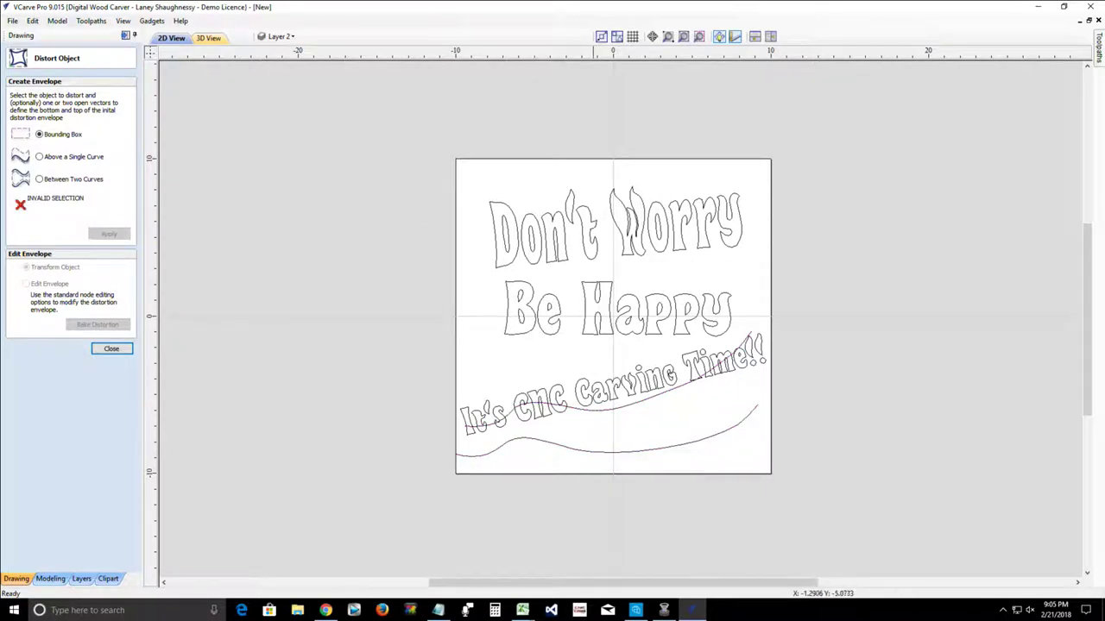
Step: Select the sloped text, the lower curve and the upper curve, and apply a Between Two Curves distortion envelope
click(594, 389)
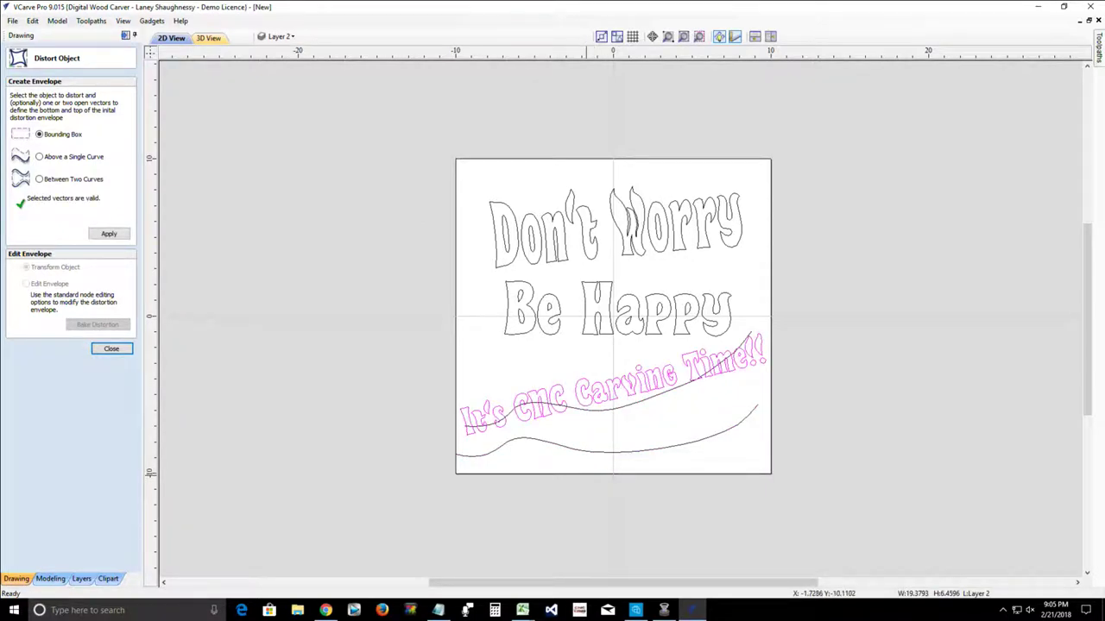
shift+click(588, 453)
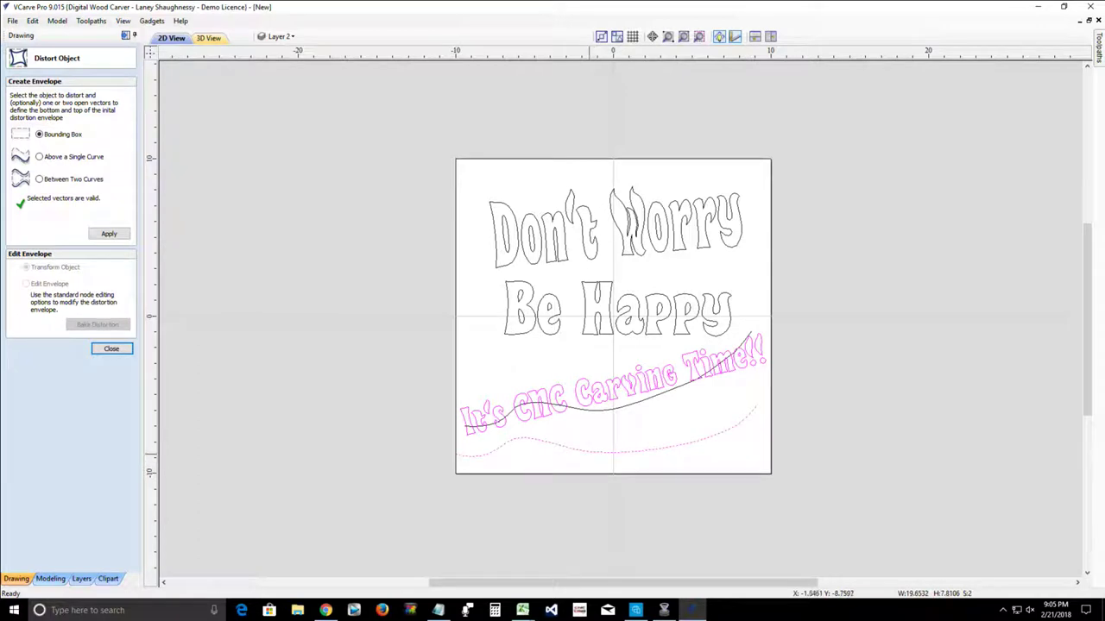
shift+click(590, 410)
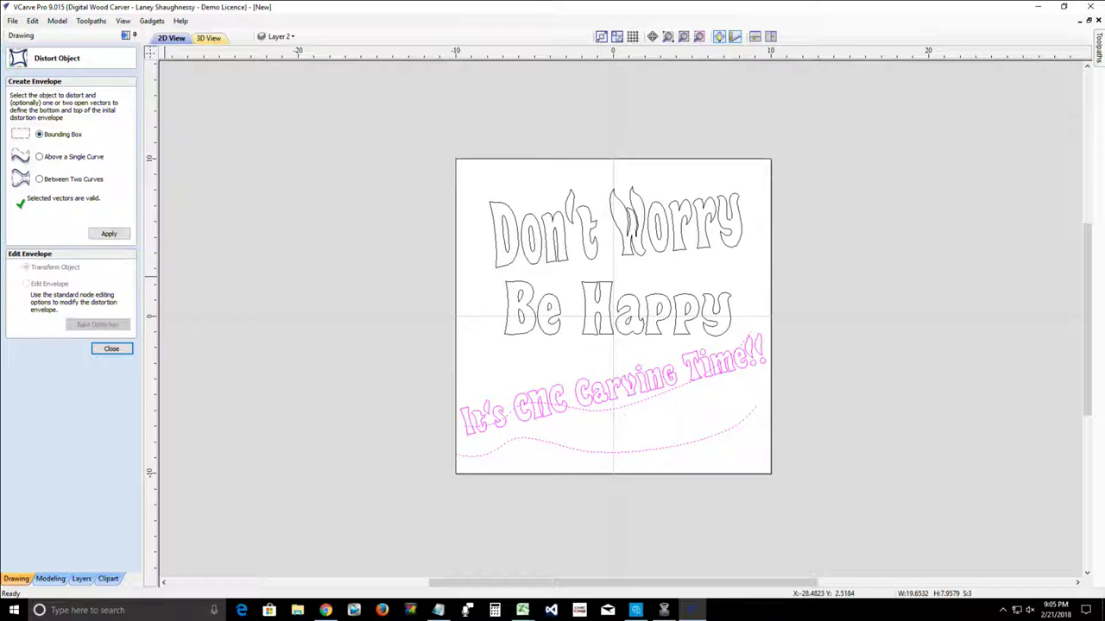
click(39, 178)
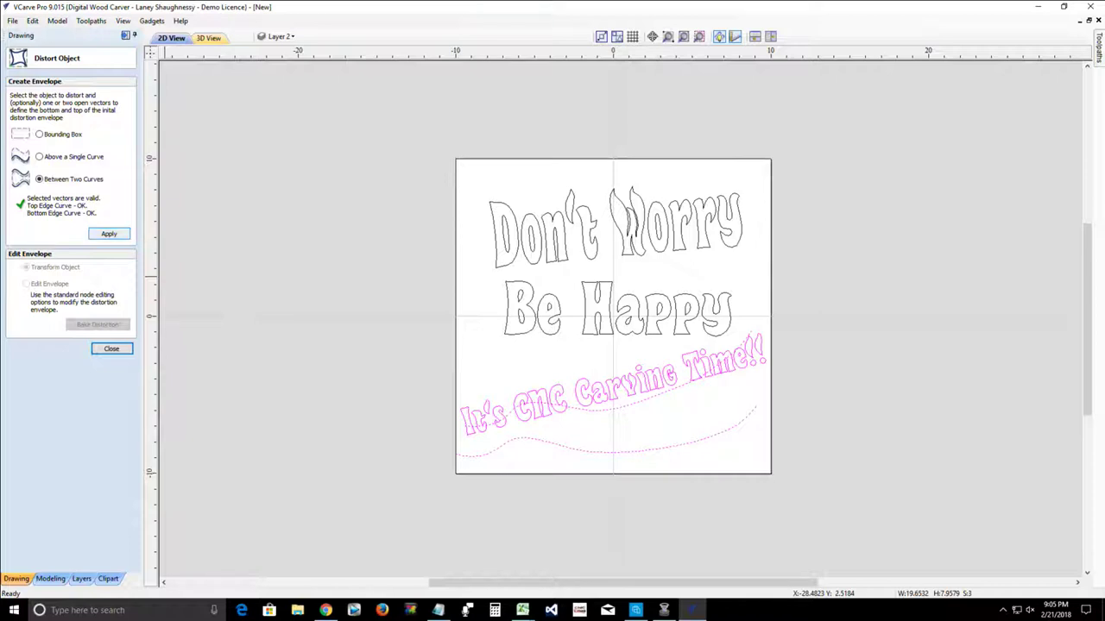
click(109, 233)
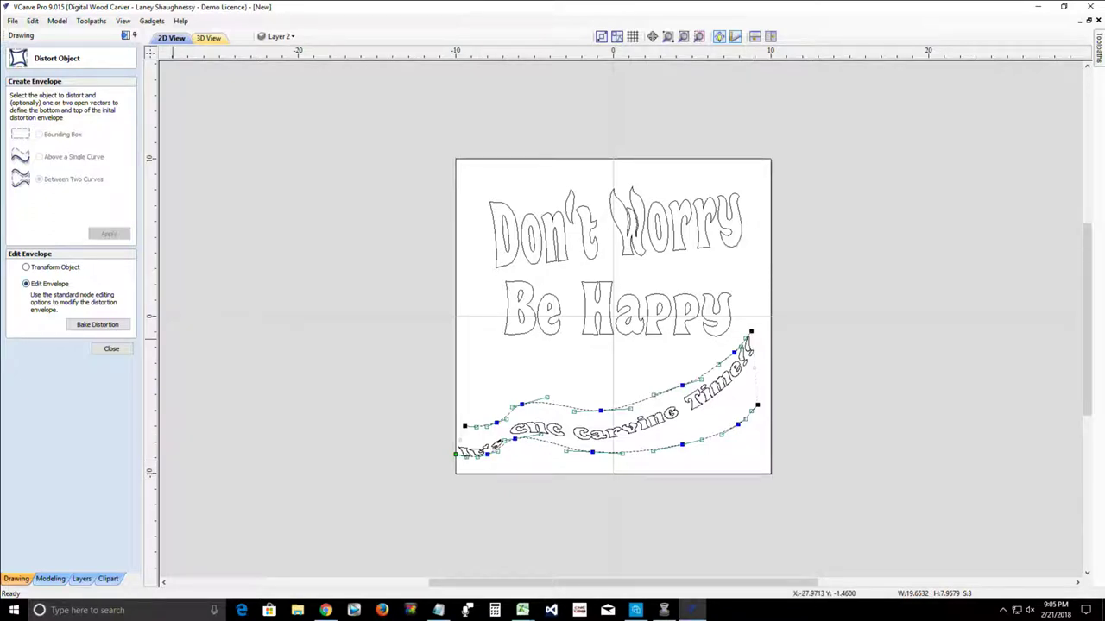
Step: Switch the envelope to Transform Object mode and back to Edit Envelope, and close the distortion tool
click(26, 266)
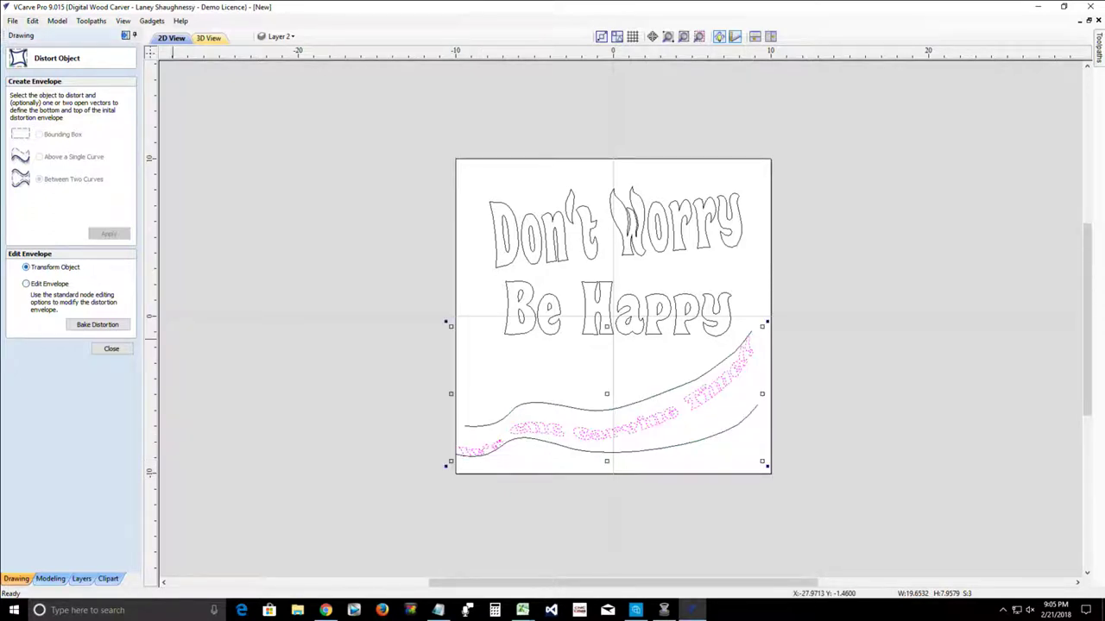
click(26, 283)
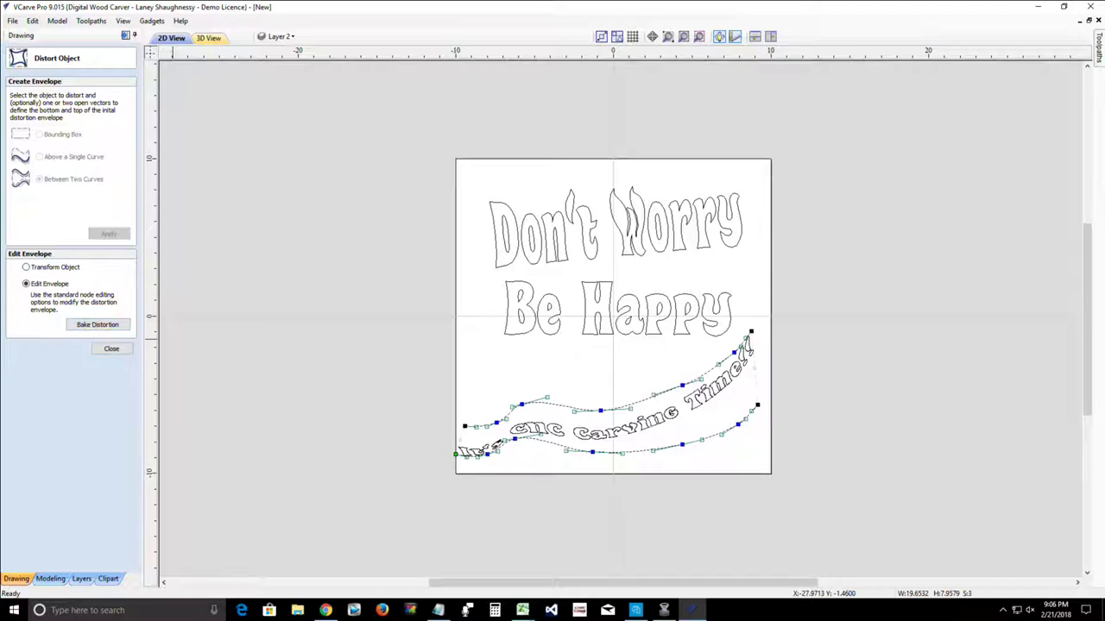
click(111, 349)
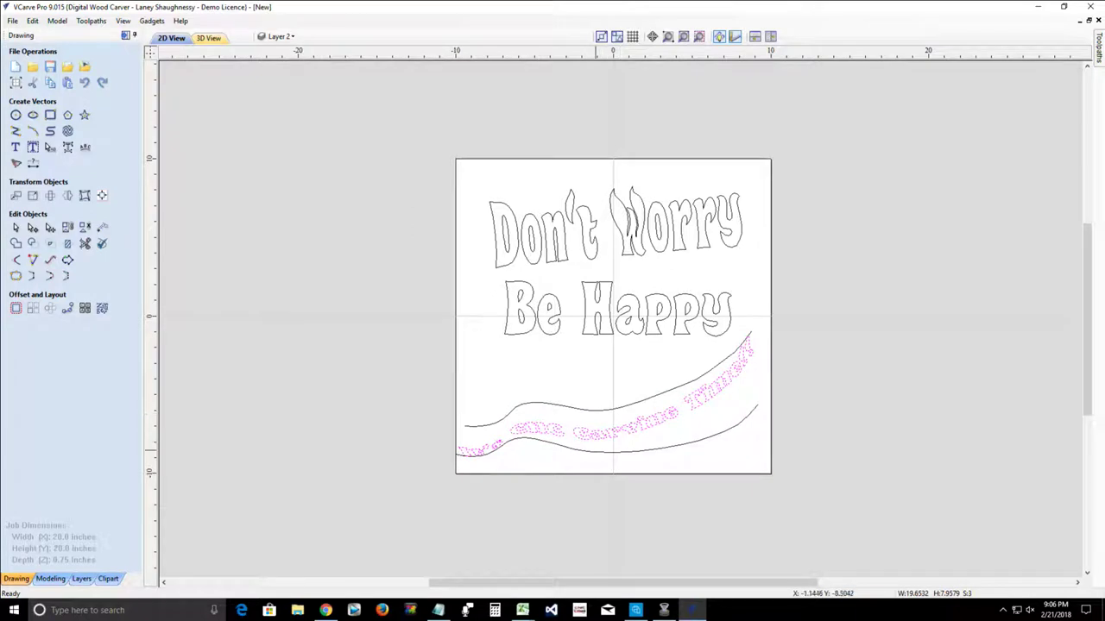
Step: Delete the lower and upper wavy guide curves around the distorted text
click(590, 451)
key(Escape)
key(Delete)
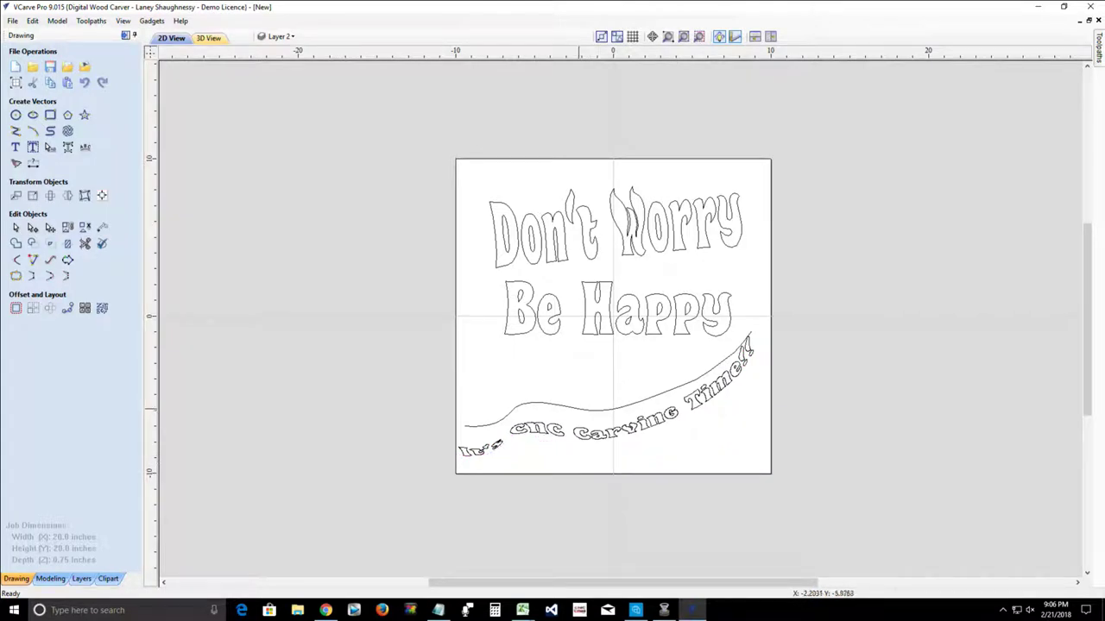
click(578, 410)
key(Delete)
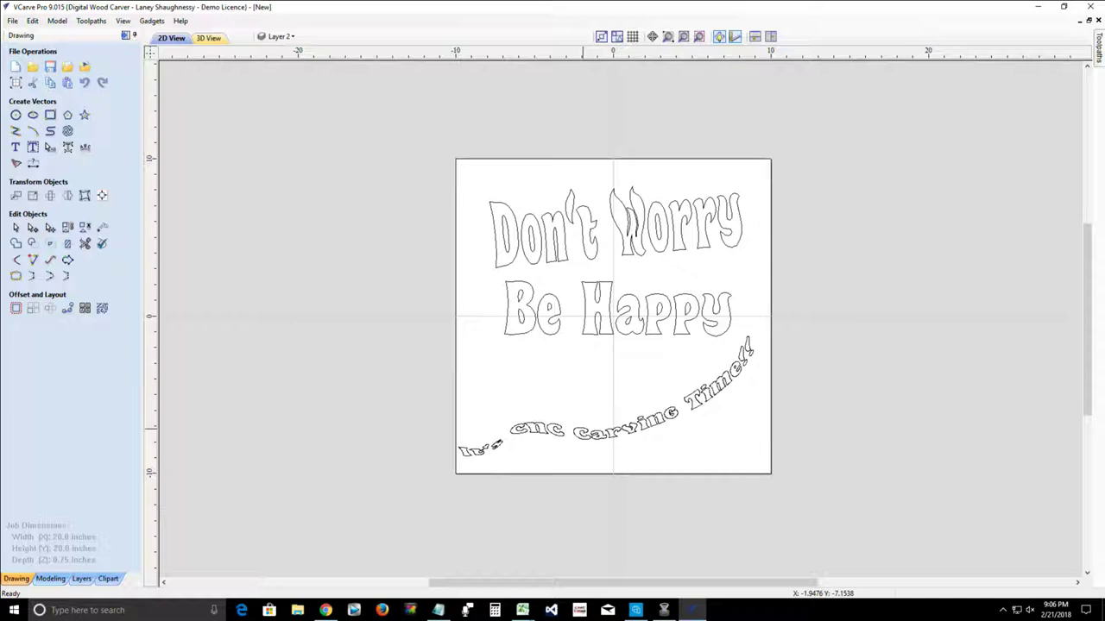
Step: Node-edit the distorted text's envelope, pulling the lower corner node at the "Time!!" end slightly outward and down
click(614, 432)
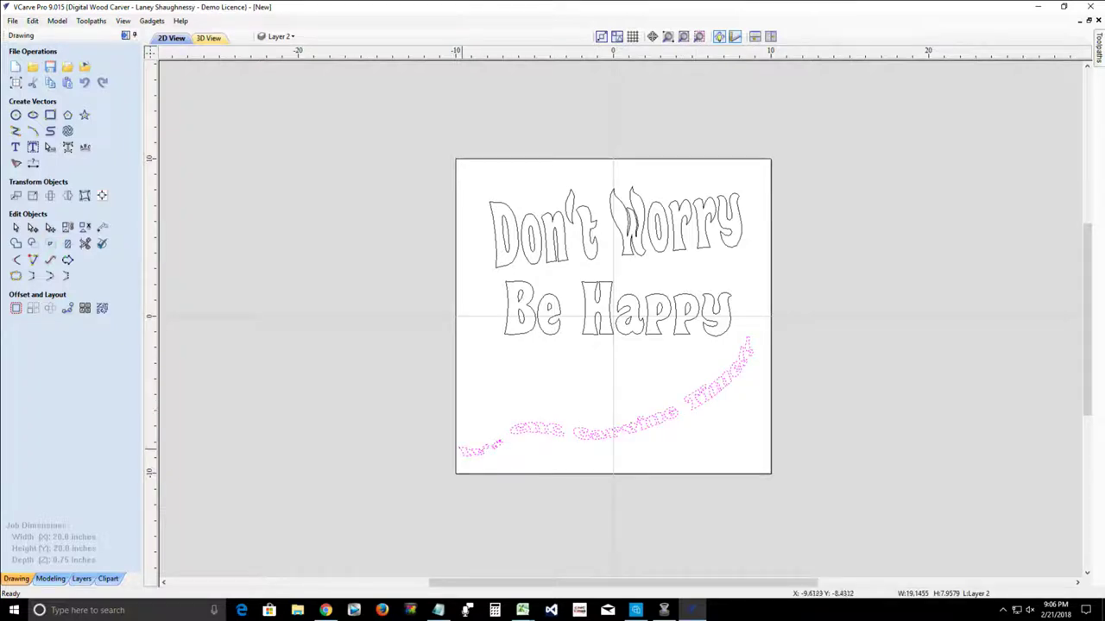
scroll(693, 414, up, 4)
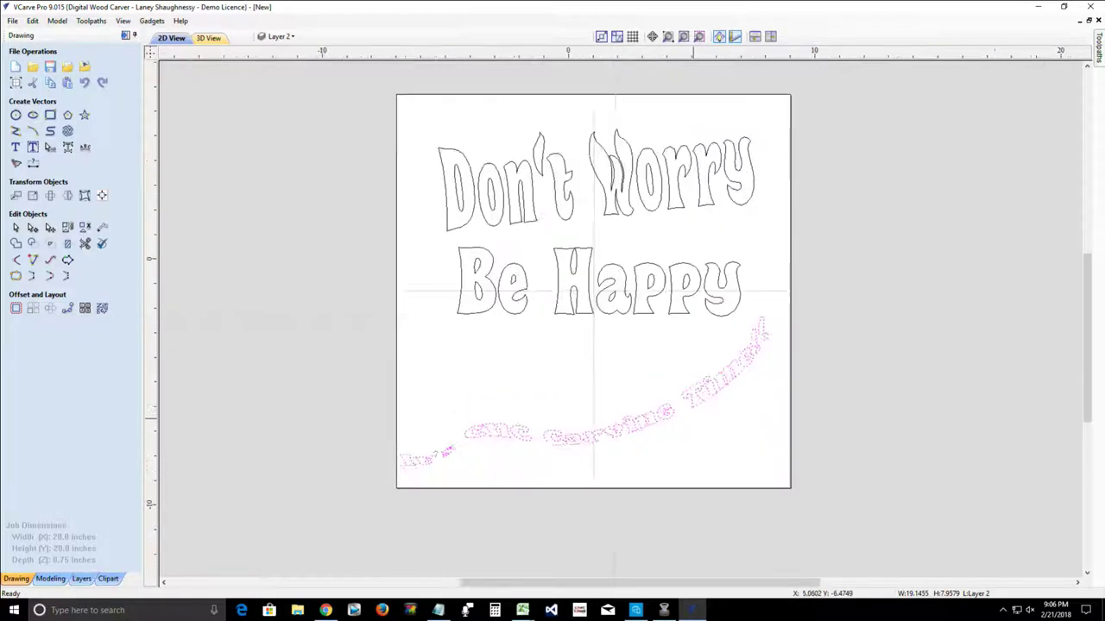
scroll(693, 414, down, 2)
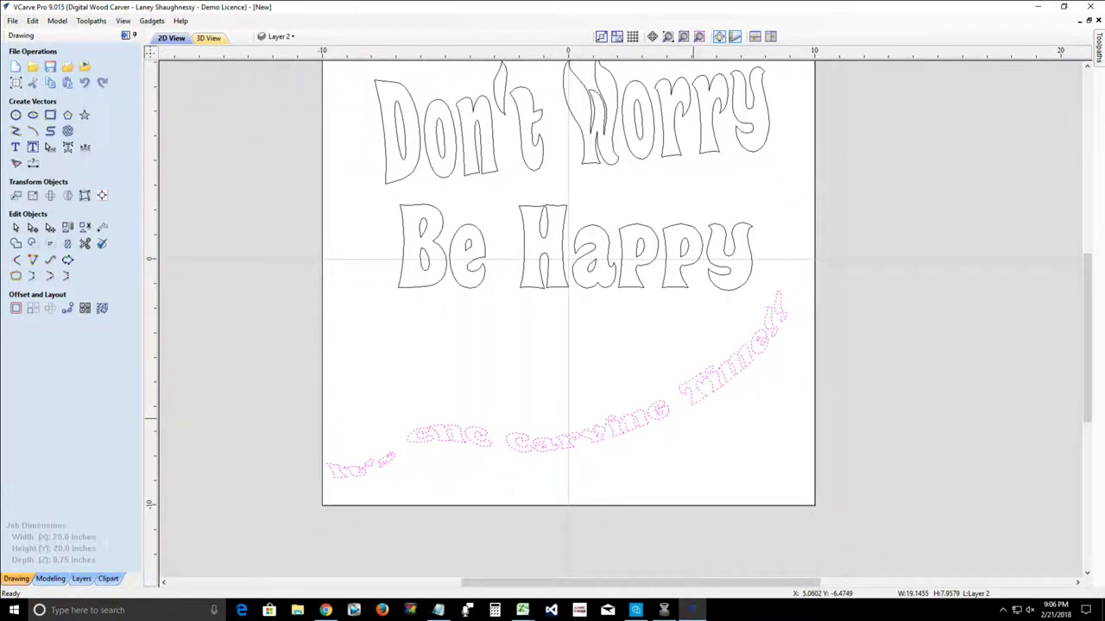
click(32, 228)
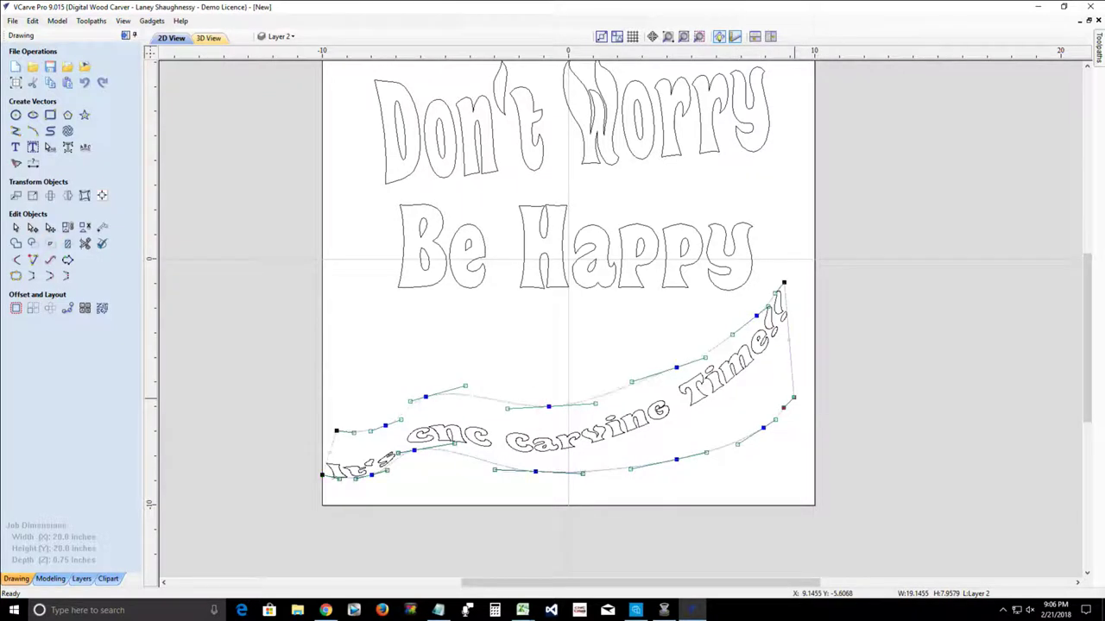
drag(793, 398, 804, 408)
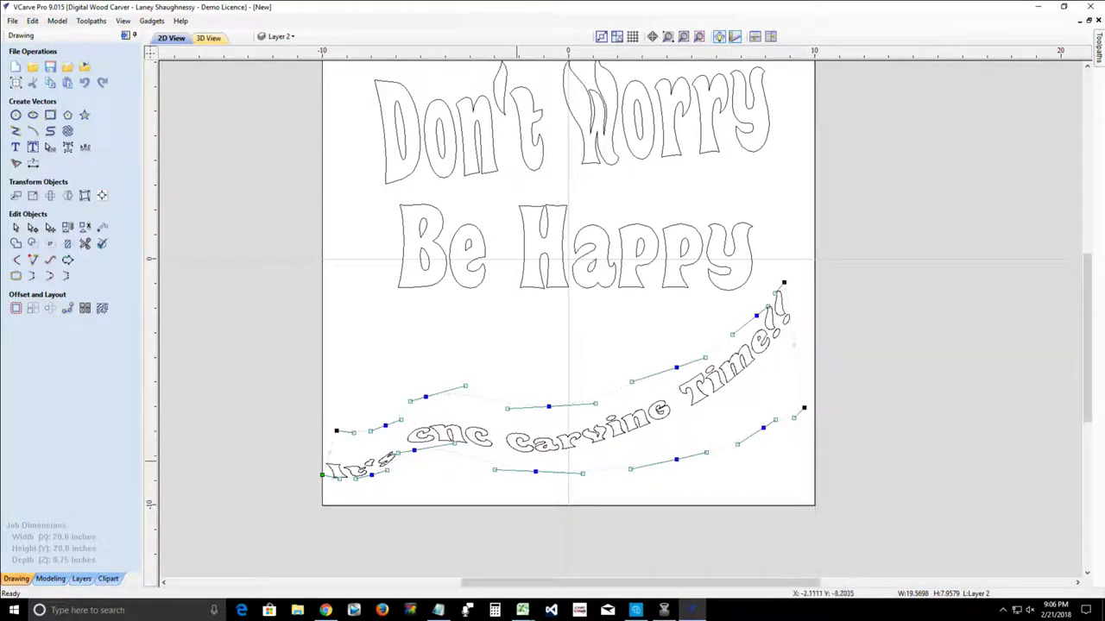
Step: Select the envelope's lower-edge nodes beneath "Carving" and nudge them up and down, leaving them slightly below their original position
drag(516, 461, 686, 473)
key(Up)
key(Up)
key(Up)
key(Up)
key(Up)
key(Up)
key(Up)
key(Up)
key(Up)
key(Up)
key(Up)
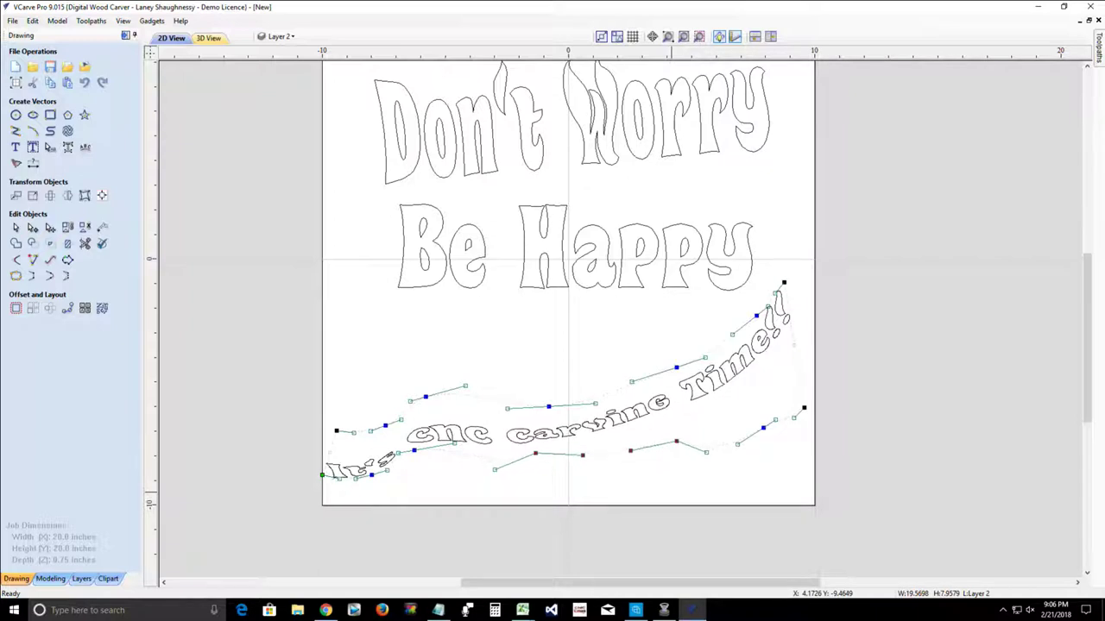
key(Up)
key(Up)
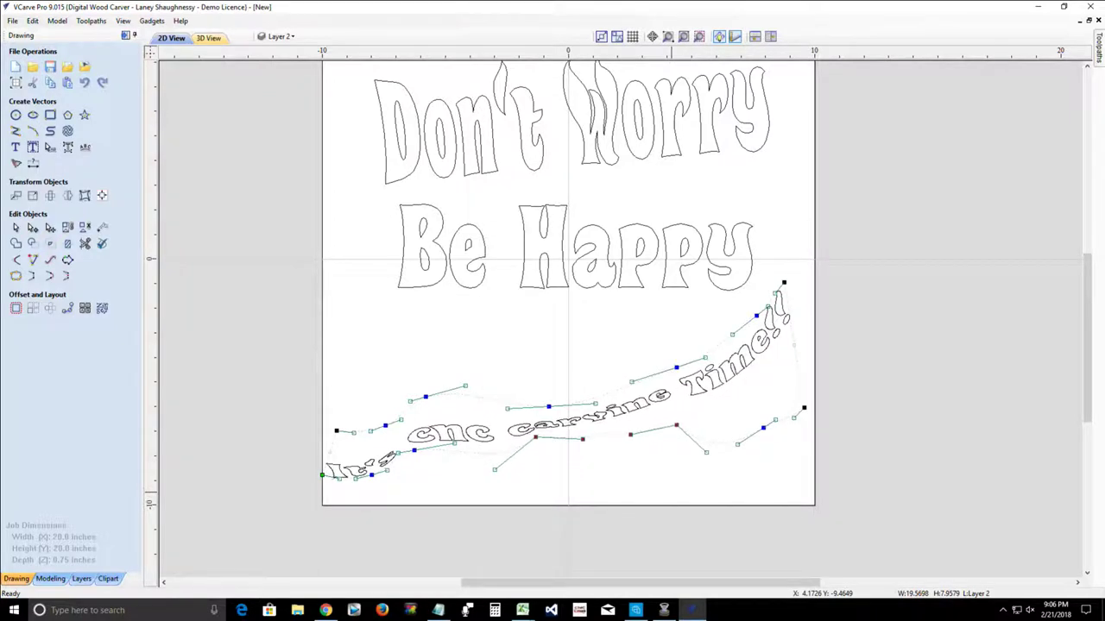
key(Down)
key(Down)
key(Down)
key(Down)
key(Down)
key(Down)
key(Down)
key(Down)
key(Down)
key(Down)
key(Down)
key(Down)
key(Down)
key(Down)
key(Down)
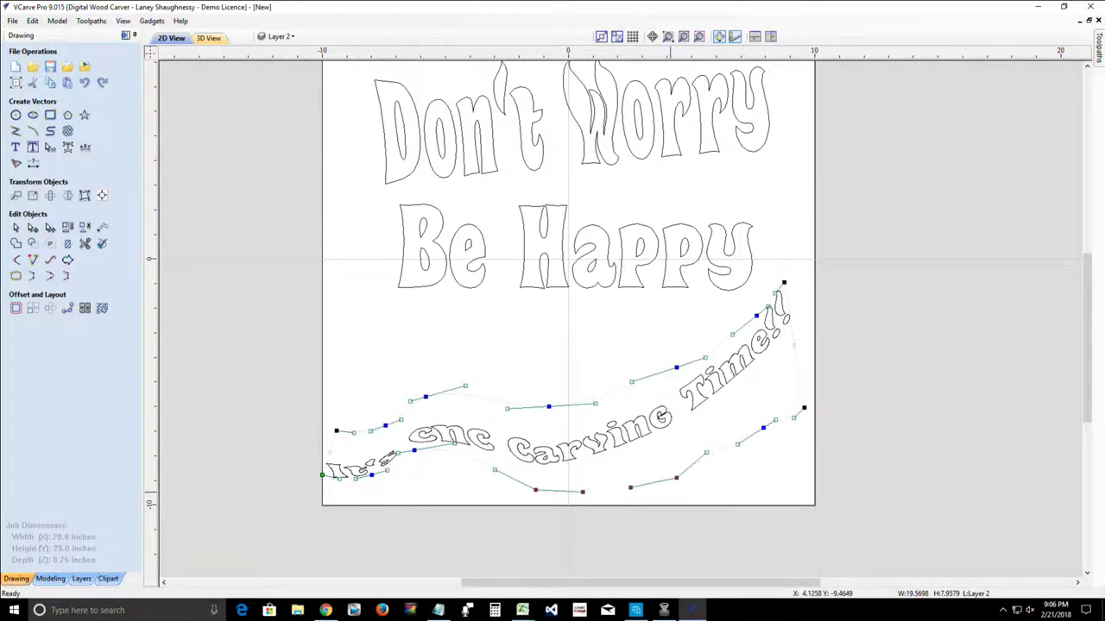
key(Down)
key(Down)
key(Down)
key(Down)
key(Up)
key(Up)
key(Up)
key(Up)
key(Up)
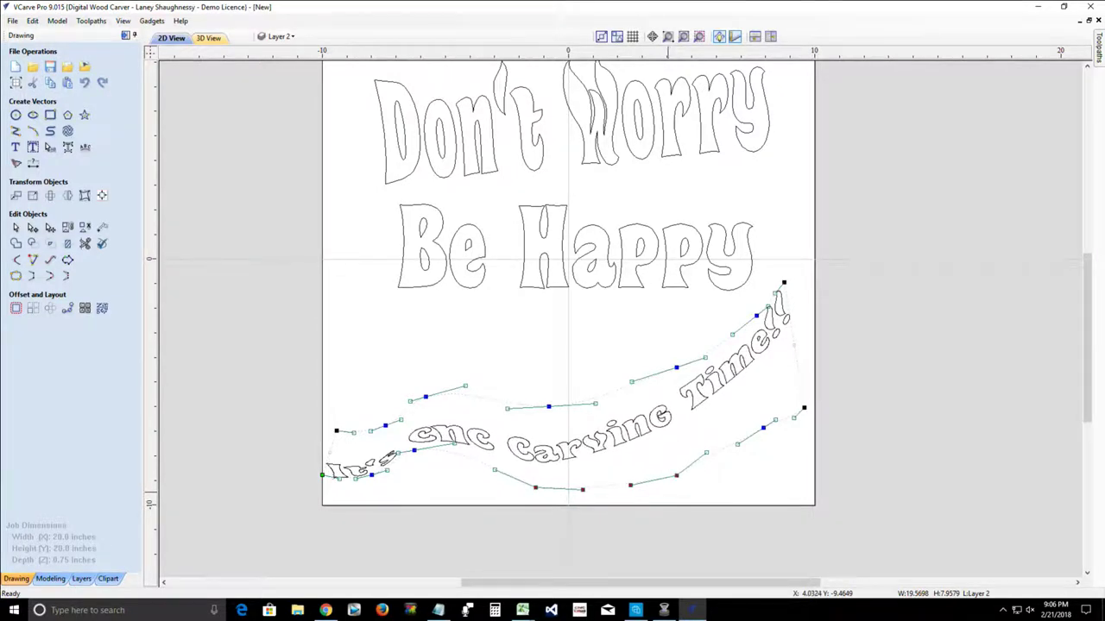
Step: Select the envelope's upper nodes above "It's CNC", move them together well upward to stretch those words, and leave node editing
drag(322, 391, 451, 427)
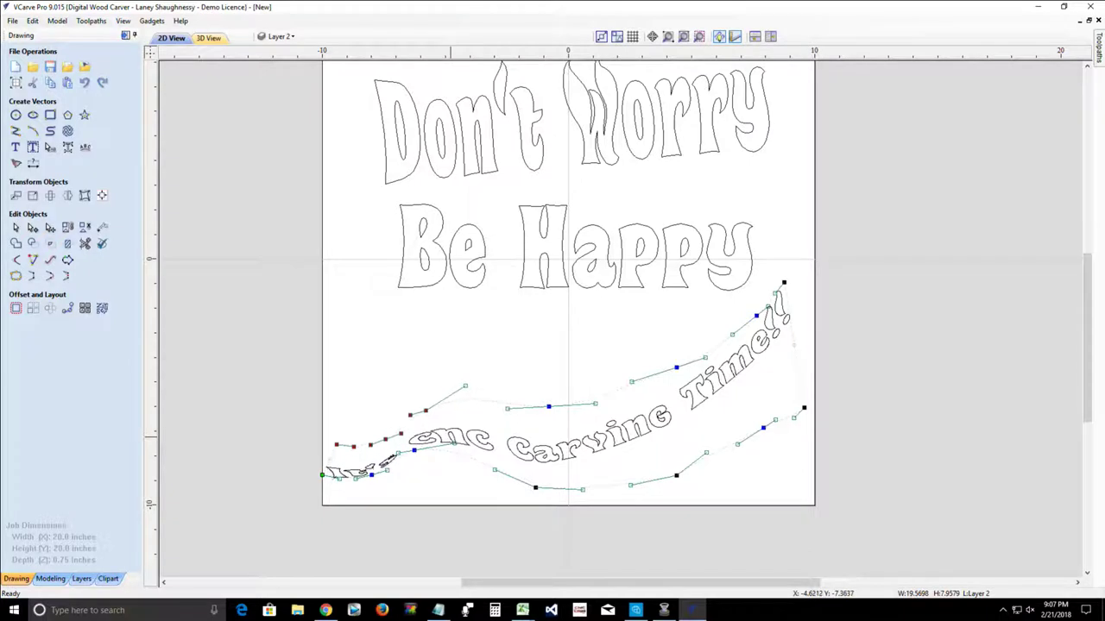
drag(425, 411, 415, 343)
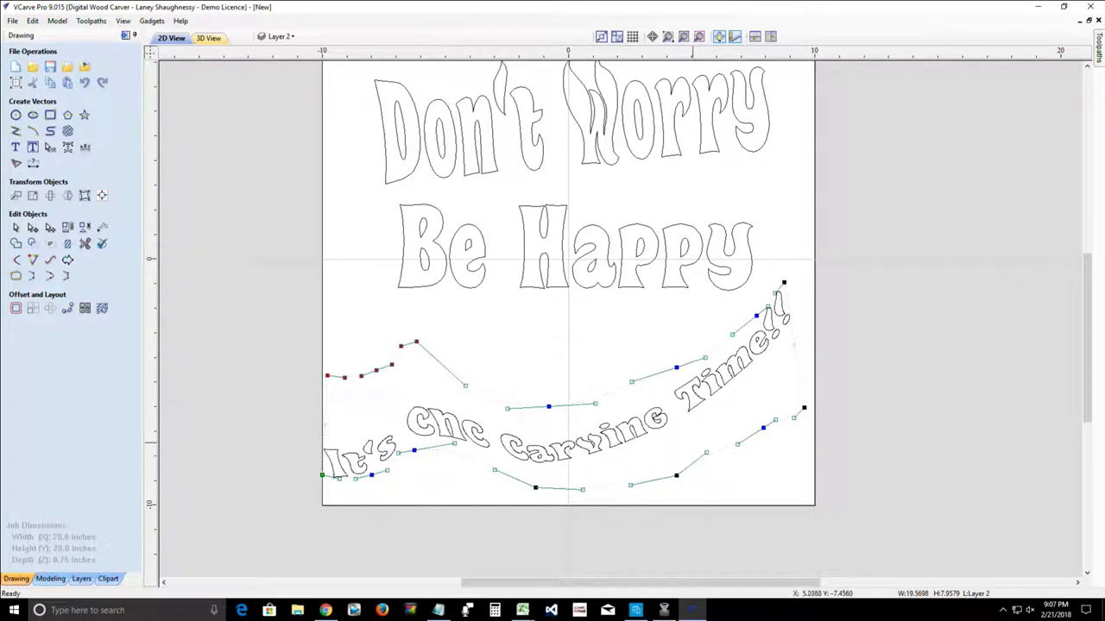
key(Escape)
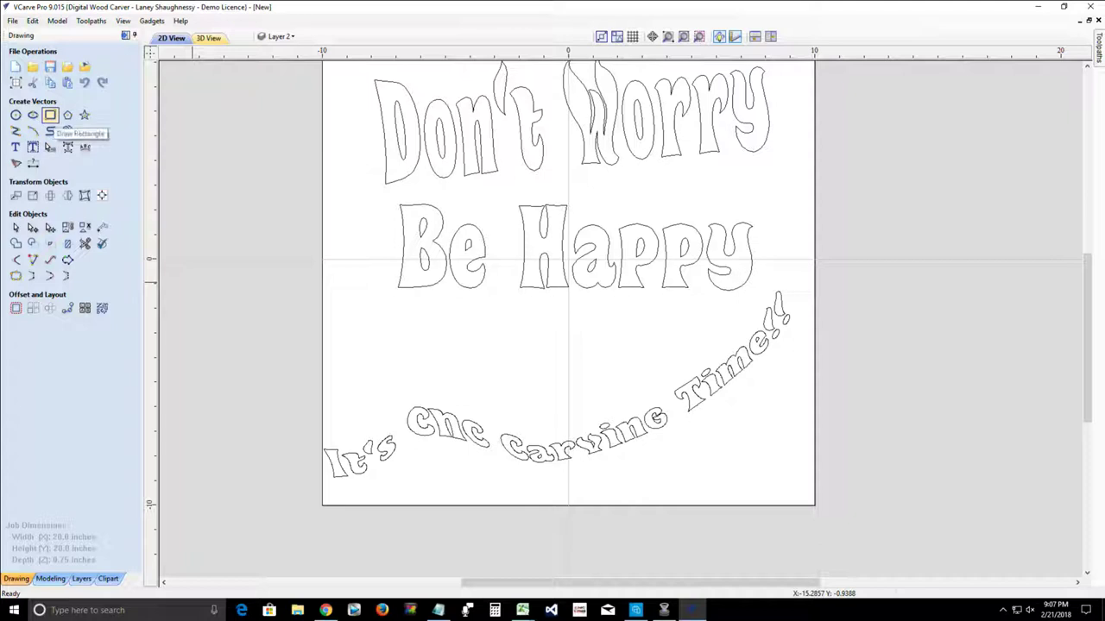
Step: Draw a 3-sided polygon of 1.7 inch radius above "It's", centred at about X -7.30, Y -3.13
click(68, 116)
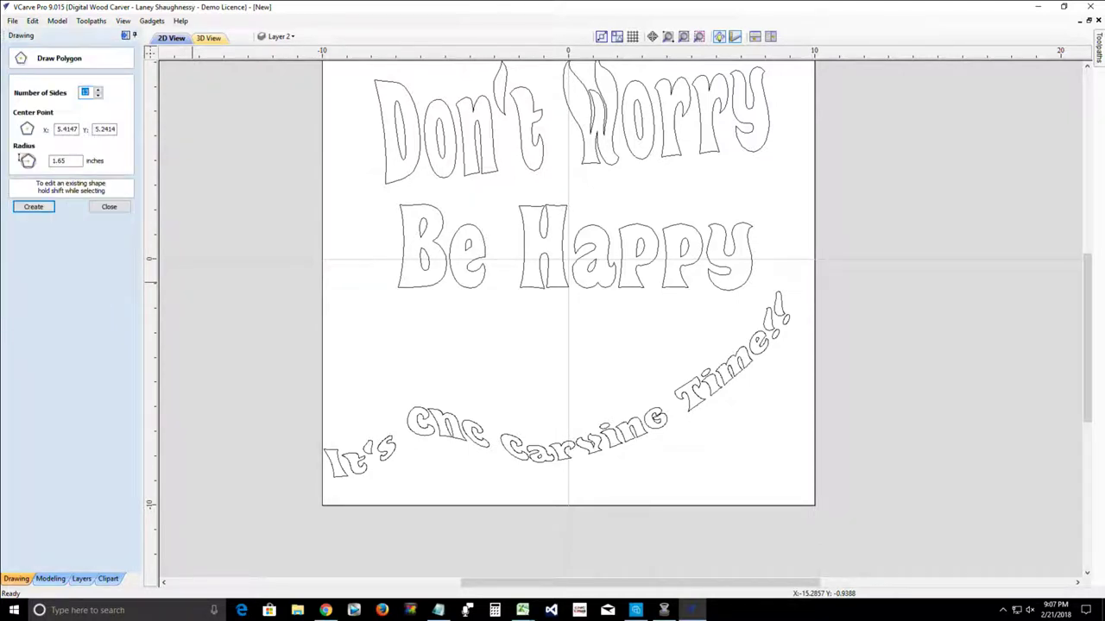
text(3)
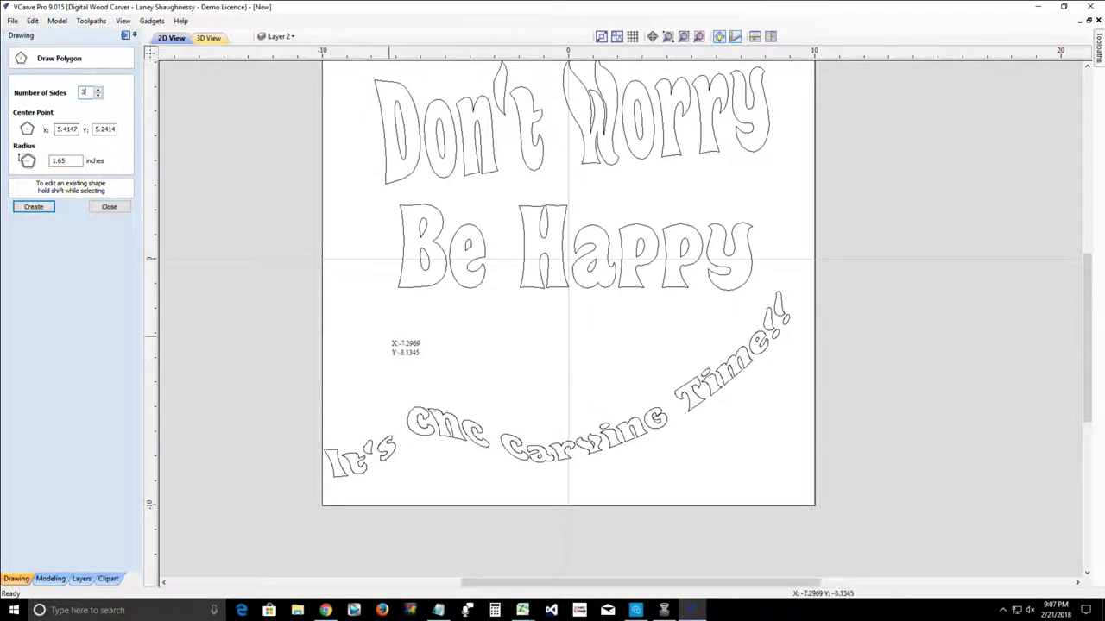
click(389, 337)
drag(426, 348, 428, 349)
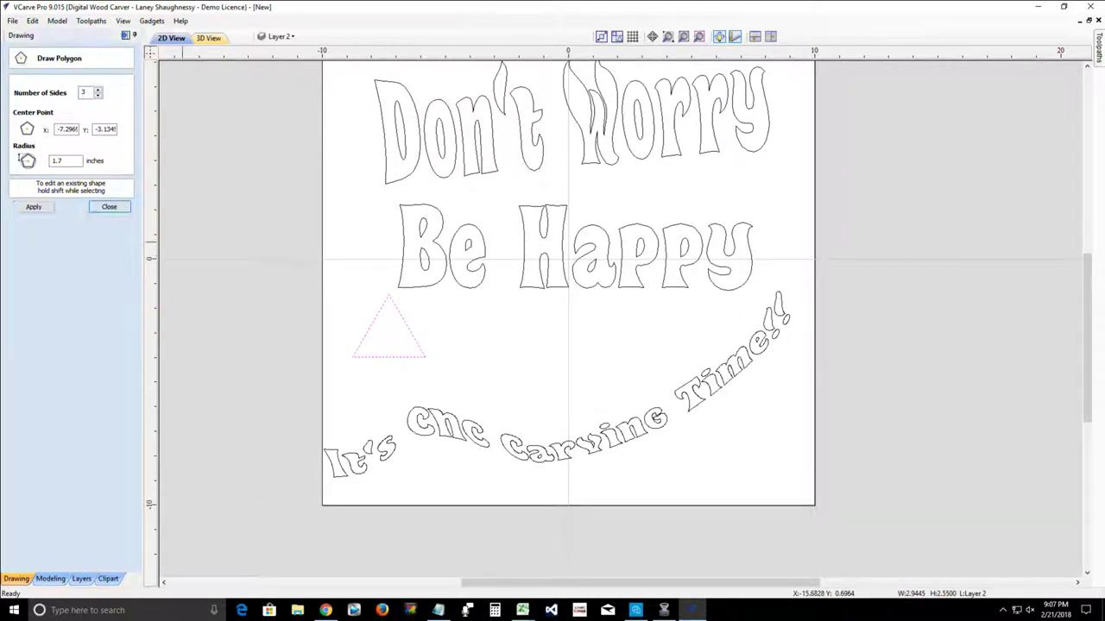
click(109, 206)
Step: Rotate the triangle 90 degrees about its centre and stretch it horizontally to about 5.6 inches wide
click(388, 353)
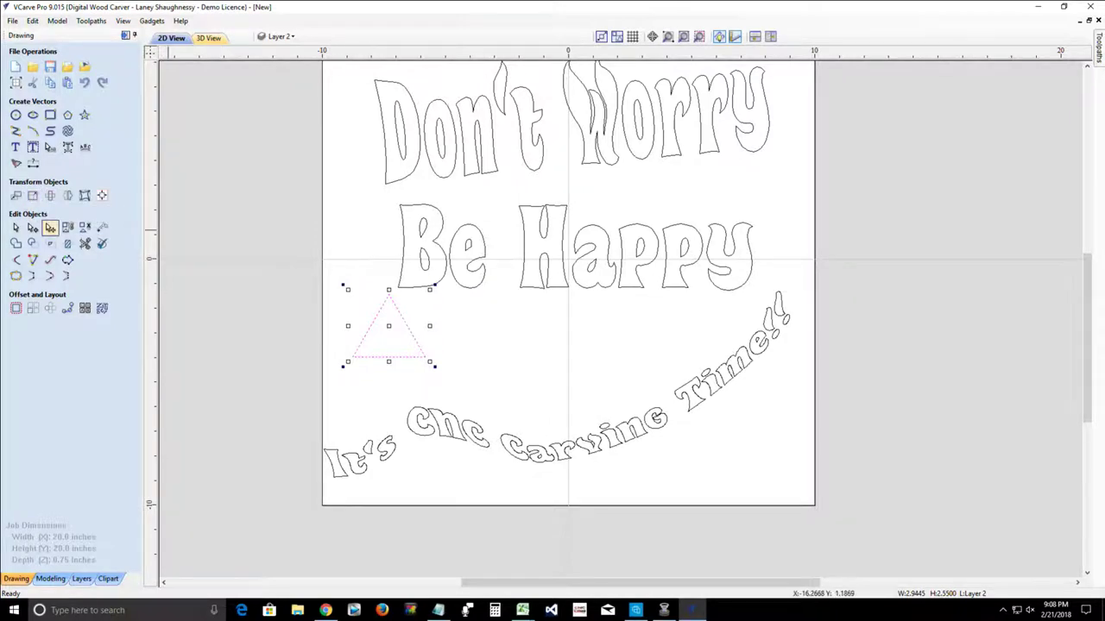
click(50, 196)
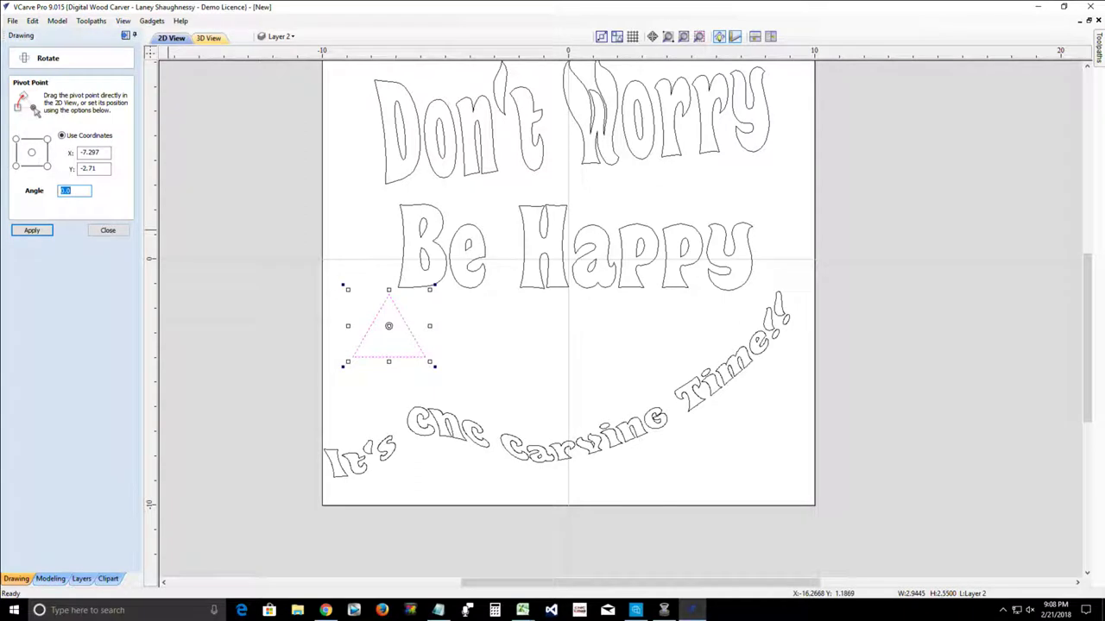
click(31, 152)
double_click(73, 191)
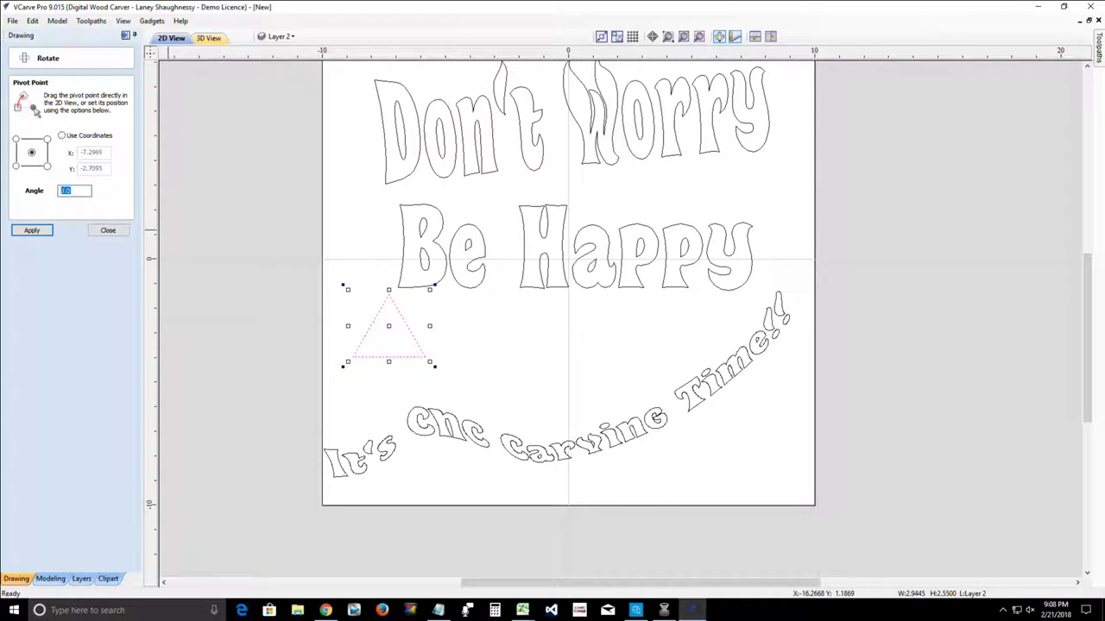
text(90)
key(Return)
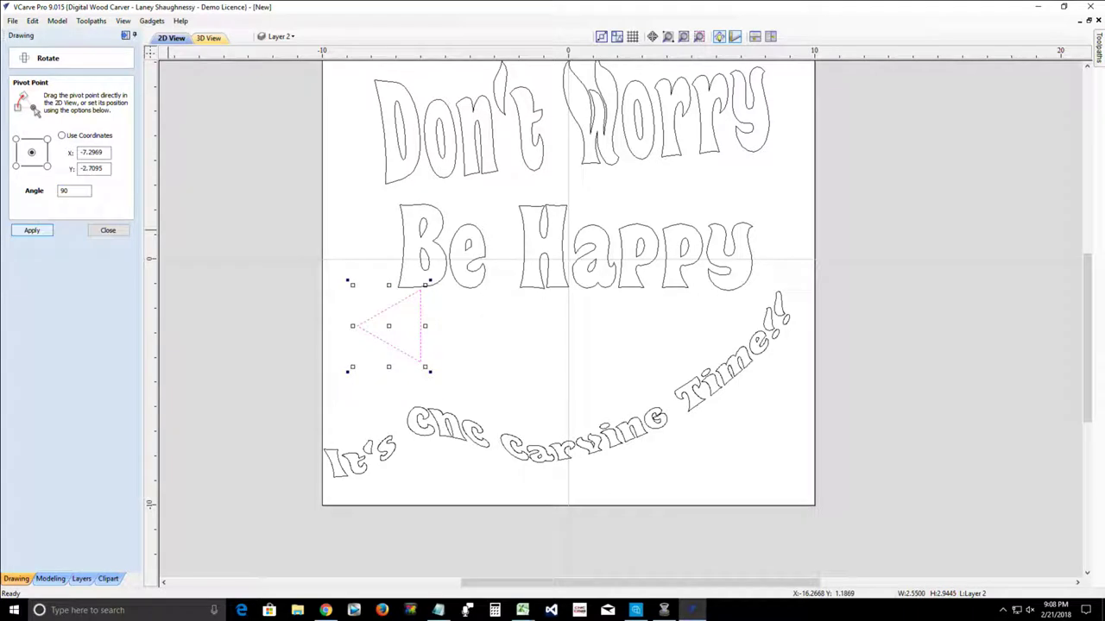
click(108, 230)
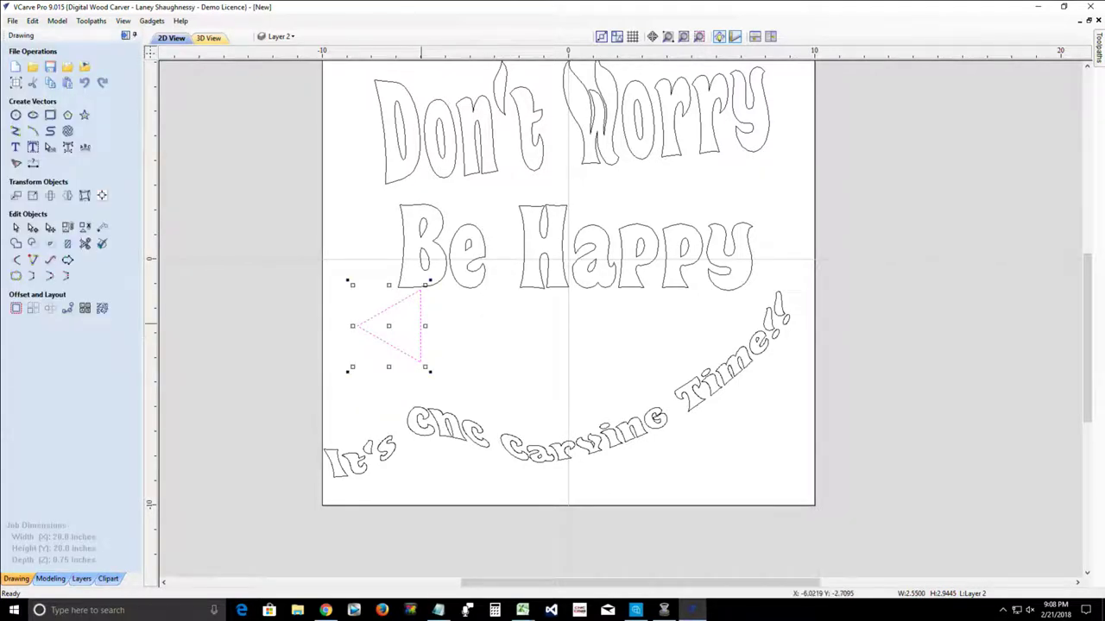
drag(420, 338, 494, 325)
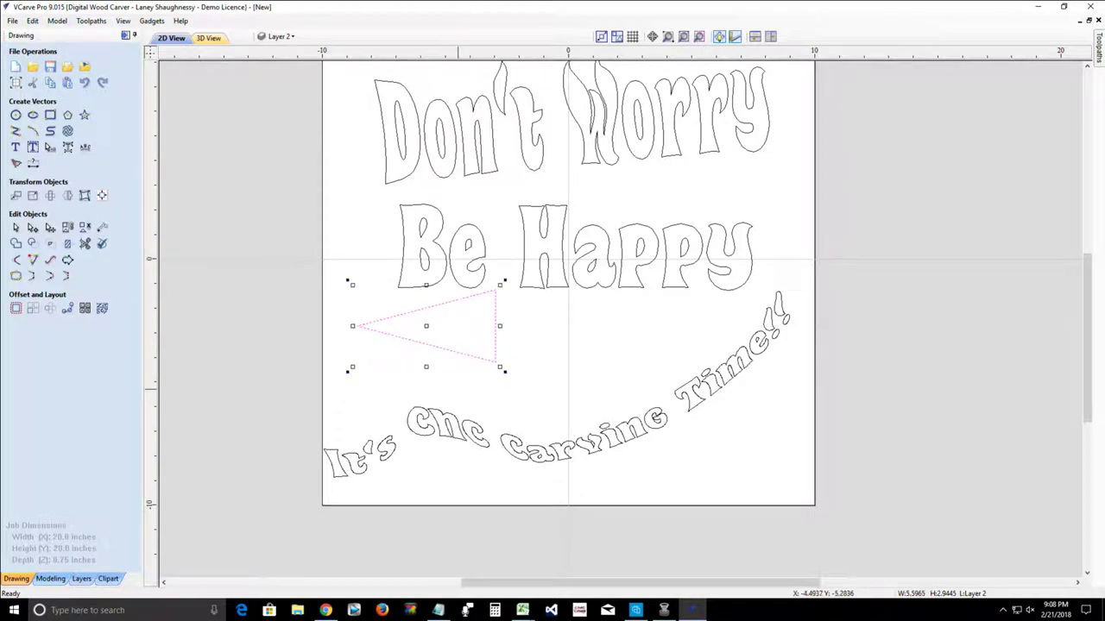
Step: Offset the stretched triangle outwards by 0.125 inches with sharp offset corners, undoing a first trial offset of 0.0625 inches
click(16, 308)
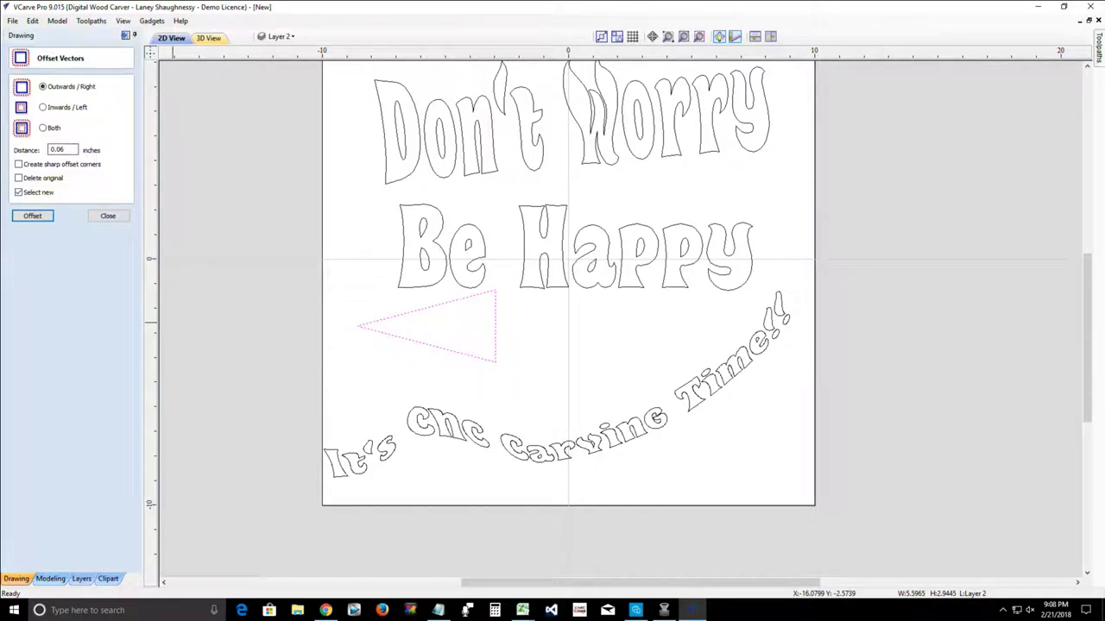
text(25)
key(Return)
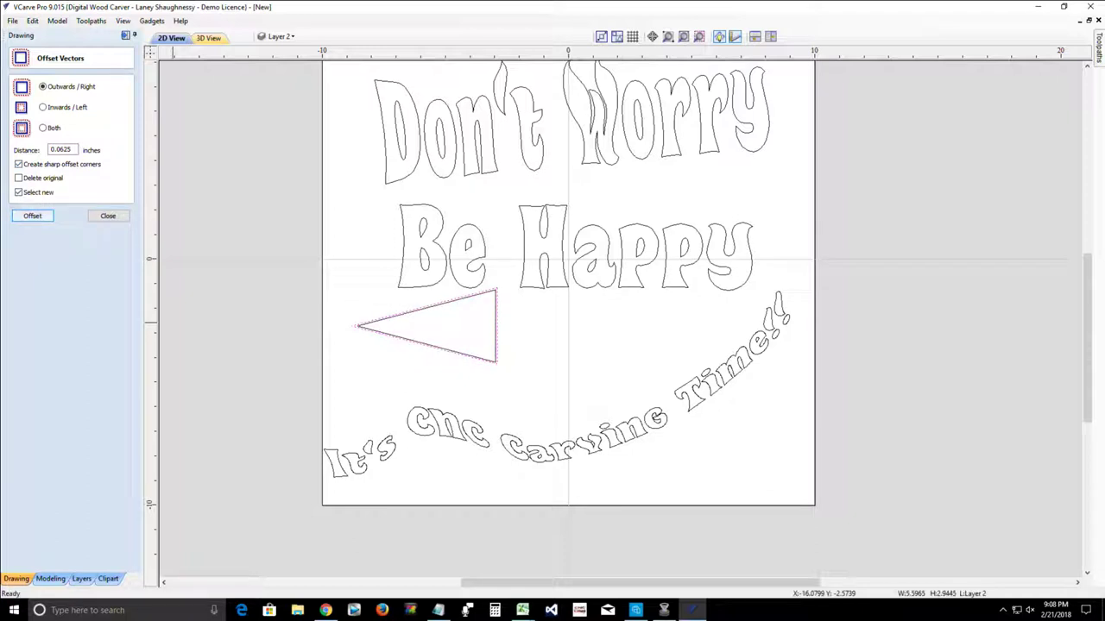
key(ctrl+z)
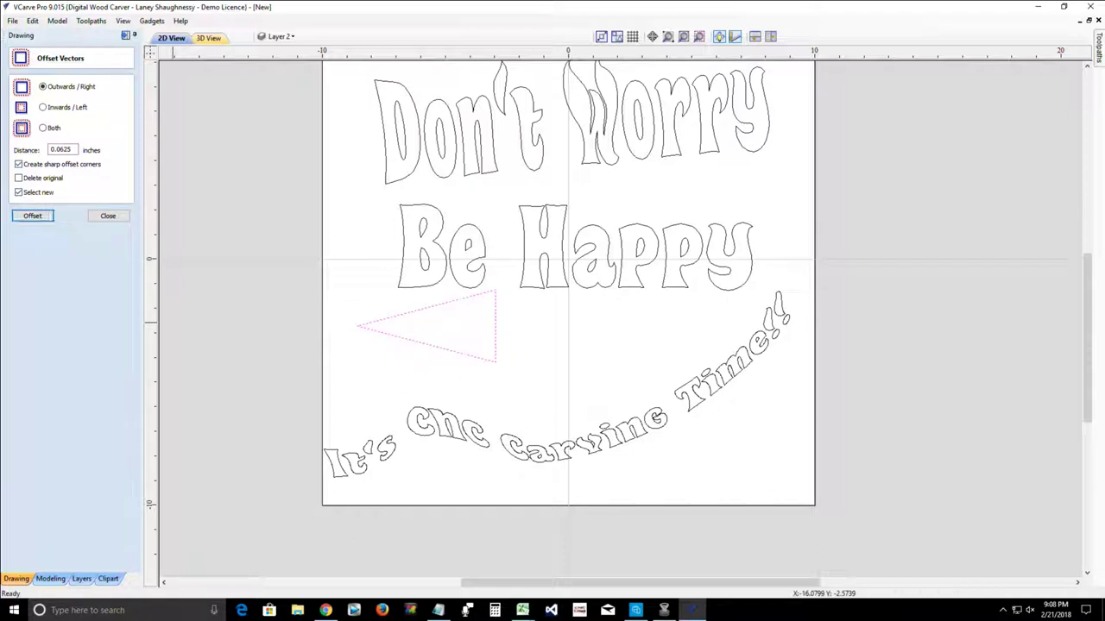
drag(73, 150, 50, 150)
text(.125)
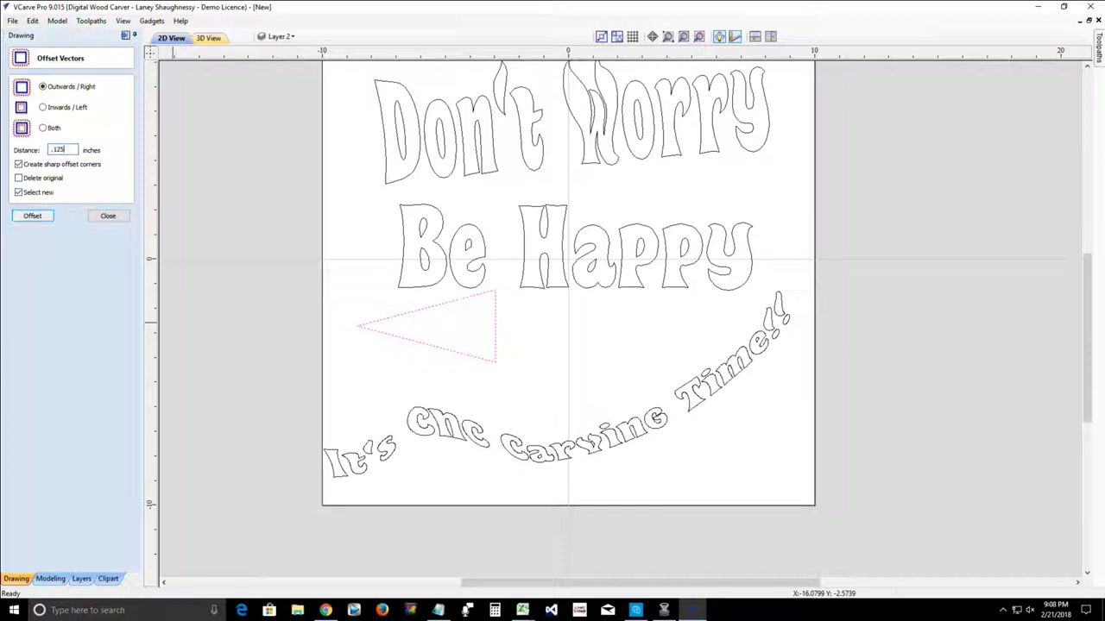
click(33, 215)
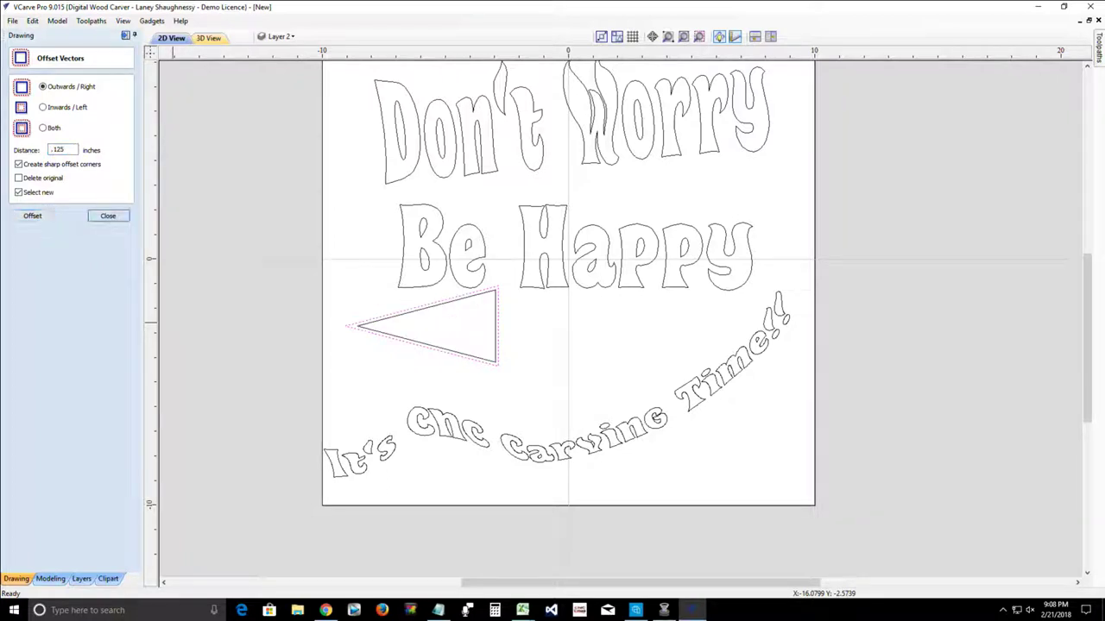
click(108, 216)
Step: Draw a circle about 0.75 inches in diameter centred on the outer triangle's pointed tip, and weld it to that triangle
scroll(388, 316, up, 2)
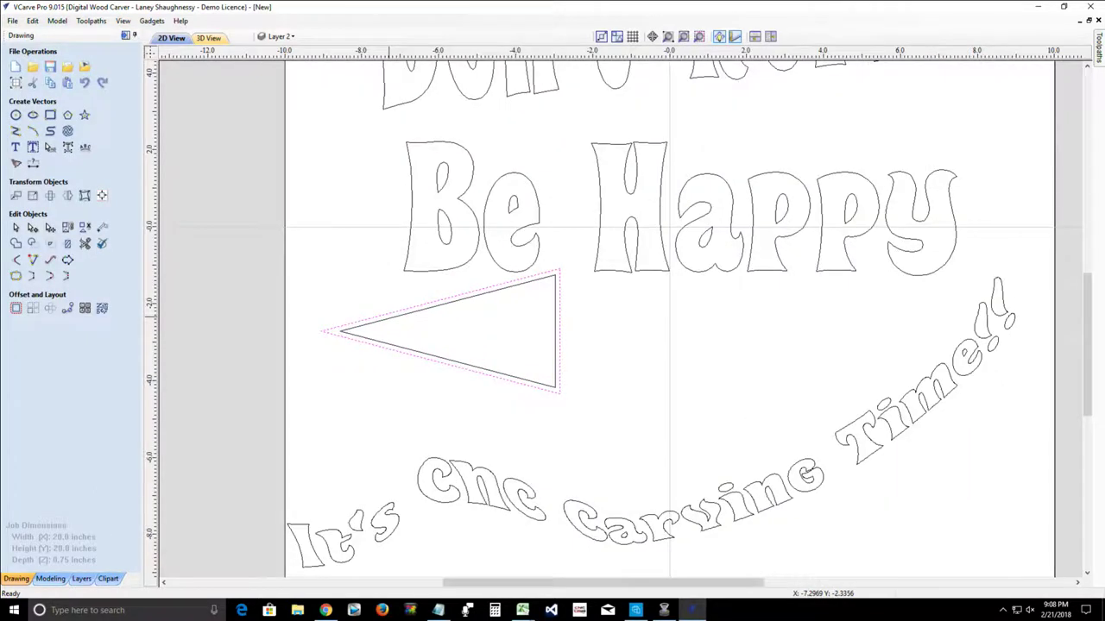
click(16, 115)
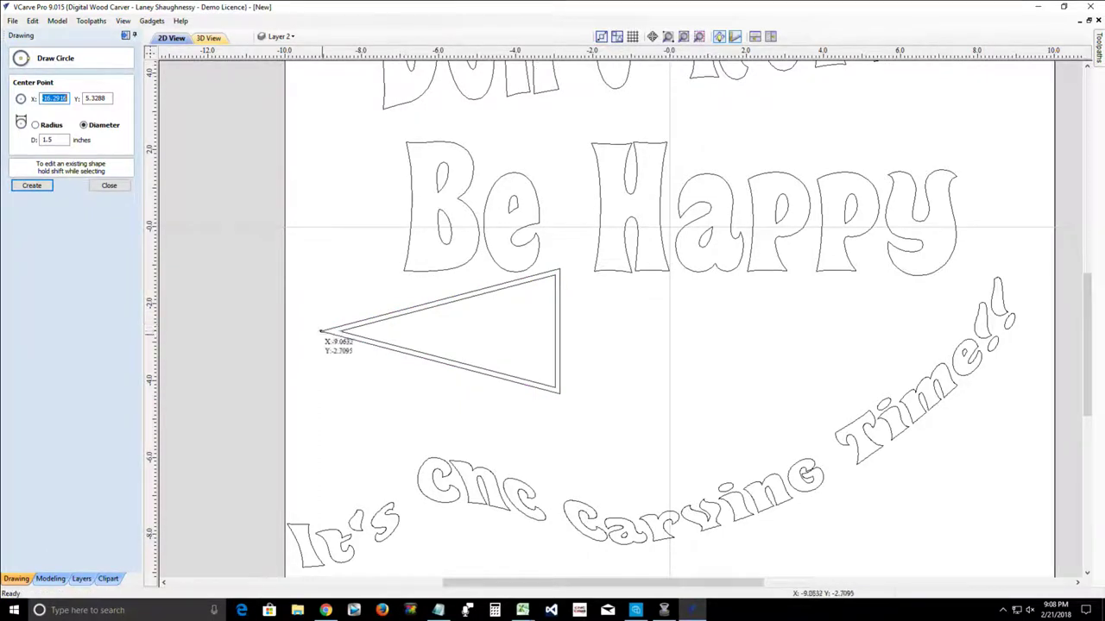
drag(321, 332, 335, 334)
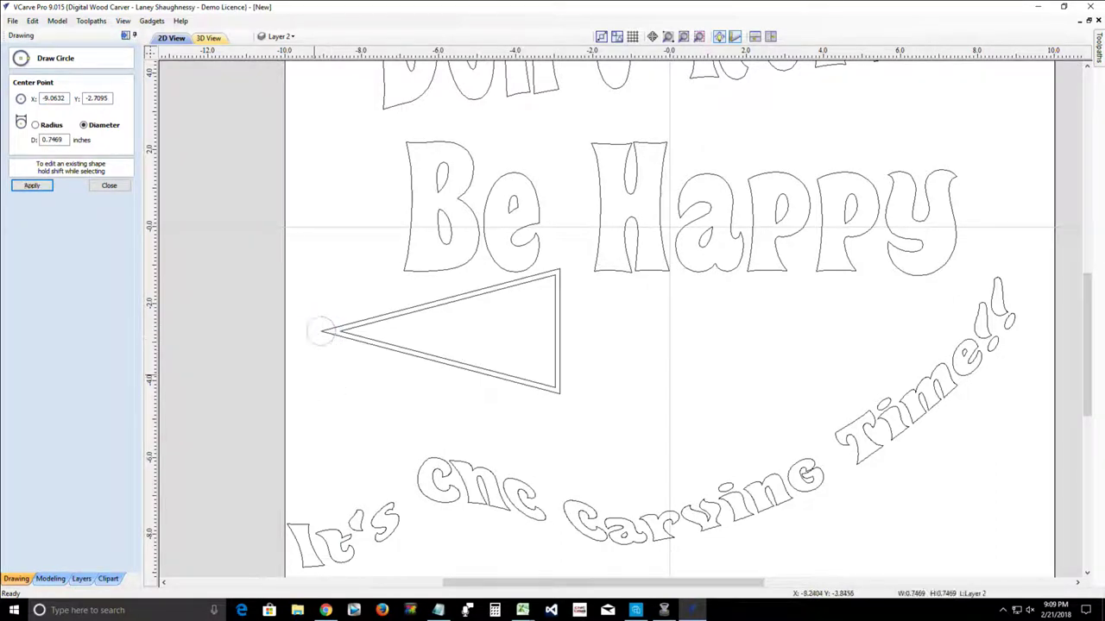
click(104, 186)
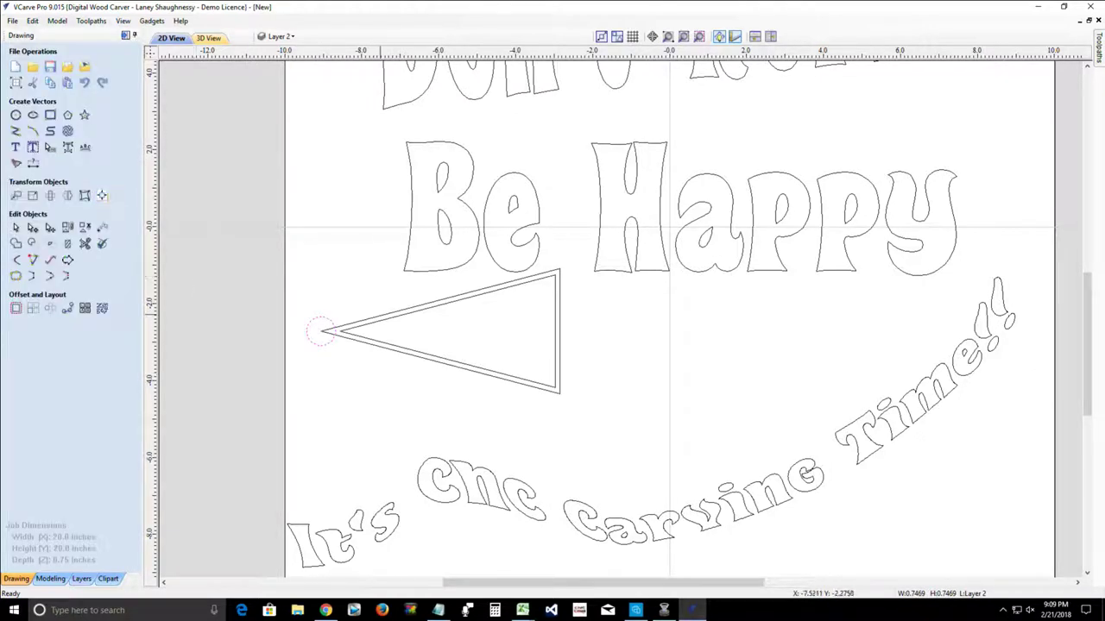
click(379, 317)
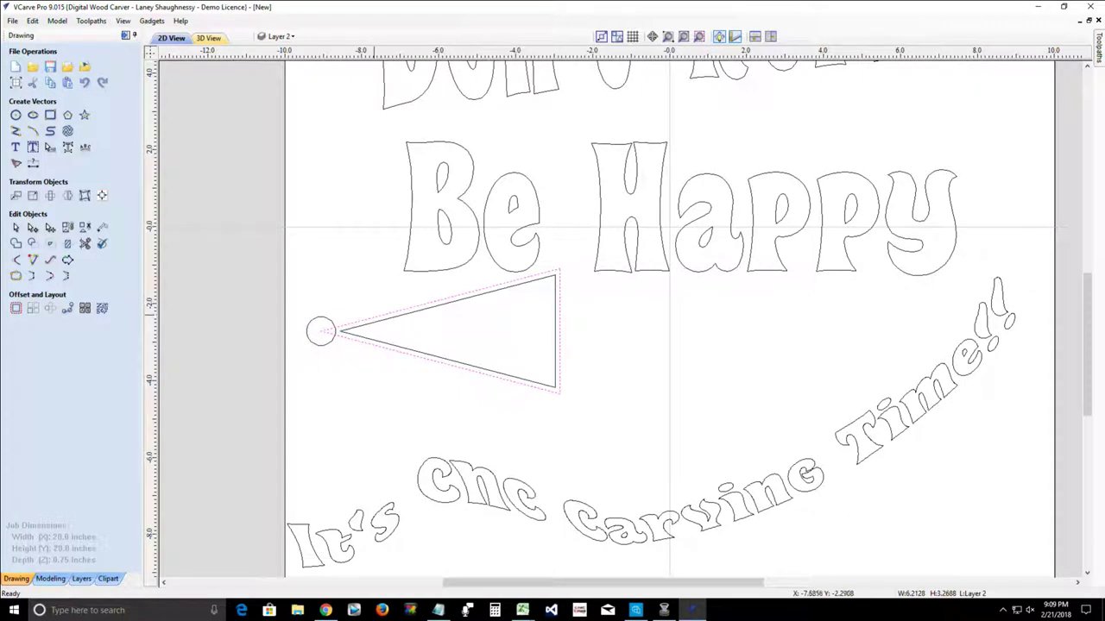
shift+click(312, 320)
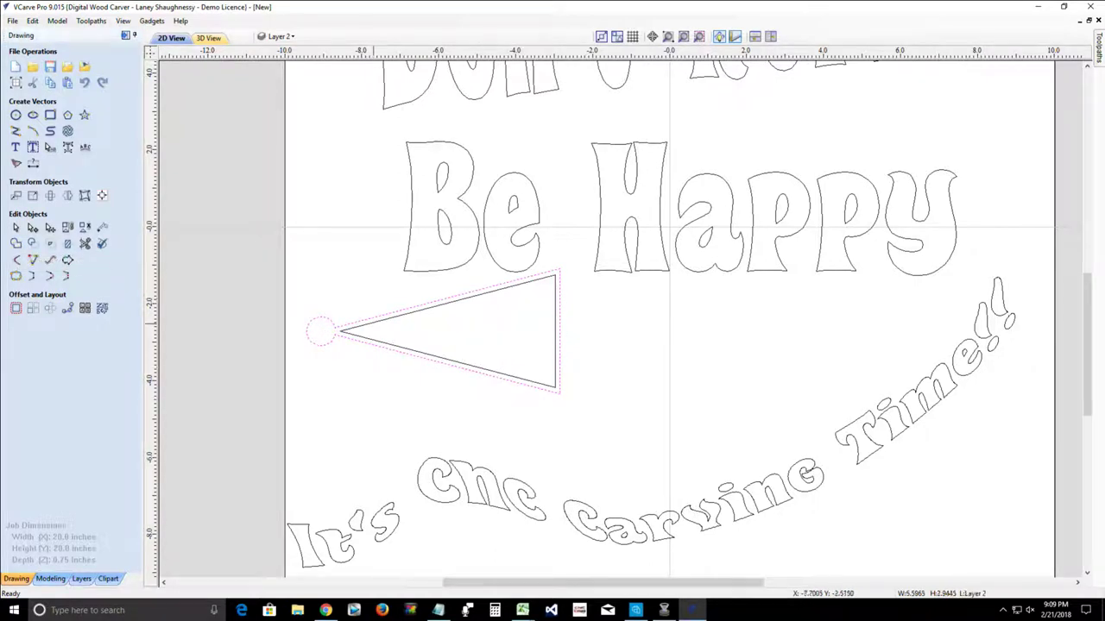
Step: Node-edit the inner triangle and cut its vector at all three corners, then leave node editing
click(373, 323)
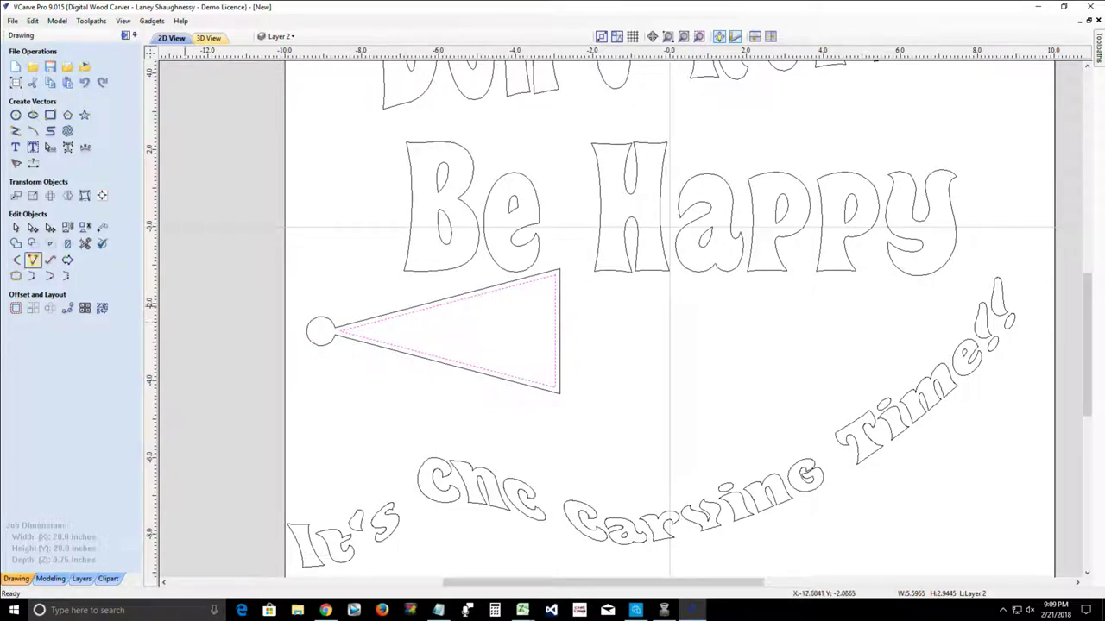
click(32, 227)
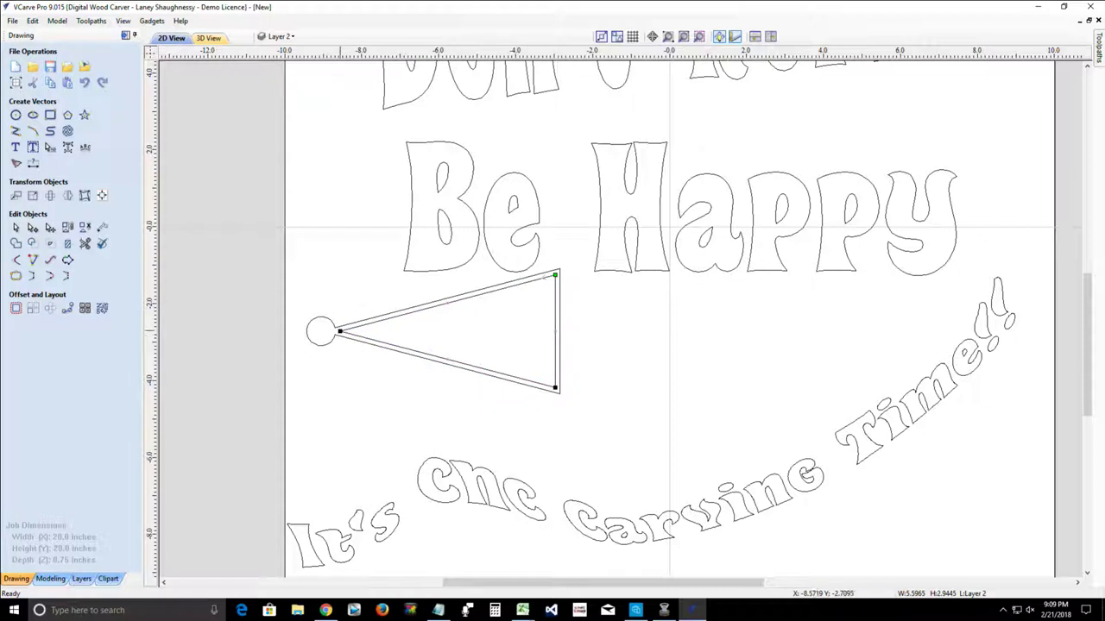
right_click(340, 332)
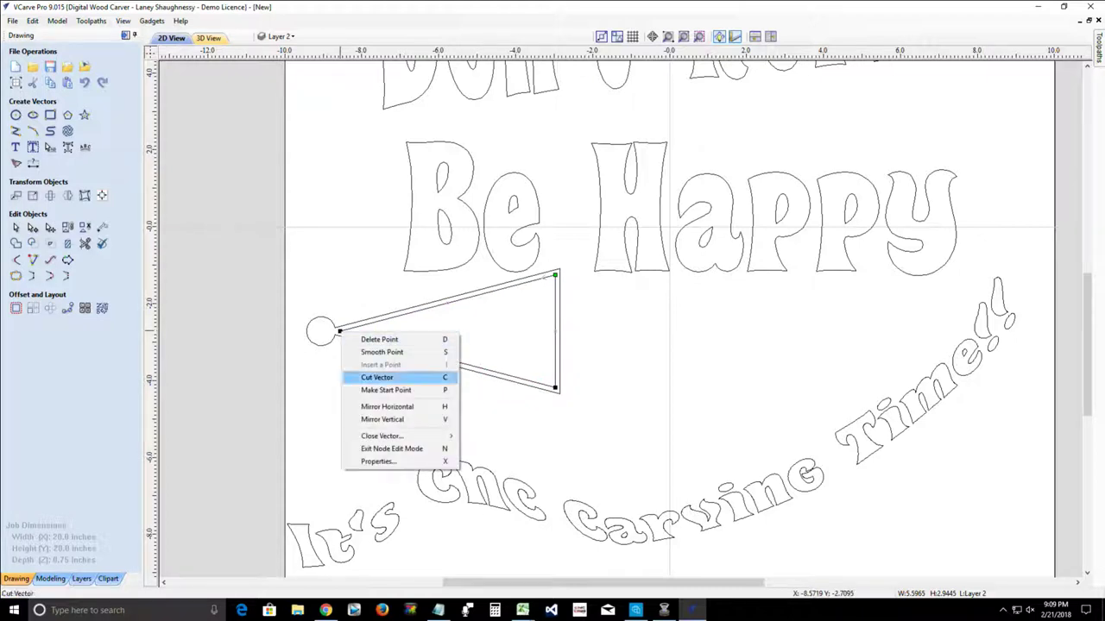
click(377, 377)
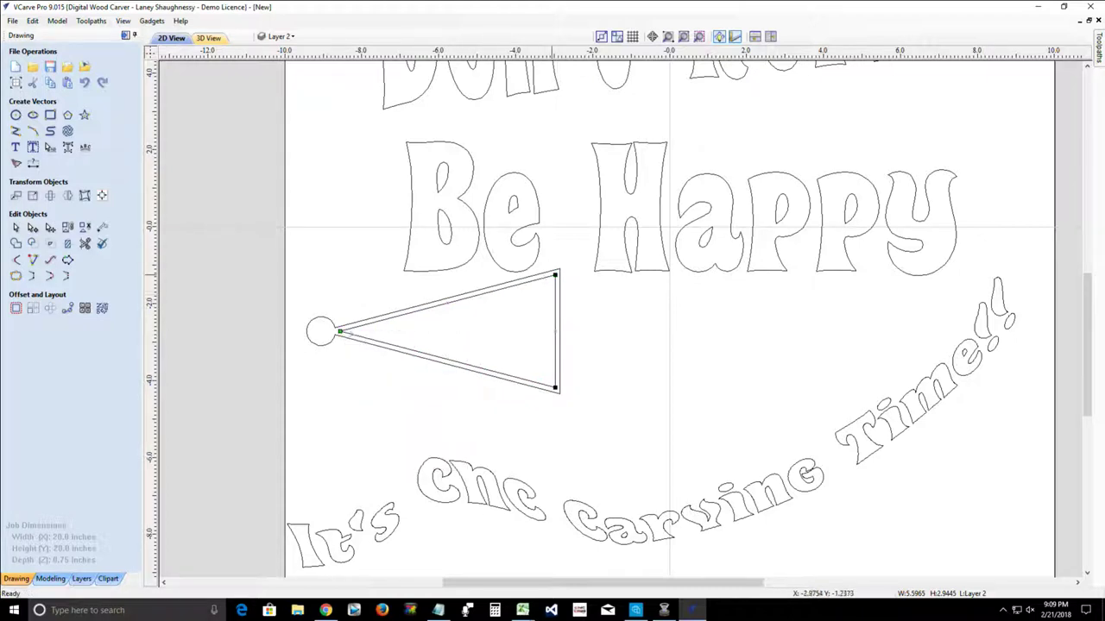
right_click(555, 276)
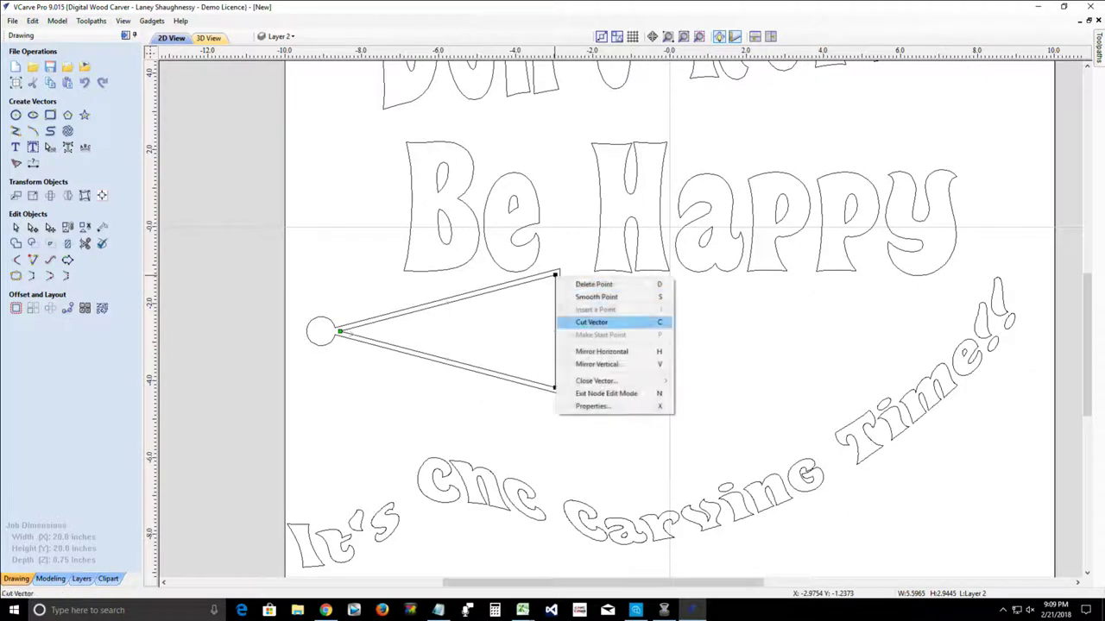
click(591, 322)
right_click(555, 388)
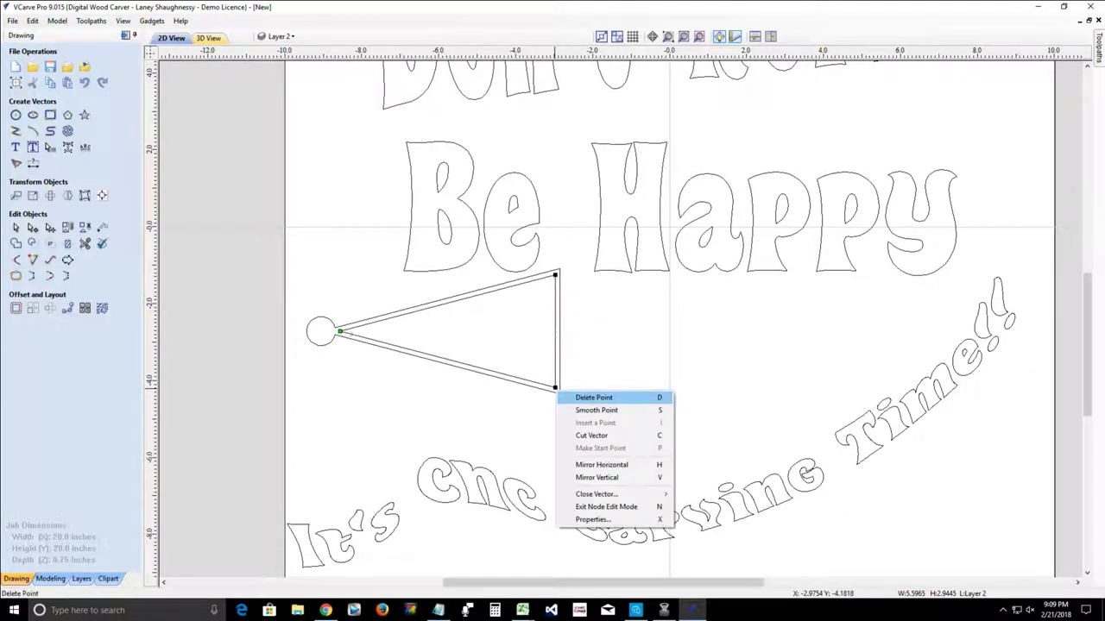
click(591, 435)
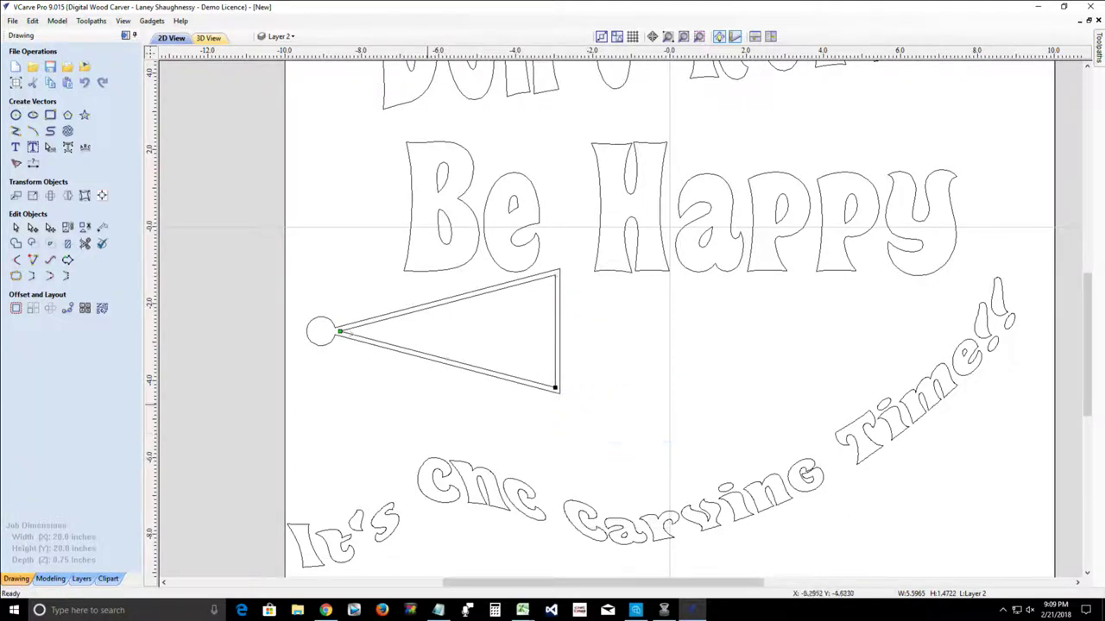
key(Escape)
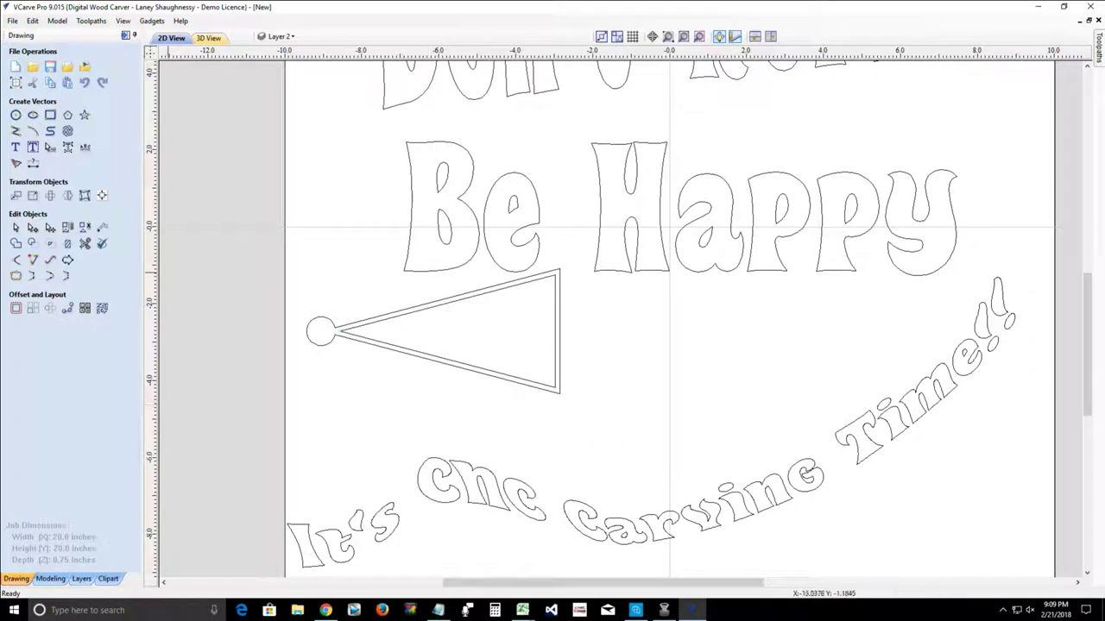
Step: Start a new text object and enter PANTHERS as its text
click(15, 148)
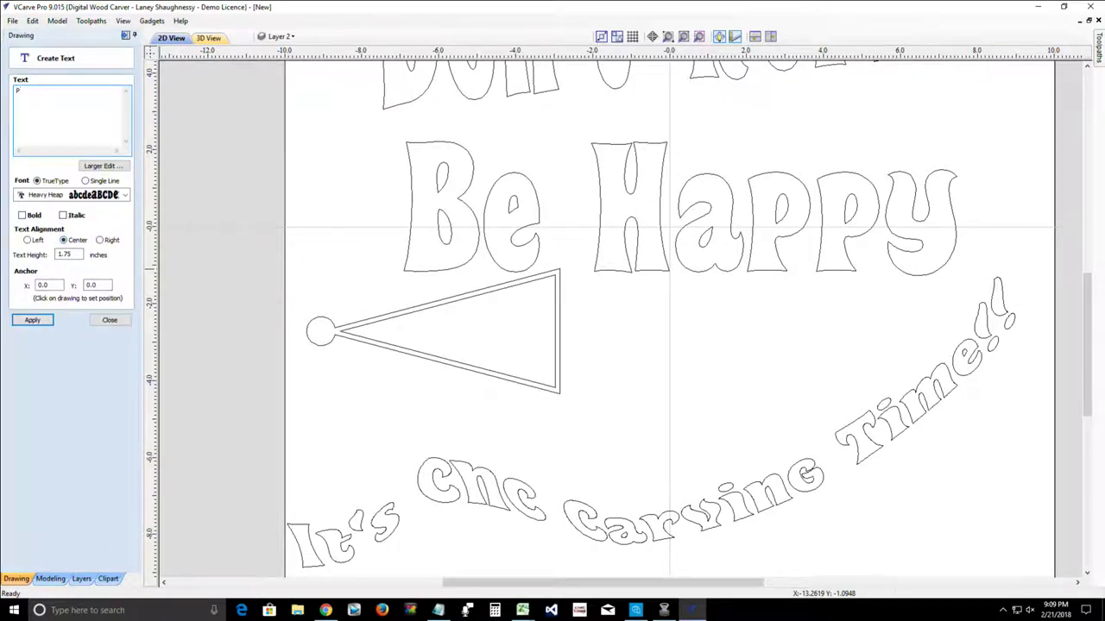
text(ATH)
key(BackSpace)
text(NTHERS)
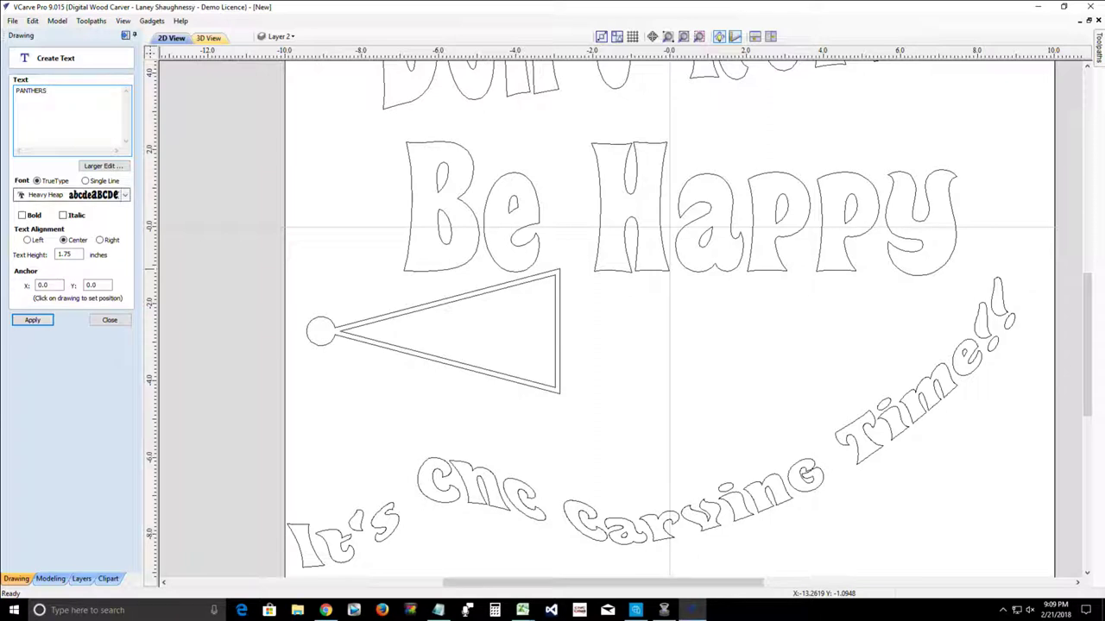
Step: Create the PANTHERS text in Franklin Gothic Heavy with a text height of 0.5 inches
click(125, 195)
scroll(69, 277, up, 2)
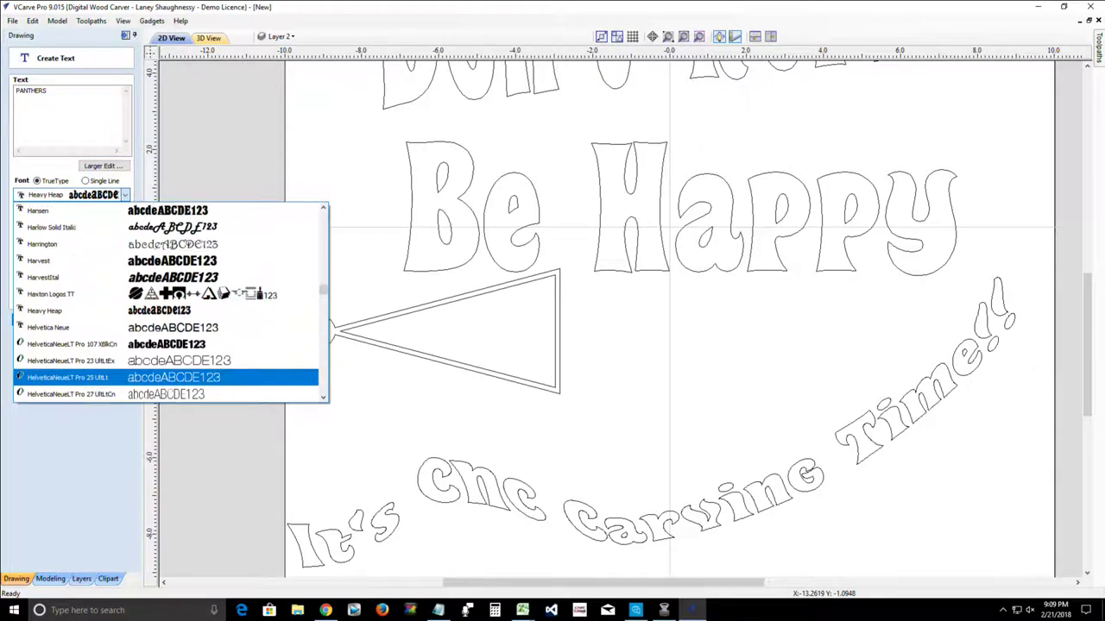
scroll(164, 360, up, 2)
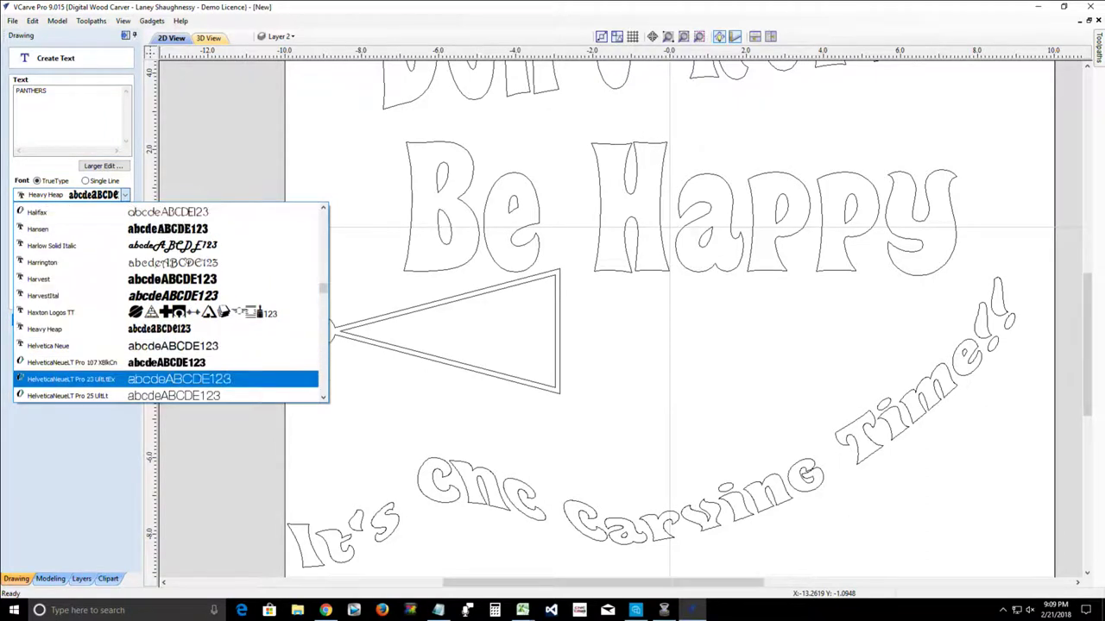
scroll(164, 360, up, 8)
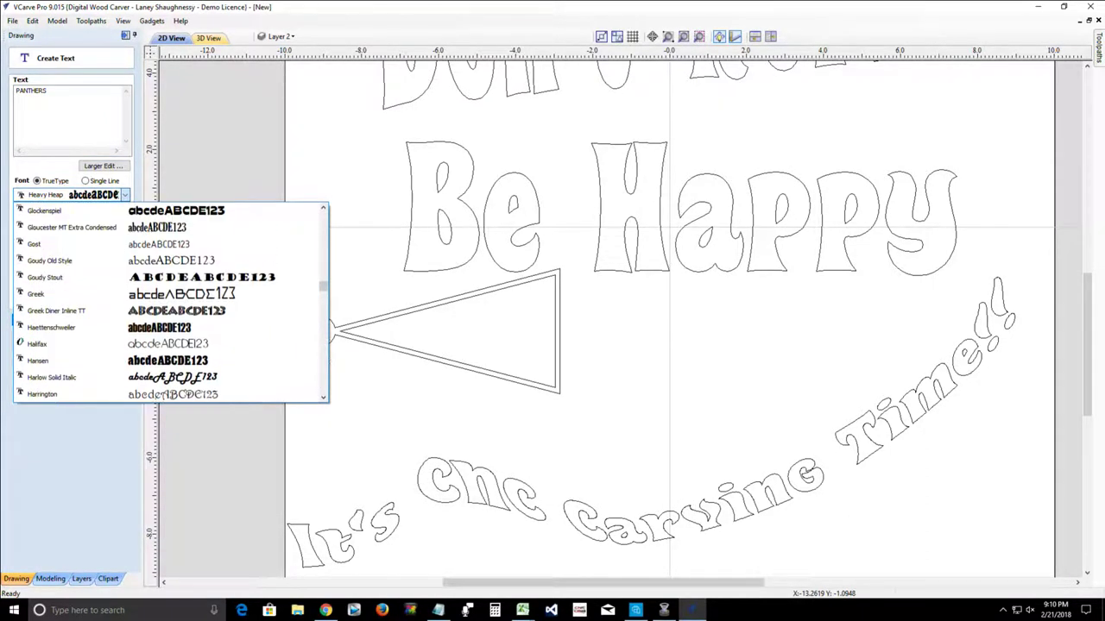
scroll(164, 332, up, 3)
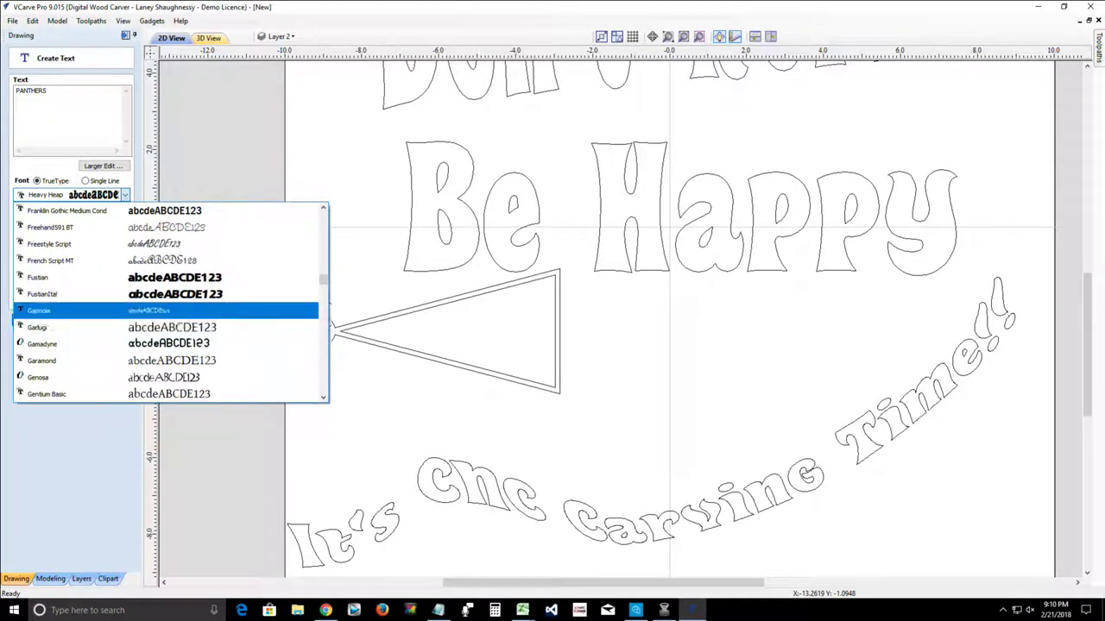
scroll(164, 276, up, 1)
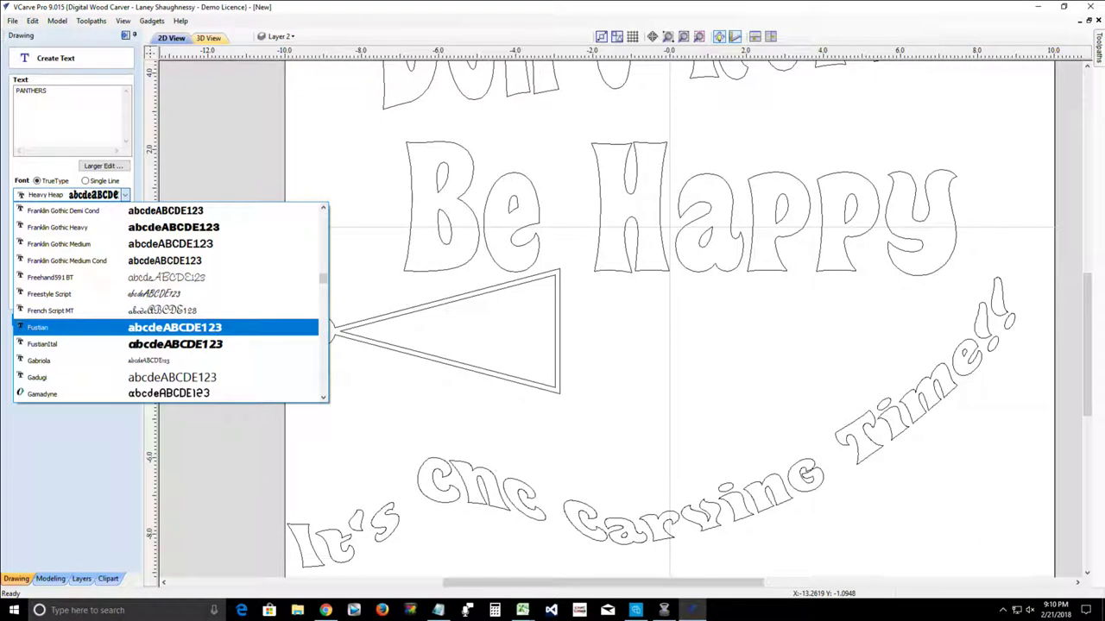
click(173, 227)
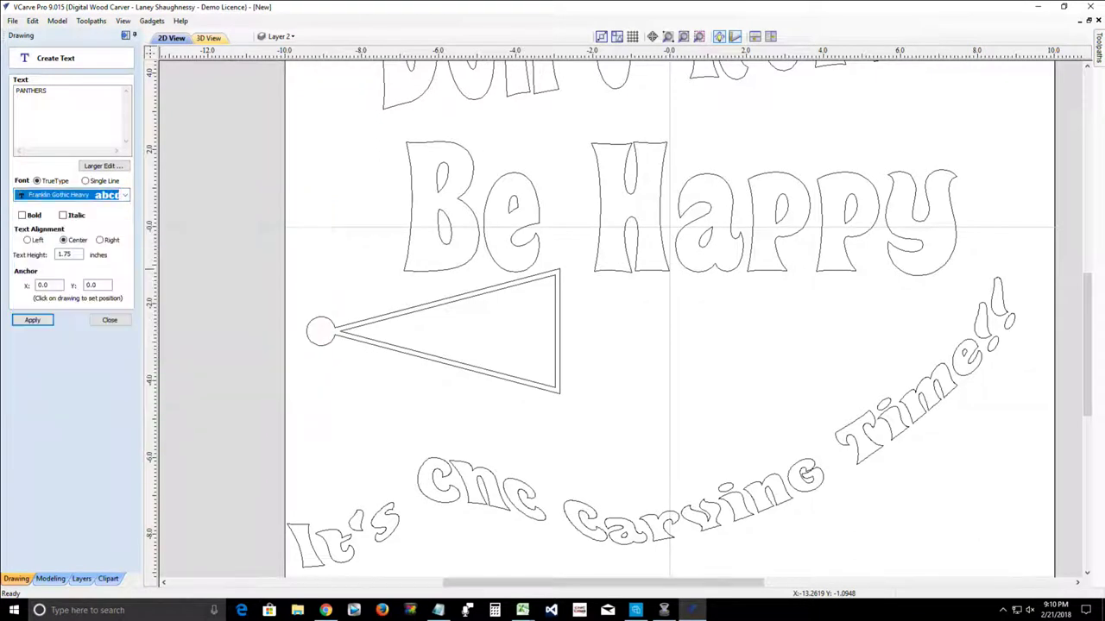
double_click(68, 255)
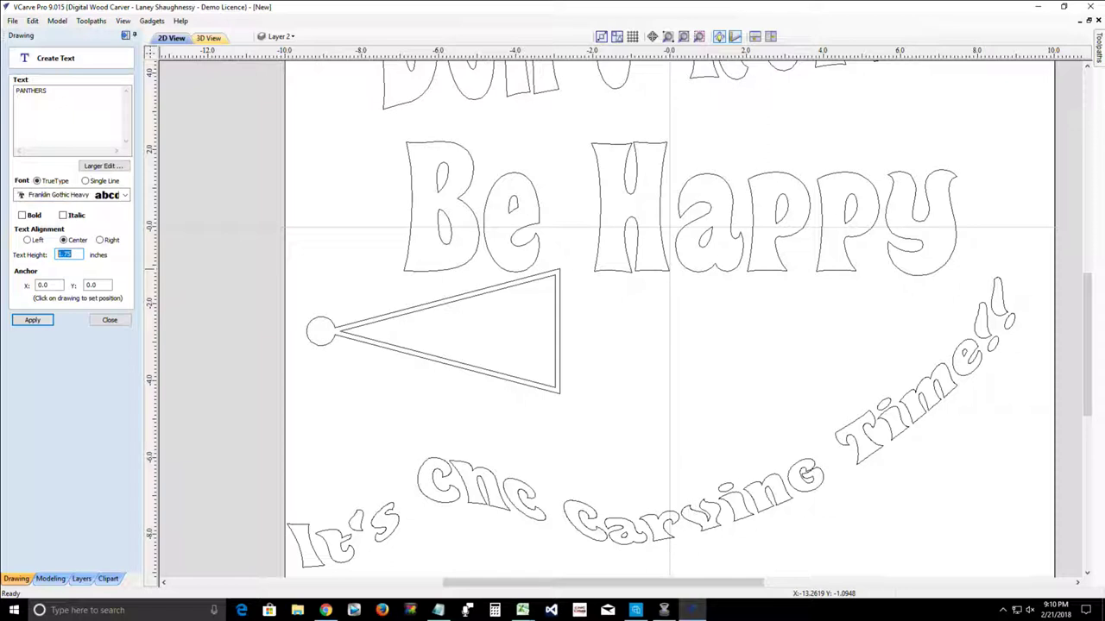
text(.5)
click(32, 320)
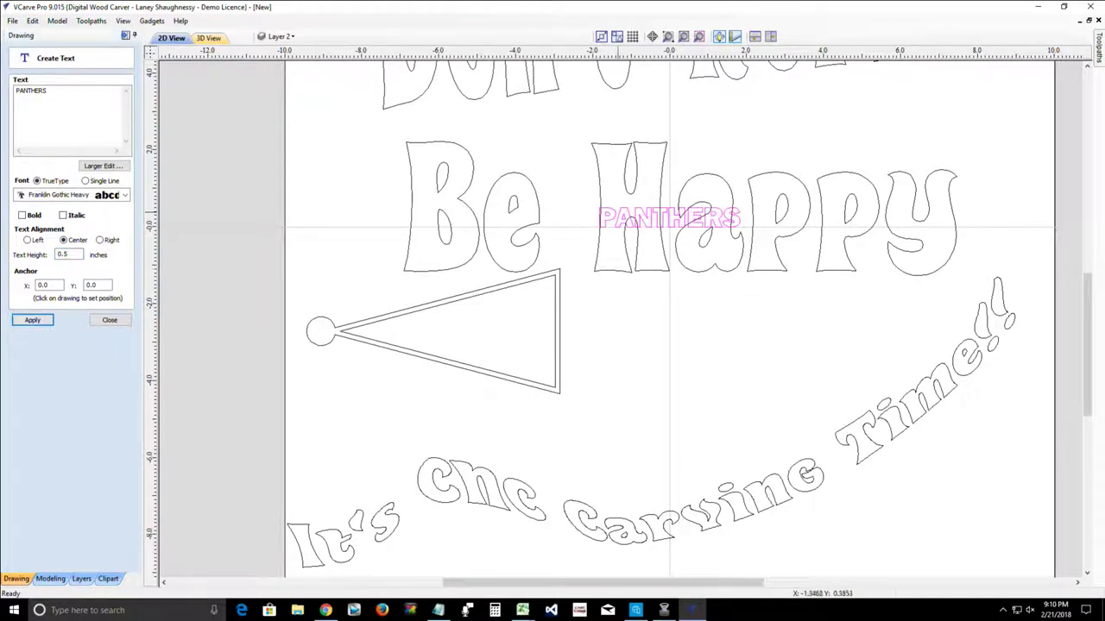
Step: Move the PANTHERS text inside the pennant's inner triangle, towards its wide end, and close the text tool
click(617, 212)
drag(617, 212, 410, 327)
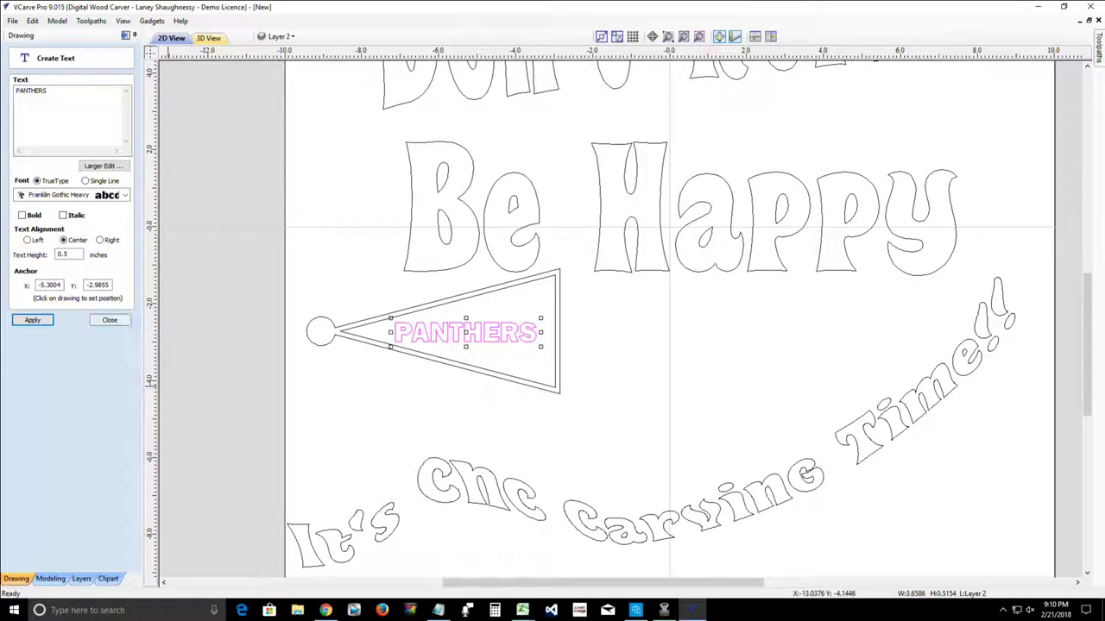
click(109, 320)
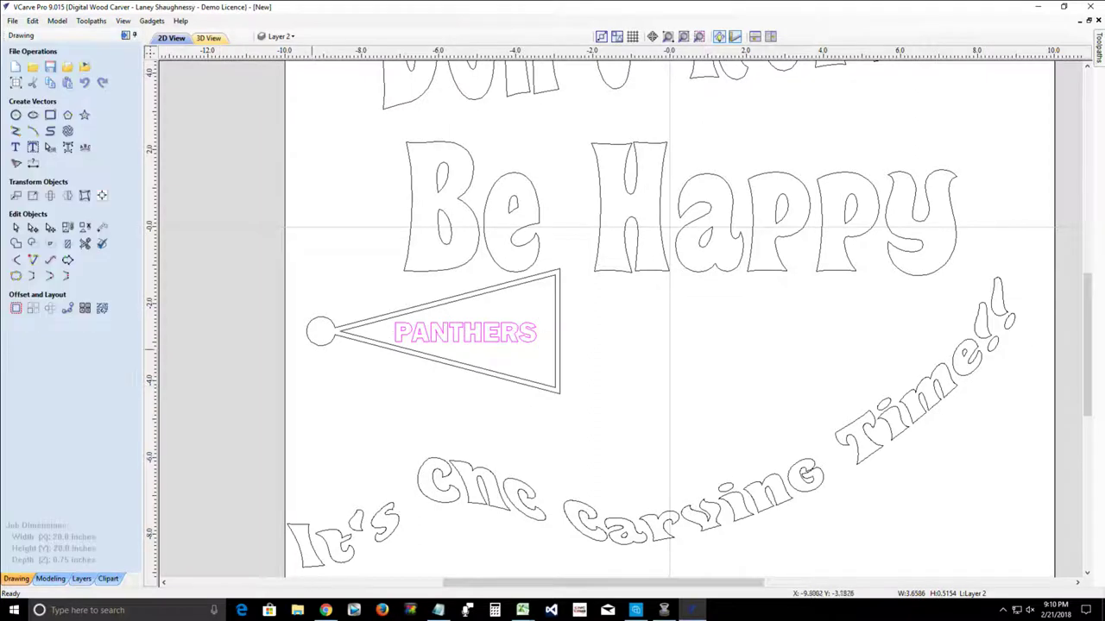
Step: Try to distort the PANTHERS text between the inner triangle's two long edges with the Between Two Curves envelope
click(84, 195)
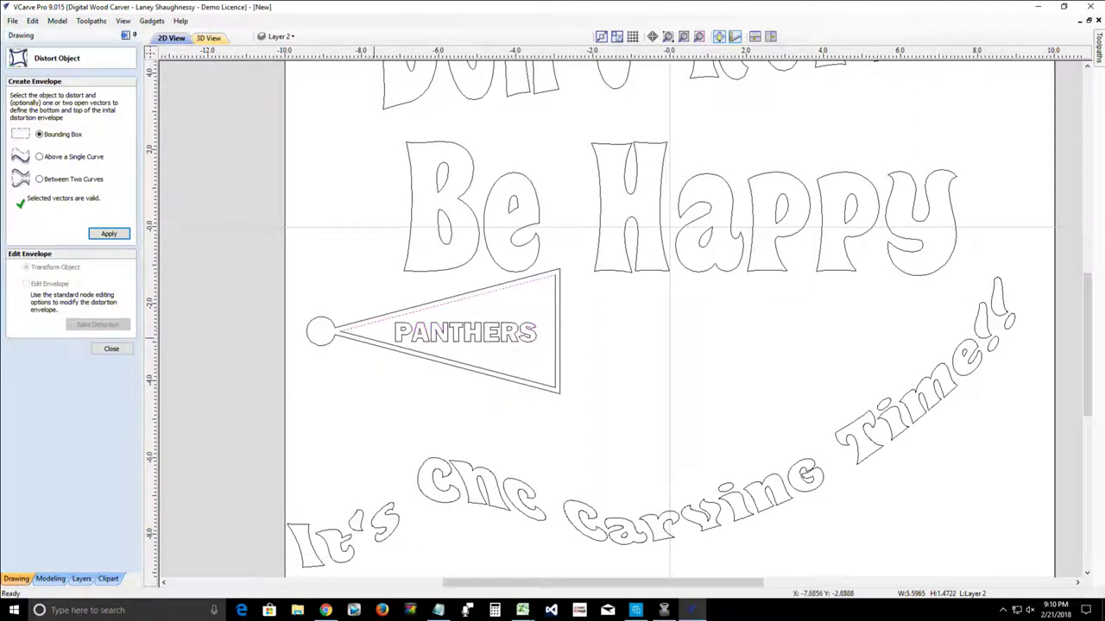
click(379, 339)
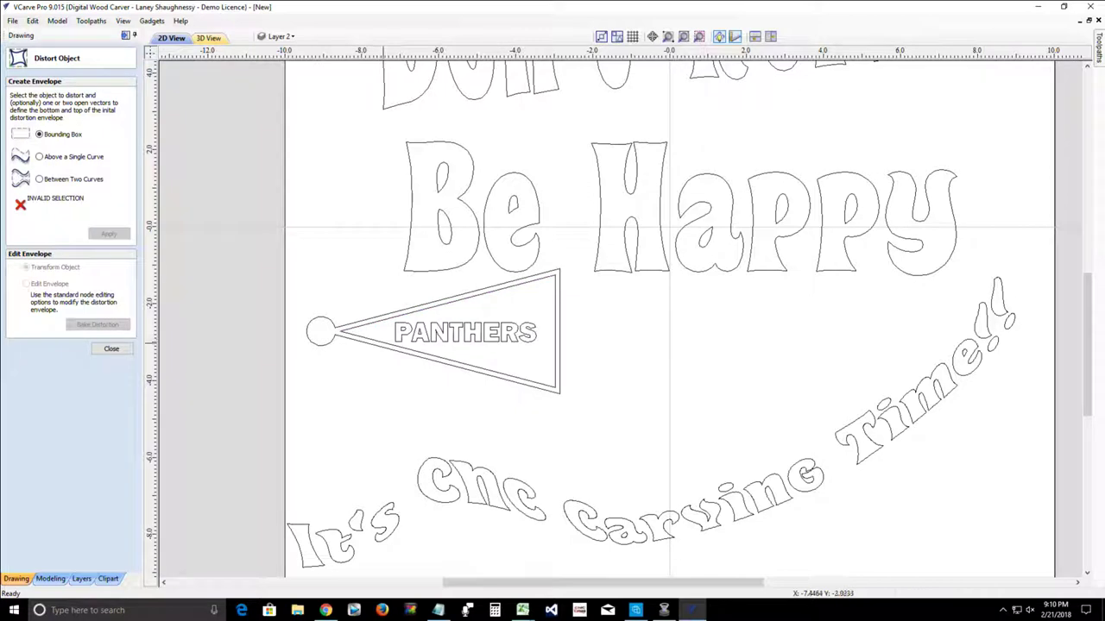
click(409, 332)
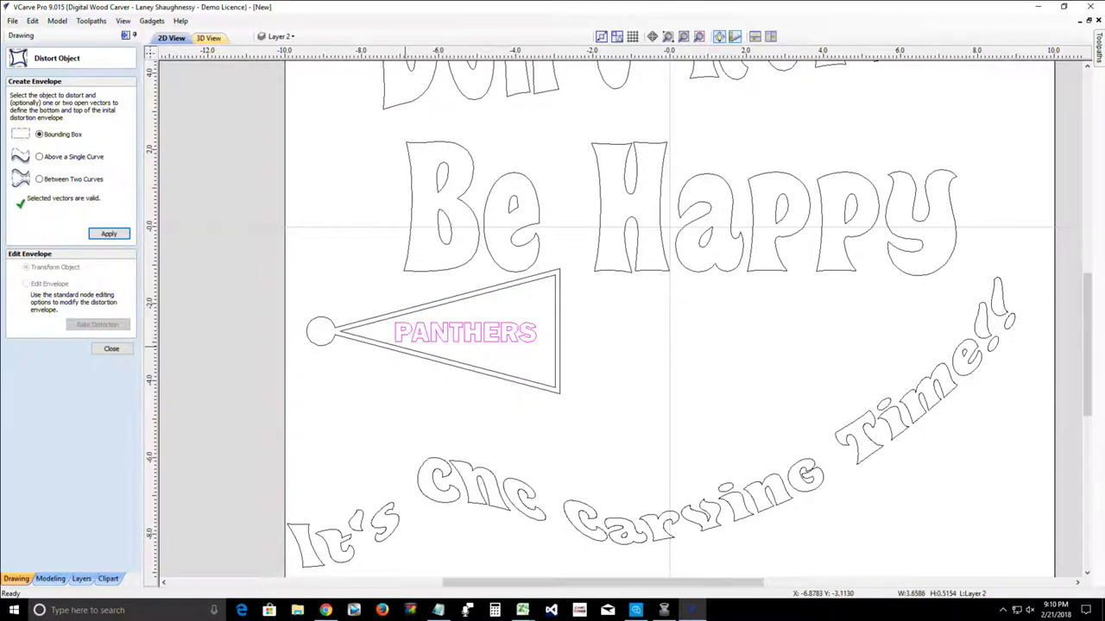
shift+click(372, 321)
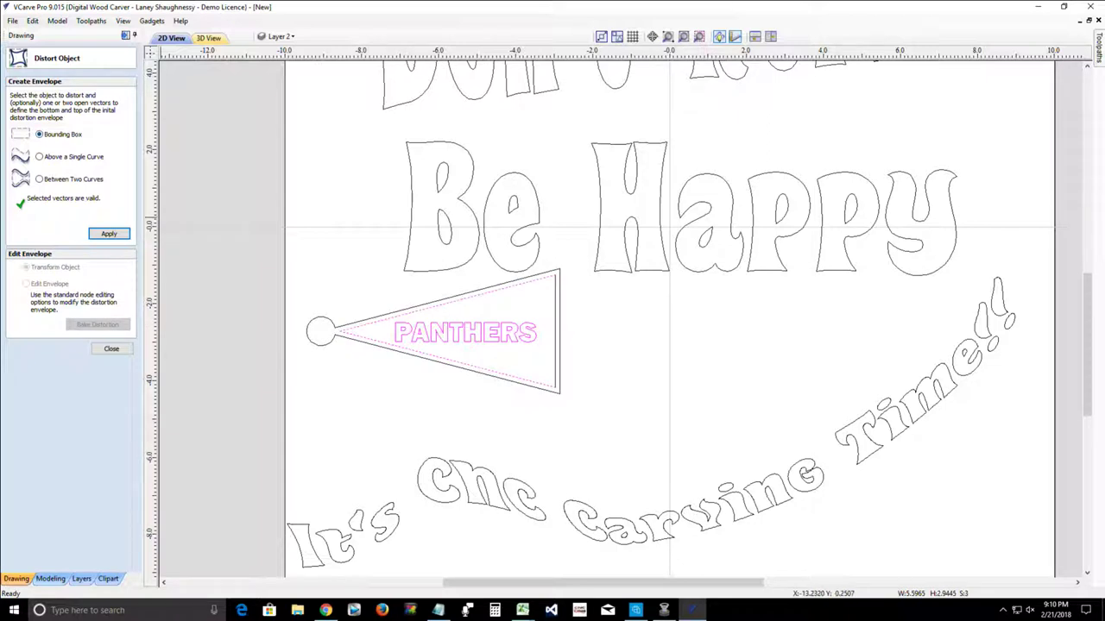
click(39, 179)
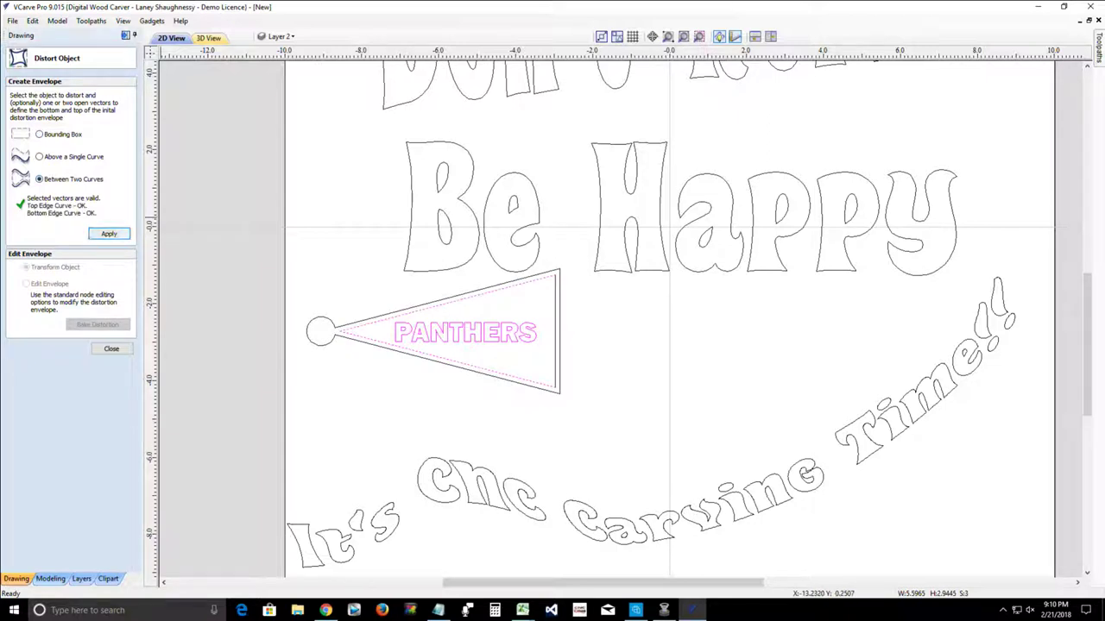
click(109, 233)
click(109, 233)
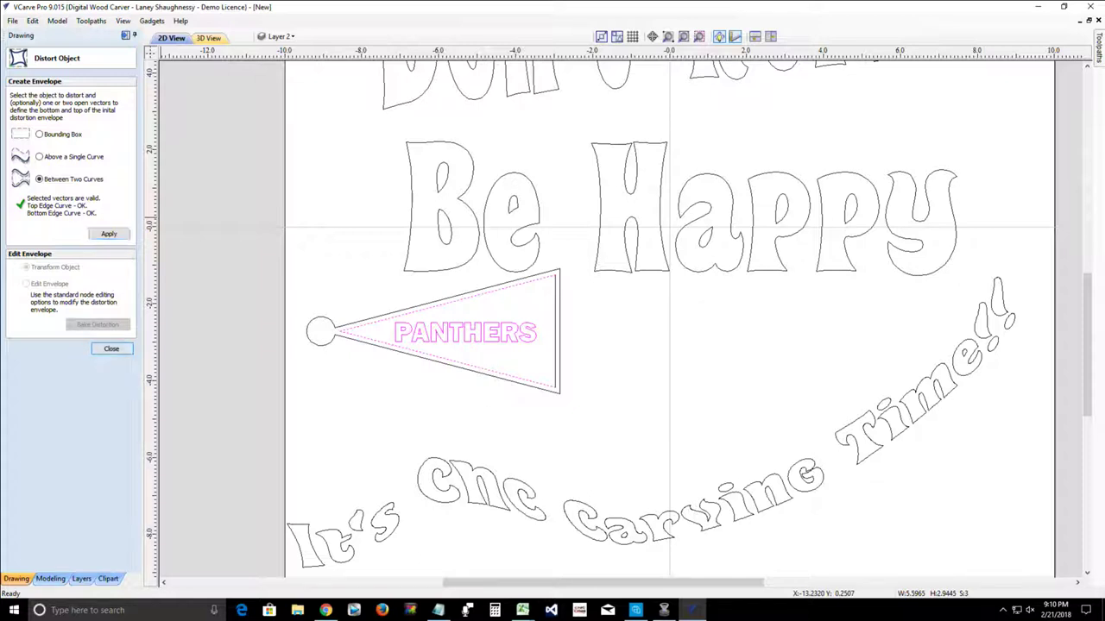
click(111, 348)
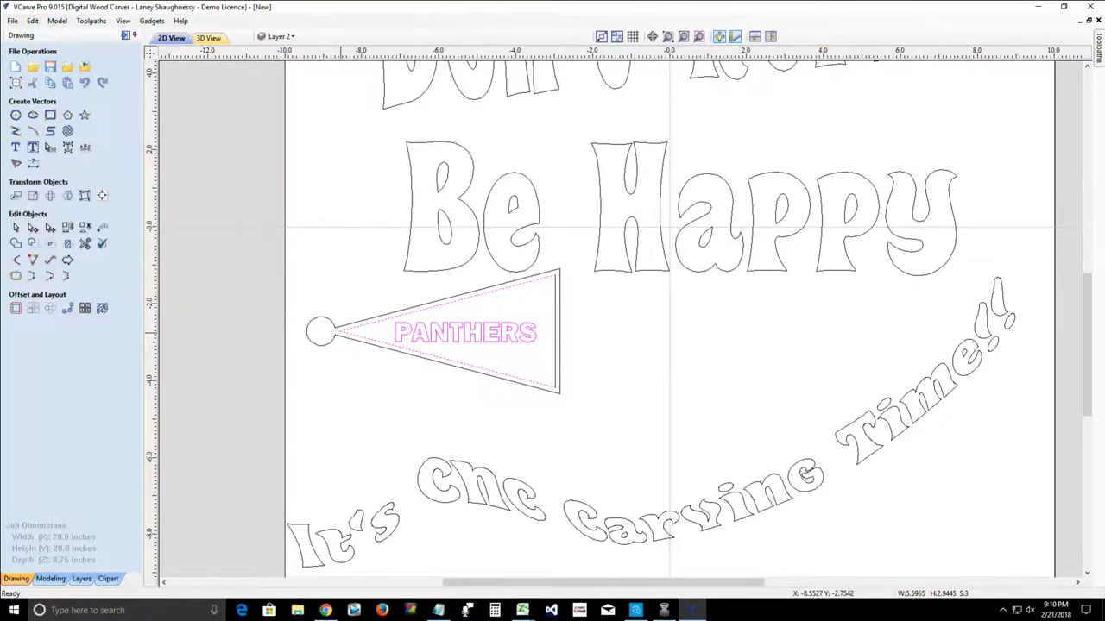
Step: Nudge the inner triangle's two long edges slightly apart so their ends separate at the pointed tip
scroll(340, 330, up, 4)
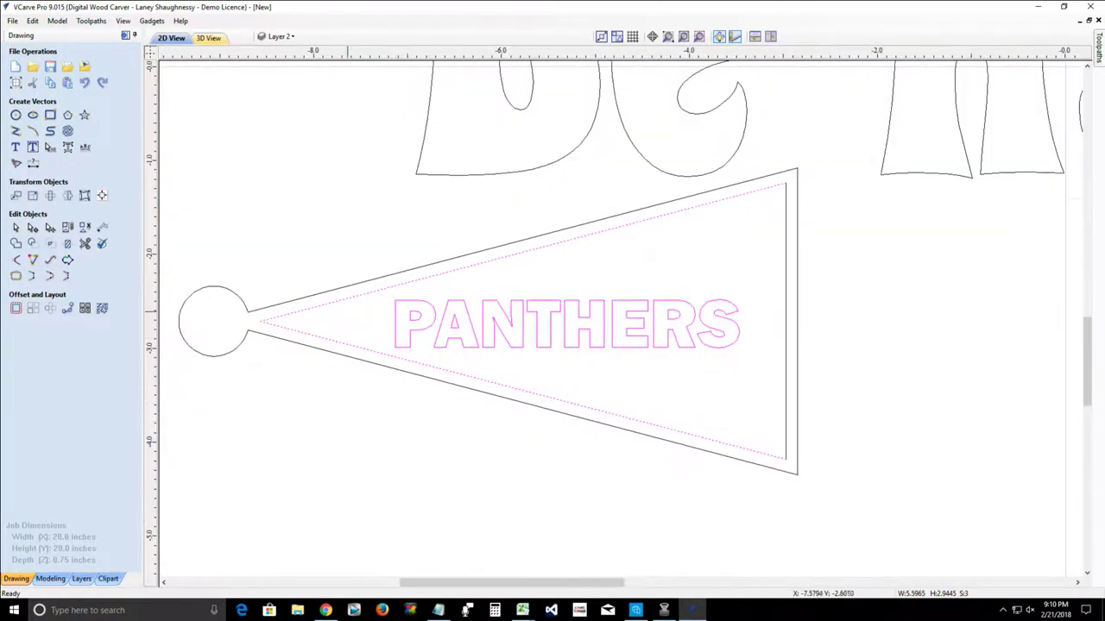
click(353, 294)
click(354, 296)
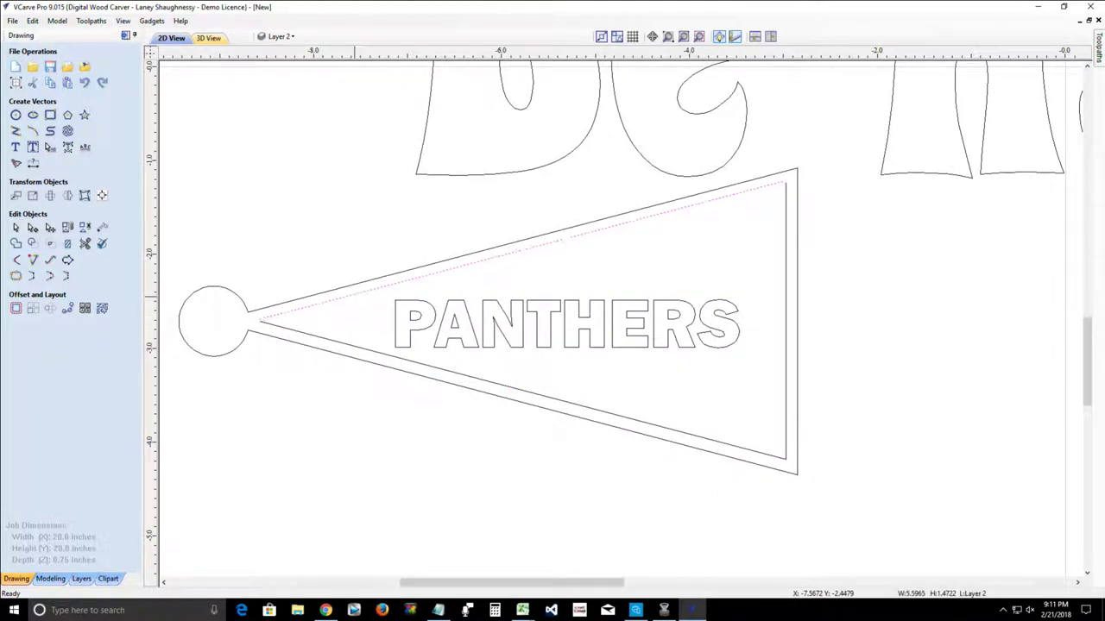
shift+click(350, 342)
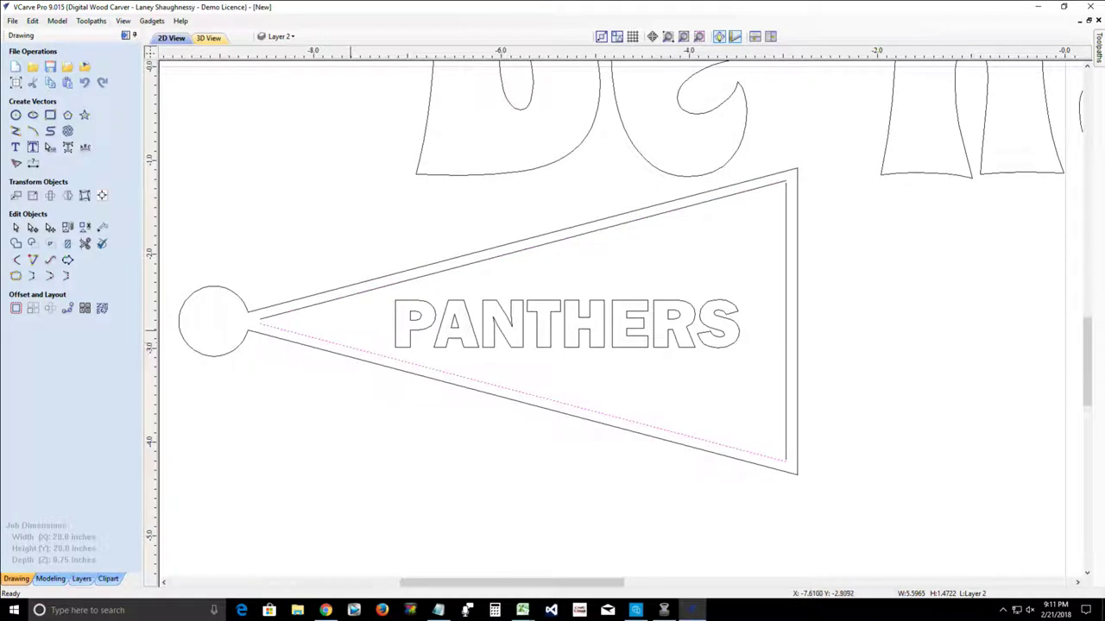
Step: Distort the PANTHERS text between the inner triangle's two long edges with the Between Two Curves envelope, and close the Distort tool
click(396, 323)
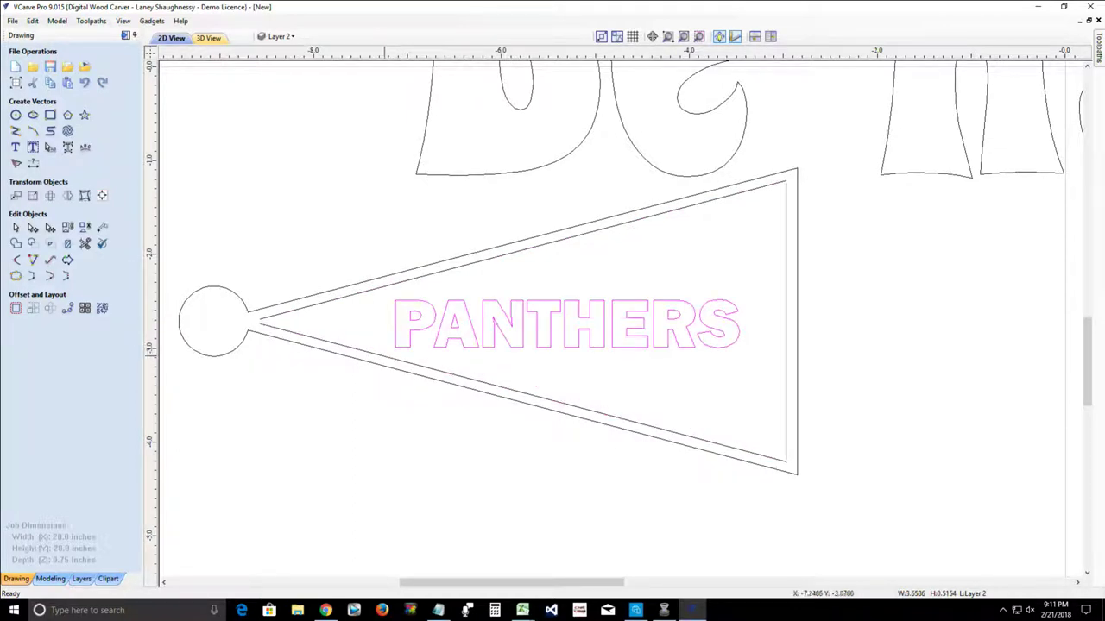
shift+click(384, 356)
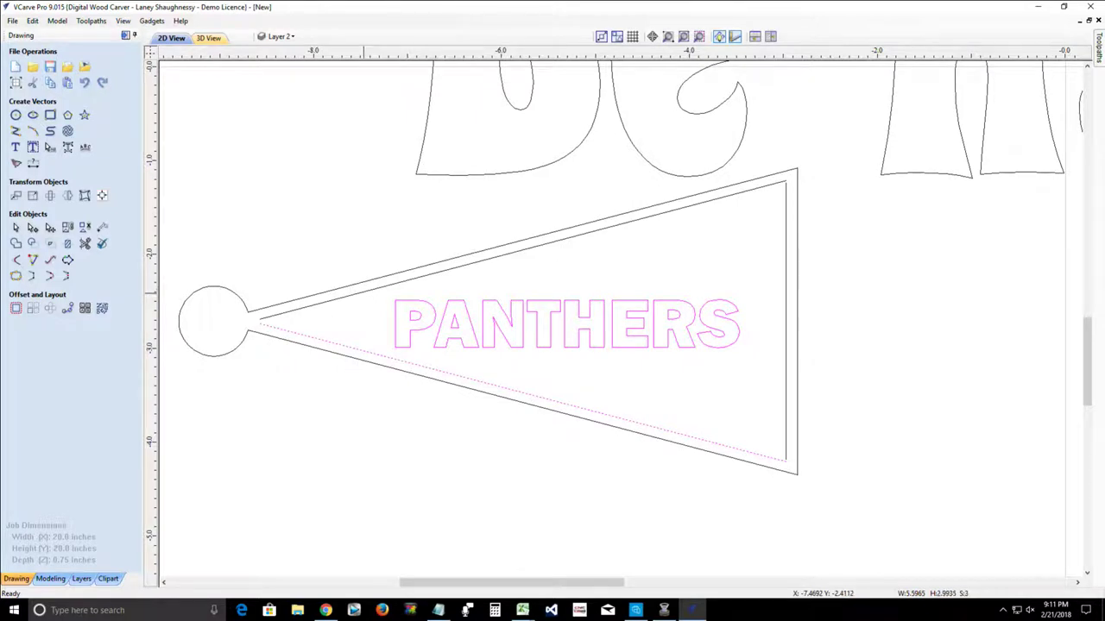
shift+click(364, 290)
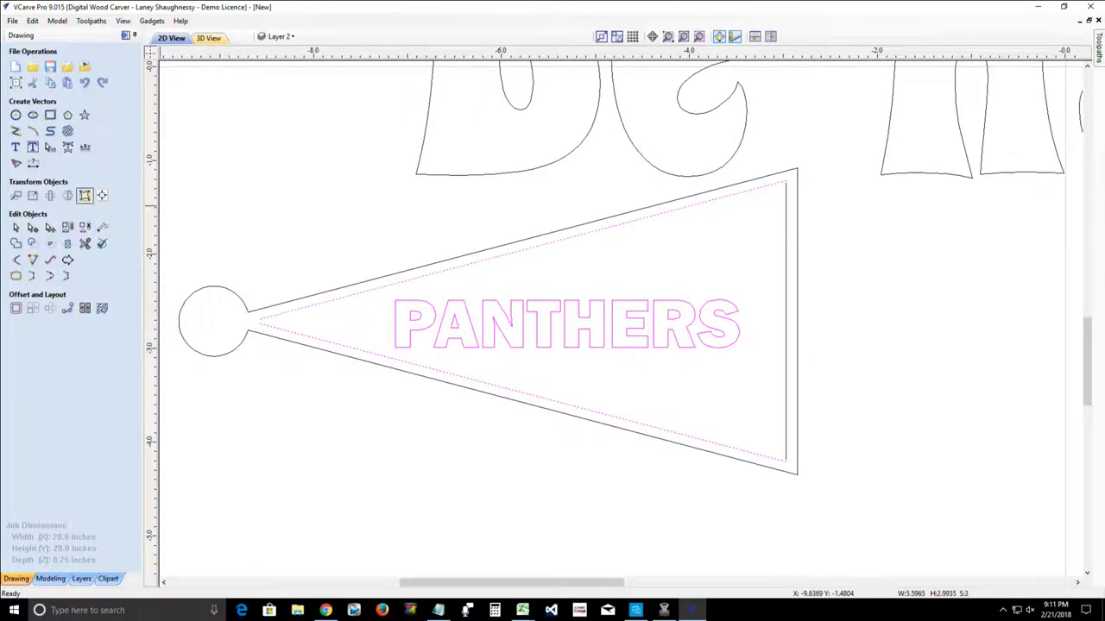
click(84, 195)
click(40, 179)
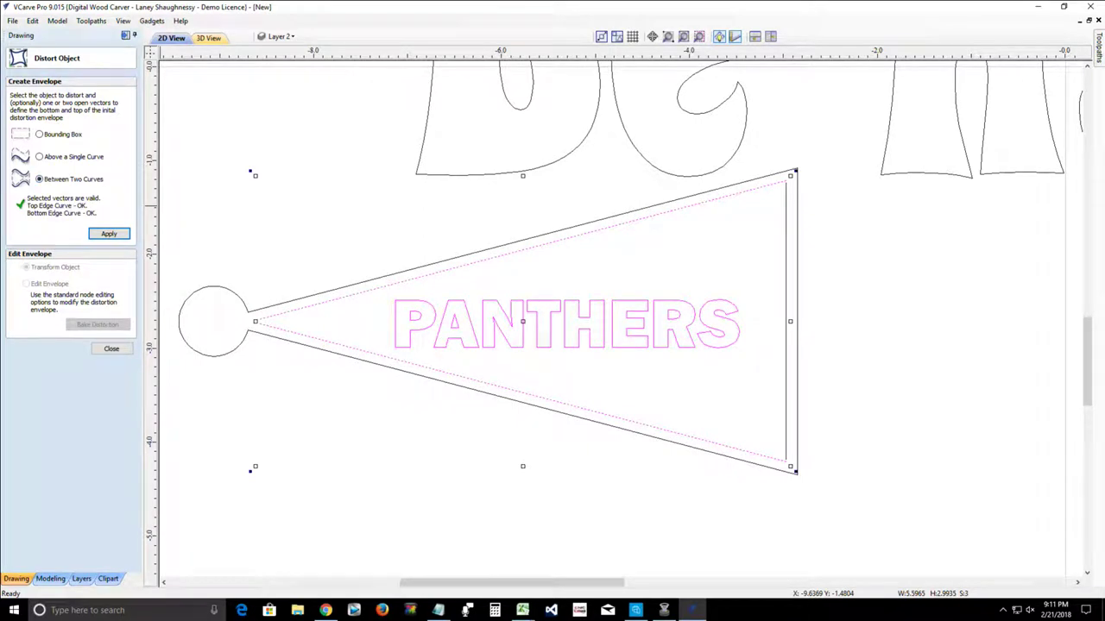
click(109, 234)
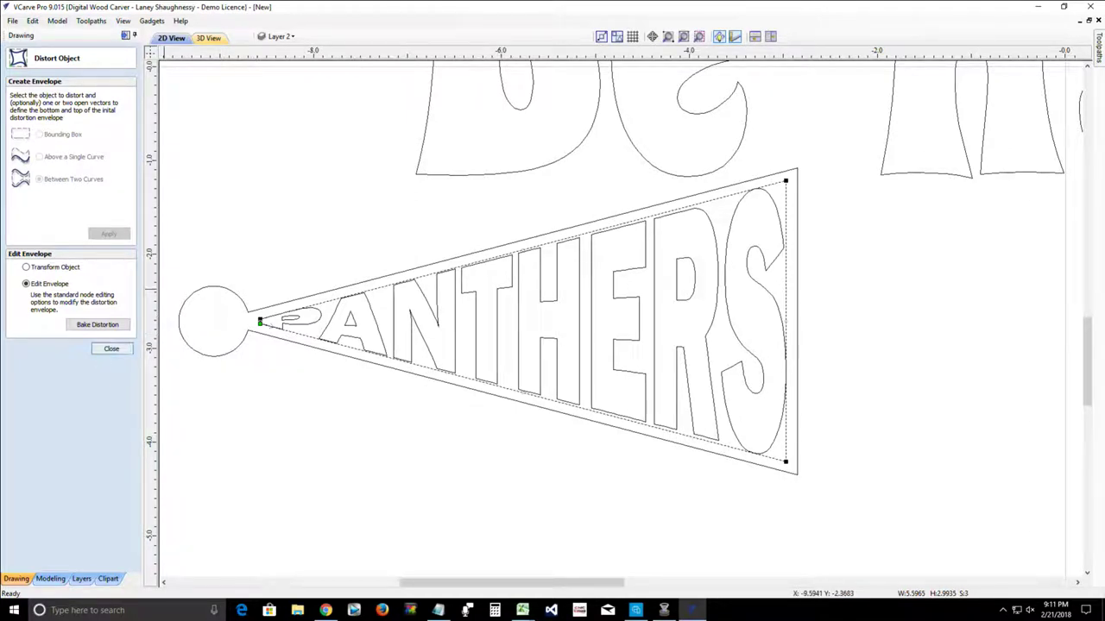
click(112, 349)
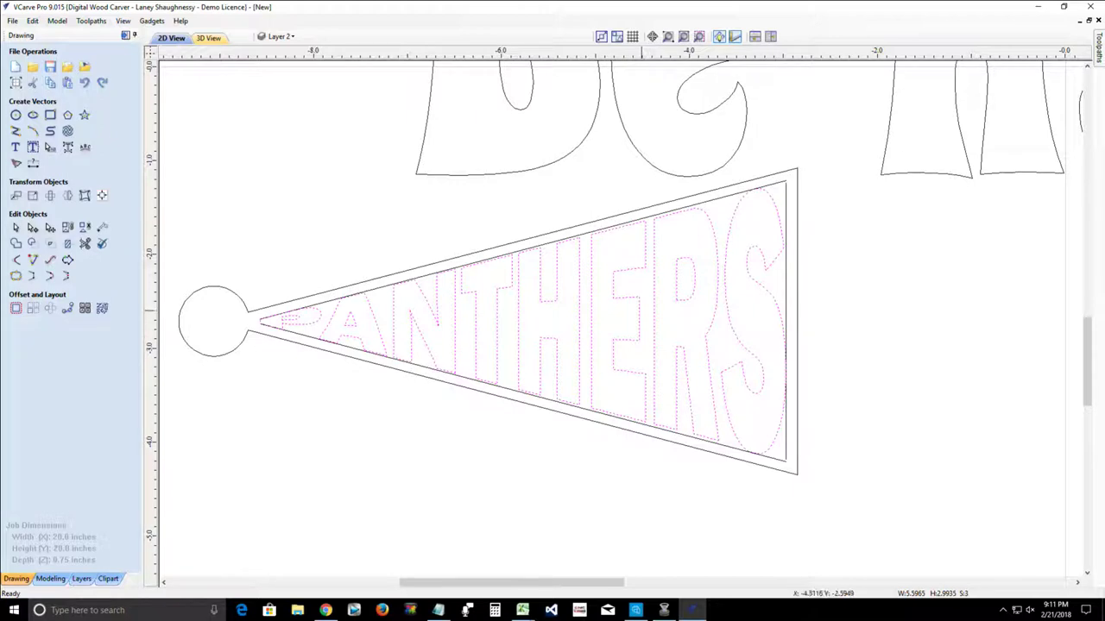
Step: Node-edit the PANTHERS envelope and bring its upper and lower corner nodes at the wide end closer together, clear of the border
click(656, 318)
click(33, 227)
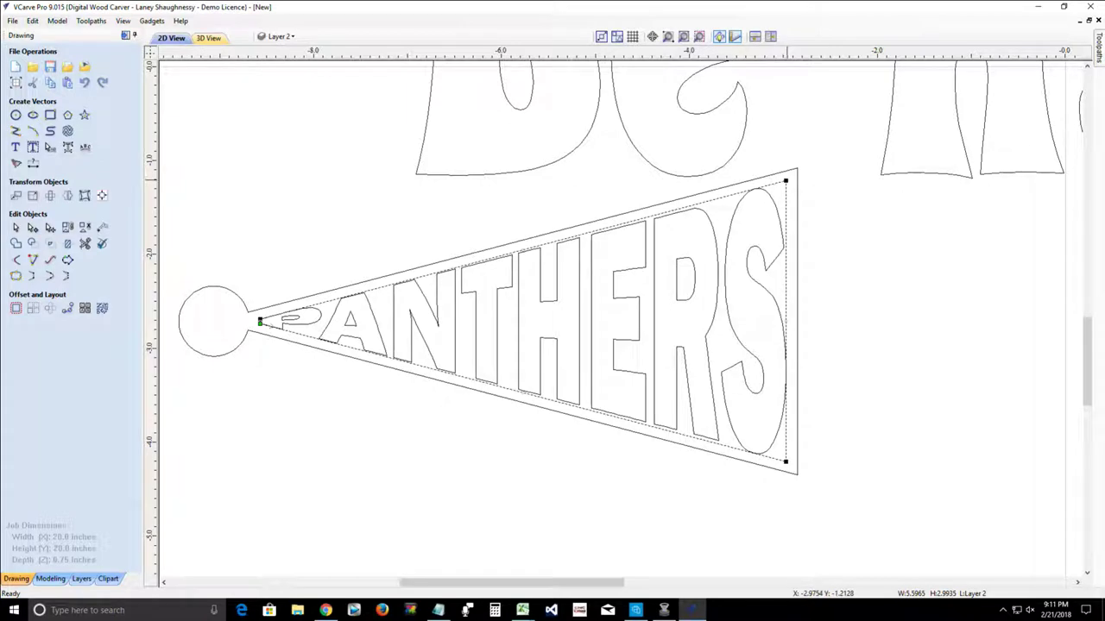
drag(786, 182, 785, 214)
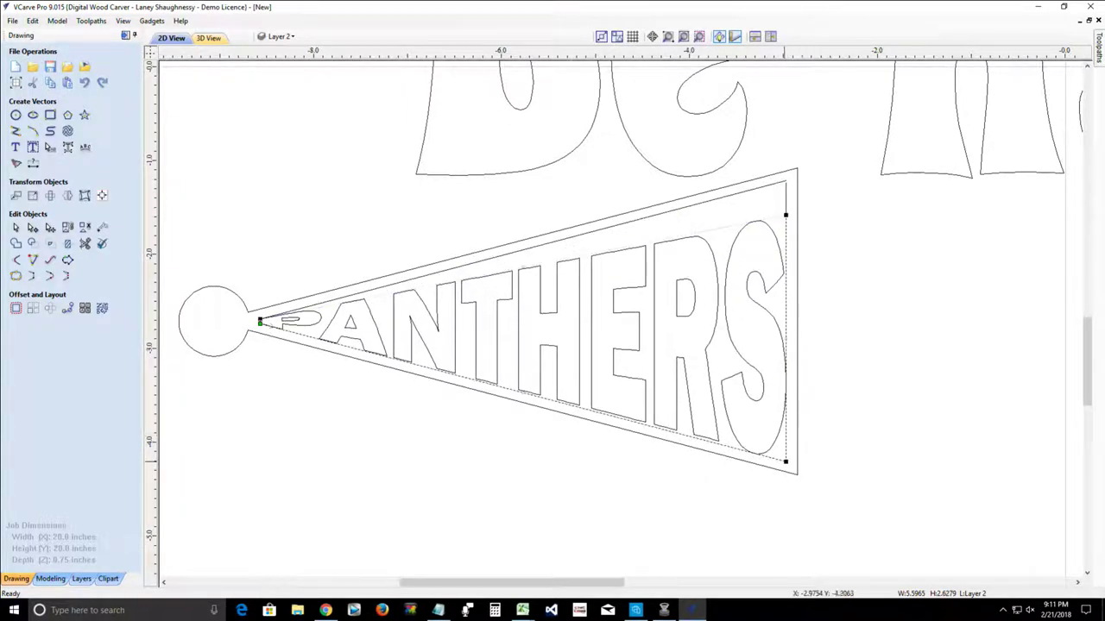
drag(785, 461, 785, 415)
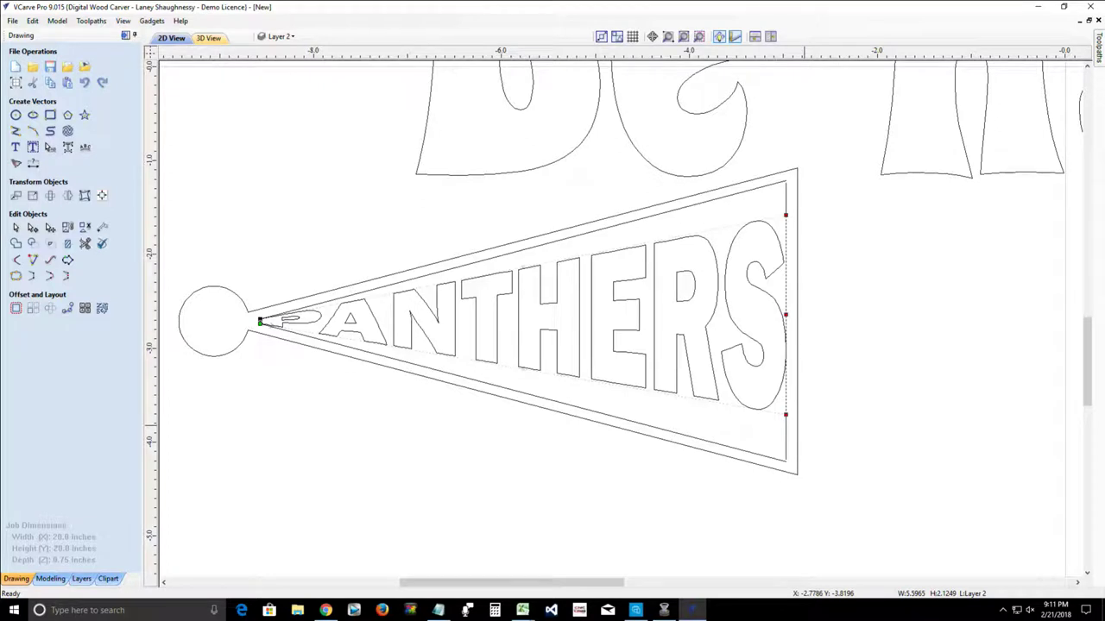
Step: Shift the envelope's wide end away from the pennant's vertical edge and its narrow end away from the tip, and leave node editing
key(Left)
key(Left)
key(Left)
key(Left)
key(Left)
key(Left)
key(Left)
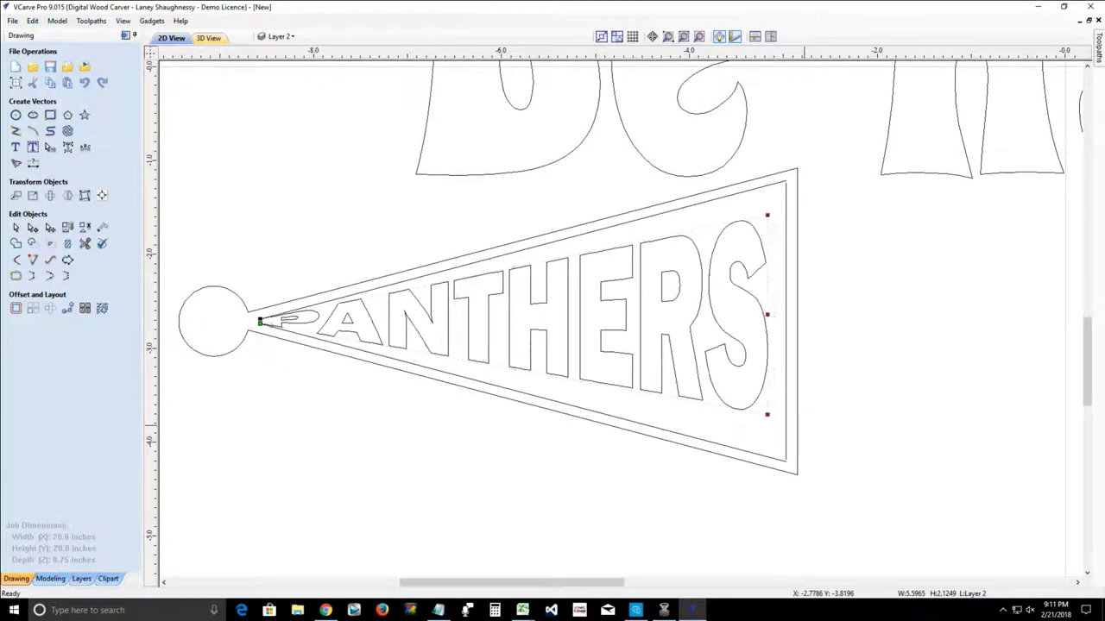
drag(767, 315, 753, 315)
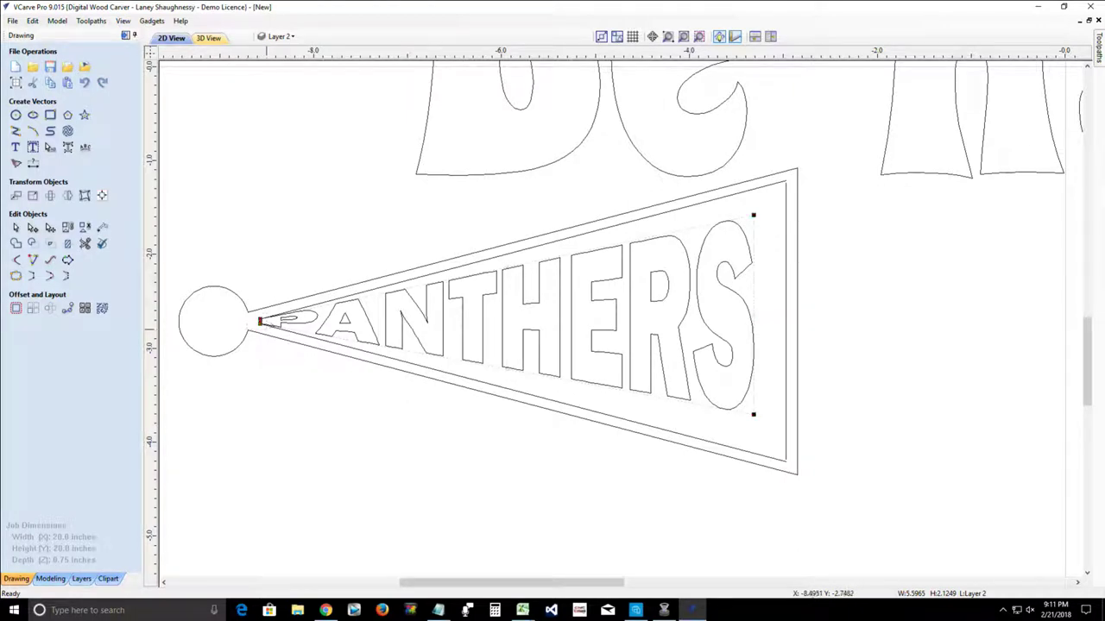
drag(260, 322, 312, 322)
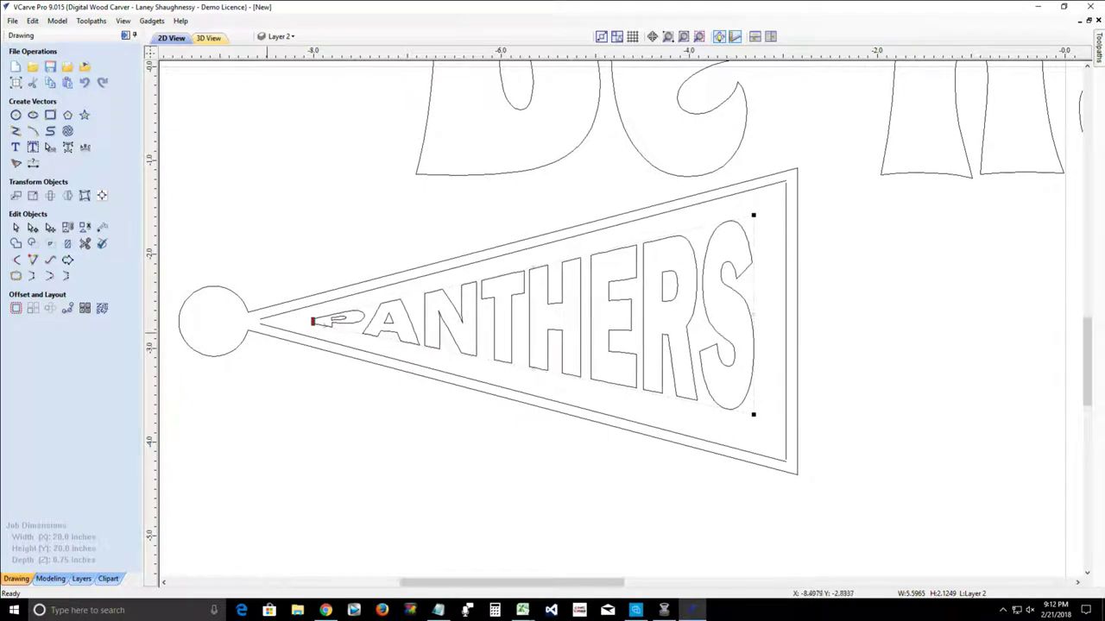
click(294, 325)
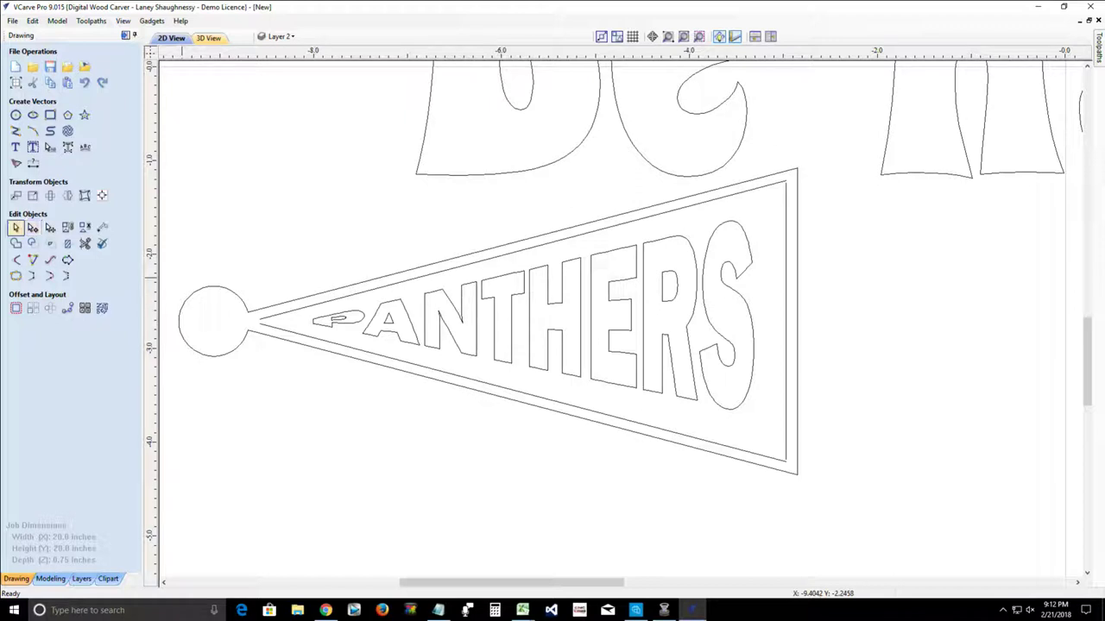
Step: Node-edit the envelope again and spread its two narrow-end nodes apart vertically to make the letter P taller
click(329, 325)
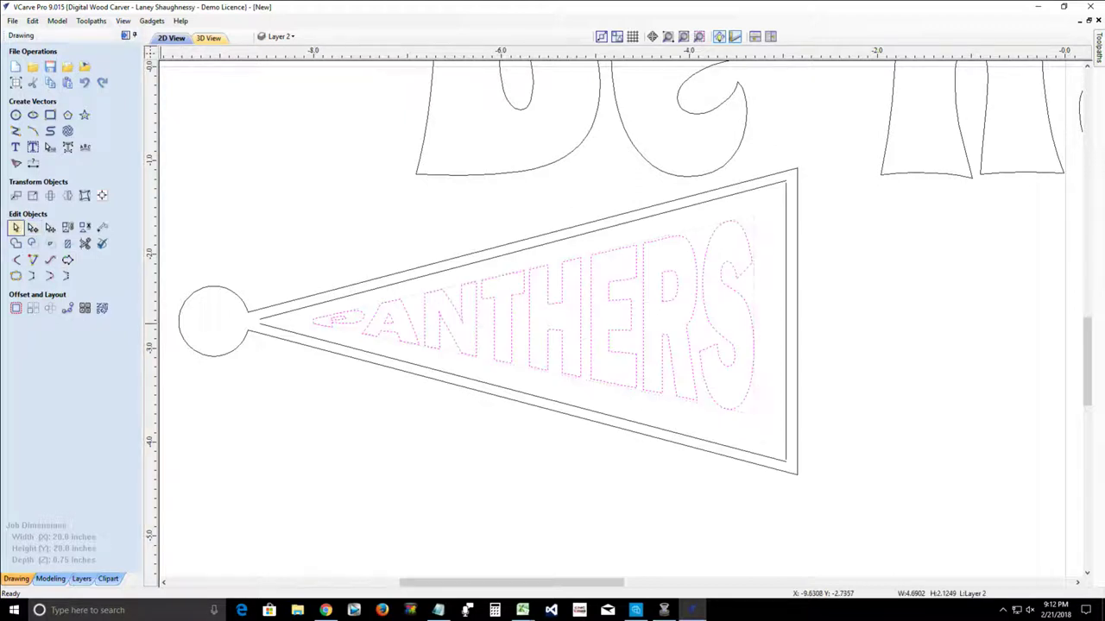
click(32, 227)
scroll(312, 323, up, 3)
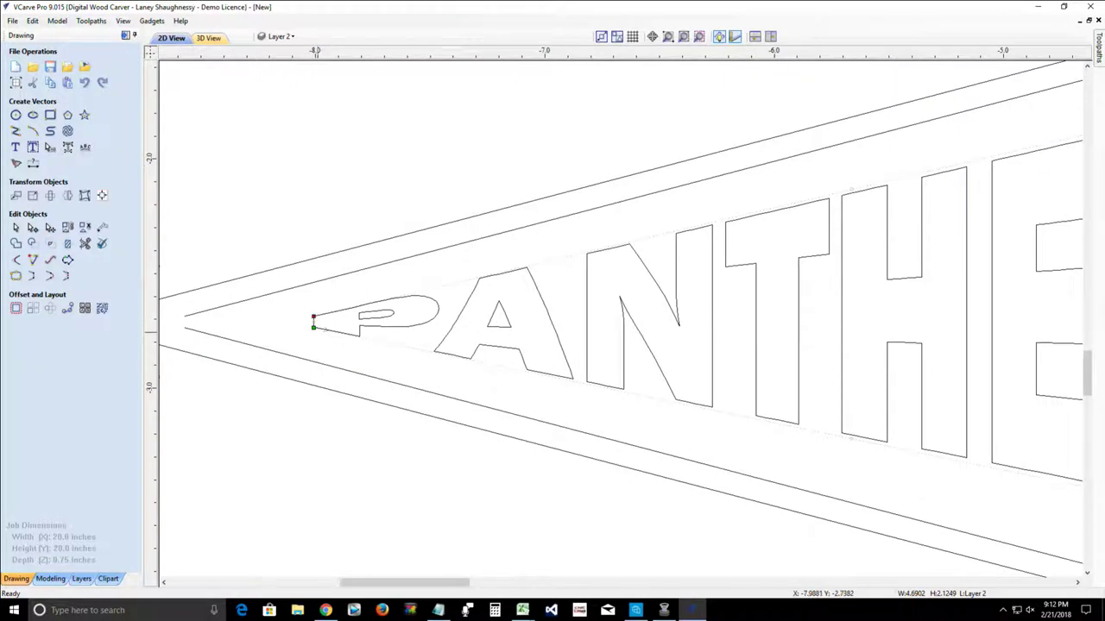
drag(313, 316, 313, 295)
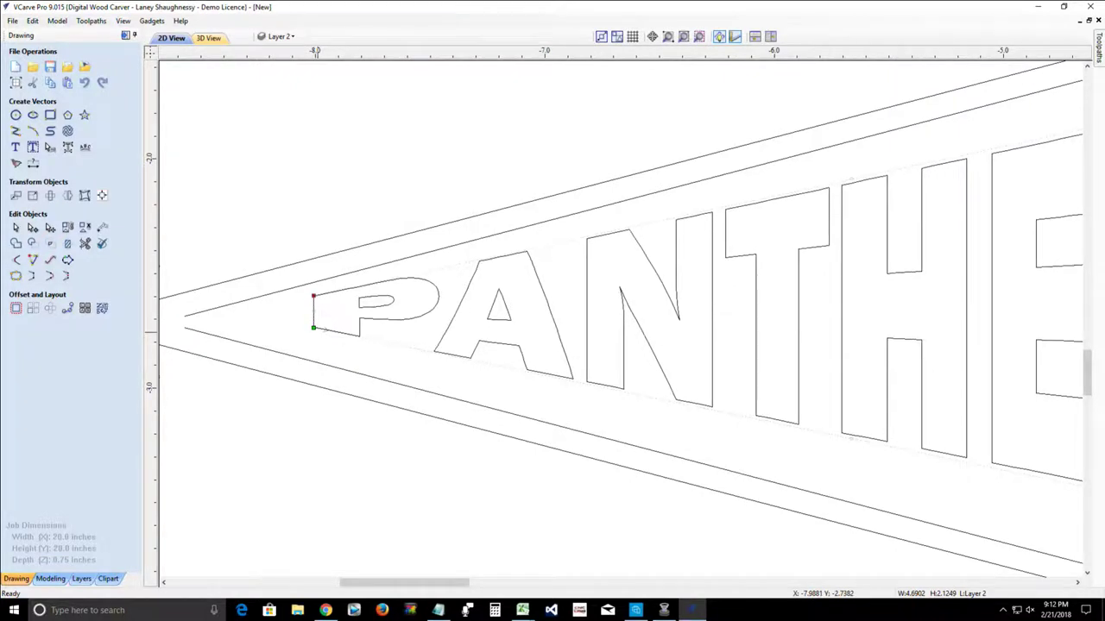
click(313, 327)
drag(313, 328, 313, 348)
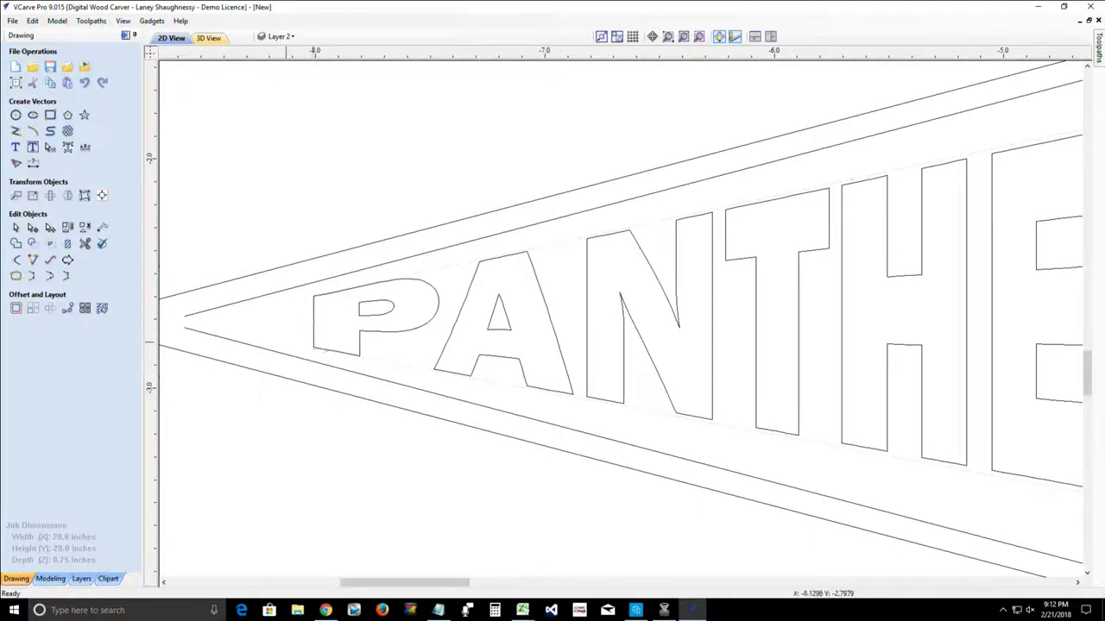
Step: Select the inner triangle's lower edge and examine where the inner border lines meet at the tip and lower wide-end corner
scroll(289, 336, down, 5)
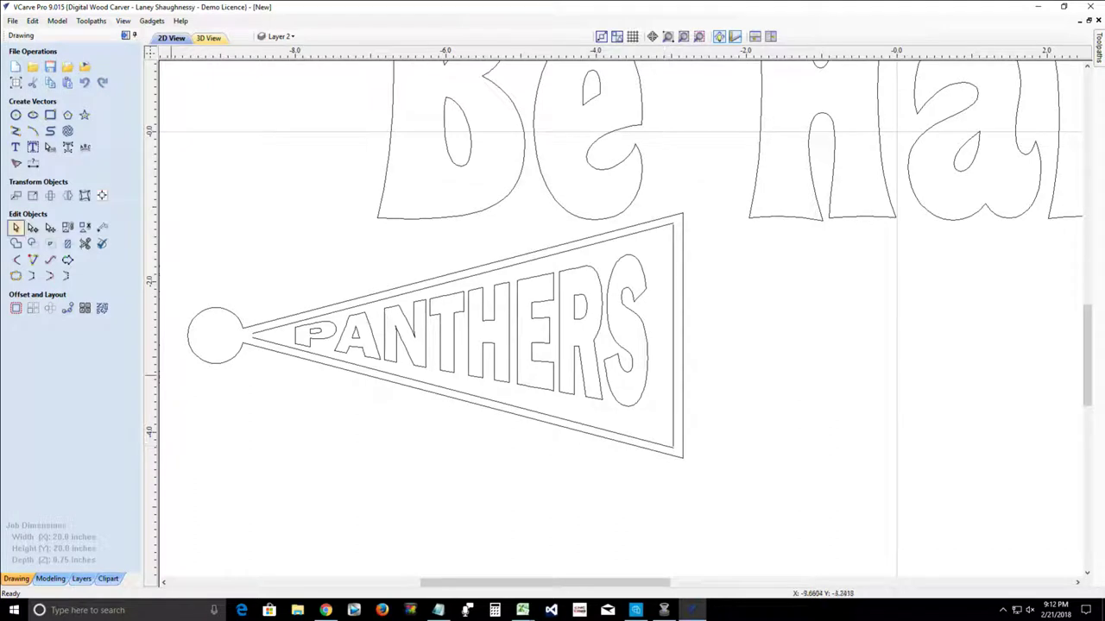
click(504, 268)
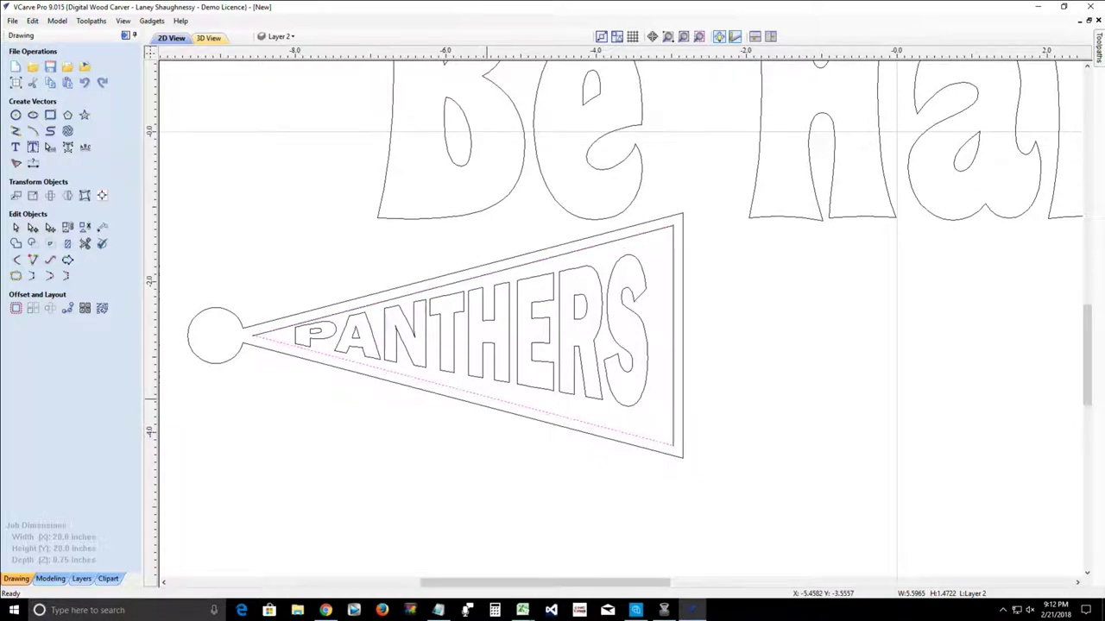
scroll(246, 334, up, 8)
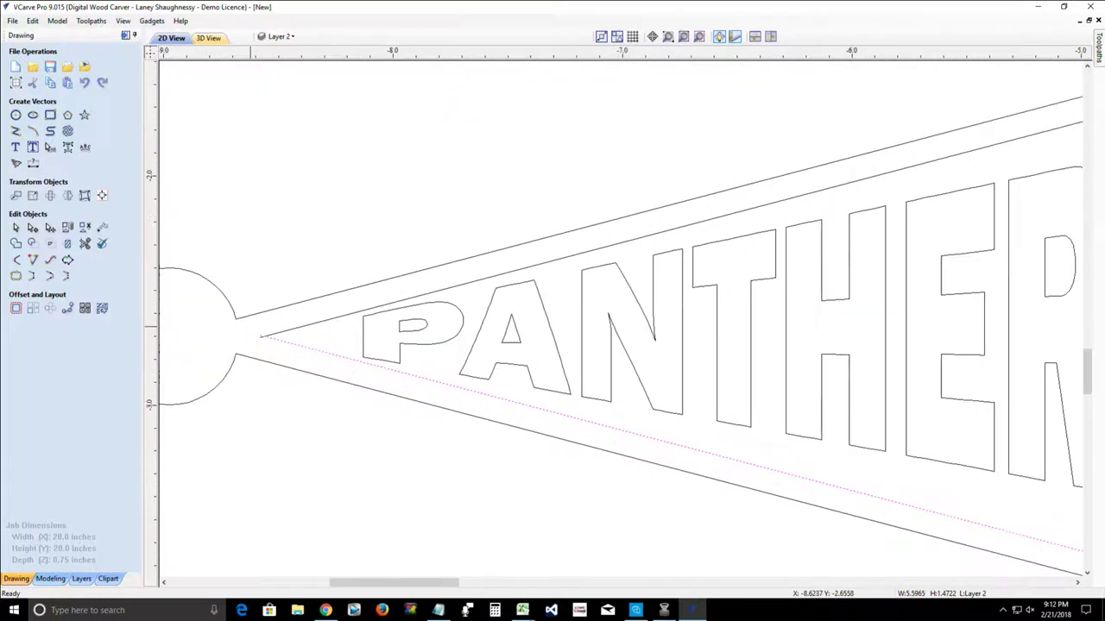
scroll(273, 350, down, 6)
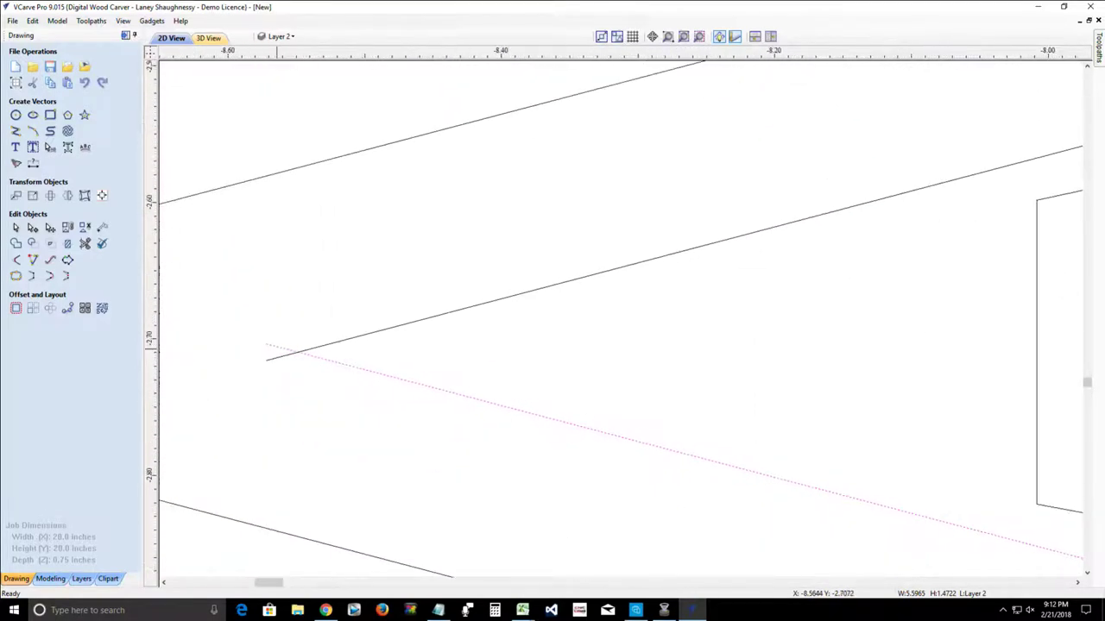
scroll(273, 347, down, 3)
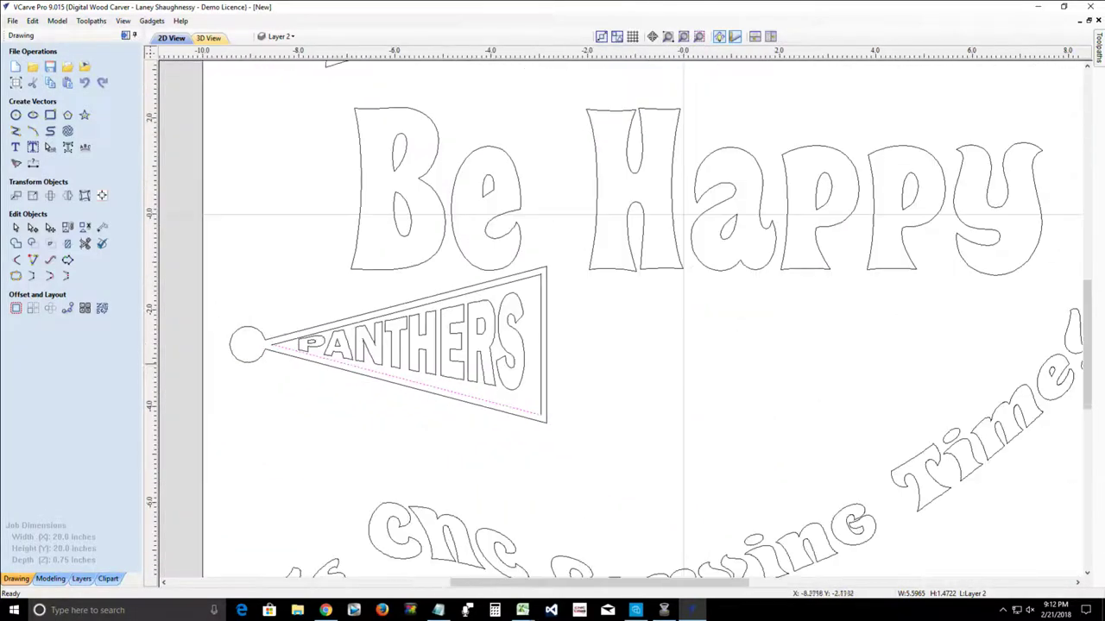
scroll(540, 414, up, 12)
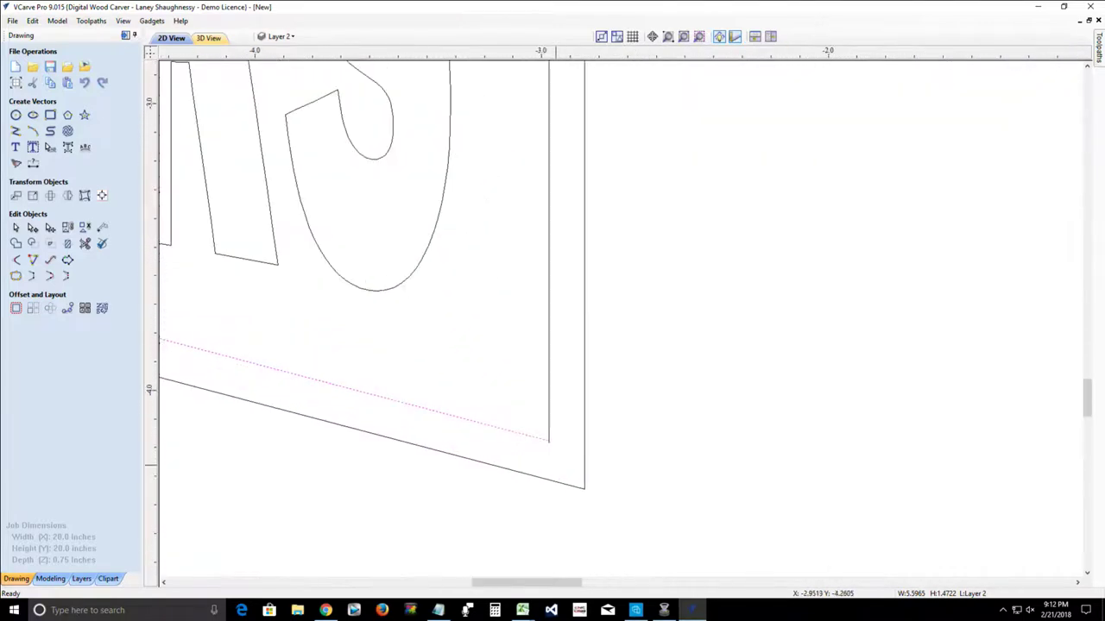
scroll(530, 420, up, 6)
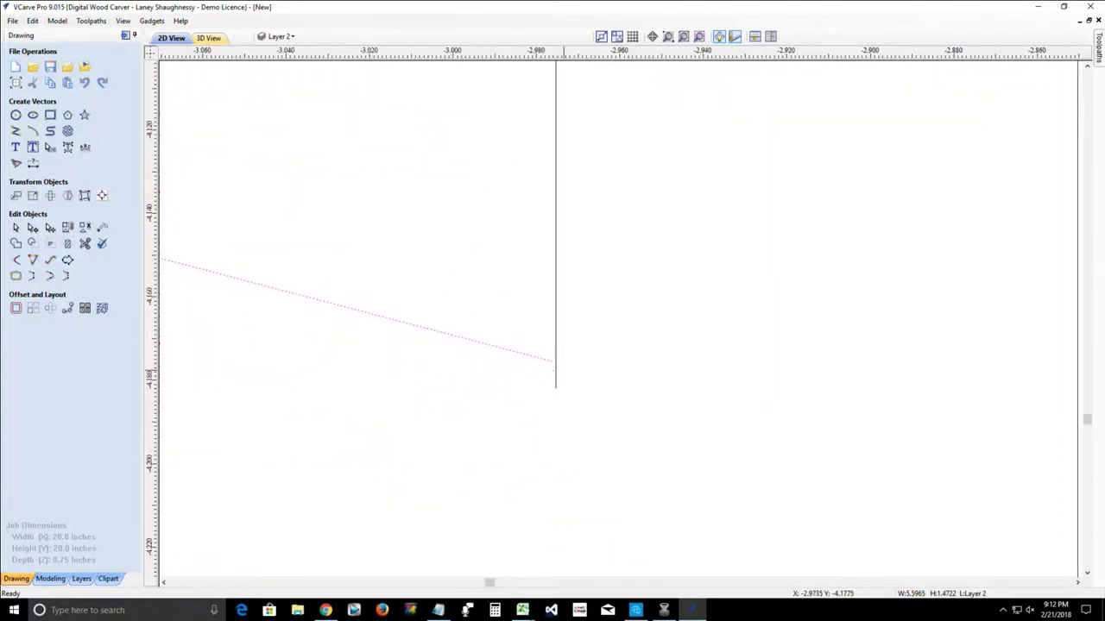
scroll(550, 362, down, 15)
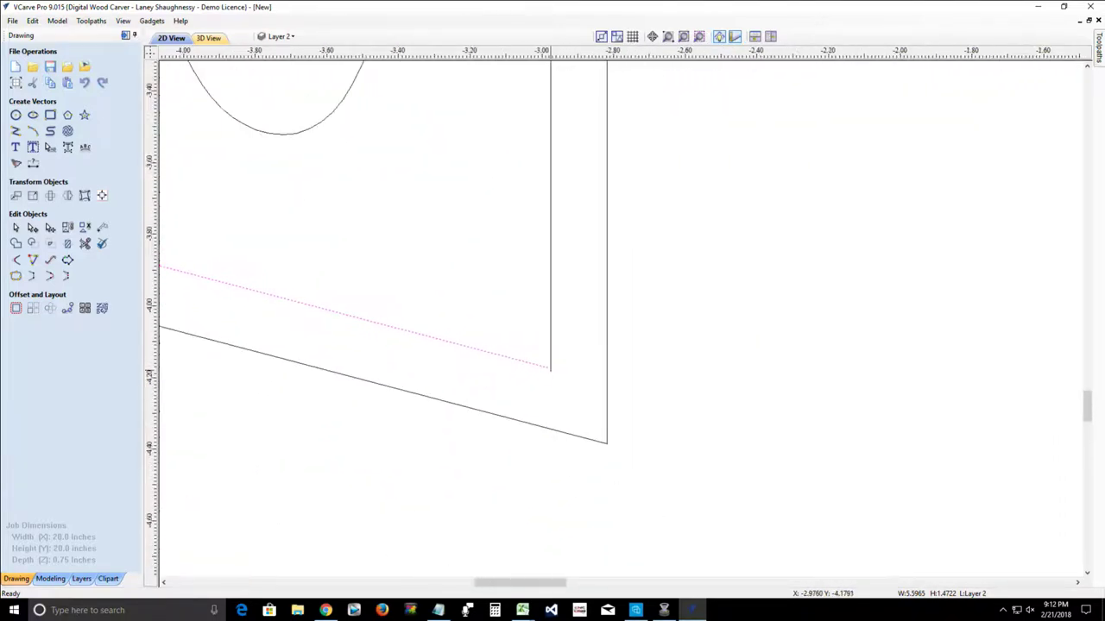
scroll(550, 367, down, 3)
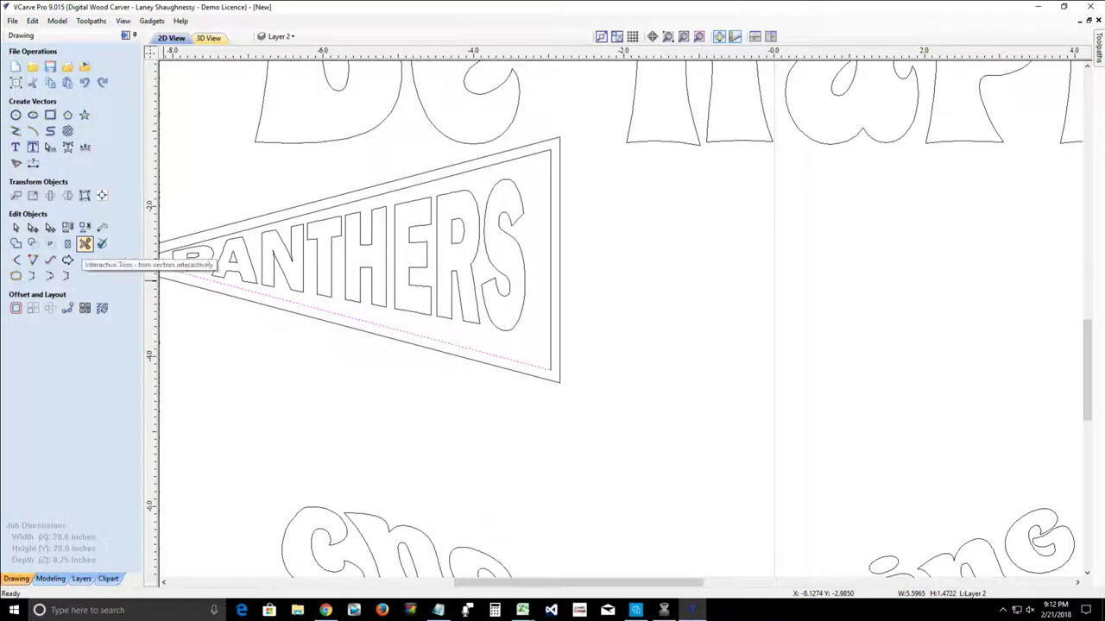
Step: Trim the vertical line's overhang at the inner triangle's lower wide-end corner with Interactive Trim
click(84, 244)
scroll(549, 370, up, 6)
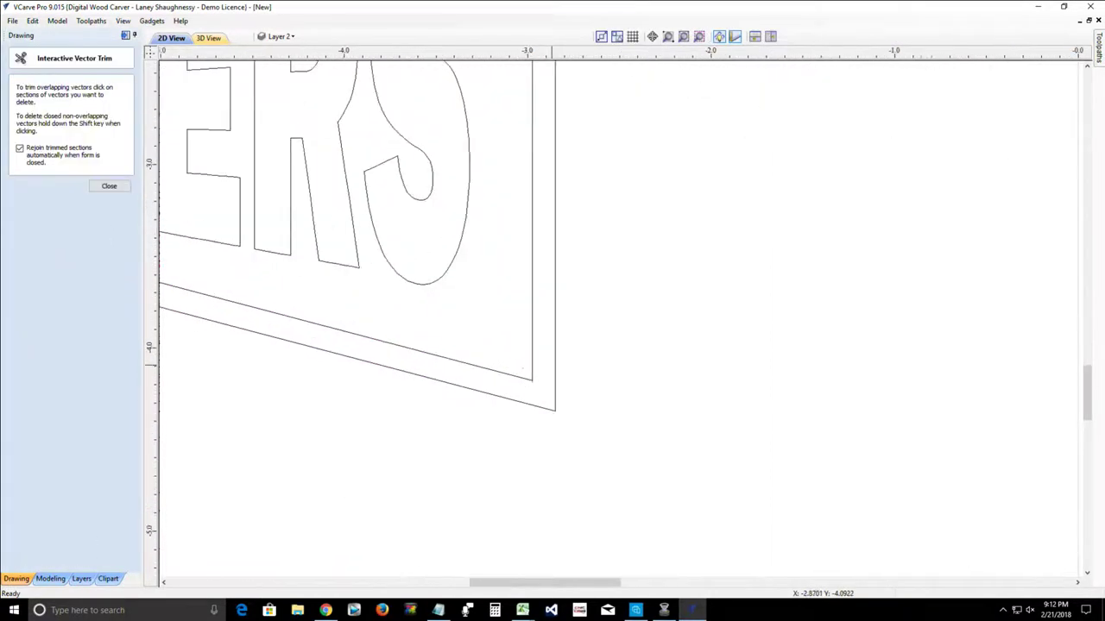
scroll(522, 398, up, 8)
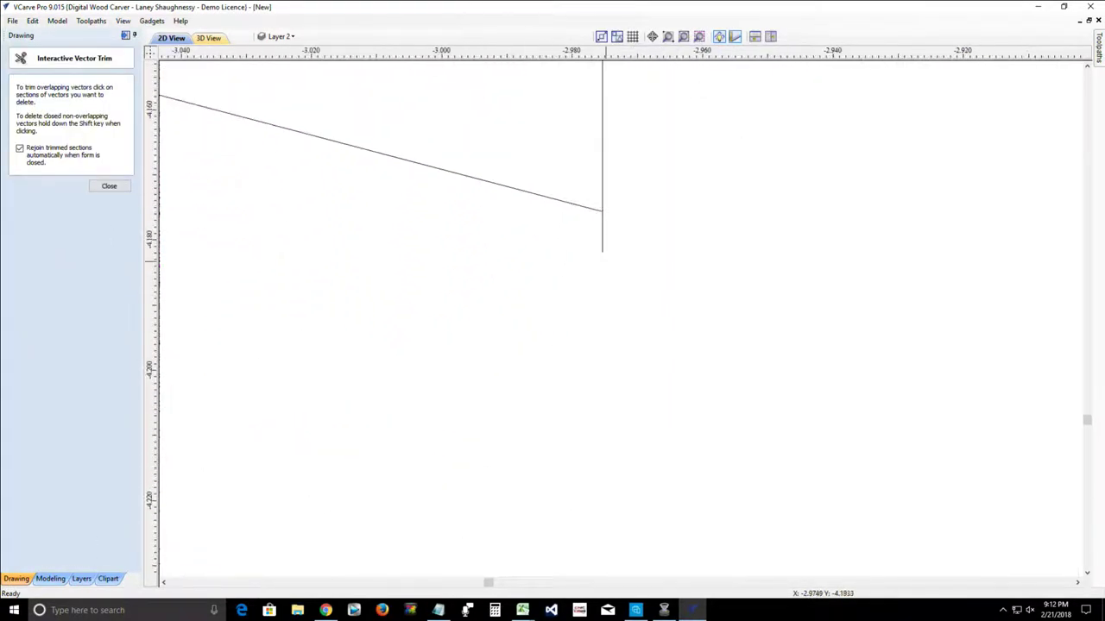
click(602, 229)
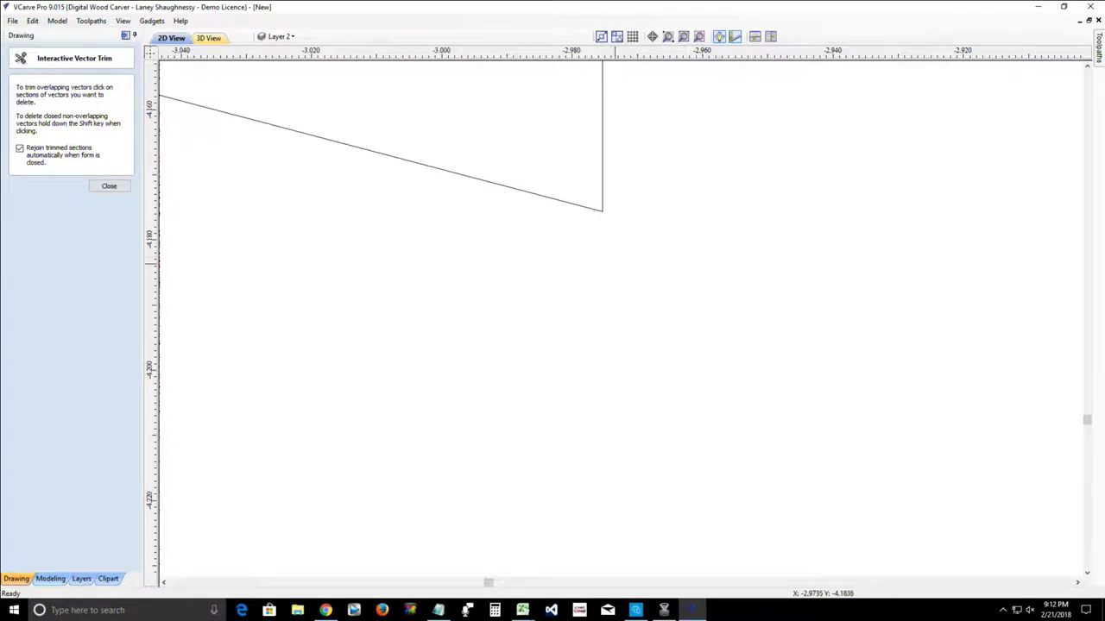
scroll(615, 262, down, 10)
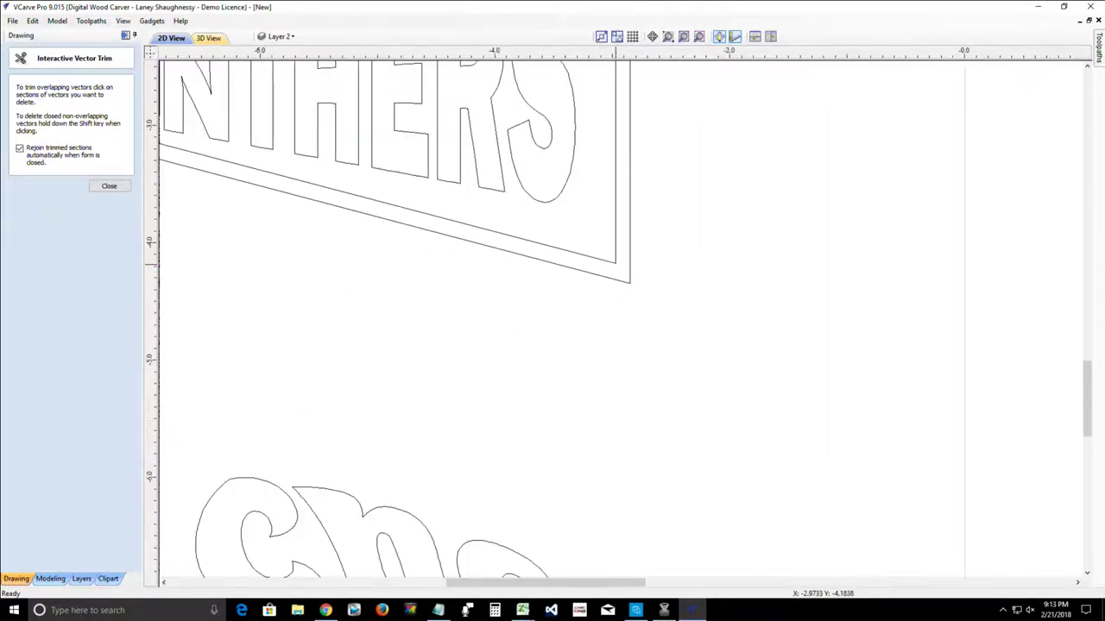
Step: Check the inner triangle's upper corner, trim both crossing line ends at its tip, and close the trim tool to rejoin the outline
scroll(605, 302, down, 6)
scroll(605, 302, up, 8)
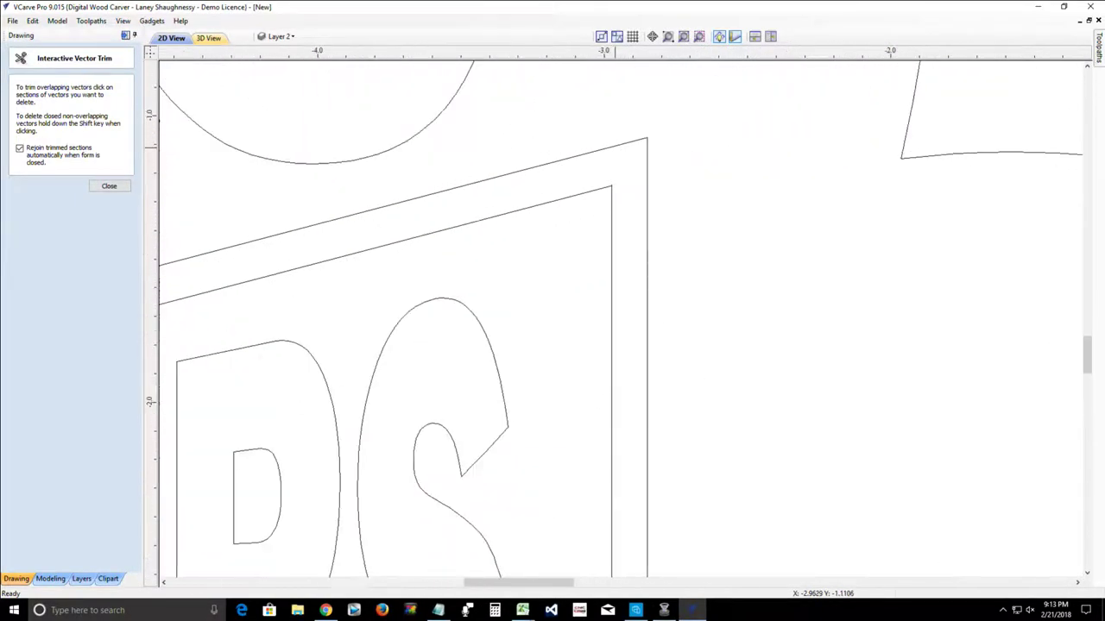
scroll(611, 164, up, 5)
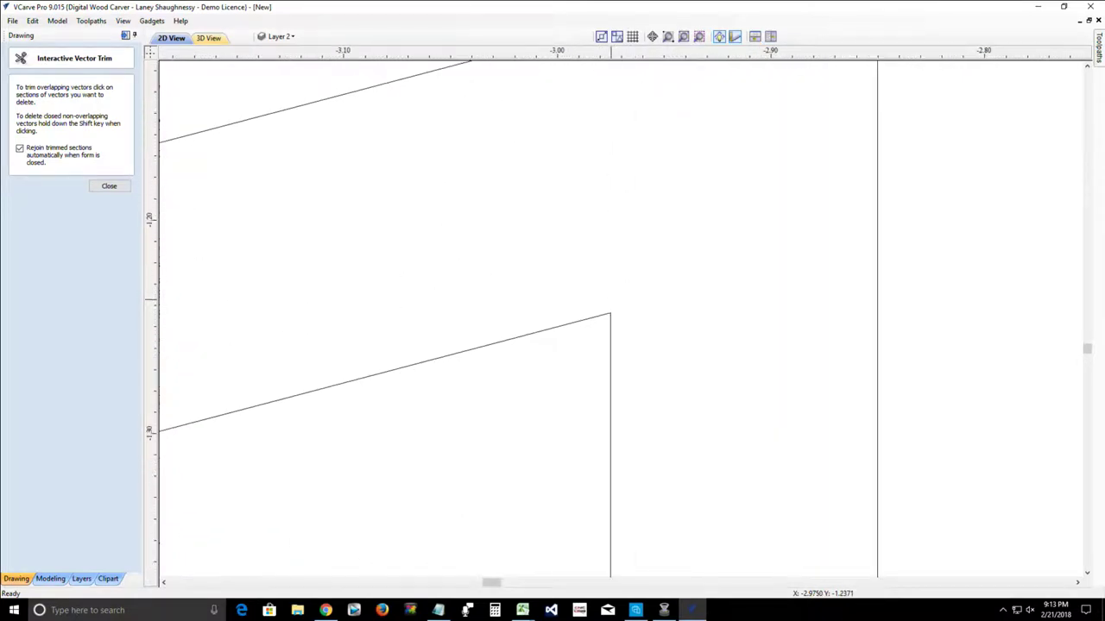
scroll(611, 311, down, 4)
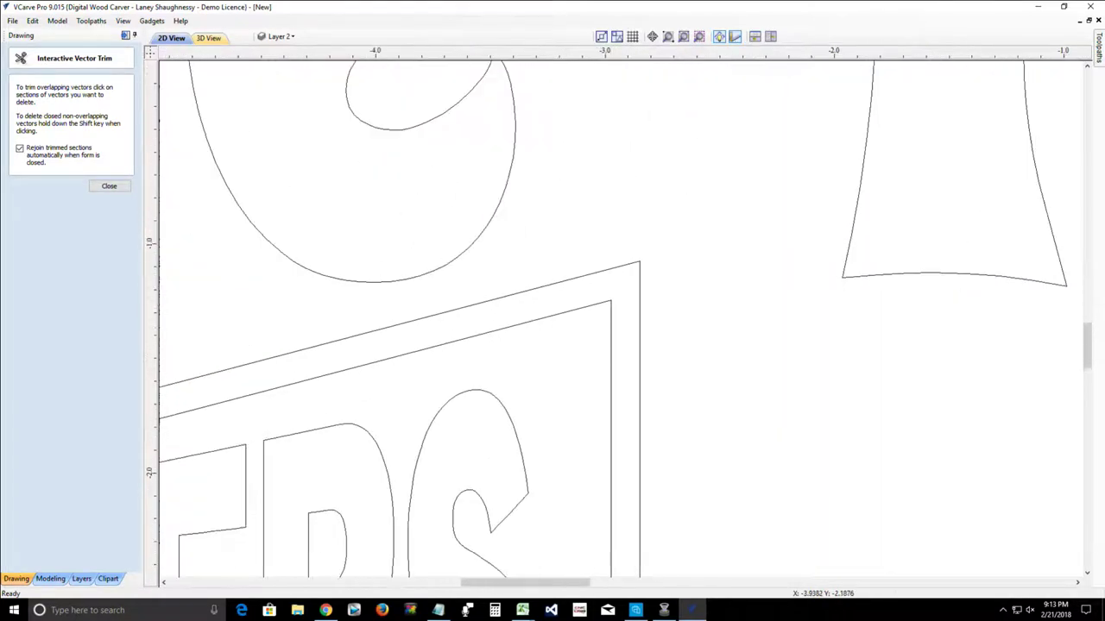
scroll(345, 432, down, 6)
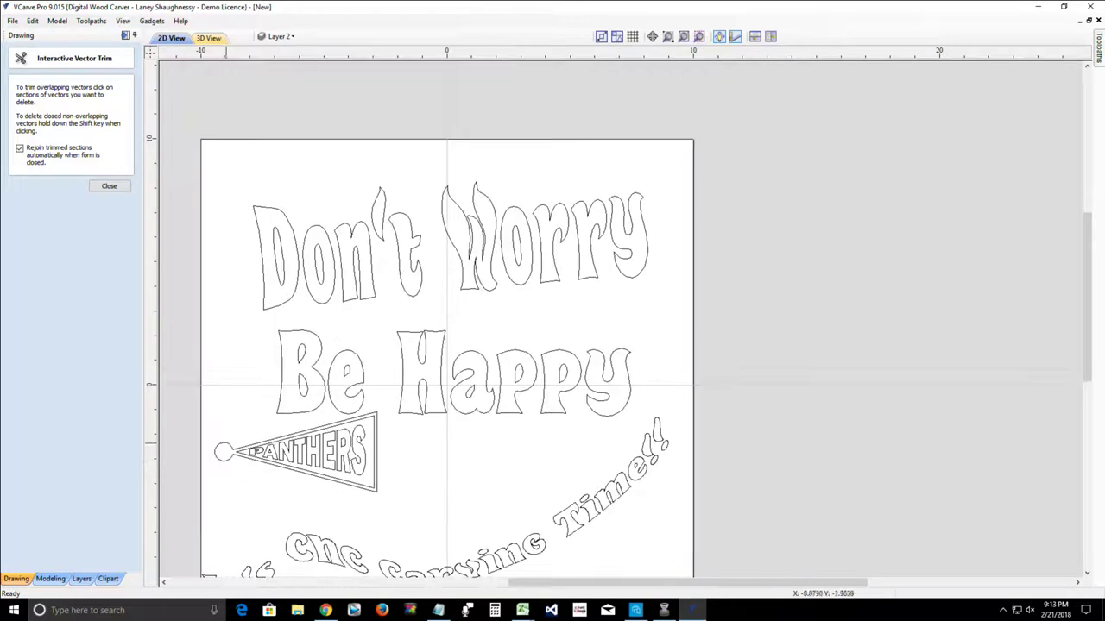
scroll(222, 453, up, 7)
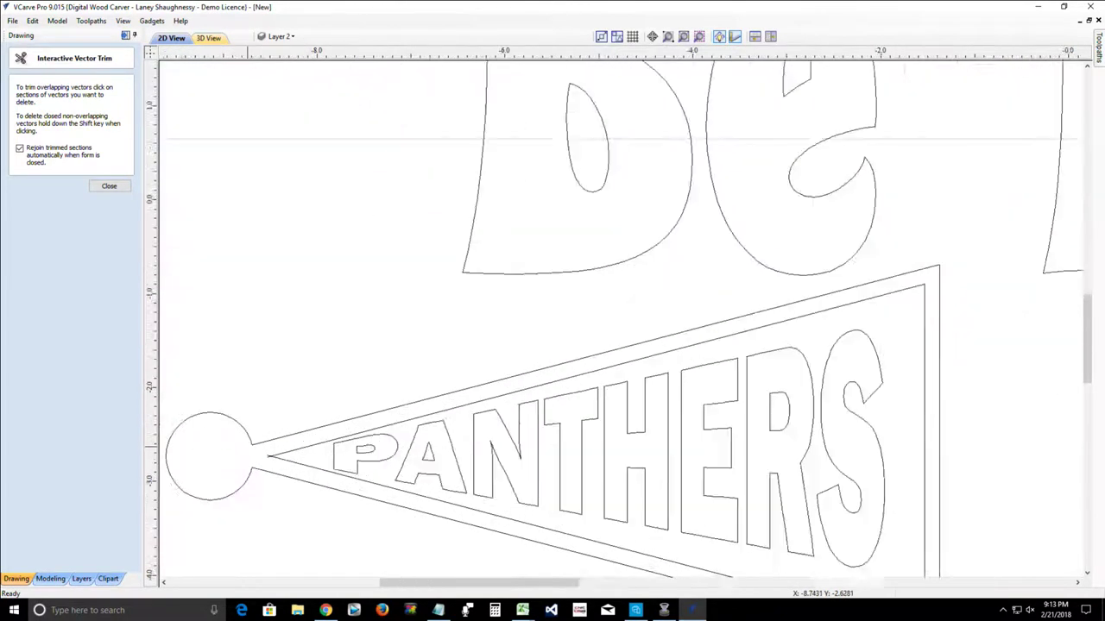
scroll(258, 453, up, 5)
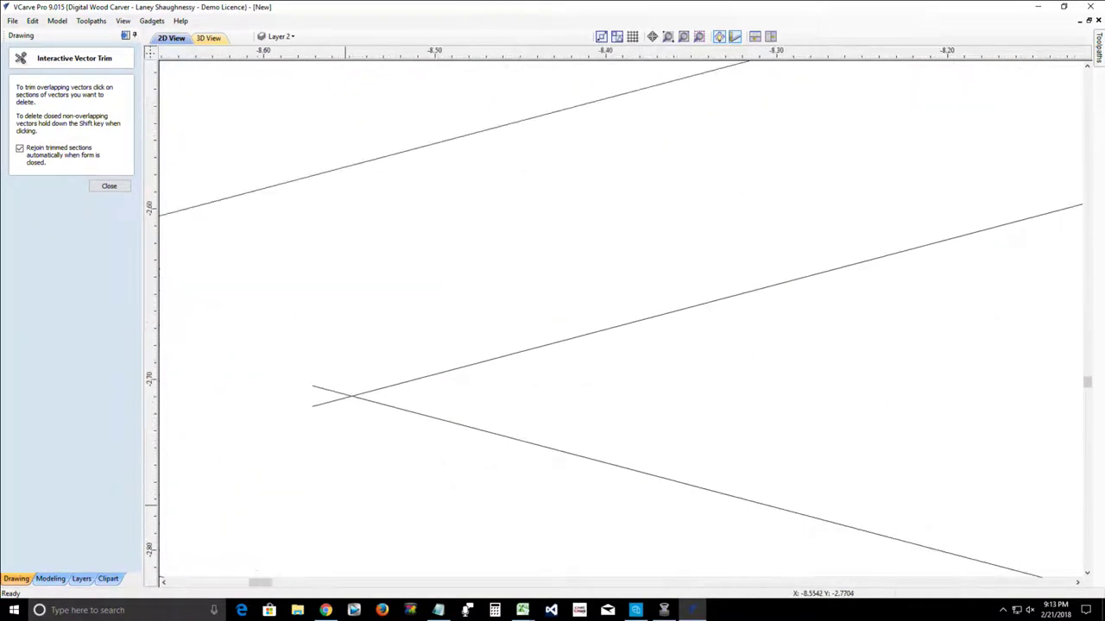
click(322, 403)
click(323, 390)
click(108, 186)
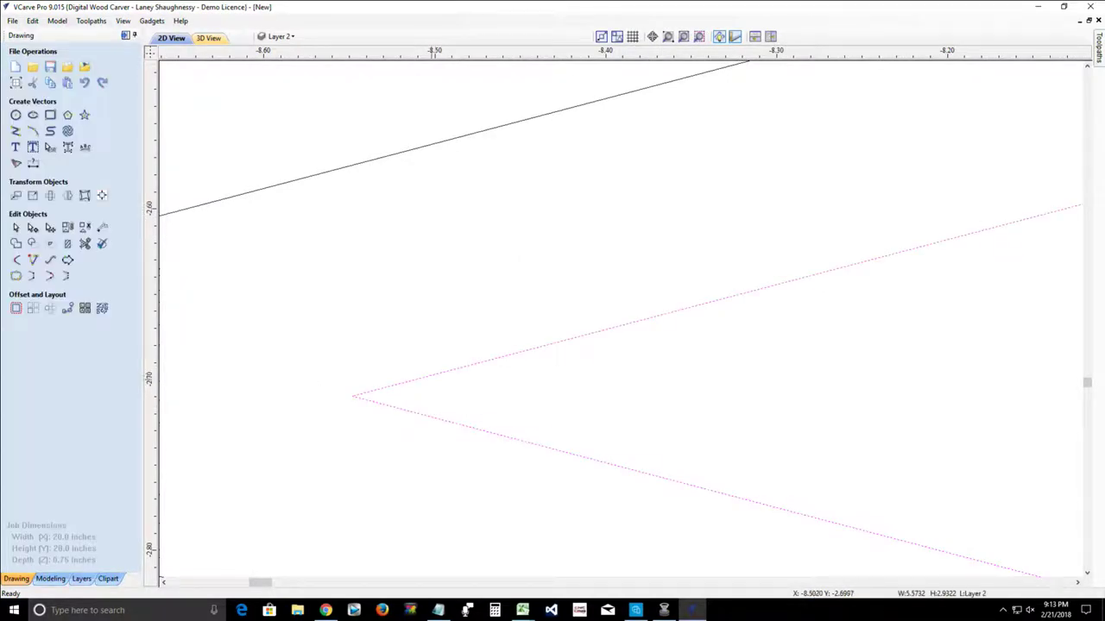
scroll(431, 380, down, 8)
scroll(429, 391, down, 3)
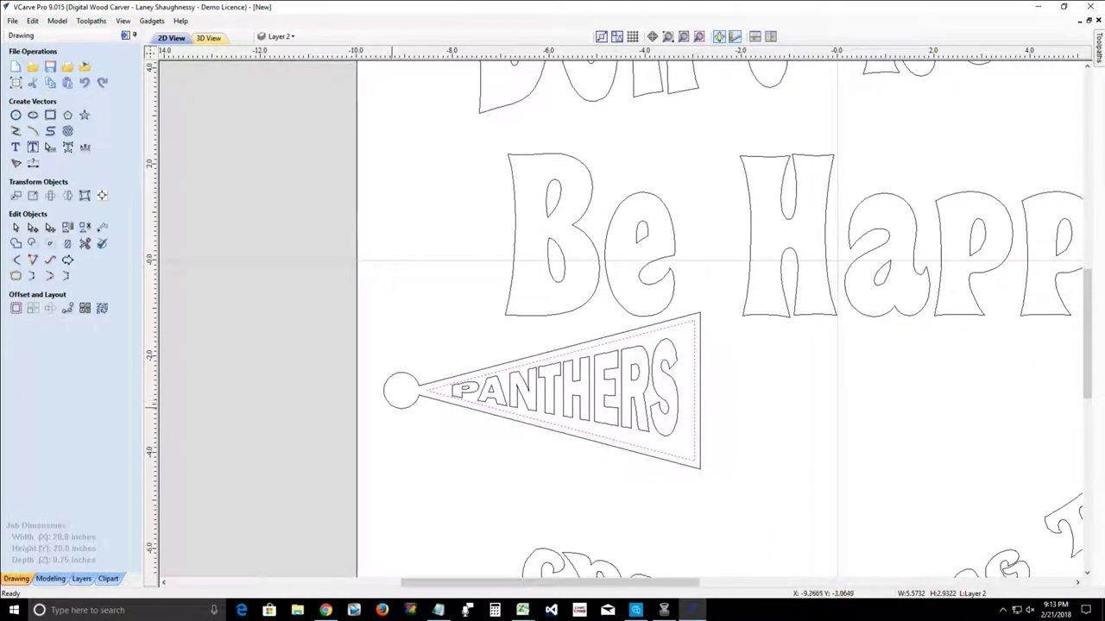
Step: Select the whole pennant with its inner triangle and PANTHERS lettering, and switch from the drawing tools to the toolpath operations
drag(335, 299, 739, 501)
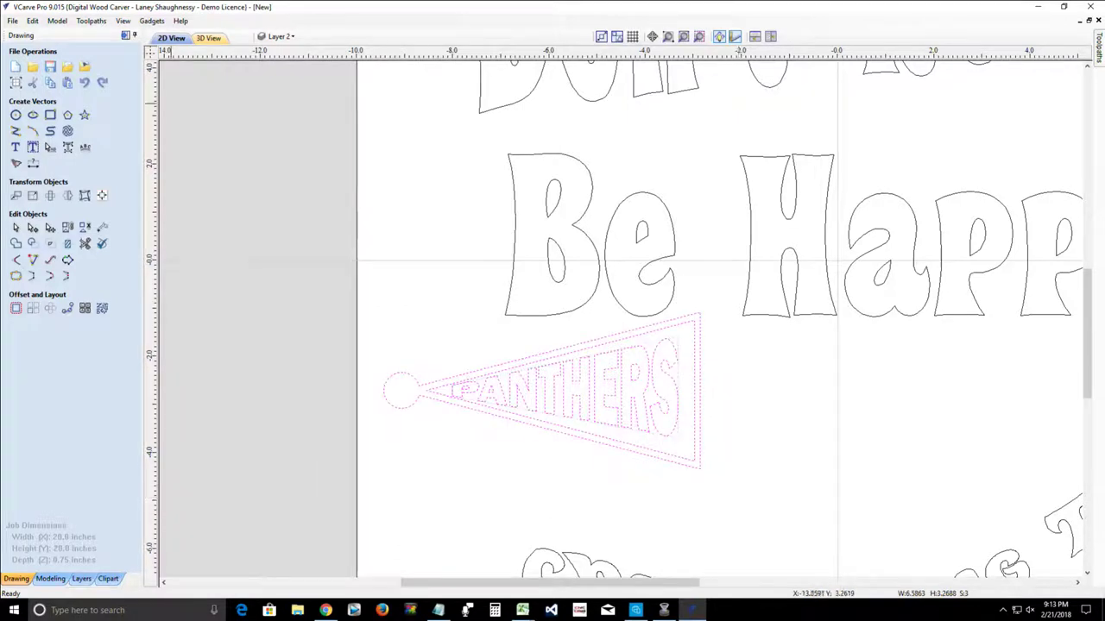
click(134, 35)
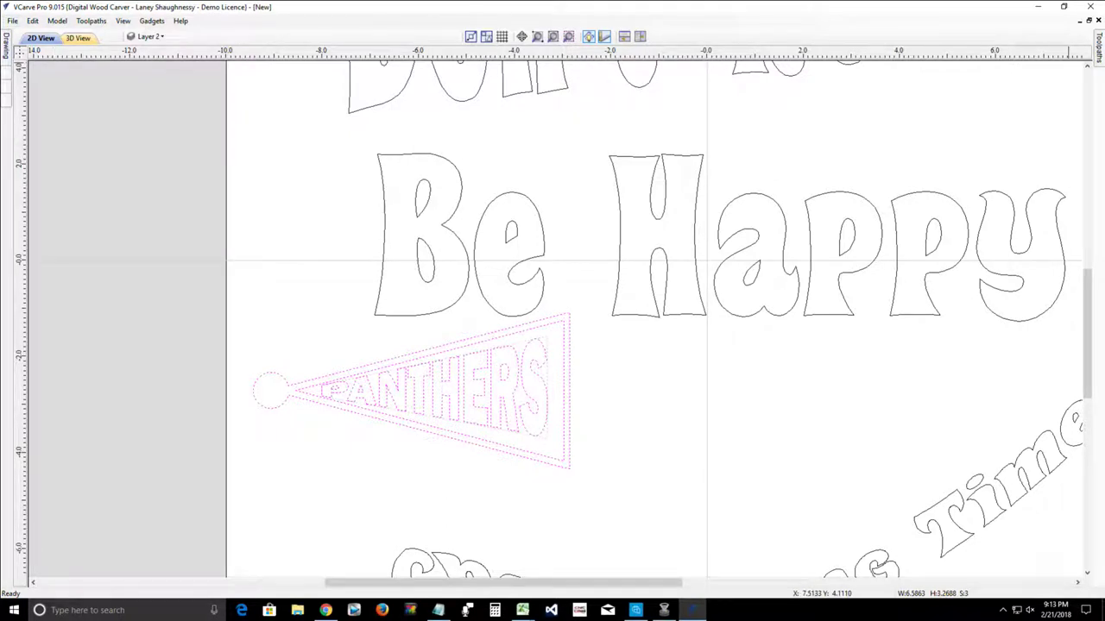
mouse_move(6, 46)
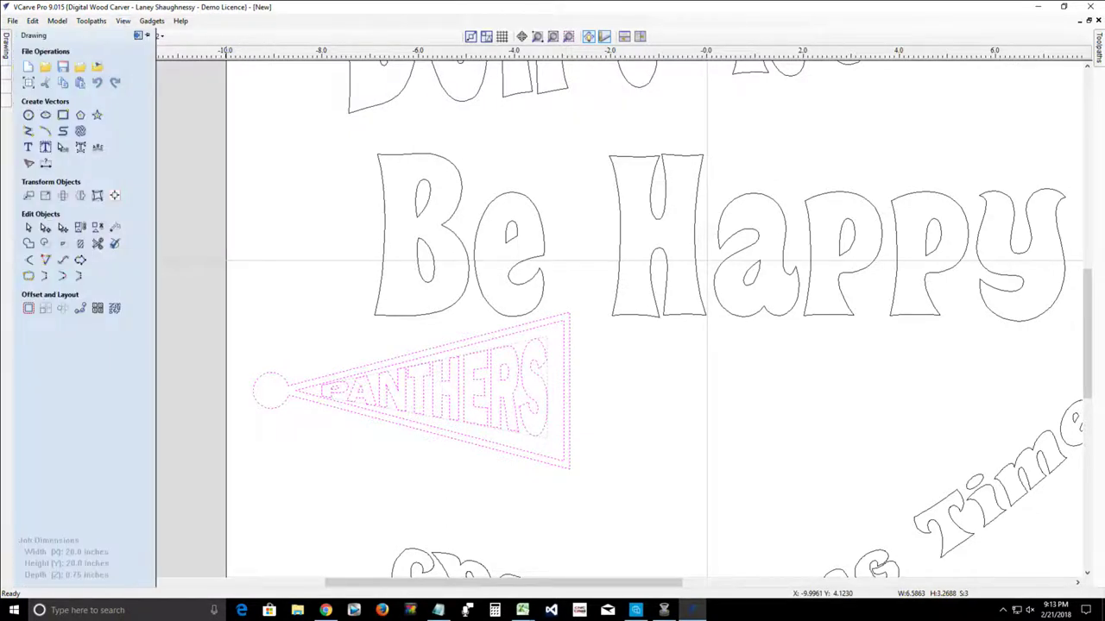
click(138, 36)
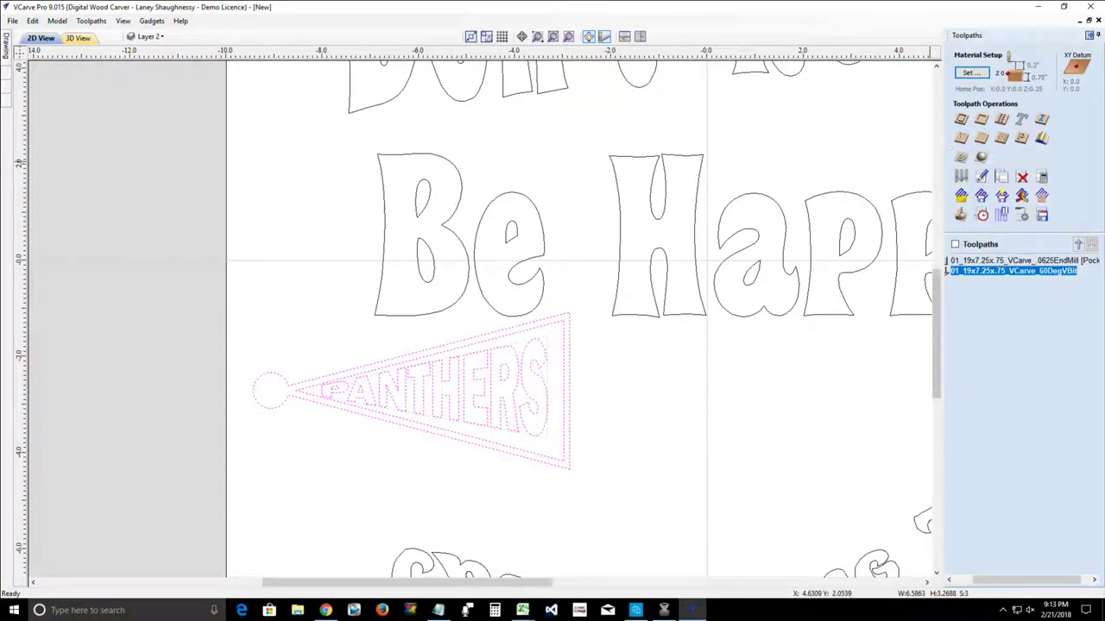
scroll(865, 174, down, 2)
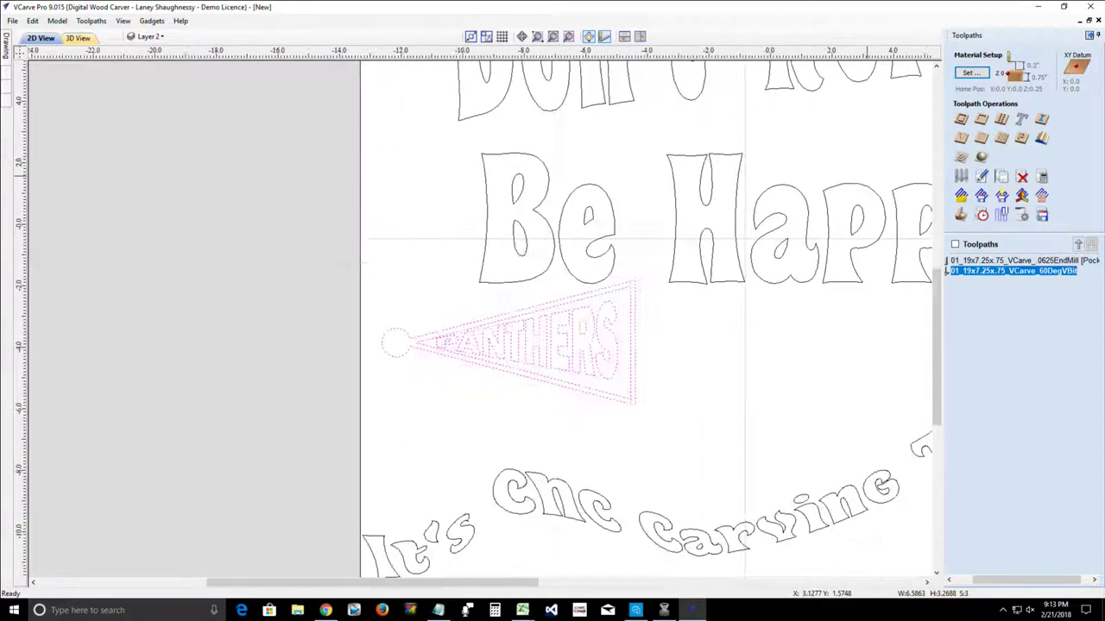
scroll(867, 176, down, 3)
scroll(866, 200, up, 2)
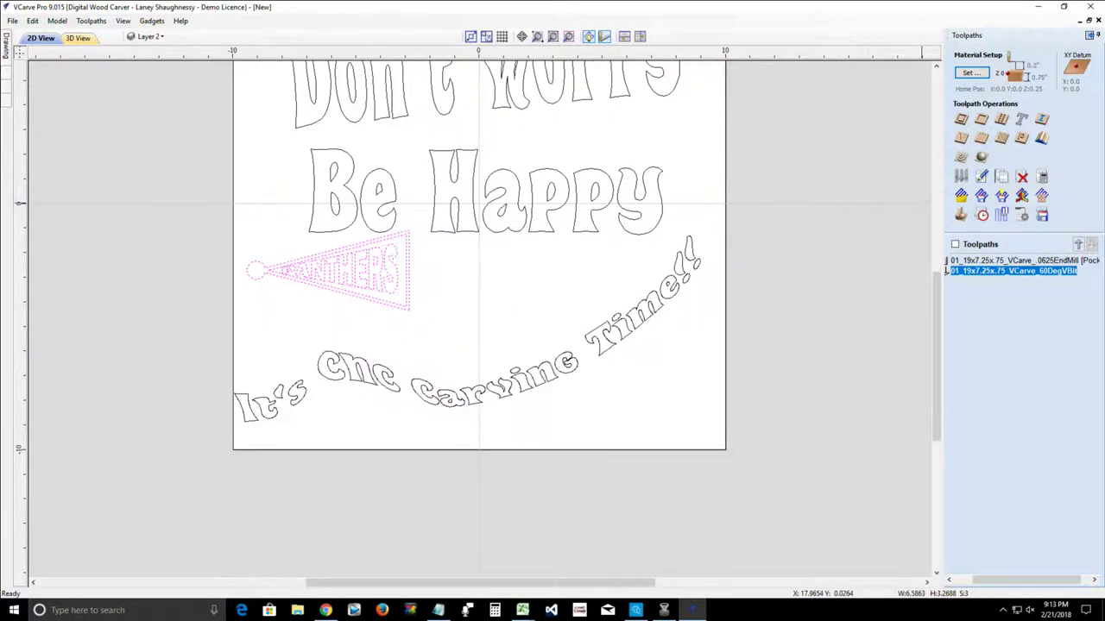
Step: Calculate a V-Carve toolpath for the pennant with 0.0 start depth, no flat depth and the 60 deg 0.25" V-Bit, and preview it
click(960, 139)
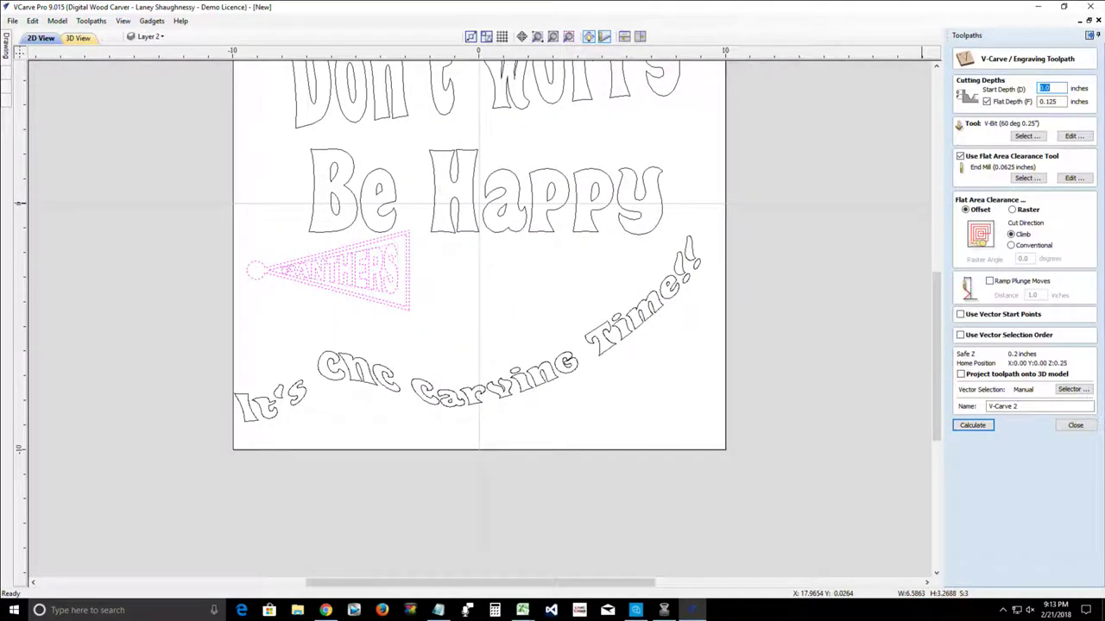
click(1051, 88)
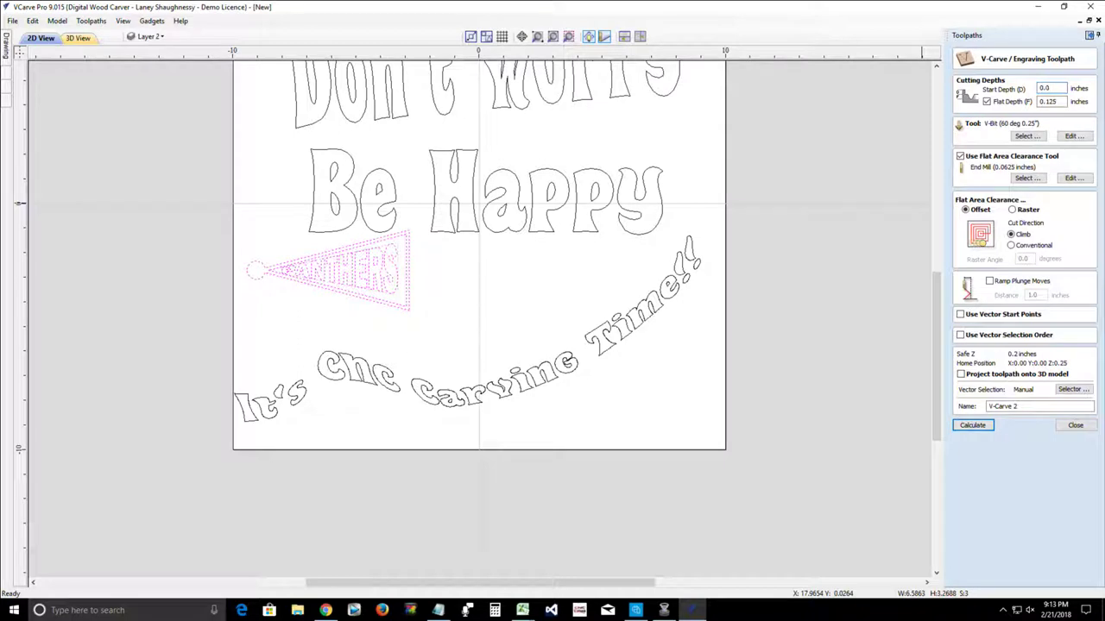
click(987, 101)
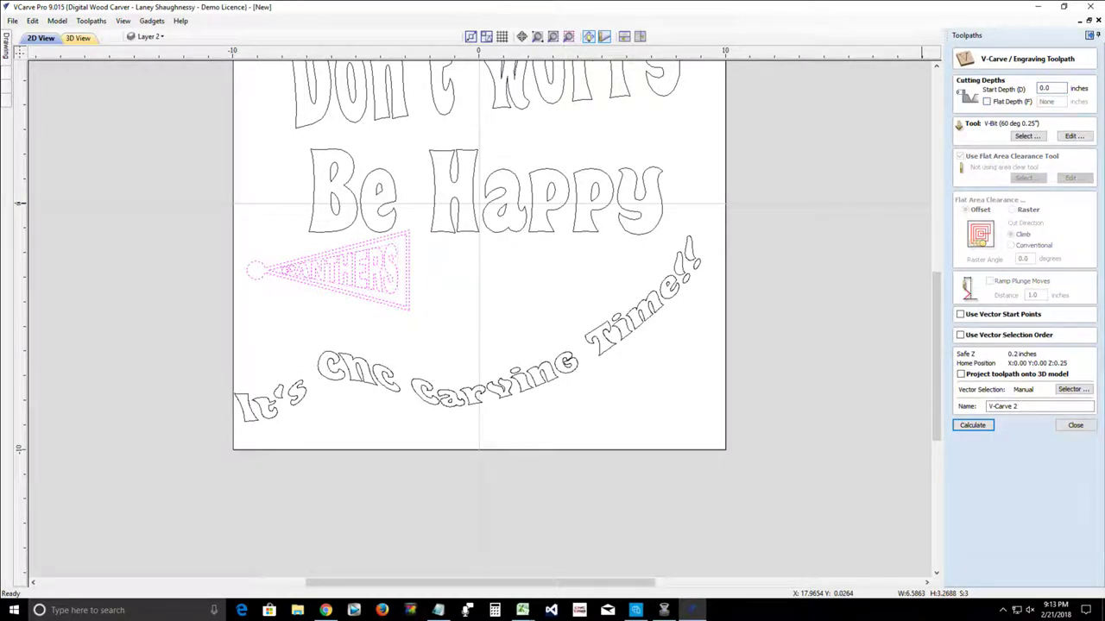
click(972, 425)
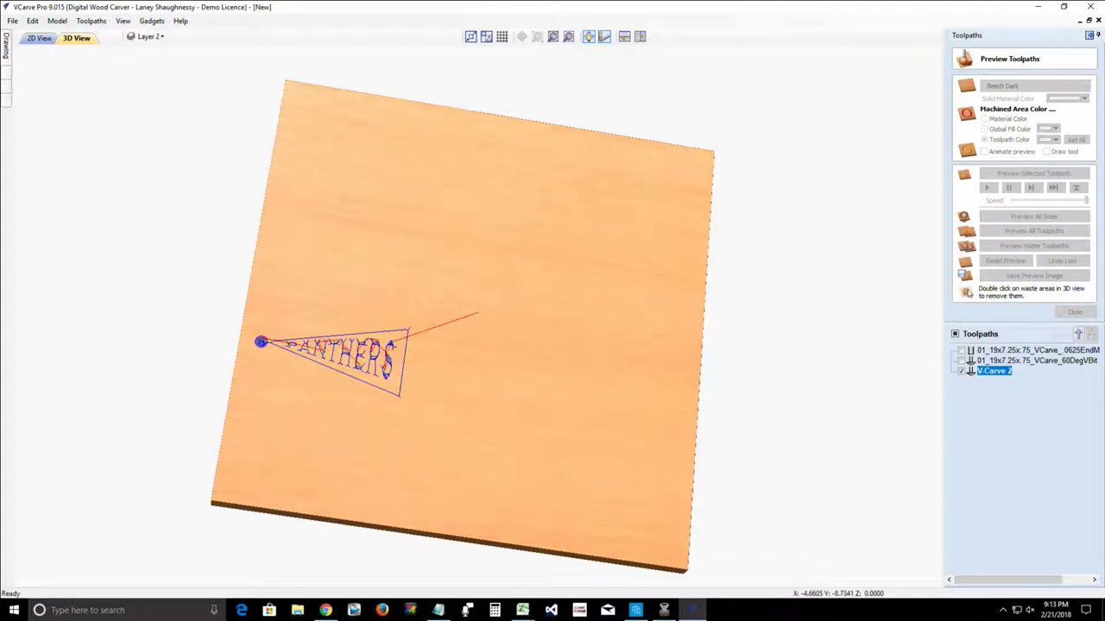
drag(350, 416, 349, 466)
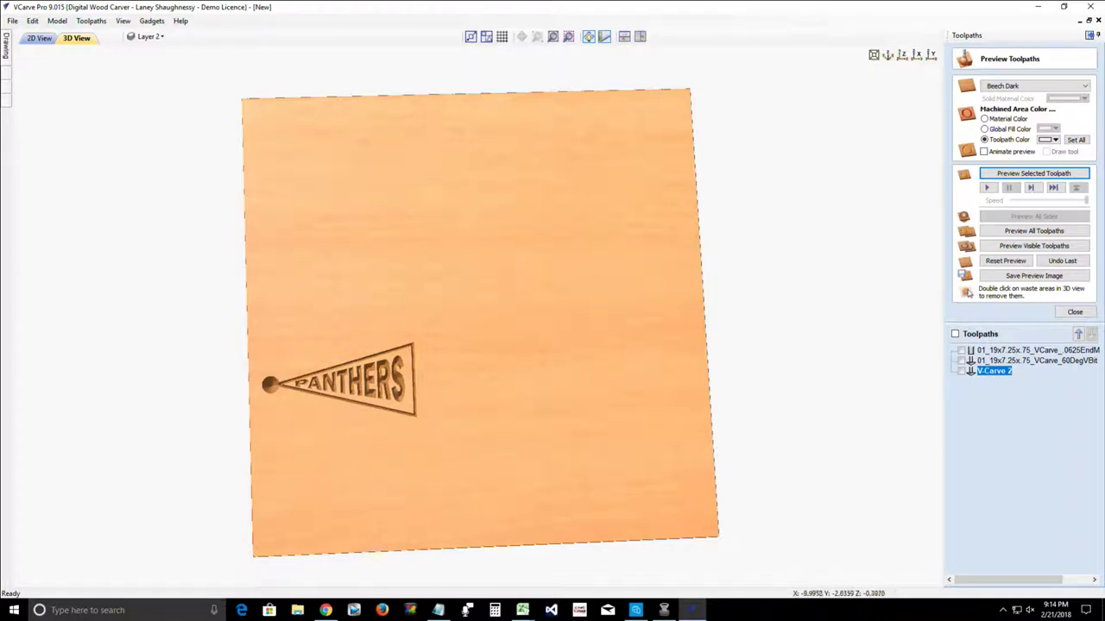
Step: Return to the 2D drawing and draw a circle about 0.3 inches in diameter at the centre of the pennant's round end
click(38, 38)
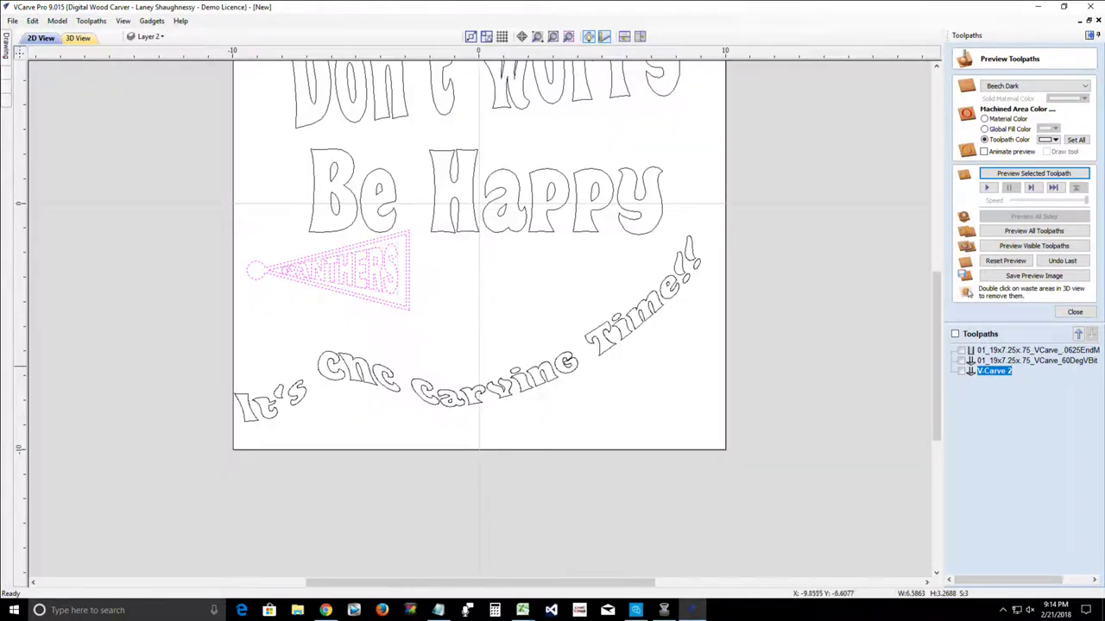
scroll(210, 239, up, 3)
scroll(237, 280, up, 2)
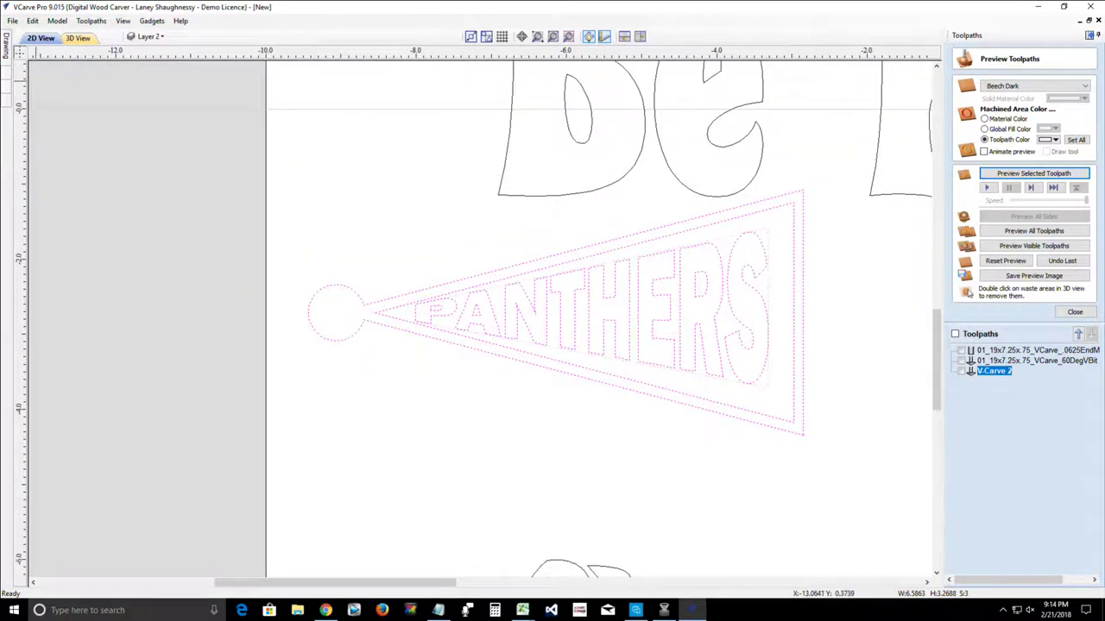
mouse_move(6, 46)
click(29, 114)
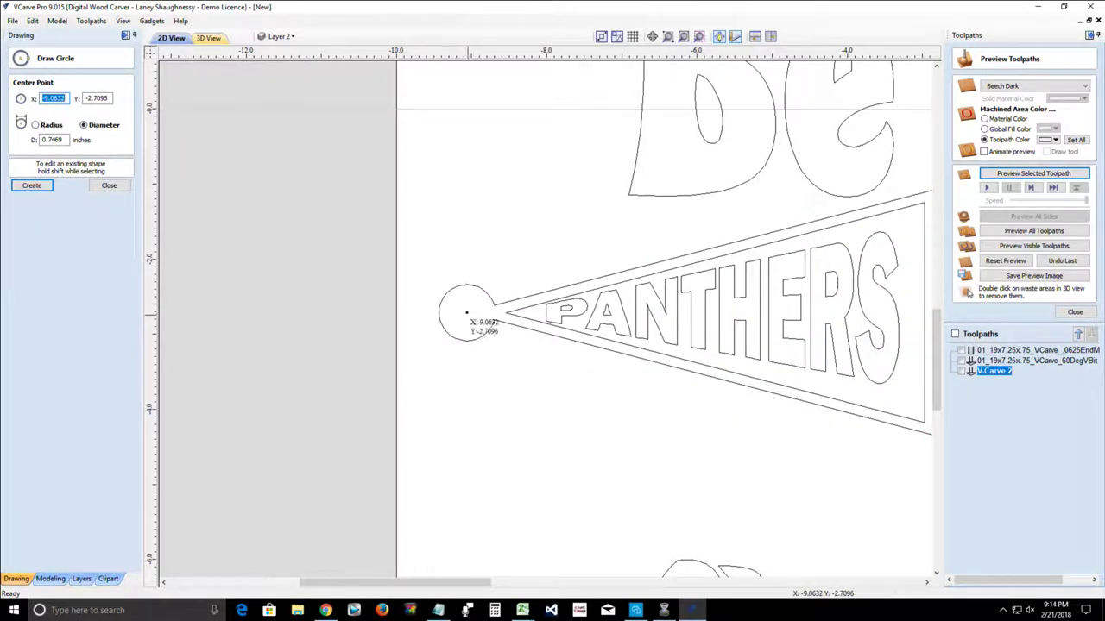
drag(467, 313, 475, 319)
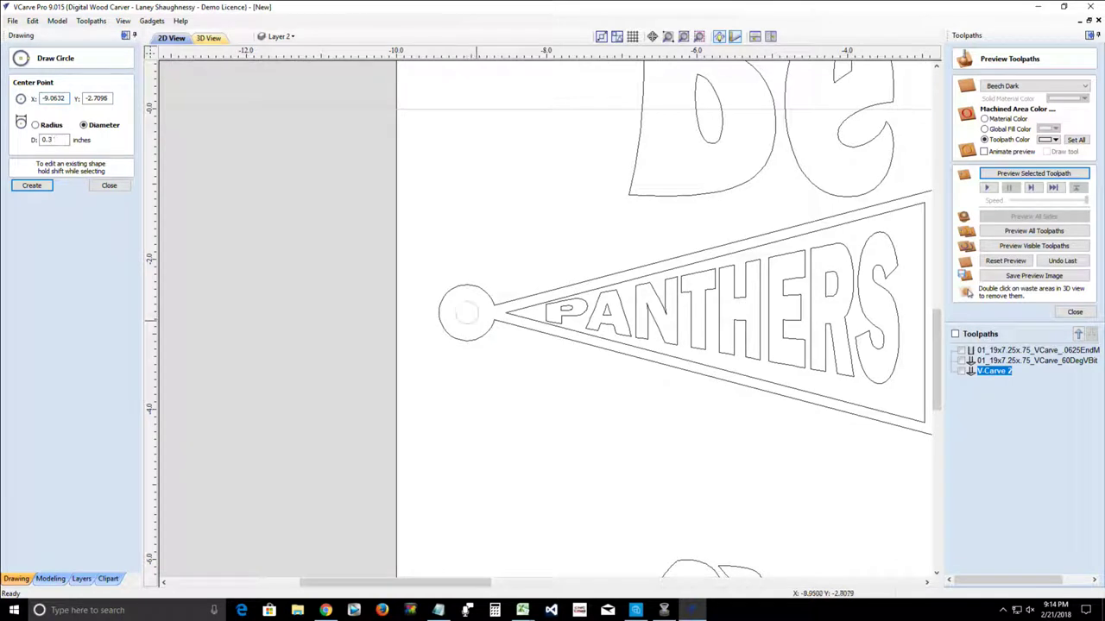
Step: Draw a 0.4-inch diameter circle centred inside the ring at the pennant's tip, at X -9.0632, Y -2.7096
click(479, 326)
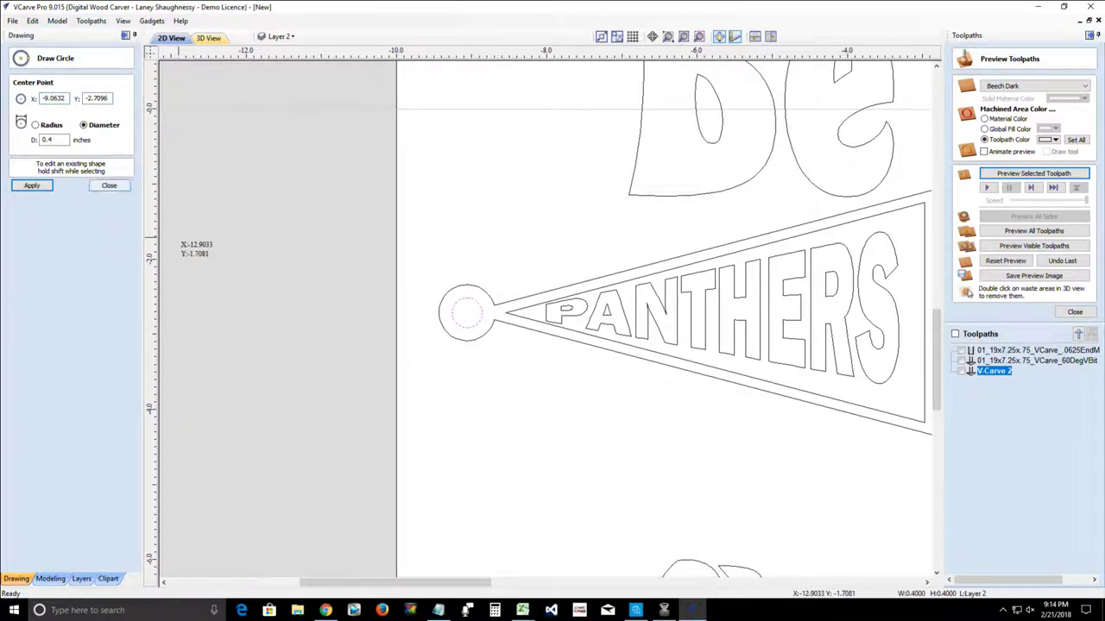
click(109, 184)
scroll(500, 345, down, 1)
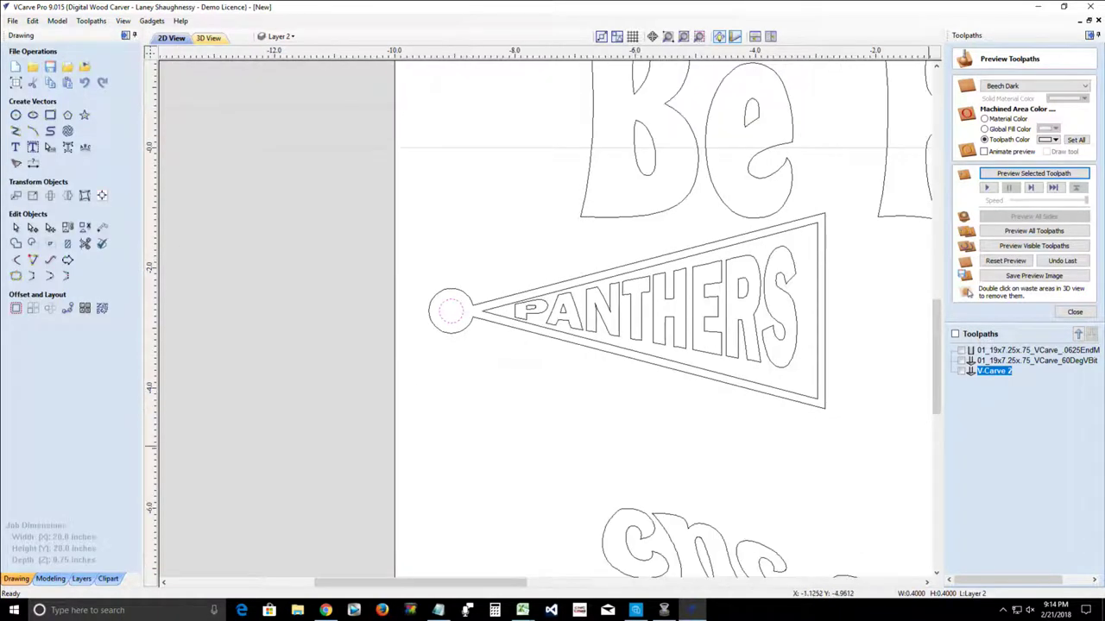
Step: Recalculate the V-Carve 2 toolpath with the ring's inner circle included and inspect the pennant carving in 3D
double_click(994, 370)
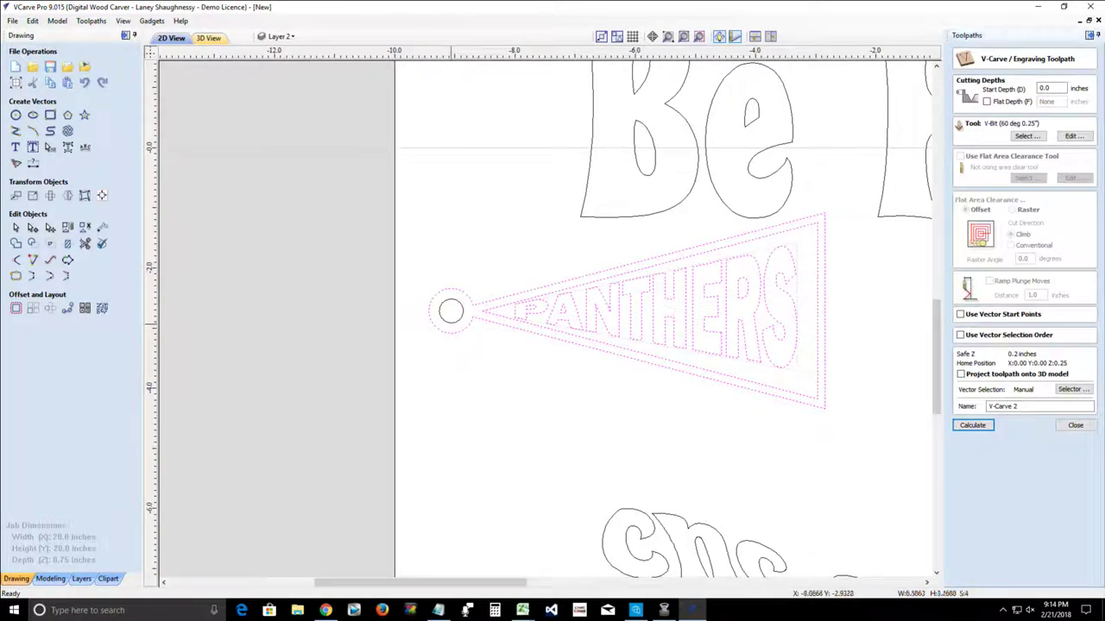
click(972, 425)
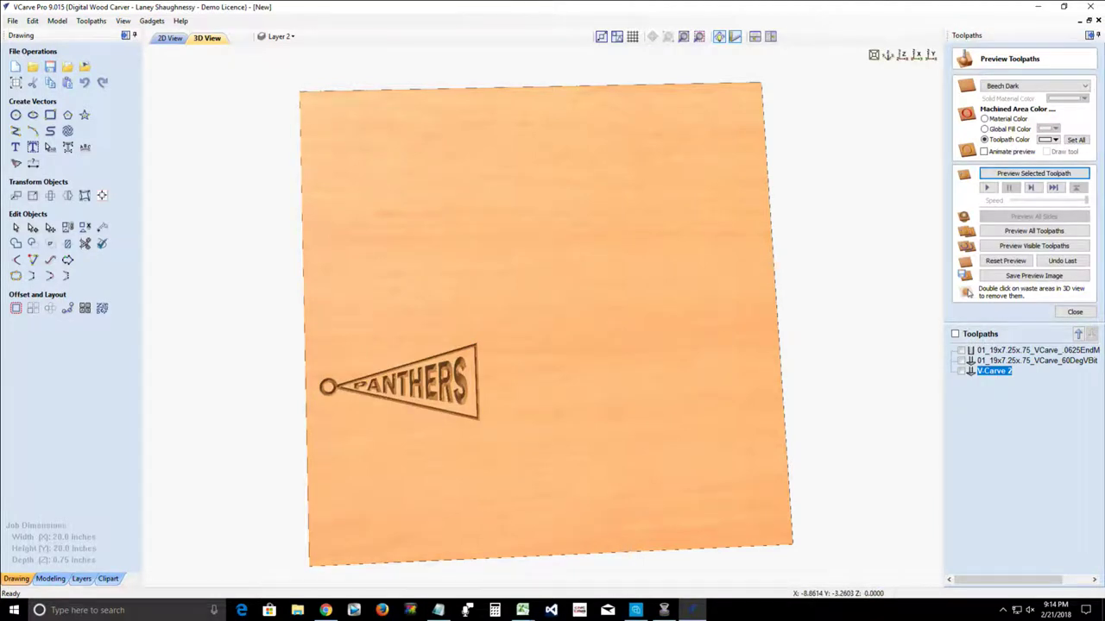
scroll(334, 398, up, 2)
scroll(546, 316, down, 2)
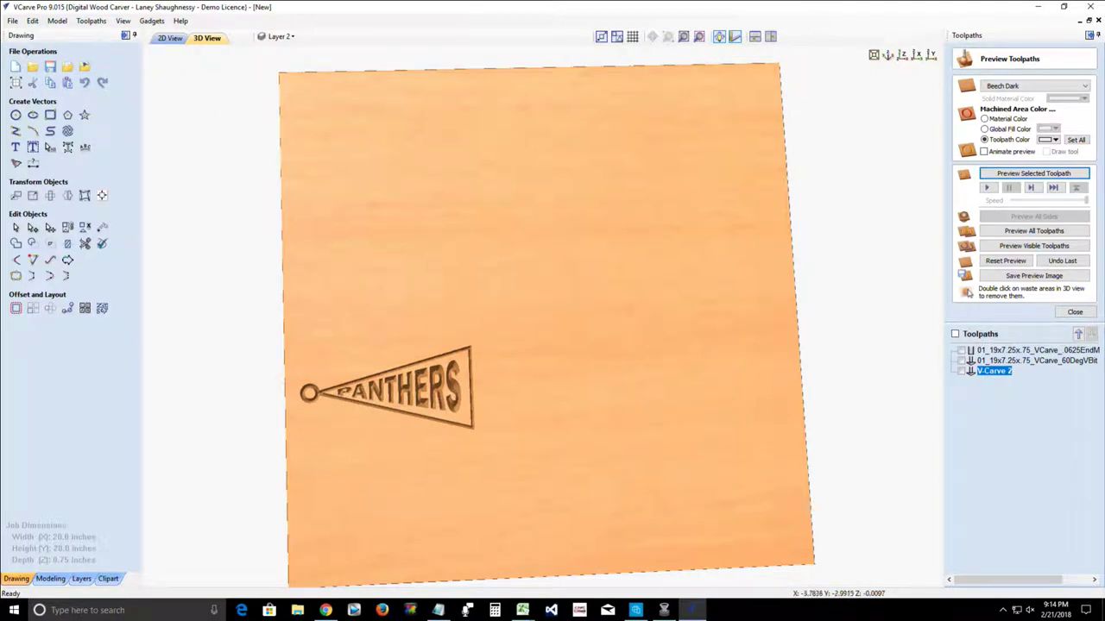
scroll(545, 326, down, 2)
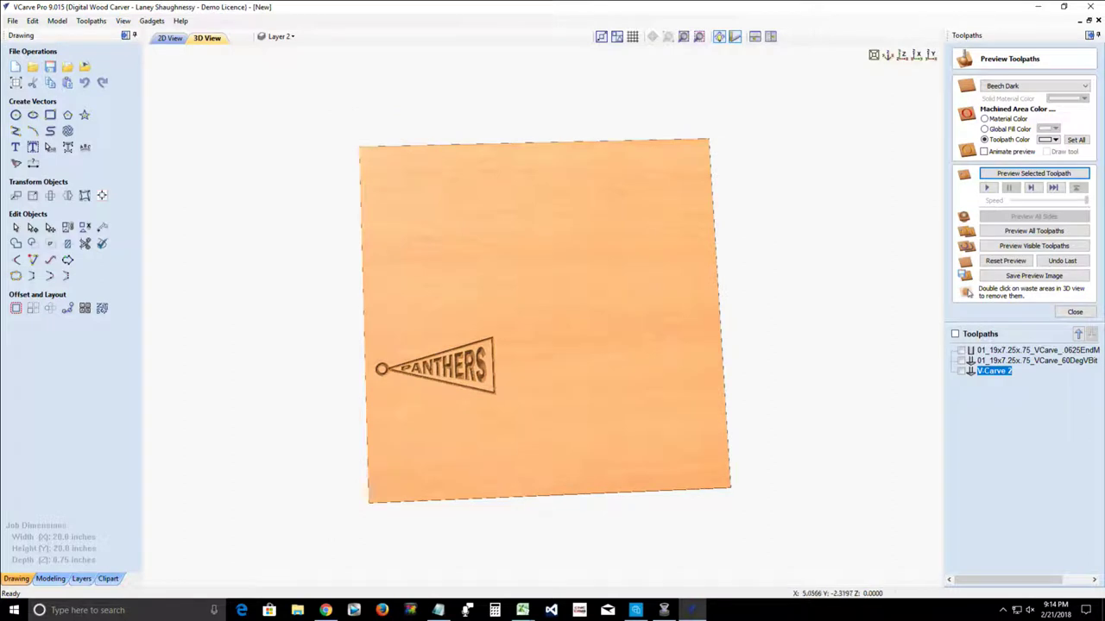
drag(447, 397, 518, 420)
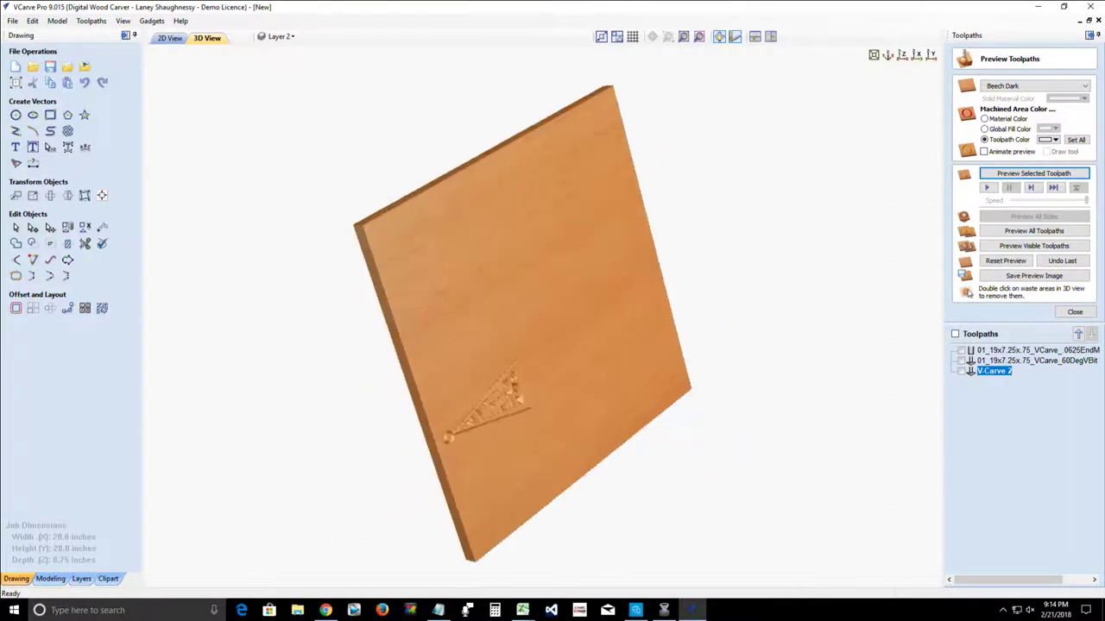
Step: Delete all the PANTHERS pennant vectors, including the ring circles, from the 2D drawing
click(170, 38)
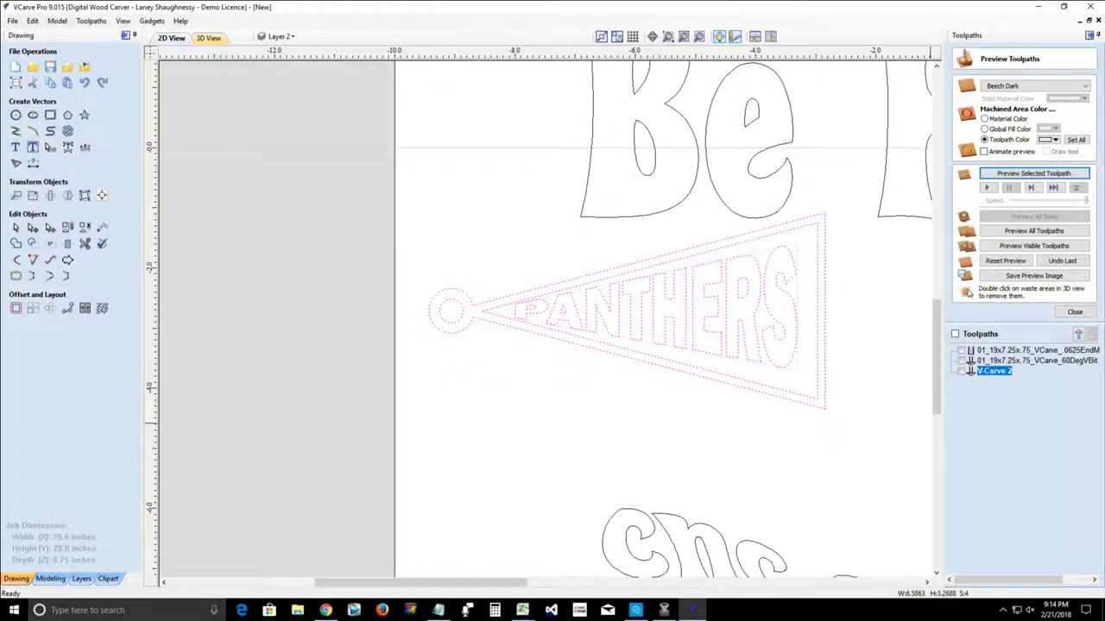
scroll(447, 259, down, 1)
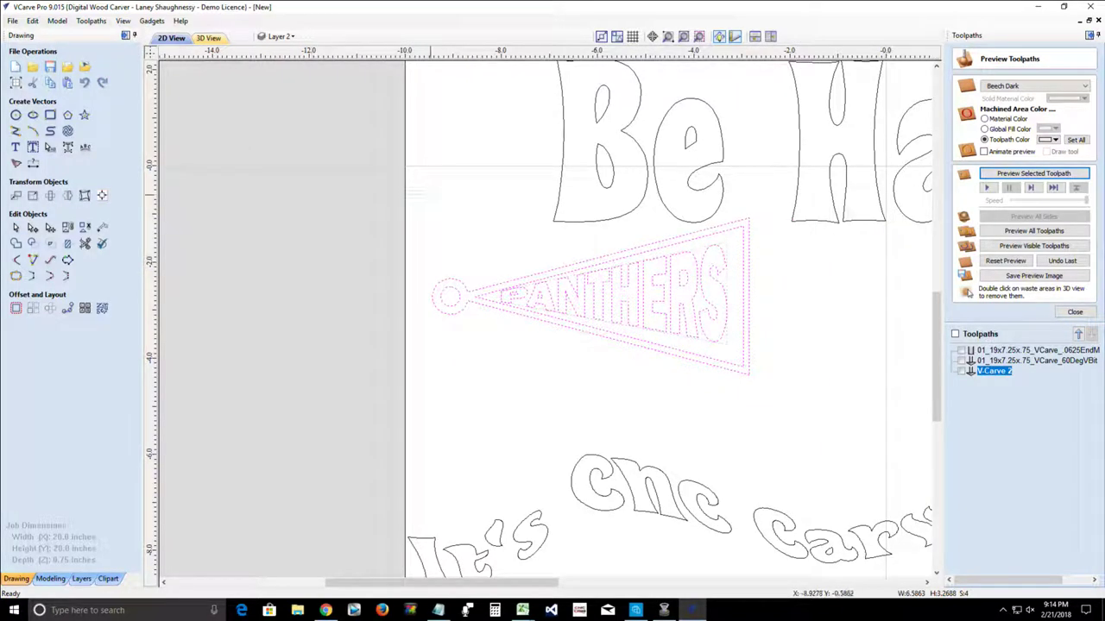
key(Delete)
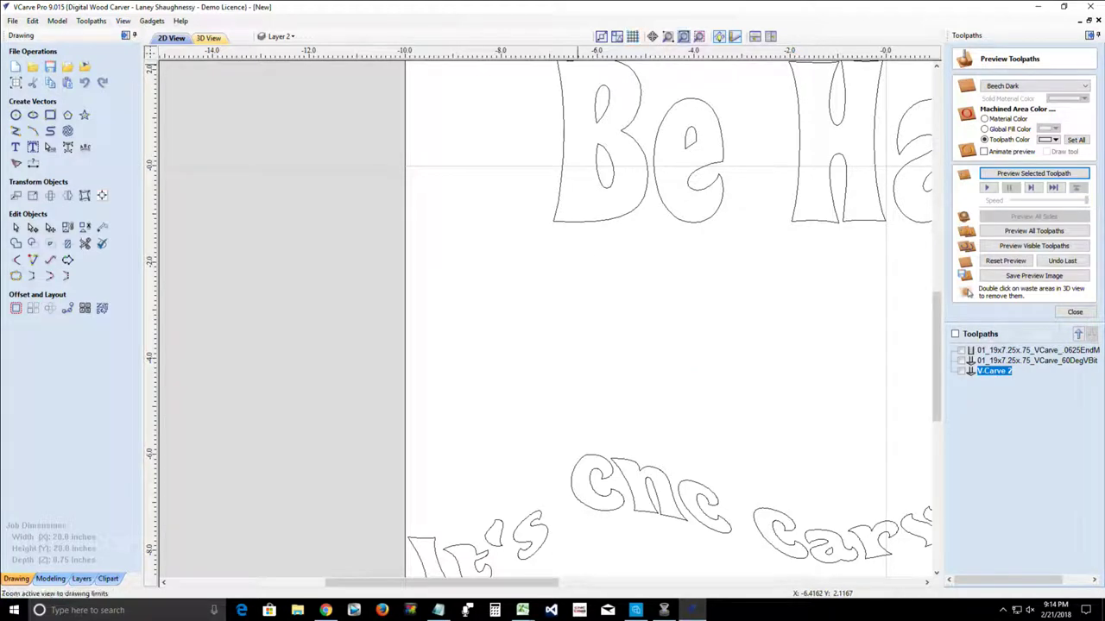
Step: Nudge the curved text "It's CNC Carving Time!!" upward toward the "Be Happy" line
click(682, 36)
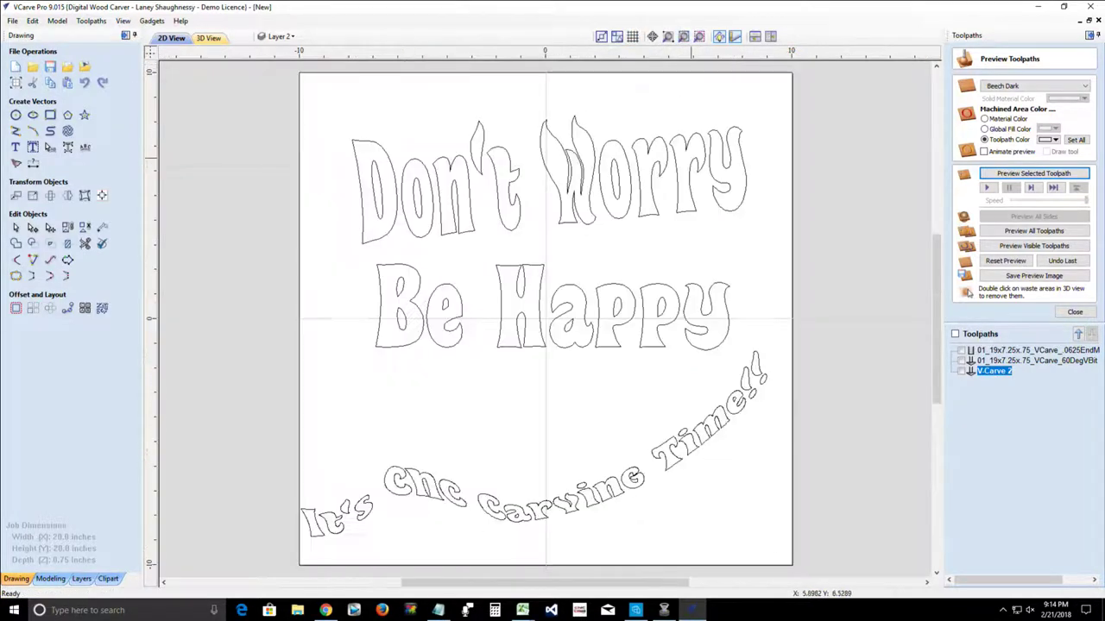
scroll(509, 466, down, 1)
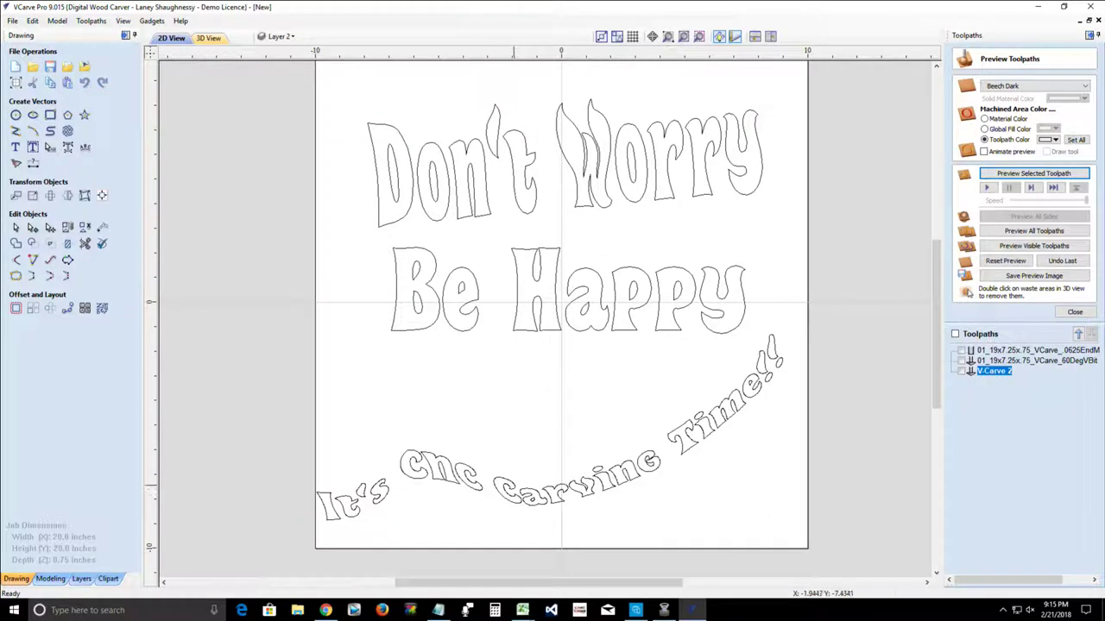
click(511, 488)
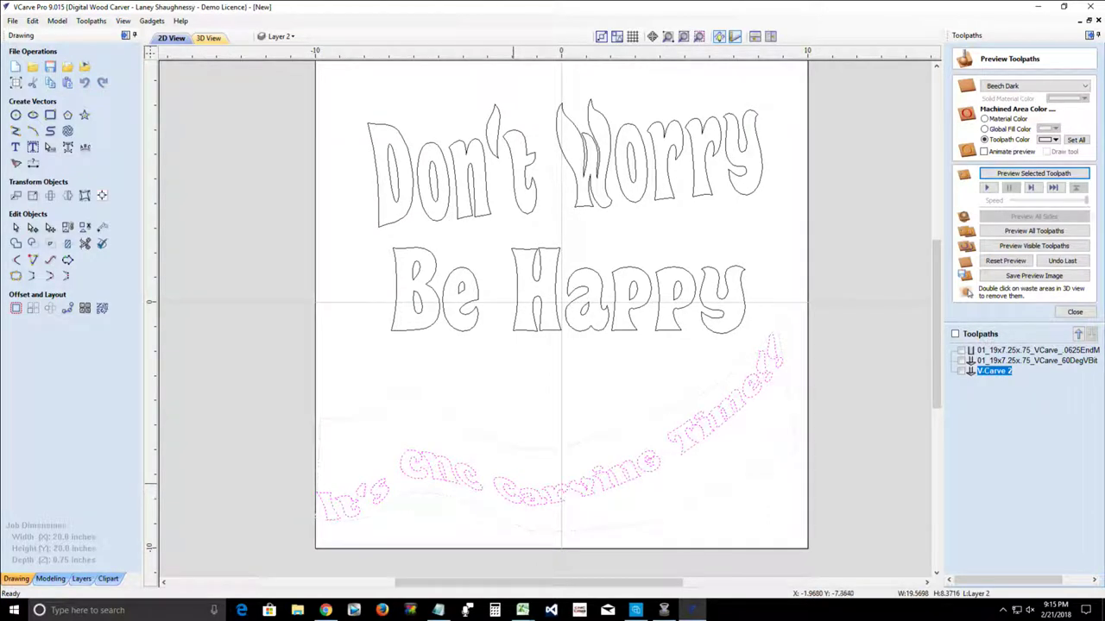
key(Up)
key(Up)
key(Up)
key(Up)
key(Up)
key(Up)
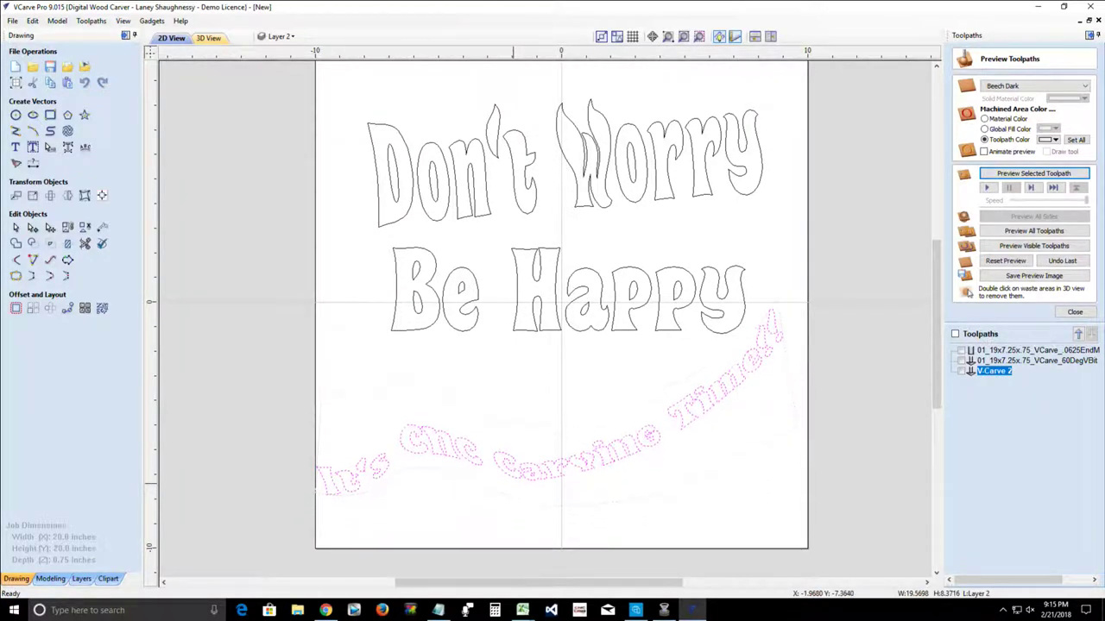
key(Up)
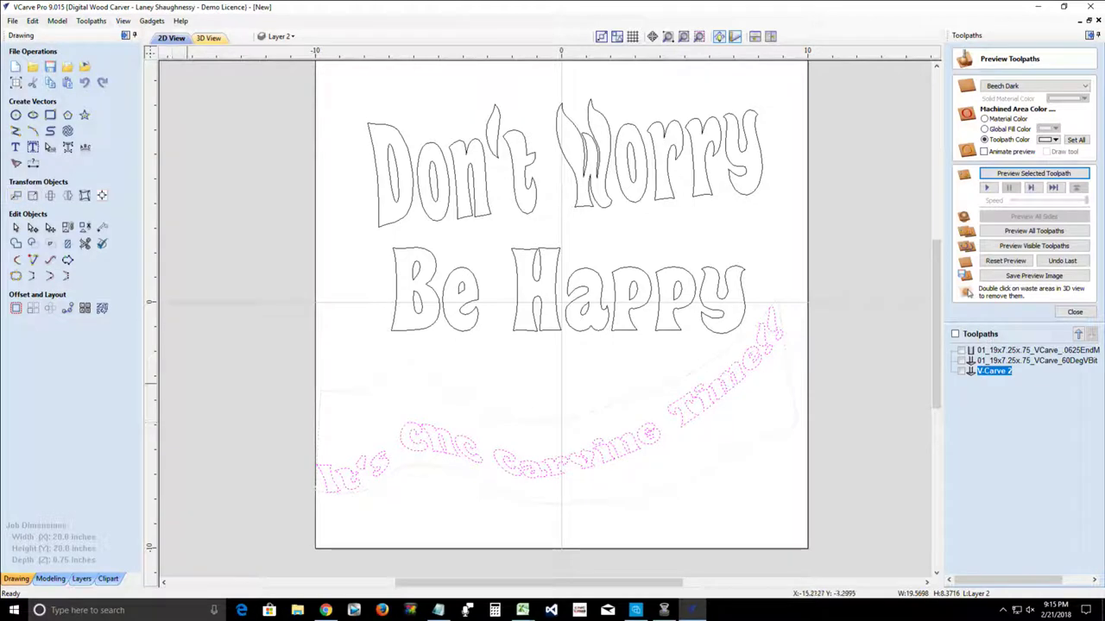
Step: Narrow the curved text from its beginning to a width of about 17.9 inches
click(349, 392)
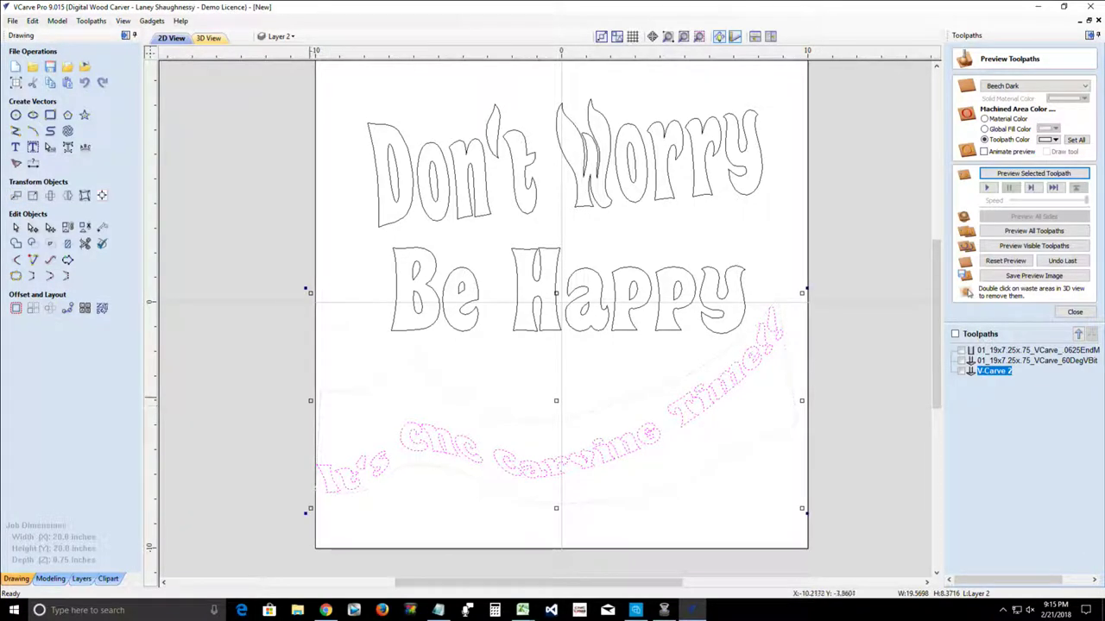
drag(311, 401, 358, 401)
click(586, 512)
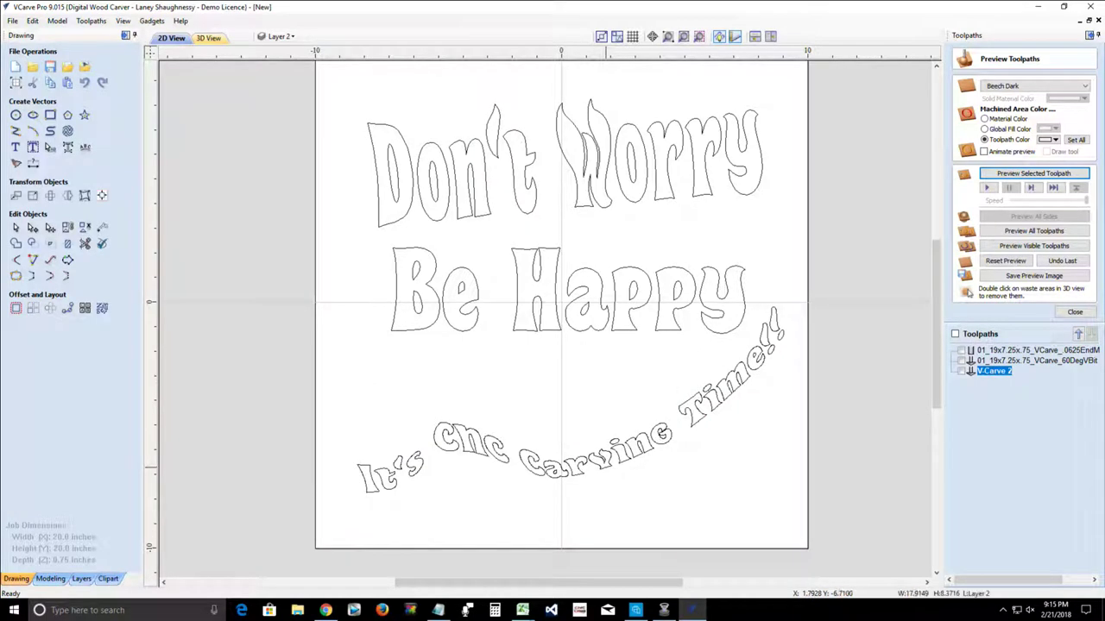
Step: Centre the curved "It's CNC Carving Time!!" text horizontally on the material
click(605, 467)
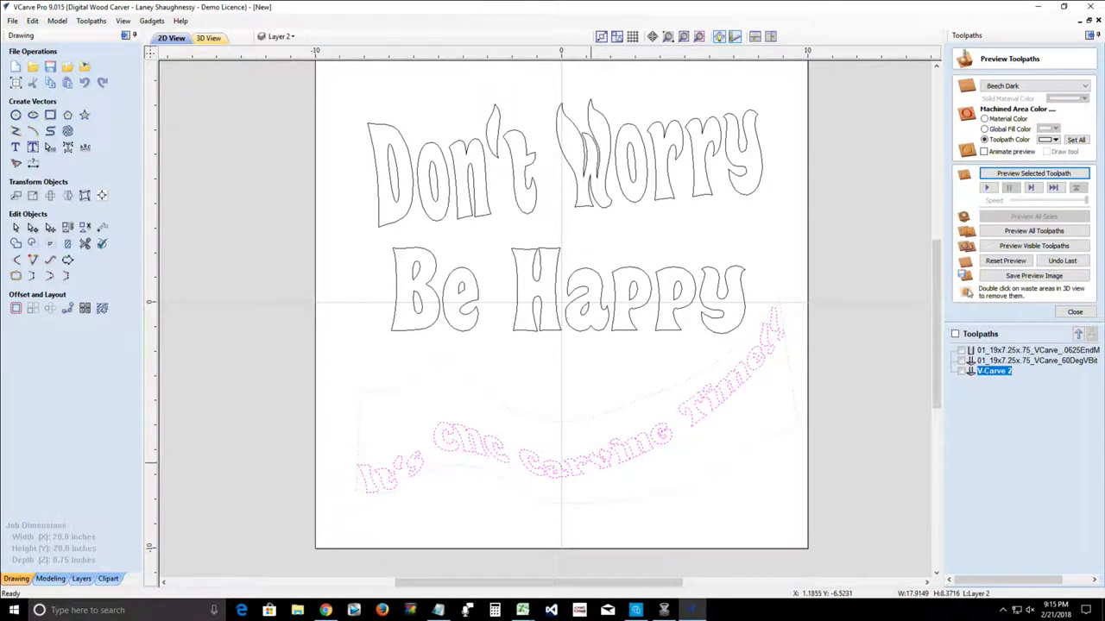
scroll(605, 467, up, 2)
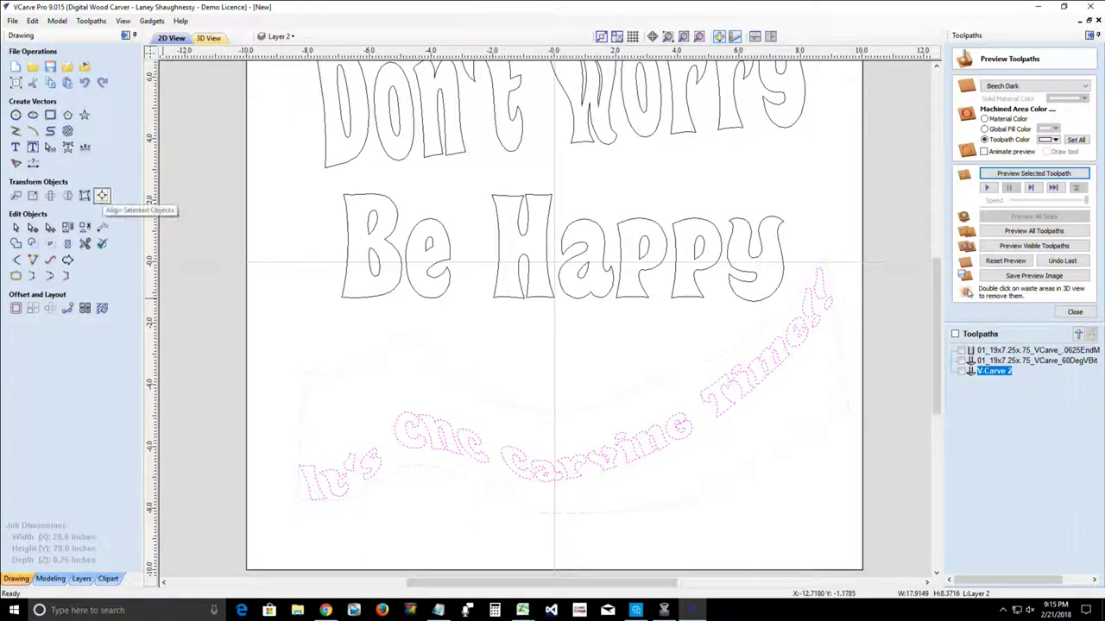
click(102, 195)
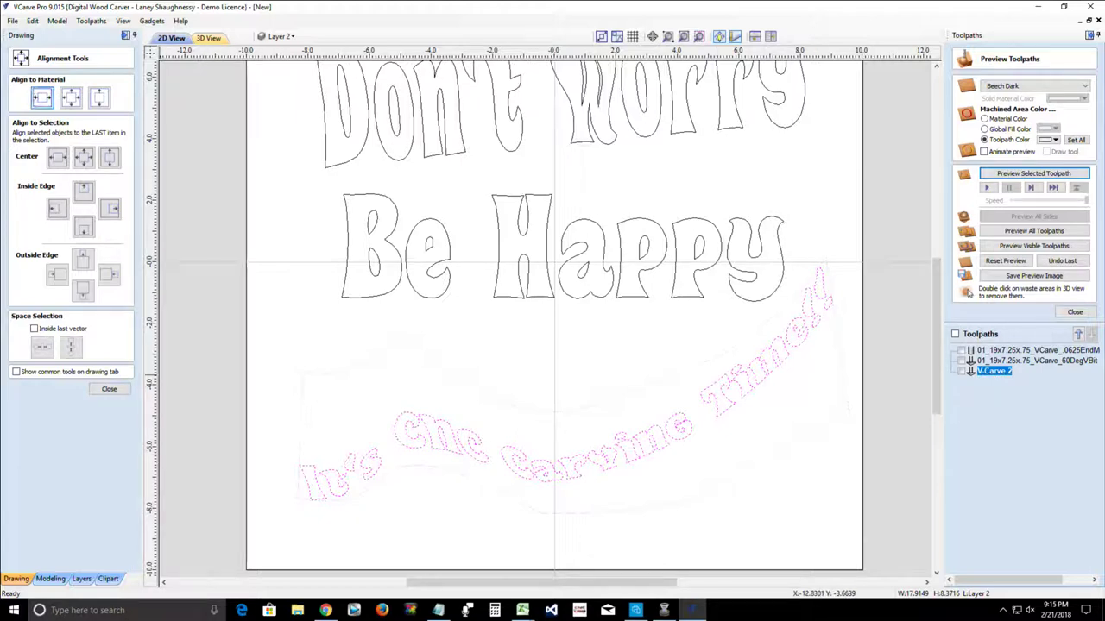
click(42, 98)
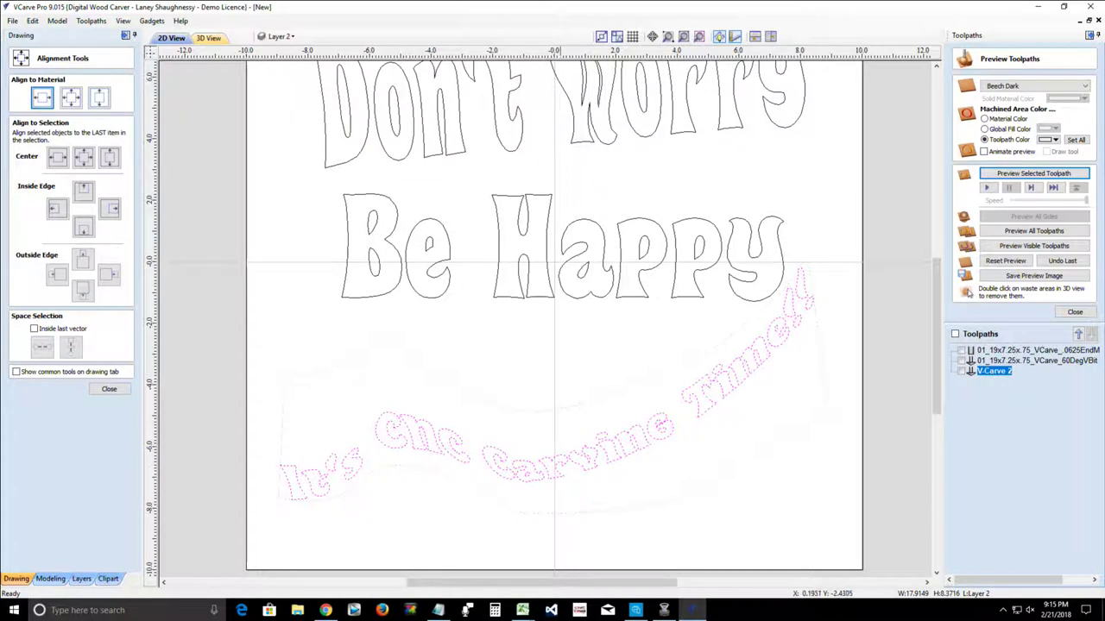
key(Escape)
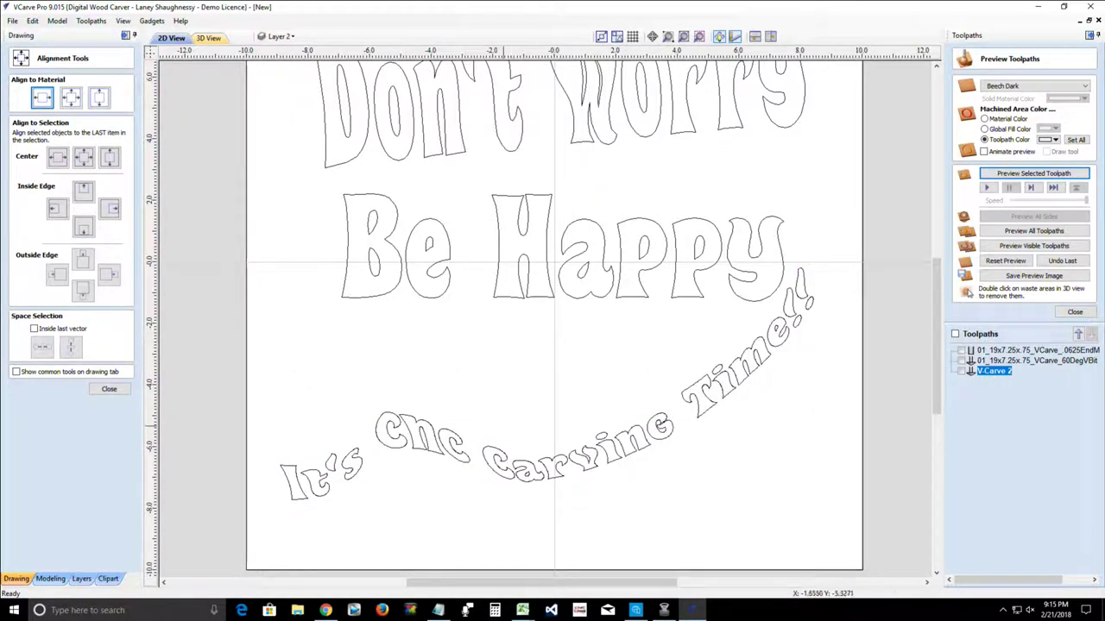
click(402, 425)
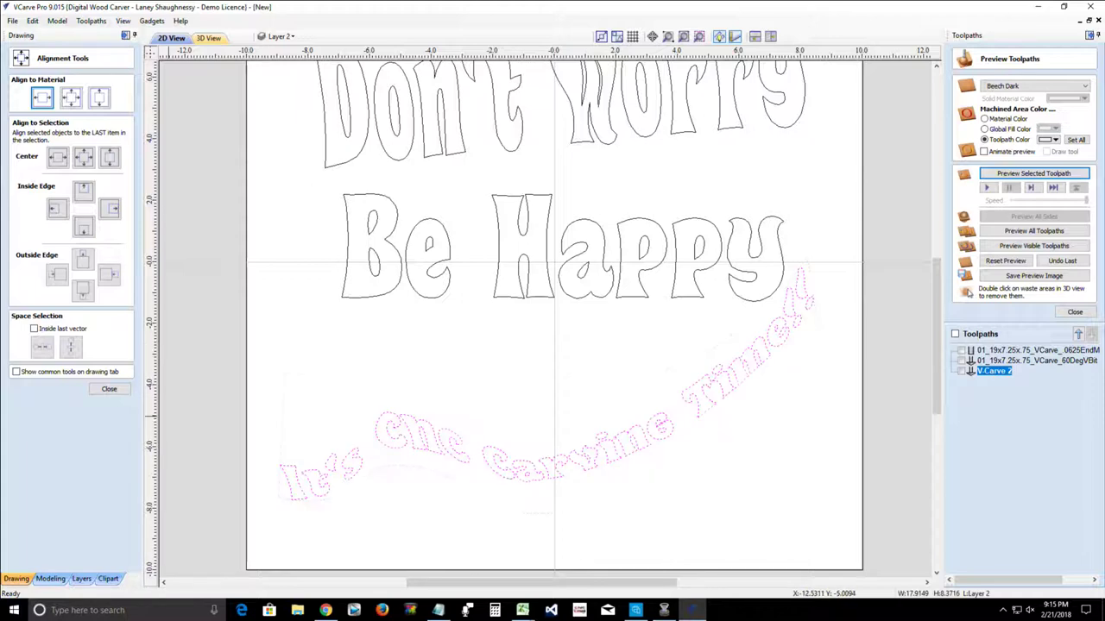
click(108, 389)
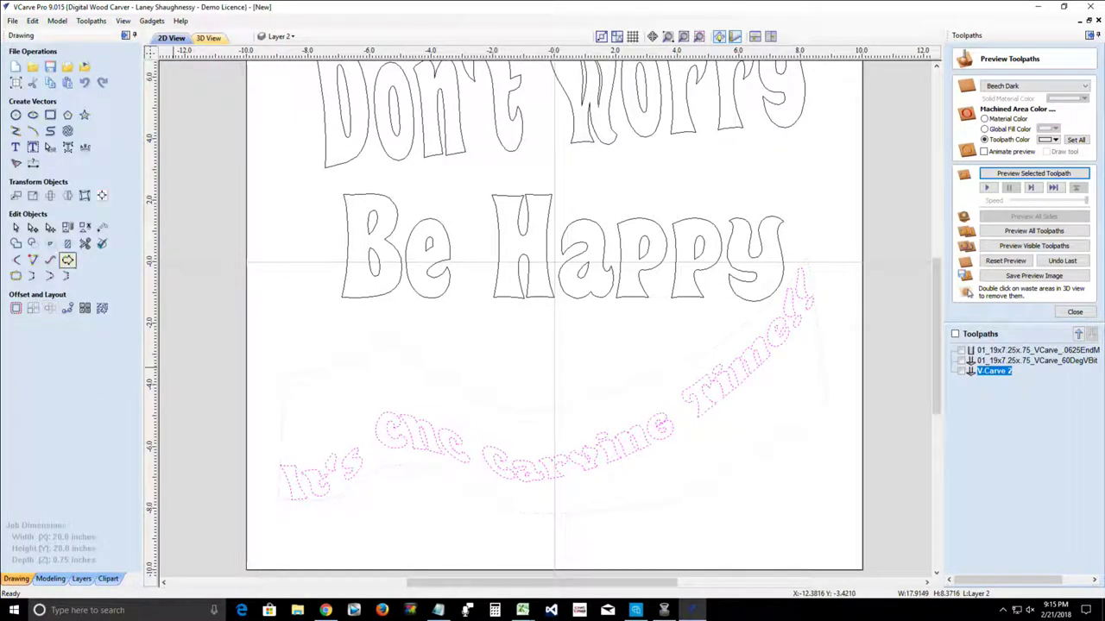
Step: Rotate the curved text slightly clockwise about its centre, to an angle of about 357.4 degrees
click(49, 195)
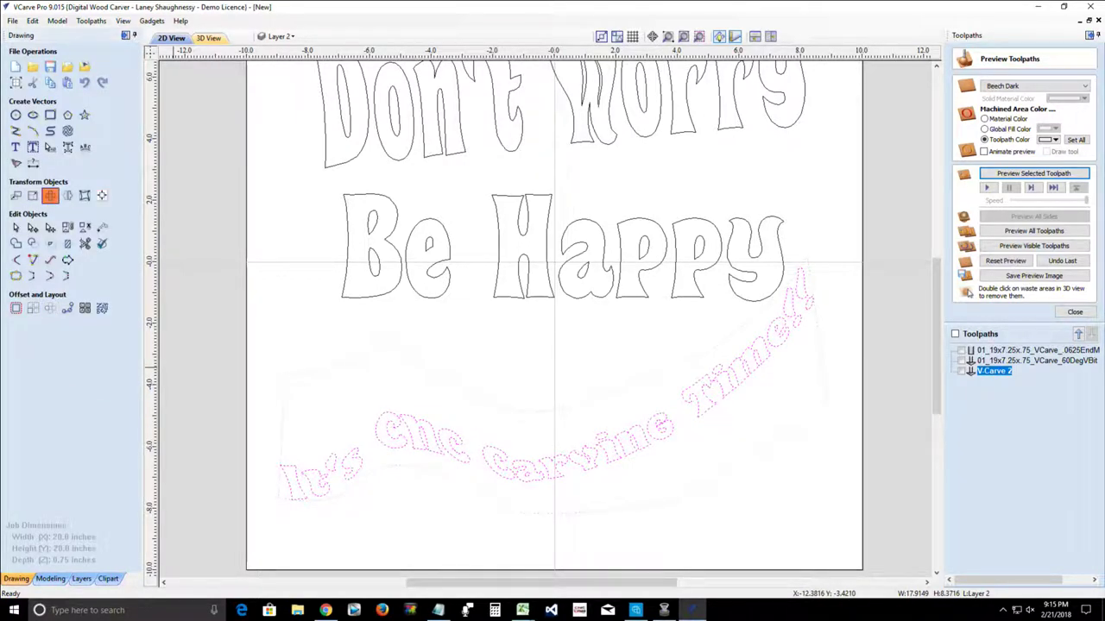
drag(838, 247, 844, 259)
click(836, 235)
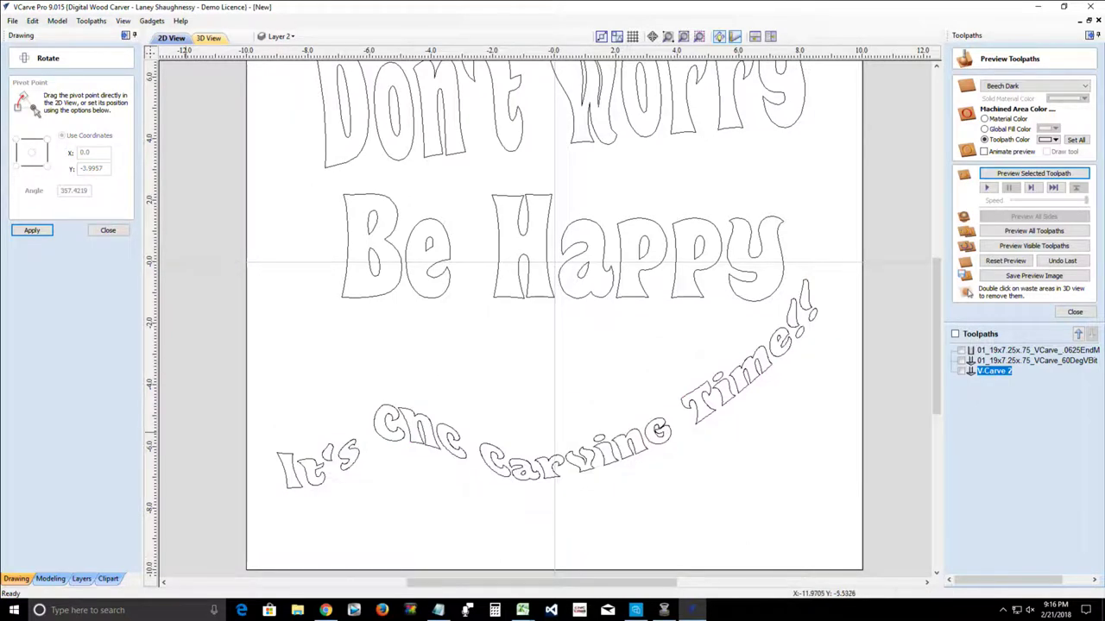
click(108, 230)
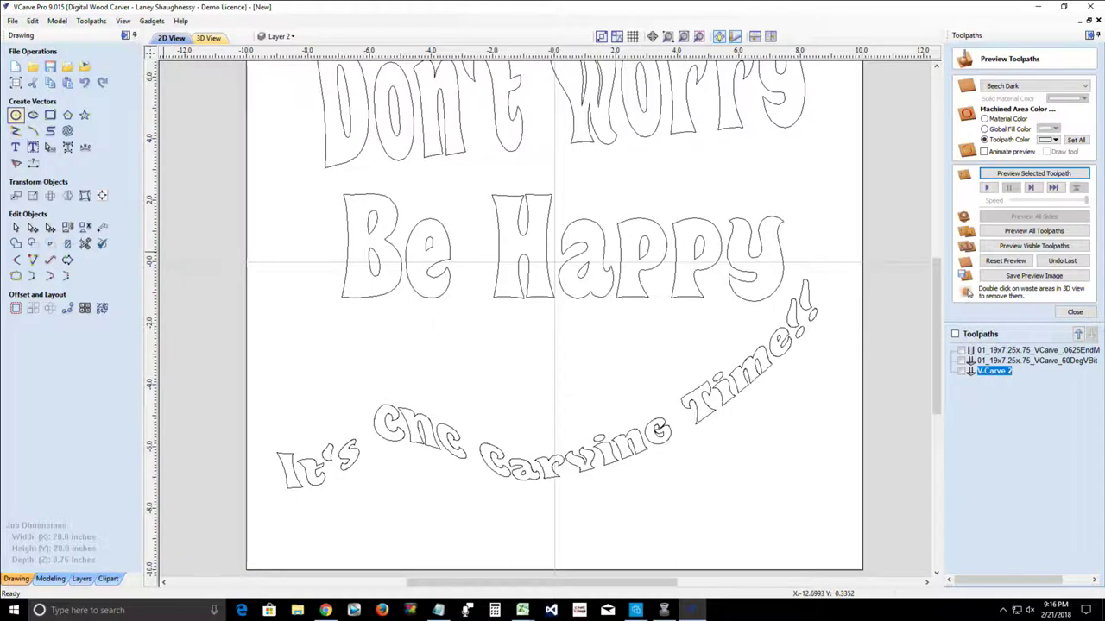
Step: Draw a circle about 0.6 inches in diameter on the vertical centreline below "Be Happy", at about Y -2.77
click(15, 115)
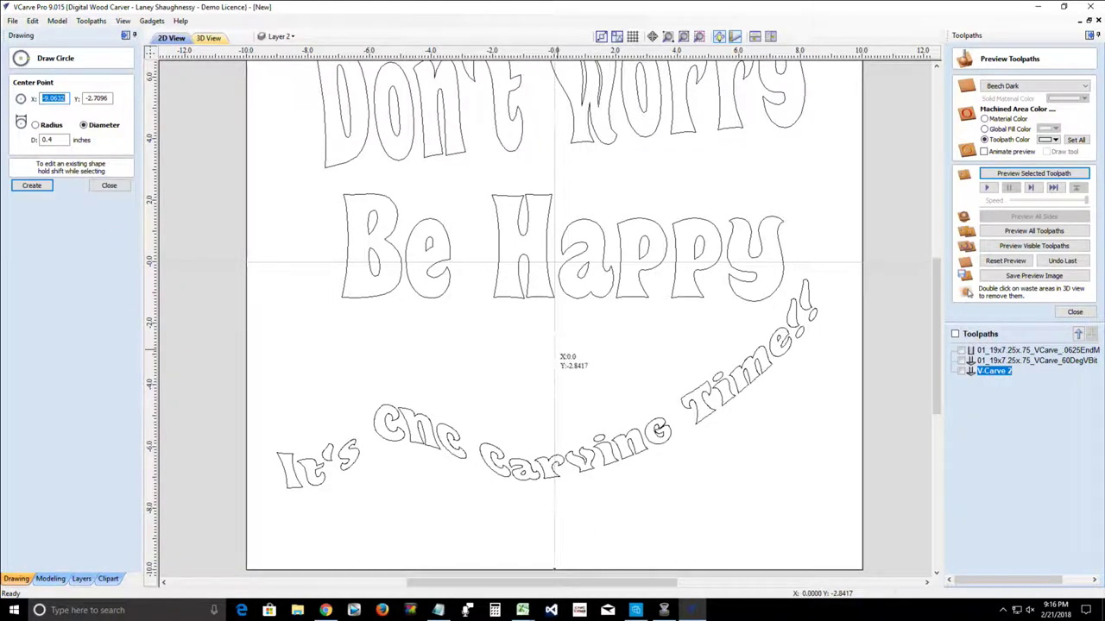
drag(554, 346, 562, 347)
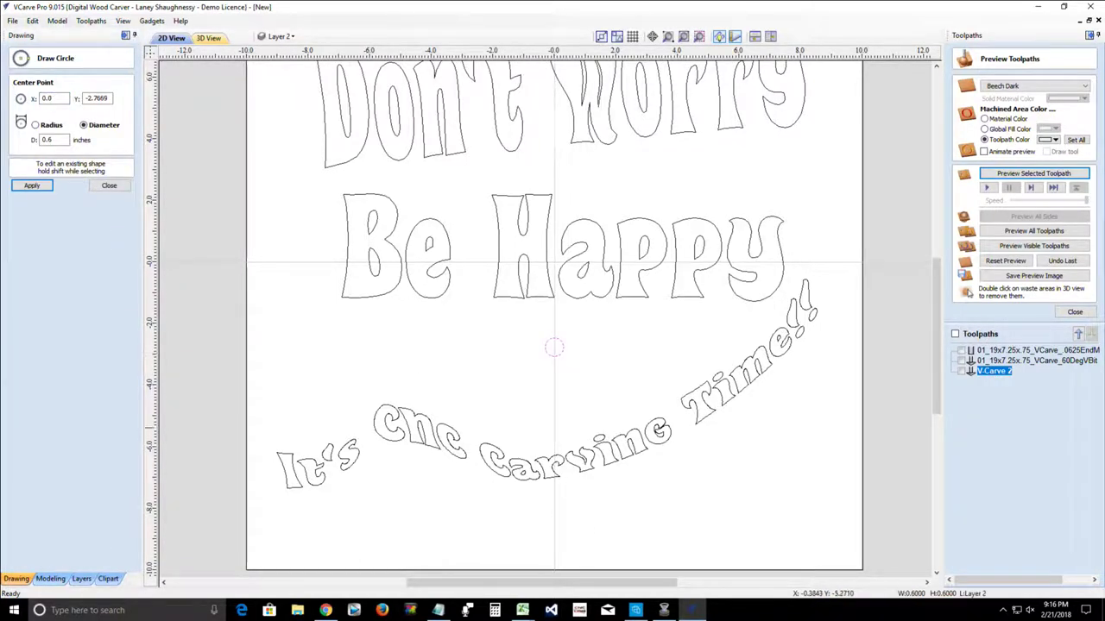
click(109, 186)
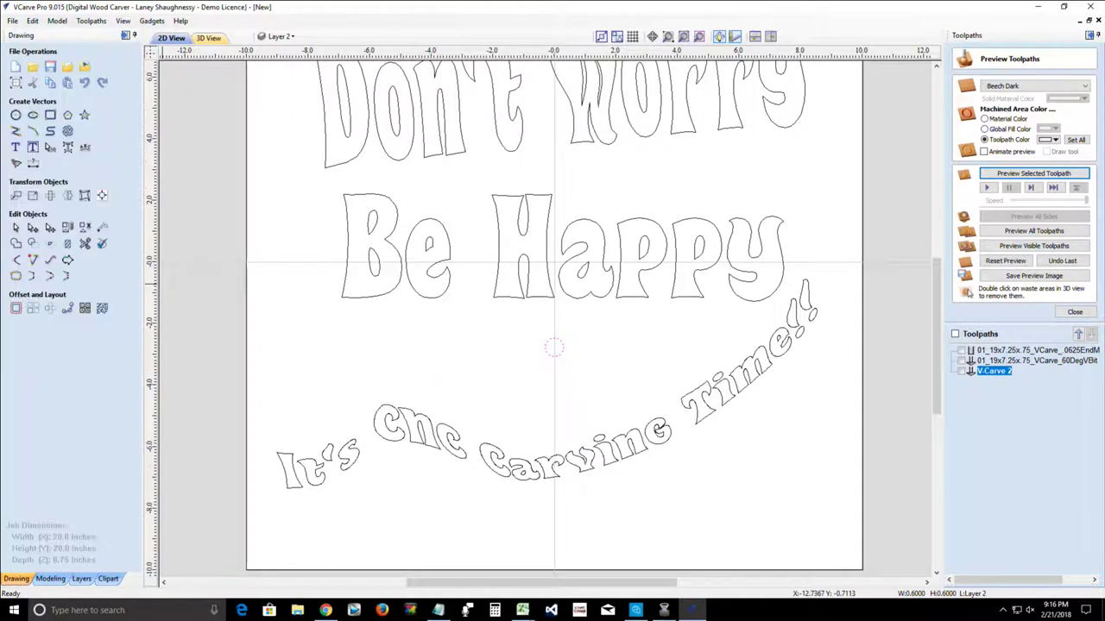
Step: Draw a narrow upright rectangle about 0.9 by 3.6 inches beside the small circle, above the curved text
click(50, 115)
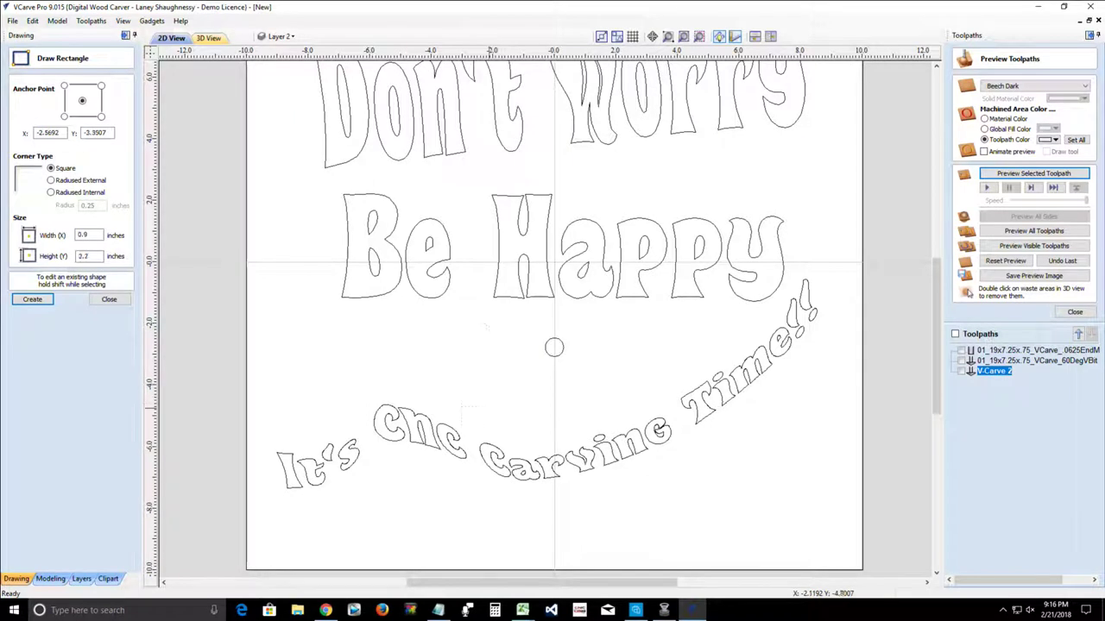
drag(488, 407, 489, 436)
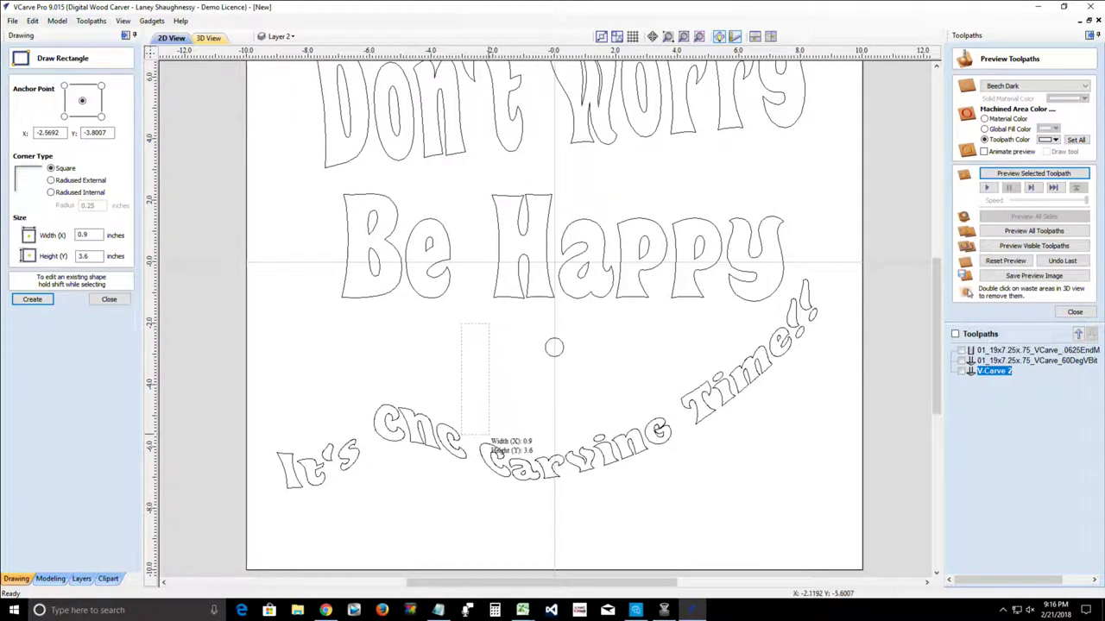
click(109, 299)
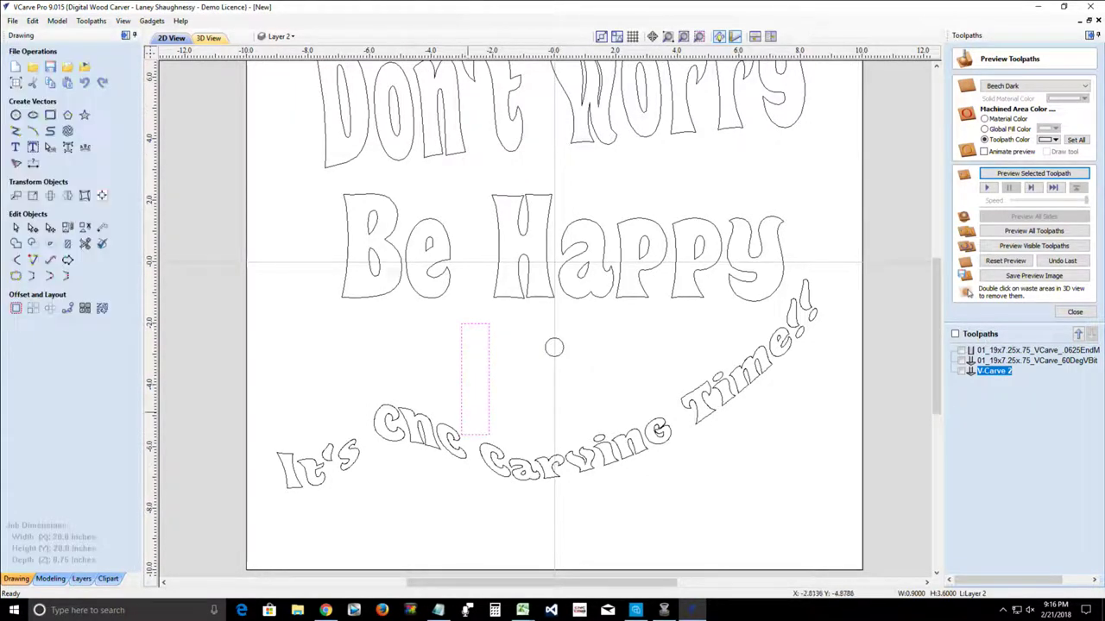
Step: Centre the small circle both ways inside the upright rectangle, using the rectangle as the last-selected alignment reference
click(554, 350)
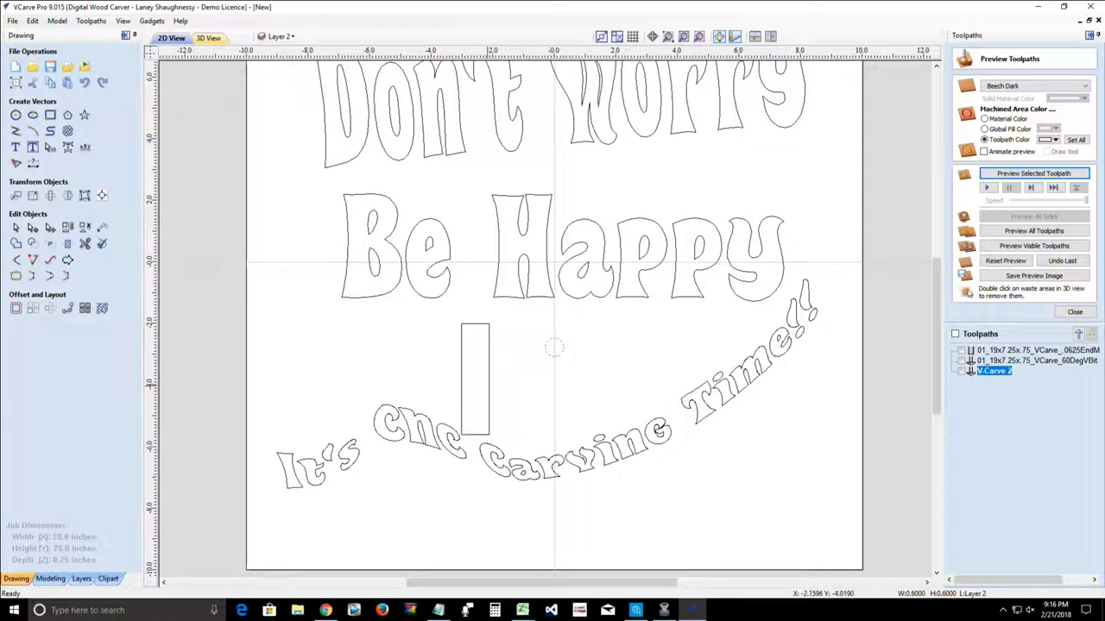
click(487, 384)
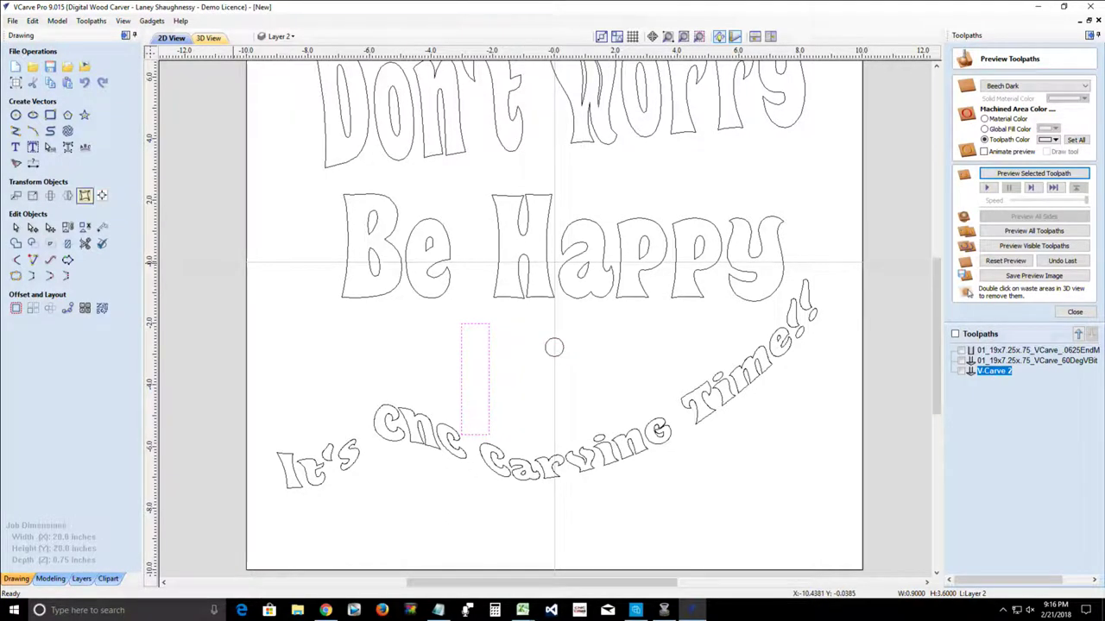
click(85, 195)
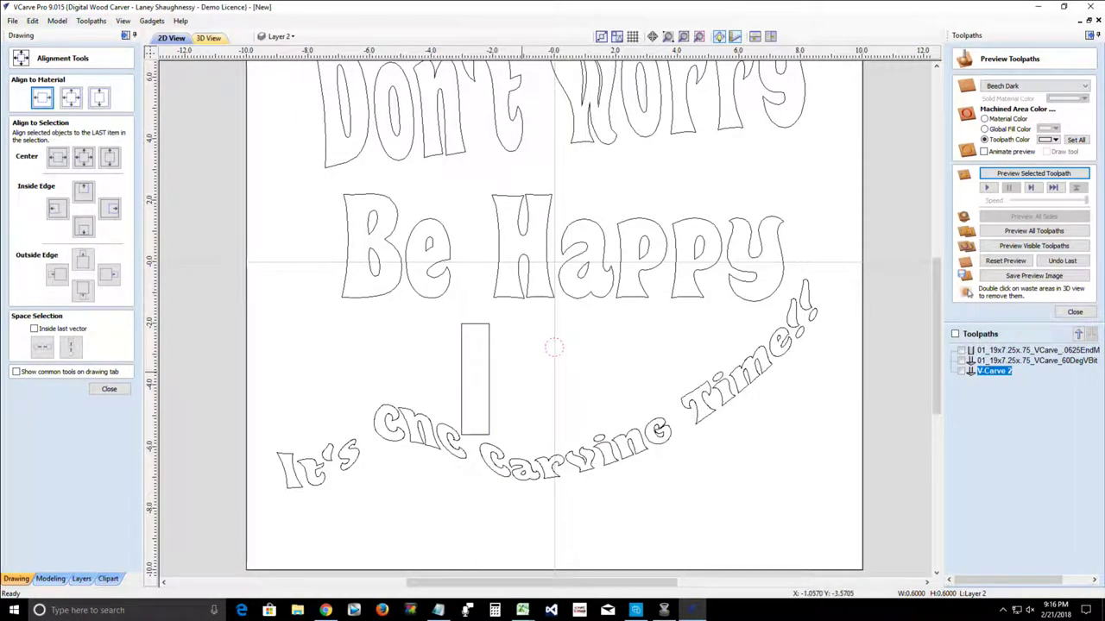
shift+click(488, 372)
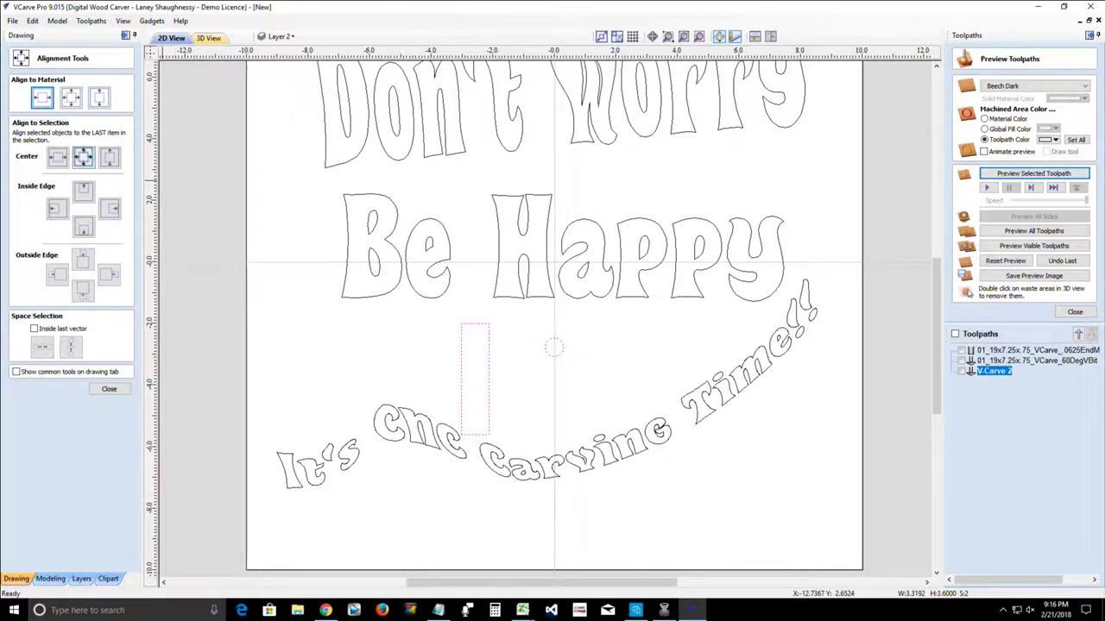
click(82, 156)
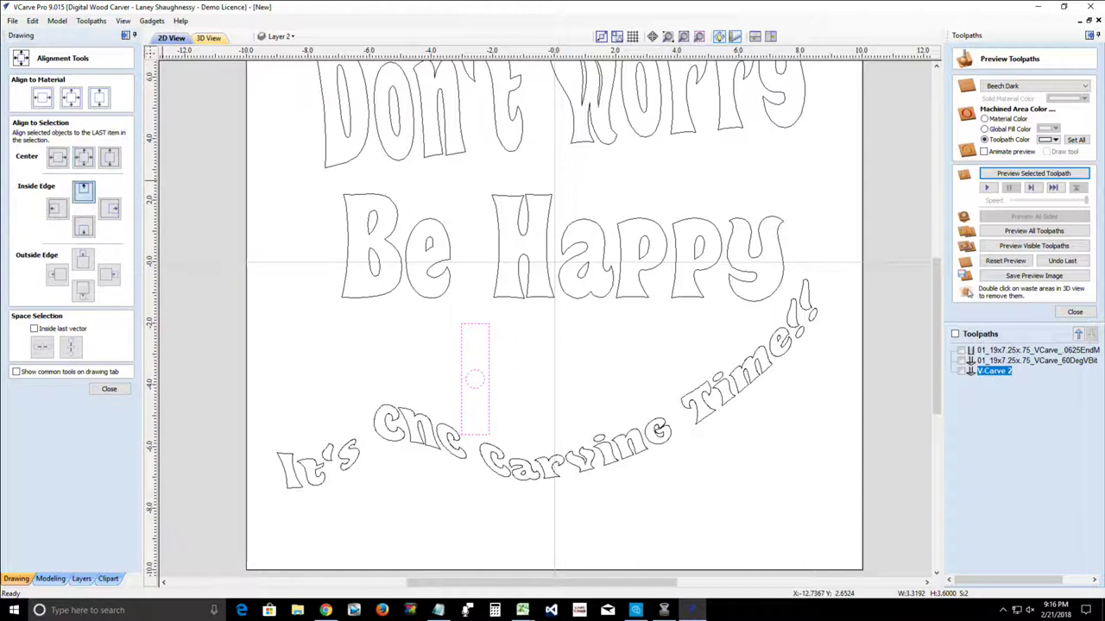
Step: Try aligning the circle to the rectangle's inside top, inside bottom and outside top edges, and centre it in the rectangle again
click(83, 190)
click(83, 227)
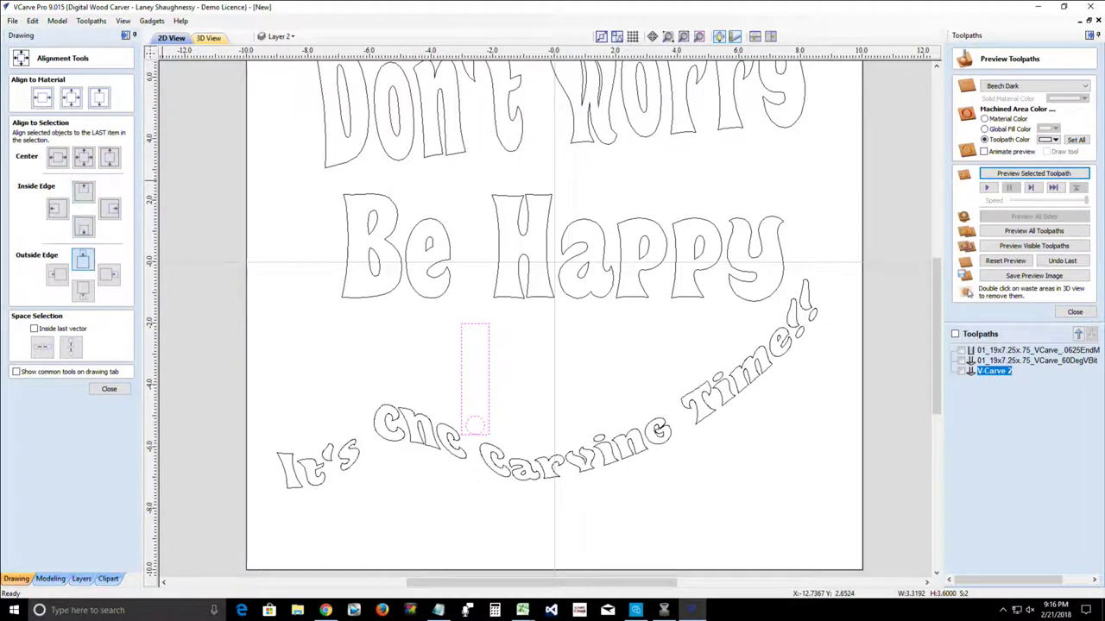
click(83, 258)
click(83, 156)
click(108, 388)
Step: Make two copies of the circle near the rectangle's right edge, one above and one below the original
click(485, 400)
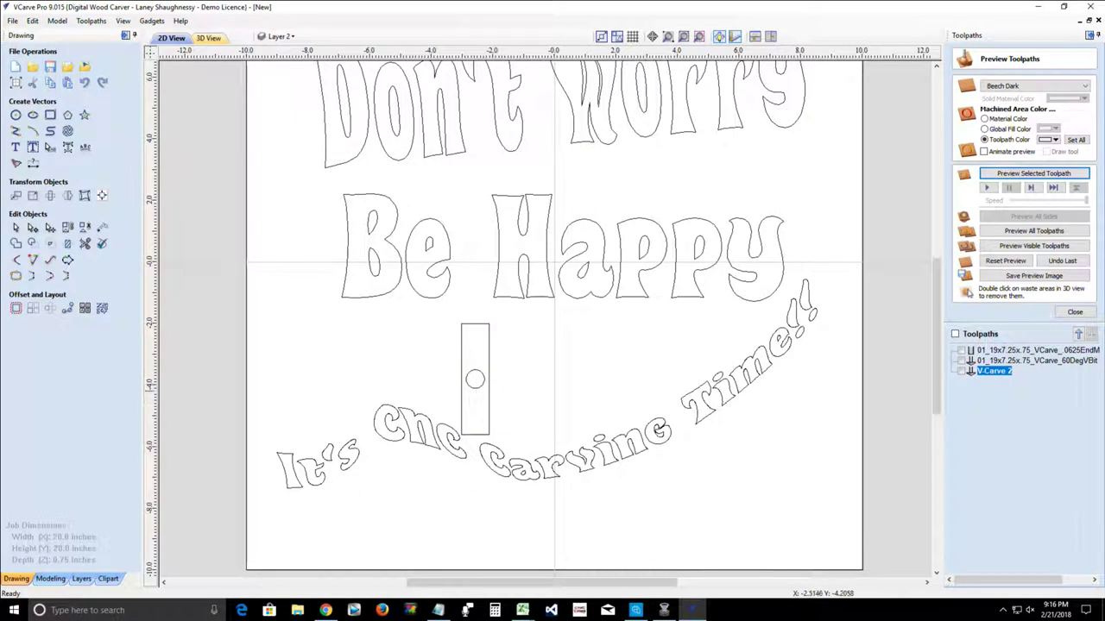
click(474, 388)
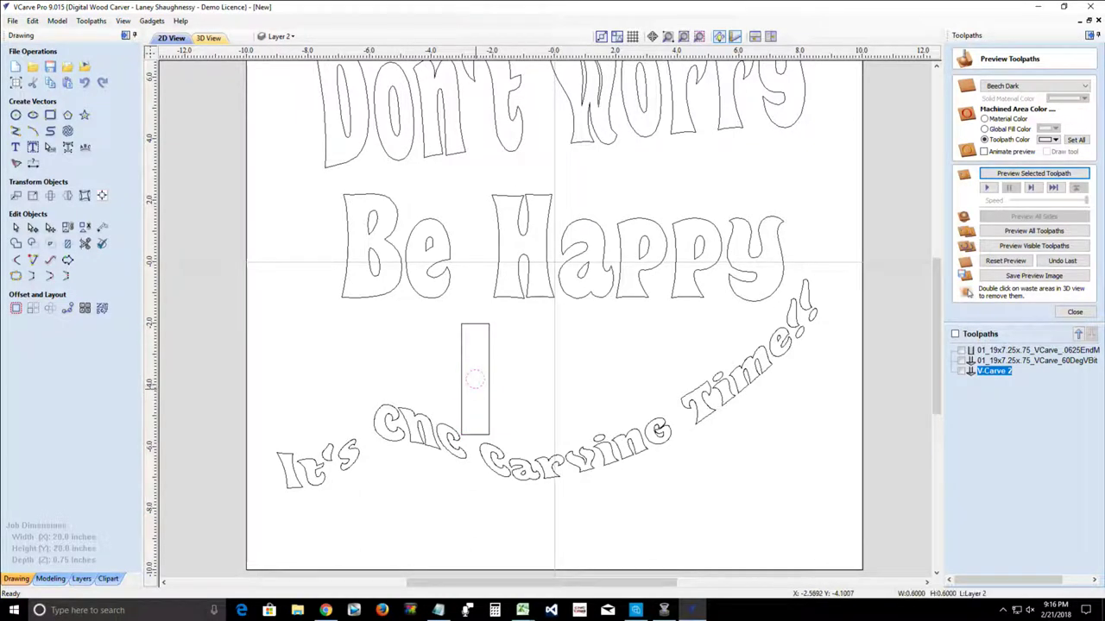
click(475, 378)
drag(475, 378, 489, 409)
click(477, 386)
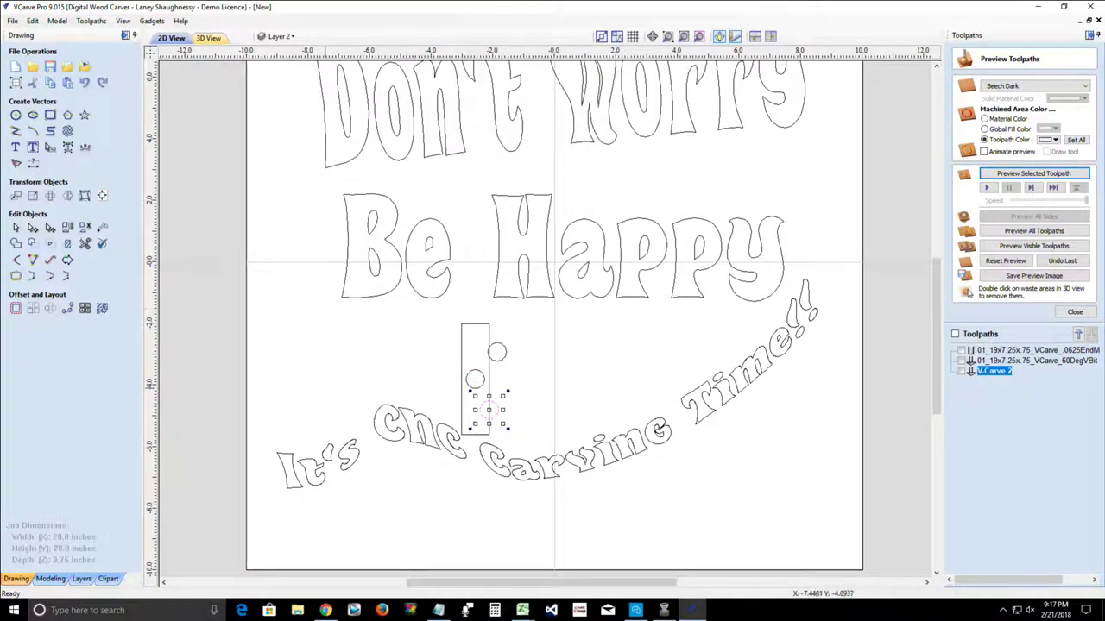
Step: Select the three circles with the rectangle as the last item, and open the alignment tools
click(401, 325)
drag(400, 326, 529, 419)
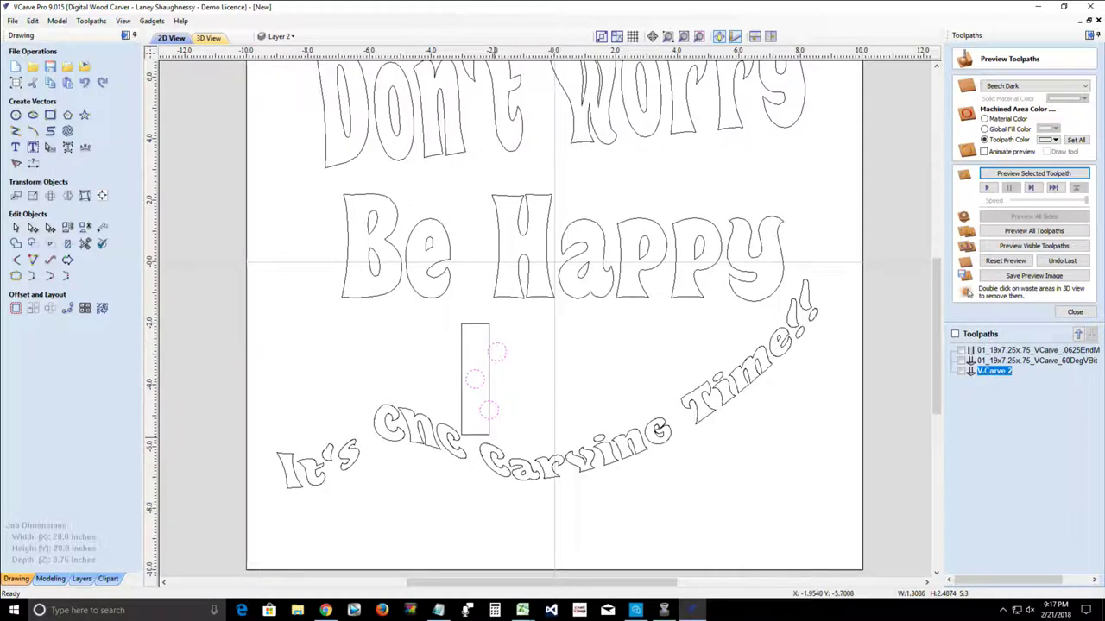
shift+click(488, 434)
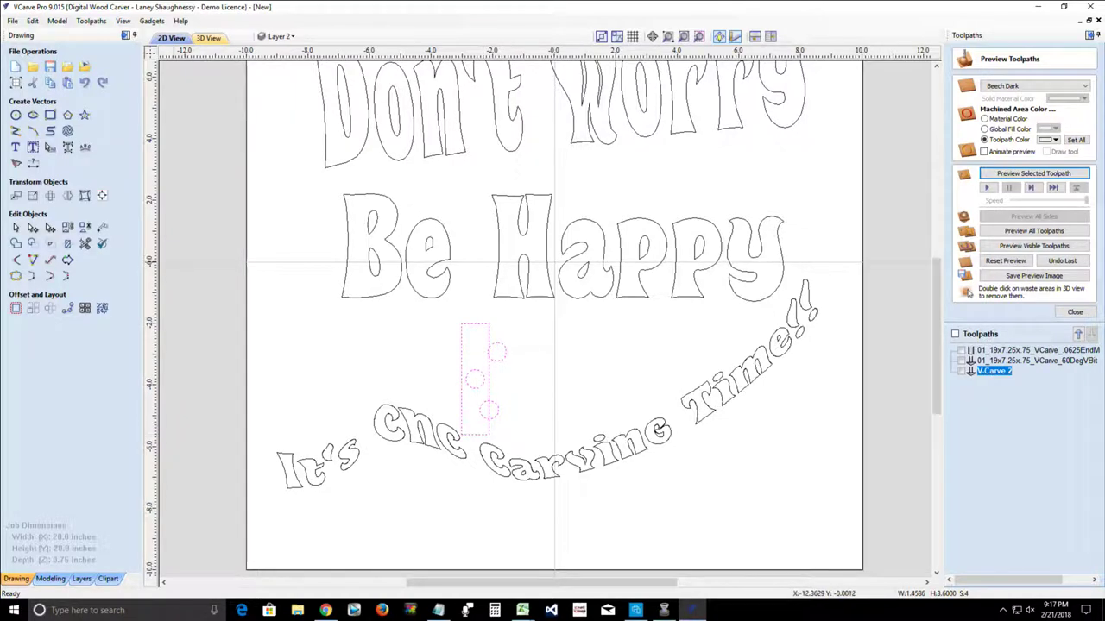
click(101, 195)
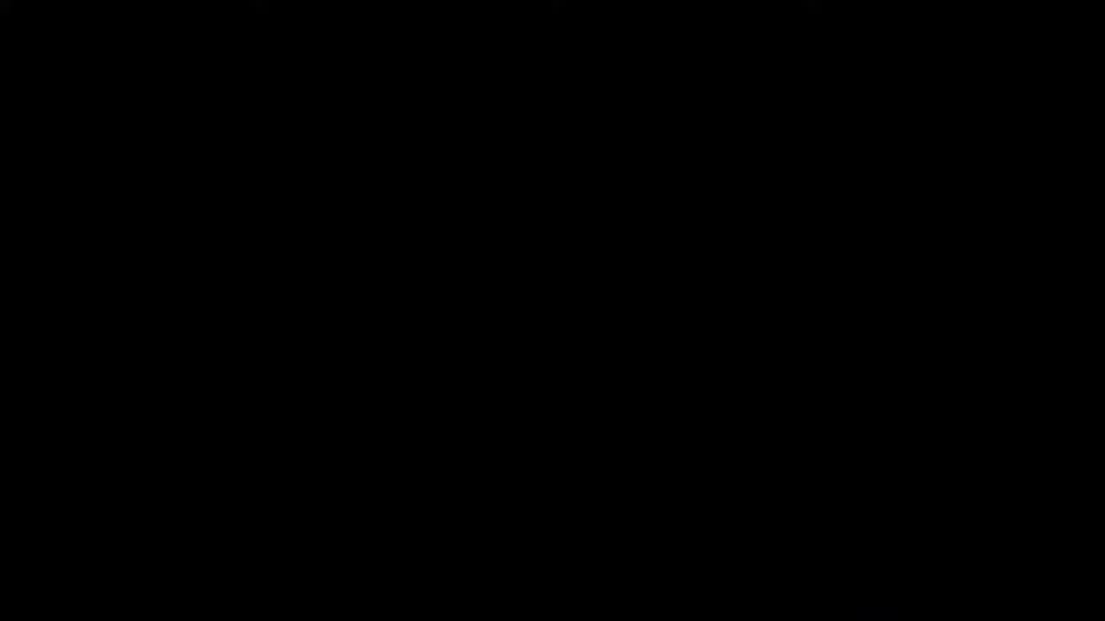
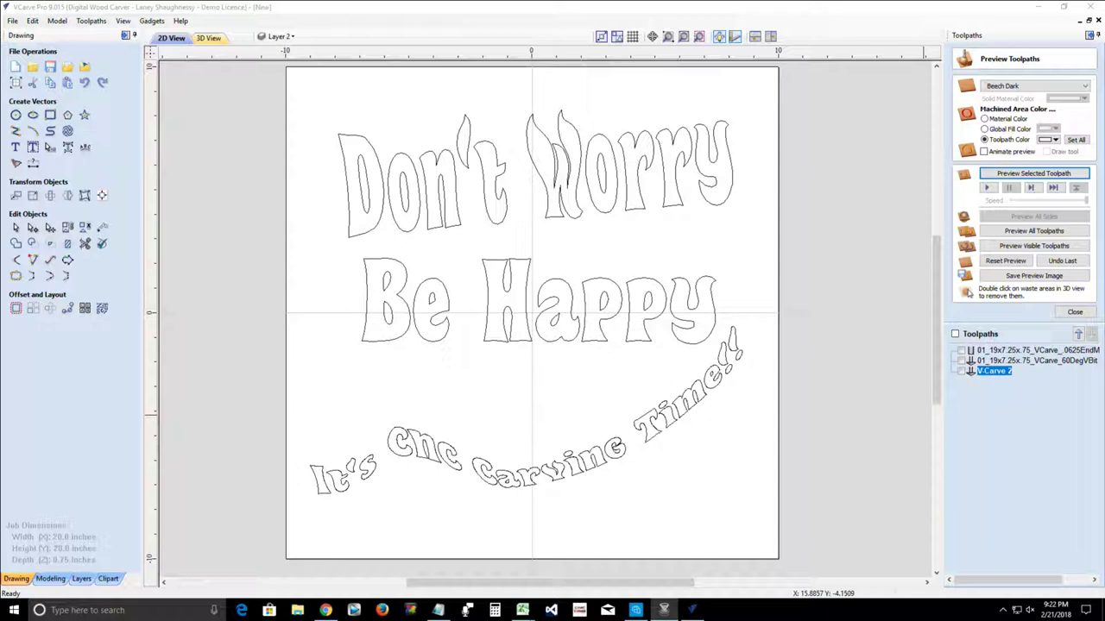
Step: Undo the removal of the upright rectangle and the three circles
key(alt+Tab)
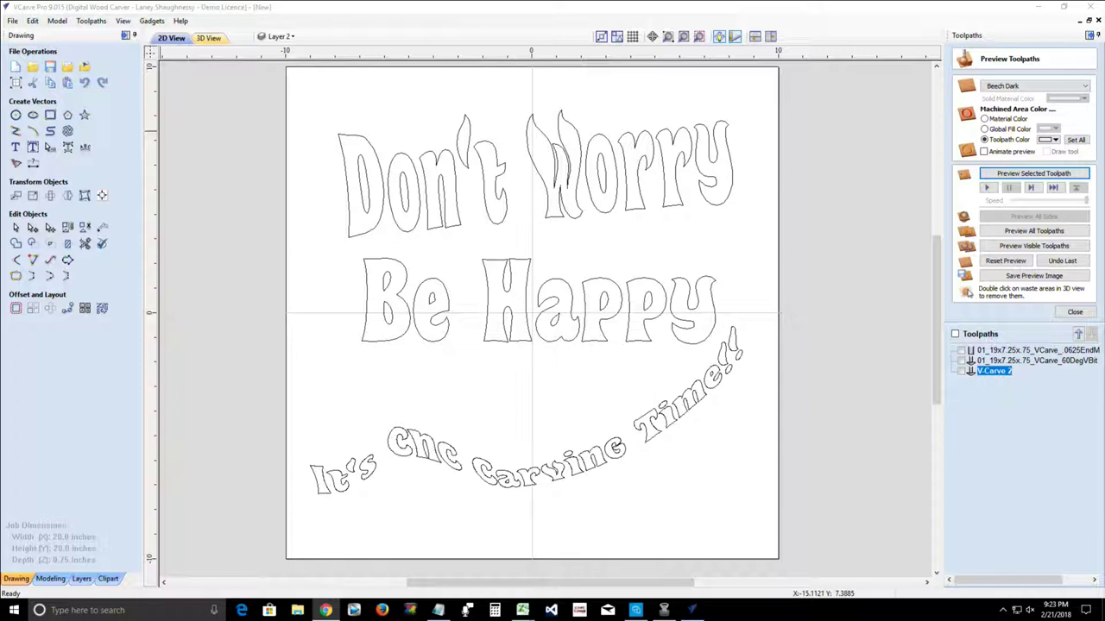
click(83, 82)
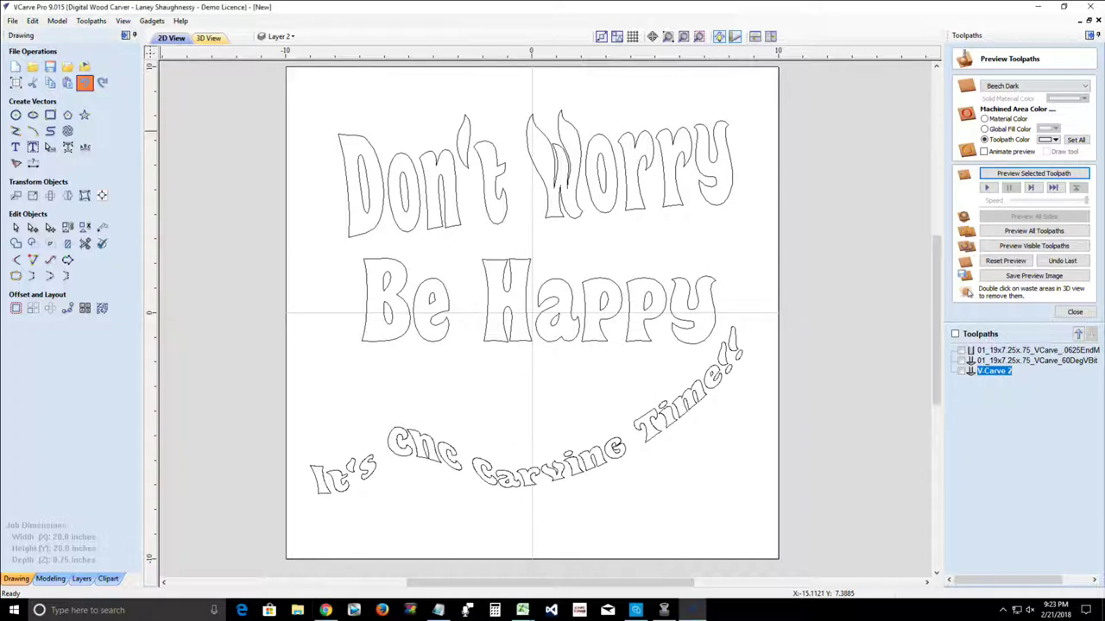
click(83, 82)
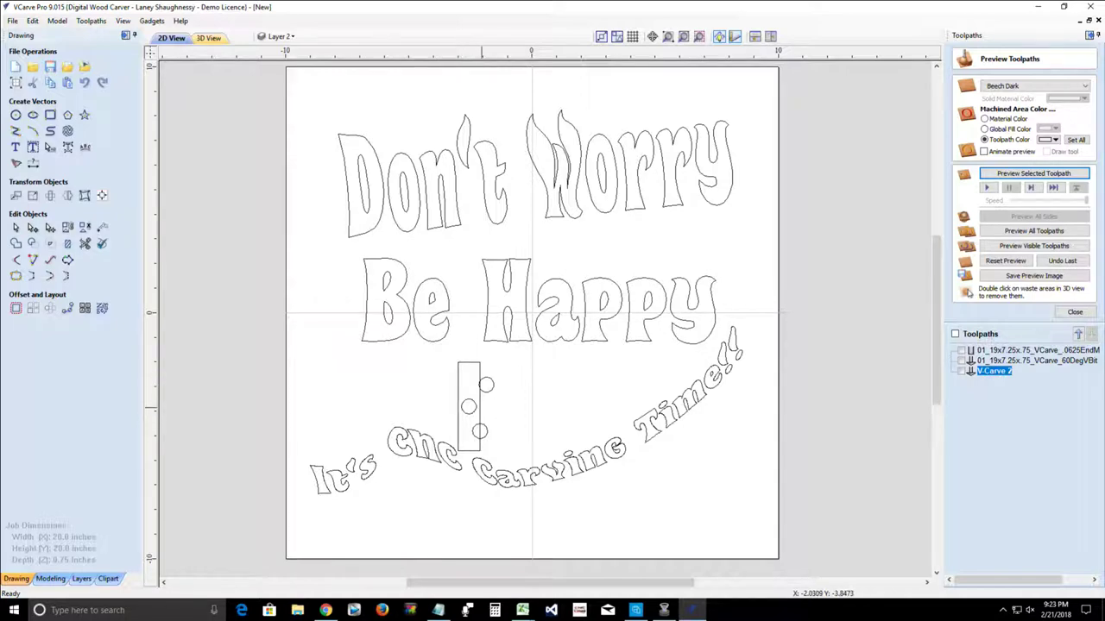
Step: Examine where the three circles lie relative to the upright rectangle, highlighting each shape in turn
scroll(458, 414, up, 5)
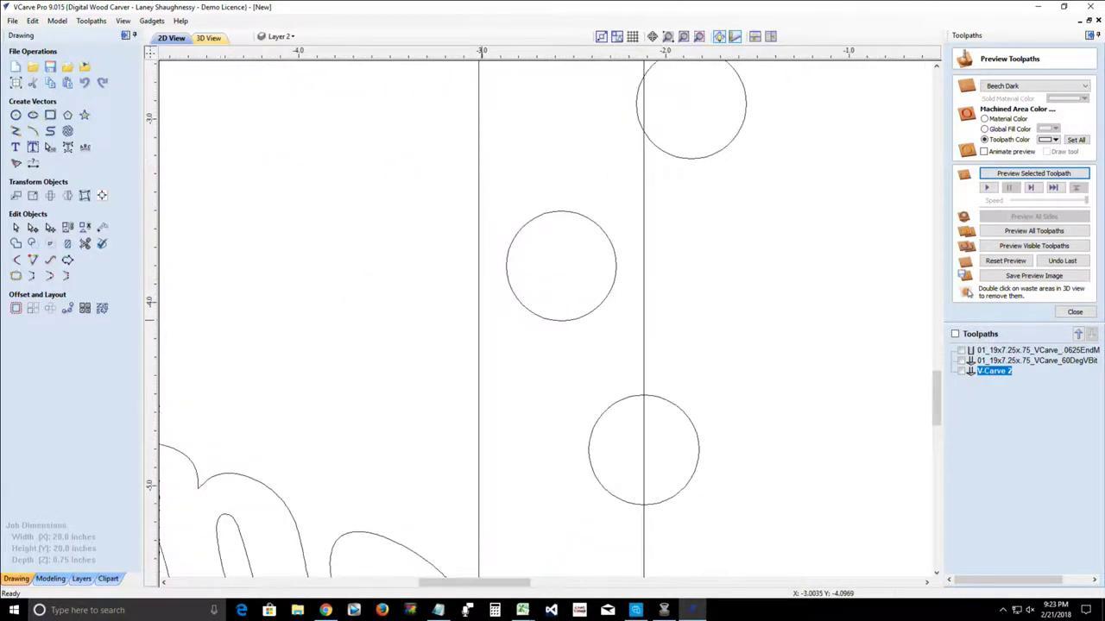
scroll(480, 318, down, 1)
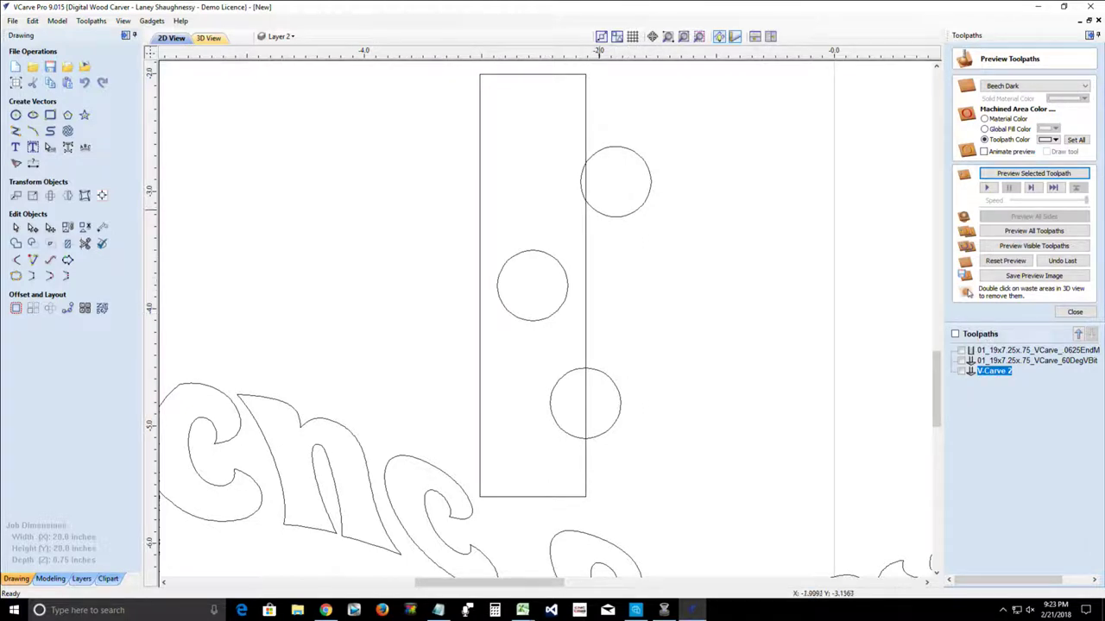
click(595, 212)
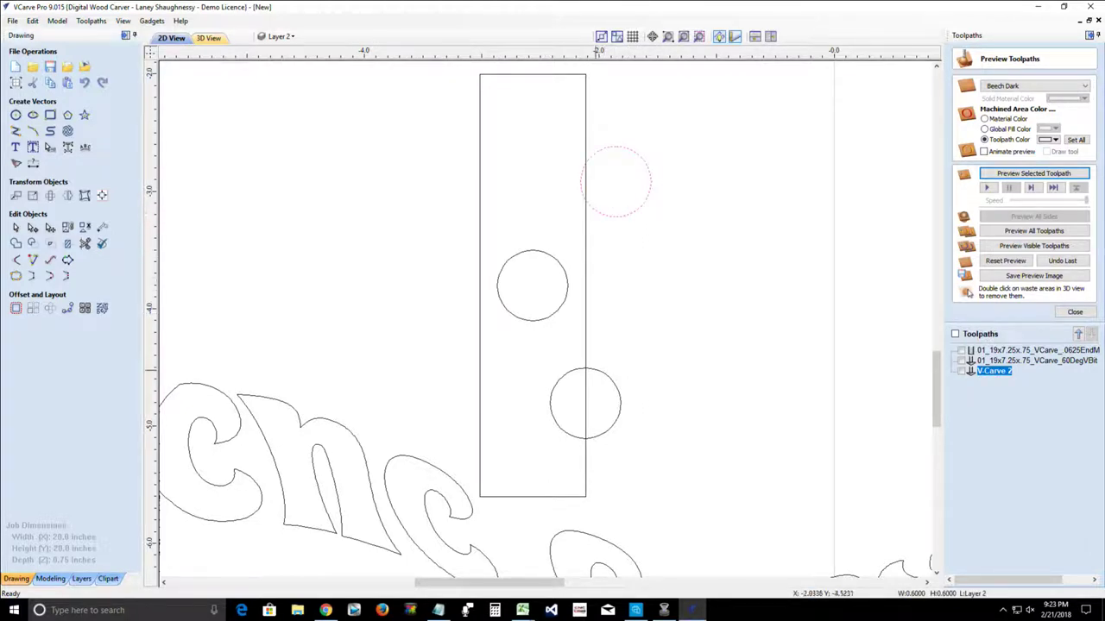
click(592, 368)
click(545, 352)
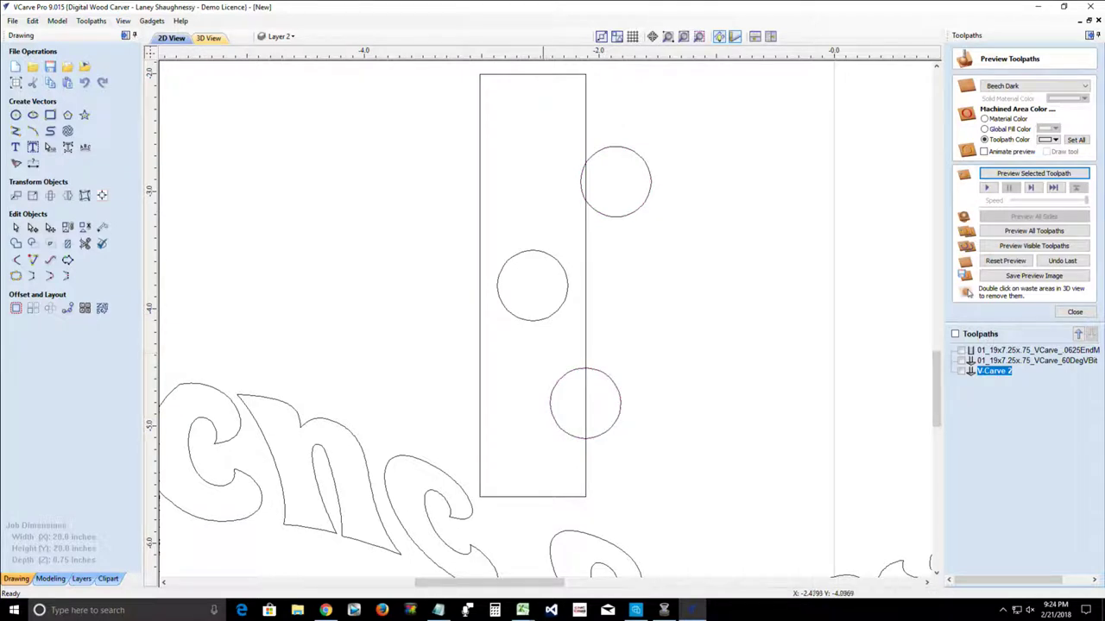
click(543, 319)
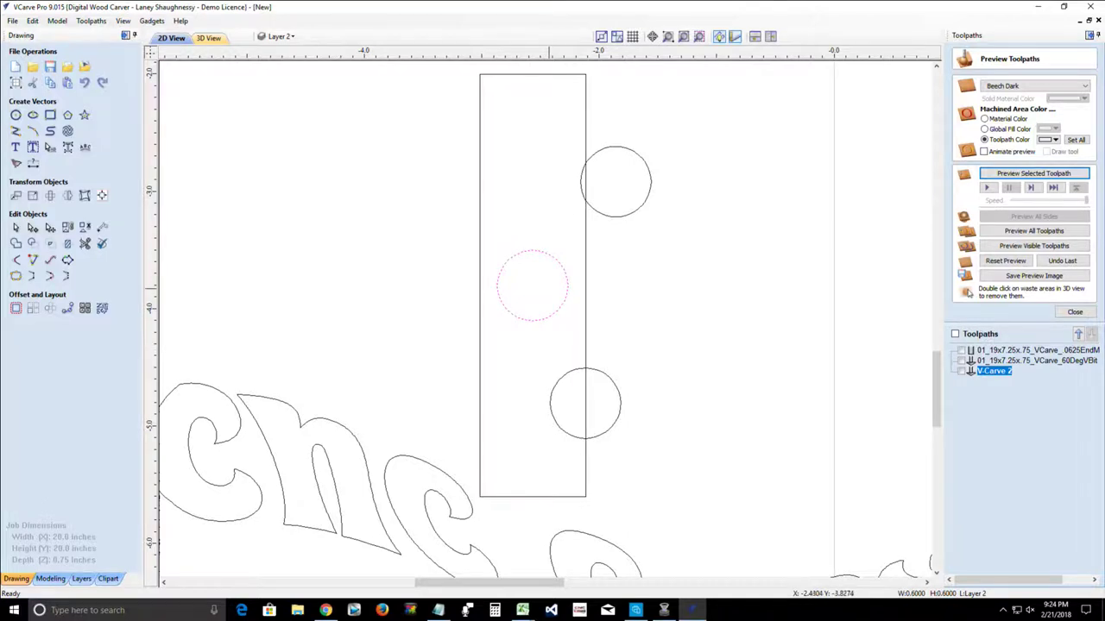
scroll(489, 229, down, 3)
scroll(491, 230, up, 2)
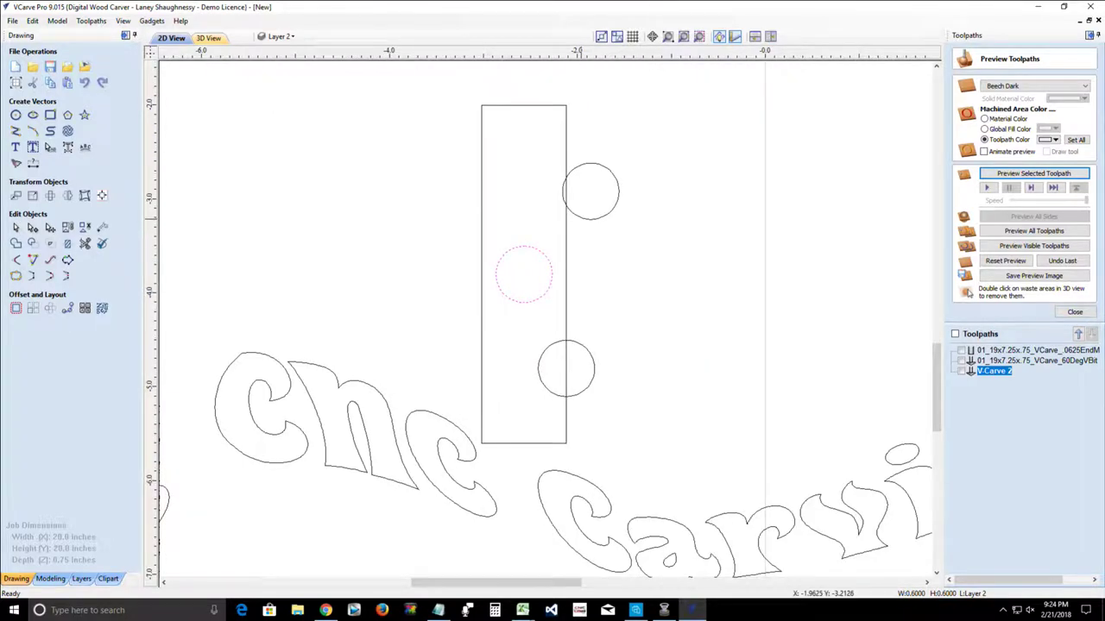
click(580, 217)
click(569, 340)
click(567, 340)
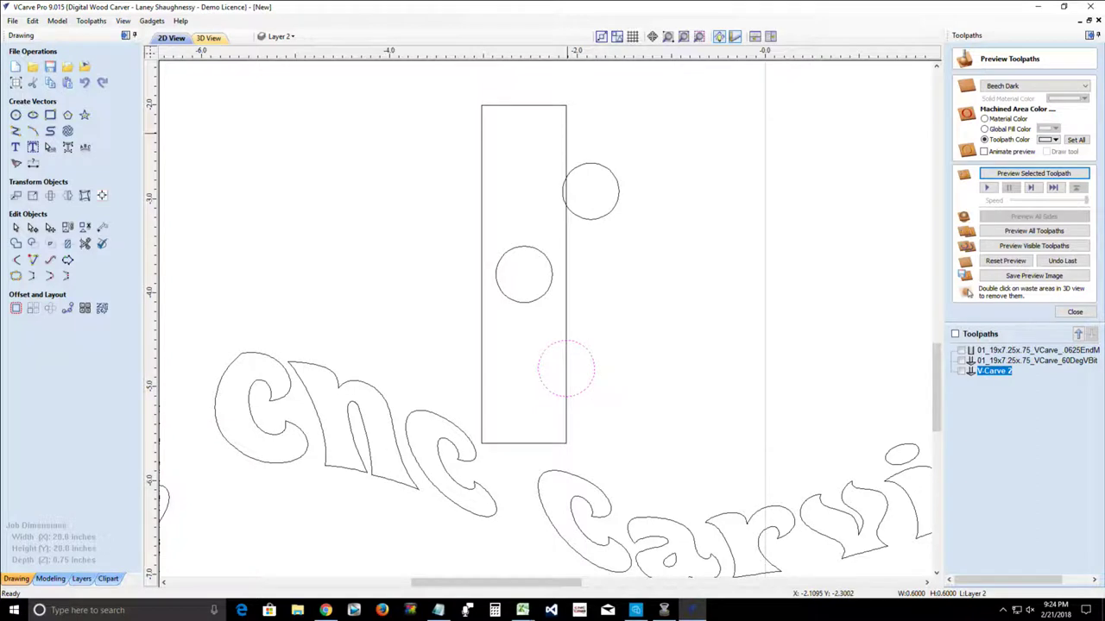
click(566, 133)
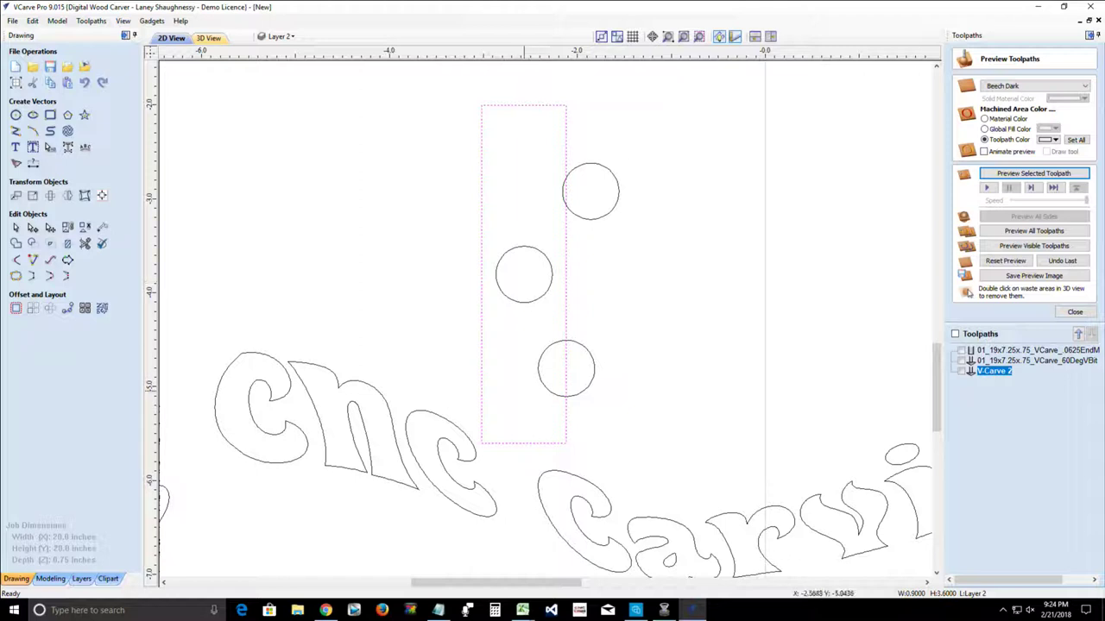
Step: Centre the three circles on the rectangle, selected last, and space them evenly in the vertical direction inside it
drag(426, 137, 640, 406)
drag(425, 404, 425, 406)
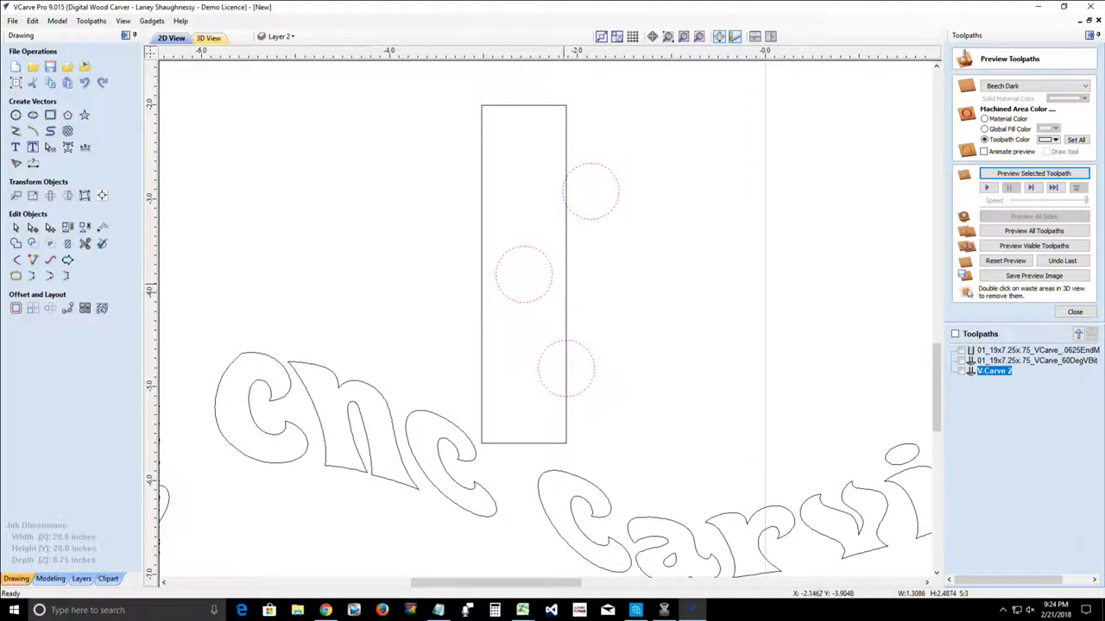
shift+click(566, 269)
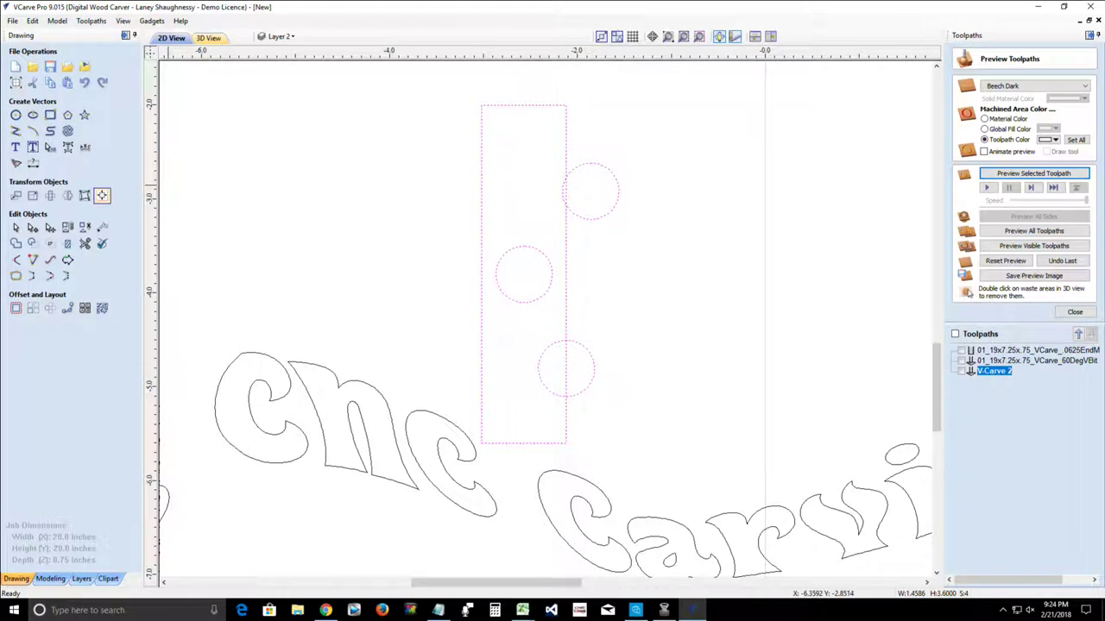
click(102, 195)
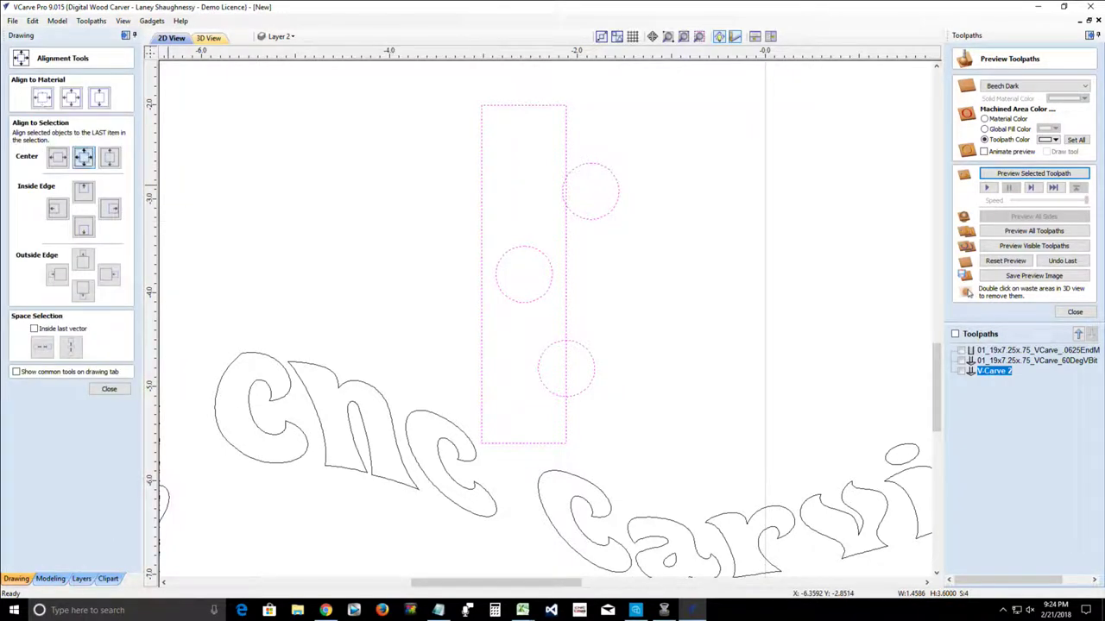
click(83, 157)
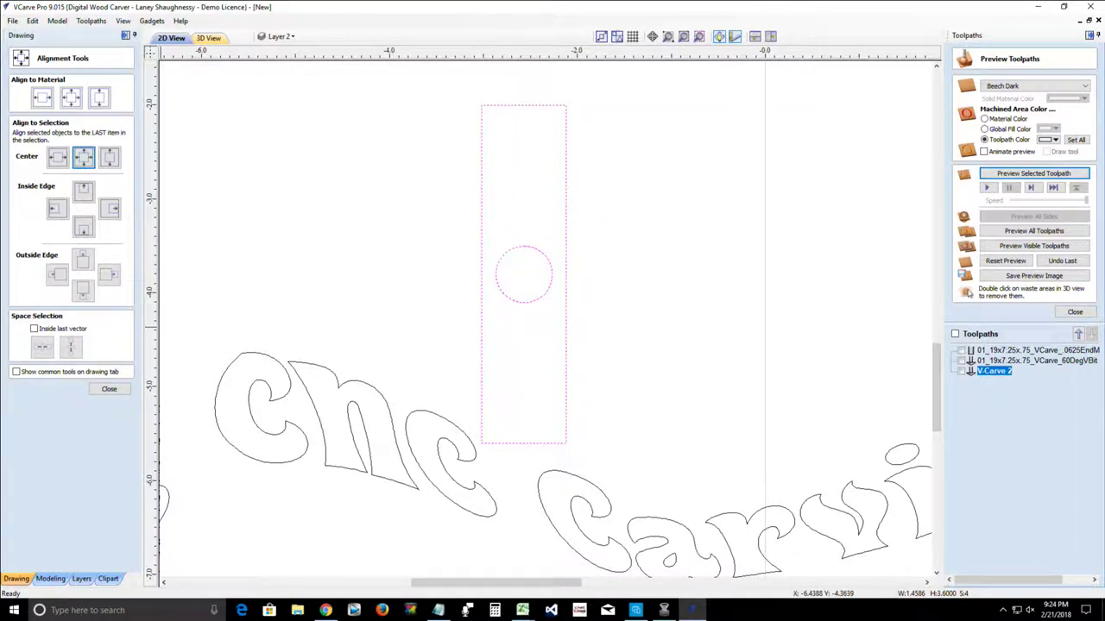
click(34, 329)
click(71, 346)
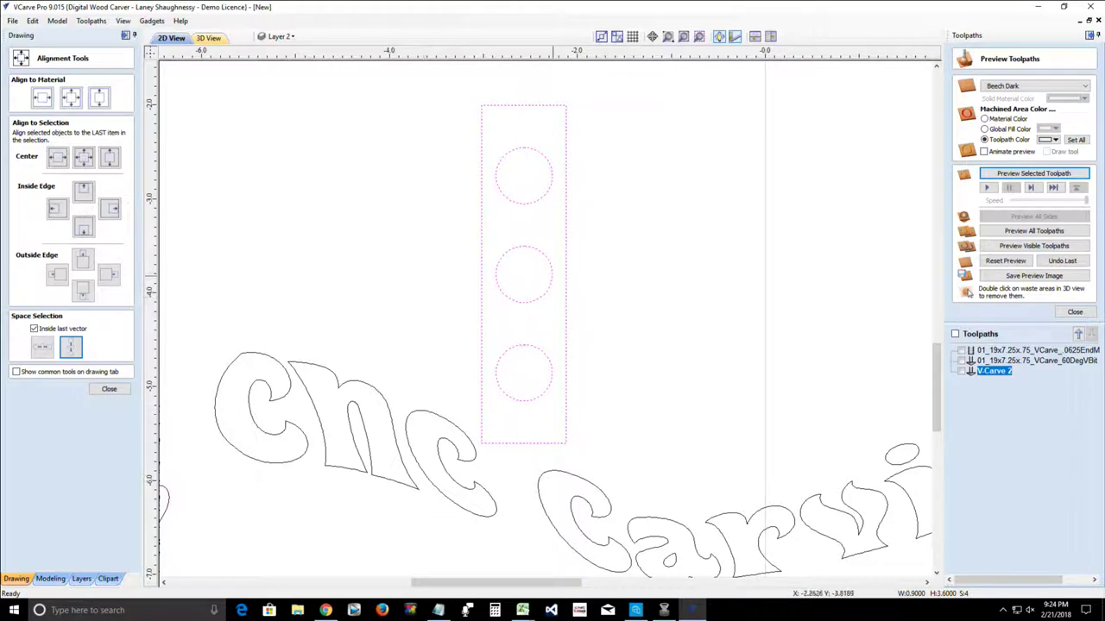
Step: Centre the rectangle and its three circles on the material, and delete them from the layout
scroll(569, 298, down, 5)
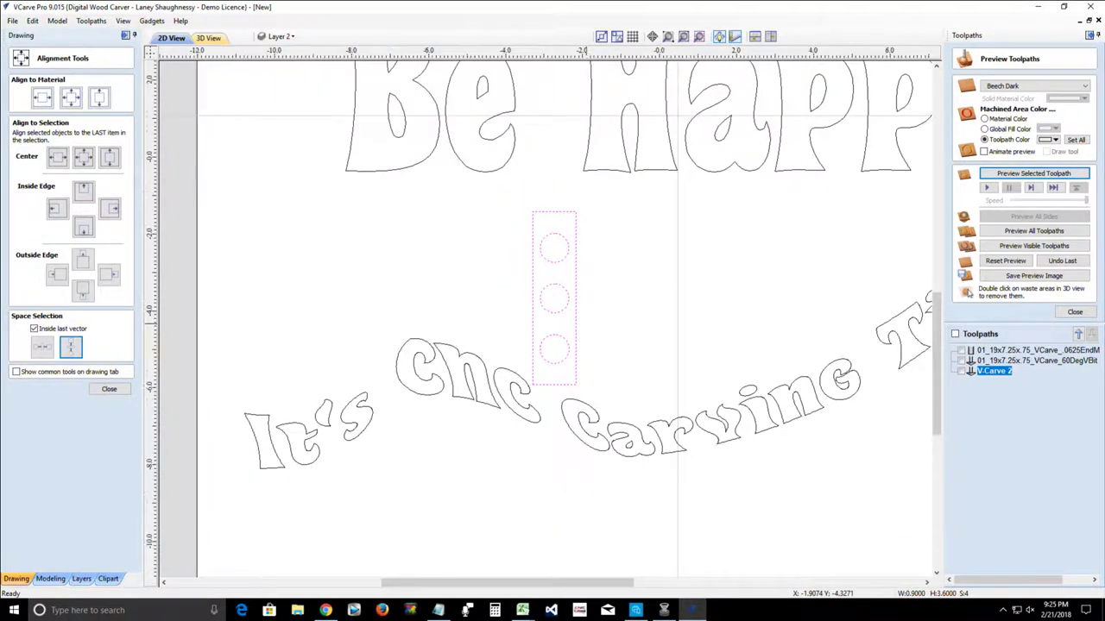
scroll(587, 341, down, 1)
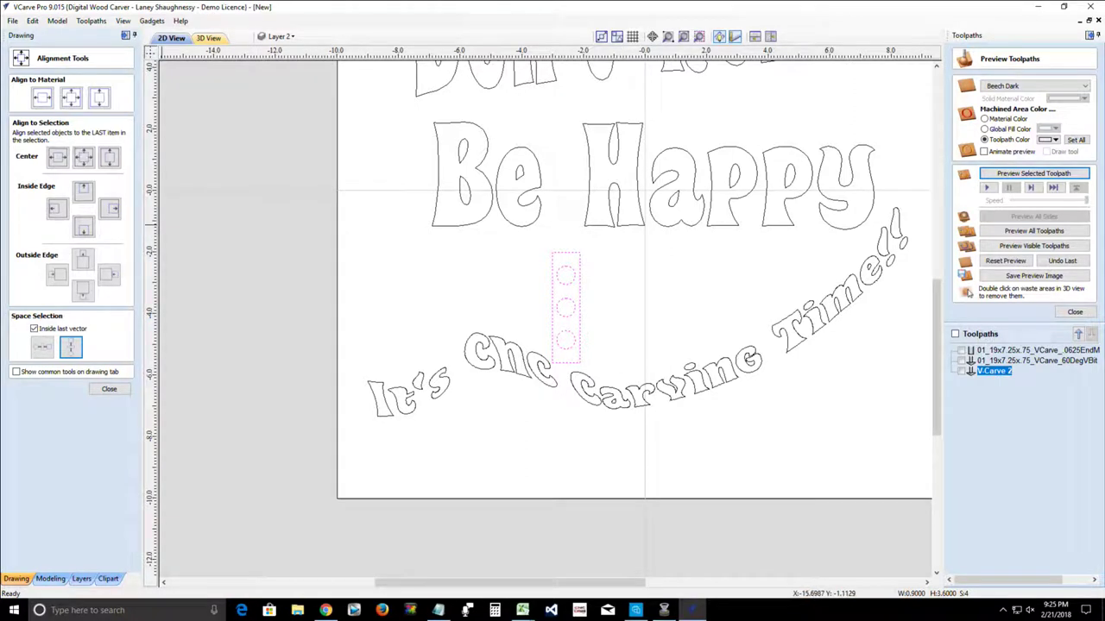
click(70, 98)
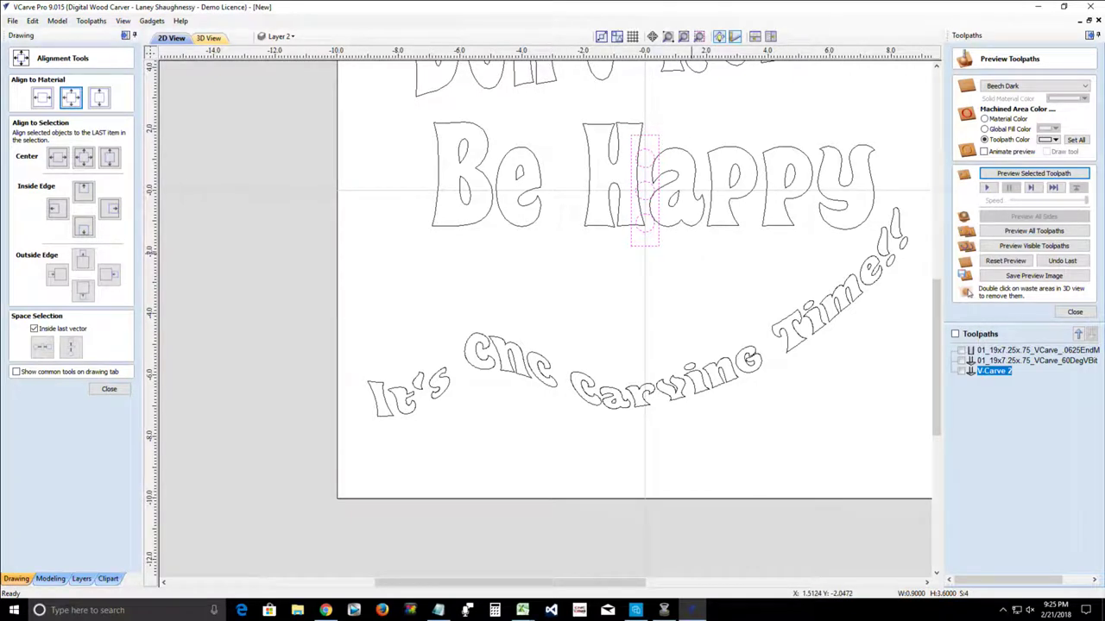
key(Delete)
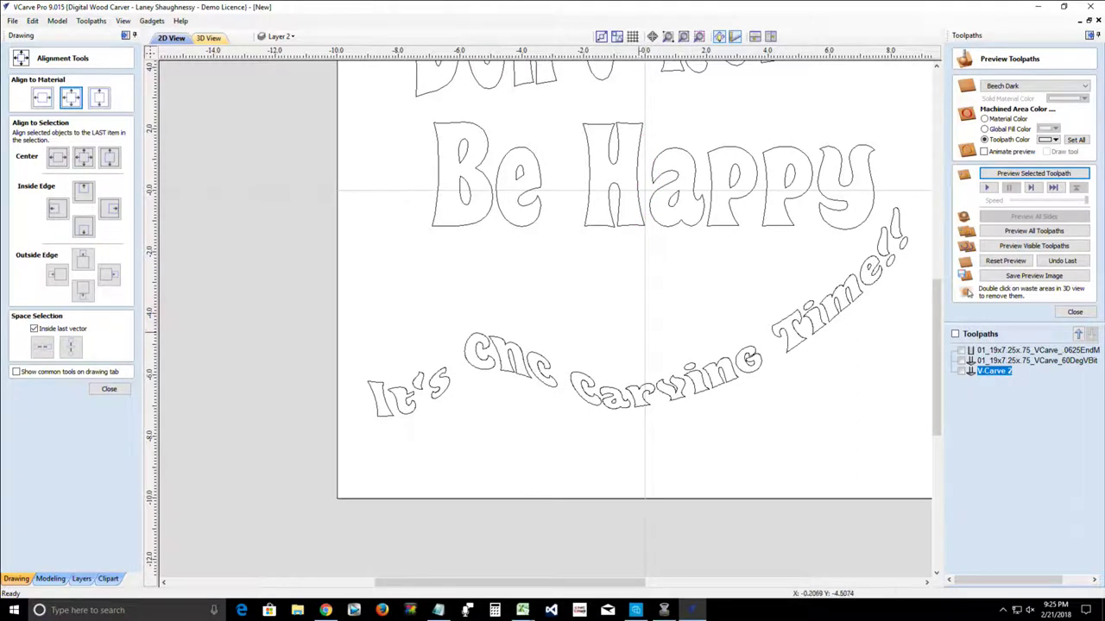
scroll(639, 325, down, 1)
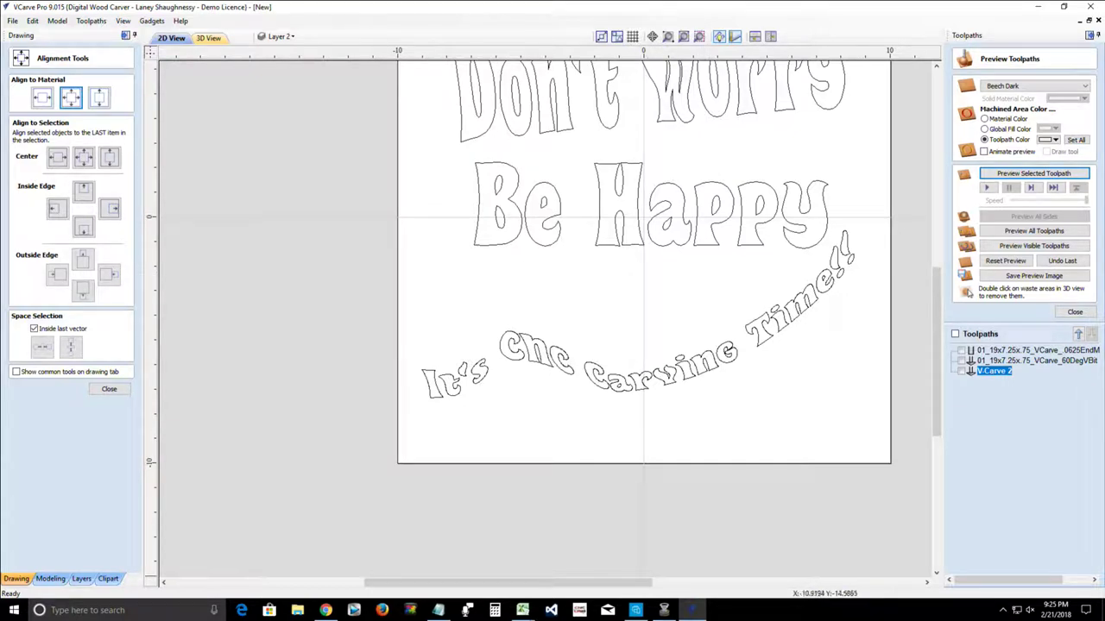
Step: Switch to the Chrome browser
click(325, 610)
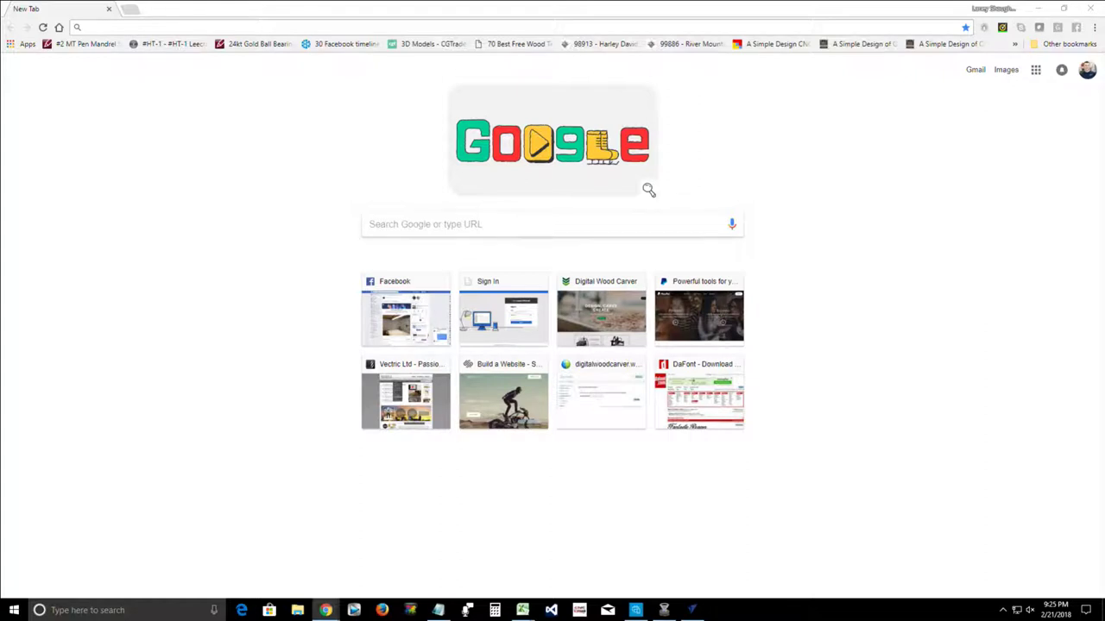
Step: Search Google for "Goofy Face Vector" and show the image results
text(gooofy)
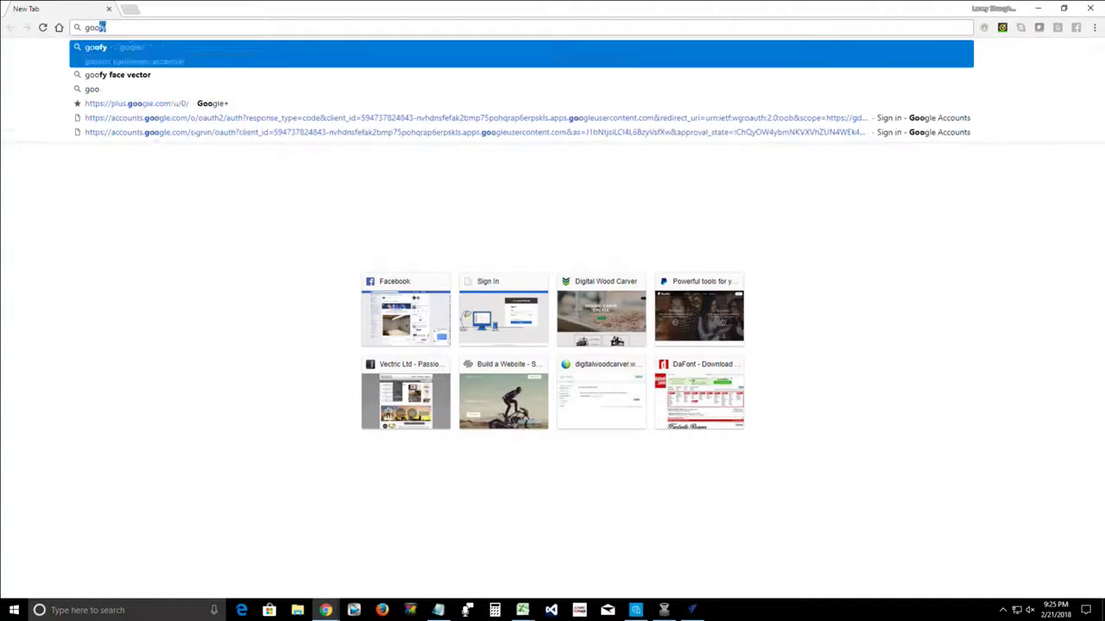
key(BackSpace)
key(BackSpace)
key(BackSpace)
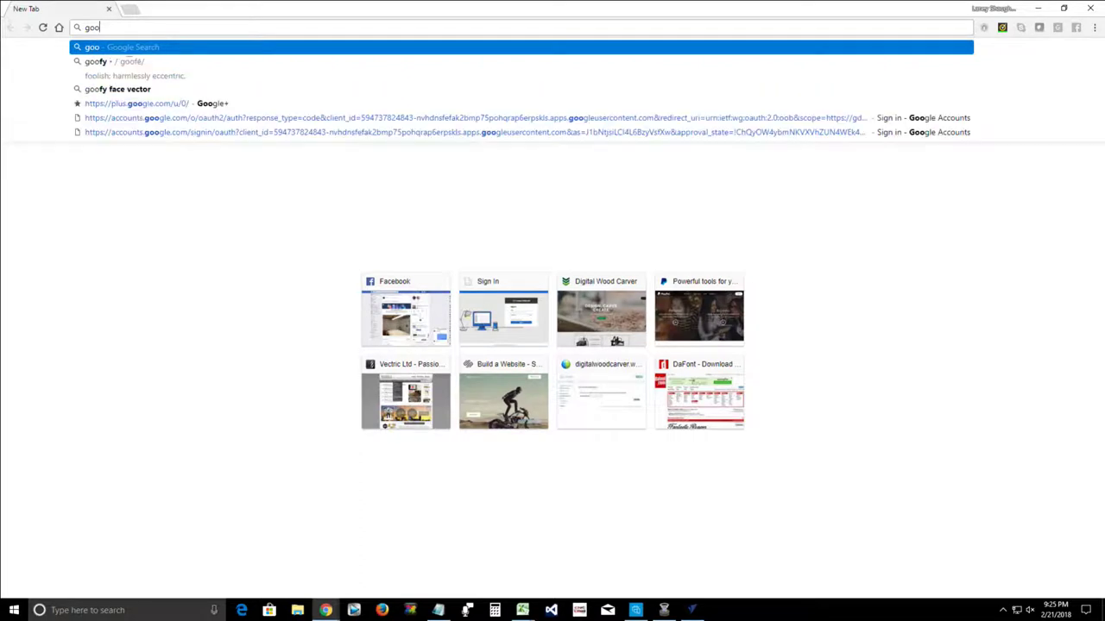
text(fy face)
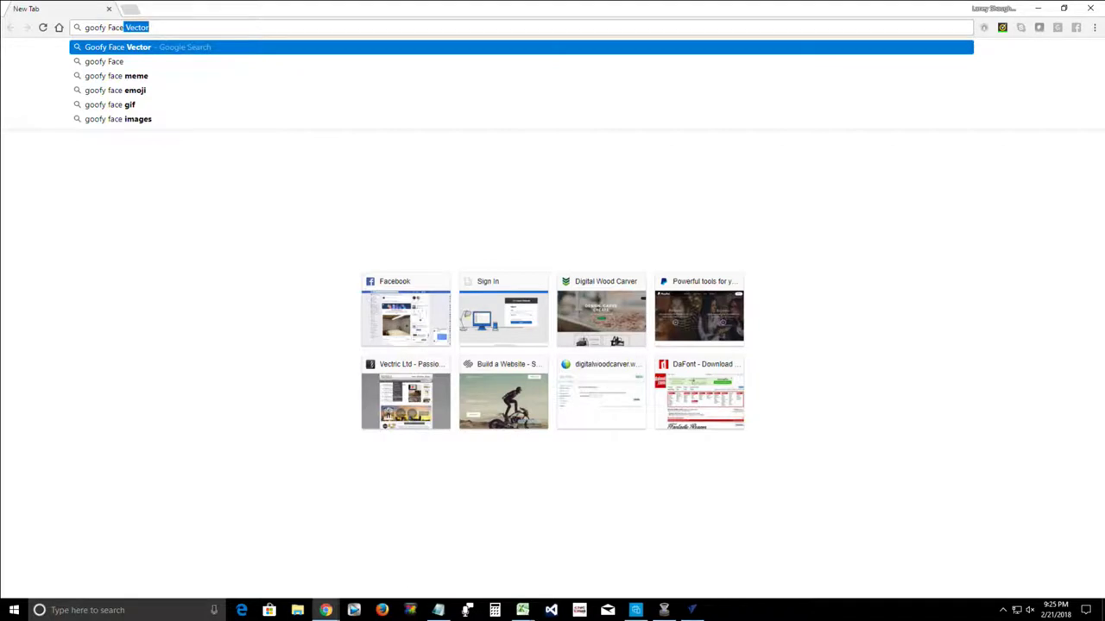
key(Return)
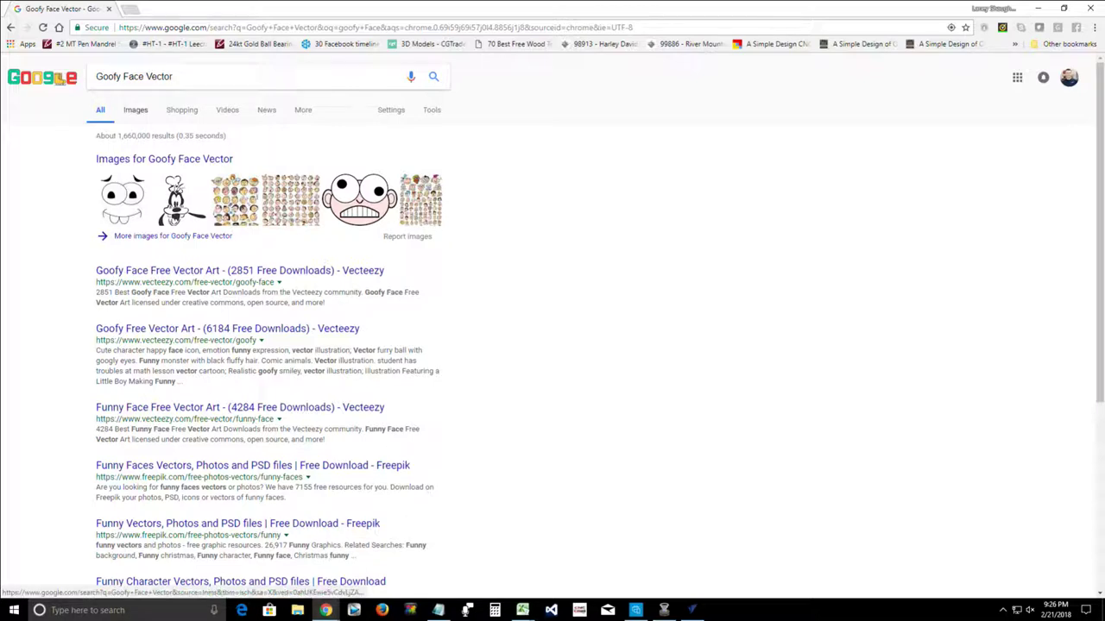
click(135, 109)
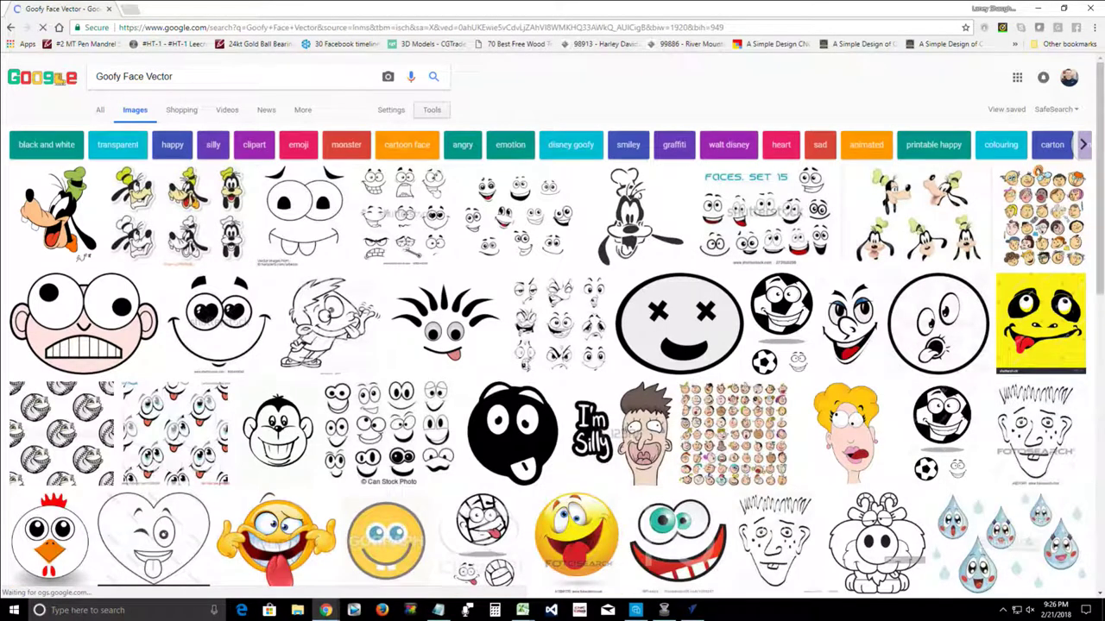
Step: Filter the image results by size to pictures larger than 800×600
click(431, 109)
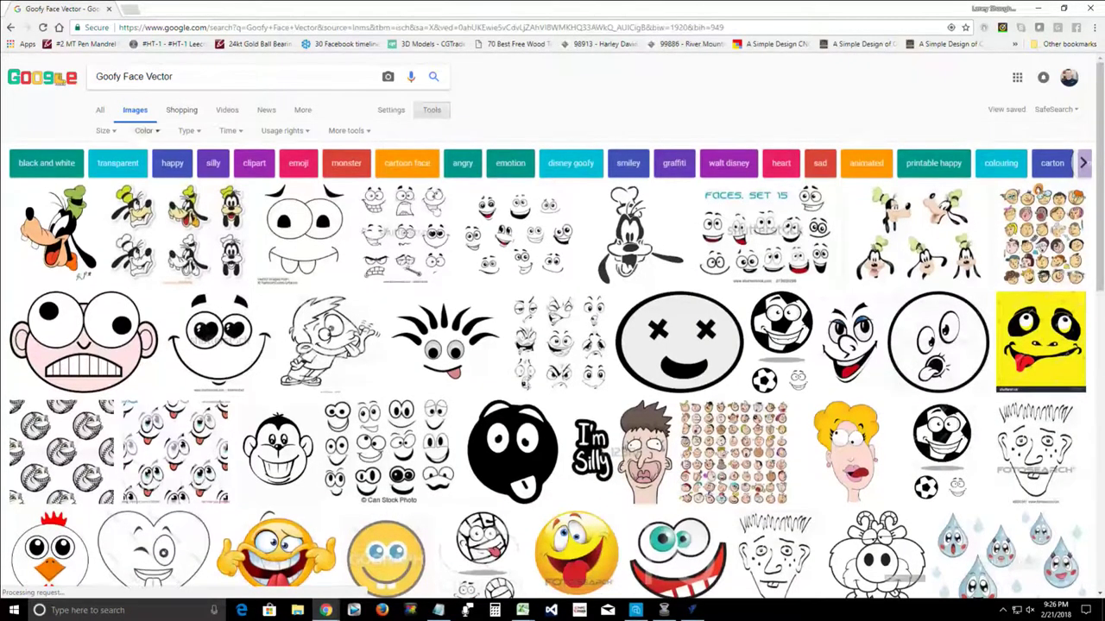
click(105, 130)
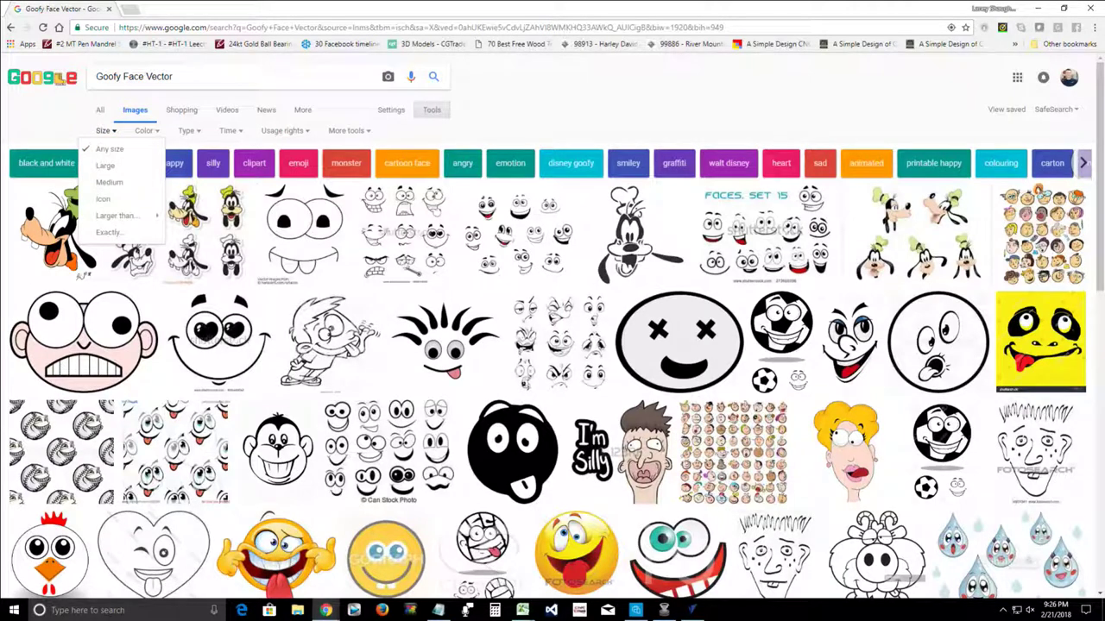
mouse_move(121, 214)
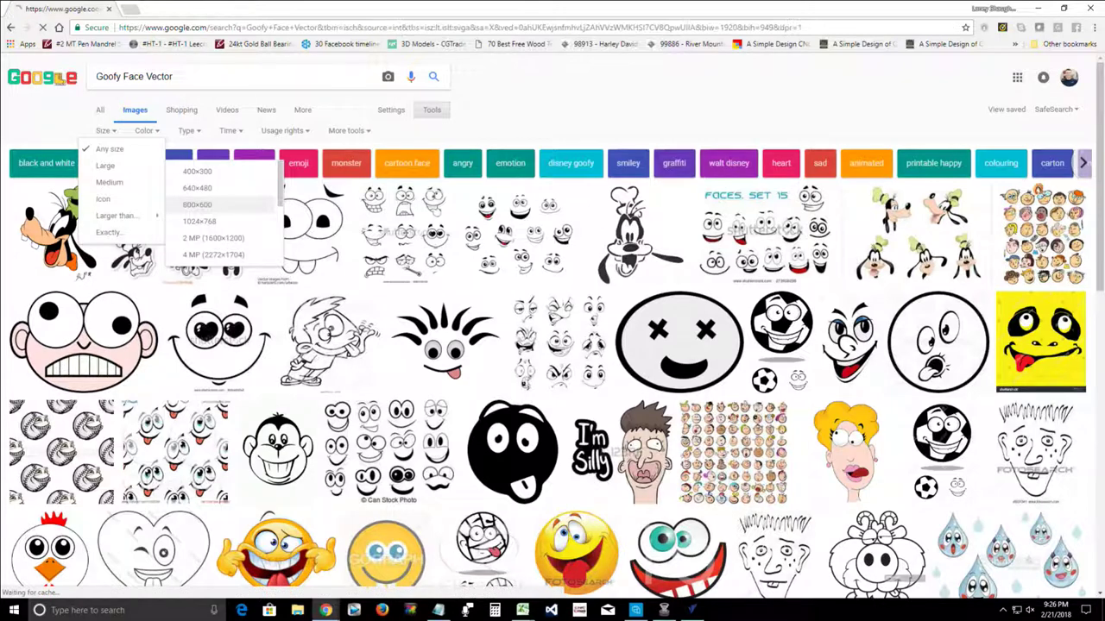
click(197, 205)
Step: Look through the size-filtered faces and restrict the image type to line drawings
scroll(553, 345, down, 1)
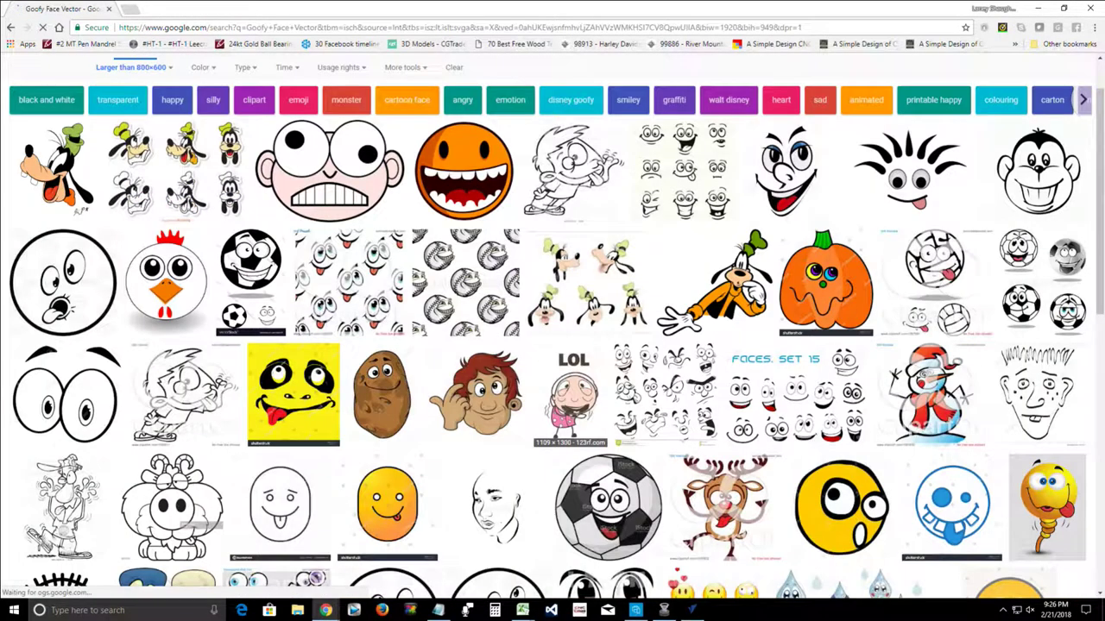
scroll(552, 325, down, 6)
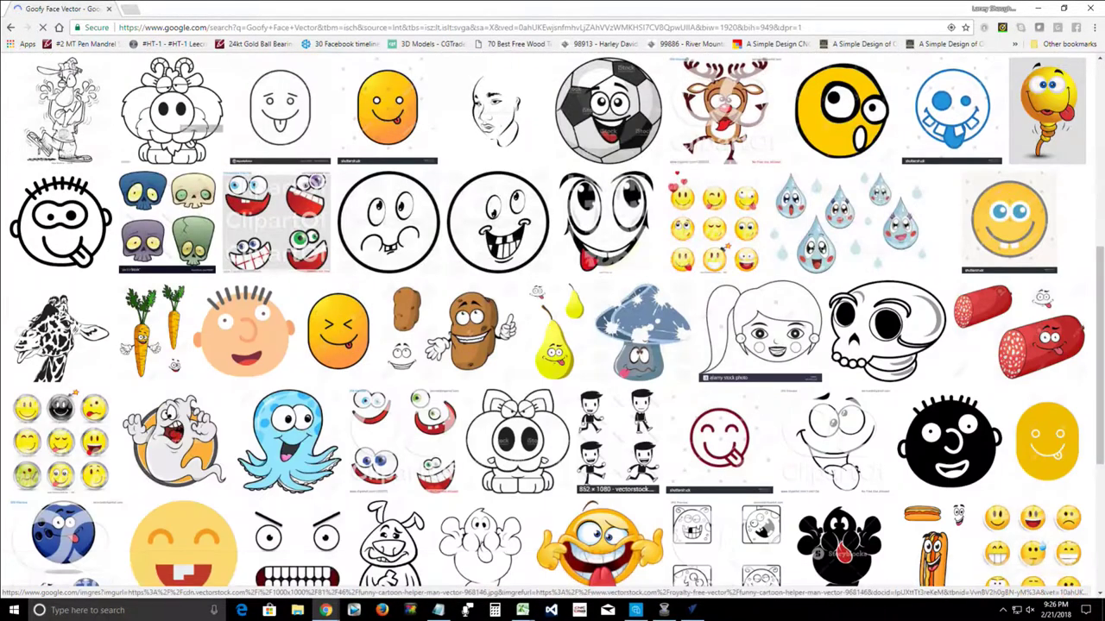
scroll(552, 325, down, 4)
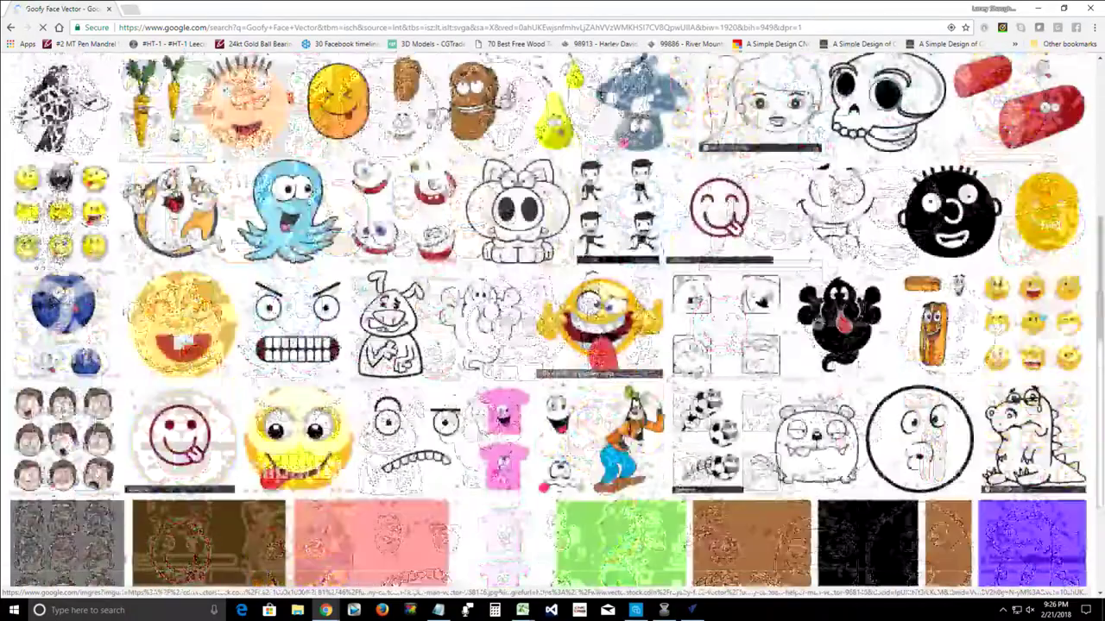
scroll(552, 326, down, 7)
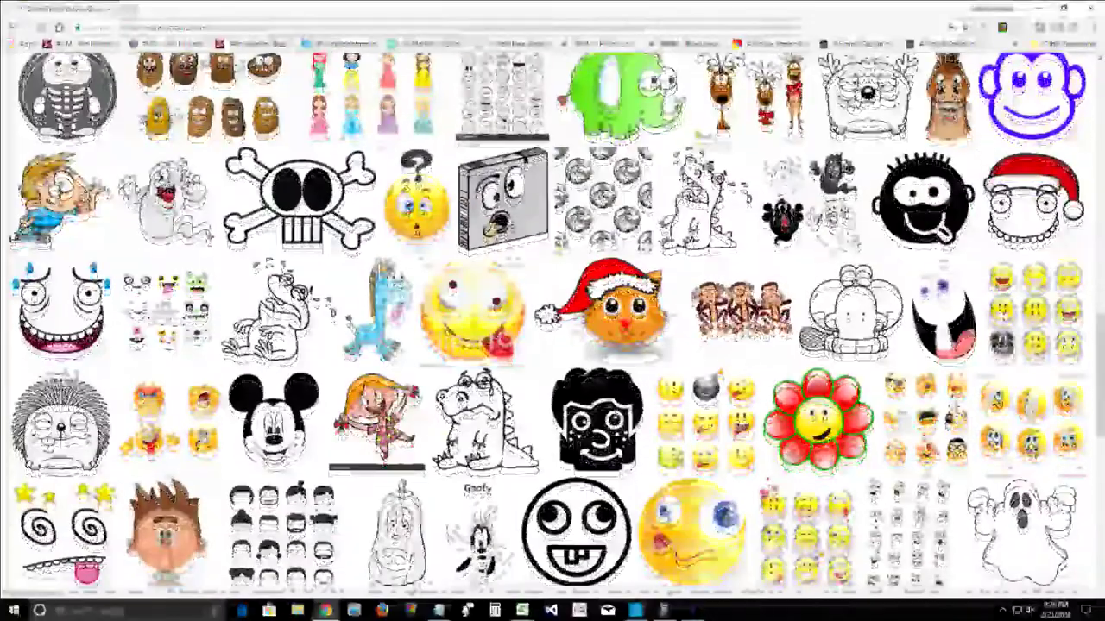
scroll(553, 325, down, 2)
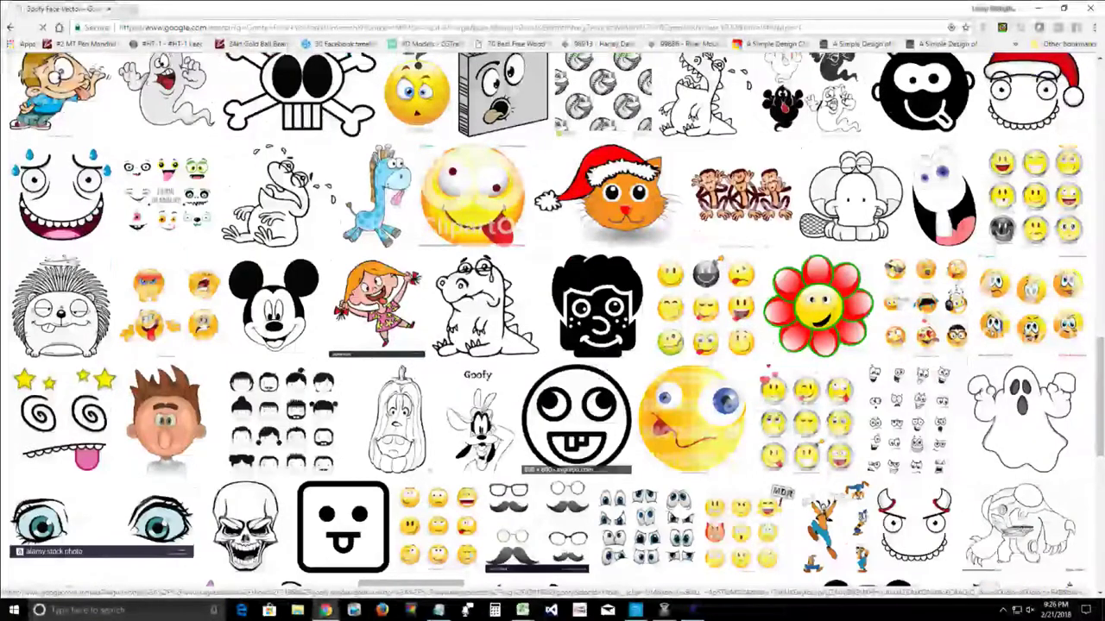
scroll(552, 325, up, 4)
scroll(552, 325, up, 12)
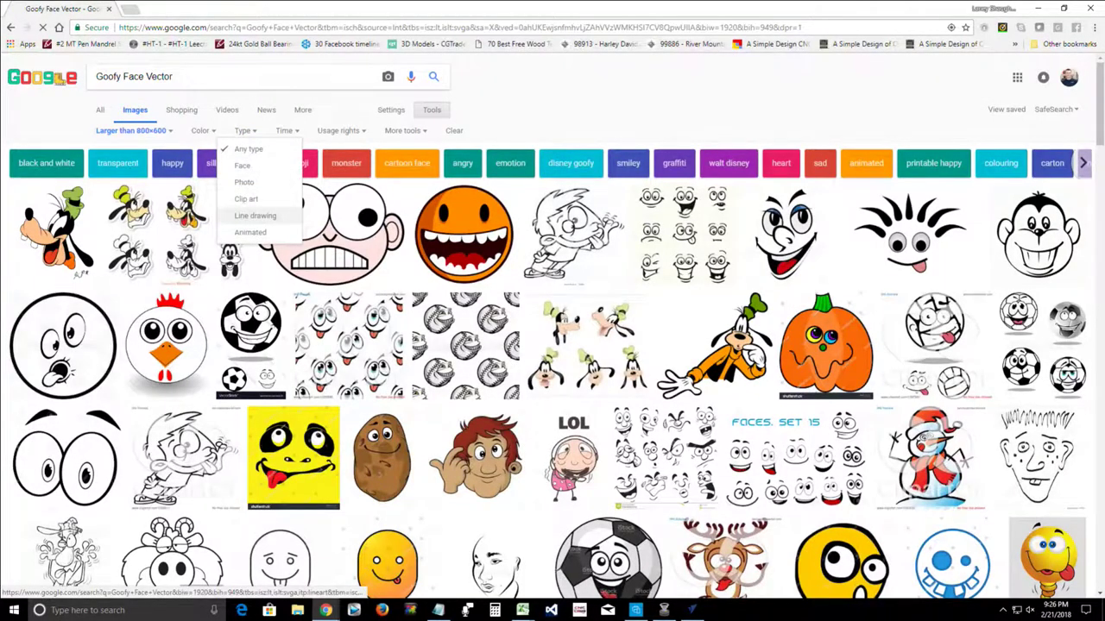
click(254, 216)
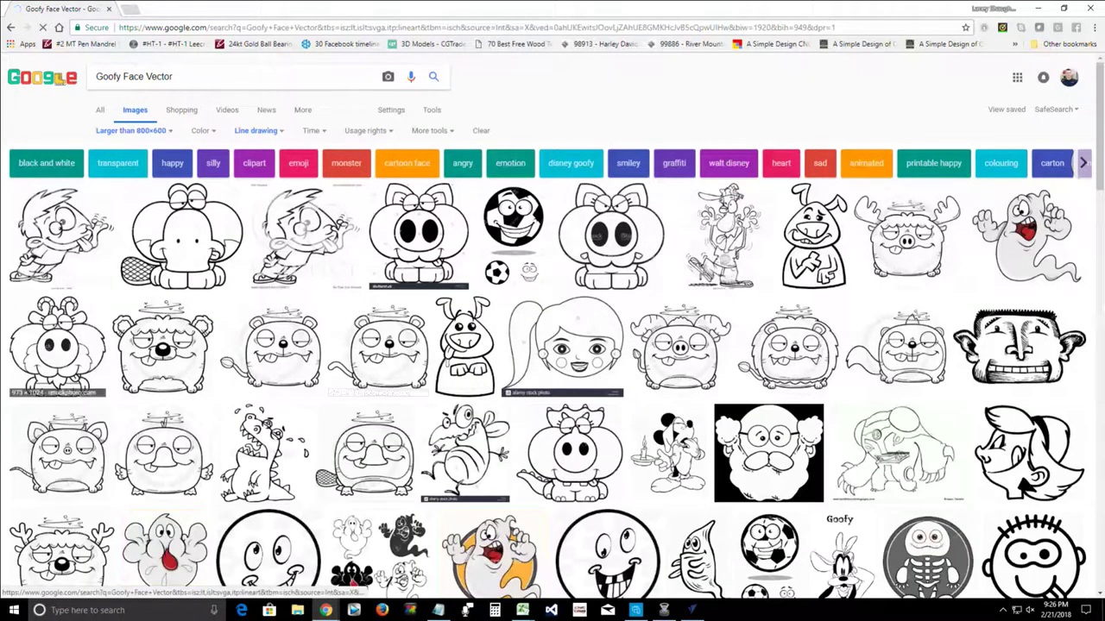
Step: Browse the line-drawing results for a clean black-and-white goofy face suitable as vector artwork
scroll(552, 328, down, 6)
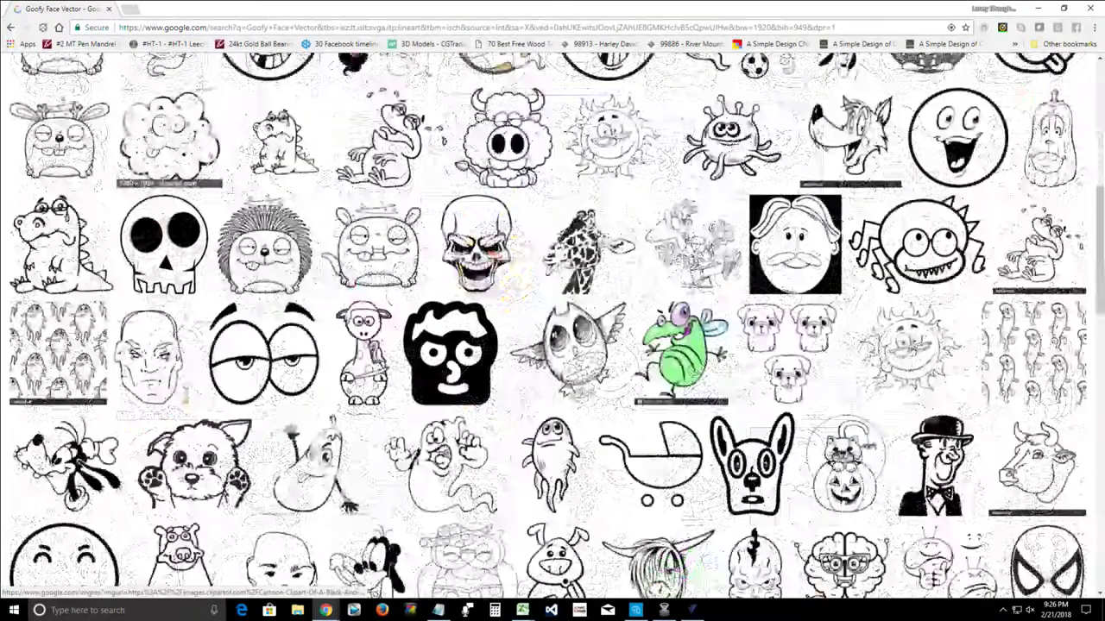
scroll(552, 328, down, 4)
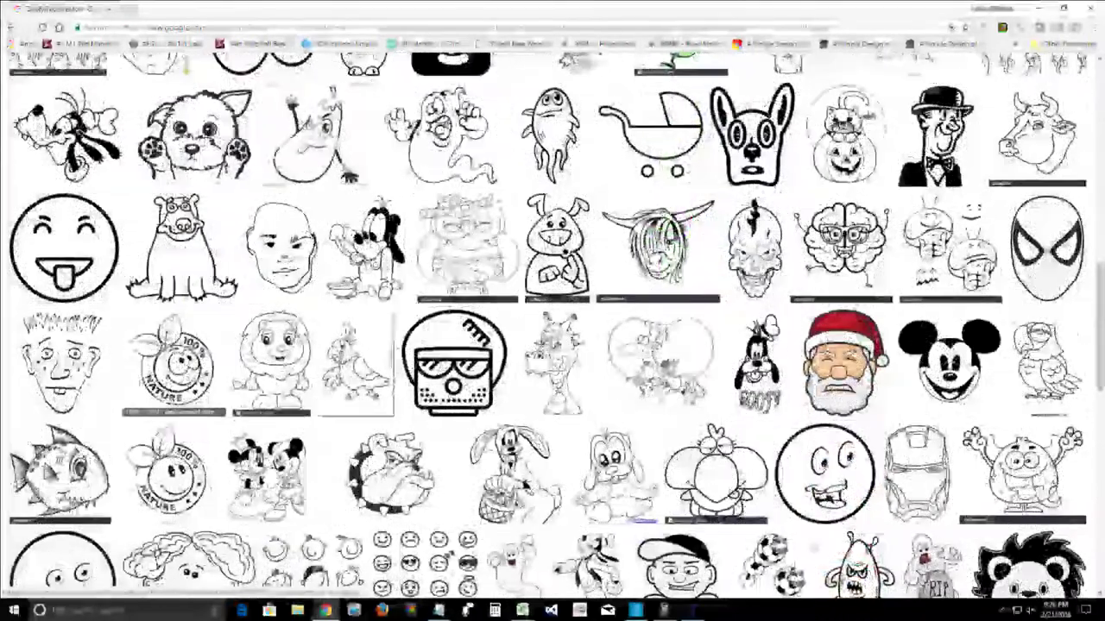
scroll(553, 328, down, 1)
scroll(553, 328, down, 2)
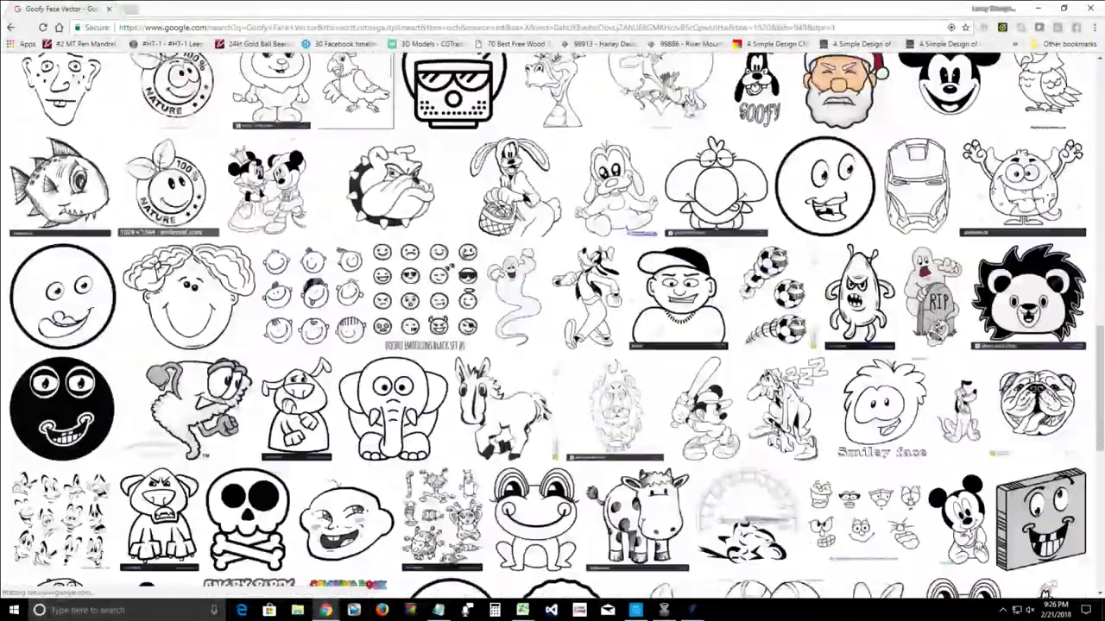
scroll(535, 500, down, 1)
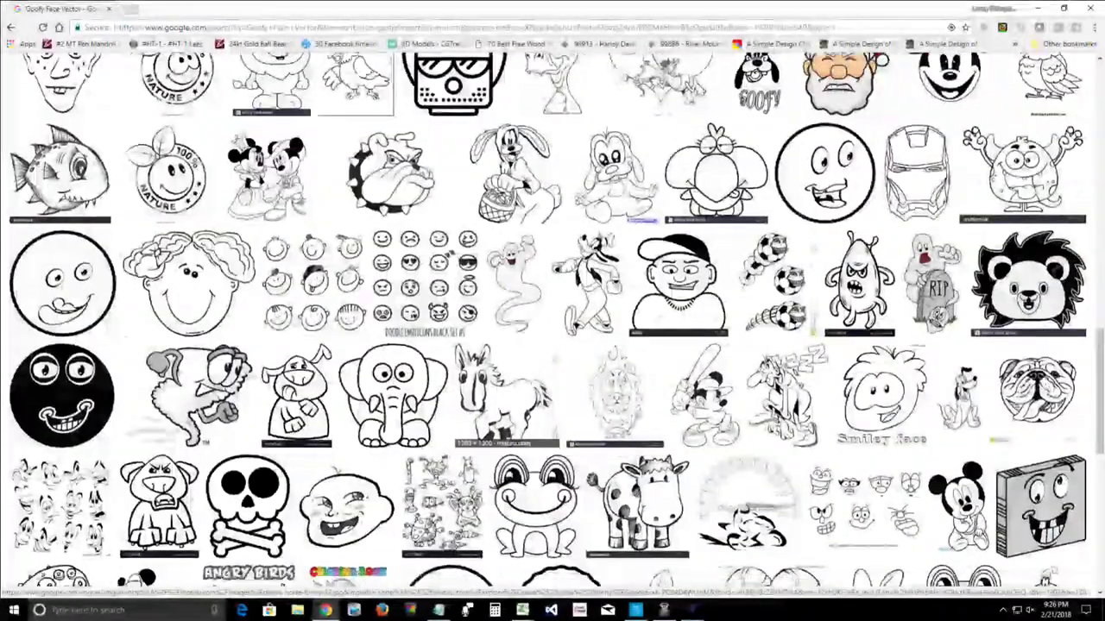
scroll(535, 458, down, 3)
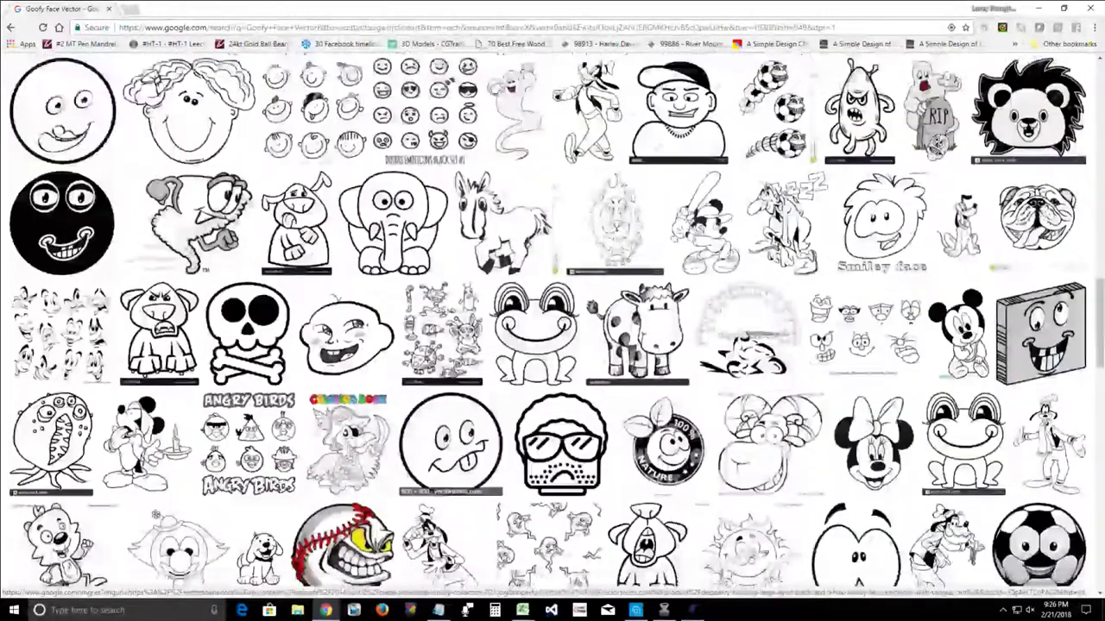
scroll(552, 327, down, 1)
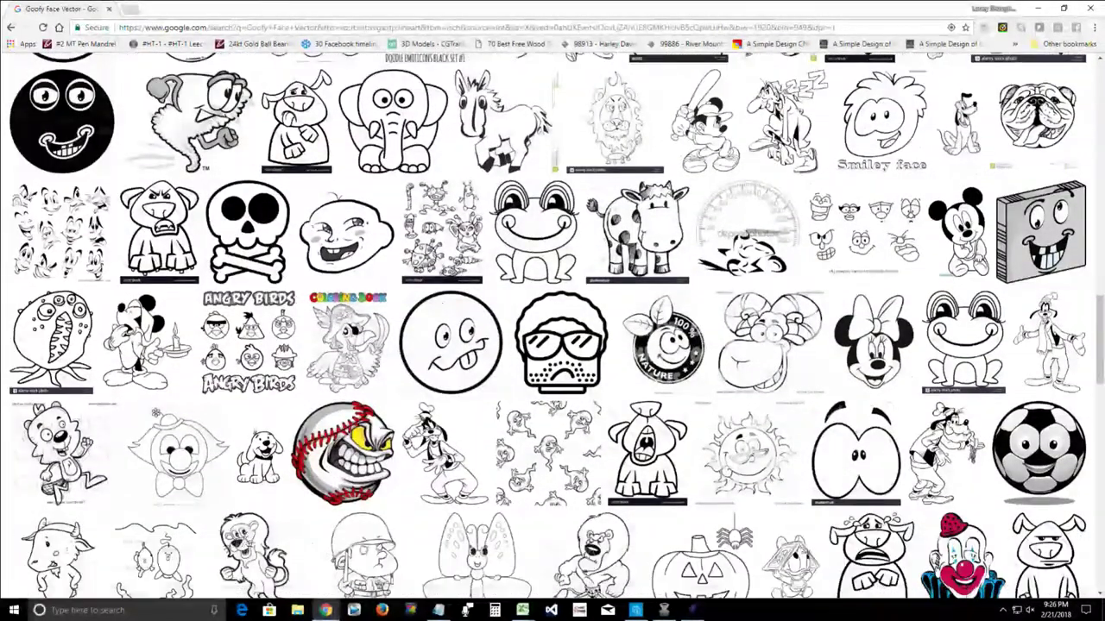
scroll(548, 302, down, 2)
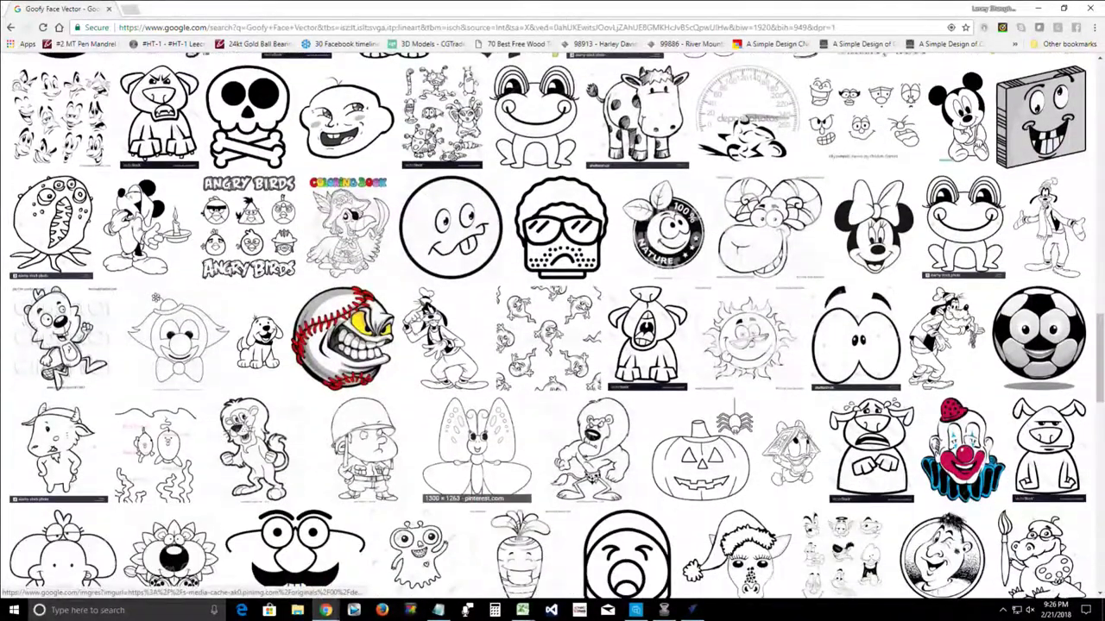
scroll(475, 449, down, 2)
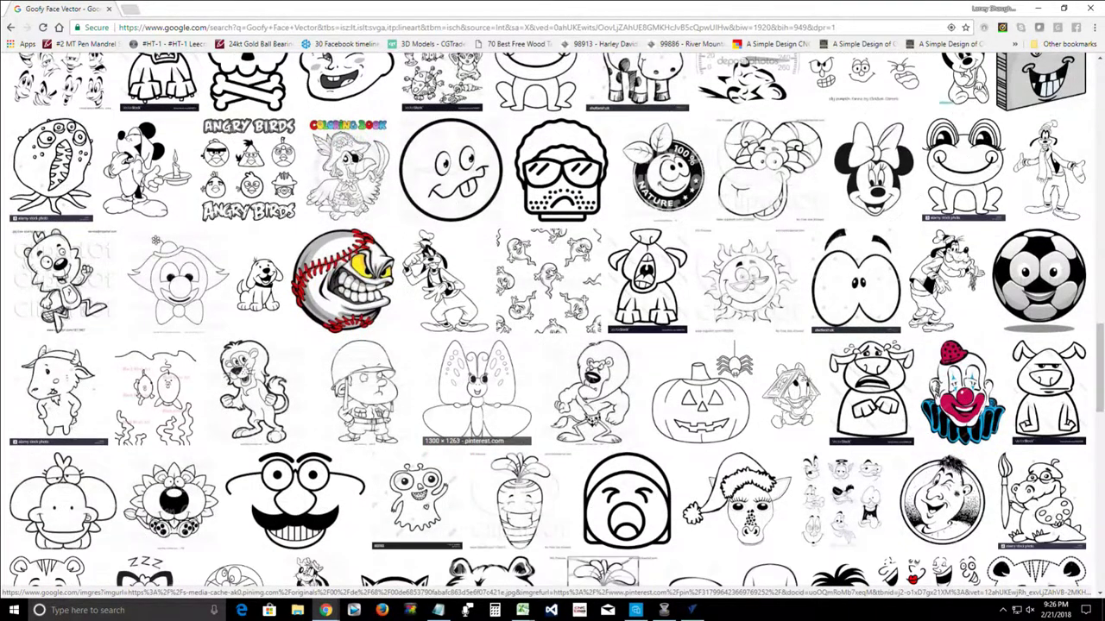
scroll(552, 320, up, 15)
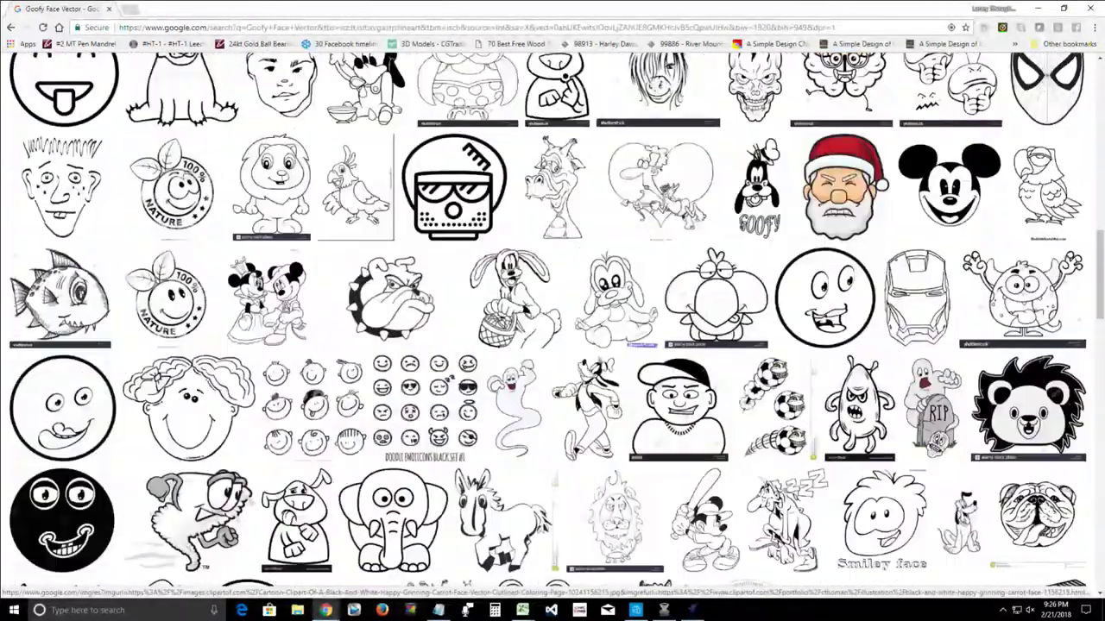
scroll(553, 319, up, 7)
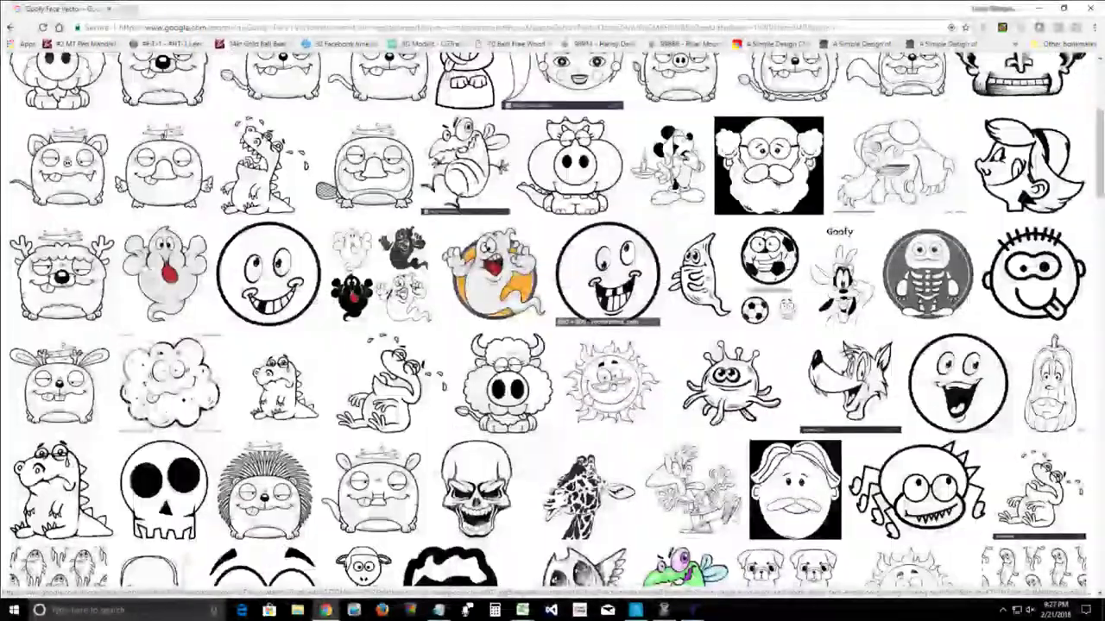
Step: Preview the round grinning face with missing teeth and try to save its image to the Downloads folder
click(607, 273)
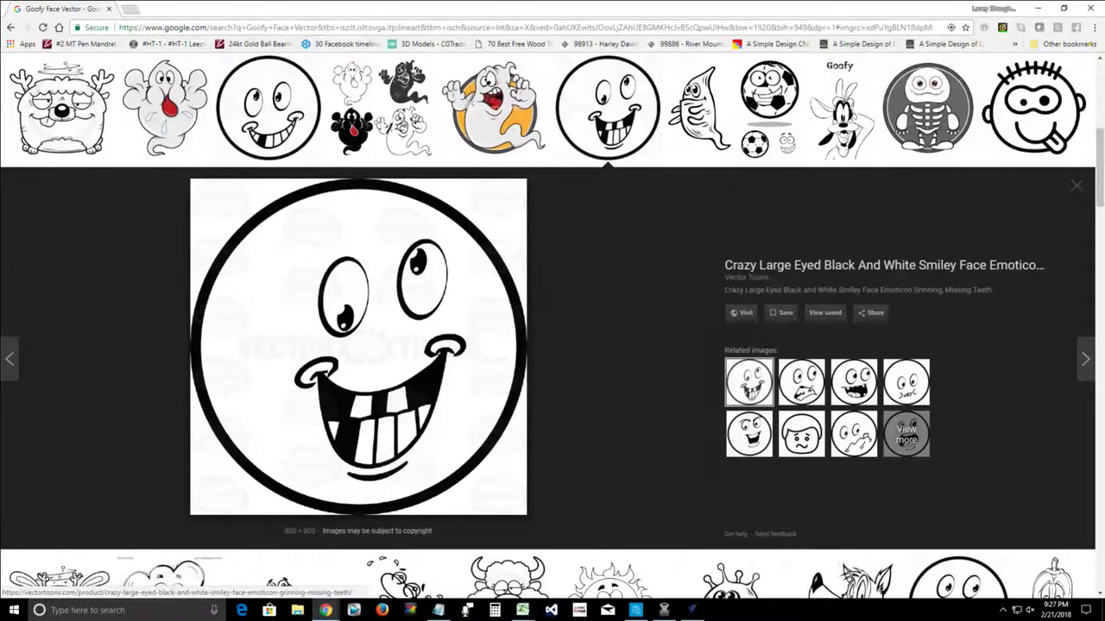
right_click(294, 293)
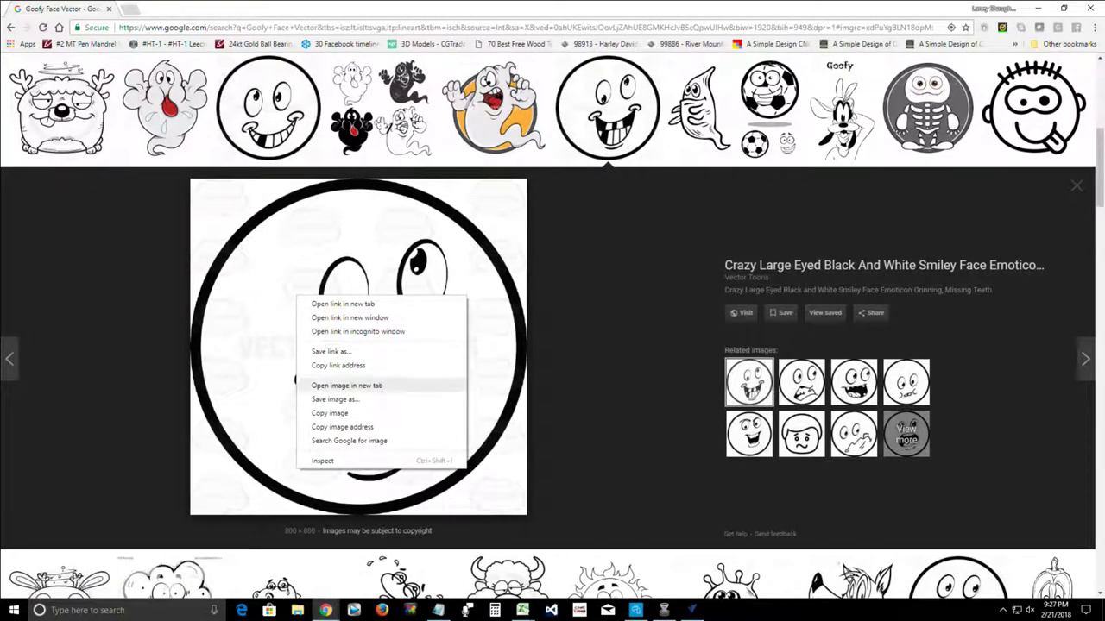
click(328, 397)
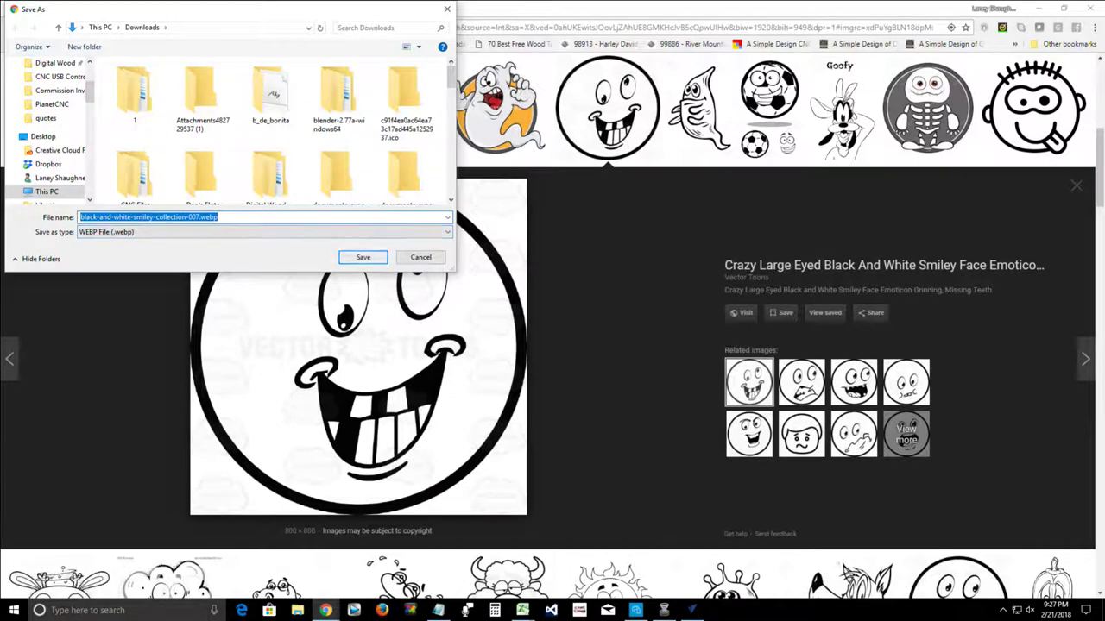
click(420, 257)
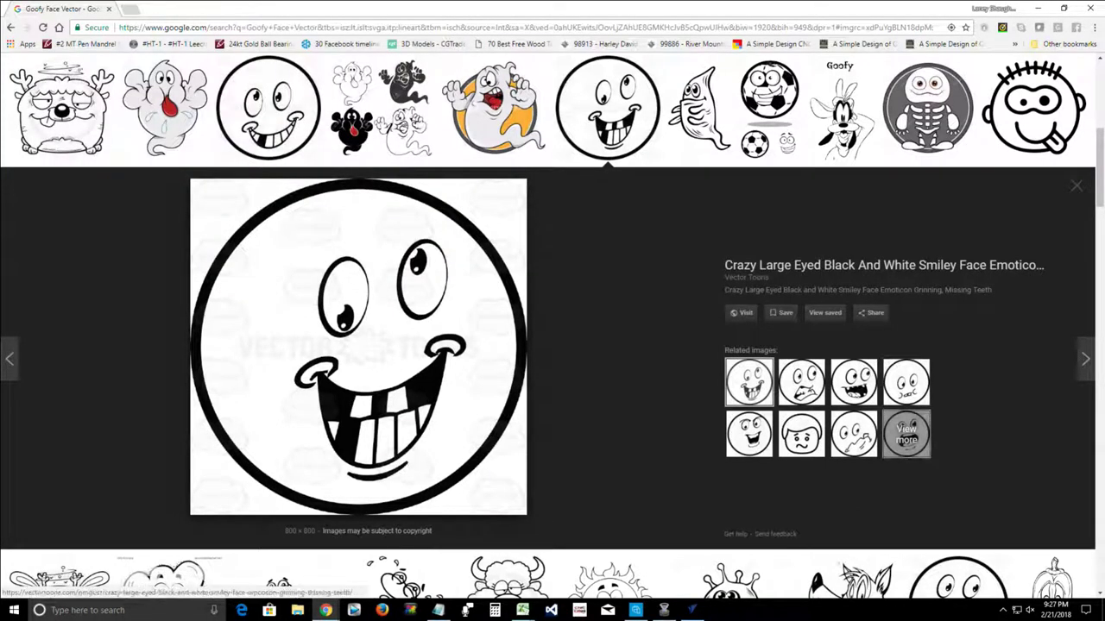
Step: Preview the related concerned smiley, the spiky-haired face with its tongue out, and the sun wearing glasses, closing each preview
click(906, 384)
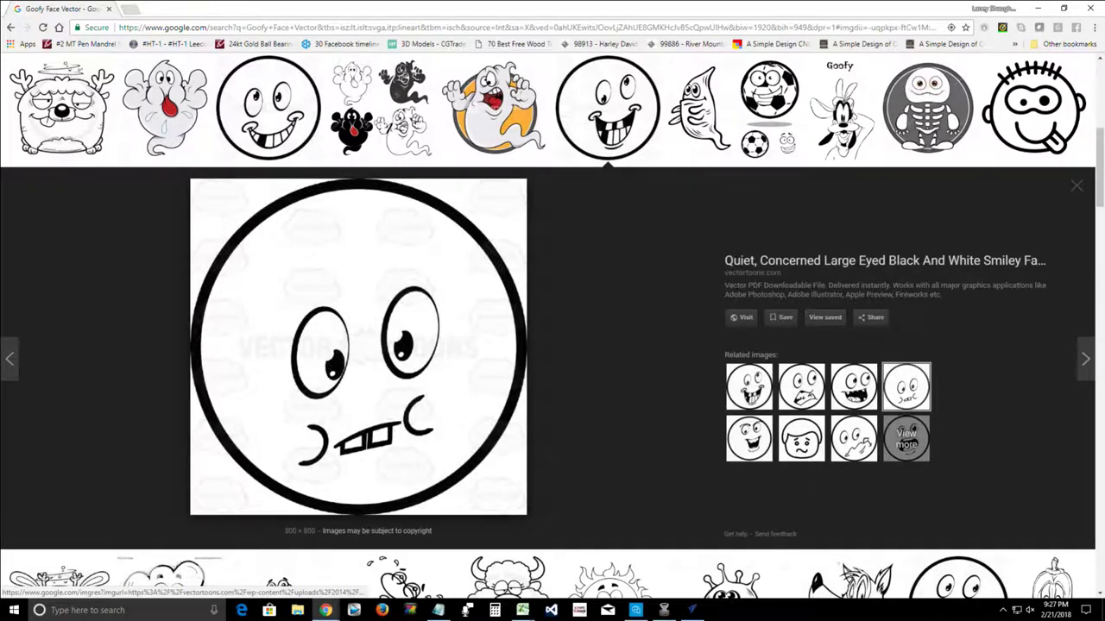
click(1075, 185)
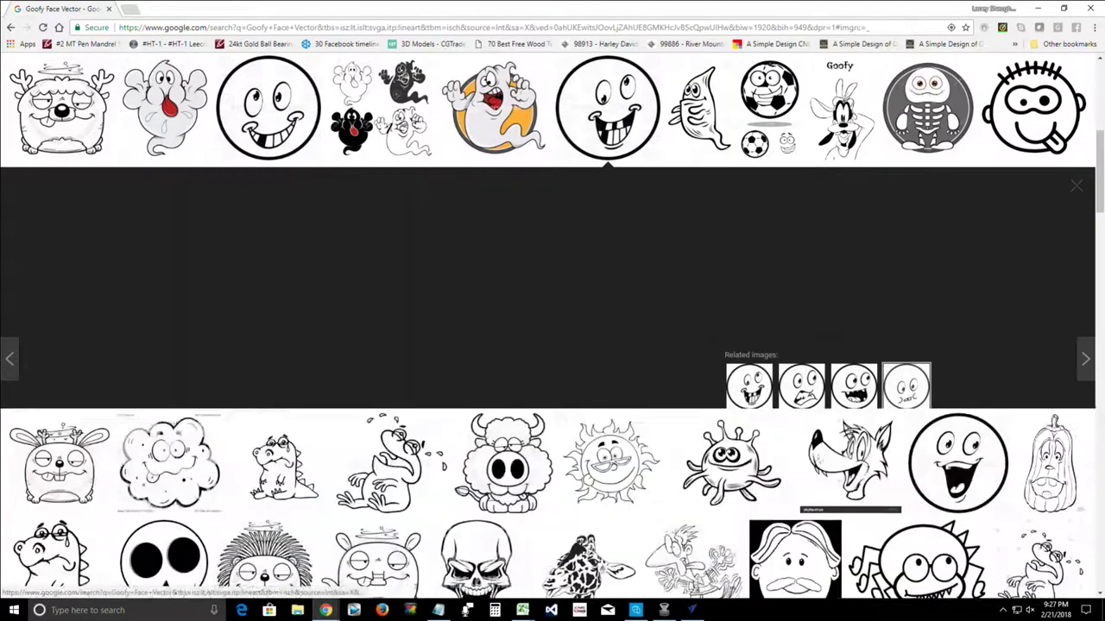
click(1033, 108)
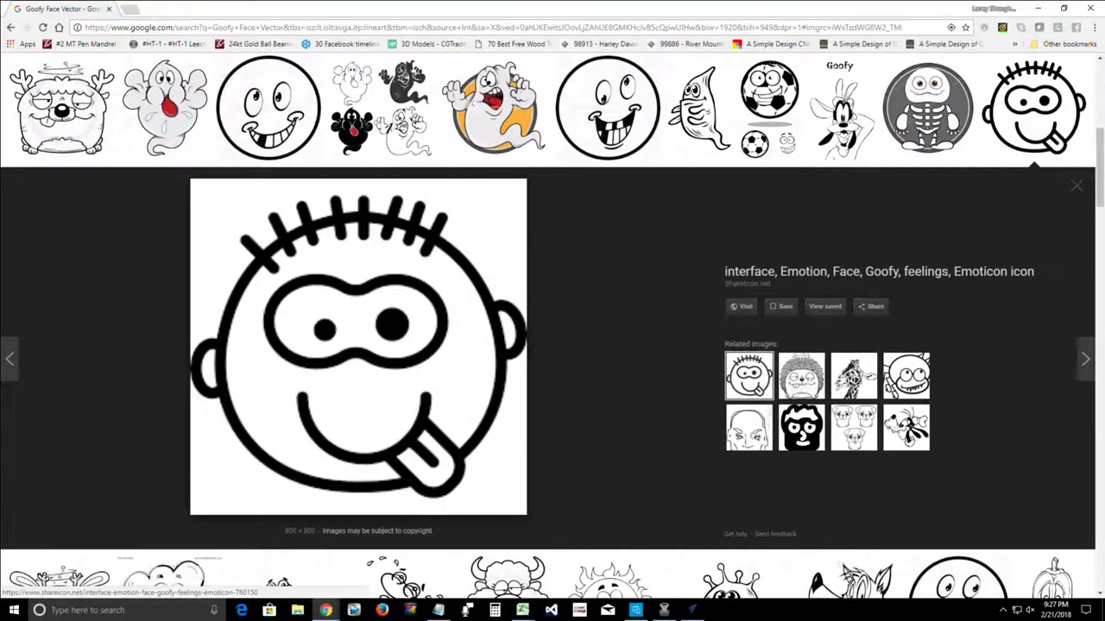
key(Escape)
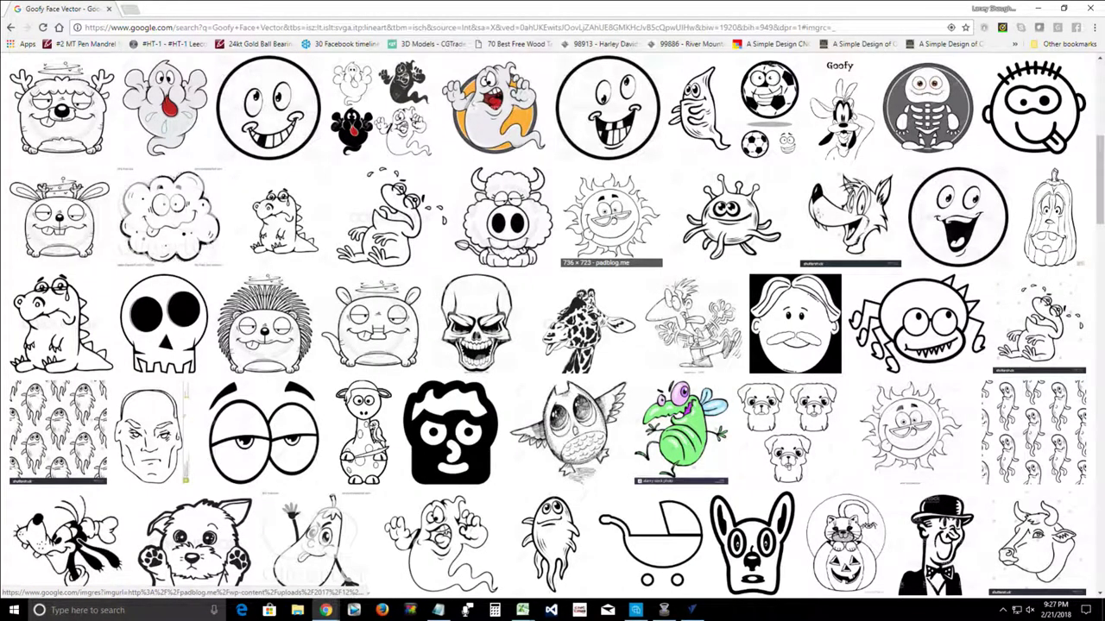
click(611, 216)
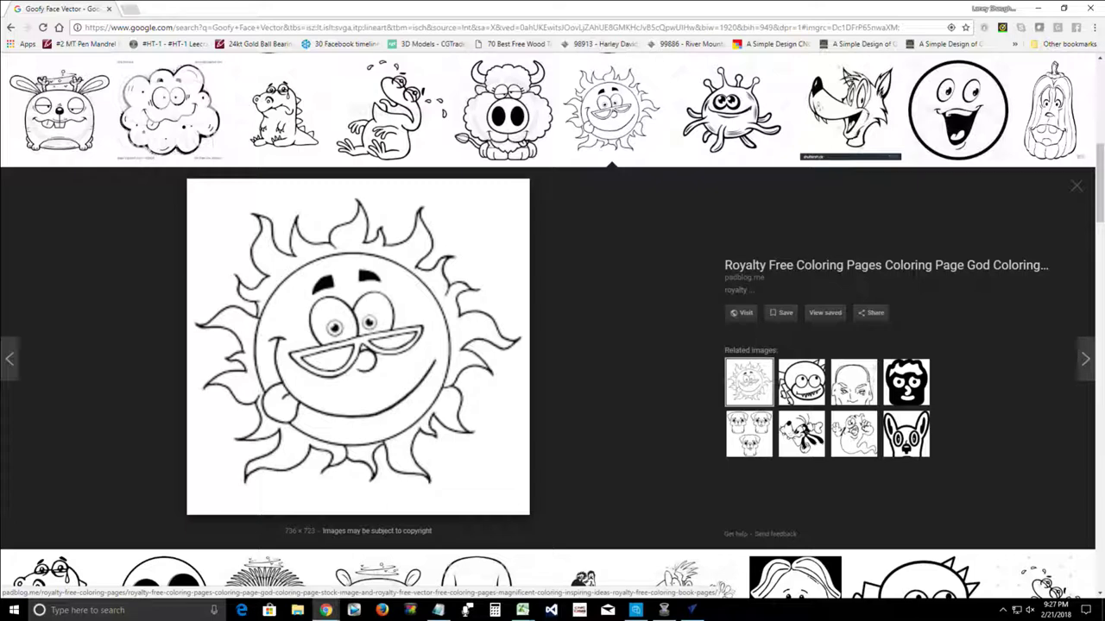
key(Escape)
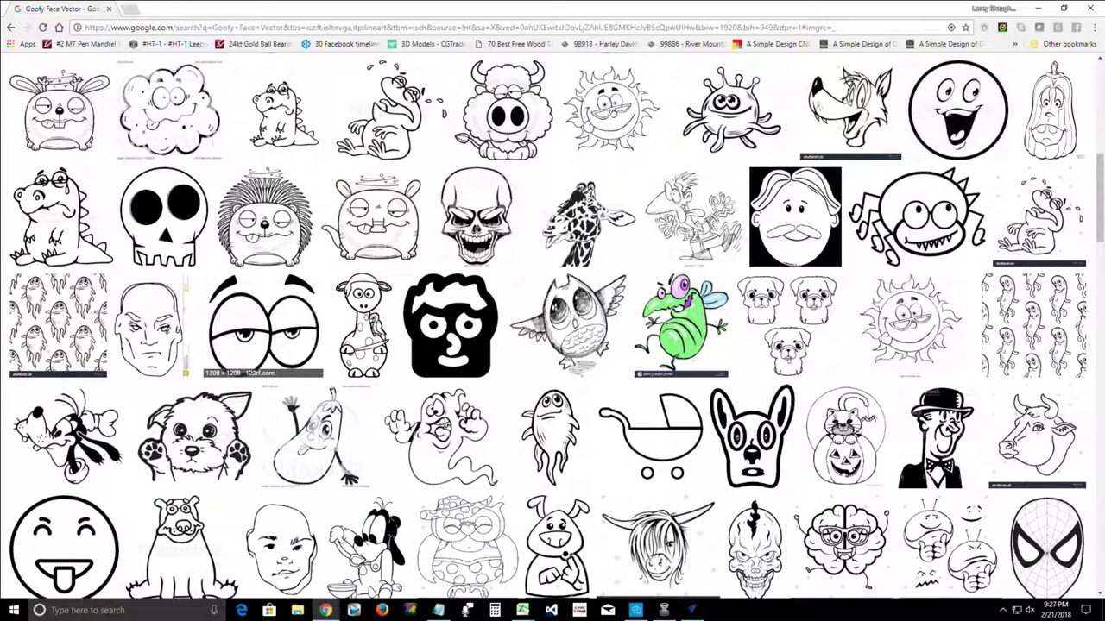
Step: Browse more line drawings, set the image type to Any type, and look through the unrestricted face results
scroll(548, 324, down, 5)
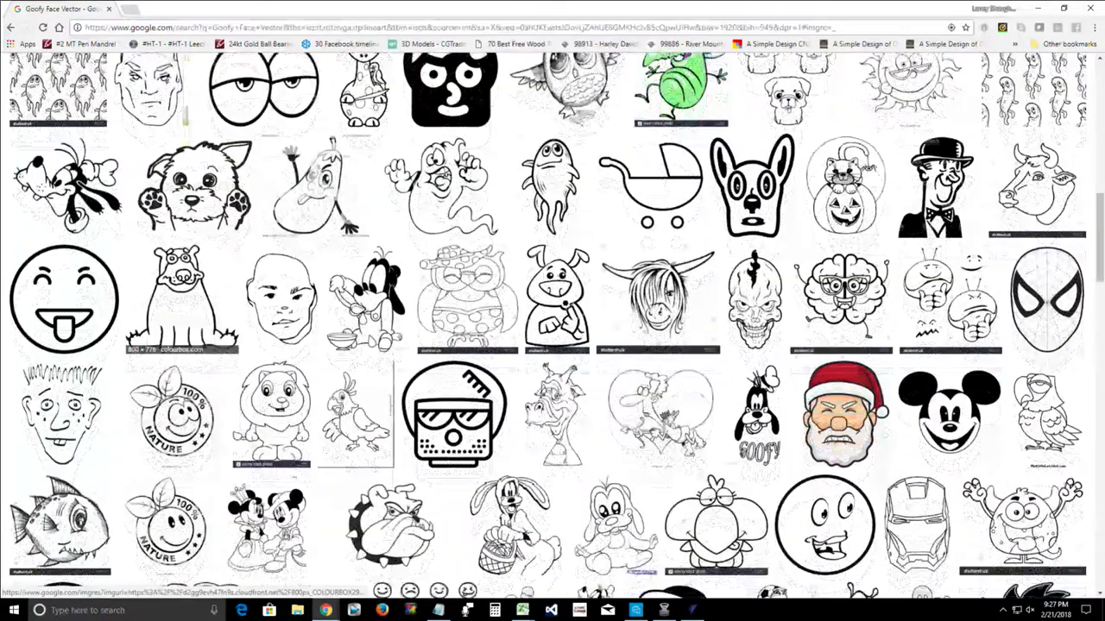
scroll(552, 324, down, 10)
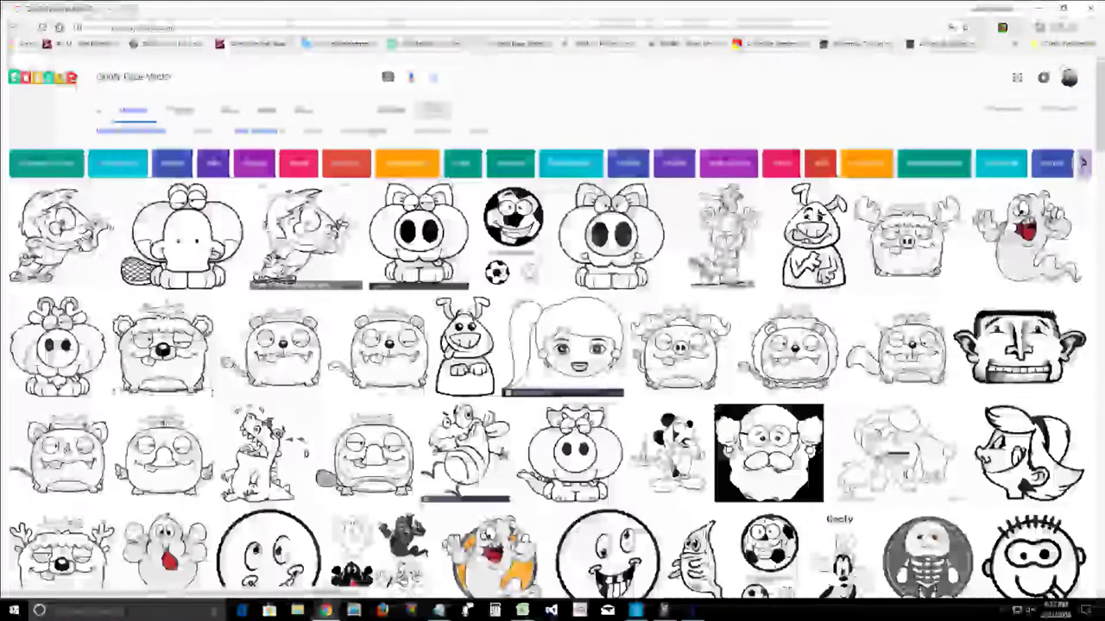
click(258, 130)
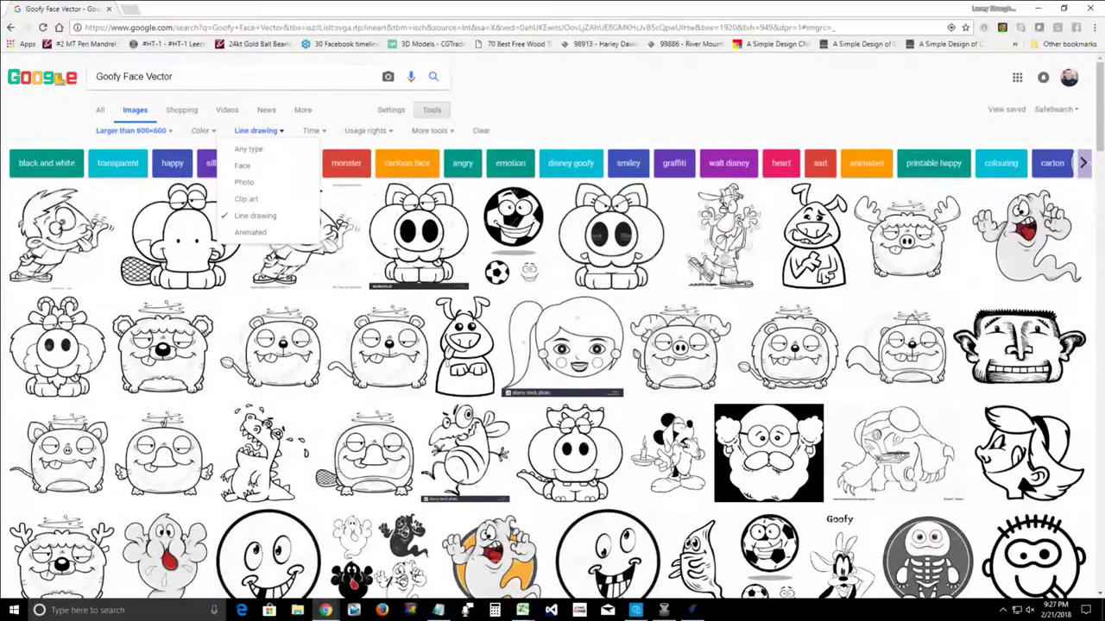
click(249, 149)
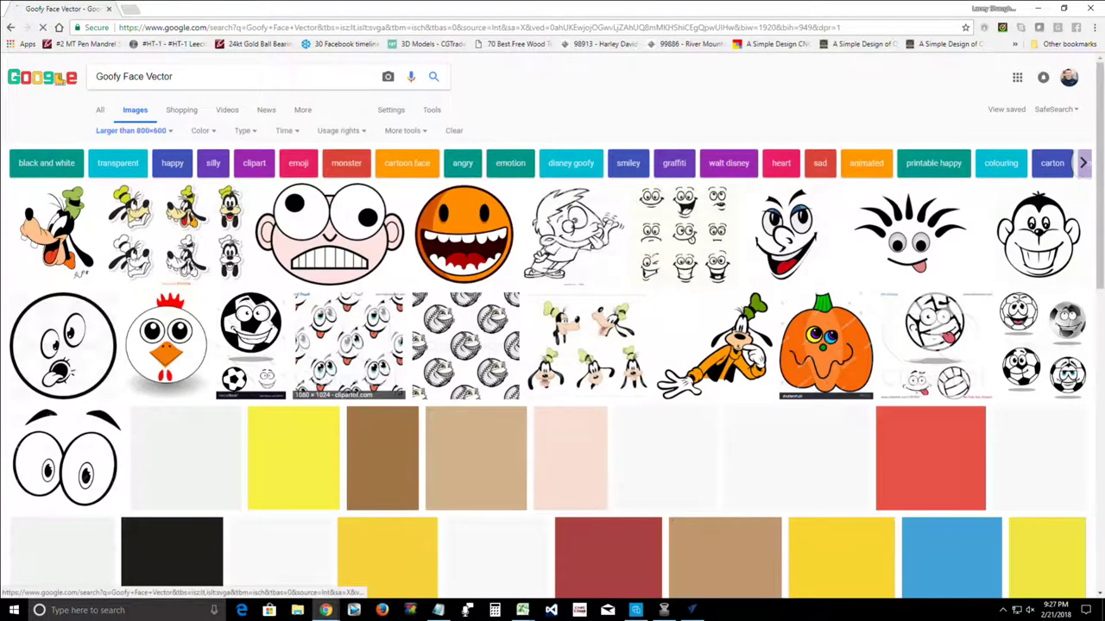
scroll(350, 345, down, 3)
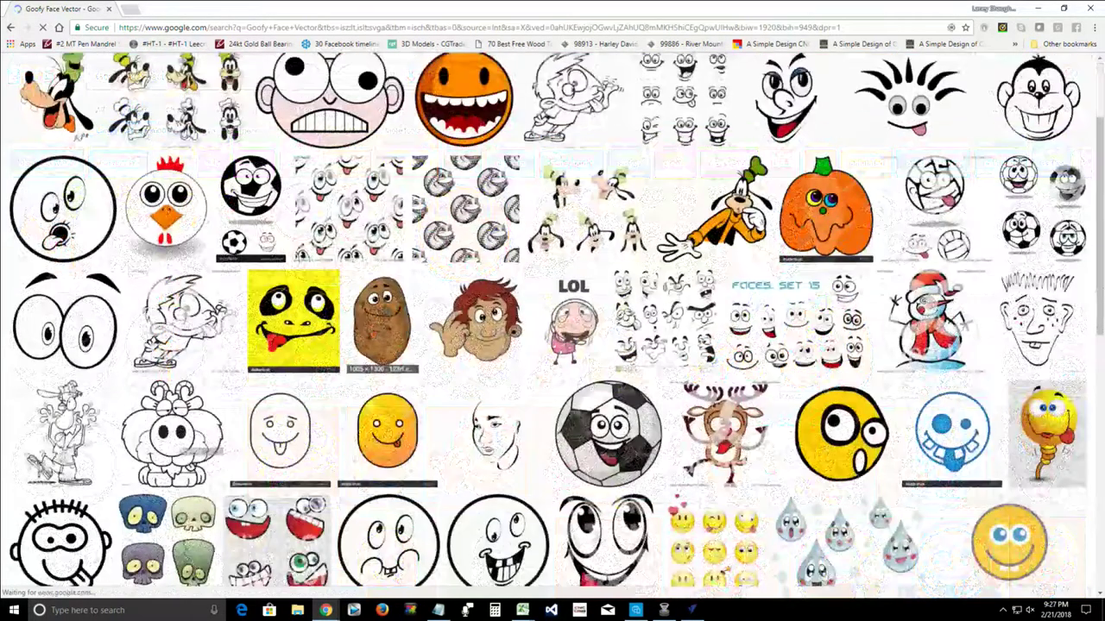
scroll(553, 319, down, 3)
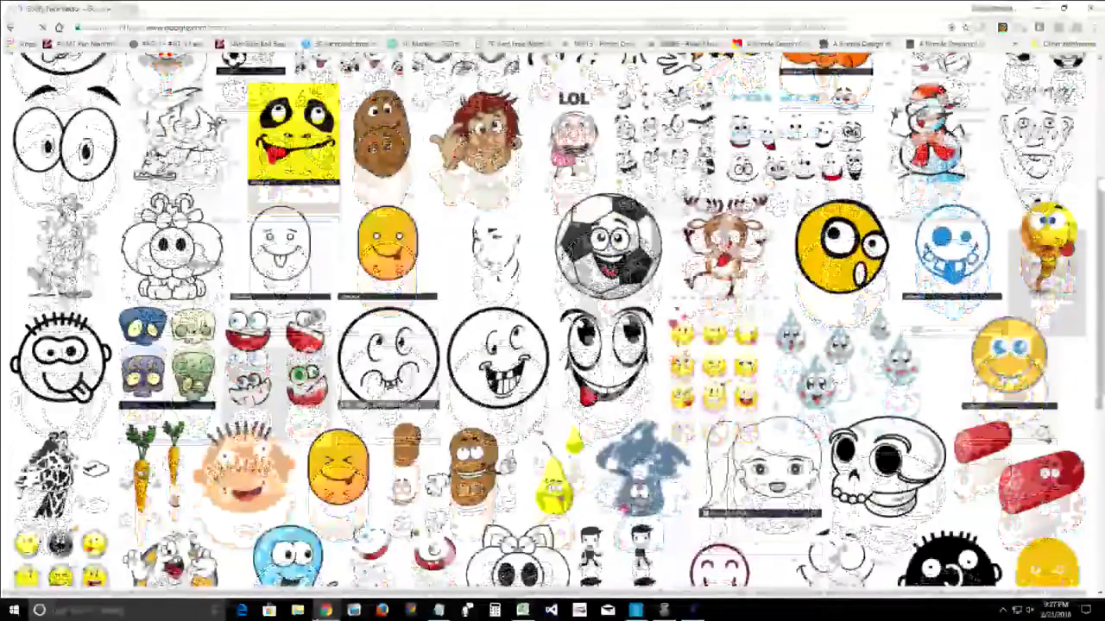
scroll(552, 333, down, 3)
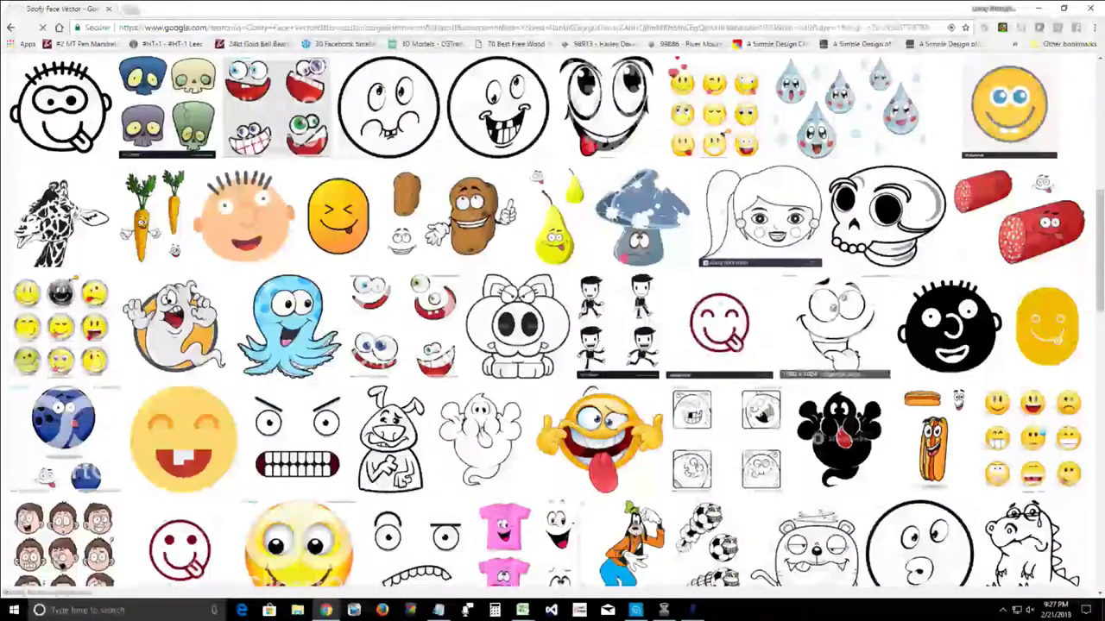
Step: Preview the cross-eyed black-and-white funny face with its tongue out and save its image to Downloads as goofy
click(833, 324)
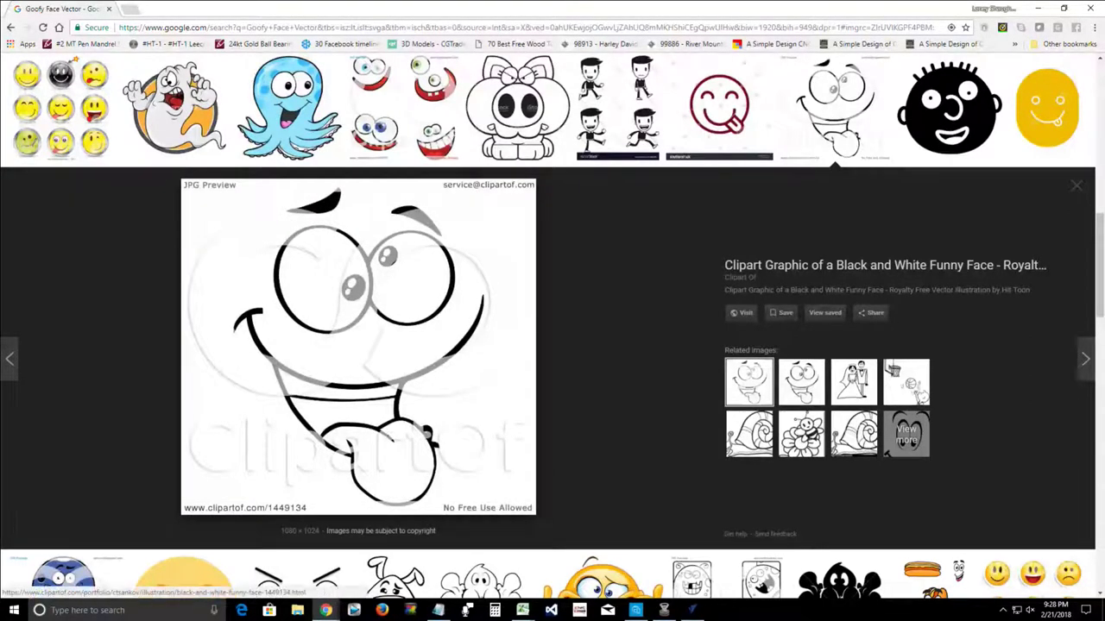
right_click(374, 277)
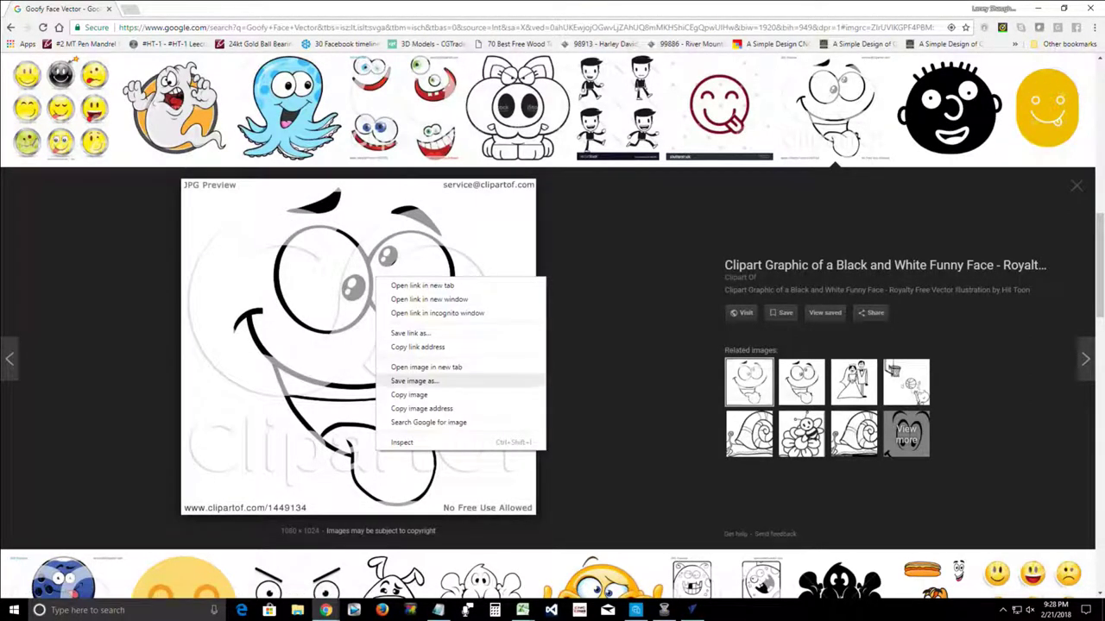
click(415, 380)
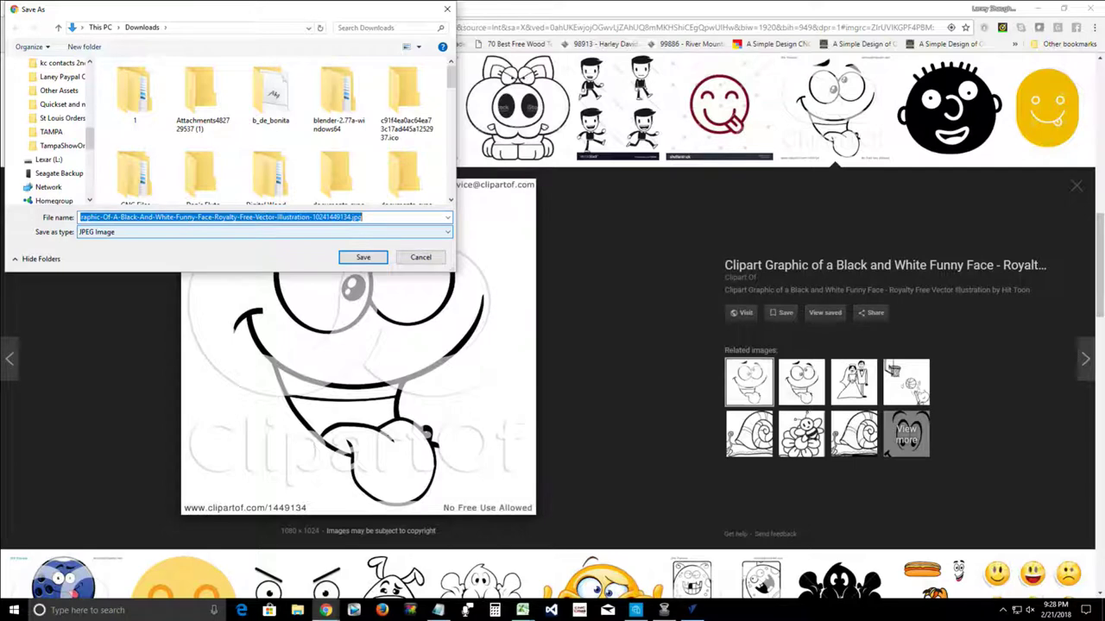
text(goofy)
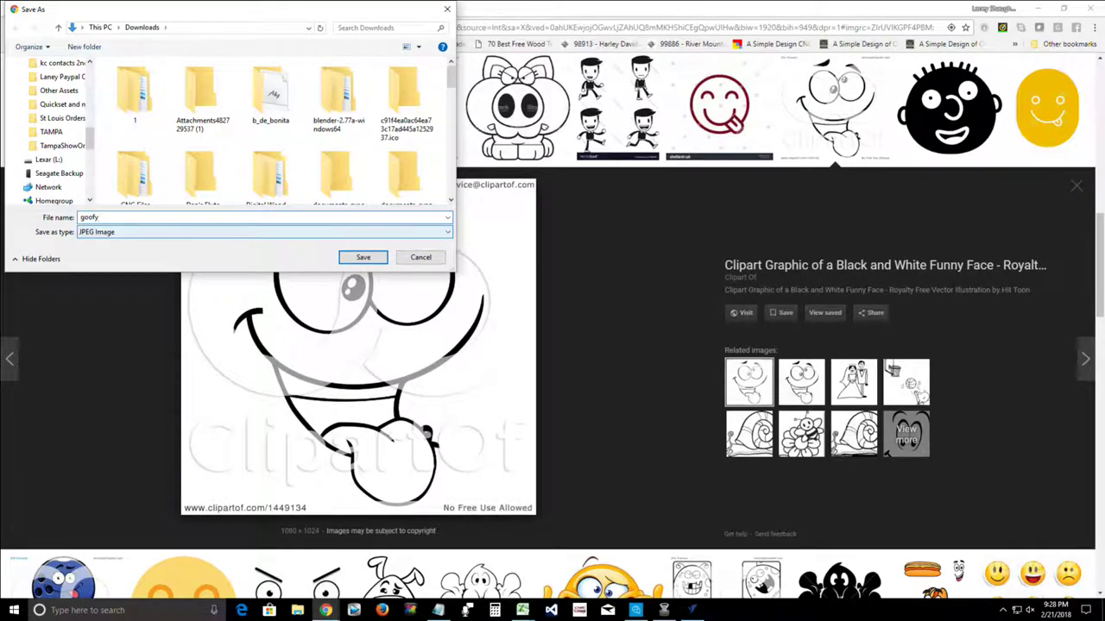
click(362, 257)
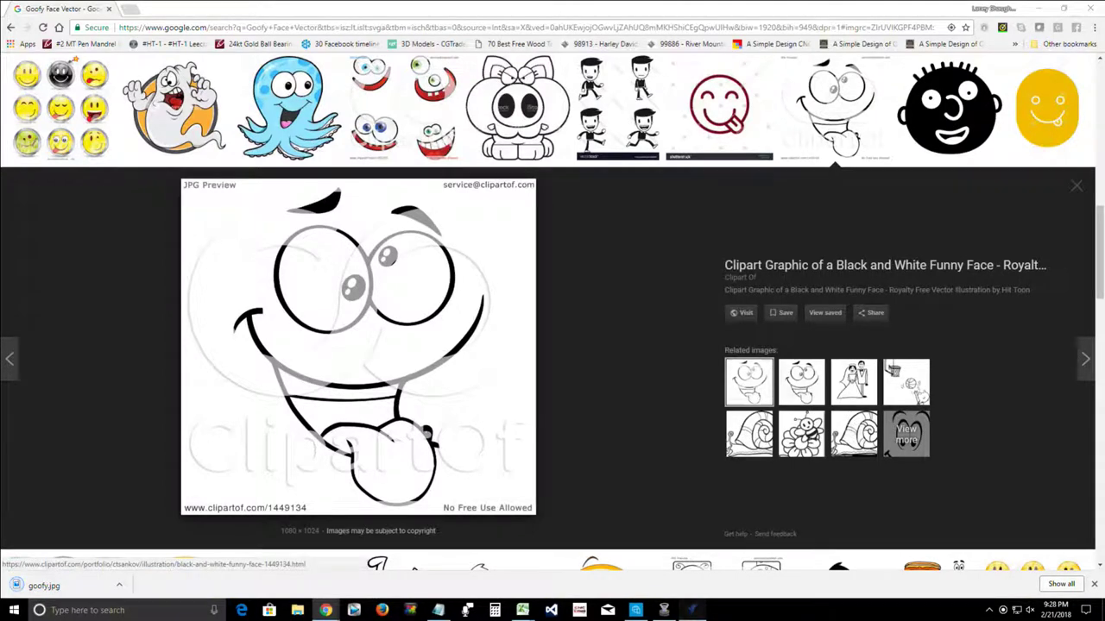
Step: Switch to VCarve Pro, close the alignment tools, and import goofy.jpg from the Downloads folder as a bitmap
click(691, 610)
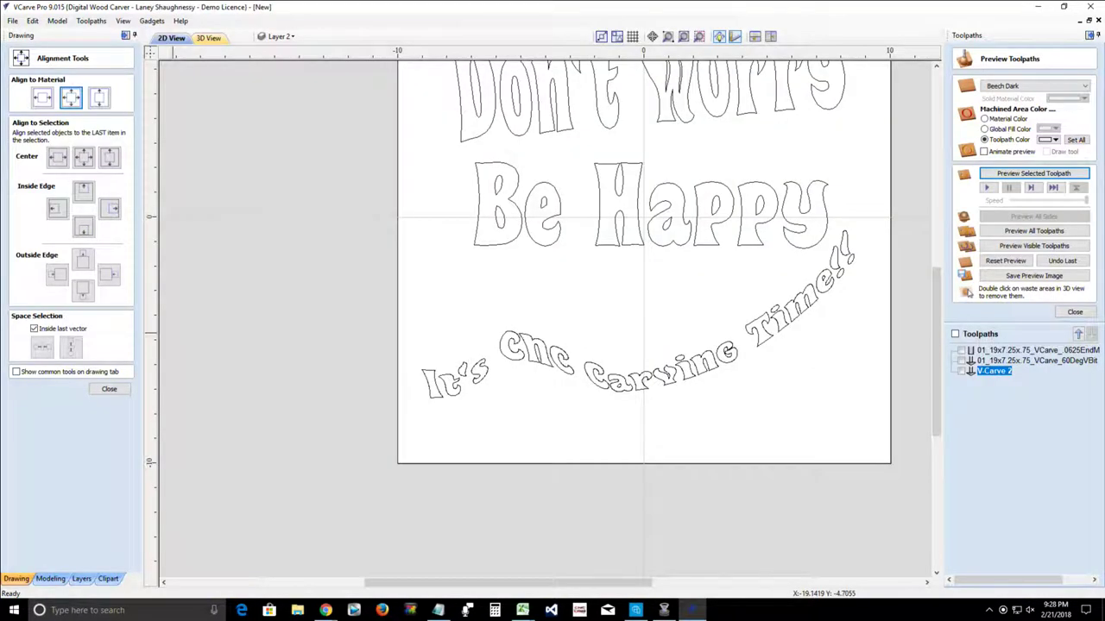
click(109, 388)
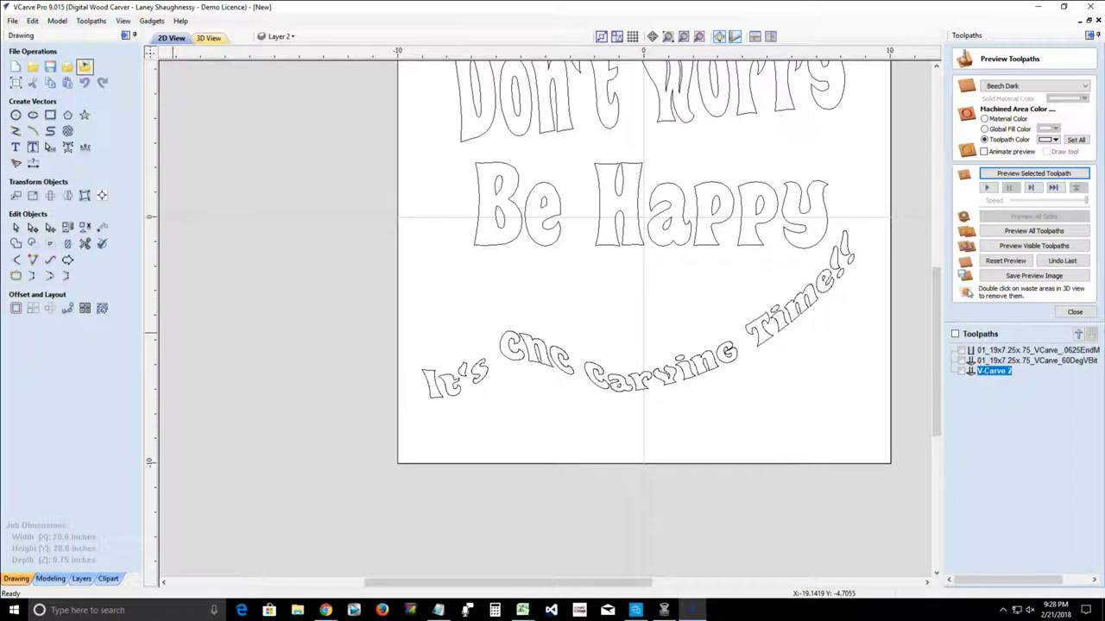
click(85, 66)
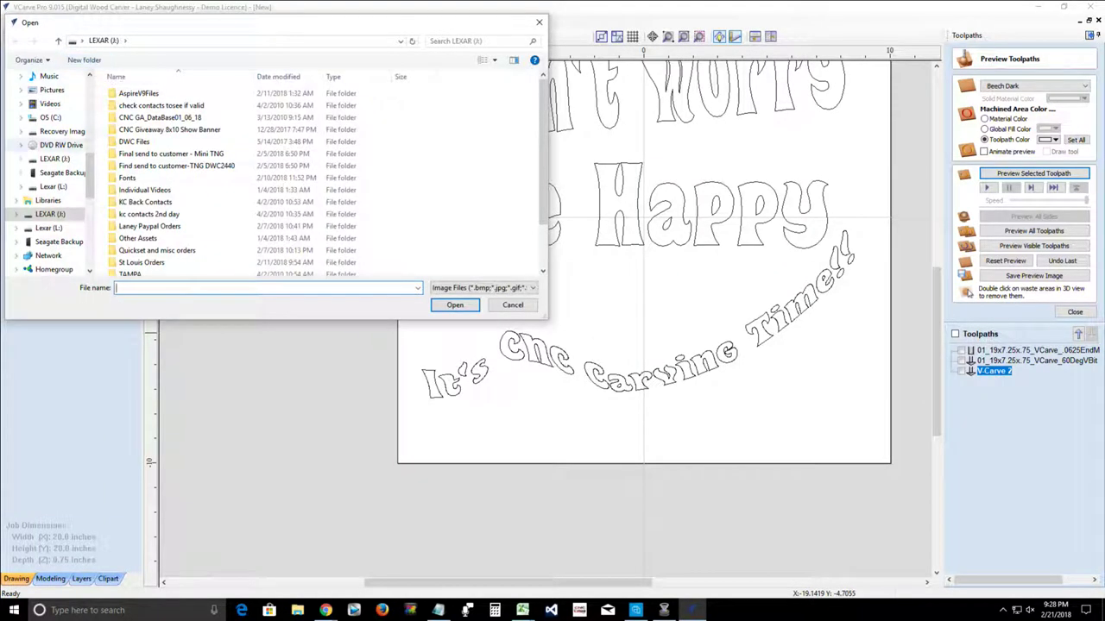
scroll(51, 172, up, 1)
scroll(47, 173, up, 5)
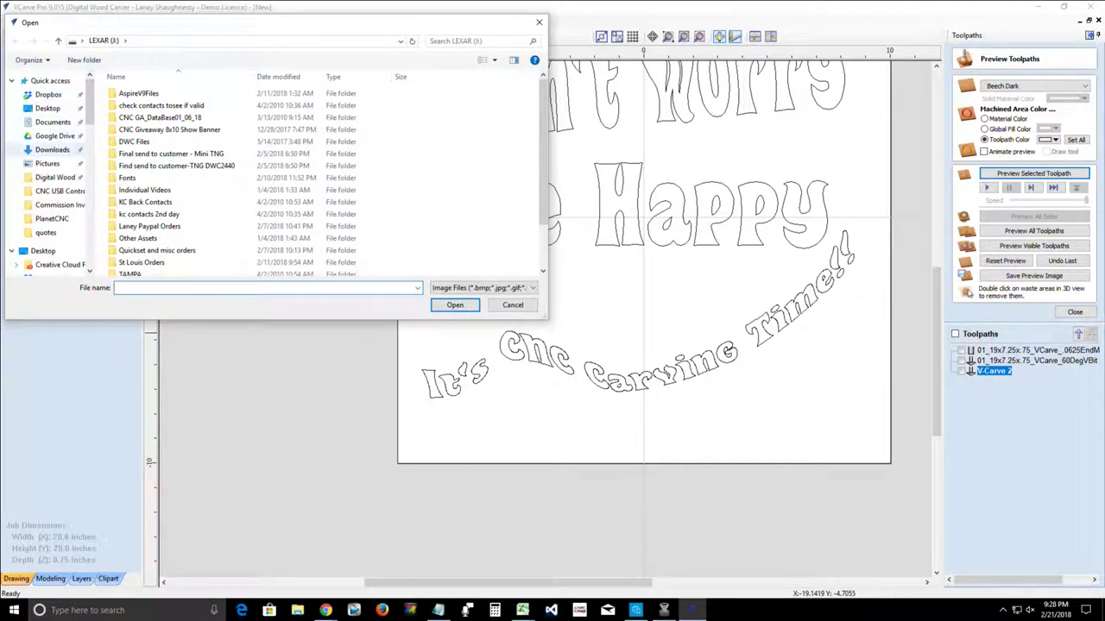
click(52, 149)
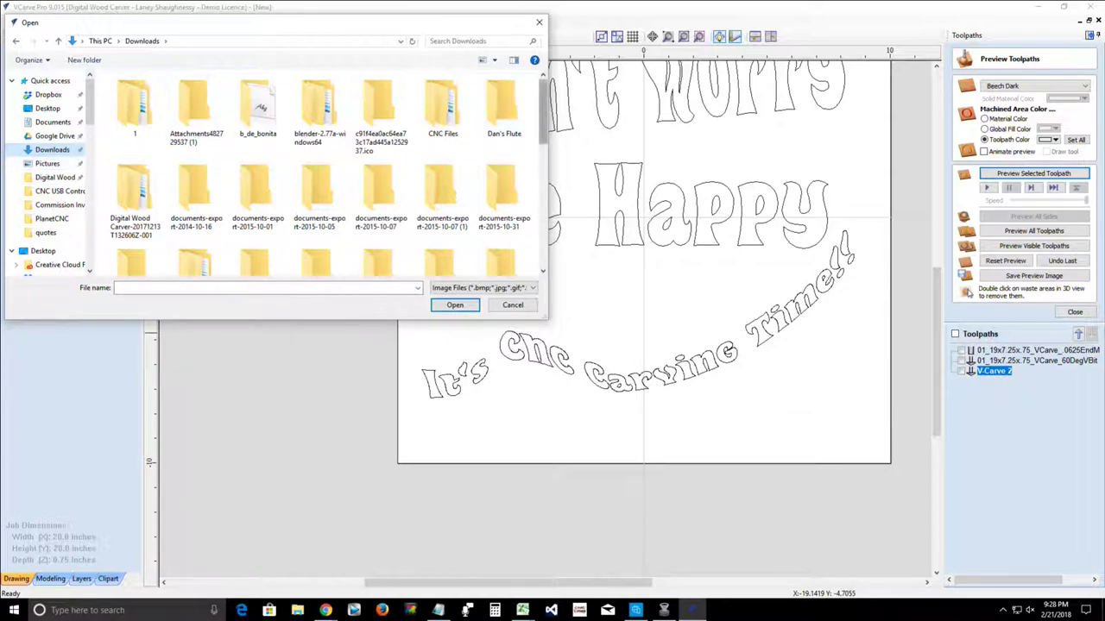
scroll(331, 173, down, 10)
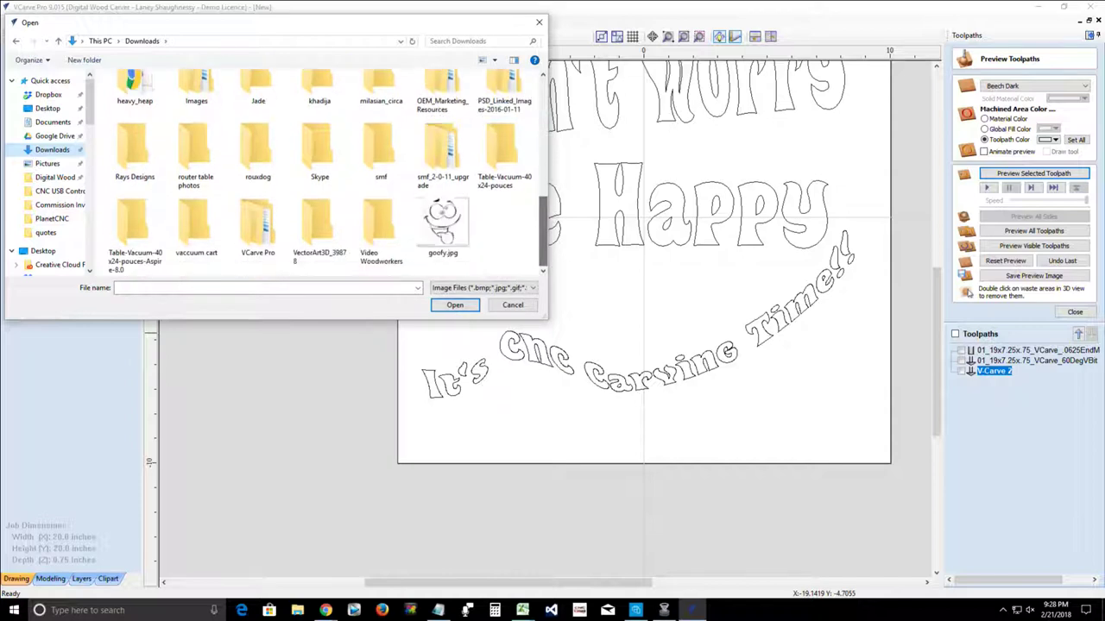
double_click(443, 225)
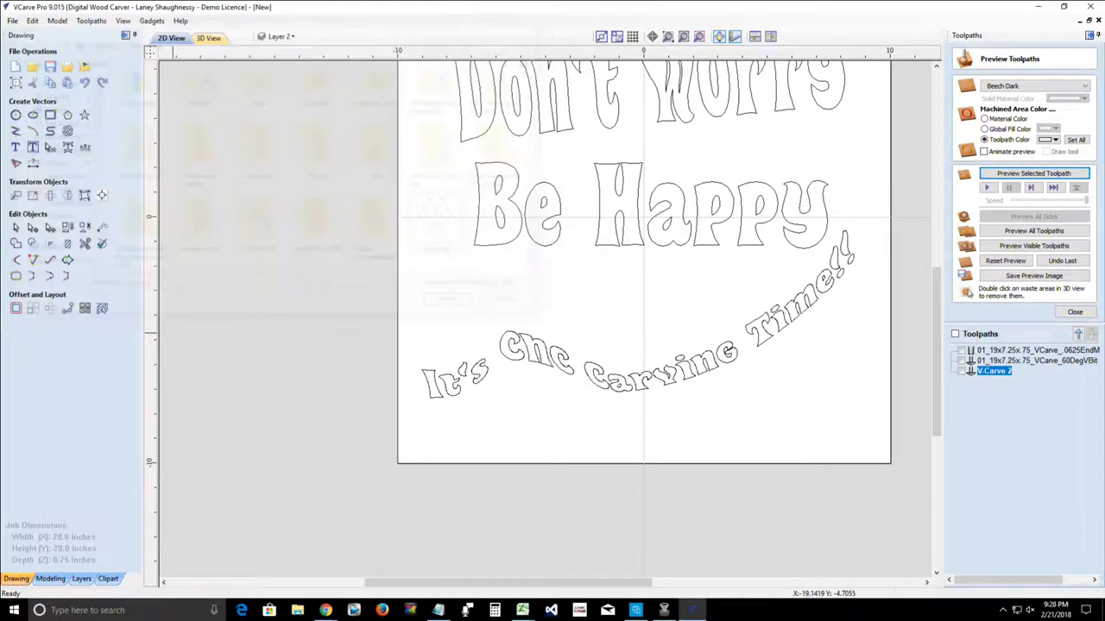
Step: Add a new layer named Goofy Face and hide Layer 2 containing the sign text
scroll(562, 300, down, 3)
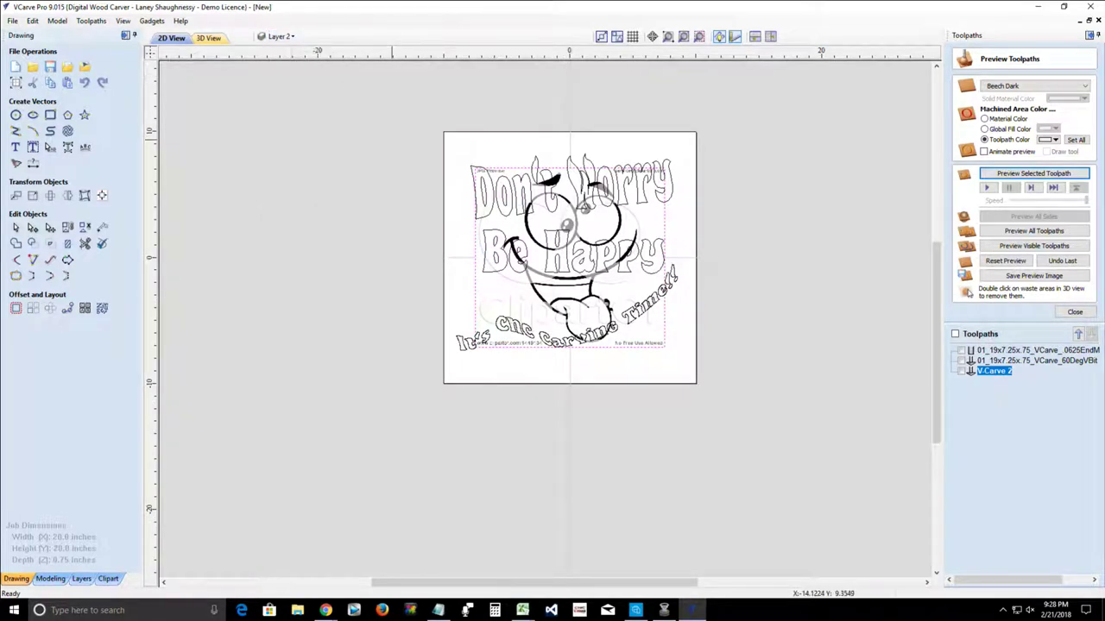
scroll(391, 140, up, 2)
scroll(391, 138, down, 1)
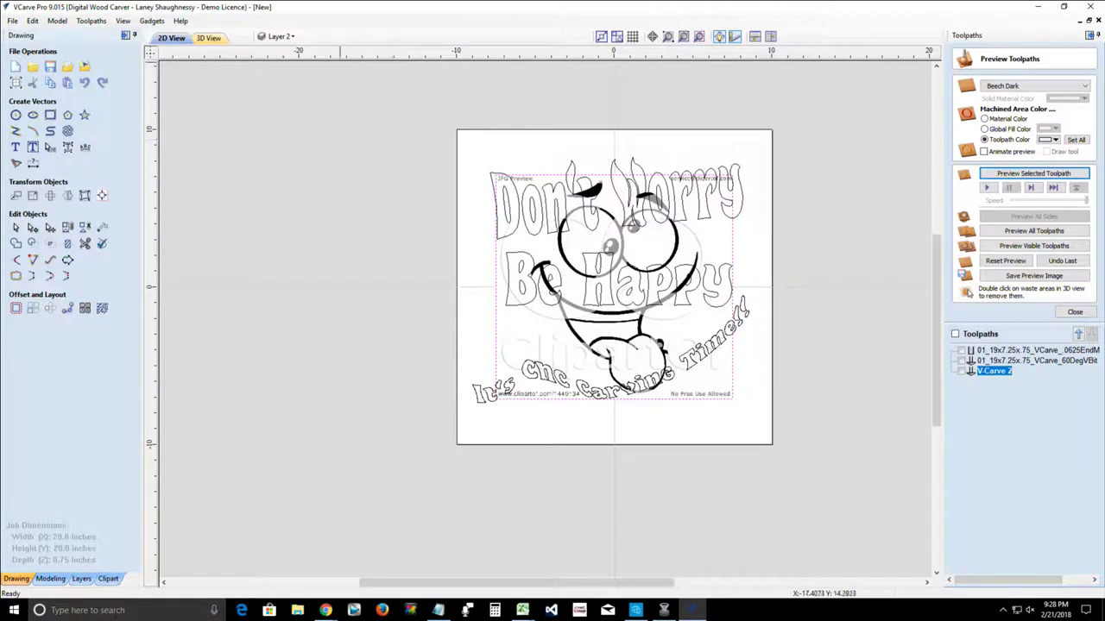
click(280, 37)
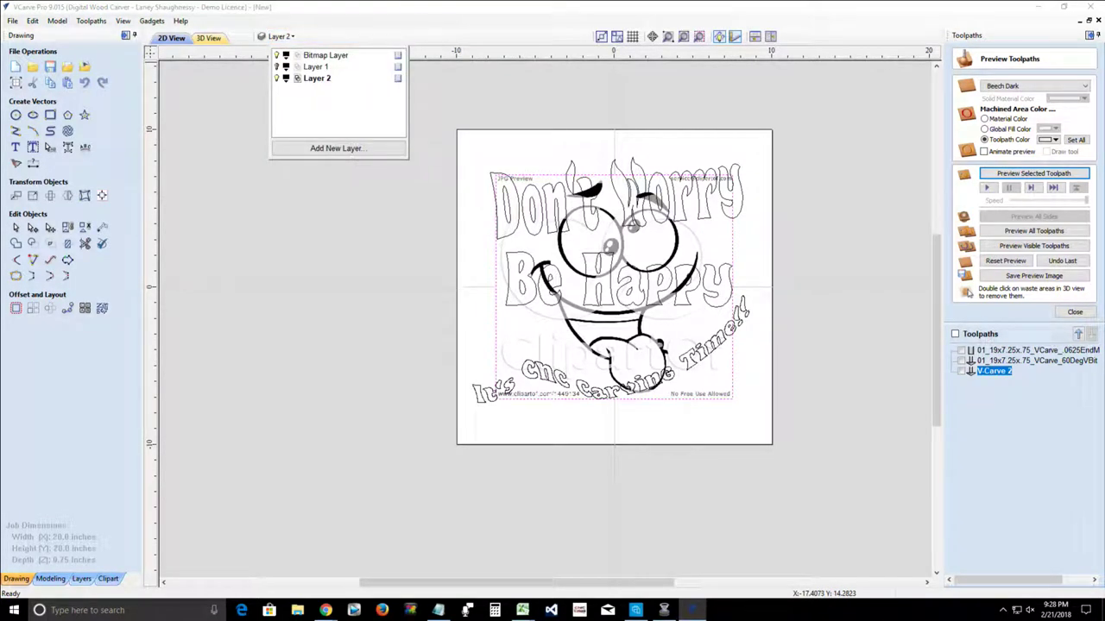
click(336, 149)
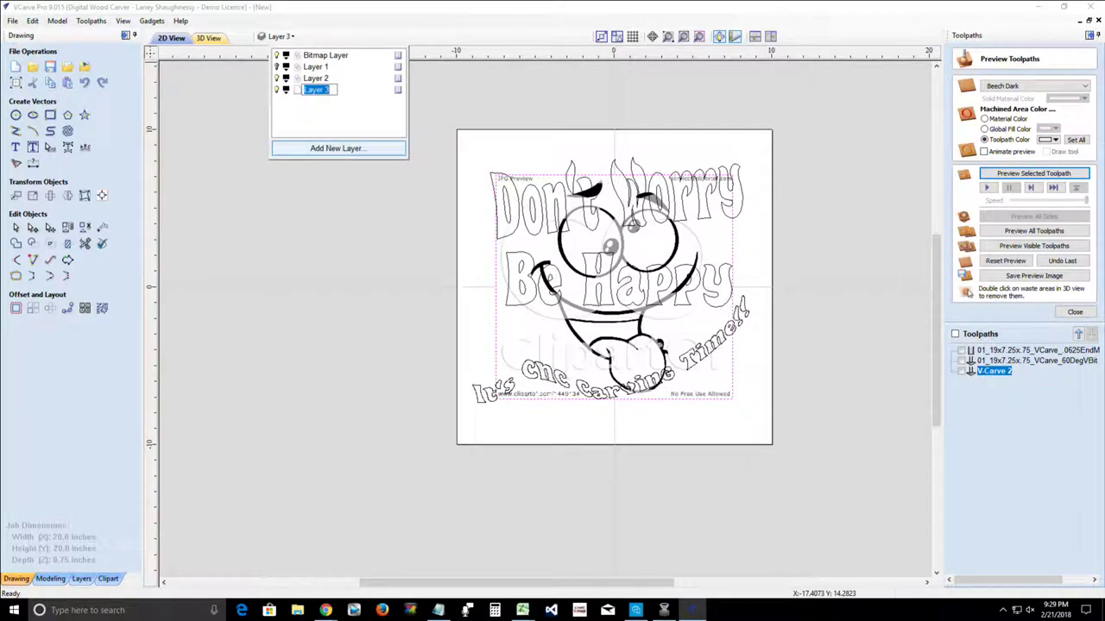
text(Goofy Face)
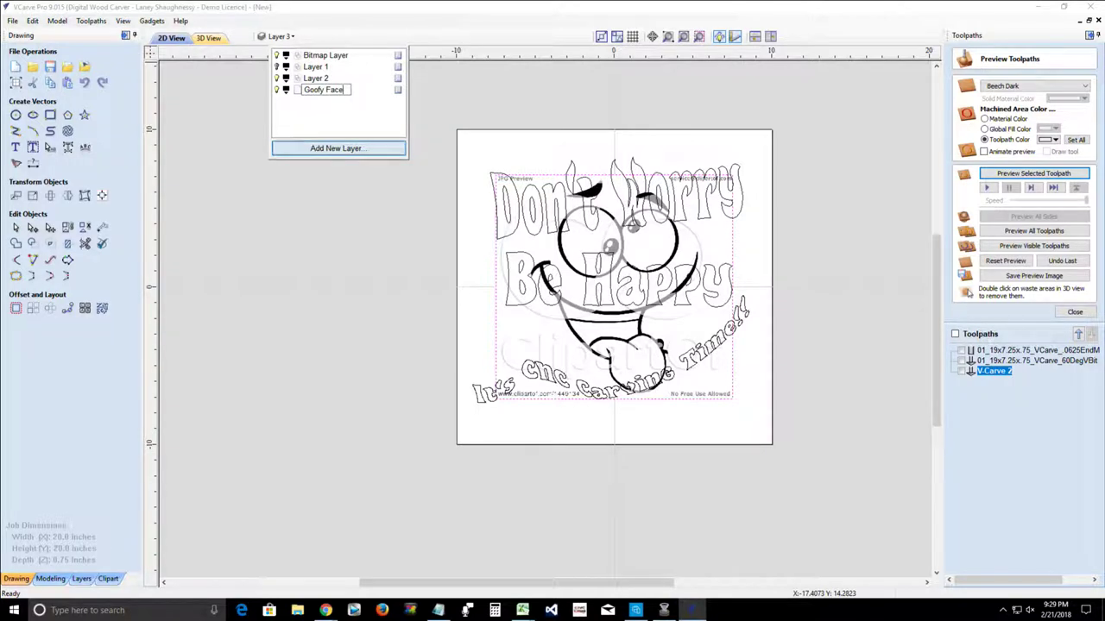
key(Return)
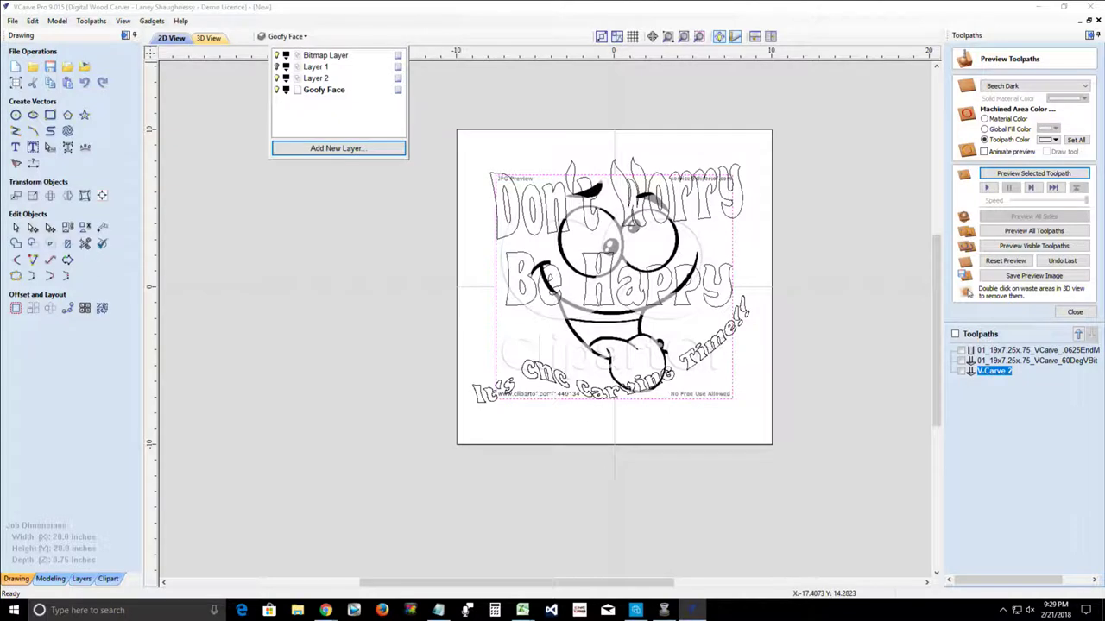
click(276, 78)
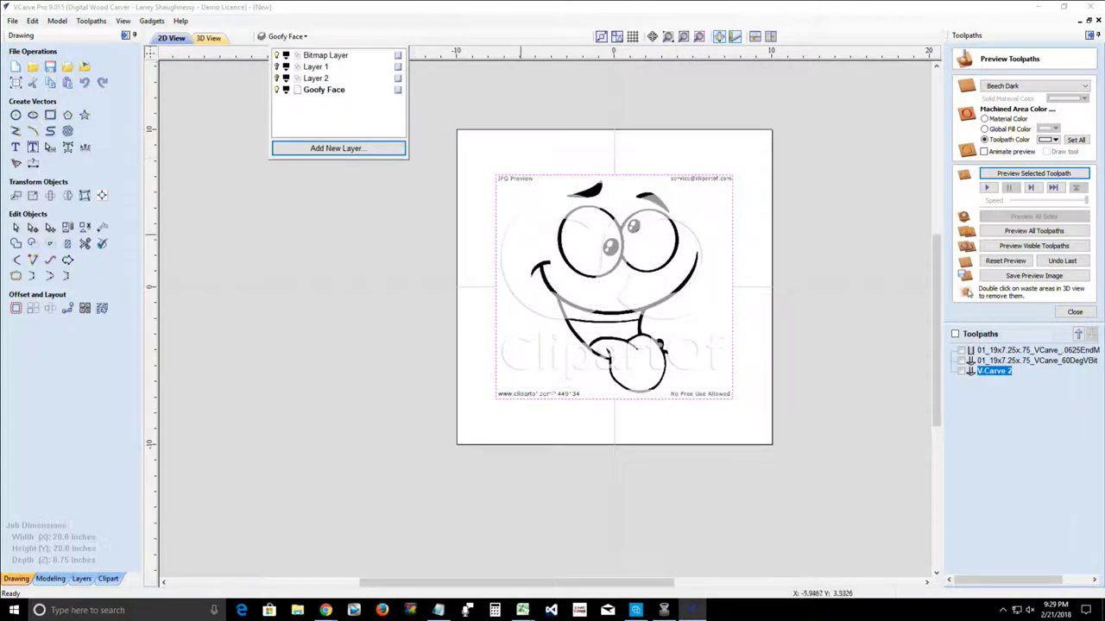
Step: Try a color bitmap trace of the goofy face image with the number of colors reduced to 3
click(580, 250)
click(580, 250)
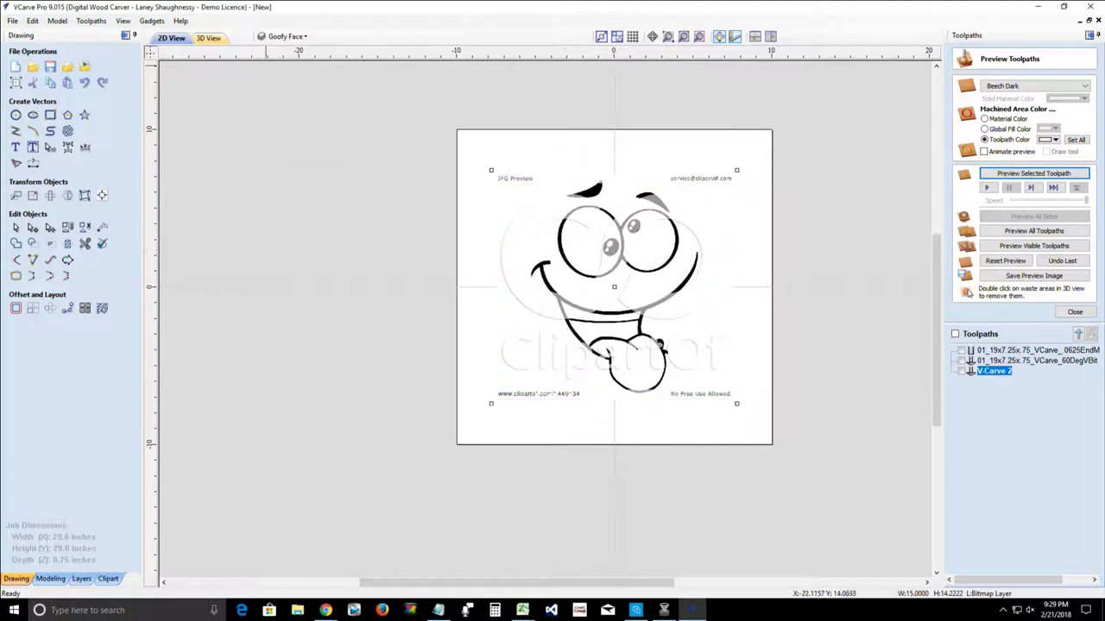
click(286, 37)
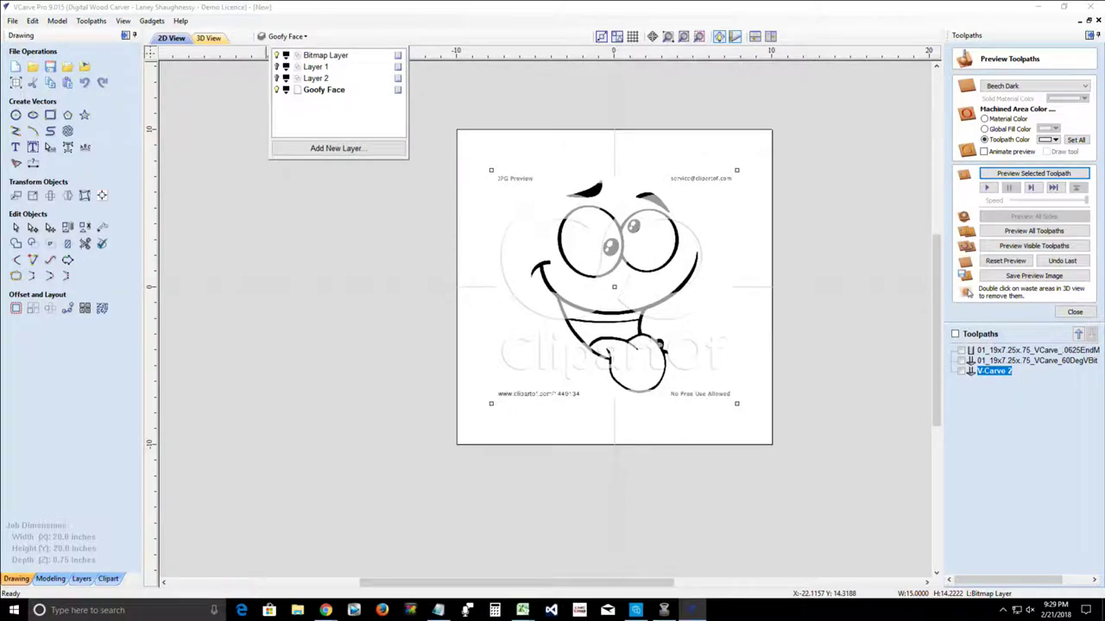
scroll(566, 286, up, 2)
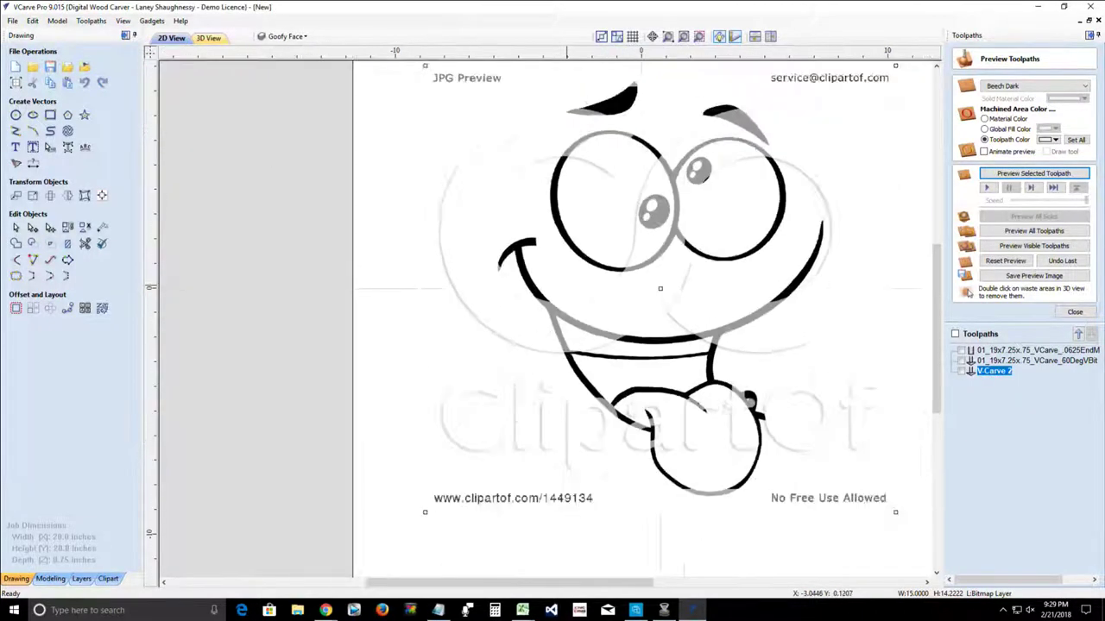
scroll(566, 286, down, 2)
click(15, 163)
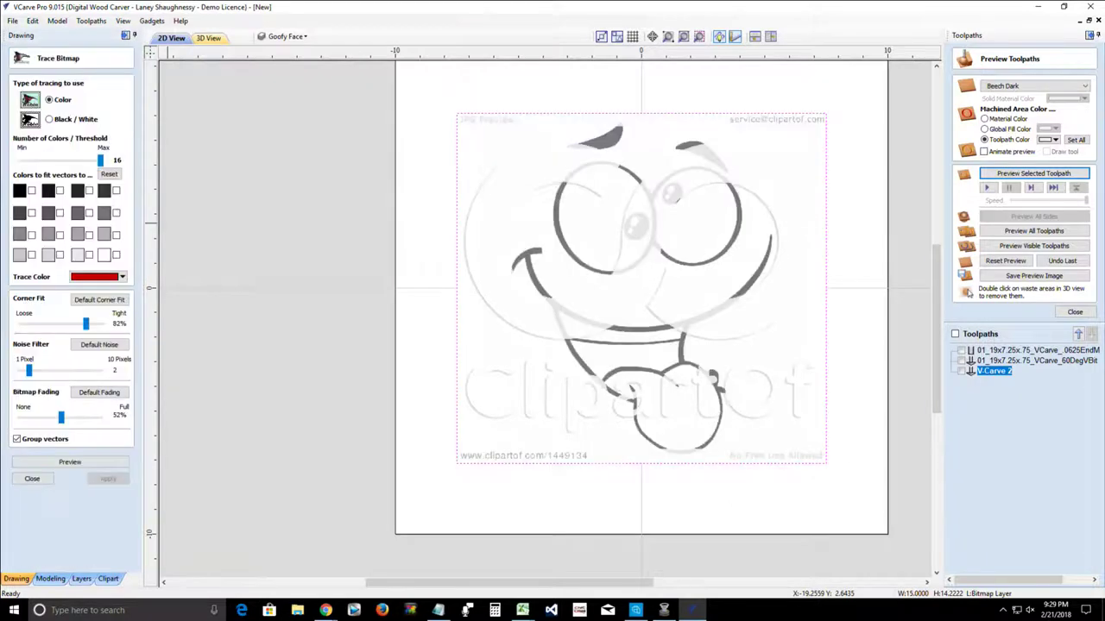
drag(100, 160, 27, 160)
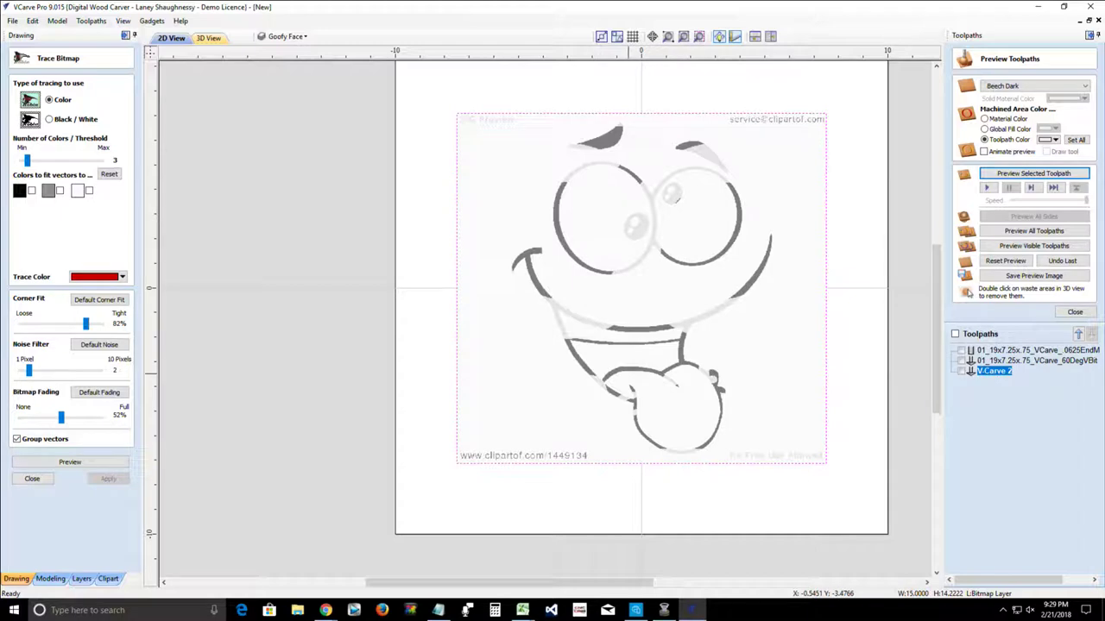
click(32, 478)
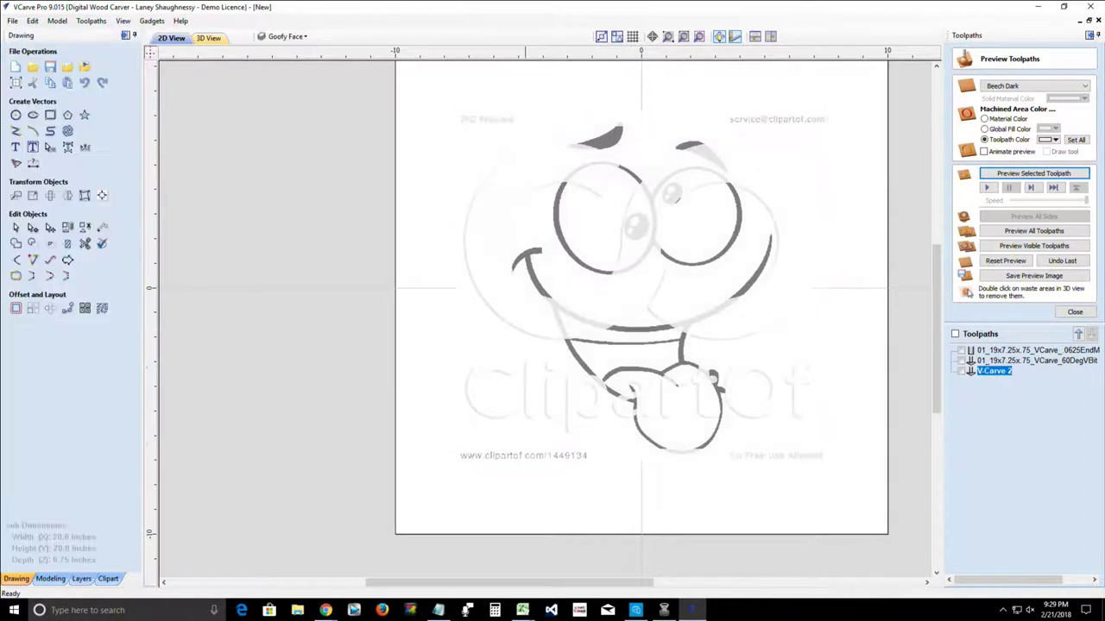
Step: Move the goofy face image aside and delete the mandala bitmap hidden beneath it
click(543, 323)
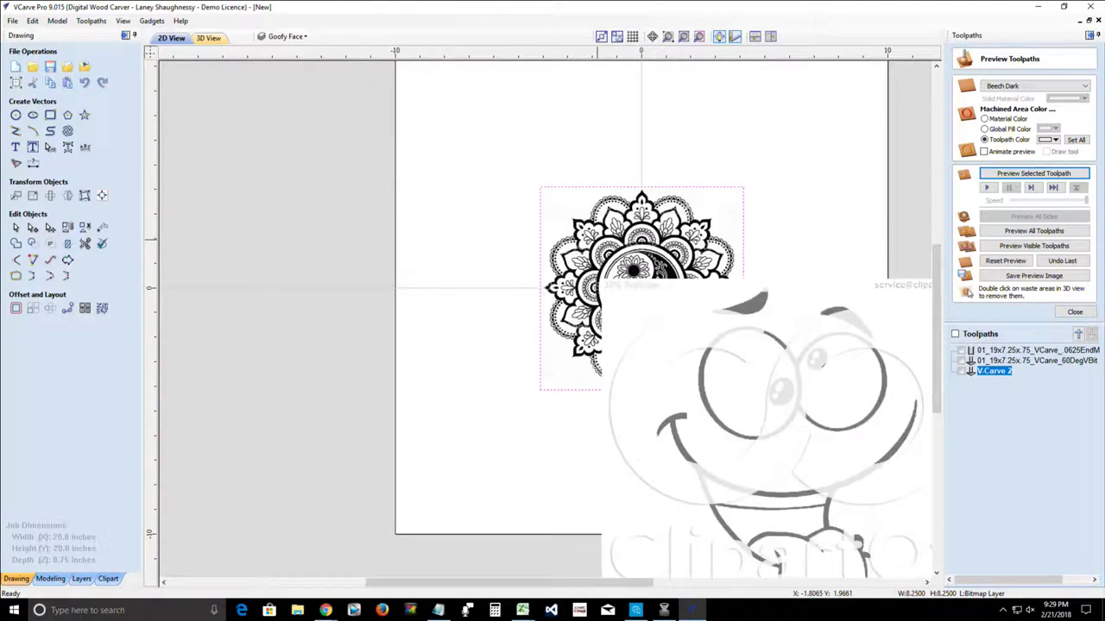
key(Delete)
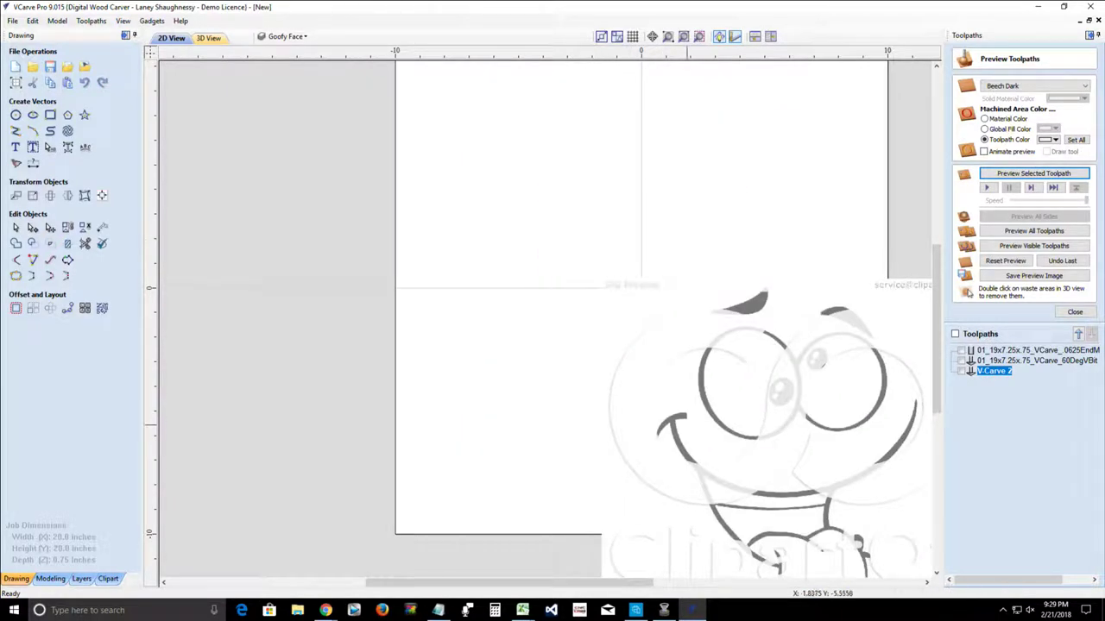
click(695, 386)
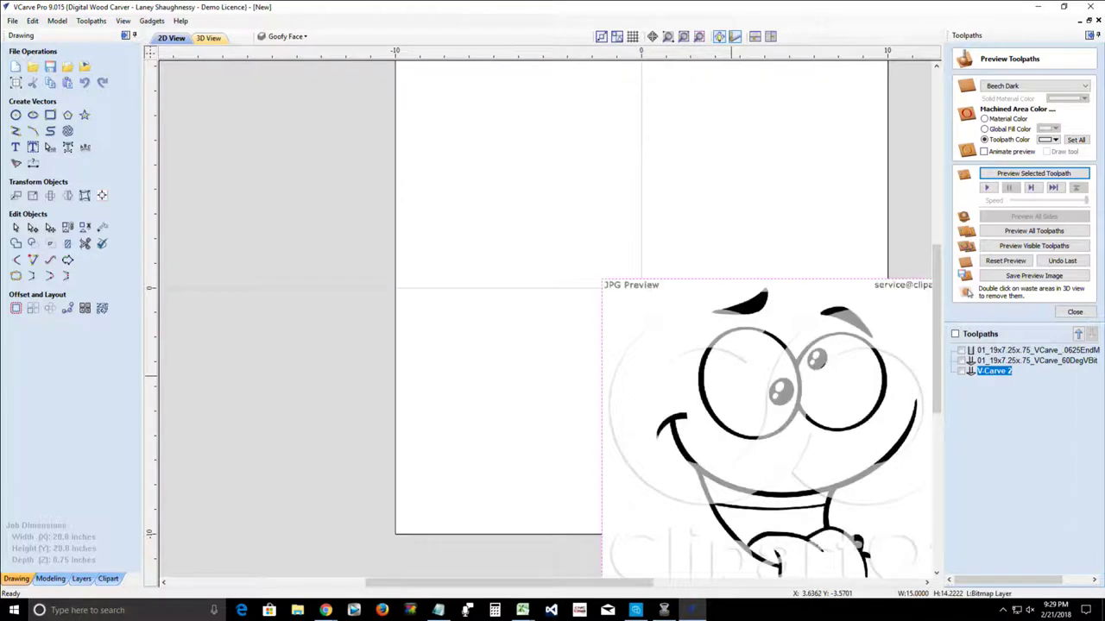
Step: Center the goofy face image in the job area
click(699, 388)
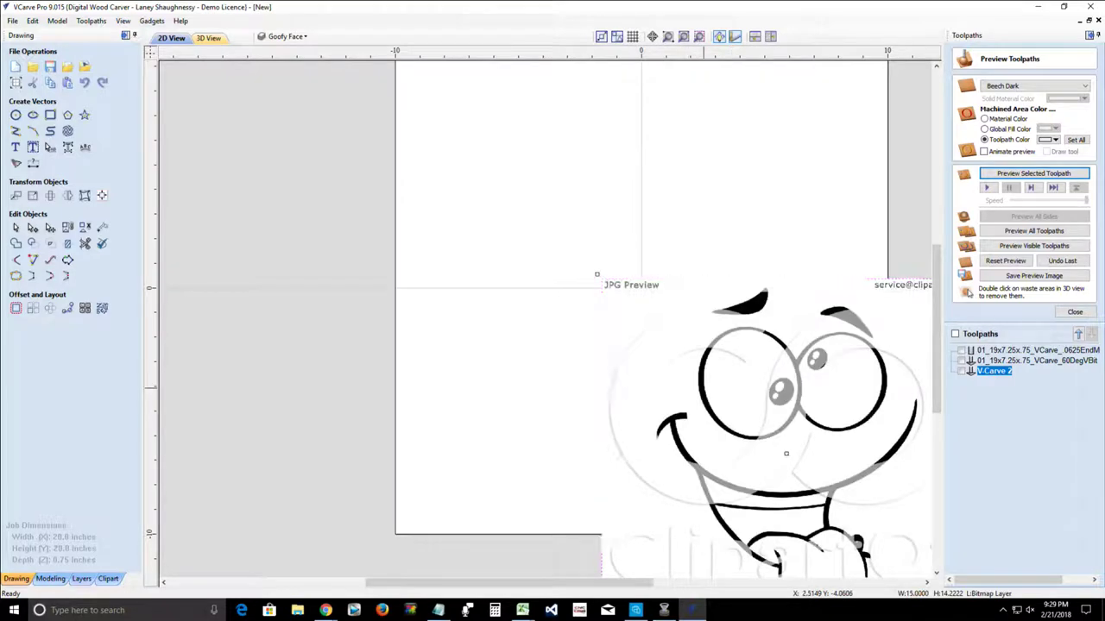
scroll(703, 387, up, 2)
scroll(704, 388, down, 2)
key(F9)
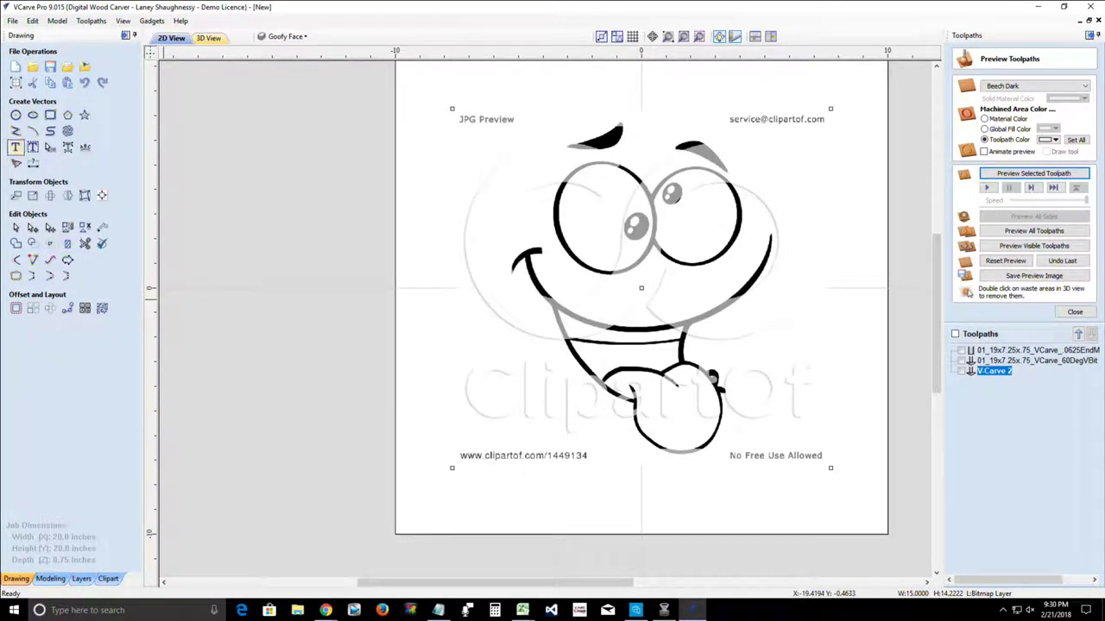
Step: Set up a black and white bitmap trace of the goofy face with a 0.77 threshold and 0% bitmap fading
click(15, 162)
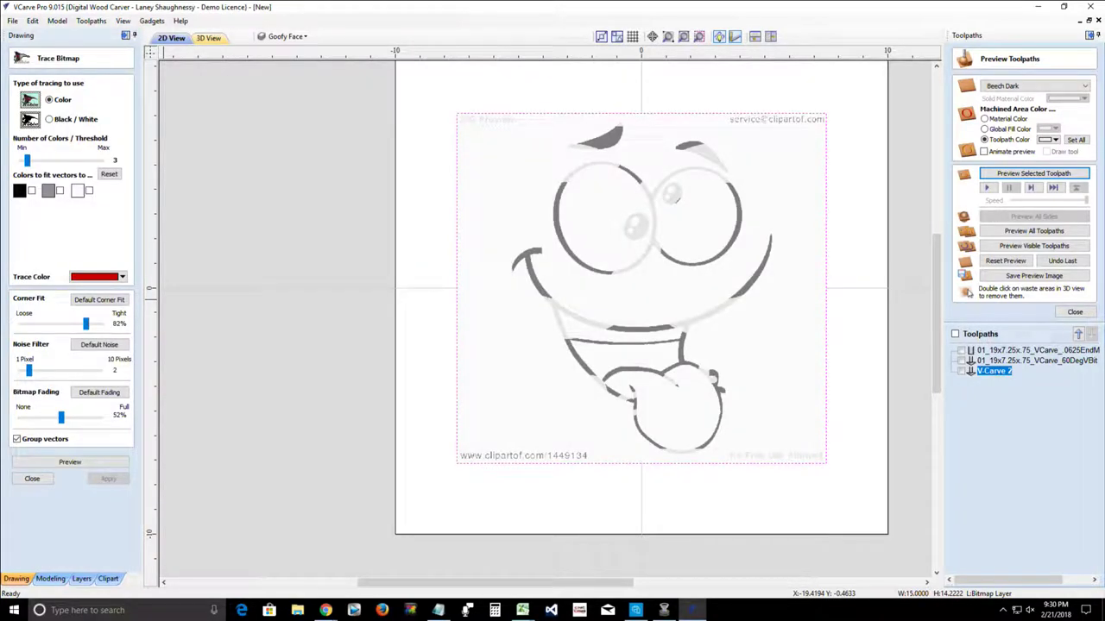
click(49, 119)
scroll(649, 254, up, 3)
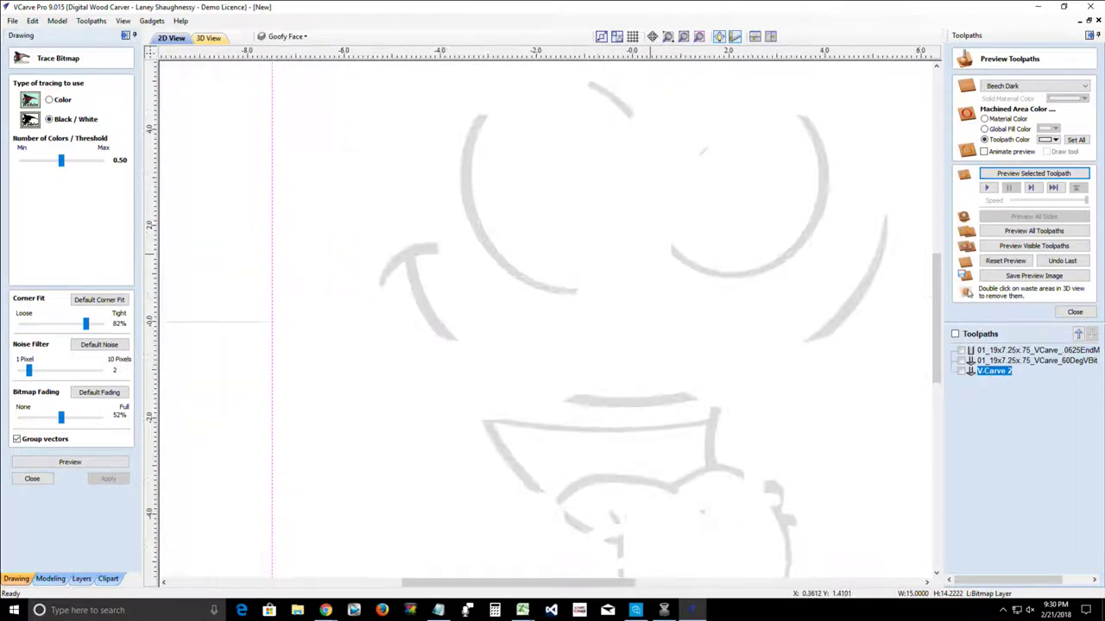
scroll(650, 252, down, 1)
scroll(650, 252, up, 2)
scroll(650, 246, down, 3)
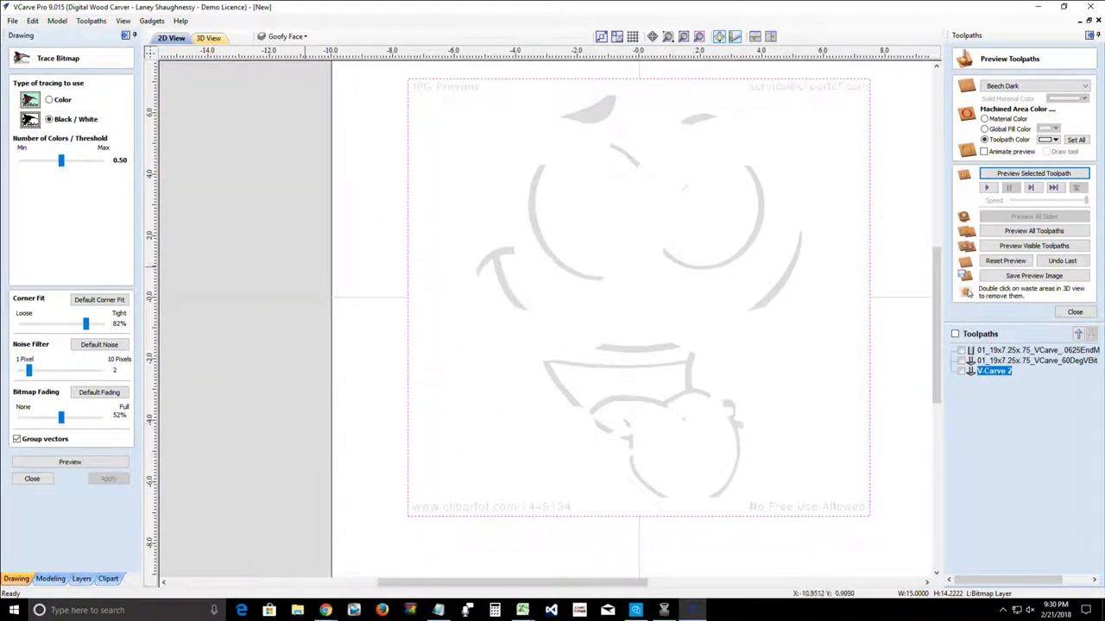
mouse_move(60, 161)
mouse_down()
mouse_move(100, 161)
mouse_move(84, 160)
mouse_up()
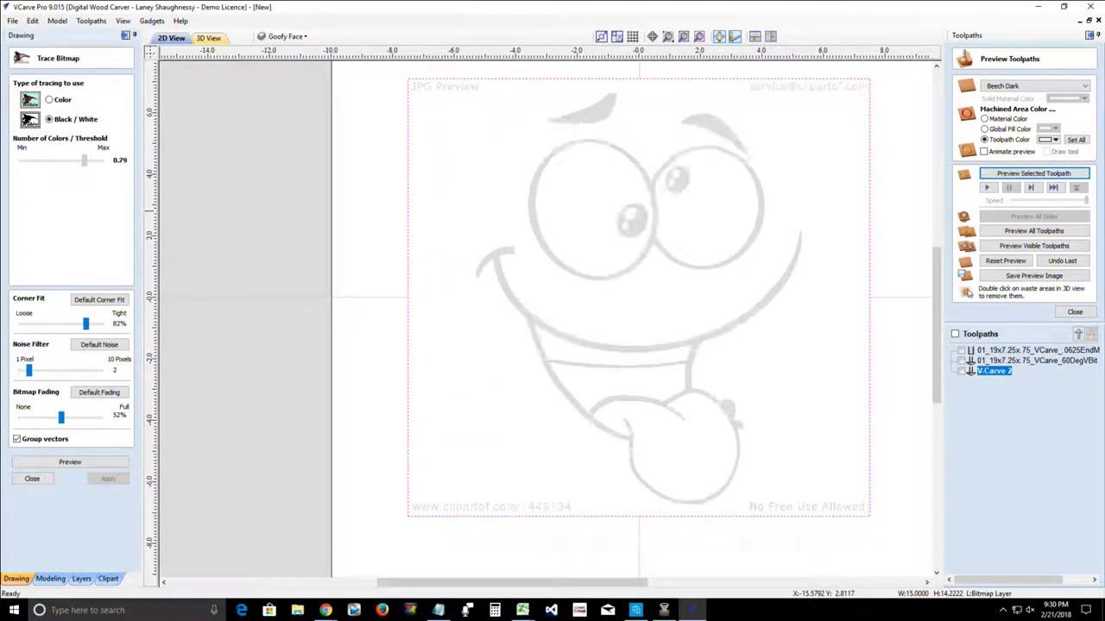
drag(61, 417, 20, 417)
mouse_move(84, 160)
mouse_down()
mouse_move(45, 161)
mouse_move(82, 161)
mouse_up()
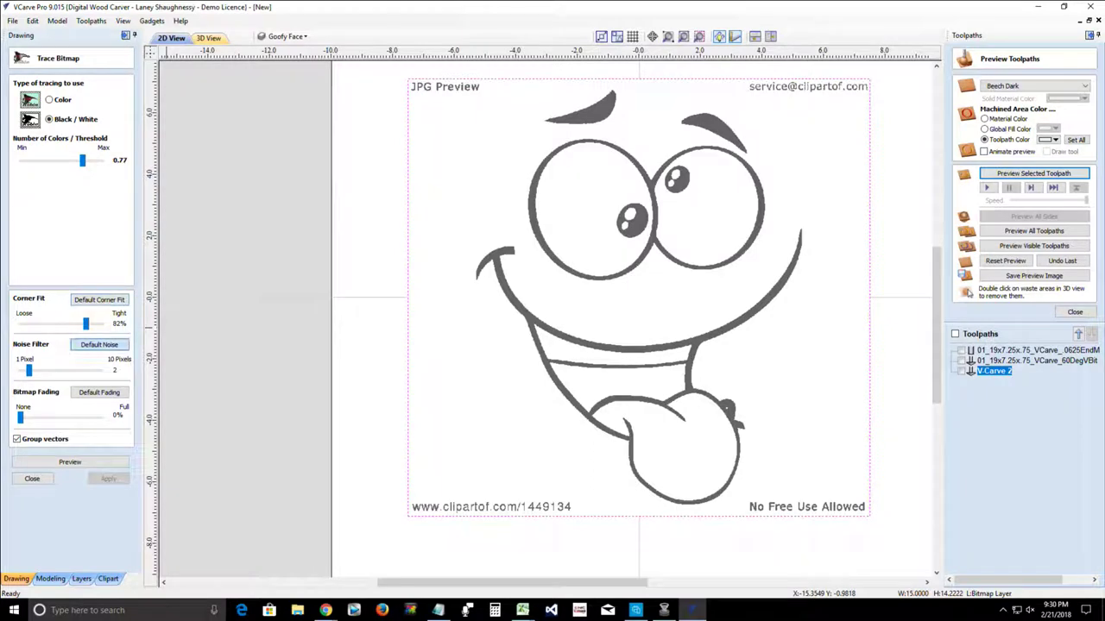
Step: Preview and apply the trace of the goofy face, then hide the Bitmap Layer
click(70, 462)
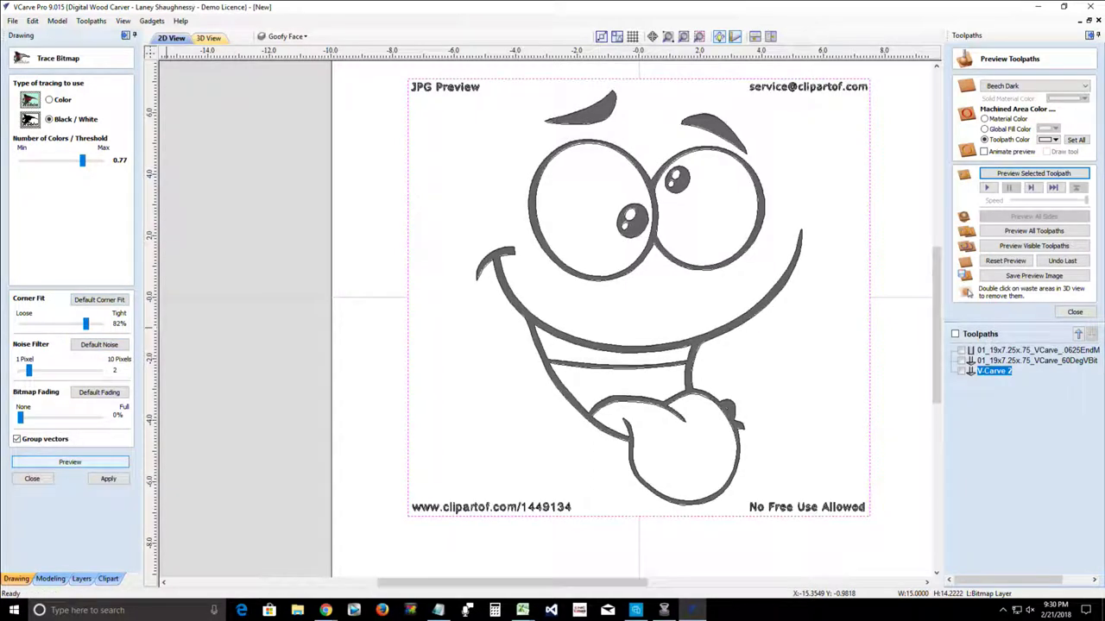
click(108, 478)
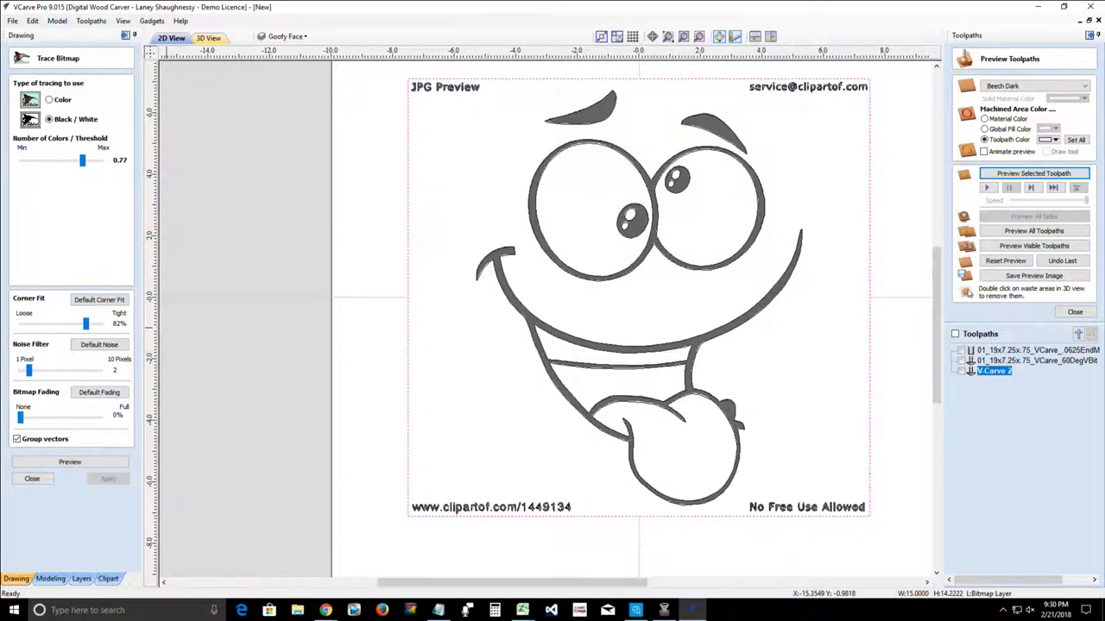
click(32, 478)
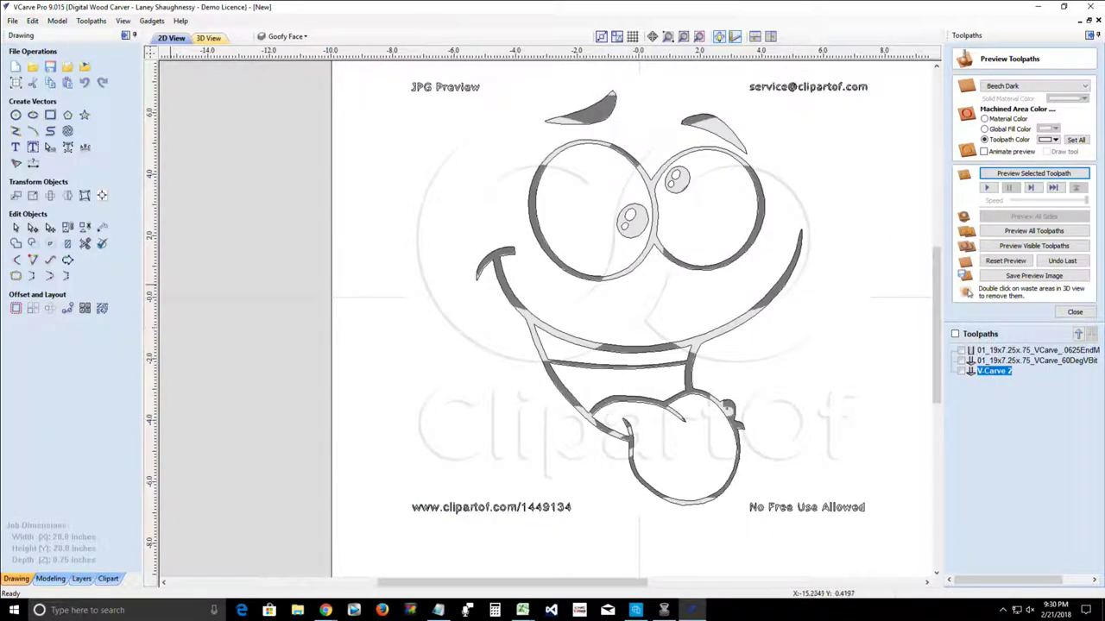
click(285, 36)
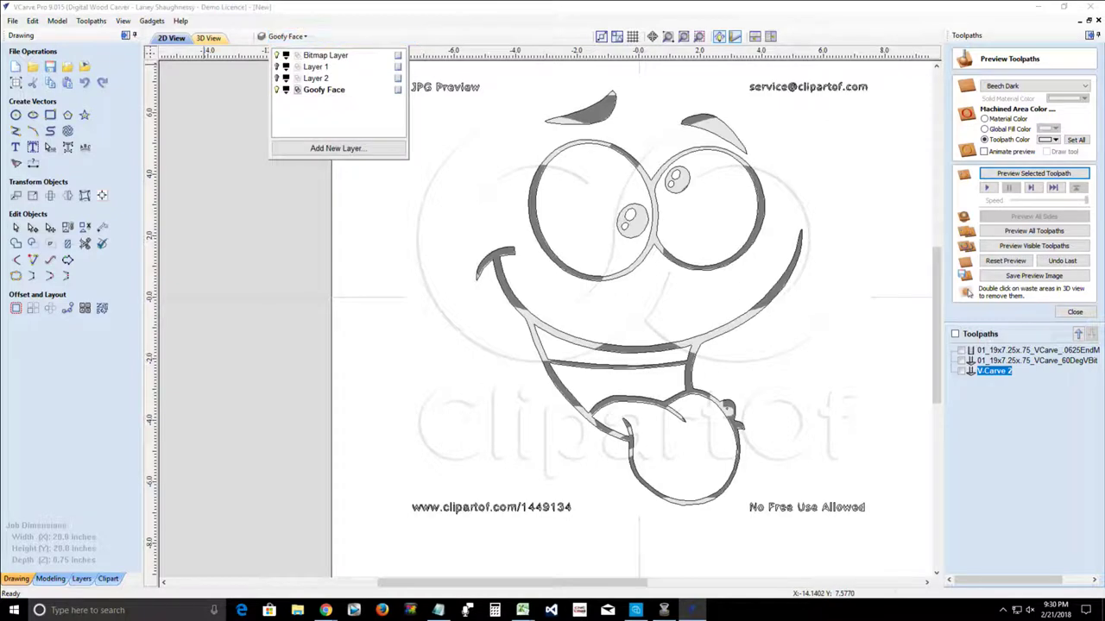
click(276, 54)
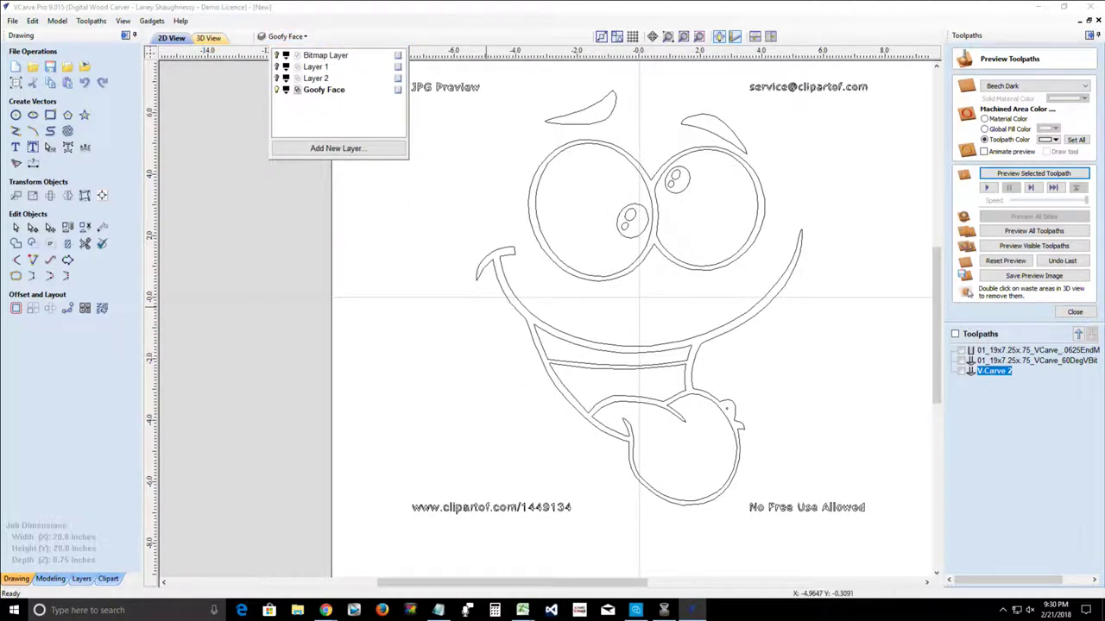
key(Escape)
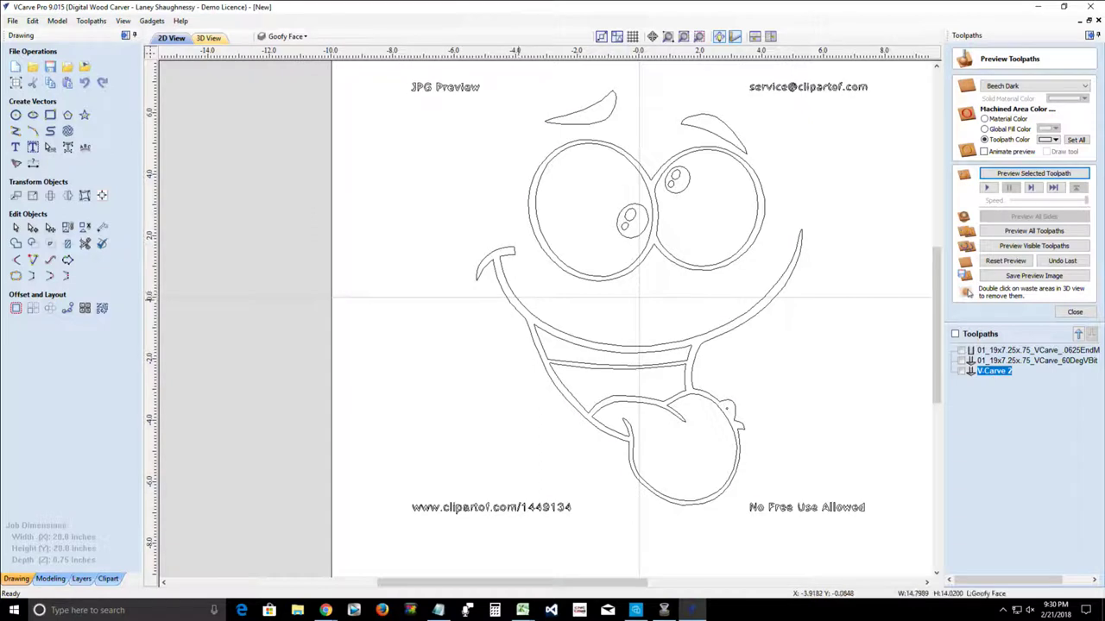
Step: Ungroup the traced vectors and delete the "JPG Preview" text above the face
key(ctrl+a)
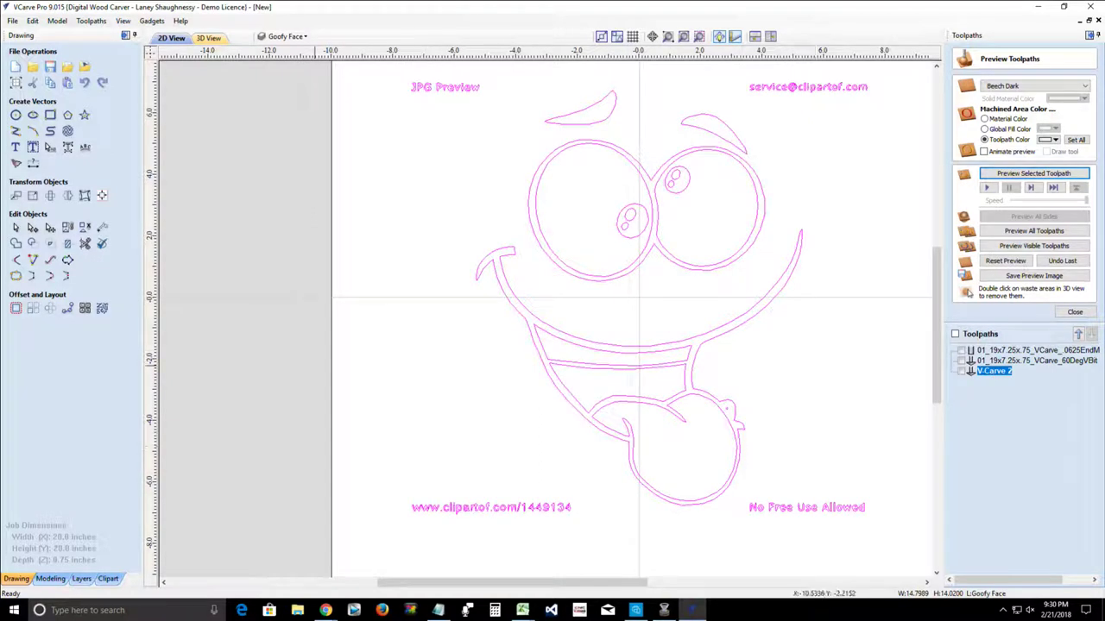
click(84, 228)
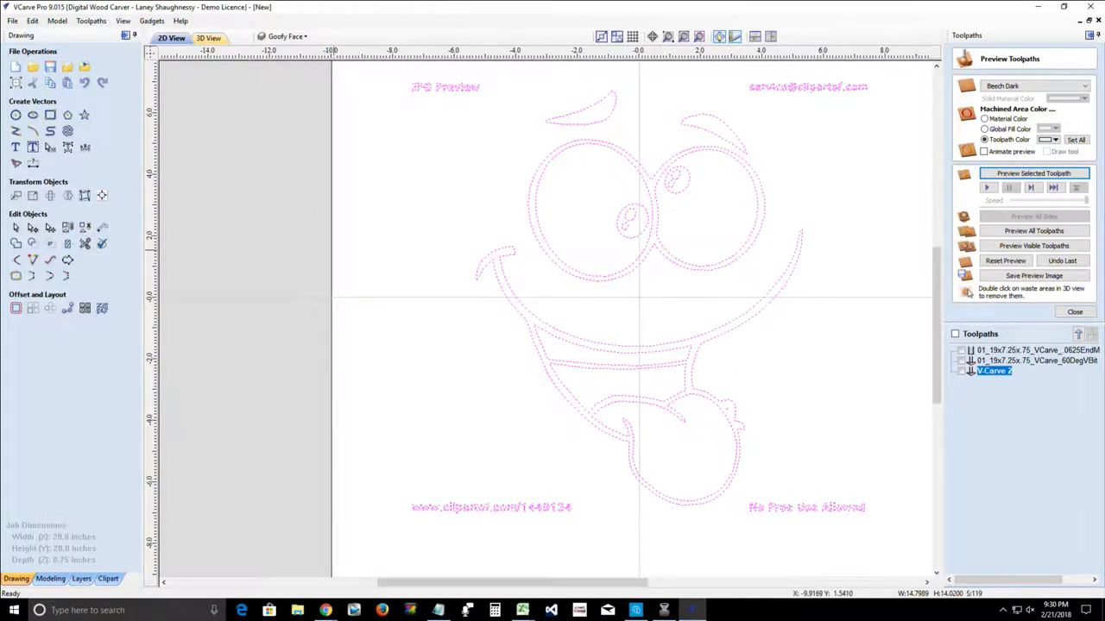
click(373, 65)
drag(373, 66, 500, 113)
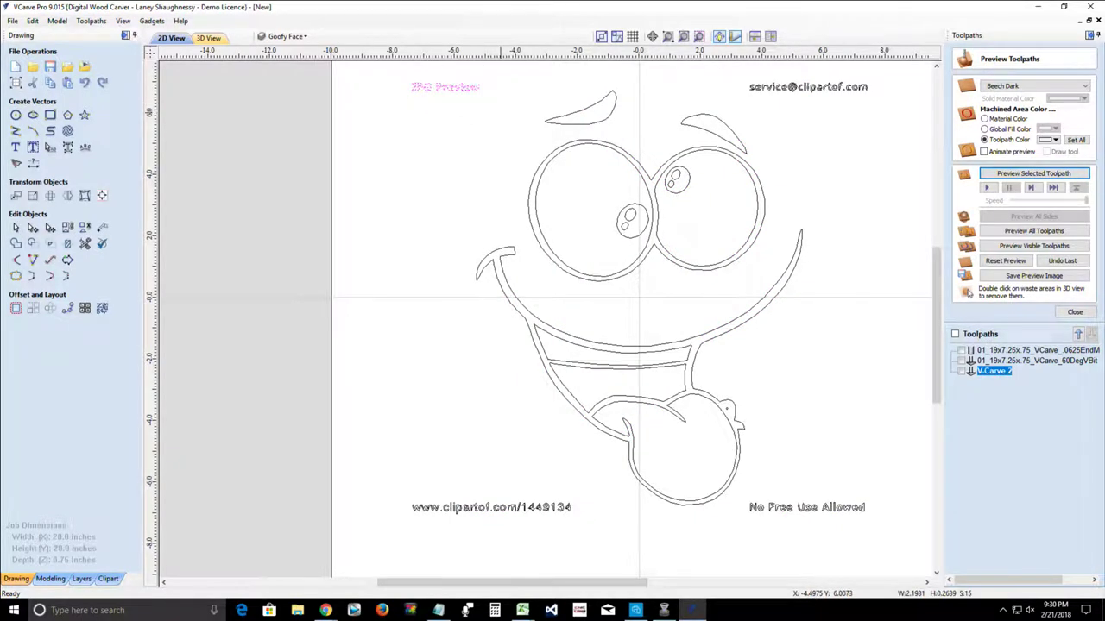
key(Delete)
Step: Delete the remaining traced watermark texts: the e-mail address, "No Free Use Allowed" and the web address
drag(738, 71, 896, 105)
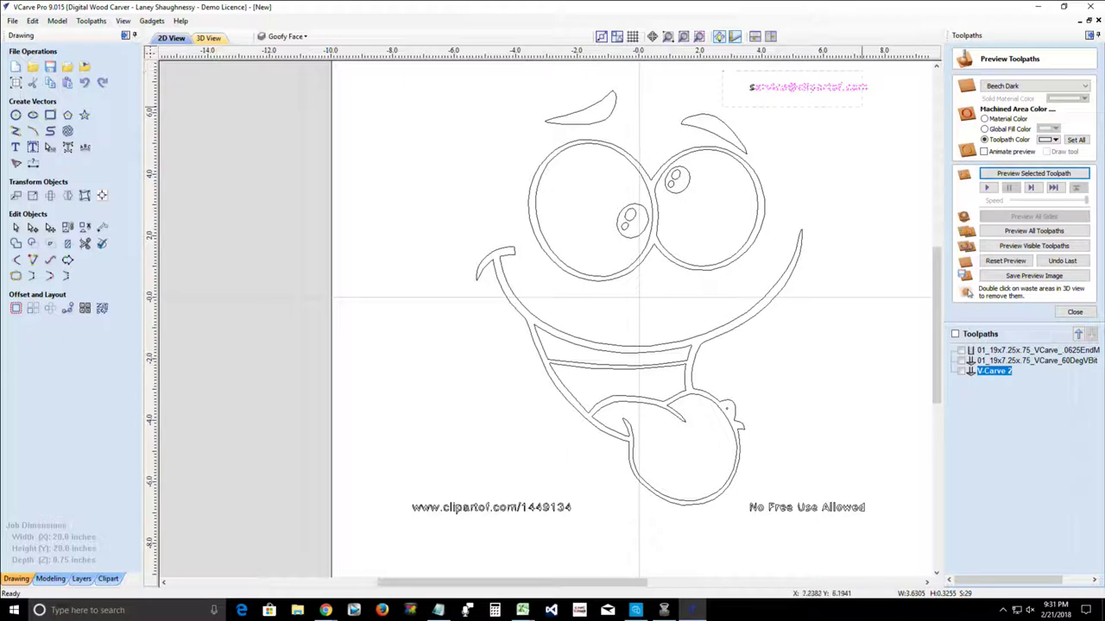
key(Delete)
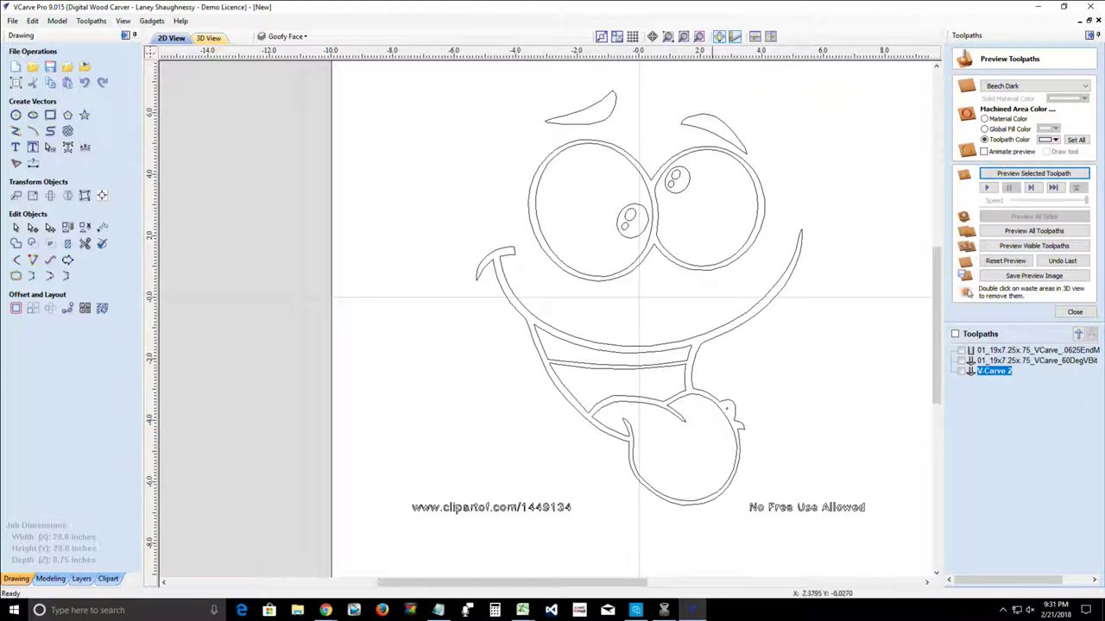
click(917, 507)
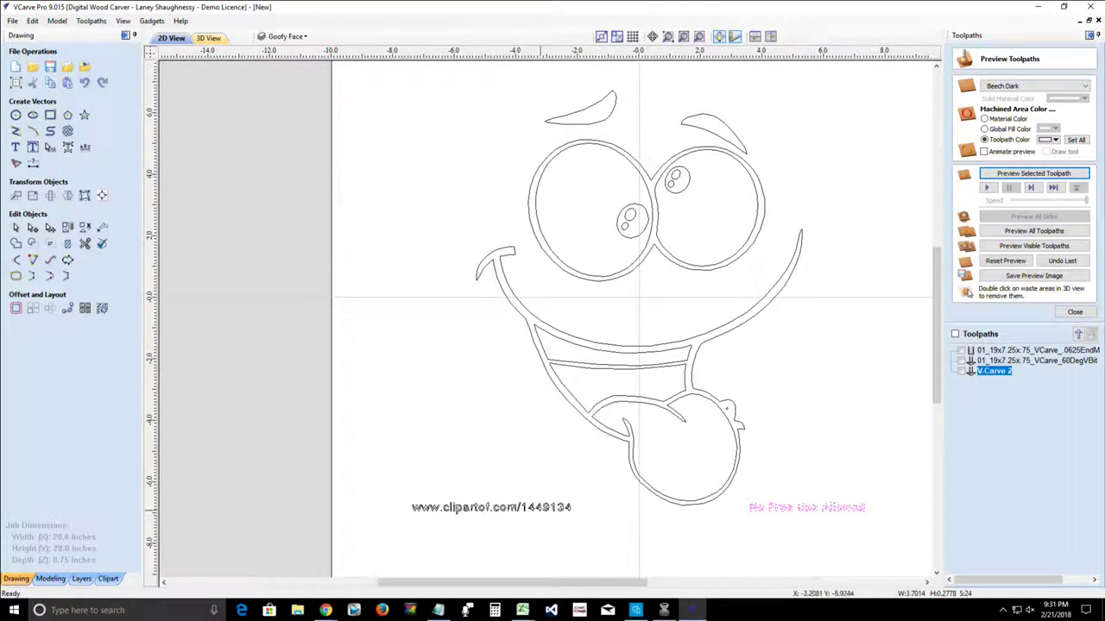
key(Delete)
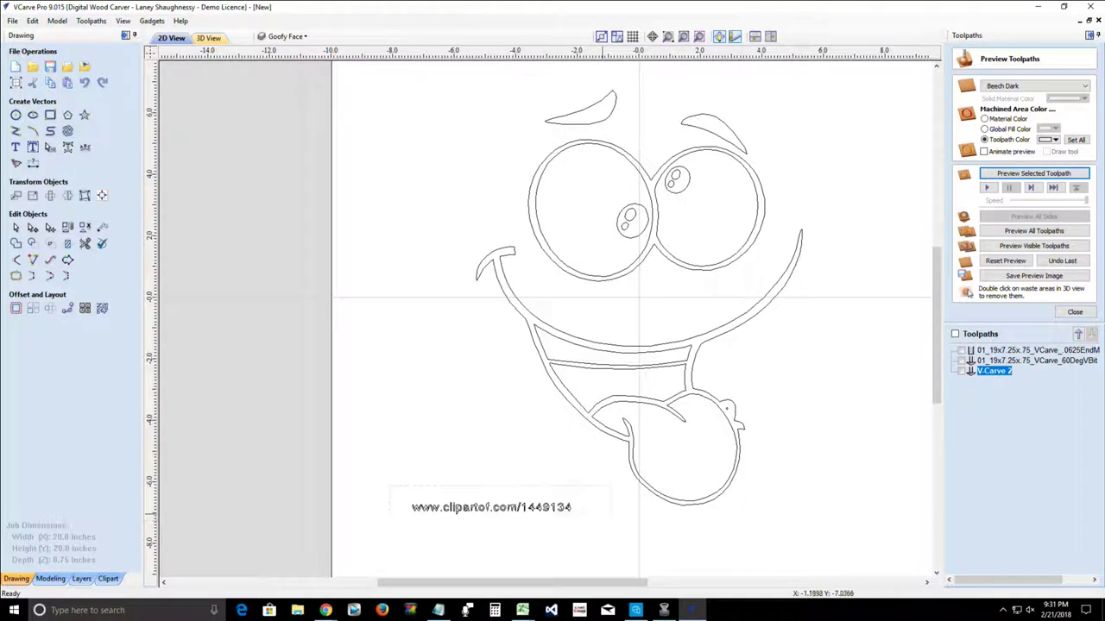
click(565, 510)
key(Delete)
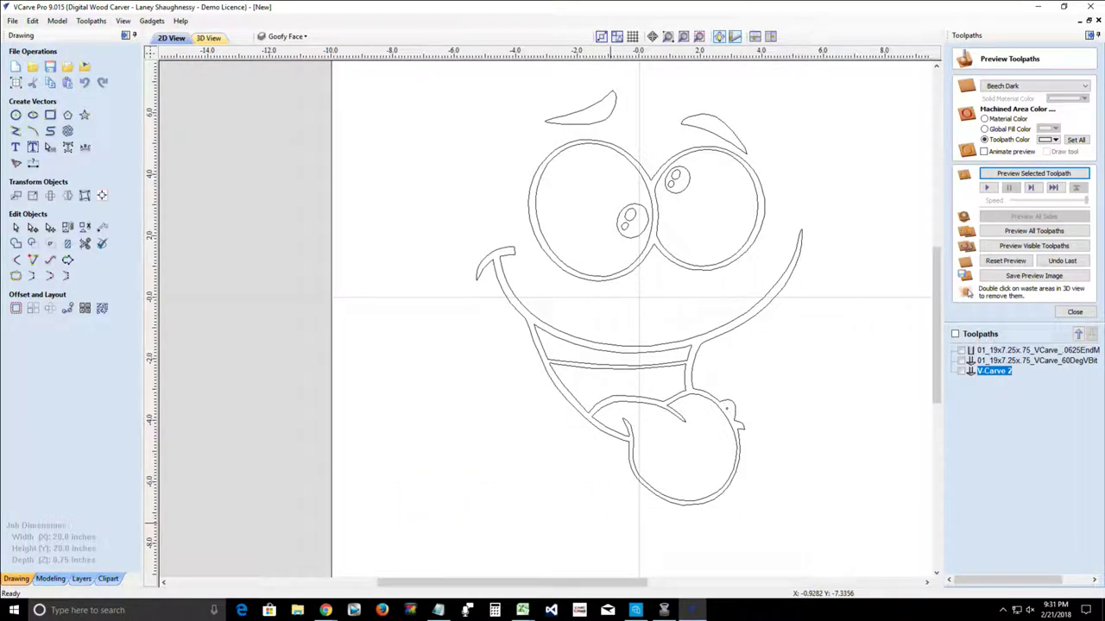
Step: Group all the remaining goofy face vectors into one object
scroll(639, 449, up, 2)
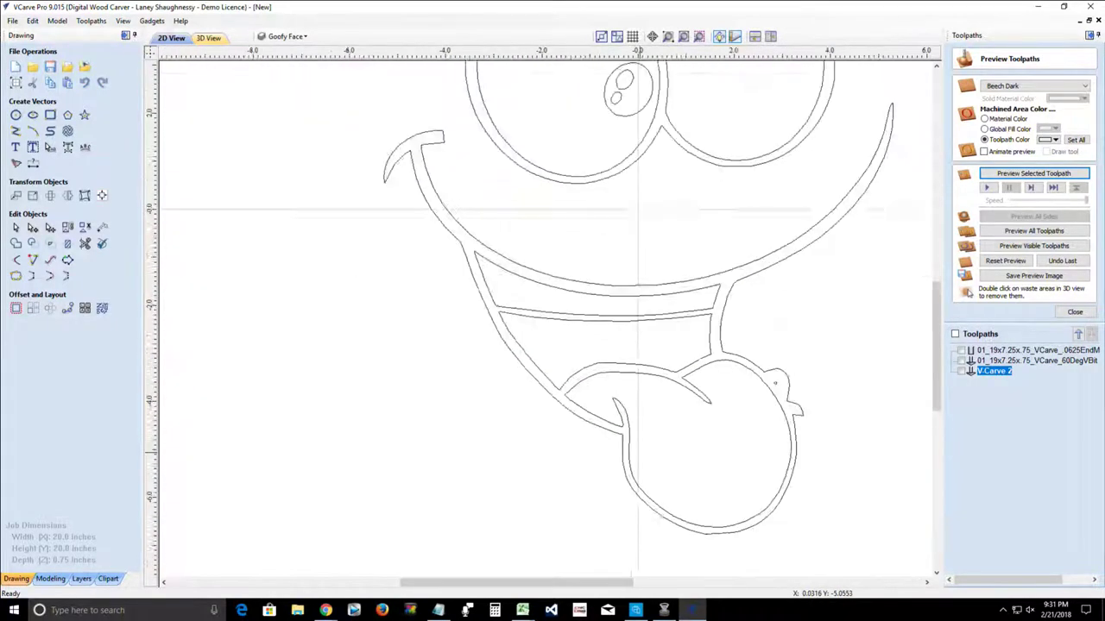
scroll(638, 459, down, 1)
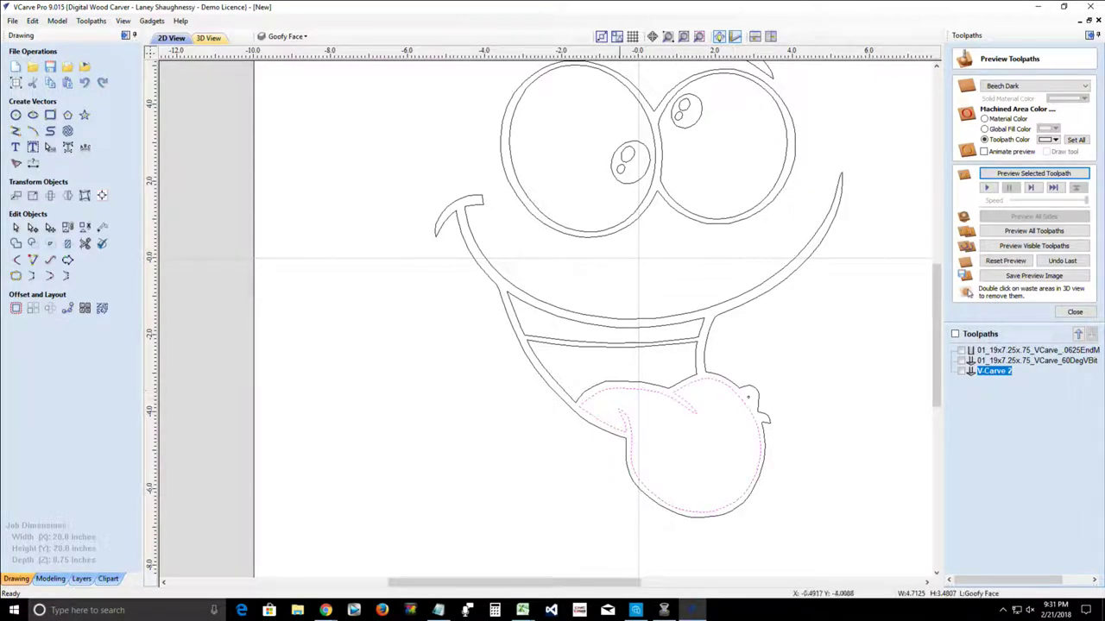
scroll(595, 321, down, 2)
scroll(595, 318, down, 1)
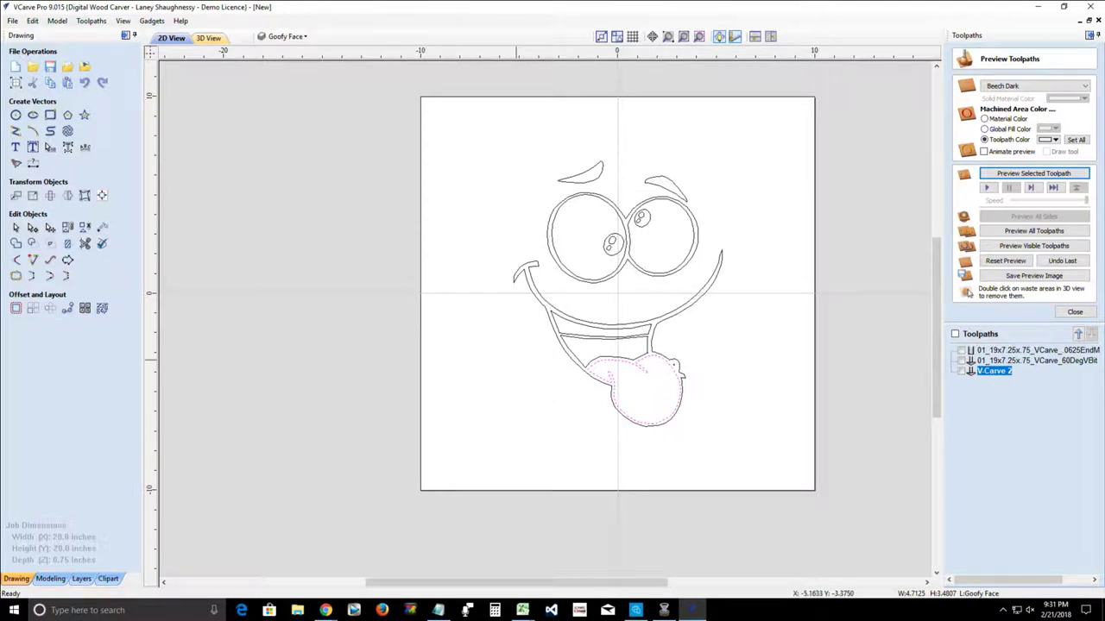
click(516, 360)
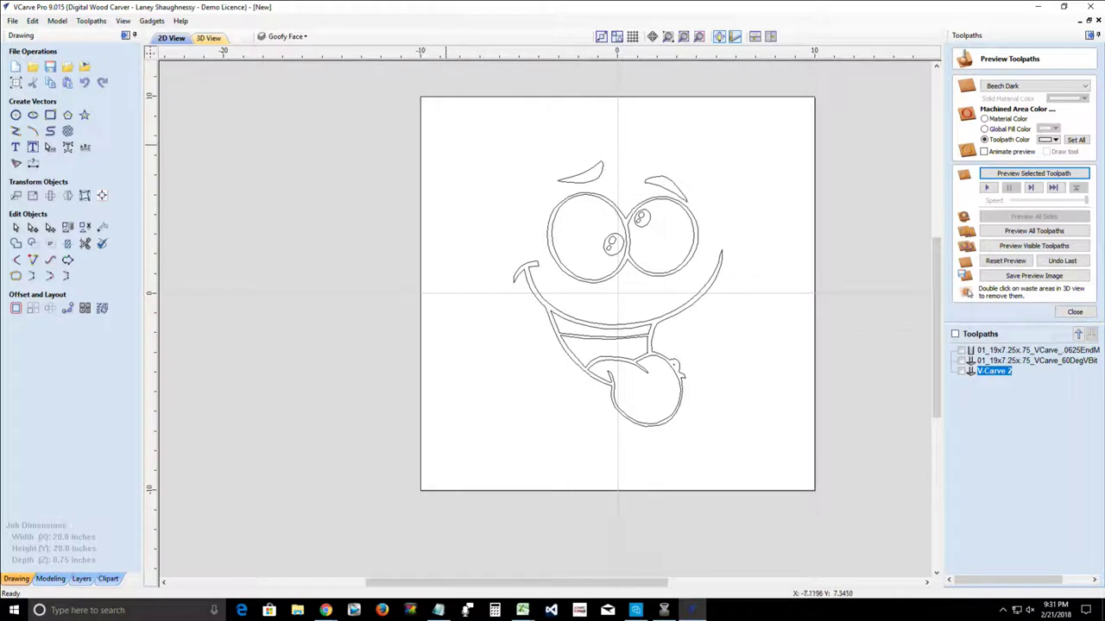
key(ctrl+a)
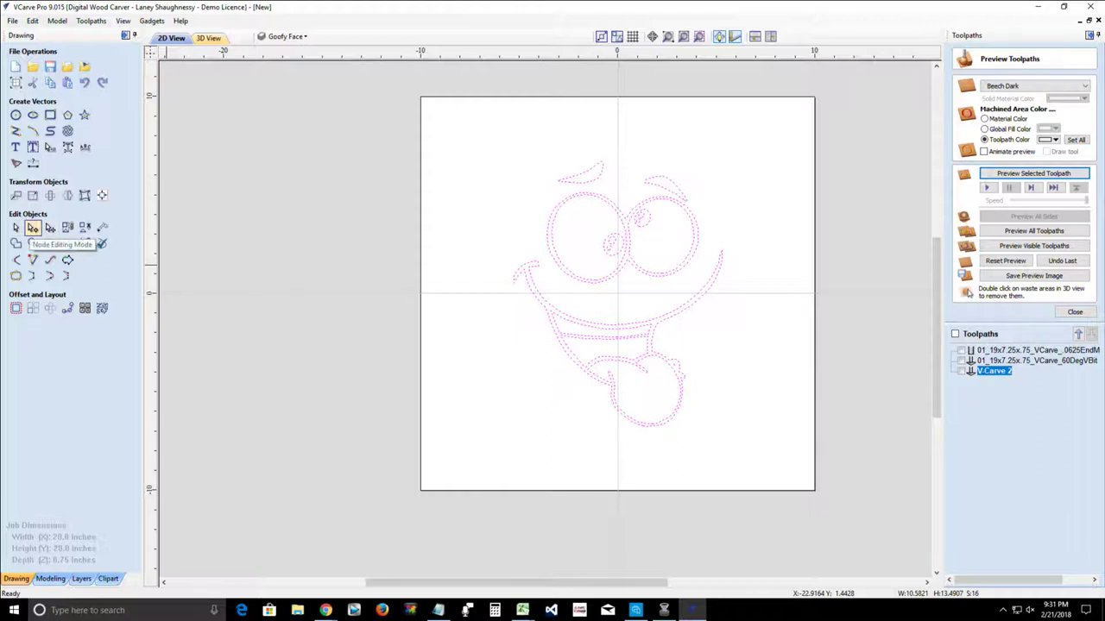
key(Escape)
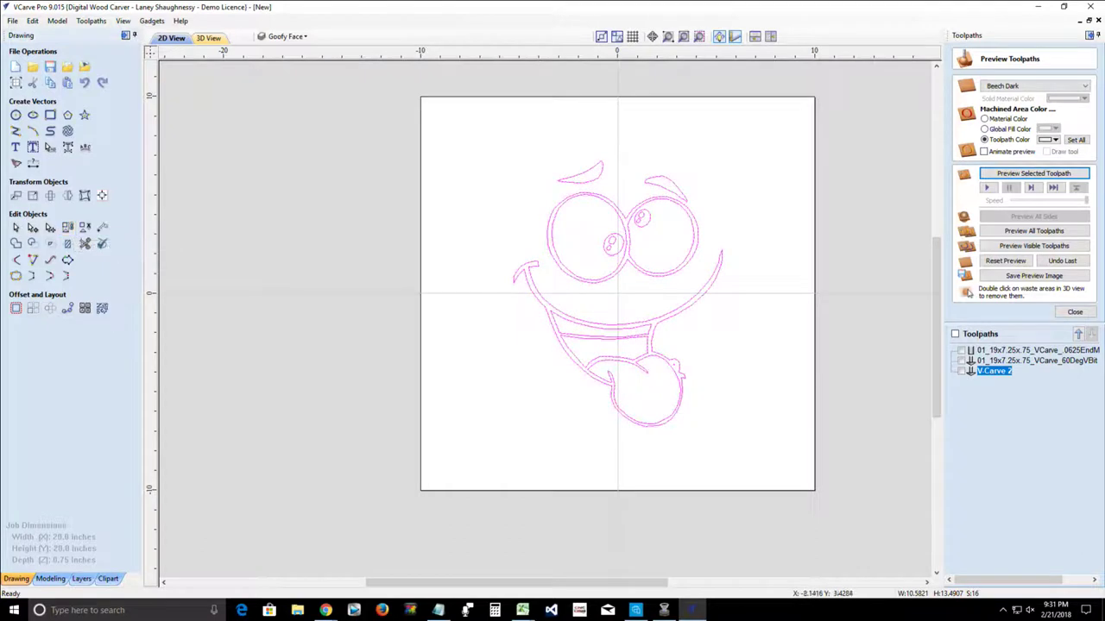
Step: Shrink the face about its center to about 5.19 by 6.61 inches and show Layer 2 with the sign text
click(559, 181)
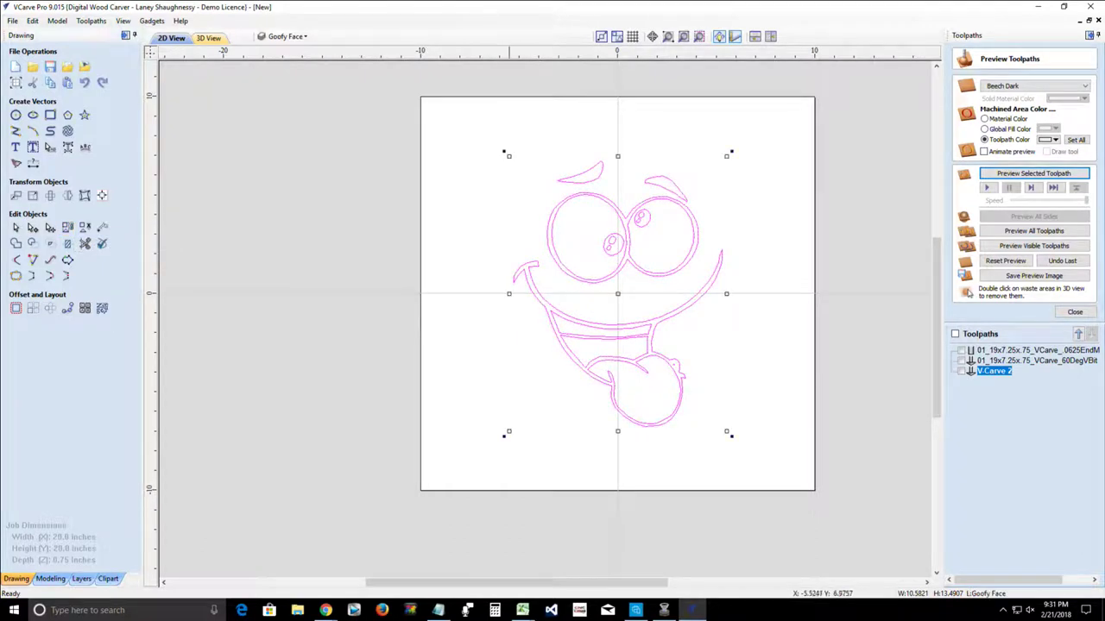
mouse_move(509, 156)
shift+mouse_down()
mouse_move(566, 230)
mouse_move(561, 223)
shift+mouse_up()
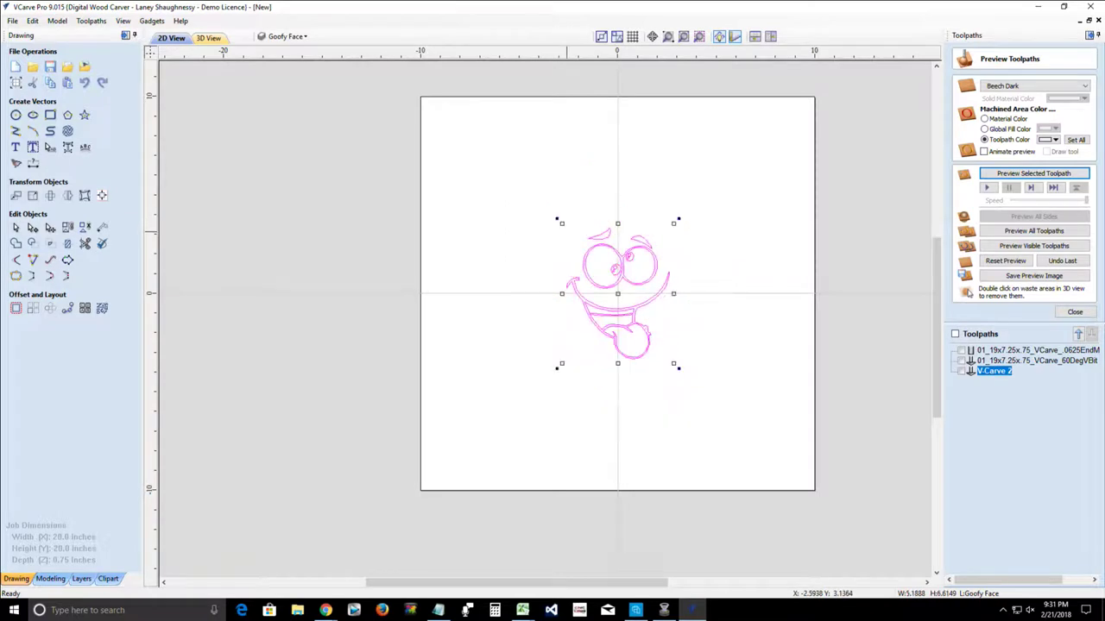
click(293, 36)
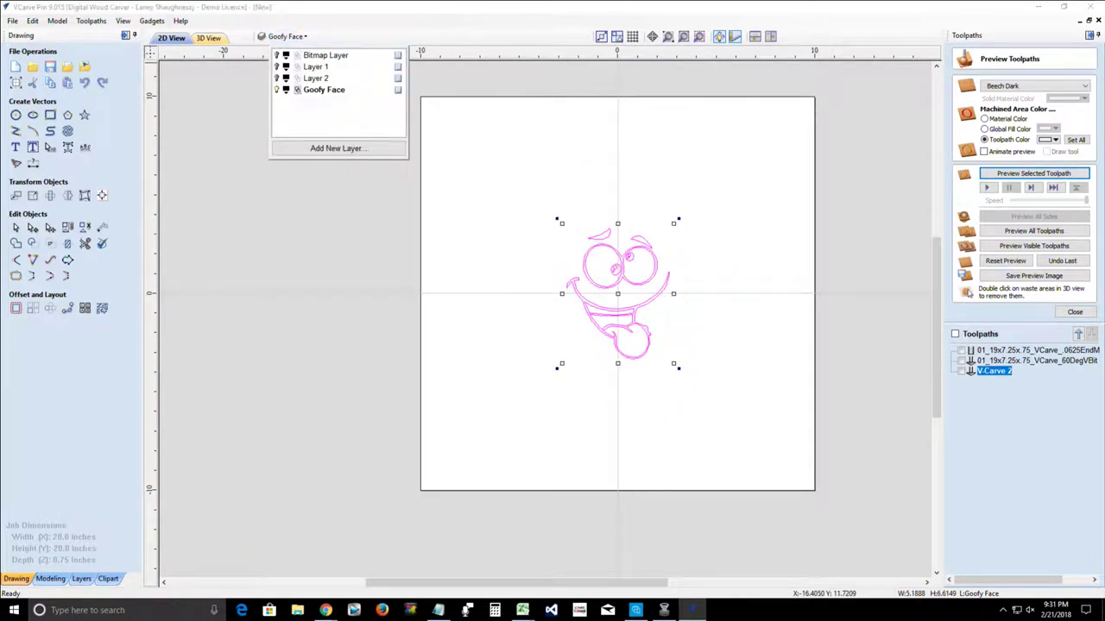
click(277, 77)
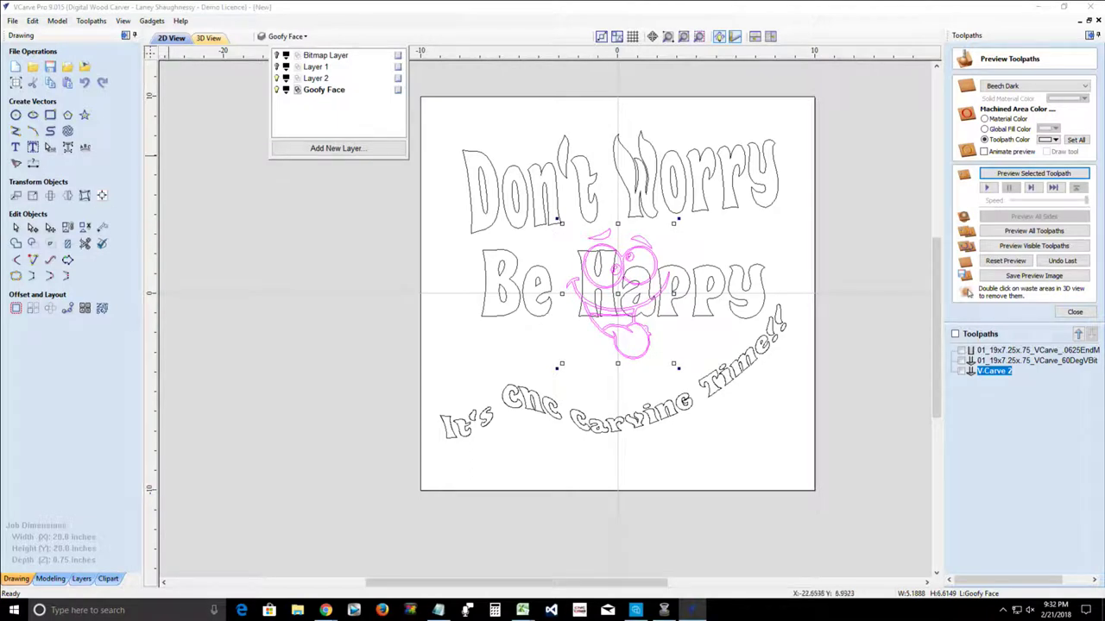
click(16, 228)
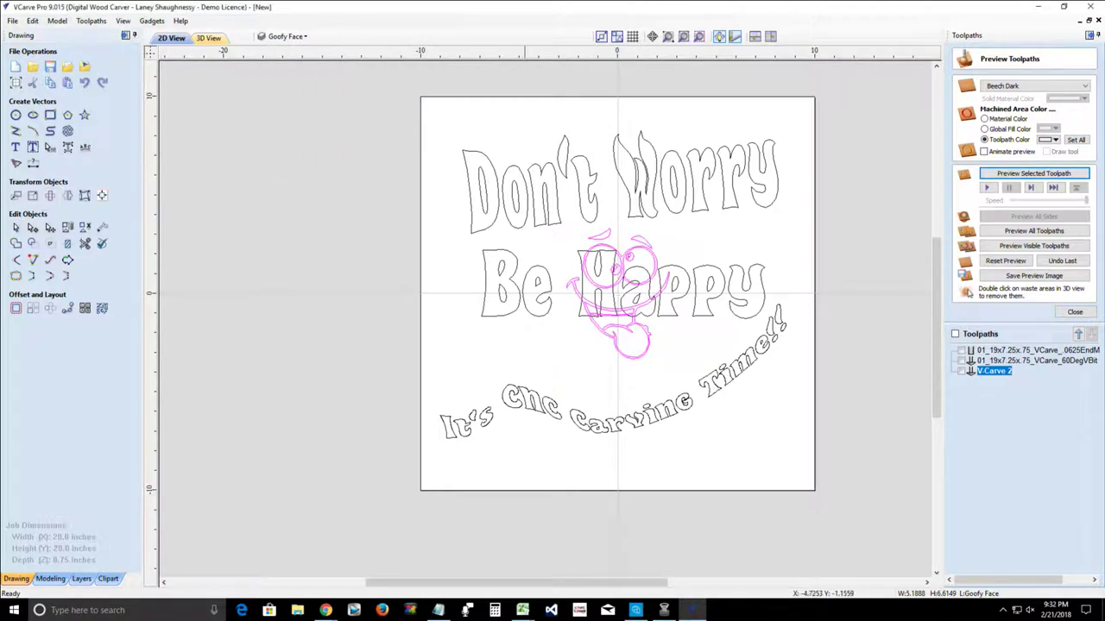
Step: Move the goofy face down and slightly left, between "Be Happy" and the curved text, and select the "Don't Worry" text
click(606, 318)
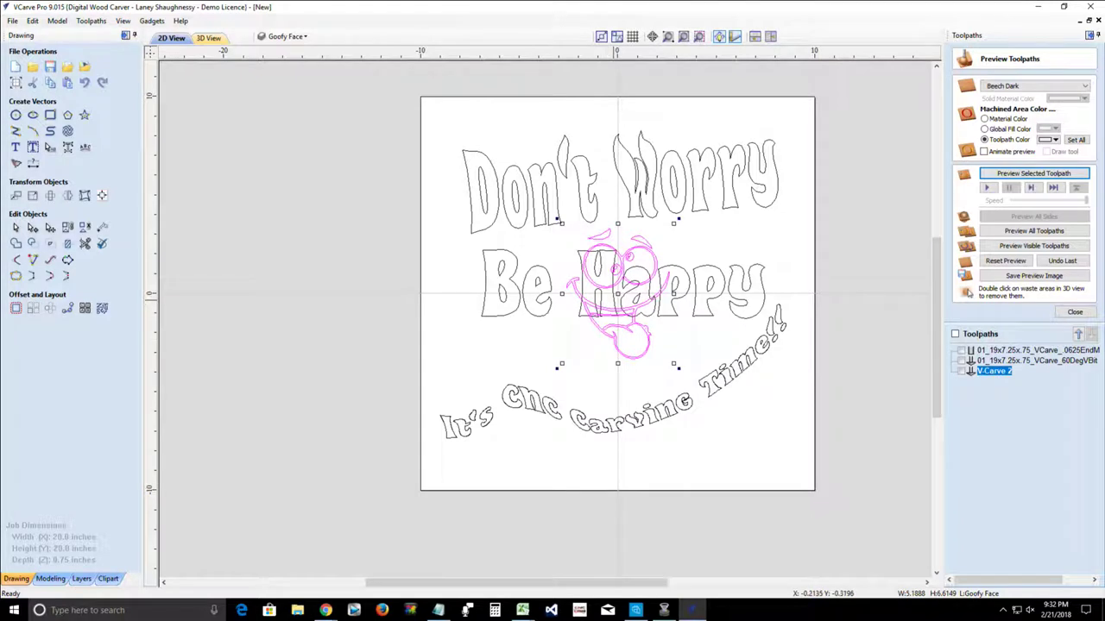
drag(617, 293, 569, 356)
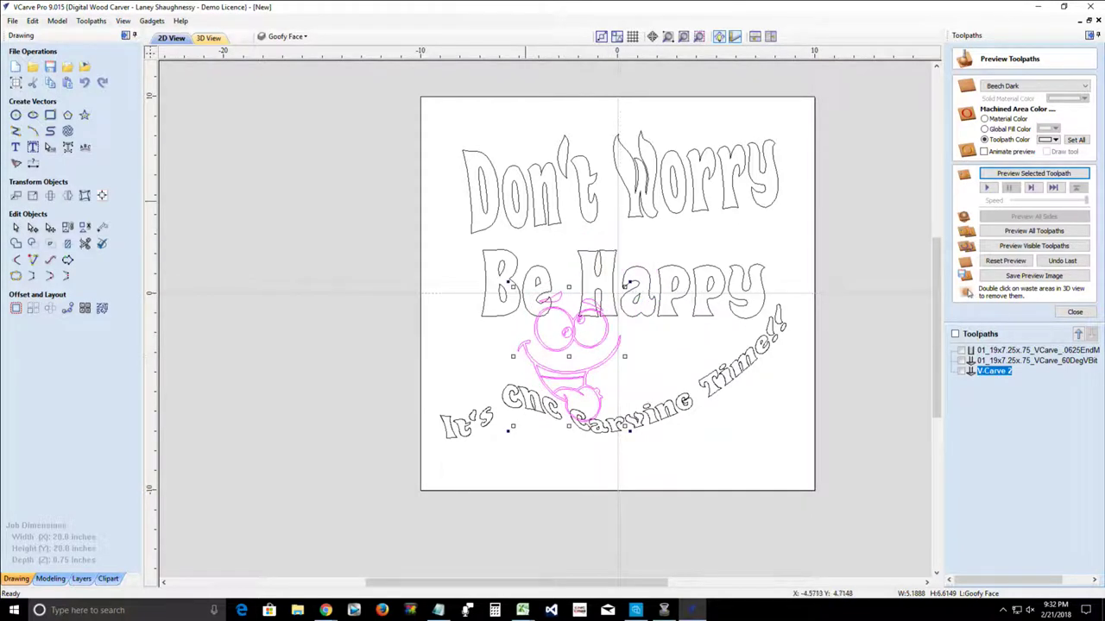
click(534, 215)
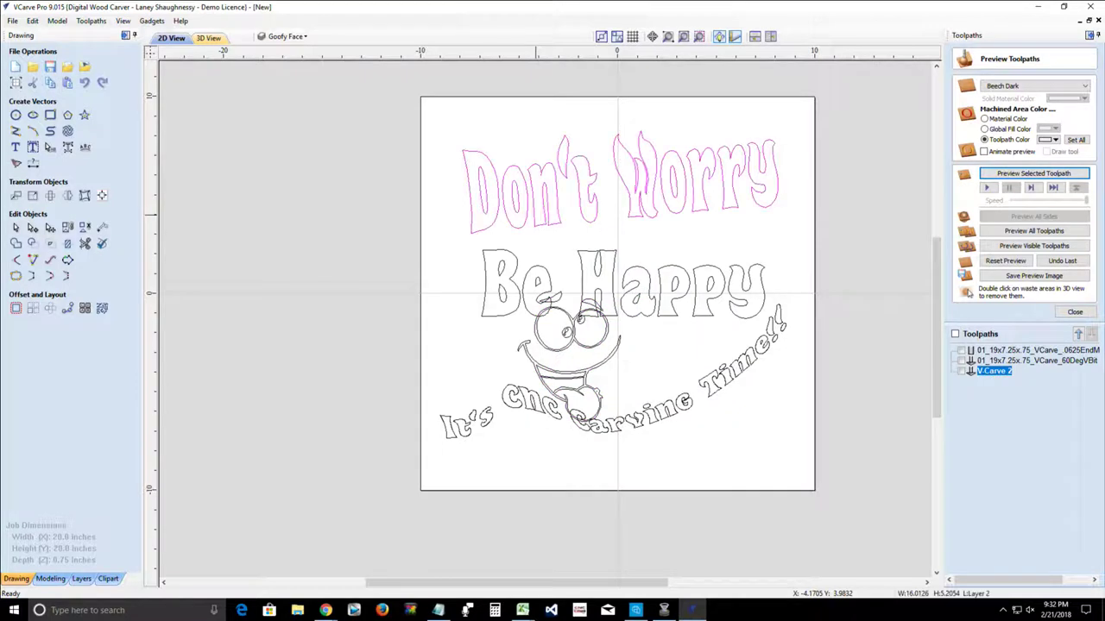
Step: Move the "Don't Worry" text straight up, close to the upper edge of the board
key(Up)
key(Up)
key(Up)
key(Up)
key(Up)
key(Up)
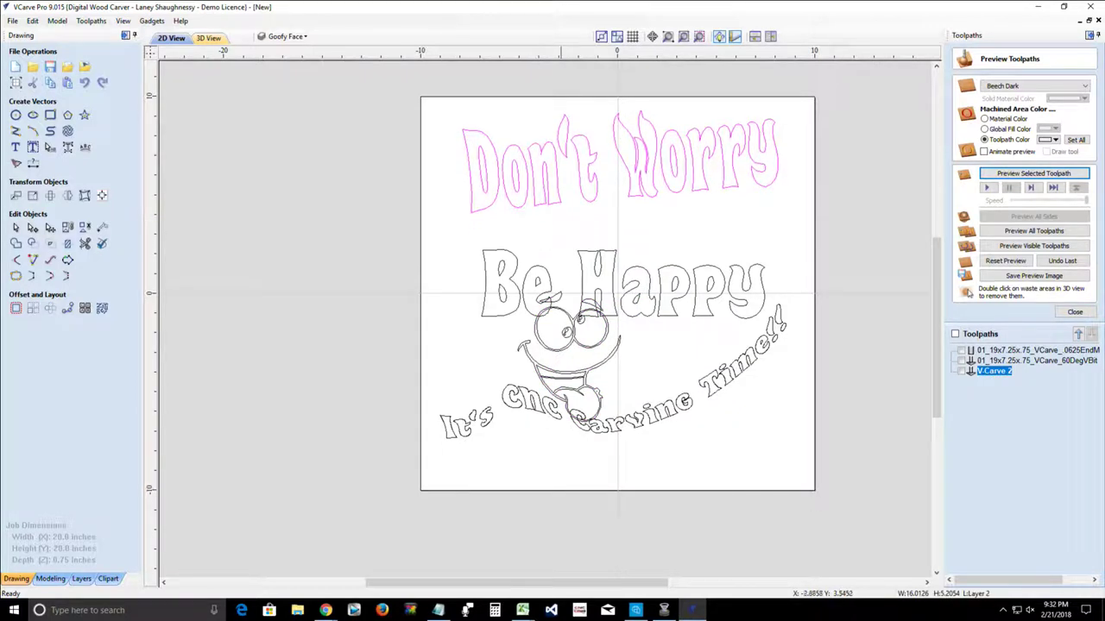
Step: Move the "Be Happy" text straight up until it sits just beneath "Don't Worry" and clears the face
click(607, 250)
key(Up)
key(Up)
key(Up)
key(Up)
key(Up)
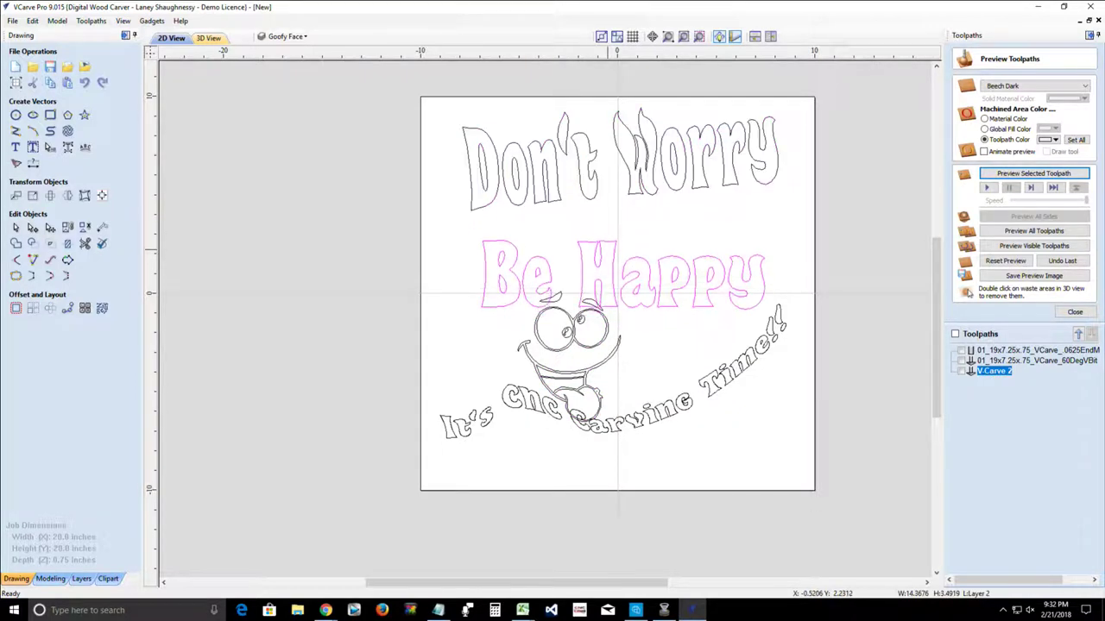
key(Up)
key(Up)
key(Up)
key(Up)
key(Up)
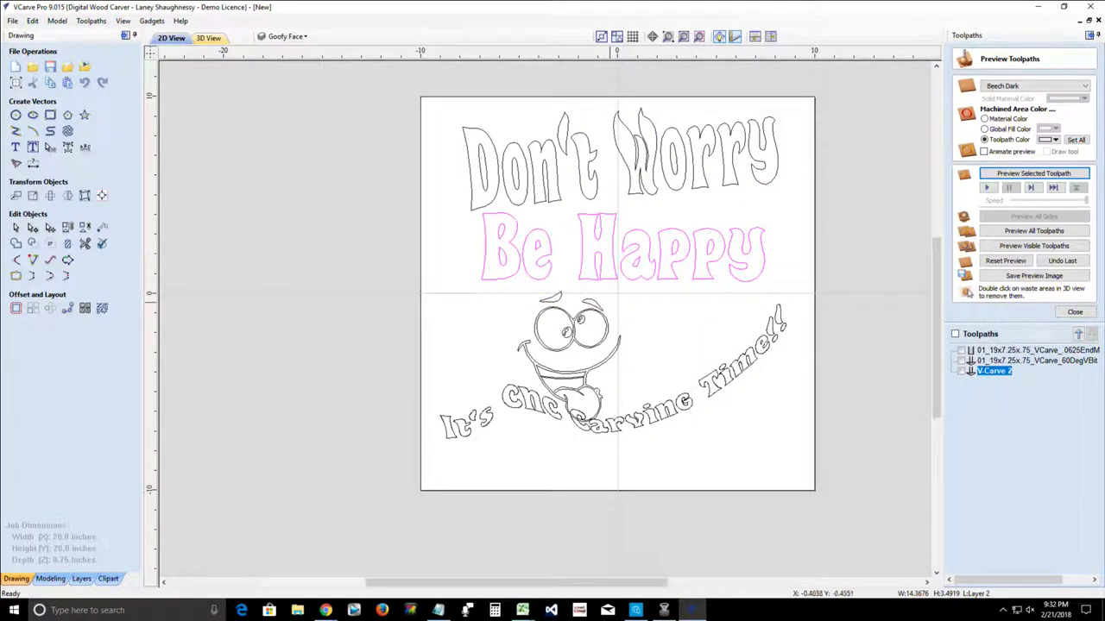
key(Escape)
Step: Move the curved "It's CNC Carving Time!!" text straight down so it clears the goofy face
click(610, 422)
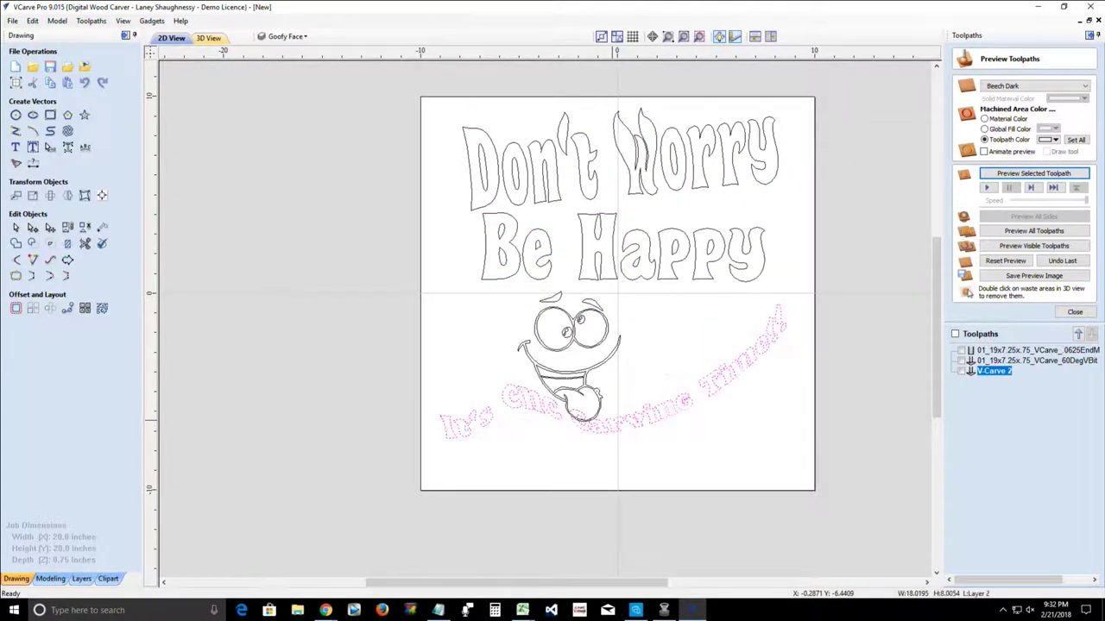
key(Down)
key(Down)
key(Down)
key(Down)
key(Down)
key(Down)
key(Down)
key(Down)
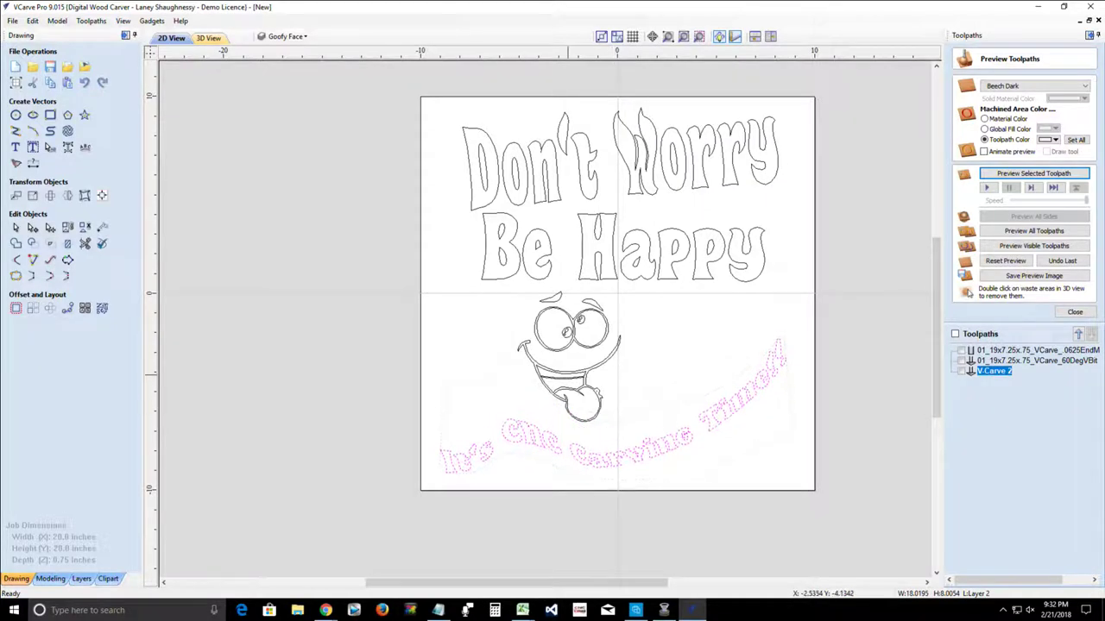
Step: Enlarge the goofy face about its center to about 6.07 by 7.74 inches and shift it left of the board's center line
click(568, 374)
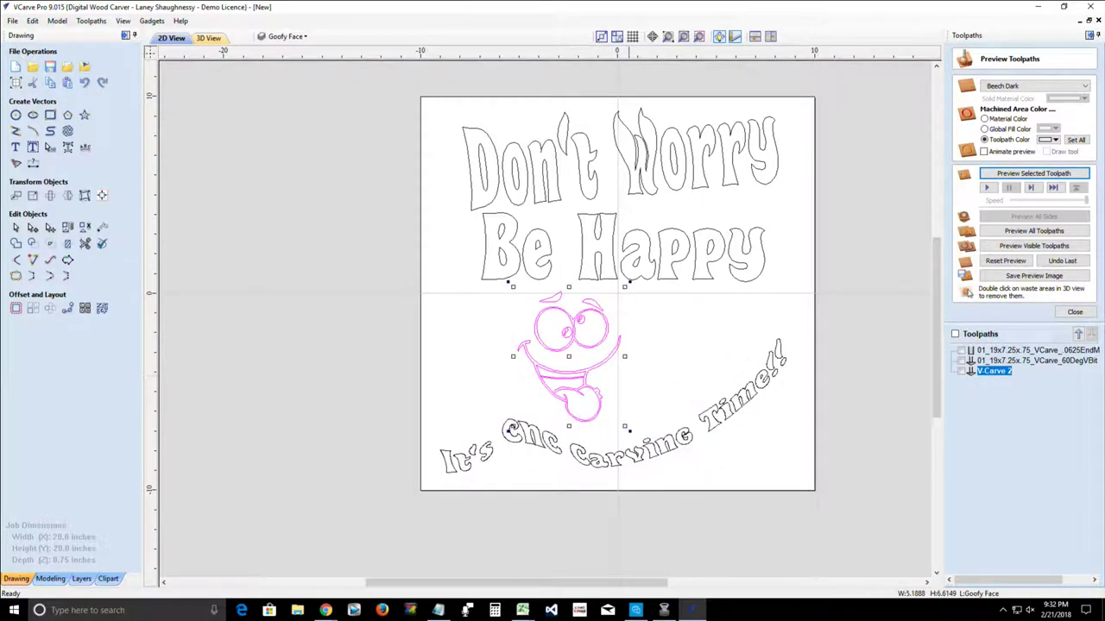
shift+drag(624, 426, 627, 432)
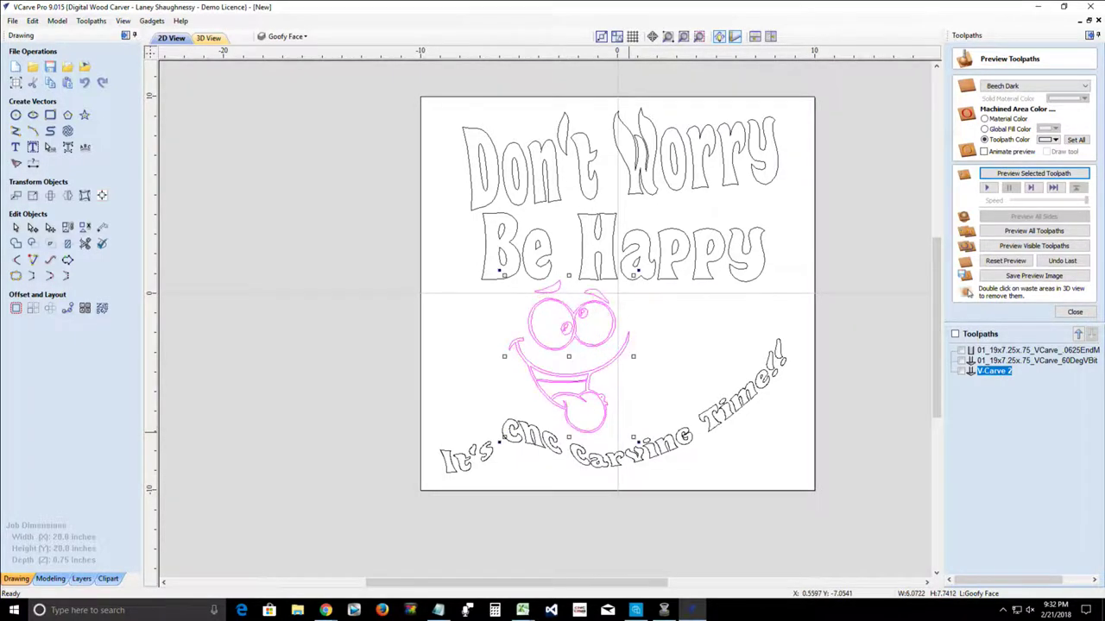
key(Left)
key(Left)
key(Left)
key(Left)
key(Left)
key(Left)
key(Left)
key(Left)
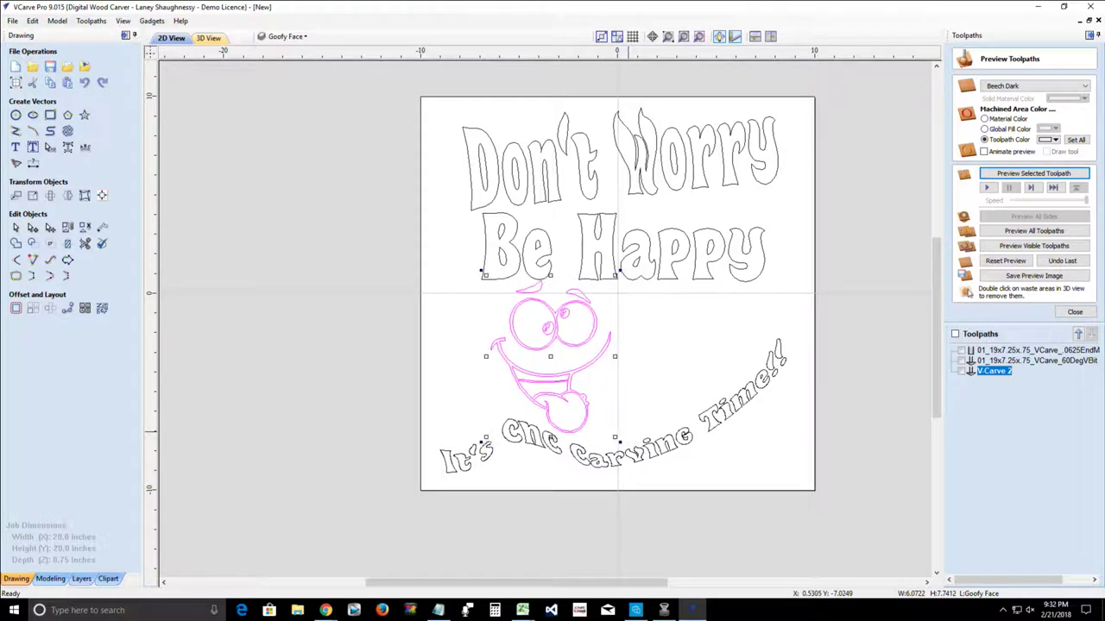
key(Left)
key(Left)
key(Left)
key(Left)
key(Right)
key(Right)
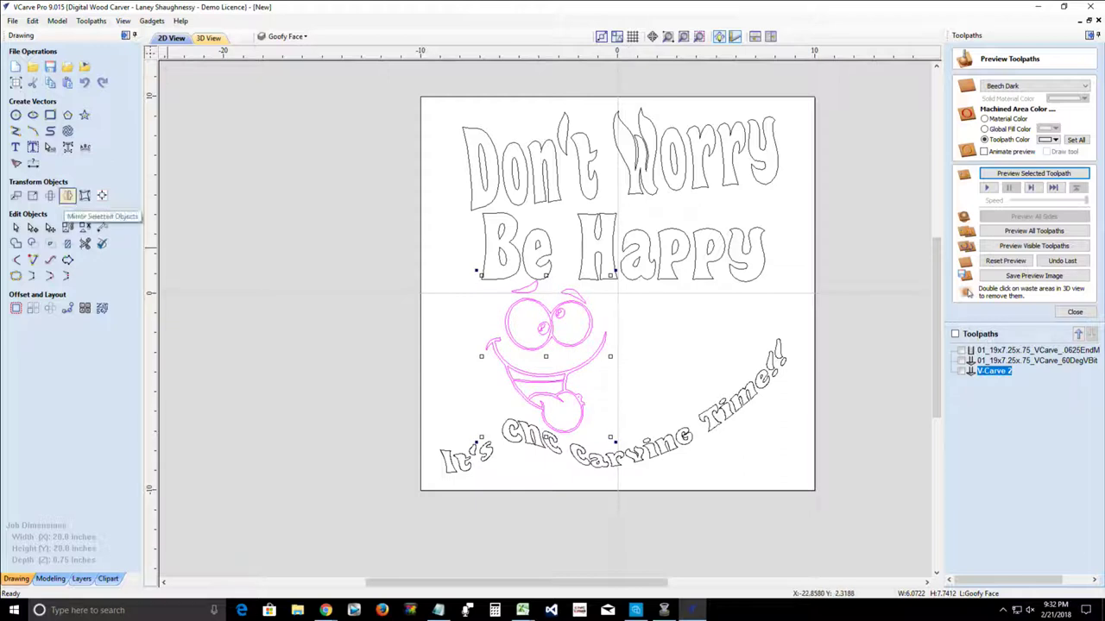
Step: Try horizontal and vertical mirrored copies of the goofy face about the job center, and undo them
click(68, 196)
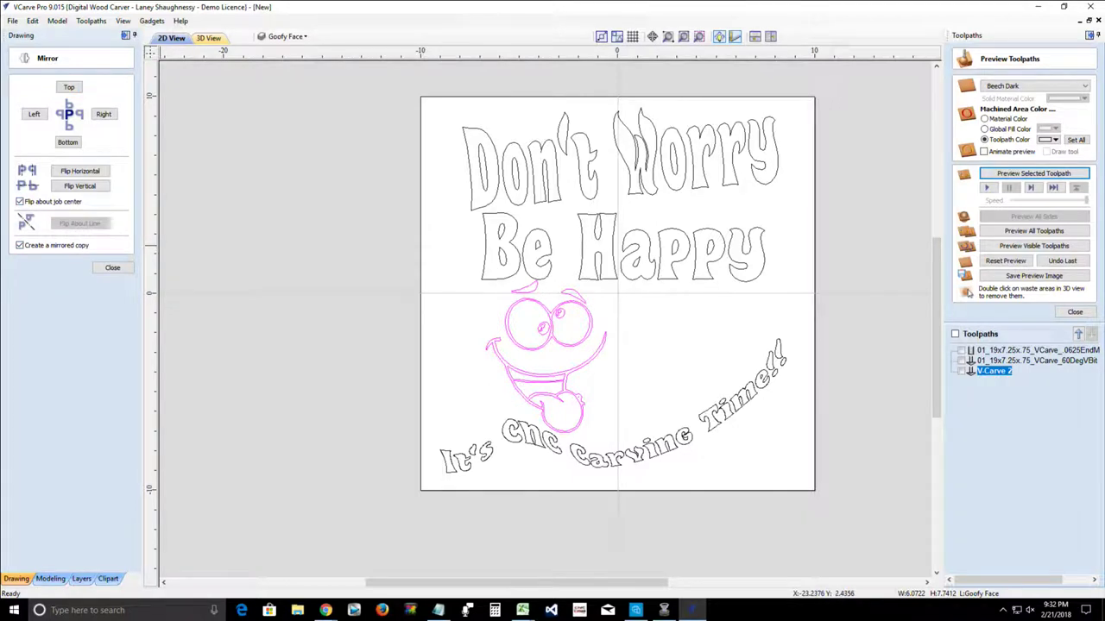
click(79, 171)
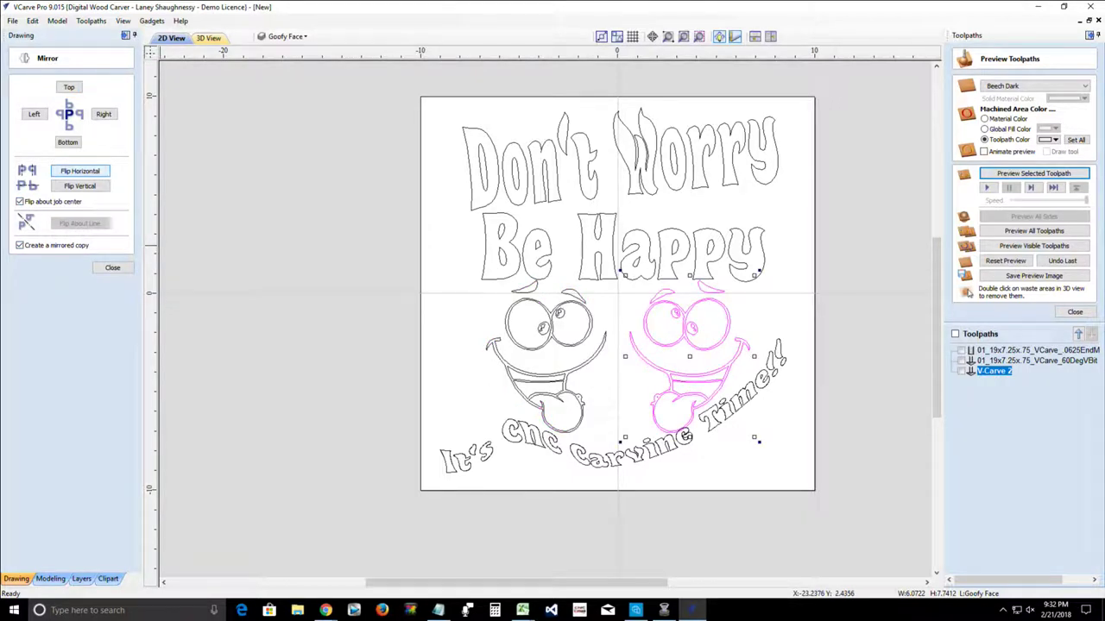
click(416, 357)
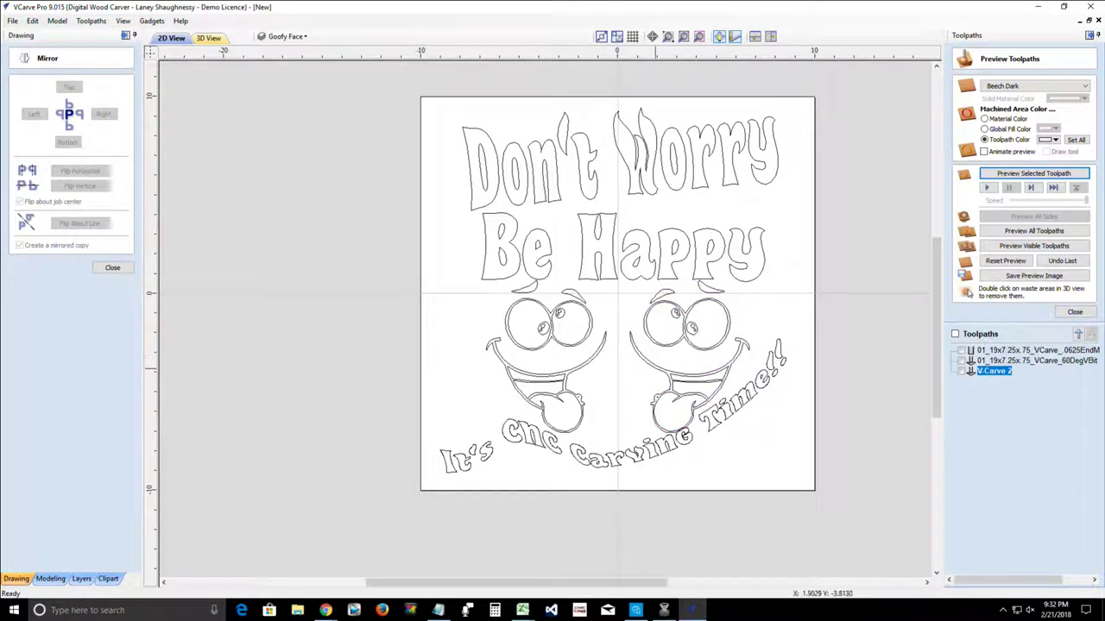
click(686, 436)
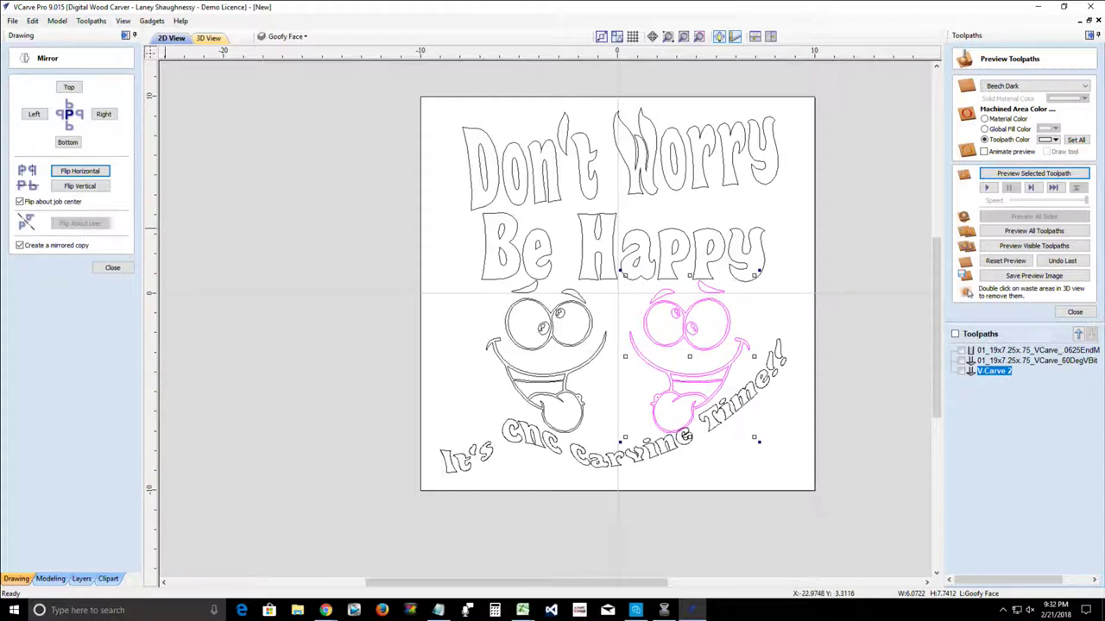
click(79, 185)
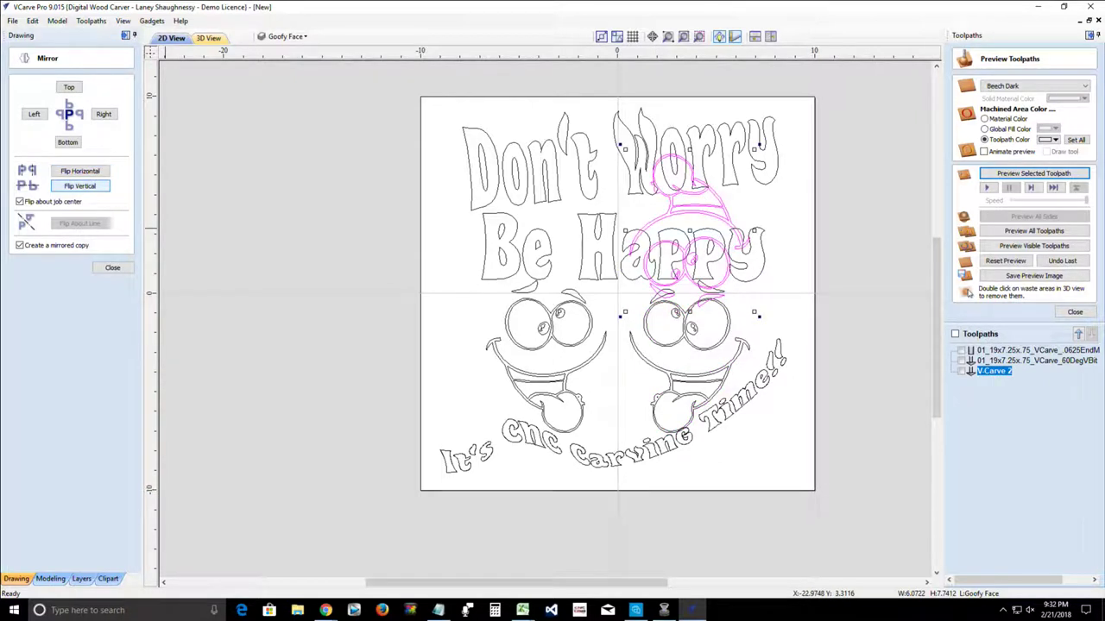
click(80, 171)
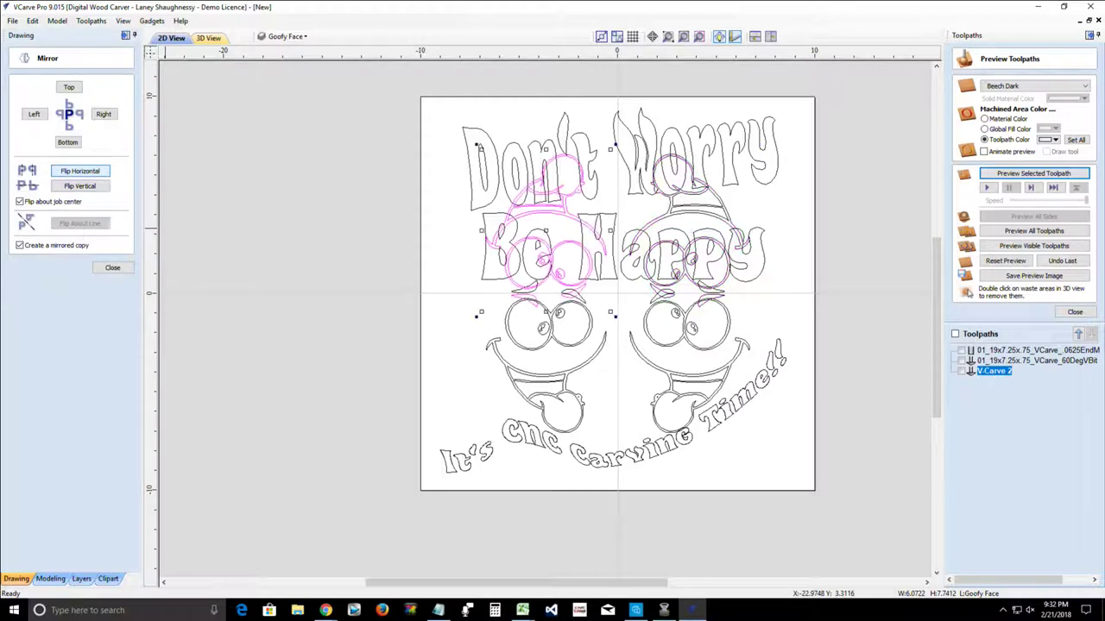
key(ctrl+z)
key(ctrl+z)
key(ctrl+z)
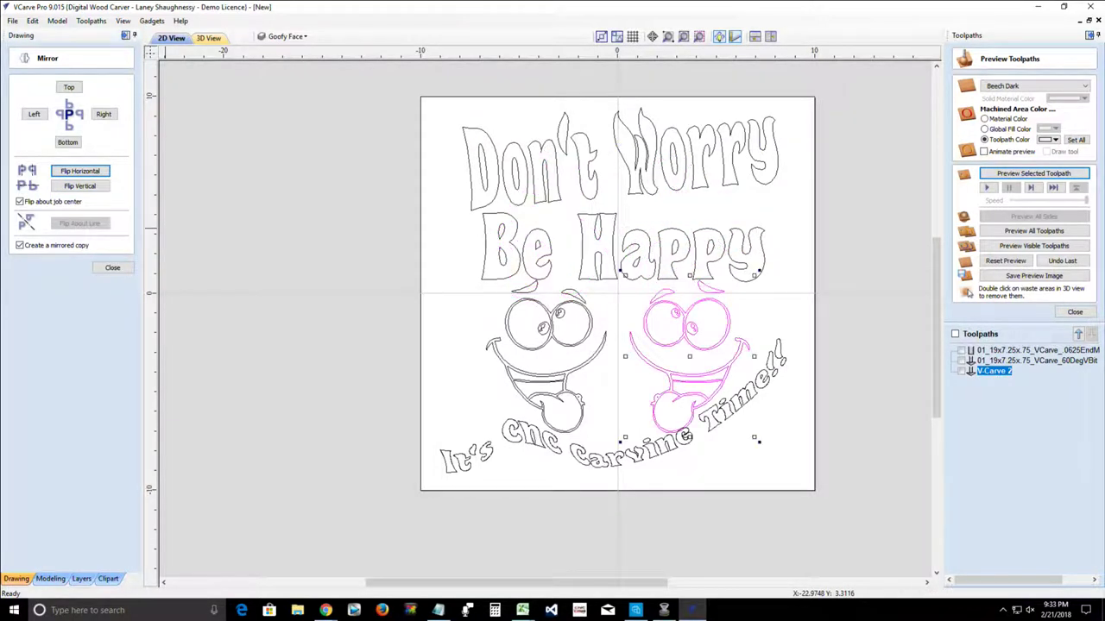
Step: Turn off the mirrored copy option and try flipping the face horizontally and vertically about the job center, returning it to its original orientation
click(20, 246)
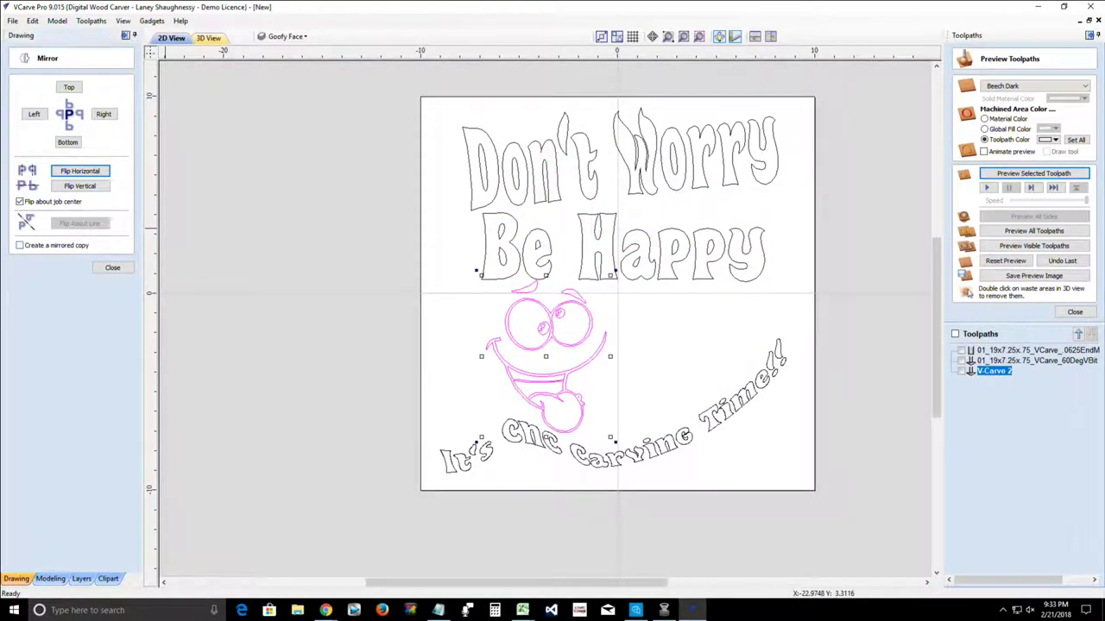
click(79, 171)
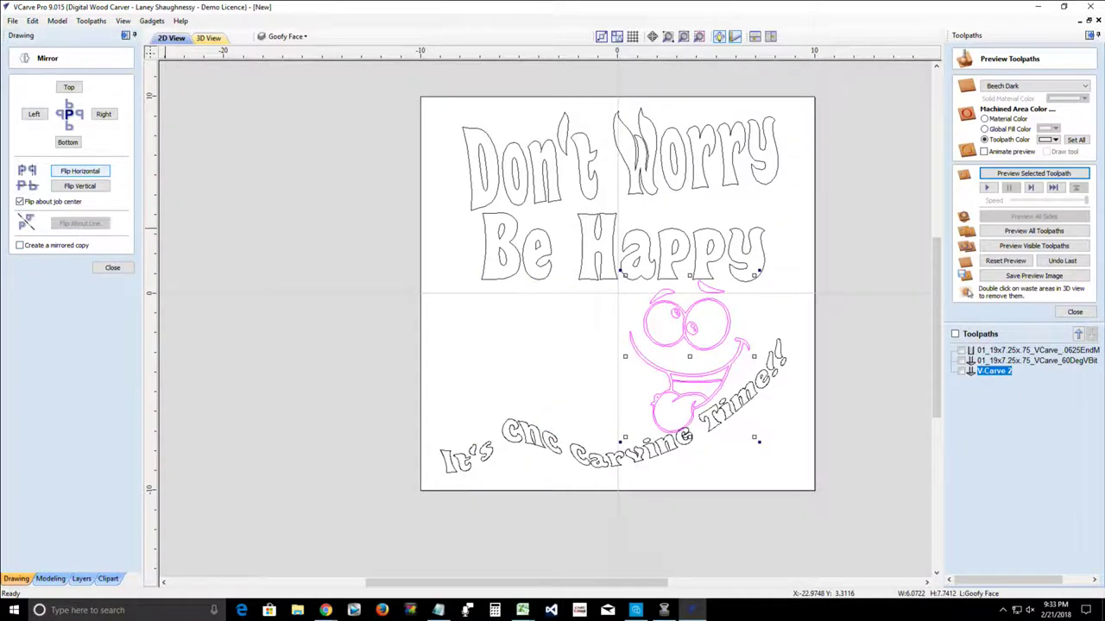
click(79, 186)
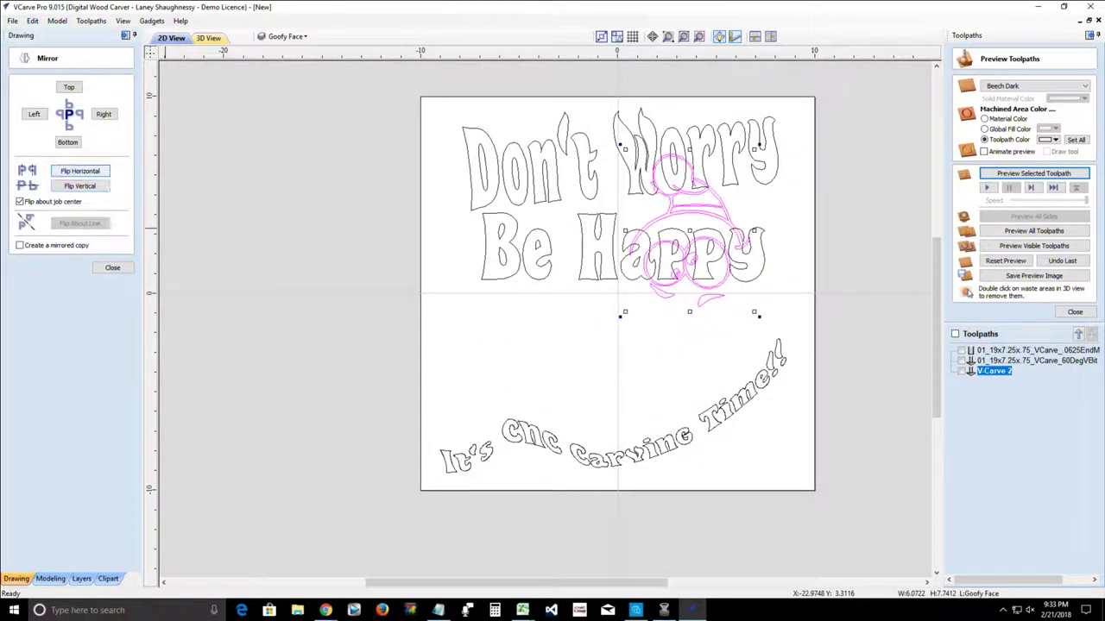
click(80, 171)
click(79, 185)
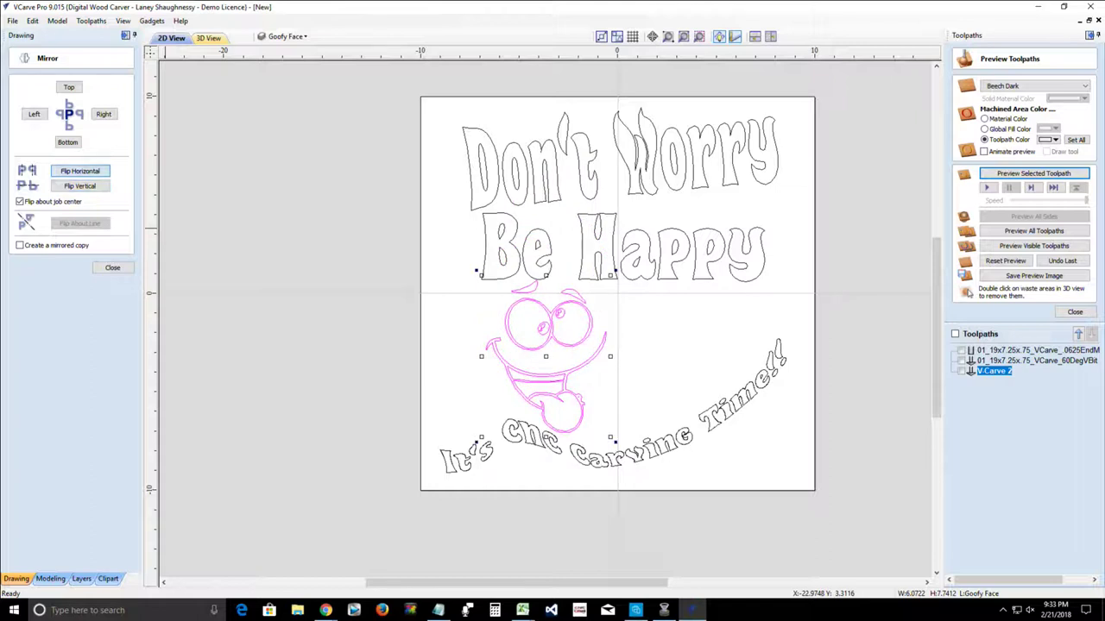
click(80, 171)
click(80, 171)
click(79, 171)
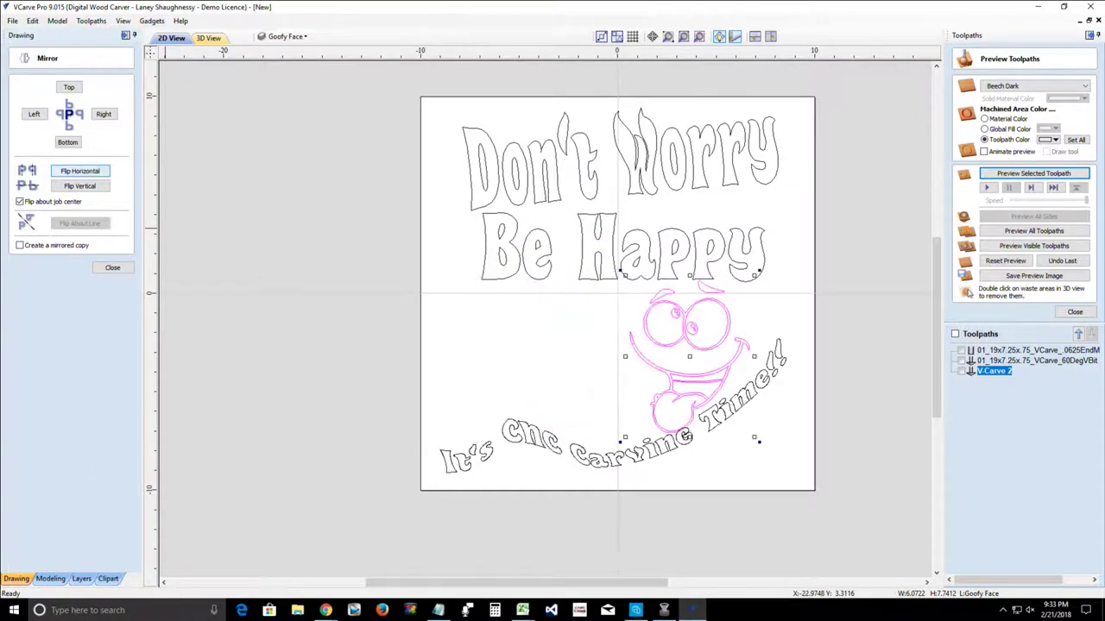
click(79, 171)
click(400, 433)
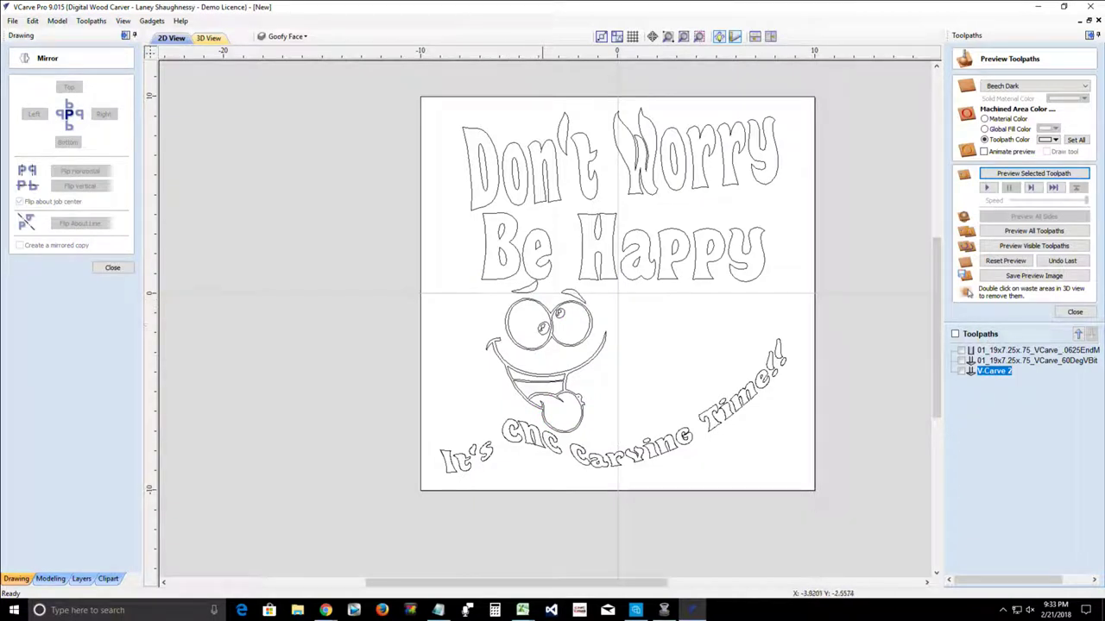
Step: Rotate the goofy face slightly counterclockwise, move it right between "Be Happy" and the curved text, and close the Mirror tool
click(515, 294)
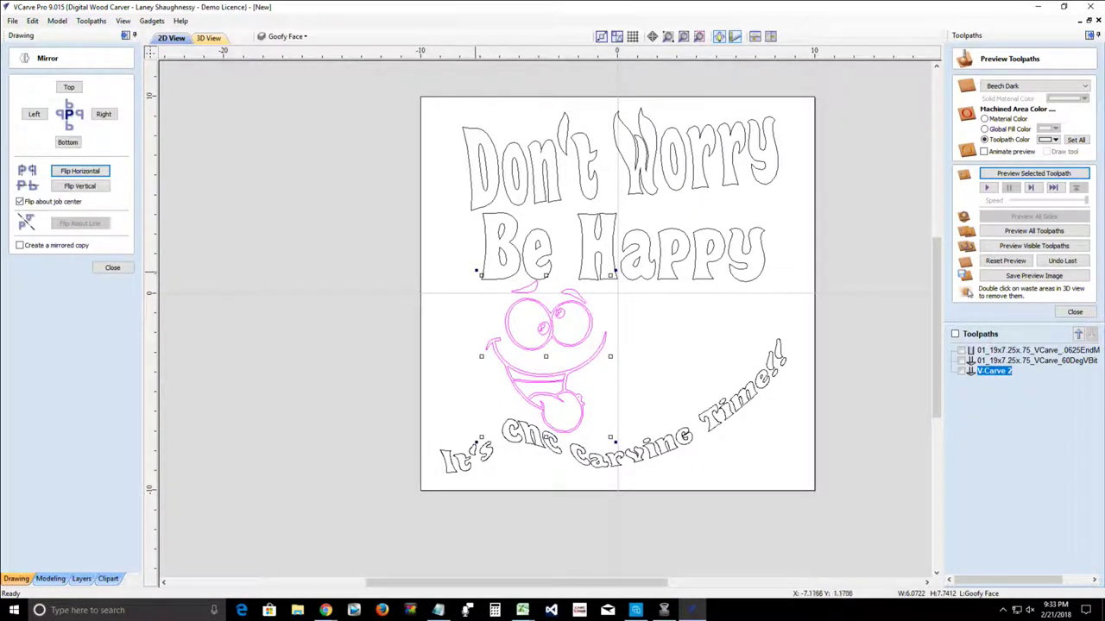
key(u)
drag(470, 273, 463, 280)
drag(552, 402, 569, 360)
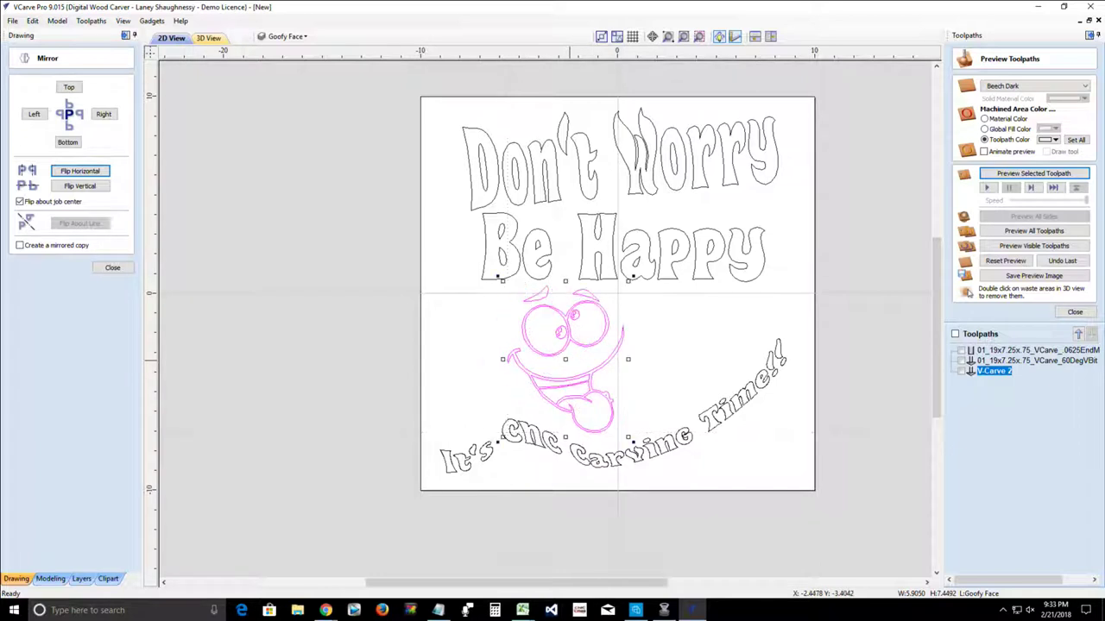
click(390, 377)
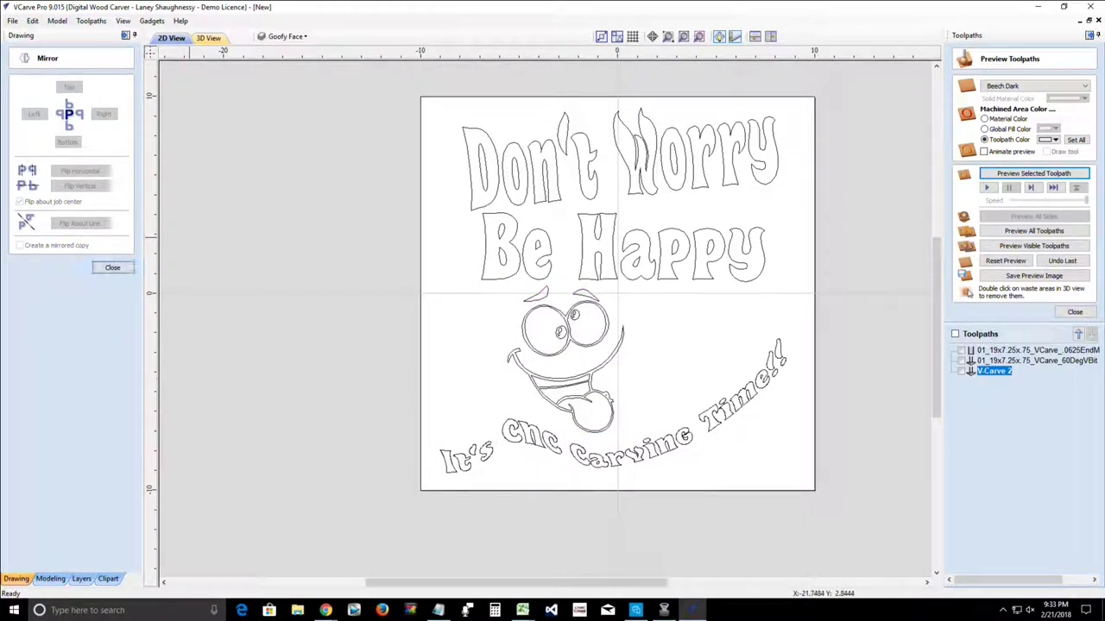
click(112, 267)
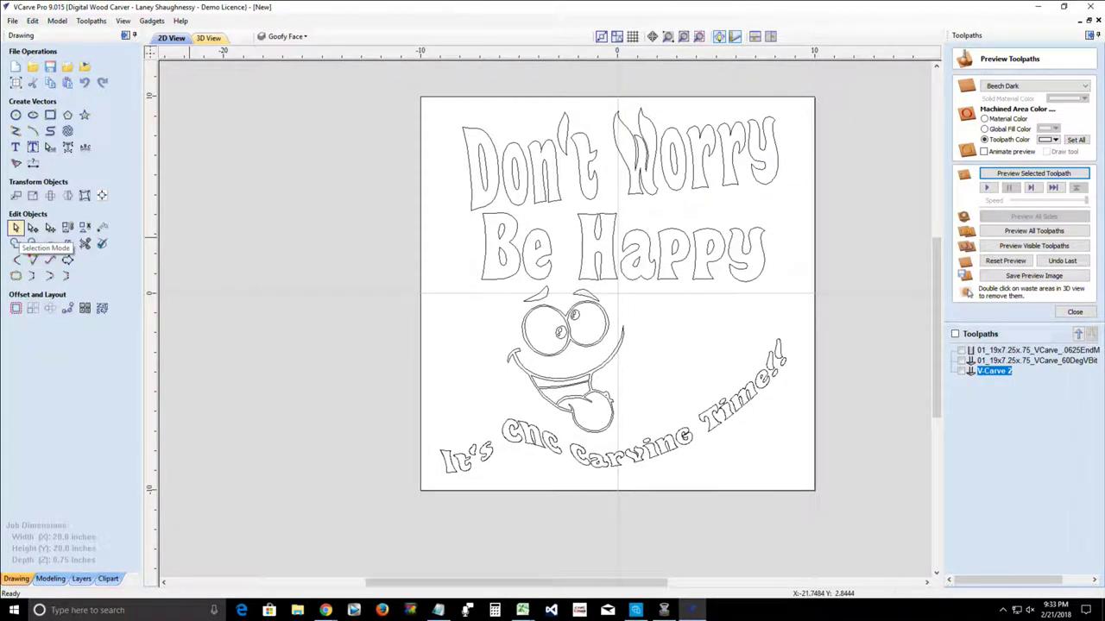
Step: Try the selection, node editing and interactive transform modes on the sign texts and the goofy face
click(516, 263)
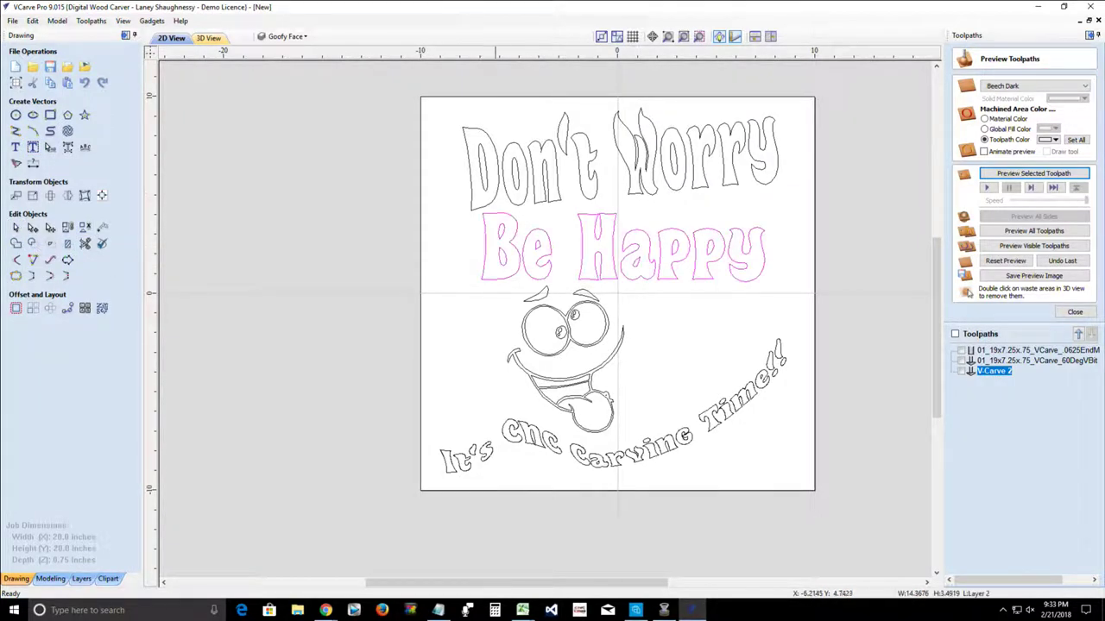
click(494, 201)
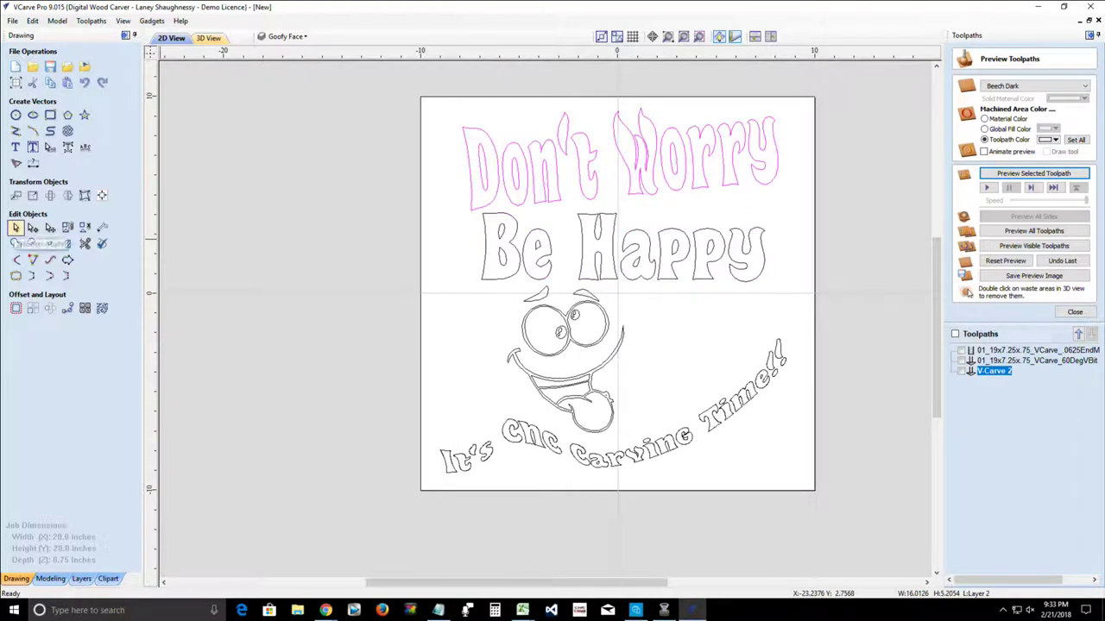
click(32, 227)
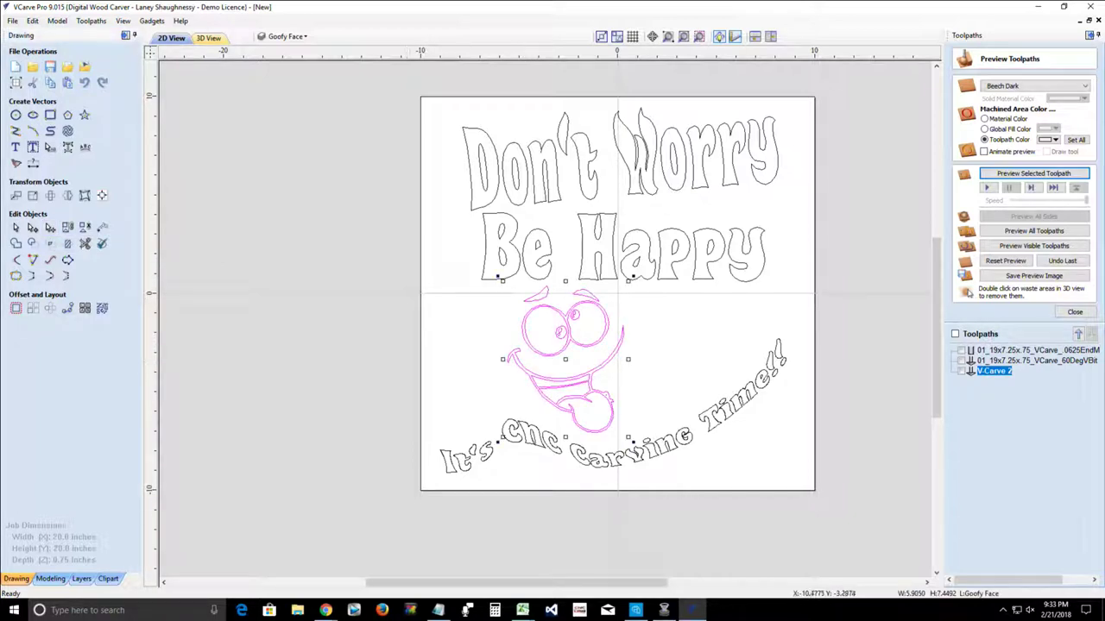
click(539, 354)
click(428, 373)
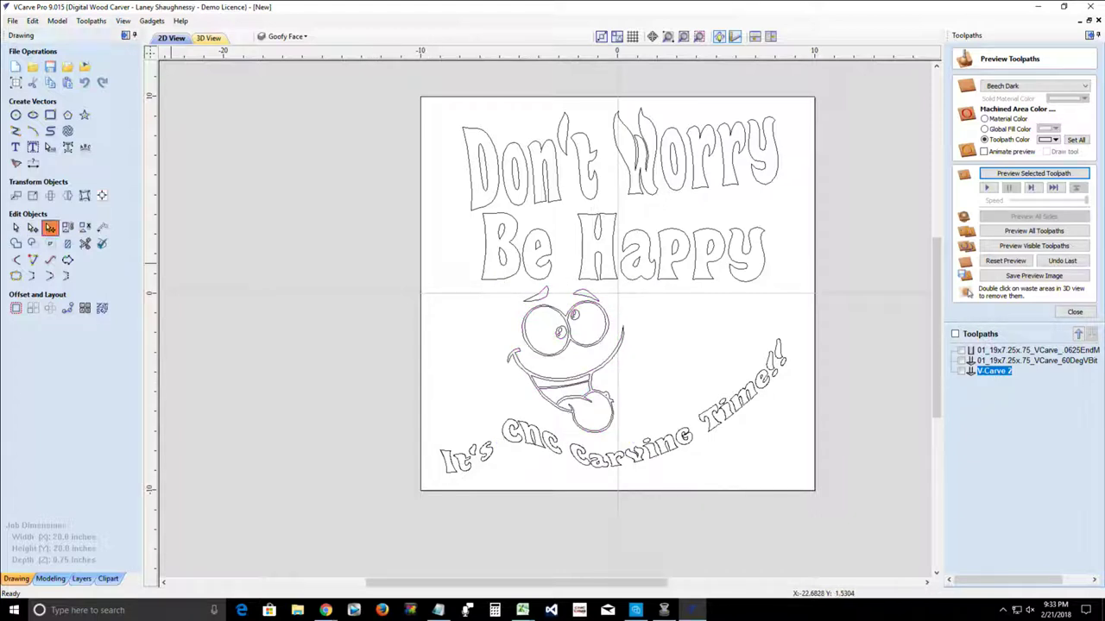
click(529, 377)
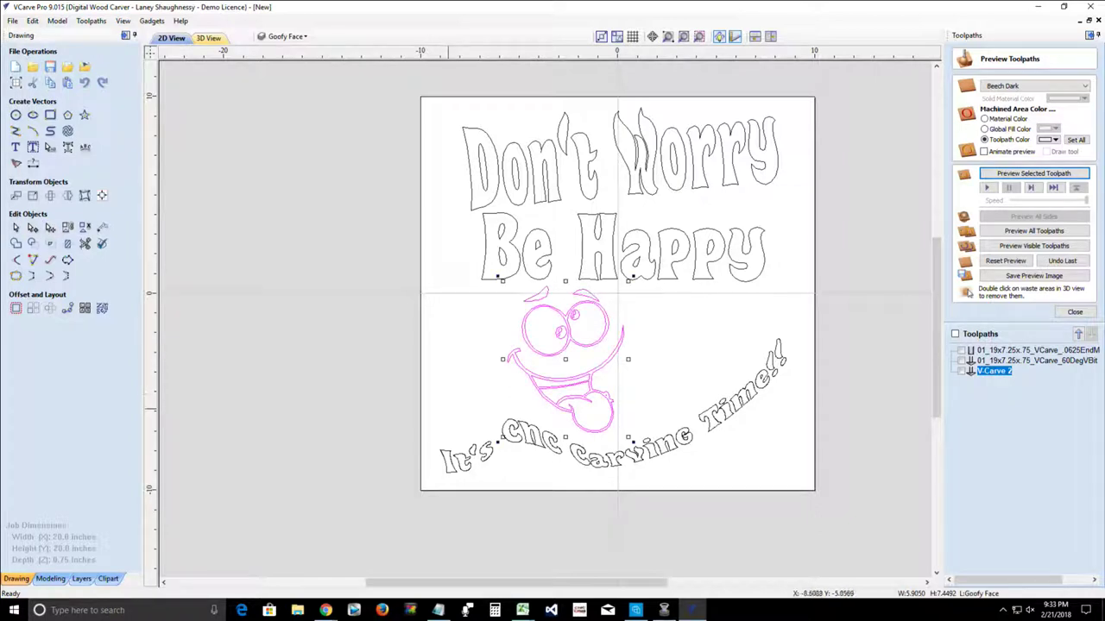
click(15, 227)
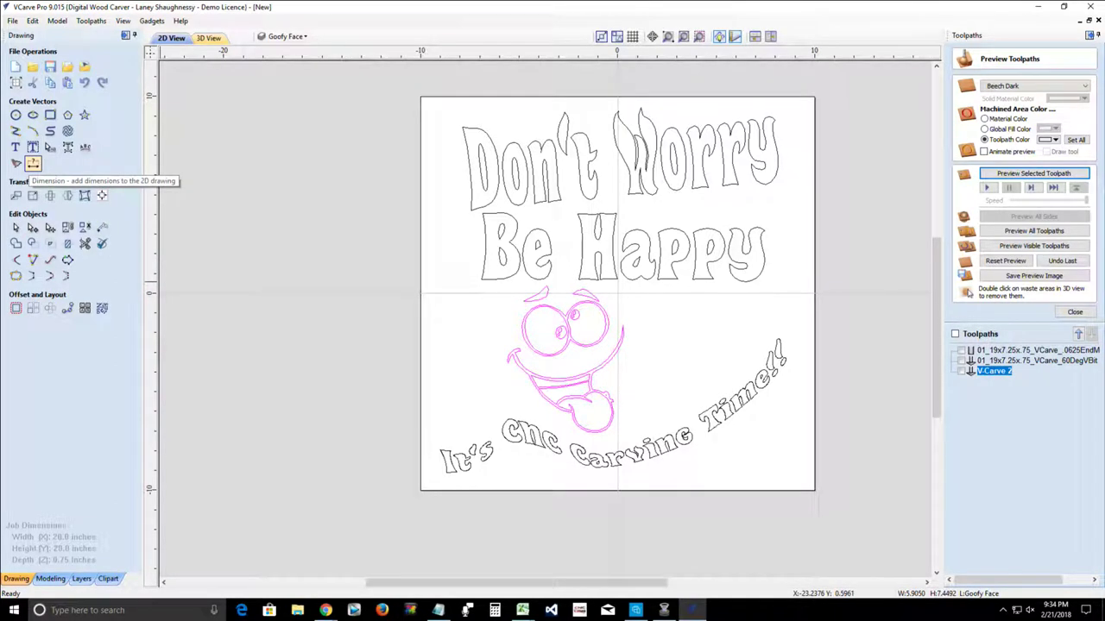
Step: Try a vertical dimension along the height of the "D" in "Don't Worry", and remove it
click(33, 163)
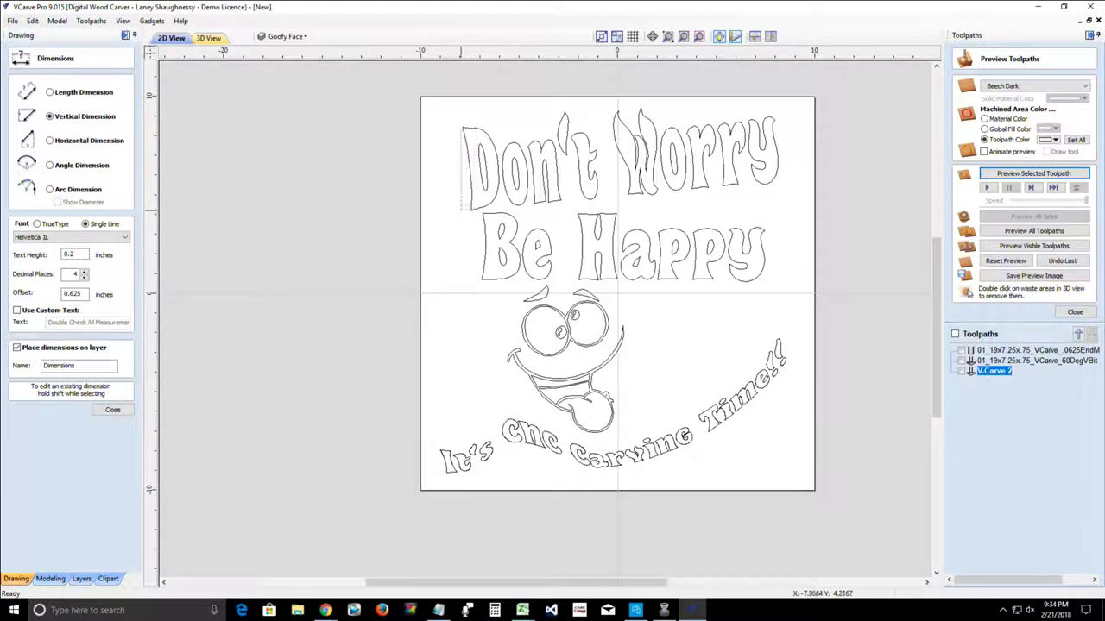
click(462, 211)
click(463, 126)
click(438, 194)
scroll(445, 195, up, 3)
scroll(446, 196, down, 3)
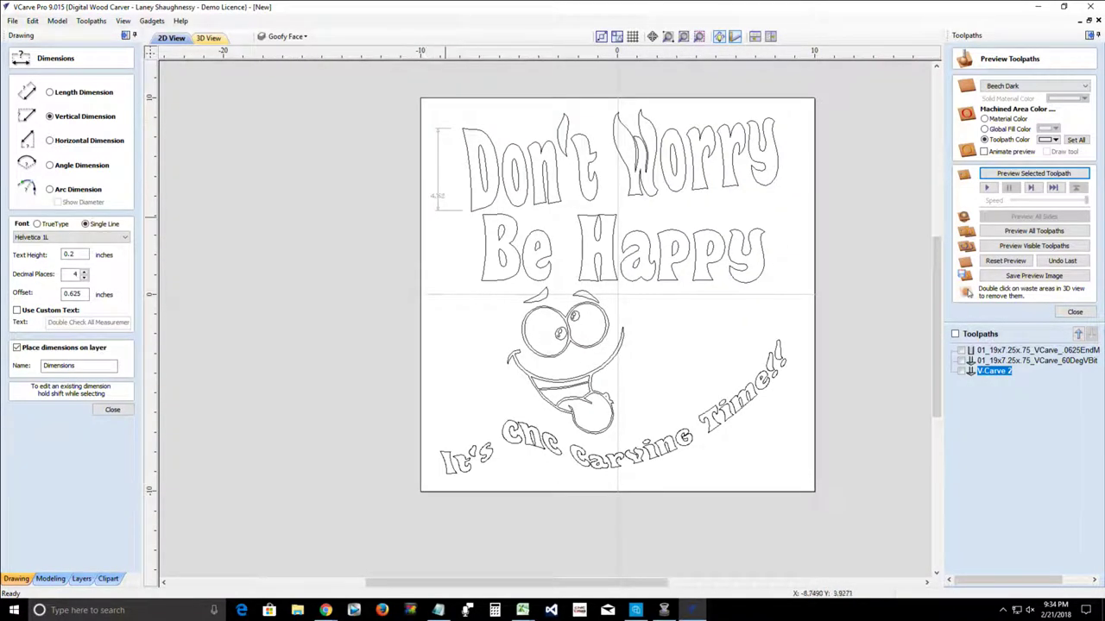
scroll(436, 196, up, 2)
scroll(438, 196, down, 2)
key(Escape)
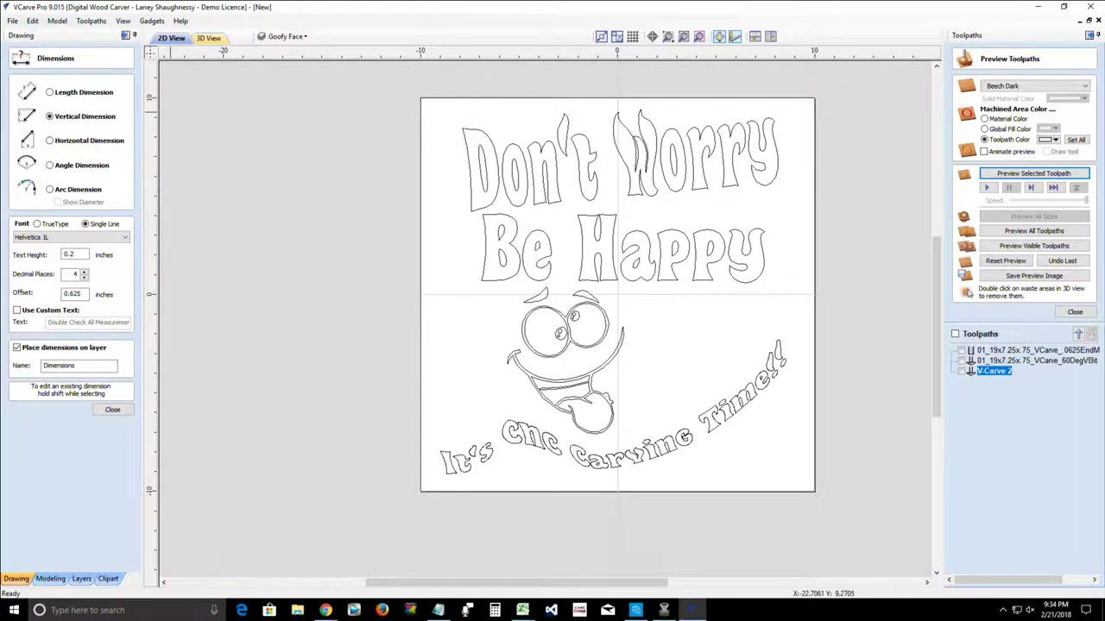
Step: Close the Dimensions tool and inspect the span properties at the upper and lower corners of the "D" in "Don't Worry"
click(112, 409)
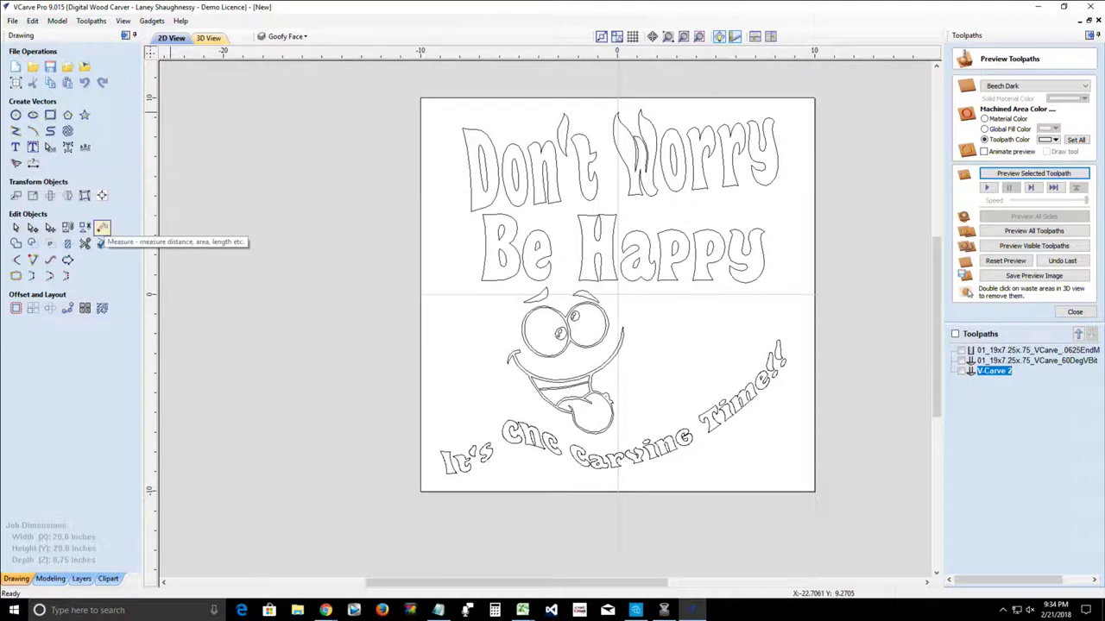
click(102, 228)
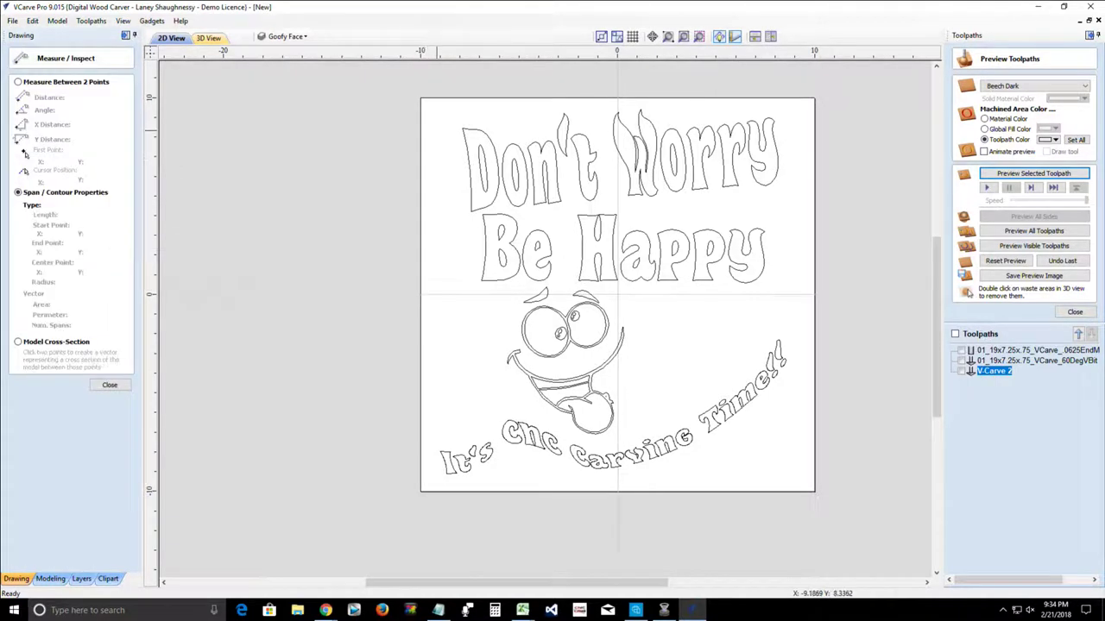
click(463, 128)
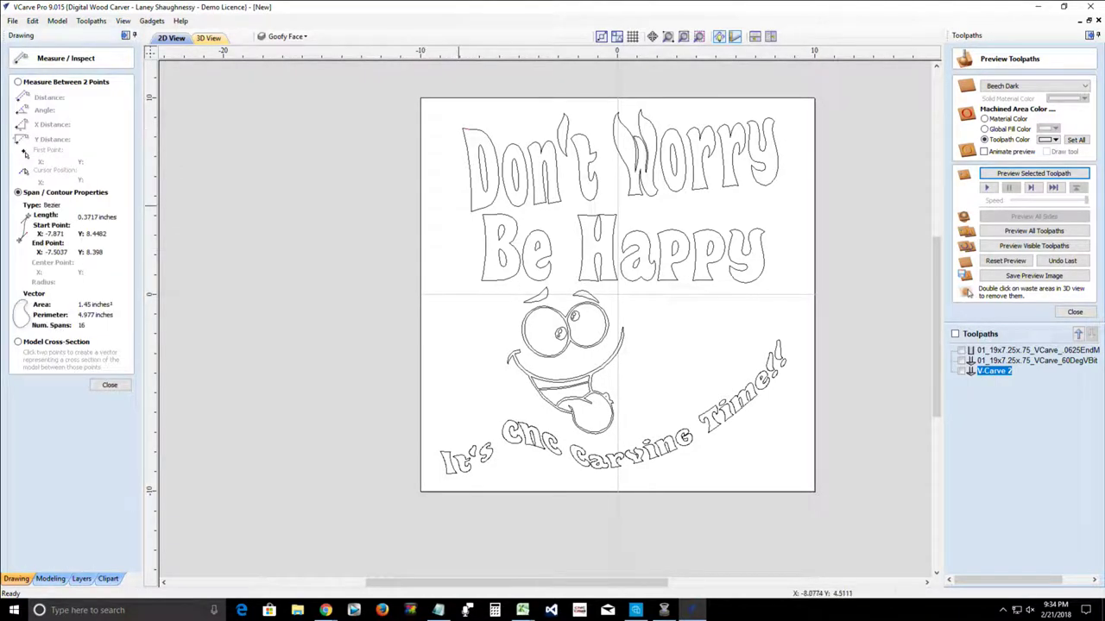
click(468, 210)
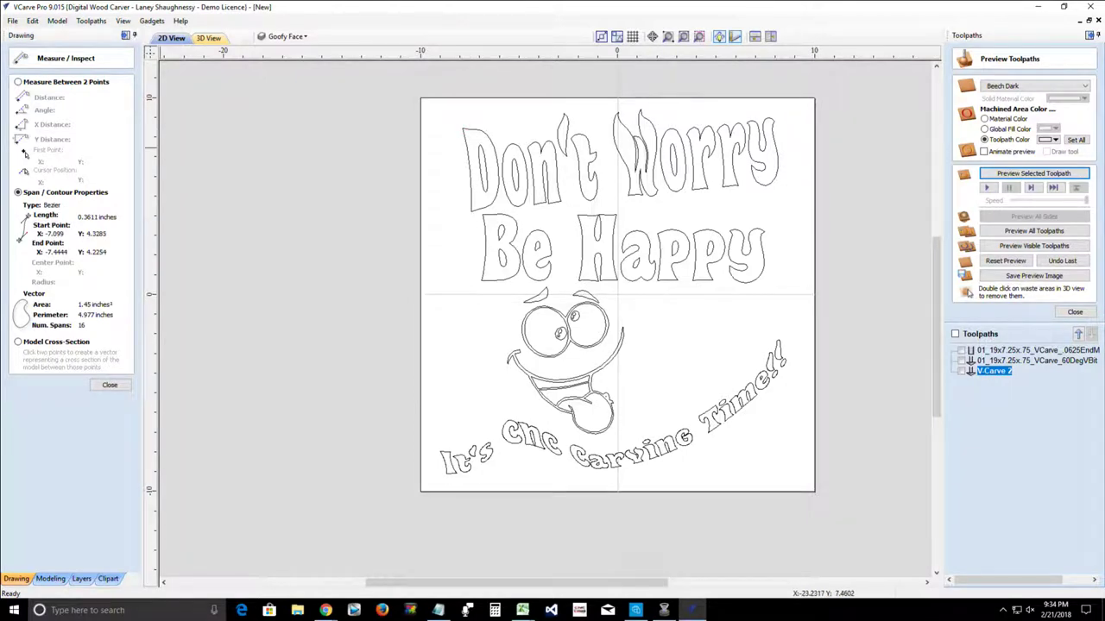
scroll(454, 132, up, 3)
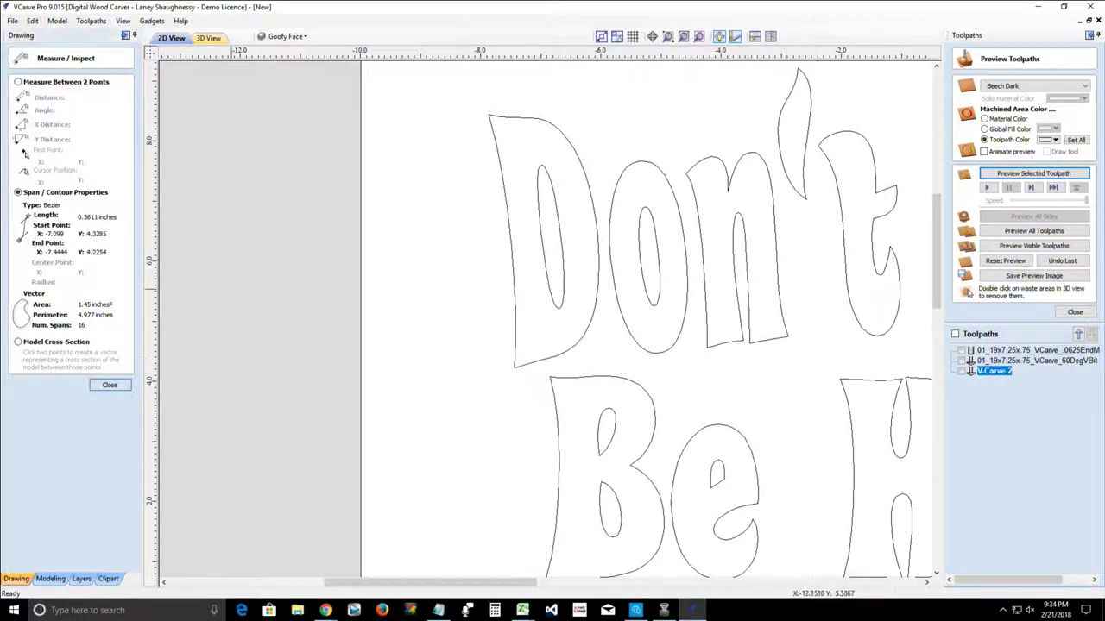
click(109, 385)
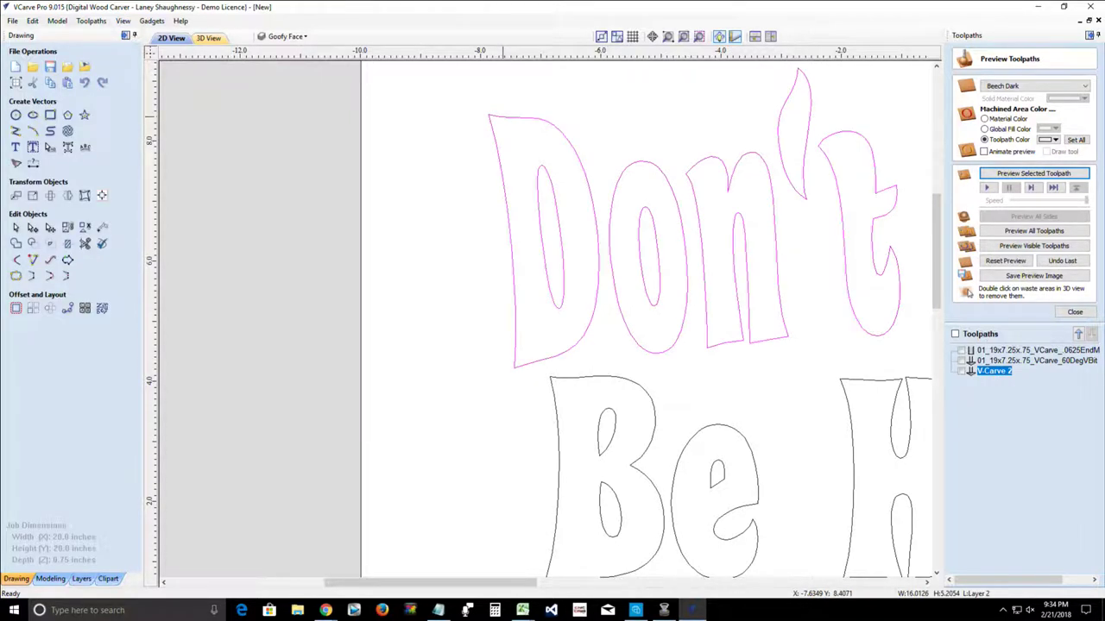
Step: Inspect the span properties around the outer outline of the "D", including its curved side and both corners, and close the Measure tool
scroll(501, 117, down, 3)
scroll(500, 146, up, 2)
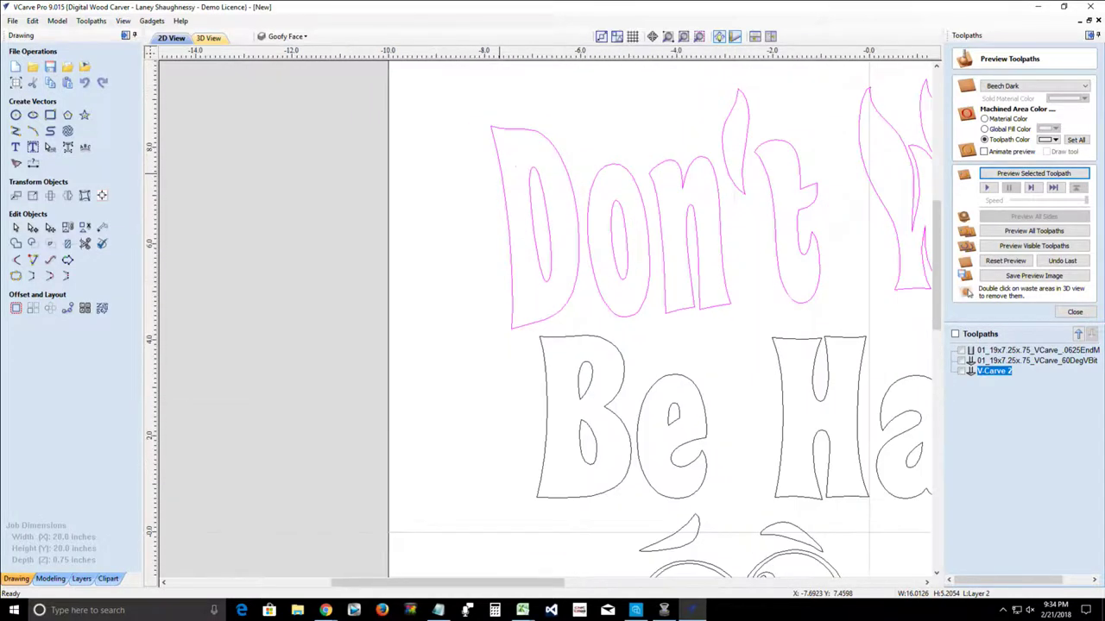
scroll(504, 175, up, 1)
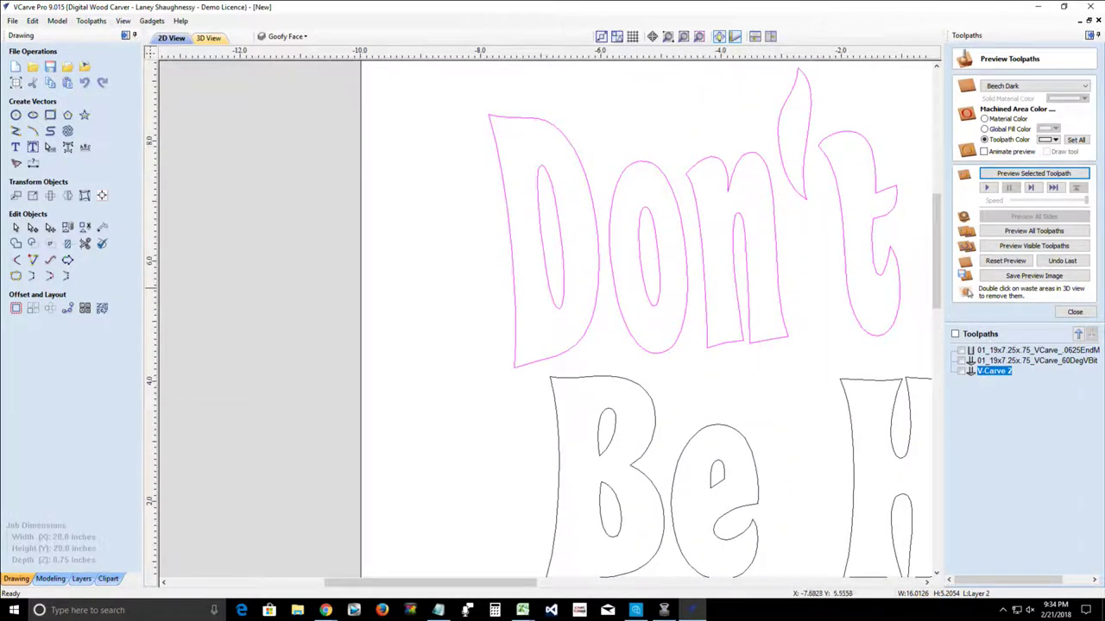
scroll(498, 276, down, 1)
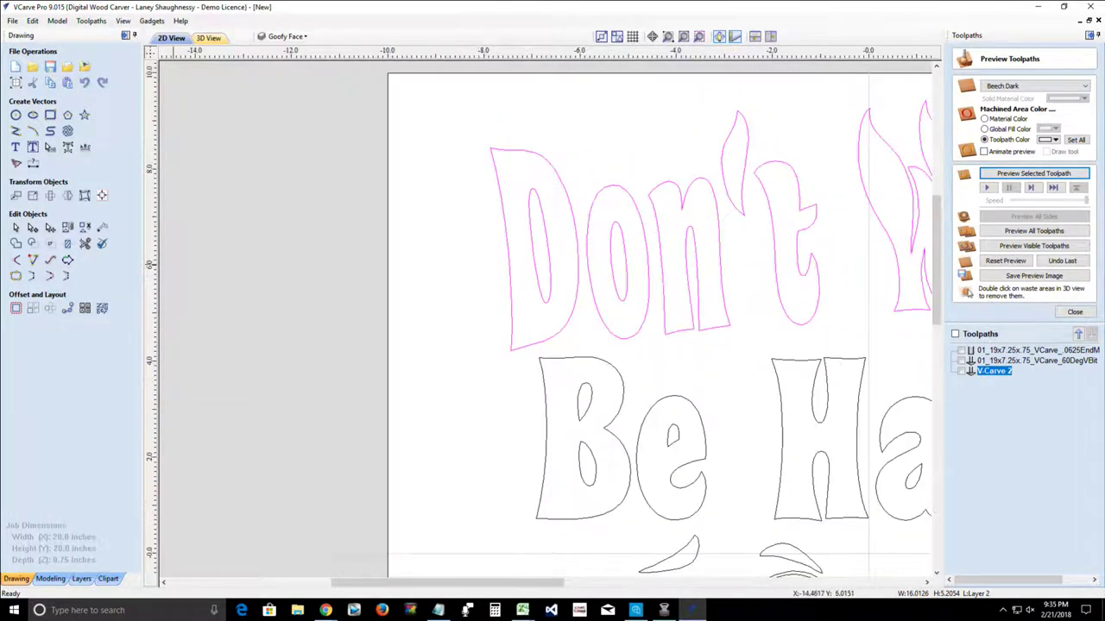
click(102, 228)
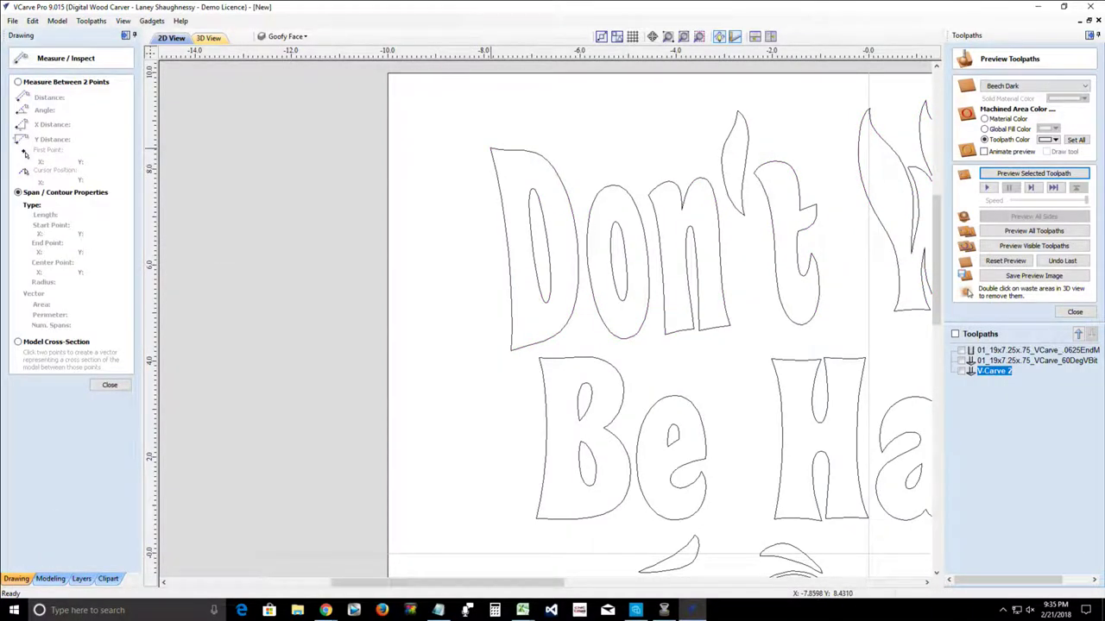
click(490, 148)
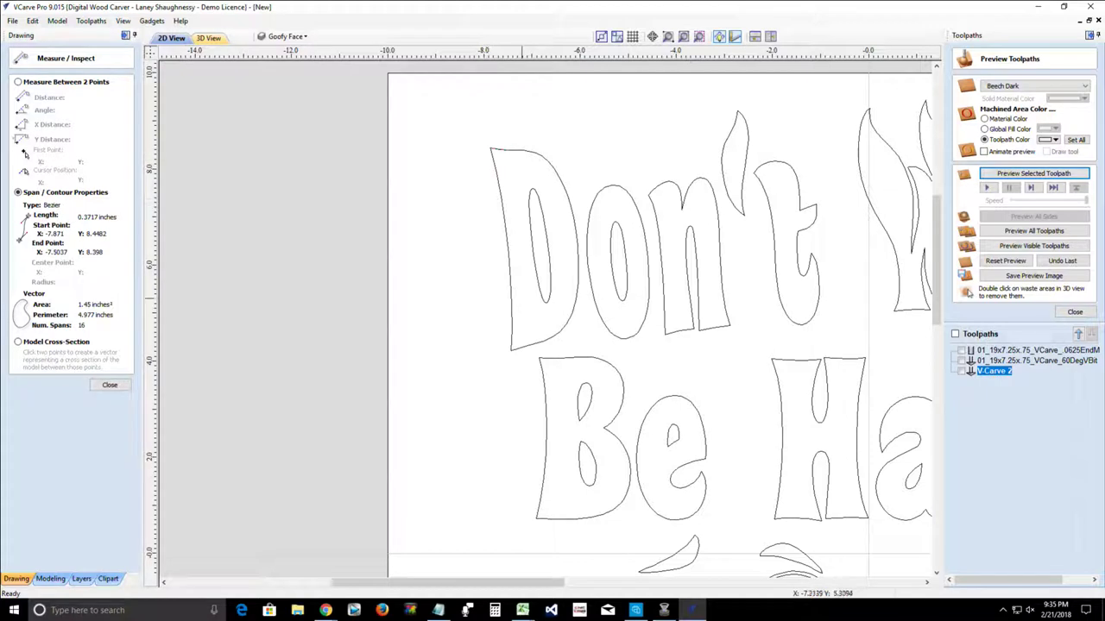
click(518, 348)
click(559, 333)
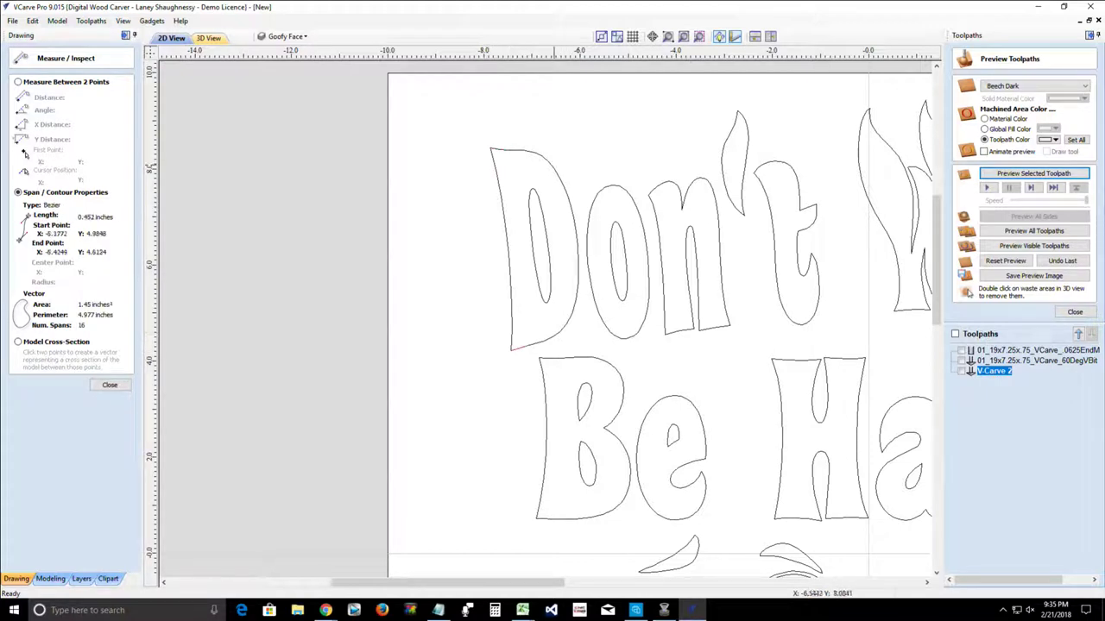
click(554, 167)
click(493, 150)
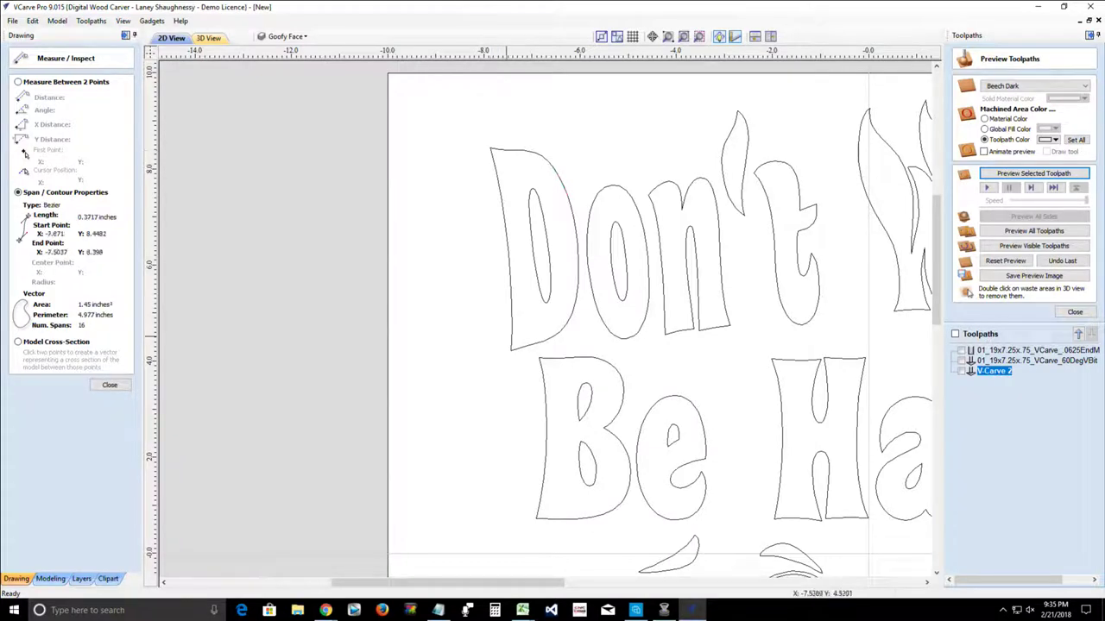
click(511, 349)
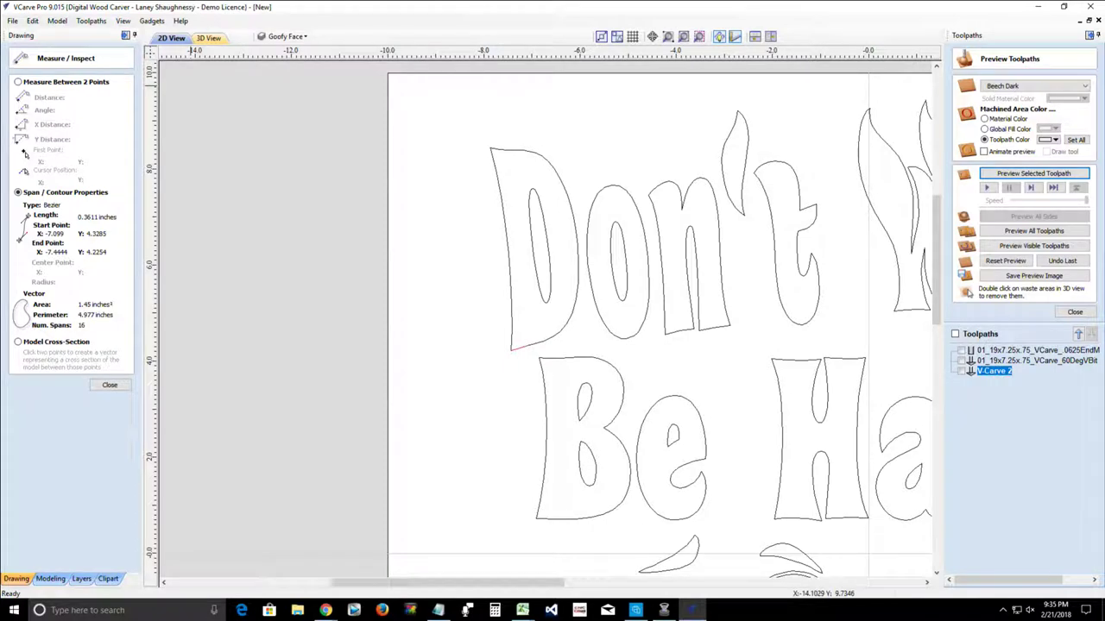
scroll(522, 345, up, 5)
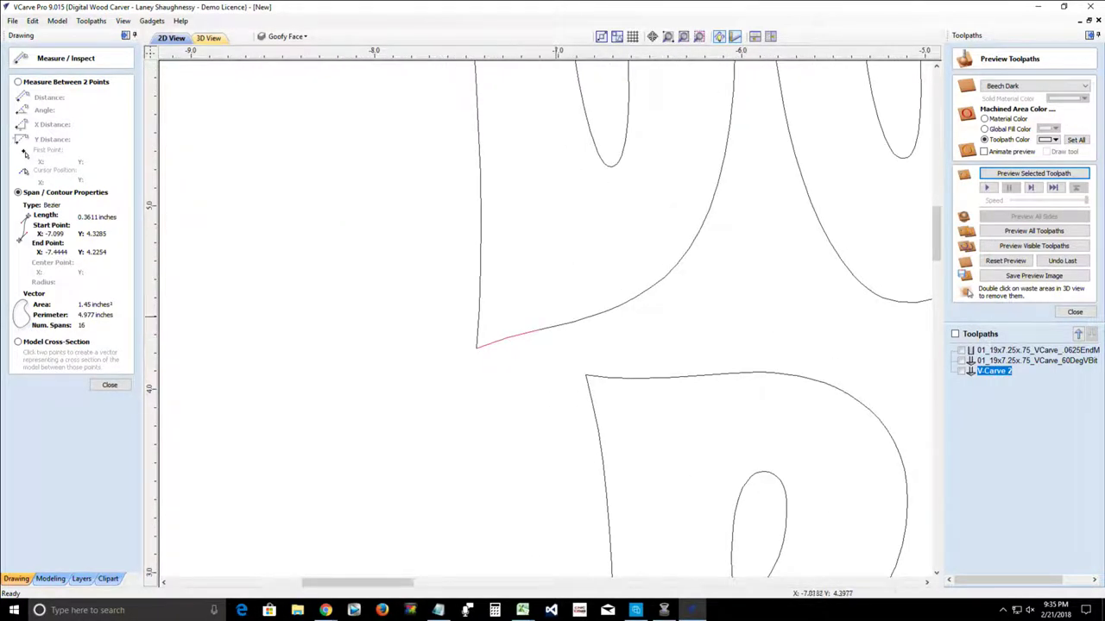
scroll(639, 293, down, 7)
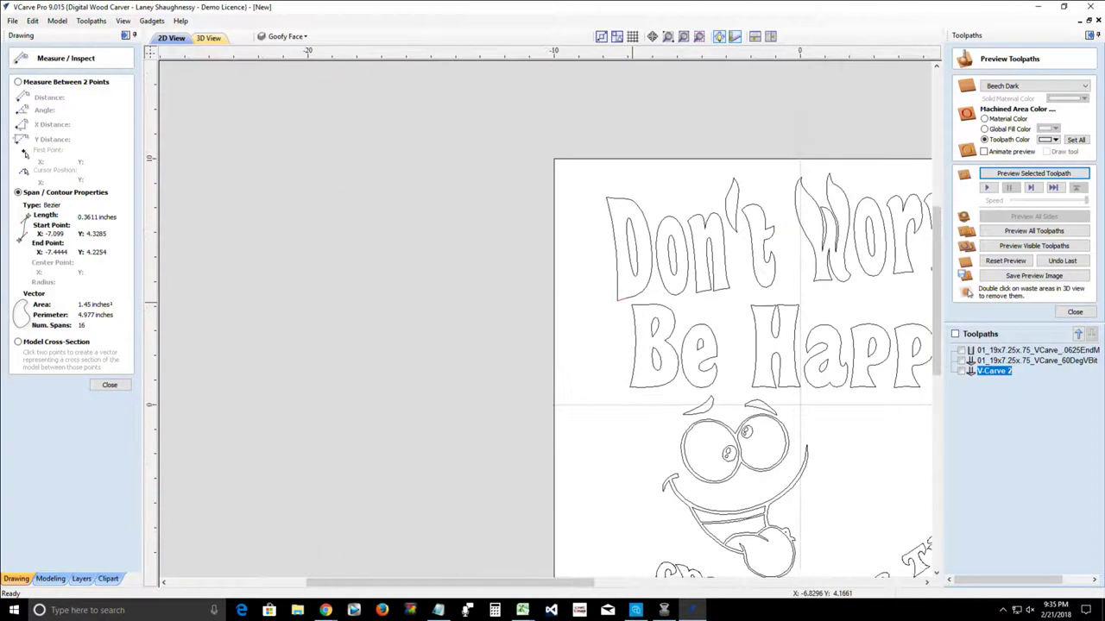
click(109, 385)
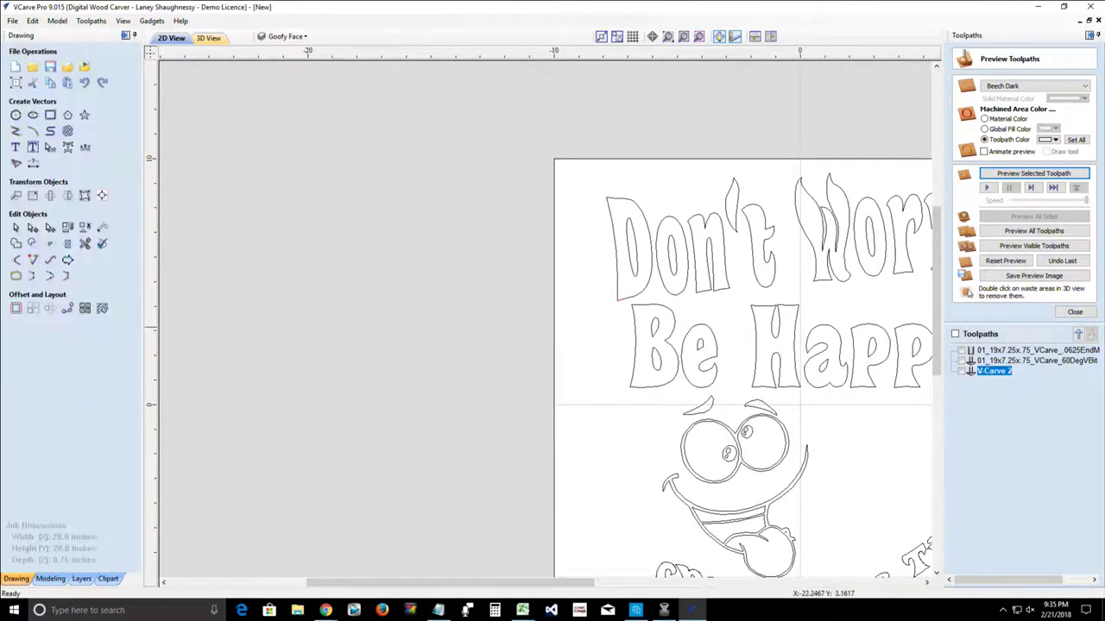
Step: Convert the "Don't Worry" text to curves and put the outer outline of the "D" into node editing
click(616, 292)
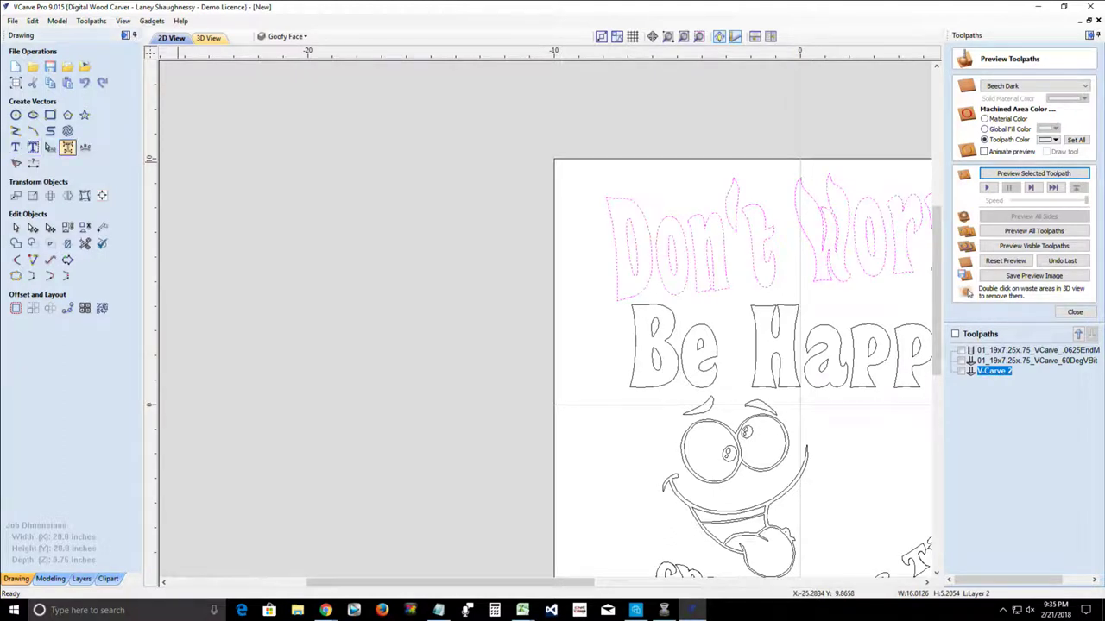
click(563, 287)
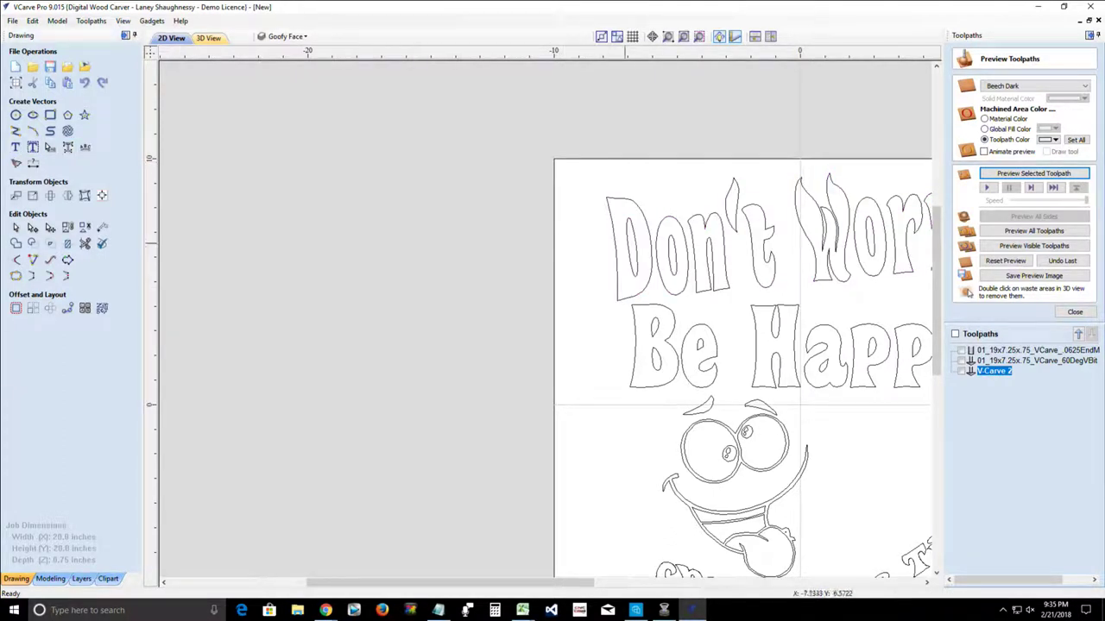
click(617, 246)
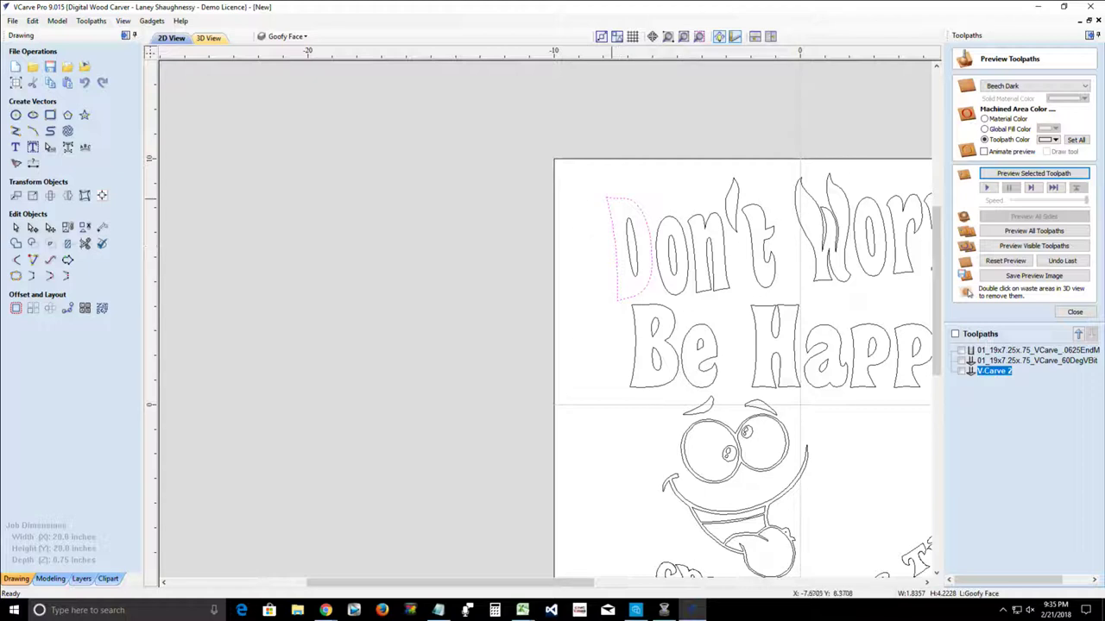
click(33, 227)
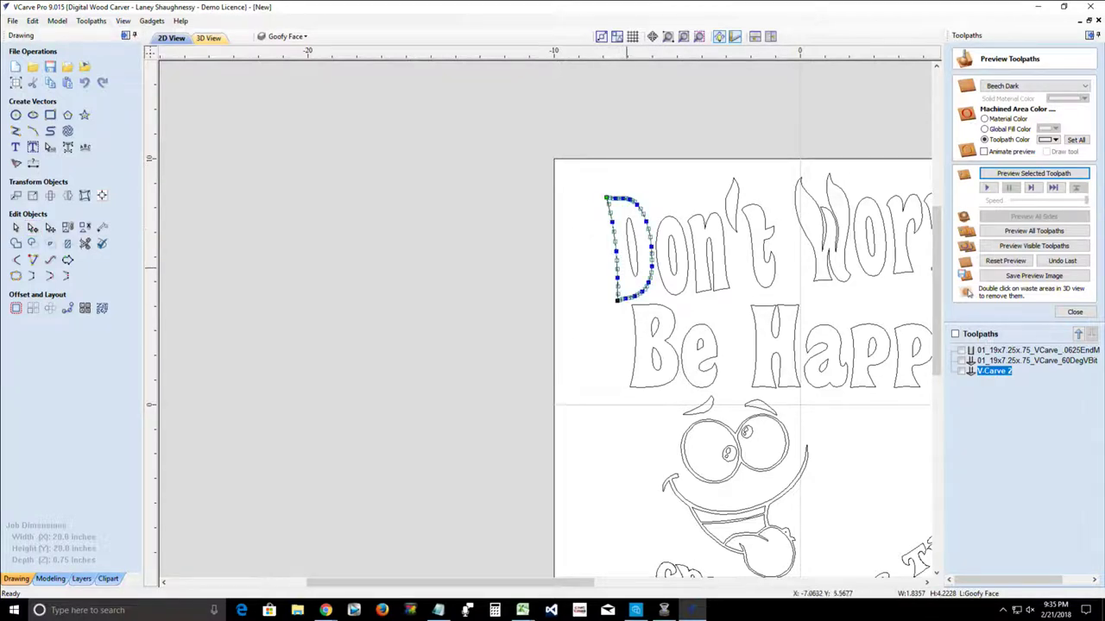
scroll(613, 181, up, 3)
scroll(596, 276, down, 2)
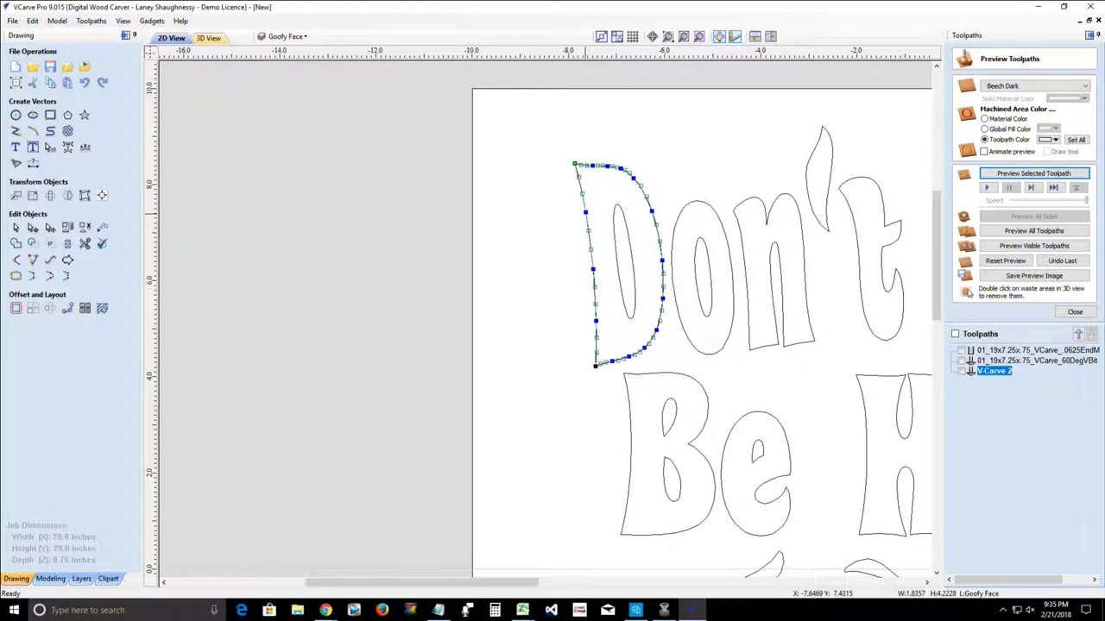
Step: Delete the three intermediate nodes on the D's left side, adjust the remaining span with its lower handle, and leave node editing
right_click(585, 211)
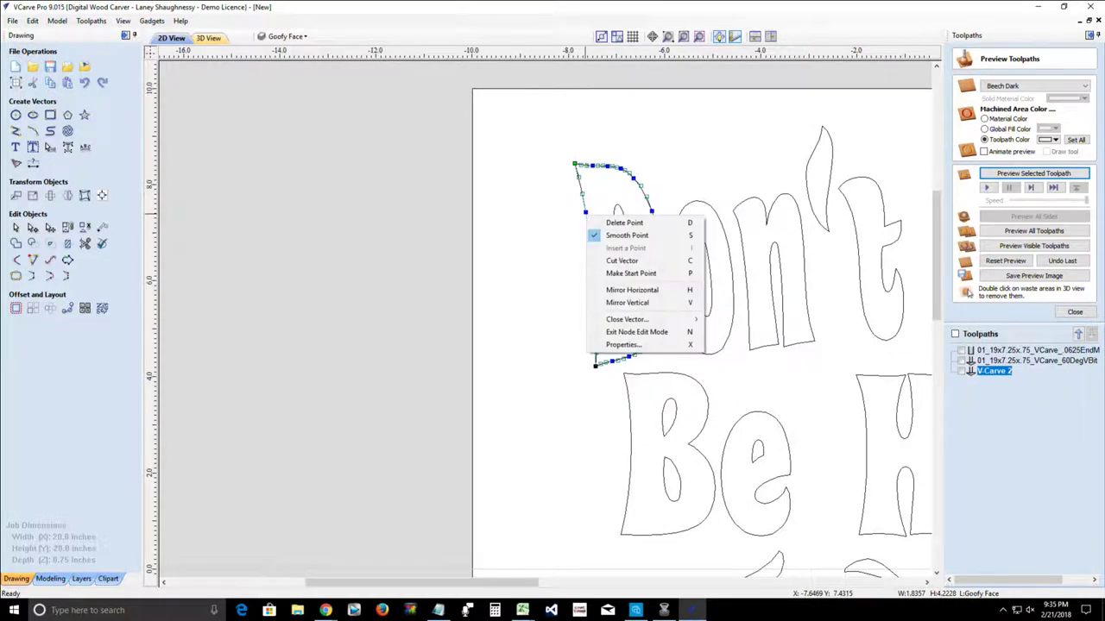
click(624, 222)
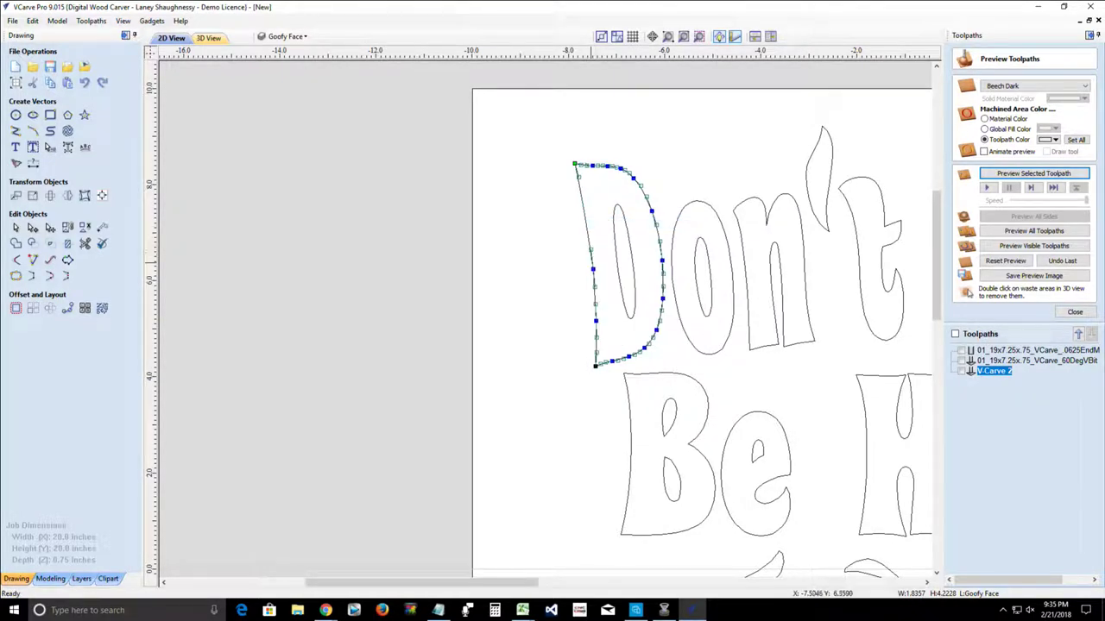
right_click(593, 269)
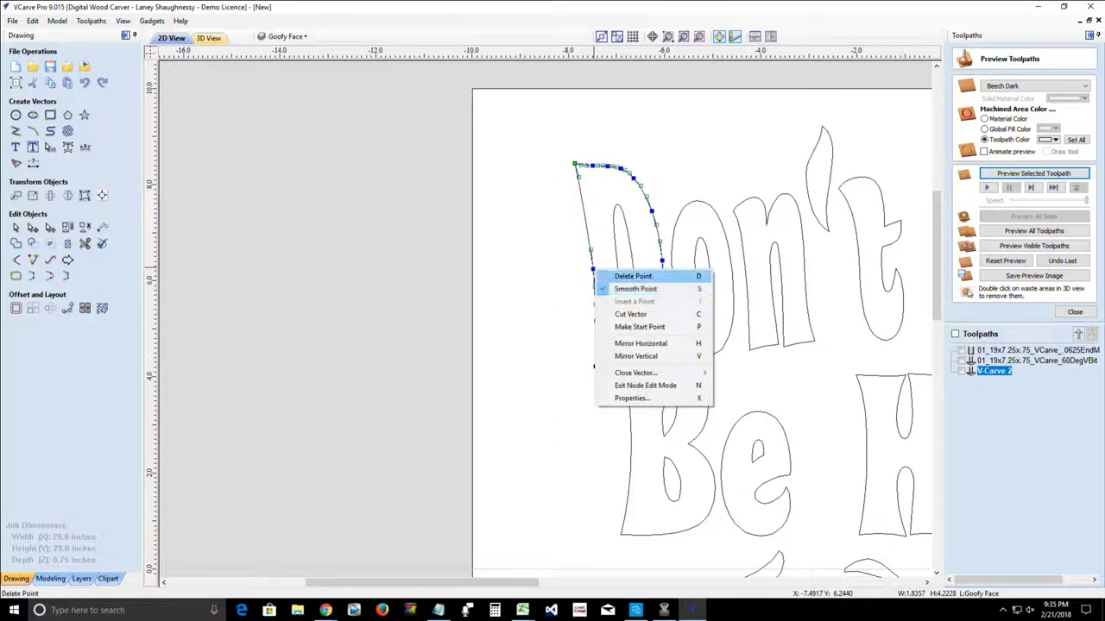
click(633, 276)
right_click(595, 323)
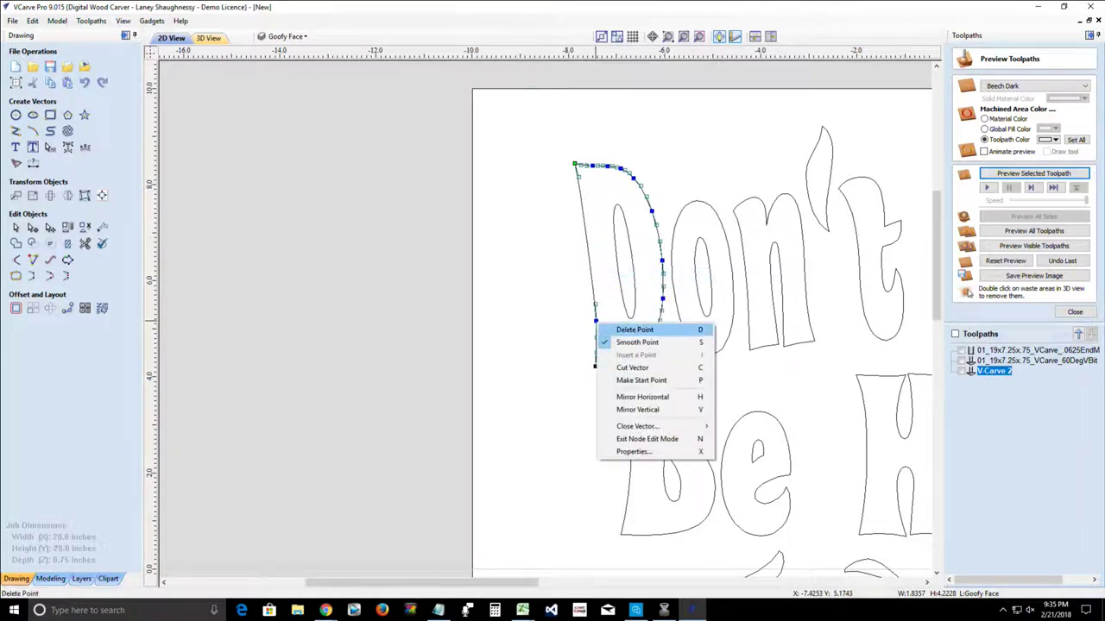
click(639, 330)
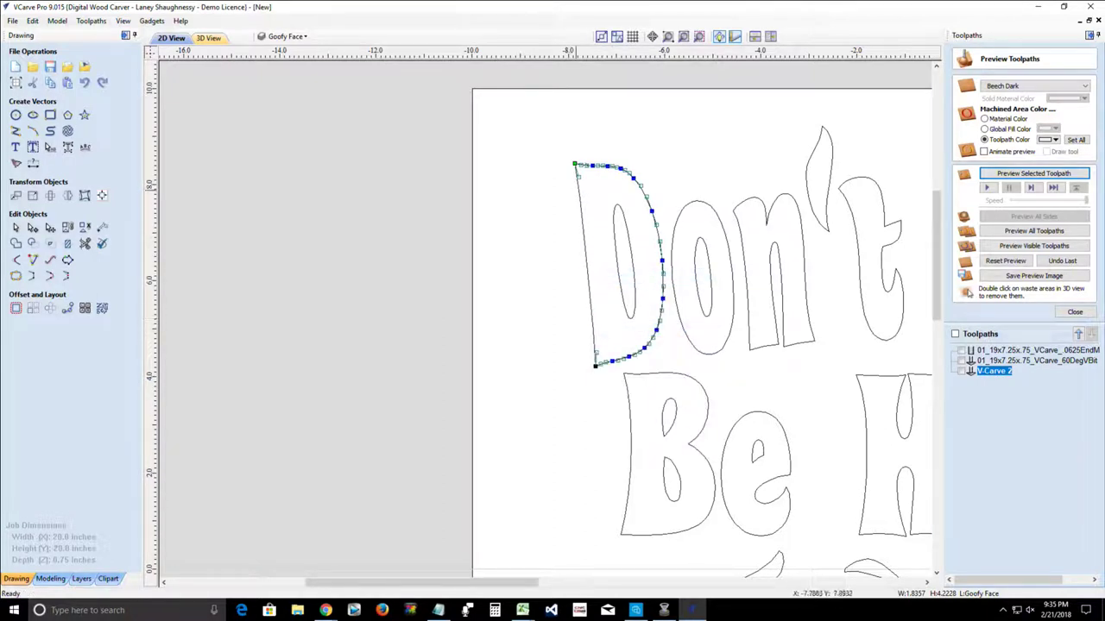
click(595, 353)
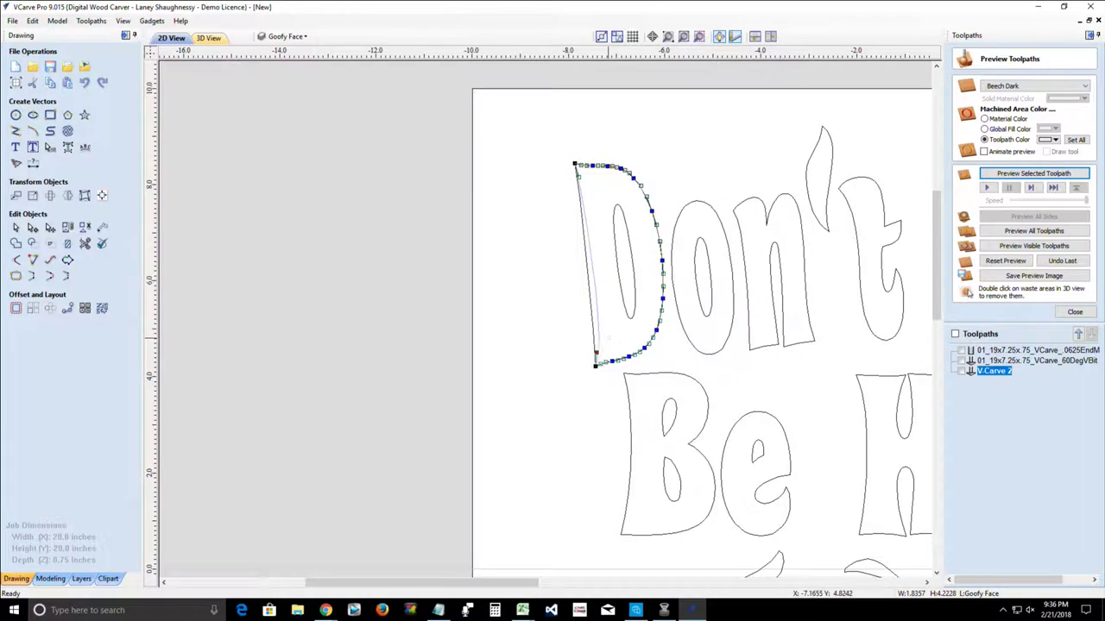
key(c)
click(560, 350)
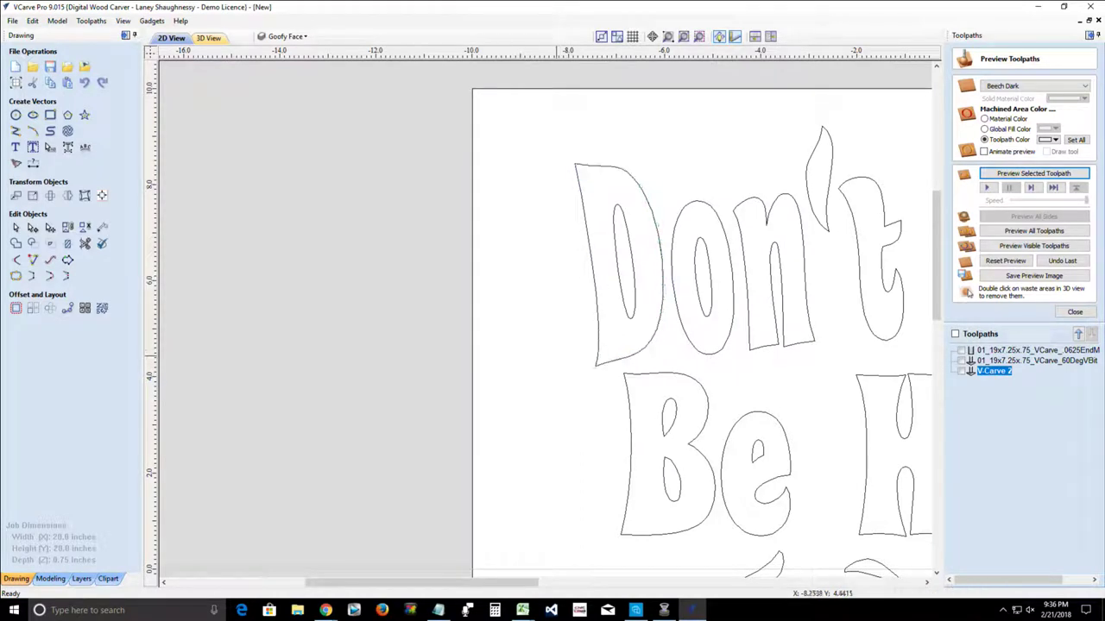
Step: Measure the single span along the D's left side and examine the edge closely
click(102, 227)
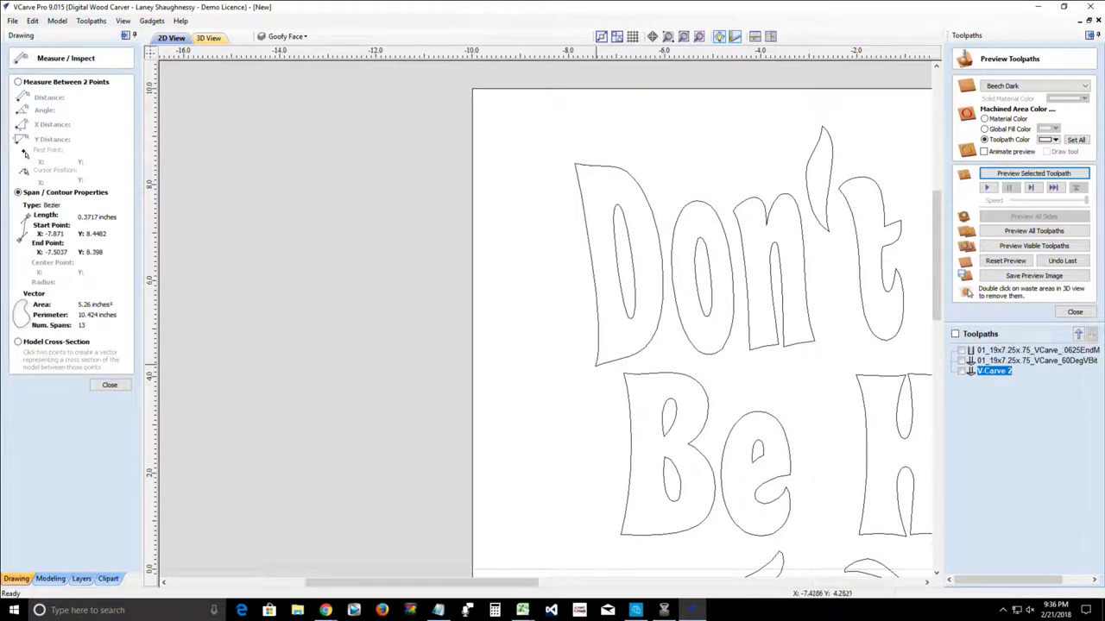
click(594, 364)
click(574, 165)
click(581, 193)
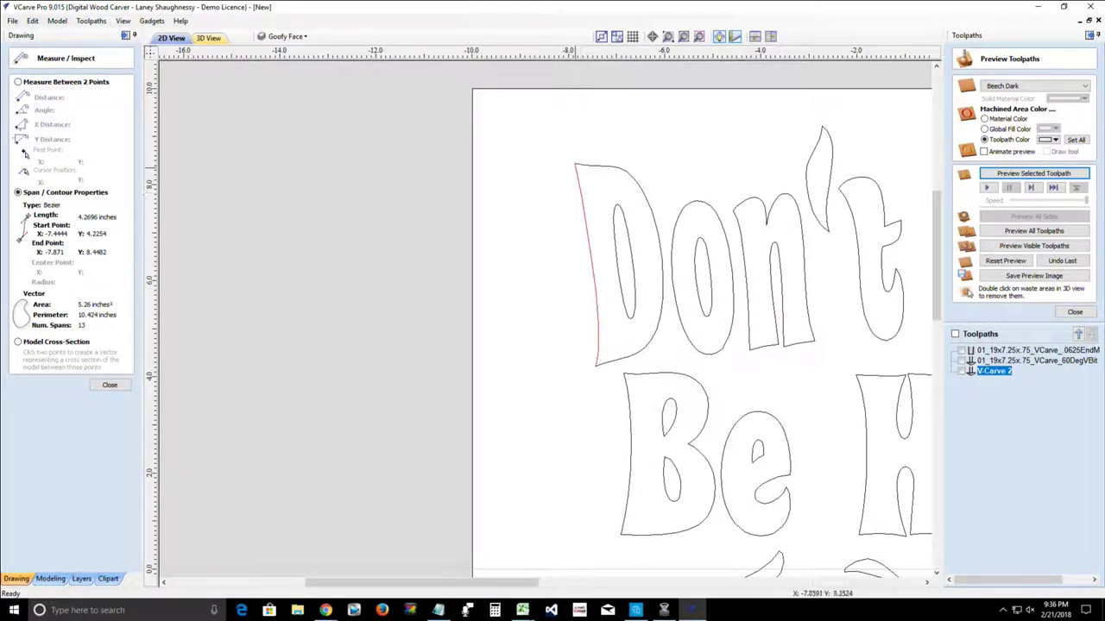
click(574, 163)
click(582, 193)
scroll(589, 259, up, 5)
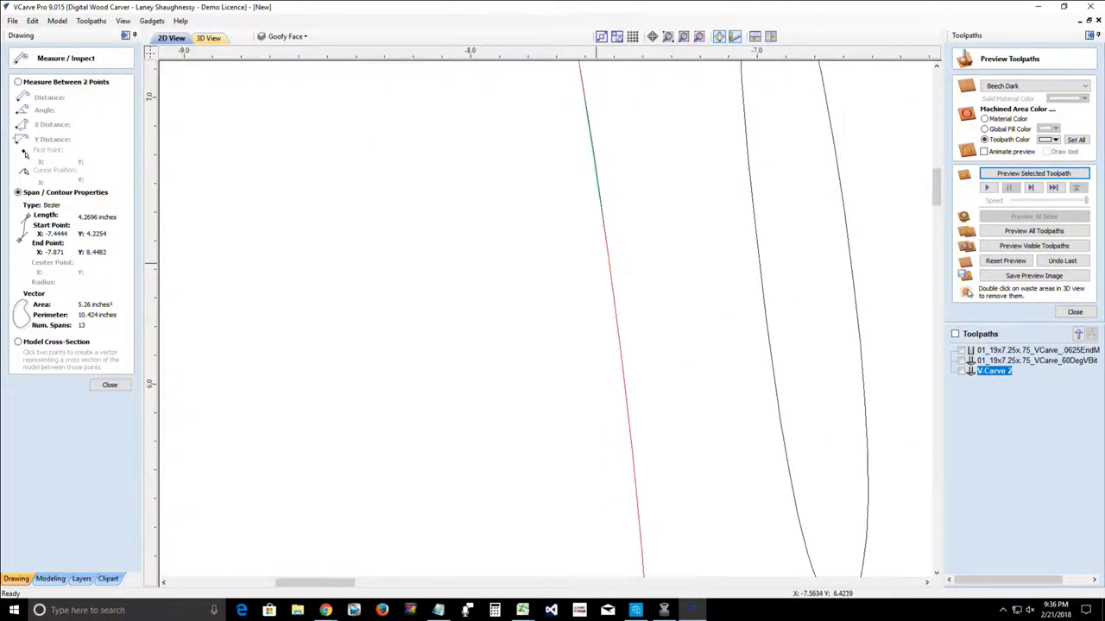
scroll(595, 261, up, 2)
scroll(640, 271, down, 5)
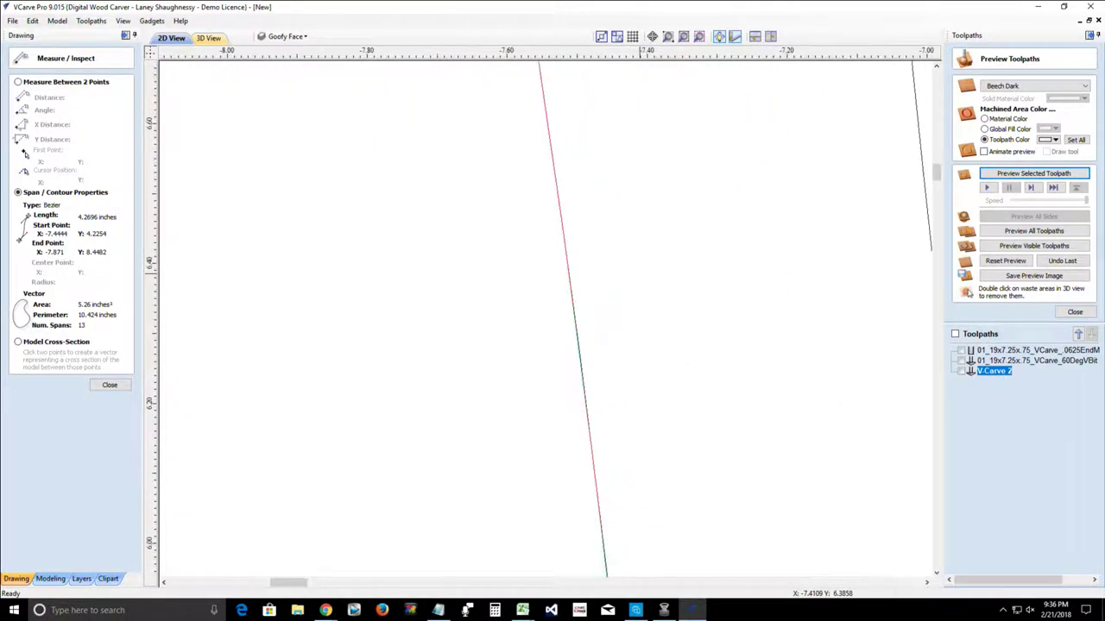
scroll(638, 272, down, 2)
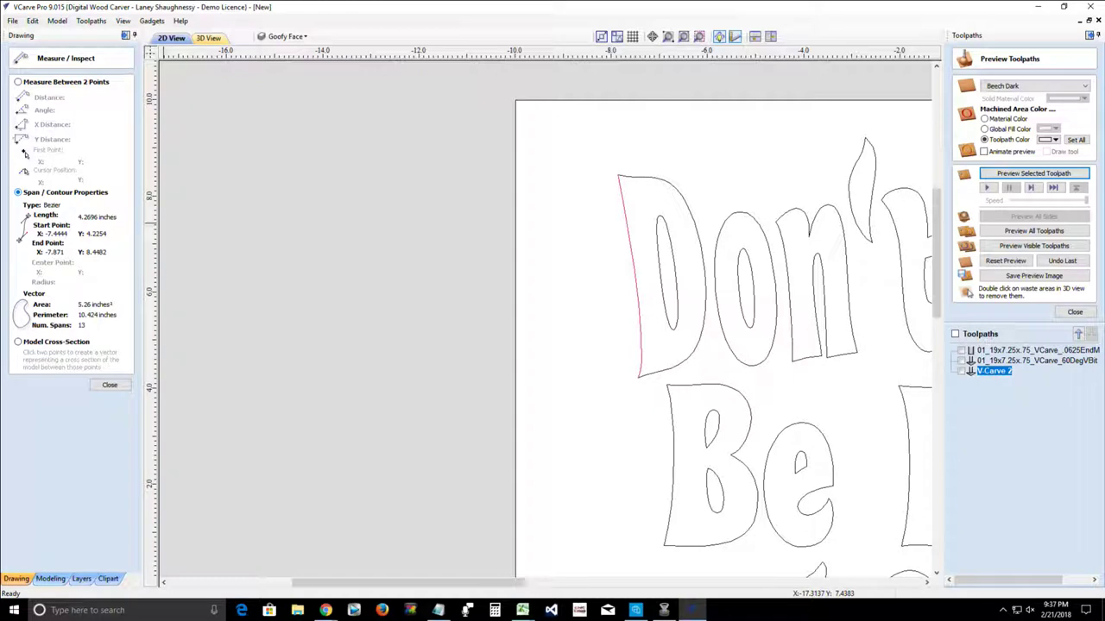
Step: Measure the straight-line distance between the upper and lower left corners of the "D" twice, closing the Measure tool each time
click(18, 81)
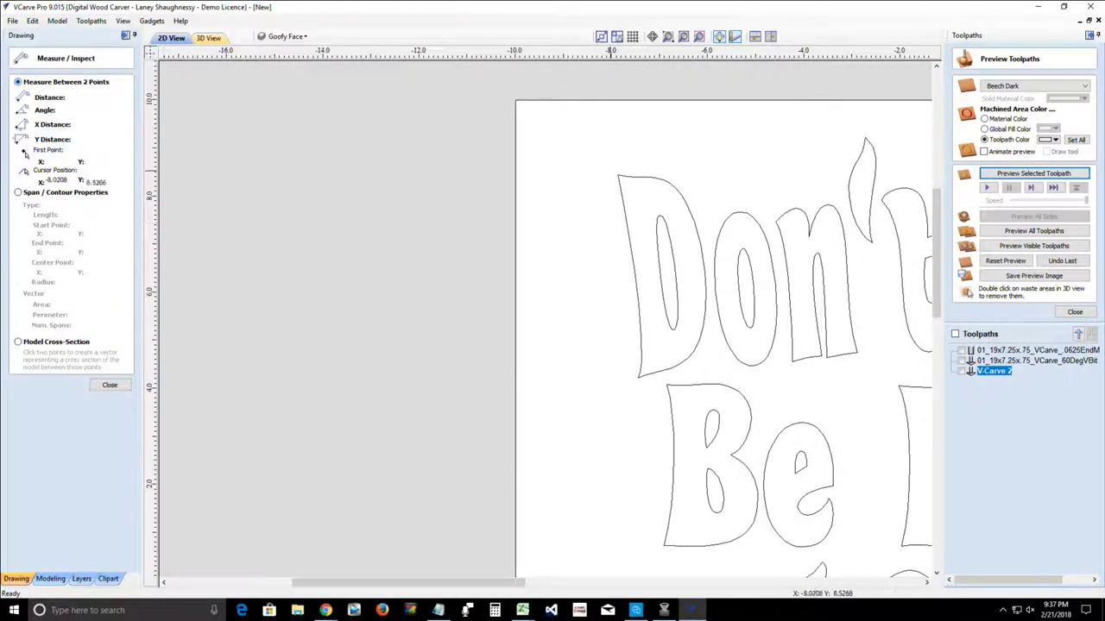
click(617, 175)
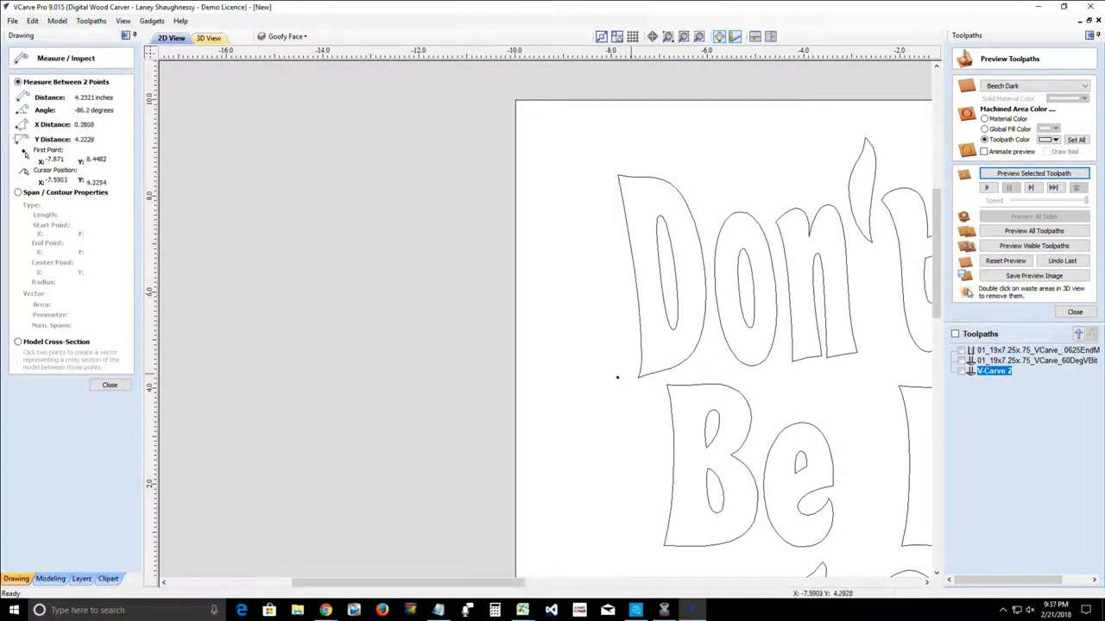
click(637, 377)
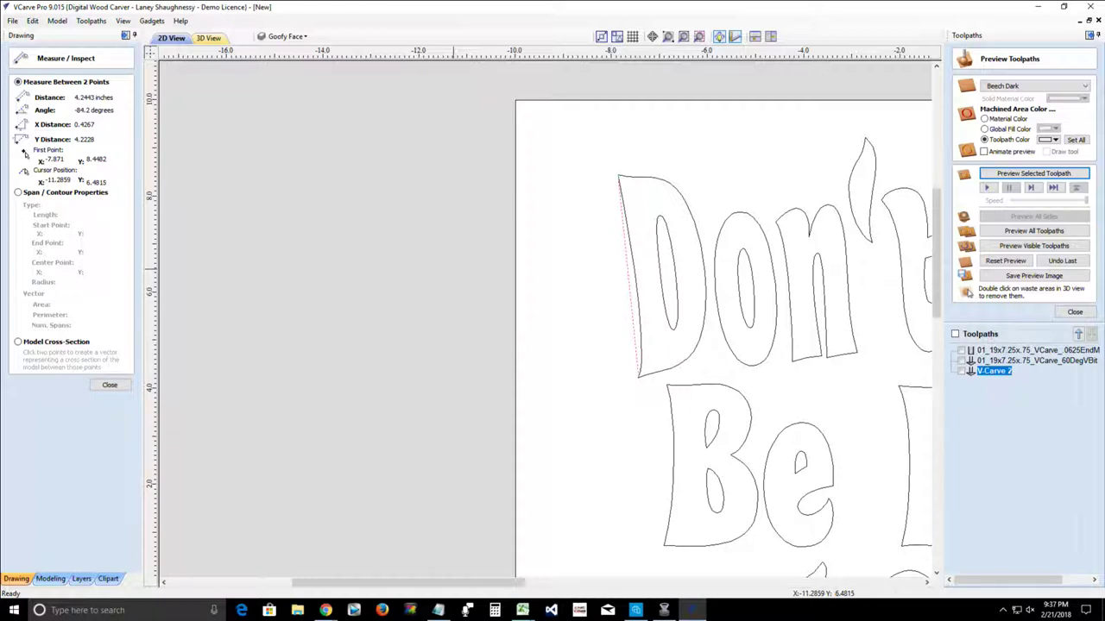
click(109, 385)
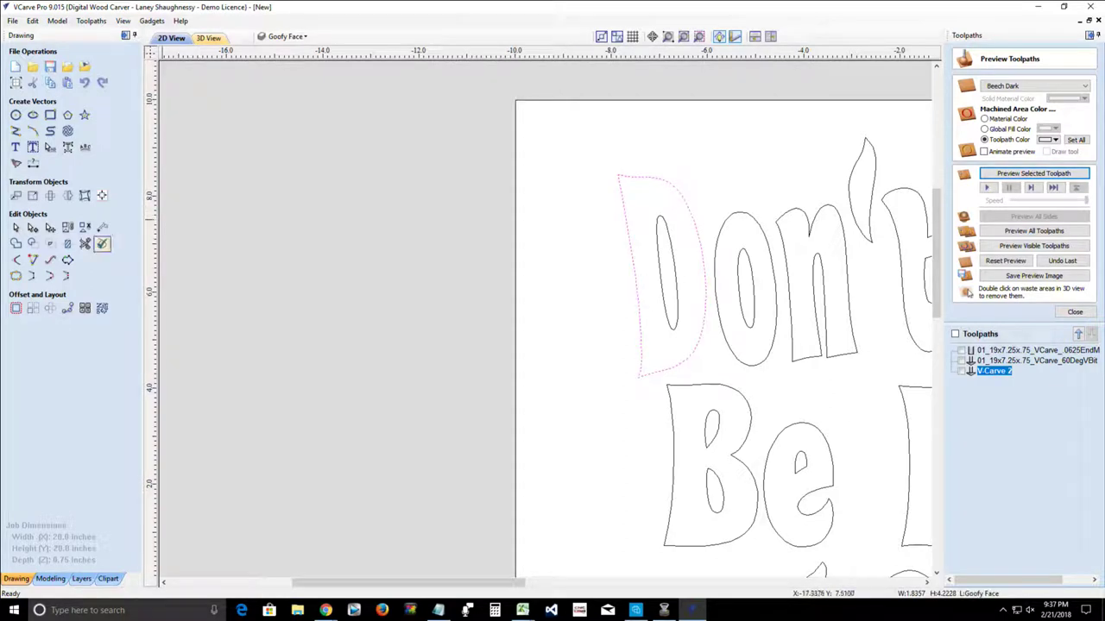
click(102, 228)
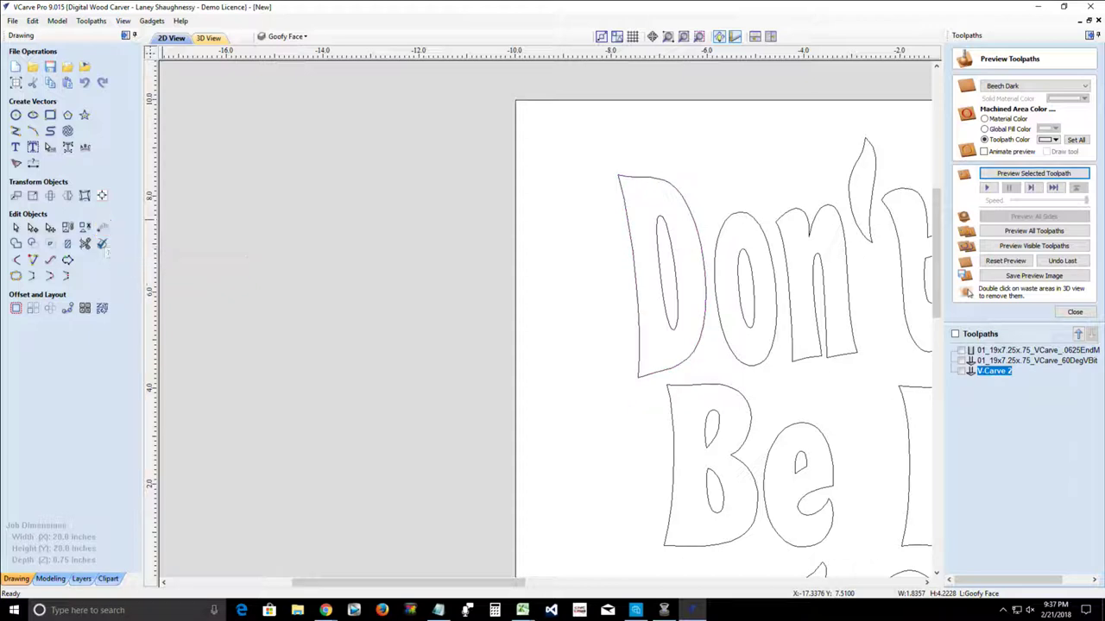
click(102, 227)
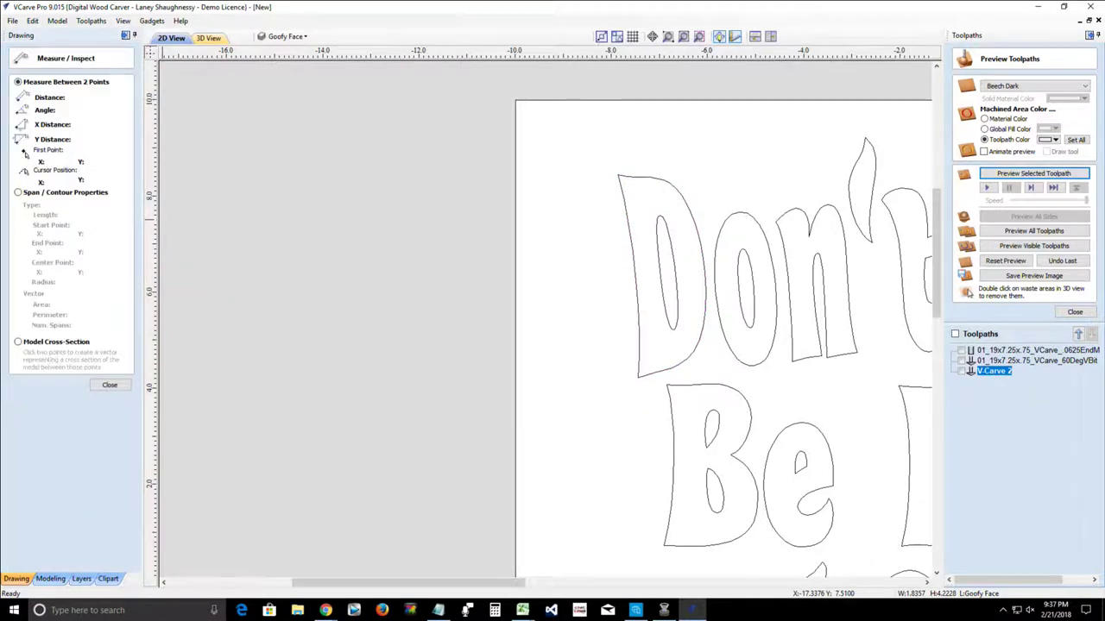
click(618, 175)
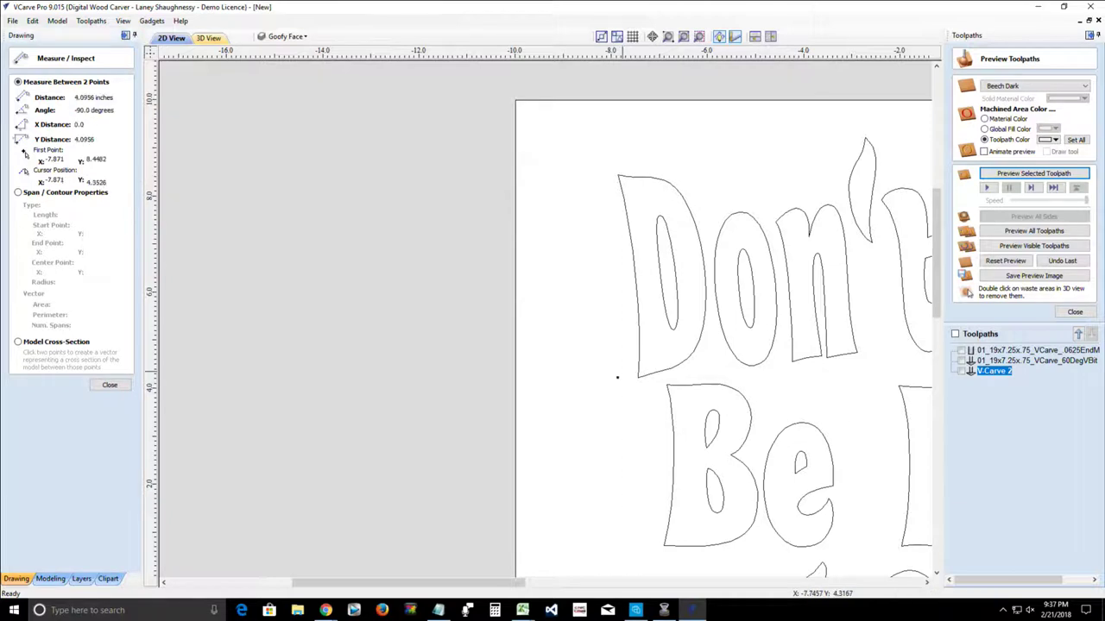
click(639, 377)
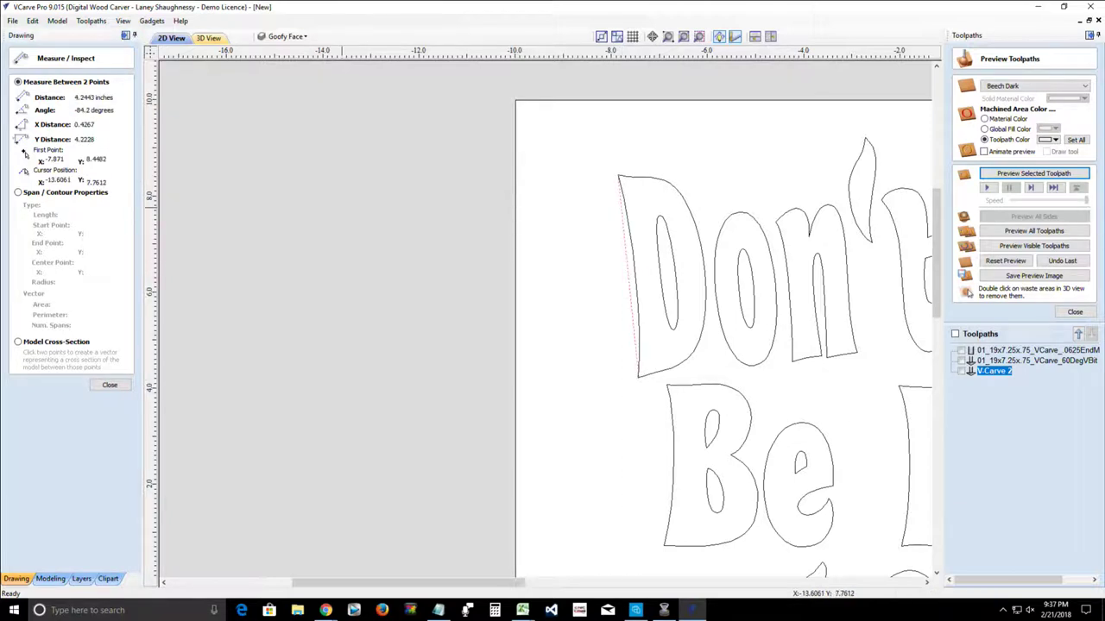
click(109, 385)
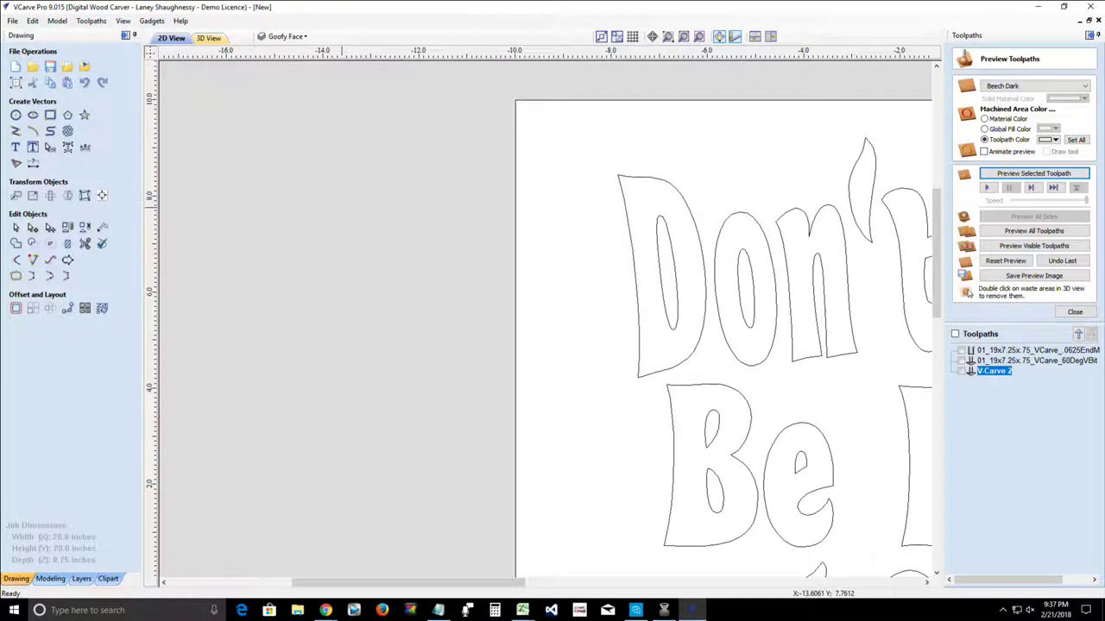
Step: Draw a 20 by 20 inch square-cornered rectangle from corner to corner along the edges of the job area
scroll(686, 409, down, 5)
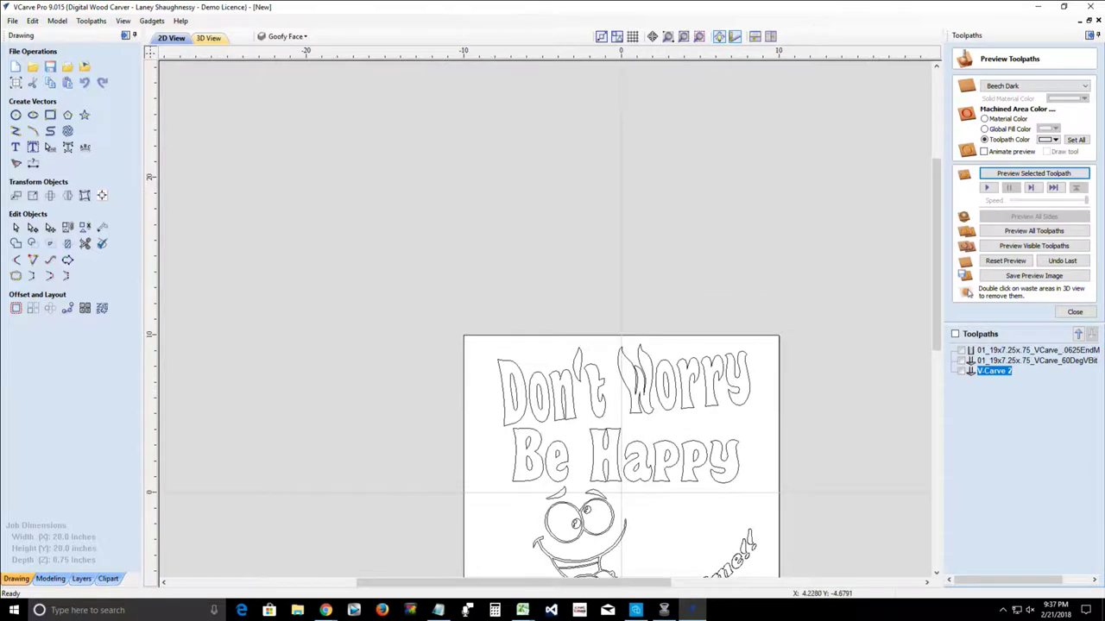
scroll(684, 556, up, 3)
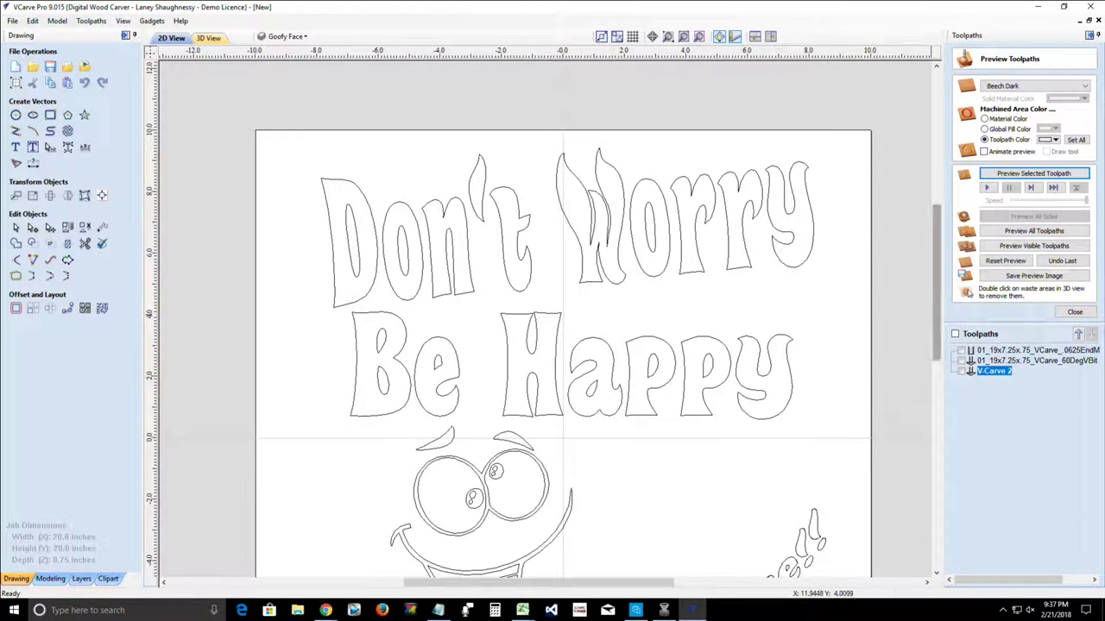
drag(937, 343, 936, 378)
scroll(293, 351, down, 2)
scroll(297, 352, down, 1)
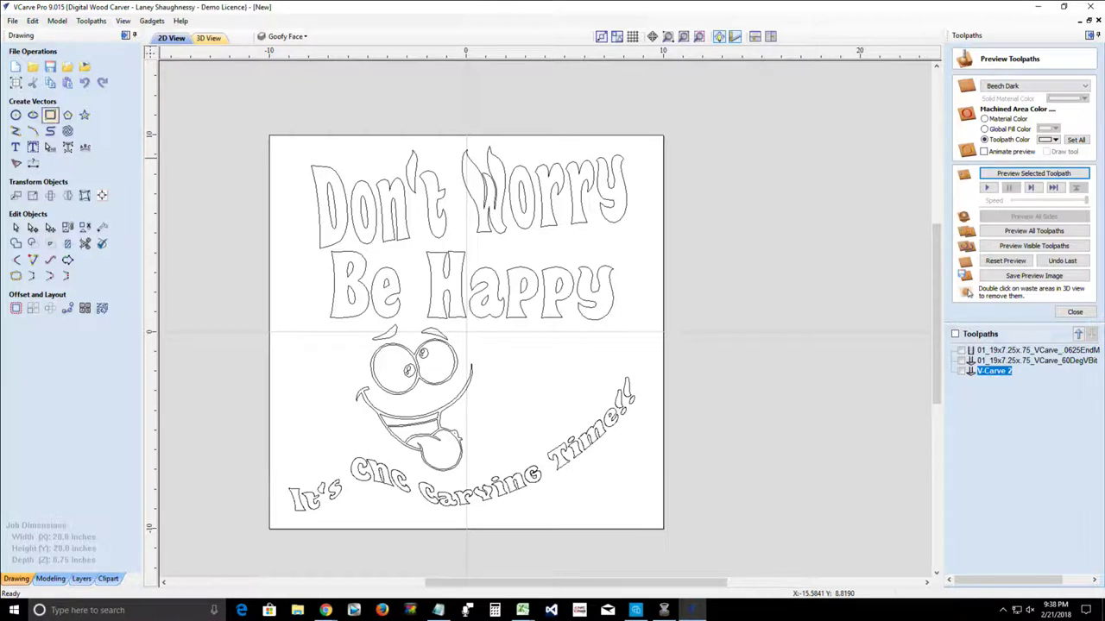
click(50, 115)
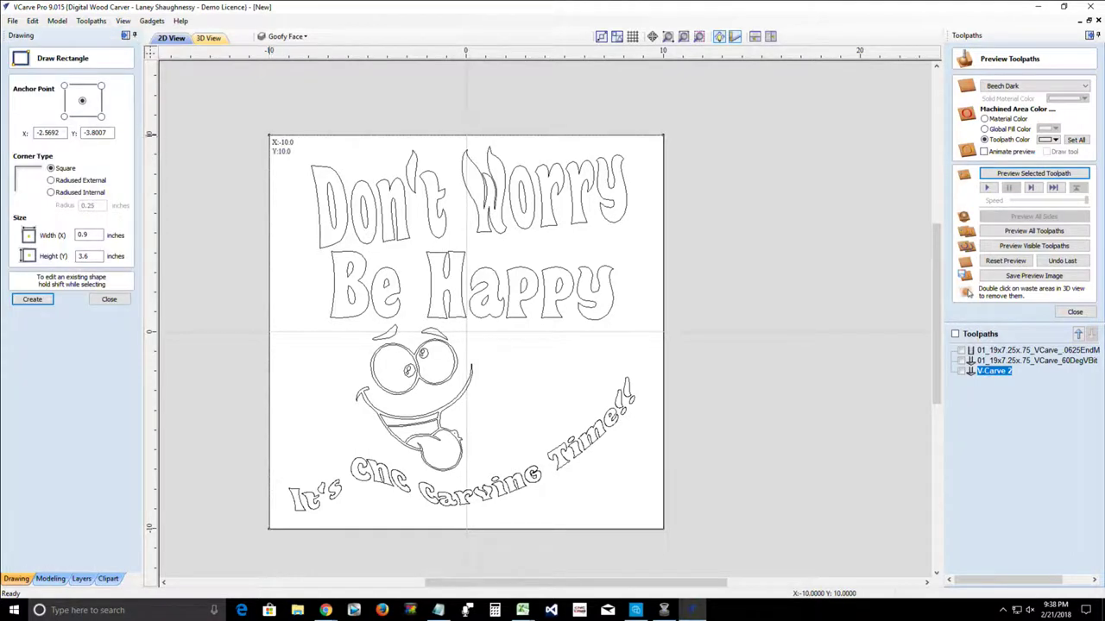
click(270, 135)
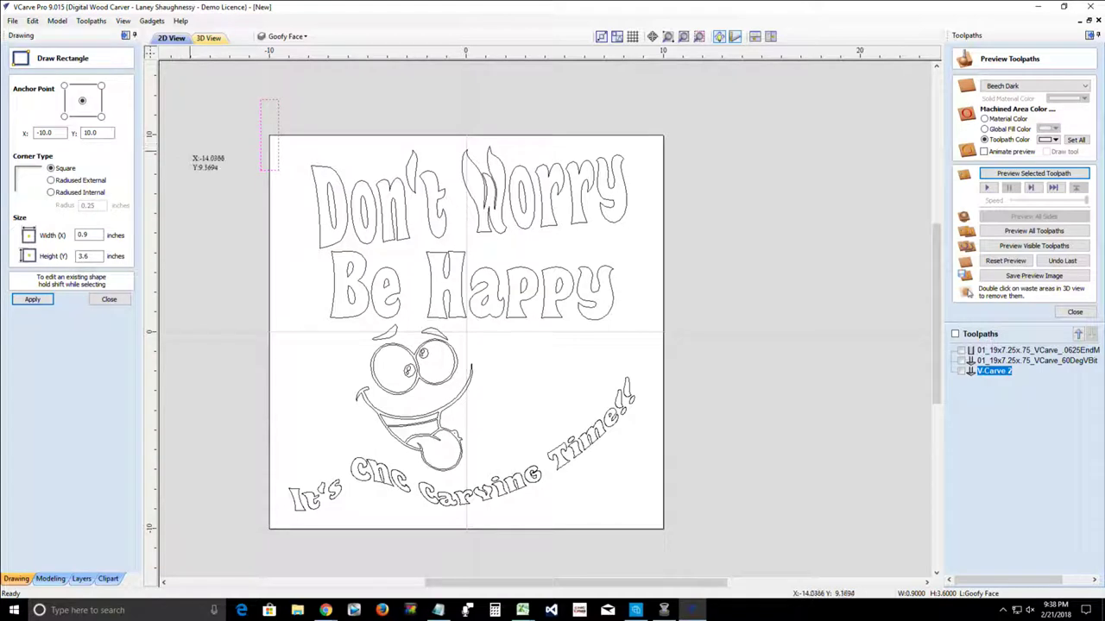
key(Escape)
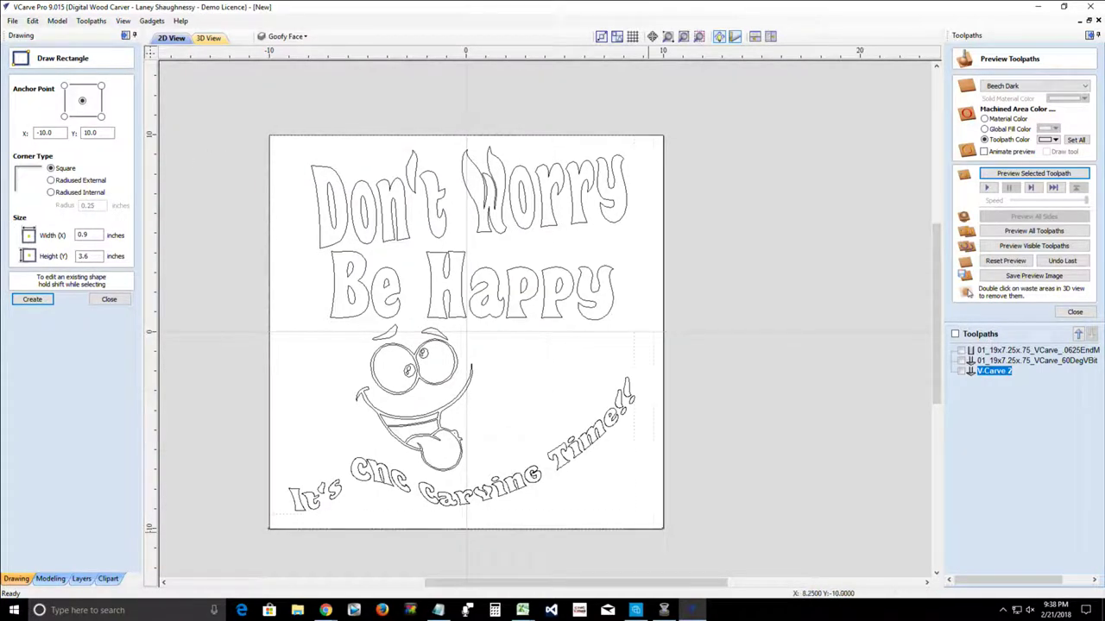
drag(270, 135, 663, 528)
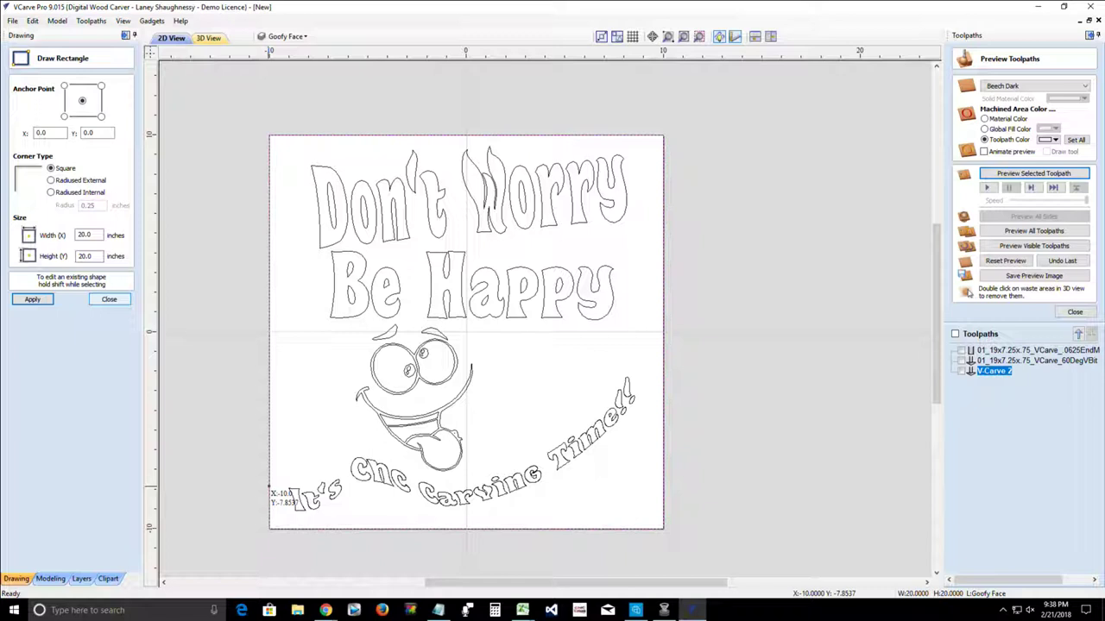
click(109, 299)
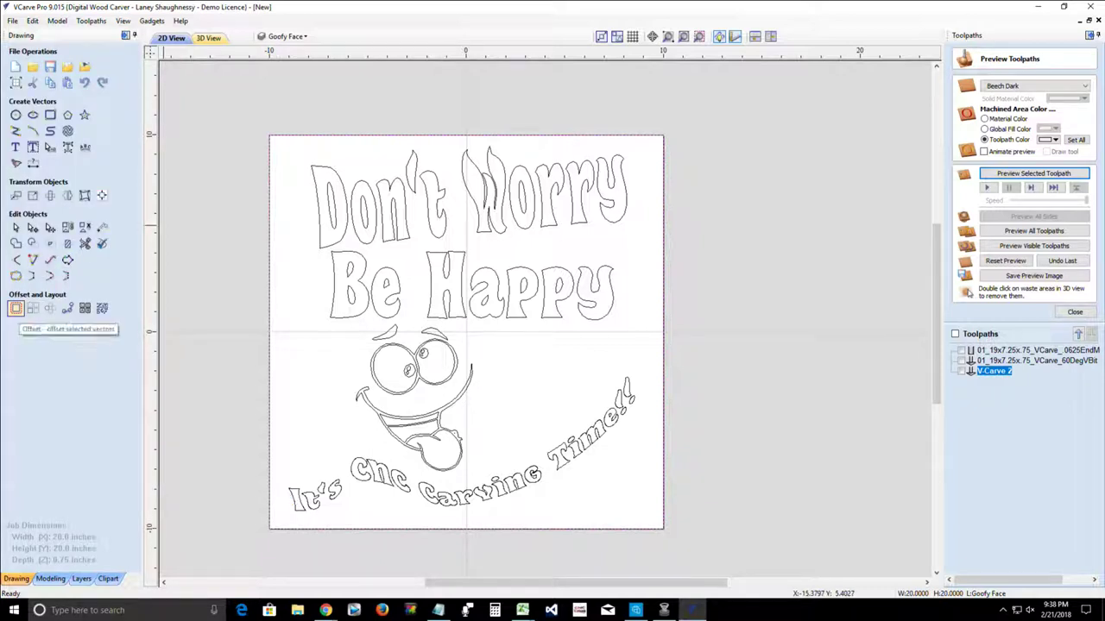
Step: Offset the rectangle inwards by 0.25 inches without sharp offset corners, deleting the original
click(15, 308)
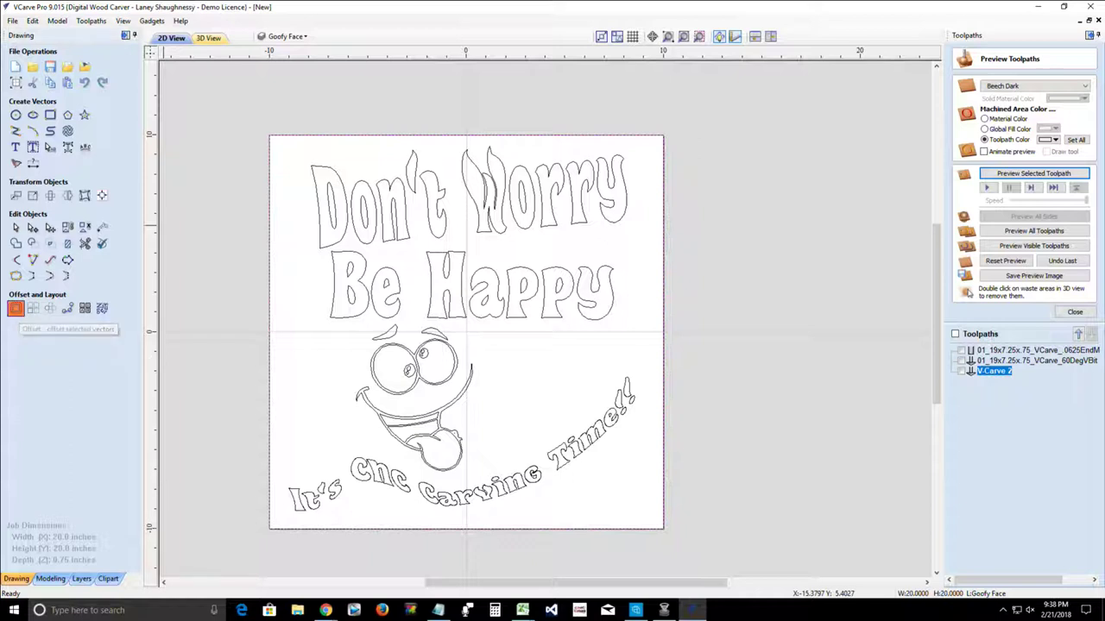
click(42, 107)
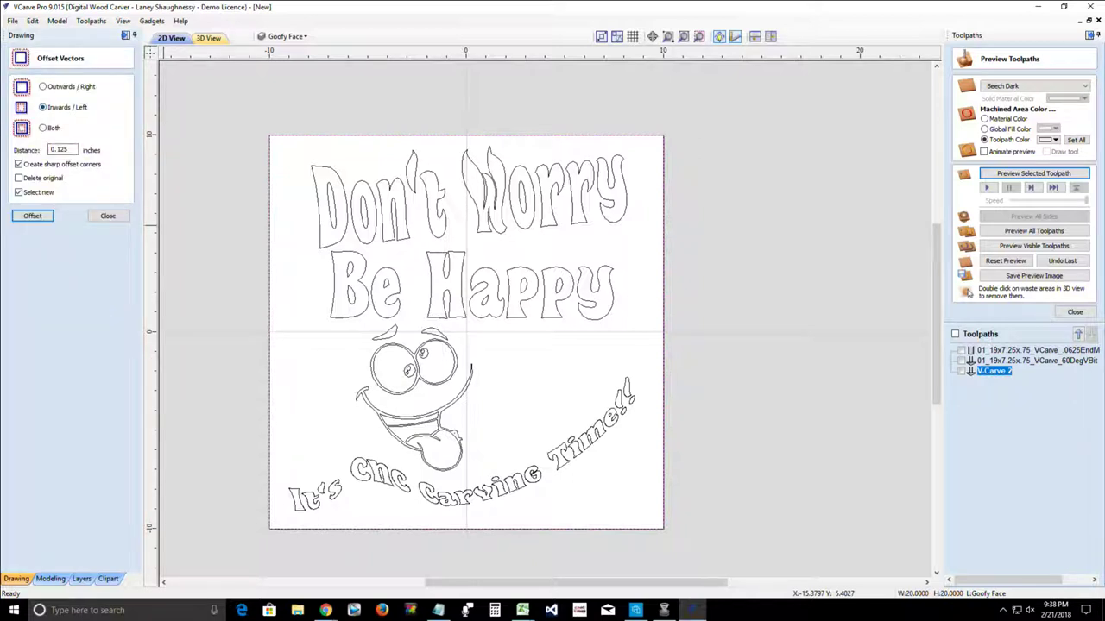
drag(55, 149, 79, 150)
text(.25)
key(BackSpace)
key(BackSpace)
key(BackSpace)
text(25)
click(18, 164)
click(32, 216)
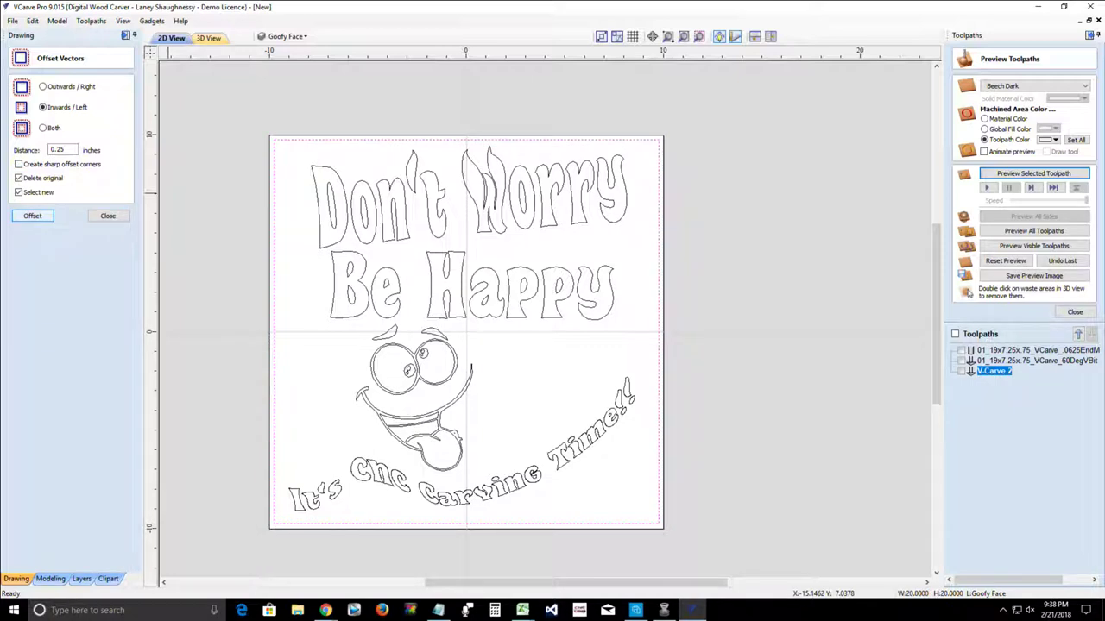
Step: Undo the last offset and offset the rectangle inwards by 0.5 inches instead
key(ctrl+z)
drag(66, 150, 56, 149)
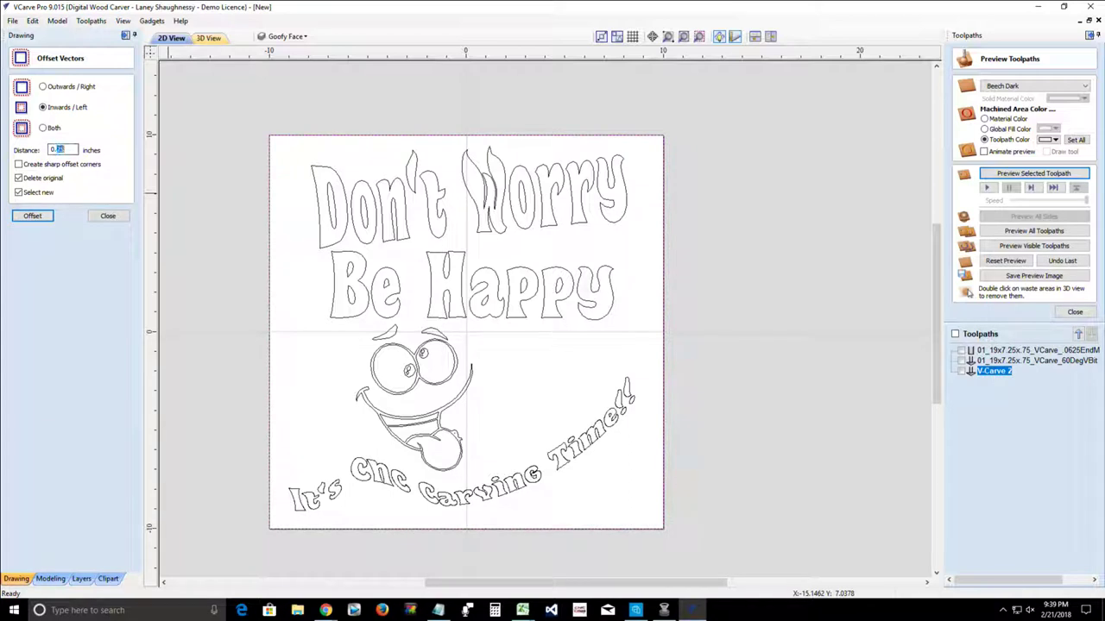
text(0.5)
click(32, 216)
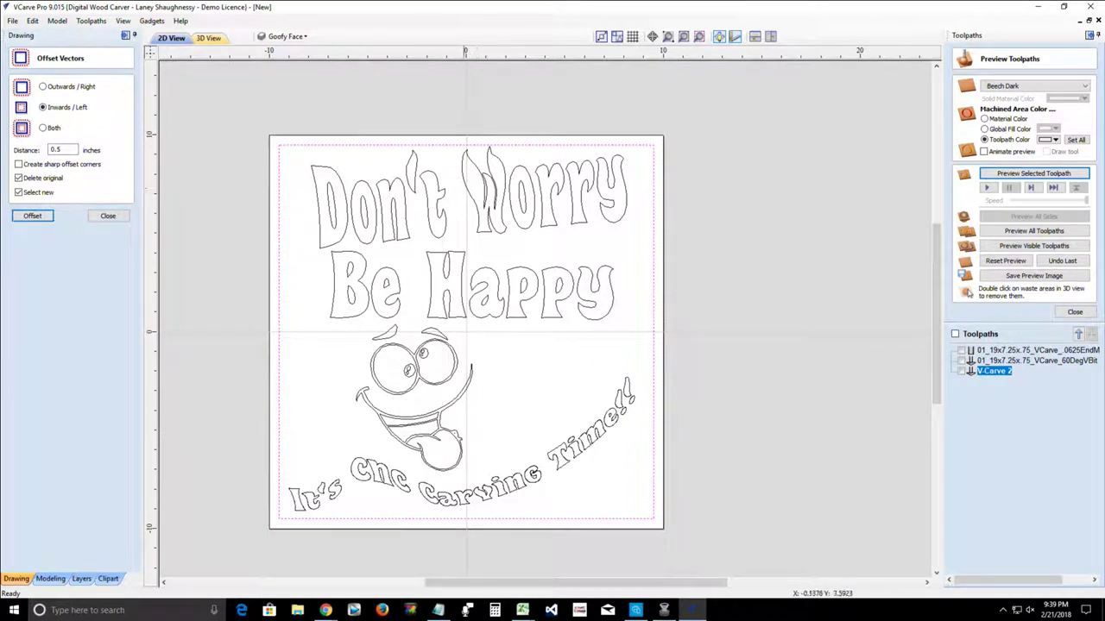
Step: Nudge the "Be Happy" and "Don't Worry" lines slightly down, and select all the artwork except the border rectangle
click(461, 277)
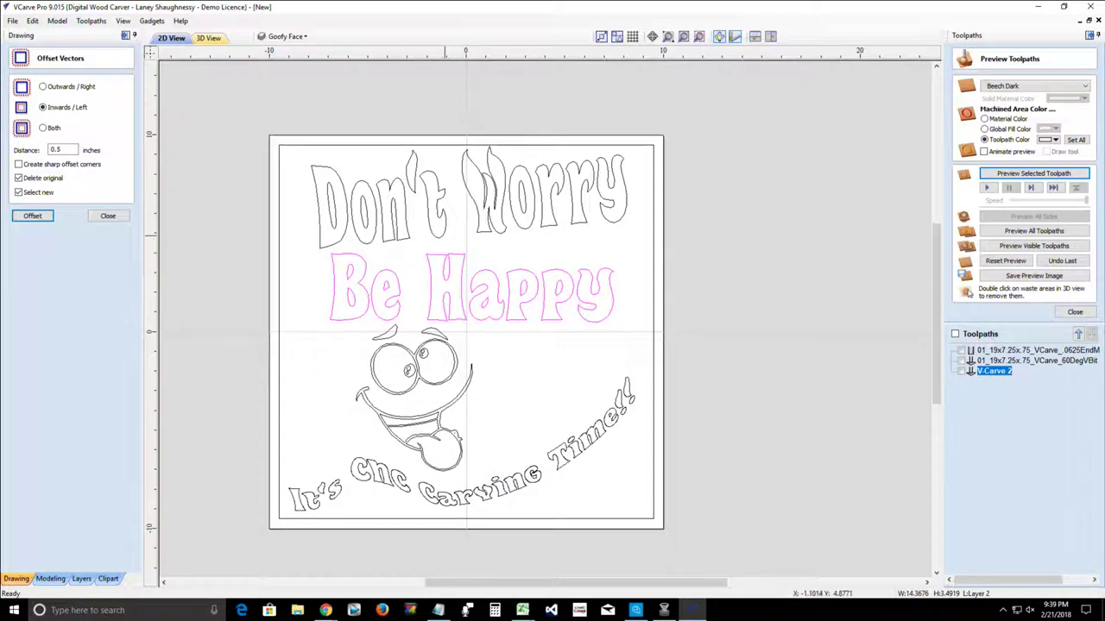
click(444, 236)
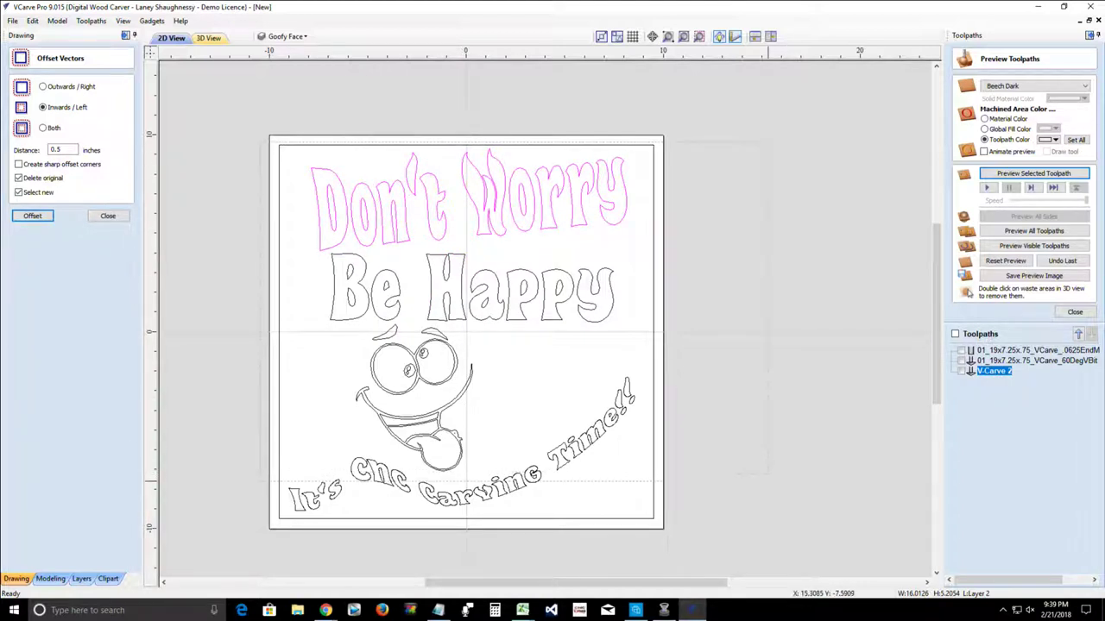
key(ctrl+a)
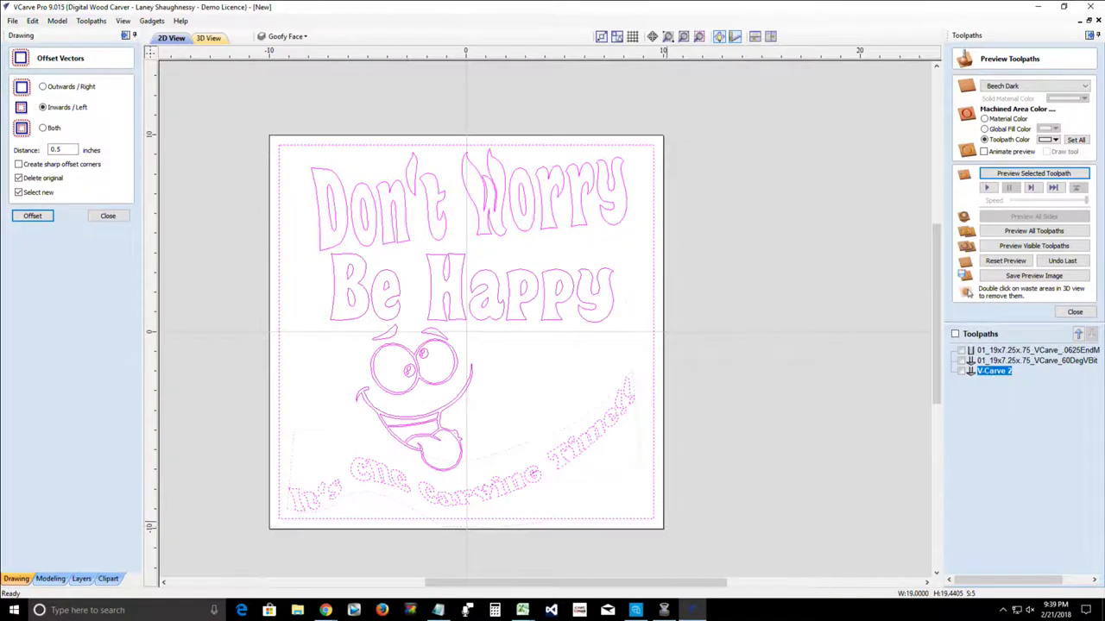
shift+click(653, 516)
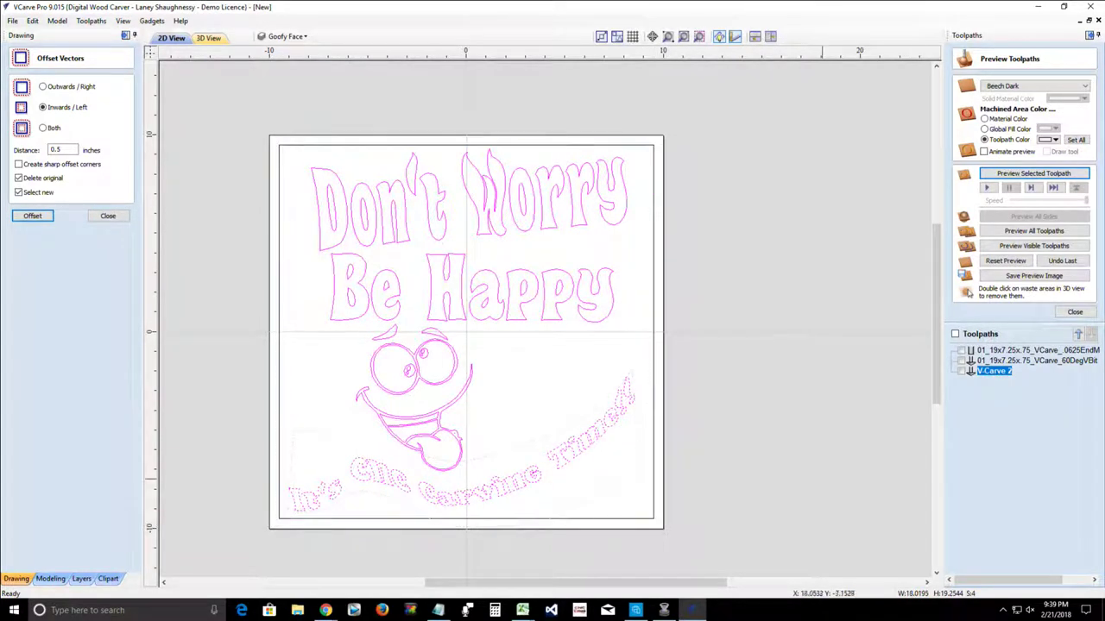
Step: Try to calculate a V-Carve toolpath for the selected artwork with the 60-degree 0.25" V-Bit and no flat depth, and cancel it
click(1074, 312)
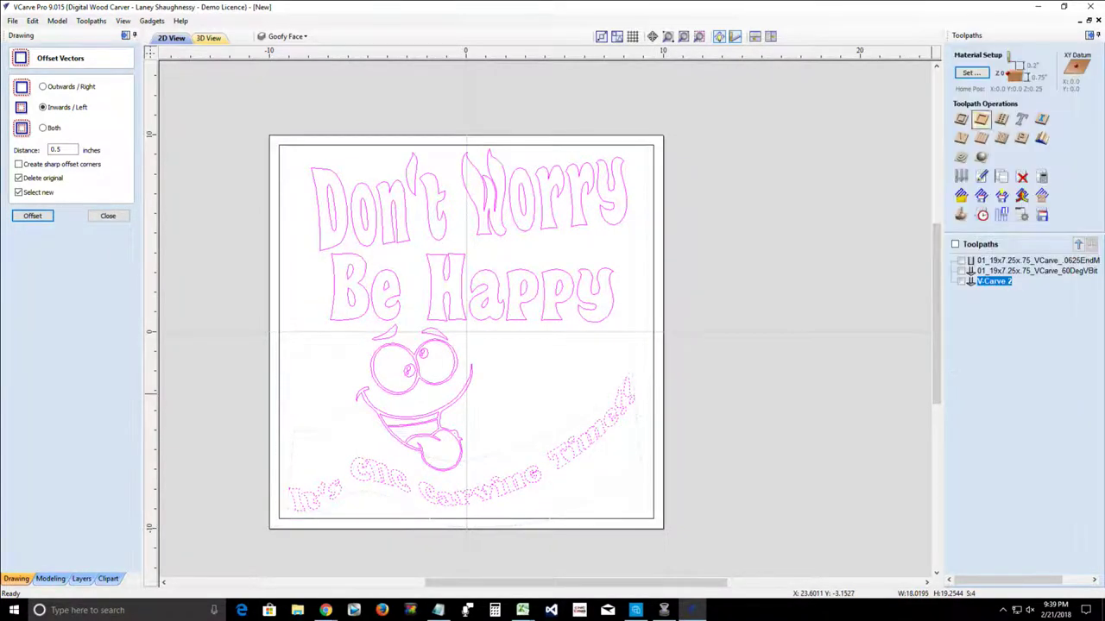
click(959, 140)
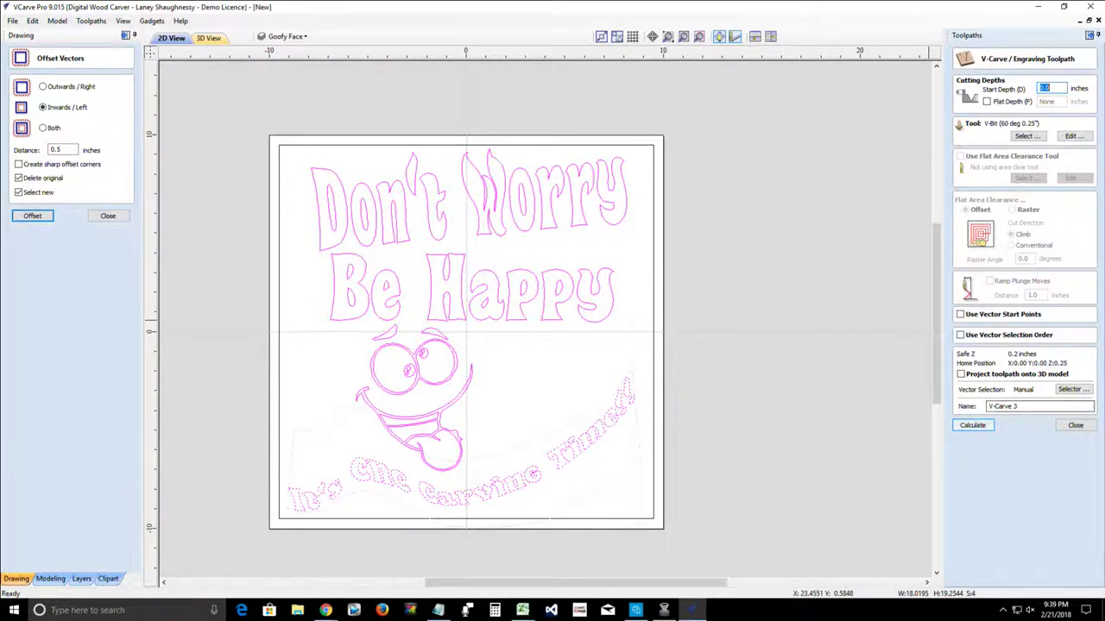
click(973, 424)
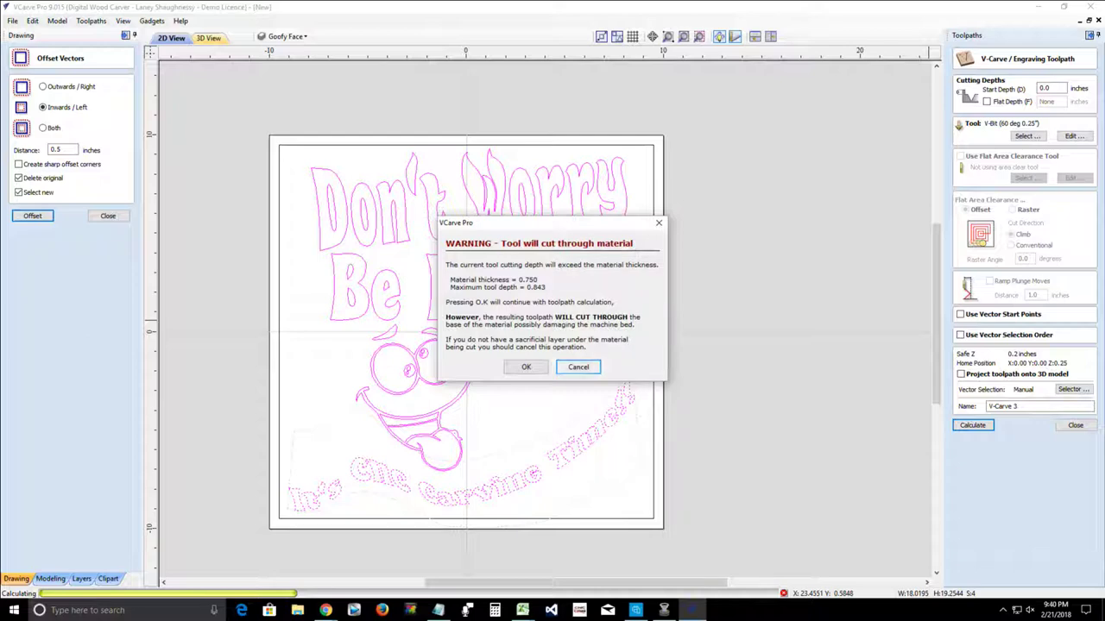
click(579, 367)
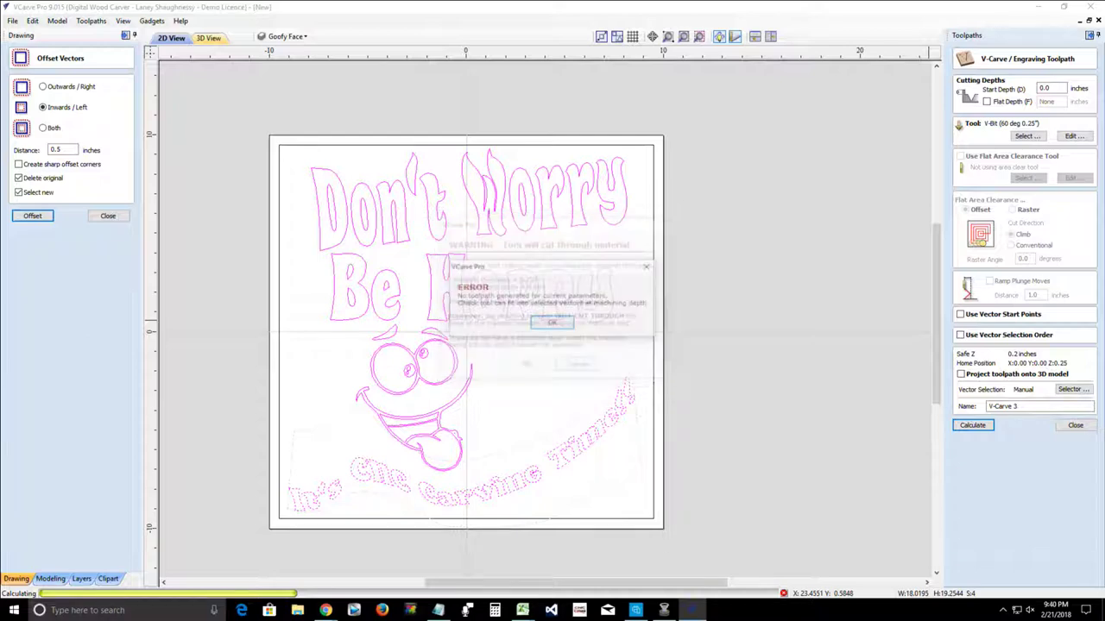
click(553, 324)
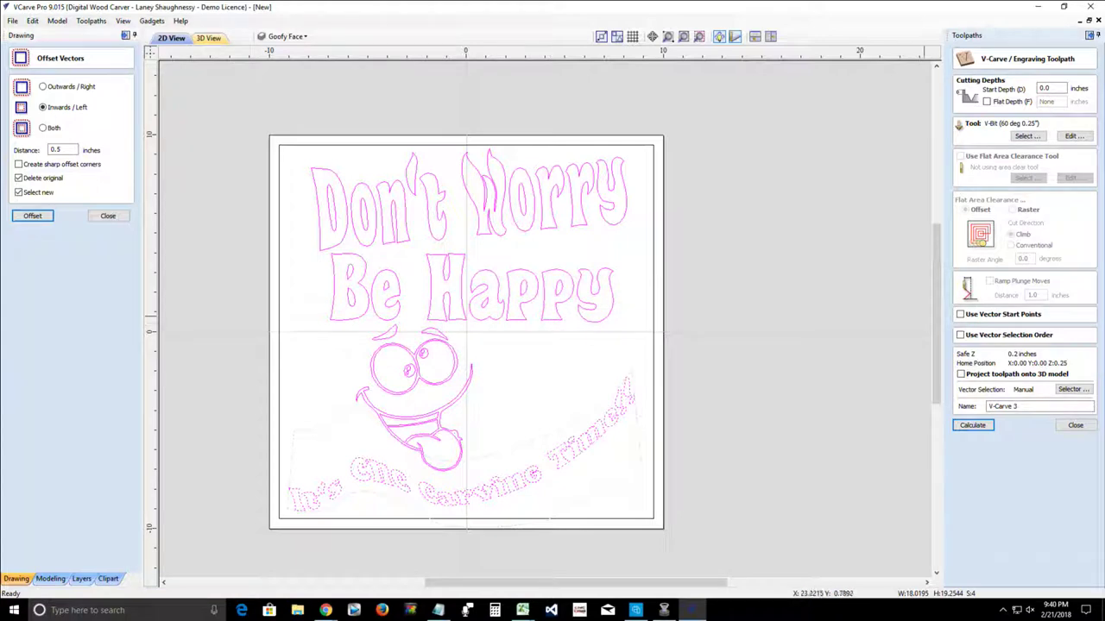
Step: Calculate the V-Carve 3 toolpath with a .375 inch flat depth and the End Mill (0.125 inches) as flat area clearance tool
click(987, 101)
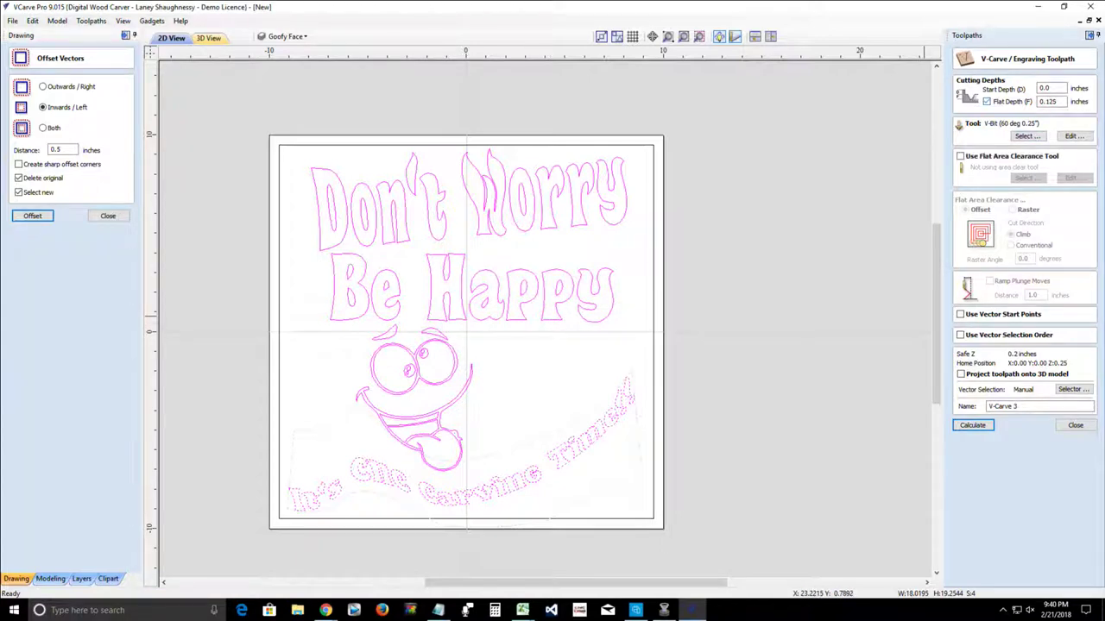
drag(1060, 101, 1040, 101)
text(.375)
click(961, 156)
click(1027, 178)
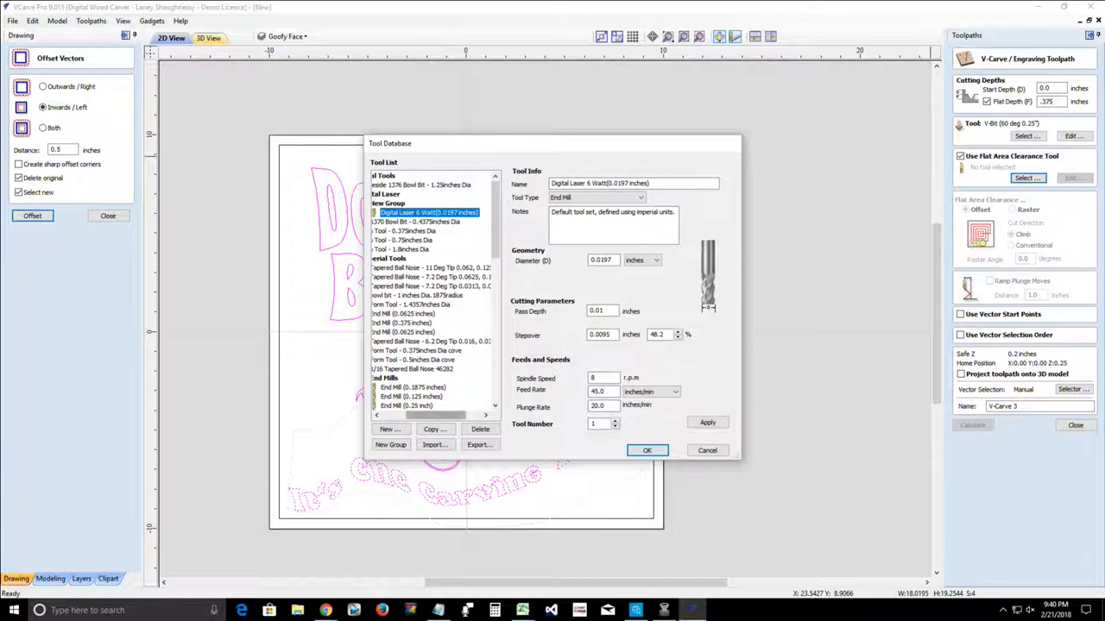
click(410, 396)
click(646, 449)
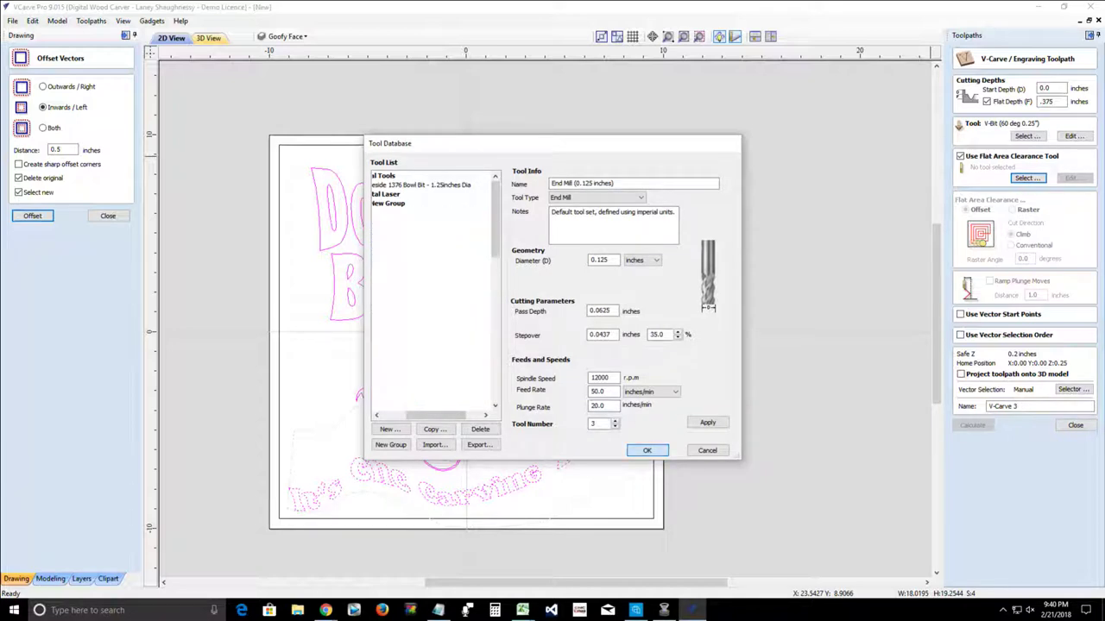
click(972, 425)
key(Return)
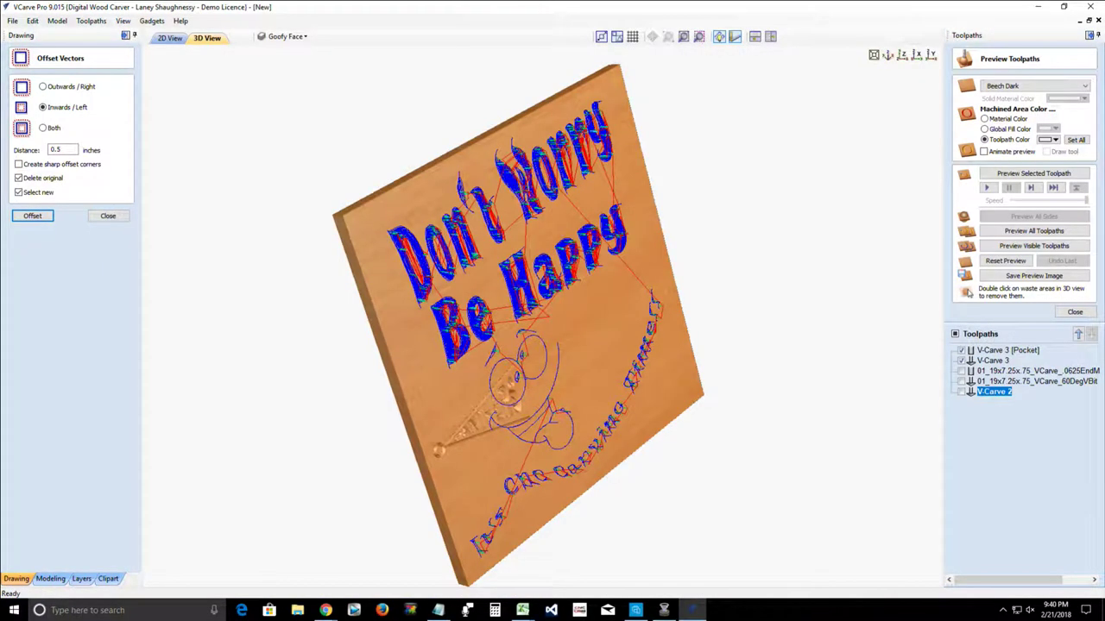
click(1005, 260)
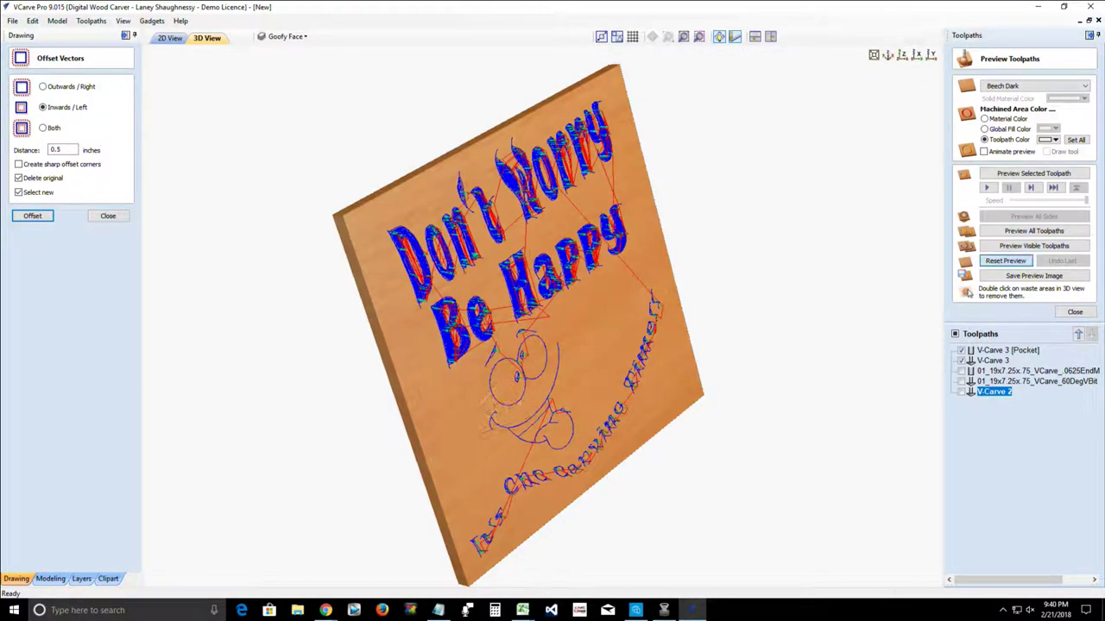
drag(632, 272, 552, 332)
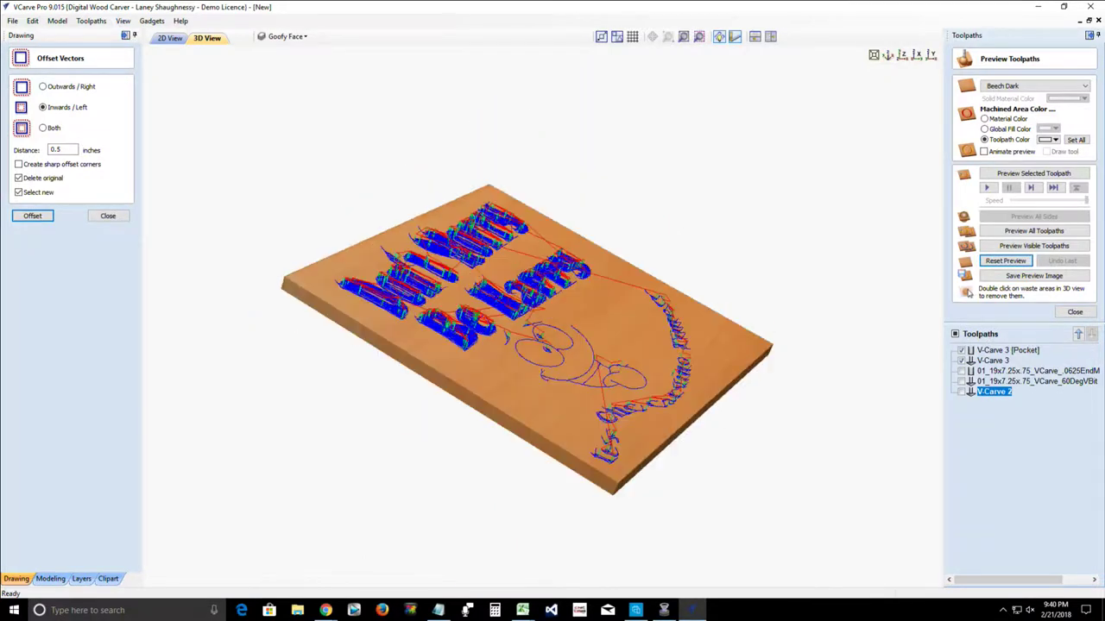
click(1033, 173)
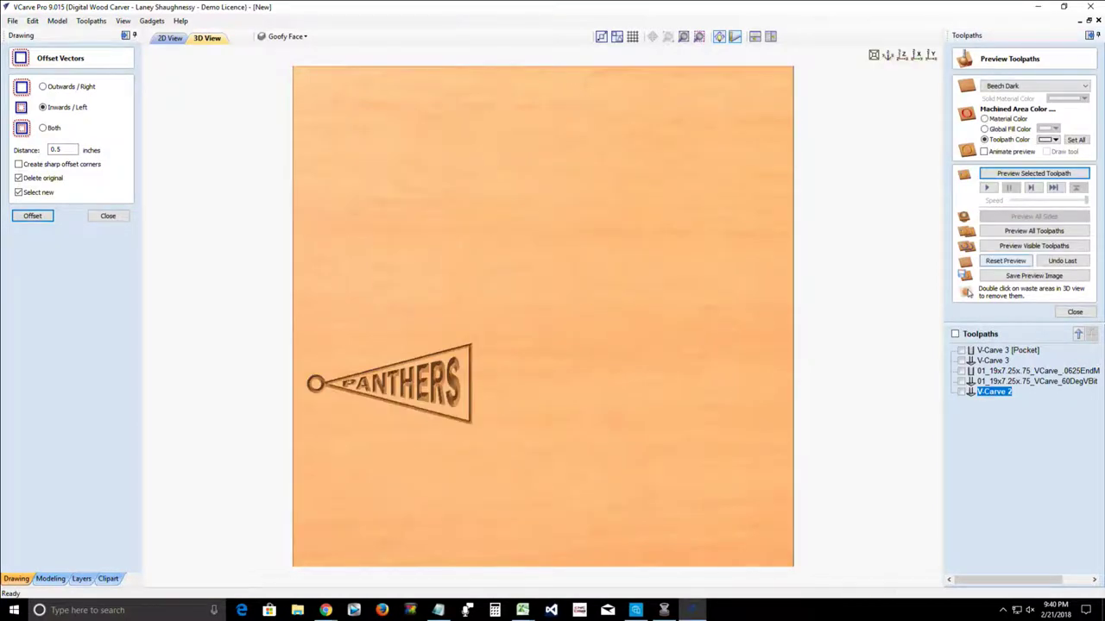
Step: Reset the preview and simulate only the V-Carve 3 [Pocket] and V-Carve 3 toolpaths
click(1005, 261)
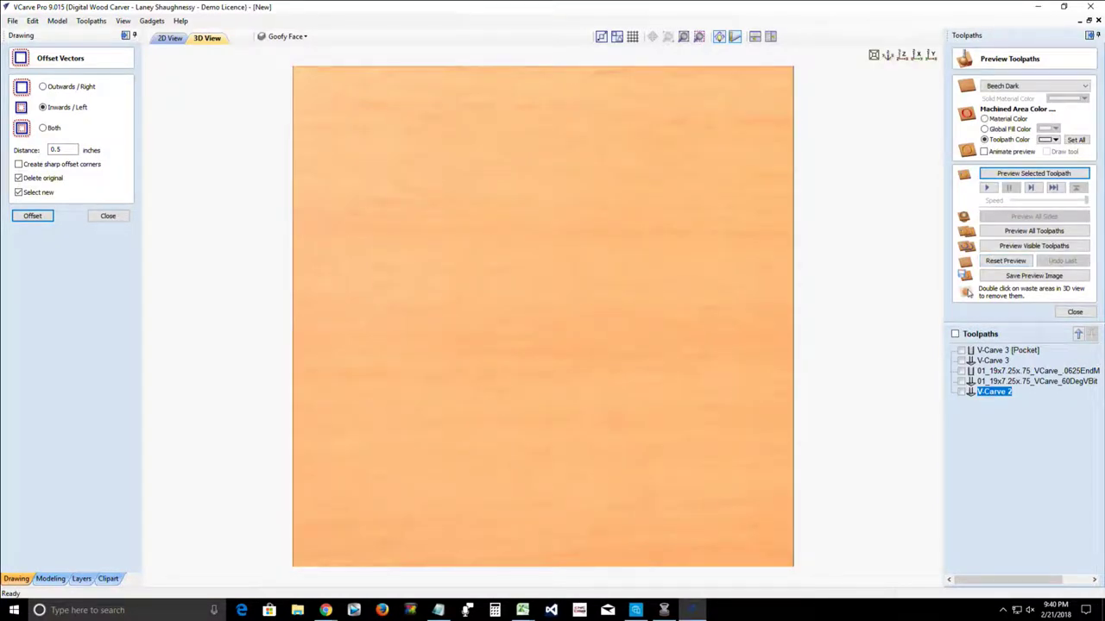
click(960, 350)
click(960, 360)
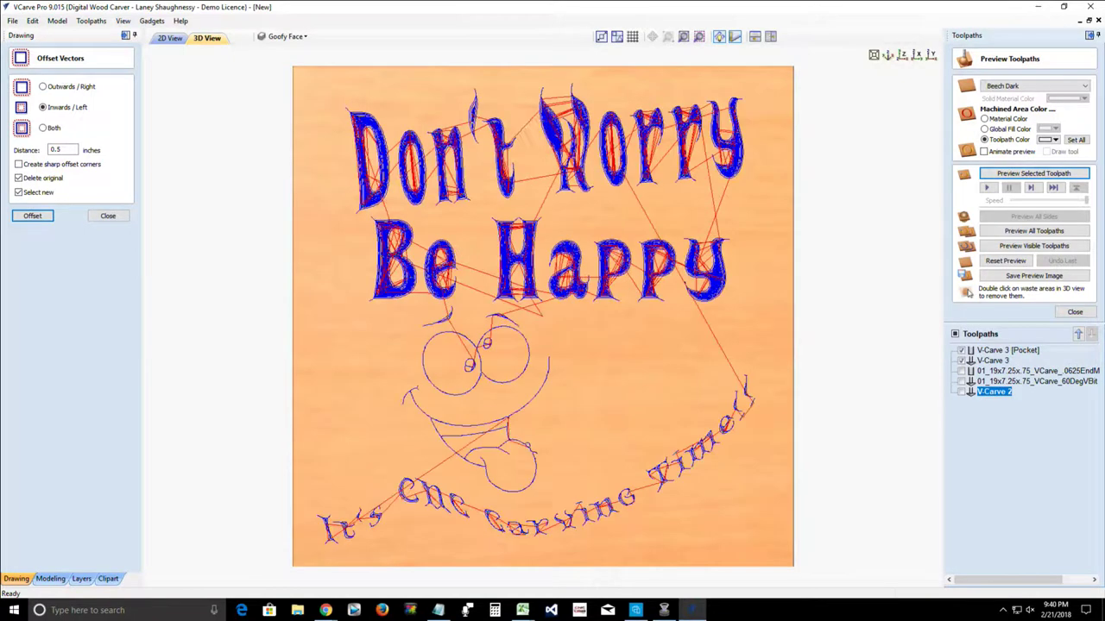
click(1033, 246)
key(Return)
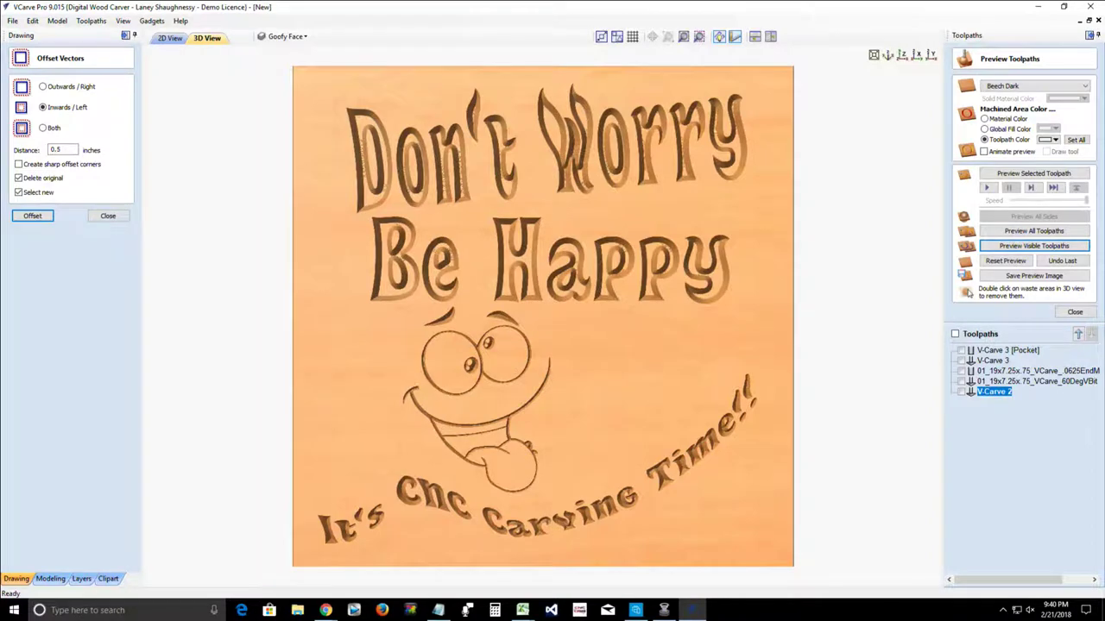
Step: Set the preview material to Cherry and the toolpath color of V-Carve 2 to orange
click(1033, 85)
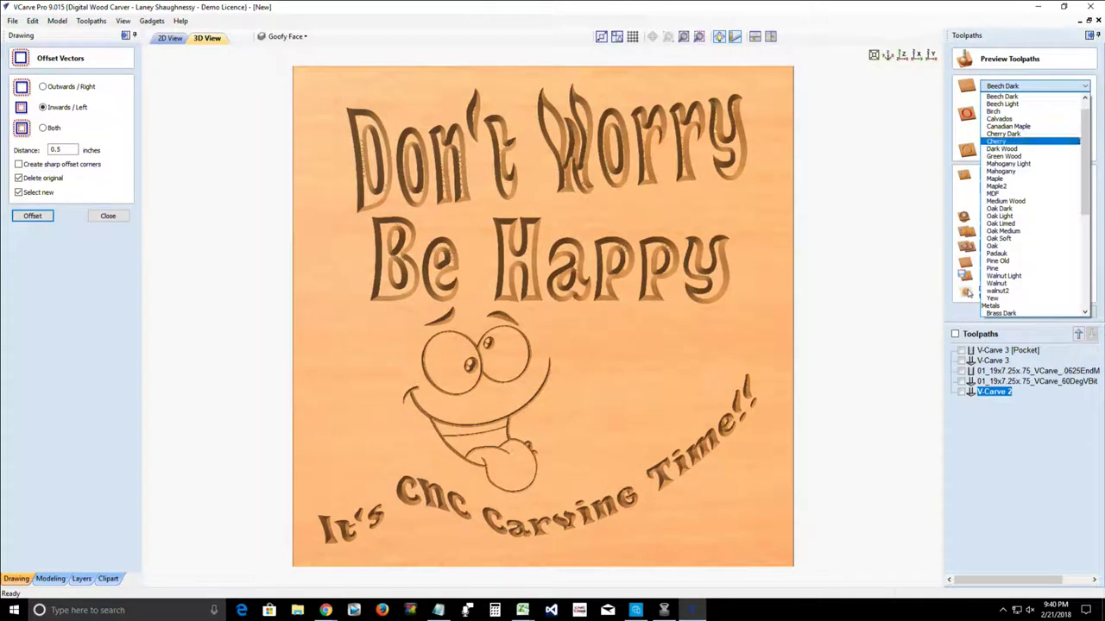
click(1030, 141)
drag(583, 433, 587, 389)
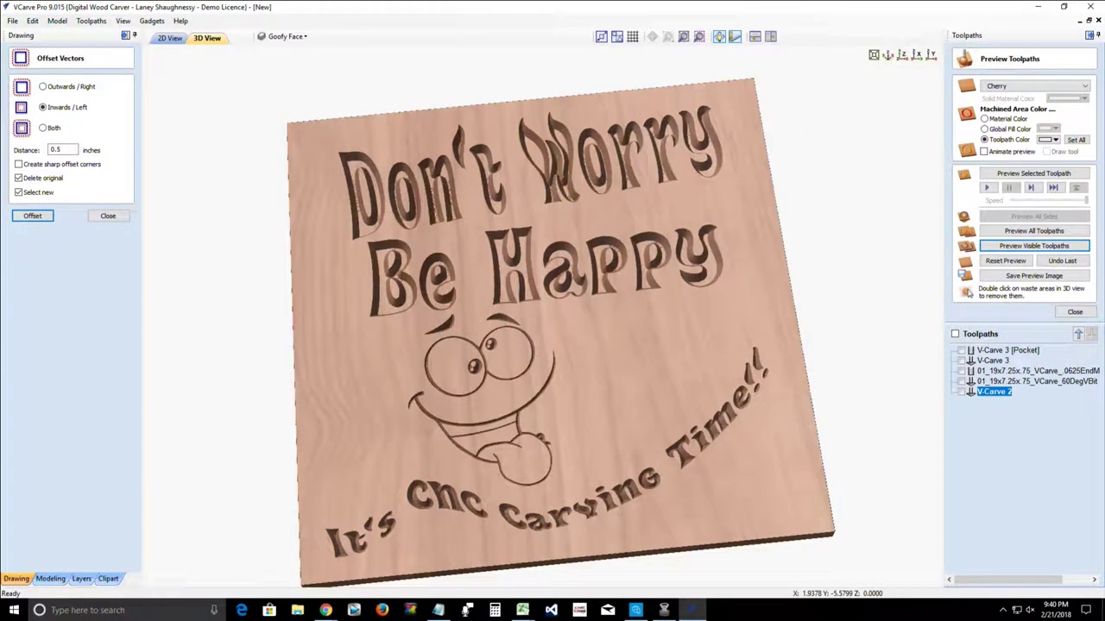
click(1049, 140)
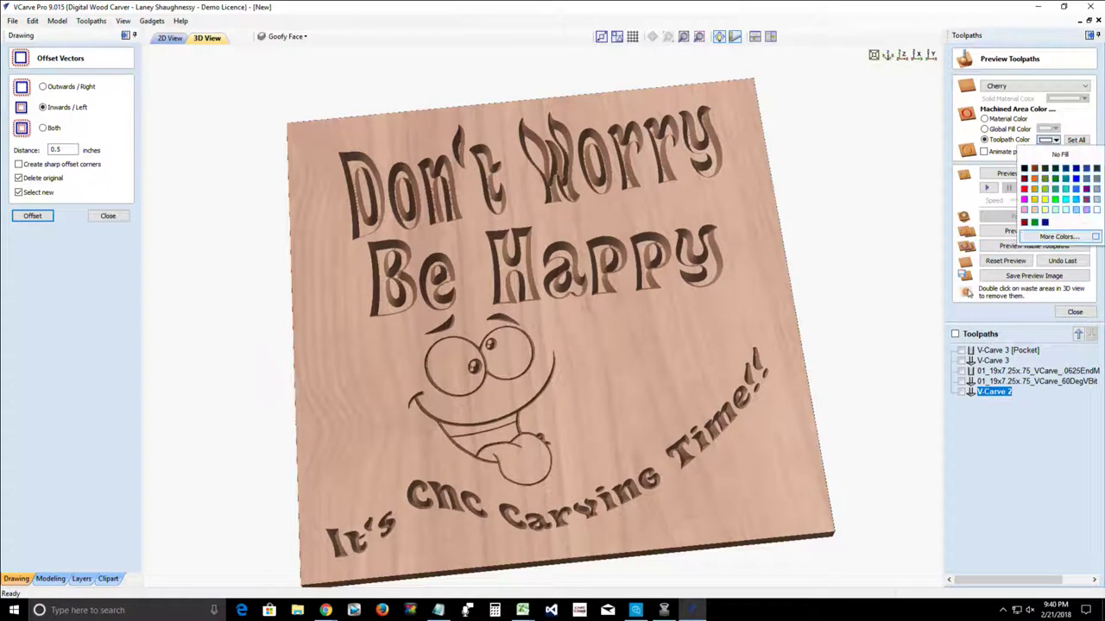
click(1034, 179)
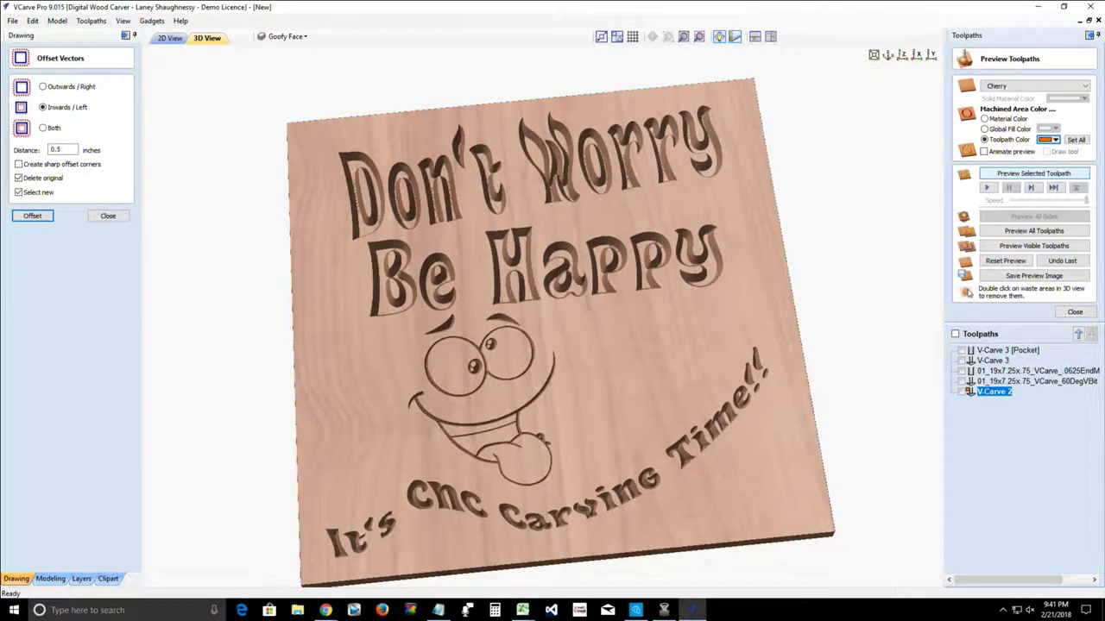
Step: Switch the machined area color to a global fill, make it orange, and view the carved sign from several angles
click(984, 129)
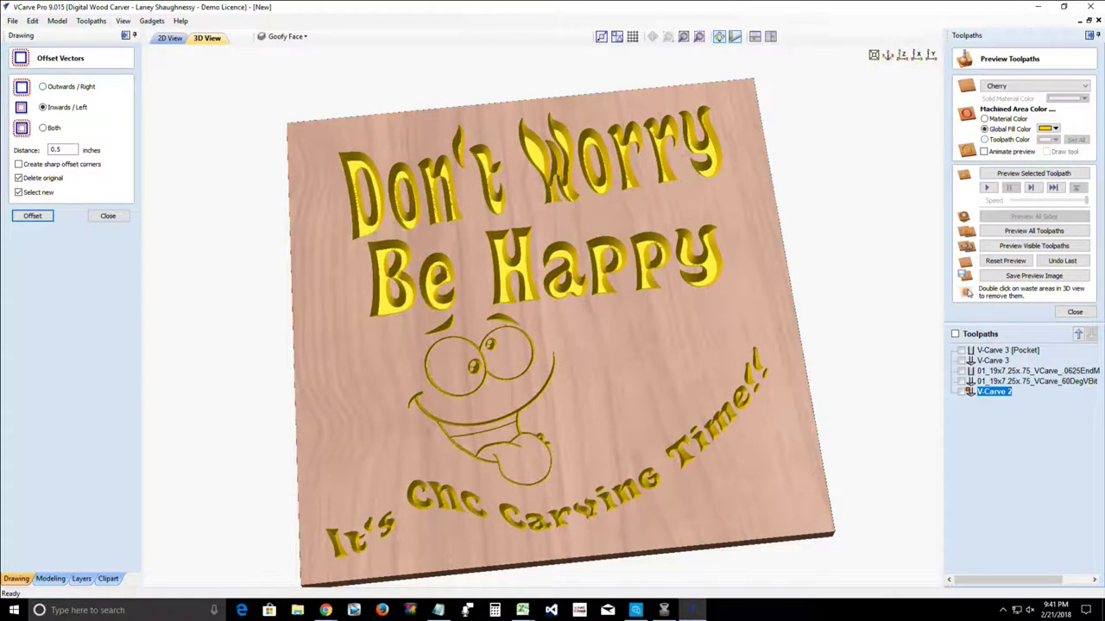
double_click(1007, 350)
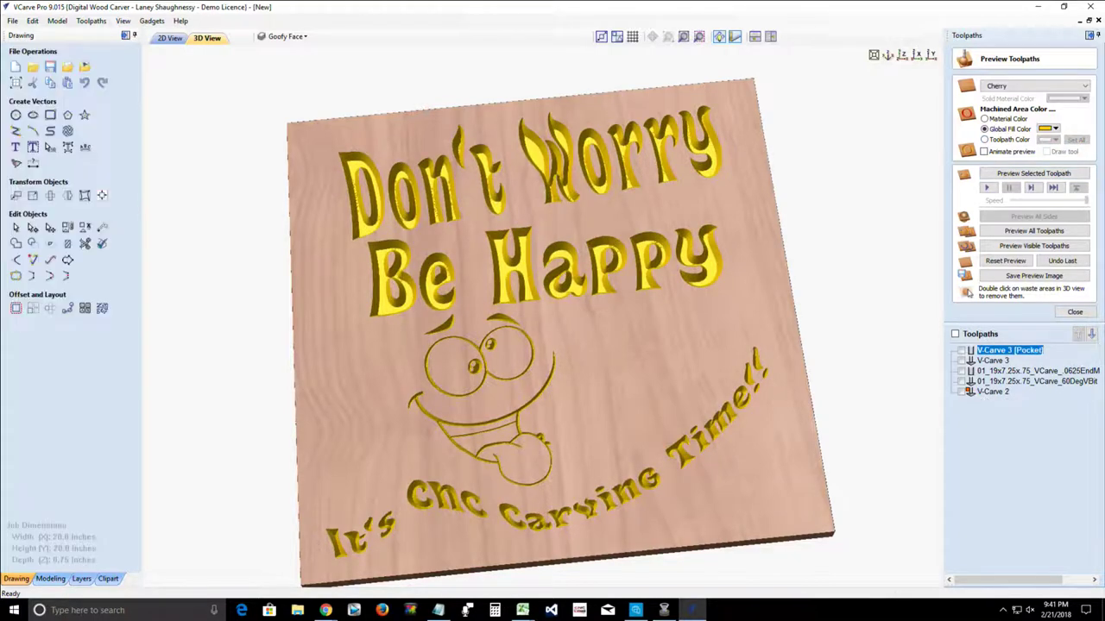
key(Tab)
key(space)
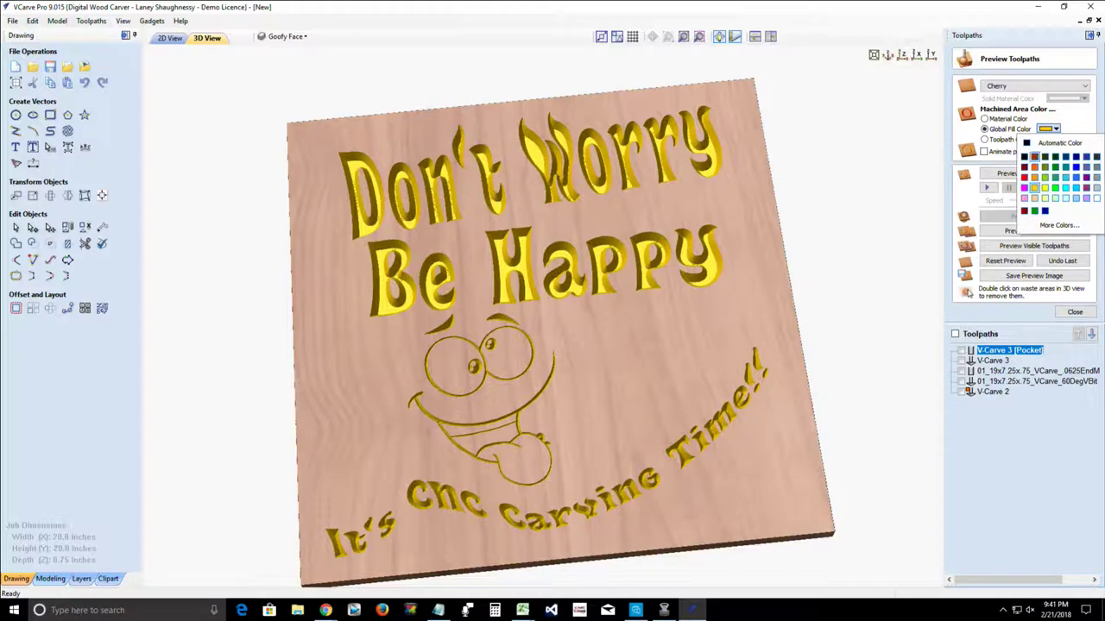
click(1034, 168)
key(Return)
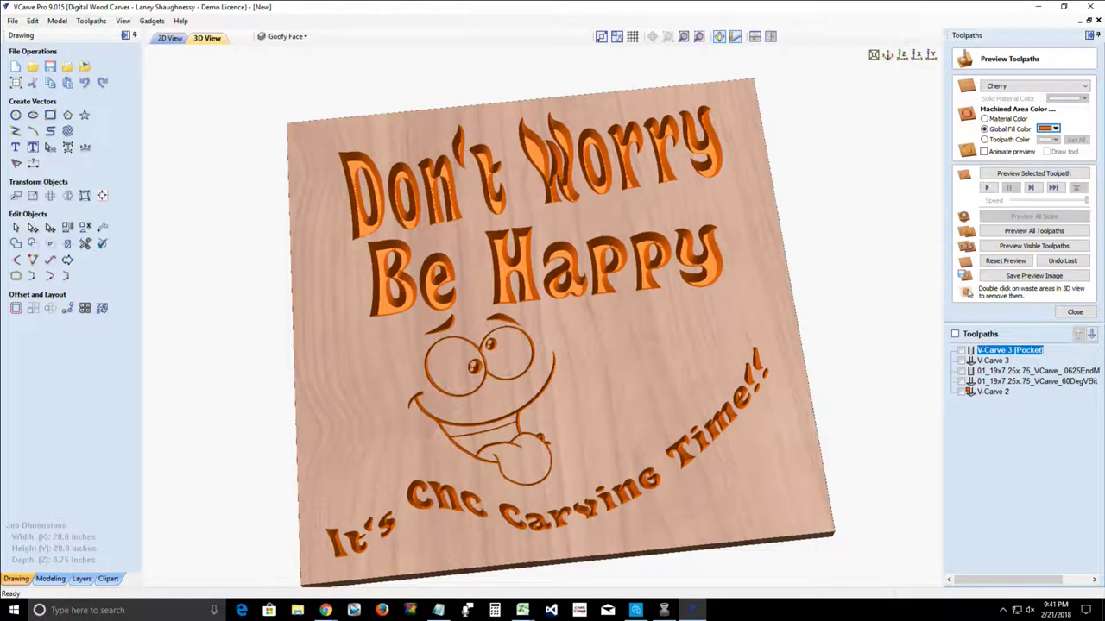
drag(505, 302, 528, 320)
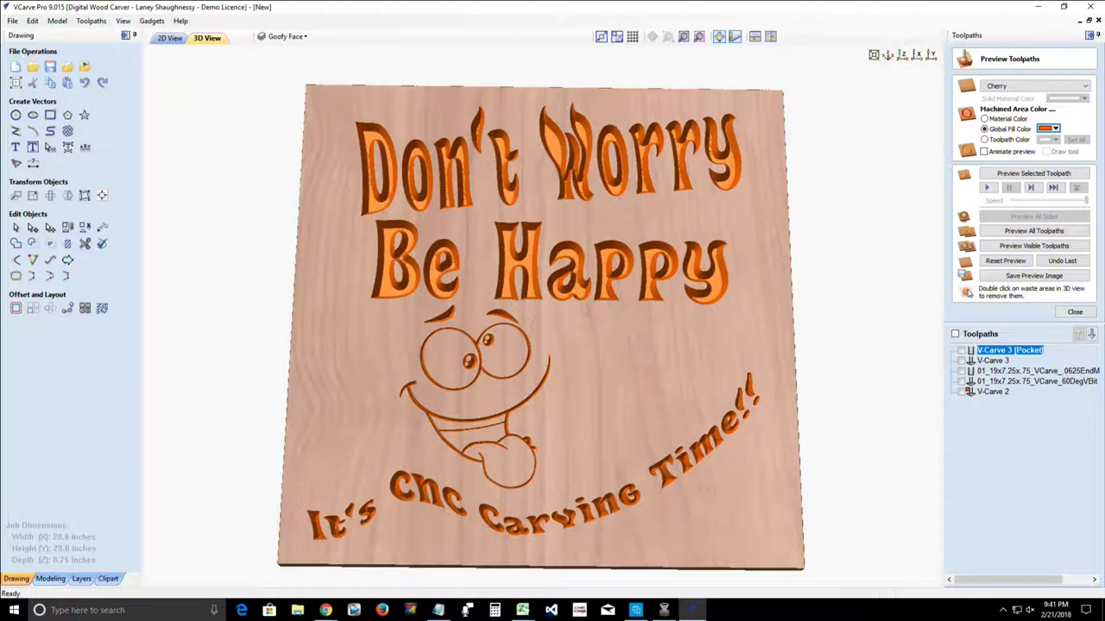
drag(579, 369, 582, 395)
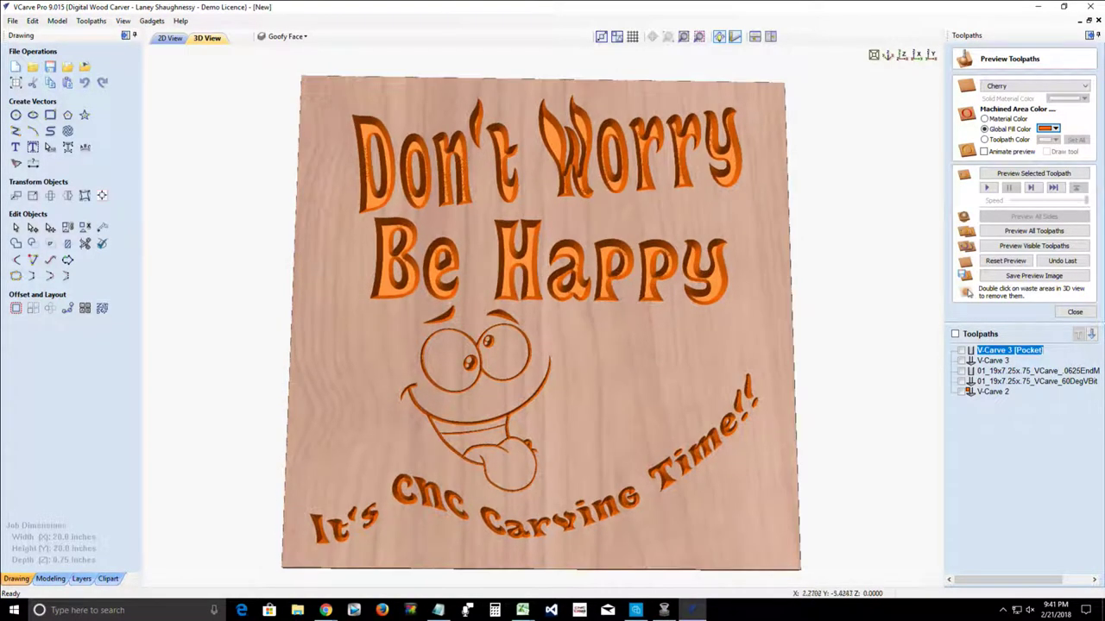
drag(595, 459, 599, 363)
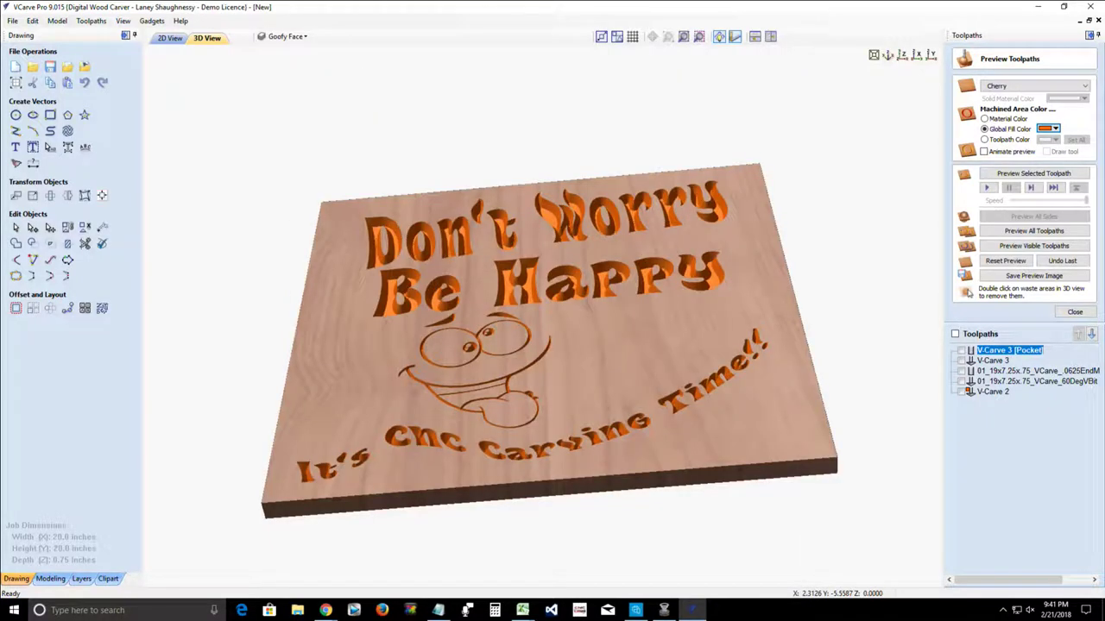
drag(604, 457, 604, 447)
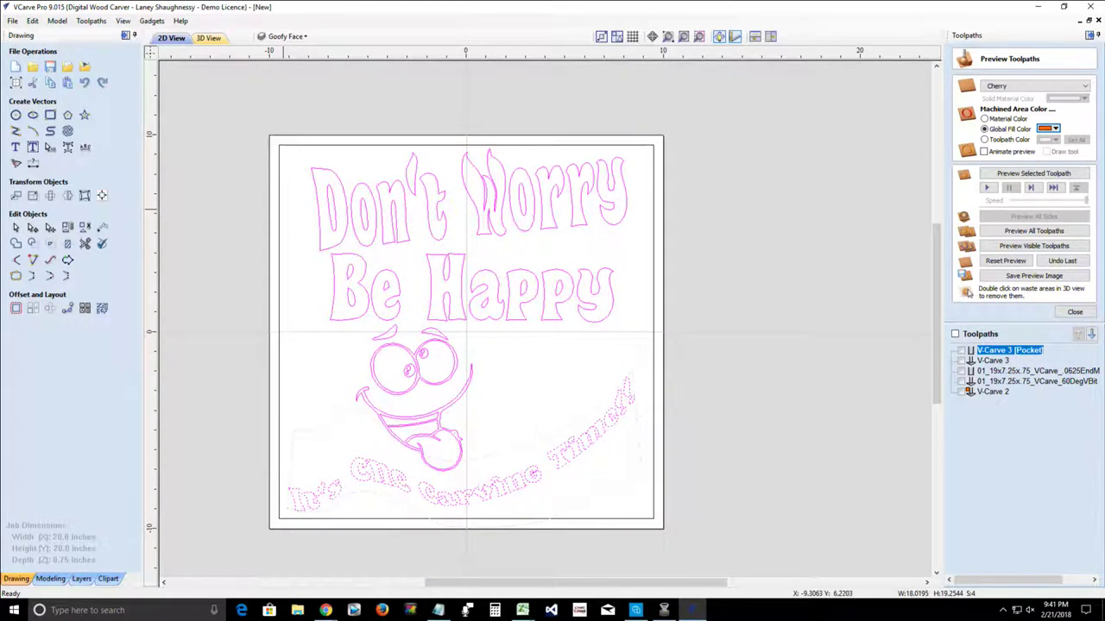
Step: Add the border rectangle to the selected artwork and calculate the V-Carve 4 toolpath with a .15 inch flat depth
shift+click(278, 214)
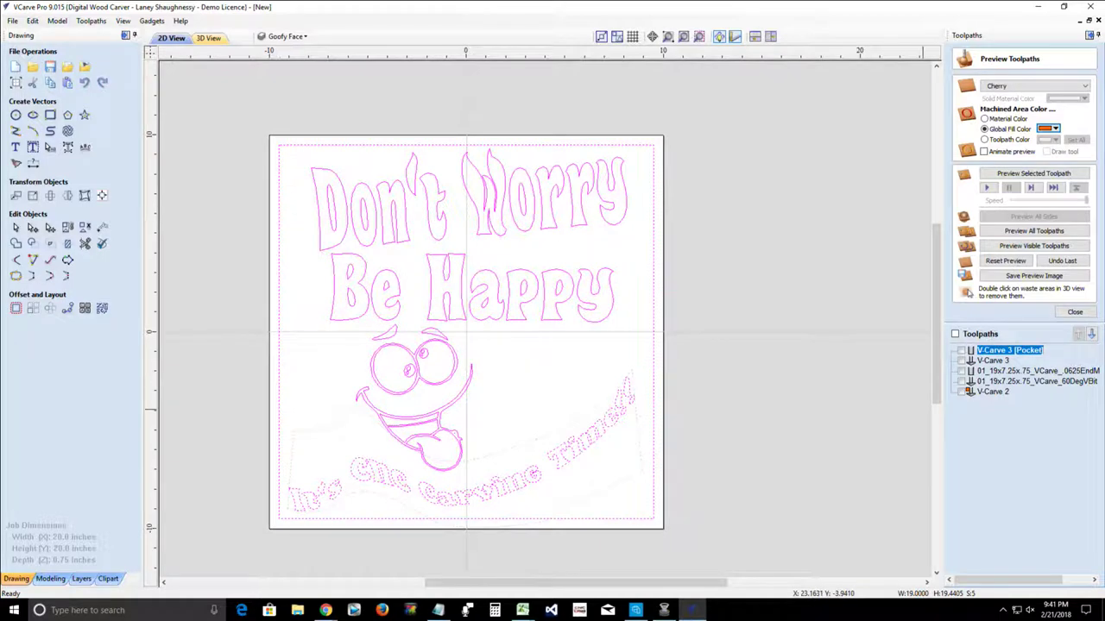
click(1075, 312)
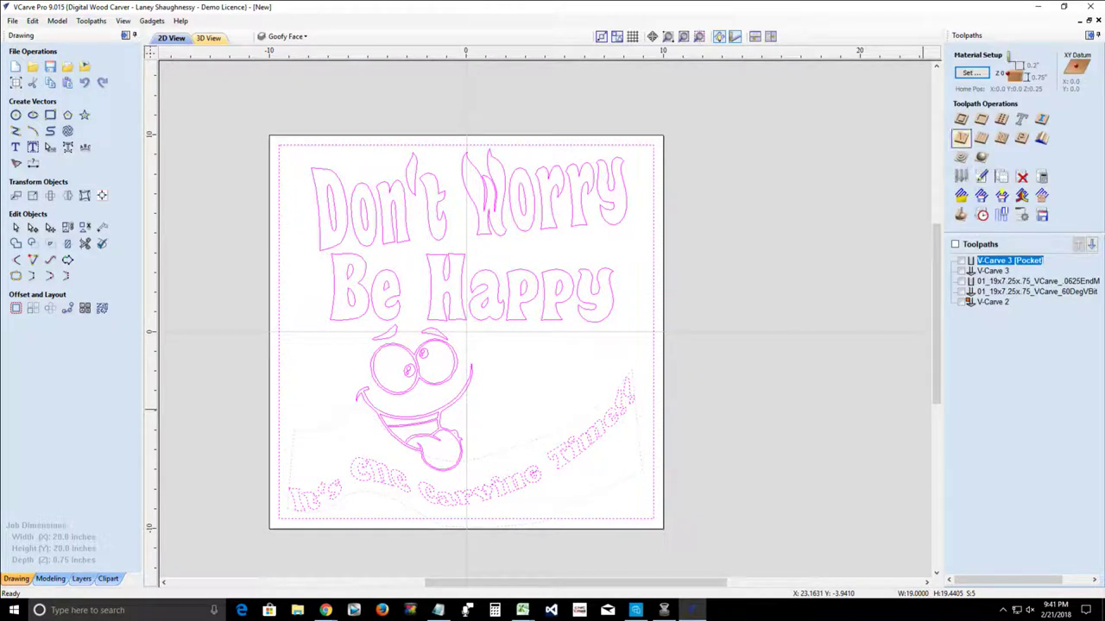
click(961, 139)
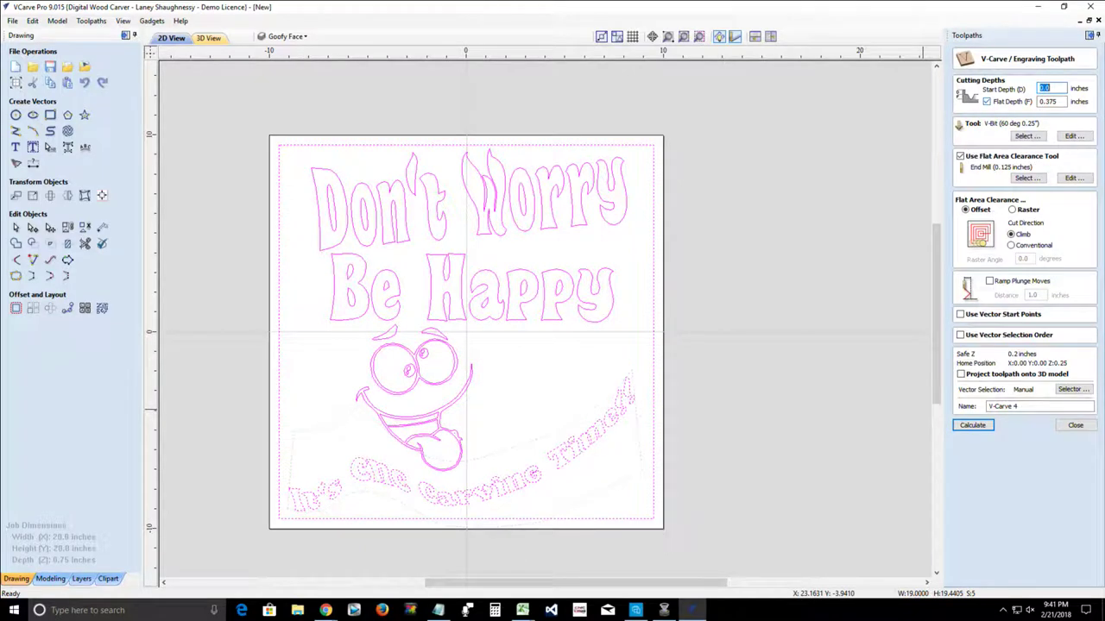
double_click(1050, 101)
text(.15)
key(Return)
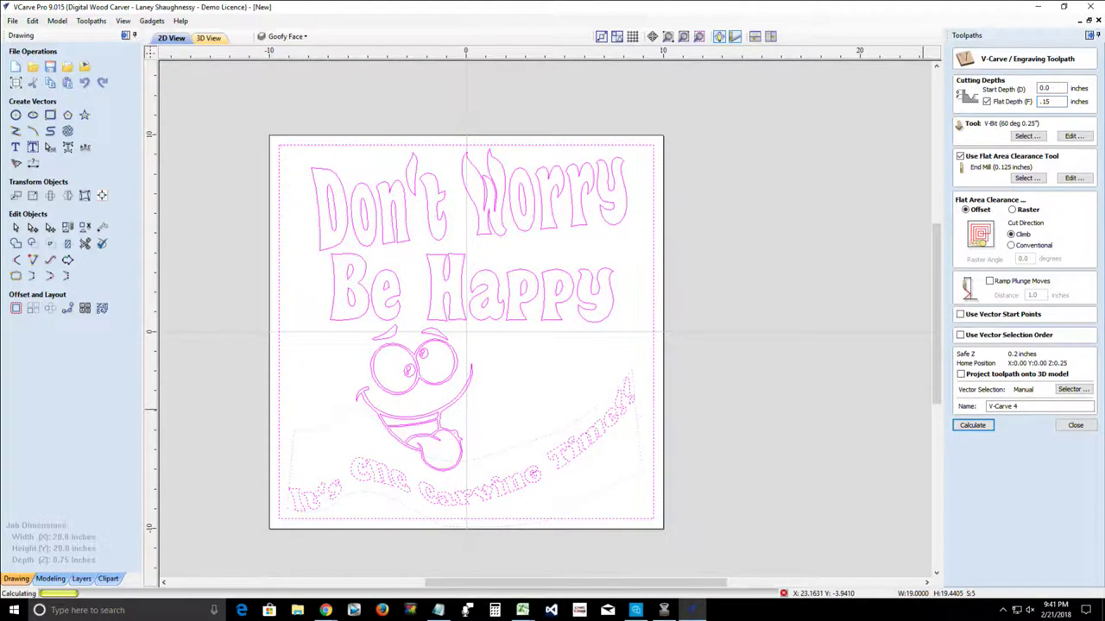
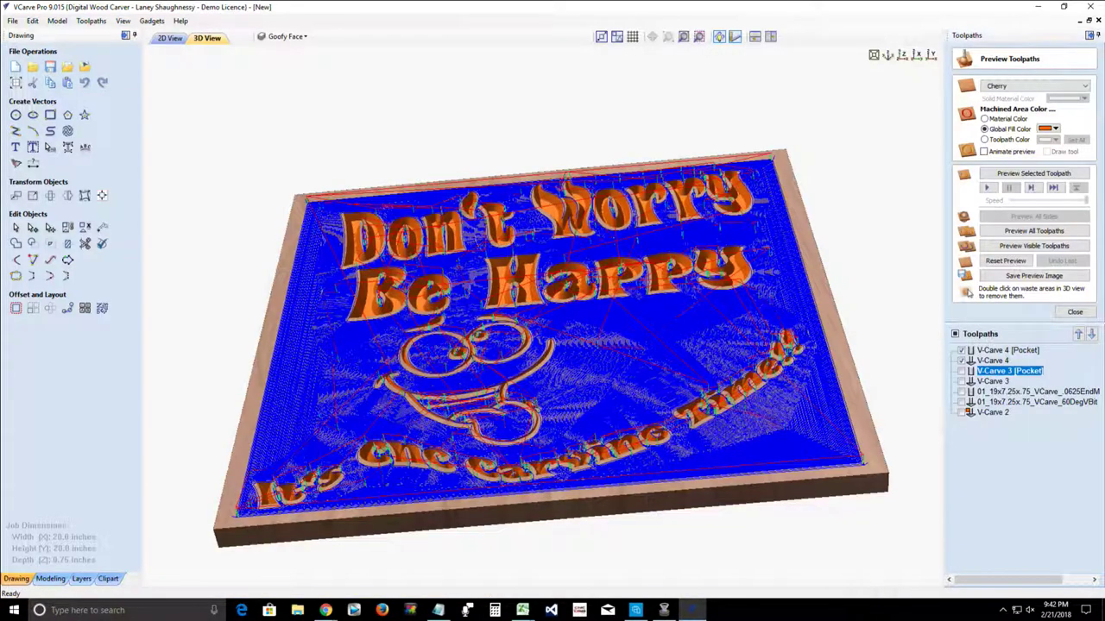
Step: Reset the preview, simulate the visible V-Carve 4 toolpaths, and view the raised lettering and border
click(1005, 261)
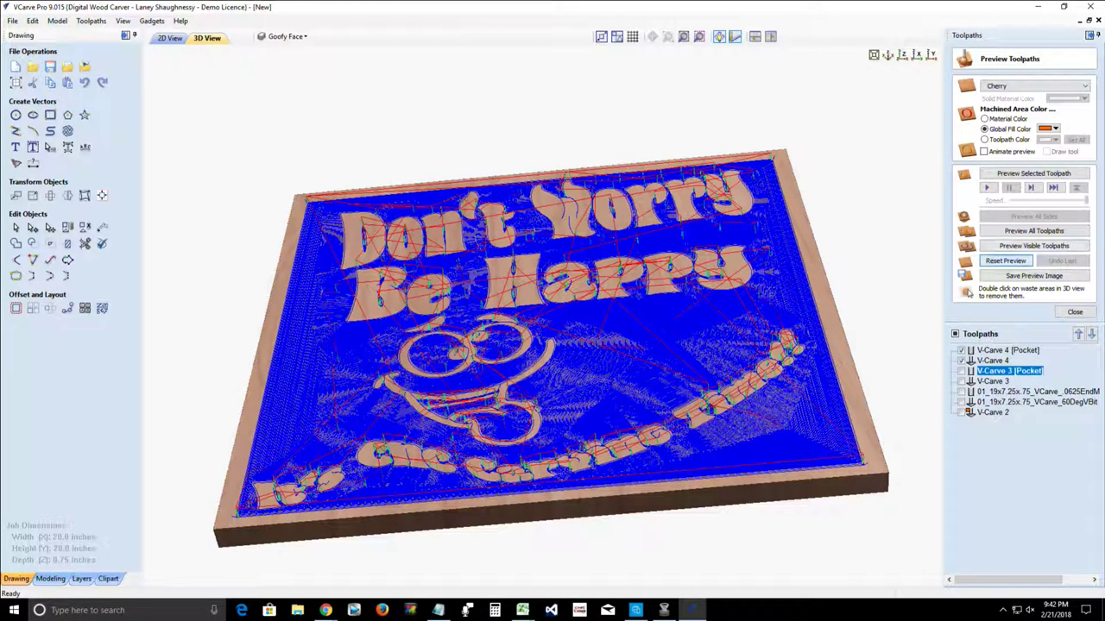
click(1033, 246)
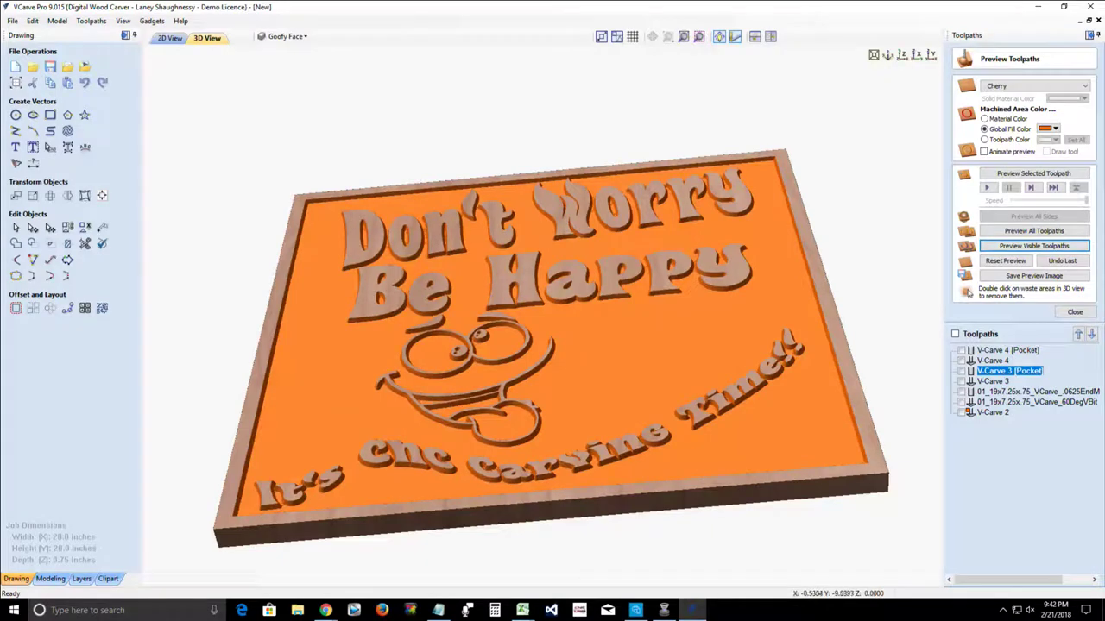
drag(537, 488, 543, 511)
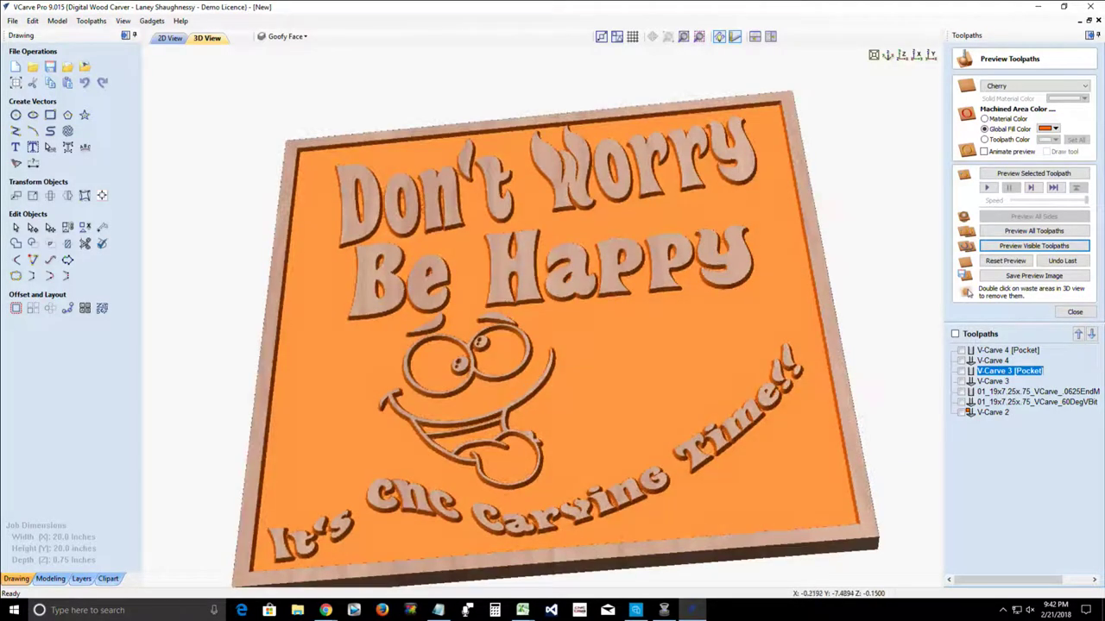
scroll(550, 510, down, 2)
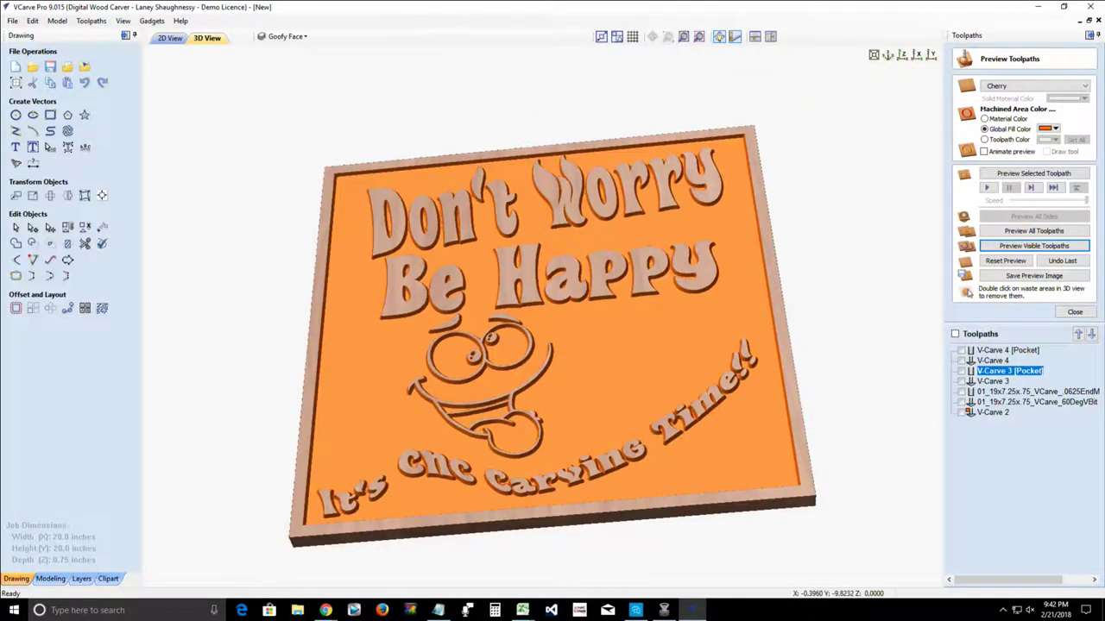
drag(557, 512, 558, 523)
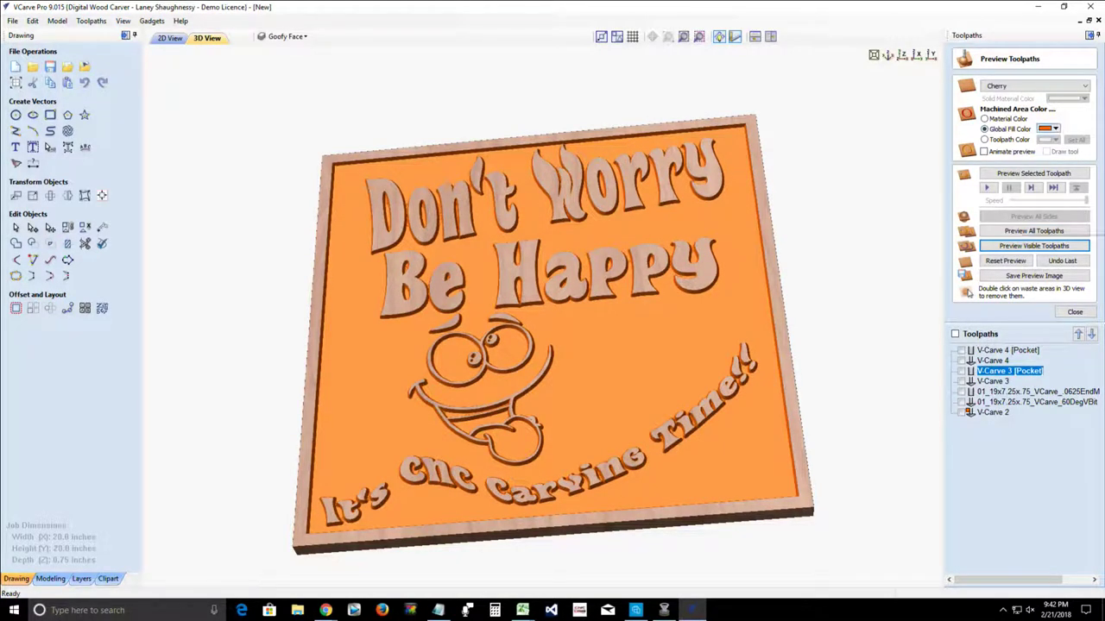
Step: Try turquoise as the global fill color of the recessed background, and change it to pinkish purple
click(1054, 129)
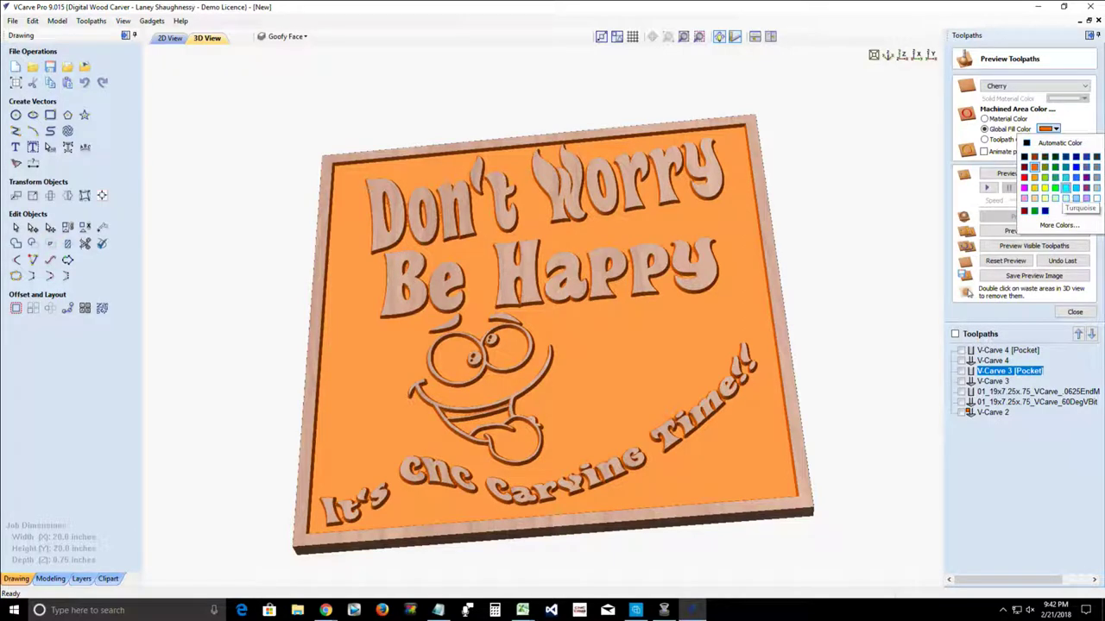
click(1065, 187)
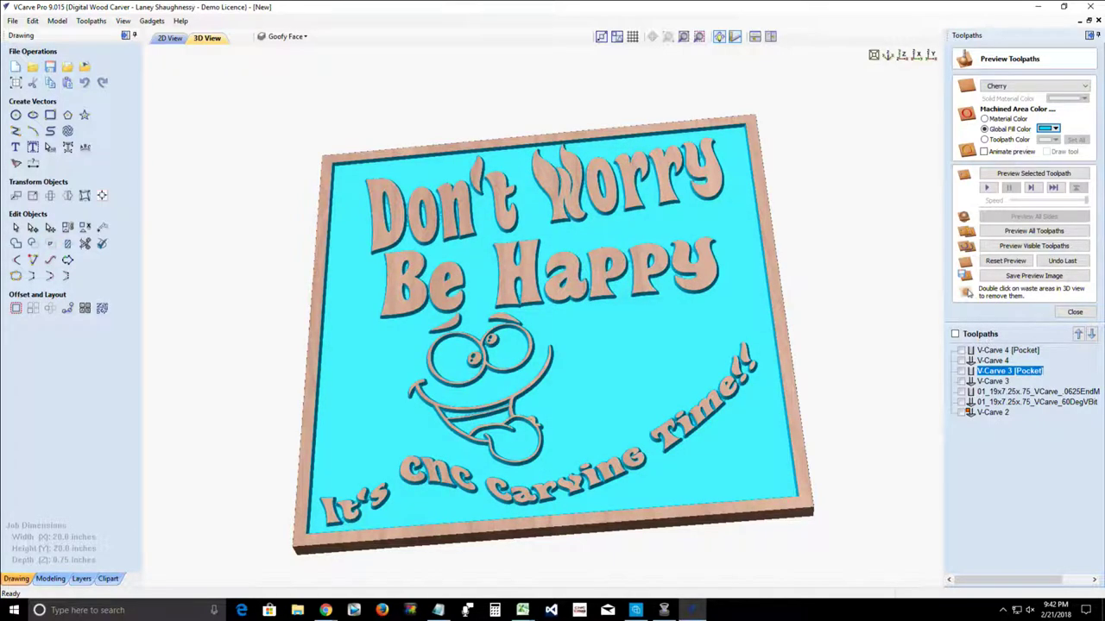
click(1055, 128)
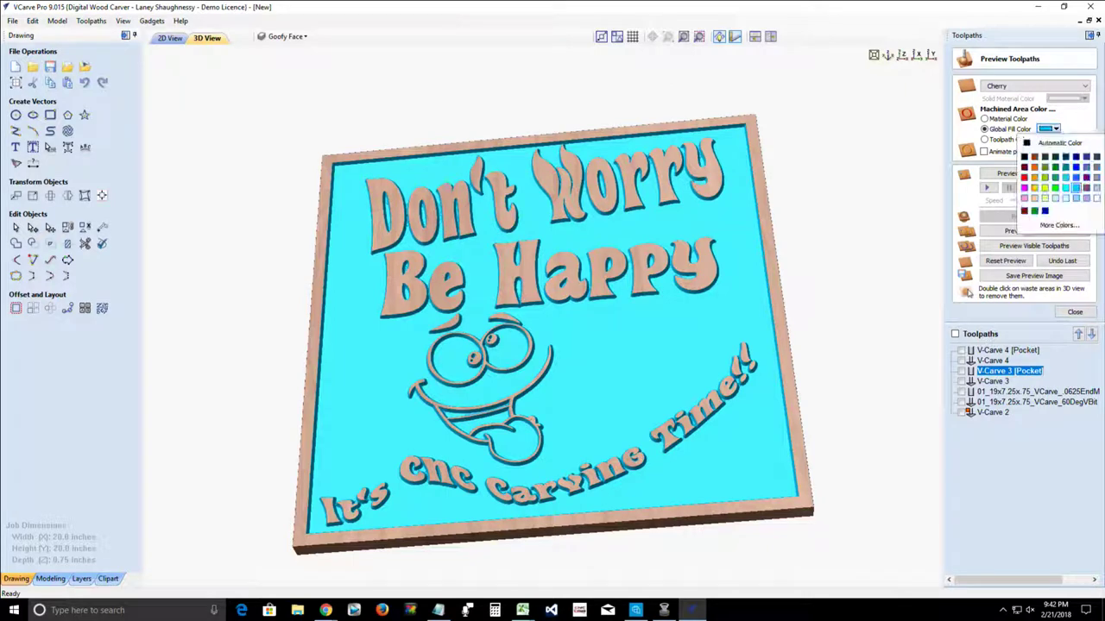
click(1086, 187)
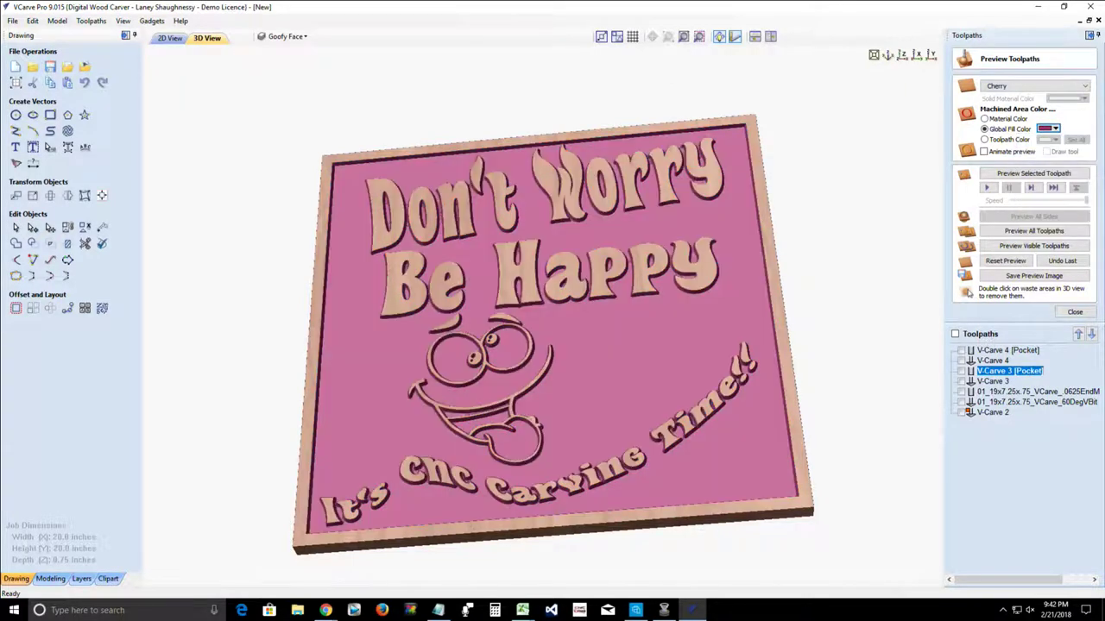
mouse_move(631, 520)
mouse_down()
mouse_move(602, 542)
mouse_move(608, 406)
mouse_move(630, 509)
mouse_up()
drag(674, 478, 657, 528)
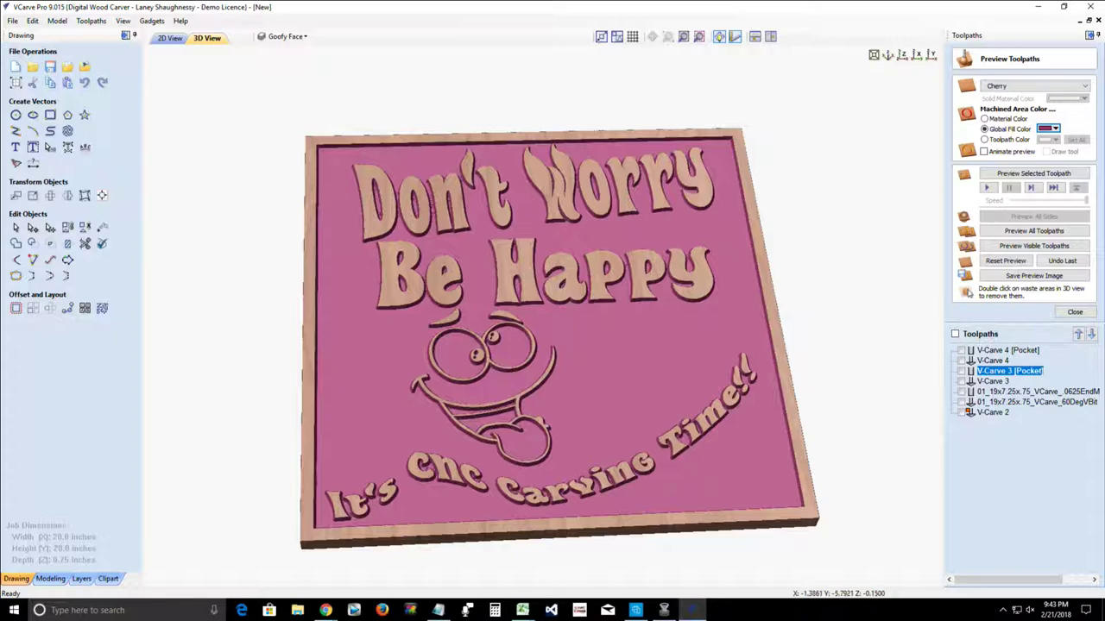
Step: Select only the goofy face artwork in the 2D view and open the Offset Vectors tool
click(169, 38)
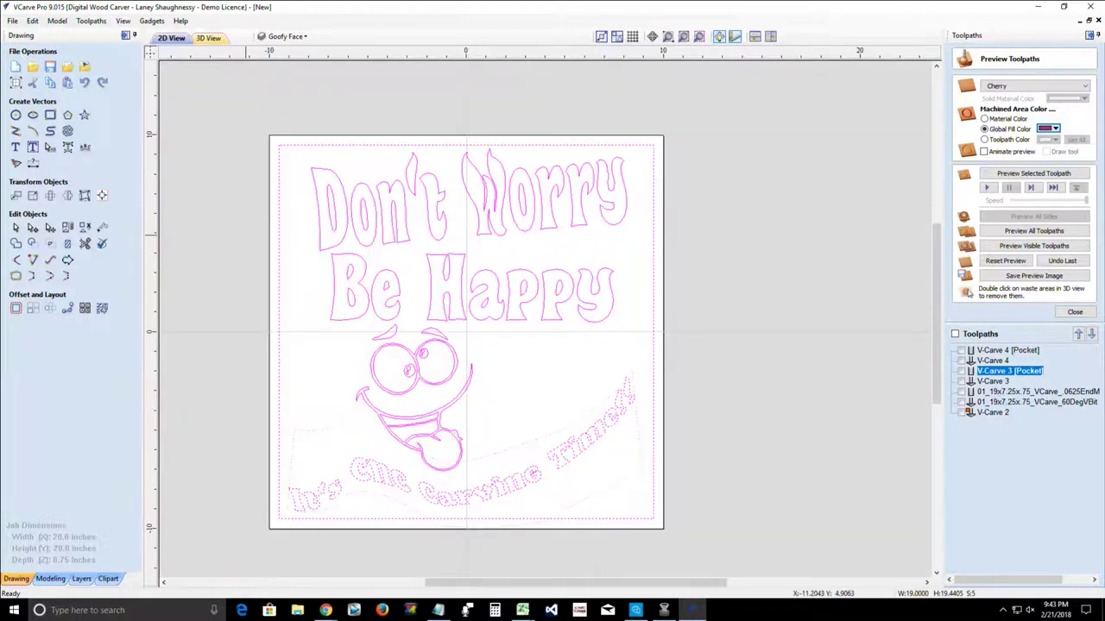
scroll(368, 380, up, 2)
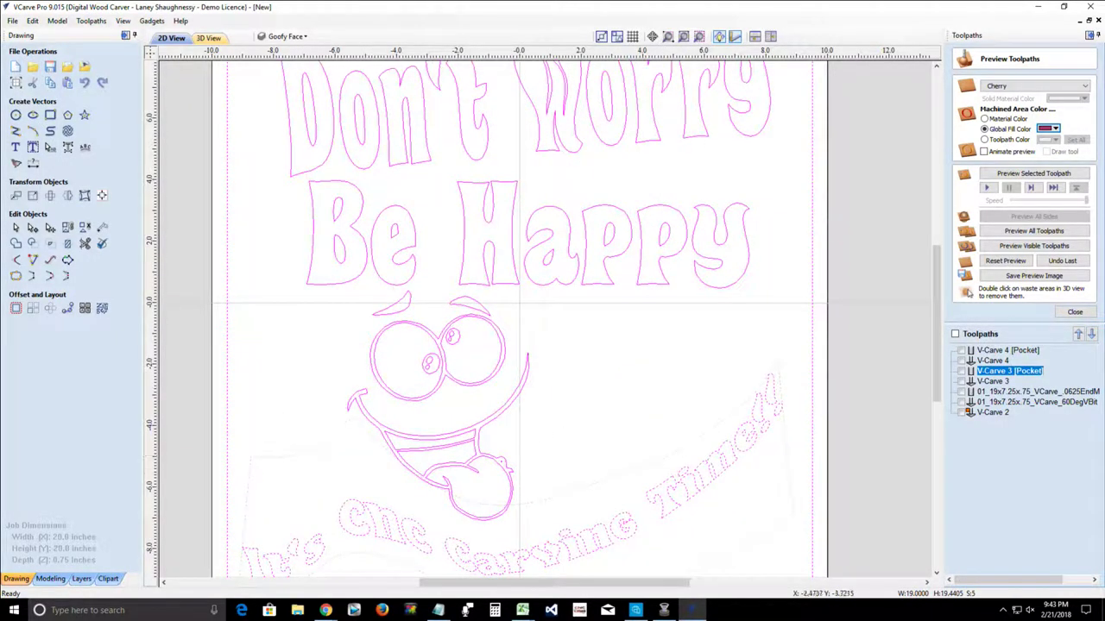
click(380, 314)
click(378, 323)
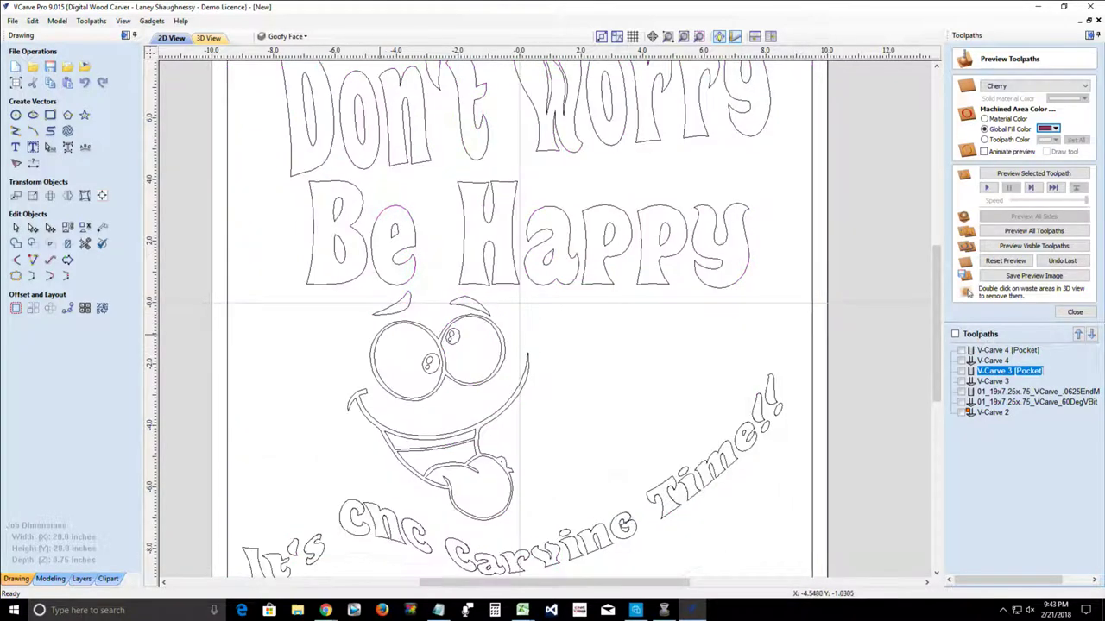
click(379, 335)
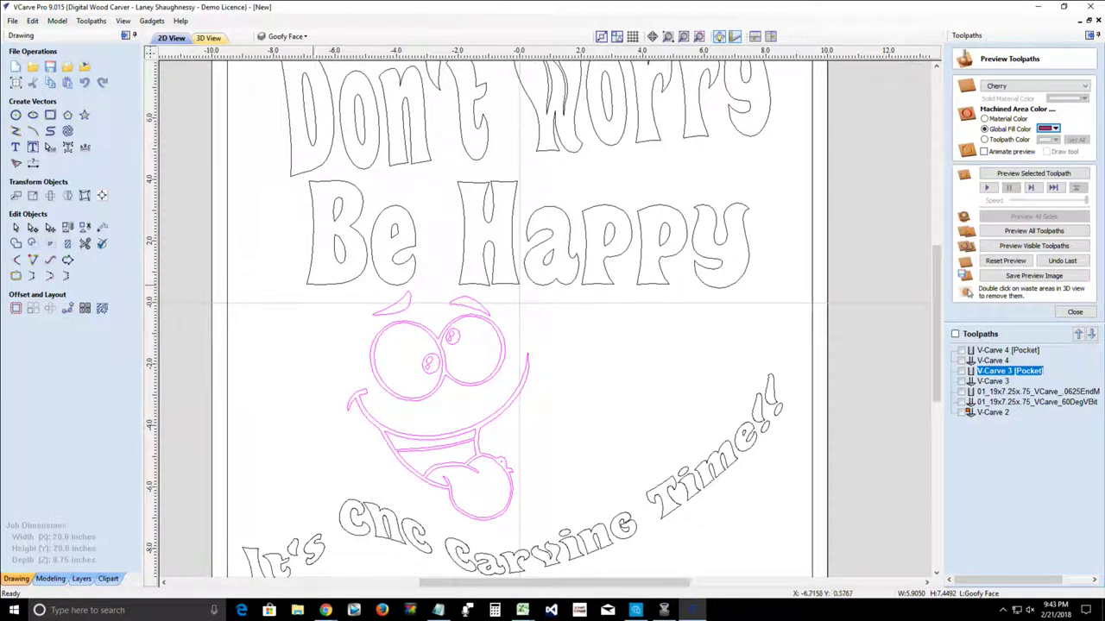
click(15, 308)
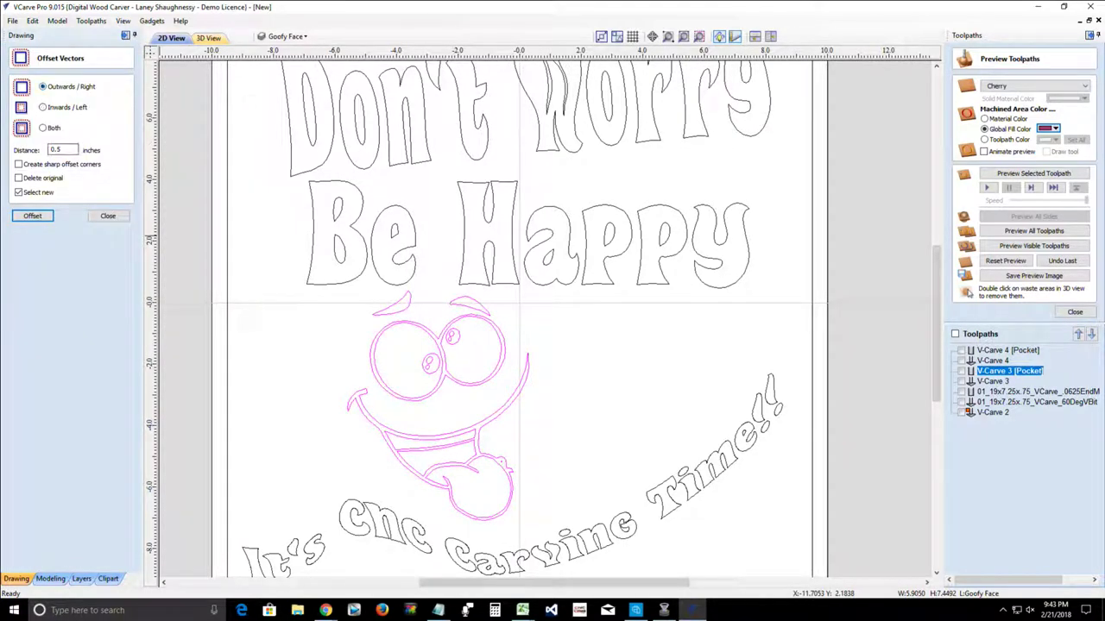
Step: Try offsetting the goofy face outwards by 0.125 inches, and undo the offset
drag(62, 149, 57, 149)
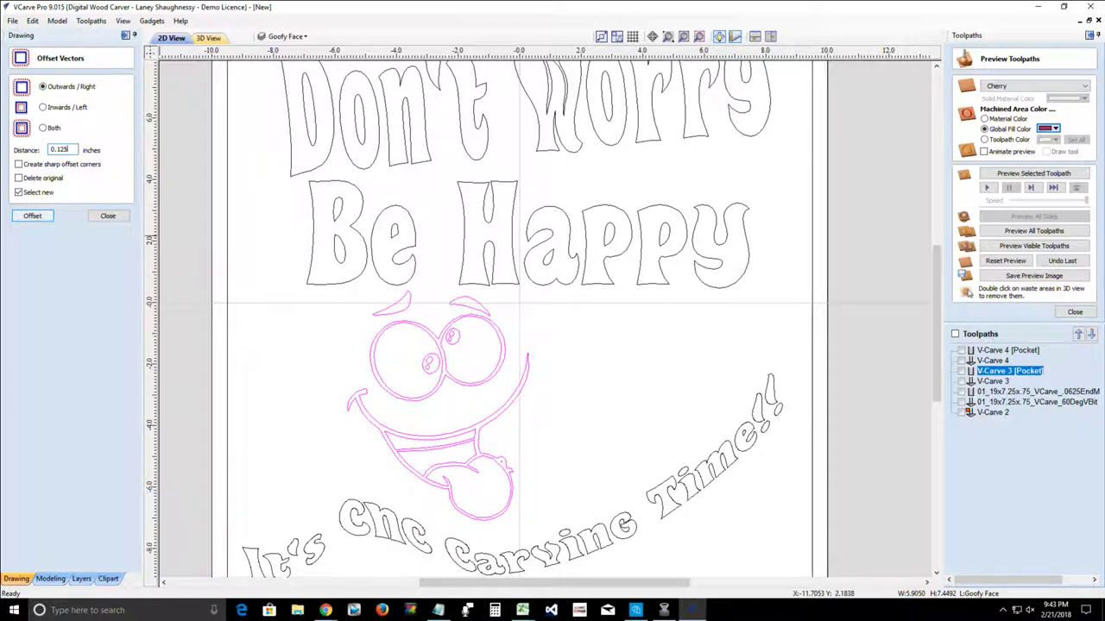
click(32, 215)
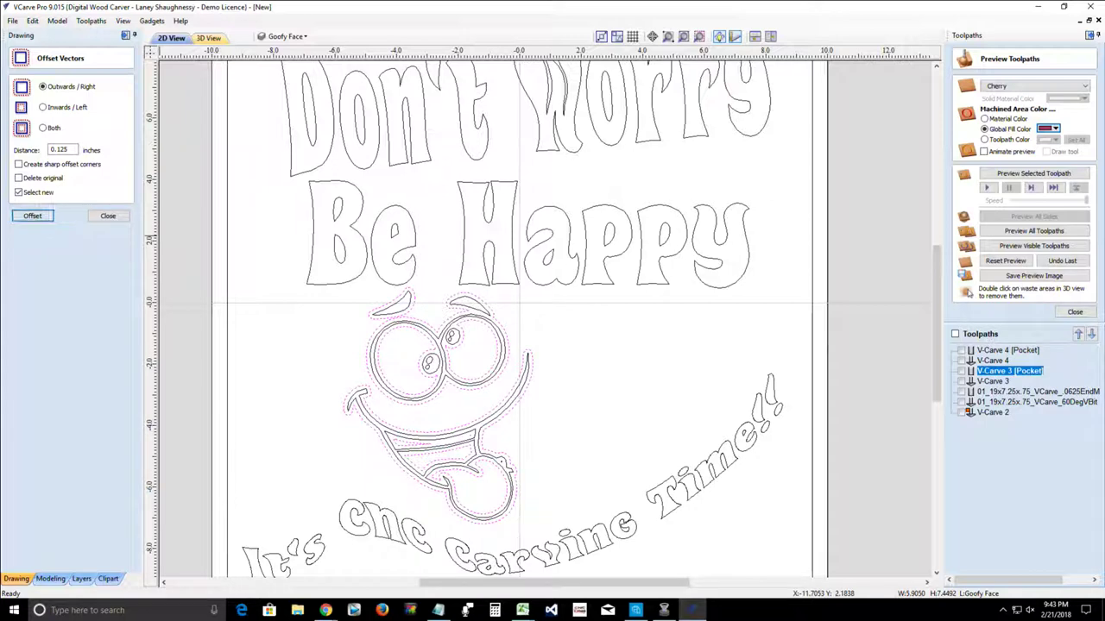
key(ctrl+z)
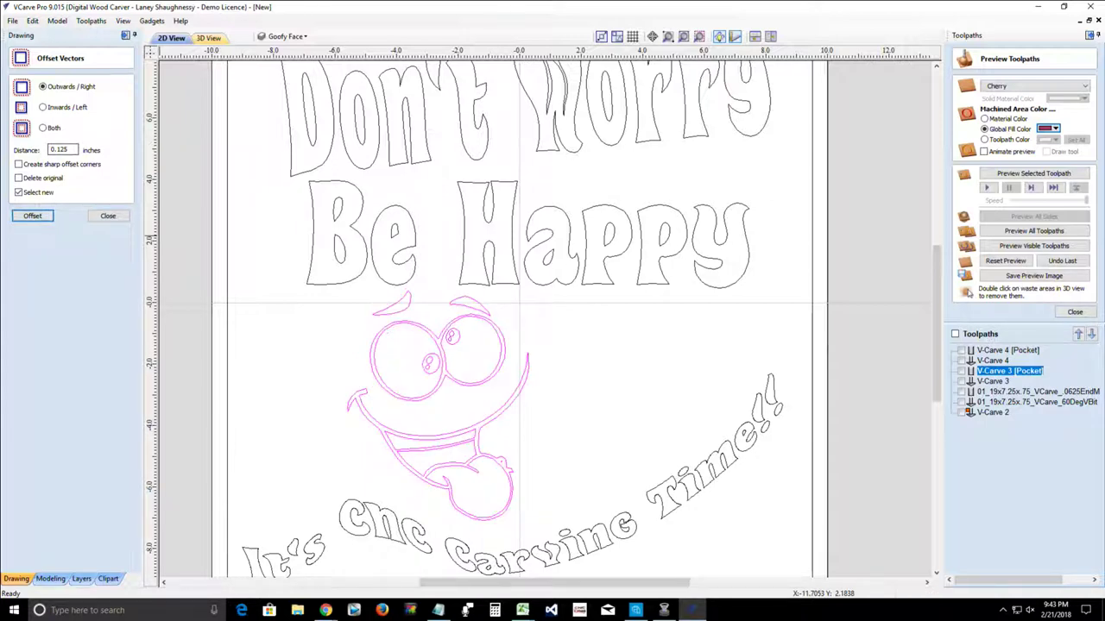
Step: Offset the goofy face outwards by 0.2 inches
drag(68, 149, 56, 150)
key(Return)
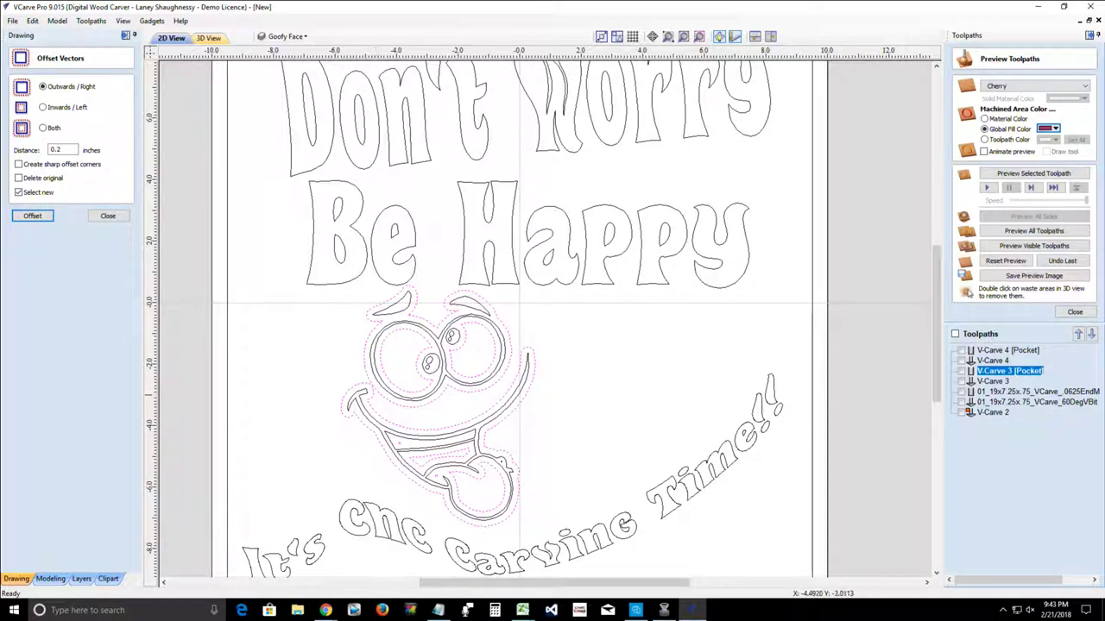
scroll(375, 387, up, 2)
scroll(374, 390, up, 3)
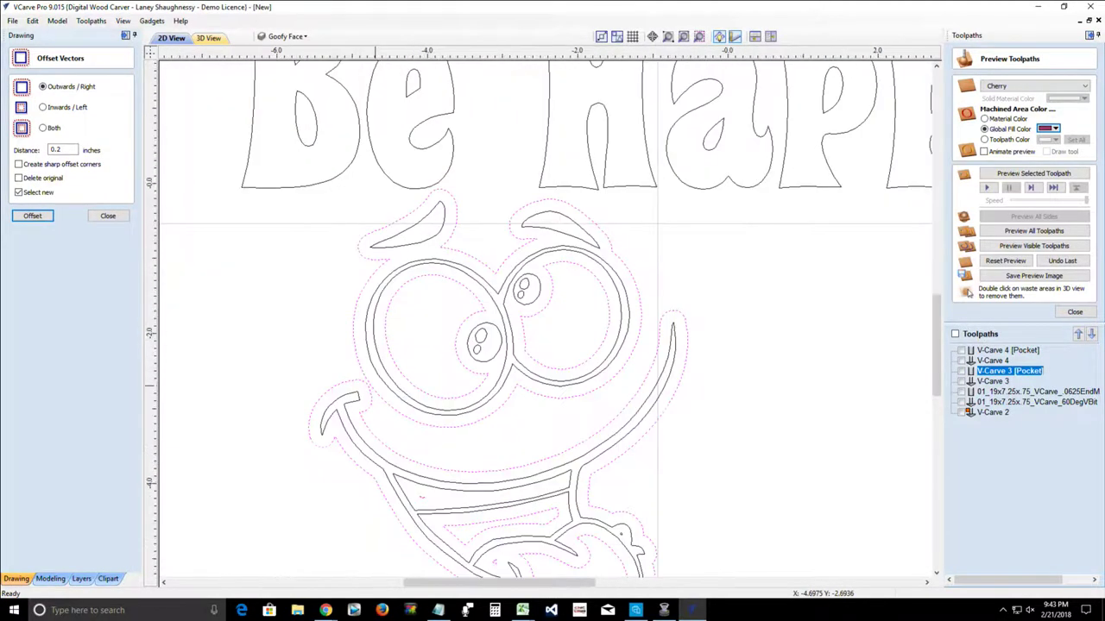
scroll(375, 388, down, 2)
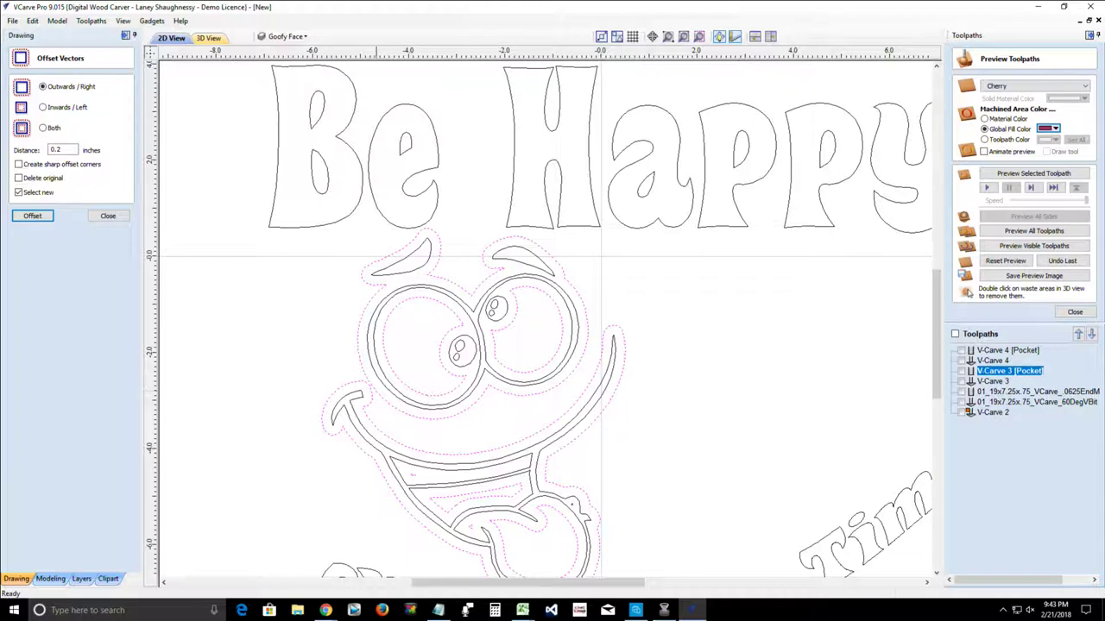
Step: Delete the offset contours inside the eyes, mouth and tongue, keeping the two outer outlines, and close the offset tool
shift+click(373, 391)
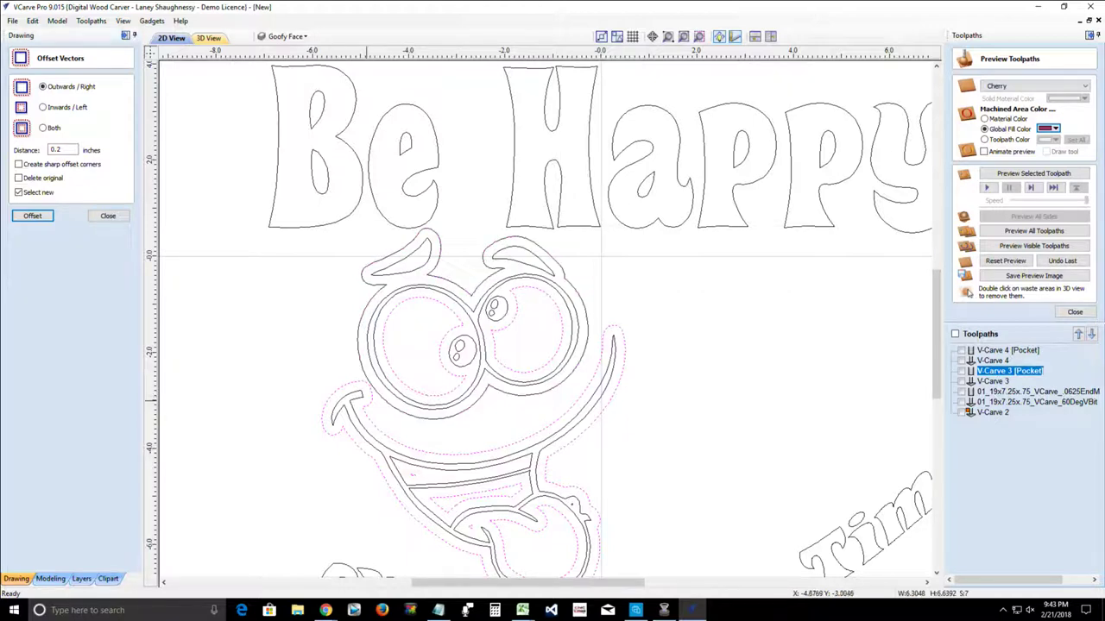
click(369, 404)
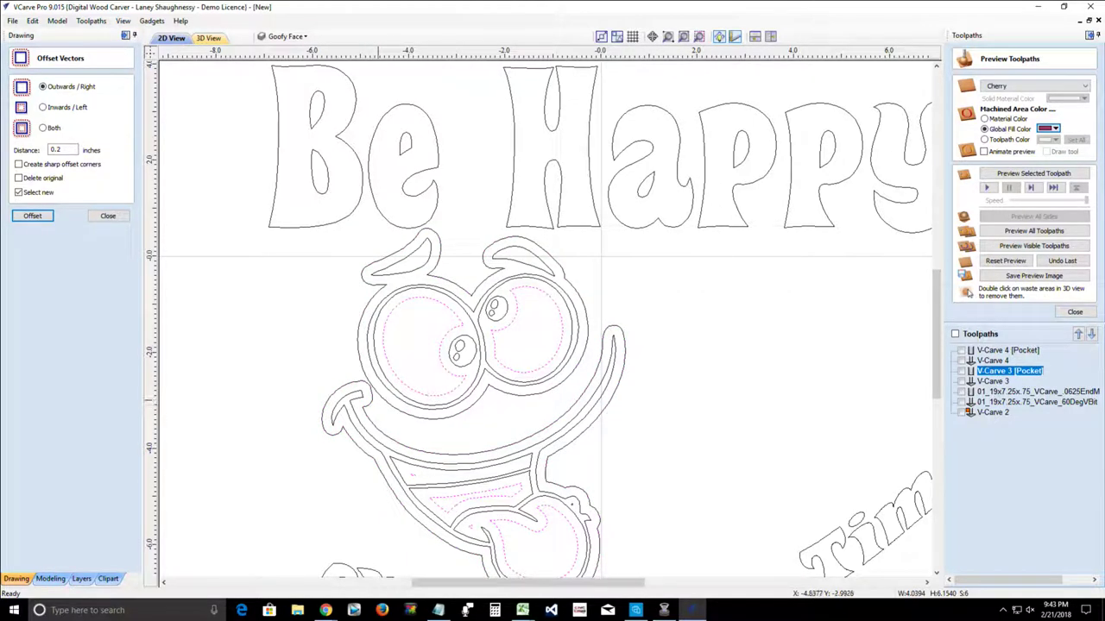
click(371, 404)
key(Delete)
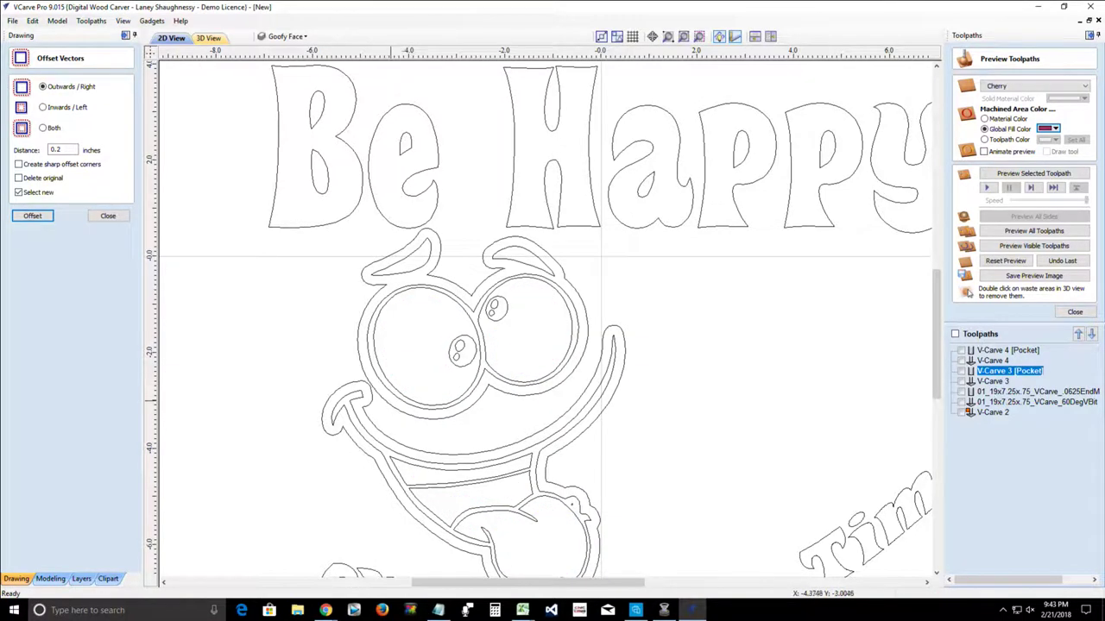
scroll(375, 403, up, 1)
scroll(378, 401, up, 1)
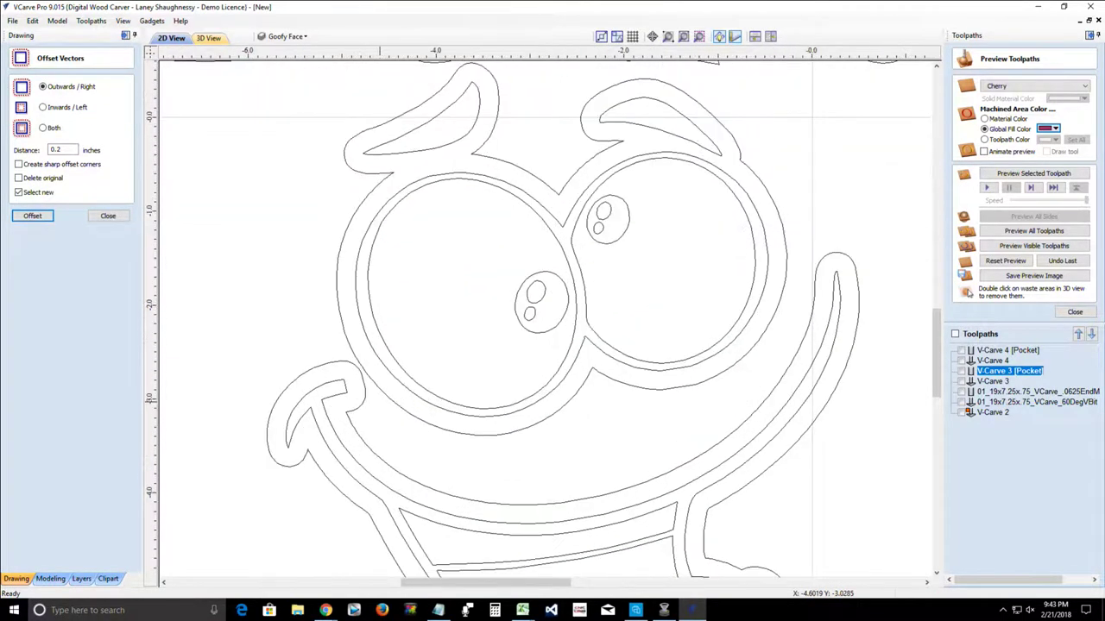
click(107, 215)
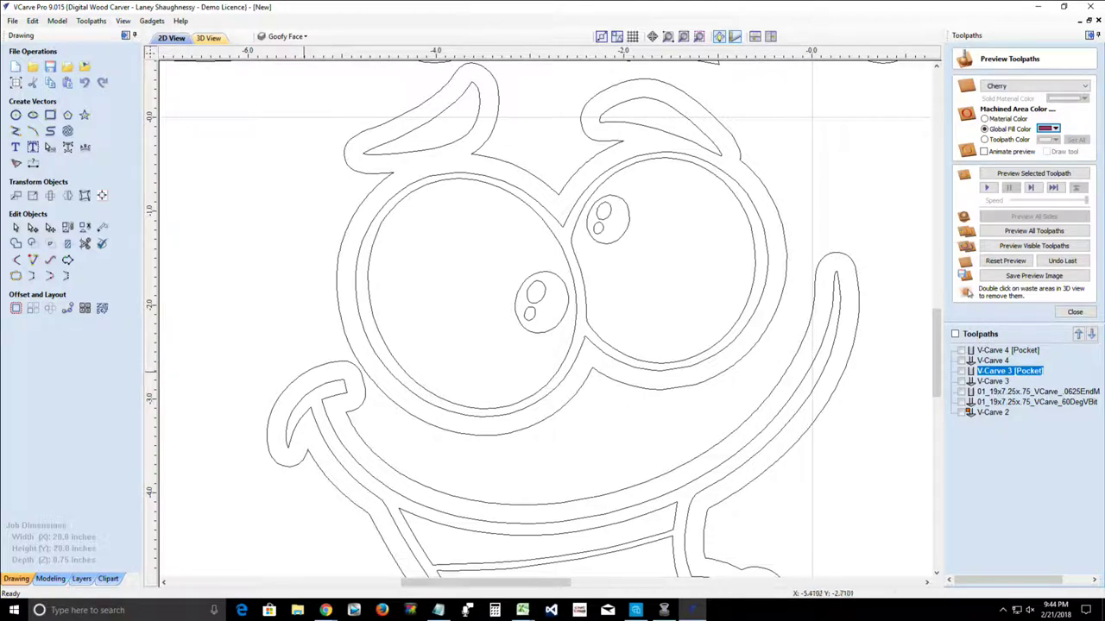
Step: Cut the offset mouth and eye outlines in node editing where they face each other on the left side of the face
click(304, 371)
key(n)
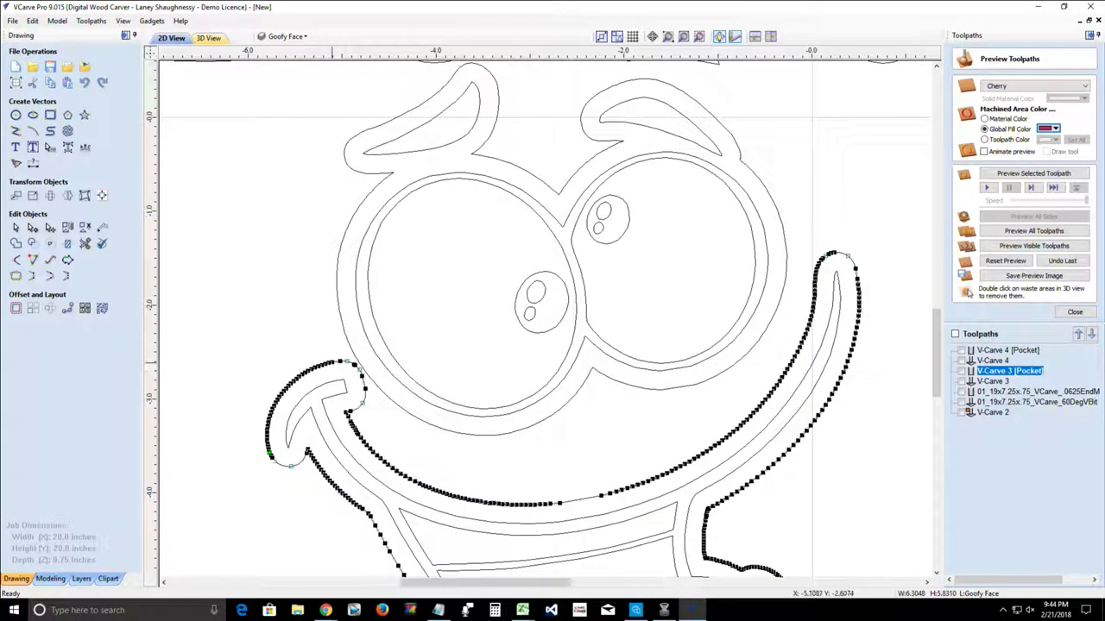
right_click(335, 365)
click(369, 409)
click(337, 304)
right_click(337, 307)
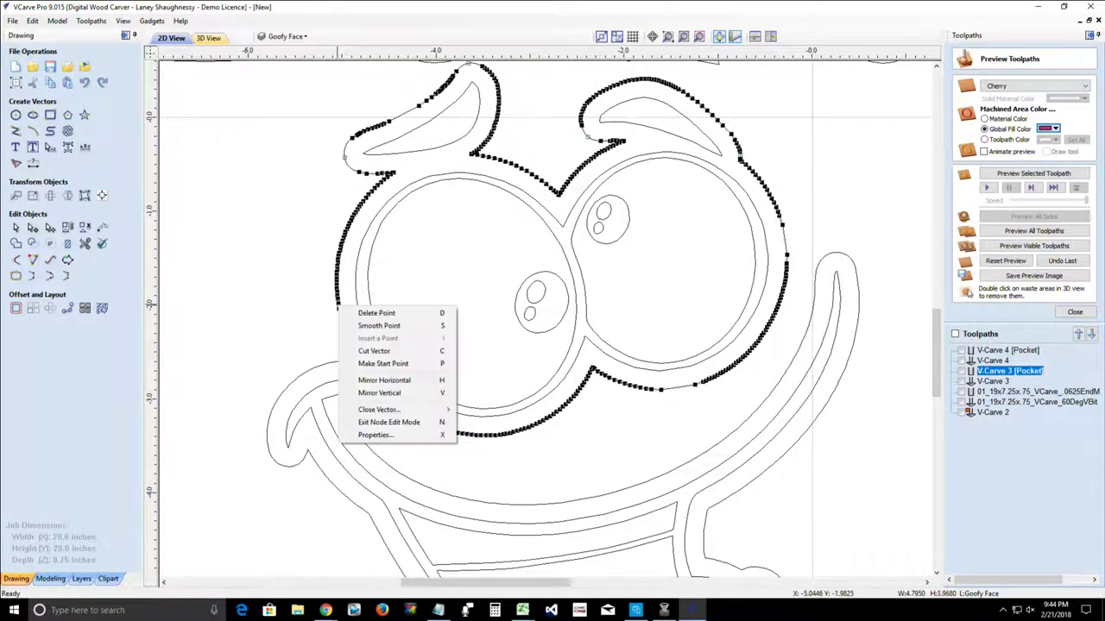
click(374, 351)
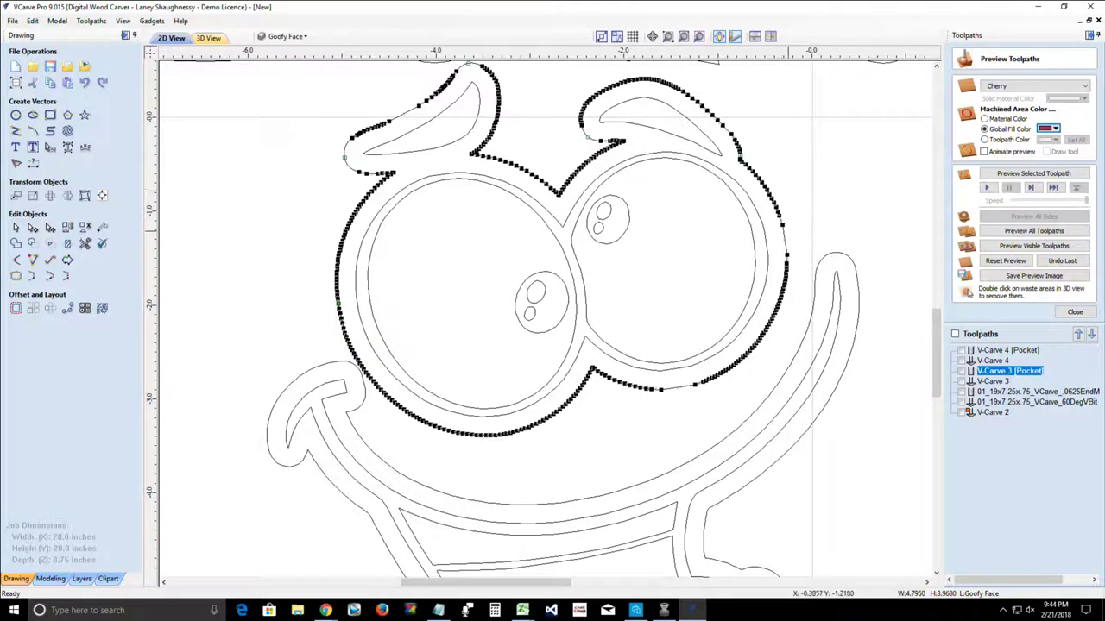
Step: Cut the offset eye and mouth outlines on the right side of the face, near the eye's edge and the smile's tip
right_click(784, 230)
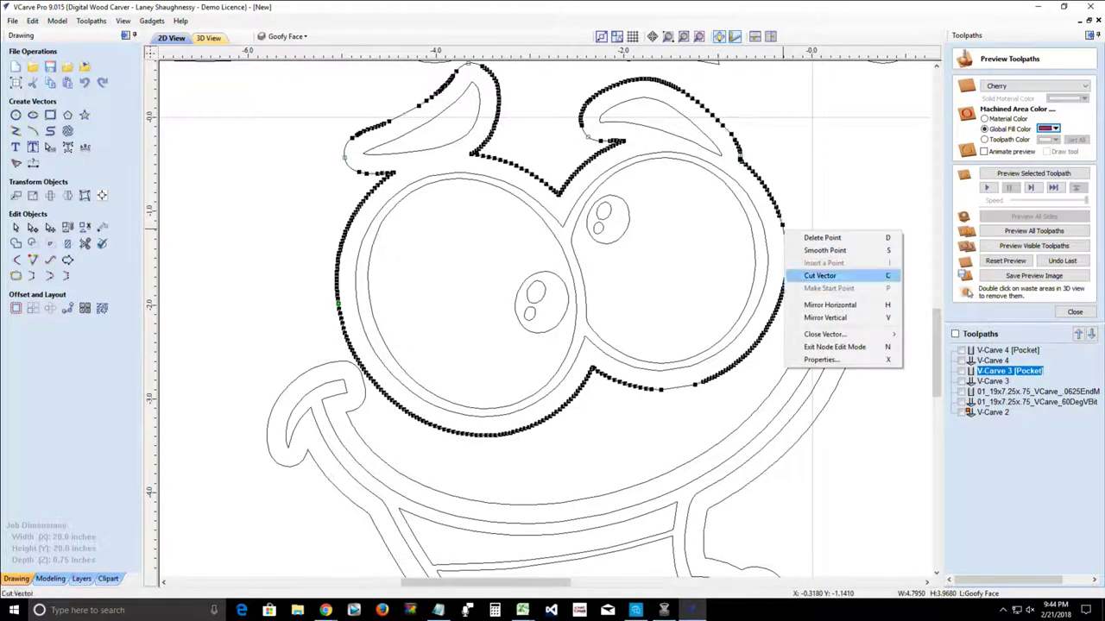
click(819, 275)
click(847, 256)
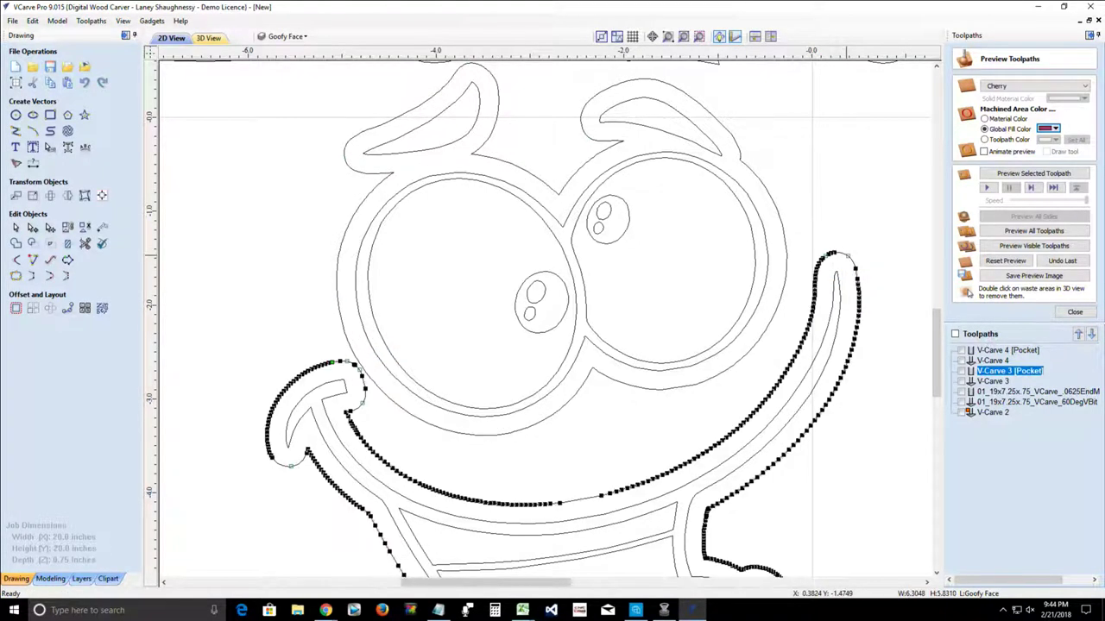
right_click(847, 256)
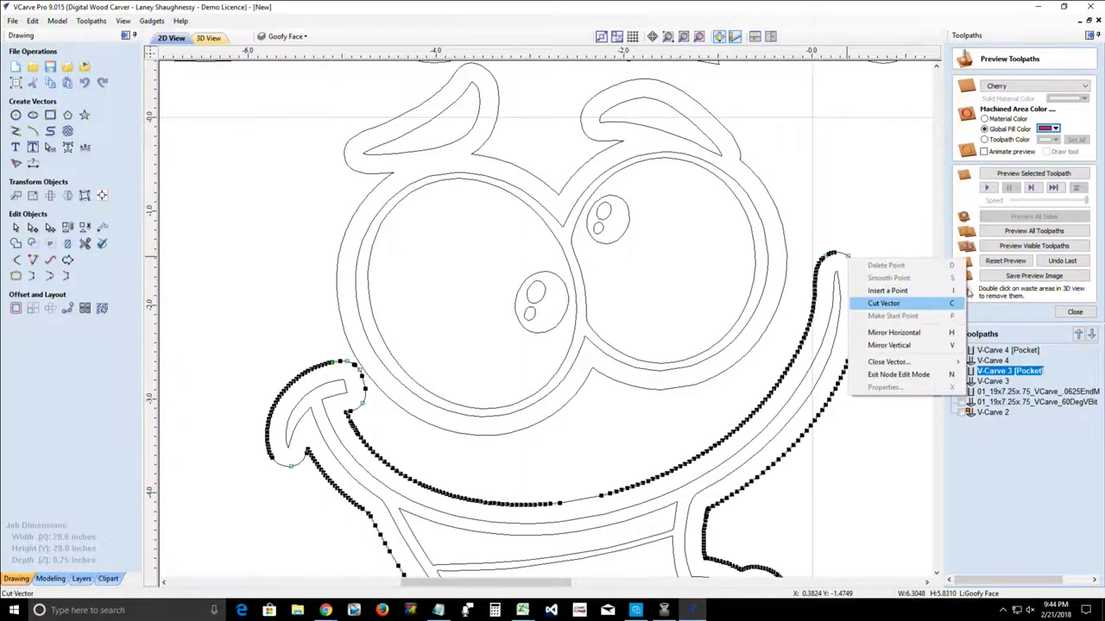
click(880, 302)
Step: Leave node editing and delete the cut offset segments along the inside of the smile and beneath the eyes
scroll(880, 304, down, 3)
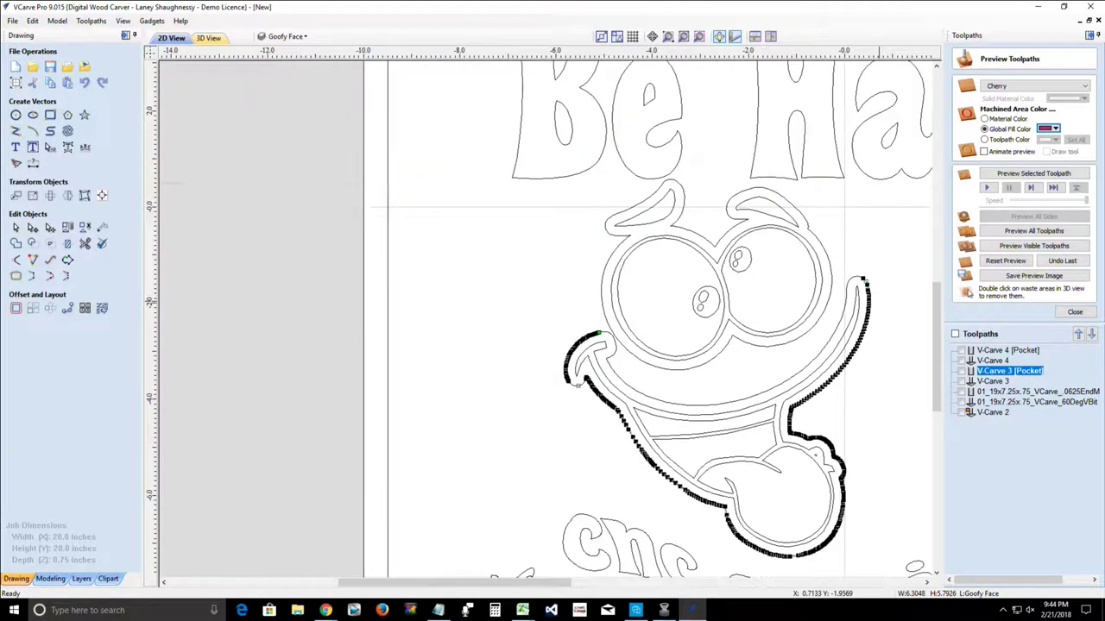
scroll(859, 296, up, 3)
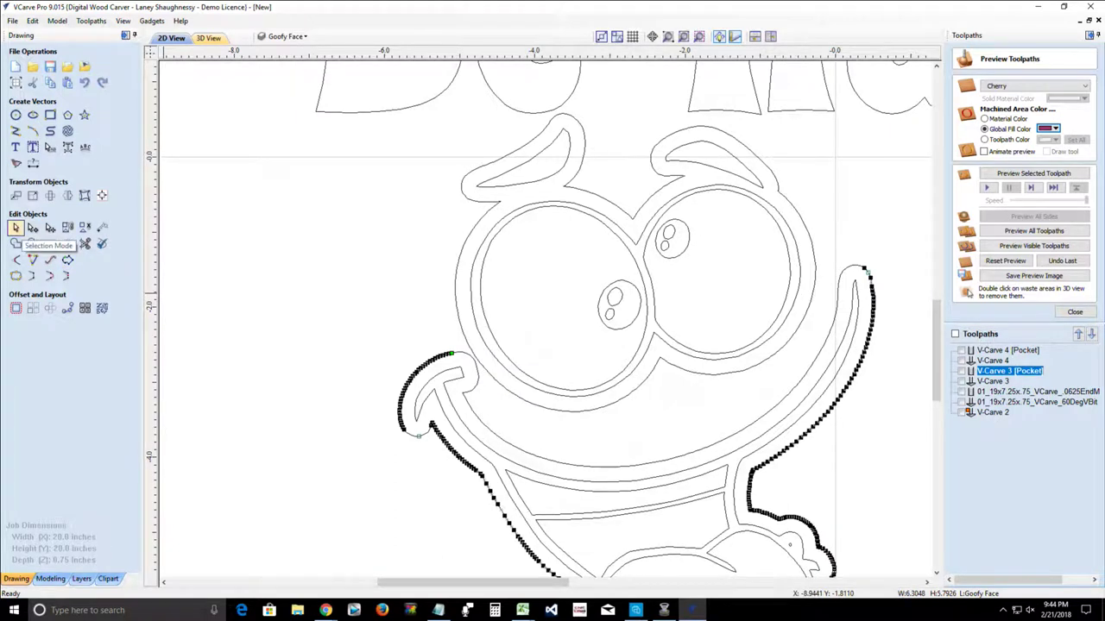
click(15, 228)
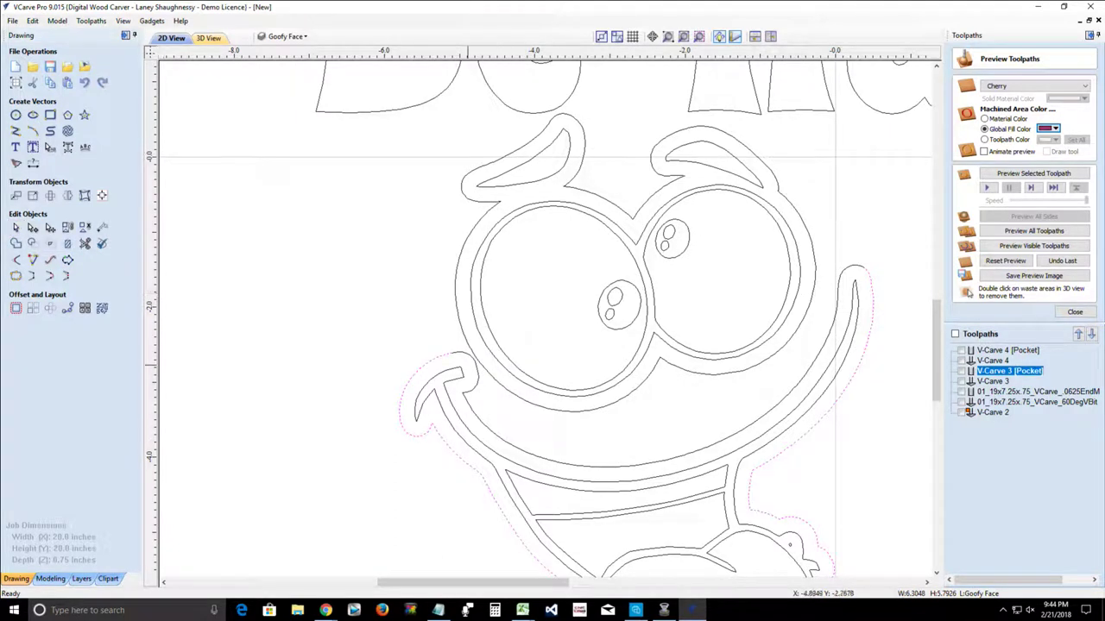
click(477, 365)
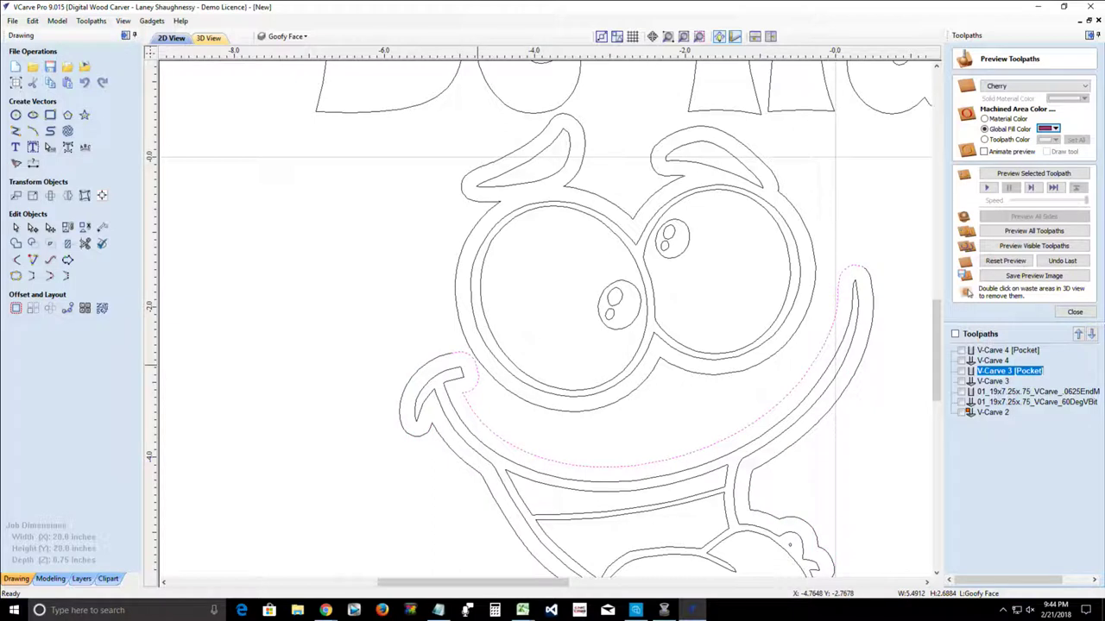
click(503, 385)
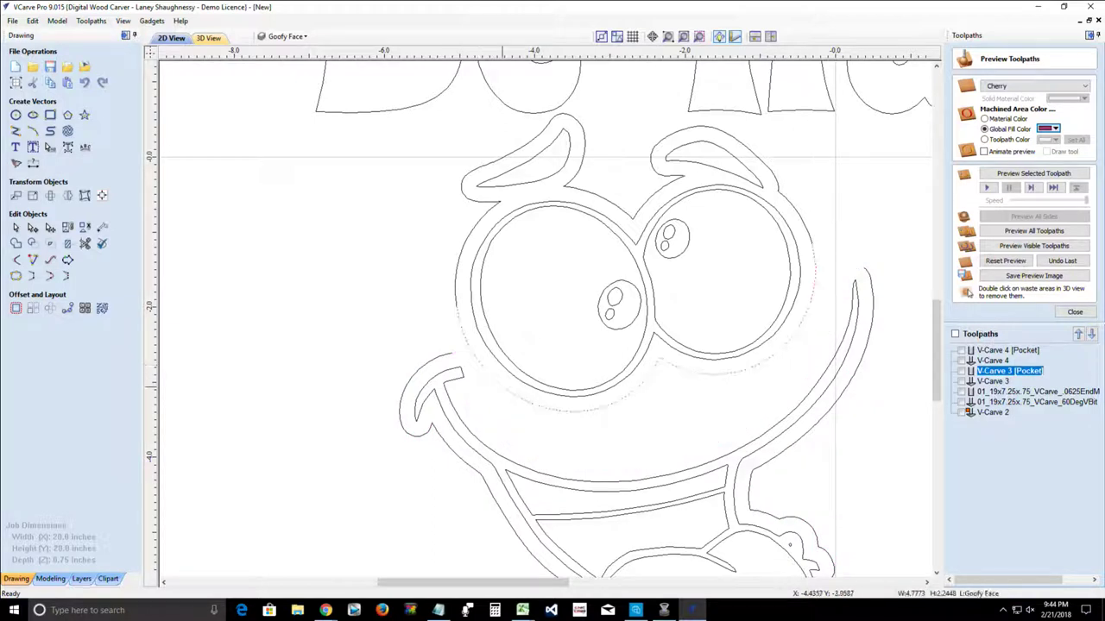
key(Delete)
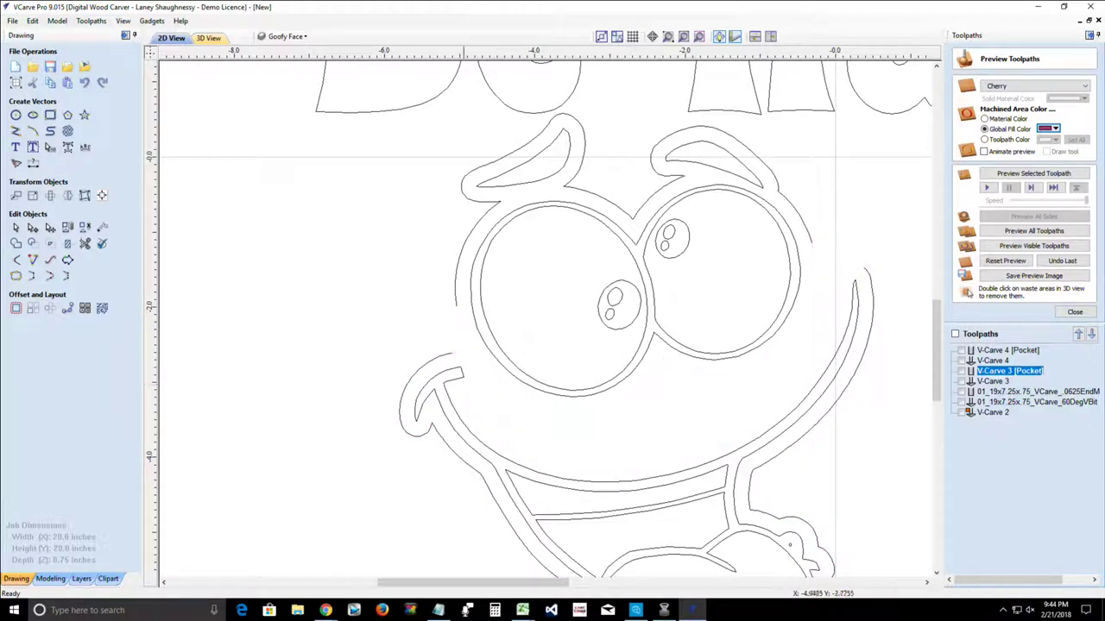
Step: Join the open ends of the upper and lower offset outlines with smooth curves into one contour around the face
click(438, 358)
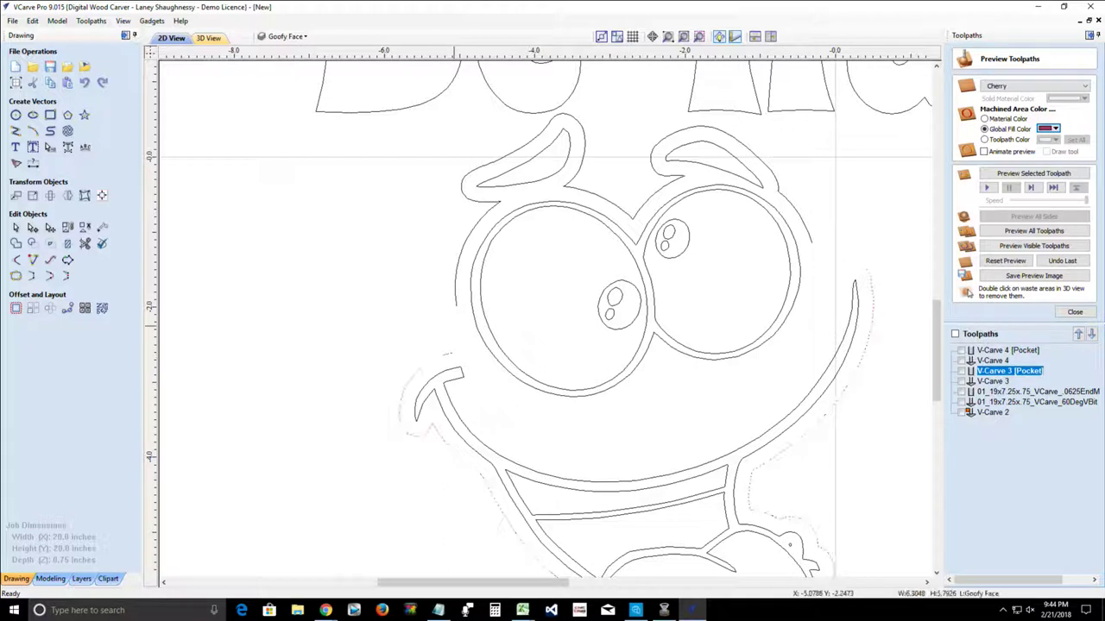
click(456, 304)
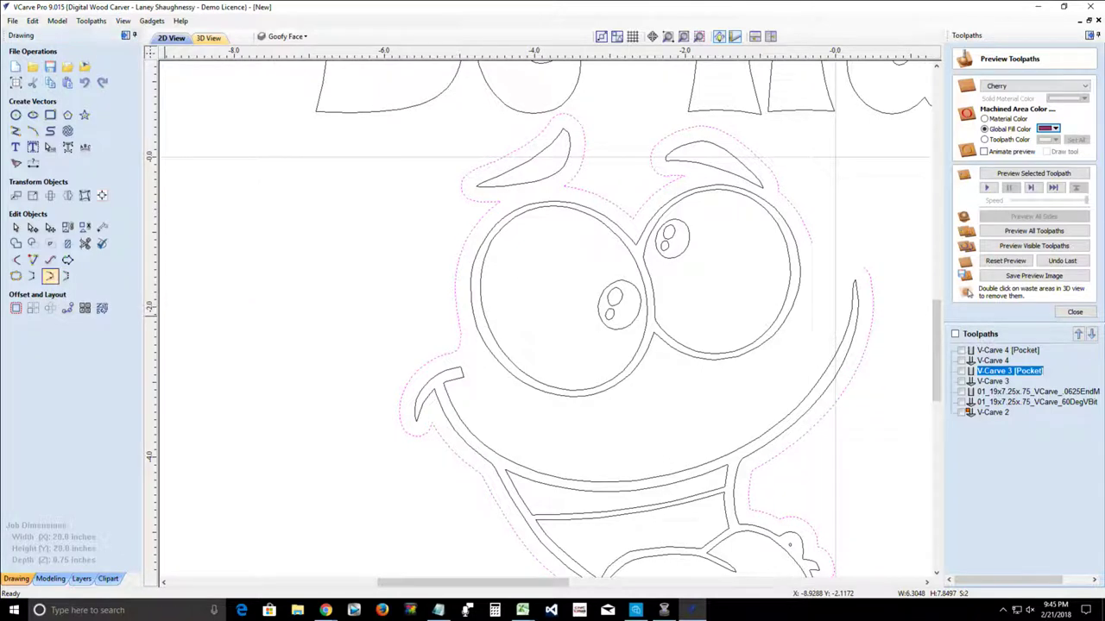
scroll(319, 358, down, 4)
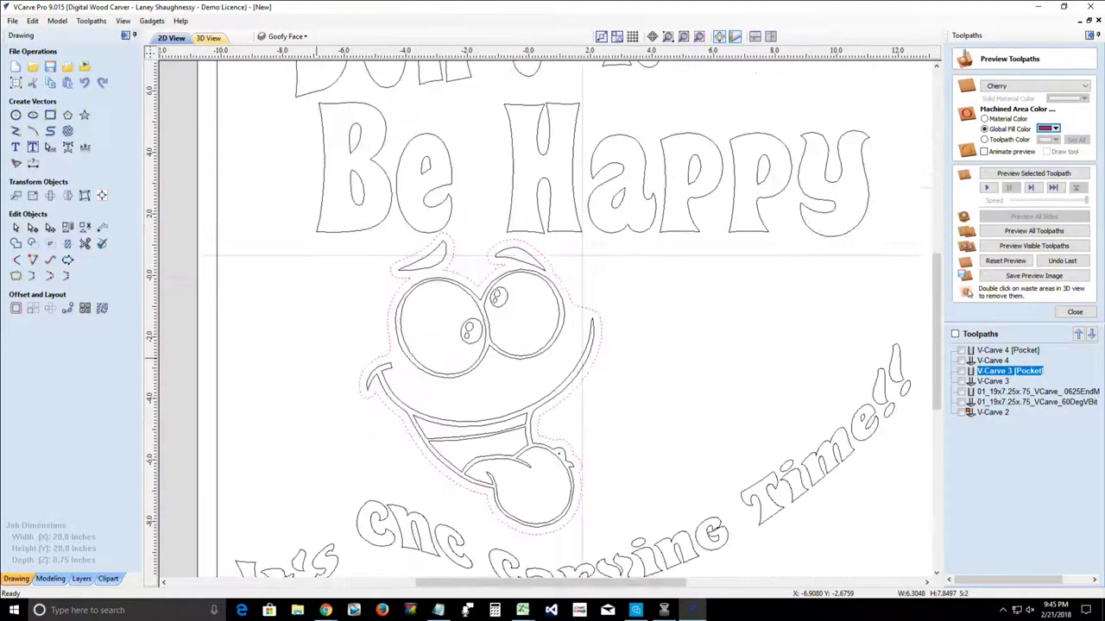
scroll(316, 358, down, 1)
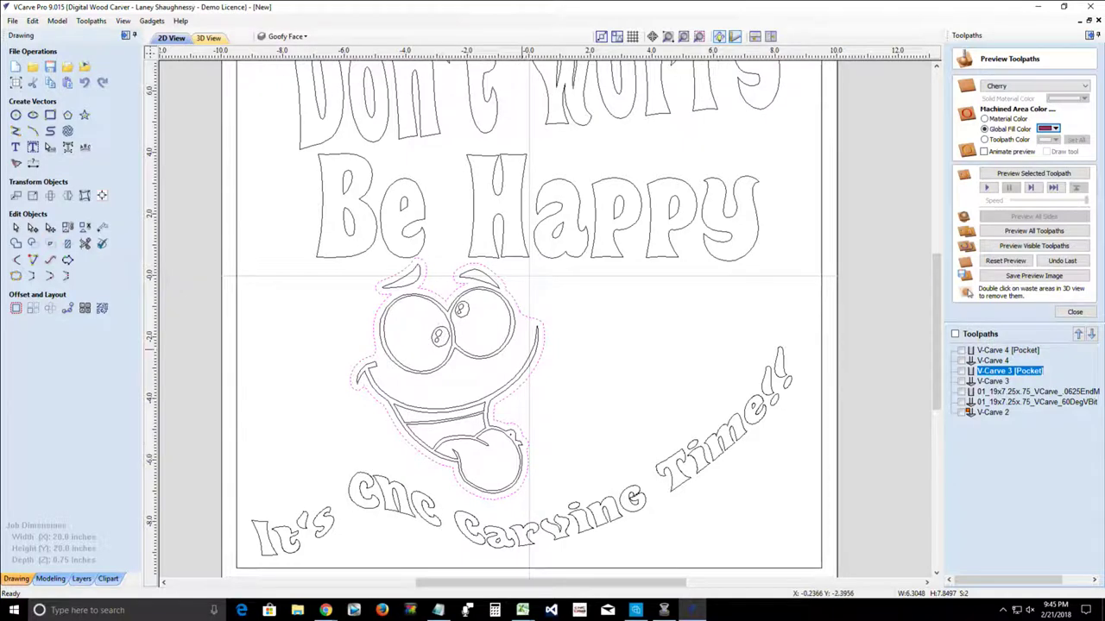
Step: Recalculate the V-Carve 4 toolpath with all vectors selected, including the new contour around the face
scroll(520, 376, down, 2)
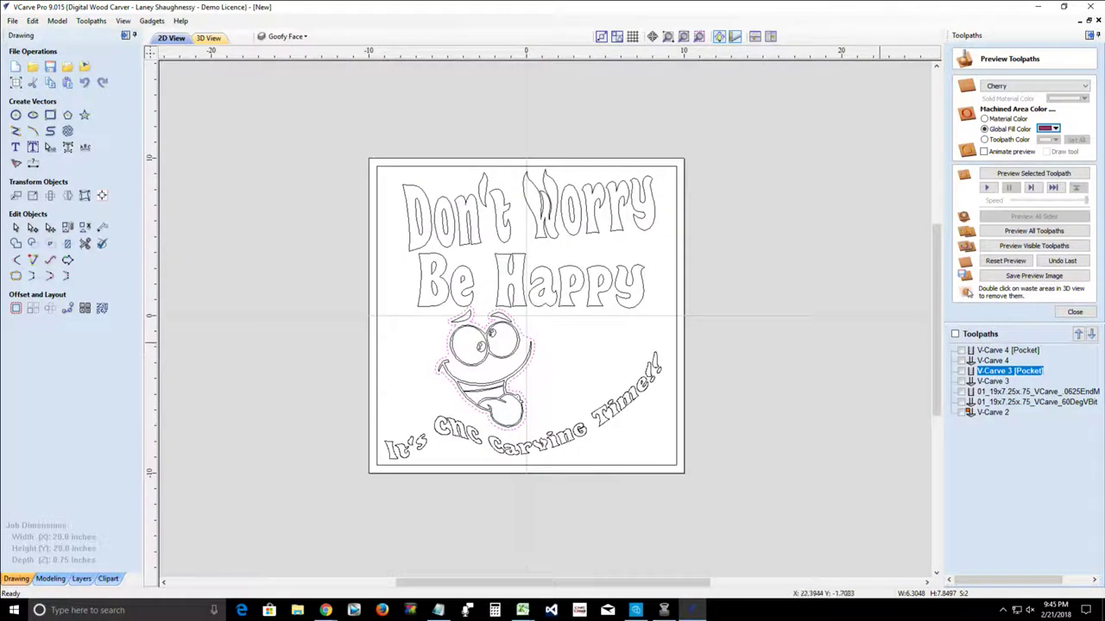
double_click(1007, 350)
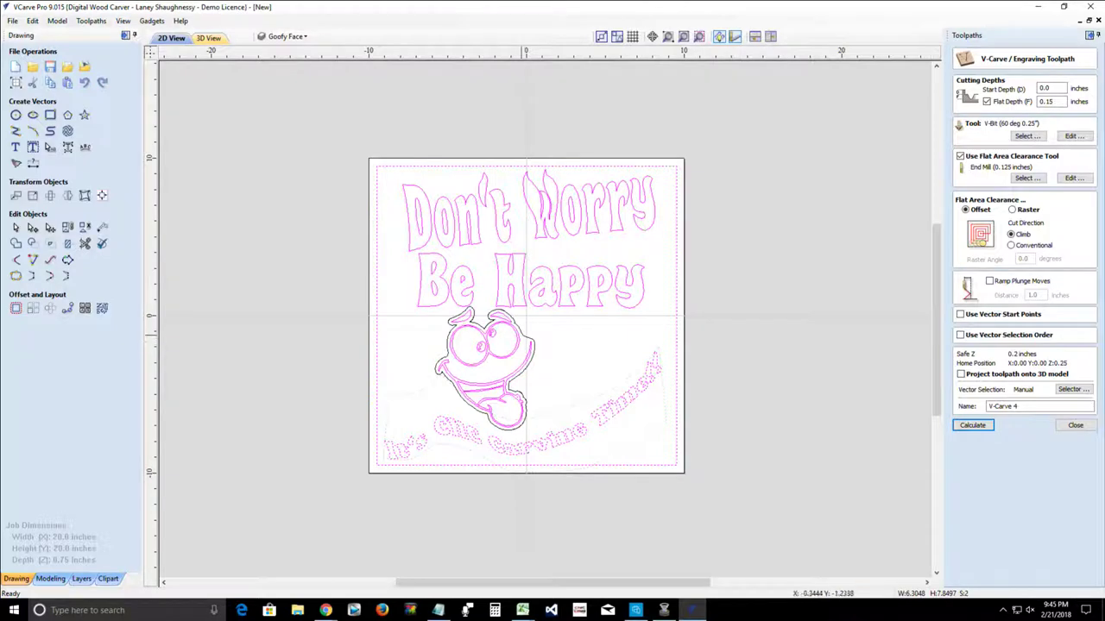
click(525, 337)
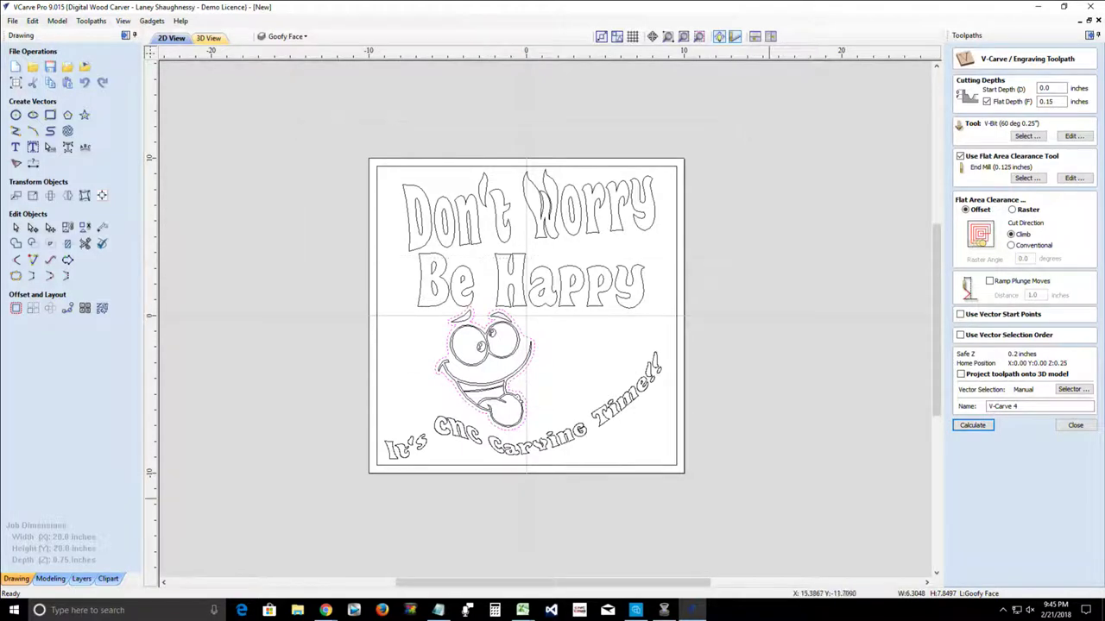
key(ctrl+a)
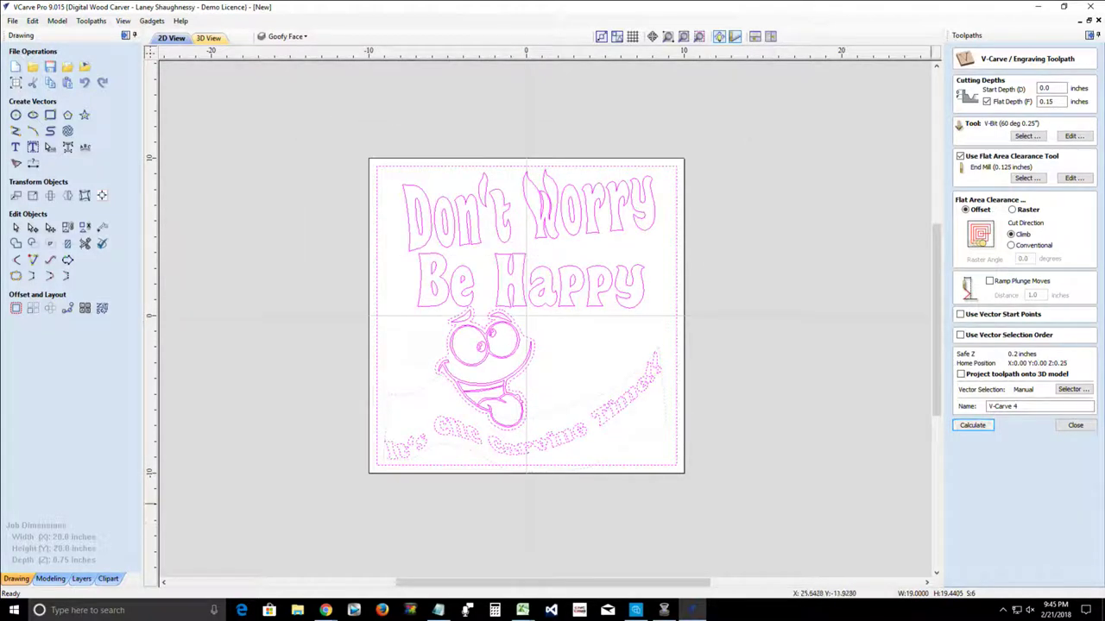
key(Return)
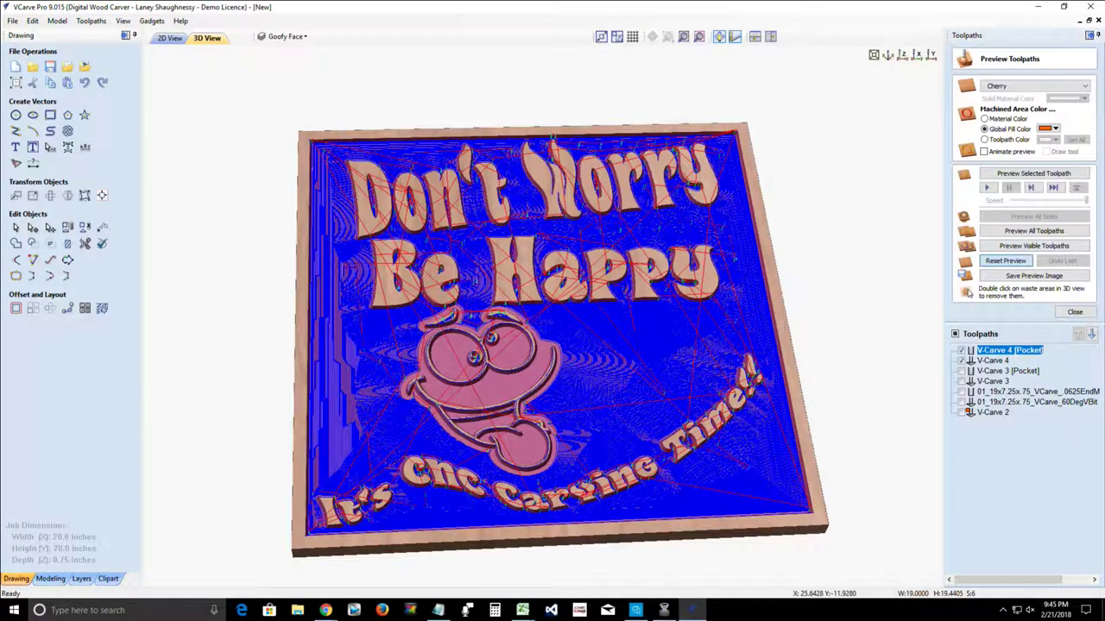
Step: Reset the 3D preview, simulate the visible V-Carve 4 toolpaths and inspect the carved face and lettering
click(1005, 261)
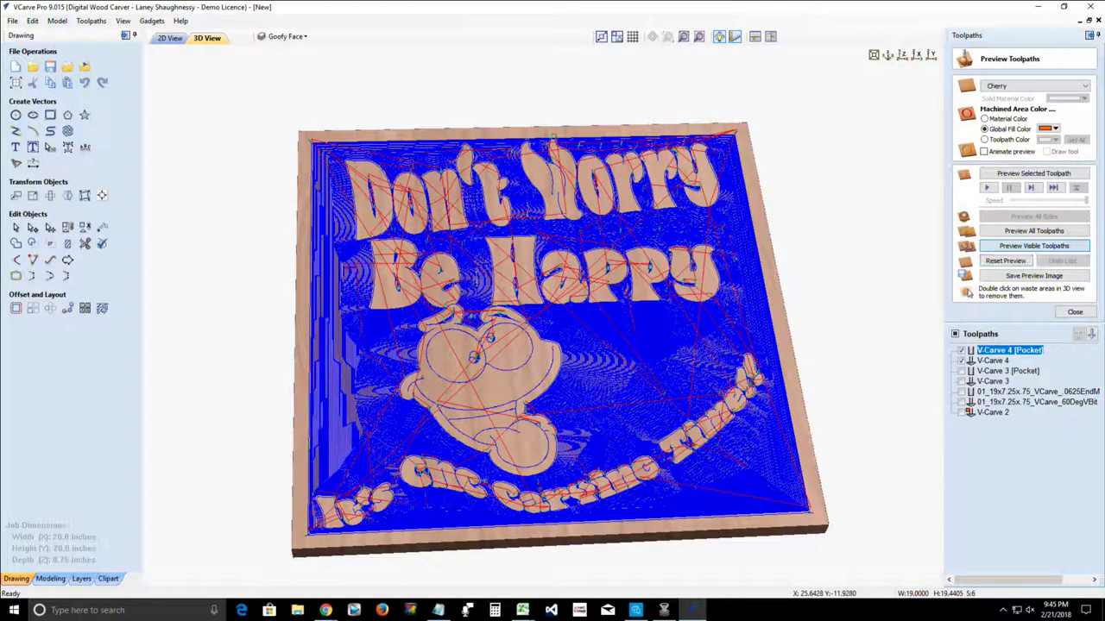
click(1033, 246)
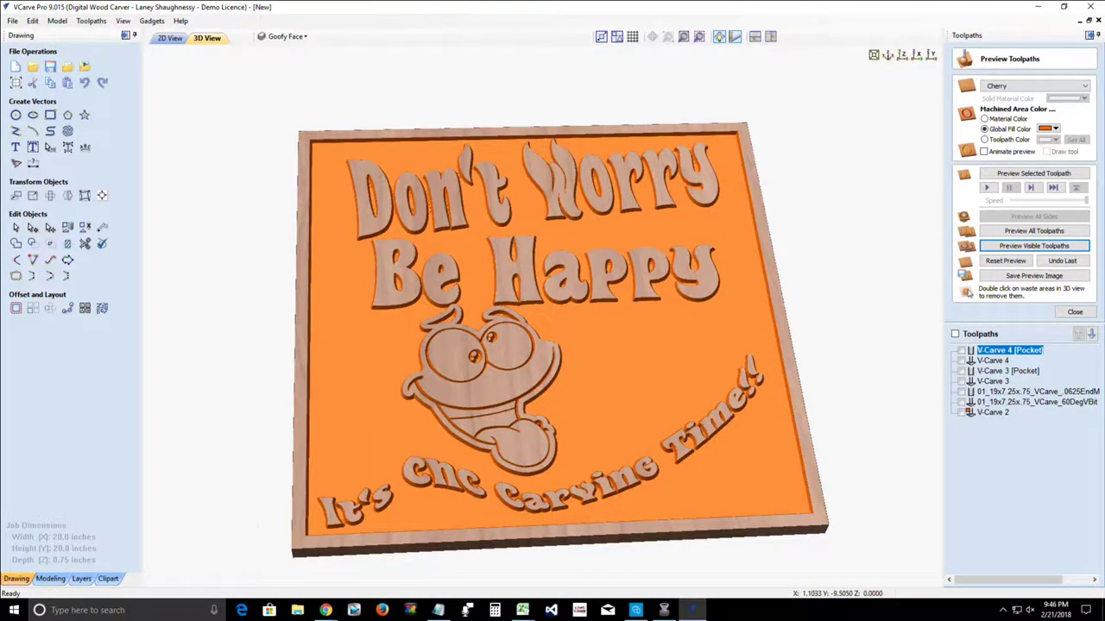
drag(647, 475, 561, 535)
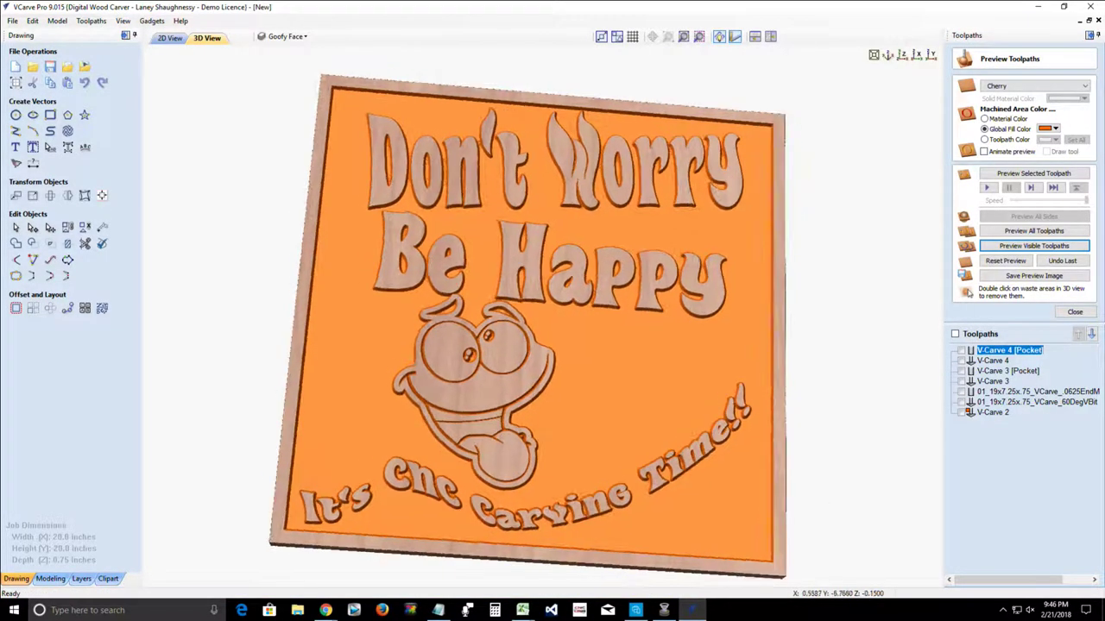
scroll(502, 430, up, 2)
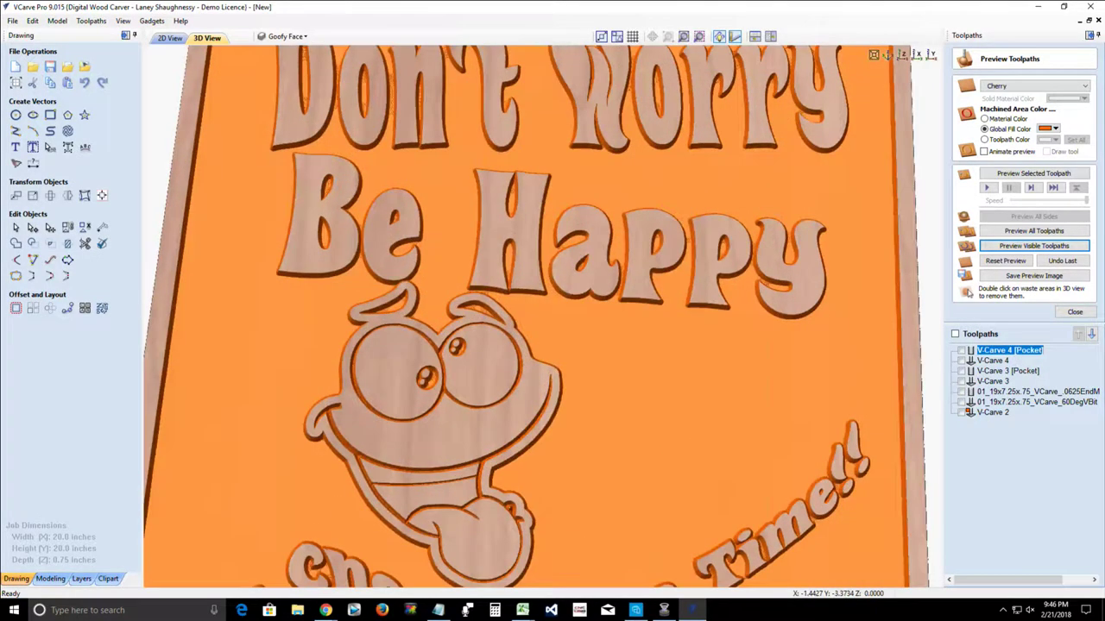
scroll(543, 316, down, 2)
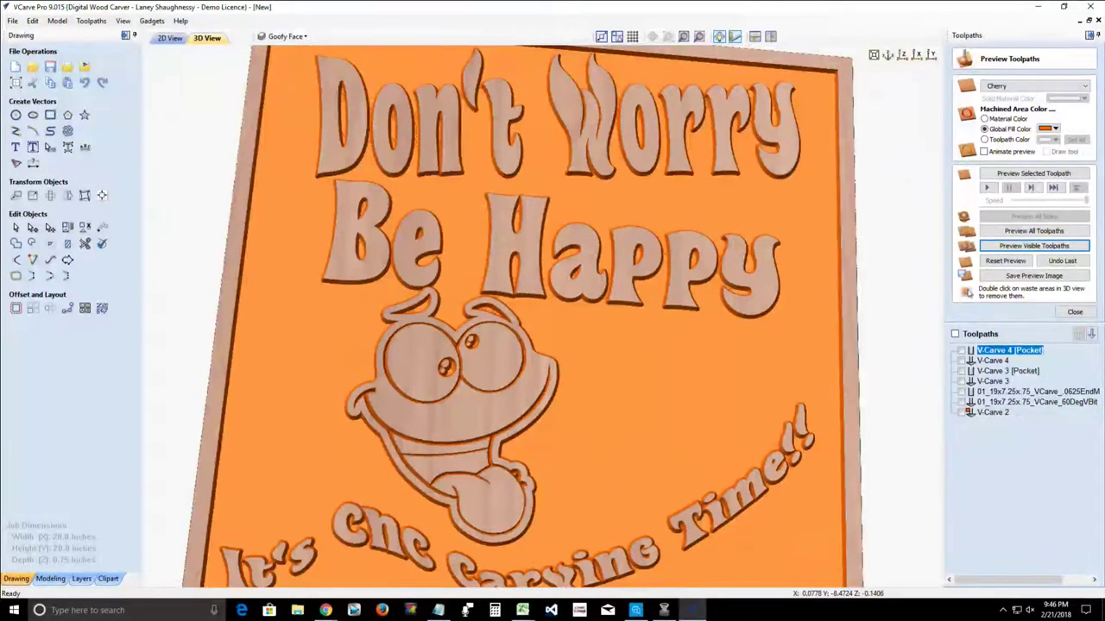
scroll(543, 316, down, 2)
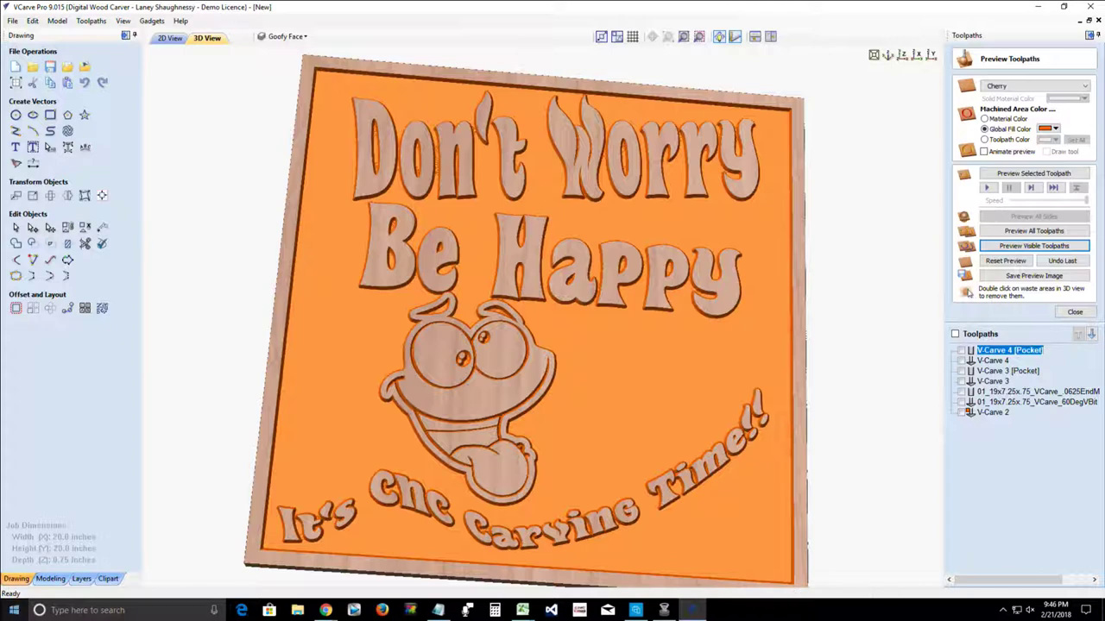
Step: Launch Aspire 9.0 from the installed programs
click(14, 610)
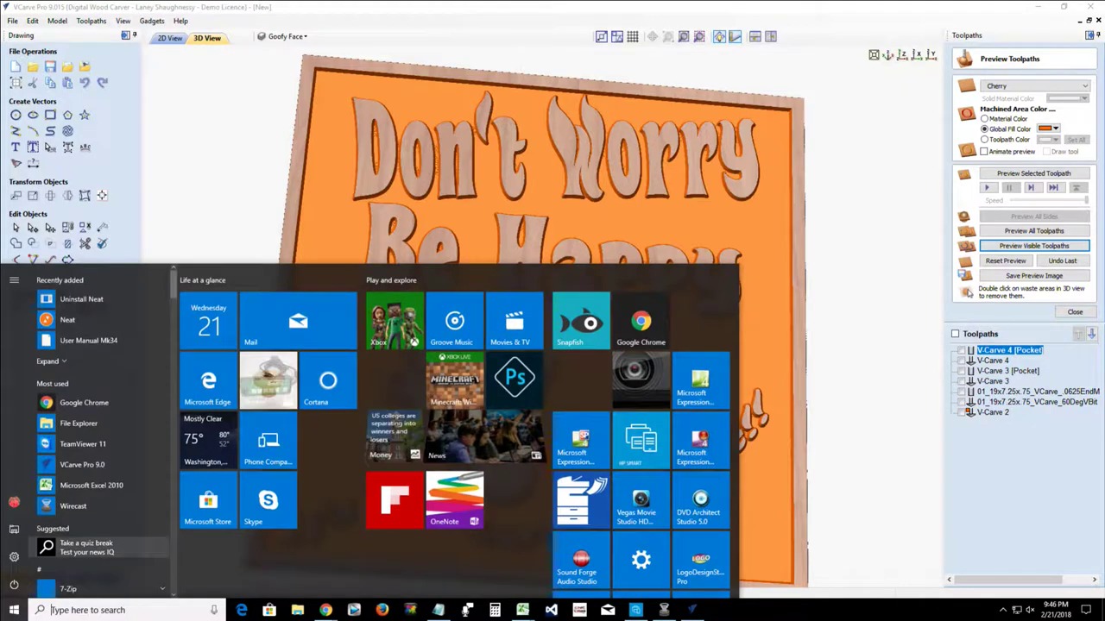
scroll(95, 511, down, 3)
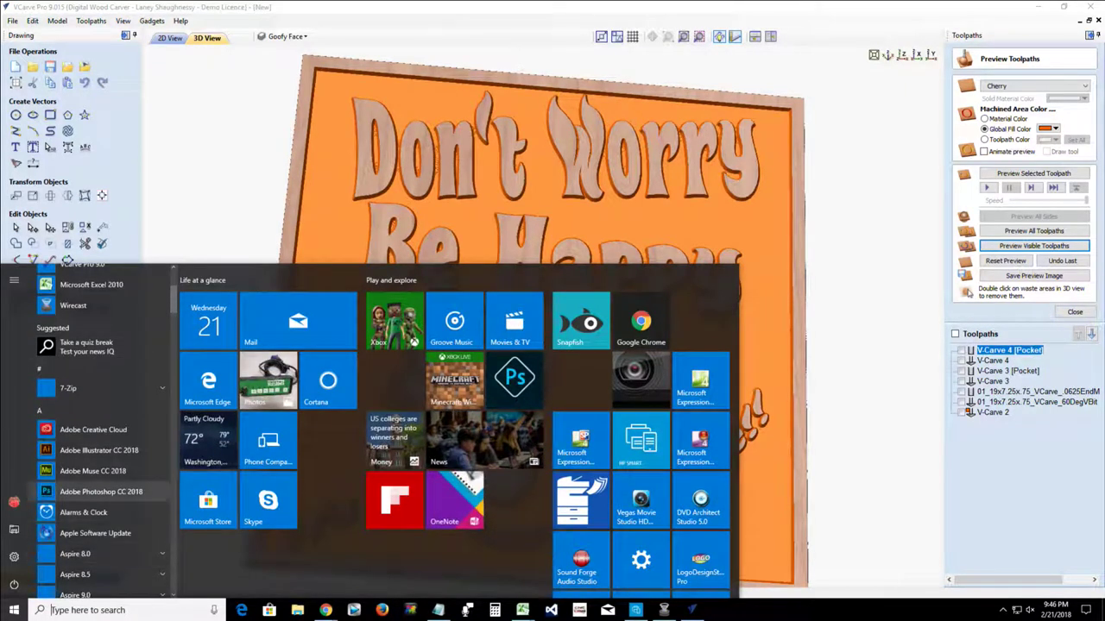
scroll(95, 512, down, 1)
click(76, 545)
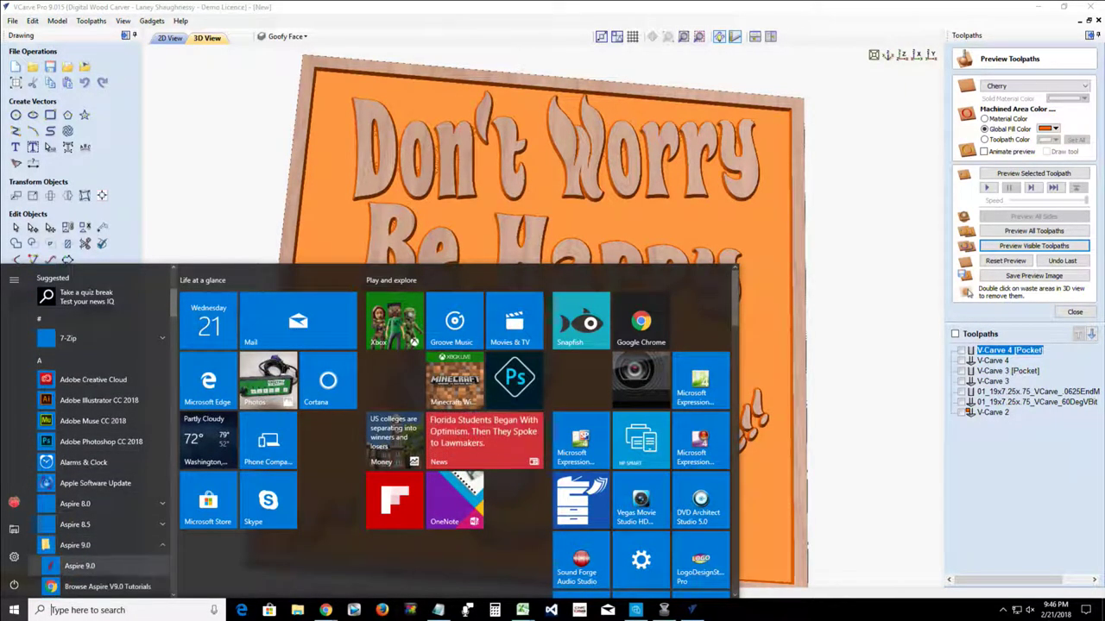
click(86, 565)
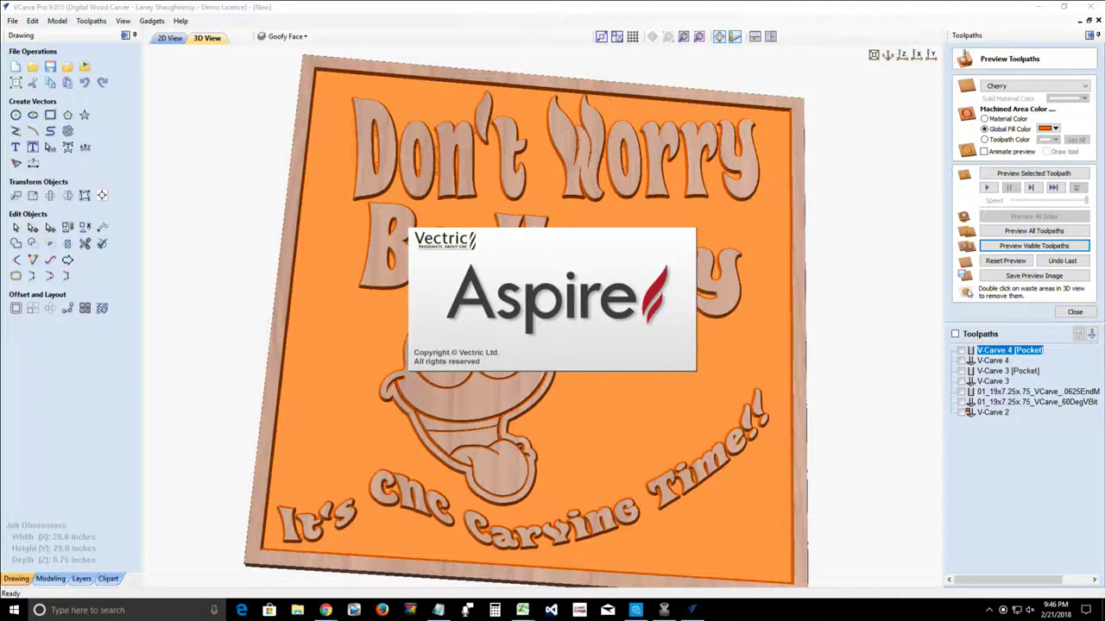
Step: Select all the sign vectors in the 2D view and export them as a DXF file named dwbh in Downloads
click(170, 37)
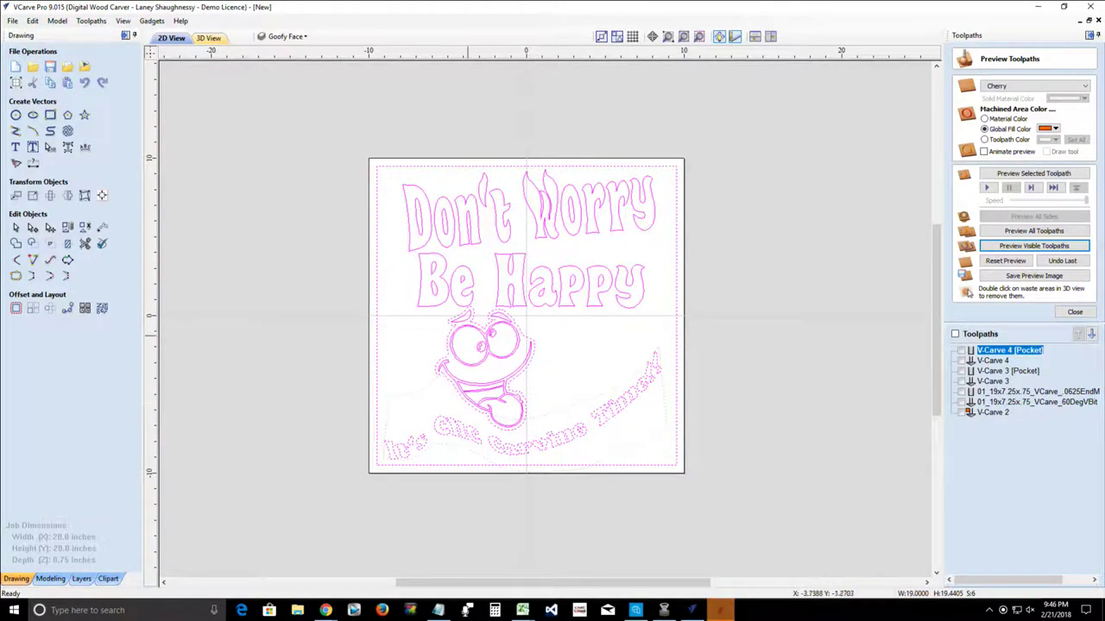
click(336, 214)
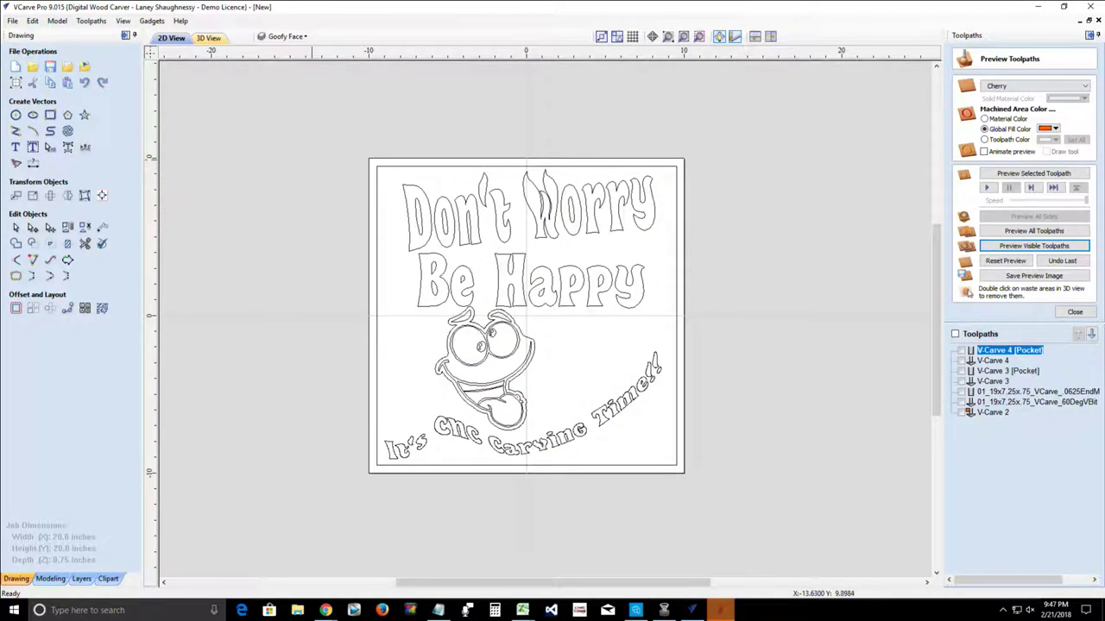
drag(311, 160, 738, 497)
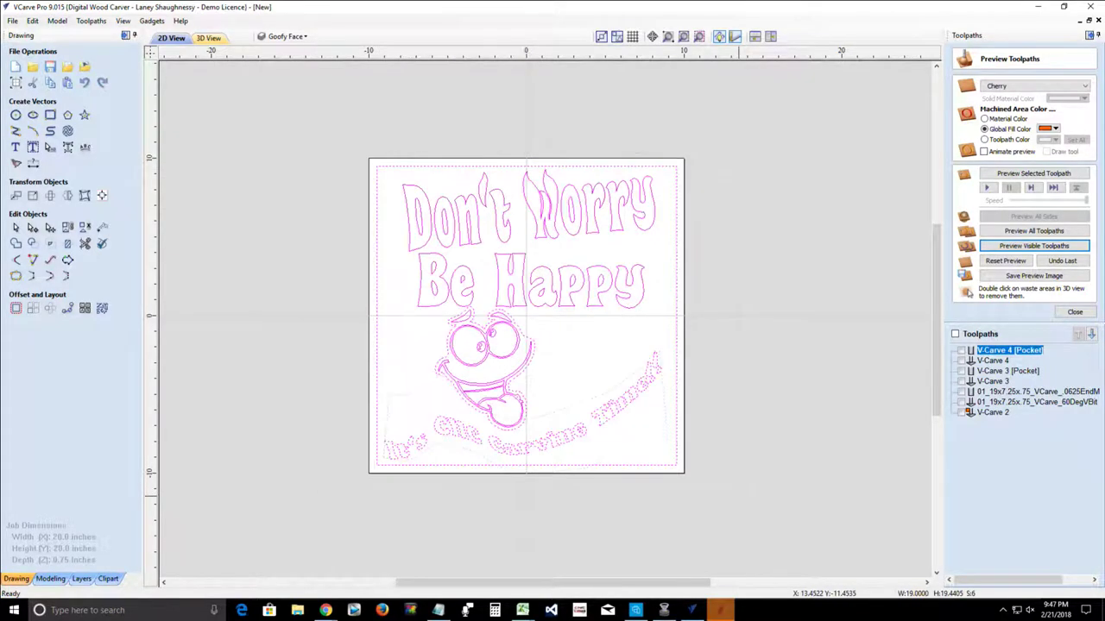
click(13, 21)
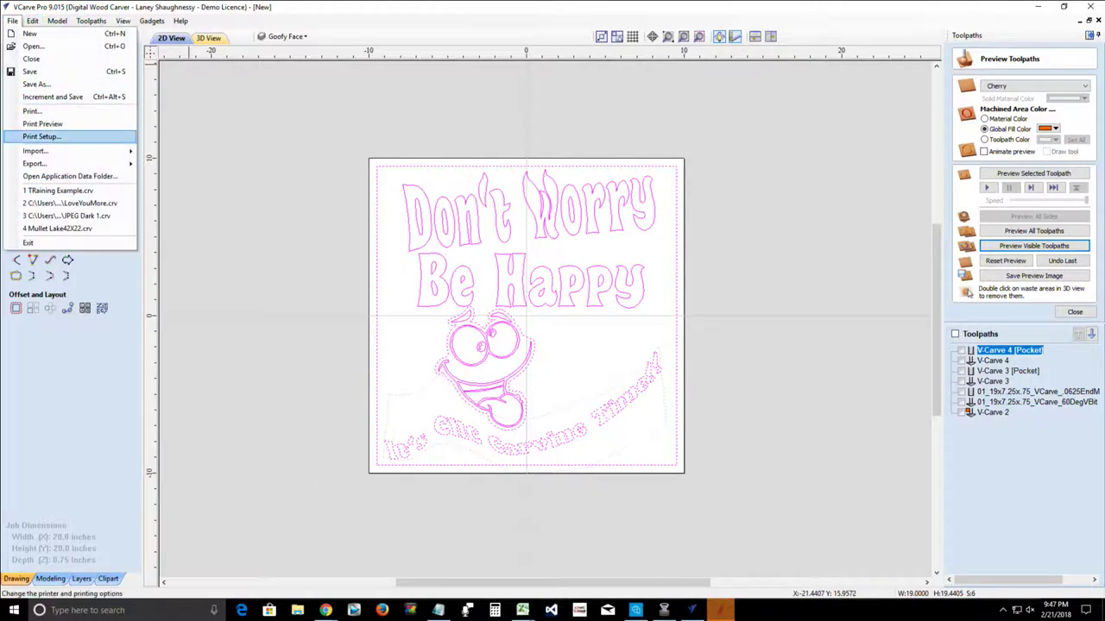
mouse_move(34, 163)
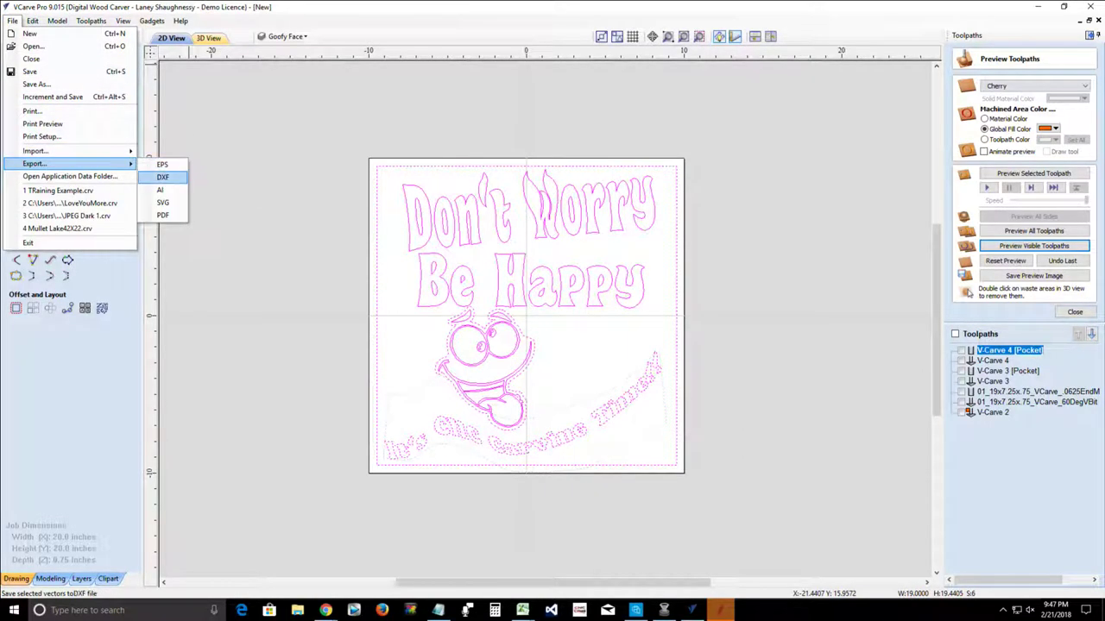
click(162, 177)
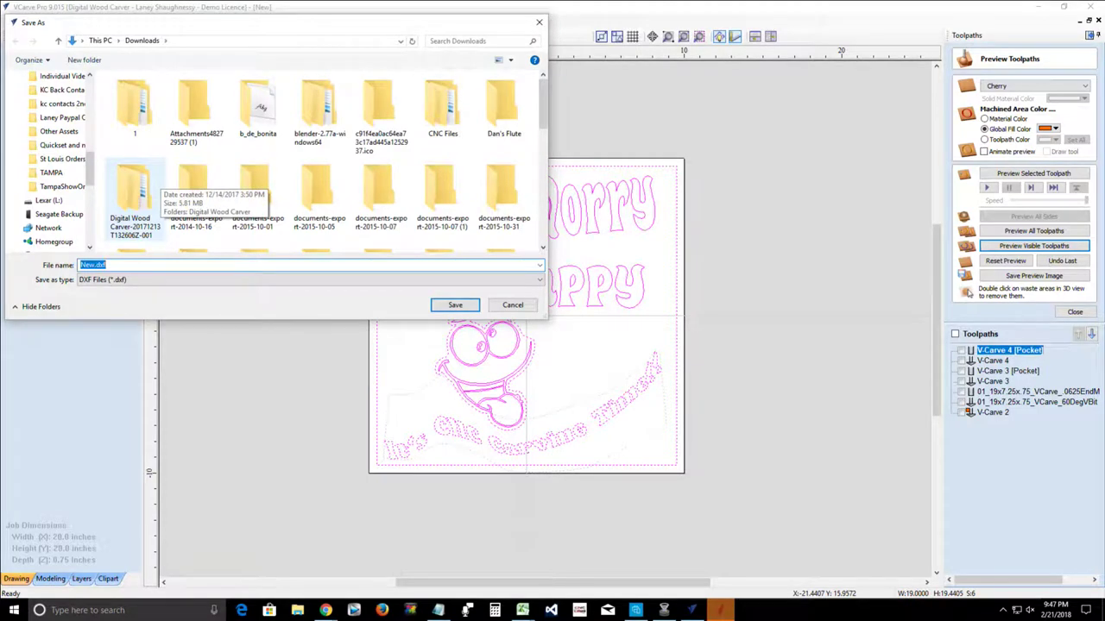
text(dwbh)
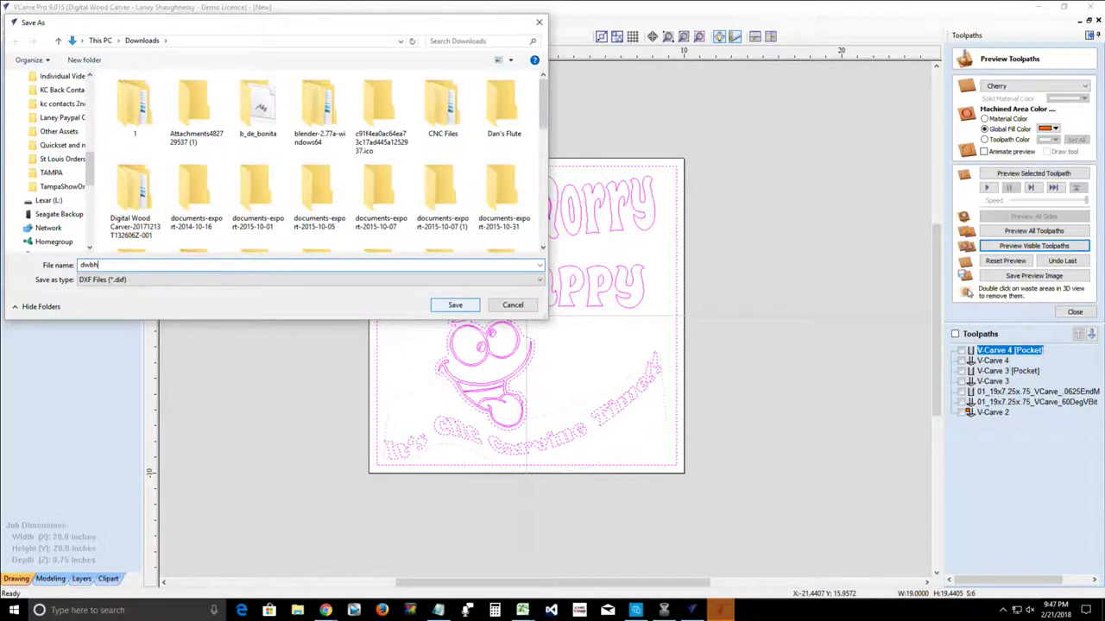
key(Return)
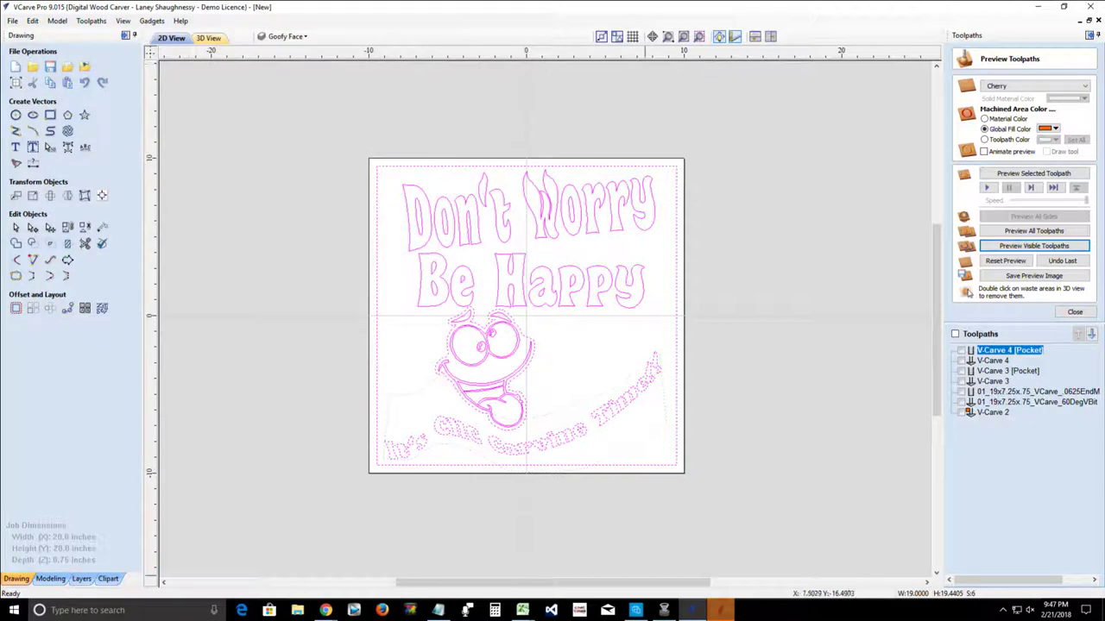
Step: Switch to Aspire, create a new file and set the job width to 20 inches
click(720, 610)
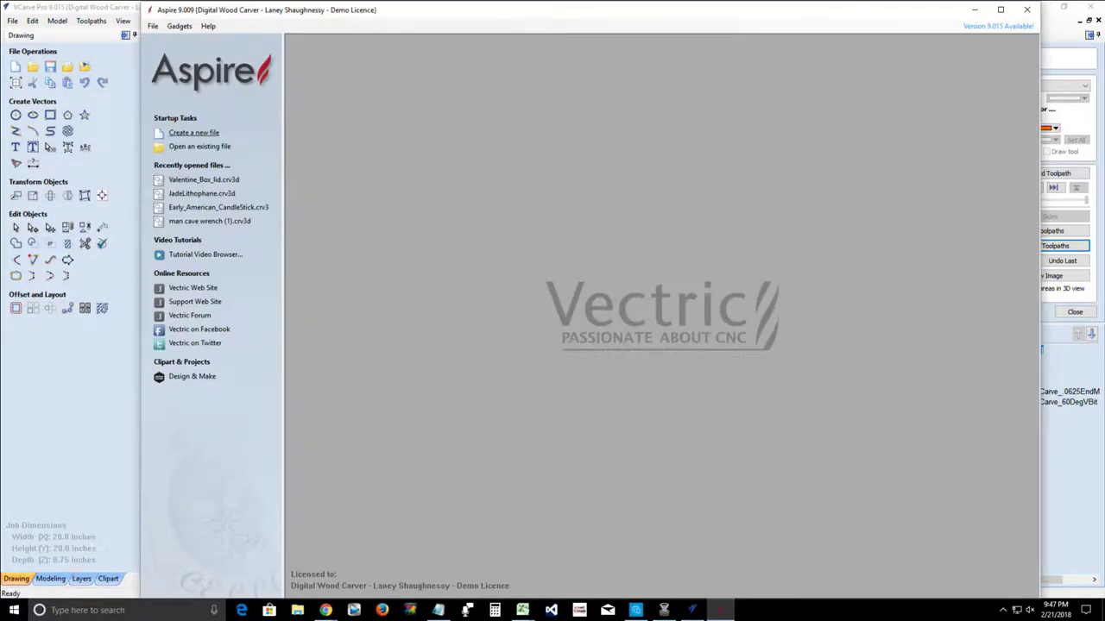
click(216, 132)
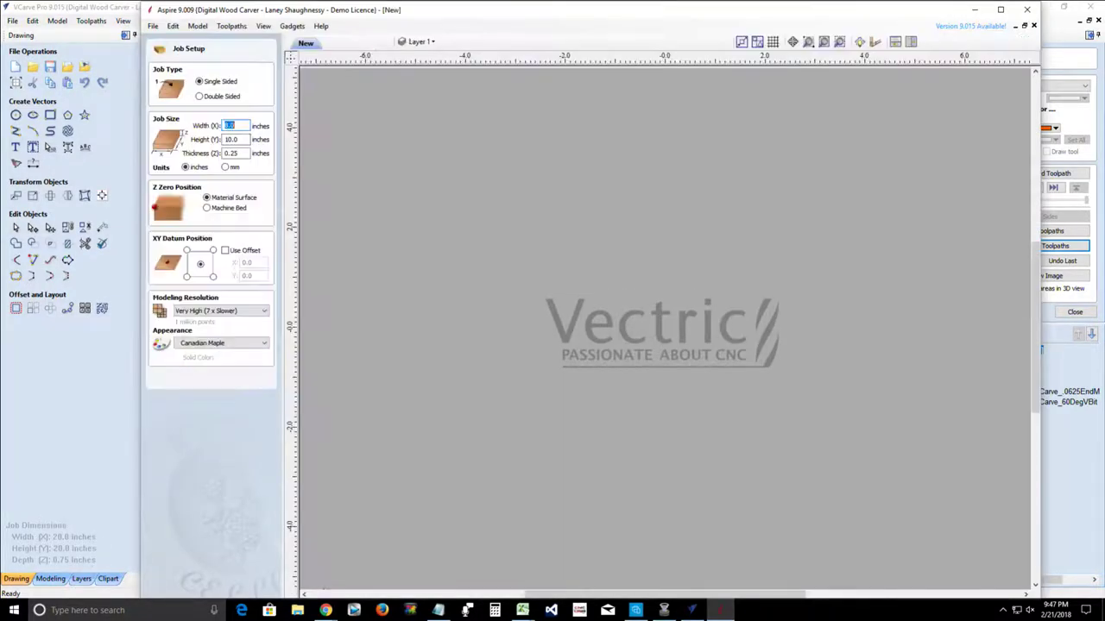
text(20)
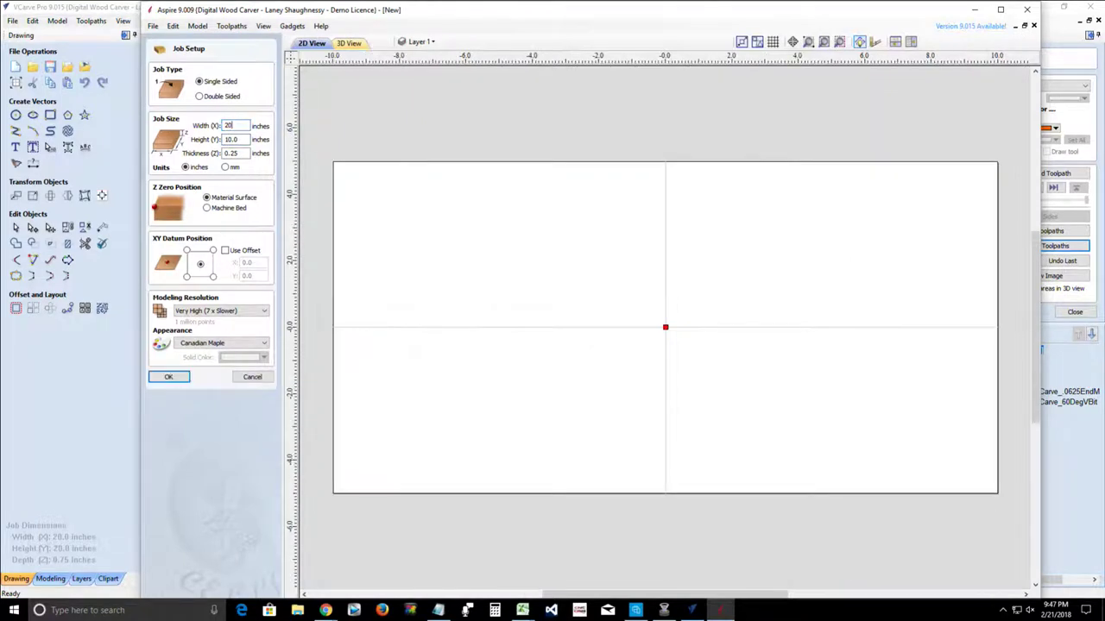
text(20)
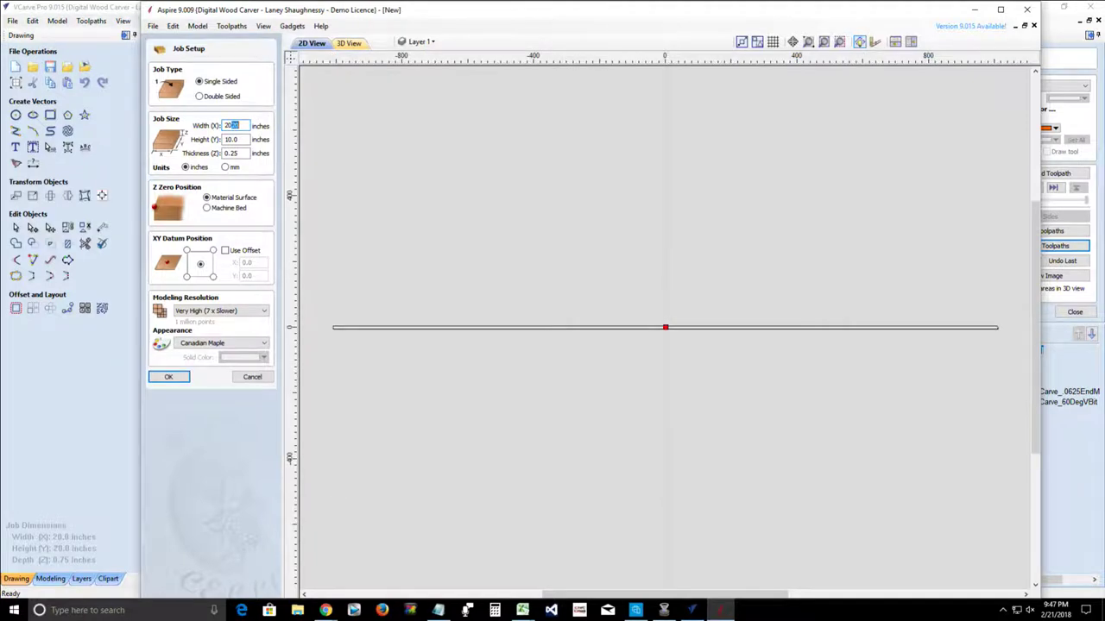
text(20)
key(Tab)
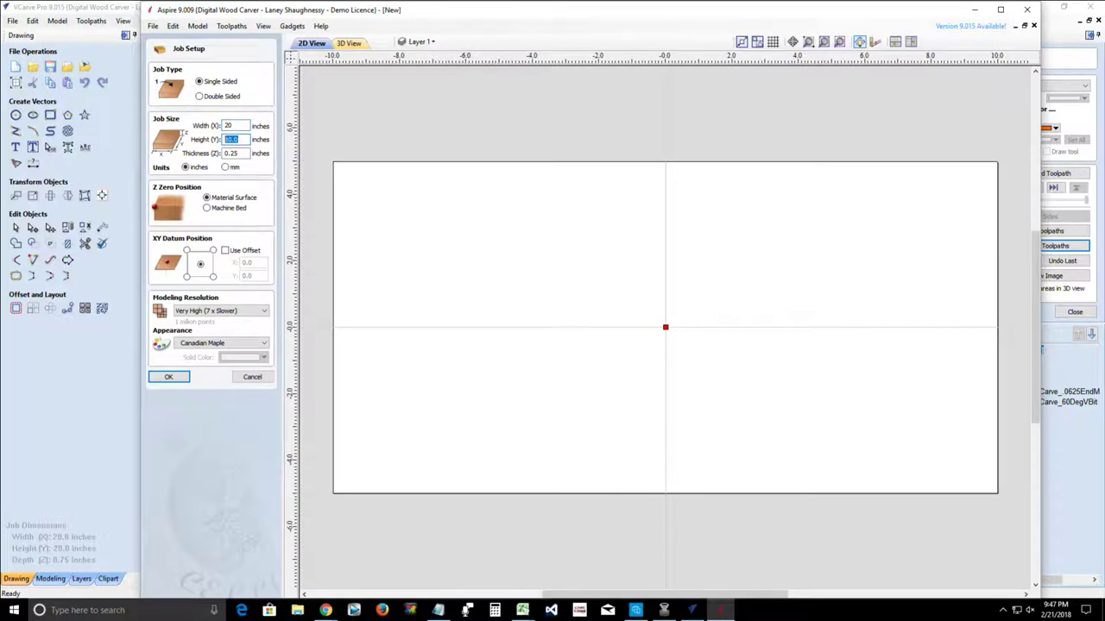
Step: Set the job height to 20 inches and the thickness to 0.75 inches, and accept the job setup
text(20)
key(Tab)
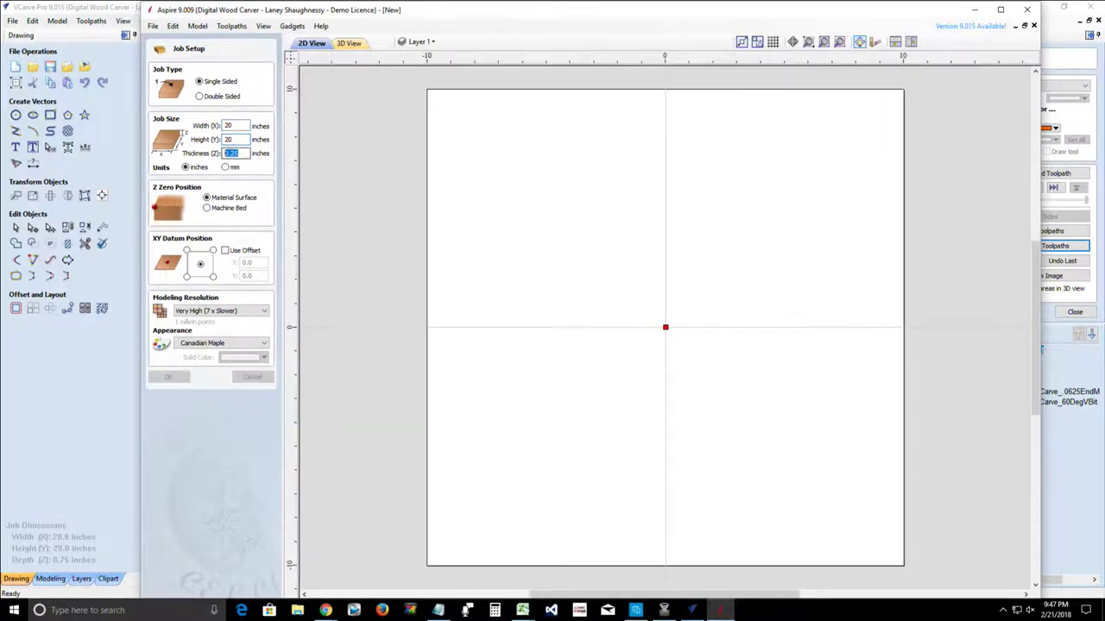
text(.75)
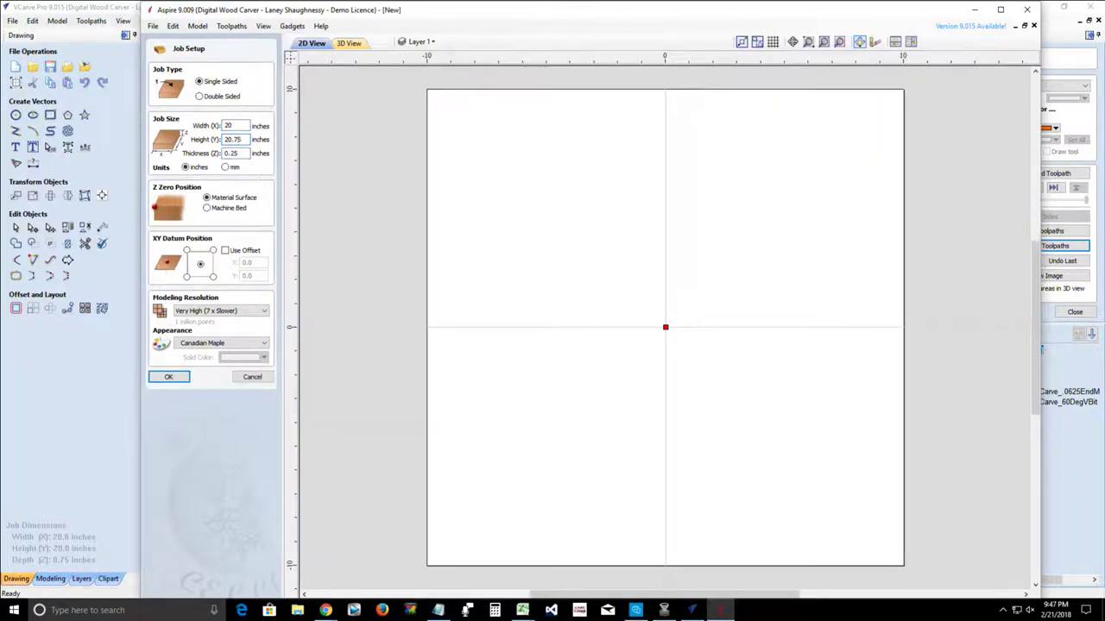
key(BackSpace)
key(BackSpace)
click(238, 152)
key(BackSpace)
key(BackSpace)
key(BackSpace)
text(.75)
key(Return)
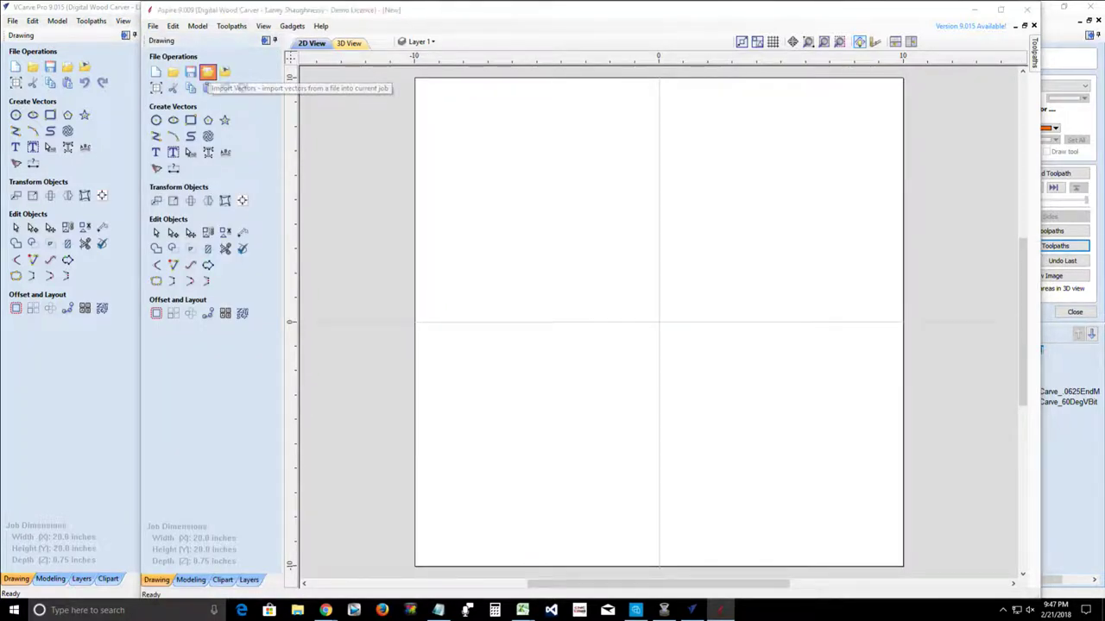
Step: Import the vectors from dwbh.dxf in the Downloads folder into the new job
click(207, 73)
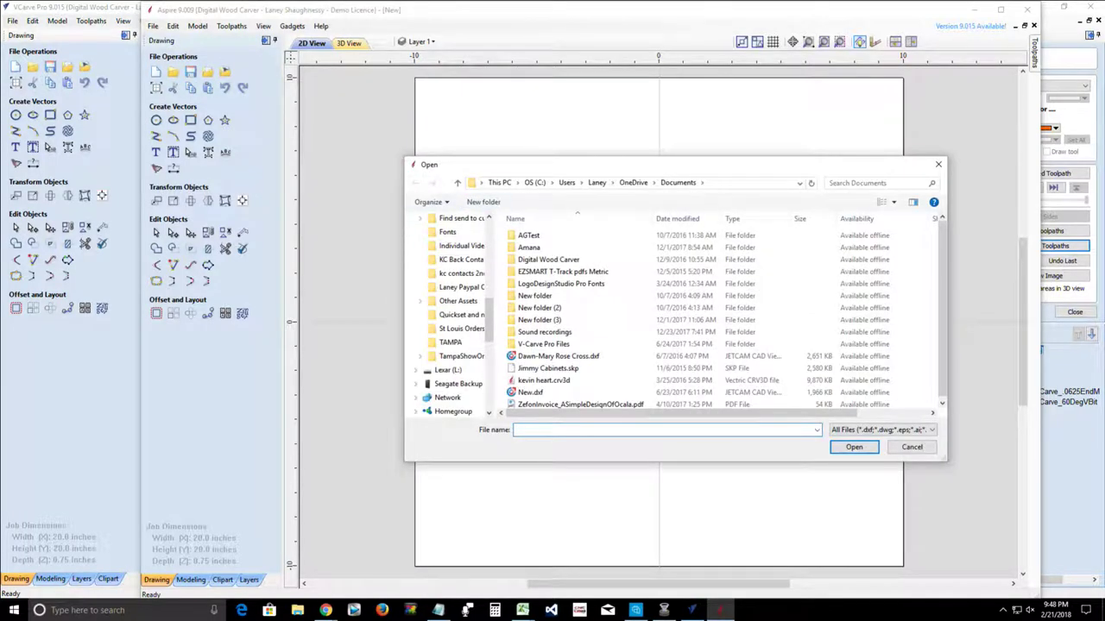
drag(489, 320, 489, 243)
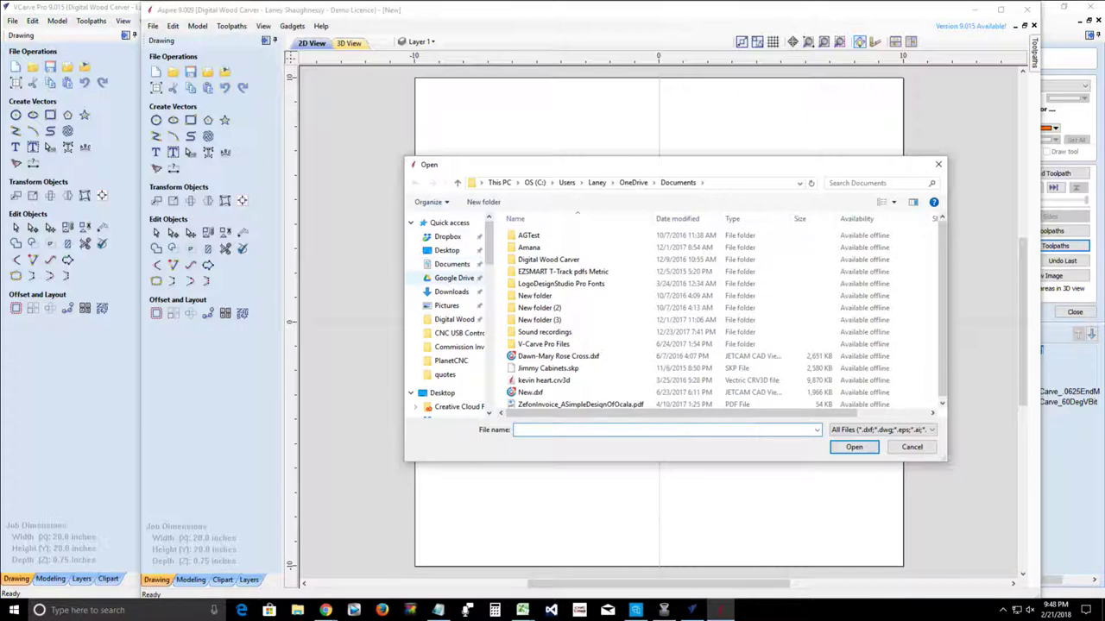
click(451, 292)
scroll(824, 240, down, 10)
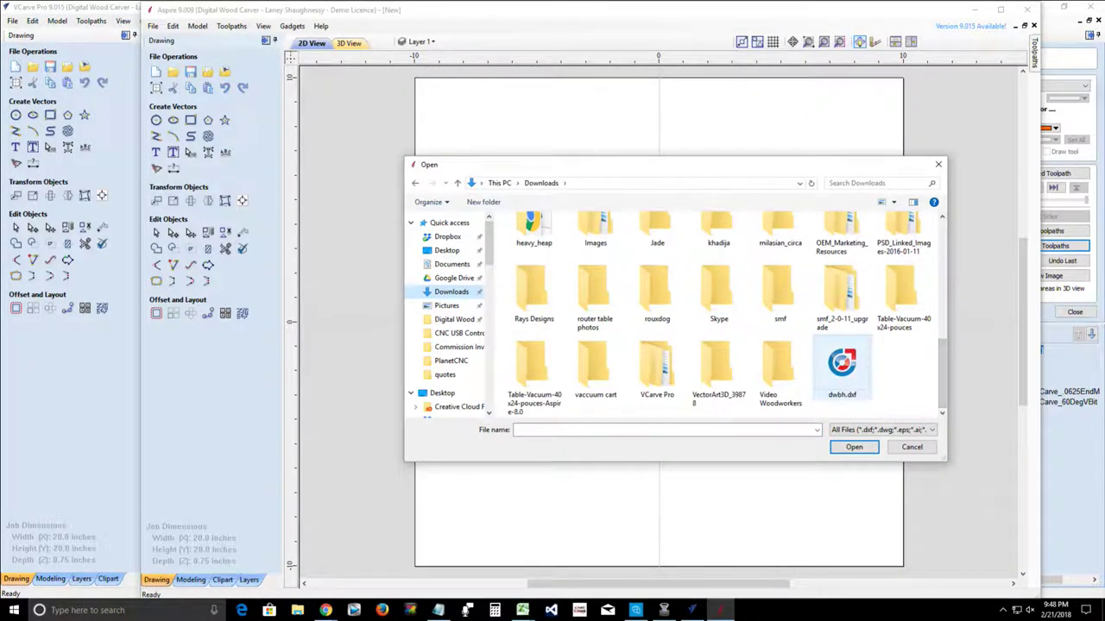
double_click(841, 367)
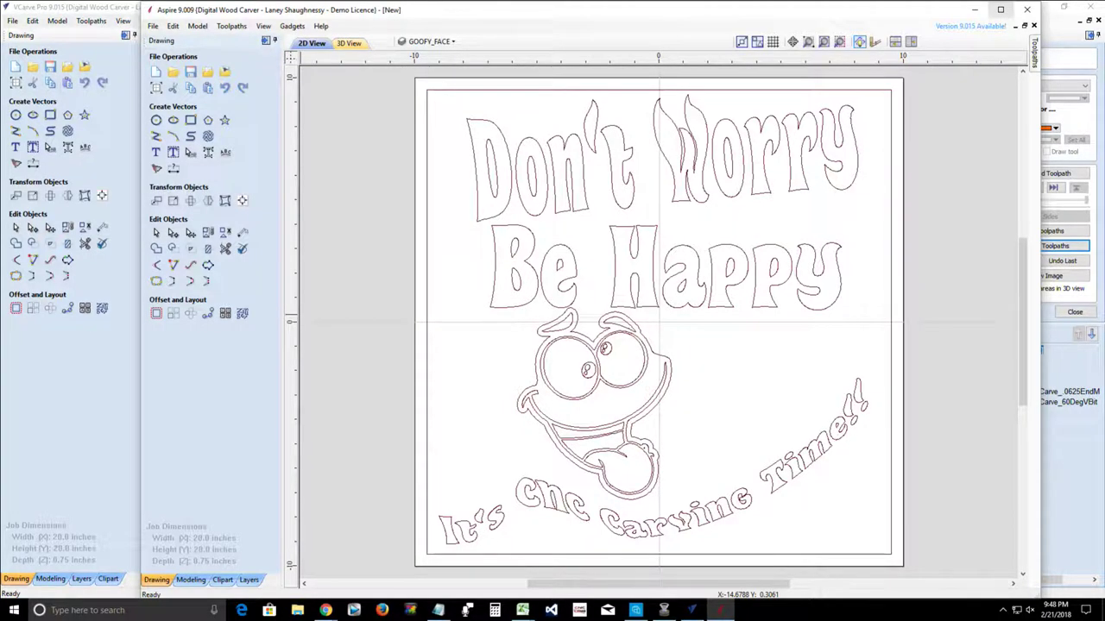
Step: Maximize the window, start the Create Shape modeling tool and select all the "Don't Worry Be Happy" letter vectors
click(1000, 10)
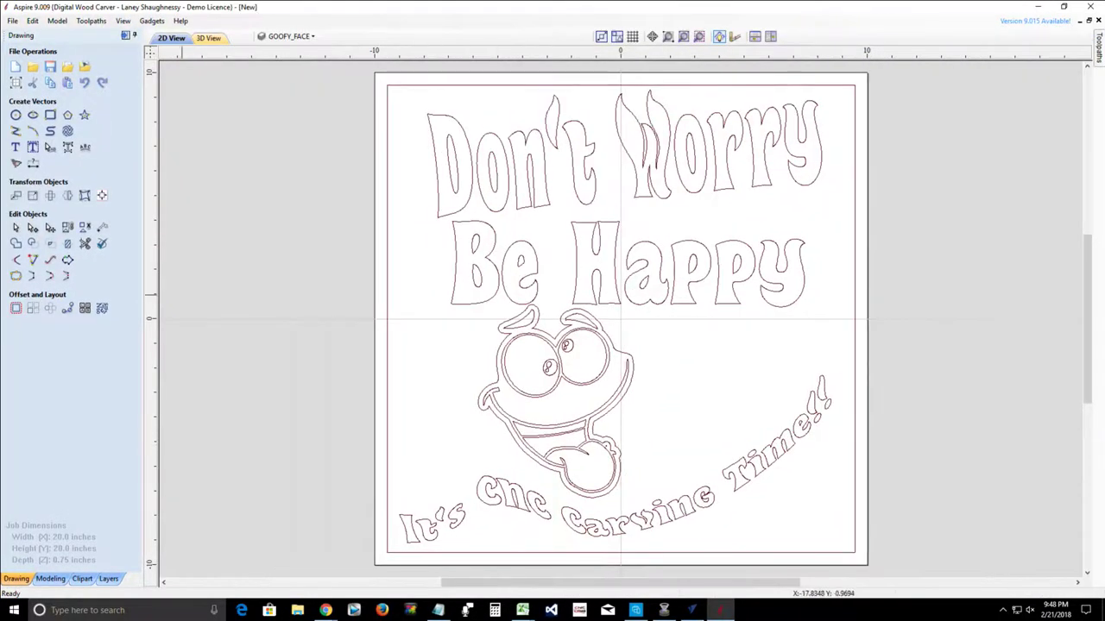
click(50, 579)
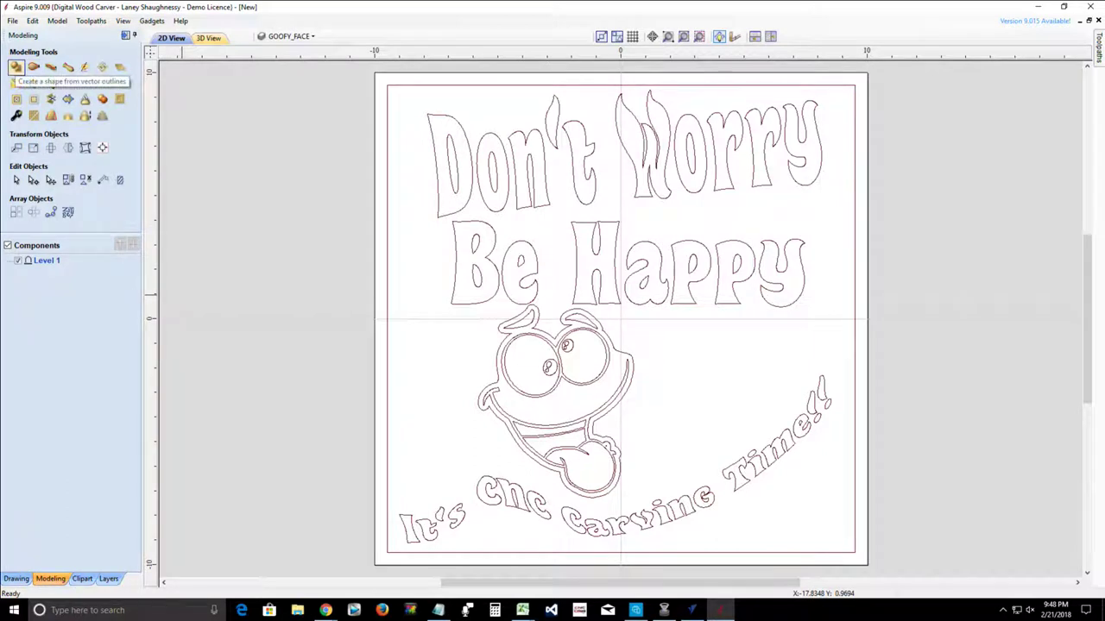
click(16, 67)
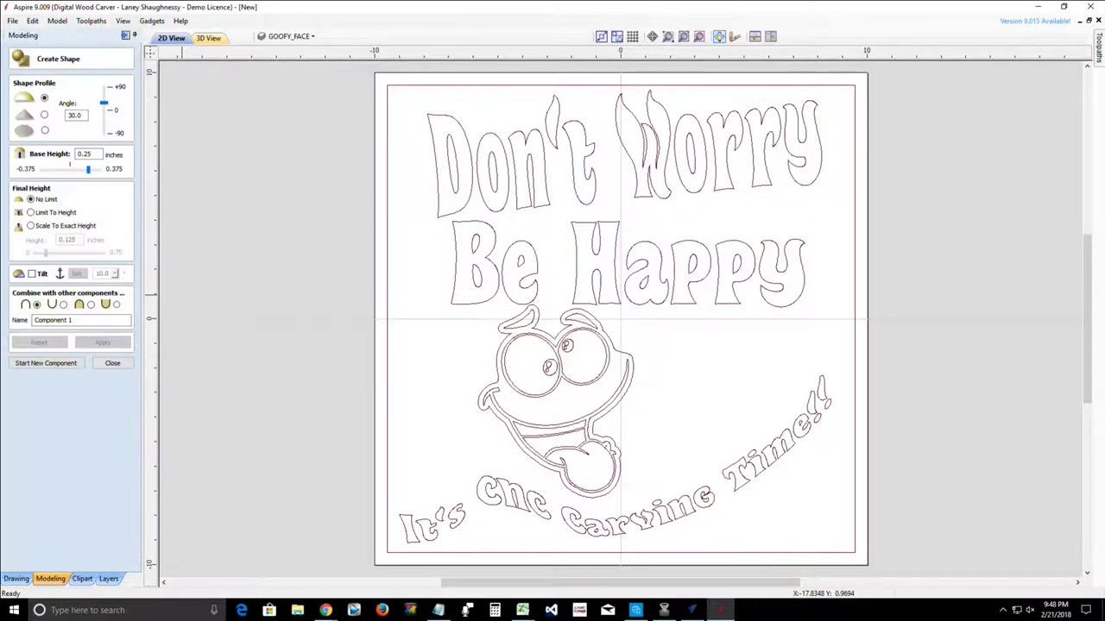
drag(378, 89, 884, 312)
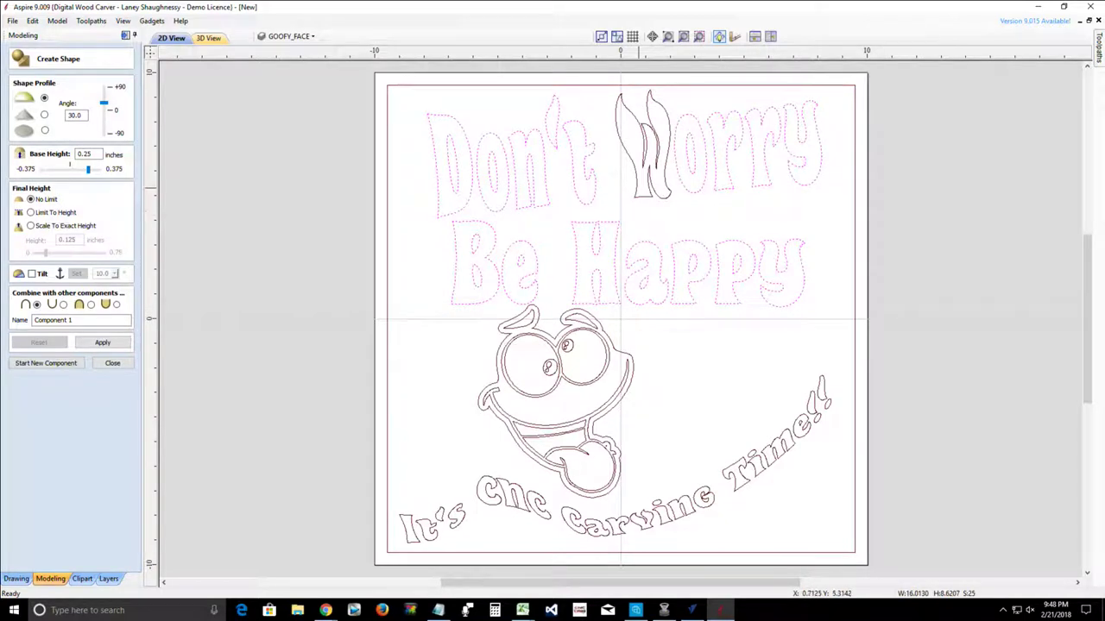
shift+click(636, 188)
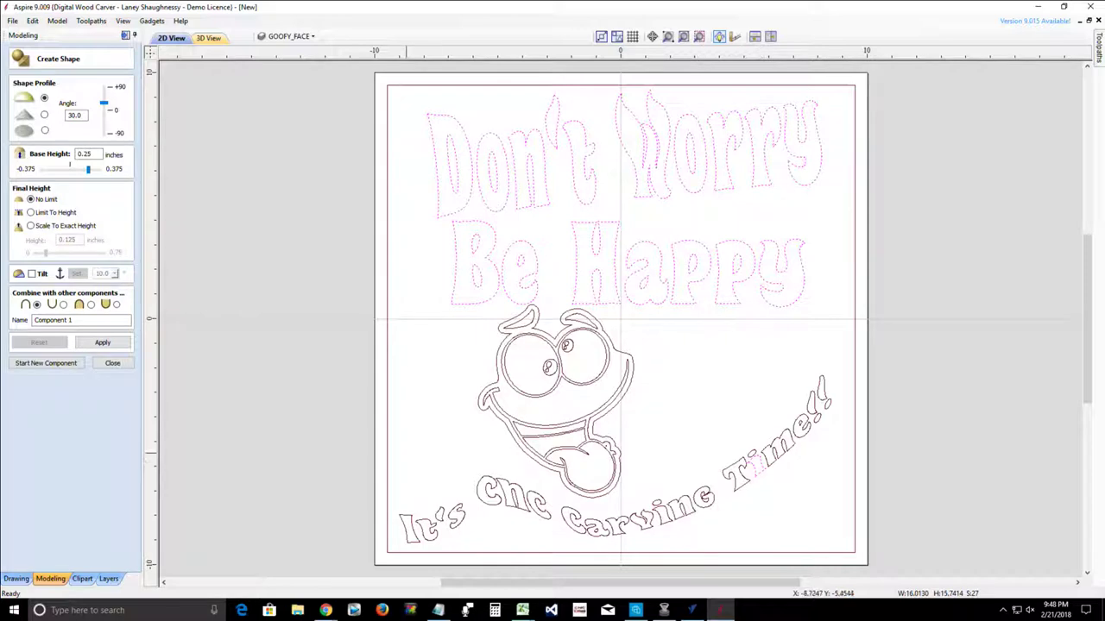
Step: Add every letter and exclamation mark of the curved "It's CNC Carving Time!!" text to the selection and group the selected vectors
shift+drag(882, 505, 850, 561)
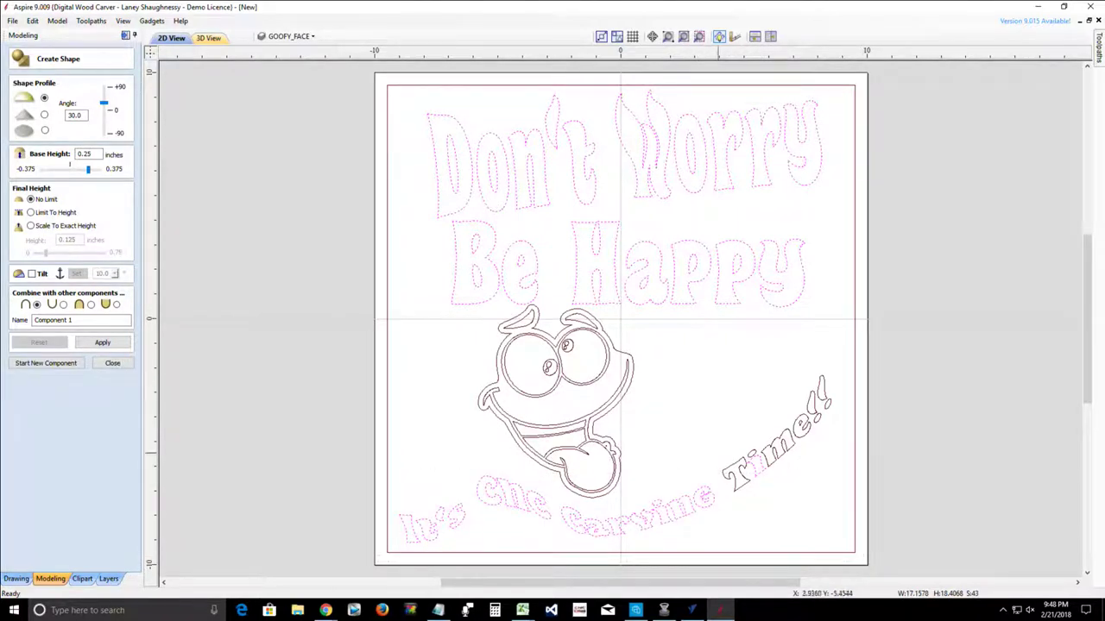
shift+click(729, 468)
shift+click(763, 452)
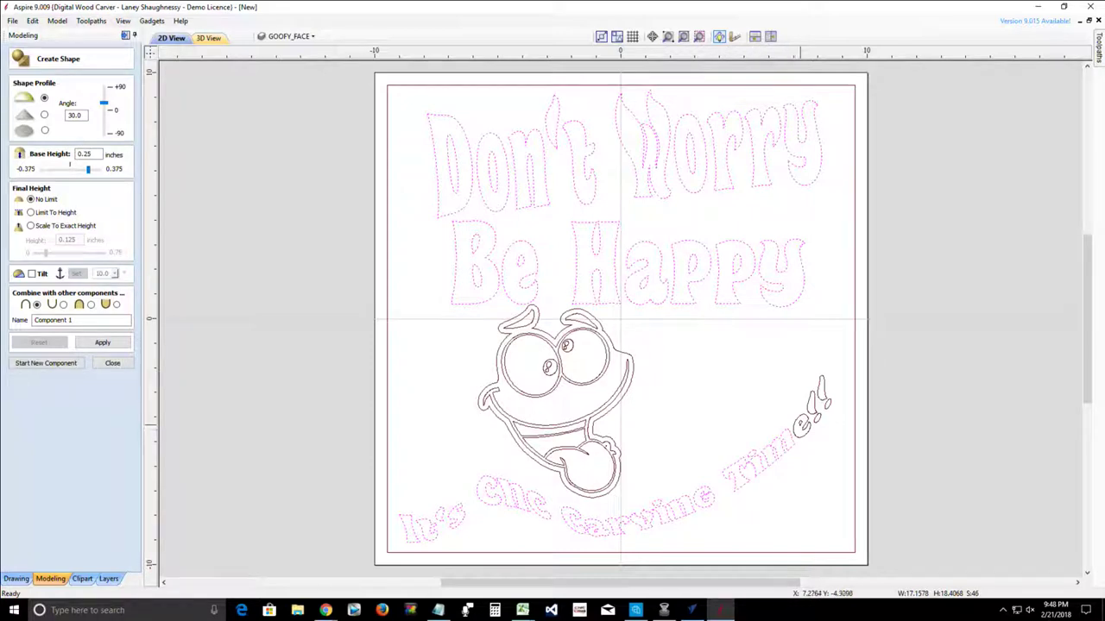
shift+click(805, 420)
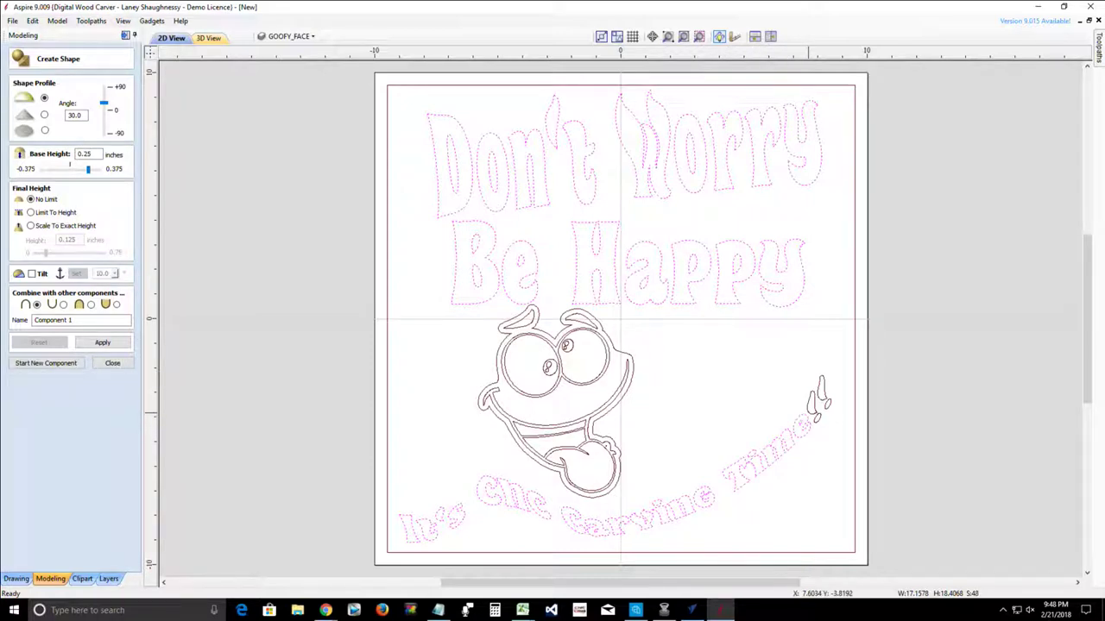
shift+click(812, 402)
shift+click(823, 393)
shift+click(816, 418)
shift+click(816, 419)
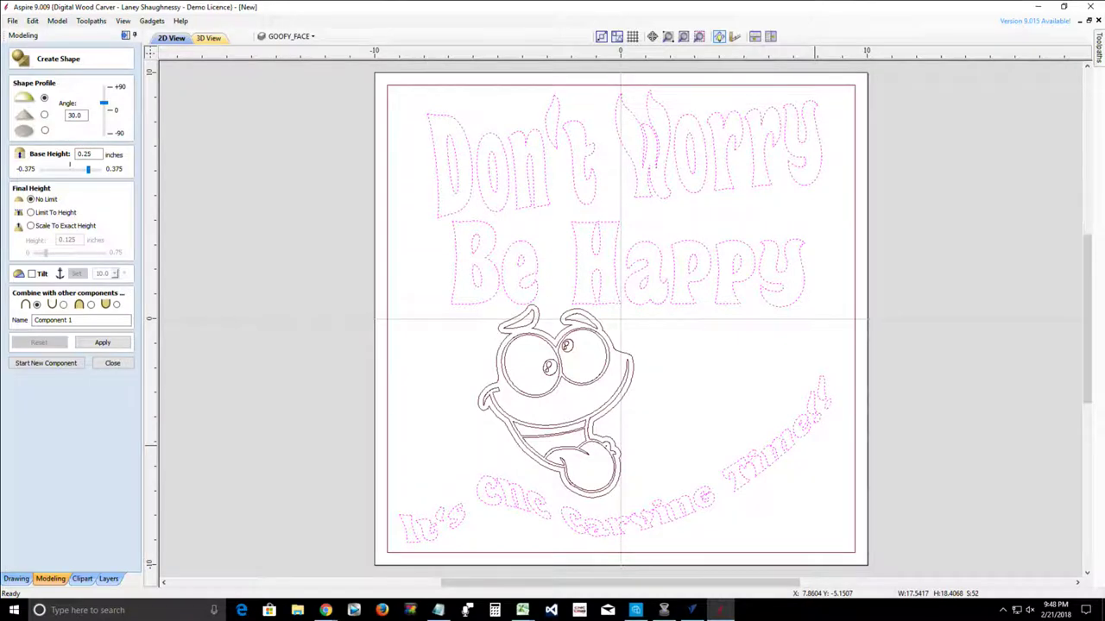
key(g)
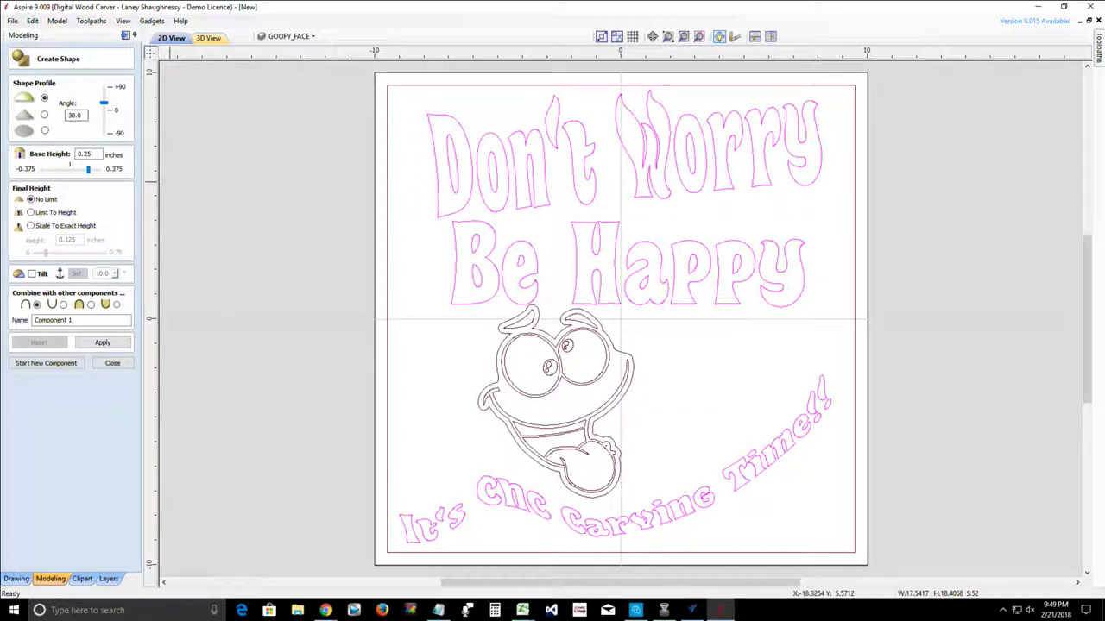
Step: Create a rounded shape from the lettering with a 60-degree angle and 0.15-inch base height, and inspect it in 3D
double_click(75, 115)
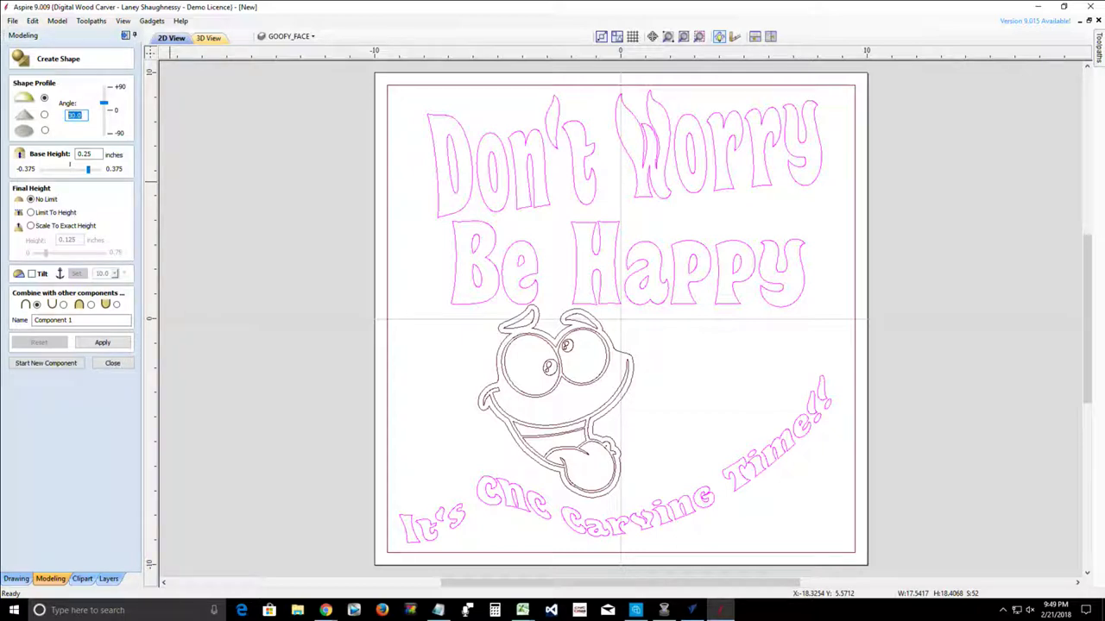
text(60)
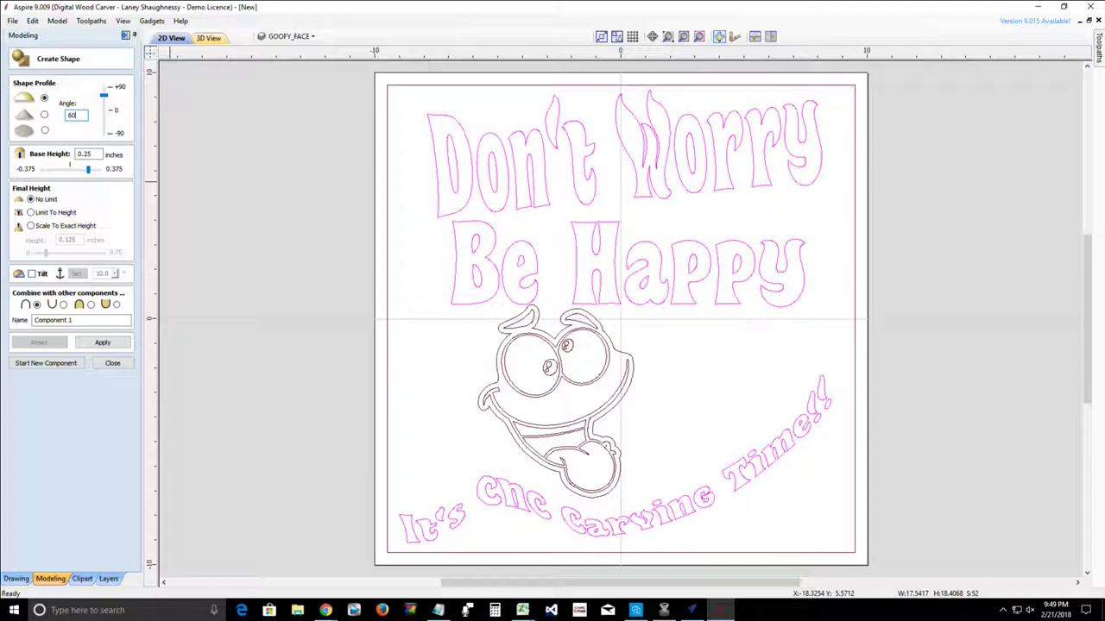
key(Tab)
text(0.15)
click(103, 343)
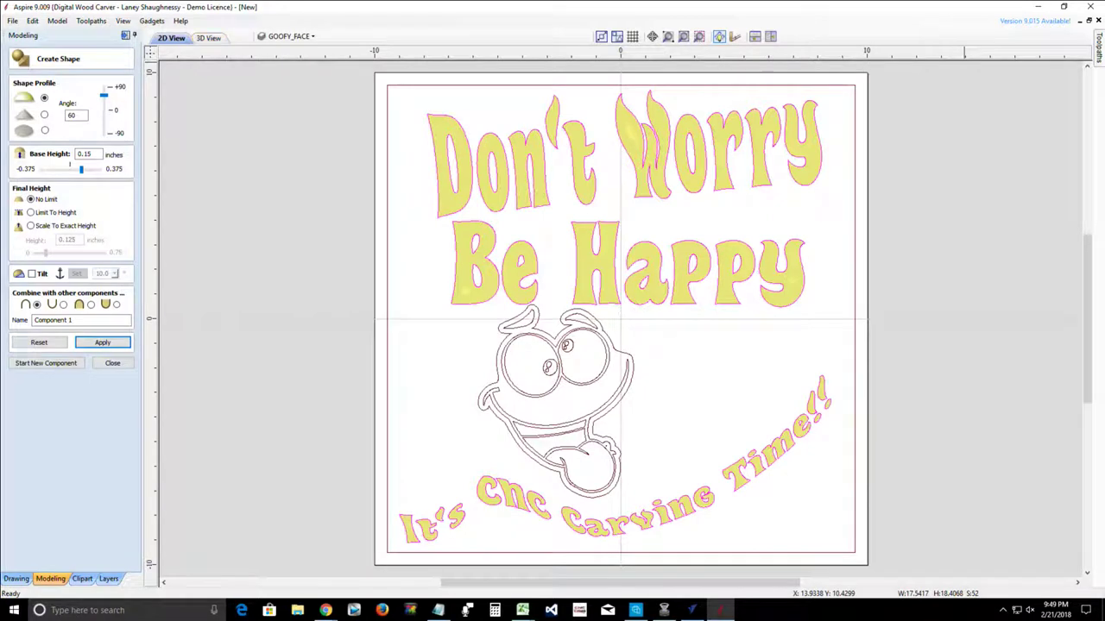
key(F3)
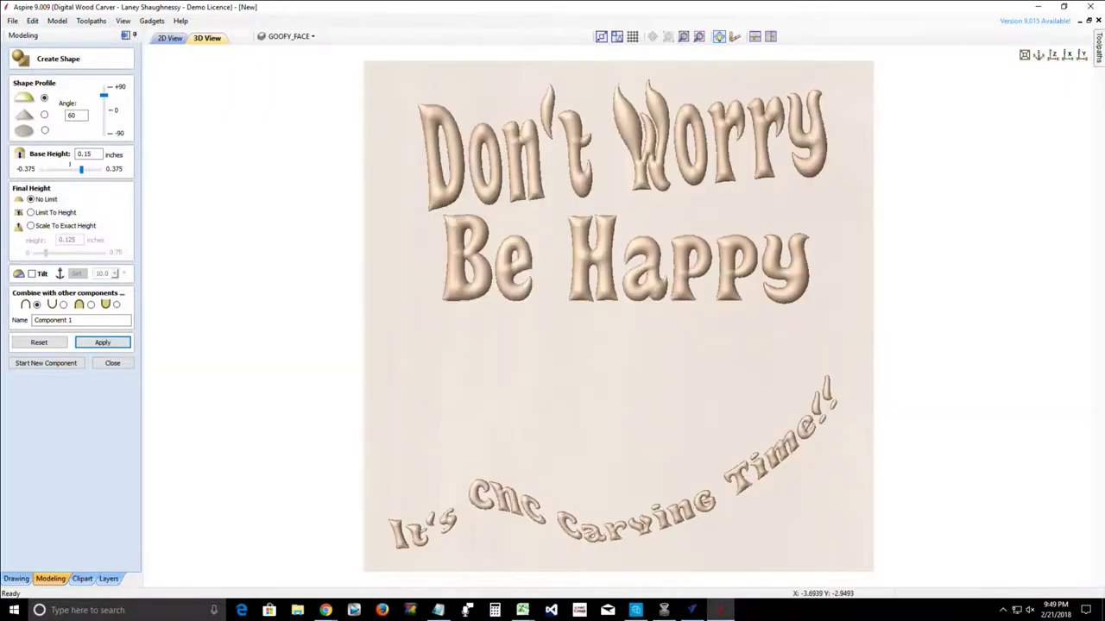
drag(618, 497, 592, 307)
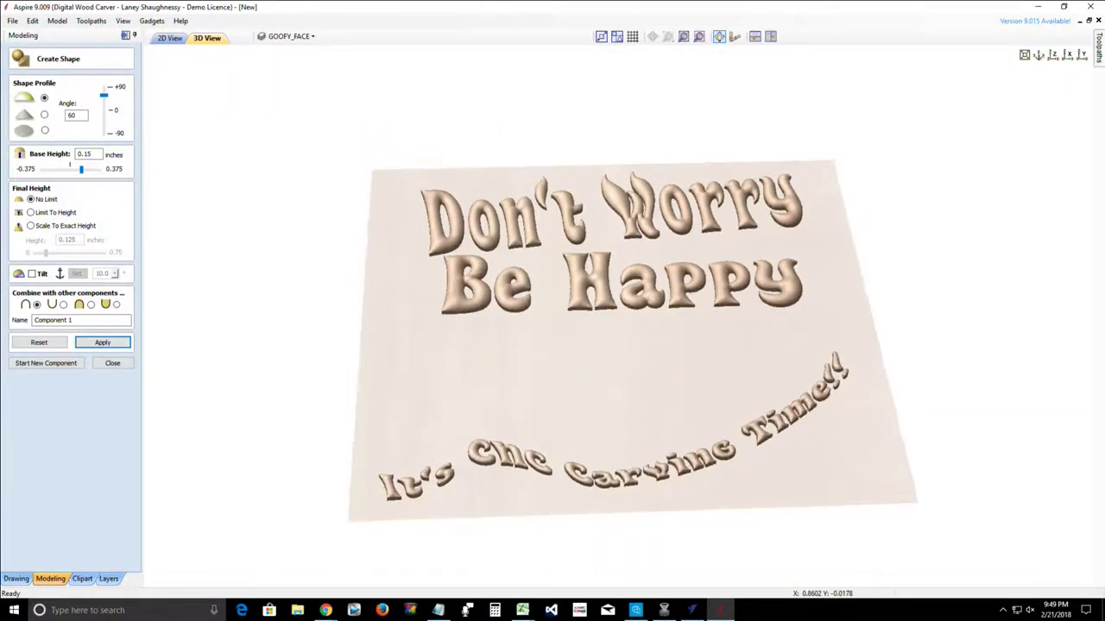
scroll(621, 314, up, 3)
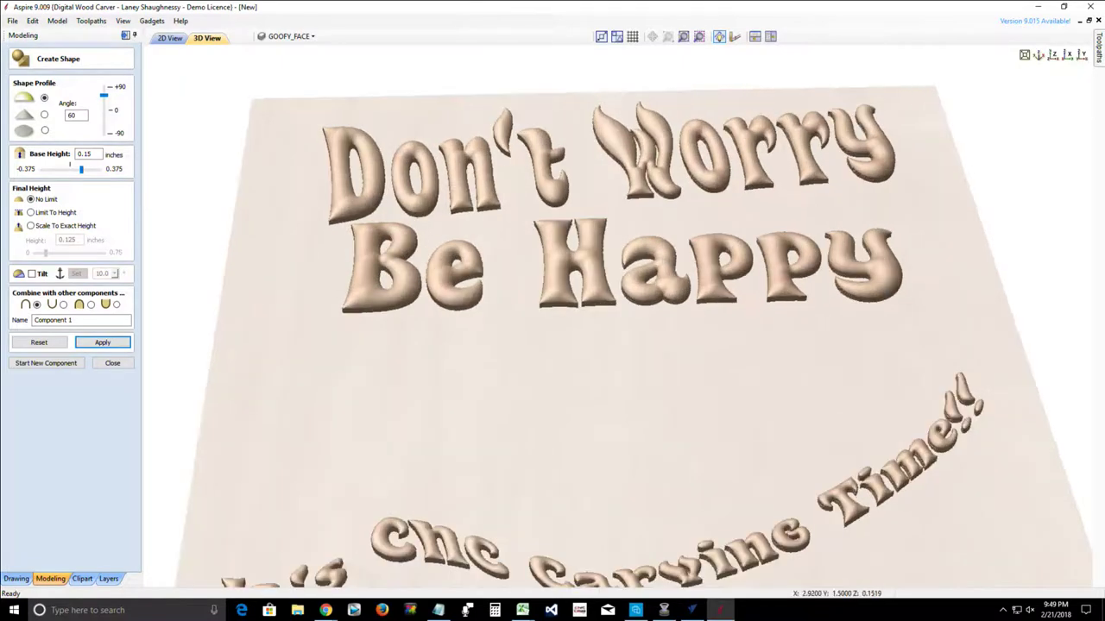
Step: Rebuild the lettering shape with a 30-degree angle and inspect the letters up close
double_click(72, 115)
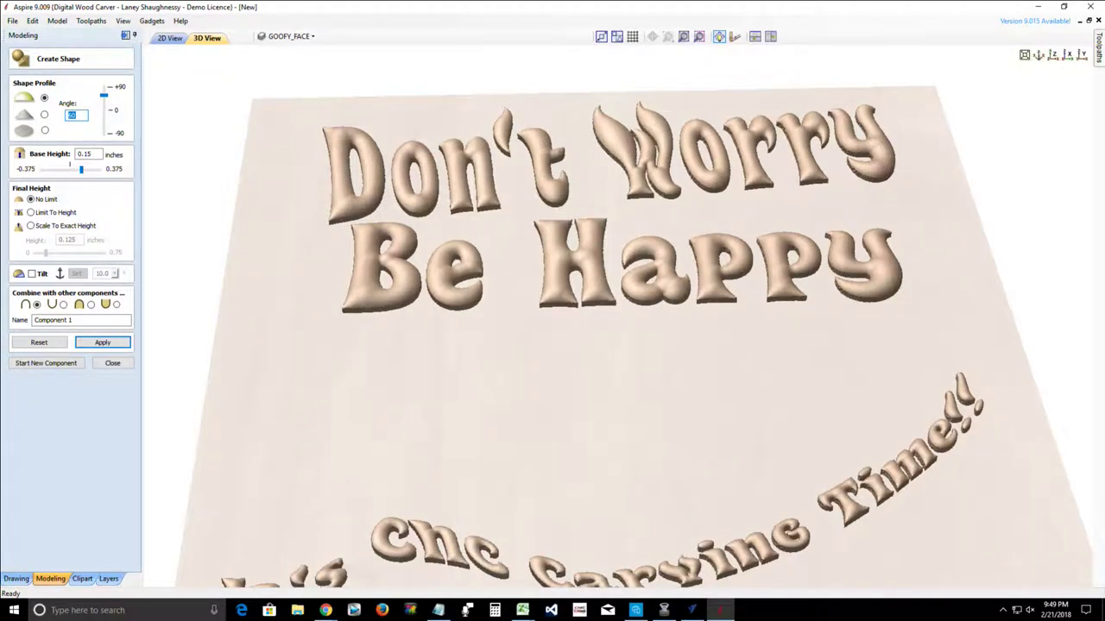
text(30)
key(Return)
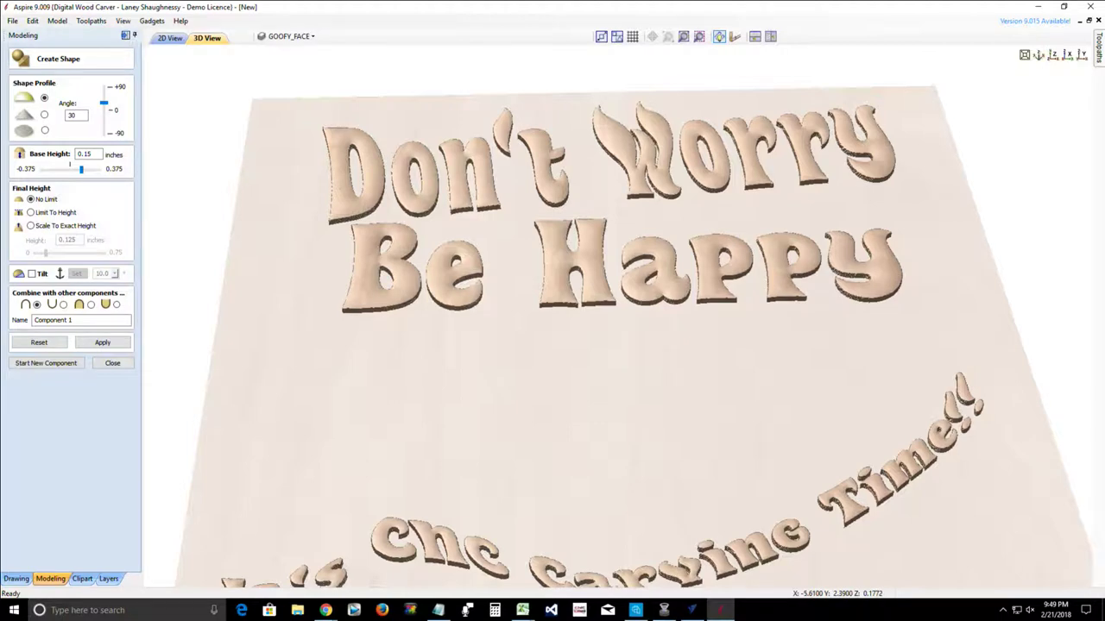
scroll(617, 320, up, 4)
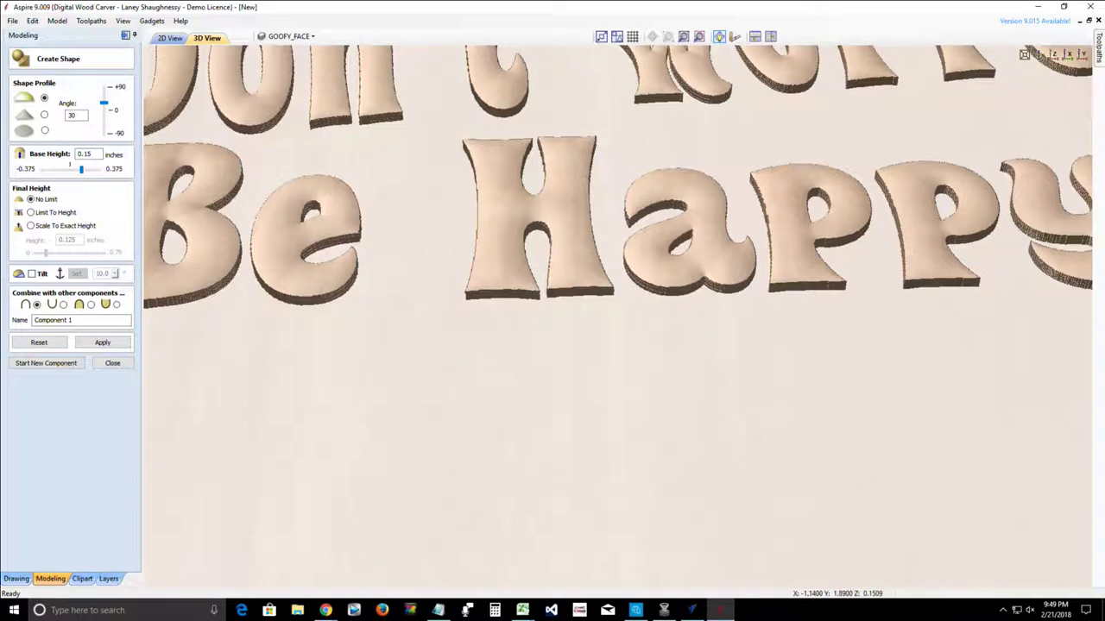
Step: Set the lettering shape's profile angle to 75 degrees
double_click(72, 114)
text(75)
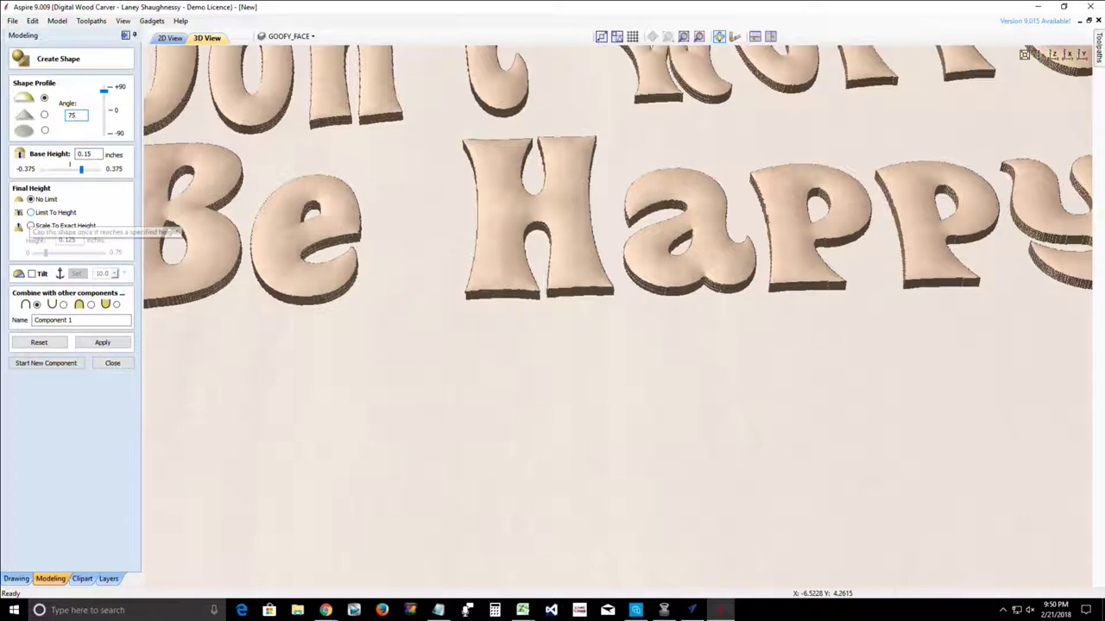
key(Tab)
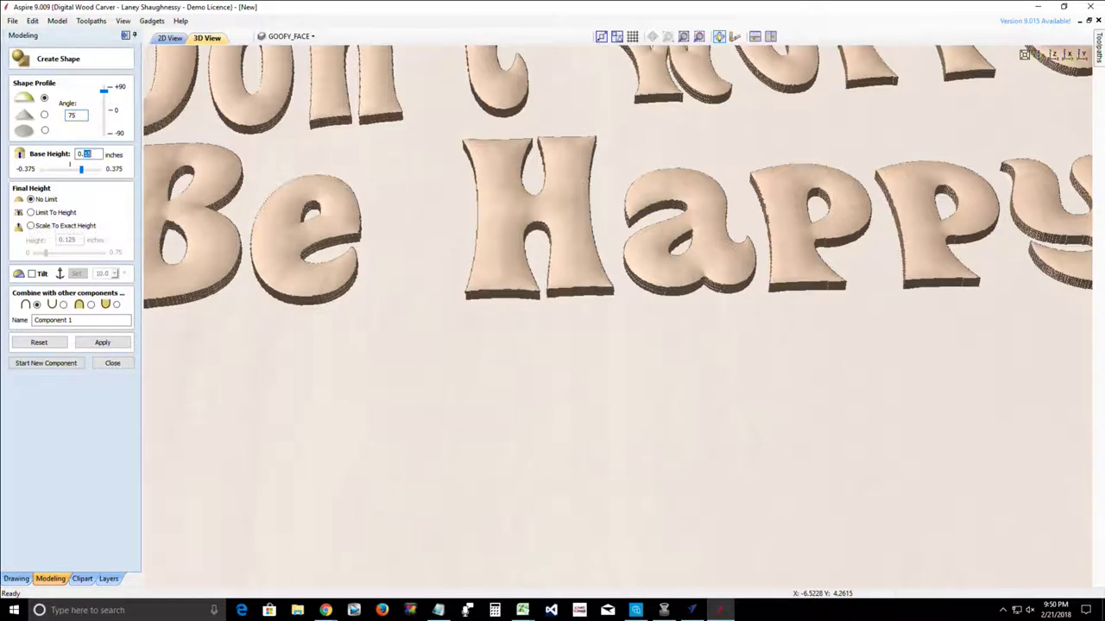
Step: Set the lettering shape's base height to 0.25 inches and limit its final height to 0.125 inches
text(0.25)
click(30, 213)
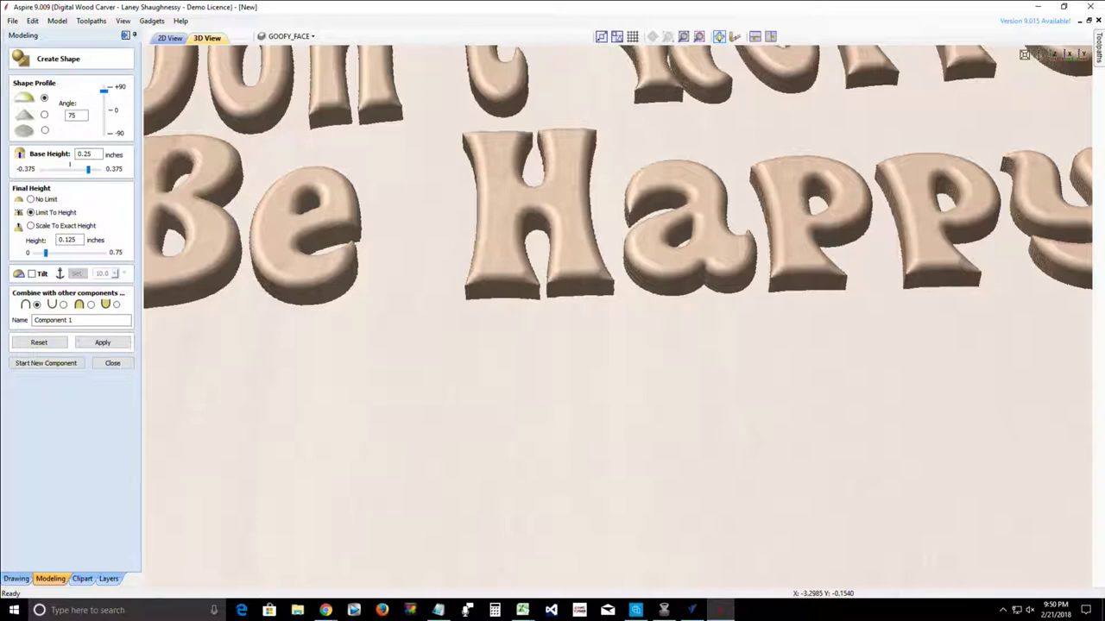
scroll(617, 316, down, 4)
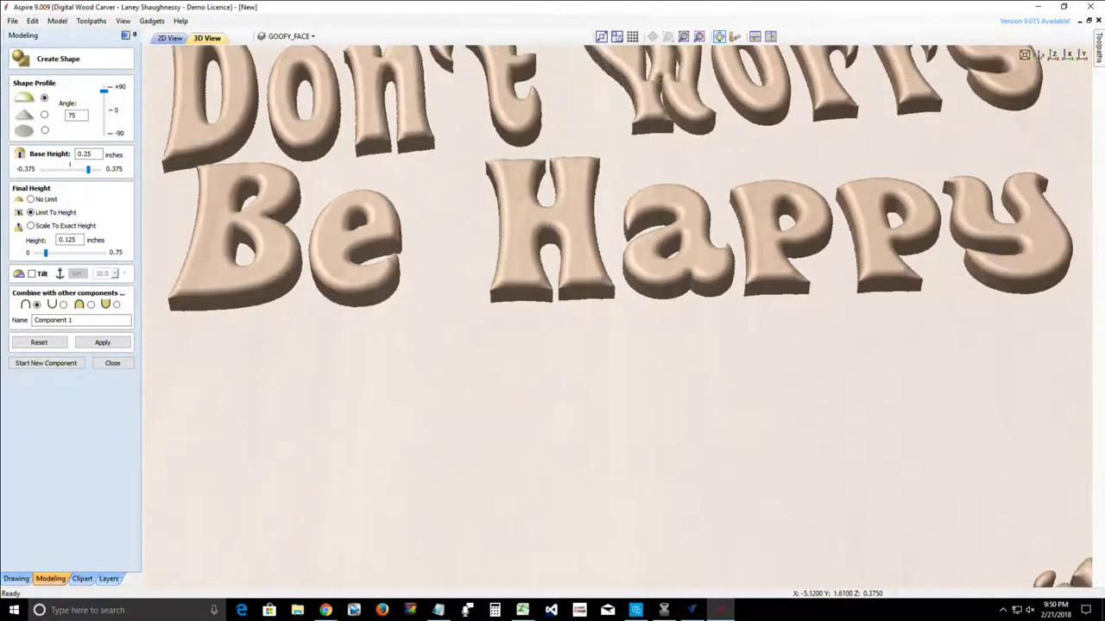
scroll(618, 316, down, 1)
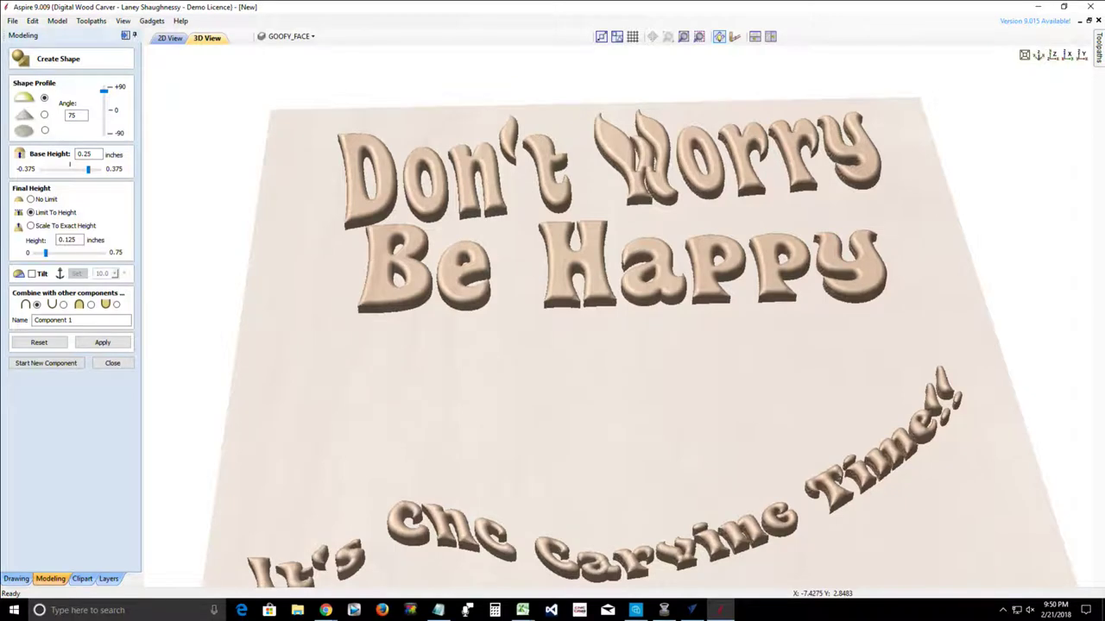
scroll(618, 315, down, 2)
scroll(618, 316, down, 2)
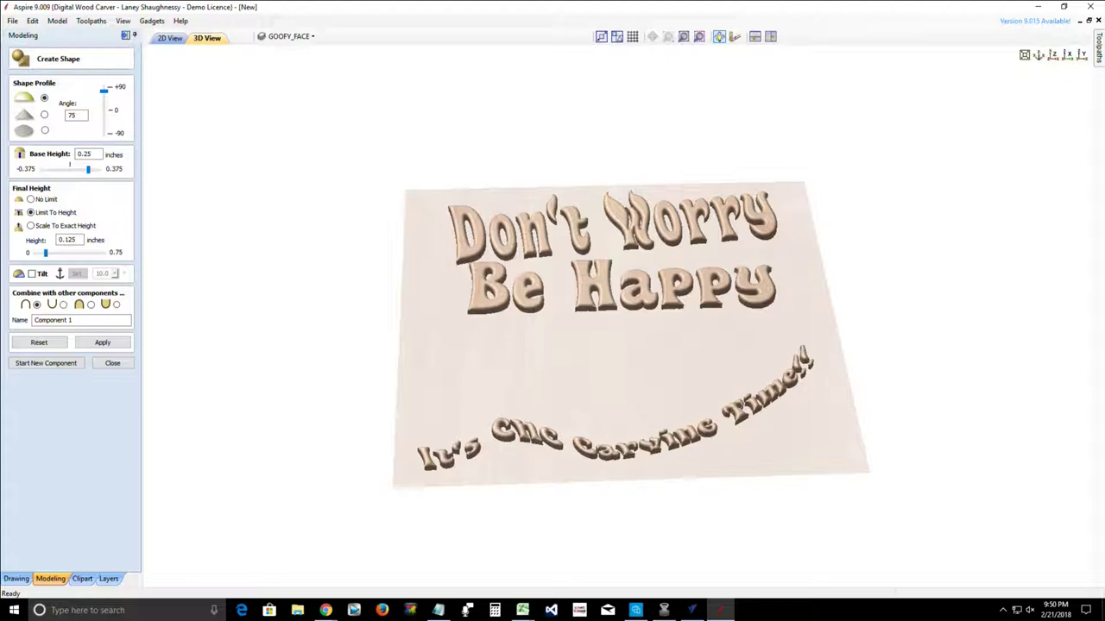
mouse_move(692, 611)
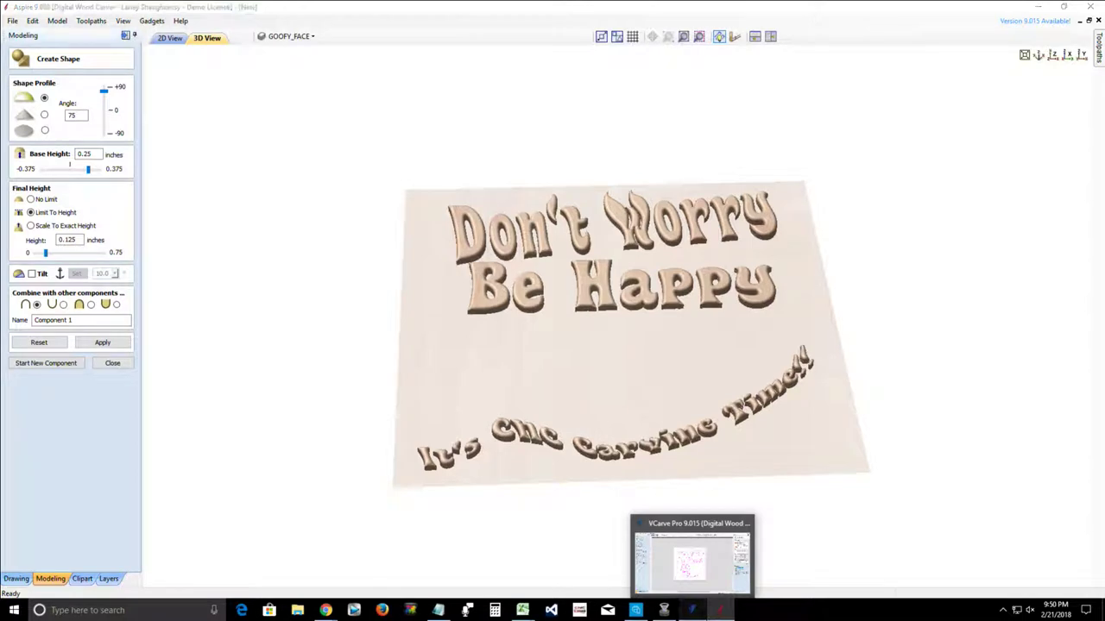
click(692, 610)
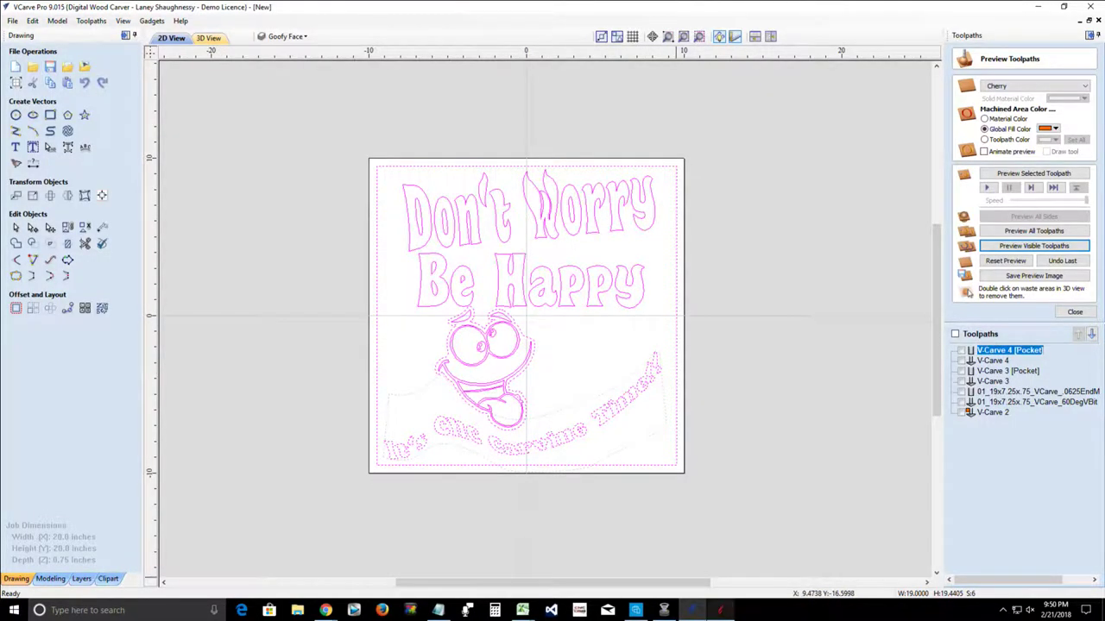
click(720, 610)
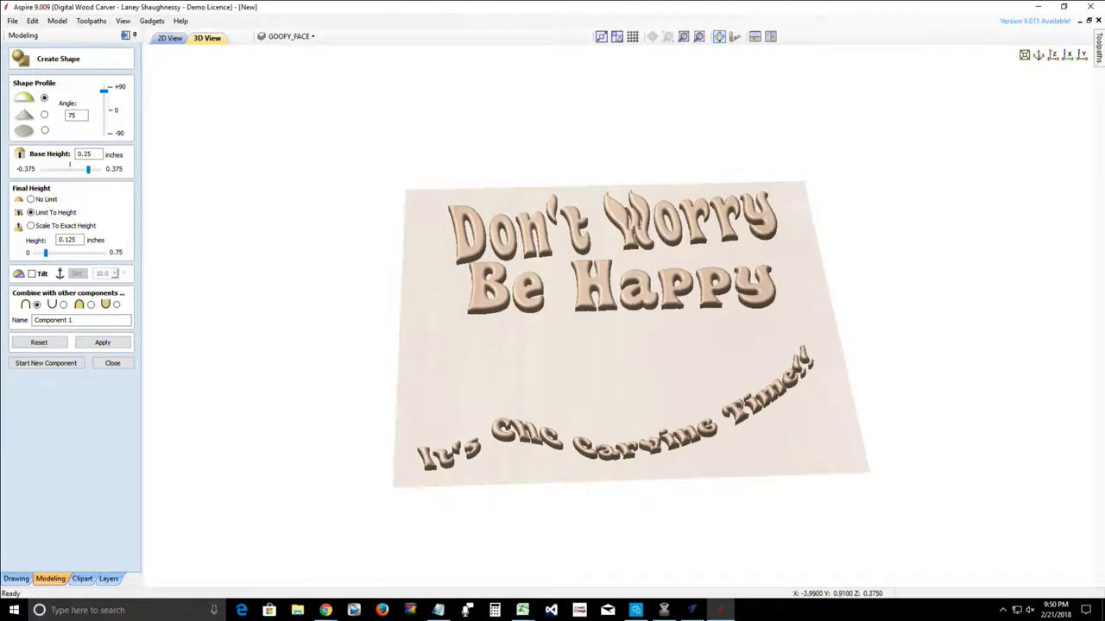
scroll(608, 298, up, 3)
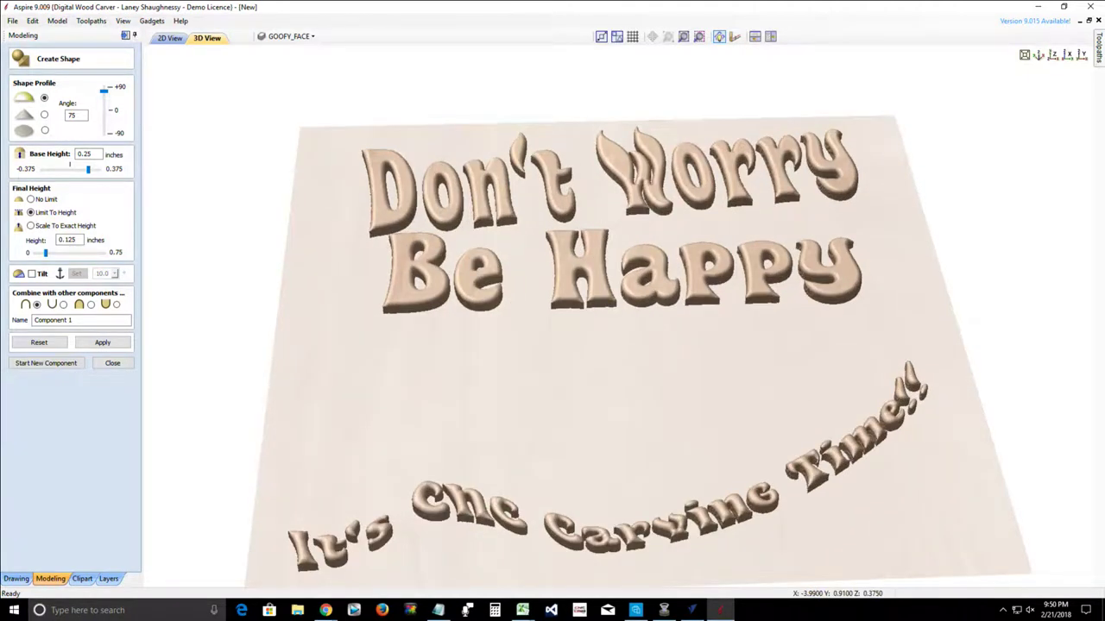
scroll(615, 310, down, 3)
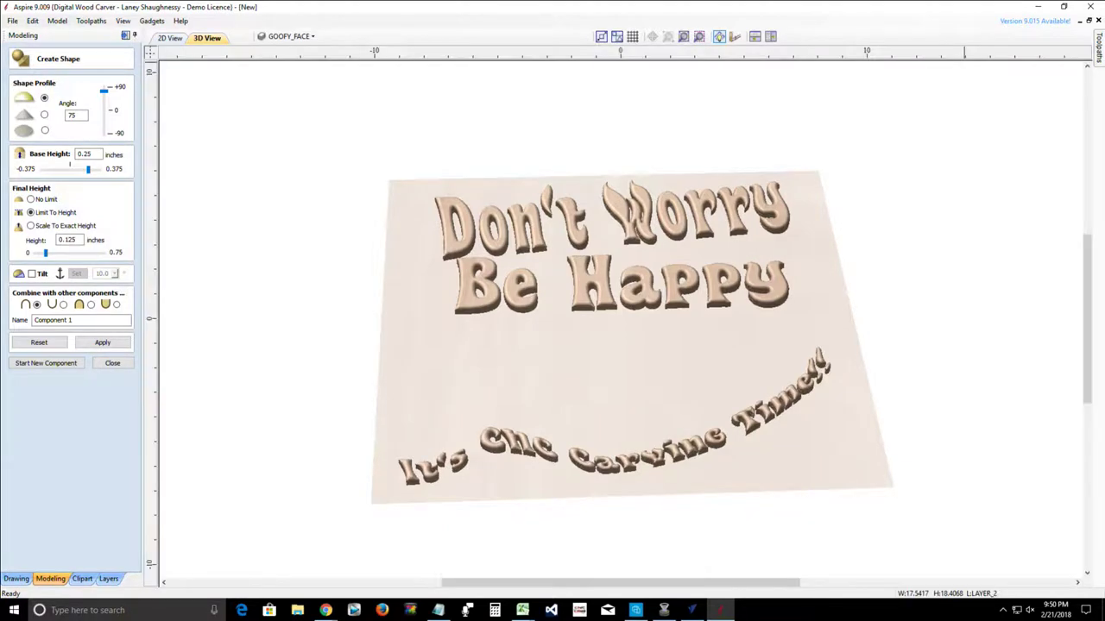
Step: Select the outer outline of the goofy face in the 2D view
click(169, 38)
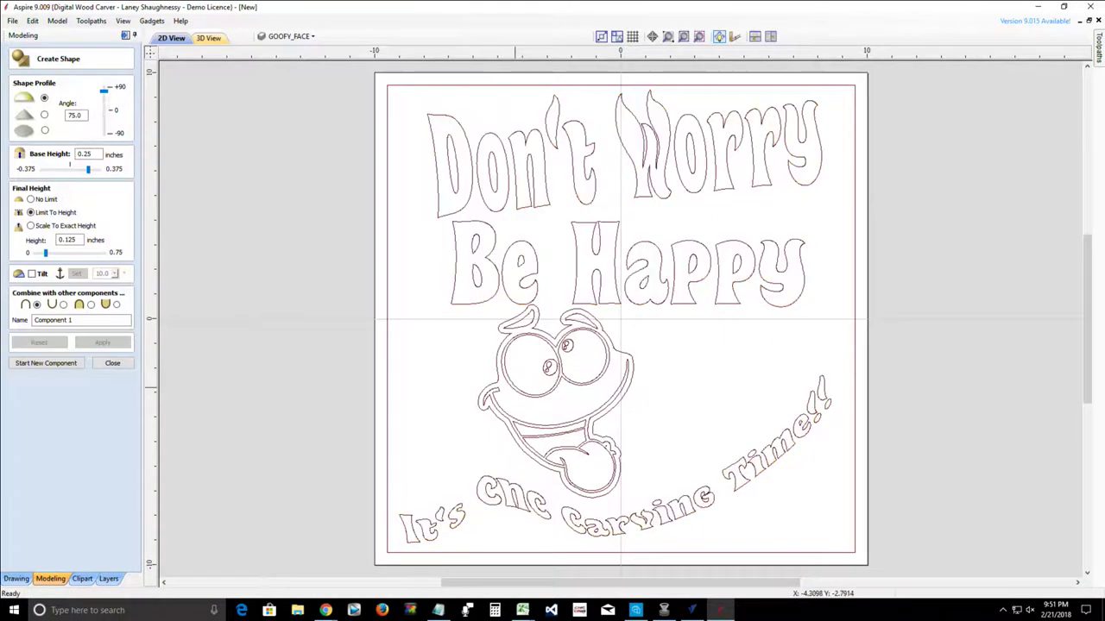
click(515, 387)
scroll(514, 387, up, 3)
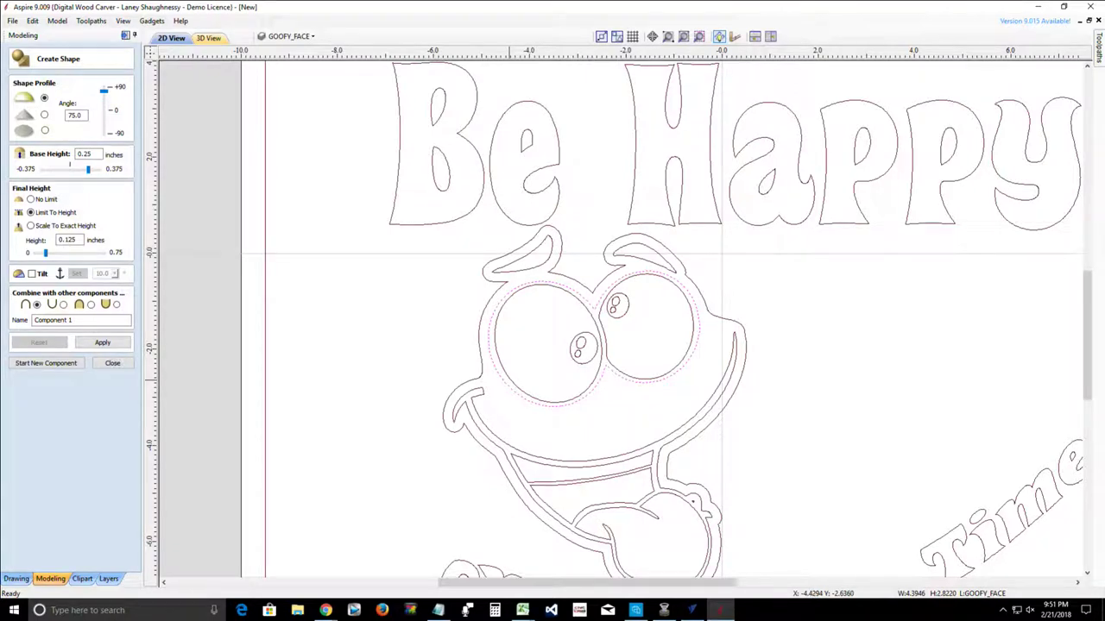
scroll(508, 381, down, 3)
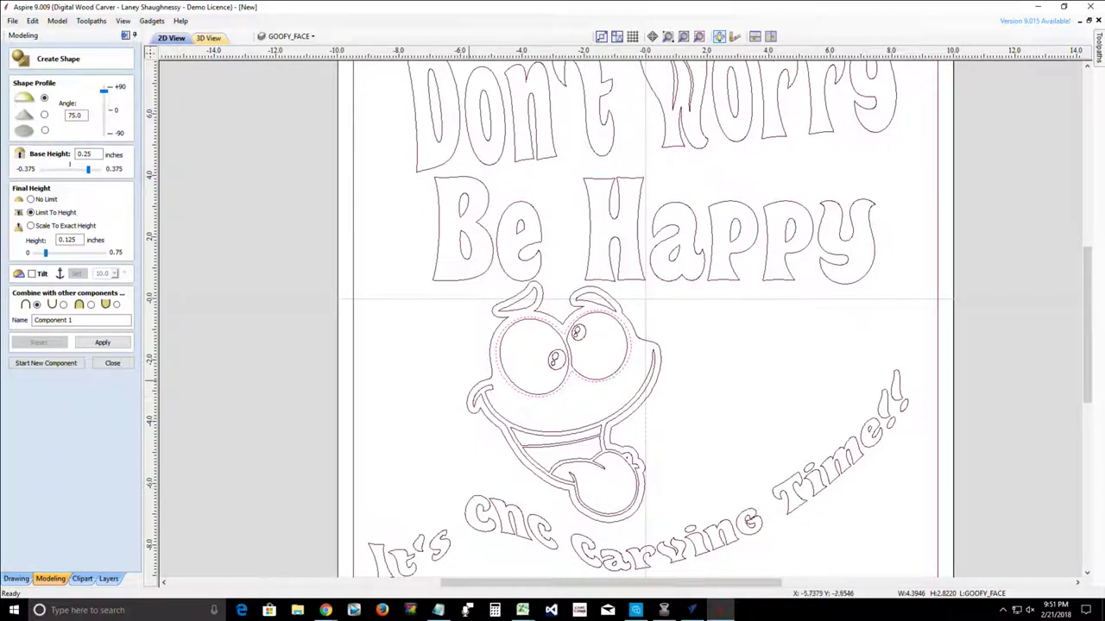
click(480, 382)
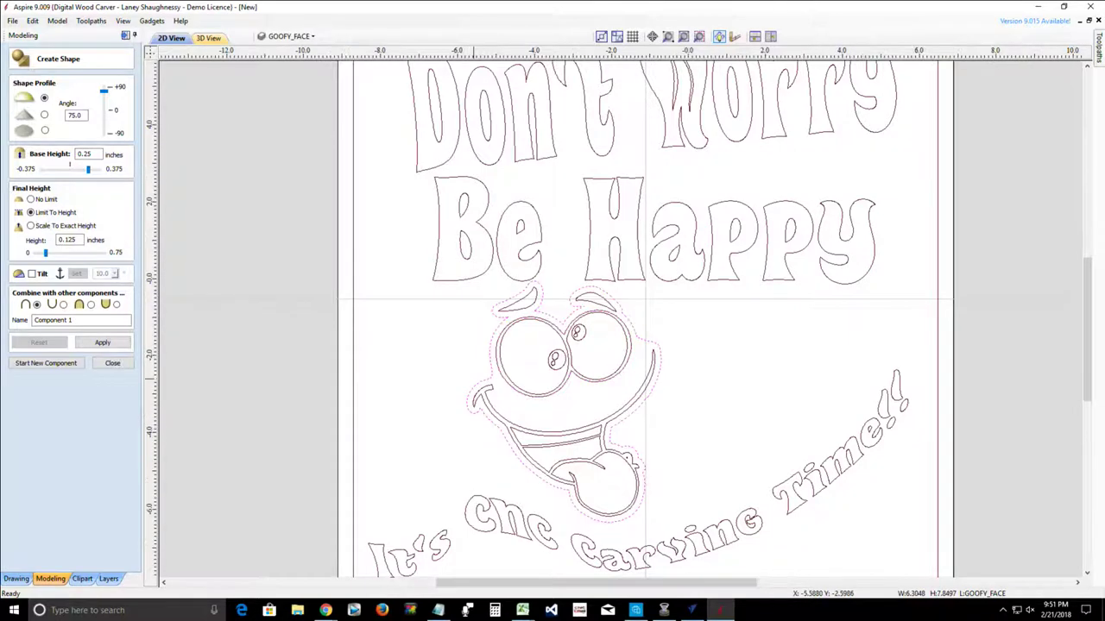
scroll(480, 380, up, 2)
Step: Arrange the 2D and 3D views side by side, with the 2D view framed on the goofy face
click(770, 36)
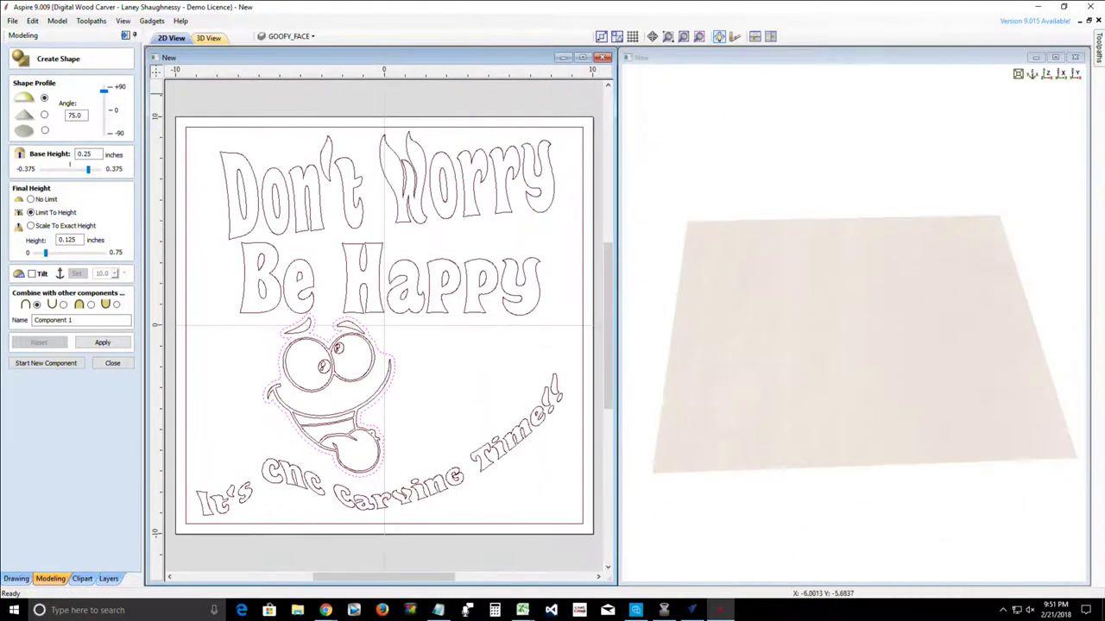
drag(777, 388, 841, 431)
scroll(280, 423, up, 2)
scroll(280, 422, up, 3)
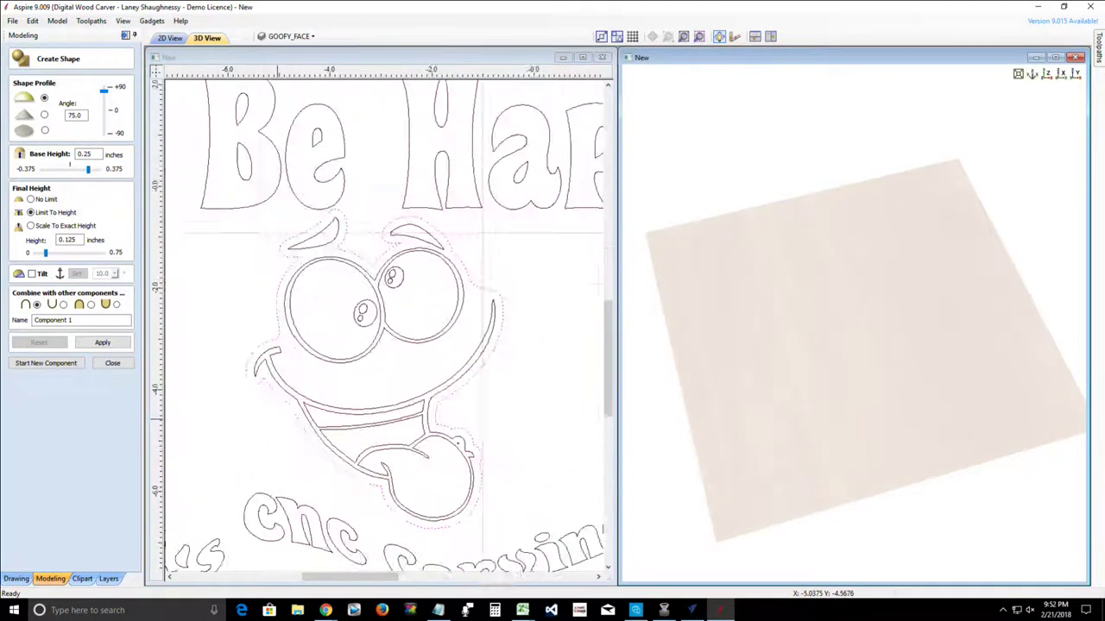
scroll(277, 419, down, 1)
scroll(277, 419, up, 1)
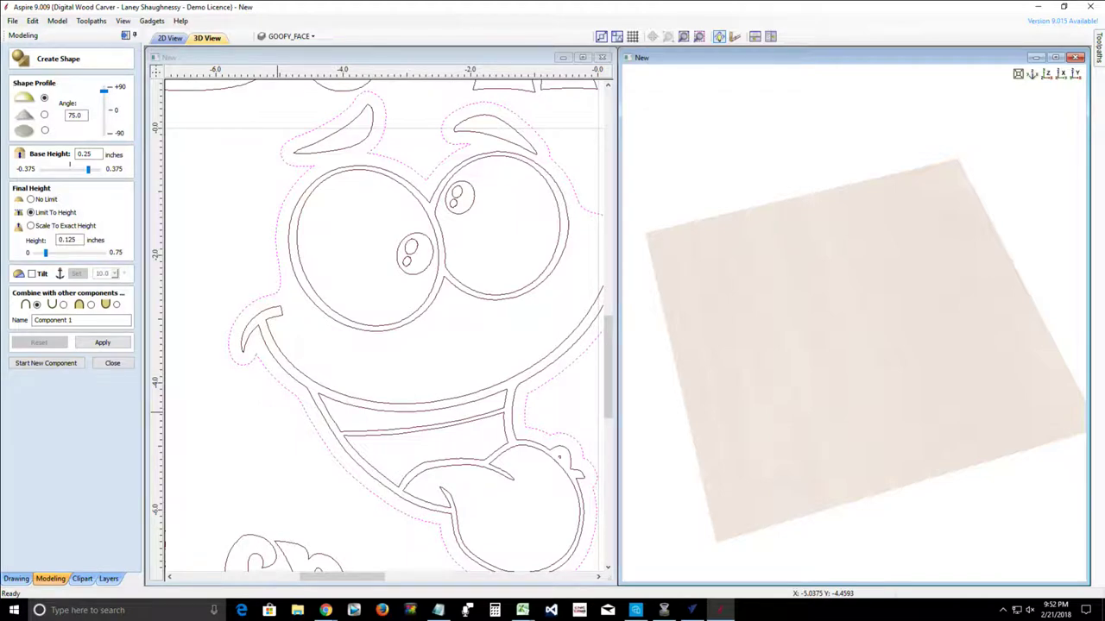
scroll(302, 334, down, 1)
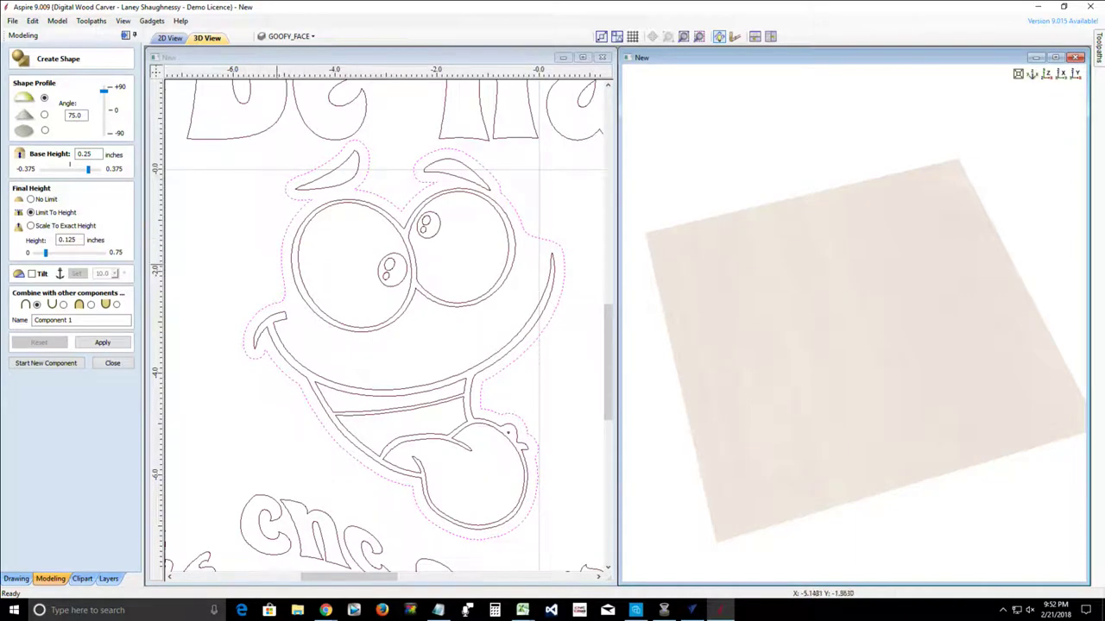
Step: Create a rounded component from the face's outer outline with a profile angle of 90 degrees
click(282, 264)
click(279, 261)
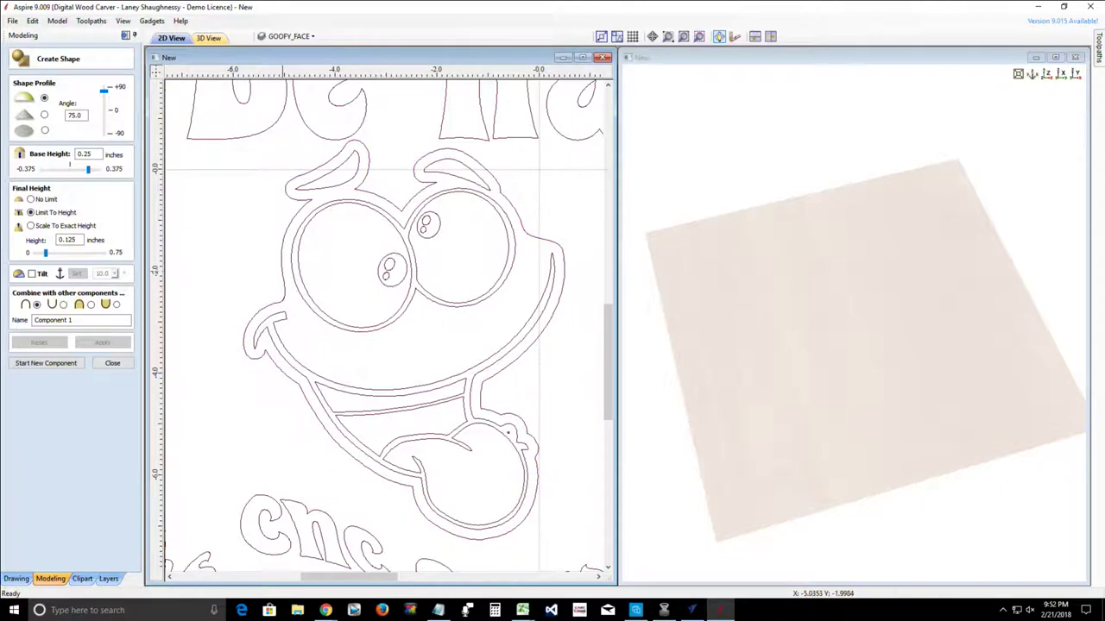
click(282, 270)
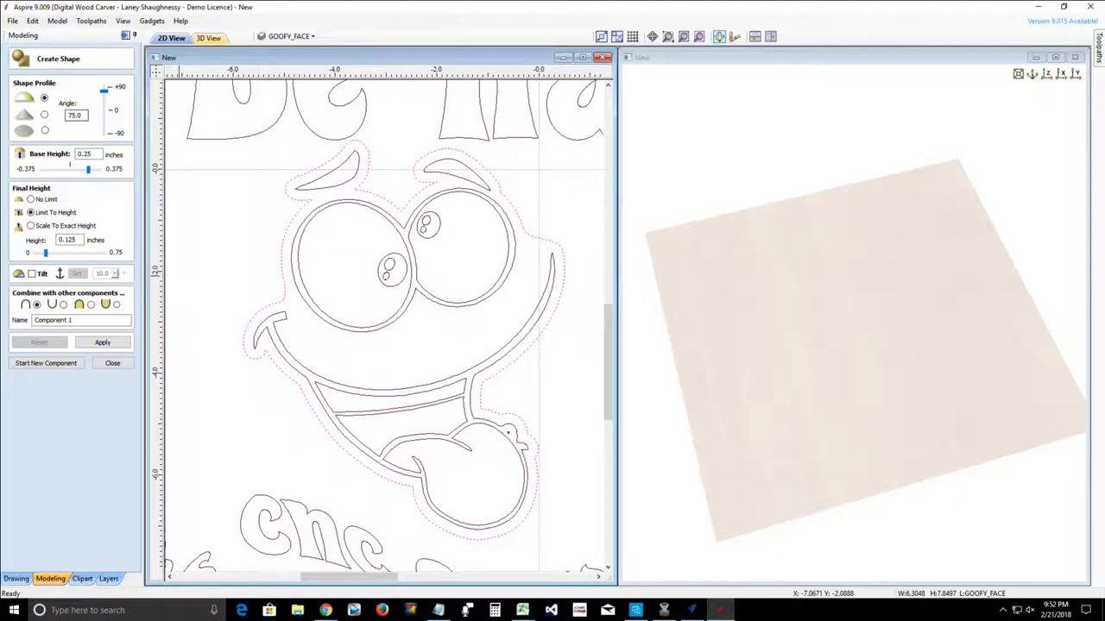
double_click(75, 115)
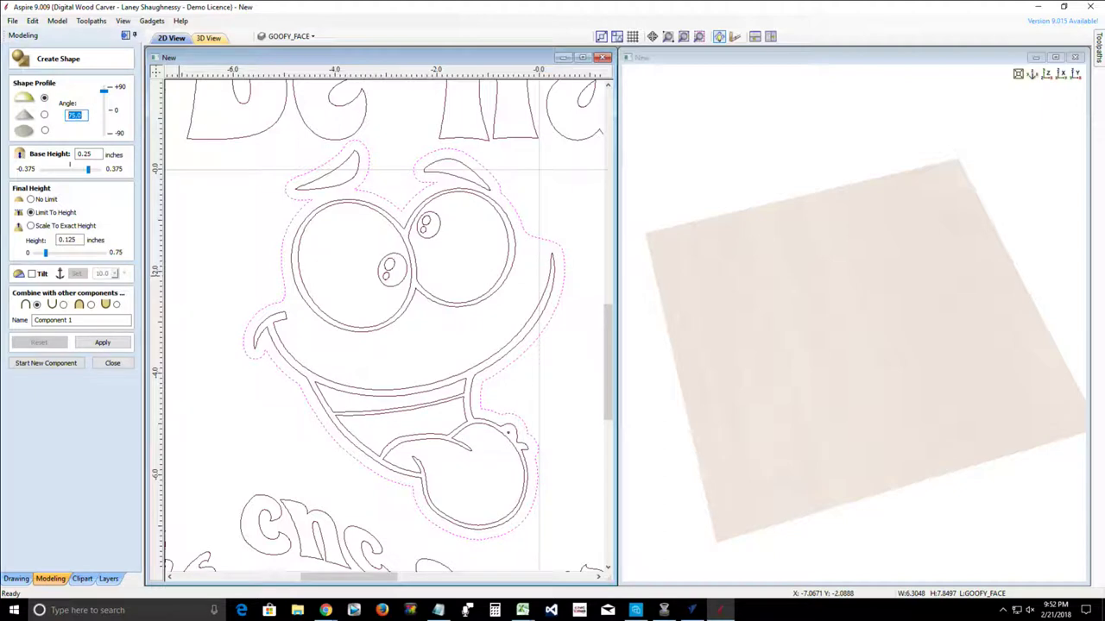
text(90)
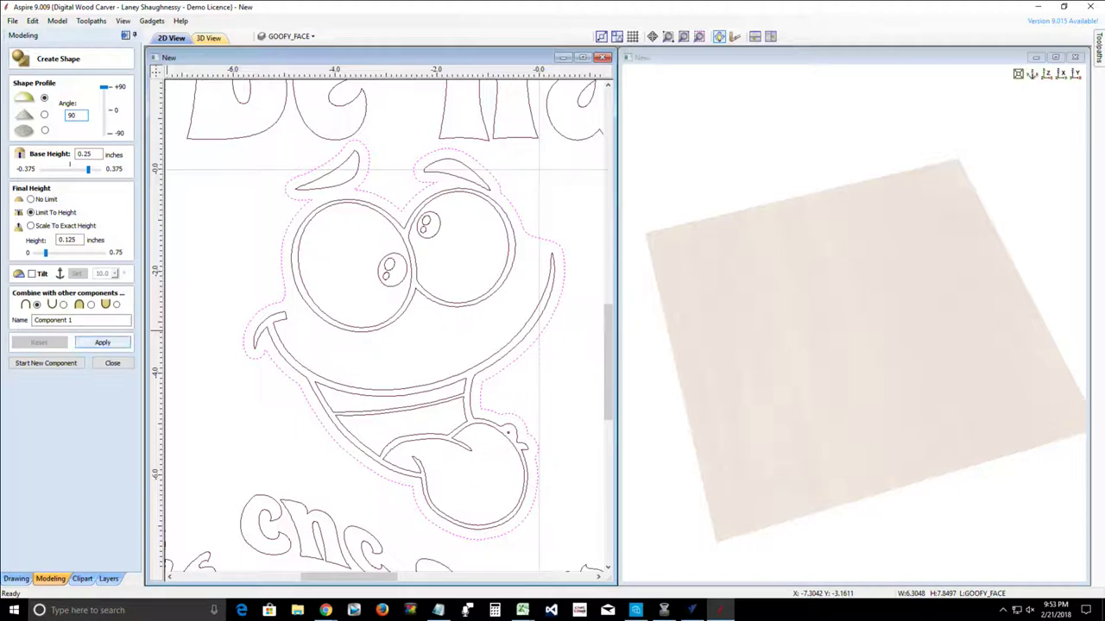
click(103, 342)
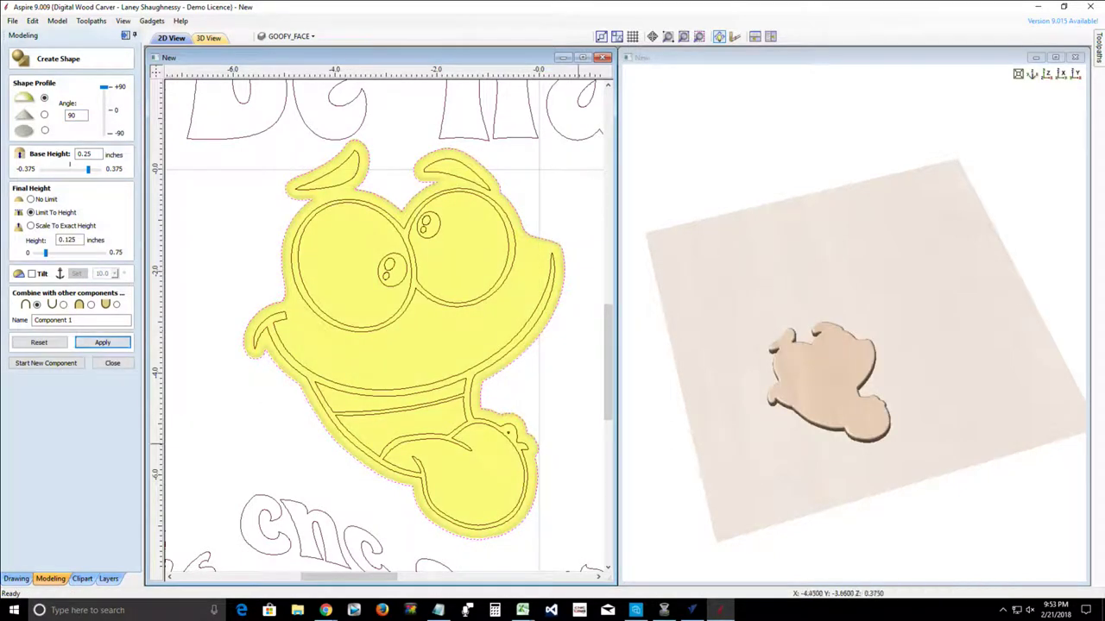
Step: Create a new flat component from the smile and tongue outline, with a base height of 0.1 inches, subtracted from the face
scroll(777, 379, up, 3)
scroll(807, 397, up, 4)
scroll(807, 397, down, 3)
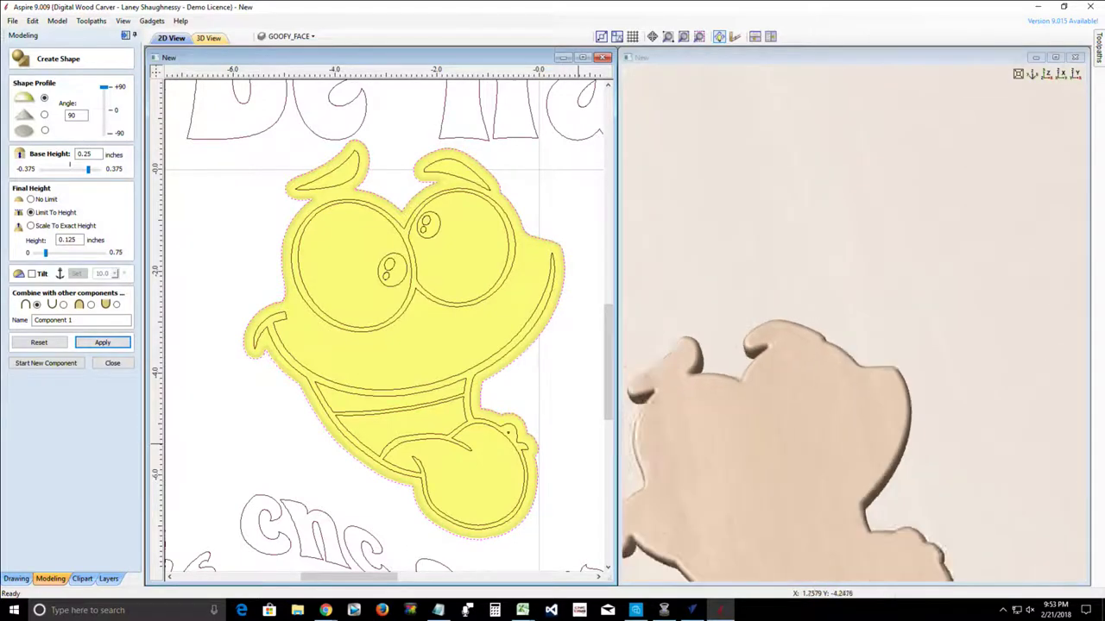
middle_drag(836, 523, 877, 391)
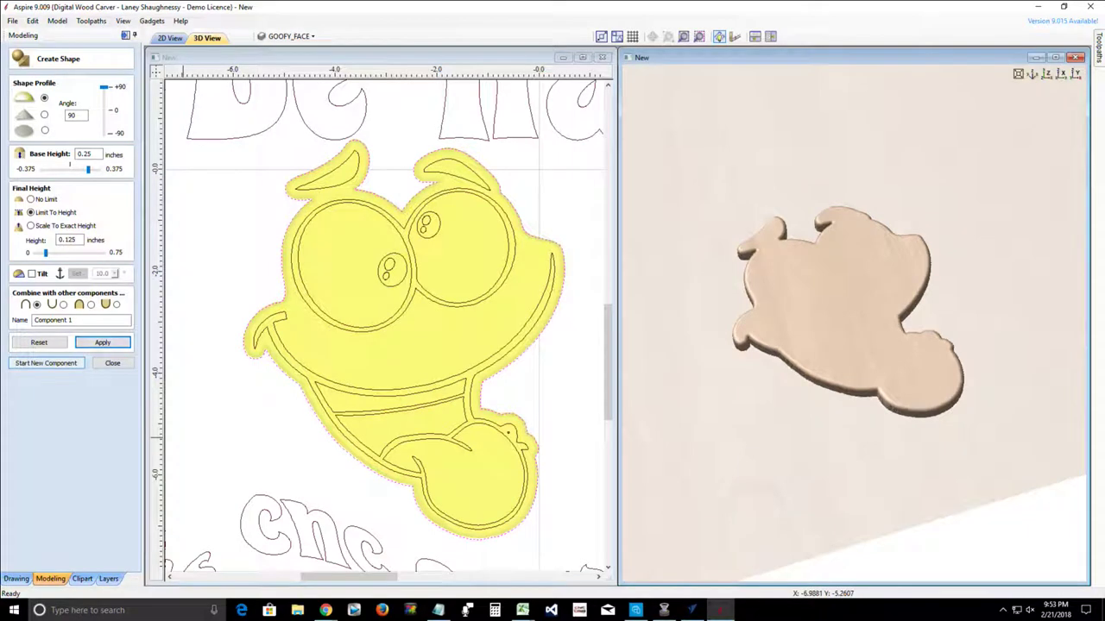
click(48, 363)
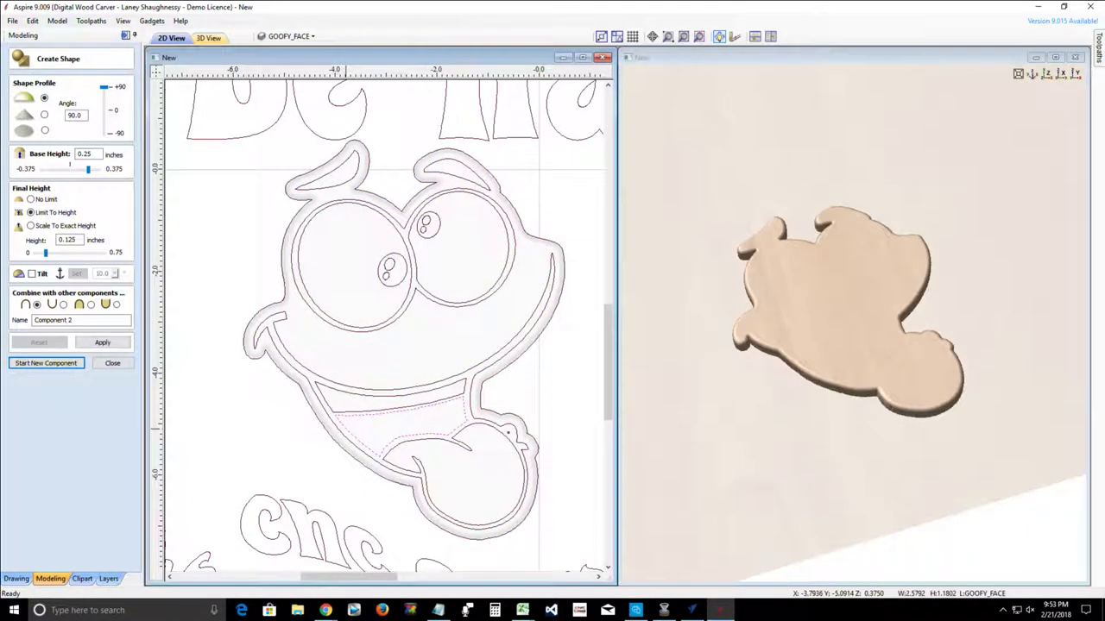
click(282, 354)
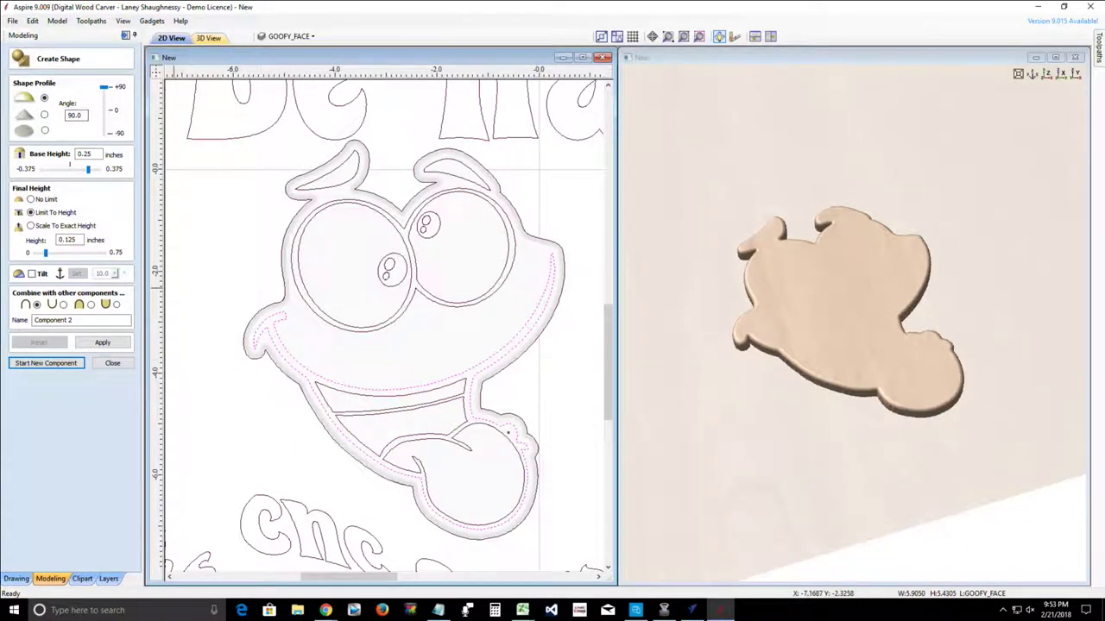
click(45, 130)
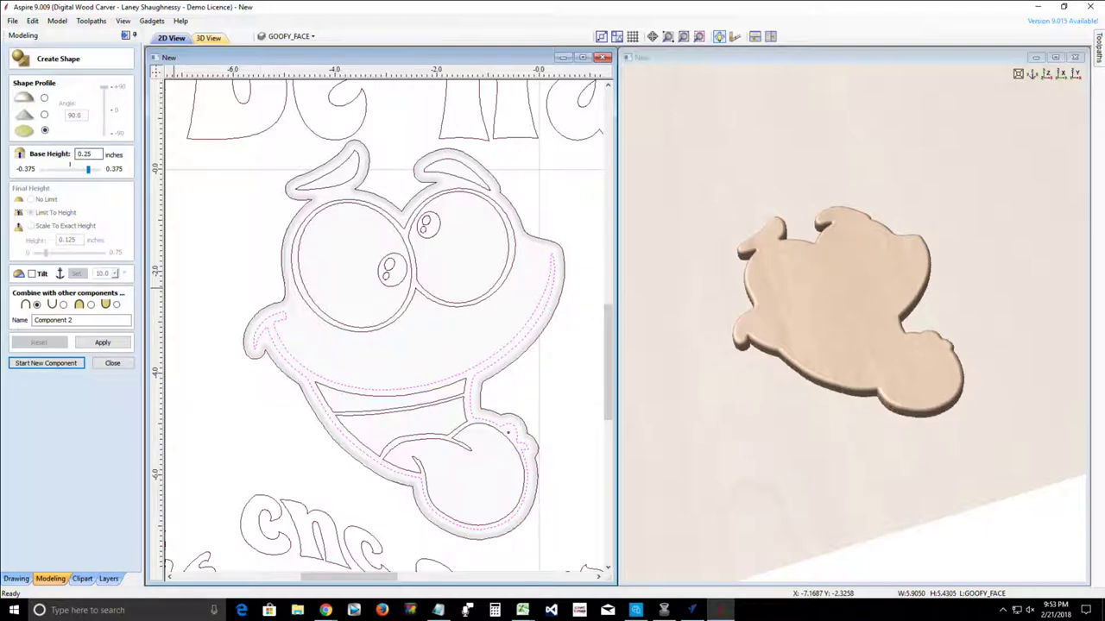
drag(93, 154, 76, 154)
text(.1)
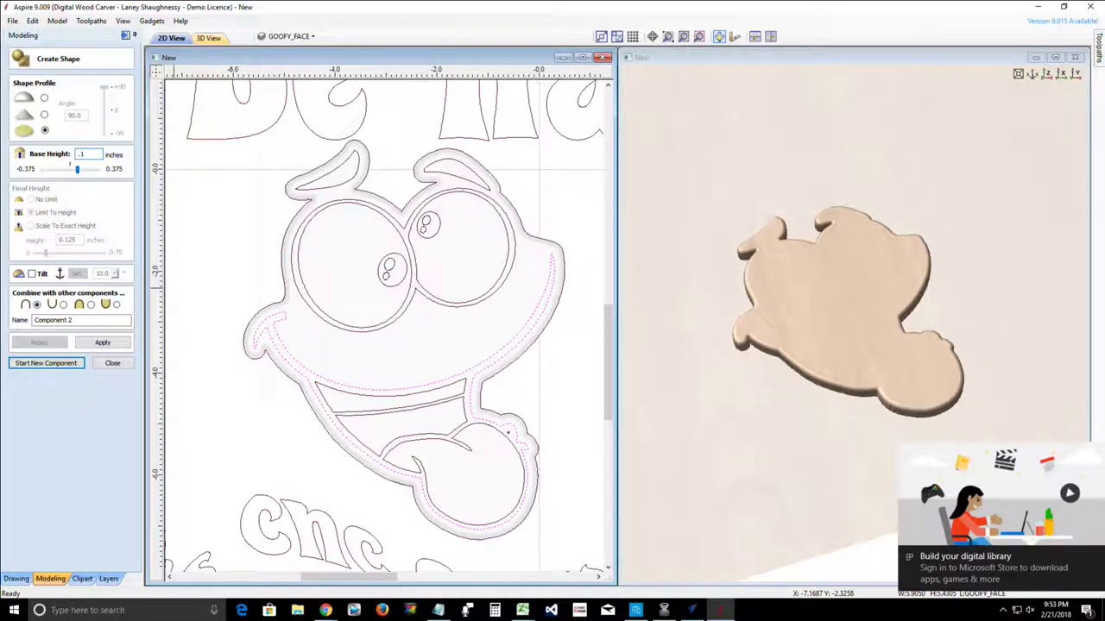
click(63, 304)
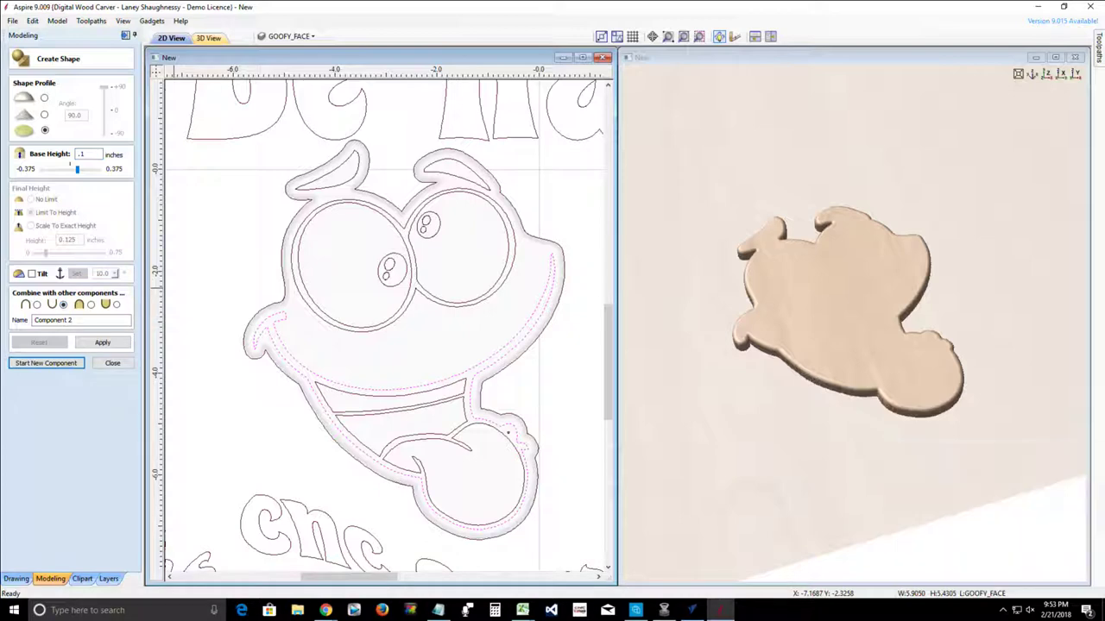
click(103, 342)
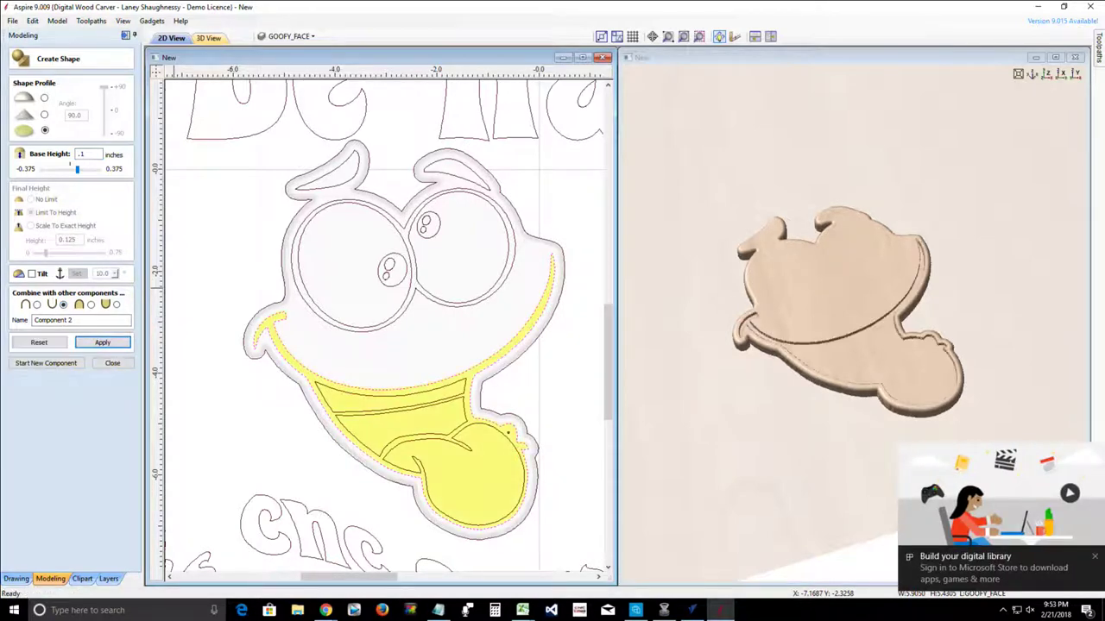
click(1094, 556)
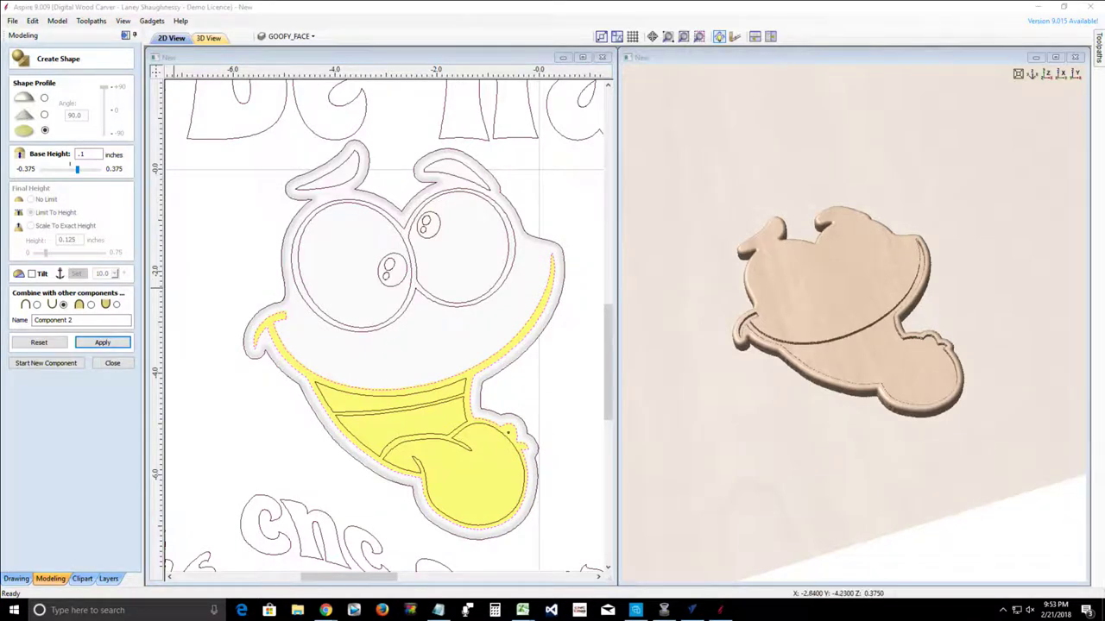
Step: Create a new rounded component from the tongue outline with a 25-degree profile angle and 0.1-inch base height, added to the face
scroll(824, 344, up, 3)
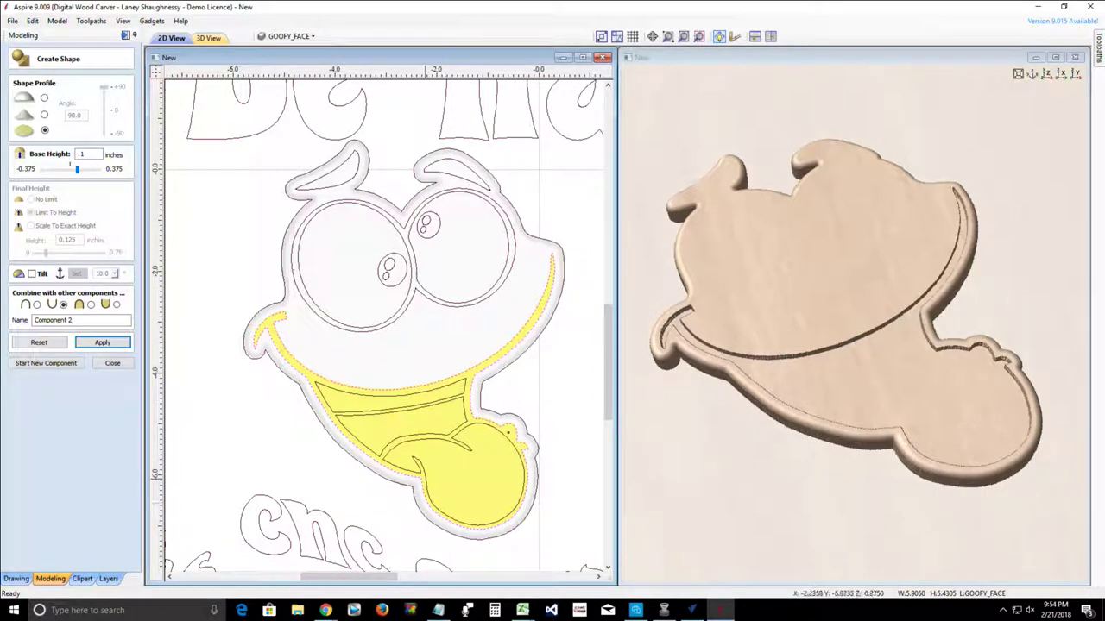
click(46, 363)
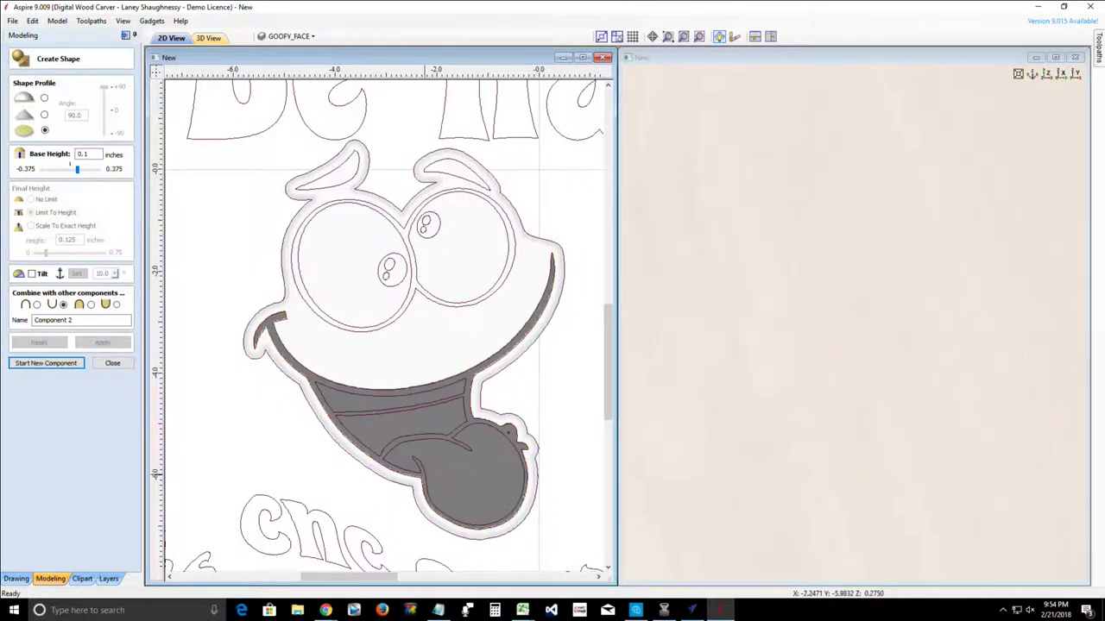
click(423, 472)
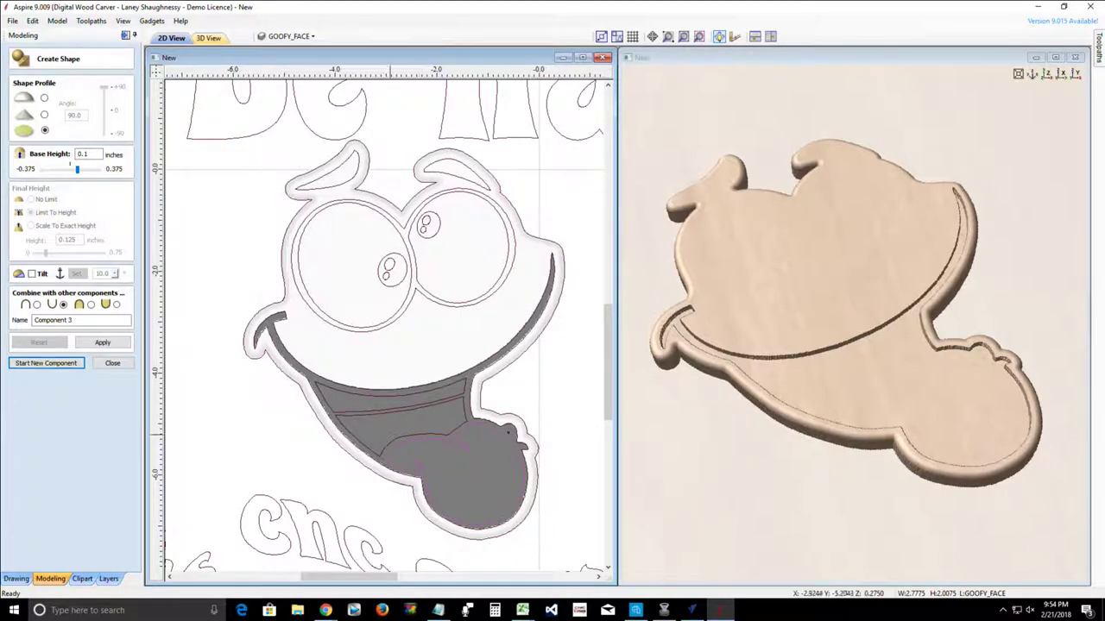
shift+click(383, 417)
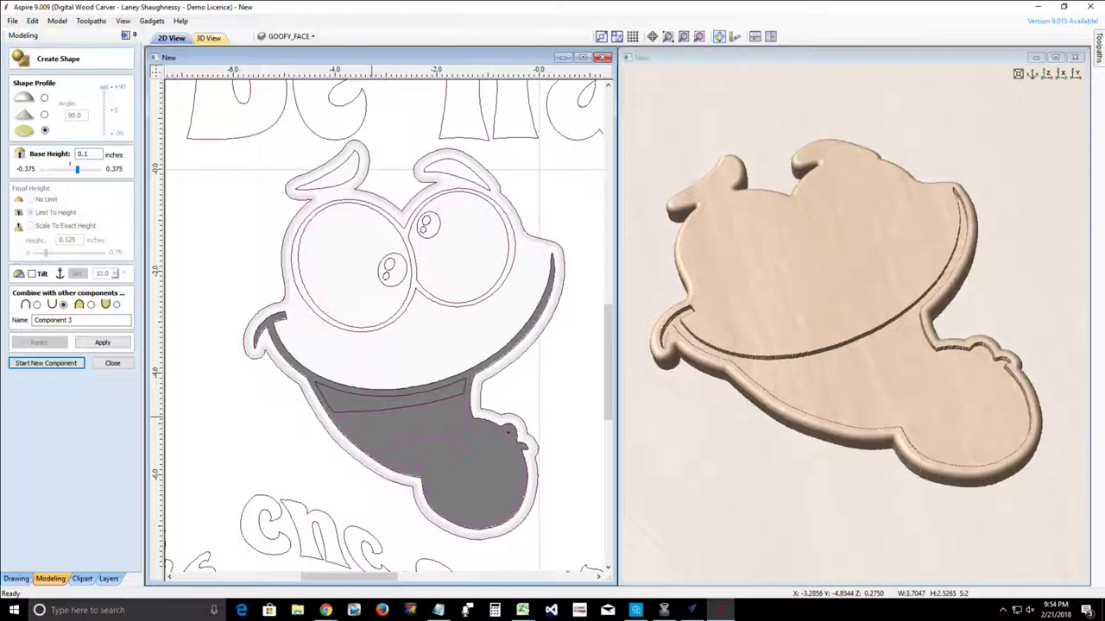
click(391, 439)
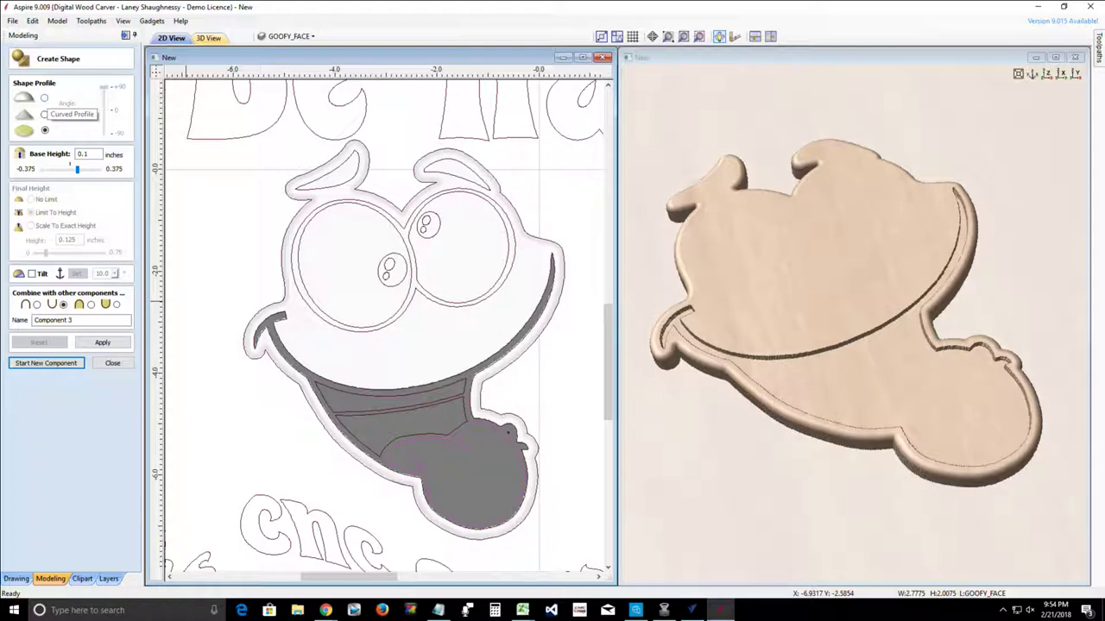
click(44, 97)
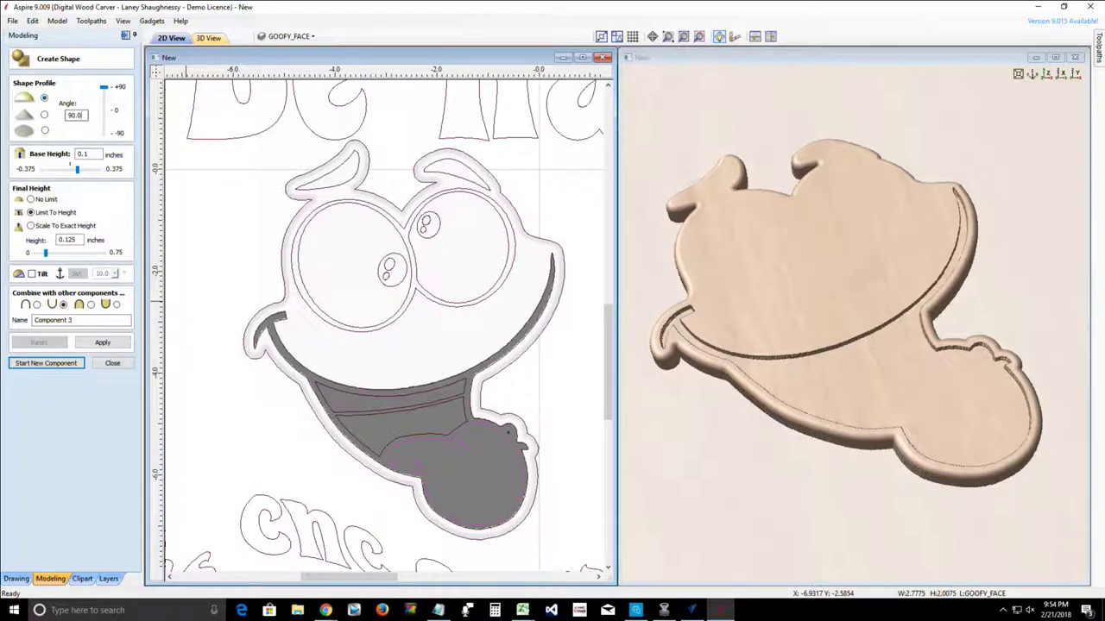
double_click(75, 115)
text(25)
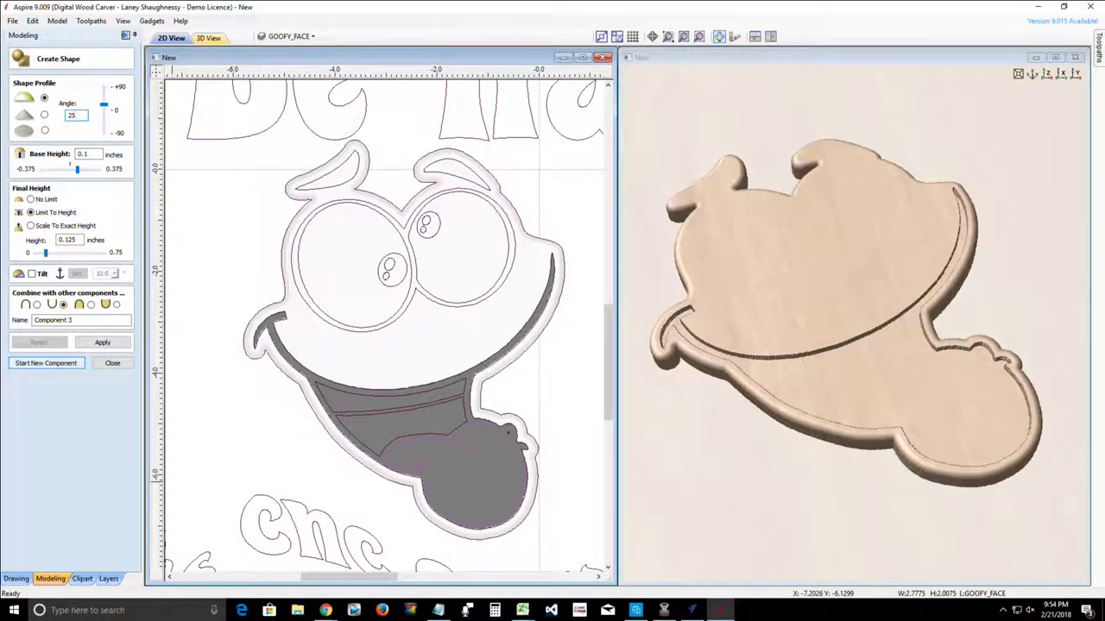
click(36, 304)
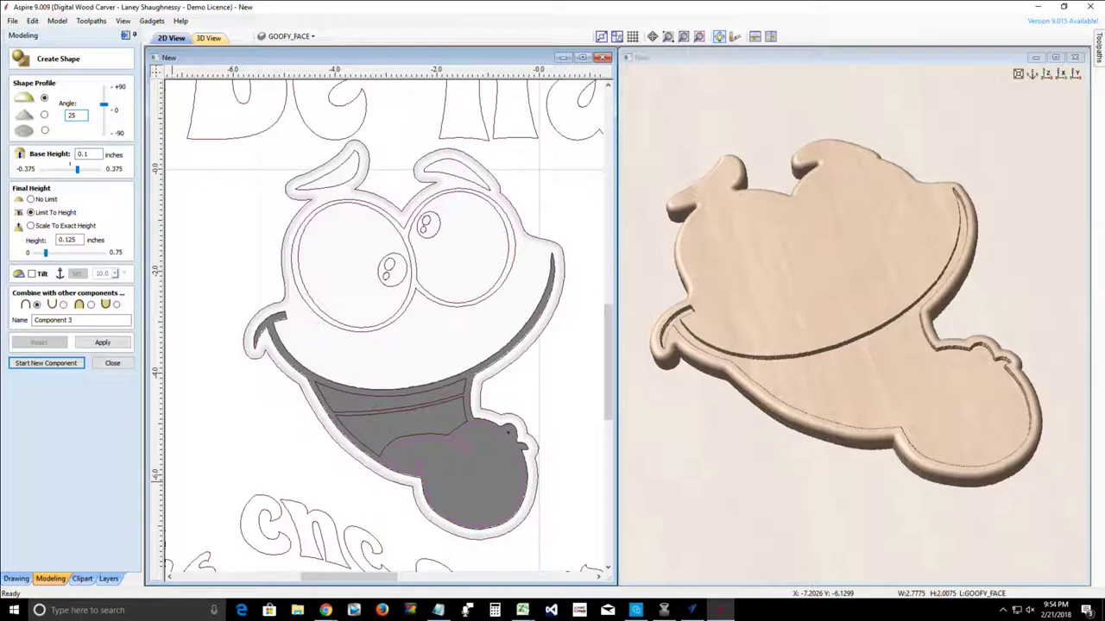
click(102, 342)
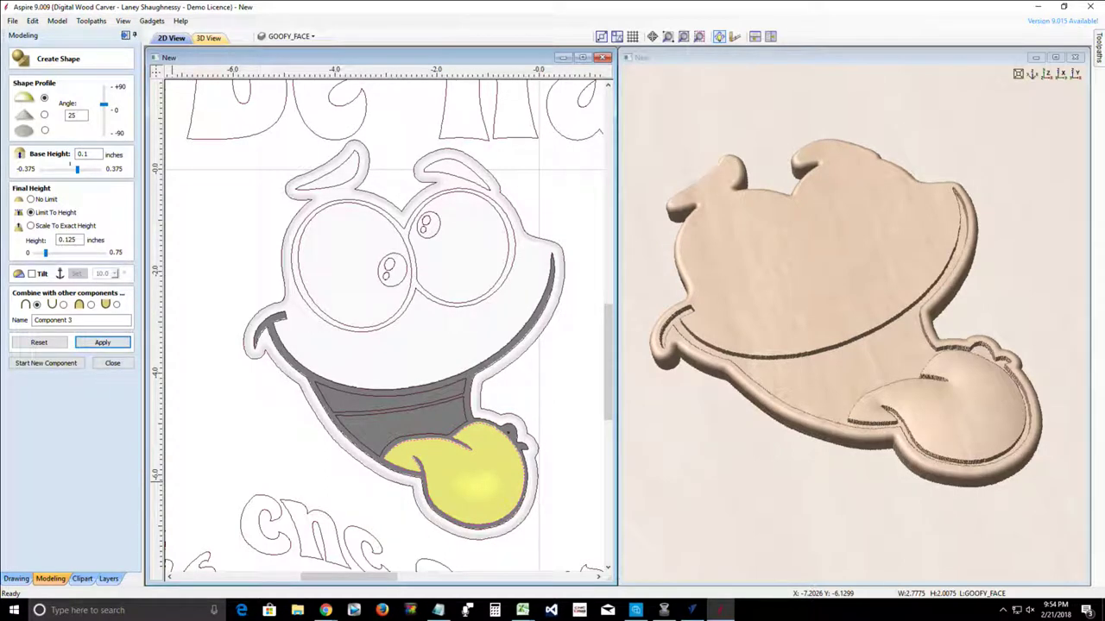
Step: Try to create a new flat component from the teeth and inner-mouth outlines, with a 0.1-inch base height, subtracted from the face
click(46, 363)
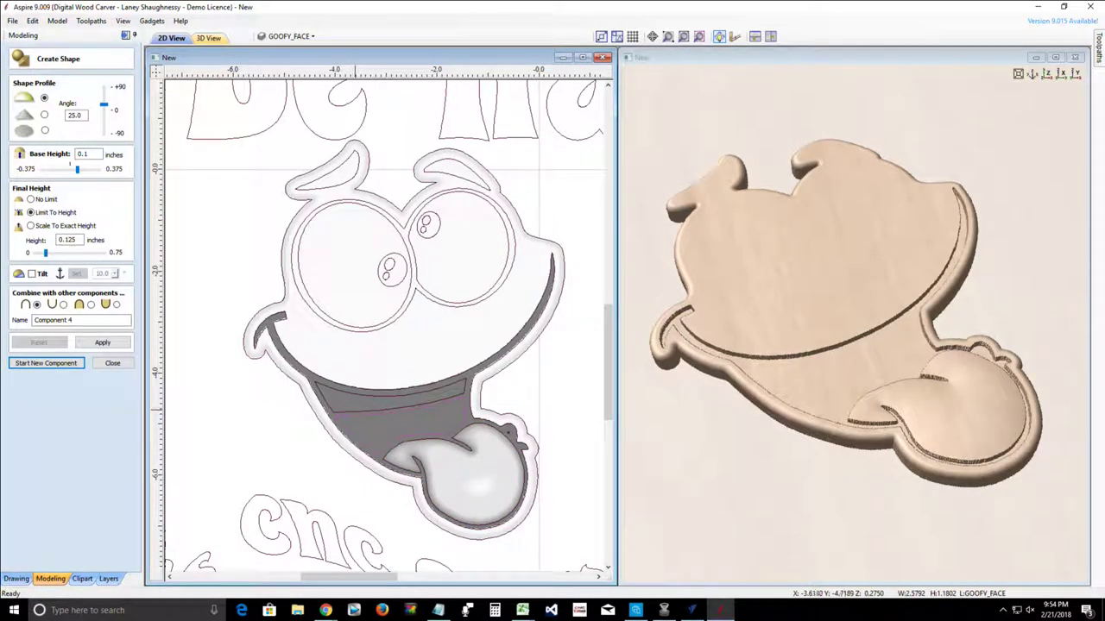
shift+click(354, 410)
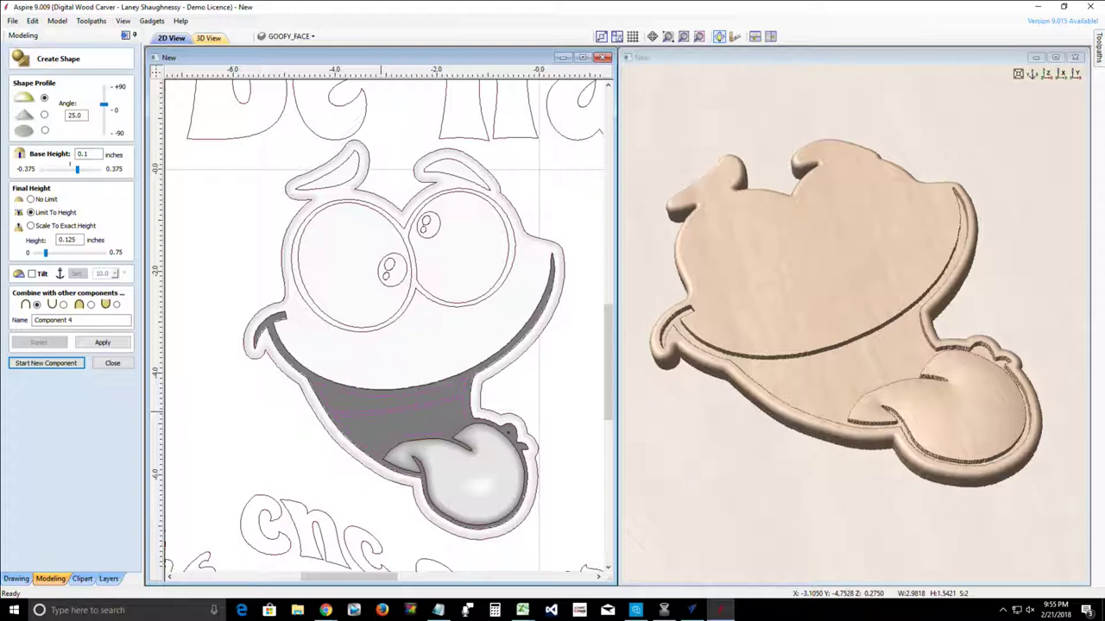
click(45, 130)
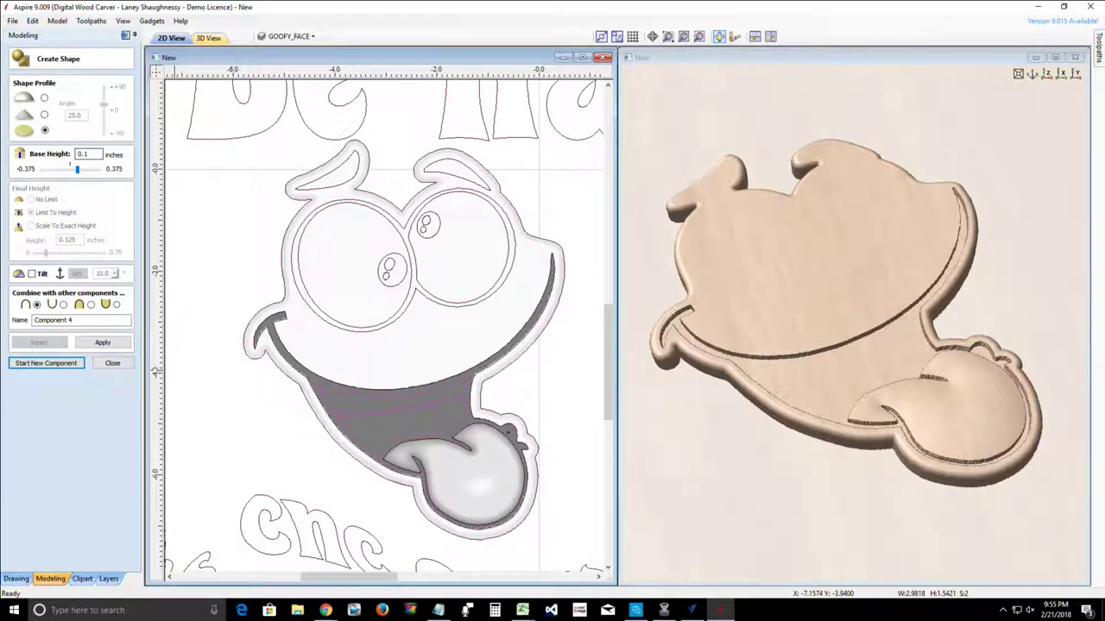
click(102, 343)
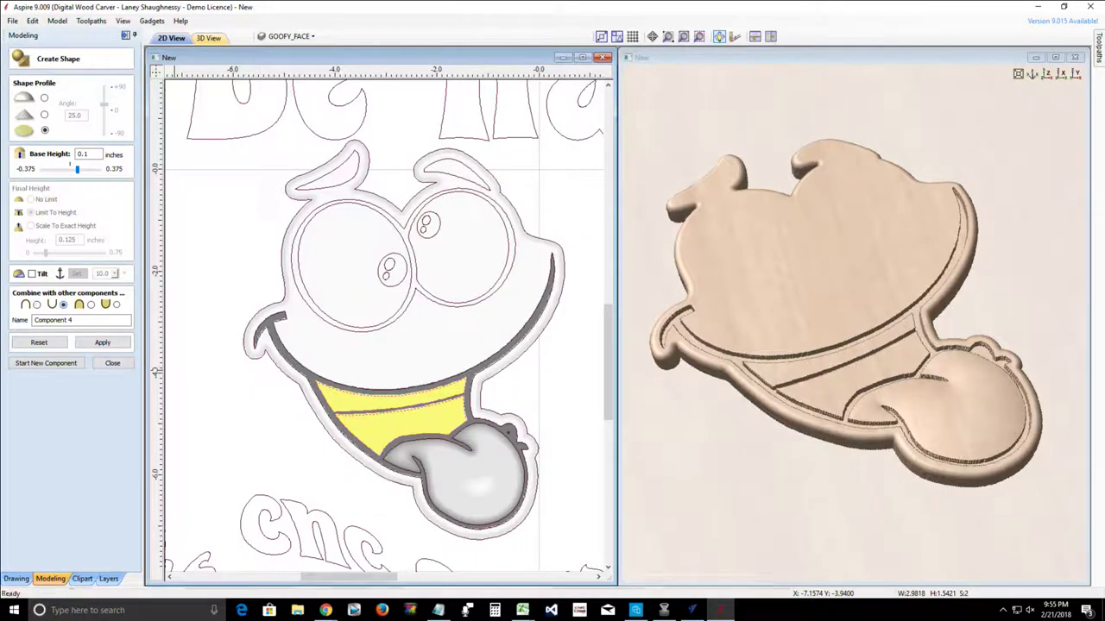
click(102, 341)
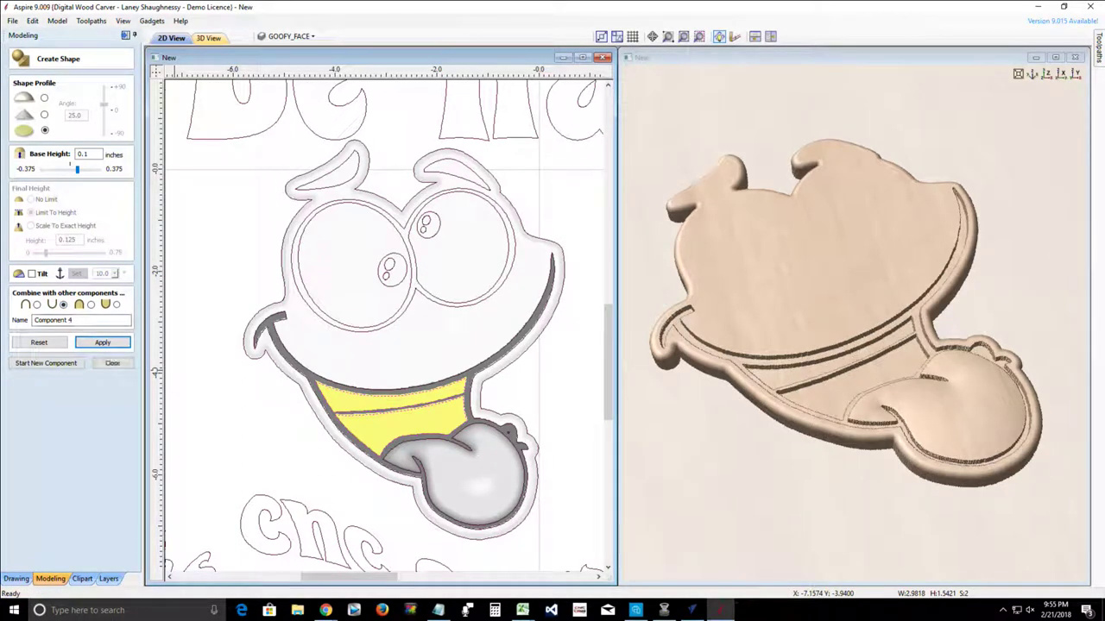
Step: Try a rounded profile on the teeth and inner-mouth shapes and reset that component
click(44, 97)
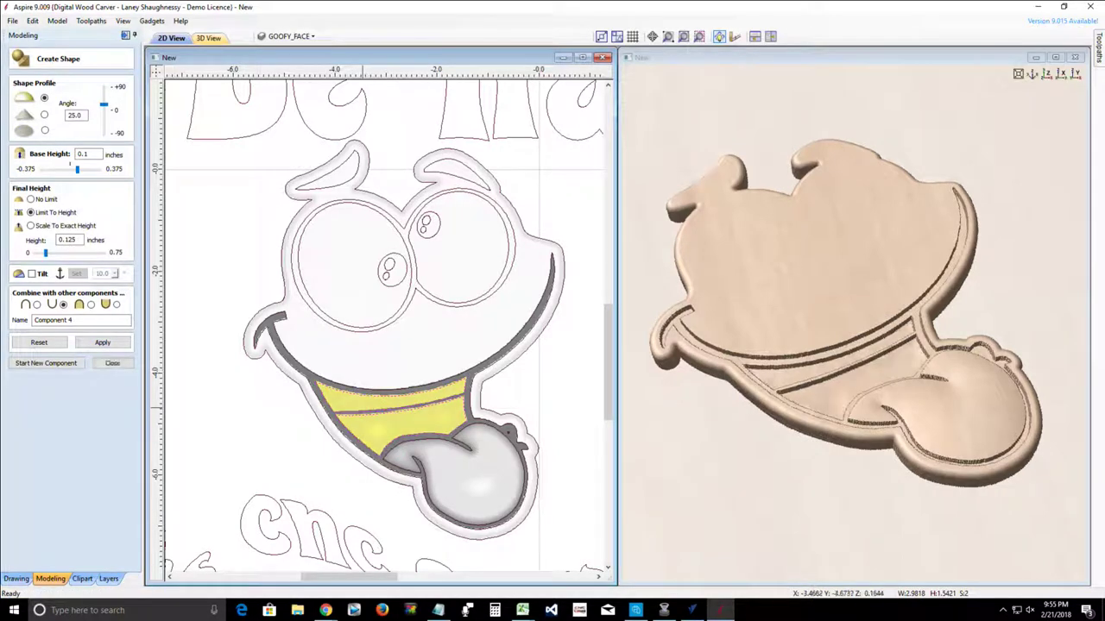
scroll(363, 406, up, 2)
scroll(363, 408, up, 2)
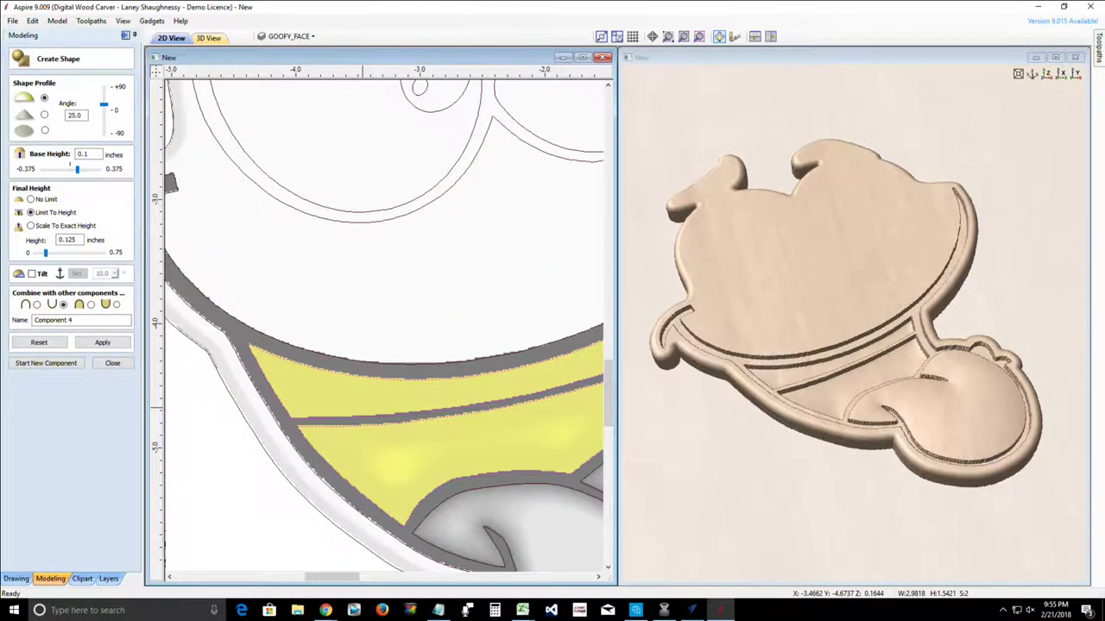
scroll(363, 409, down, 4)
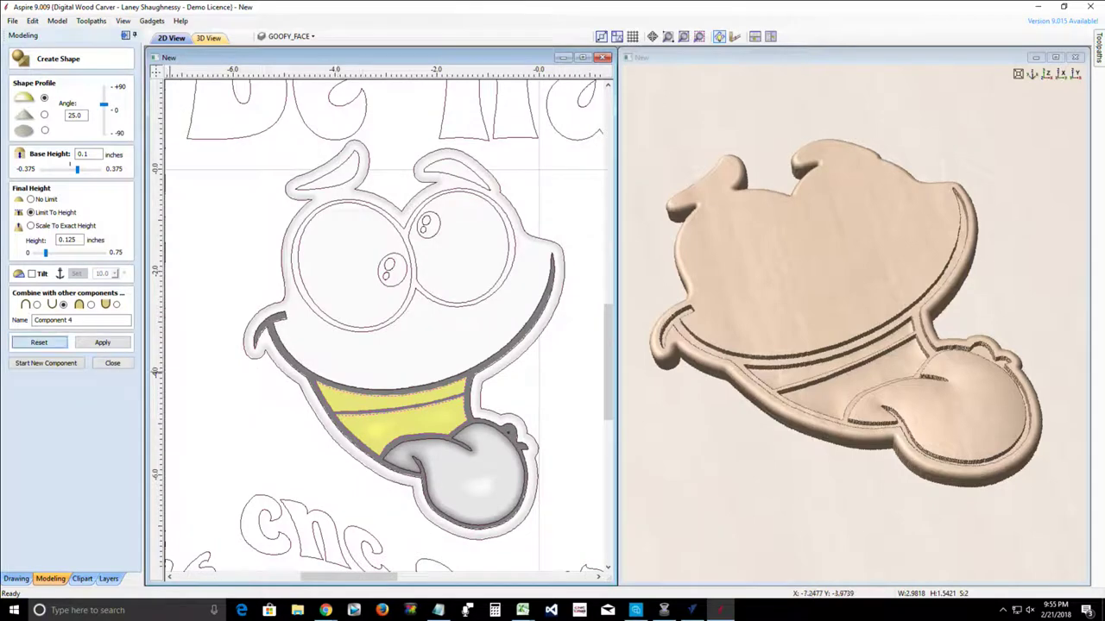
click(39, 342)
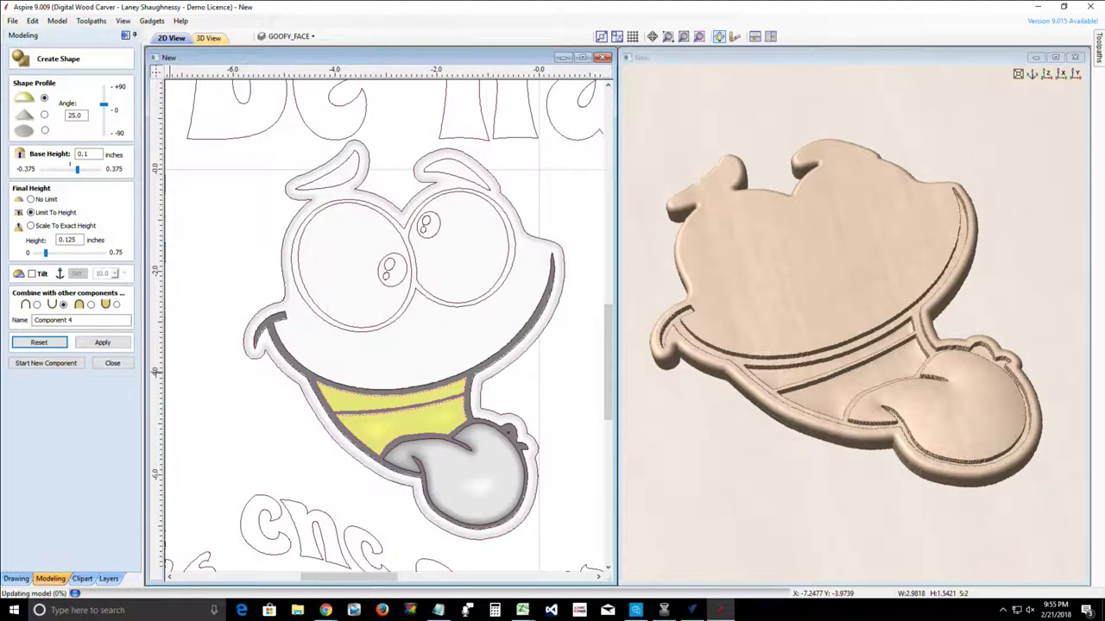
Step: Close the shape creation and cut the inner-mouth outline at its upper-left corner node
scroll(348, 416, up, 3)
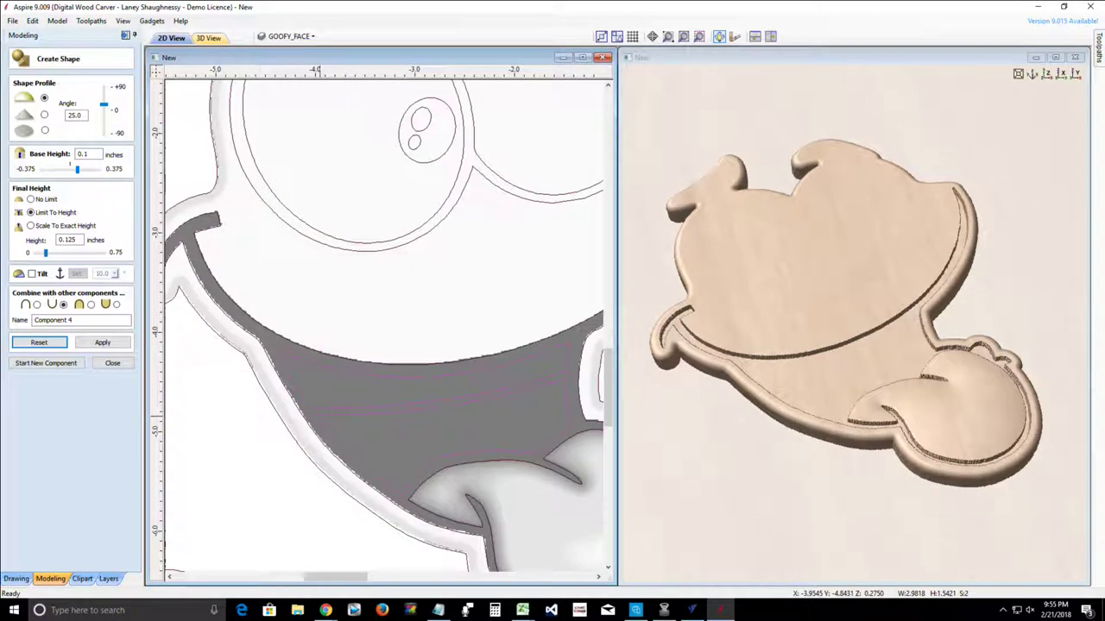
click(317, 418)
scroll(318, 415, up, 5)
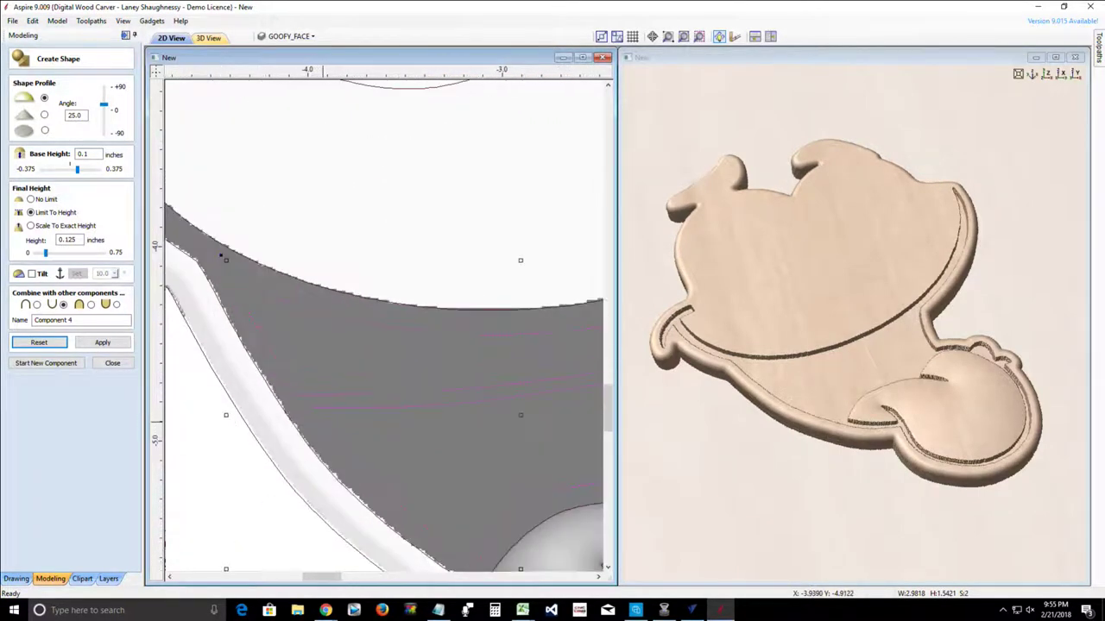
click(112, 362)
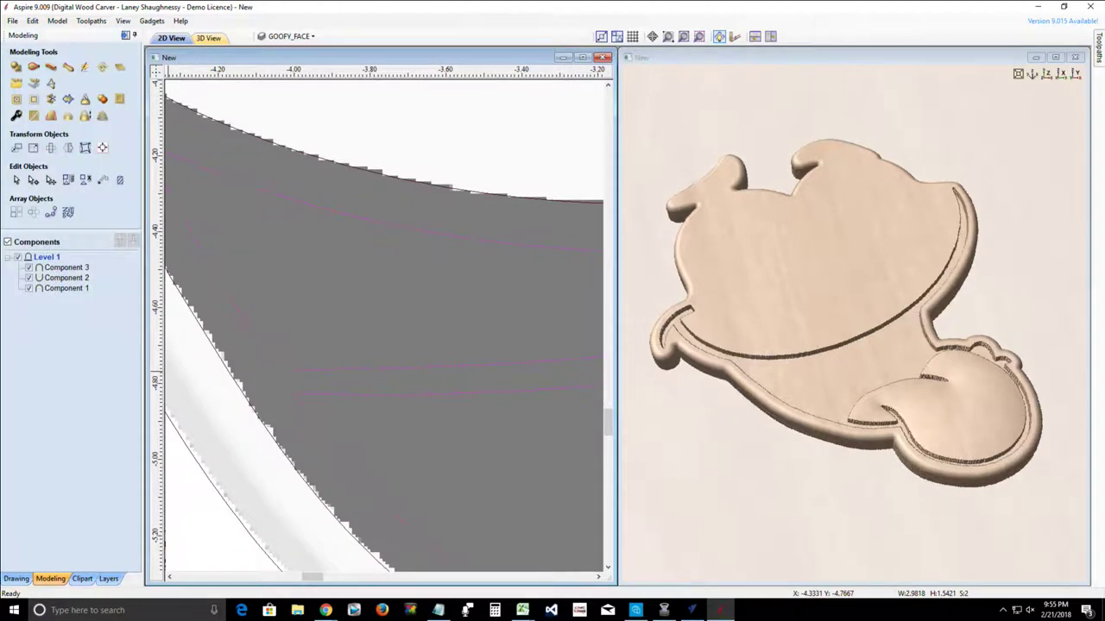
click(33, 179)
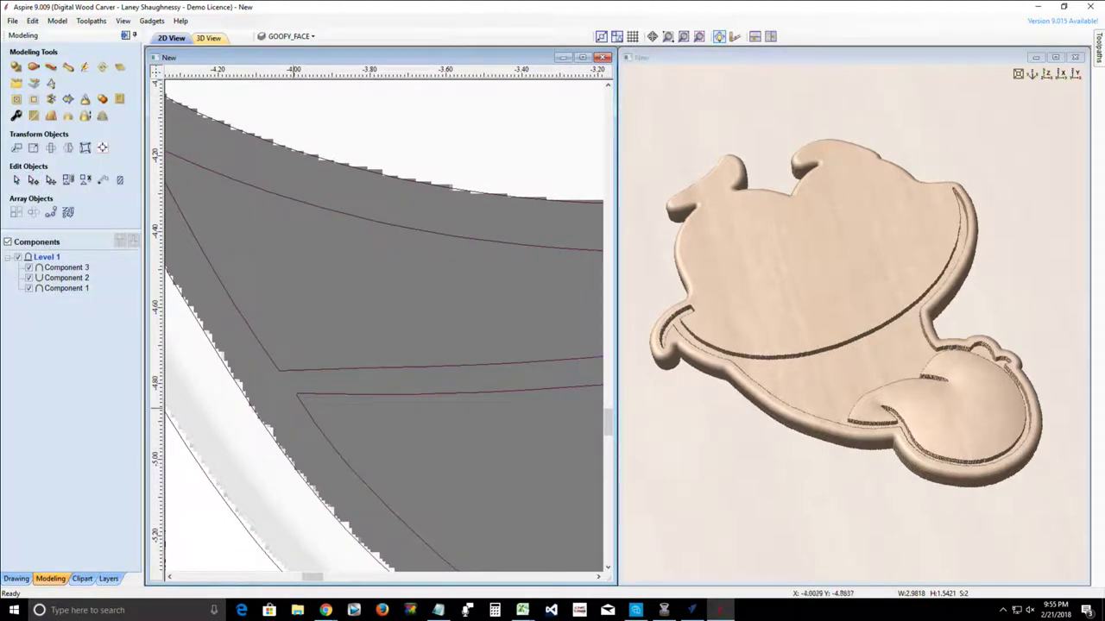
click(301, 402)
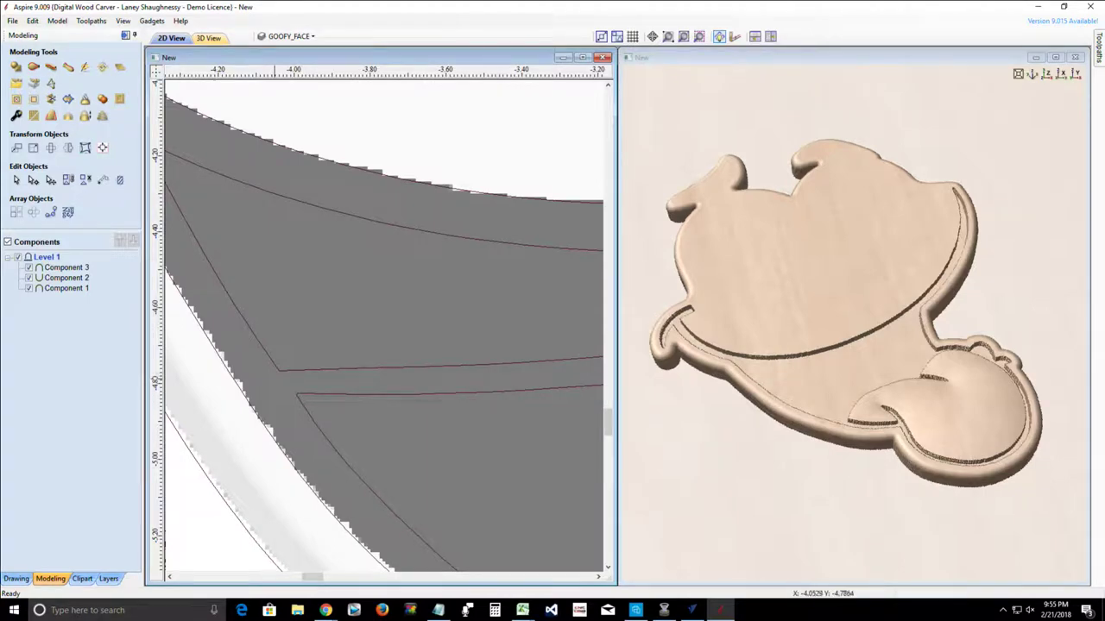
click(297, 396)
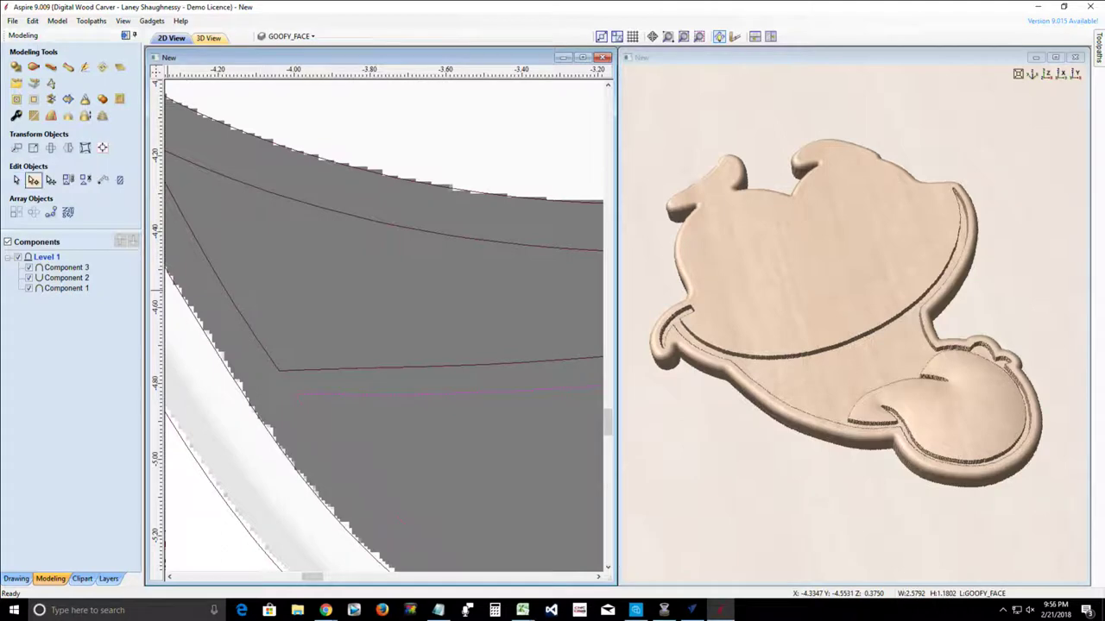
click(33, 180)
right_click(297, 394)
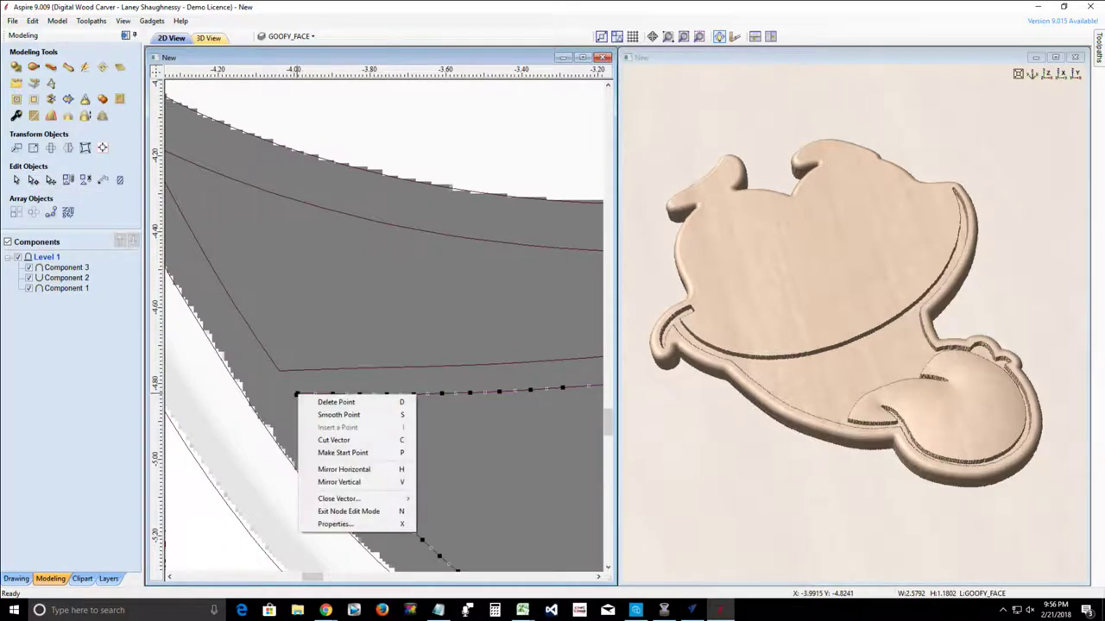
click(308, 435)
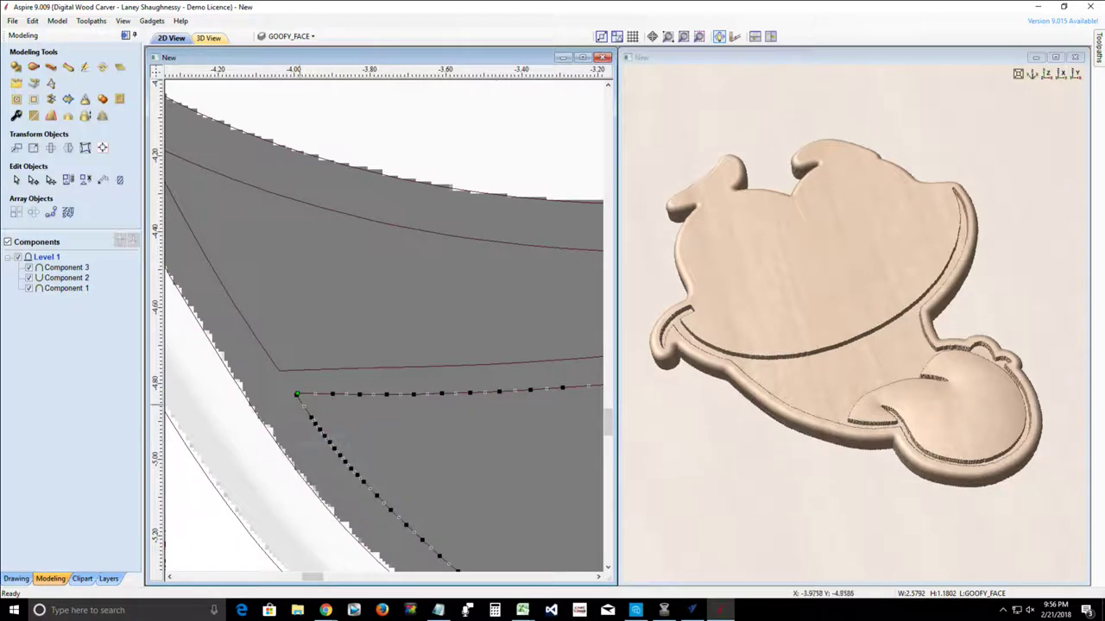
Step: Cut the teeth outline at its lower-left corner node
click(279, 371)
right_click(278, 371)
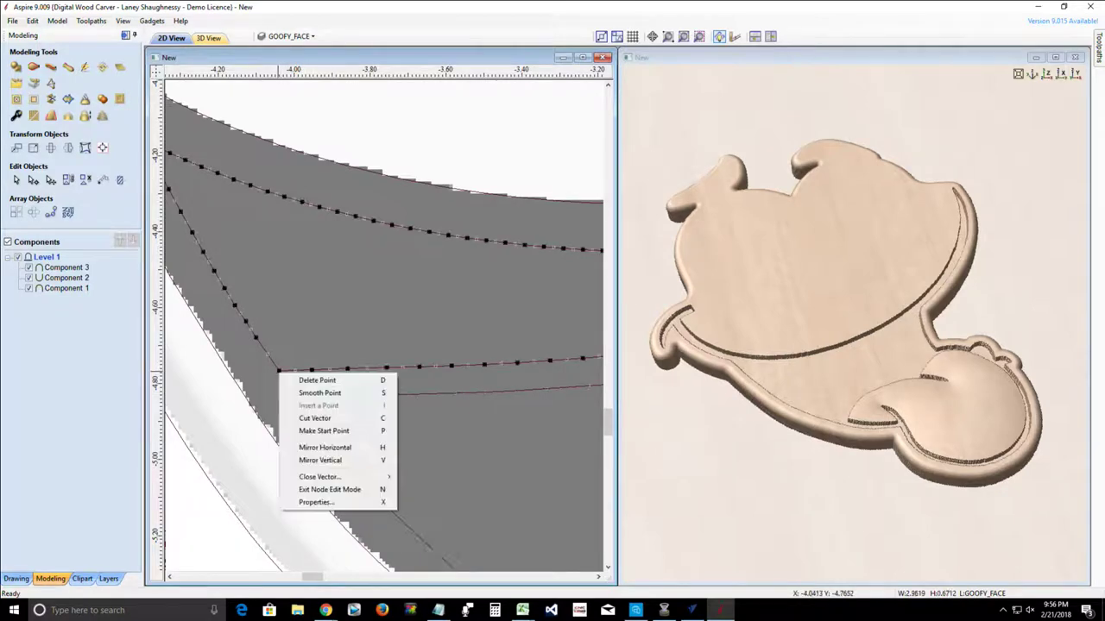
click(314, 417)
Step: Cut the teeth outline at its lower-right corner, separating its bottom edge
scroll(285, 380, down, 6)
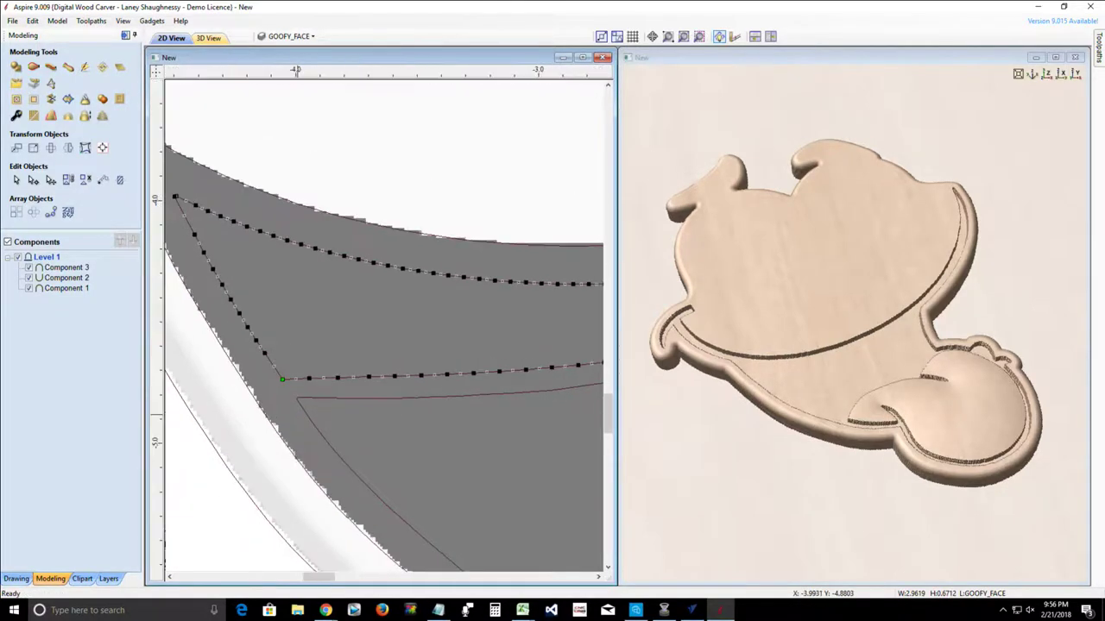
scroll(466, 388, down, 1)
scroll(466, 388, up, 6)
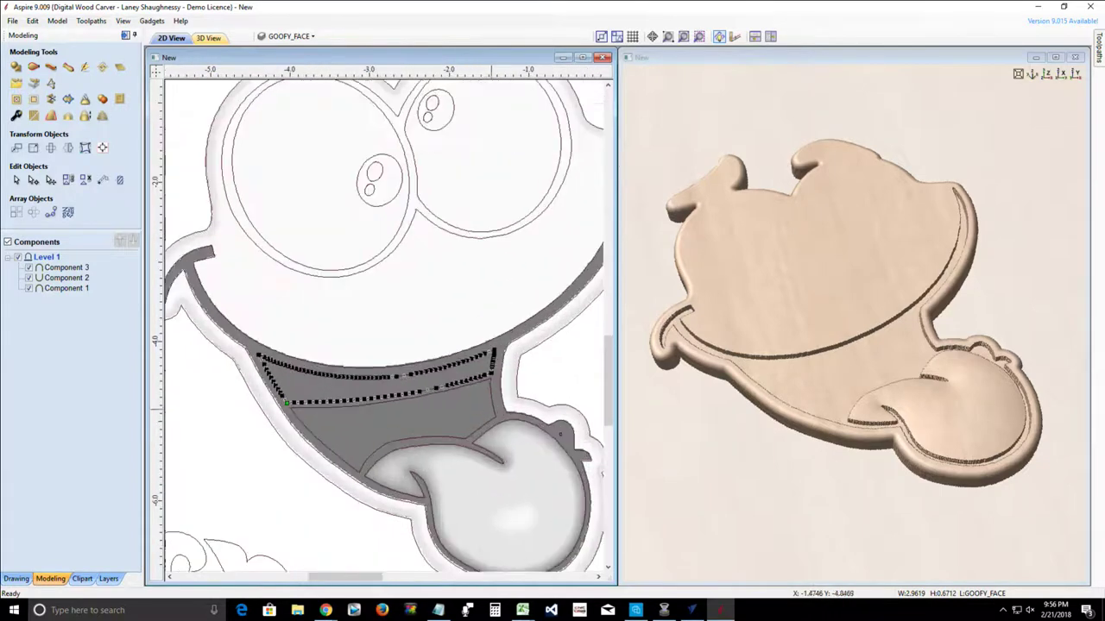
scroll(509, 394, up, 4)
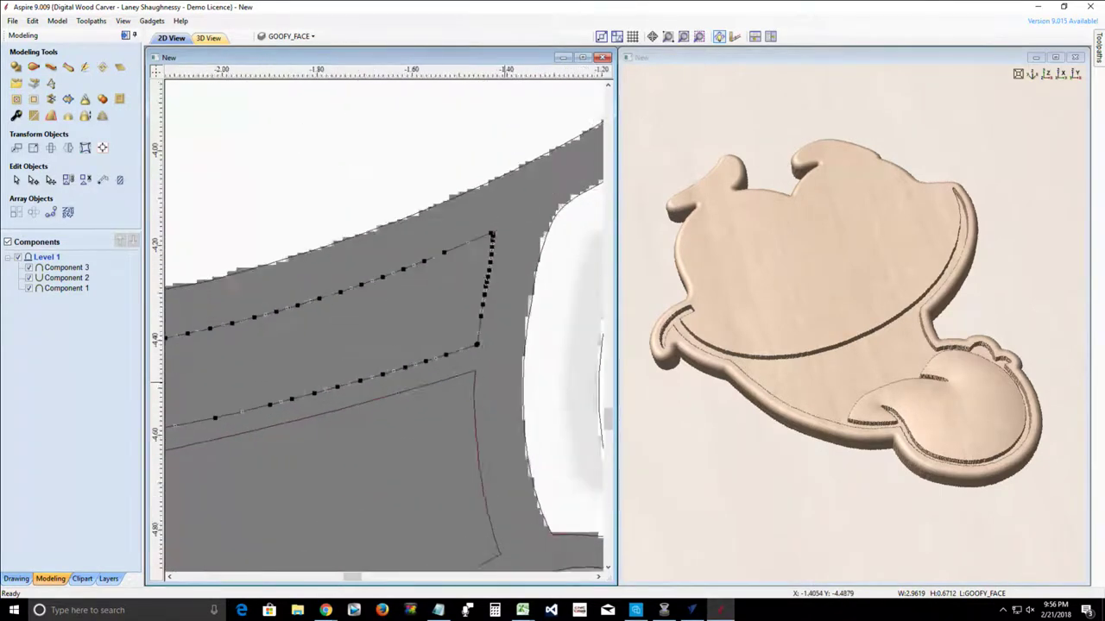
right_click(462, 325)
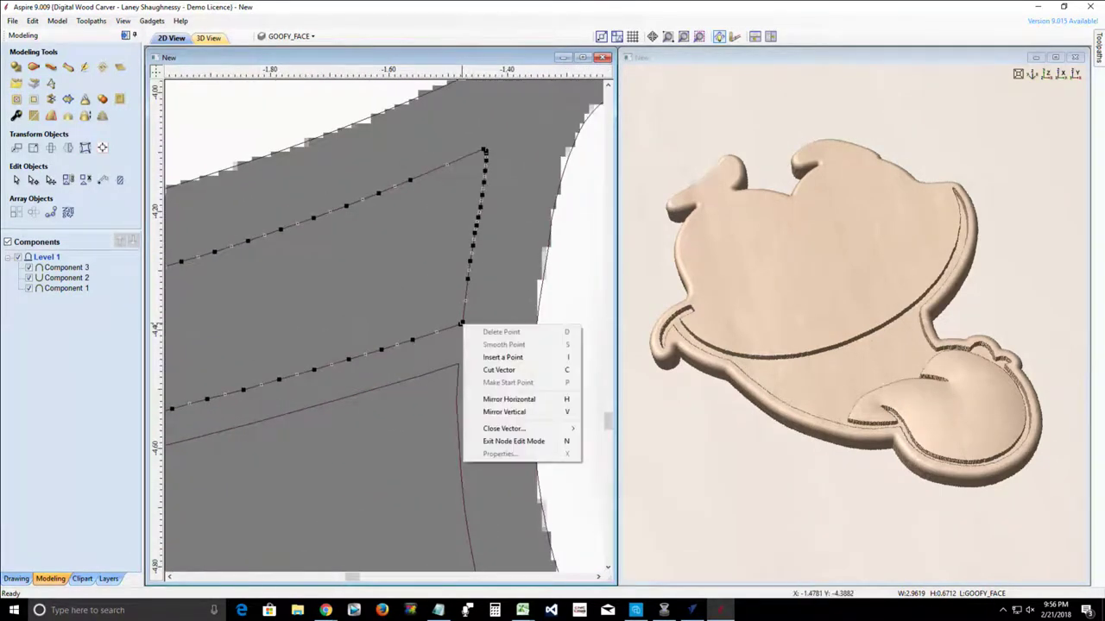
click(498, 369)
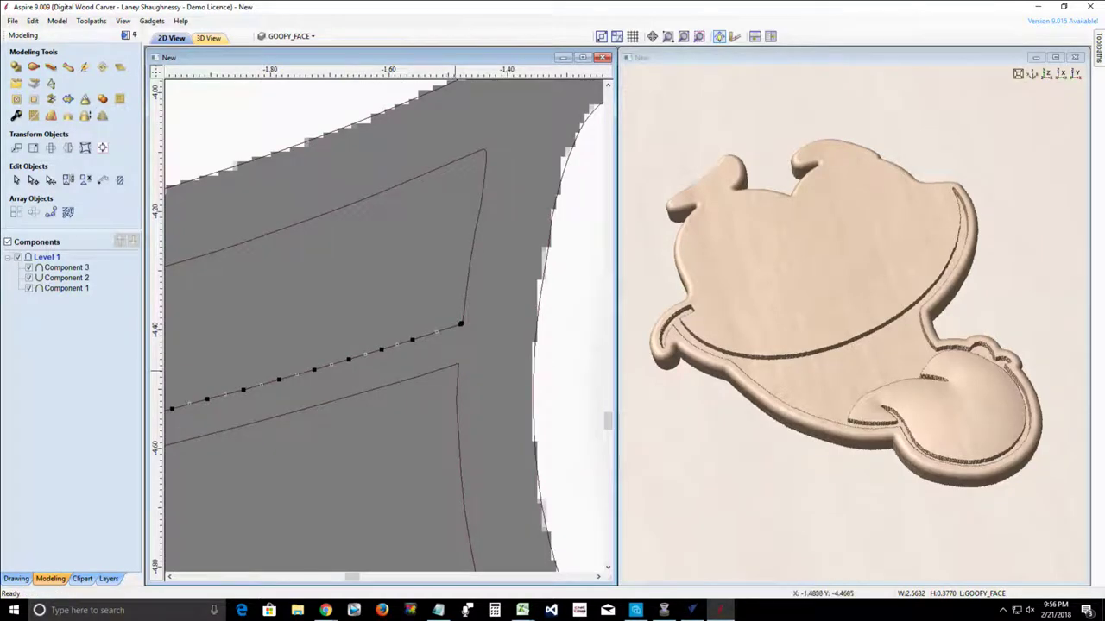
Step: Cut the inner-mouth outline at its upper-right corner node and return to normal vector selection
click(458, 364)
right_click(458, 364)
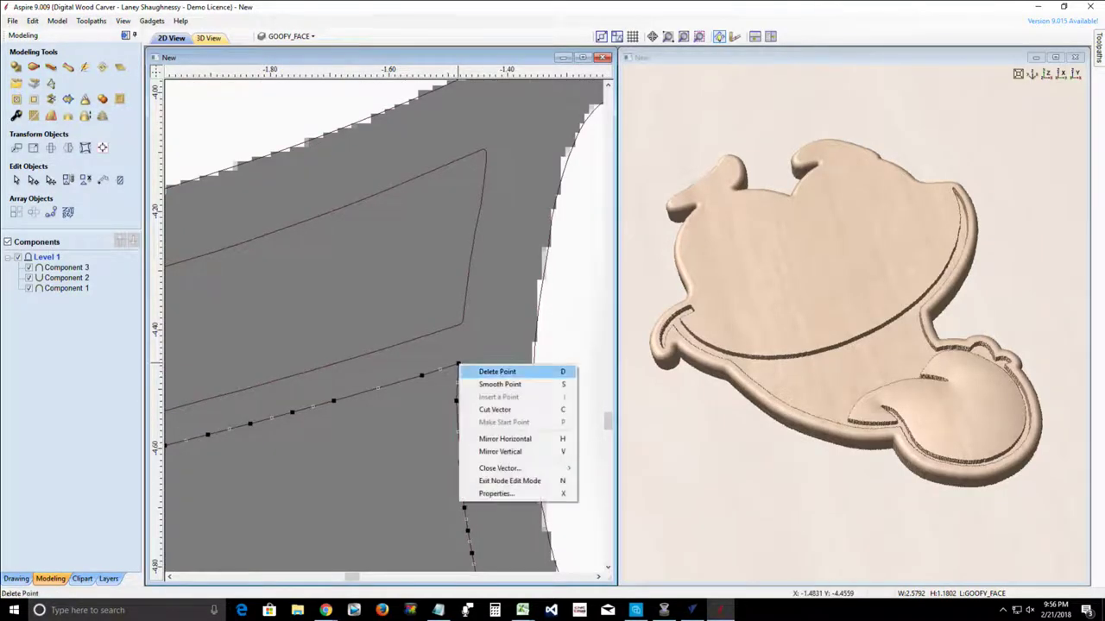
click(505, 409)
scroll(432, 423, down, 4)
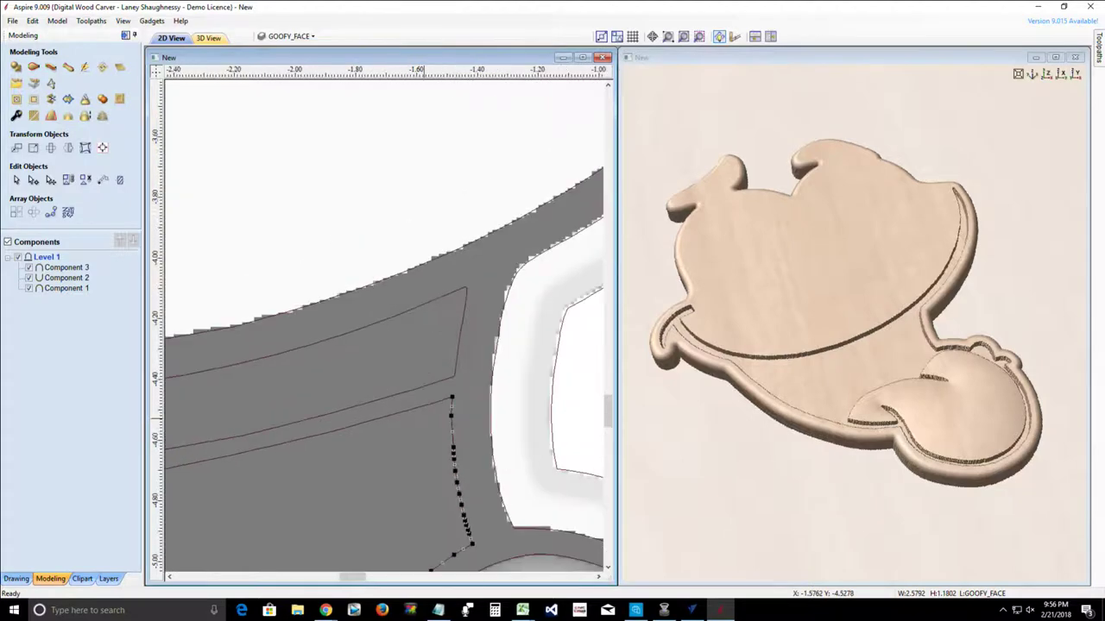
click(15, 179)
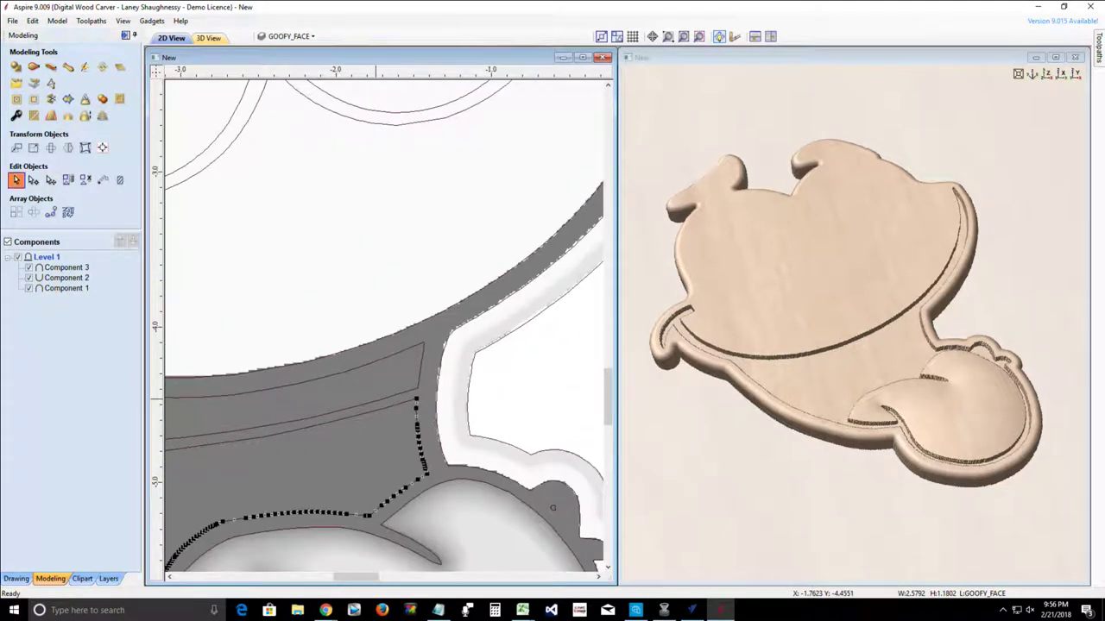
Step: Delete the inner mouth's cut-off top edge and the teeth outline's separated bottom edge
click(378, 412)
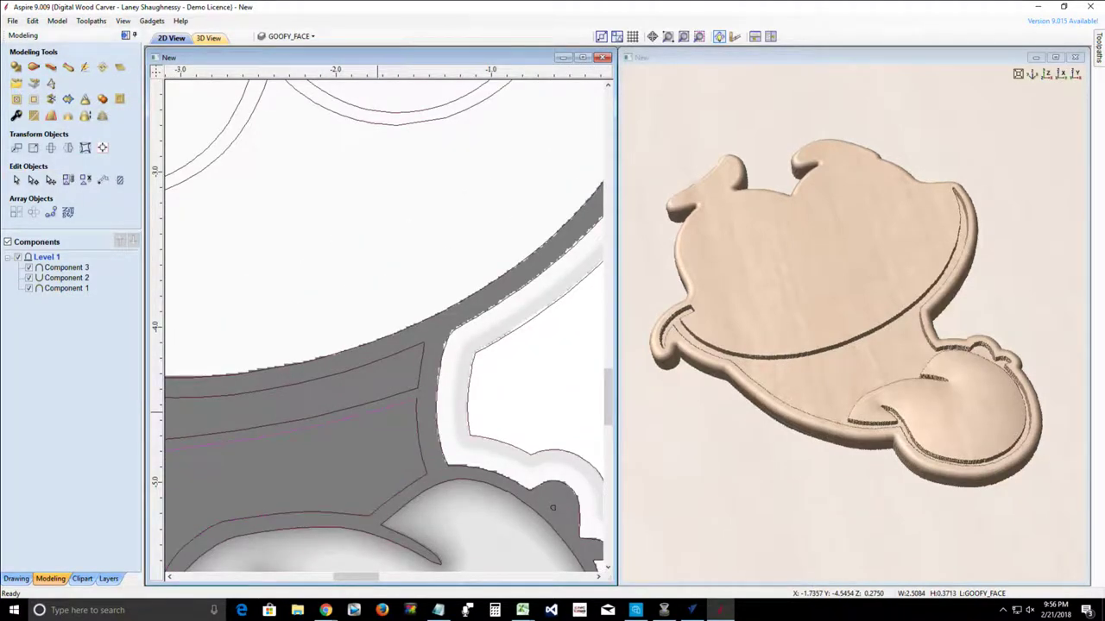
key(Delete)
click(371, 402)
key(Delete)
Step: Join the teeth's upper outline and the inner mouth's lower outline into one closed vector
click(418, 388)
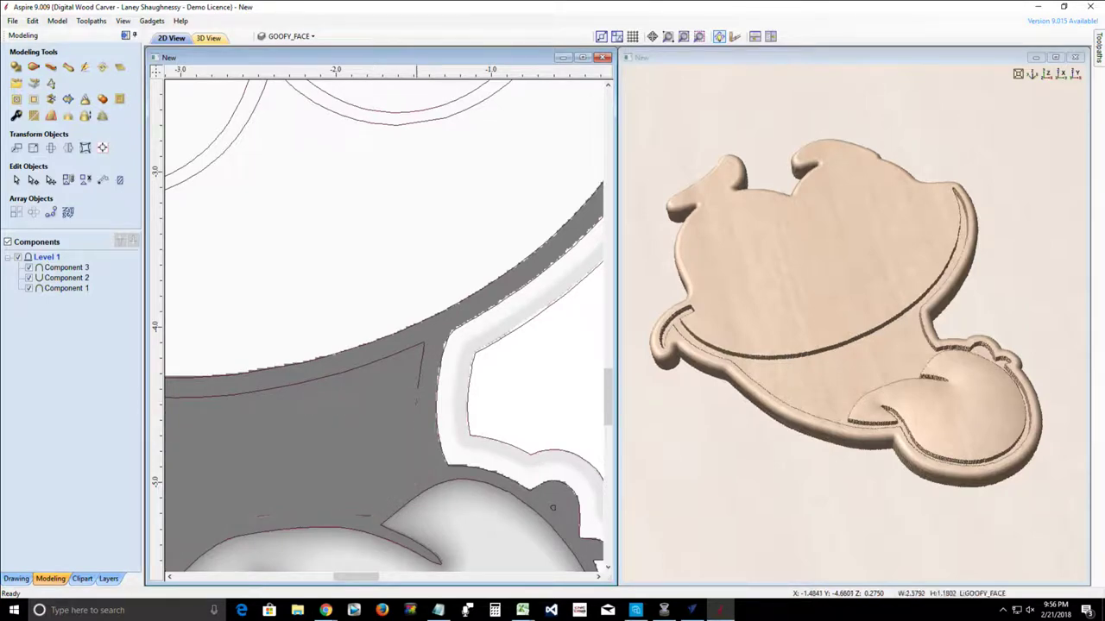
scroll(271, 571, down, 3)
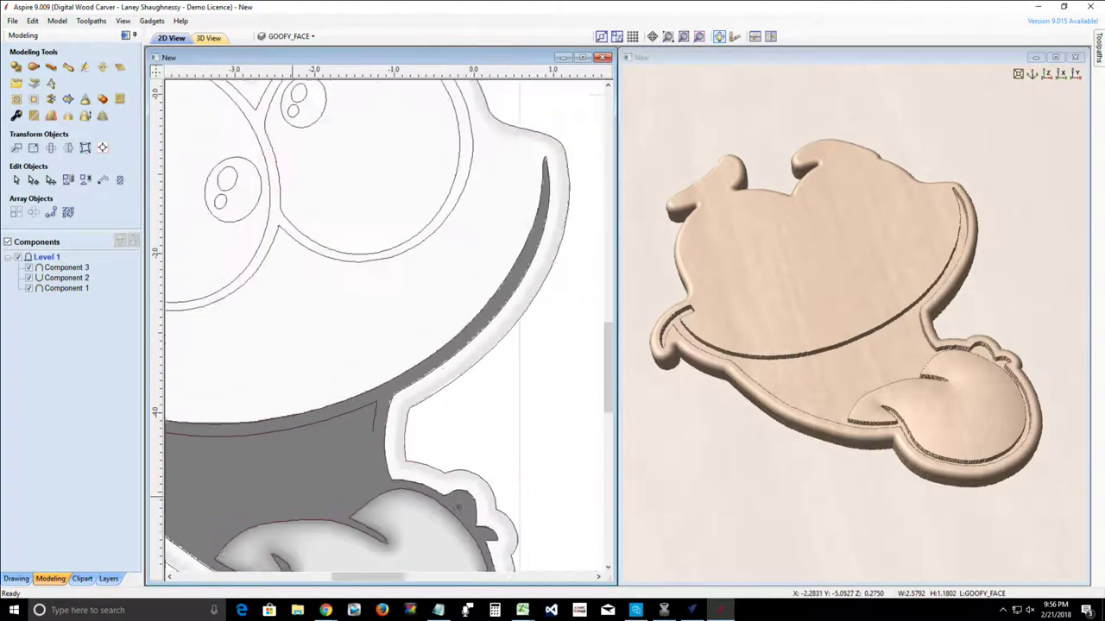
drag(367, 577, 354, 577)
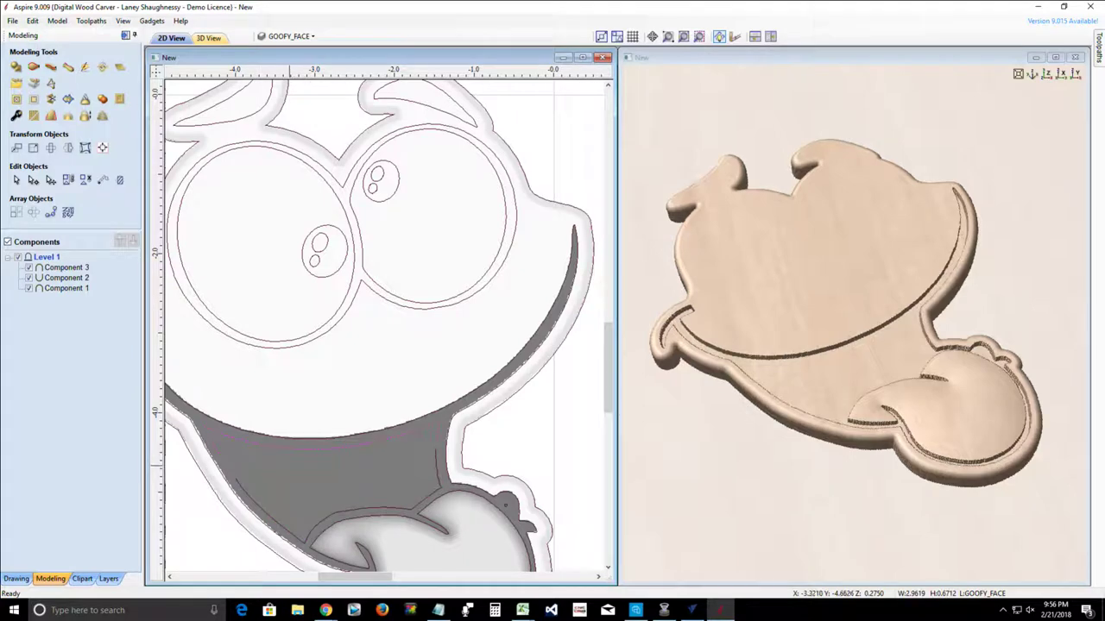
click(278, 523)
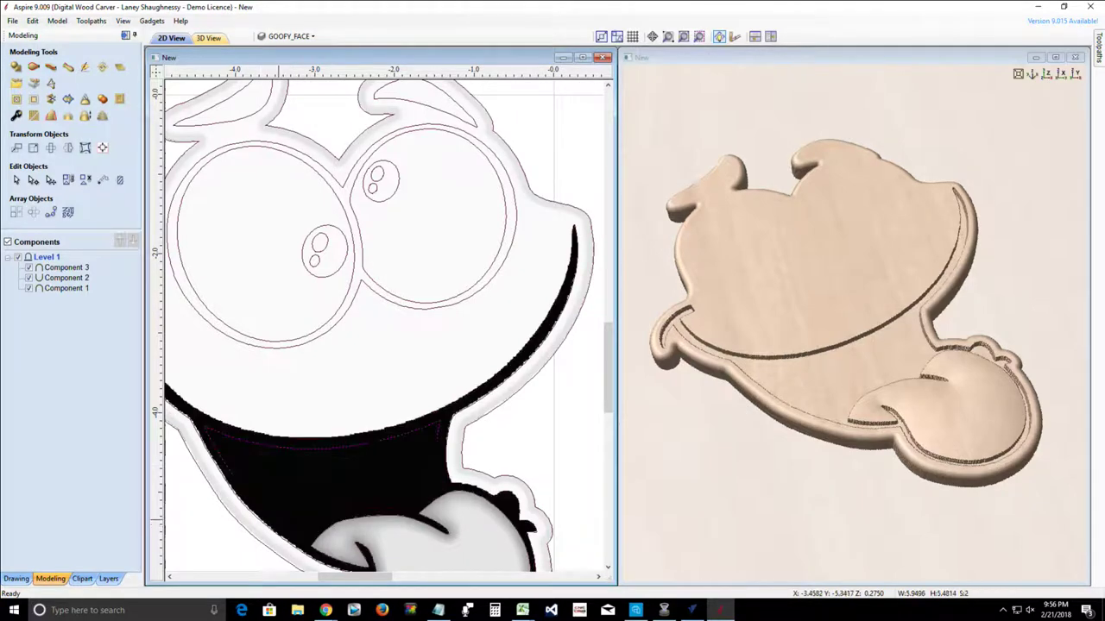
key(Escape)
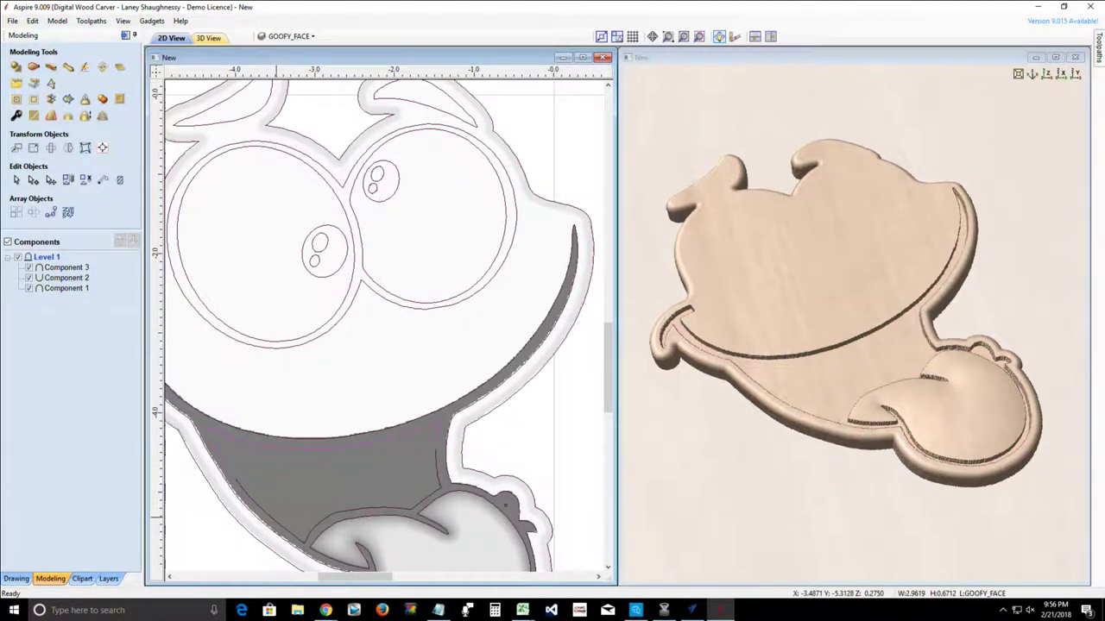
click(275, 517)
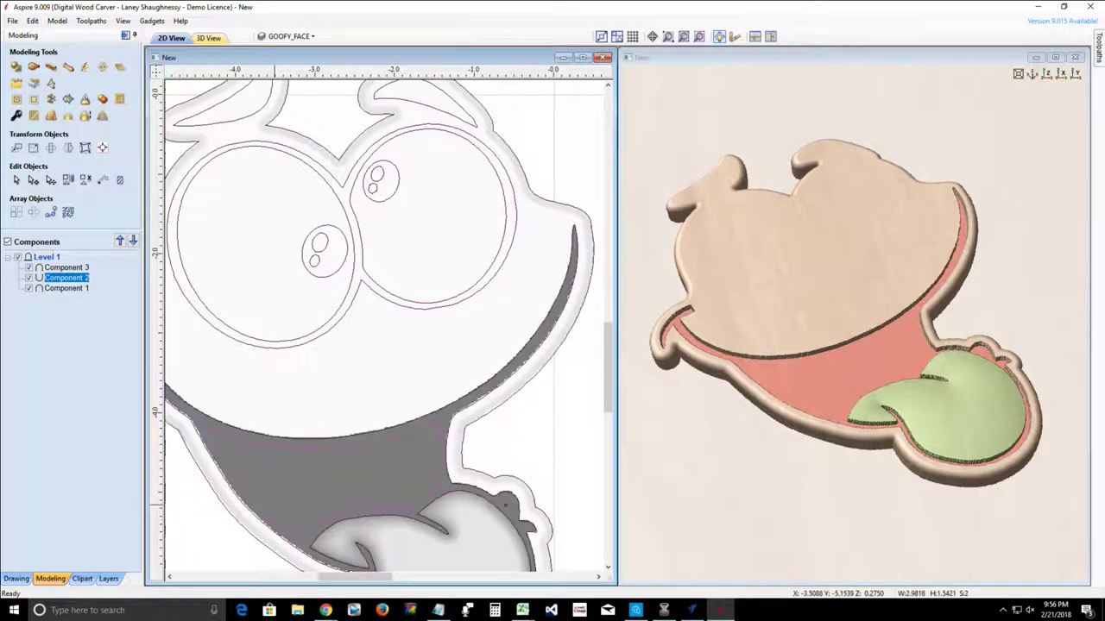
key(Escape)
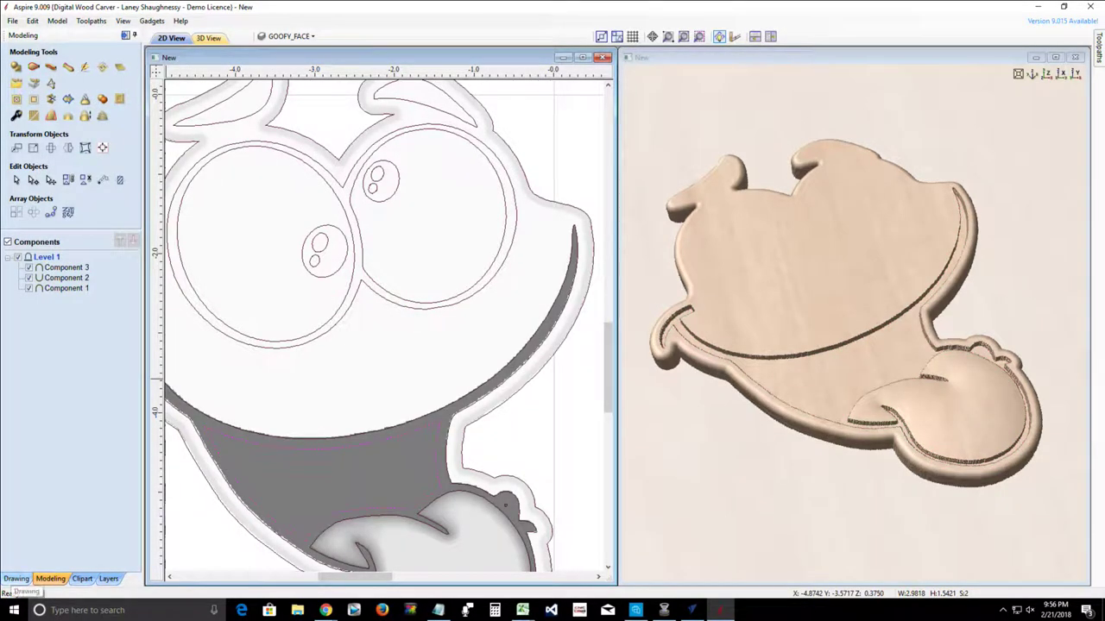
click(16, 578)
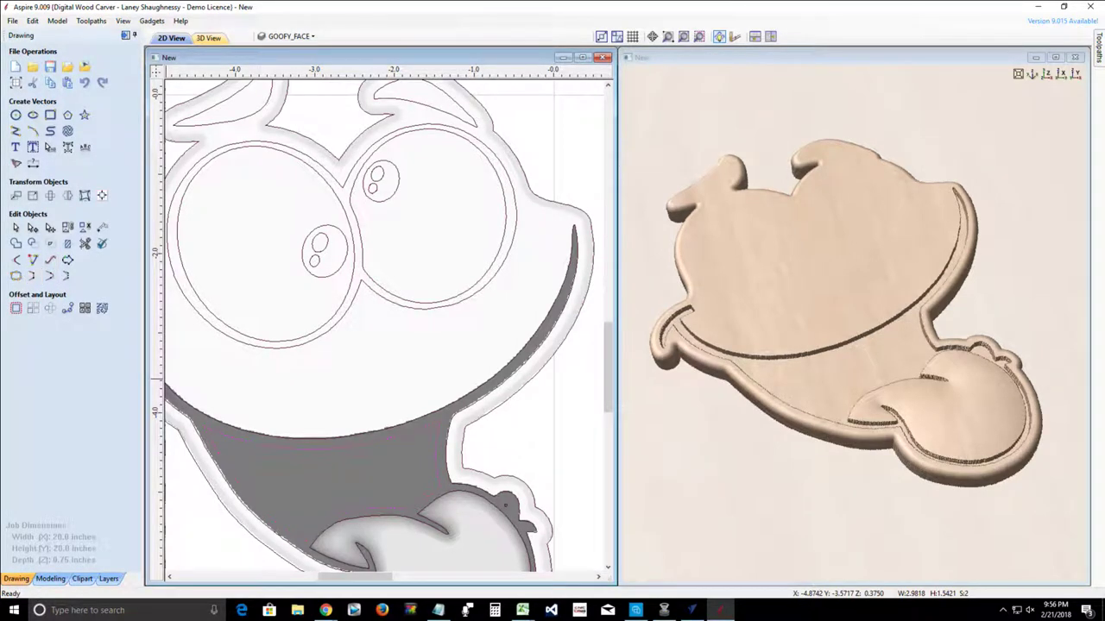
click(50, 578)
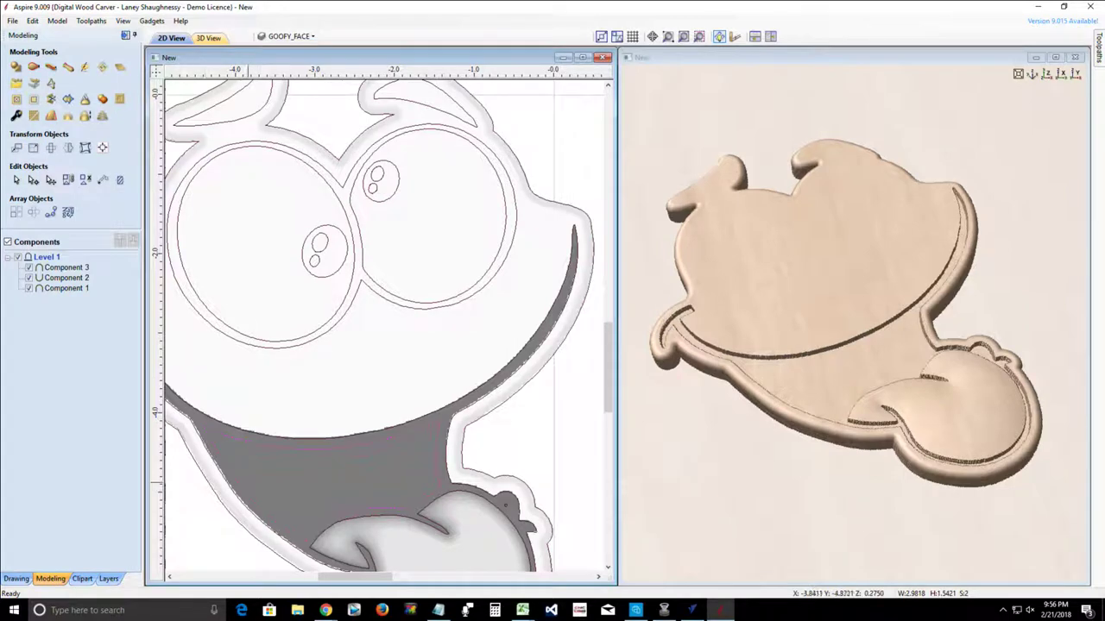
Step: Create a subtractive 25° dome from the joined mouth shape with base height -0.045 inches, limited to 0.125 inches, and begin a new component
click(16, 67)
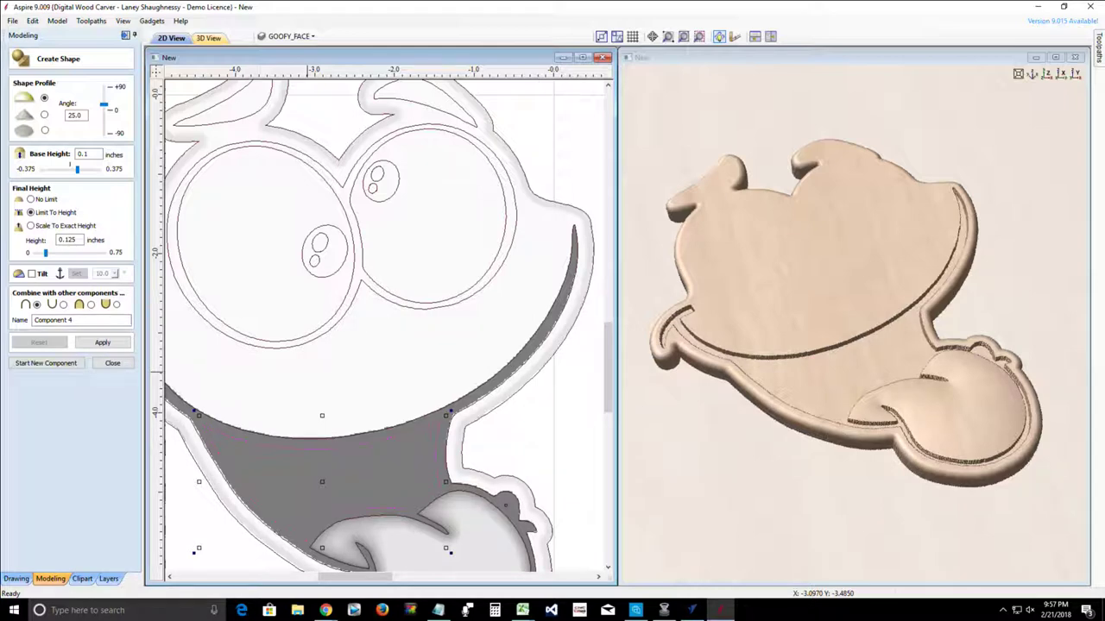
key(Return)
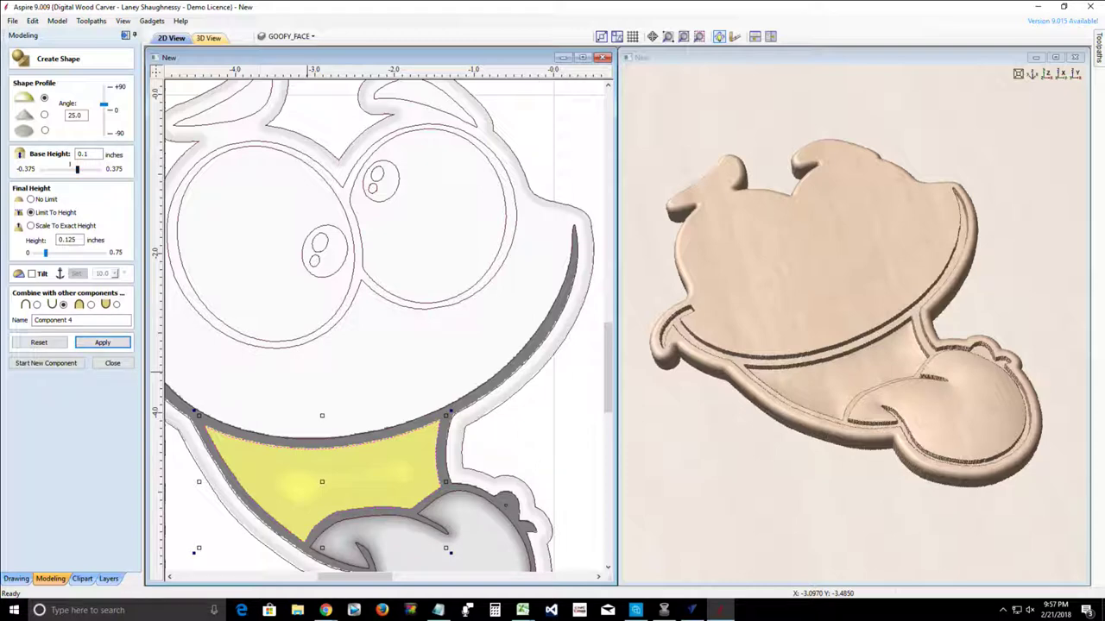
drag(76, 169, 58, 169)
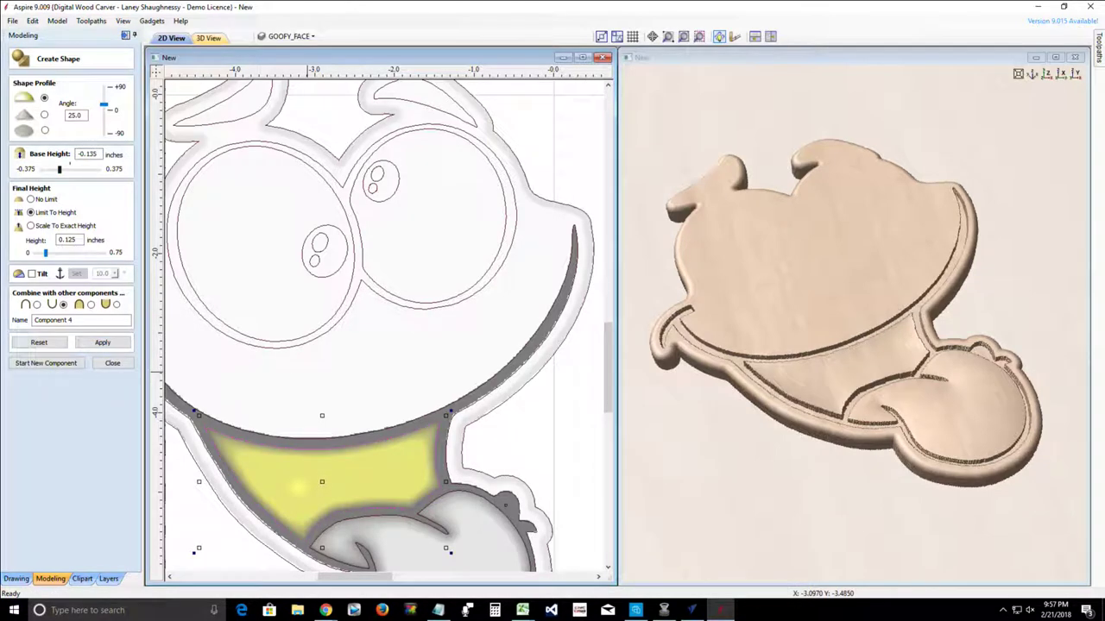
drag(59, 169, 63, 170)
drag(62, 169, 66, 169)
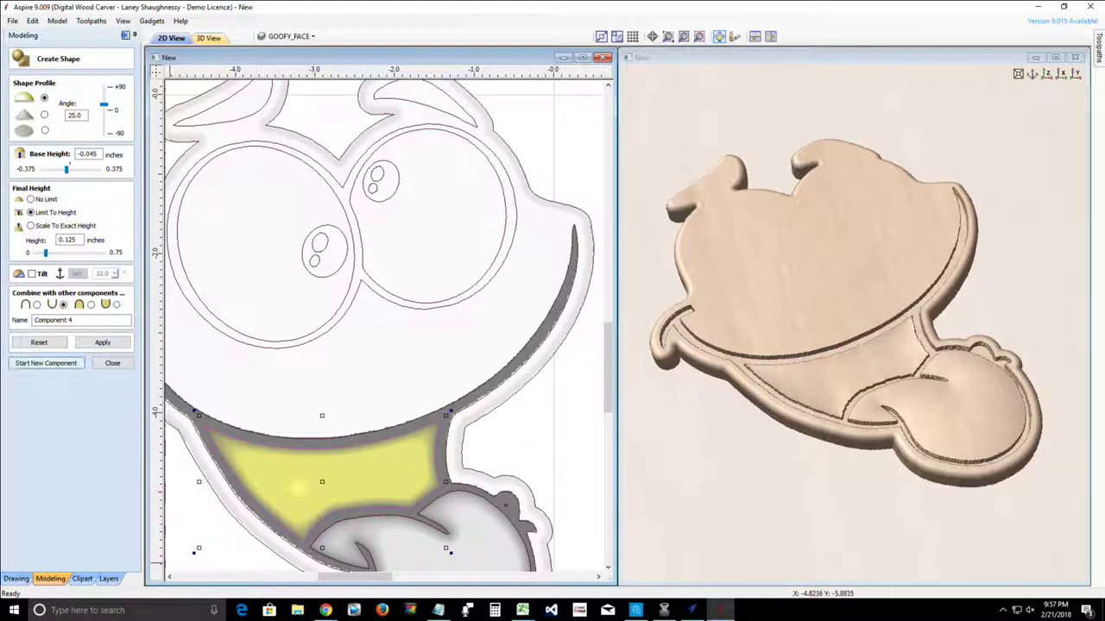
click(46, 364)
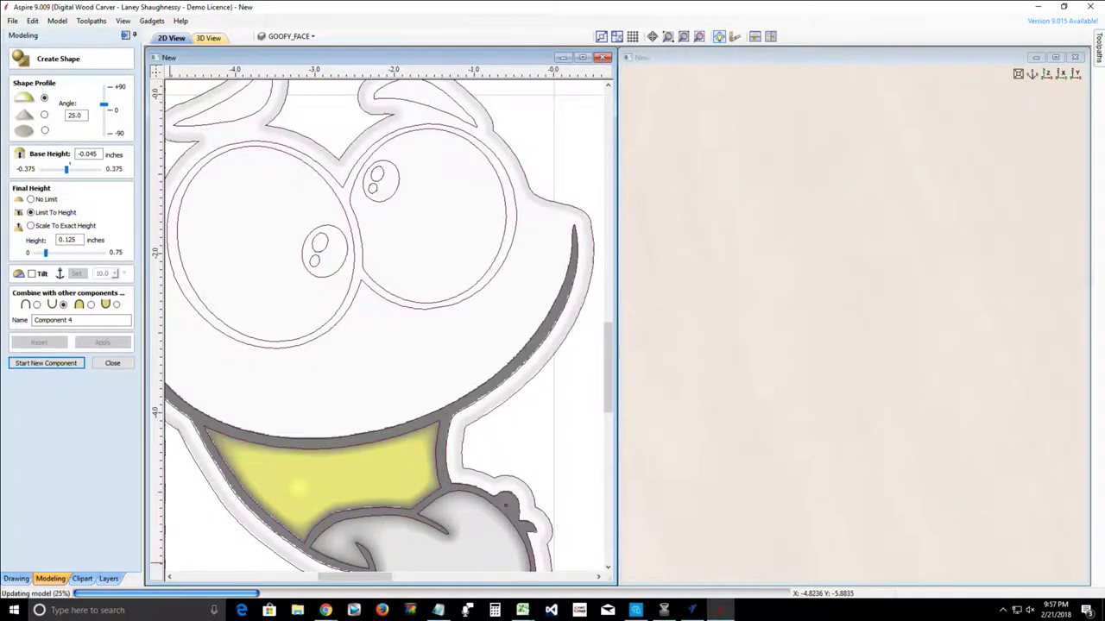
Step: Create a subtractive 30° dome from the outer outline around both eyes with base height 0 and no height limit, and begin a new component
scroll(241, 349, down, 2)
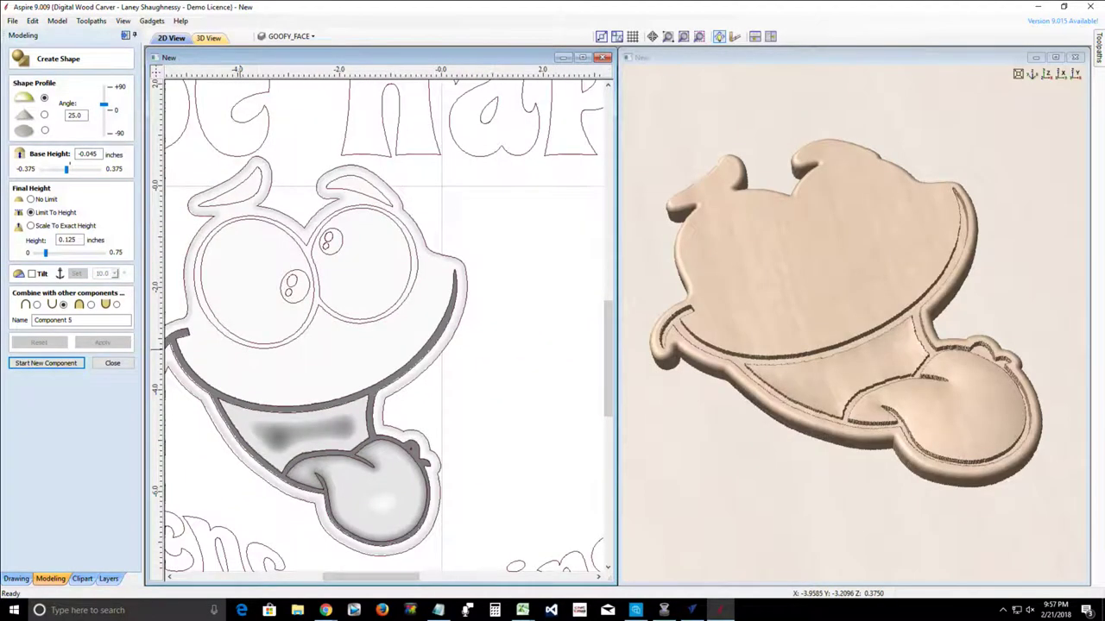
scroll(239, 343, up, 1)
click(239, 343)
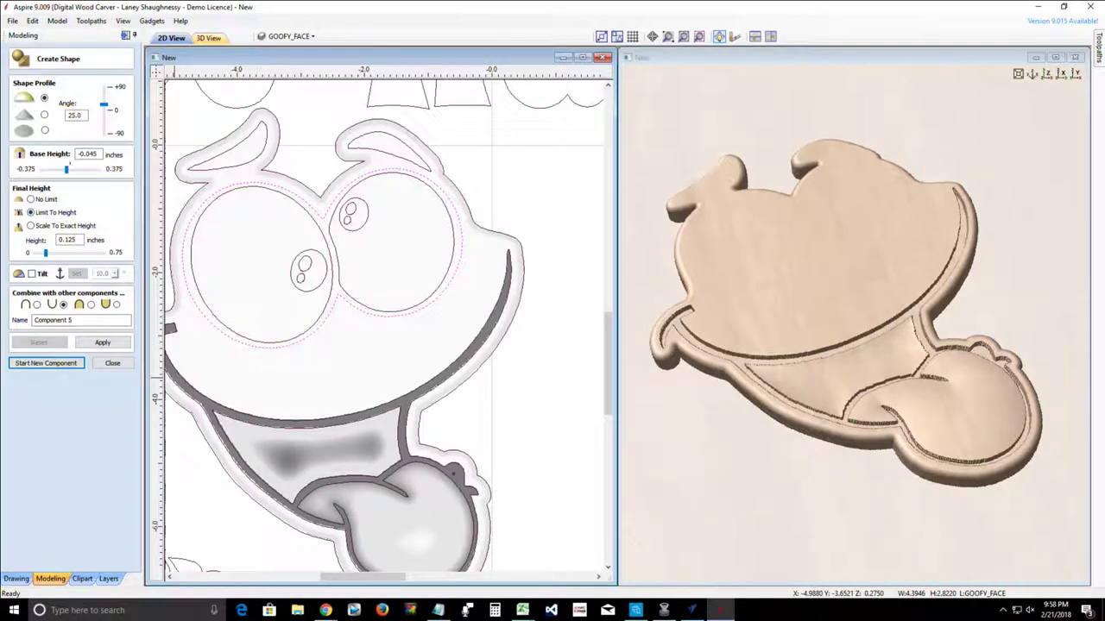
double_click(76, 115)
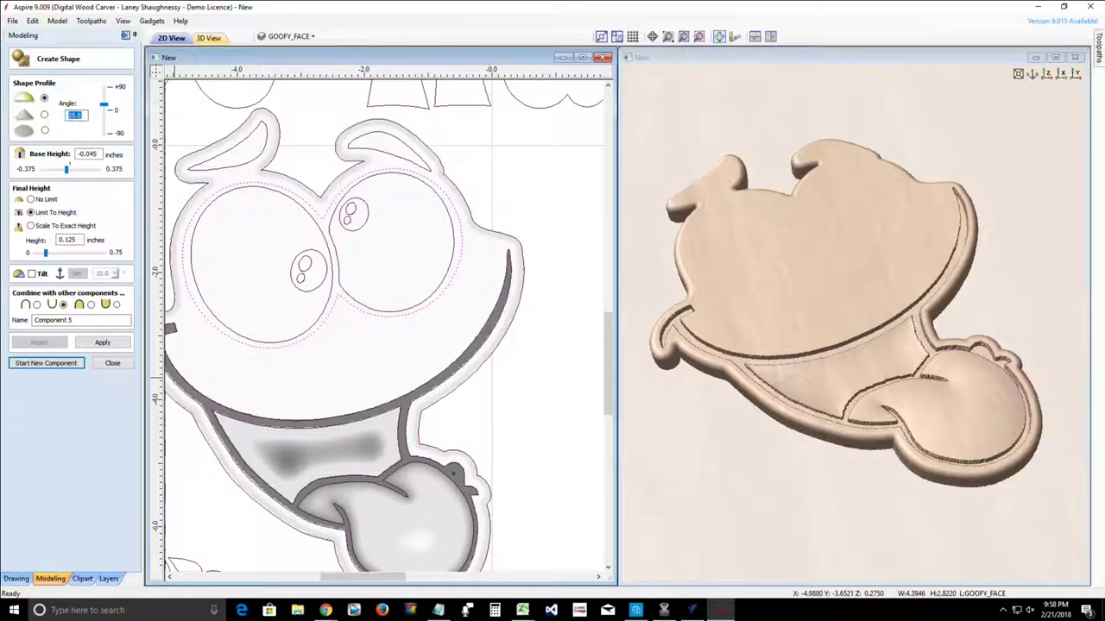
text(30)
key(Tab)
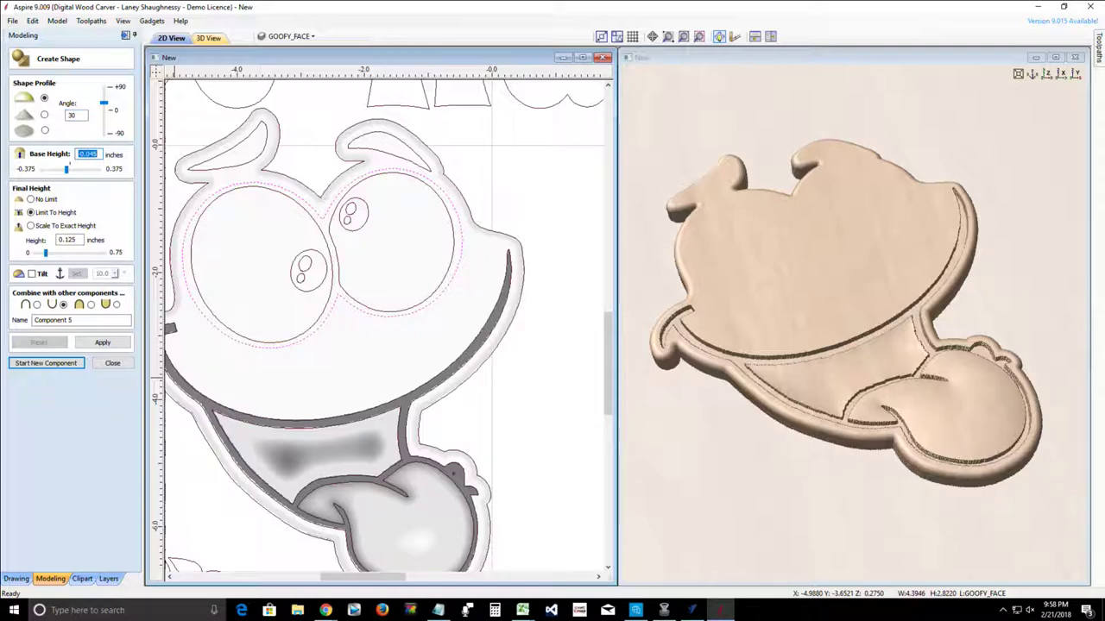
text(0)
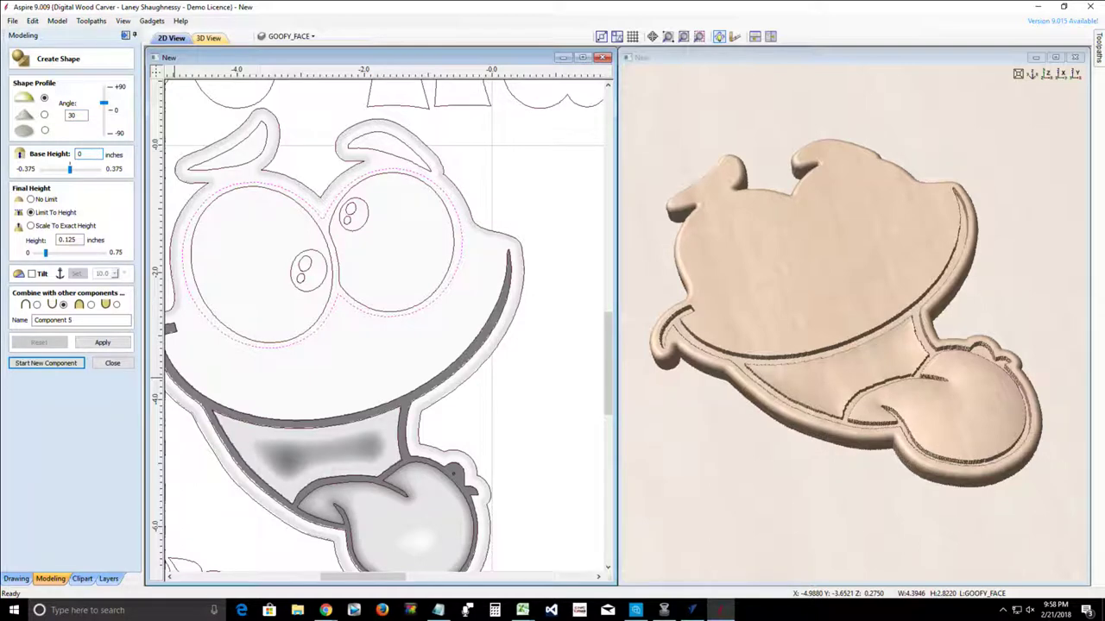
click(30, 199)
click(102, 343)
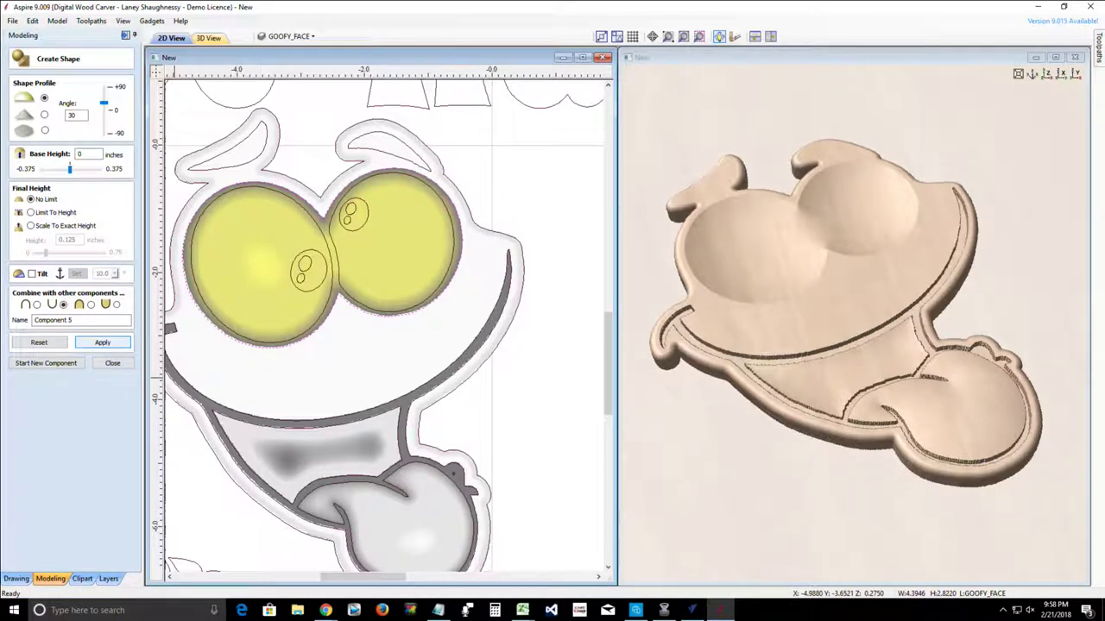
click(46, 362)
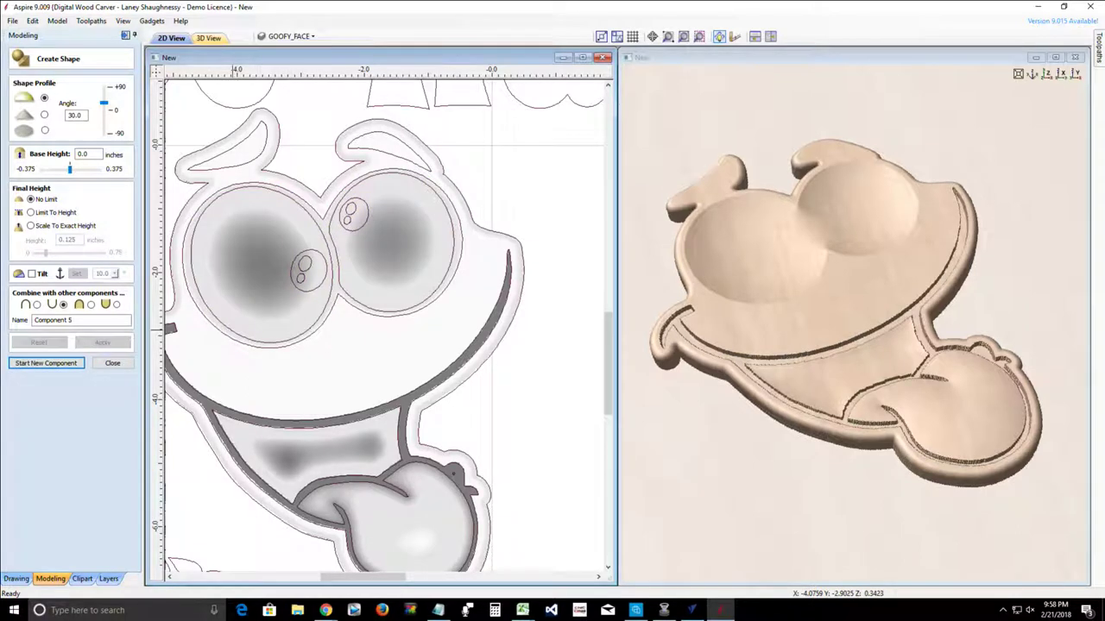
Step: Add a flat shape inside both inner eye outlines with a base height of 0.0625 inches, and begin a new component
click(231, 328)
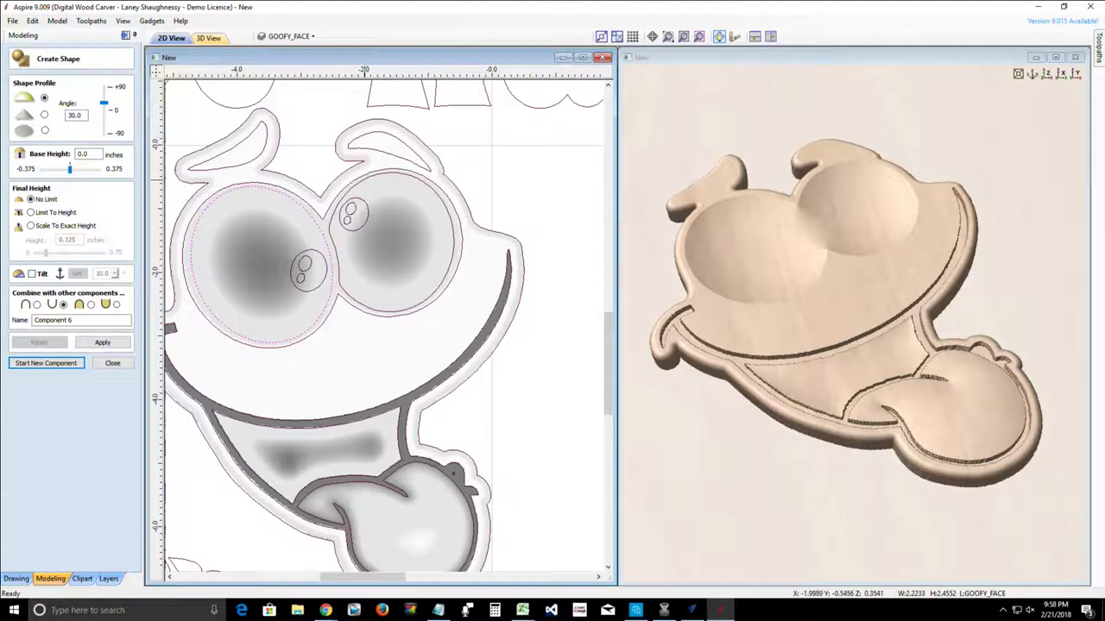
shift+click(365, 180)
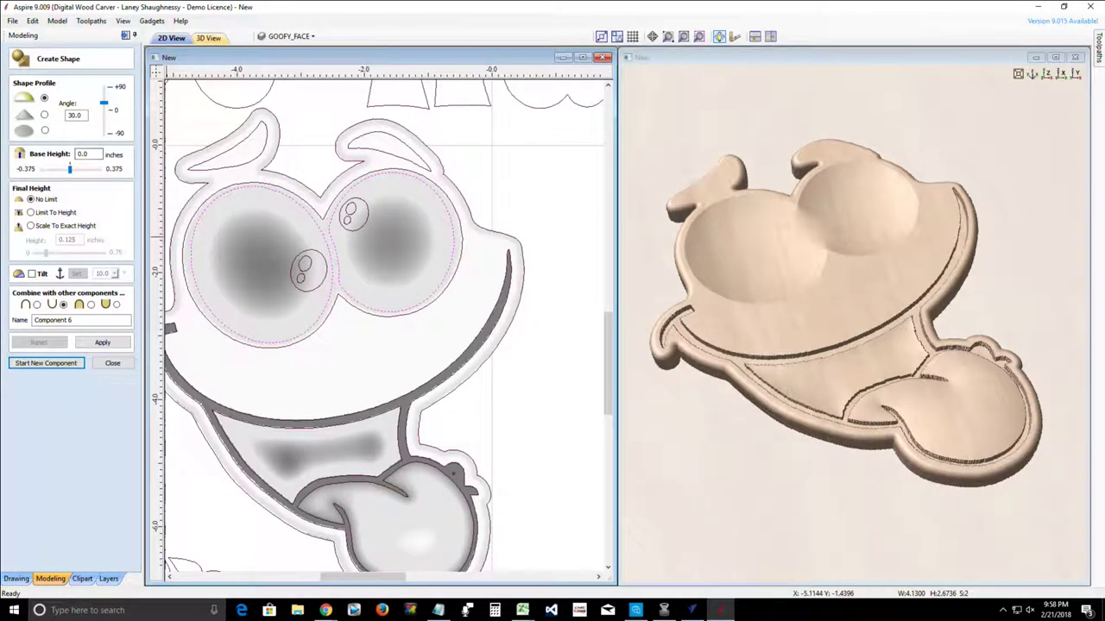
click(45, 129)
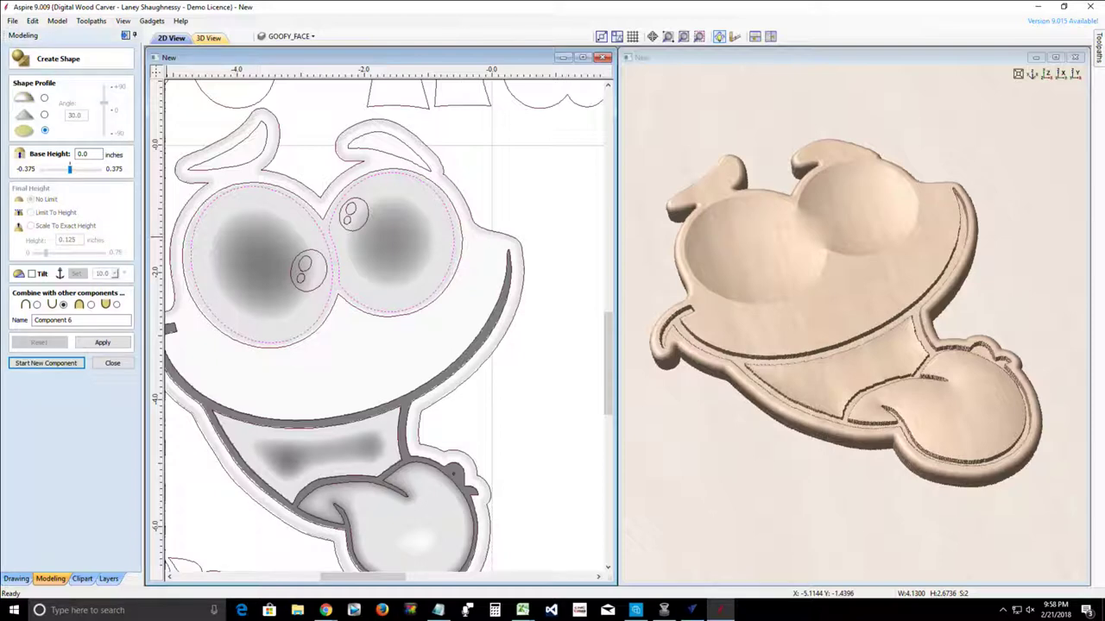
drag(89, 153, 84, 154)
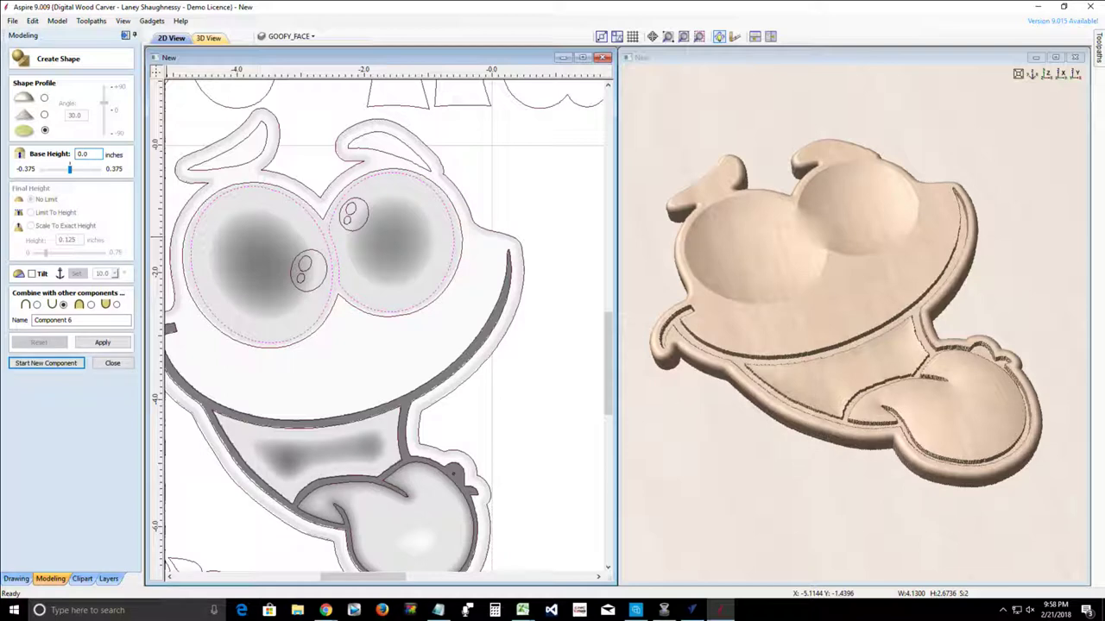
text(625)
key(Return)
click(101, 342)
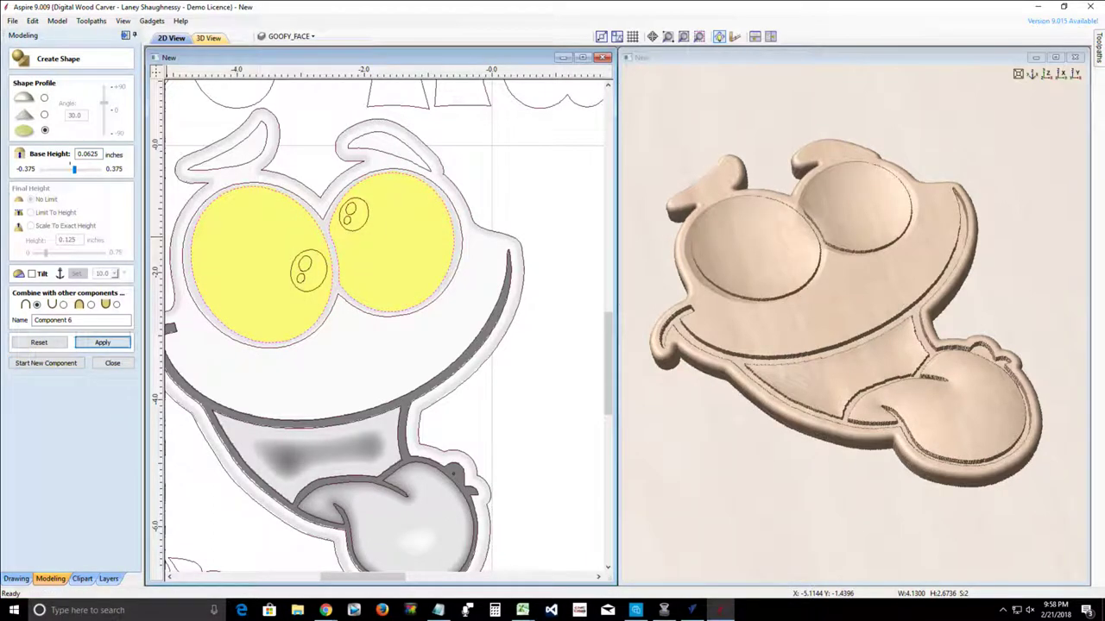
click(46, 363)
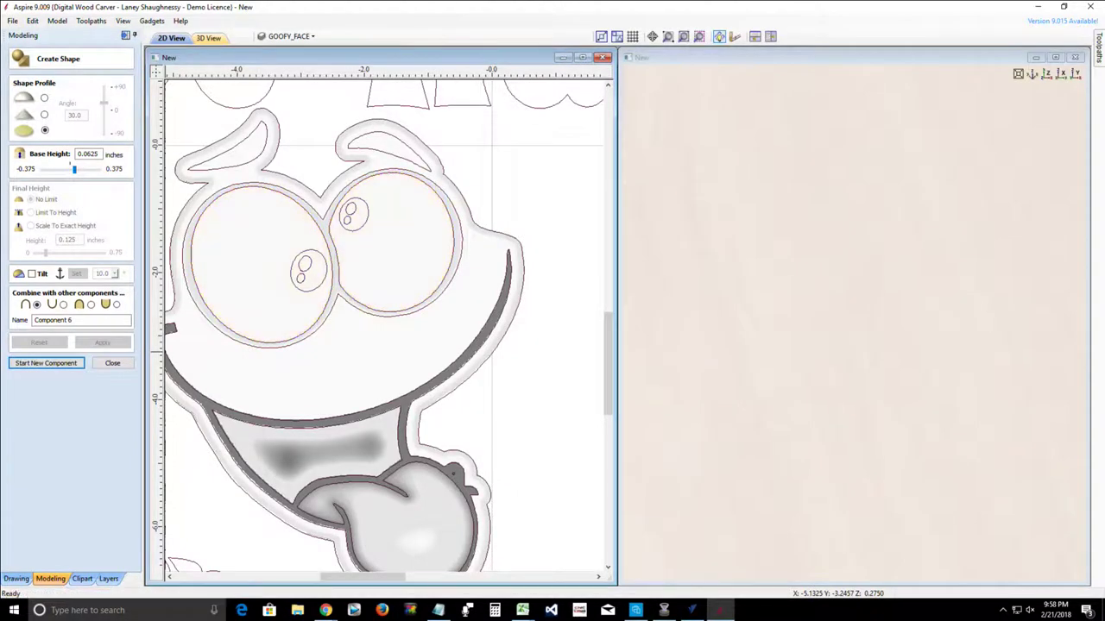
Step: Add a 60° dome with base height 0 and no height limit to both pupils, leaving out their highlights, and begin a new component
click(306, 291)
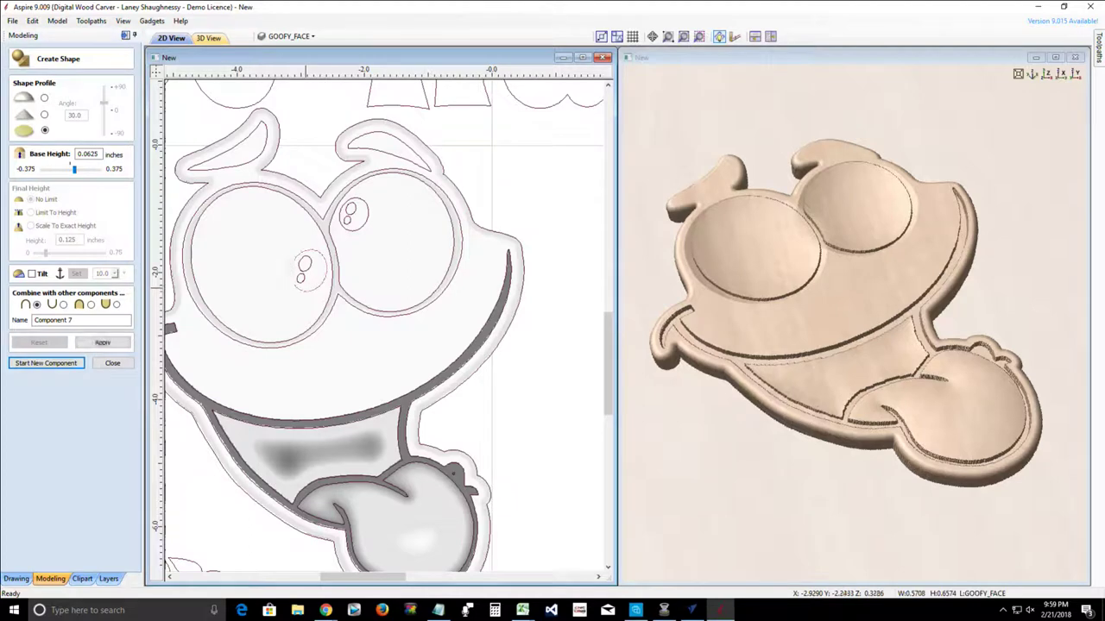
shift+click(303, 275)
shift+click(305, 270)
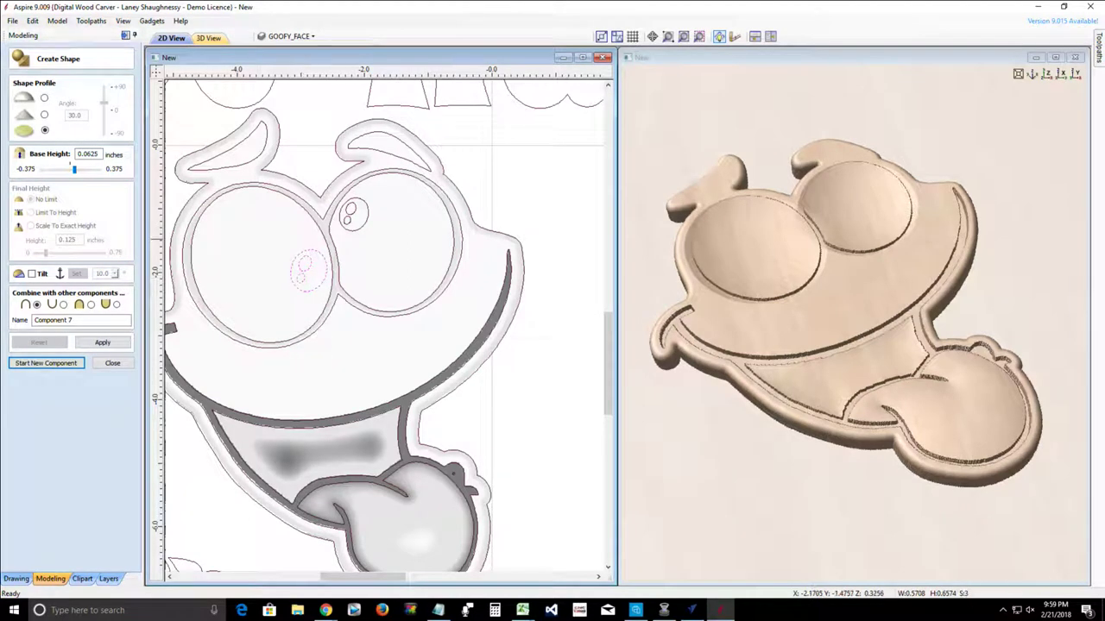
shift+click(356, 227)
shift+click(350, 209)
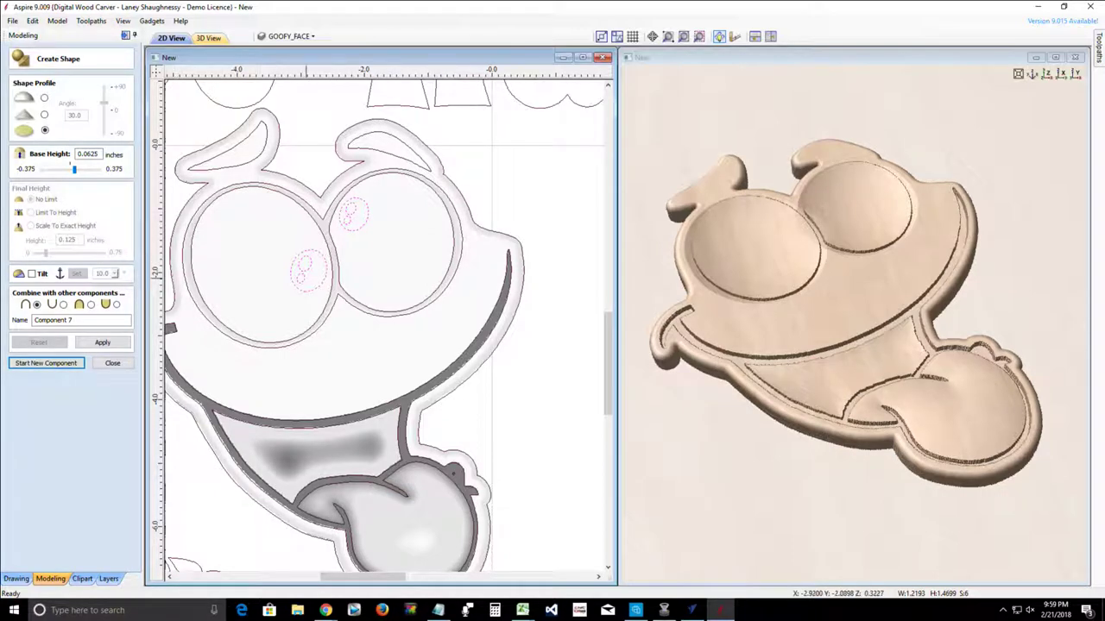
click(44, 98)
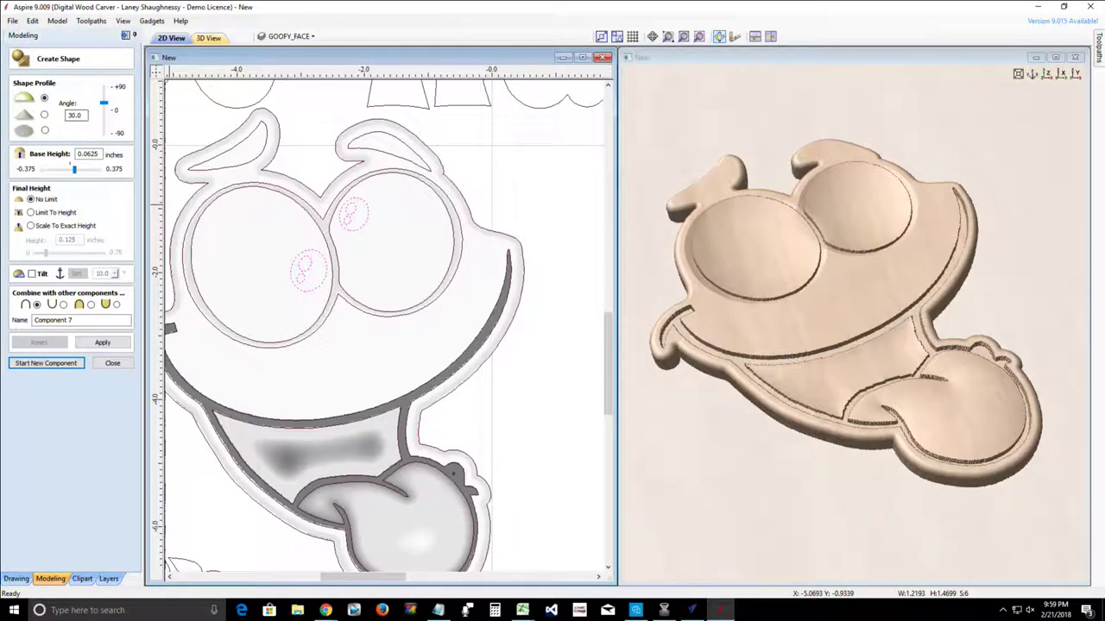
drag(85, 115, 65, 115)
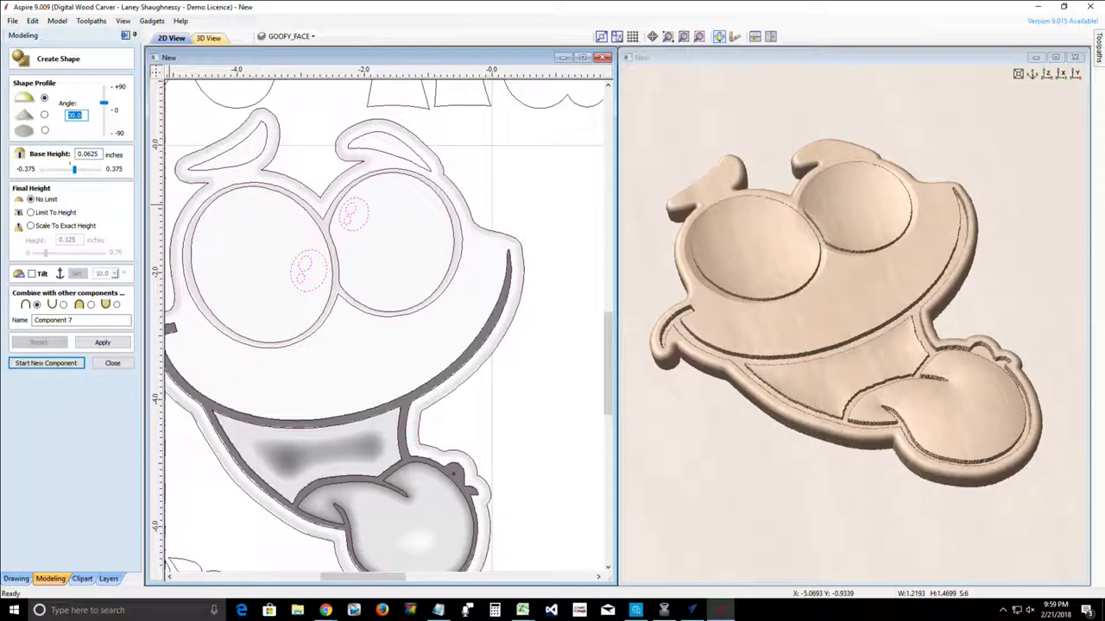
text(60)
key(Tab)
text(0)
click(103, 343)
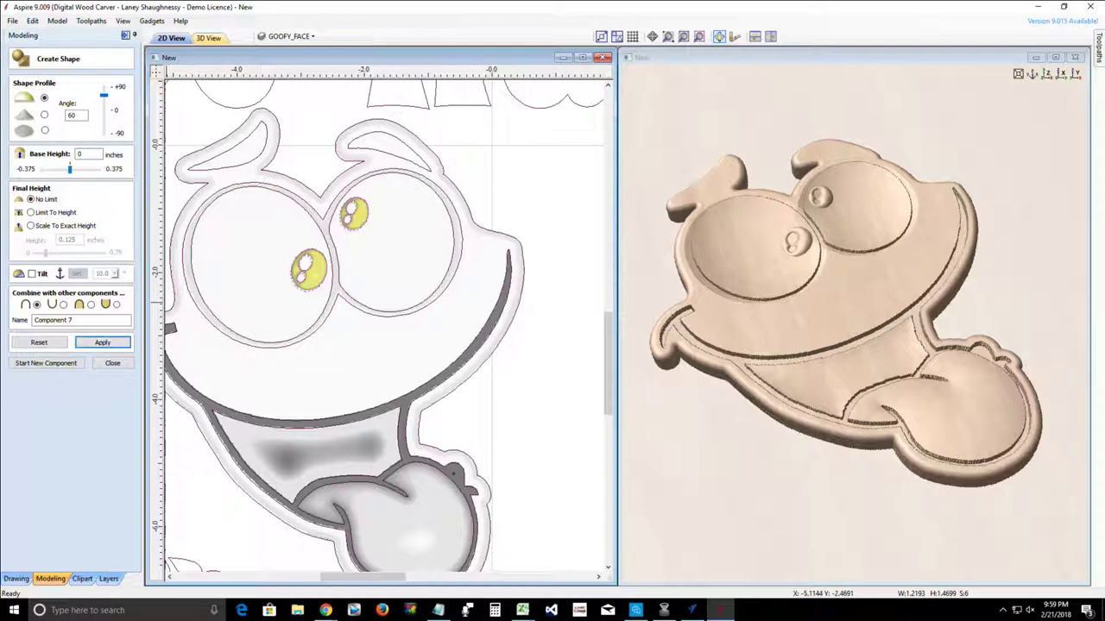
click(46, 362)
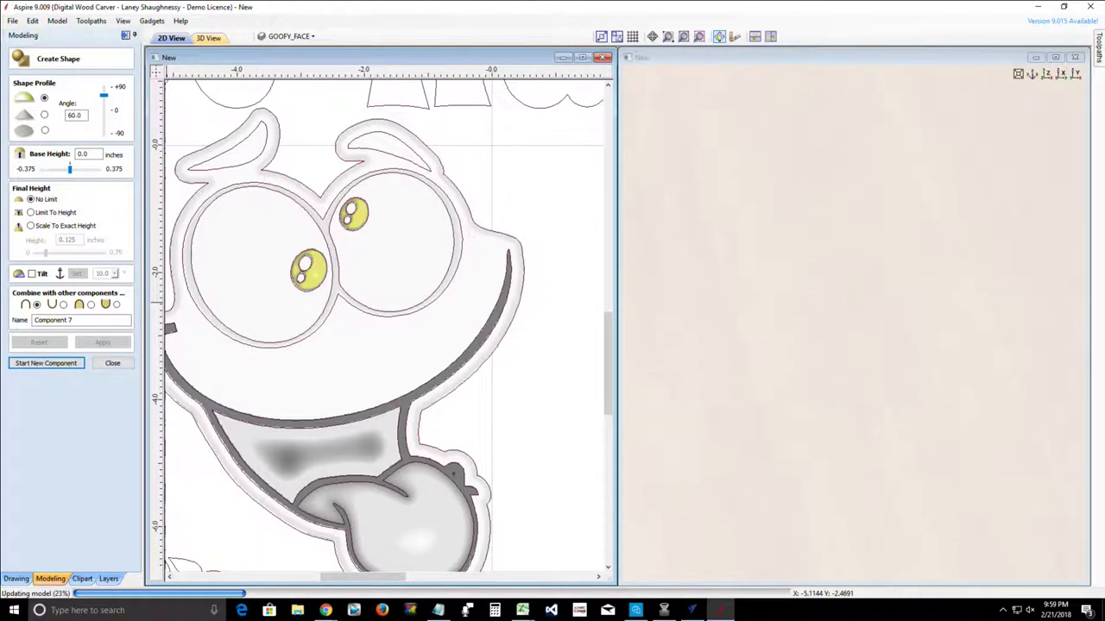
Step: Add a 90° dome with base height 0 and no height limit to both inner eyebrow shapes, and finish shape creation
click(222, 164)
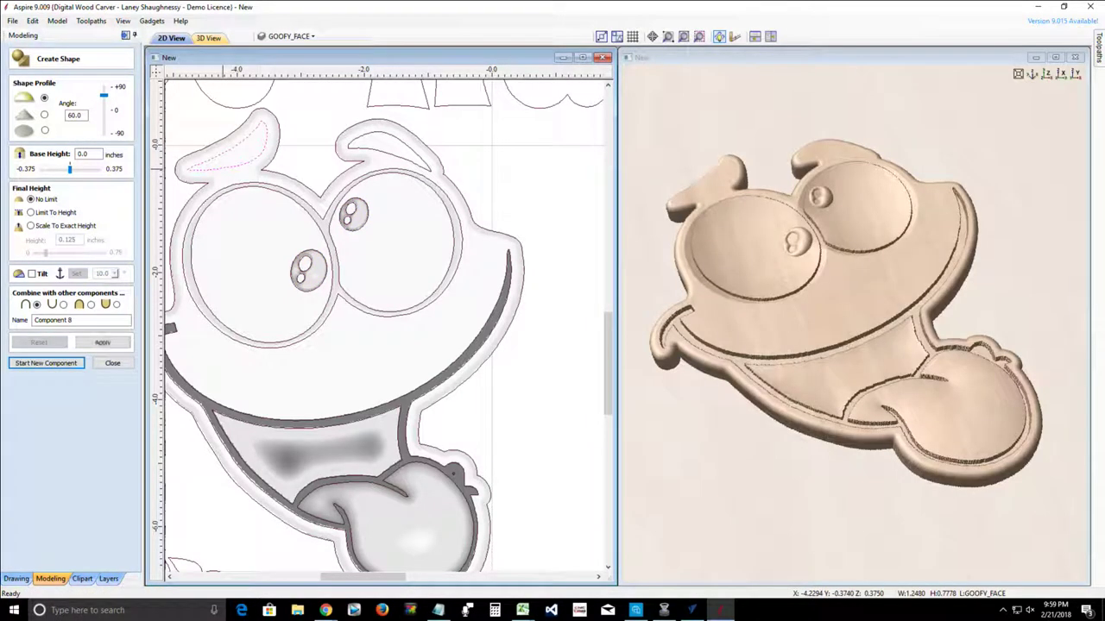
shift+click(378, 152)
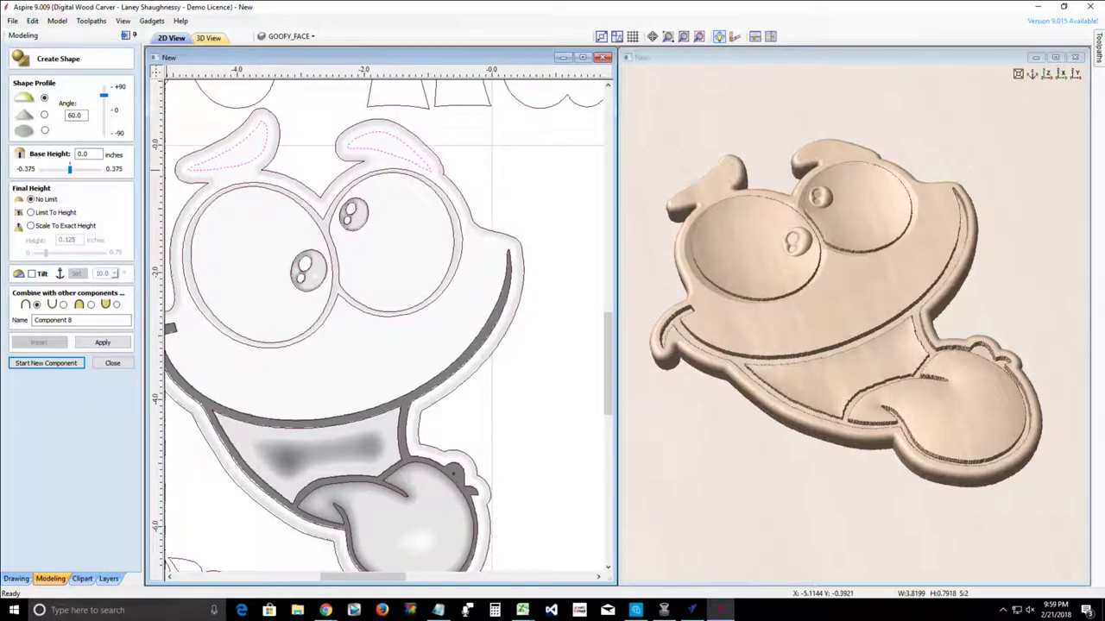
double_click(76, 115)
text(90)
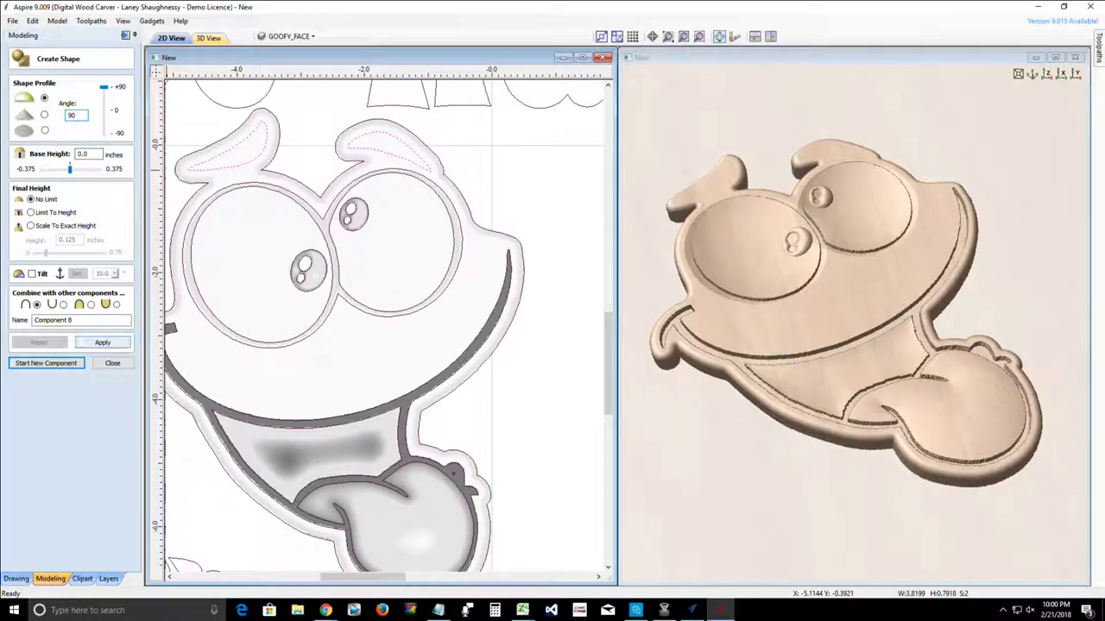
click(102, 343)
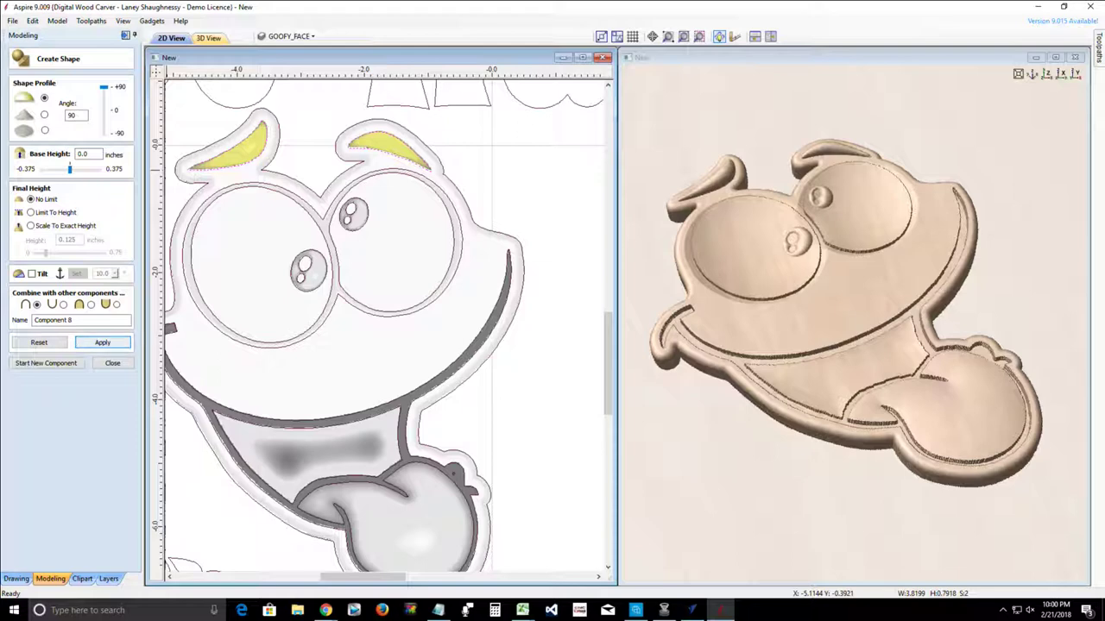
click(112, 362)
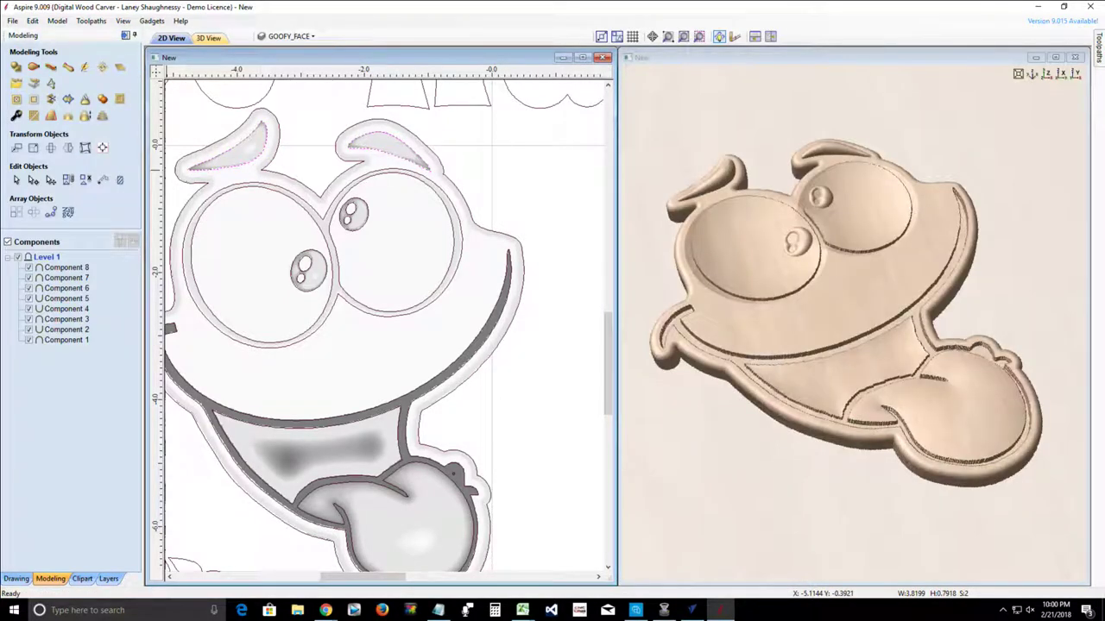
Step: Bake all face components, Component 1 through Component 8, into a single component
mouse_move(69, 339)
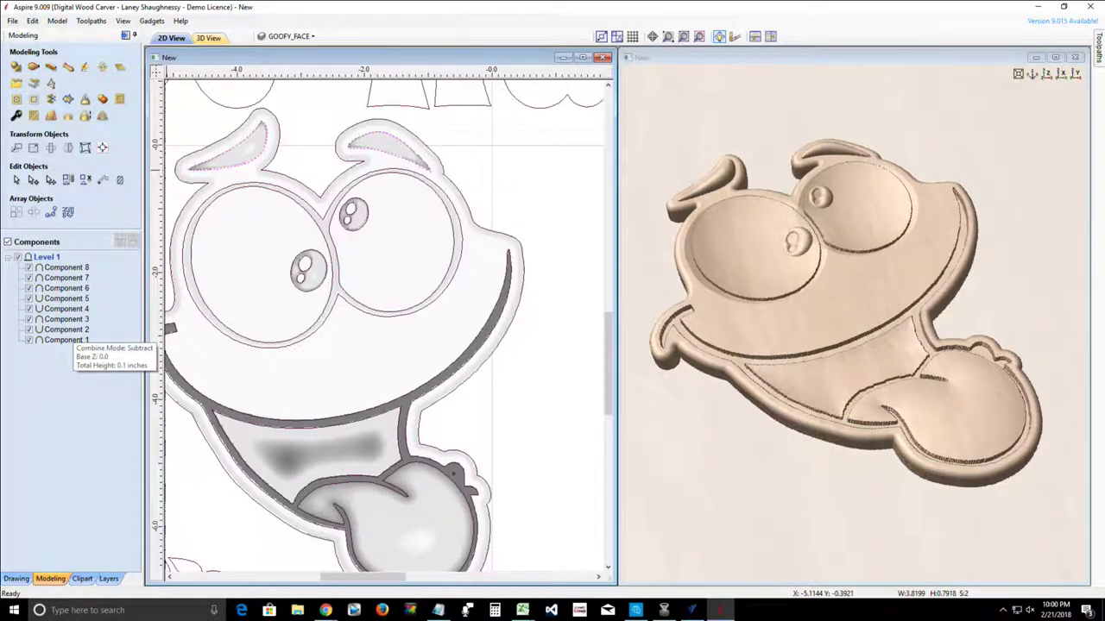
click(68, 340)
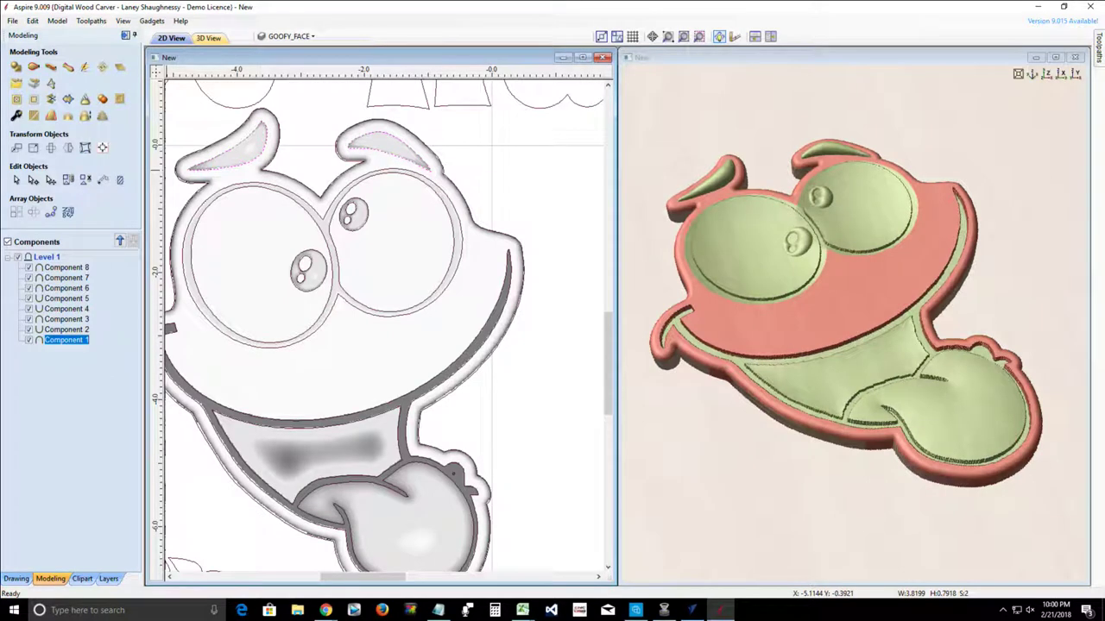
shift+click(66, 268)
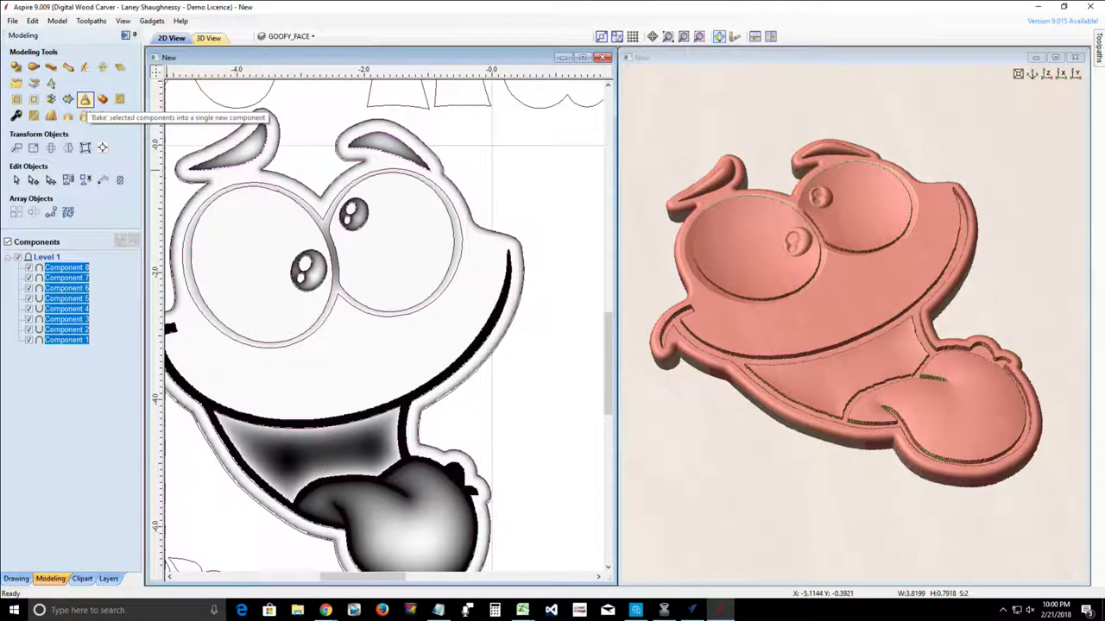
click(84, 99)
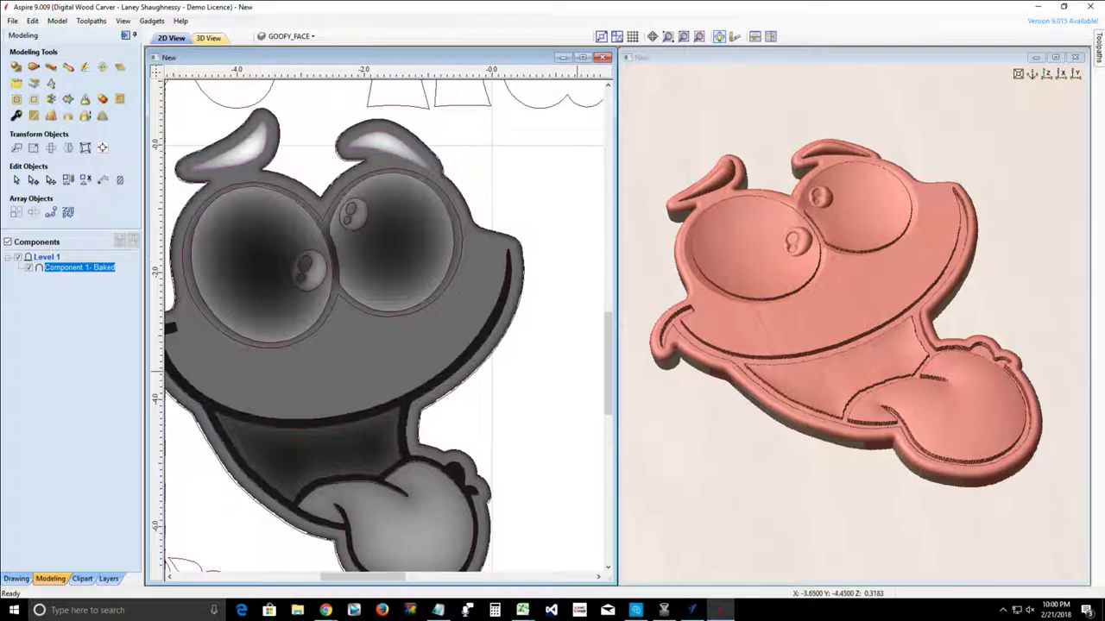
Step: Examine the baked face's surface in 3D, and undo the bake
scroll(841, 302, up, 5)
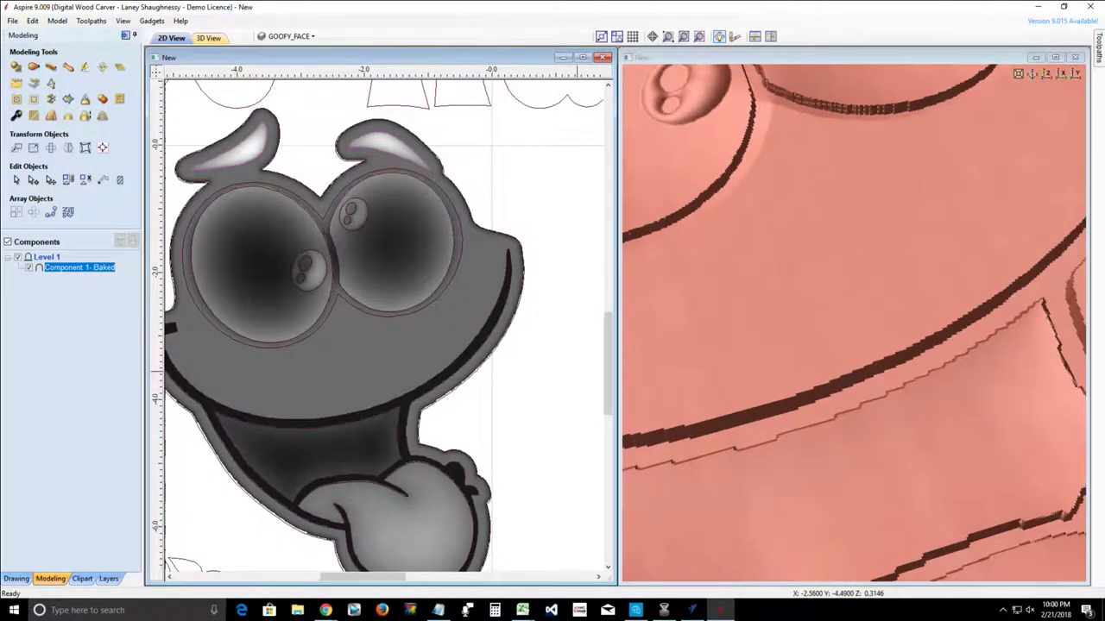
scroll(854, 323, down, 8)
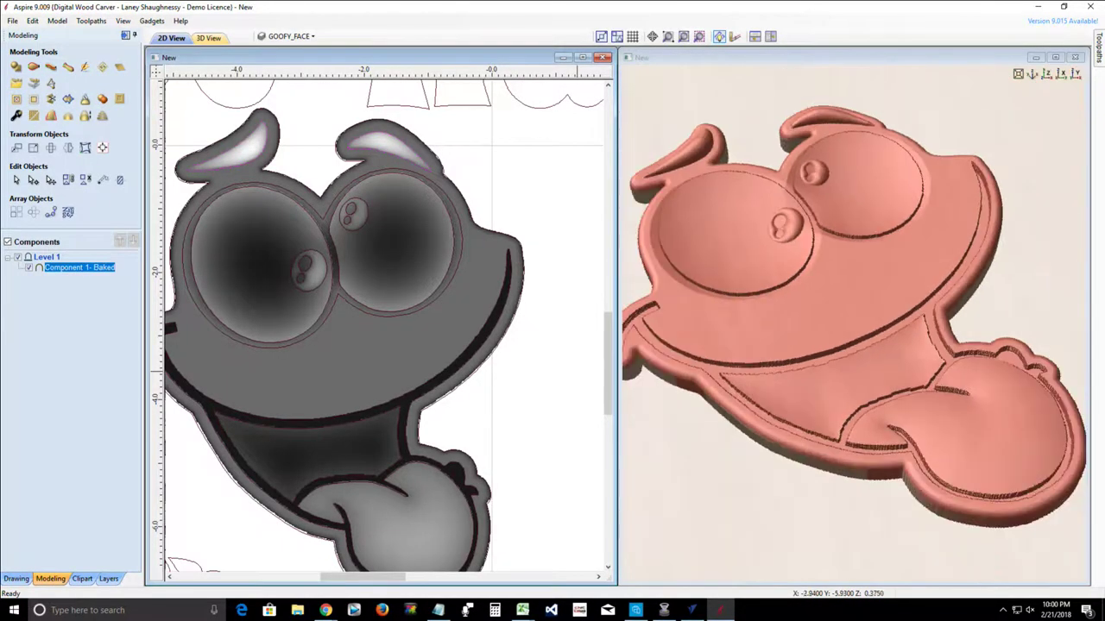
scroll(854, 324, up, 4)
scroll(854, 323, down, 3)
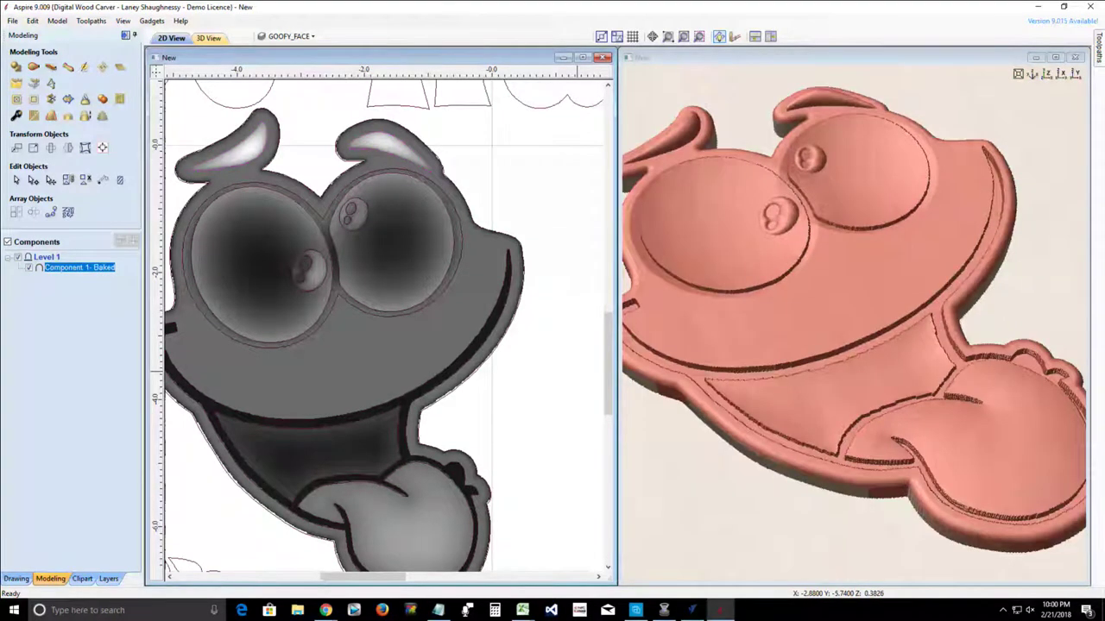
scroll(855, 324, down, 3)
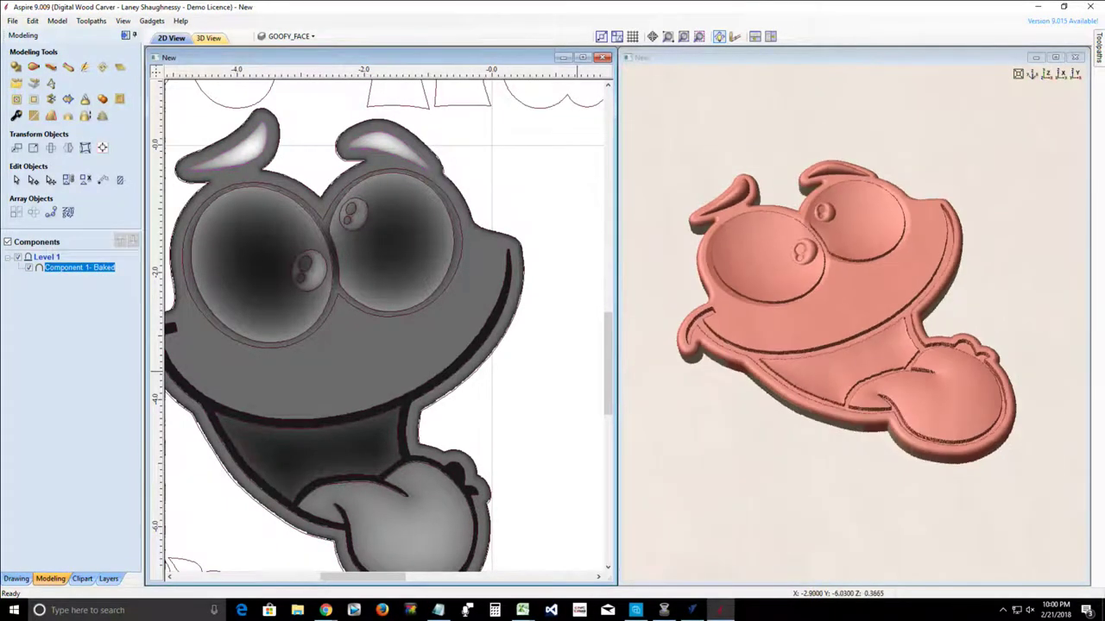
scroll(846, 315, up, 2)
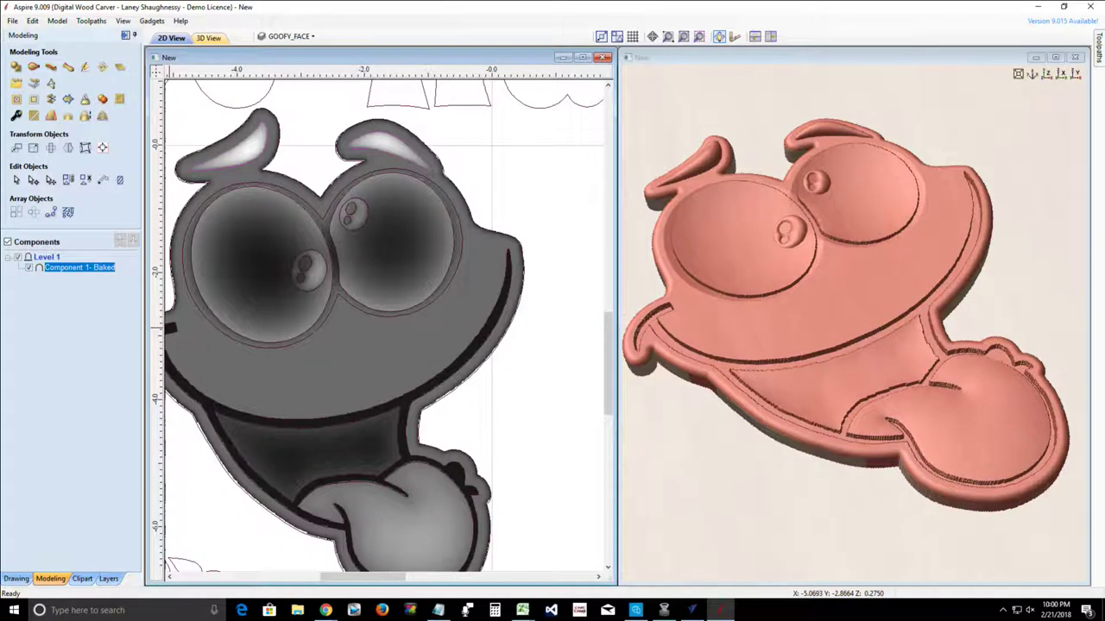
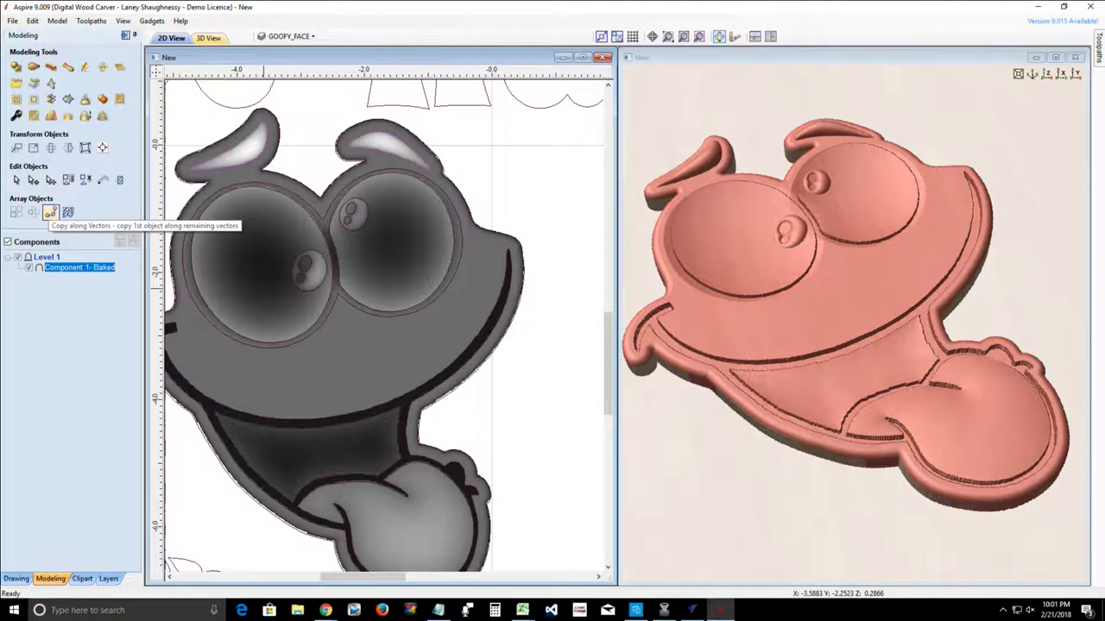
click(50, 212)
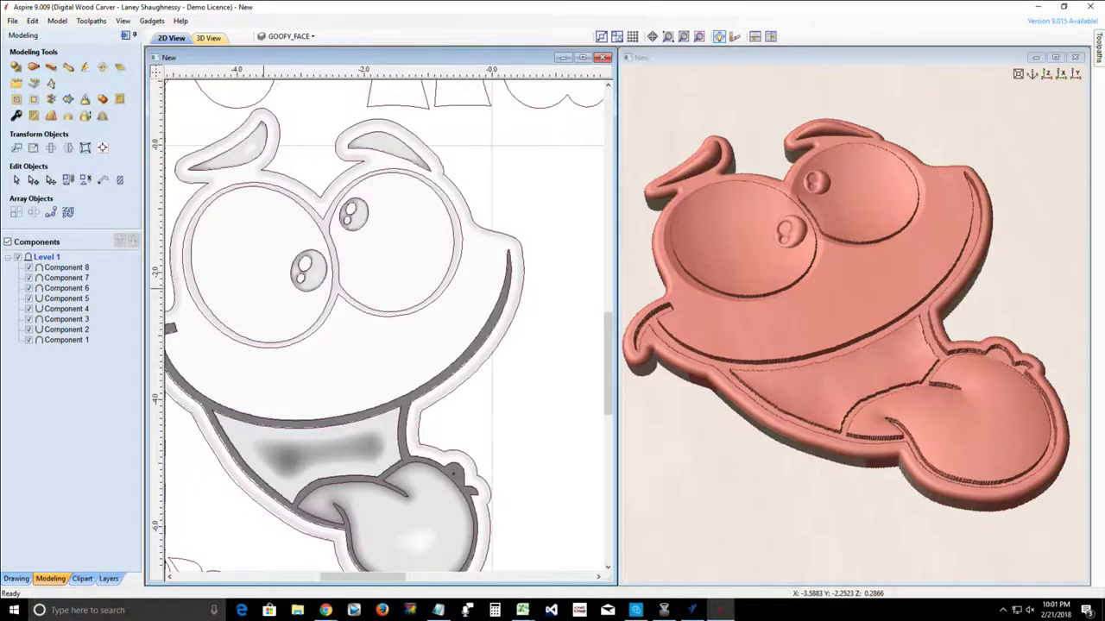
click(67, 278)
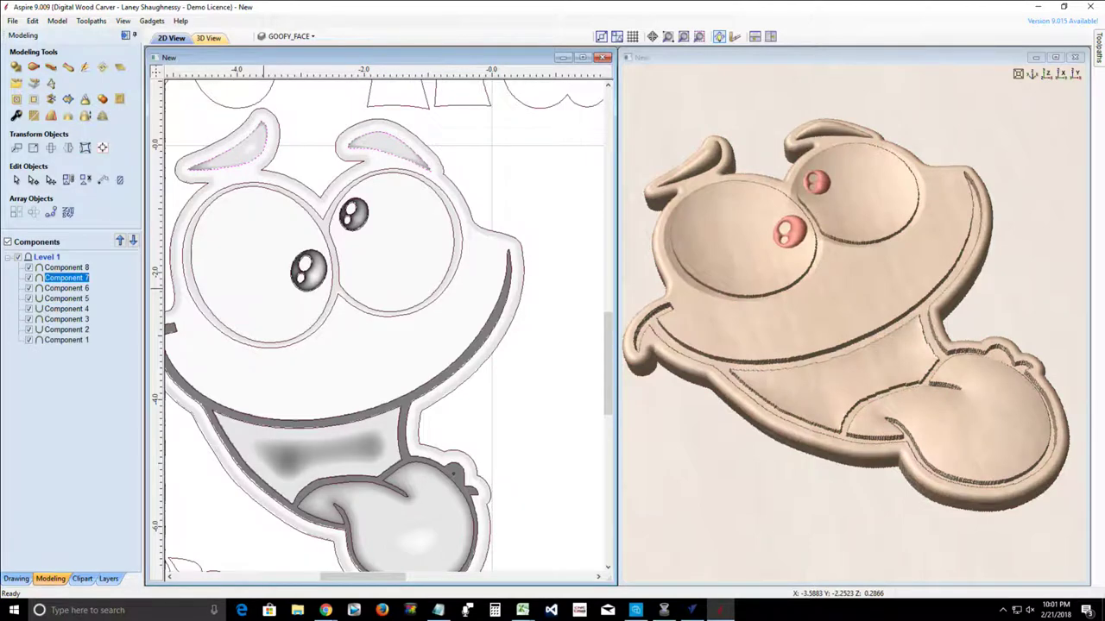
click(66, 289)
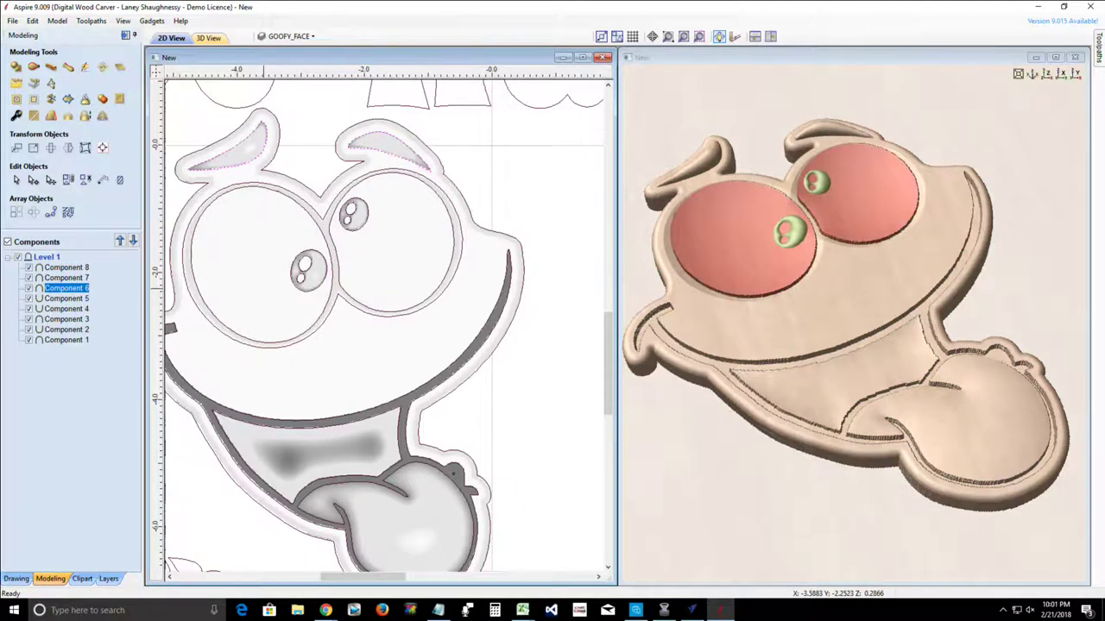
click(16, 68)
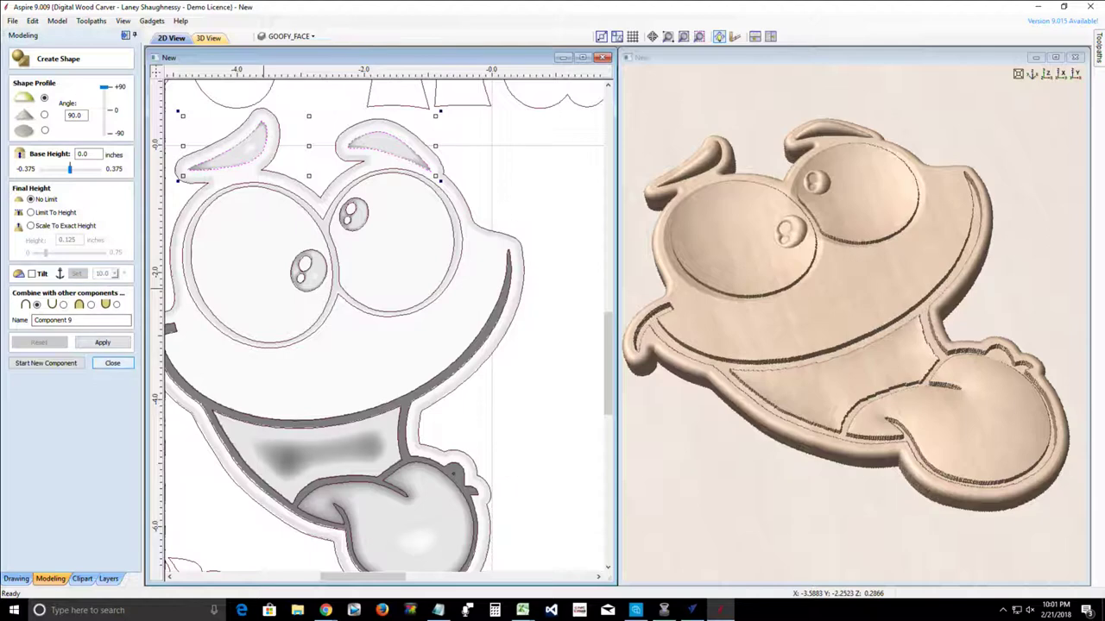
click(112, 363)
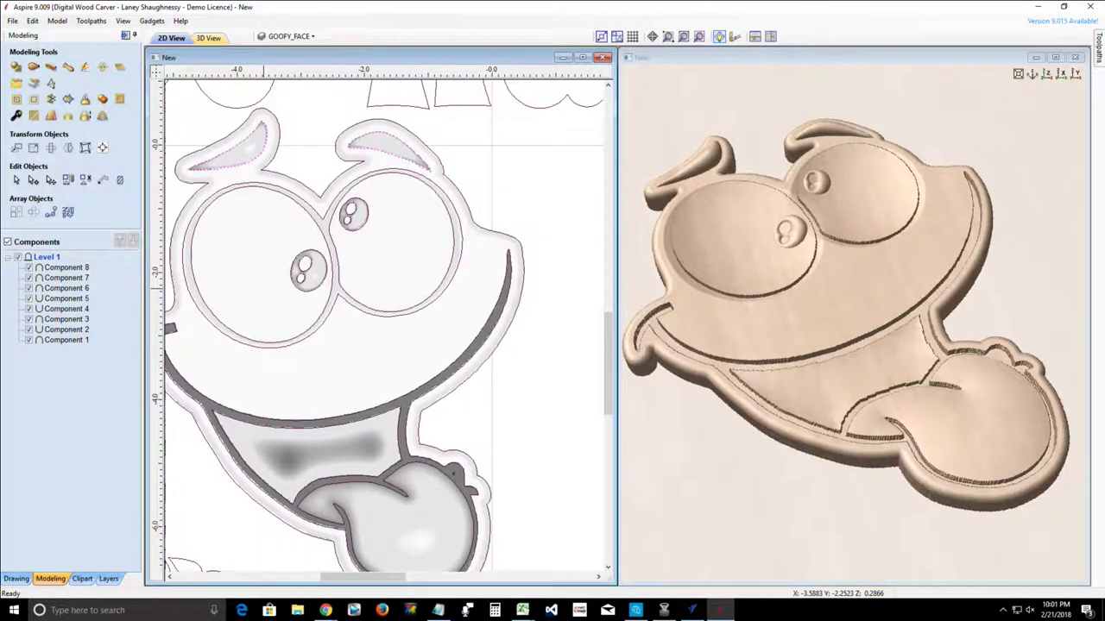
Step: Try the subtract combine mode on the flat inner-eye component, and undo the change
click(66, 288)
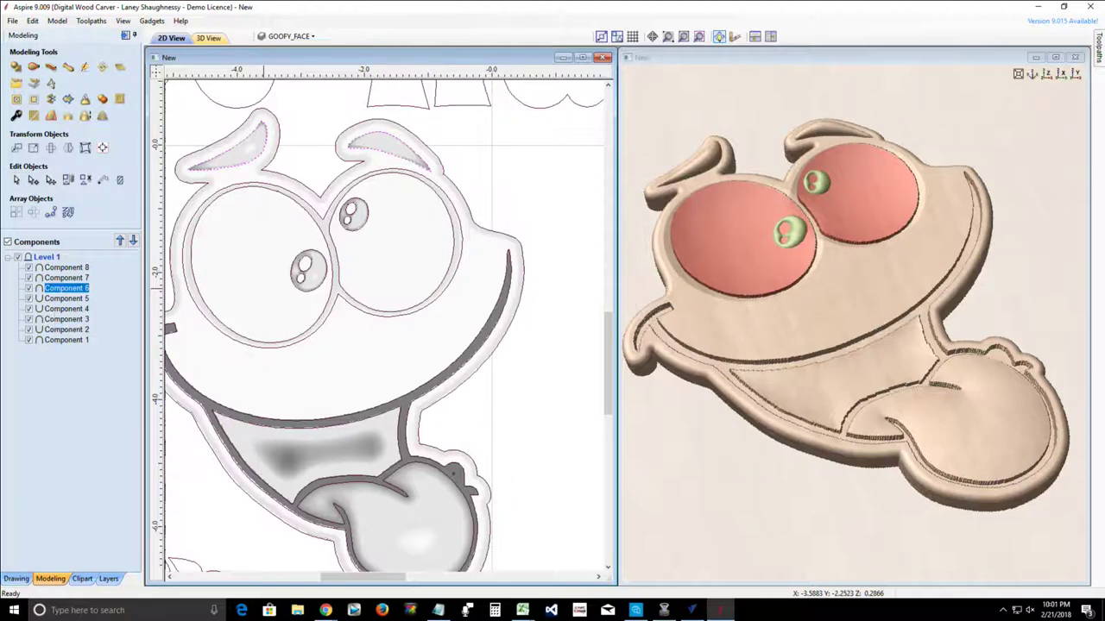
click(17, 116)
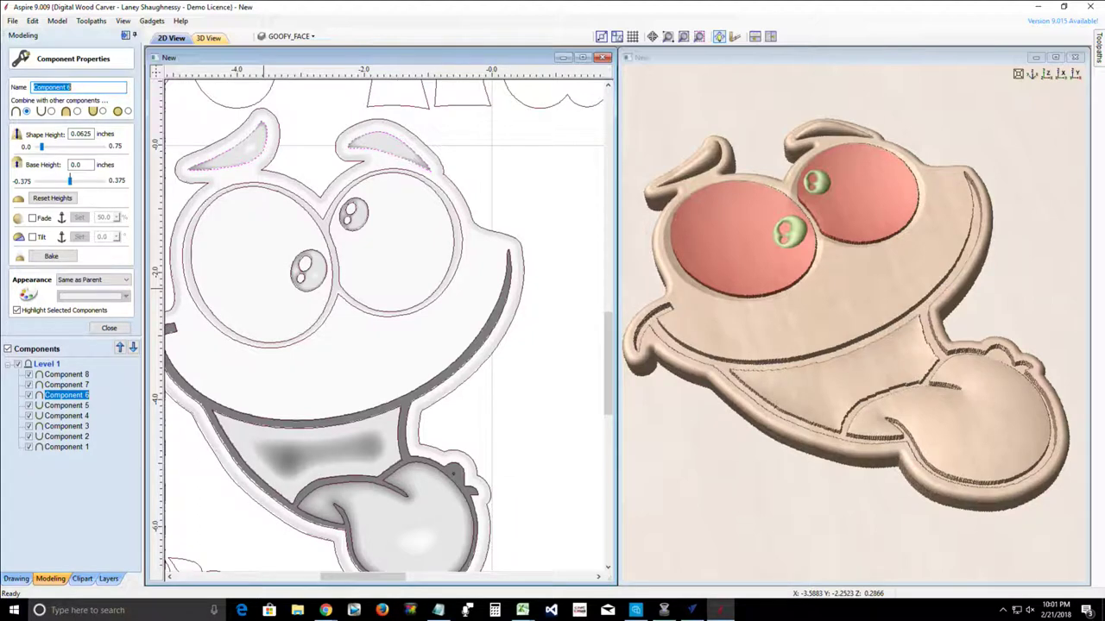
click(51, 112)
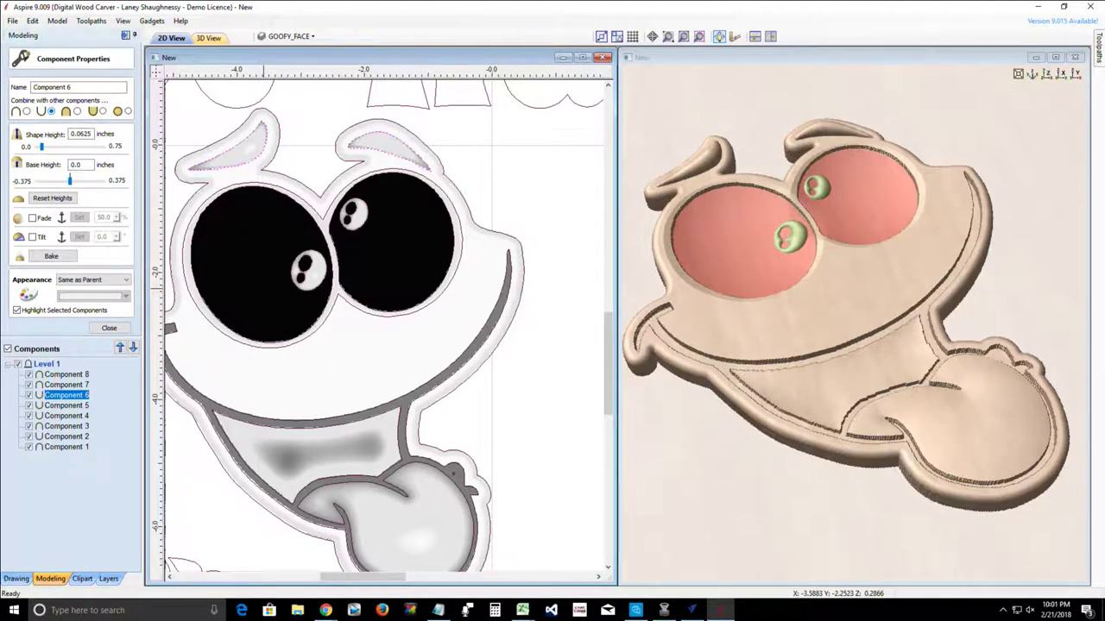
key(ctrl+z)
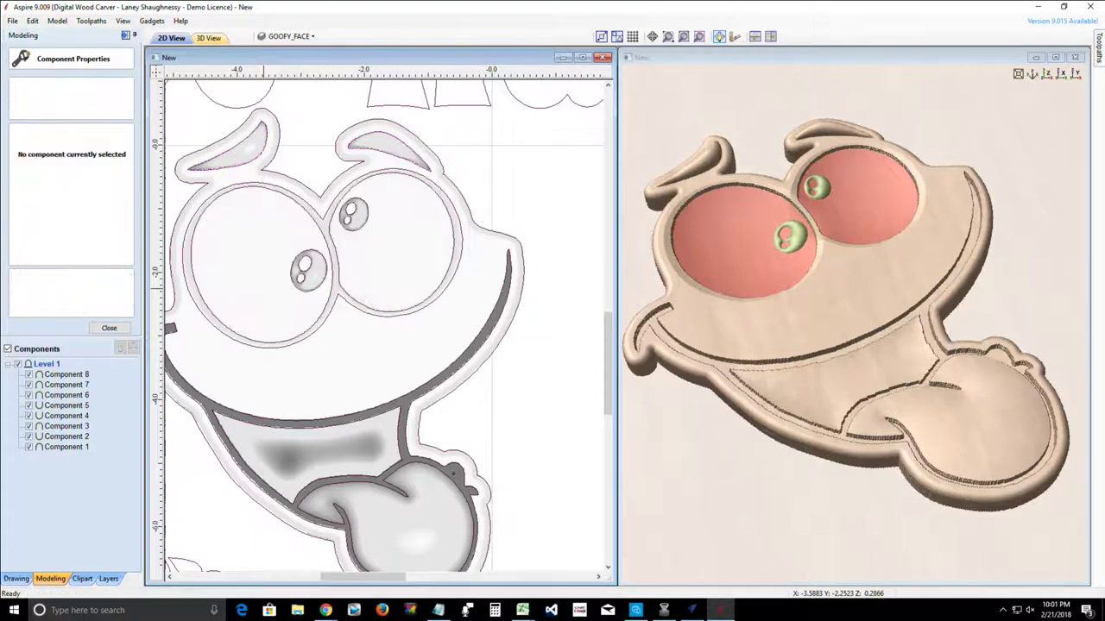
Step: Delete the flat component inside both eyes
click(67, 394)
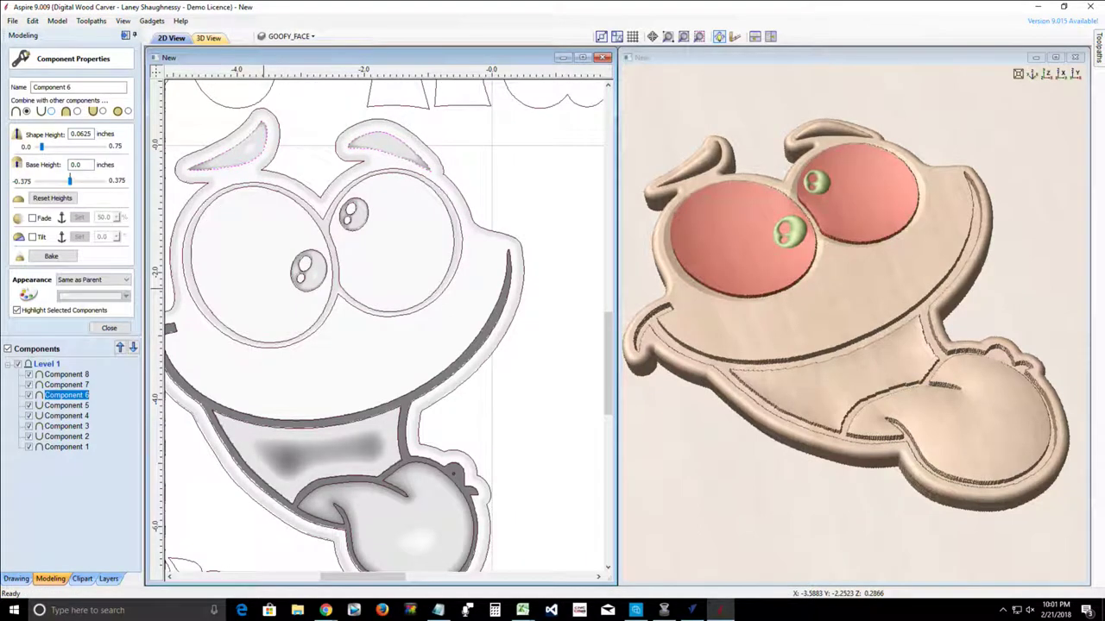
click(109, 328)
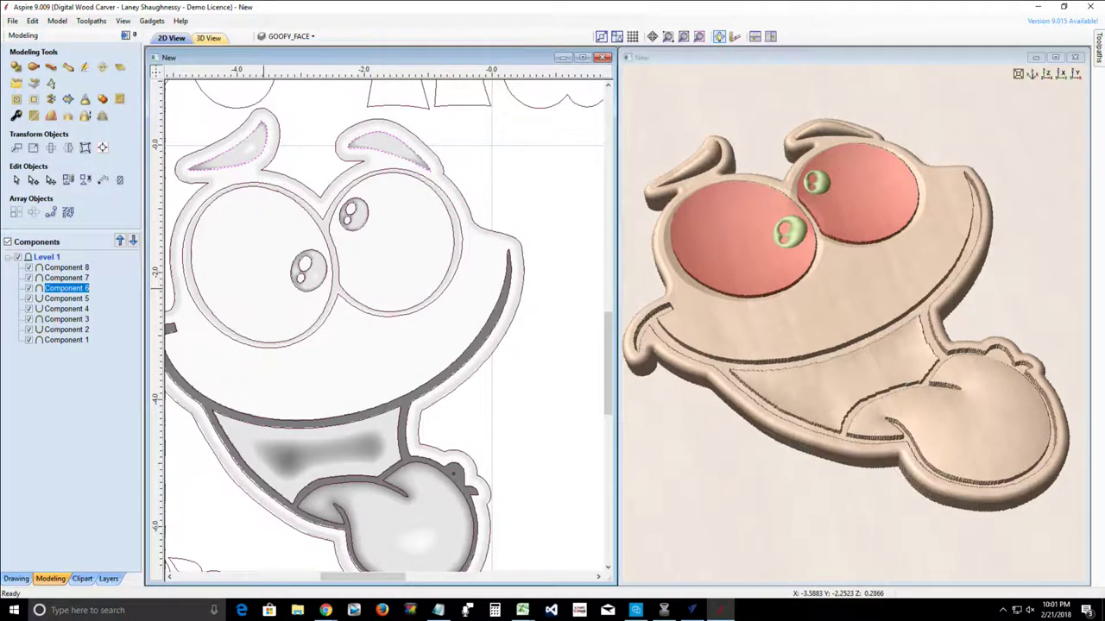
right_click(58, 289)
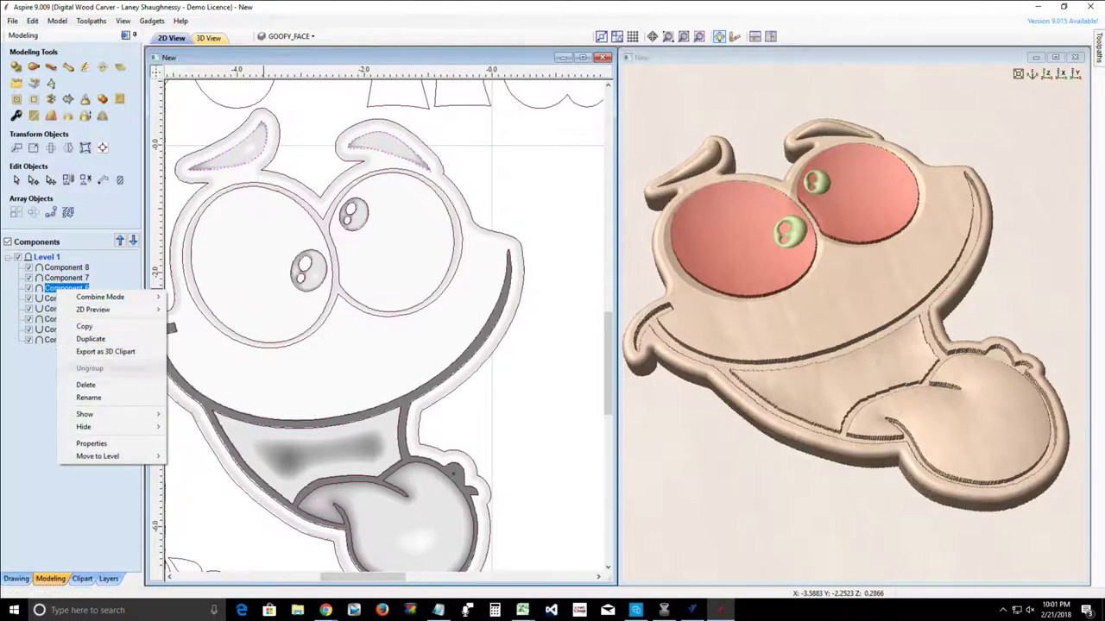
click(85, 385)
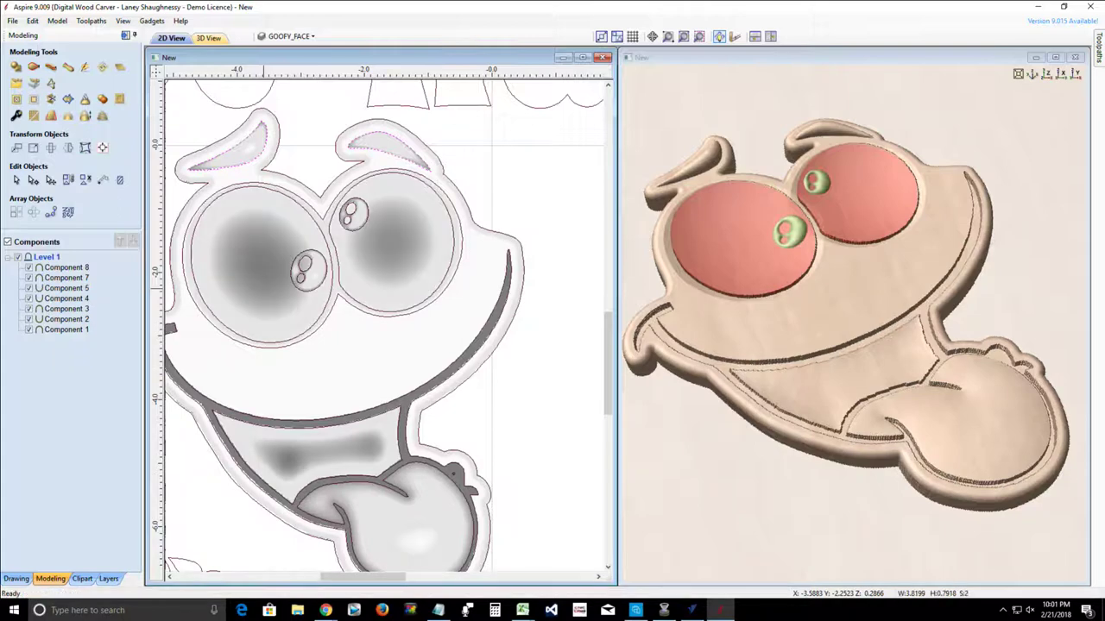
Step: Add a 60° dome with base height 0 and no height limit inside both inner eye outlines
shift+click(353, 297)
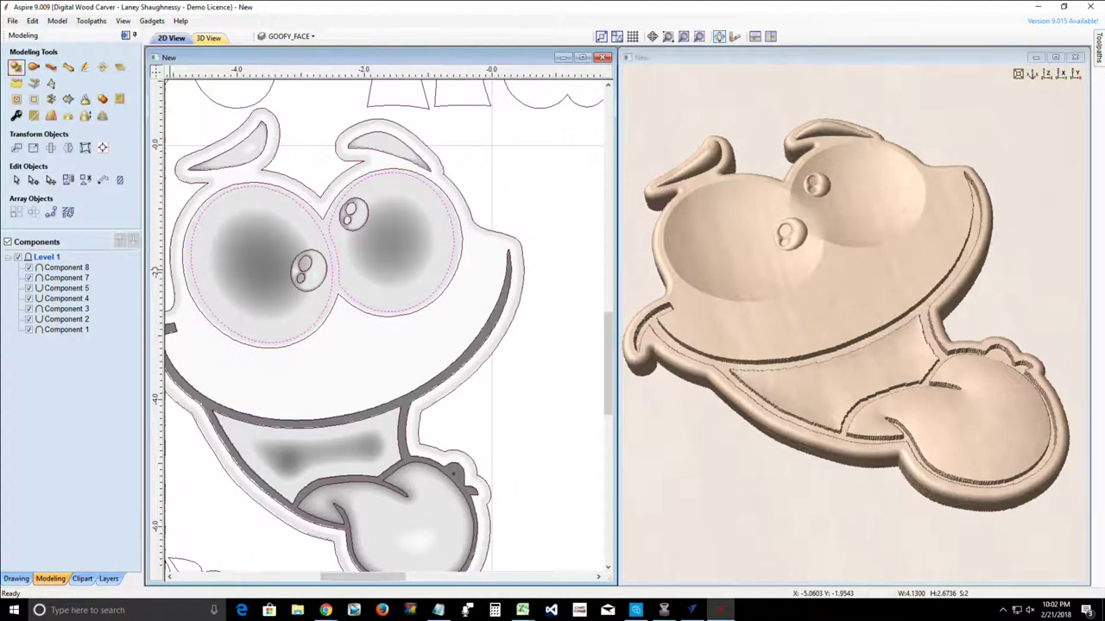
click(16, 66)
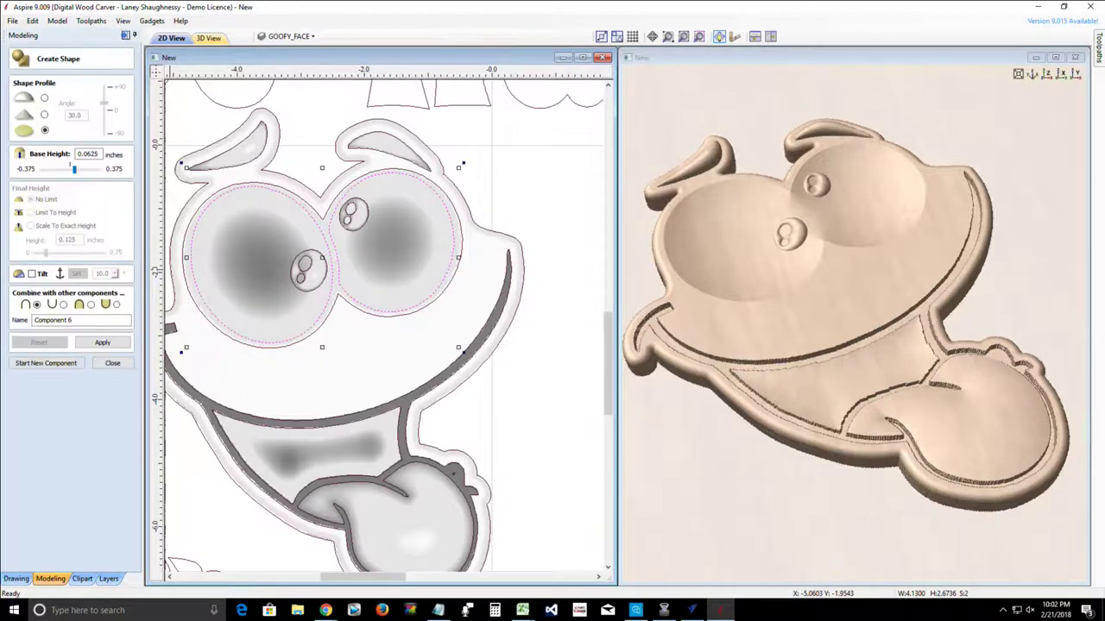
click(44, 98)
drag(84, 115, 65, 115)
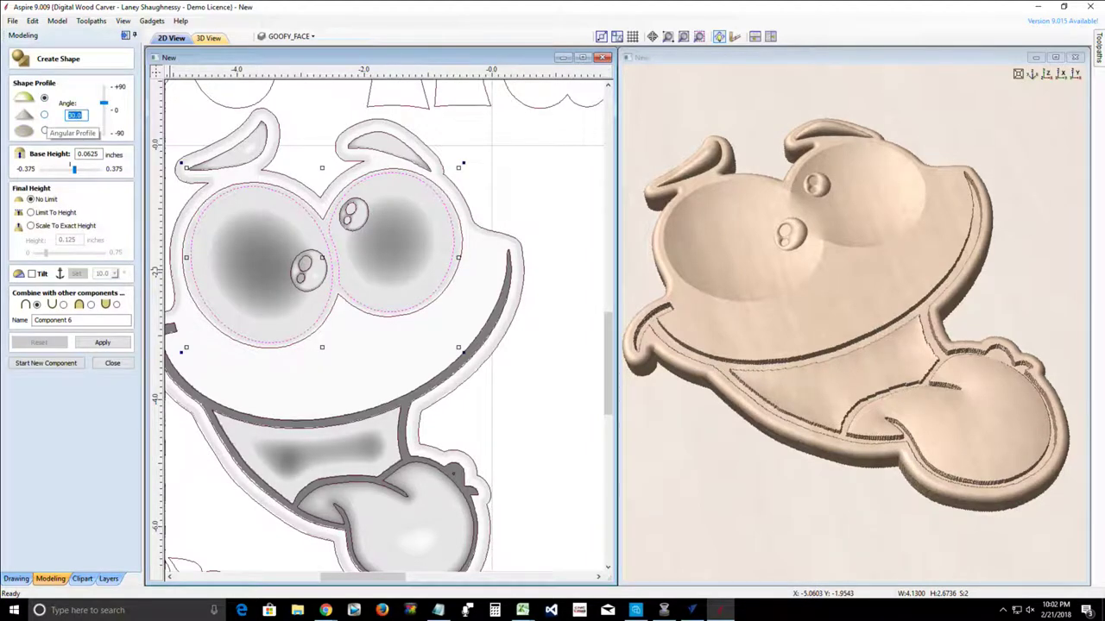
text(60)
key(Tab)
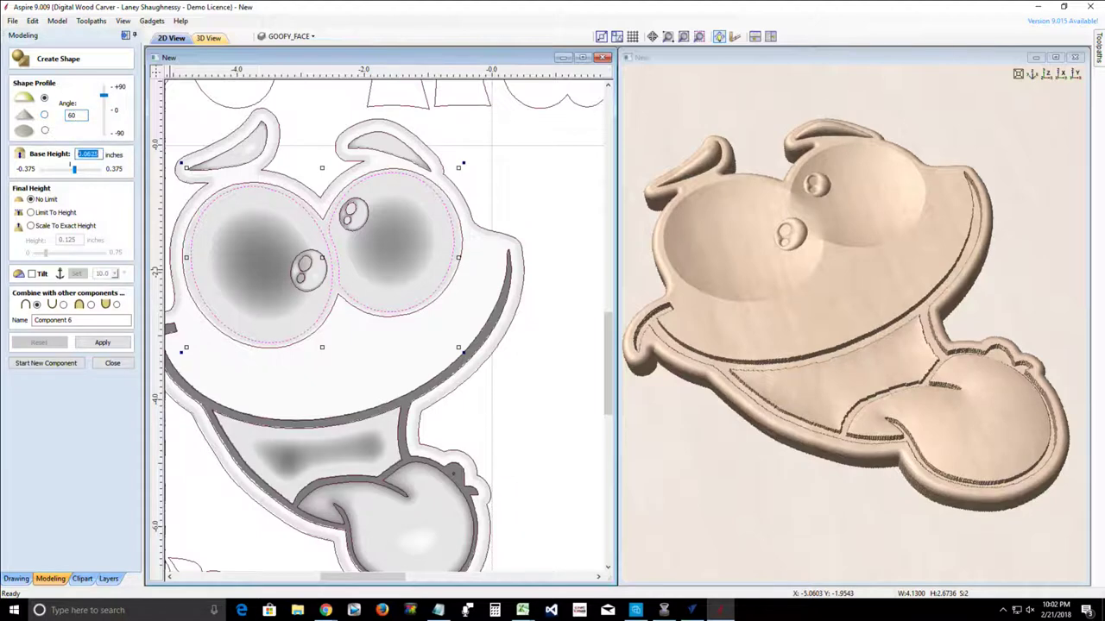
text(0)
key(Tab)
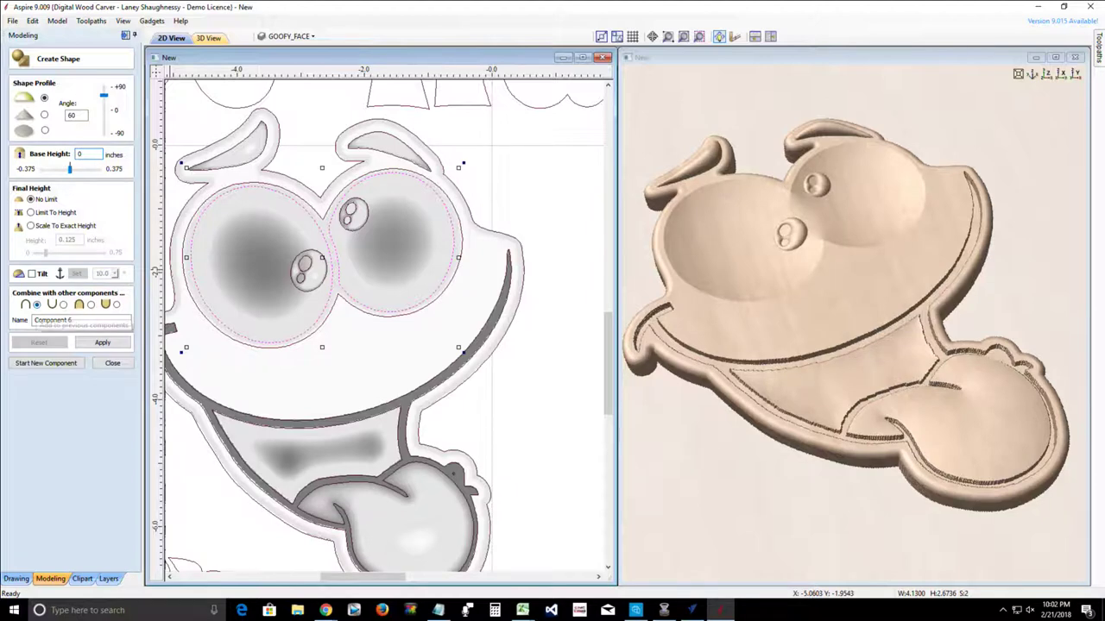
key(Tab)
key(Return)
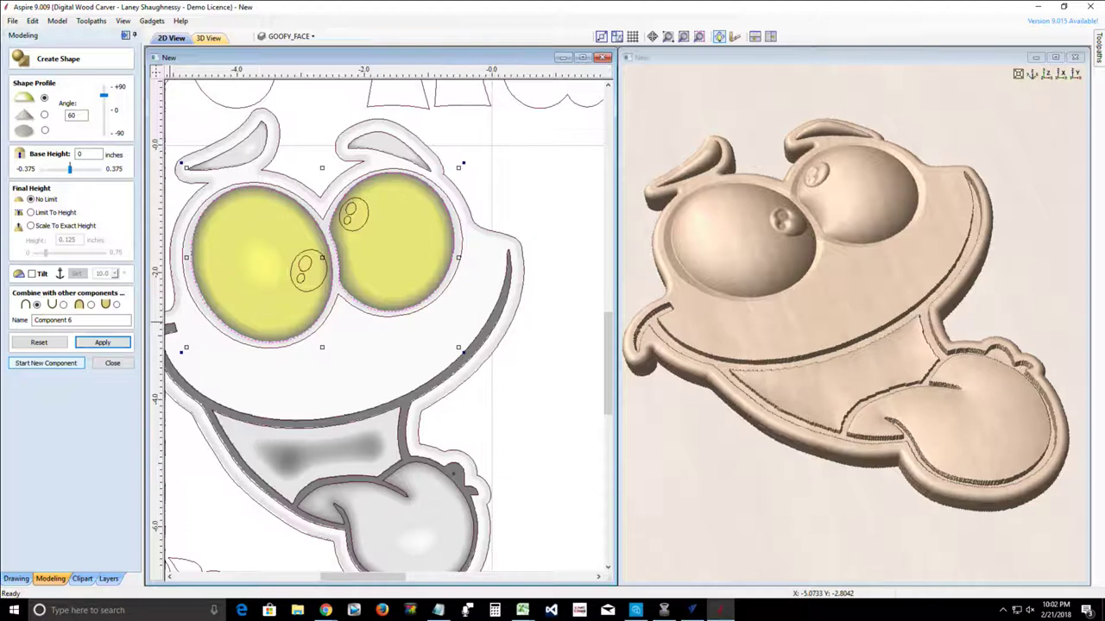
Step: Try a 75° dome angle on both eyes and inspect their bulge in 3D
double_click(73, 115)
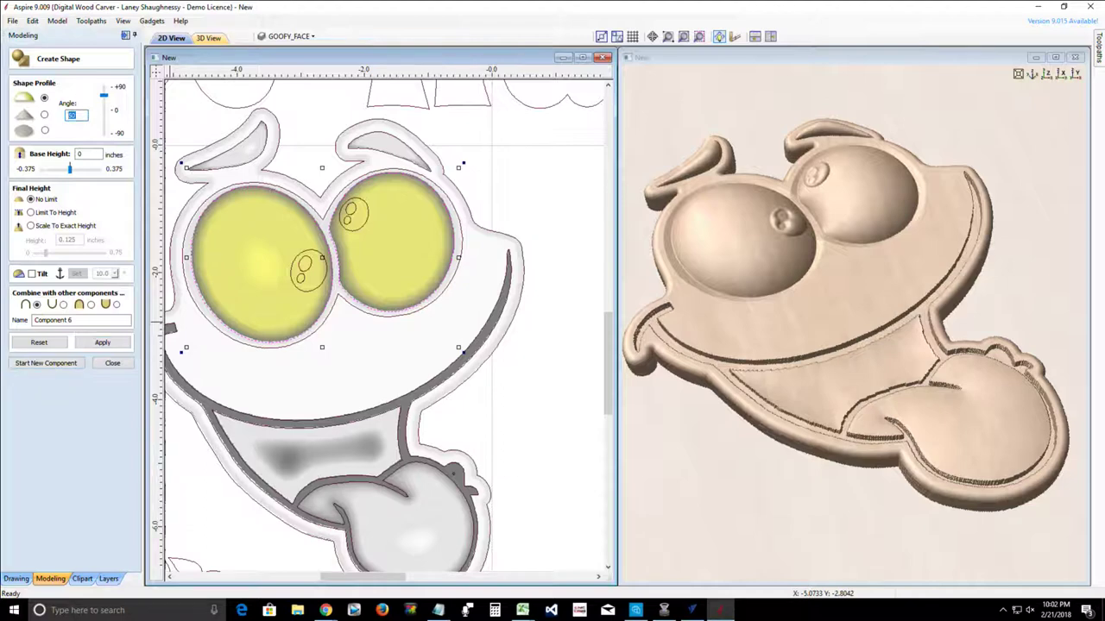
text(75)
click(102, 343)
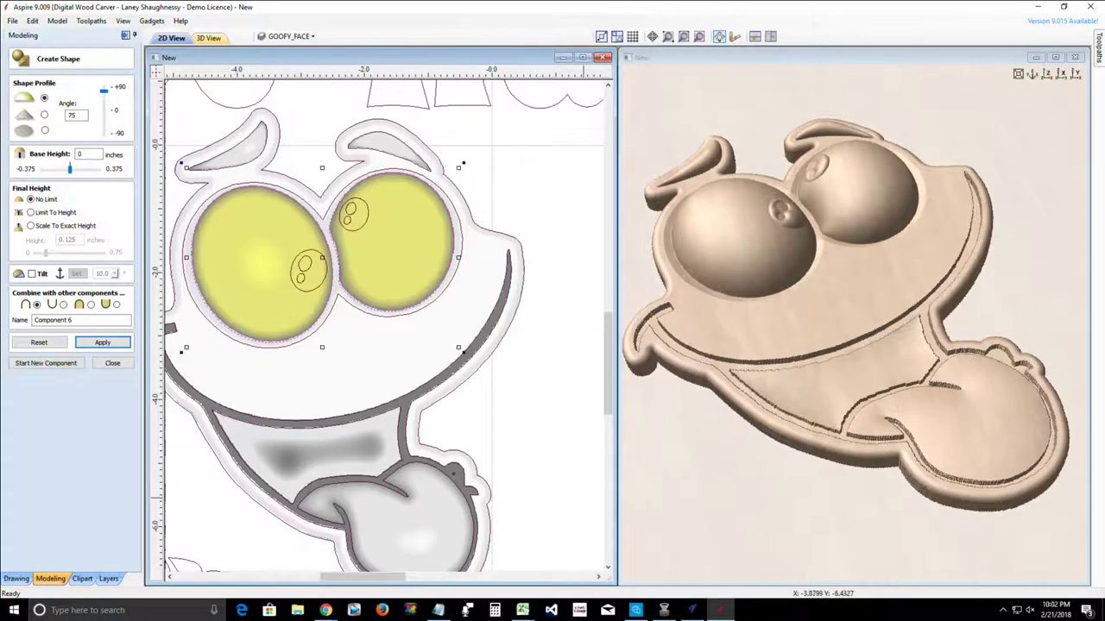
click(827, 428)
drag(827, 428, 751, 466)
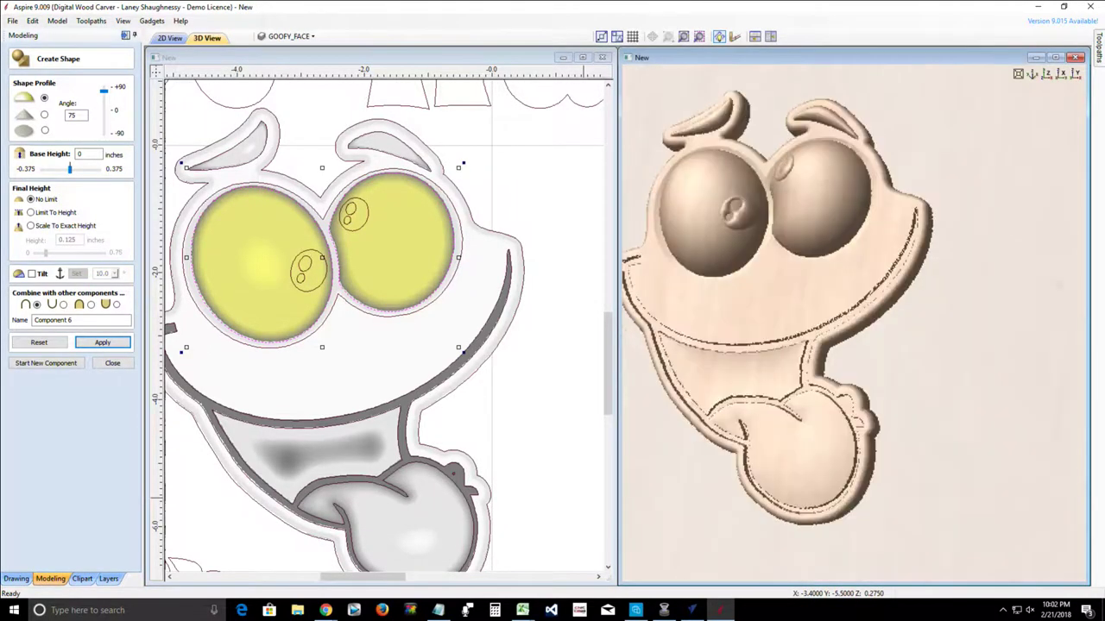
drag(690, 410, 781, 445)
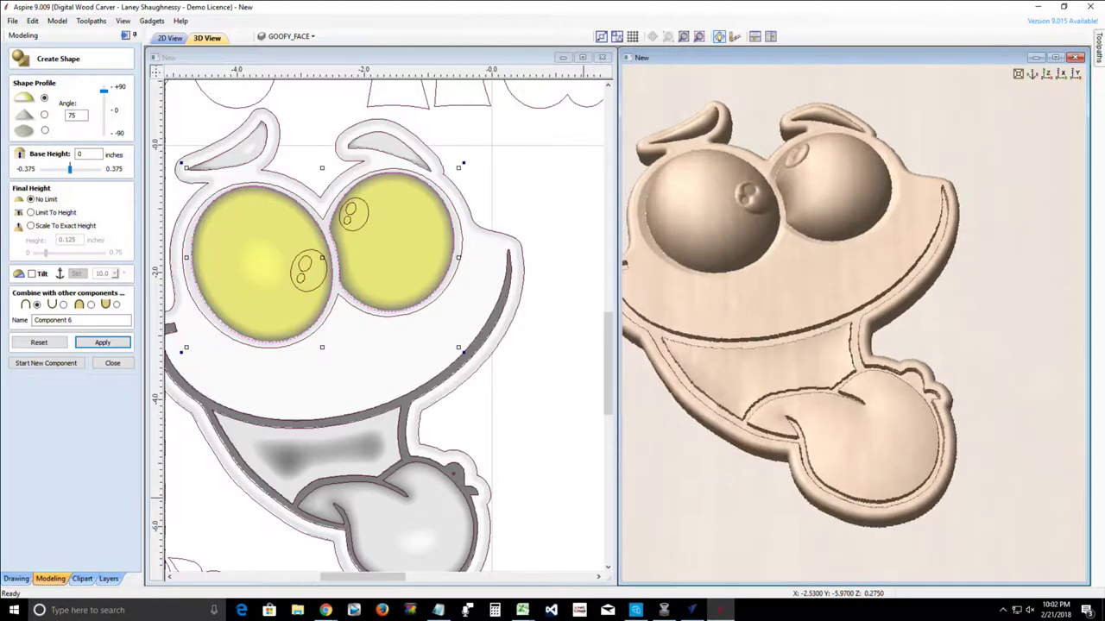
Step: Set the dome angle of both eyes back to 60° and finish the eye shape
double_click(74, 115)
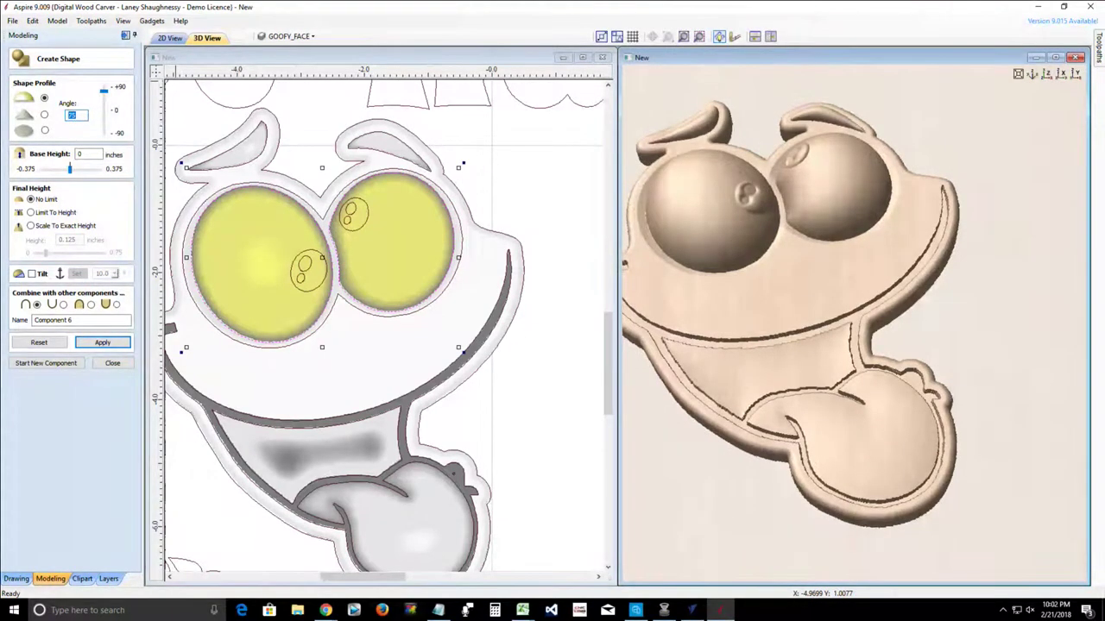
text(60)
key(Return)
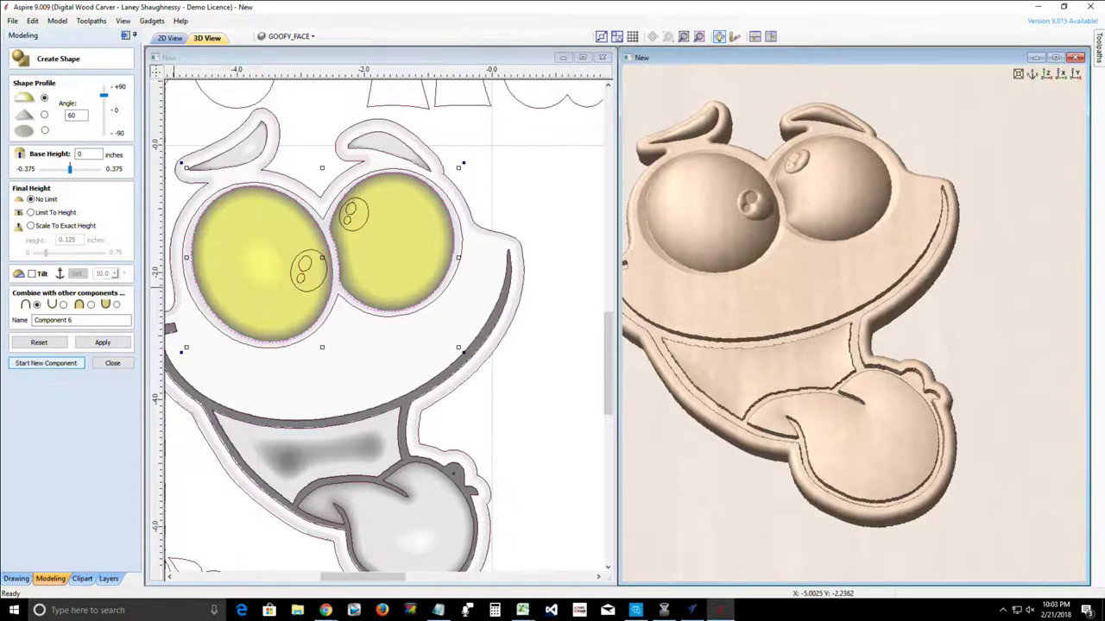
click(112, 362)
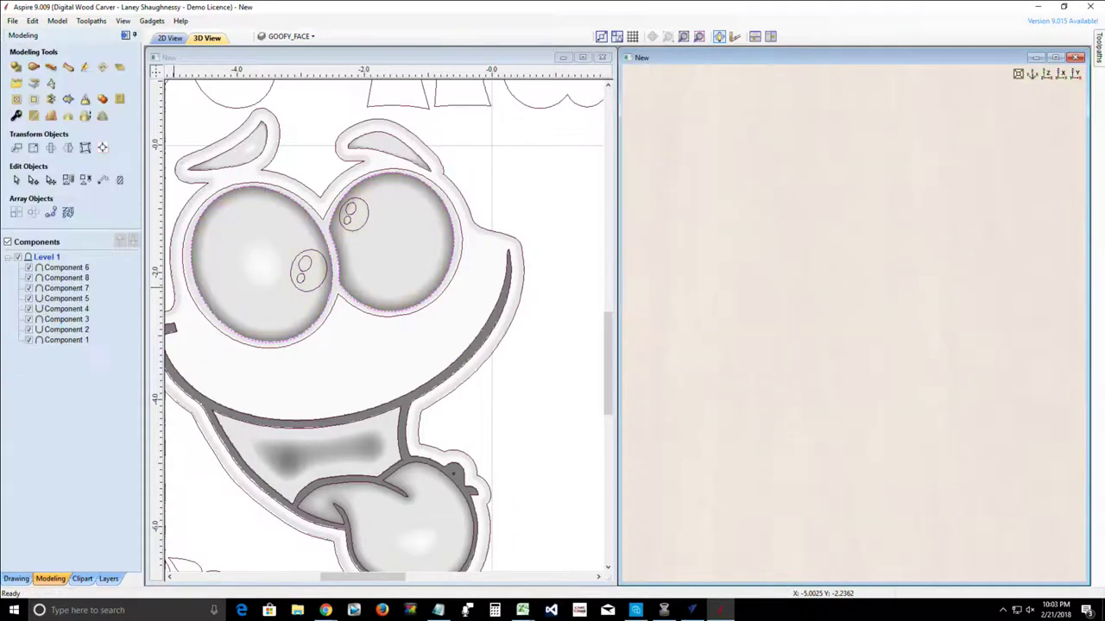
Step: Identify the component that forms the pupils of both eyes and delete it
click(66, 278)
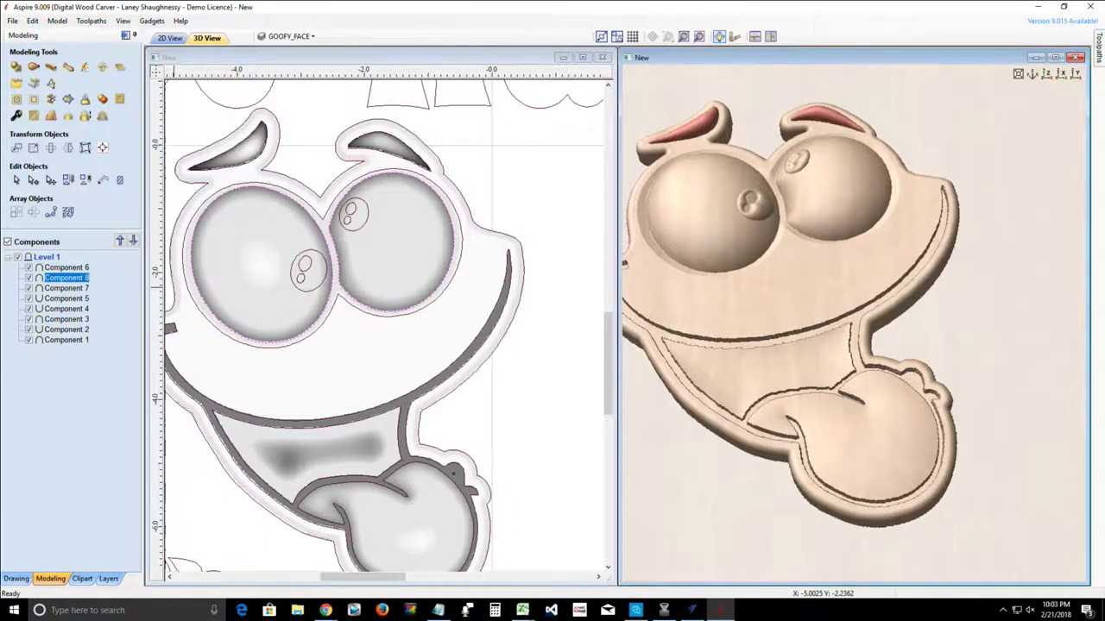
click(66, 288)
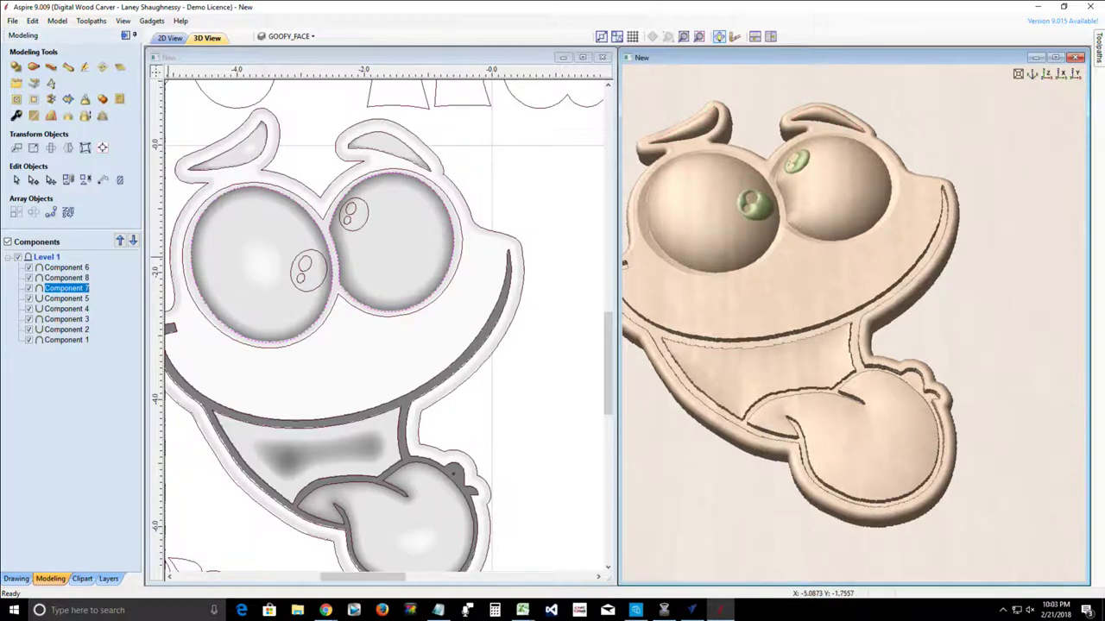
right_click(73, 290)
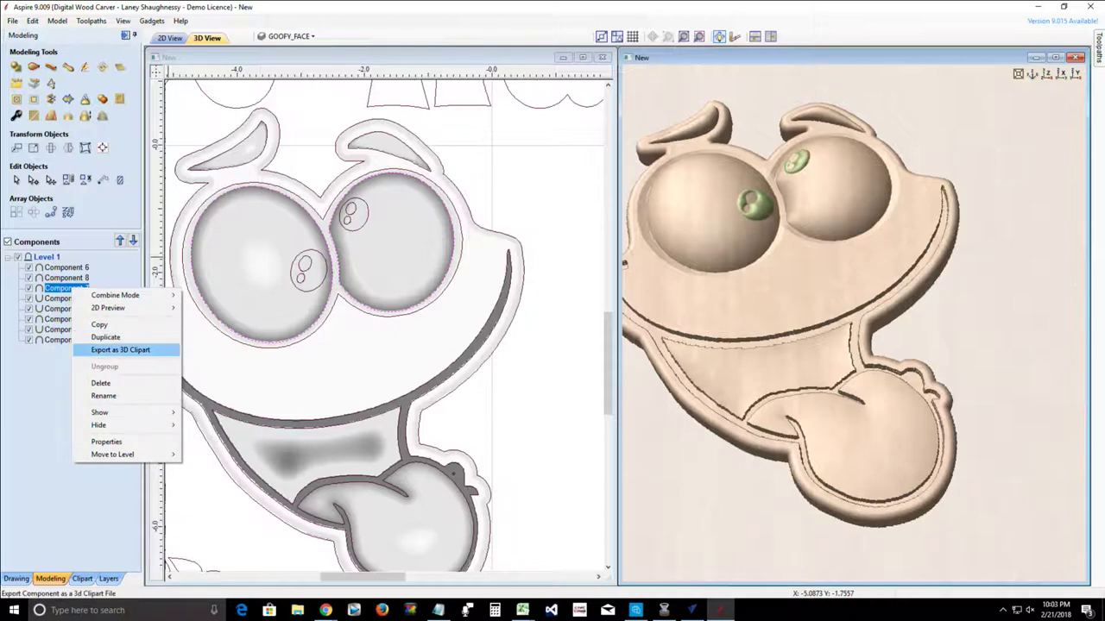
click(108, 382)
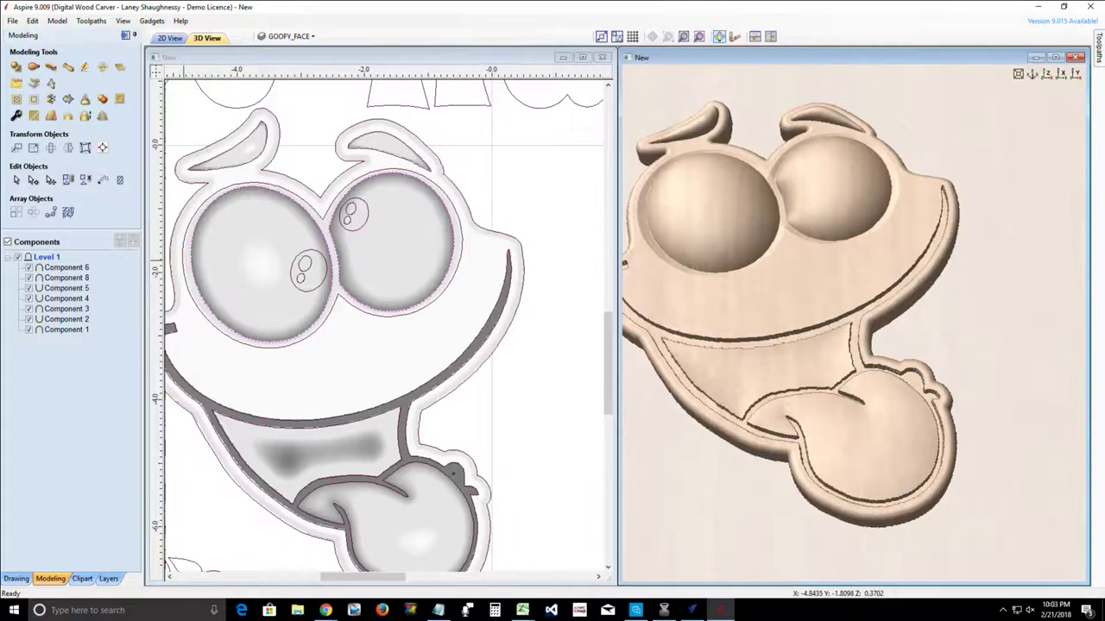
Step: Create a subtracted 30° dome with base height 0 and no height limit from the pupil and highlight outlines of both eyes
click(15, 67)
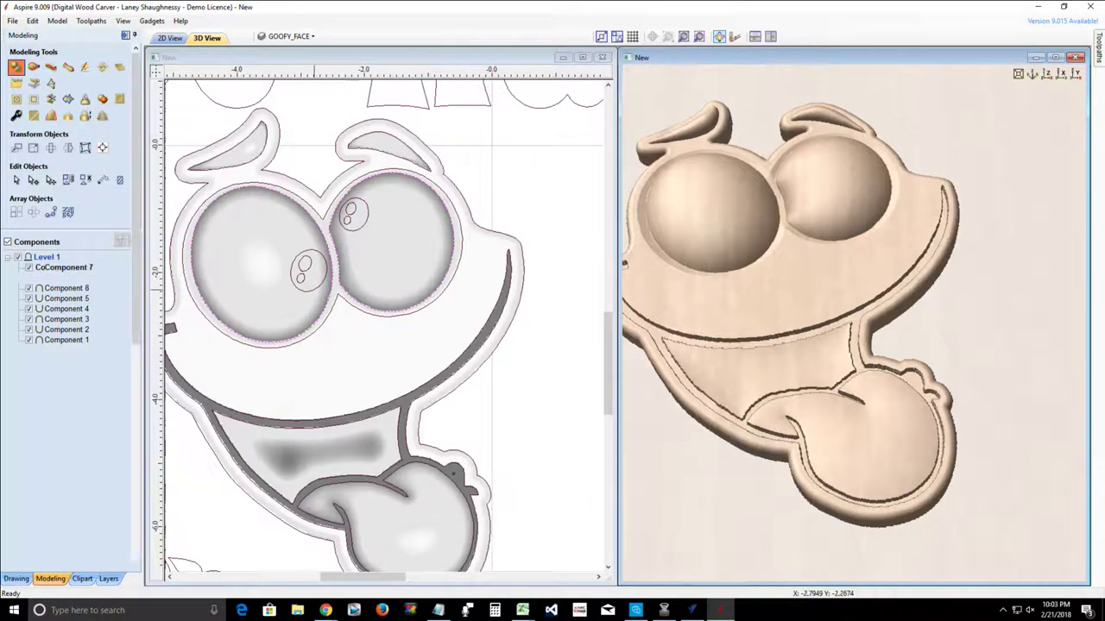
click(305, 288)
shift+click(304, 280)
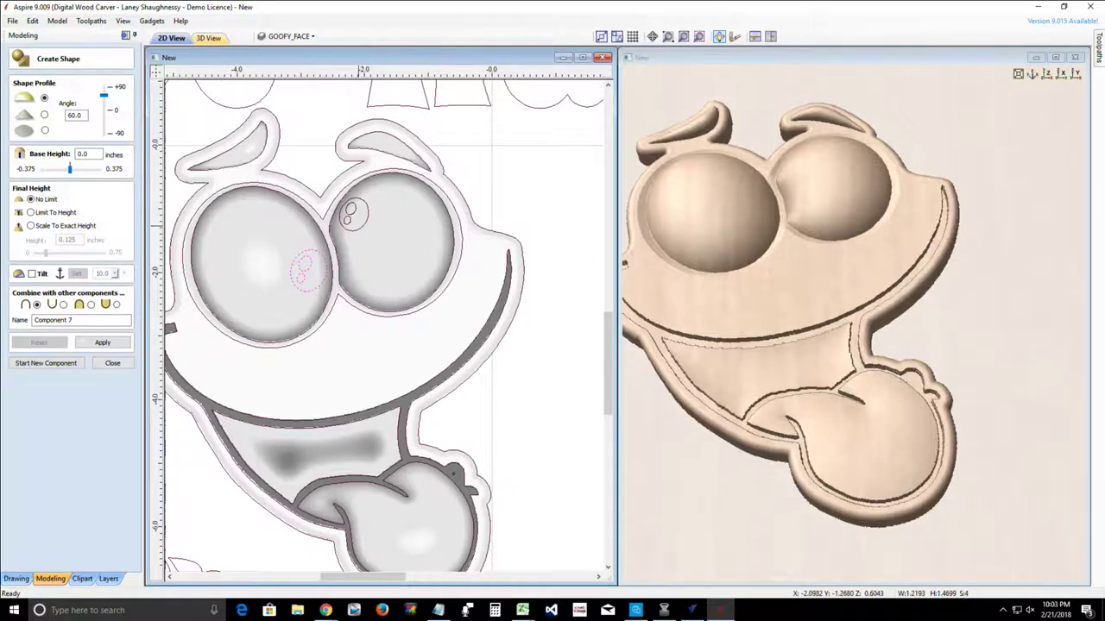
shift+click(346, 218)
shift+click(347, 221)
shift+click(351, 211)
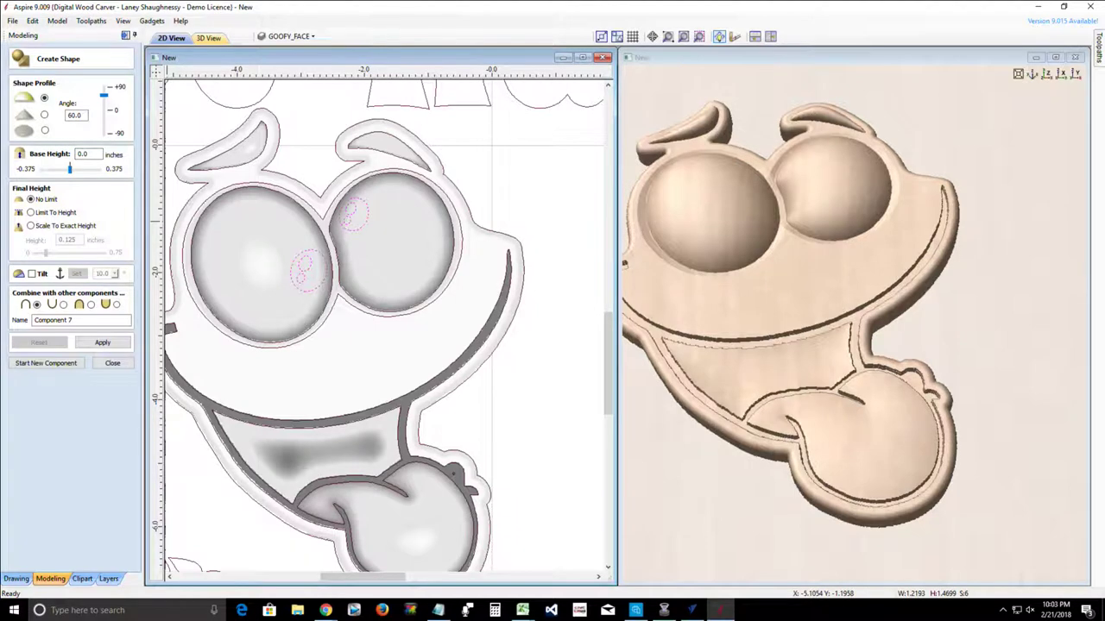
double_click(75, 115)
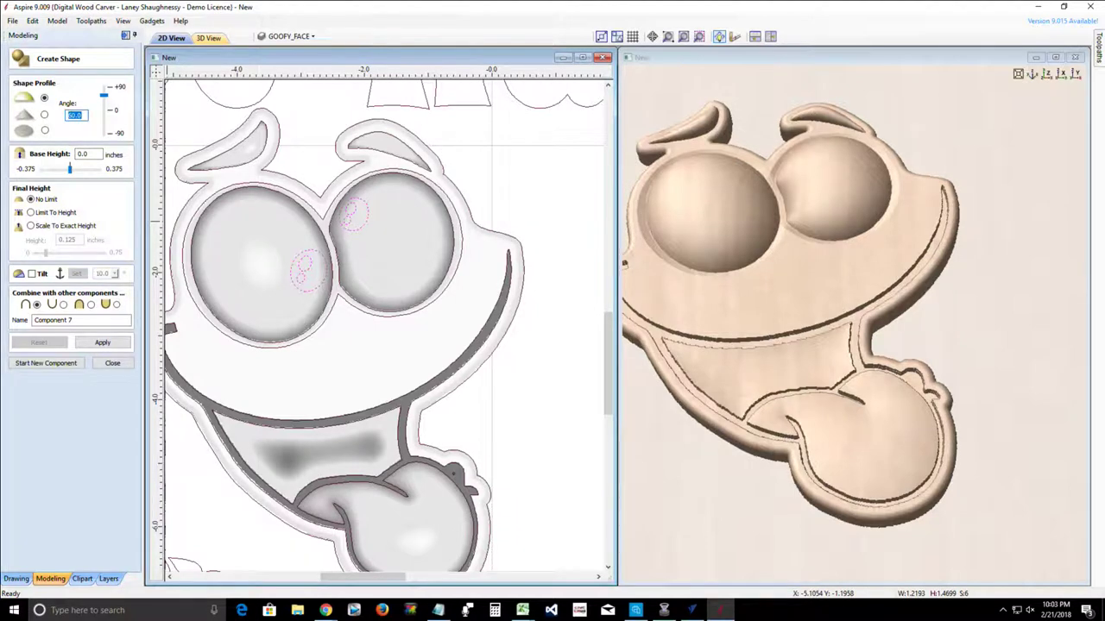
text(60)
text(30)
key(BackSpace)
key(BackSpace)
key(BackSpace)
key(BackSpace)
text(30)
click(102, 341)
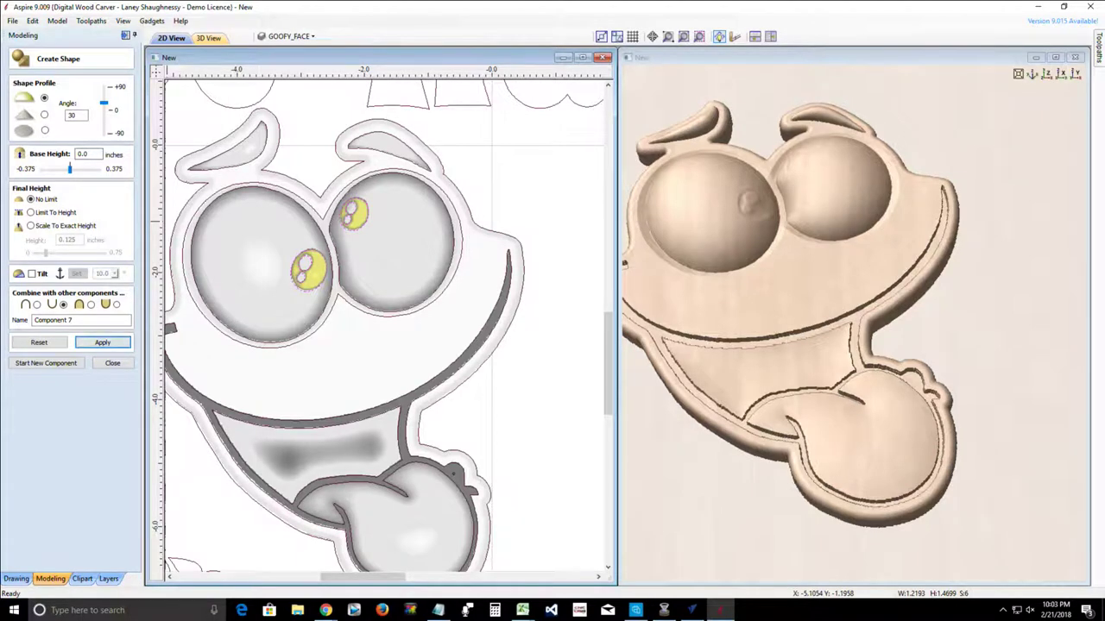
Step: Set the subtracted pupil dome's angle to 60°, check its depth in 3D, and finish the shape
double_click(75, 115)
text(60)
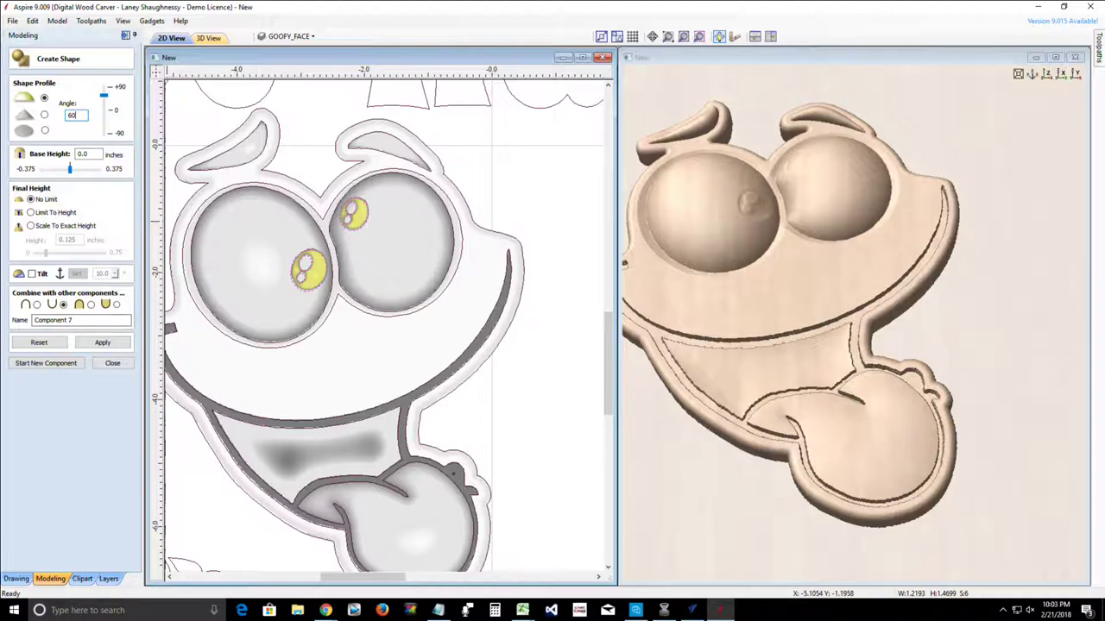
click(102, 342)
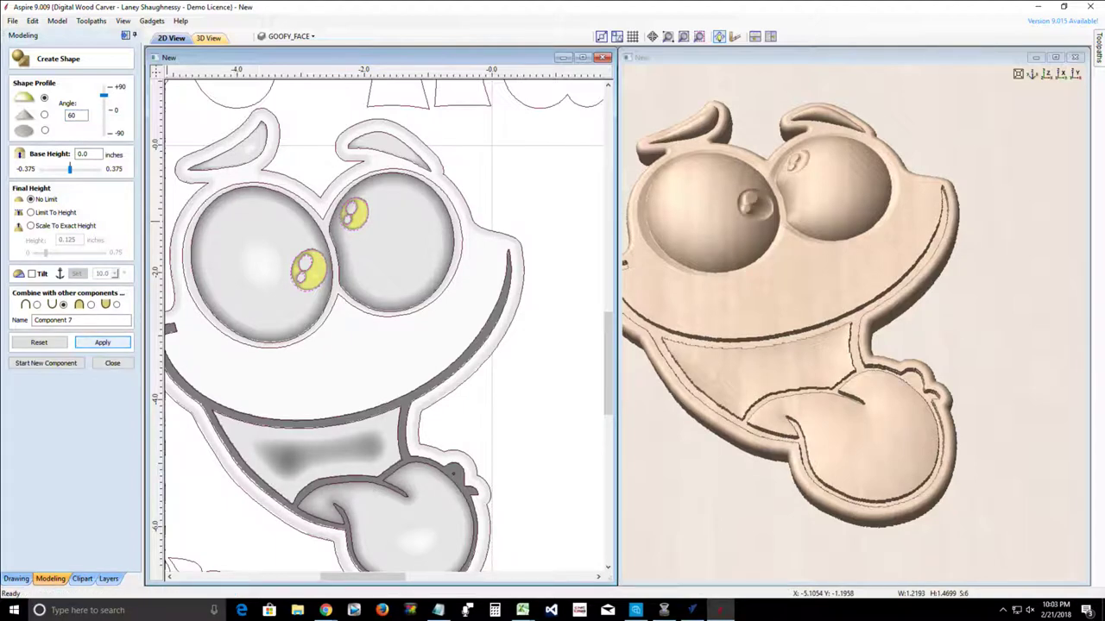
drag(745, 426, 696, 457)
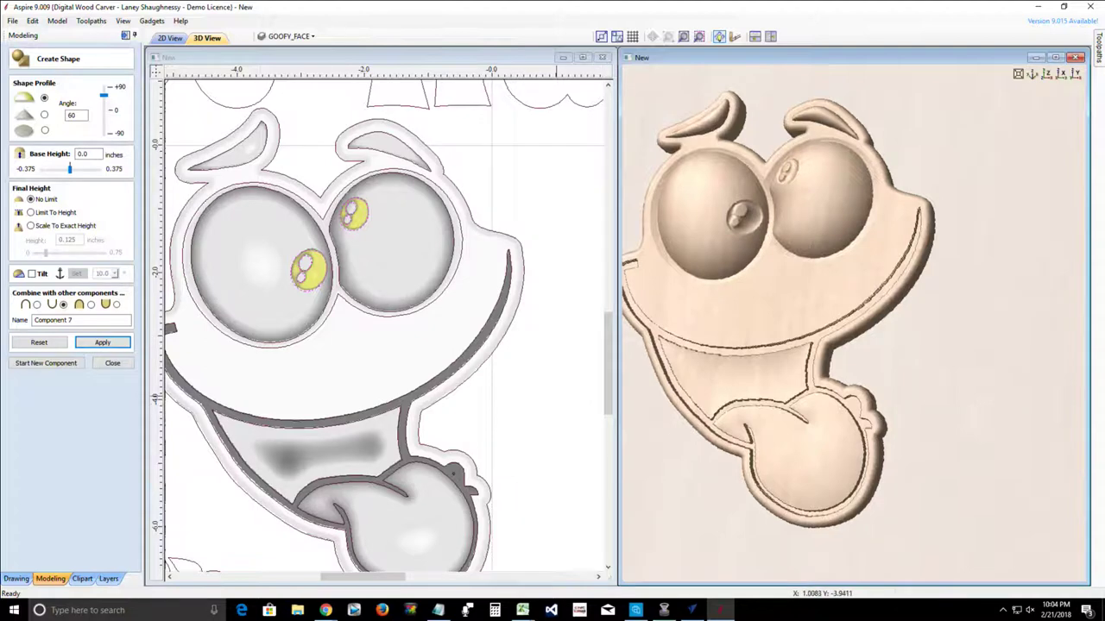
click(112, 363)
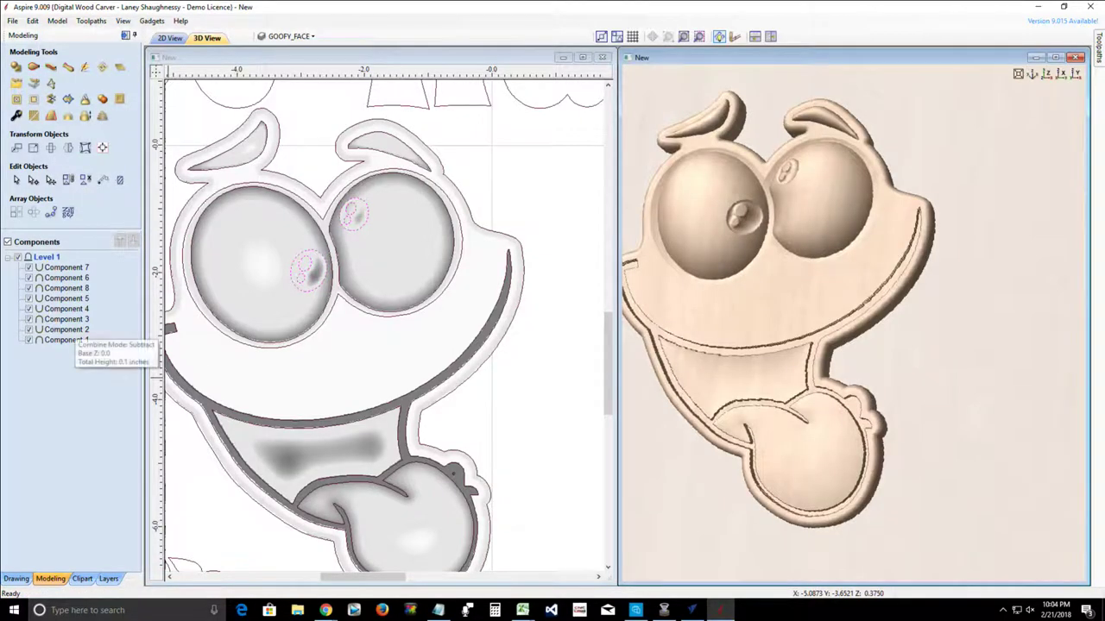
Step: Bake all the face components, from the base shape up to the pupils, into one component
mouse_move(65, 339)
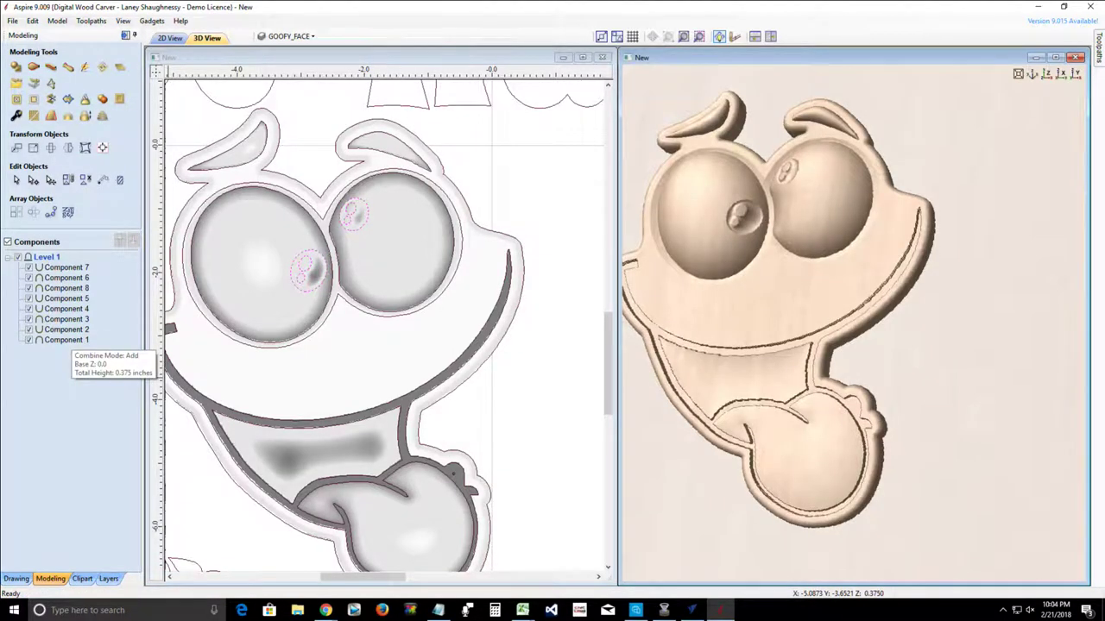
click(66, 339)
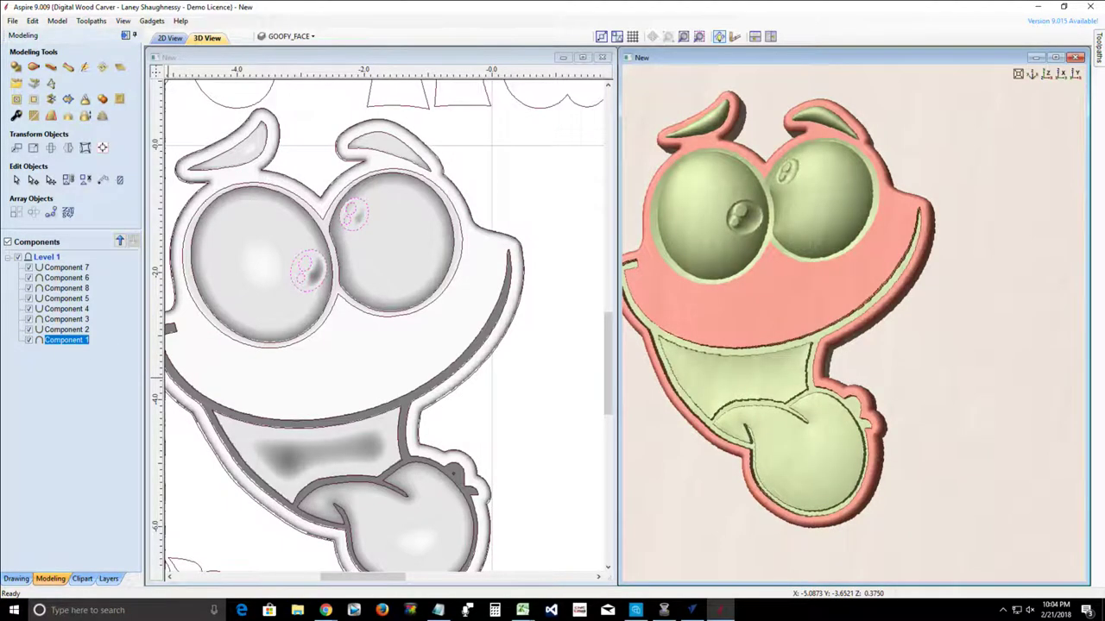
shift+click(66, 267)
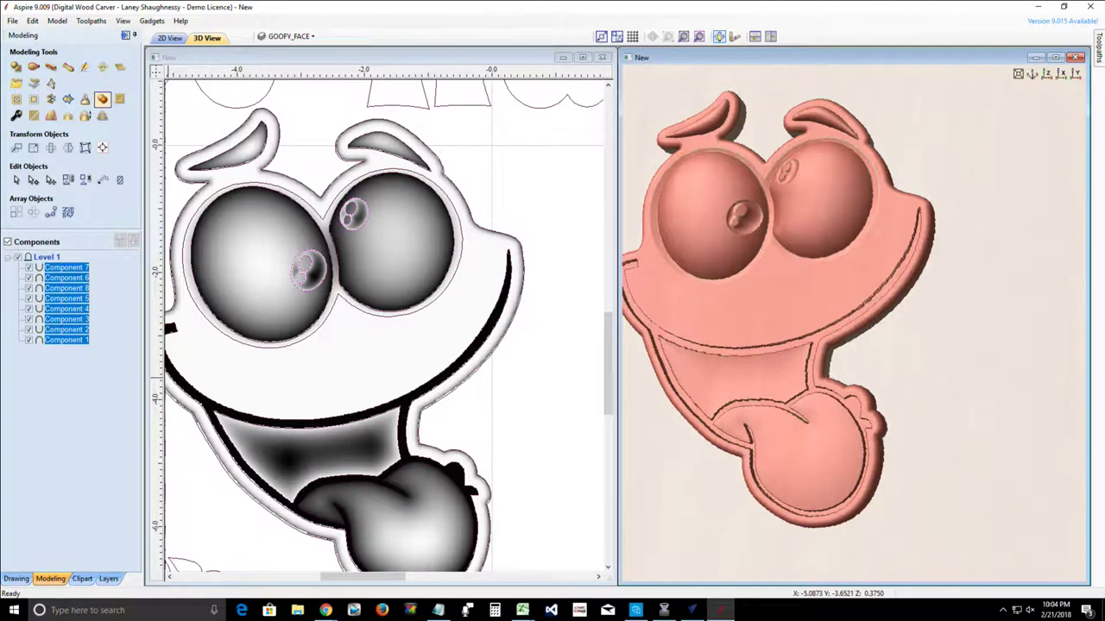
click(85, 99)
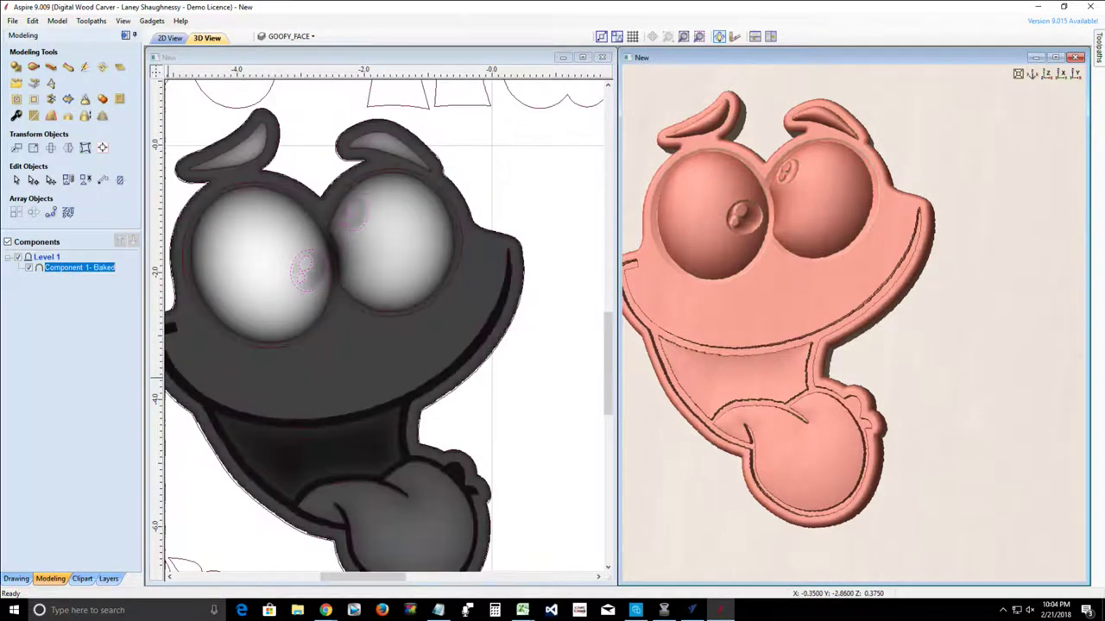
Step: Start smoothing the baked face component with transparency preserved, and hide the 2D view so the 3D view fills the workspace
drag(887, 271, 784, 341)
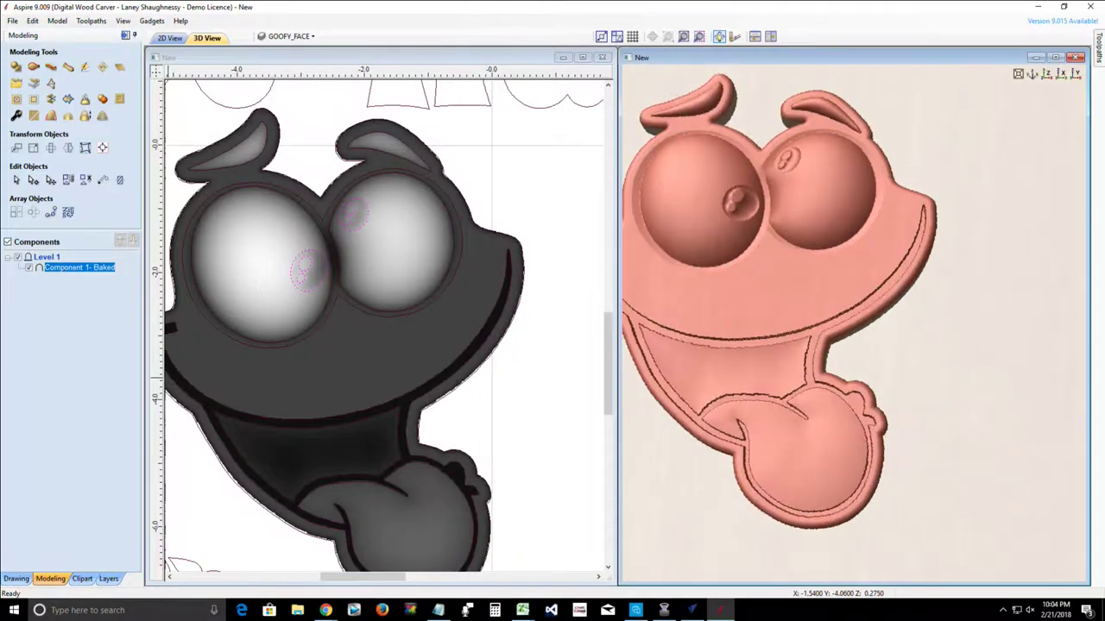
right_drag(777, 343, 768, 384)
middle_drag(758, 402, 869, 346)
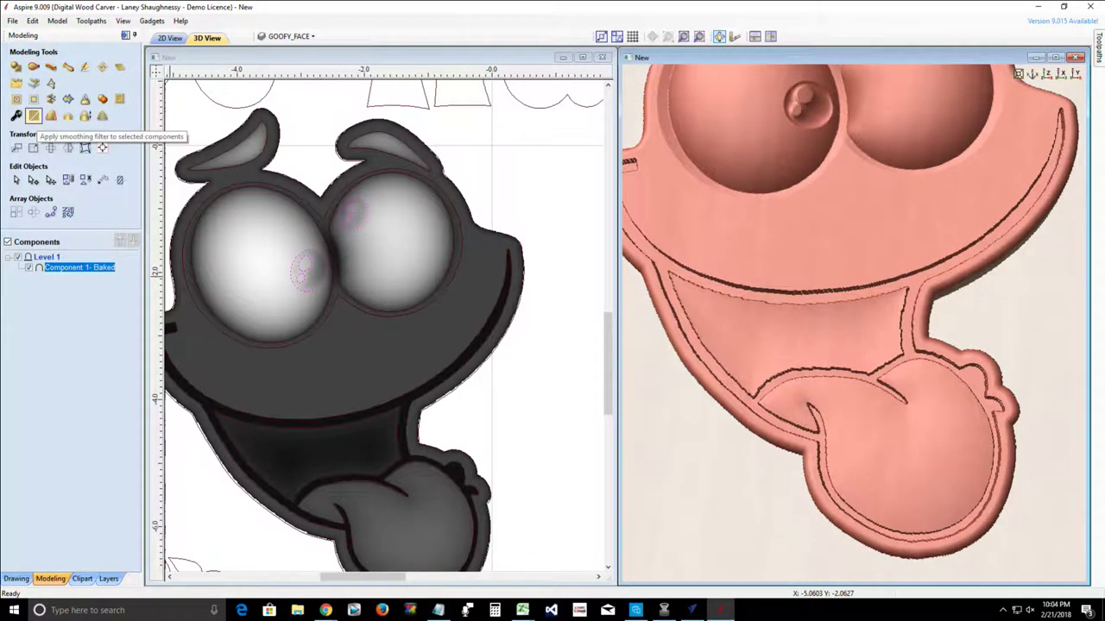
click(32, 115)
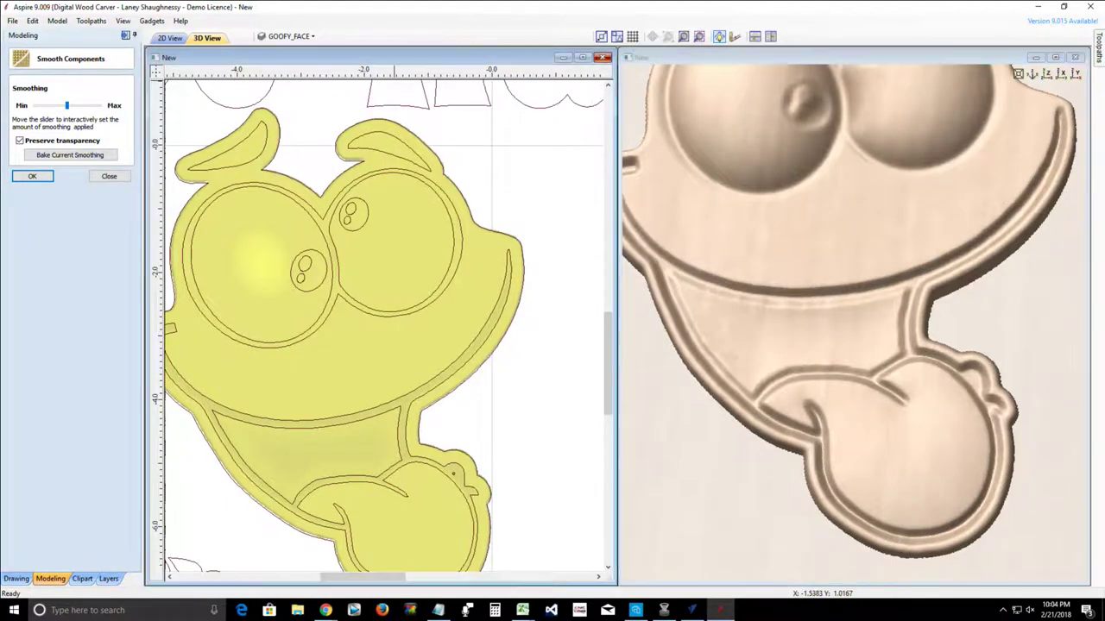
click(603, 57)
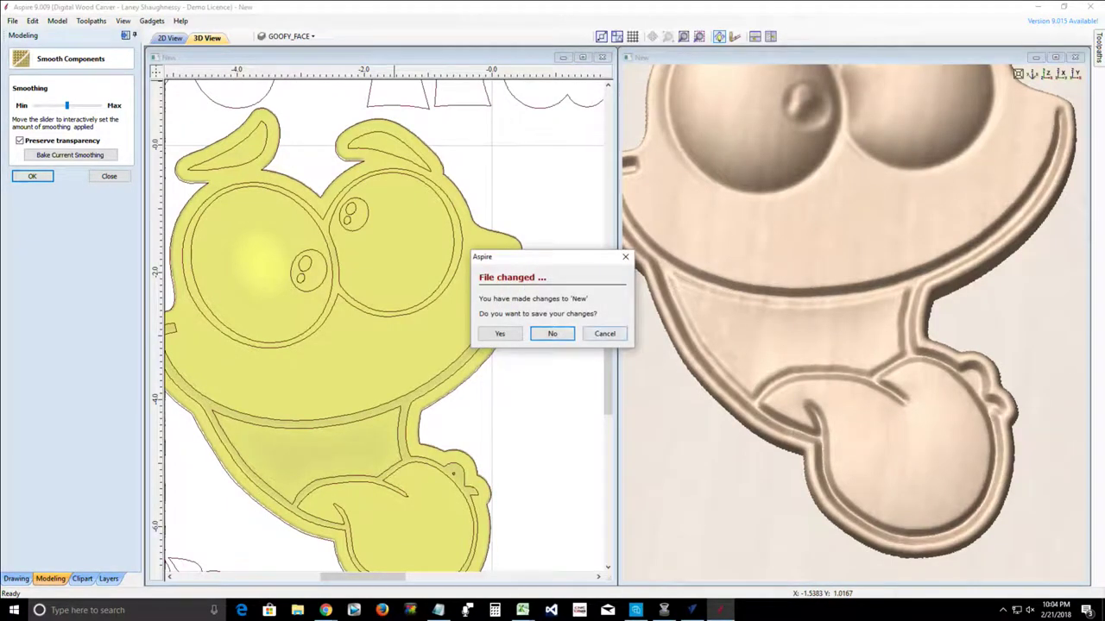
click(604, 333)
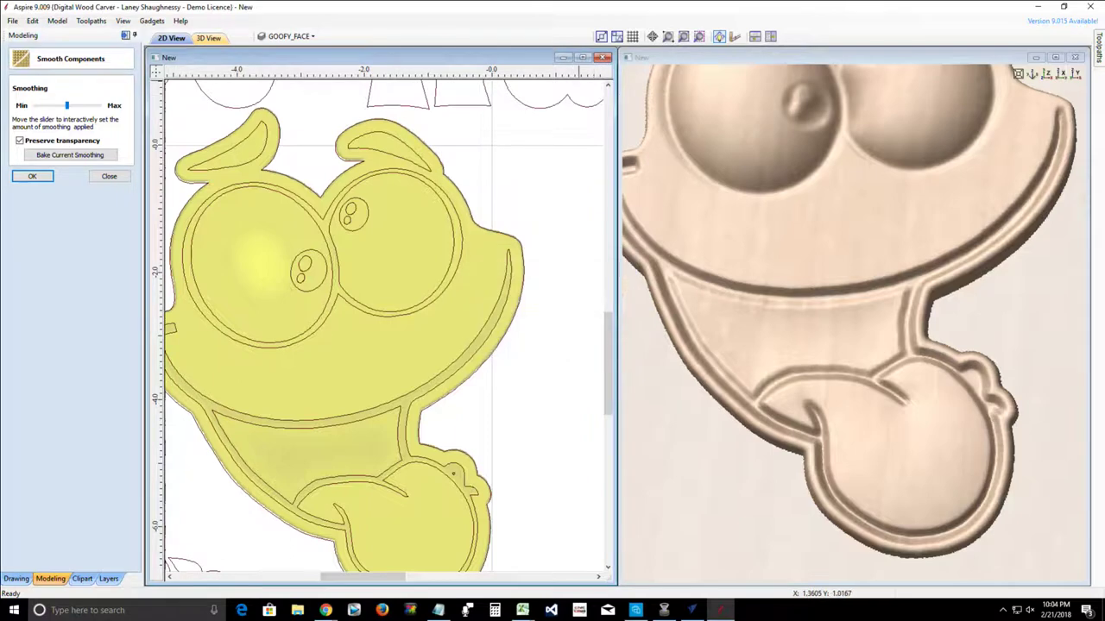
click(562, 57)
click(1054, 57)
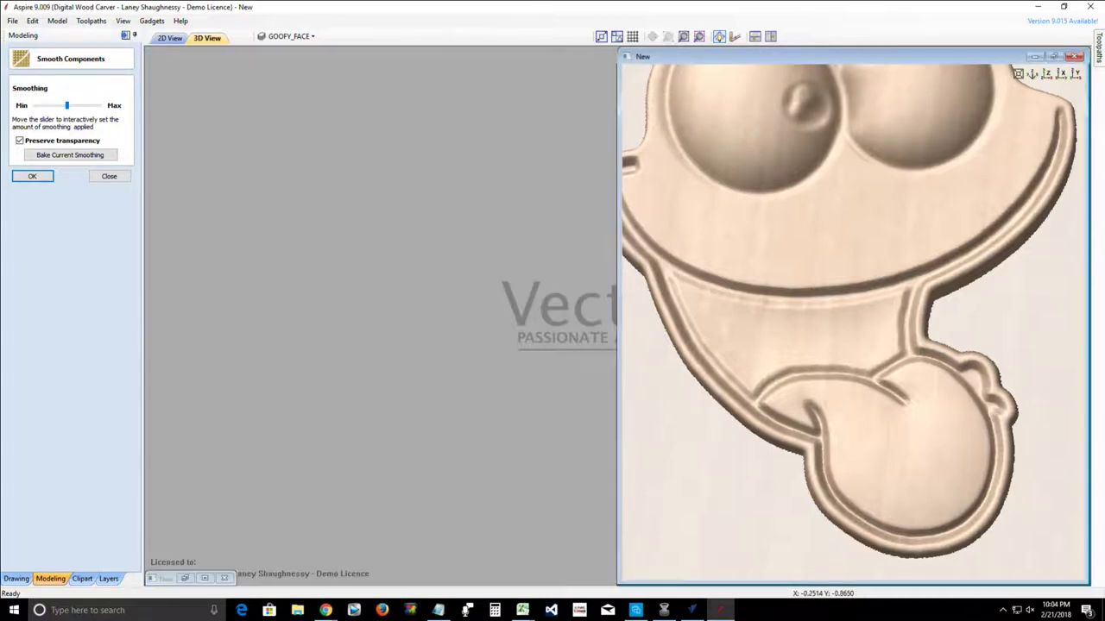
Step: Reduce the baked face's smoothing to slightly more than a third of the range, apply it, and inspect the face in 3D
scroll(623, 316, up, 2)
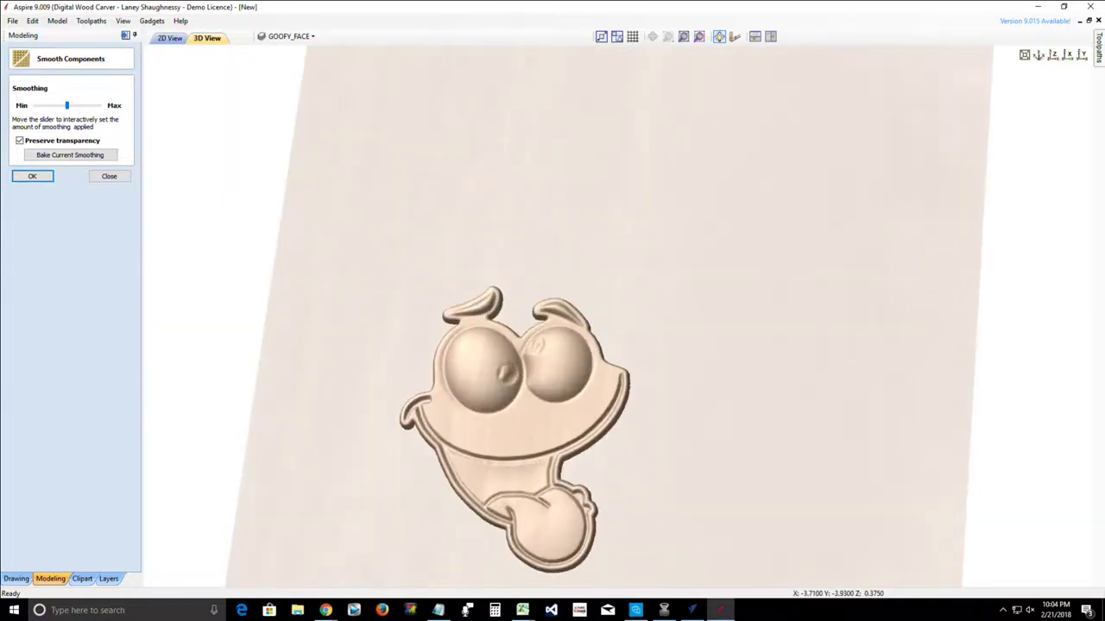
scroll(623, 316, down, 1)
scroll(623, 315, up, 1)
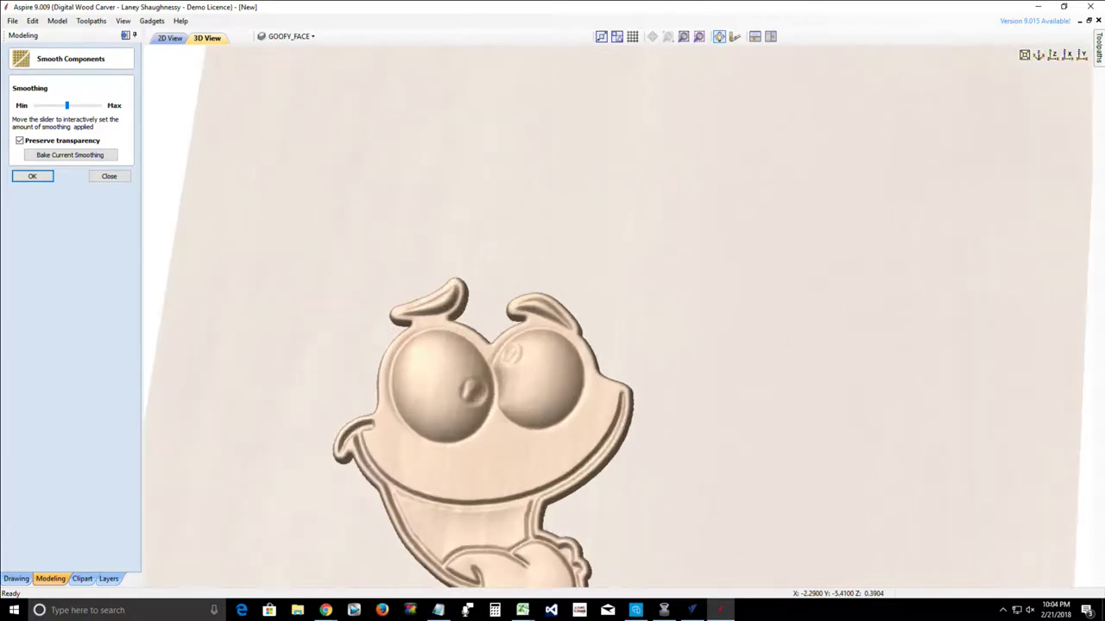
middle_drag(484, 406, 512, 253)
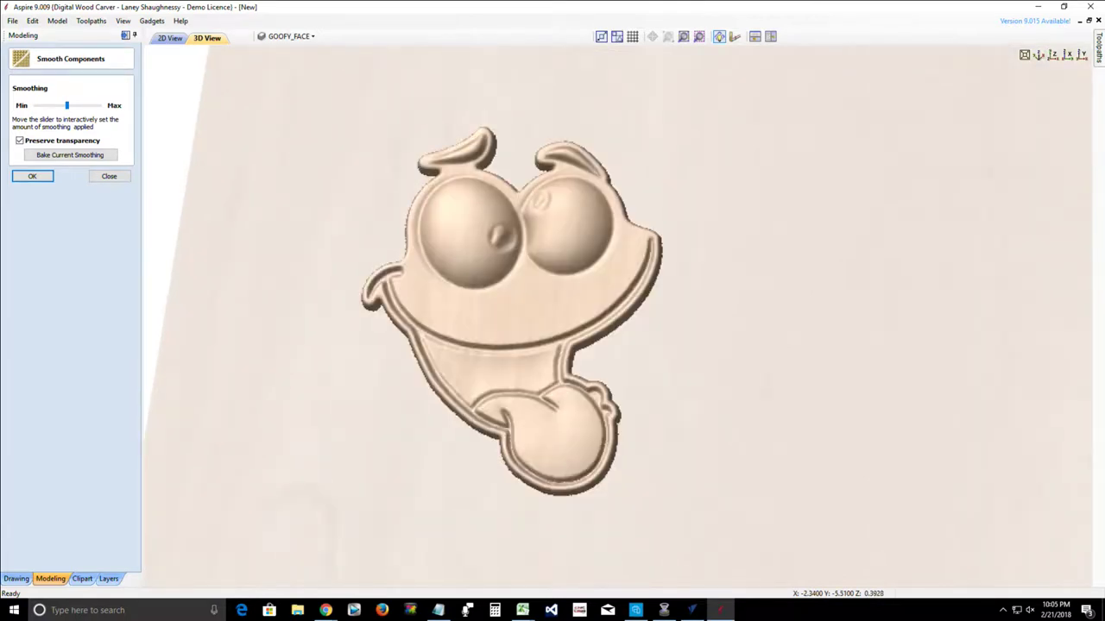
scroll(623, 313, up, 1)
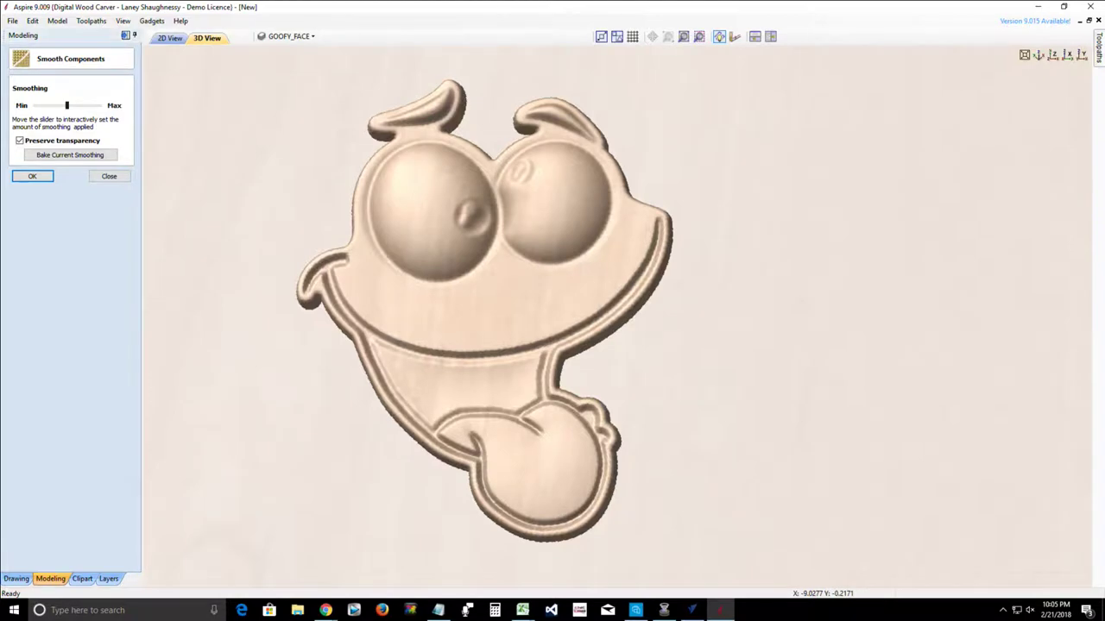
drag(67, 105, 55, 105)
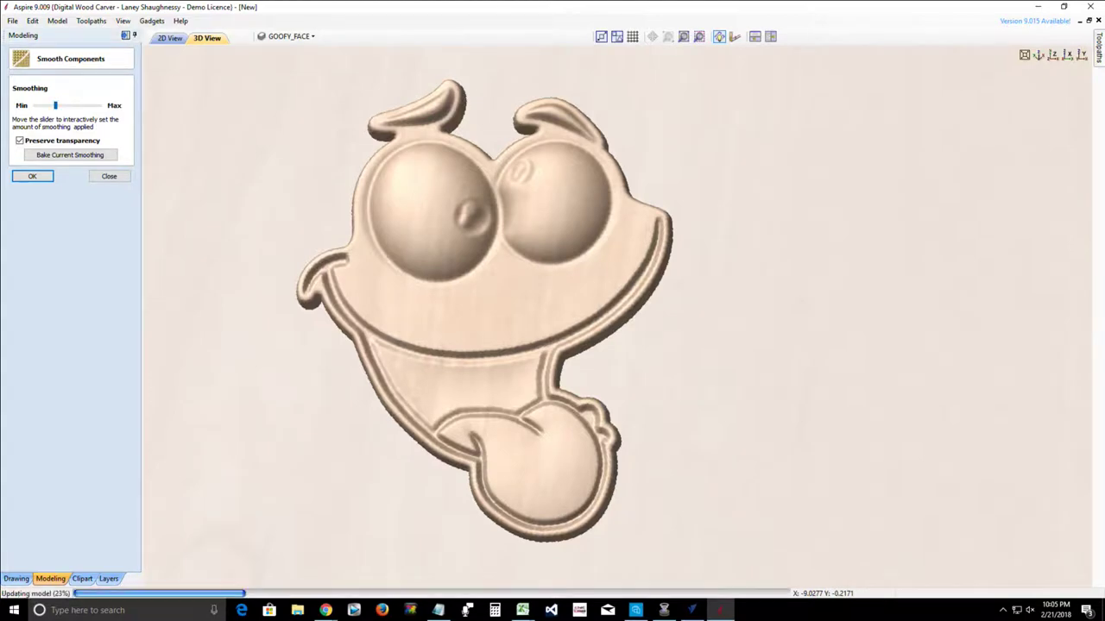
mouse_move(55, 106)
mouse_down()
mouse_move(37, 105)
mouse_move(51, 105)
mouse_up()
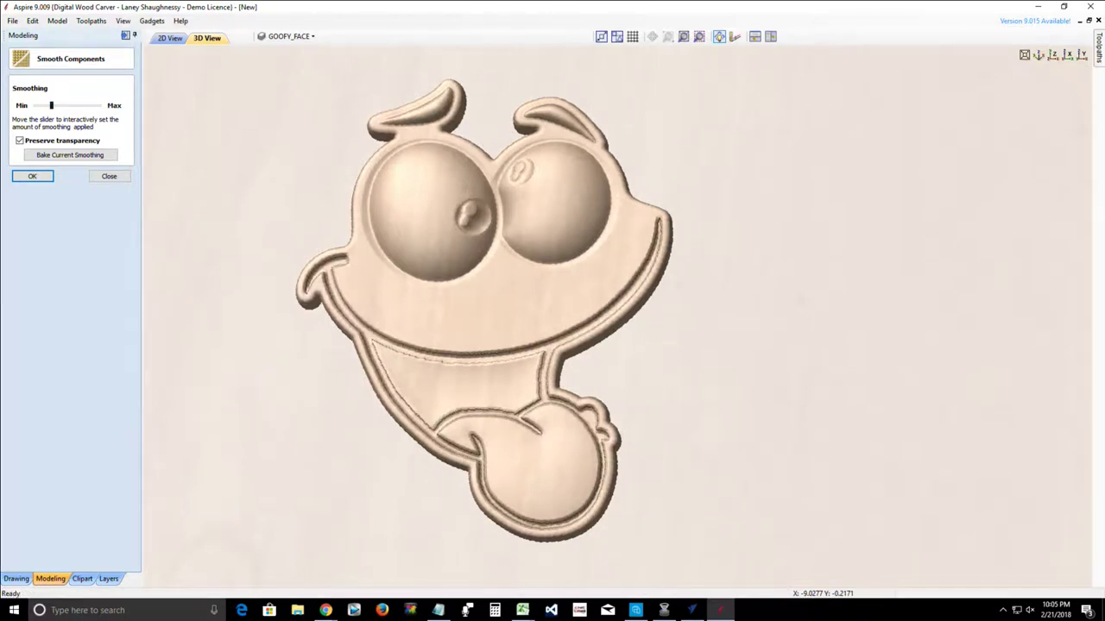
drag(51, 106, 58, 105)
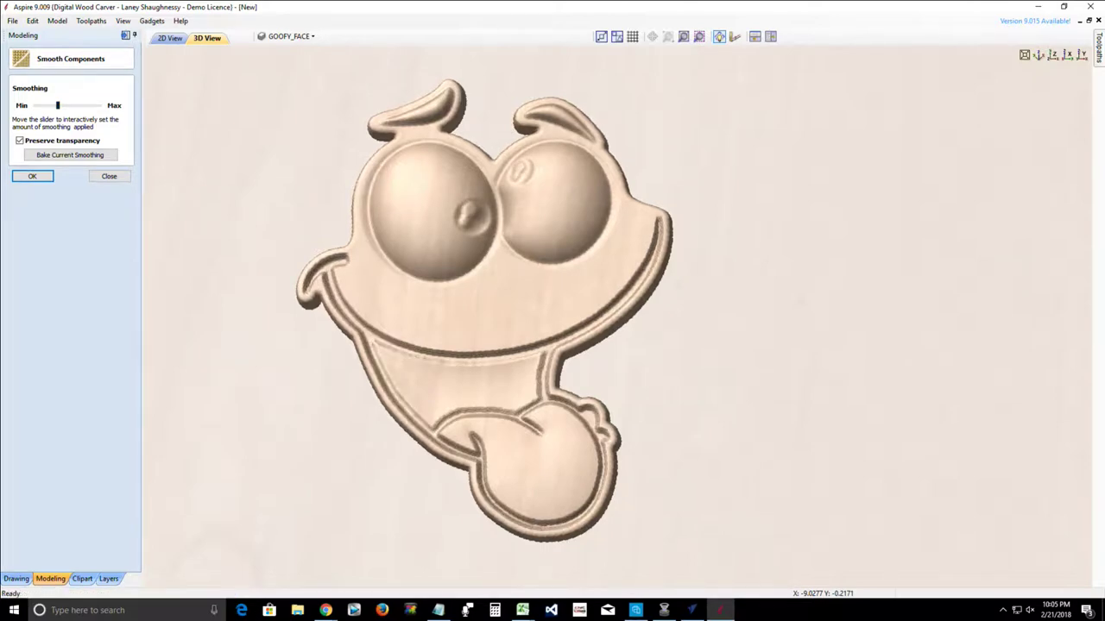
click(32, 176)
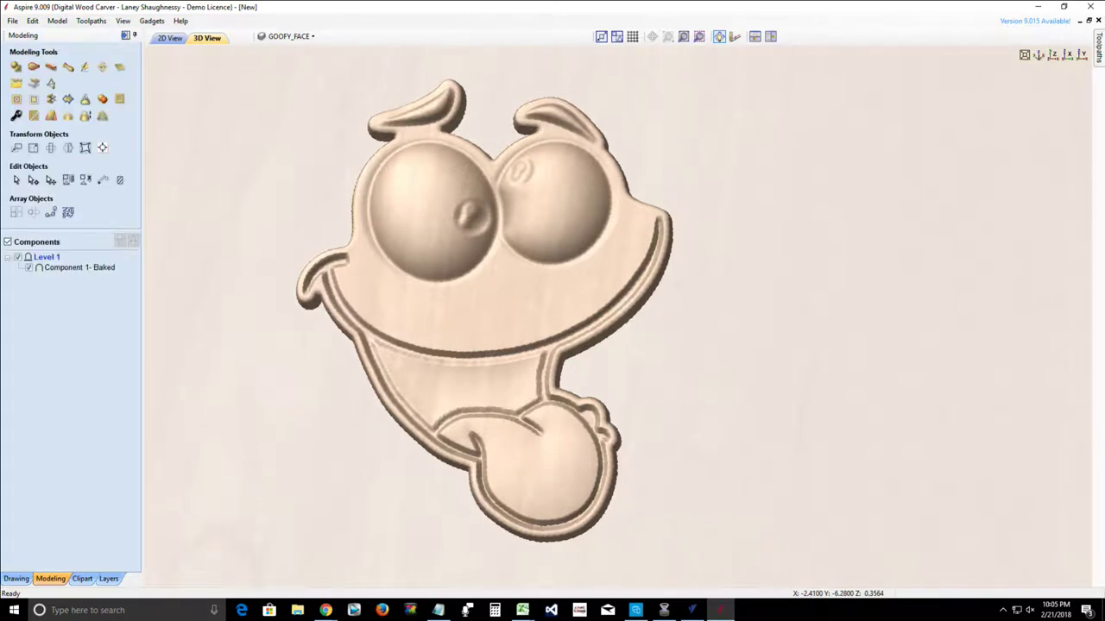
drag(552, 362, 604, 431)
scroll(618, 316, down, 7)
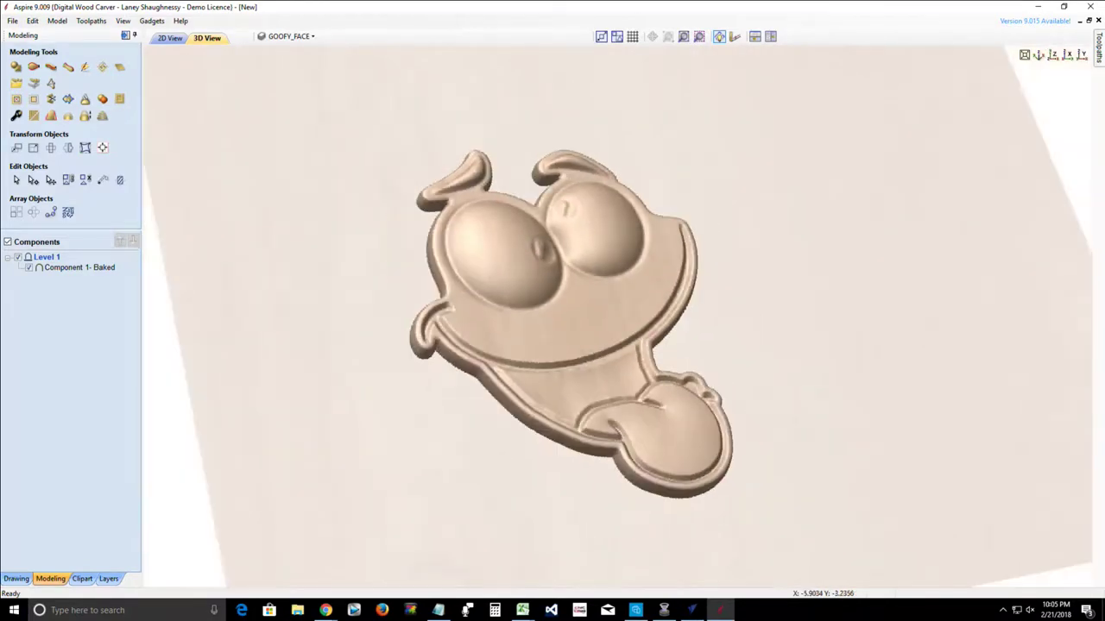
scroll(604, 320, down, 2)
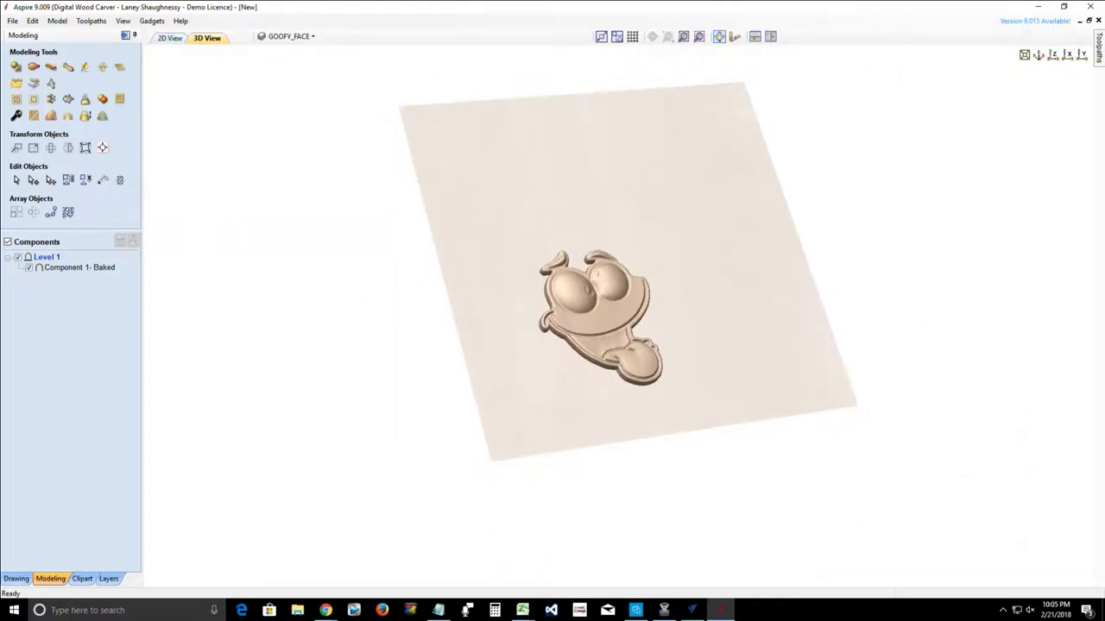
Step: Create an 80° dome from all the lettering, with base height 0.25 inches and height limited to 0.125 inches, and check it in 3D
click(170, 38)
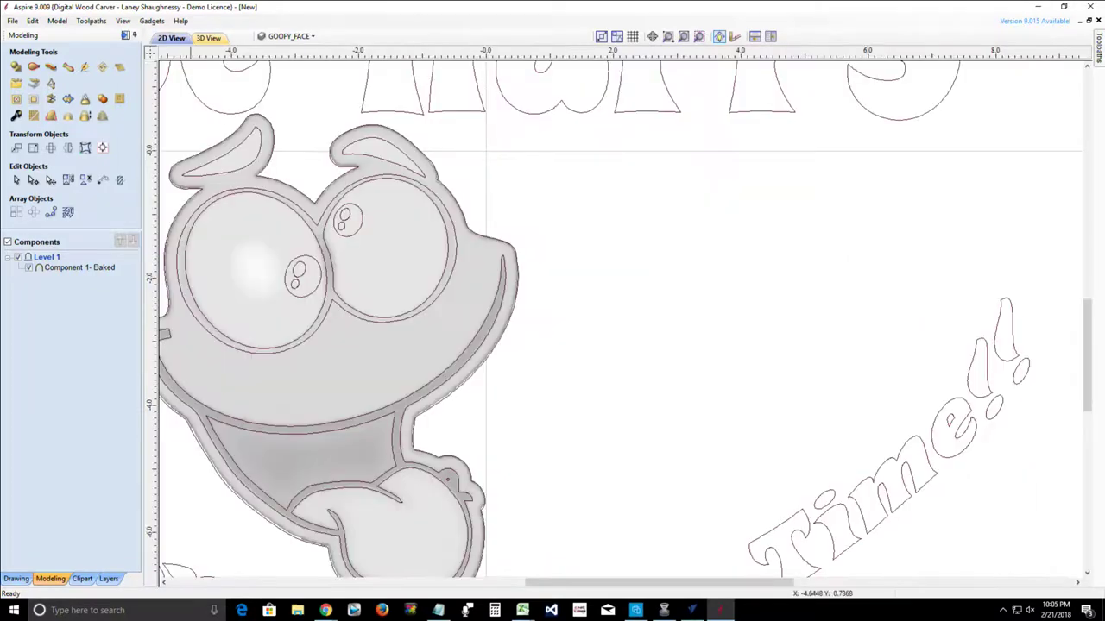
scroll(512, 352, down, 3)
scroll(511, 352, down, 1)
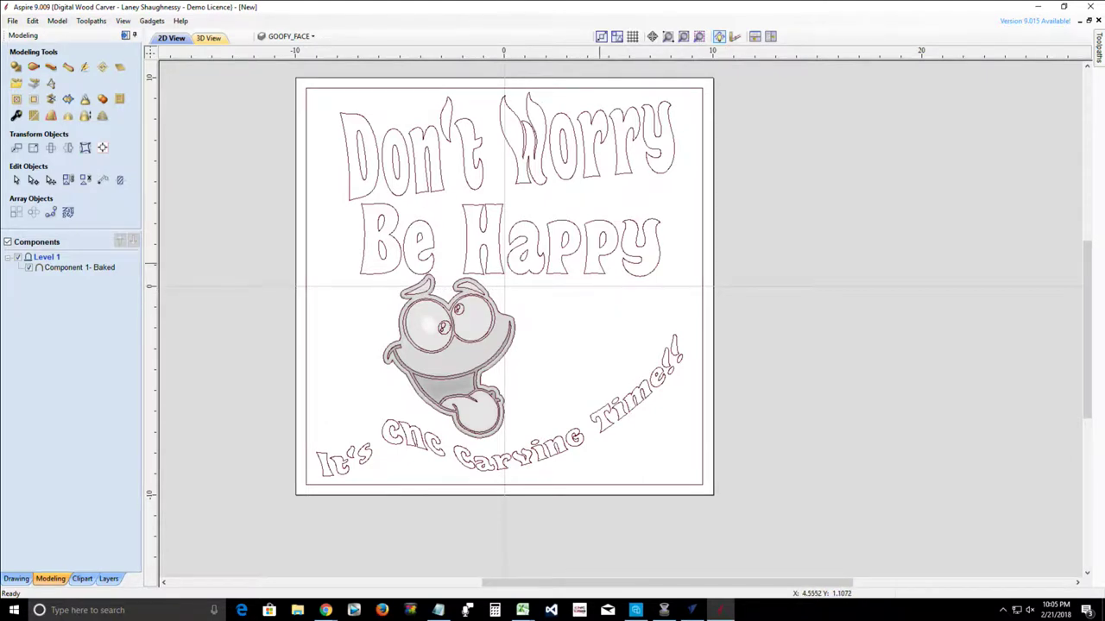
key(ctrl+a)
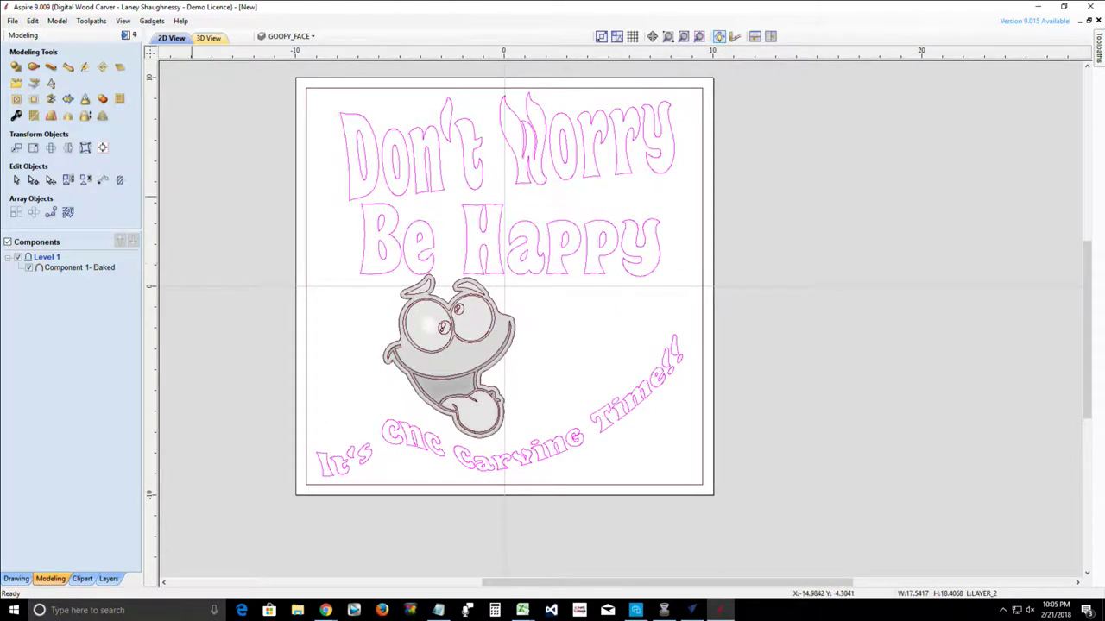
click(16, 66)
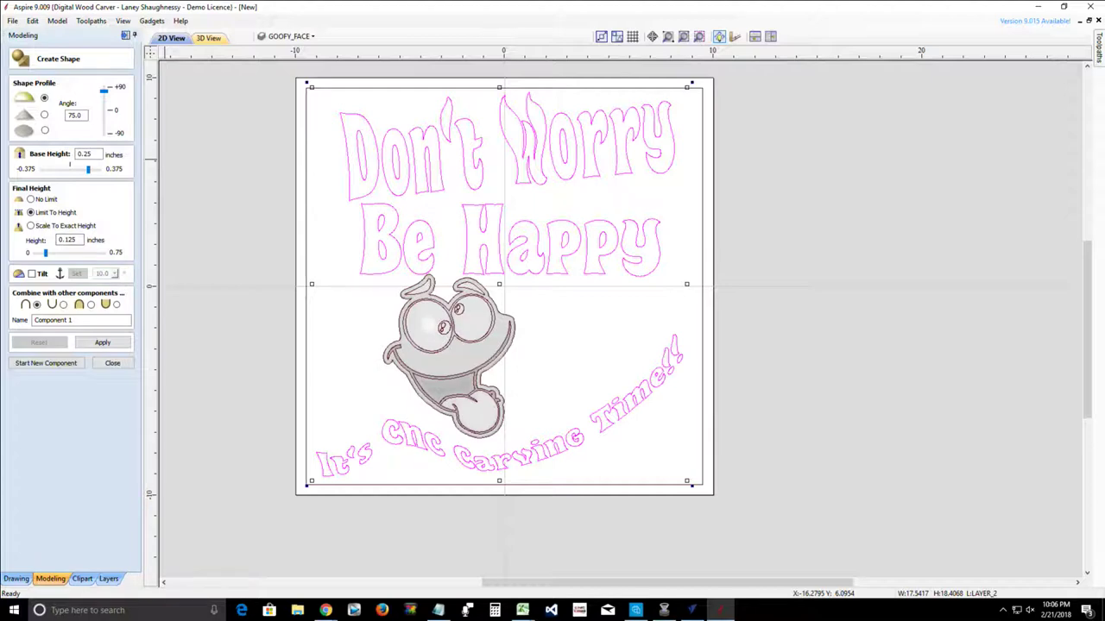
double_click(75, 115)
text(80)
key(Return)
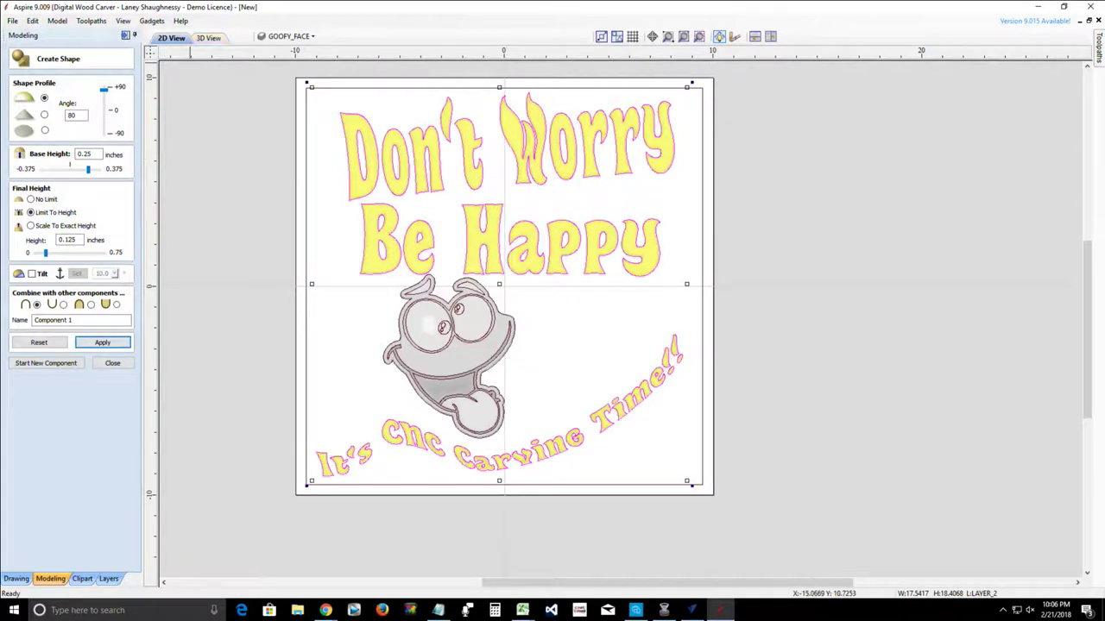
click(208, 38)
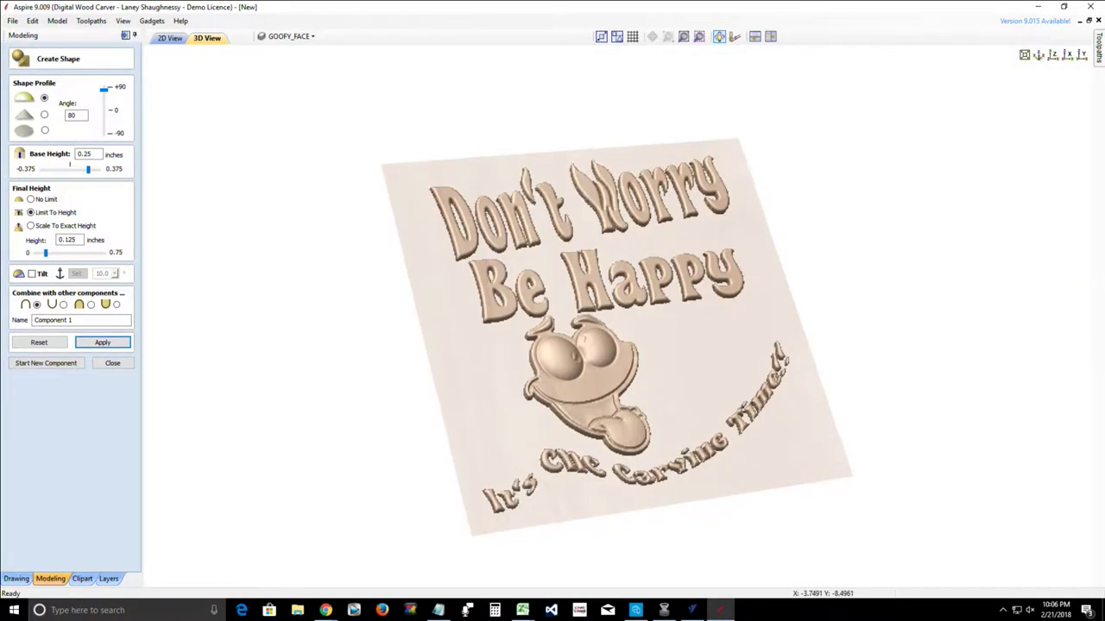
mouse_move(656, 278)
mouse_down()
mouse_move(653, 321)
mouse_move(673, 281)
mouse_up()
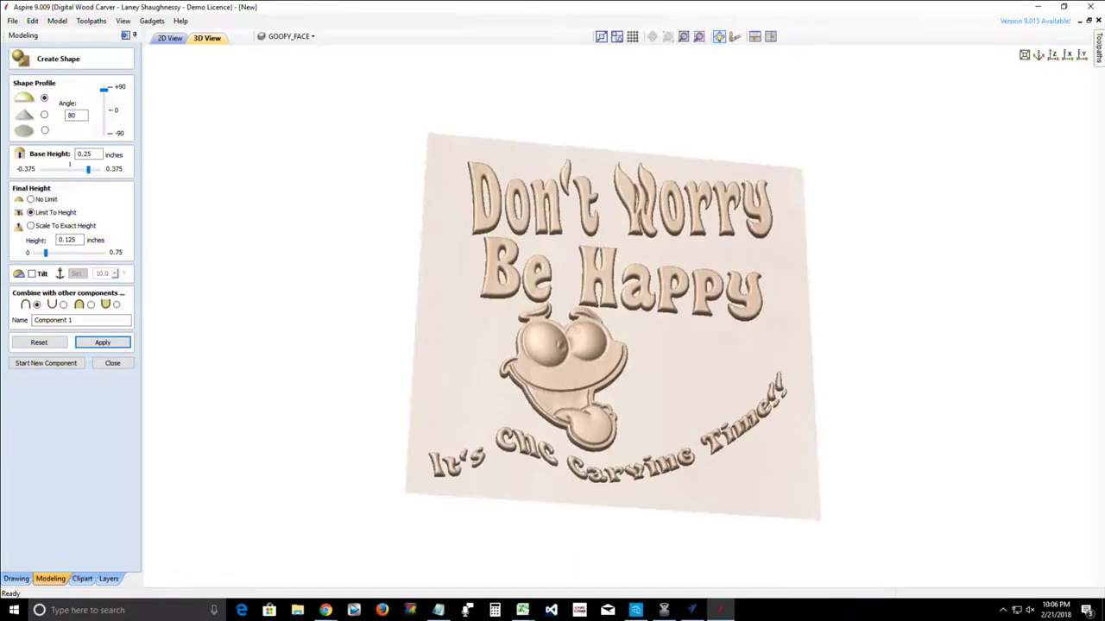
Step: Reselect all the lettering in the 2D view, reapply its dome, and start a new component
click(170, 38)
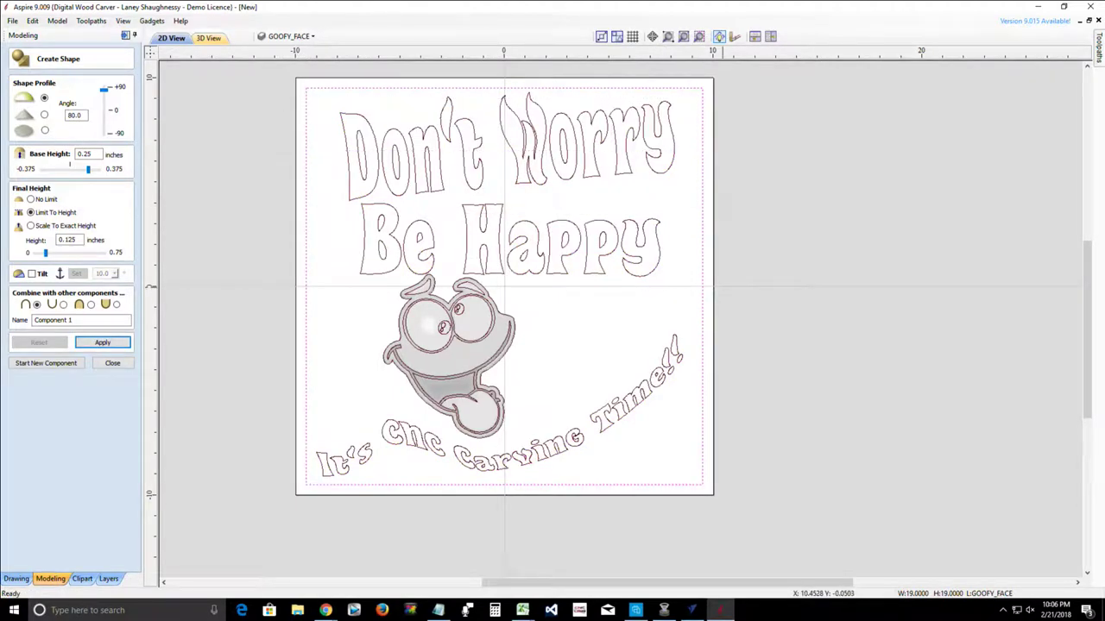
click(722, 288)
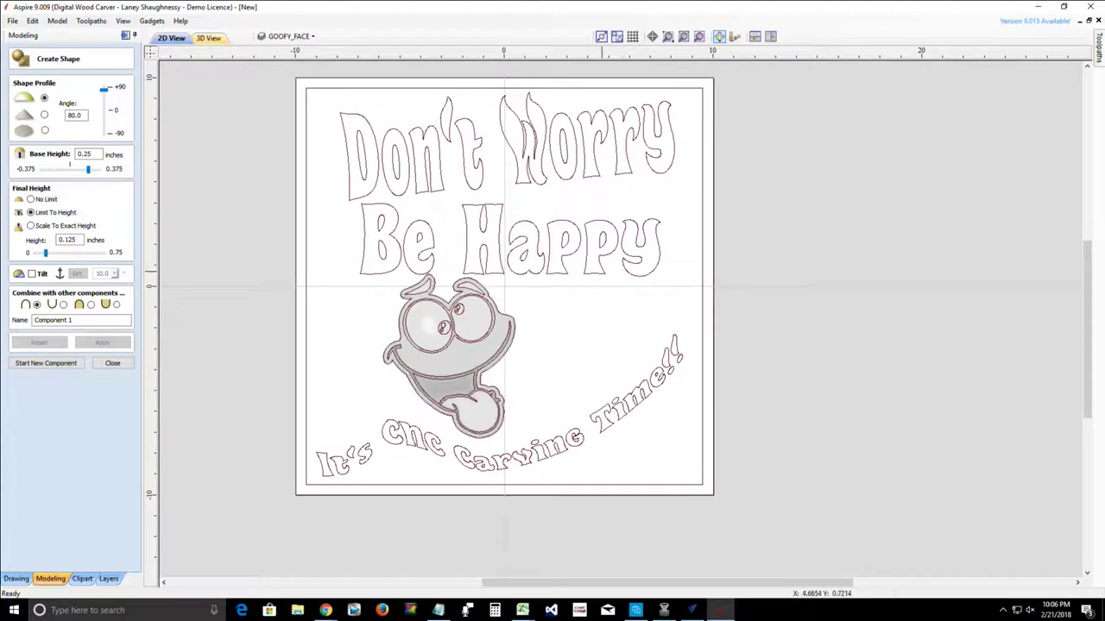
click(602, 271)
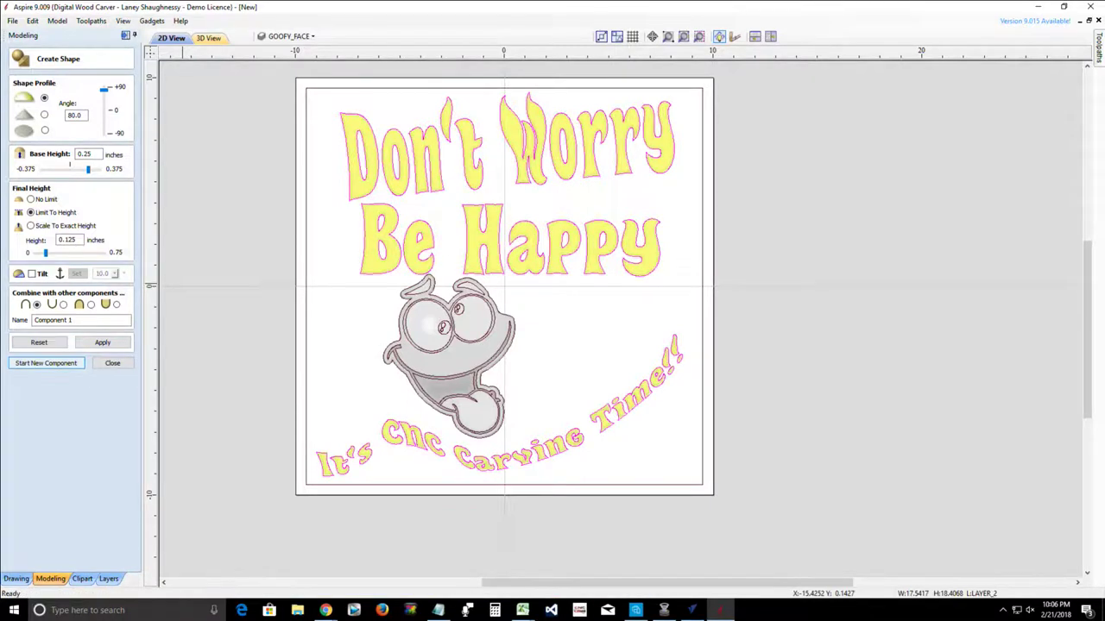
click(46, 363)
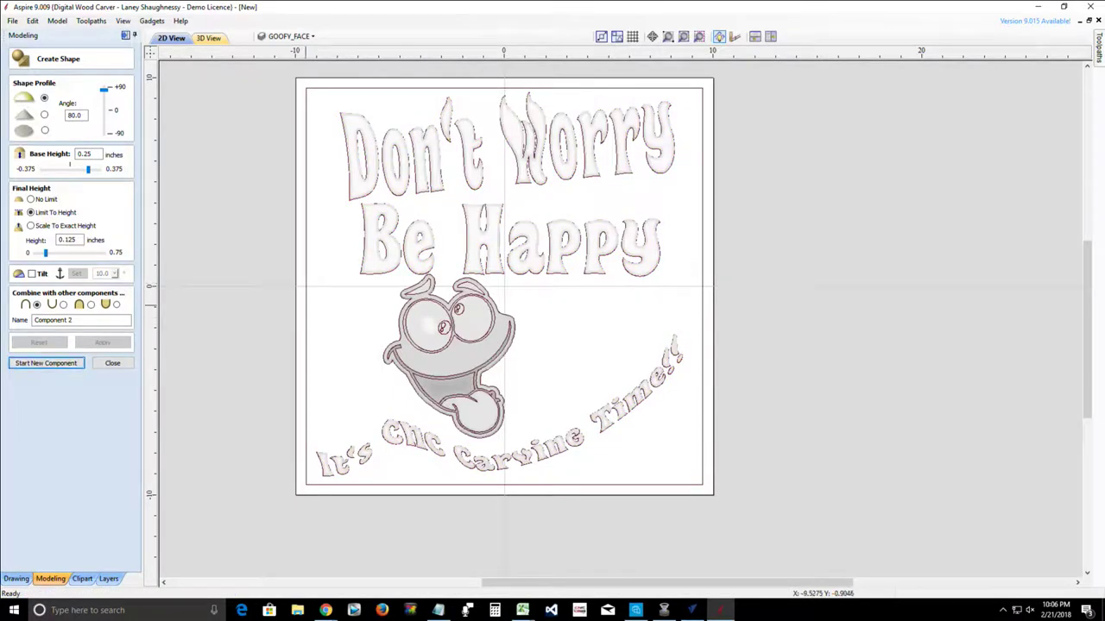
Step: Create an added flat shape with base height 0.25 inches from the square border, inspect it in 3D, and finish the shape
click(306, 304)
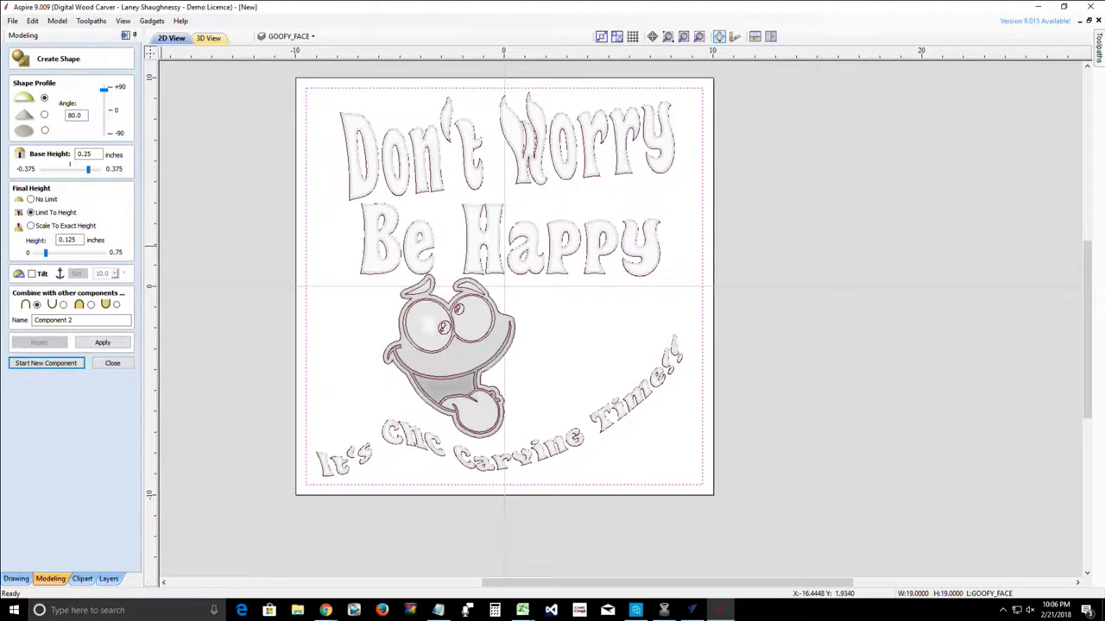
click(44, 130)
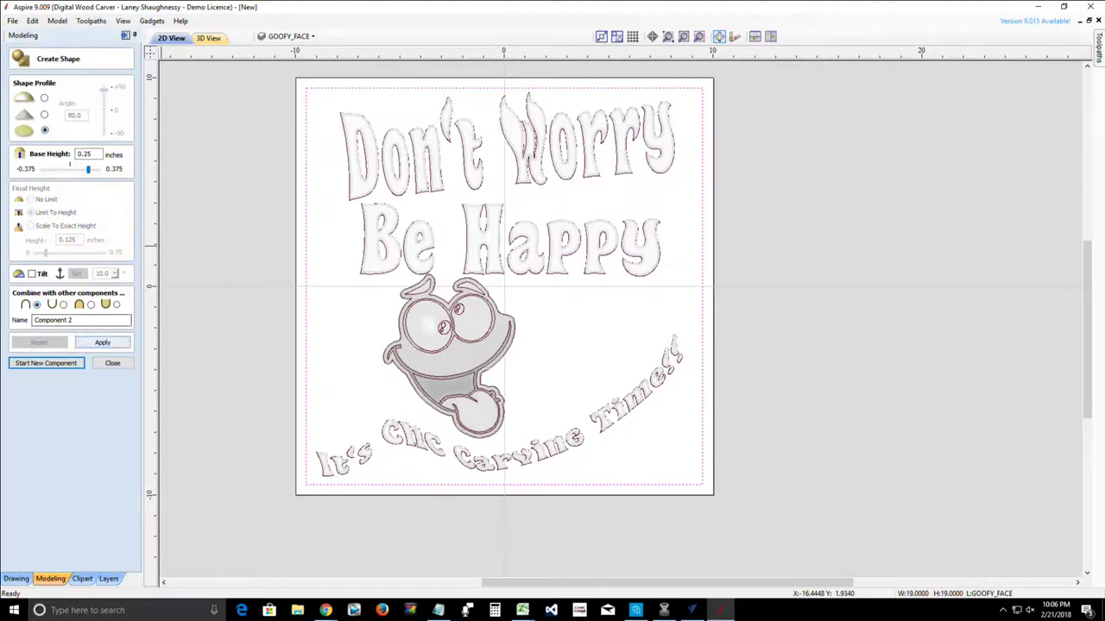
click(101, 342)
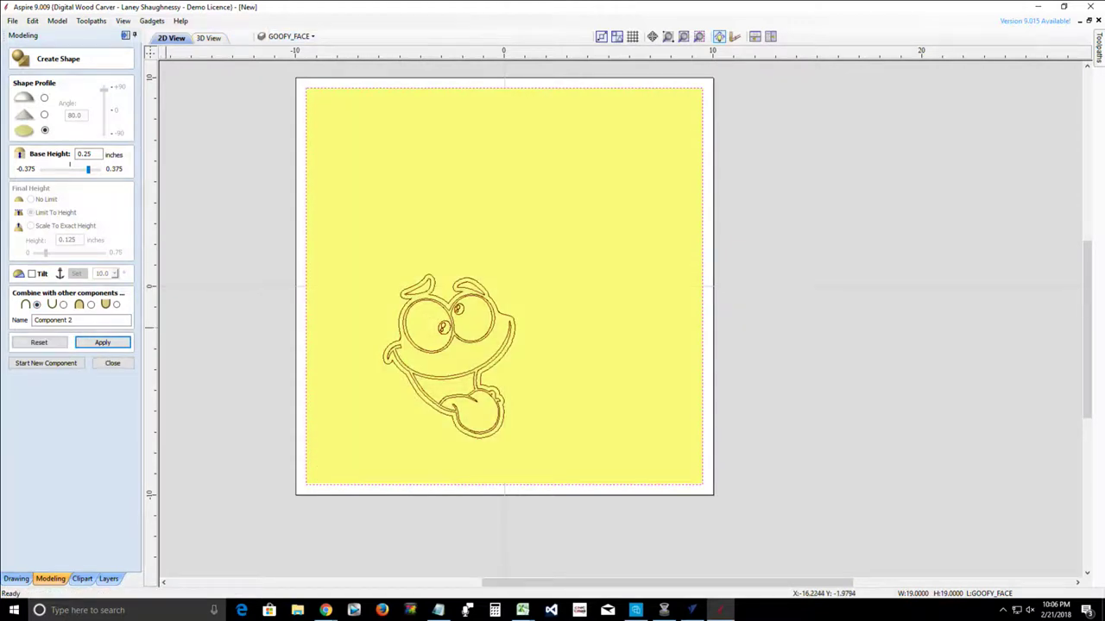
click(208, 38)
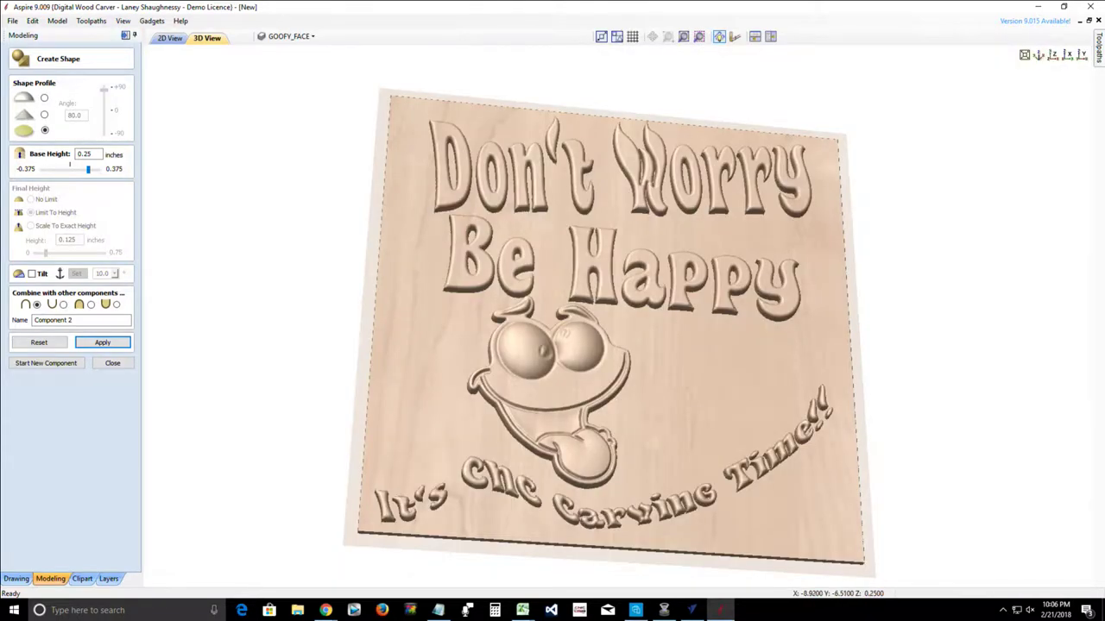
mouse_move(388, 457)
mouse_down()
mouse_move(440, 470)
mouse_move(496, 418)
mouse_move(414, 492)
mouse_move(396, 466)
mouse_up()
drag(755, 392, 763, 340)
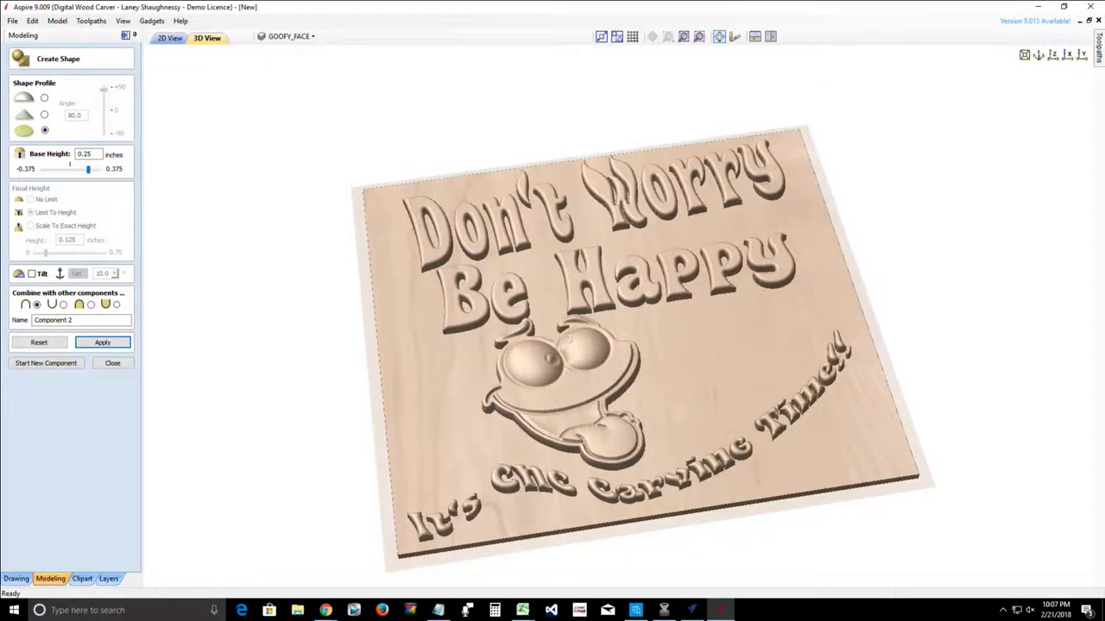
click(112, 362)
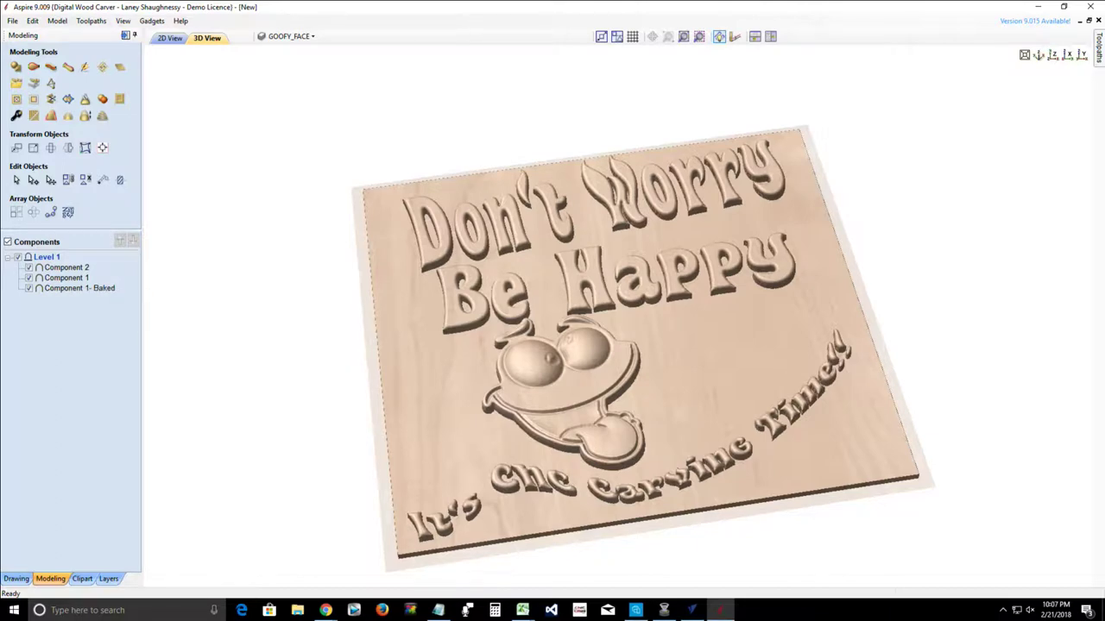
Step: Set the lettering component's combine mode to Merge and move the flat background component to the bottom of the component list
click(66, 267)
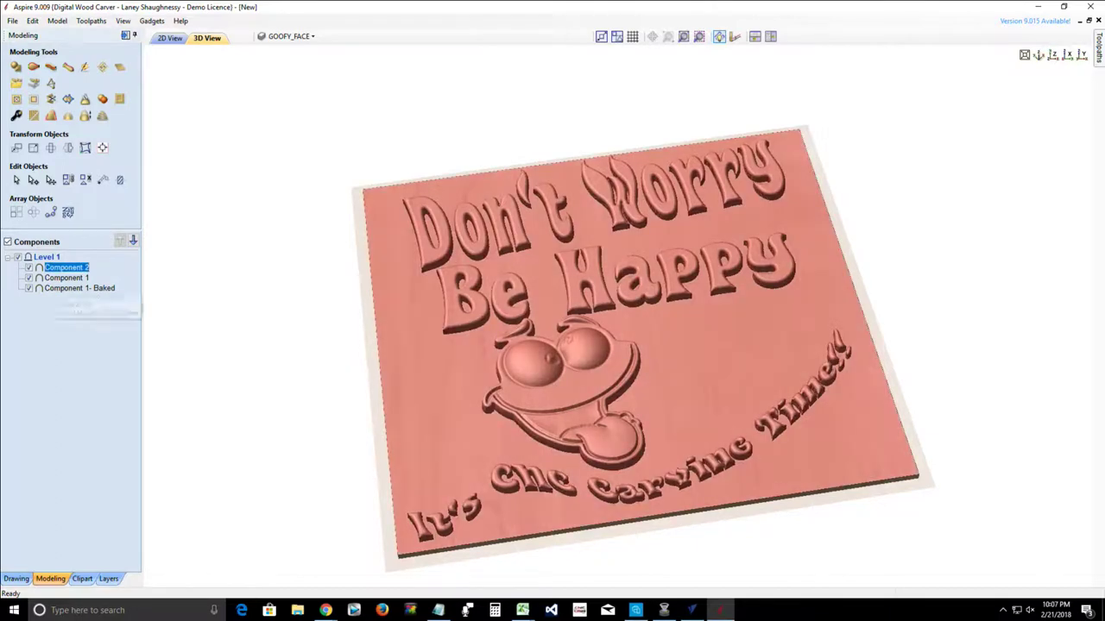
click(67, 278)
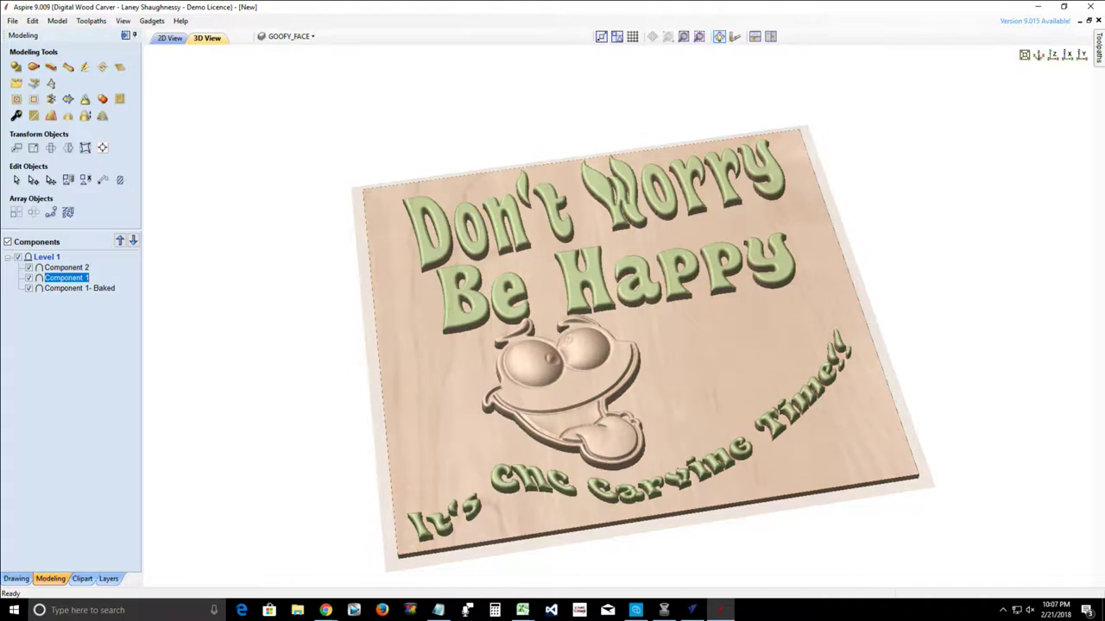
right_click(59, 278)
mouse_move(129, 287)
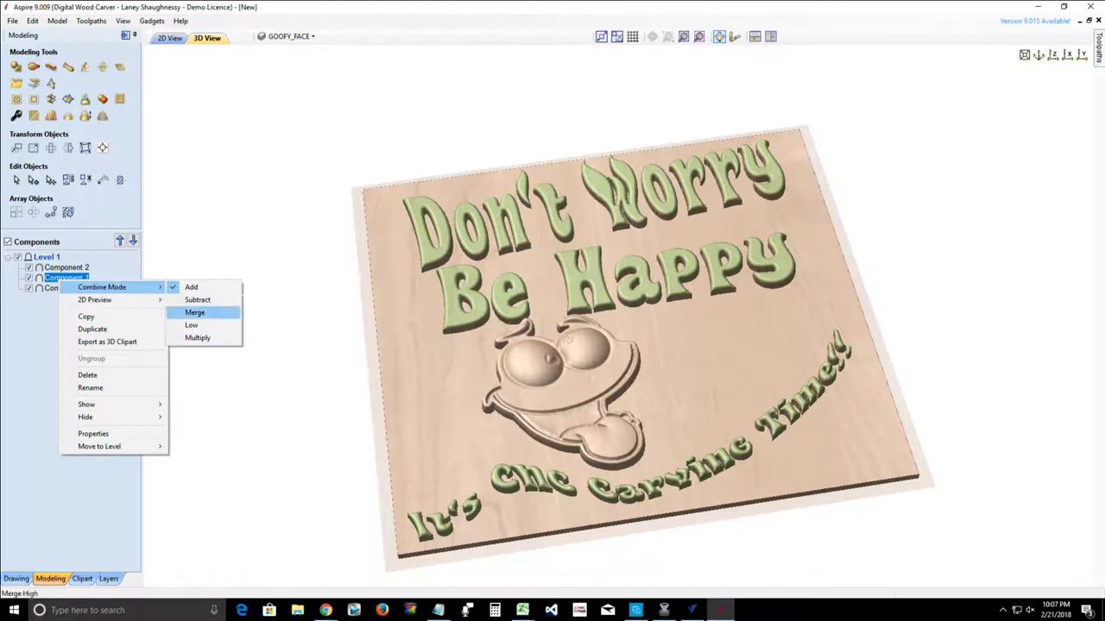
click(194, 313)
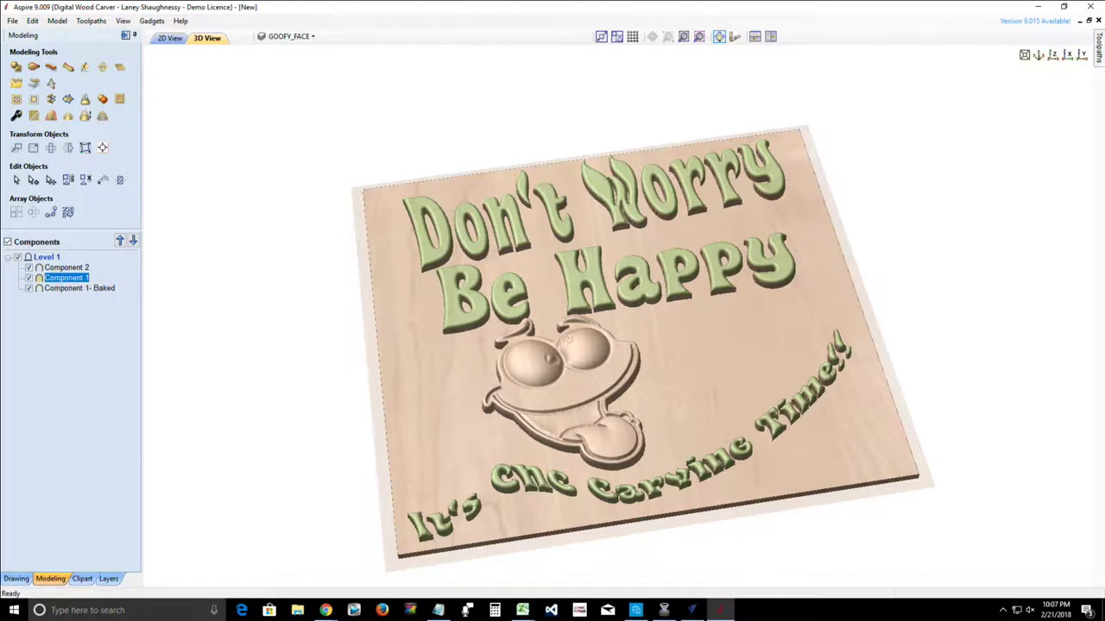
drag(66, 268, 66, 290)
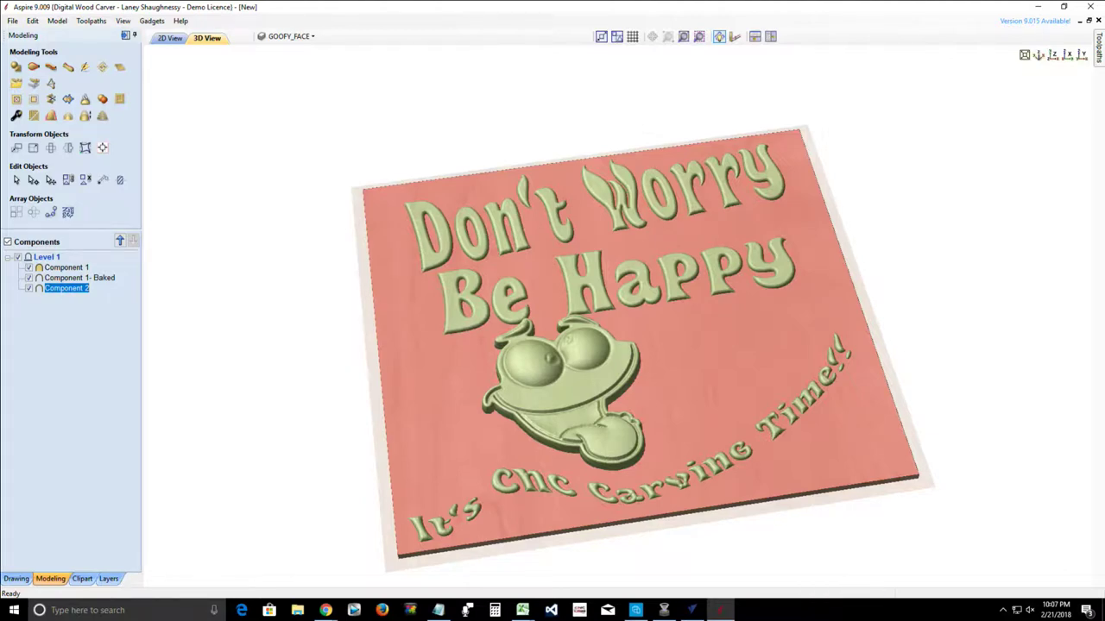
Step: Set the lettering component's combine mode back to Add
click(67, 267)
right_click(66, 267)
mouse_move(164, 272)
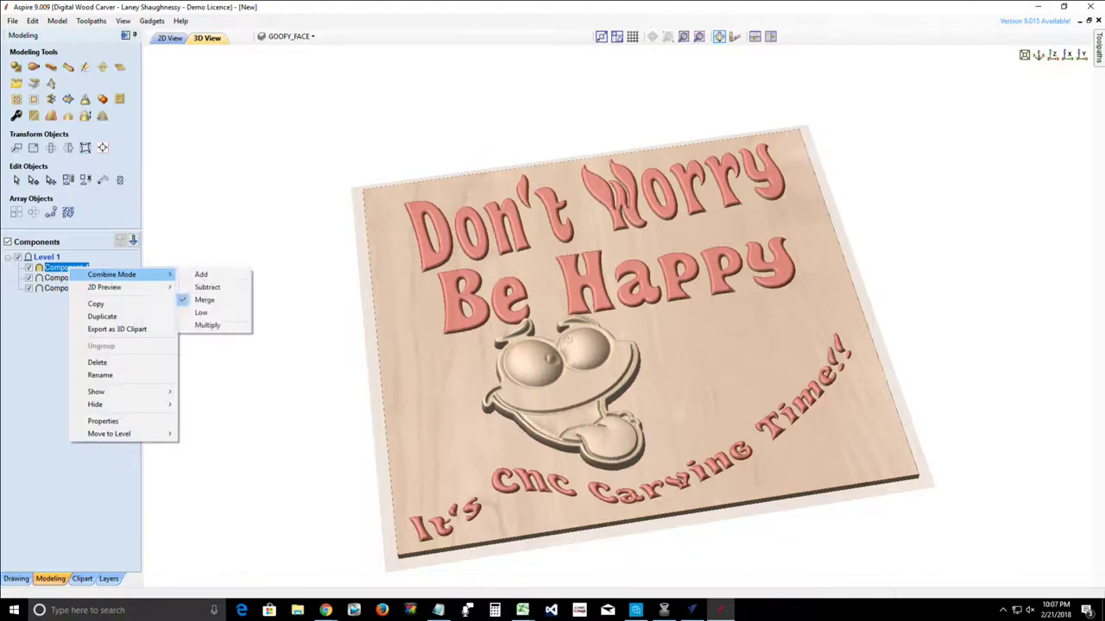
click(200, 272)
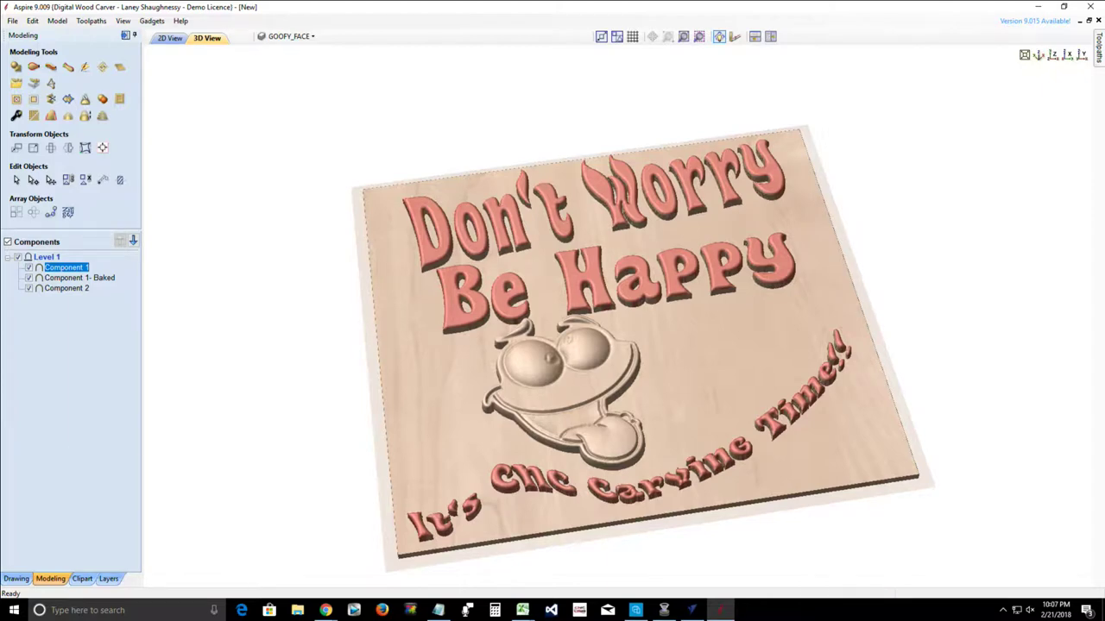
Step: Set the lettering component's combine mode to Merge and check the lettering in 3D
right_click(74, 269)
mouse_move(129, 277)
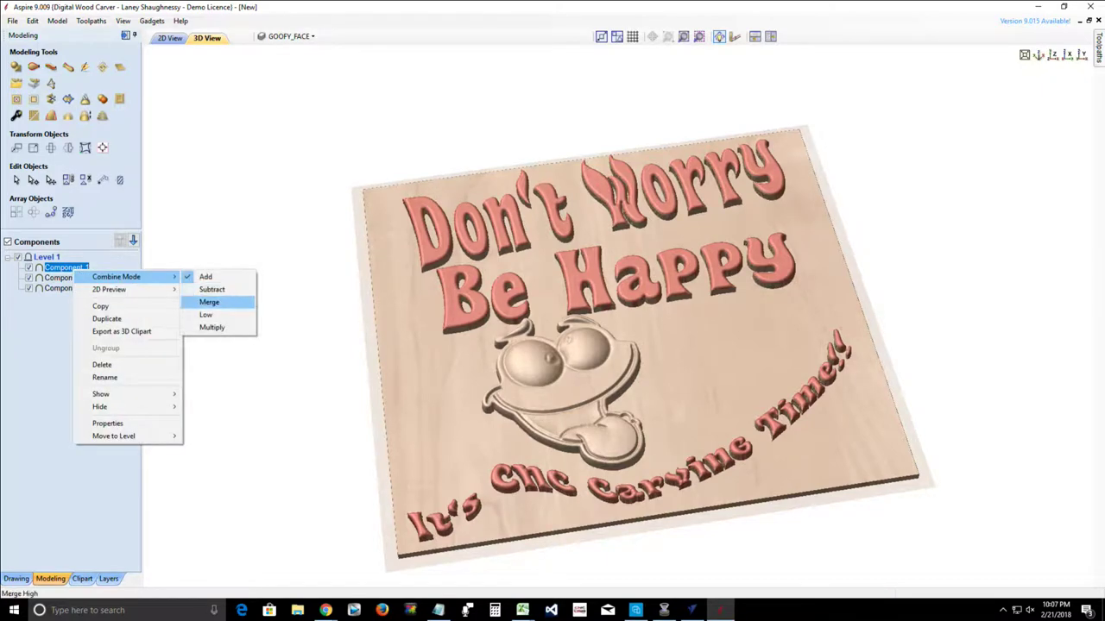
click(209, 302)
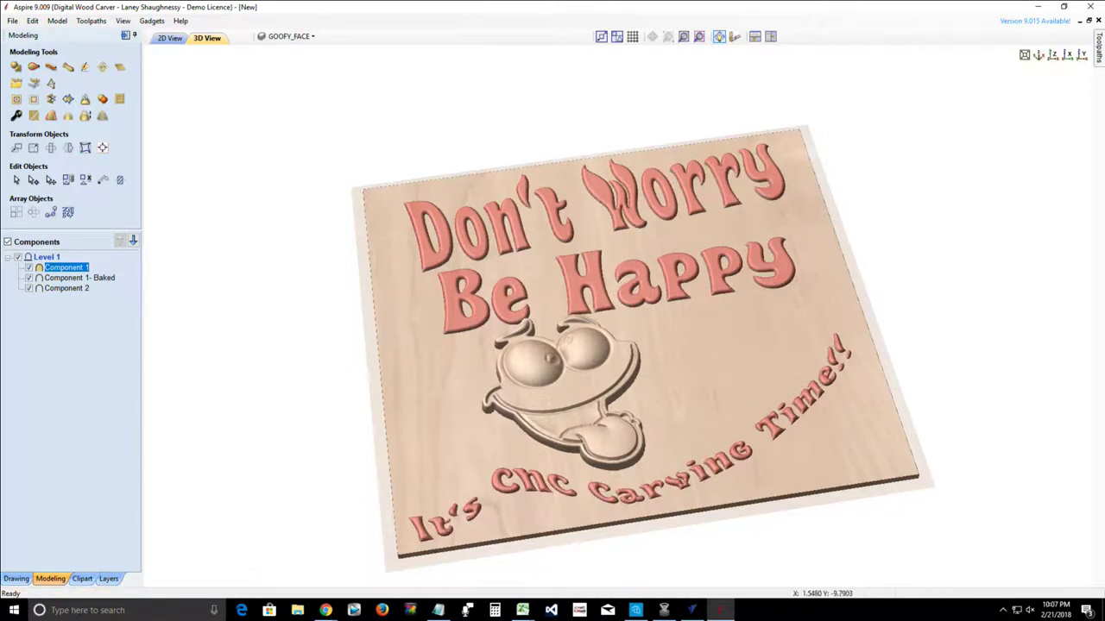
mouse_move(656, 535)
mouse_down()
mouse_move(656, 435)
mouse_move(656, 518)
mouse_up()
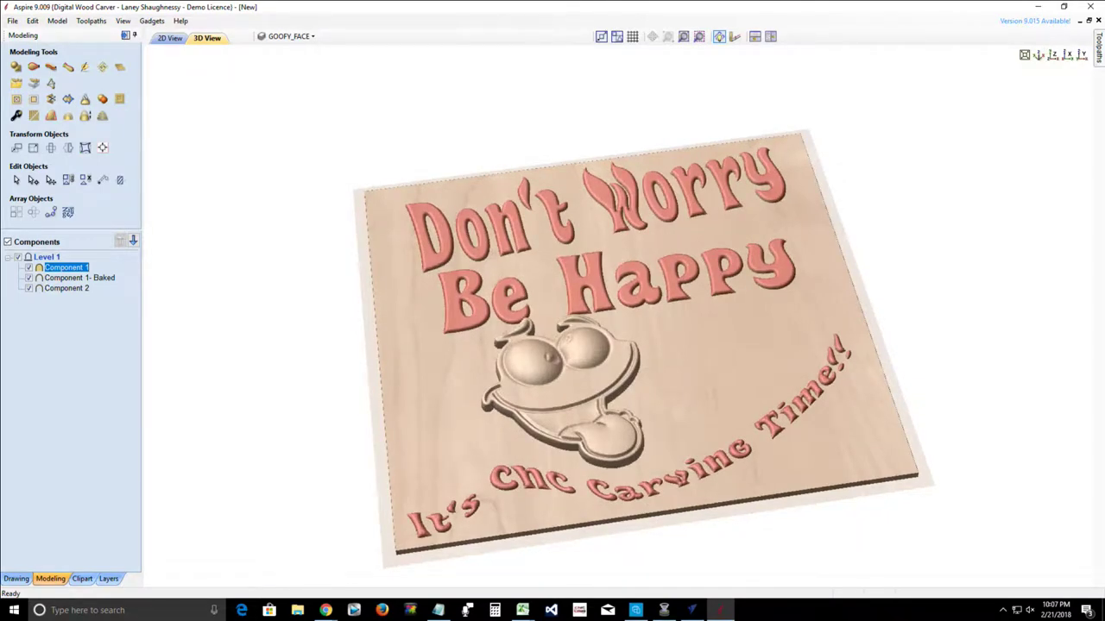
Step: Set the baked goofy face component's combine mode to Merge
click(80, 277)
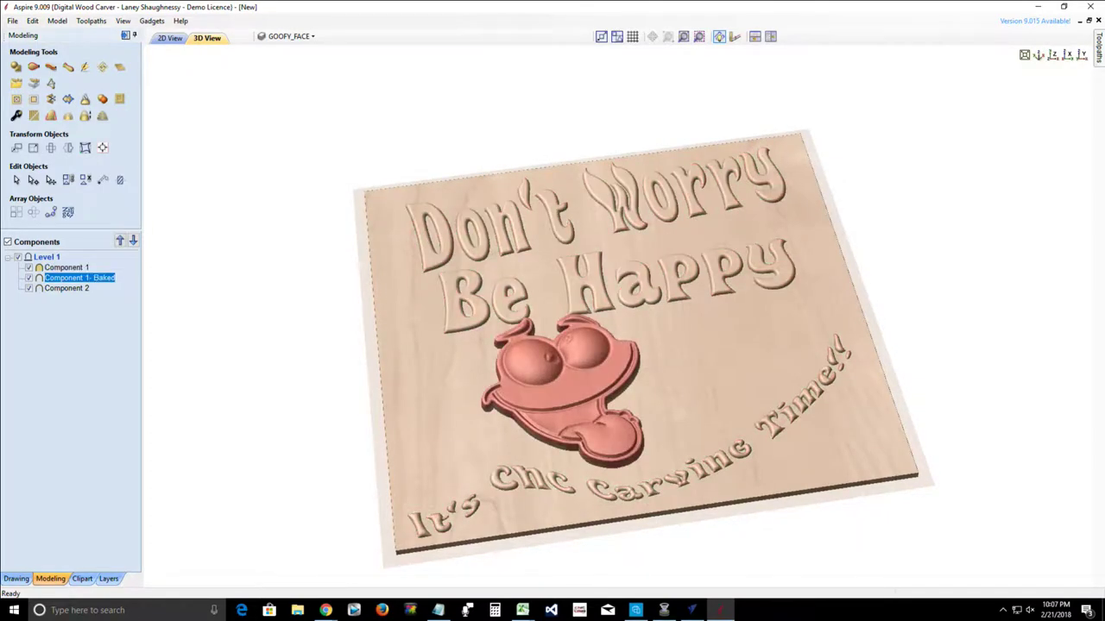
right_click(68, 279)
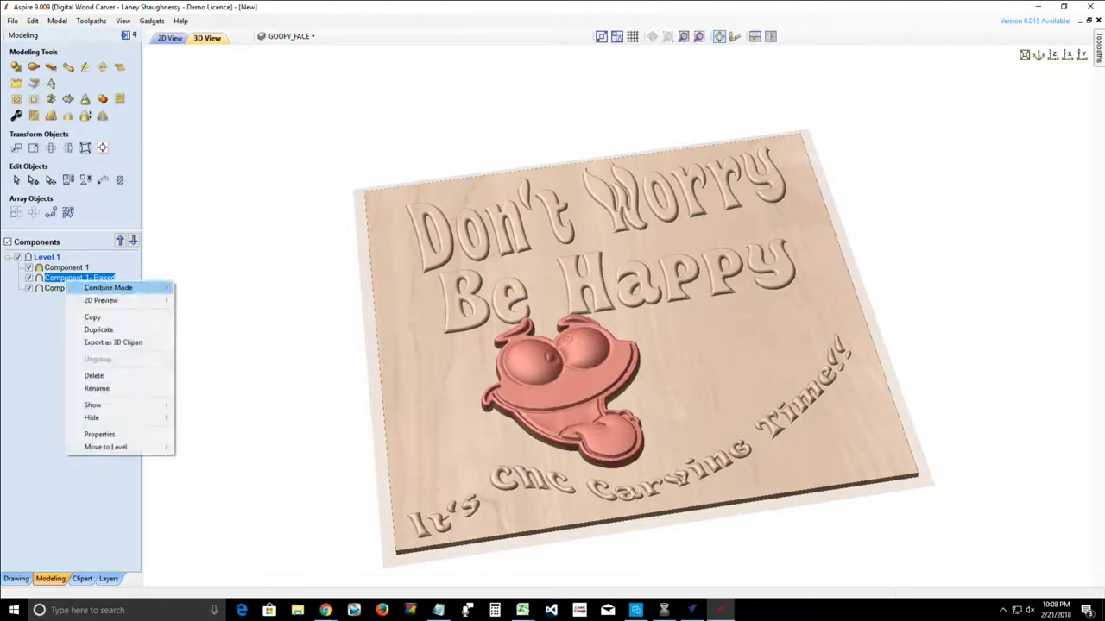
mouse_move(108, 288)
click(201, 313)
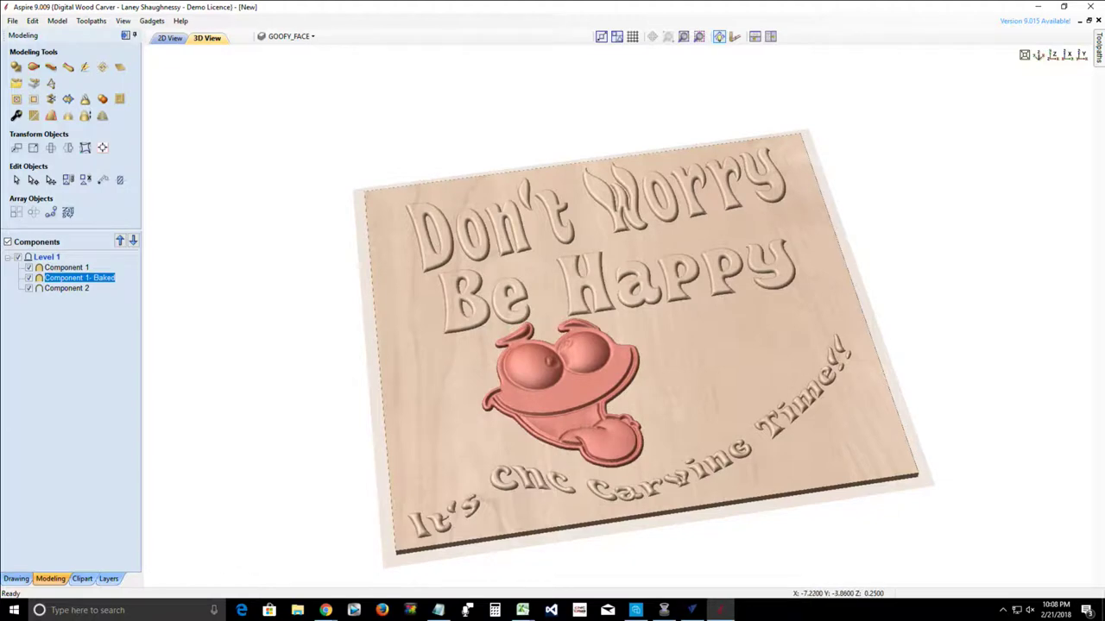
Step: Deselect the face and examine from several angles how the face and lettering blend into the flat background
drag(480, 397, 522, 431)
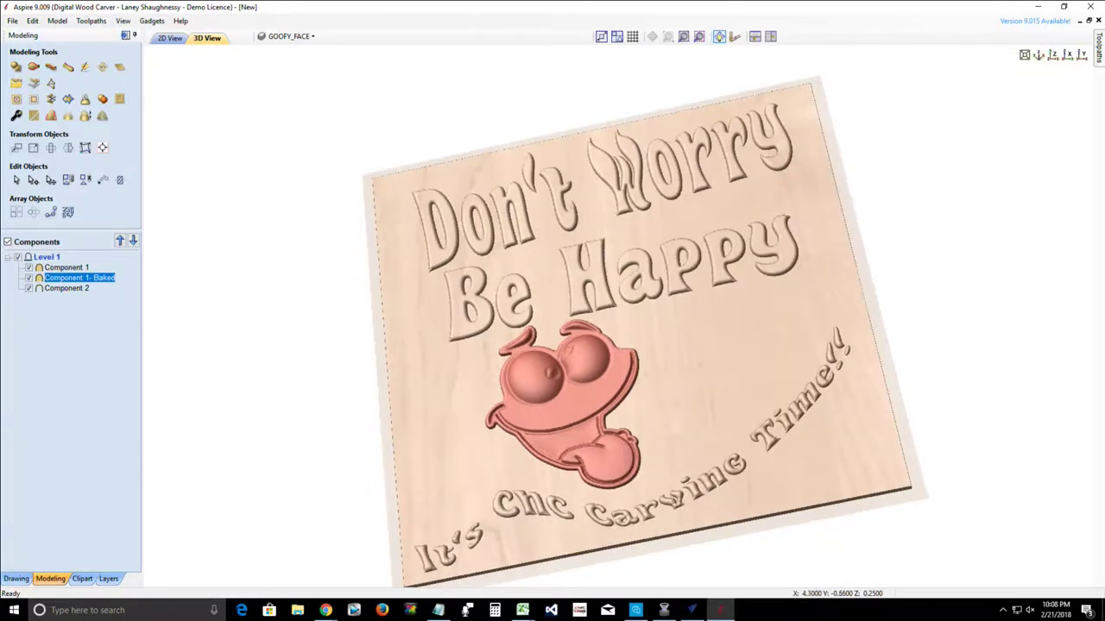
drag(733, 324, 729, 377)
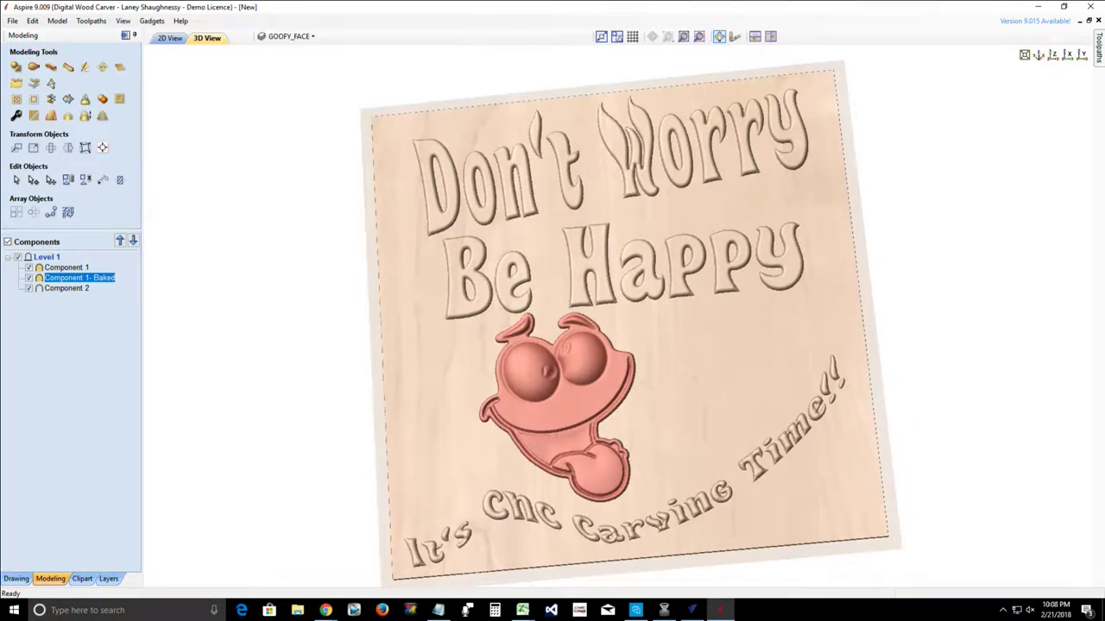
click(432, 345)
drag(517, 345, 453, 302)
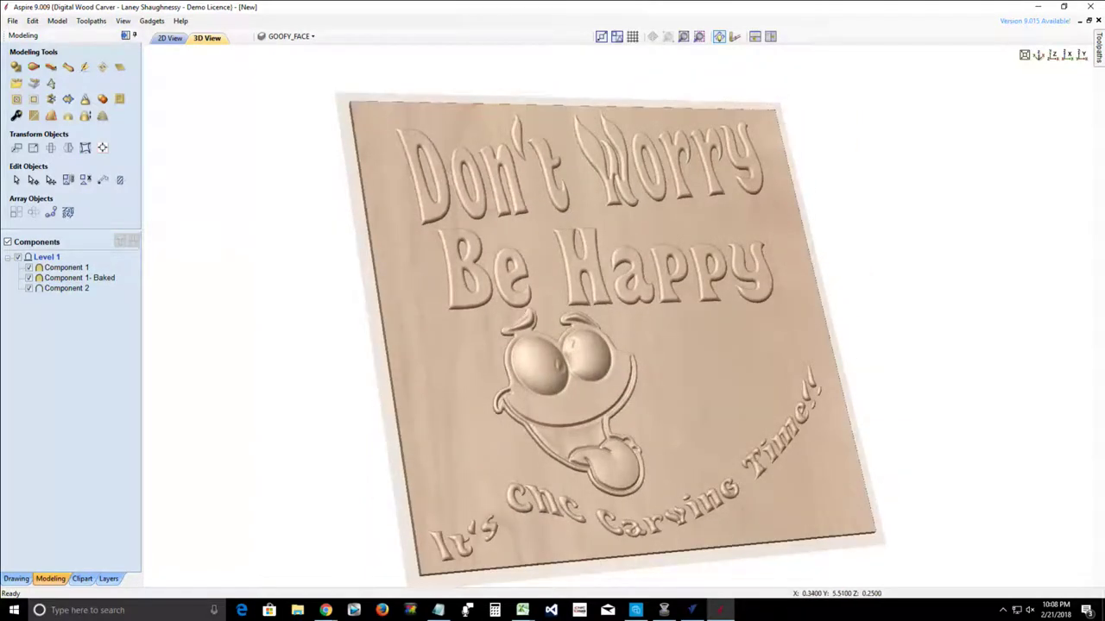
drag(777, 501, 777, 466)
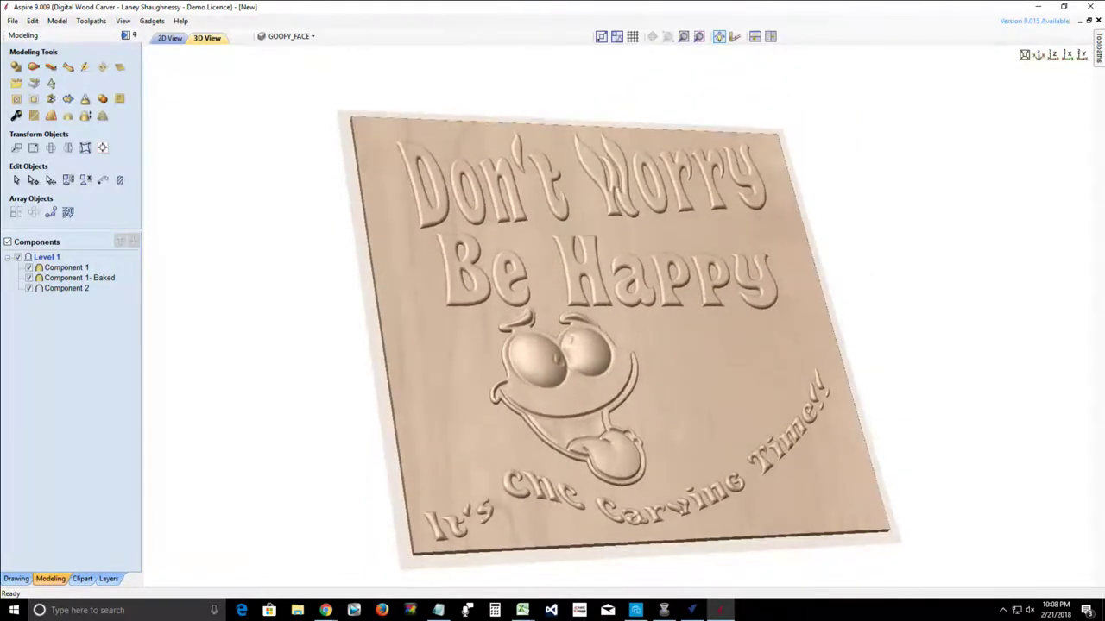
drag(487, 124, 535, 208)
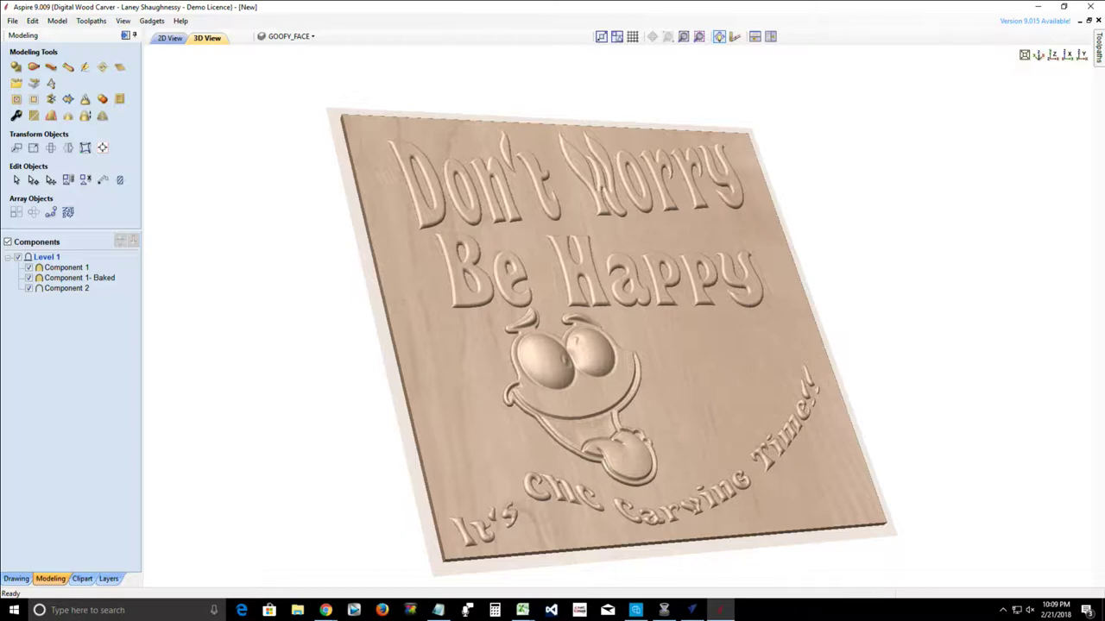
drag(483, 250, 474, 240)
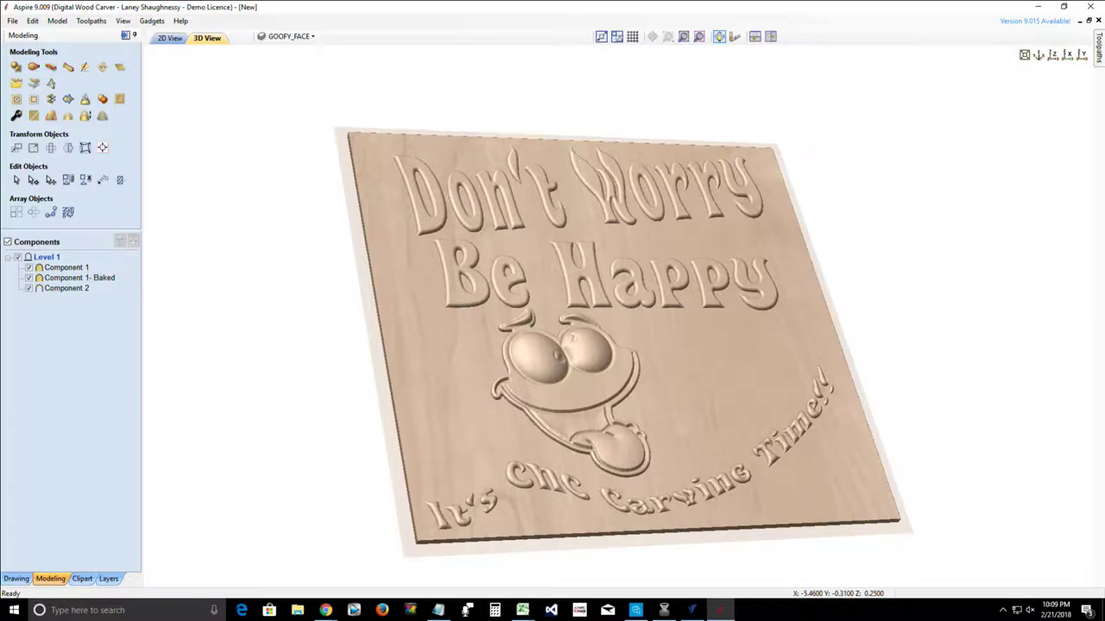
drag(494, 366, 483, 382)
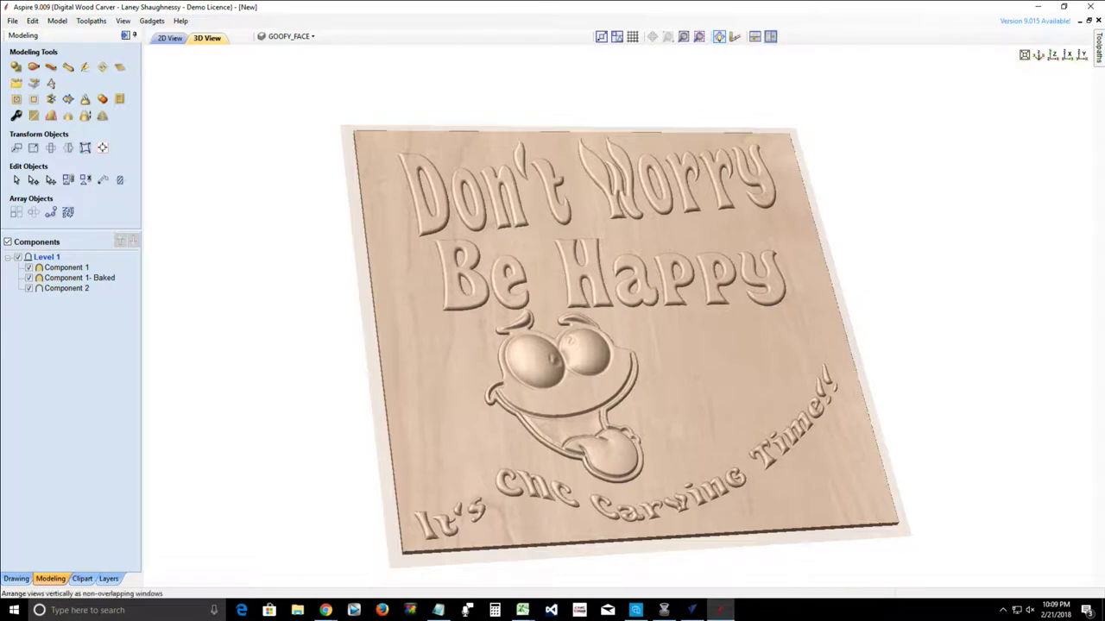
Step: Tile the 2D and 3D views side by side and stacked, maximize the 2D view fitted to the job, and clear the selection
click(771, 36)
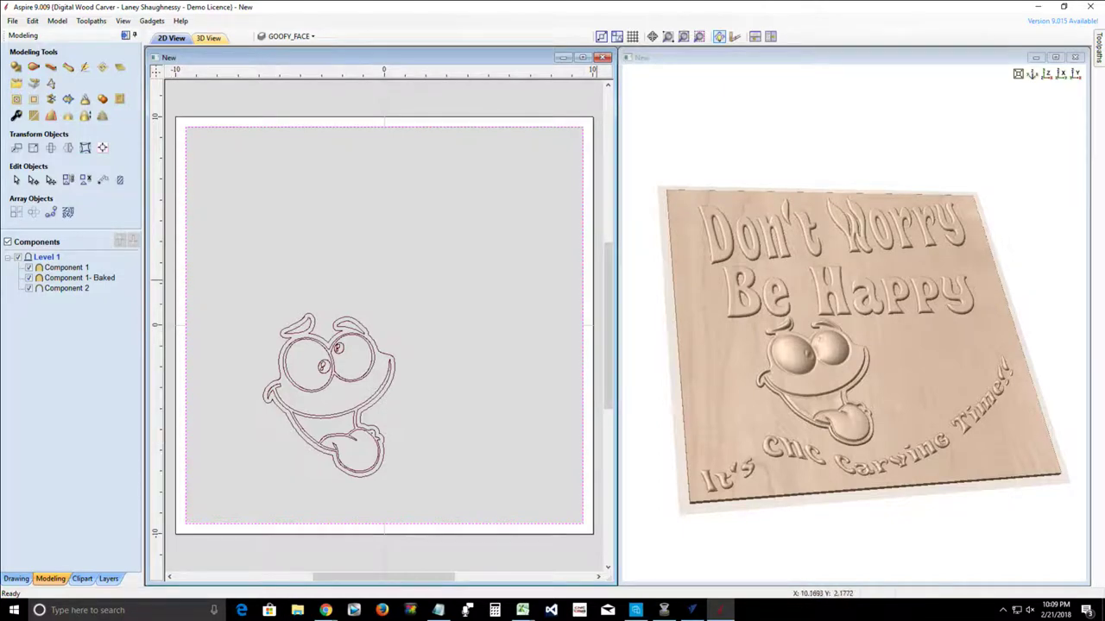
click(754, 36)
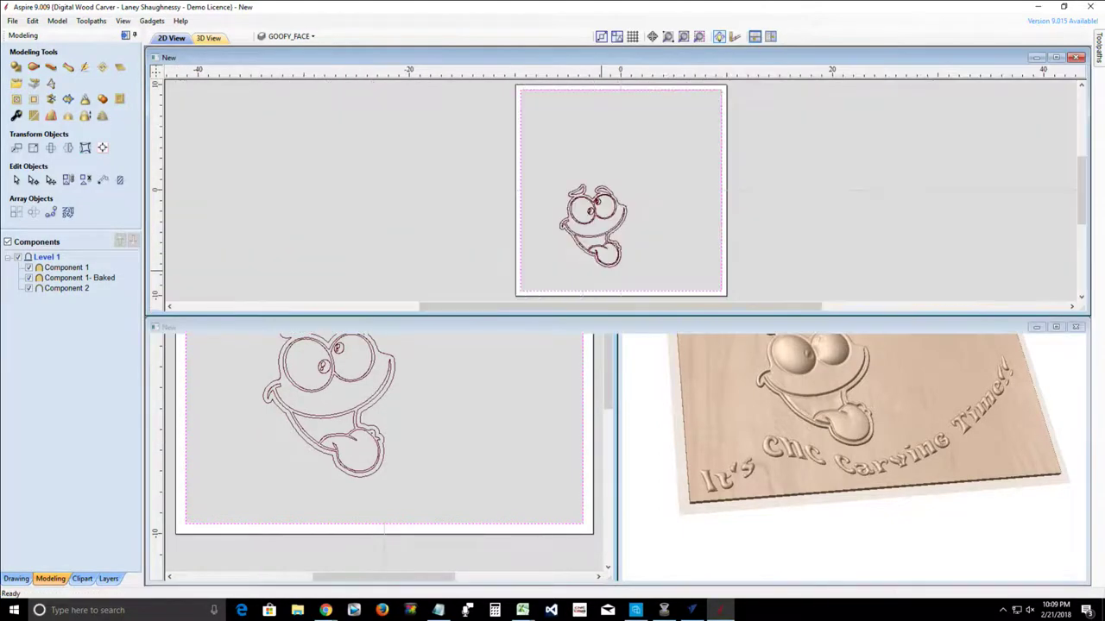
scroll(619, 458, up, 4)
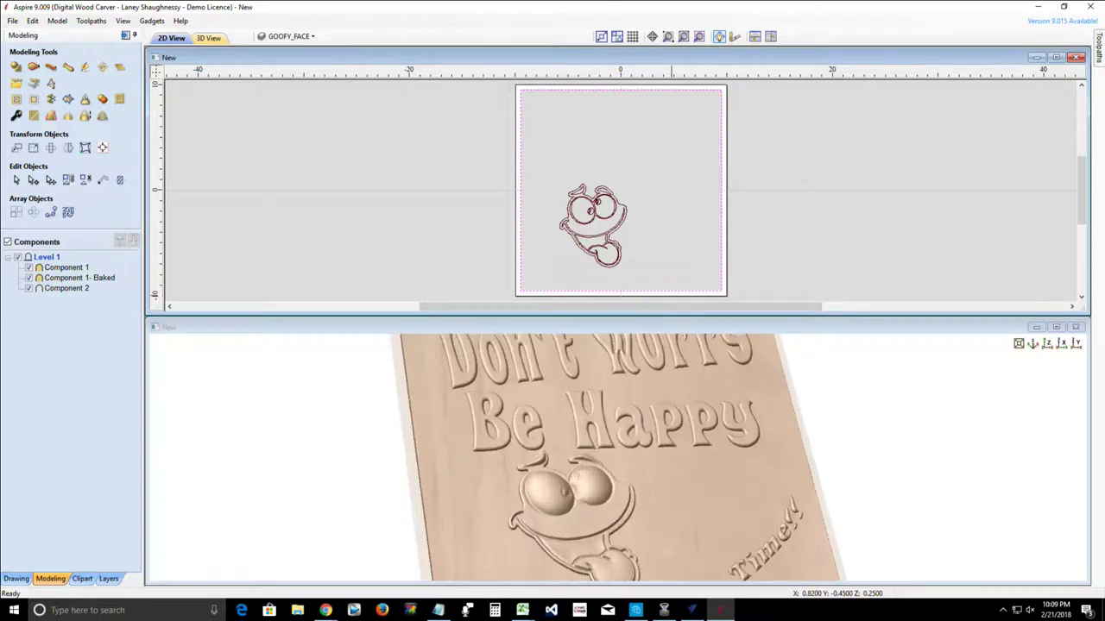
scroll(619, 458, down, 3)
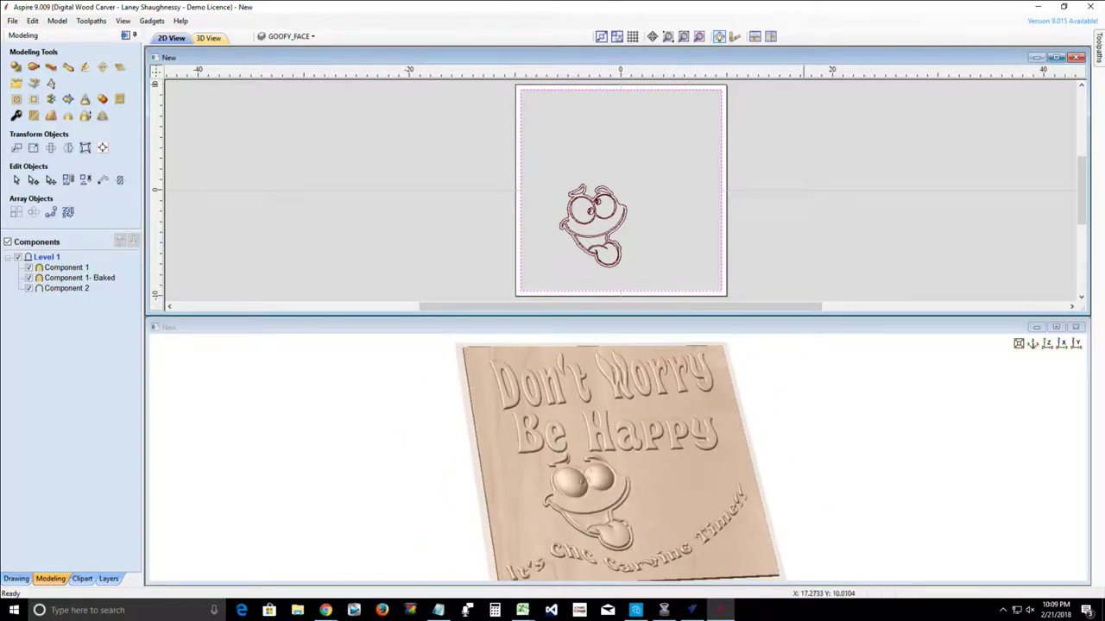
click(1054, 57)
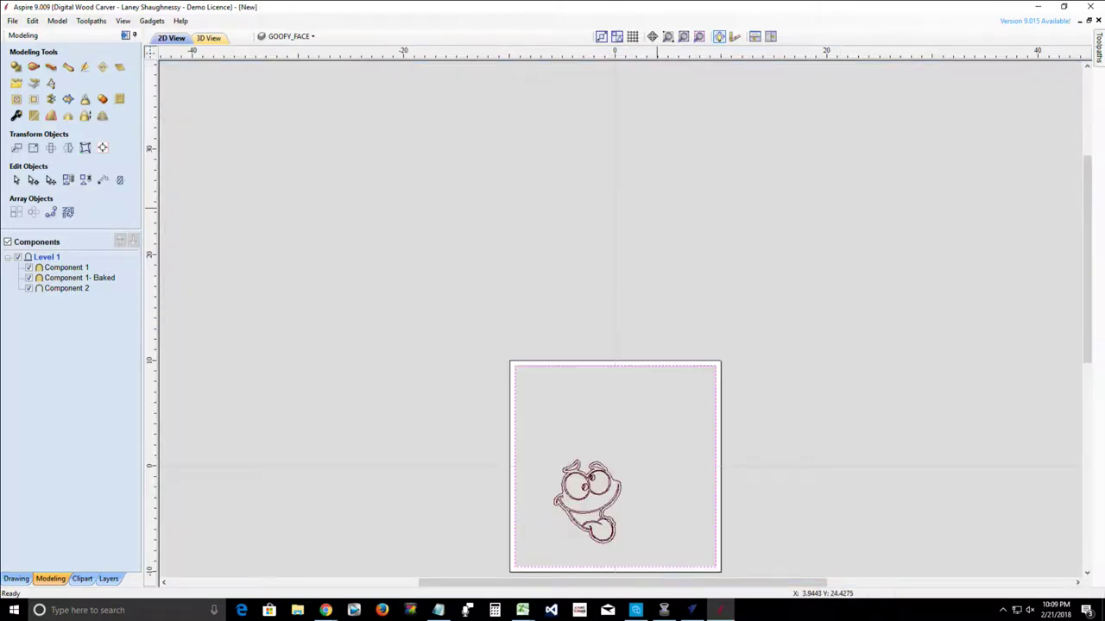
click(683, 36)
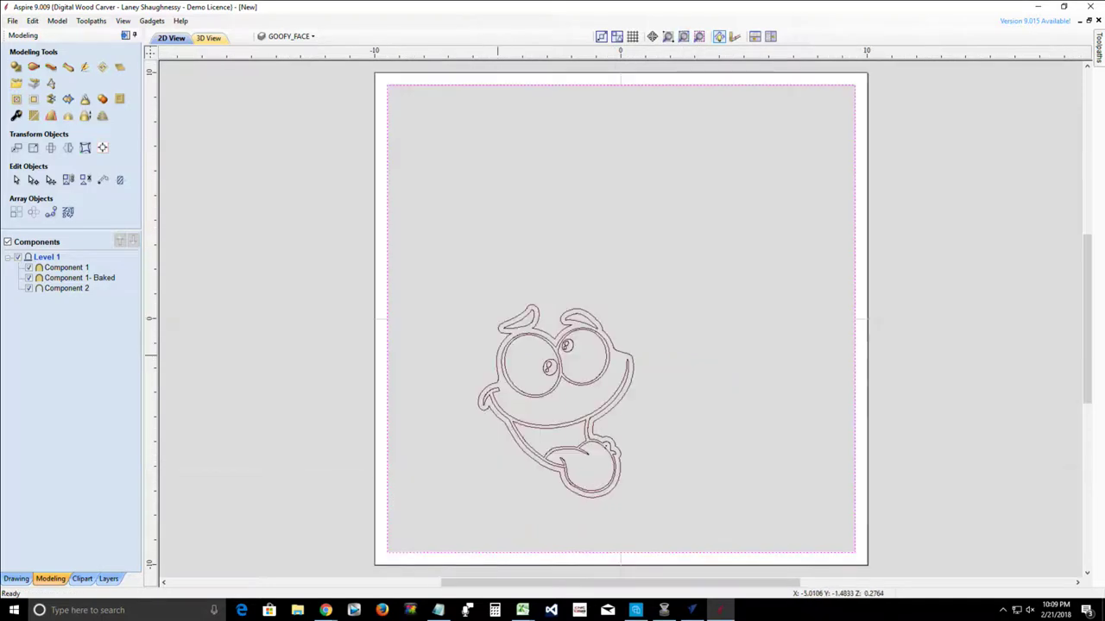
click(280, 371)
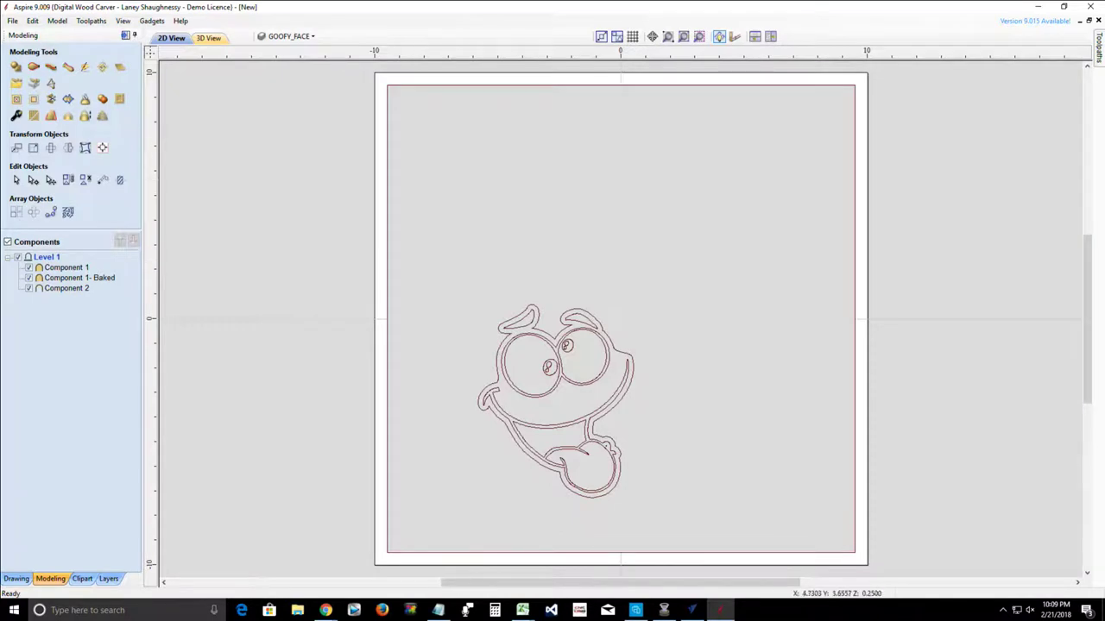
scroll(665, 279, down, 2)
scroll(686, 281, up, 2)
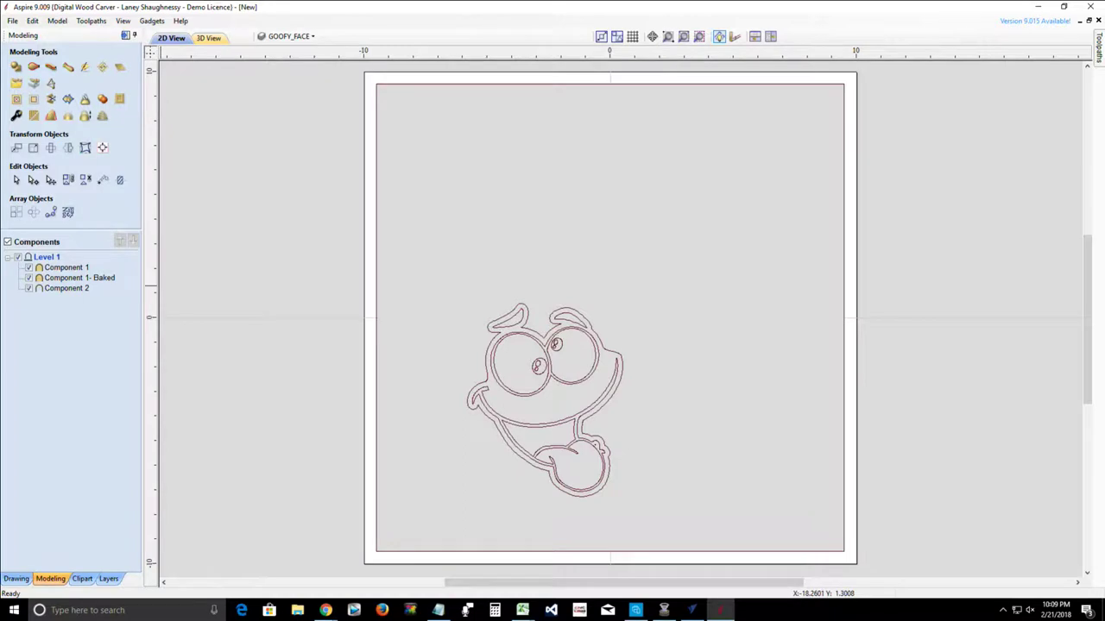
Step: Move the flat background component to the back of the 2D preview, and check it by deselecting and reselecting the component
click(66, 288)
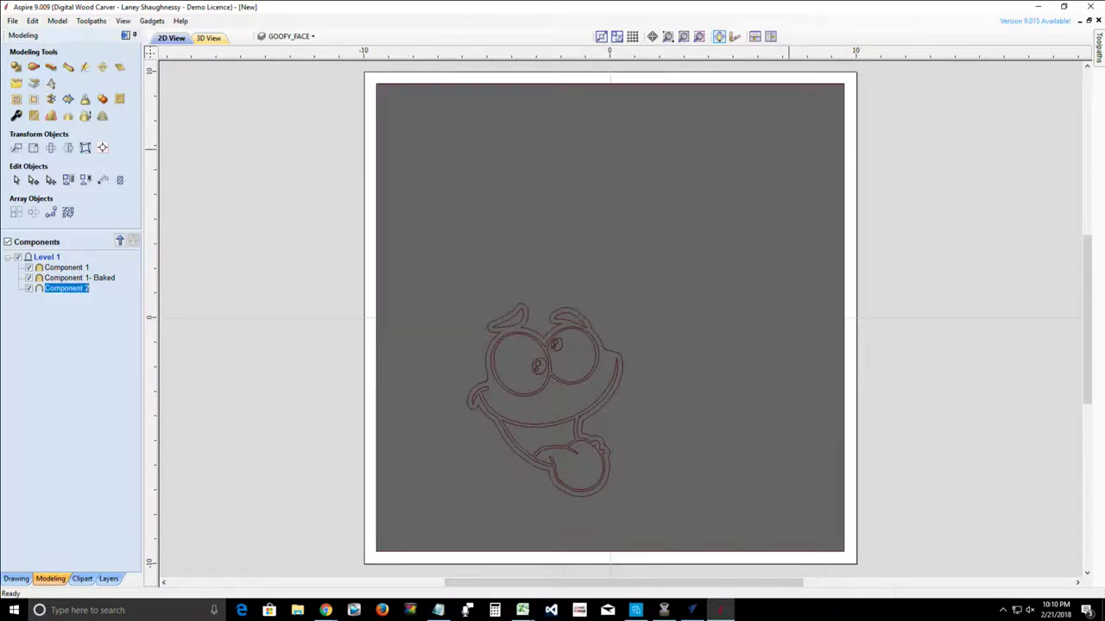
right_click(89, 290)
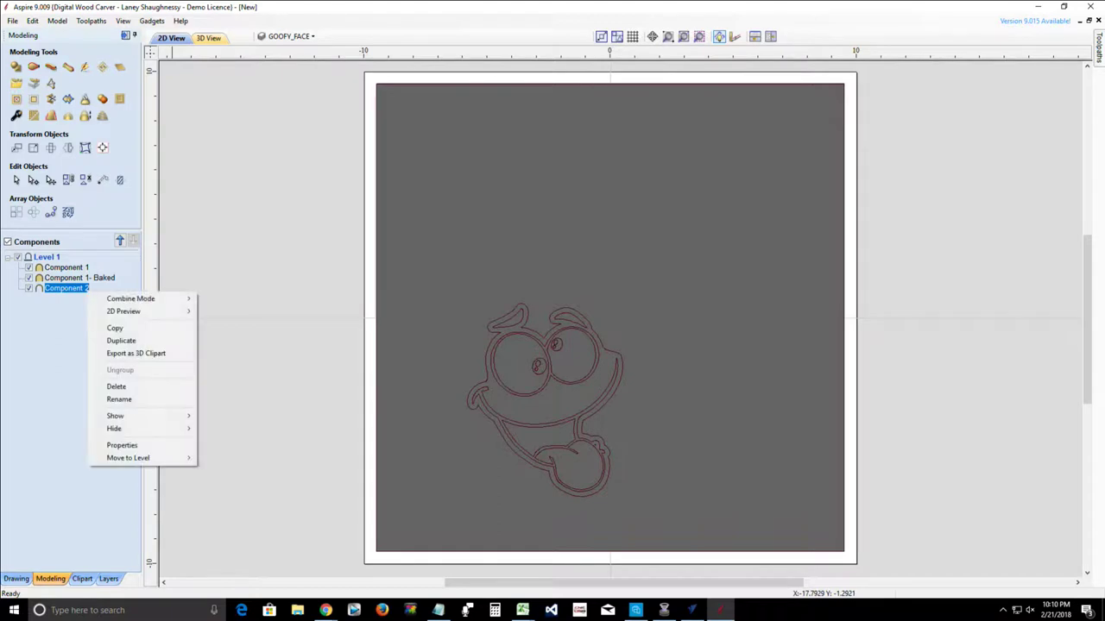
mouse_move(138, 311)
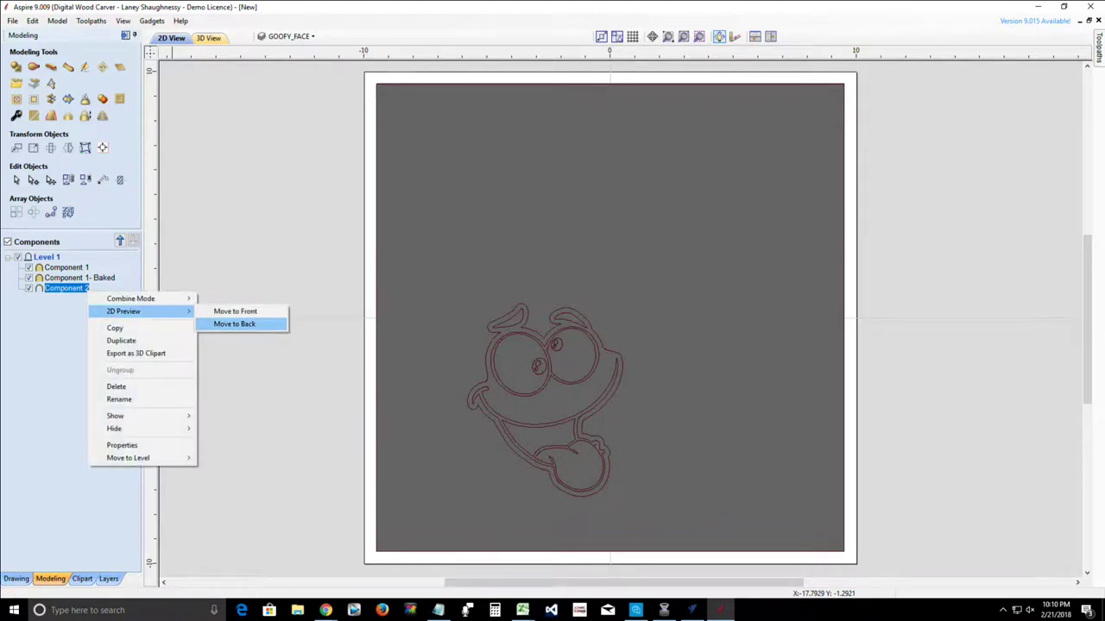
click(234, 324)
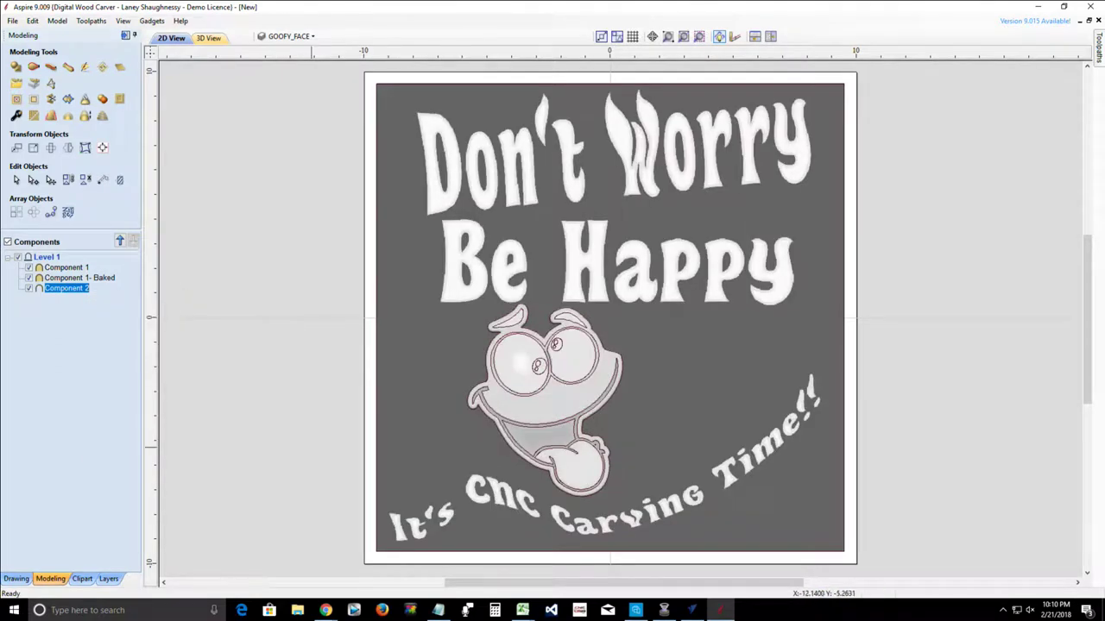
click(316, 465)
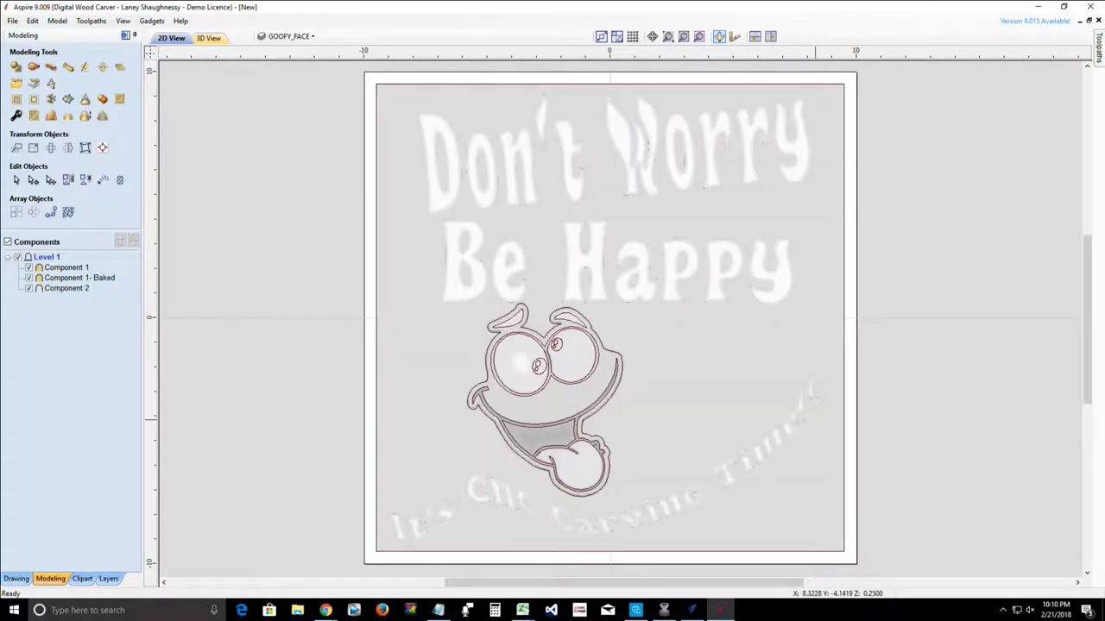
click(707, 394)
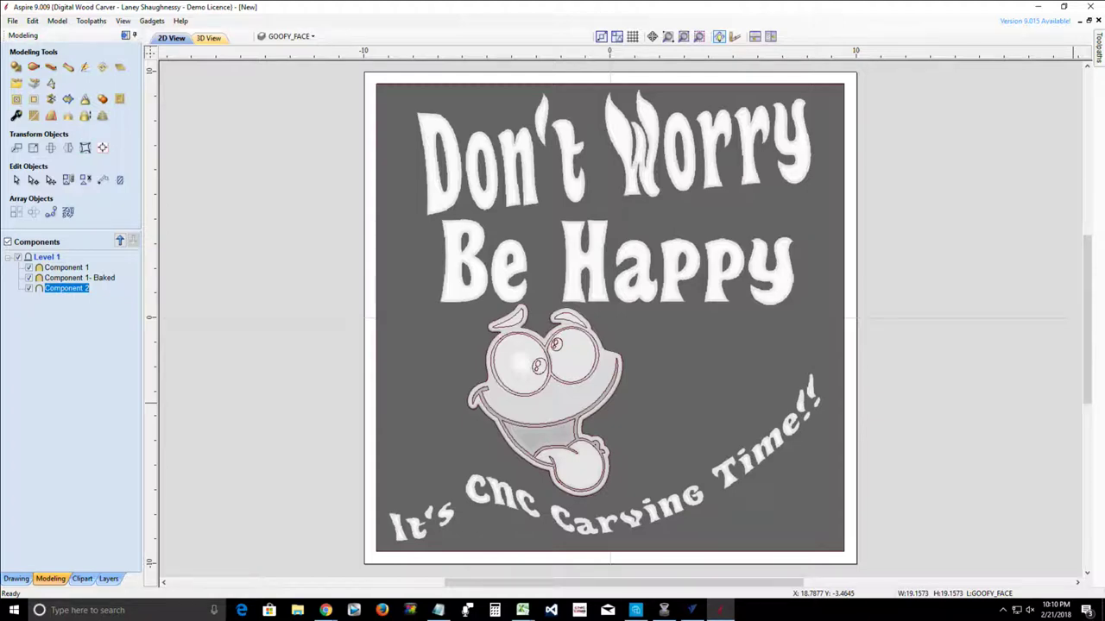
Step: Switch to VCarve Pro, hide the Goofy Face and Layer 2 layers, show Layer 1, and select its mandala vectors
click(692, 611)
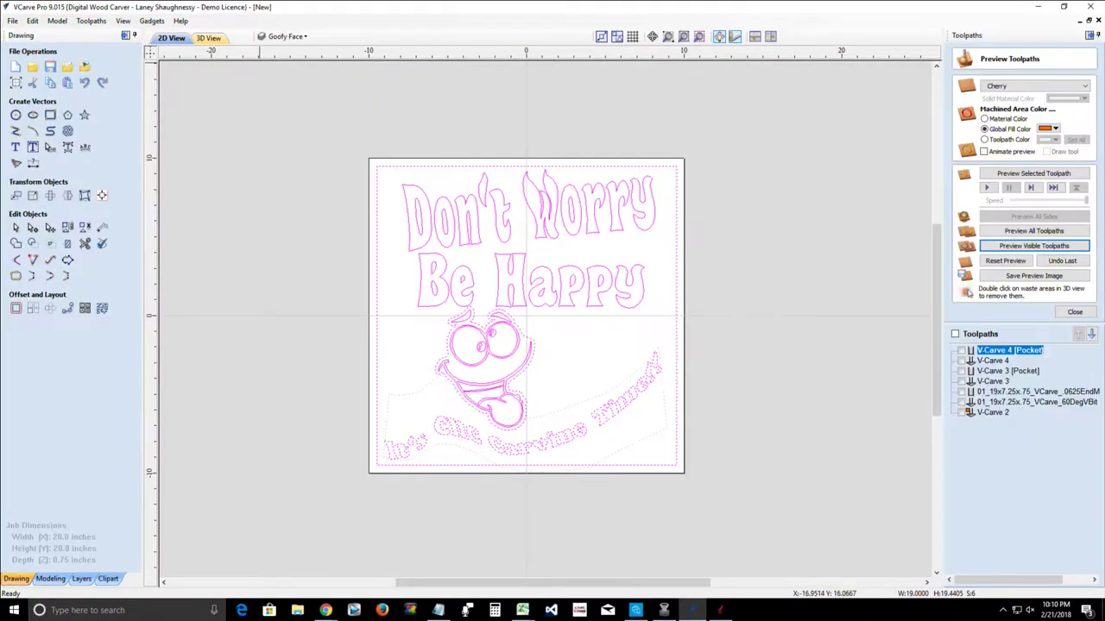
click(285, 36)
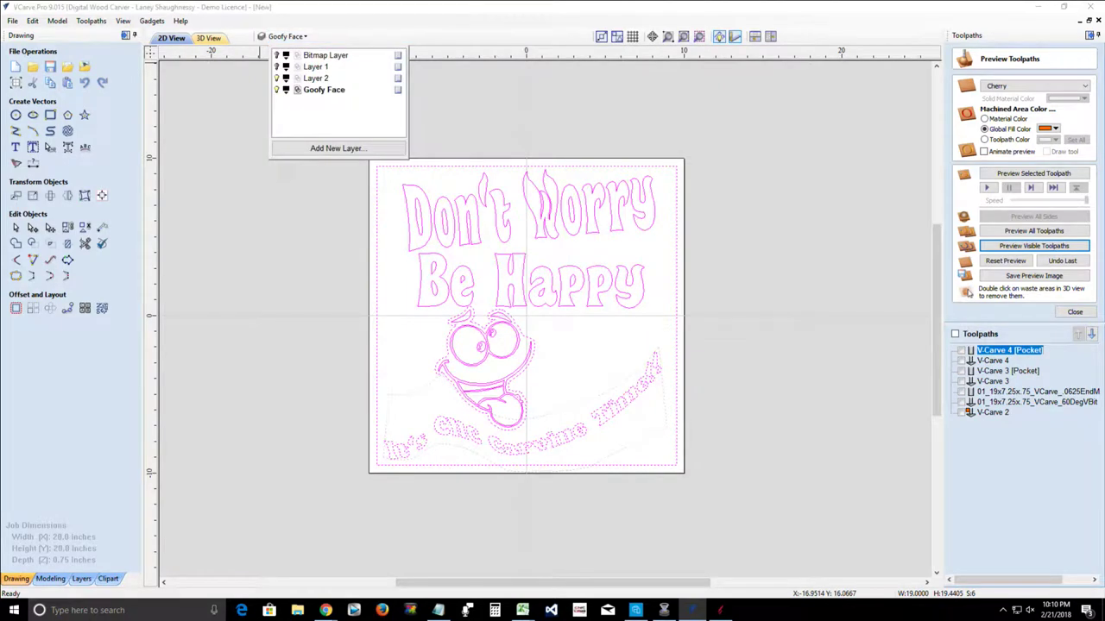
click(276, 90)
click(276, 78)
click(276, 67)
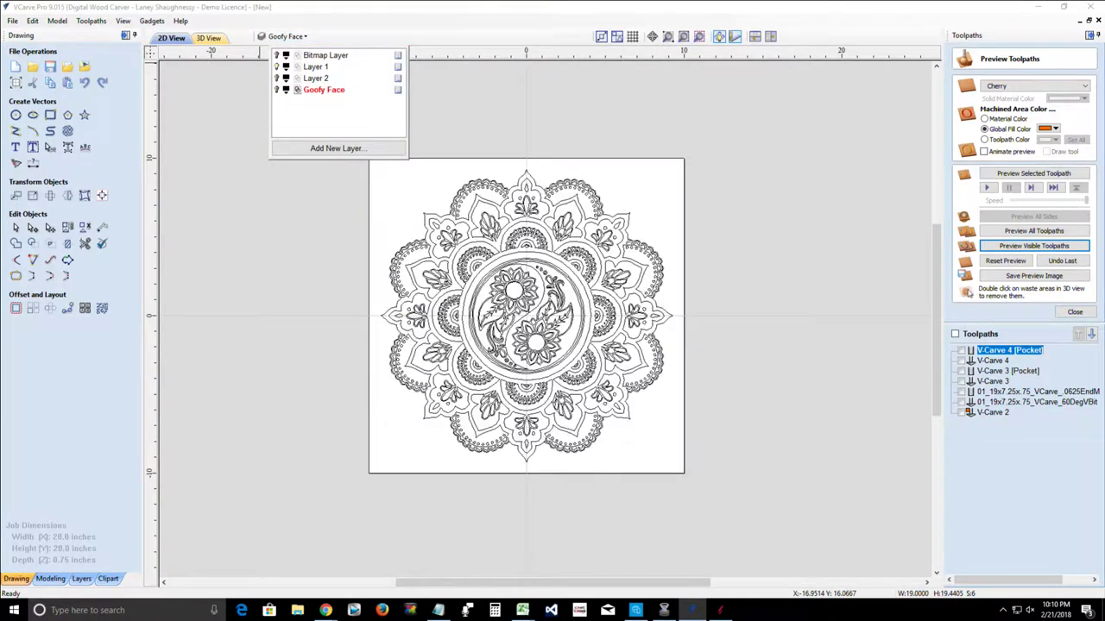
click(456, 277)
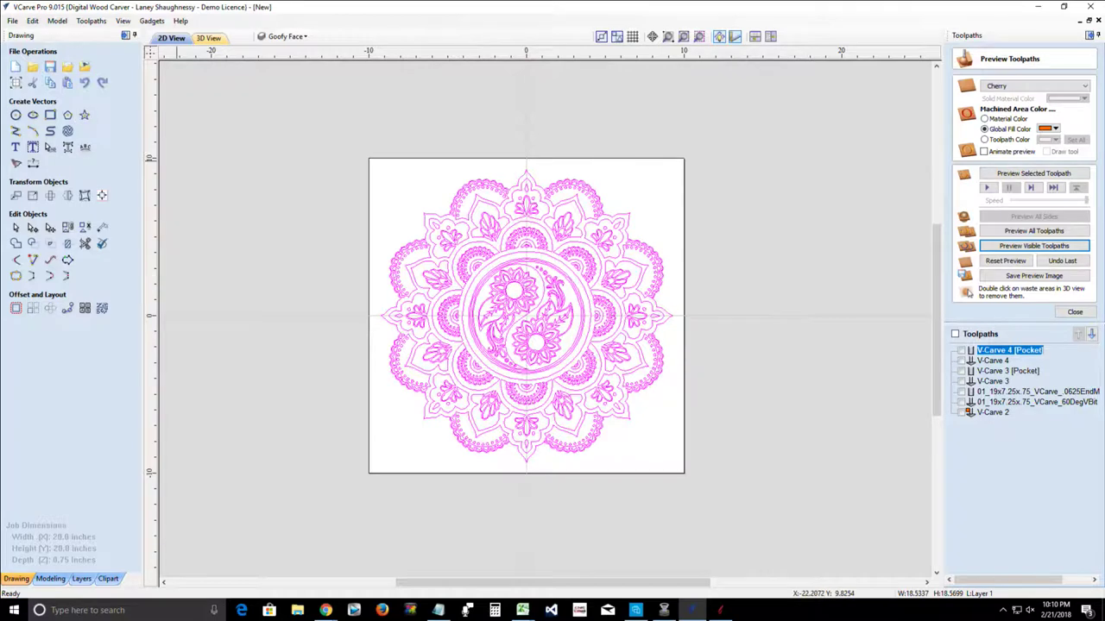
Step: Reset the simulated carving in the 3D view, hide the V-Carve 2 toolpath, and display the mandala's .0625 end mill and 60-degree V-bit toolpaths
click(208, 38)
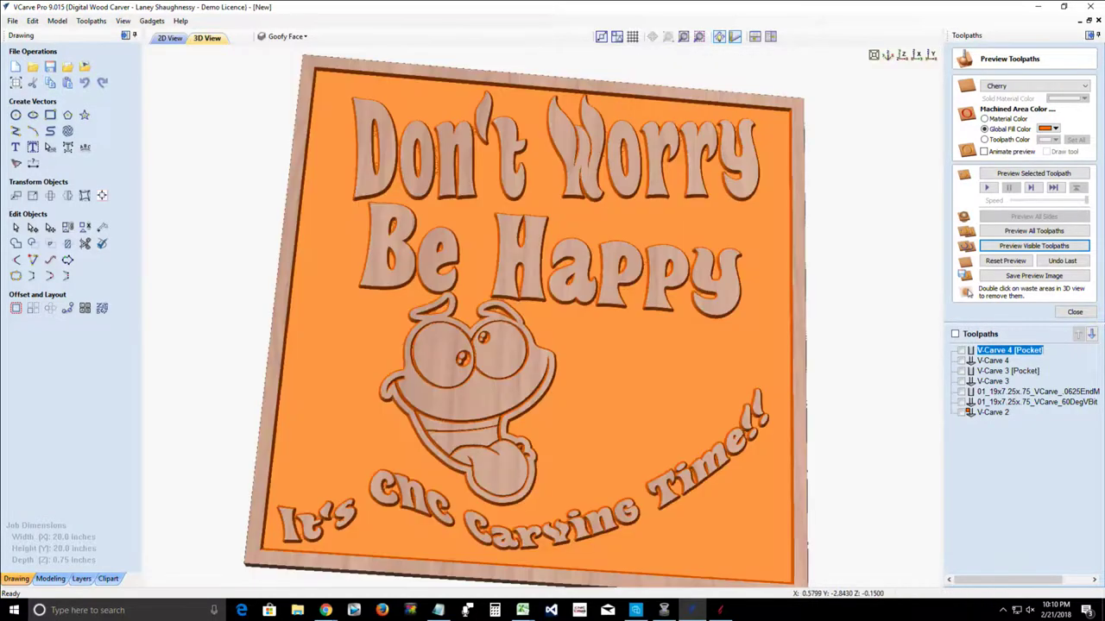
click(1005, 261)
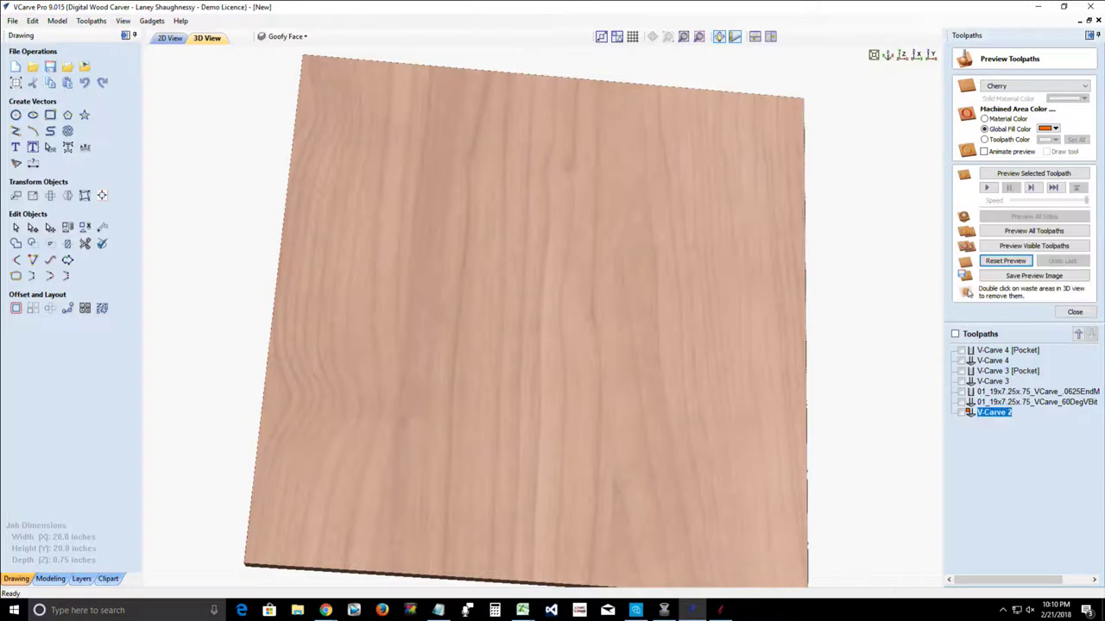
click(962, 411)
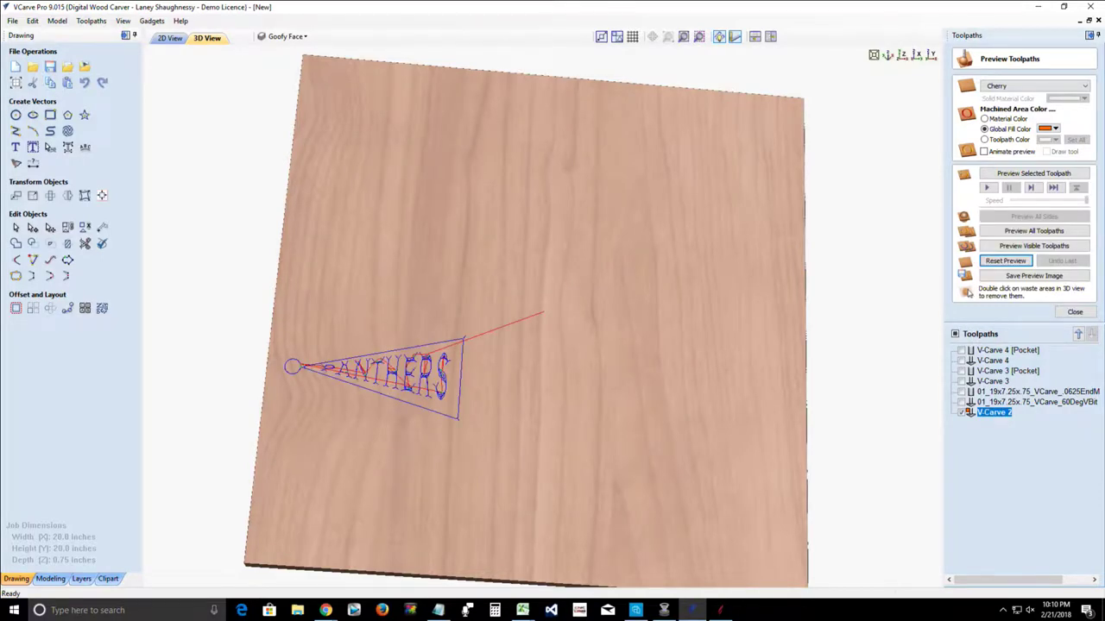
click(961, 412)
click(962, 391)
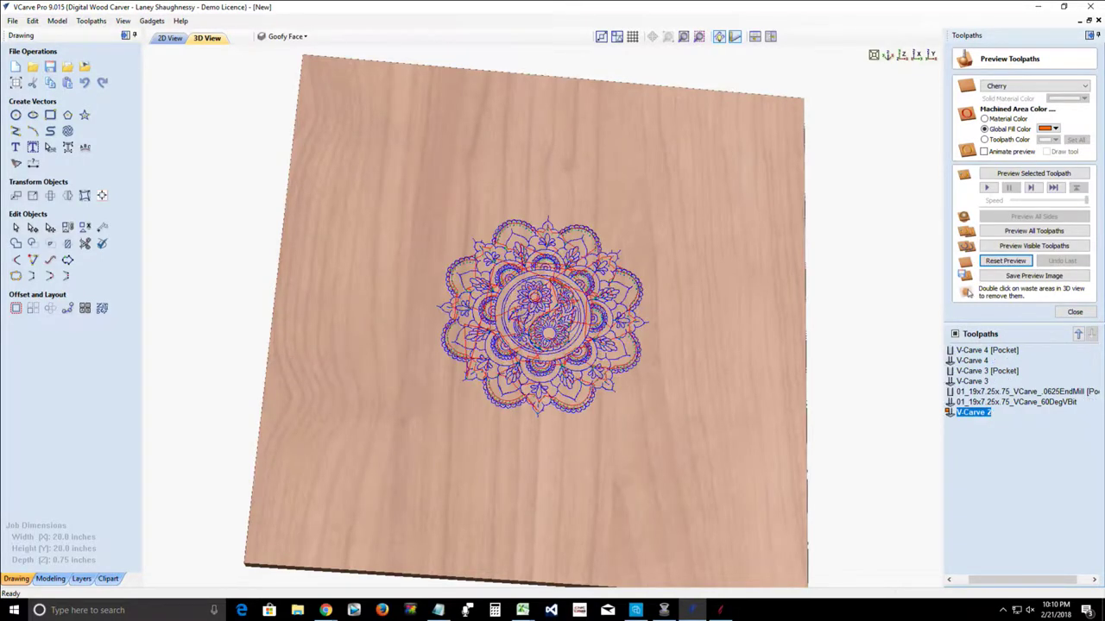
key(Up)
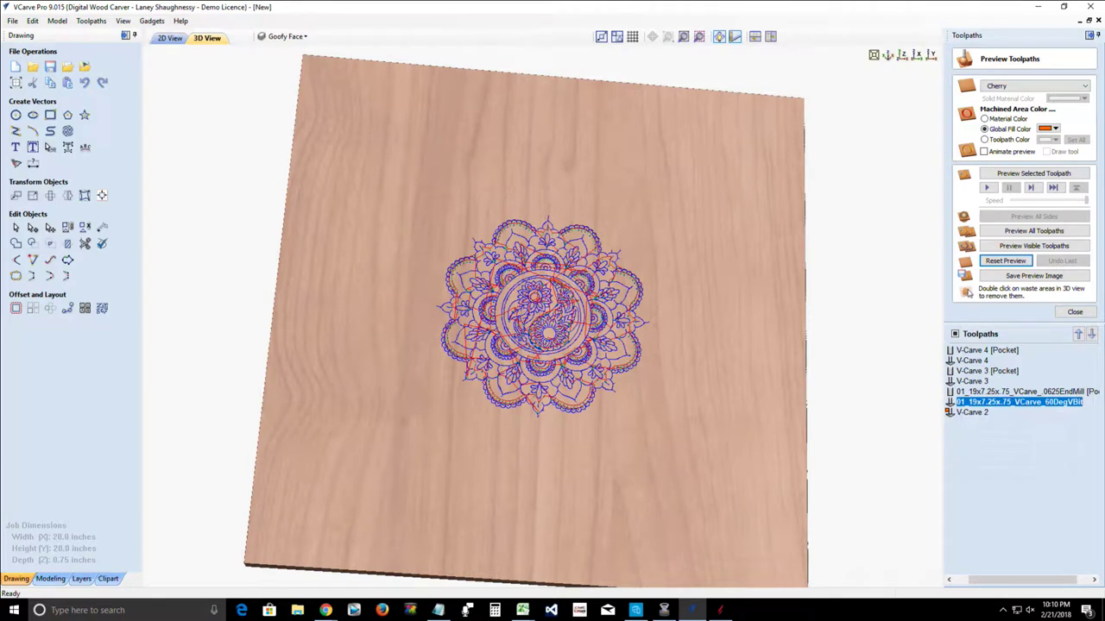
key(Right)
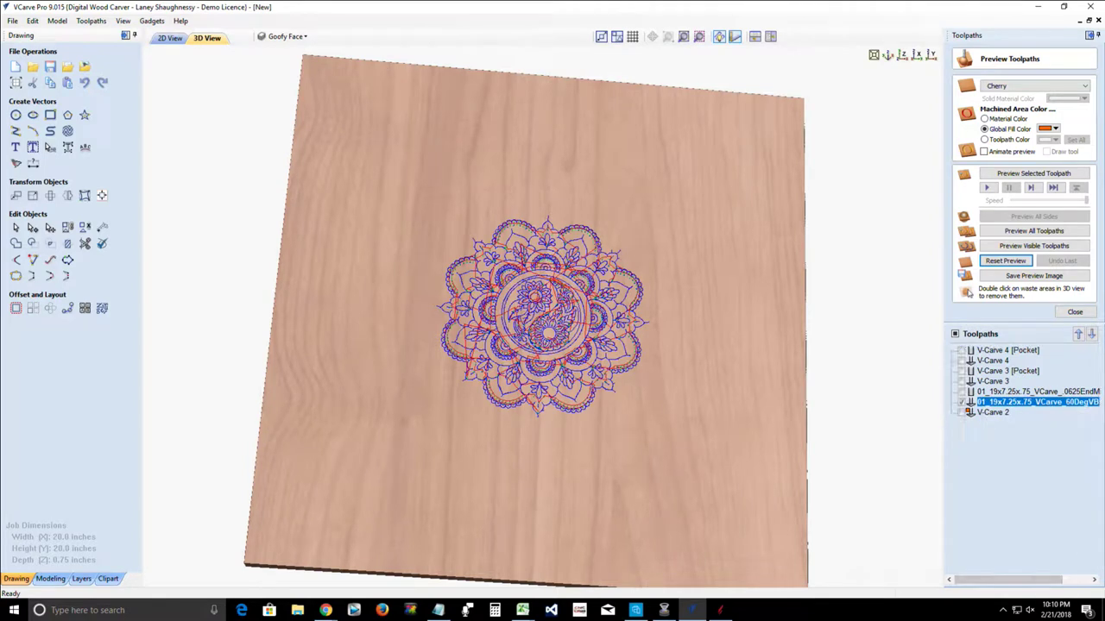
Step: Examine the mandala's end mill and 60-degree V-bit toolpaths up close in the 3D view
scroll(543, 320, up, 3)
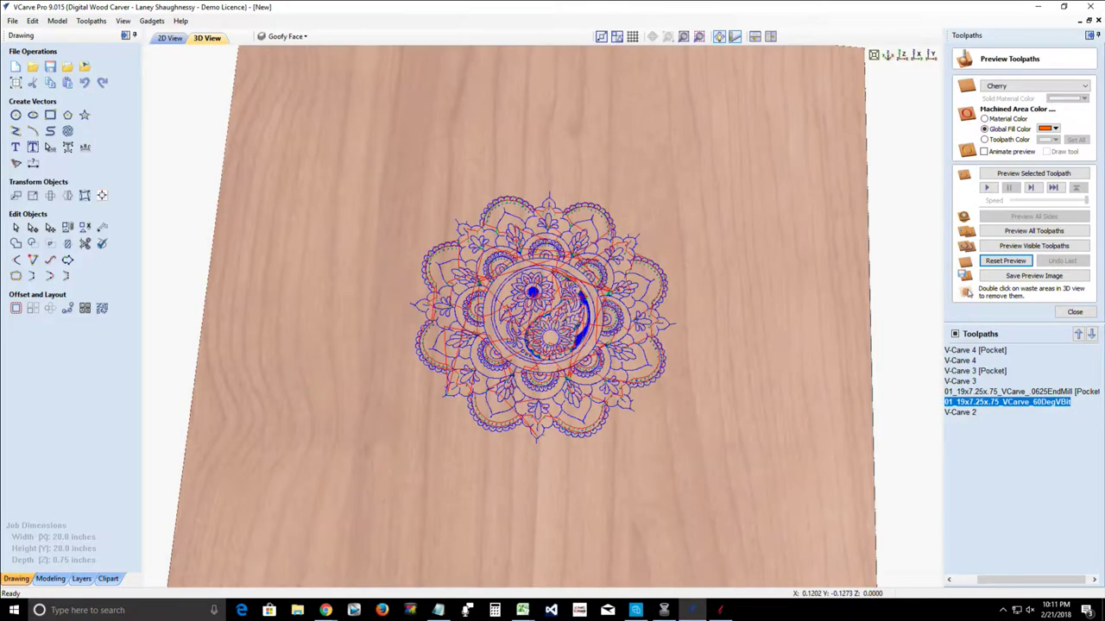
scroll(544, 309, up, 2)
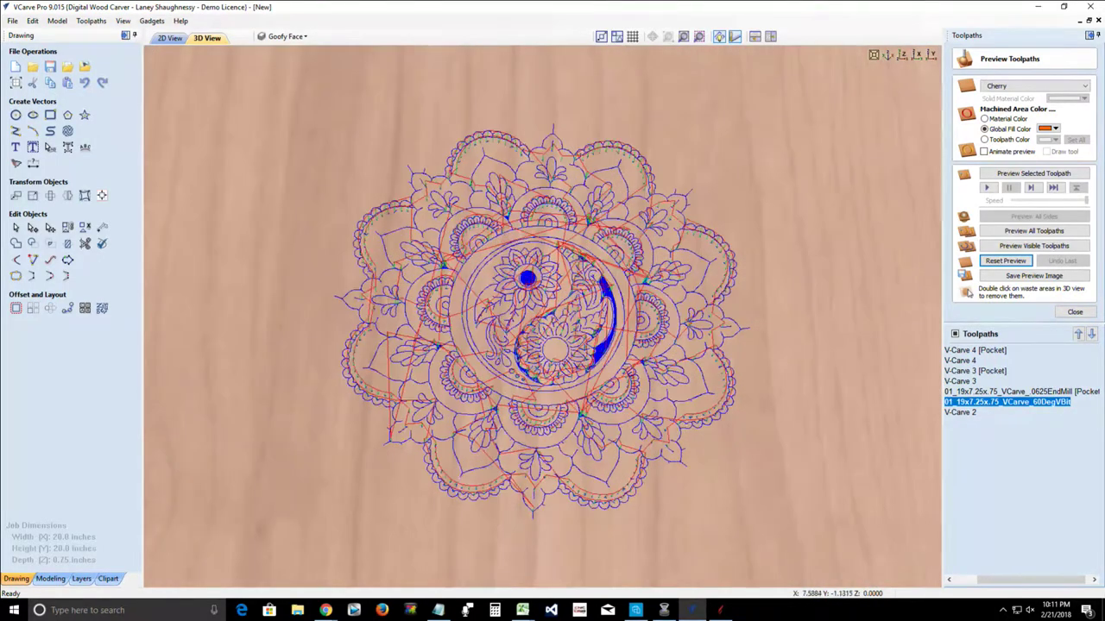
click(1020, 392)
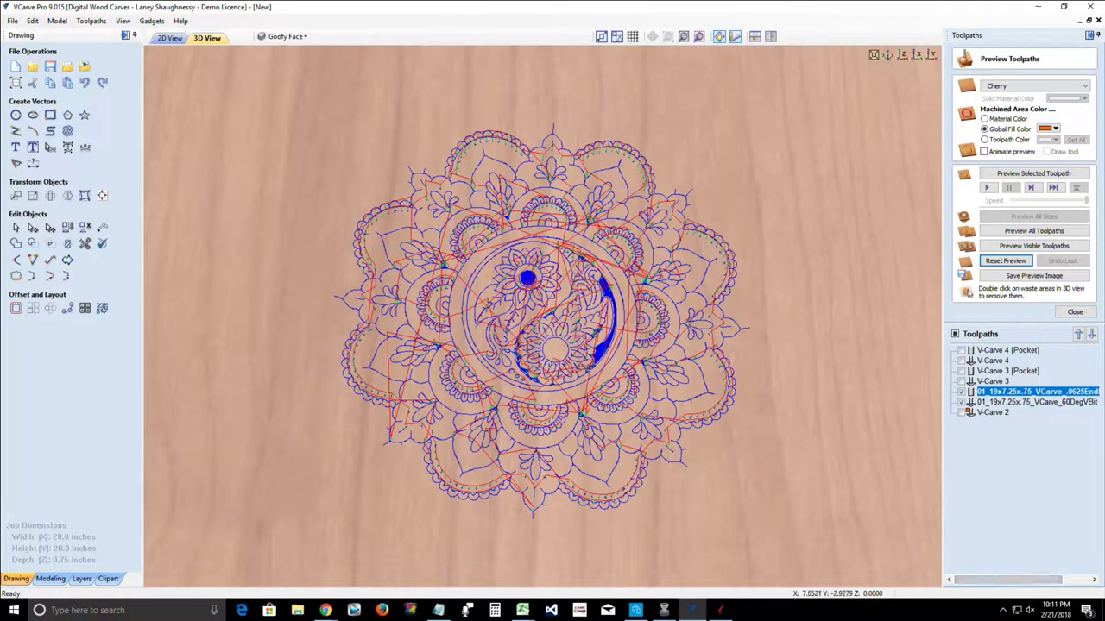
click(961, 403)
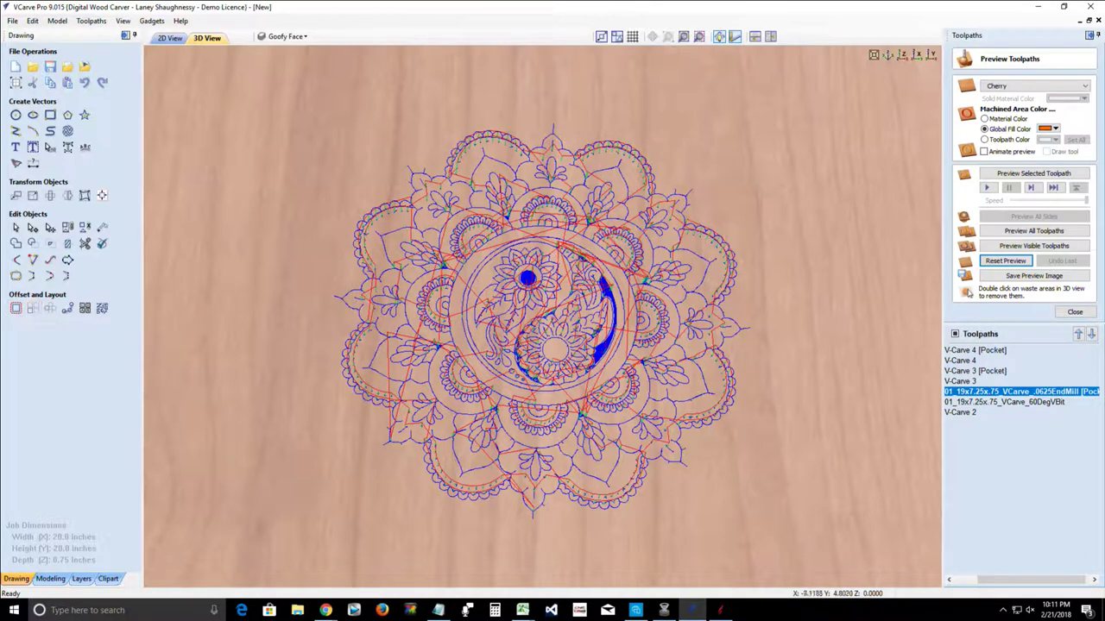
Step: Add a new layer named Layer 3 in the 2D view and hide Layer 1
click(170, 38)
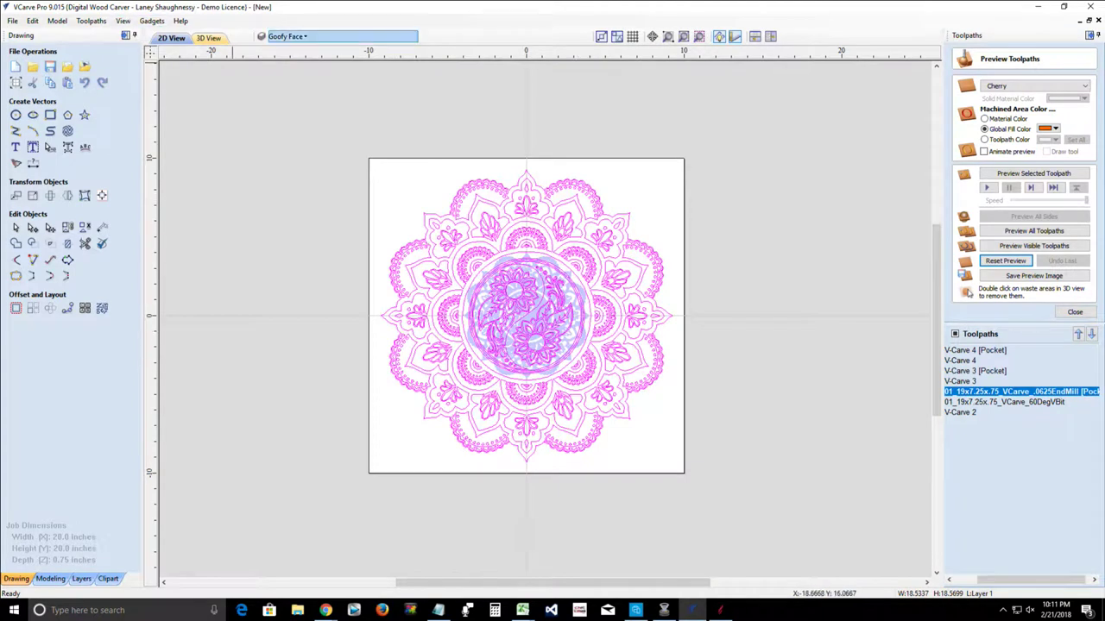
click(285, 36)
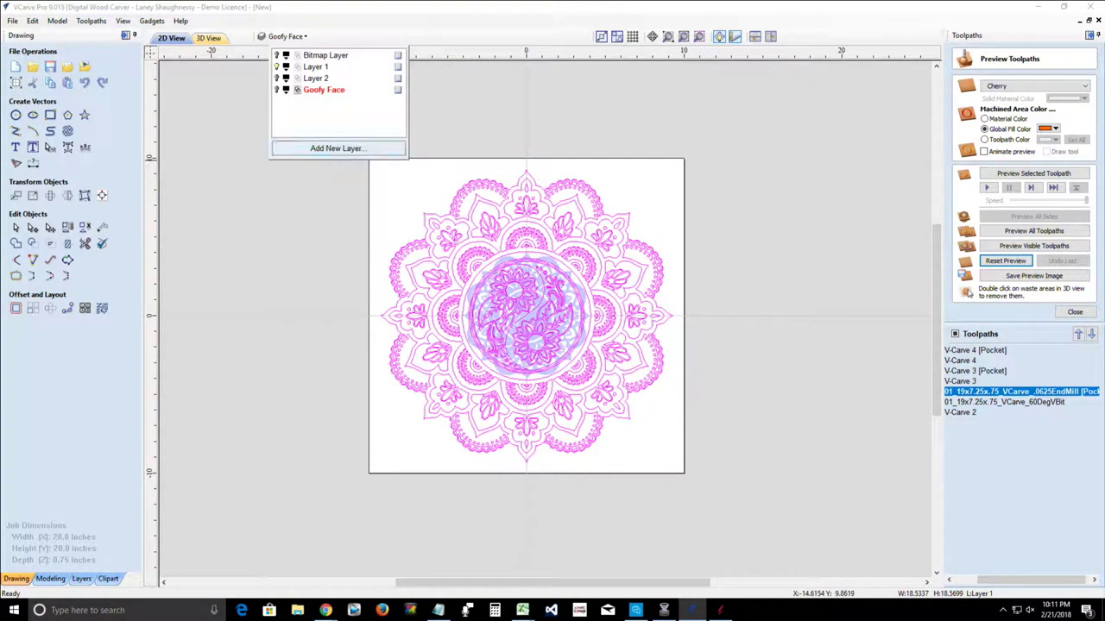
click(336, 147)
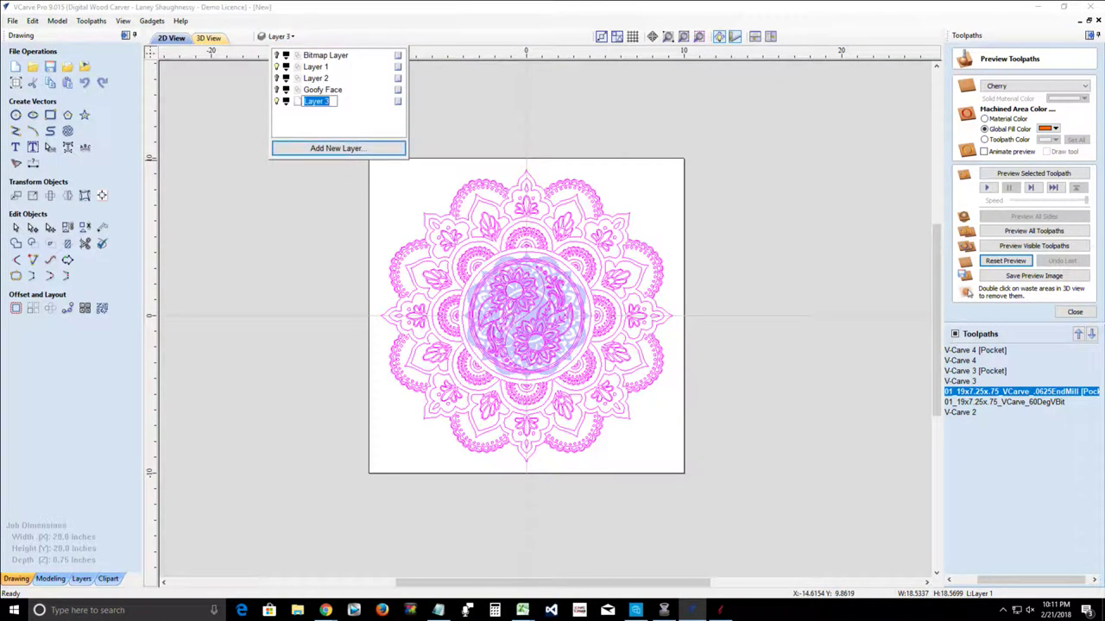
key(Return)
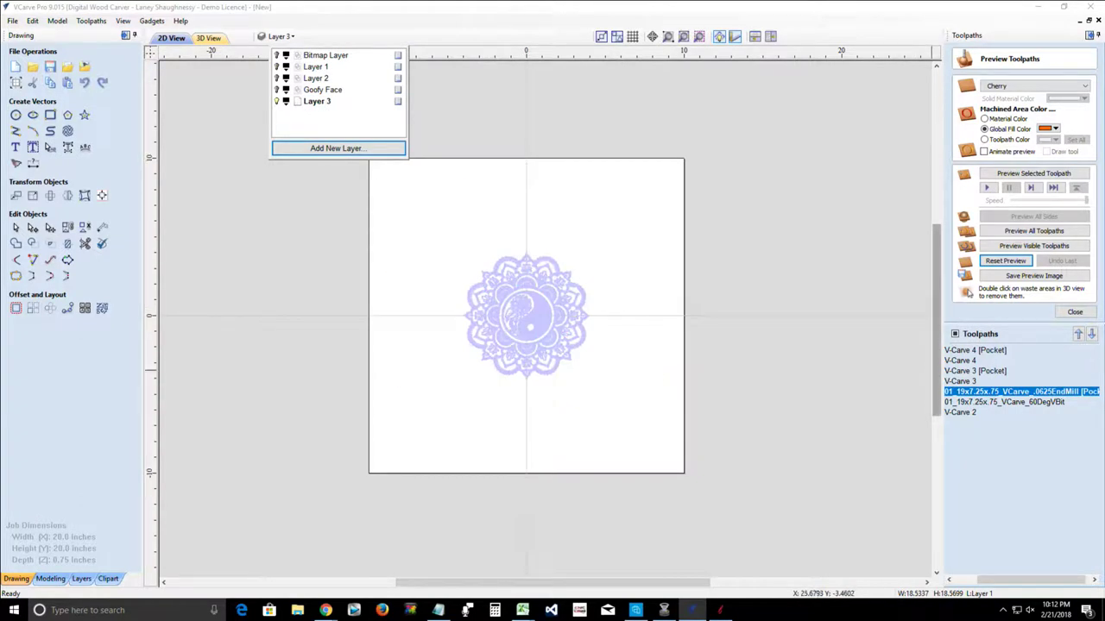
key(Escape)
Step: Hide all toolpaths so that the 2D view shows an empty job
drag(936, 370, 936, 361)
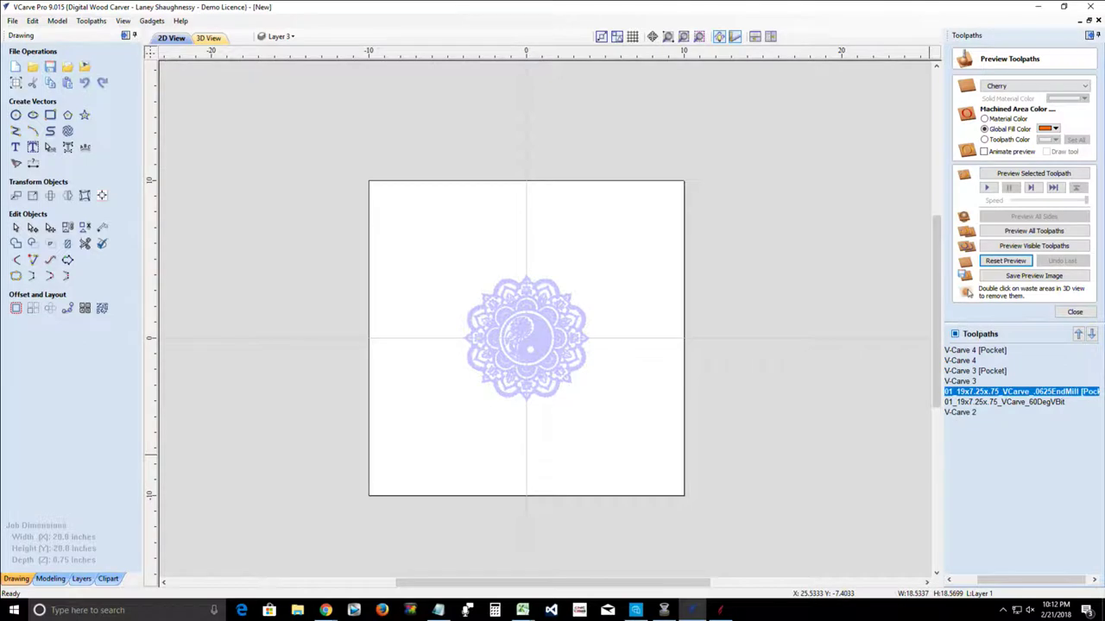
click(954, 334)
click(954, 334)
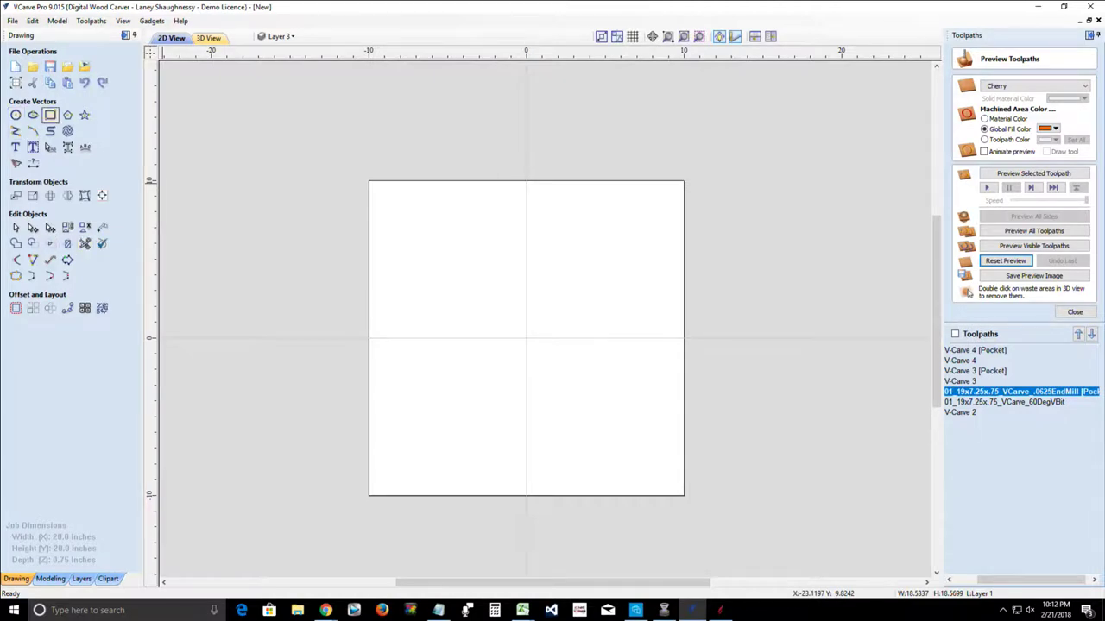
Step: Draw an upright ellipse about 13.5 inches wide and 18.5 inches high, centred on the job origin
click(33, 115)
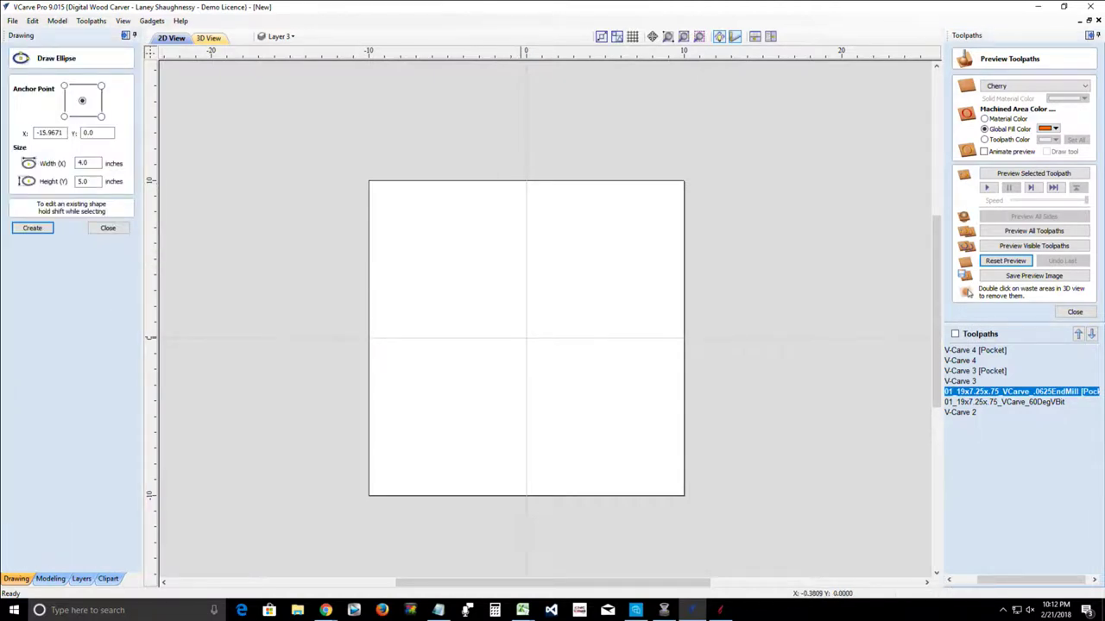
drag(520, 337, 633, 483)
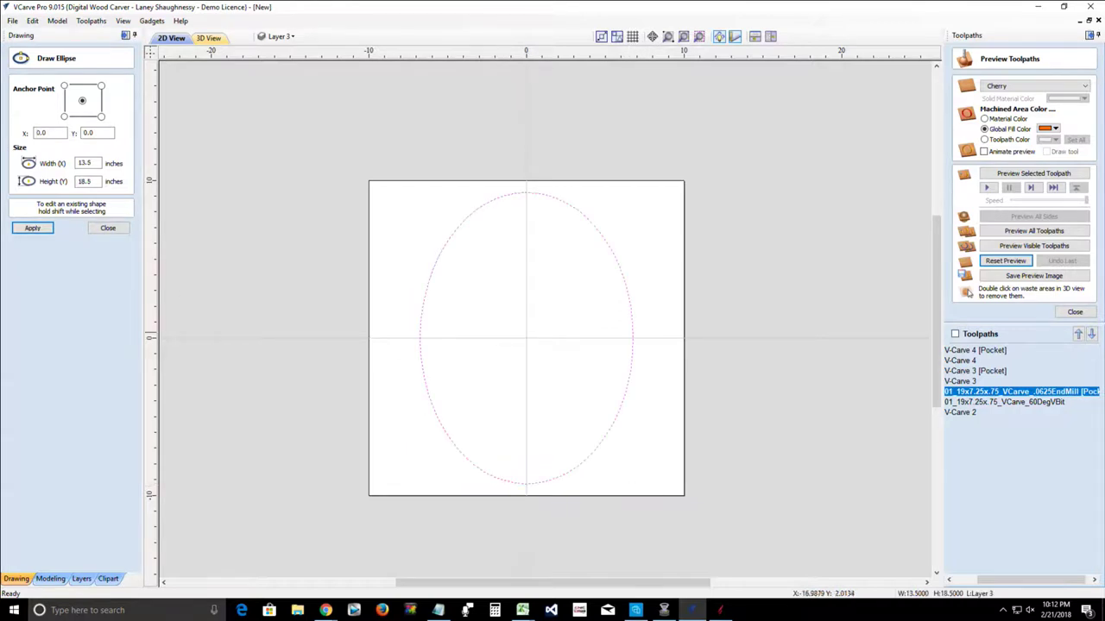
click(108, 228)
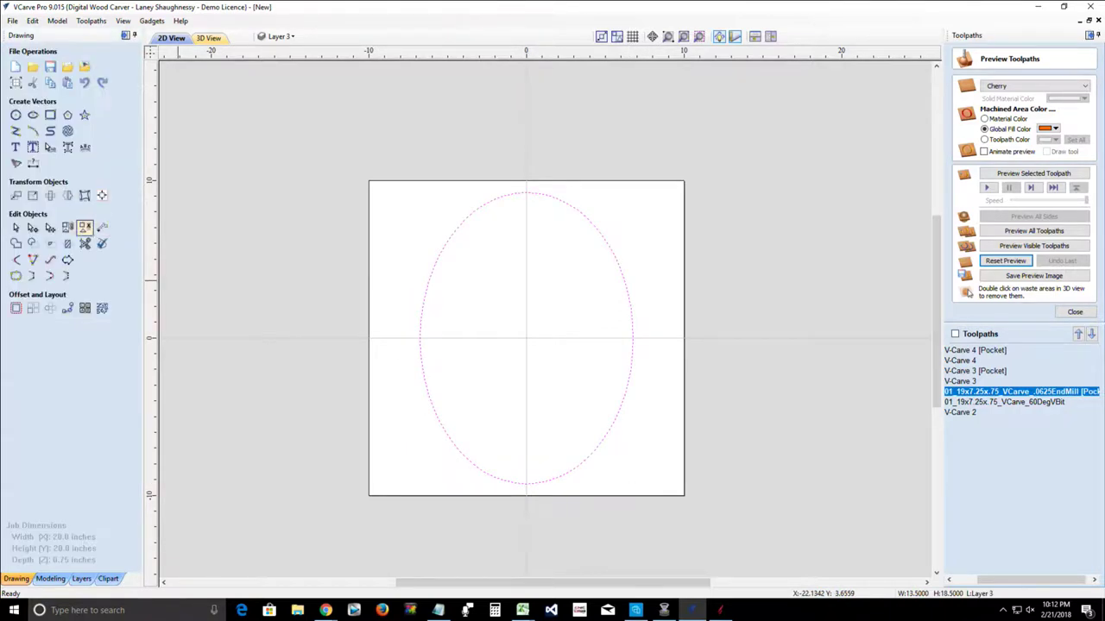
Step: Create a circle of 0.125 inch diameter near the job's upper-left corner, outside the ellipse
click(15, 115)
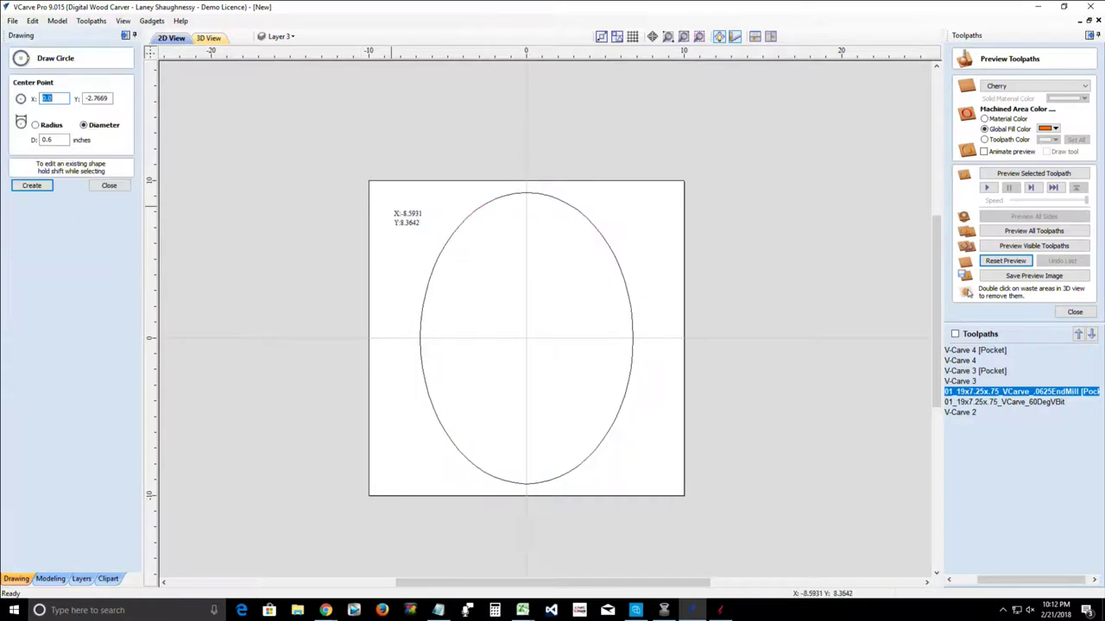
click(391, 205)
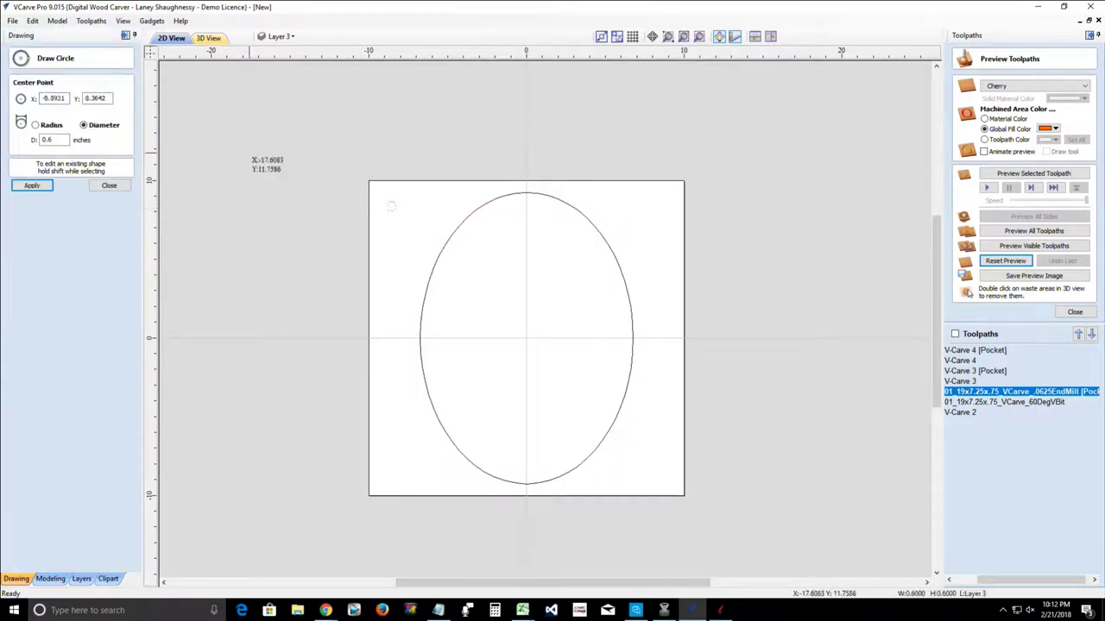
double_click(44, 139)
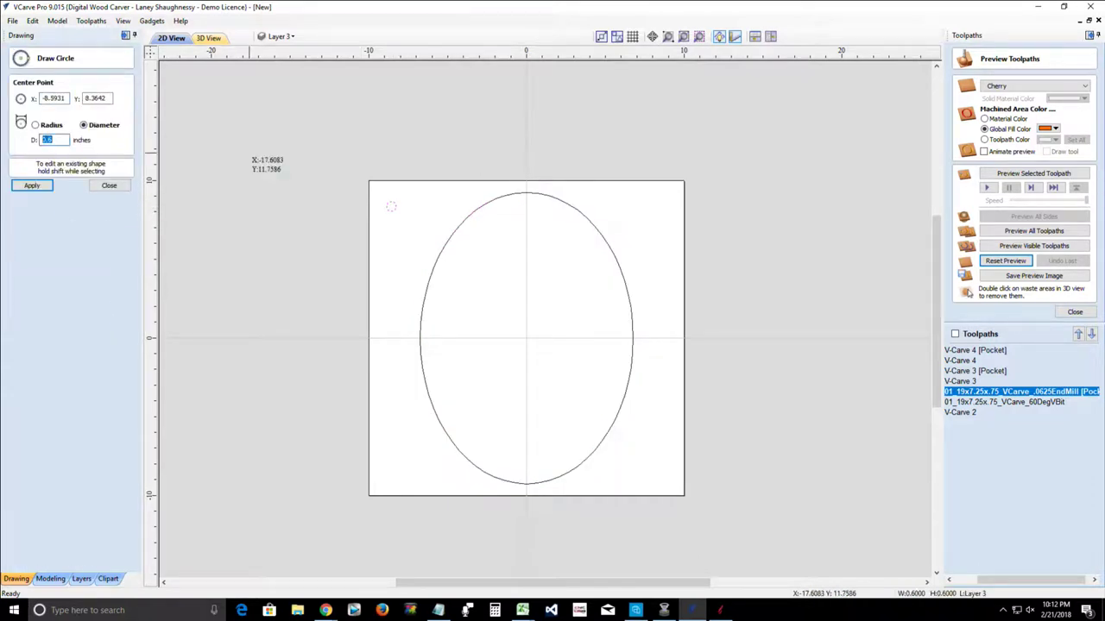
text(.125)
key(BackSpace)
key(BackSpace)
text(125)
key(Return)
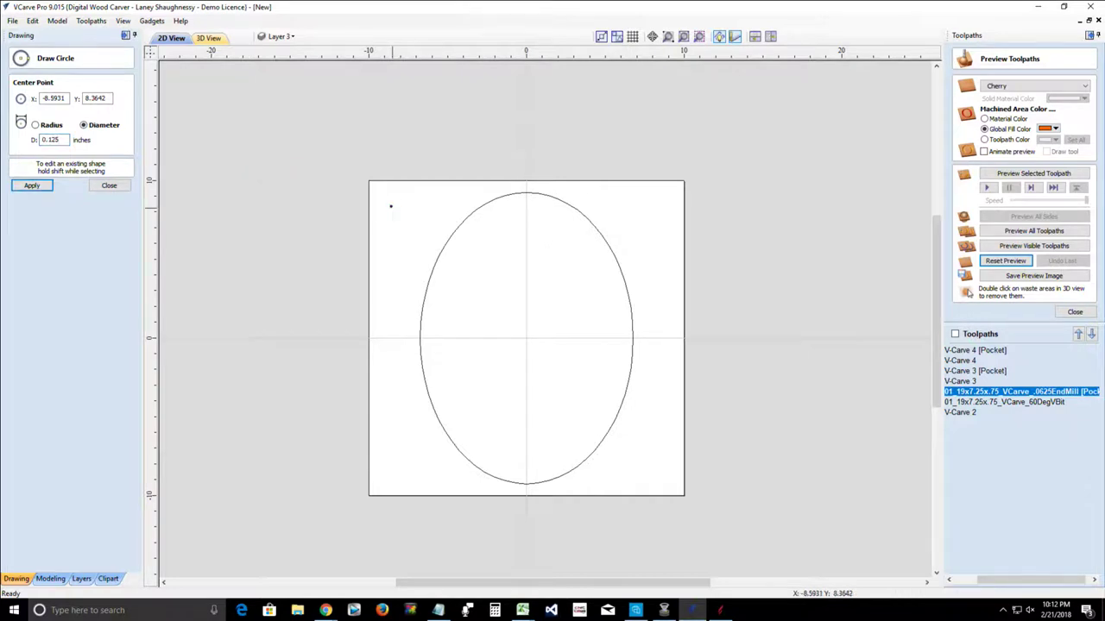
scroll(389, 206, up, 3)
scroll(389, 206, down, 3)
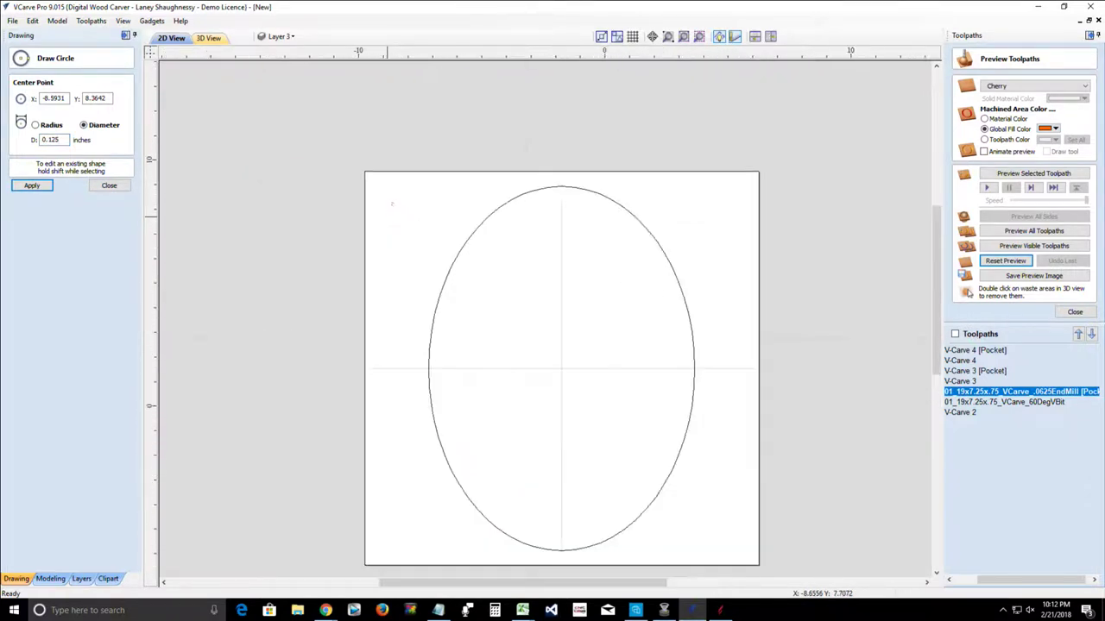
scroll(389, 206, up, 3)
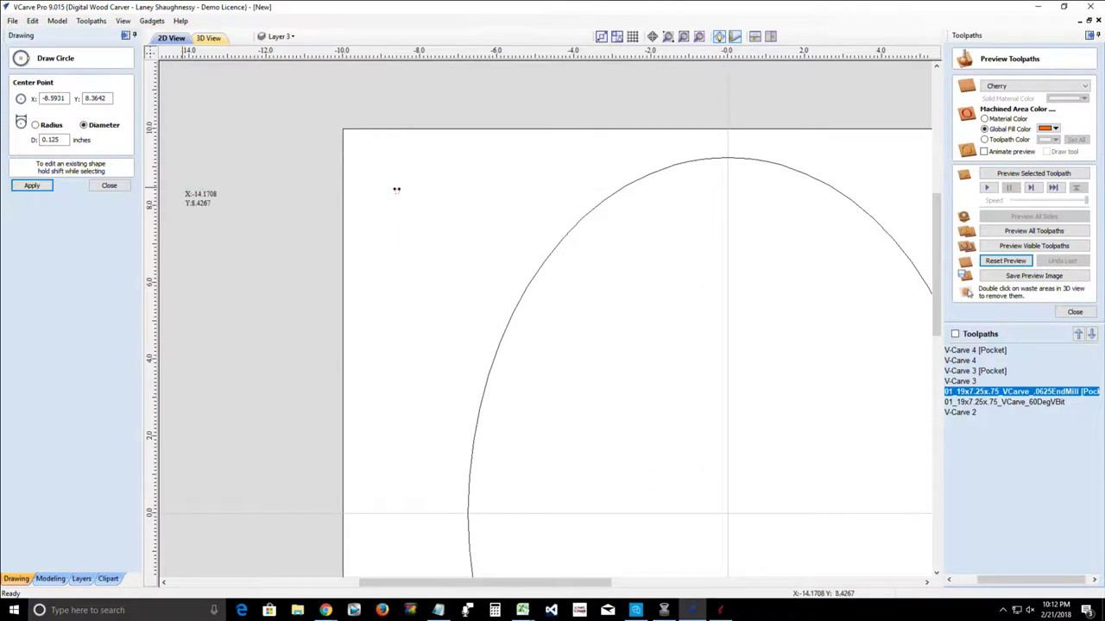
click(109, 186)
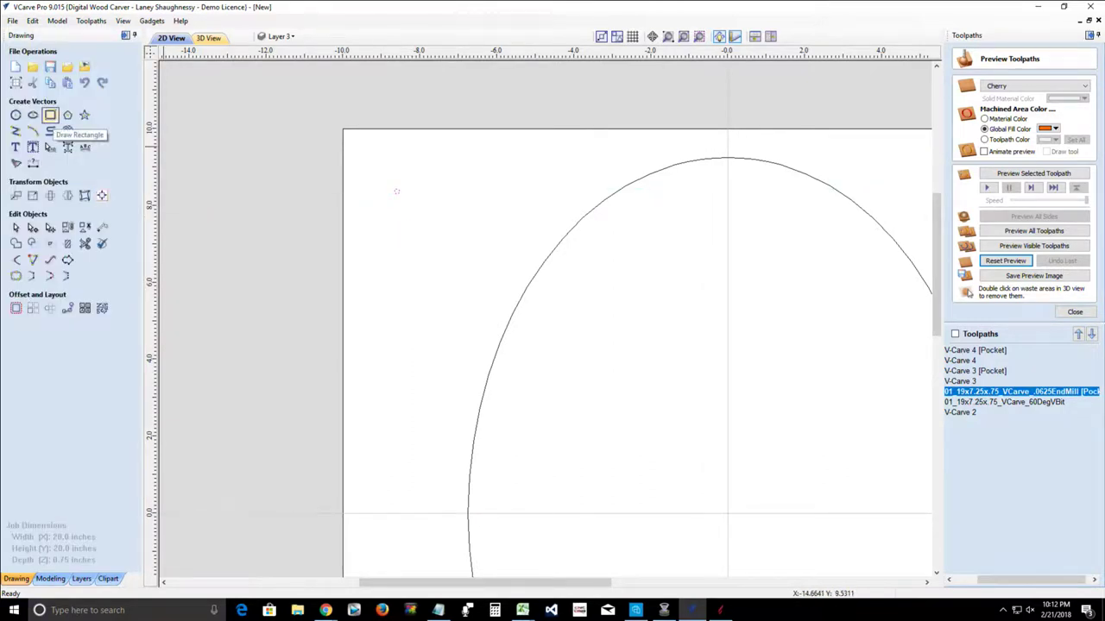
Step: Draw a square-cornered upright rectangle just right of the small circle and set its size to 0.125 by 1 inch
click(50, 115)
scroll(378, 186, up, 3)
scroll(406, 190, up, 4)
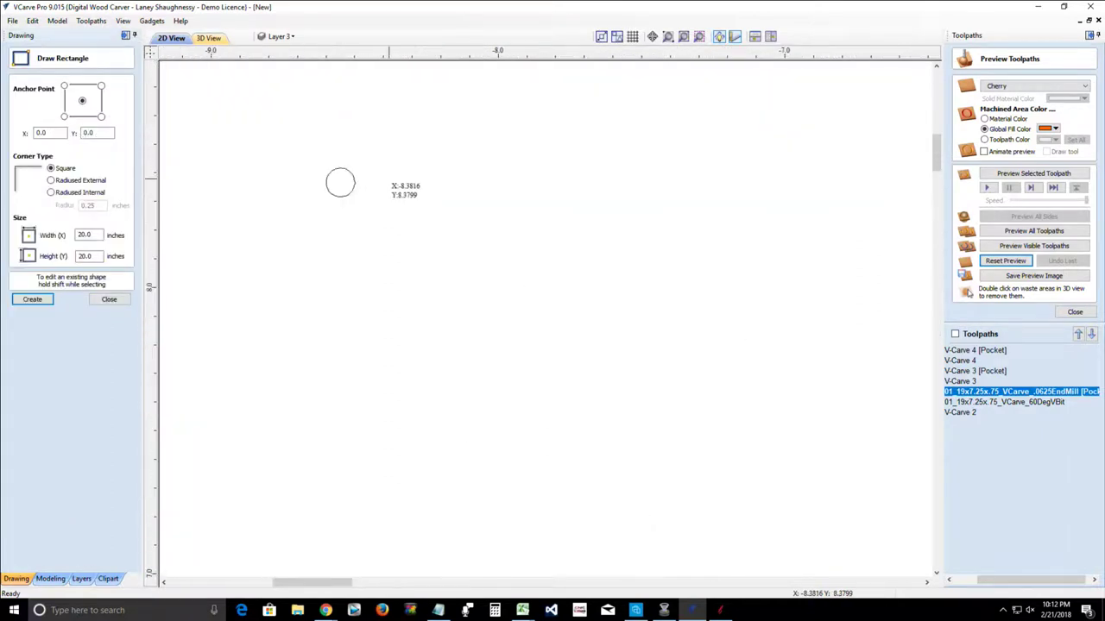
drag(373, 158, 409, 350)
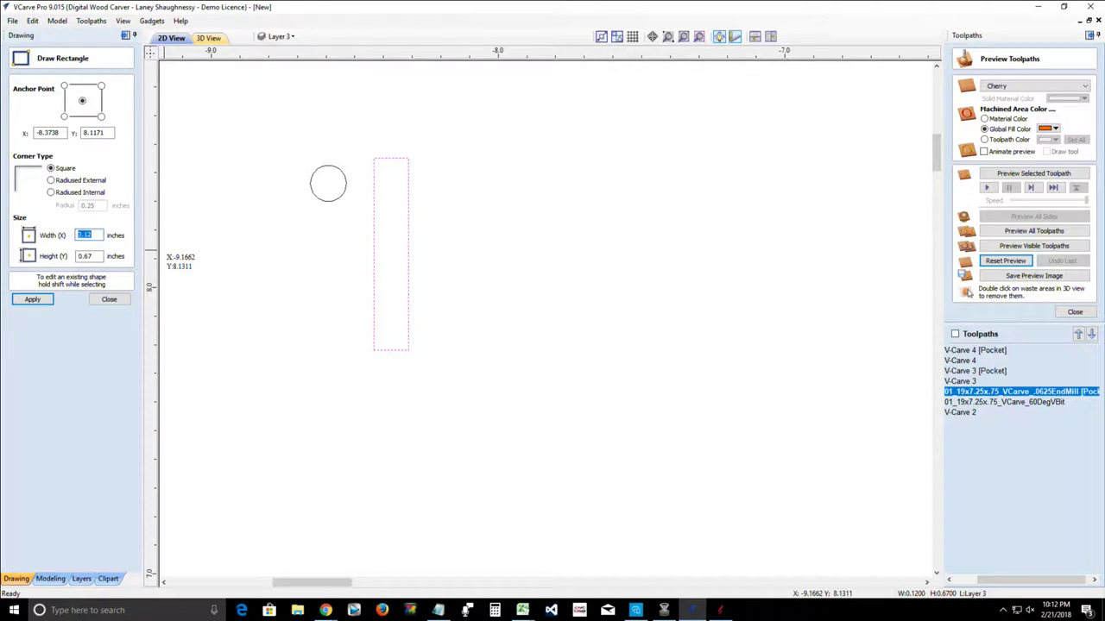
text(.125)
key(Tab)
text(1)
key(Tab)
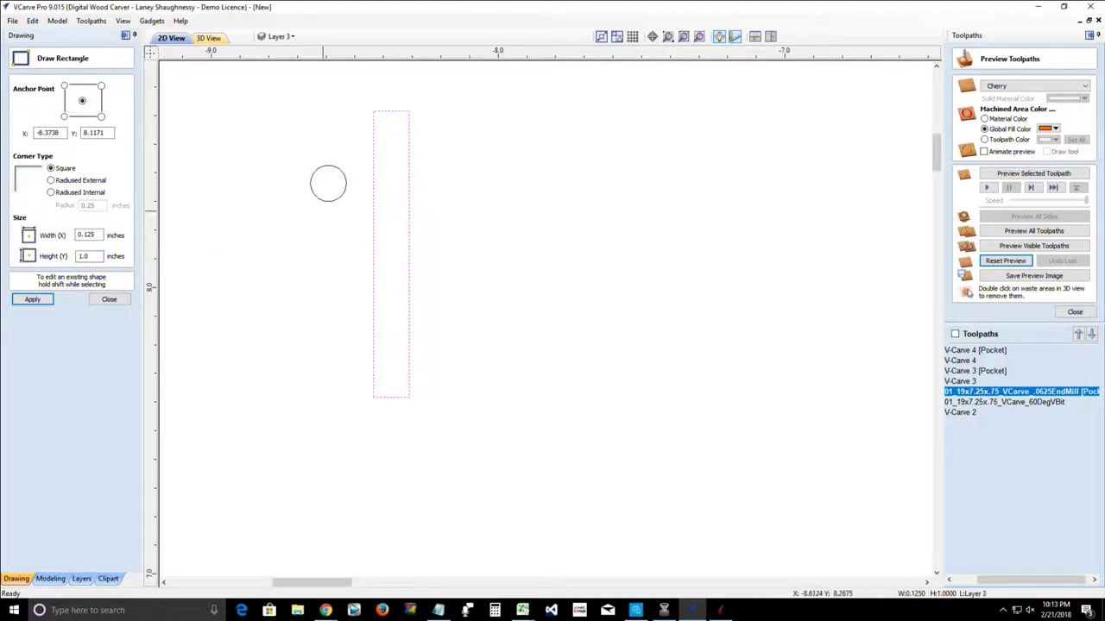
click(32, 299)
click(109, 299)
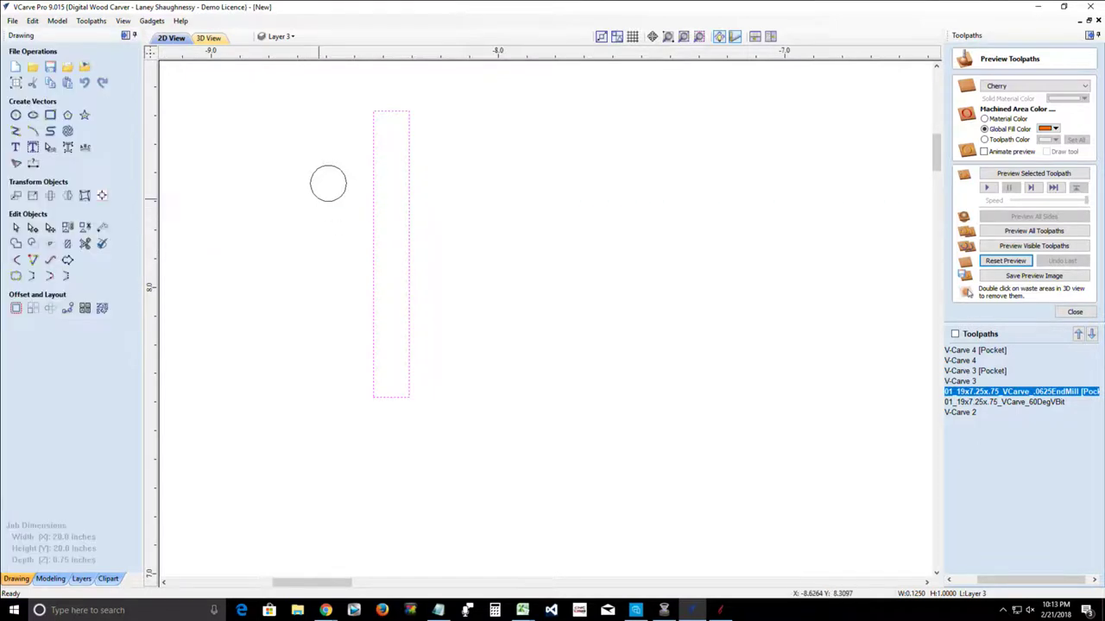
Step: Make two copies of the 0.125 inch circle below the original, alongside the narrow rectangle
click(318, 197)
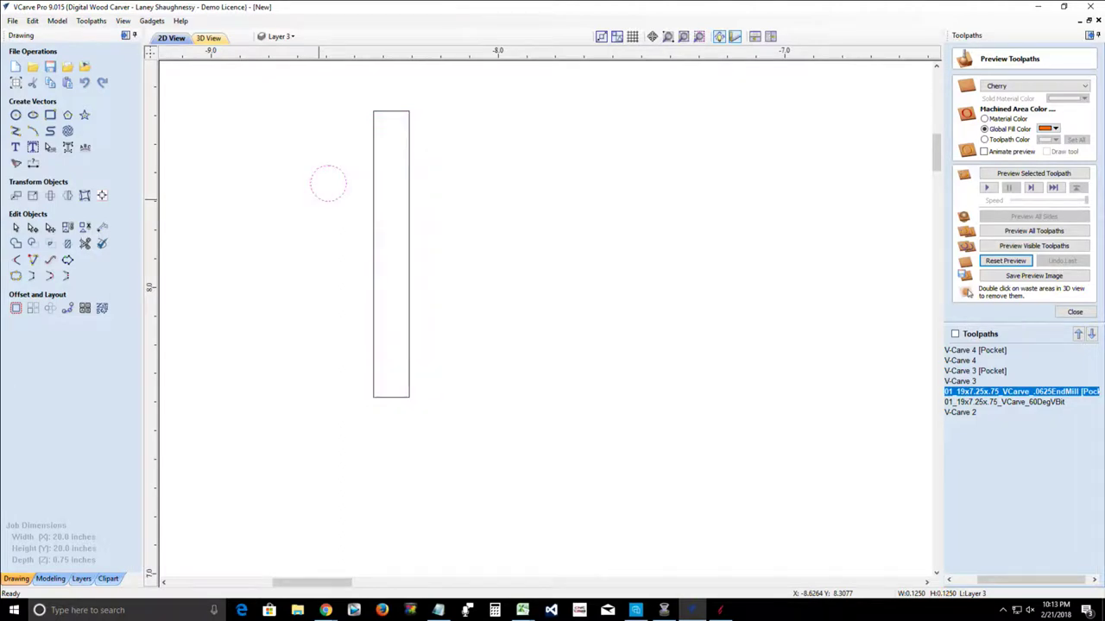
click(319, 199)
ctrl+drag(326, 184, 331, 287)
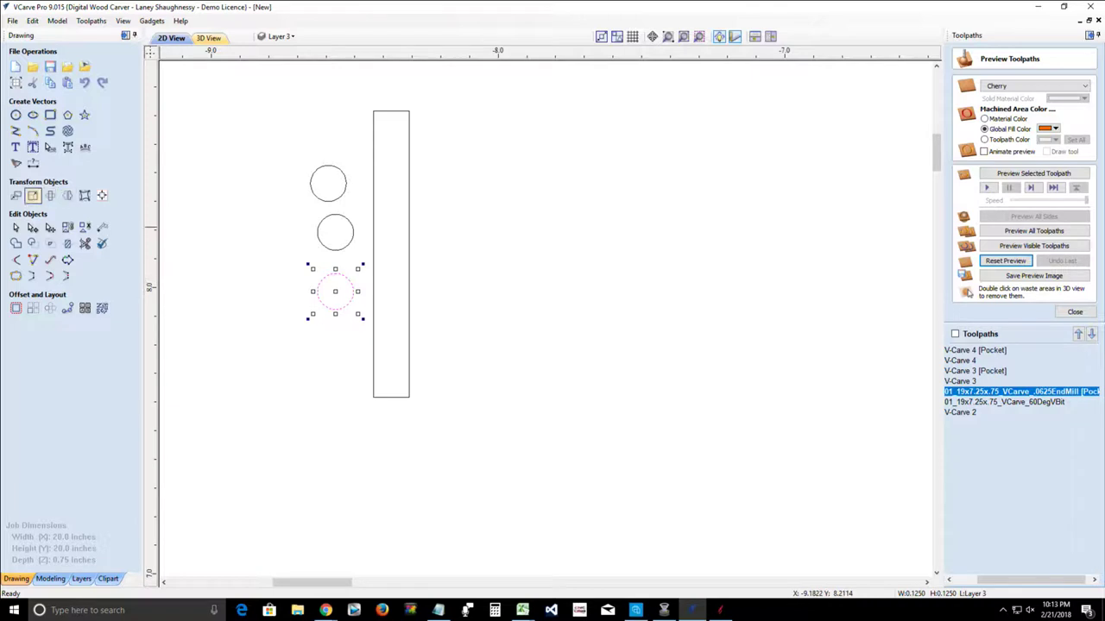
Step: Select the three small circles, switch the selection to the narrow rectangle, and reselect the three circles
drag(241, 161, 368, 313)
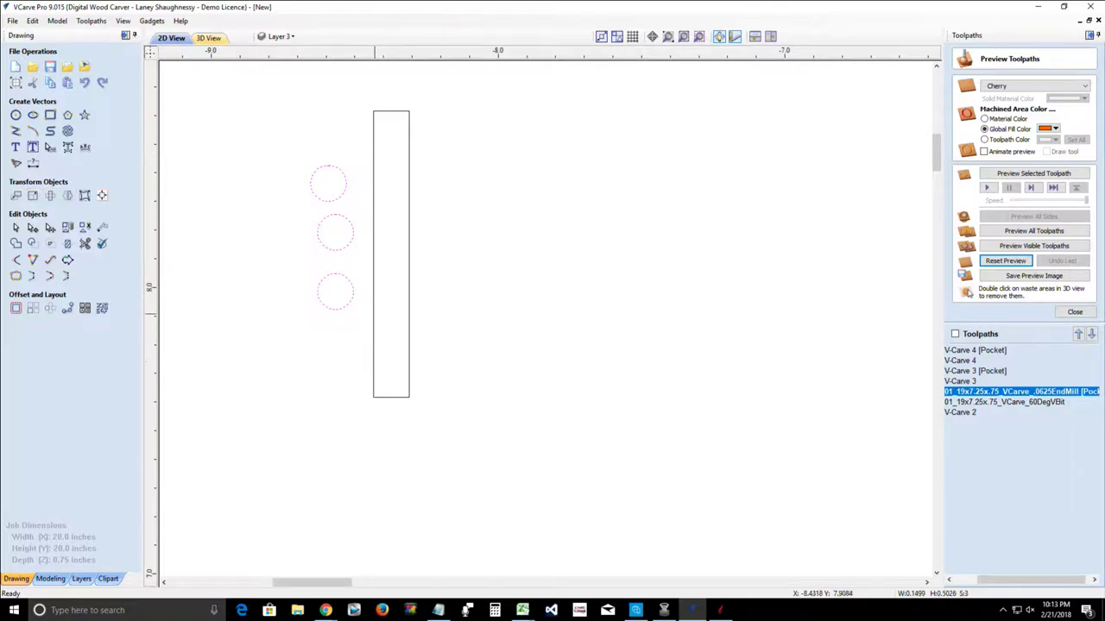
click(375, 312)
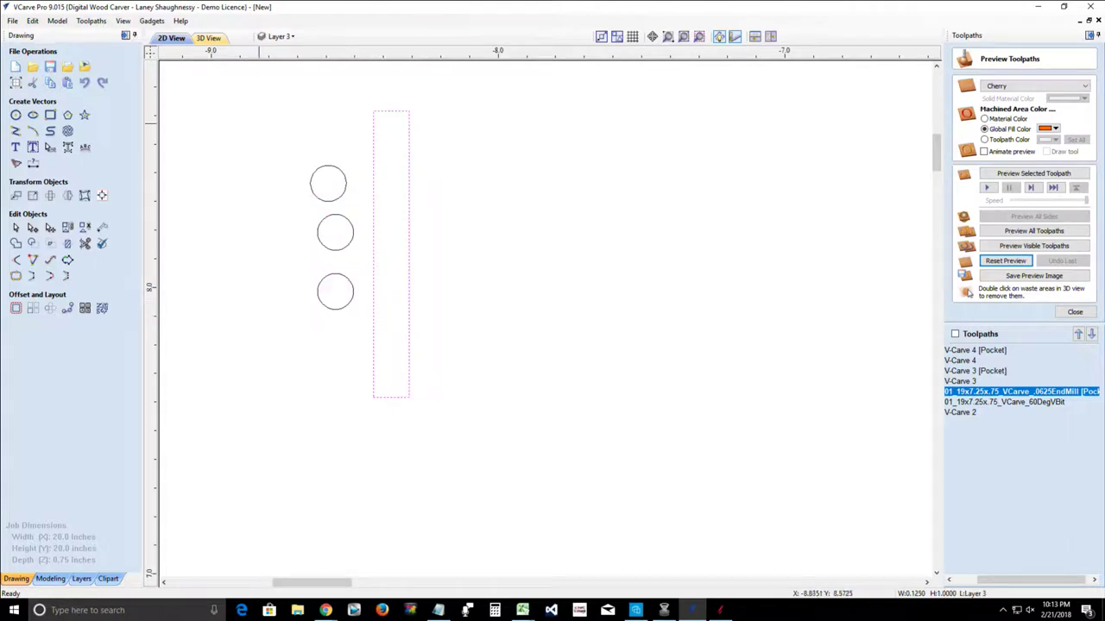
drag(259, 117, 380, 347)
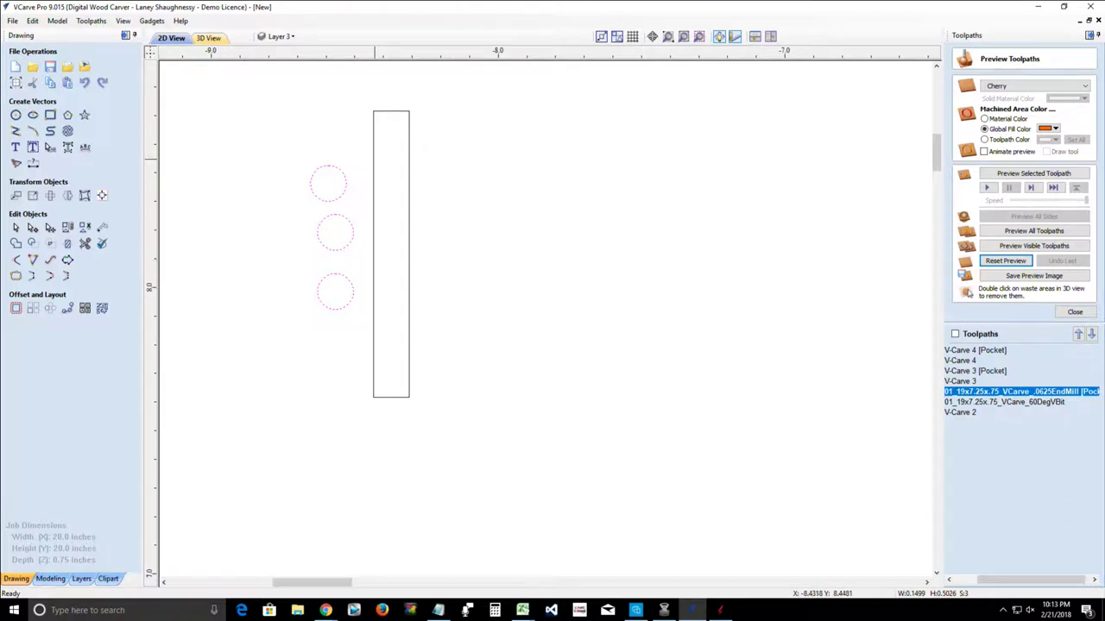
Step: Center the three small circles on the narrow rectangle and space them evenly along its height inside it
shift+click(373, 158)
click(102, 195)
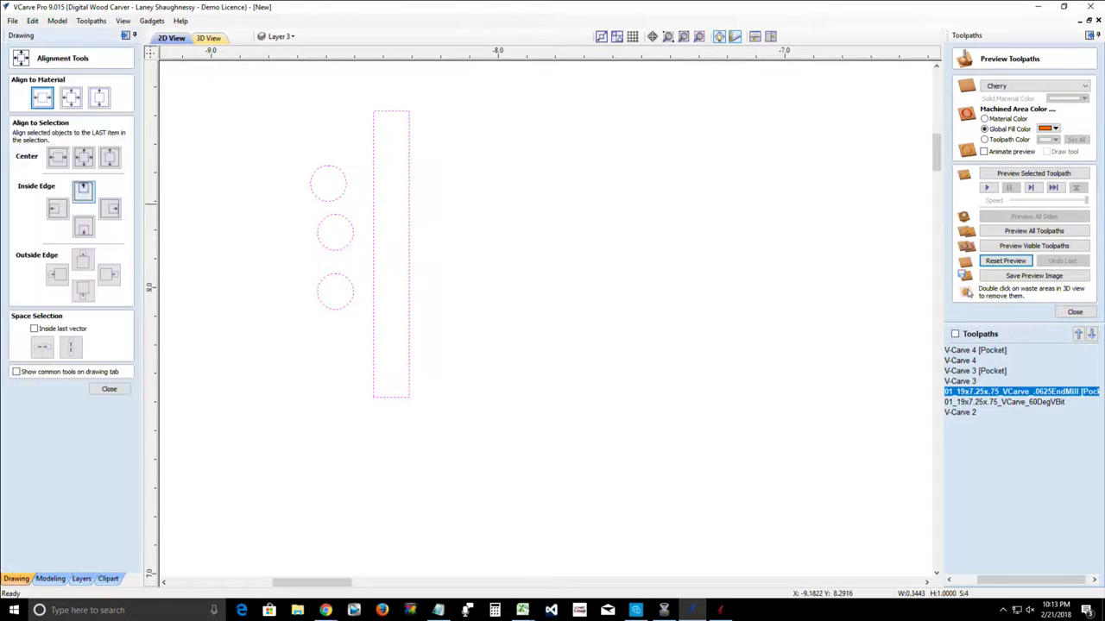
click(83, 156)
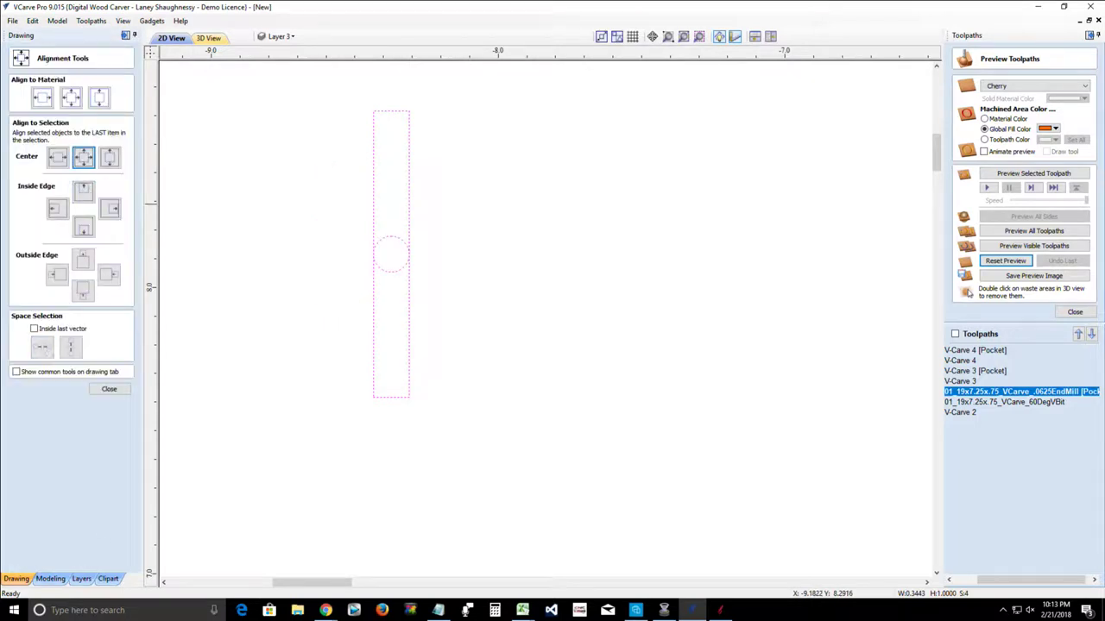
click(34, 328)
click(71, 346)
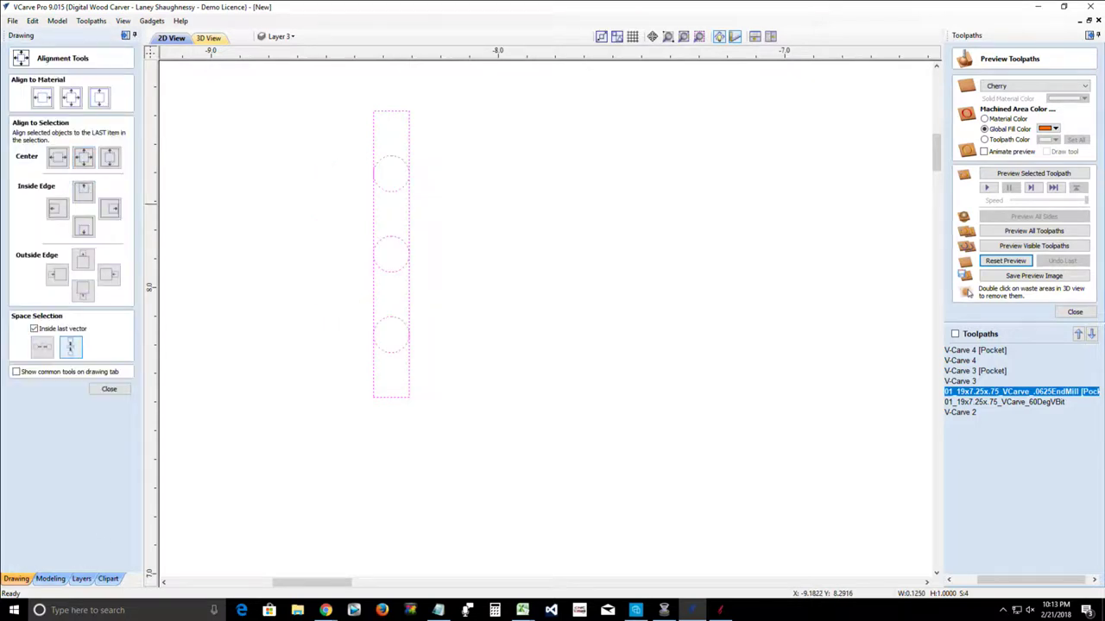
click(108, 388)
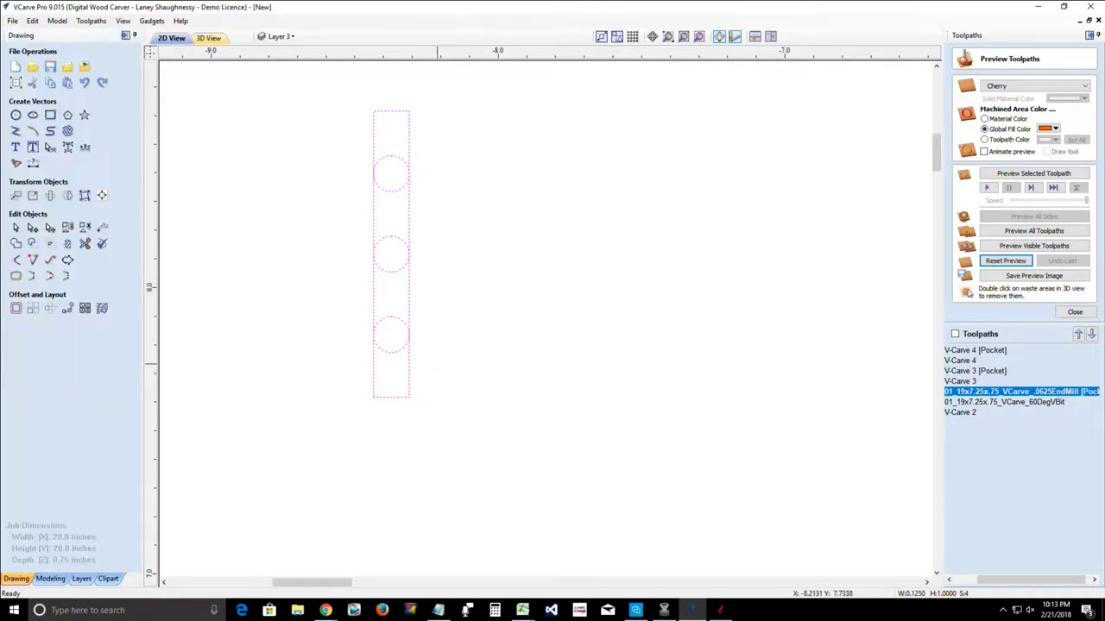
Step: Draw a straight vertical line down the narrow rectangle from its top edge midpoint to its bottom edge midpoint
scroll(433, 370, up, 1)
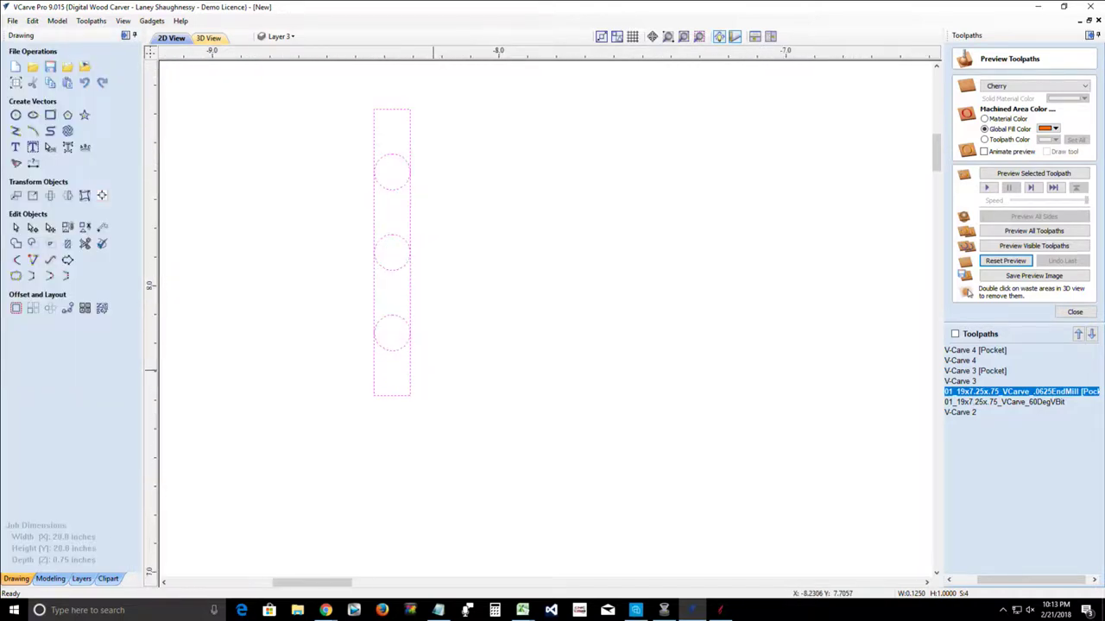
scroll(433, 370, down, 8)
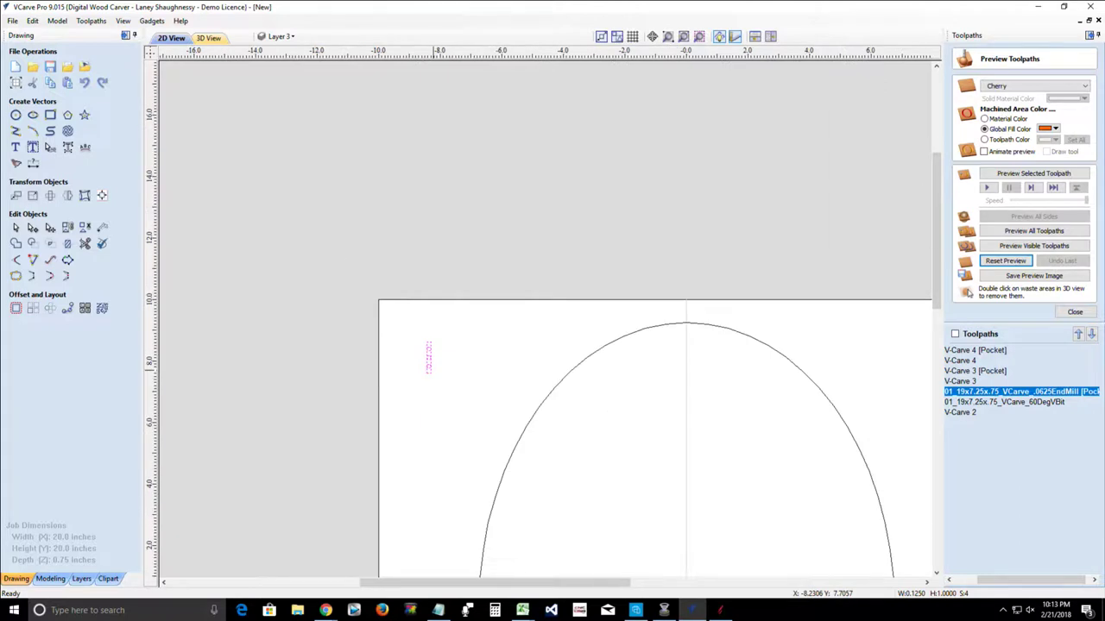
scroll(434, 372, up, 4)
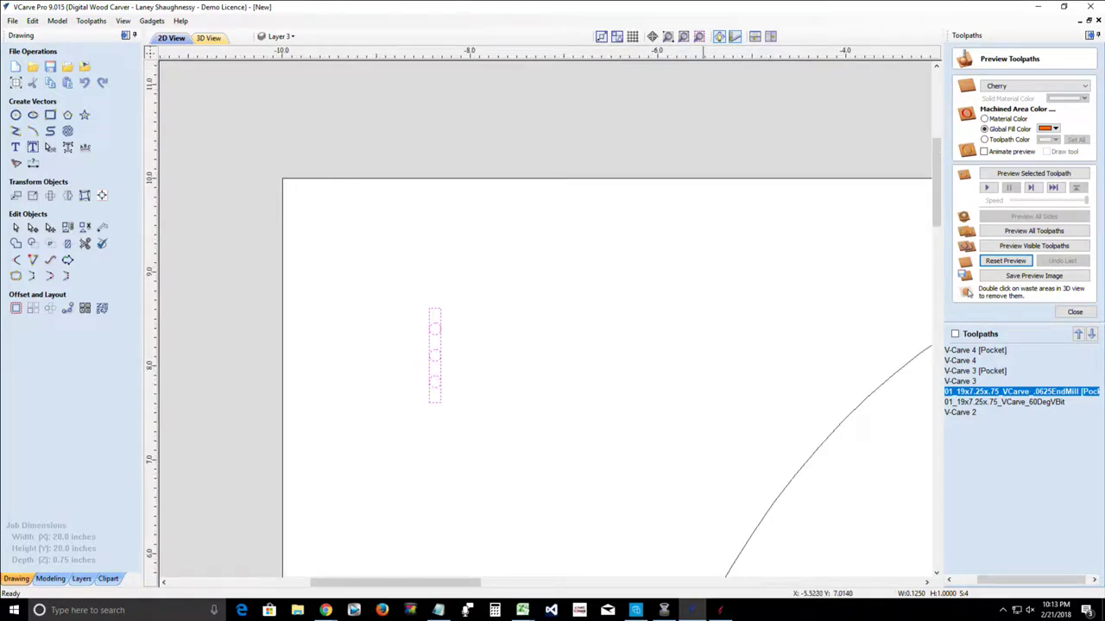
scroll(687, 461, down, 8)
scroll(666, 462, up, 5)
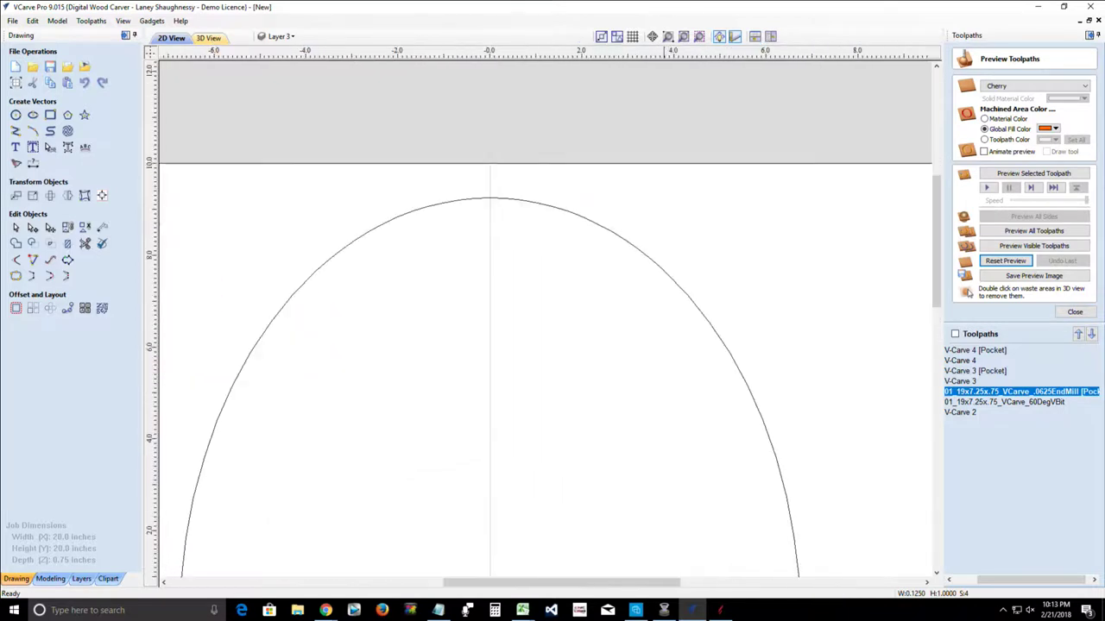
scroll(422, 413, down, 3)
drag(545, 582, 487, 583)
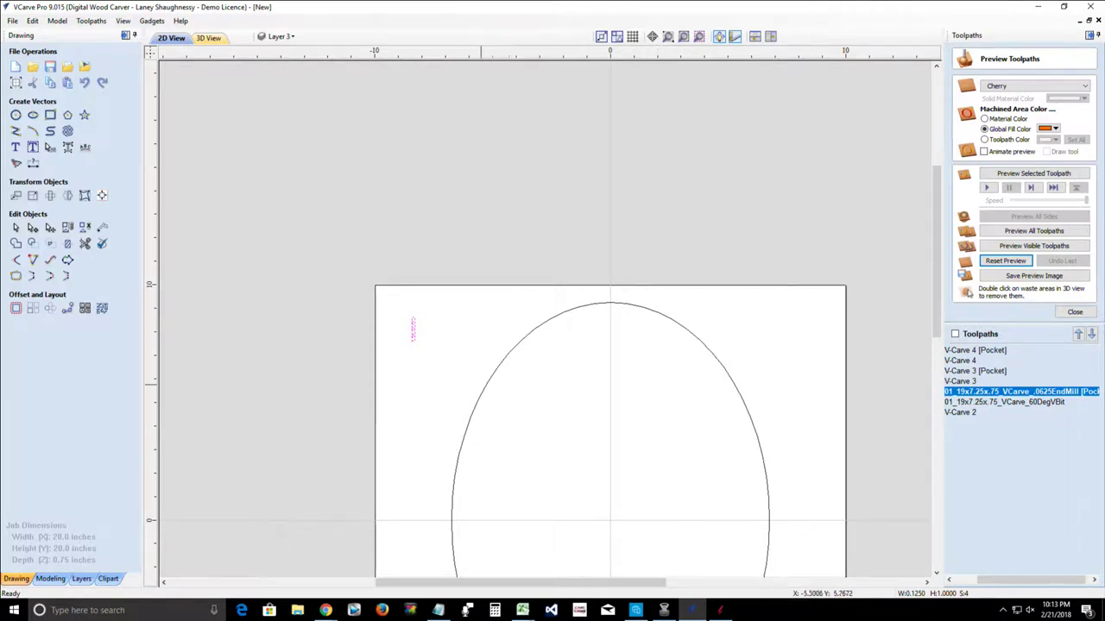
scroll(379, 323, up, 6)
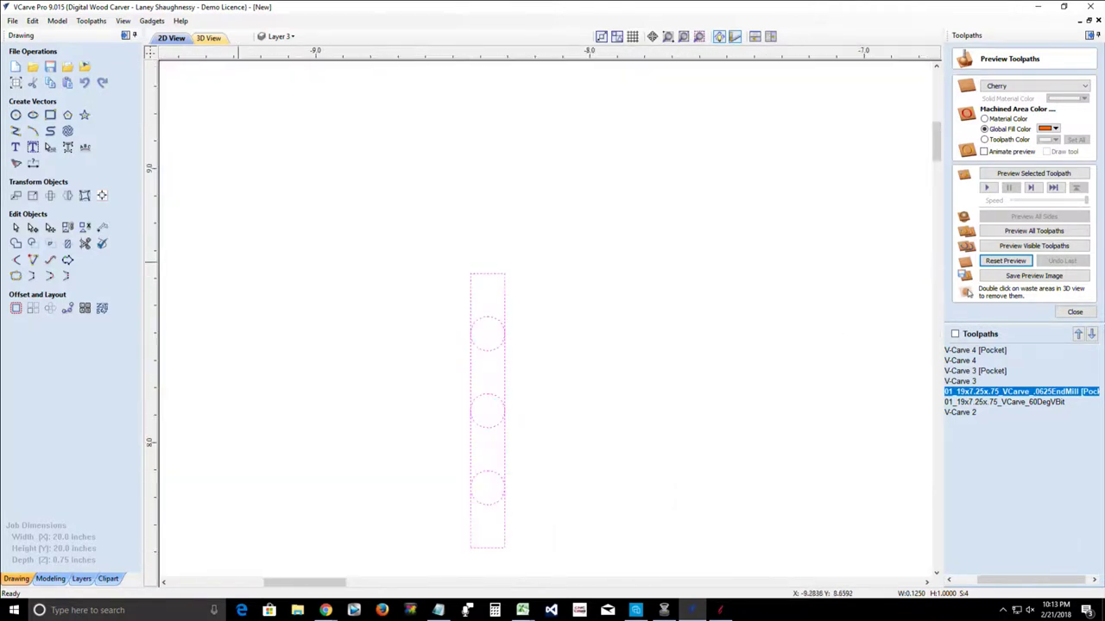
click(15, 130)
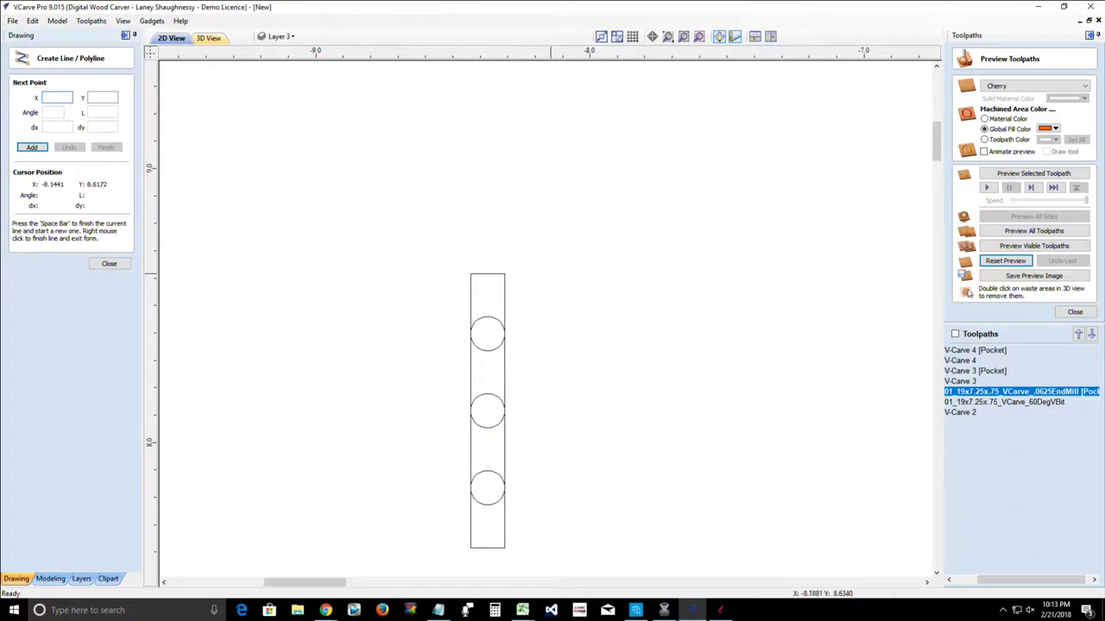
click(487, 274)
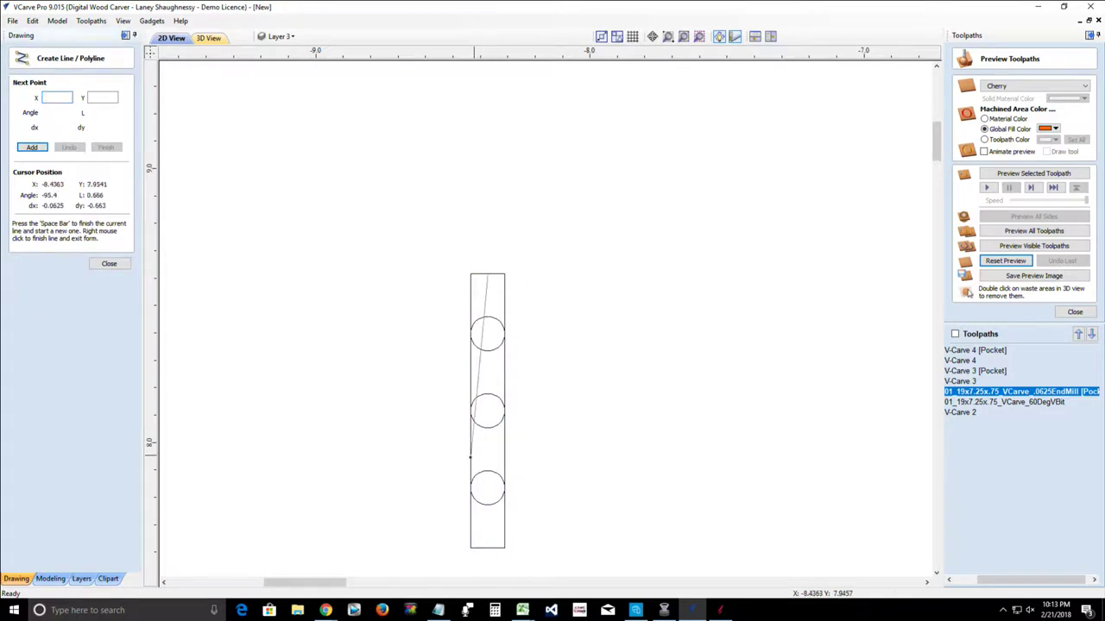
click(486, 548)
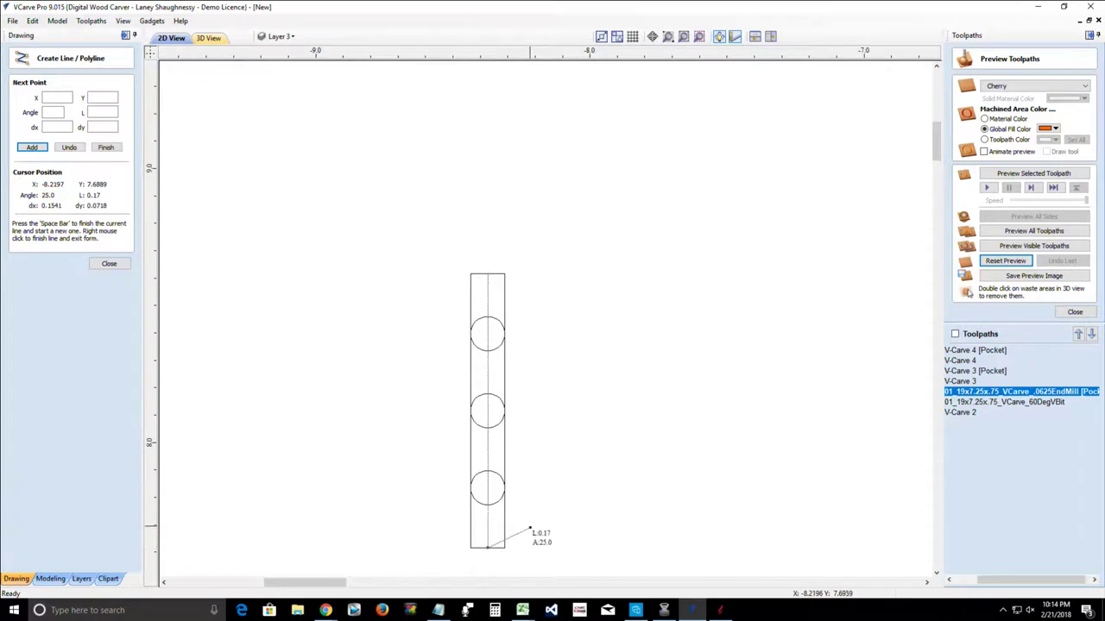
key(space)
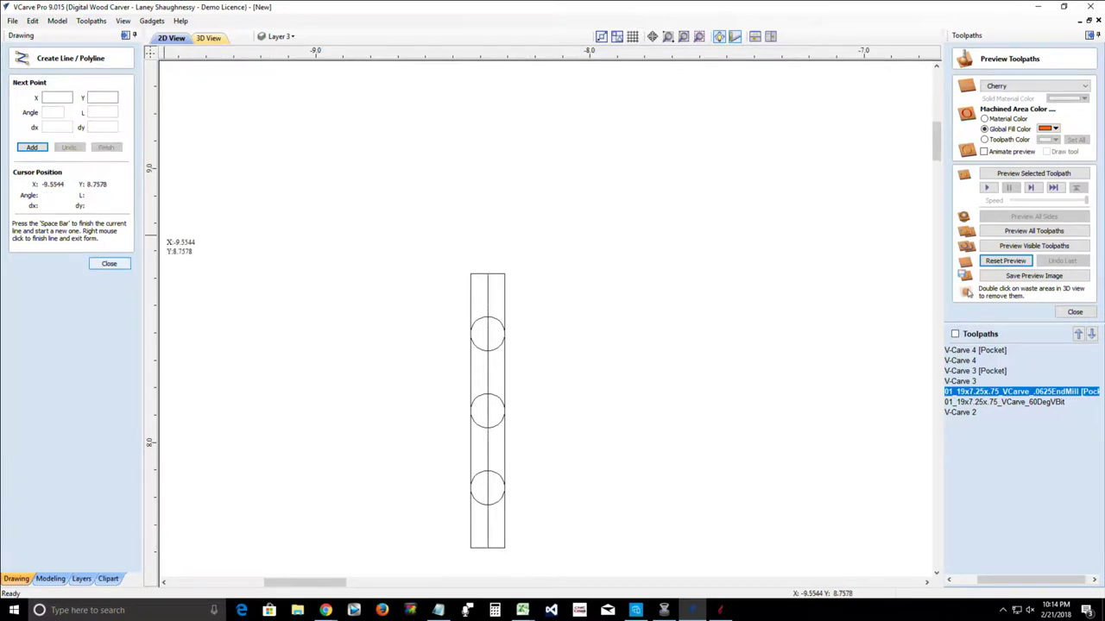
click(109, 264)
Step: Group the narrow rectangle, its three circles and the centre line into one object
mouse_move(419, 230)
mouse_down()
mouse_move(547, 468)
mouse_move(534, 557)
mouse_up()
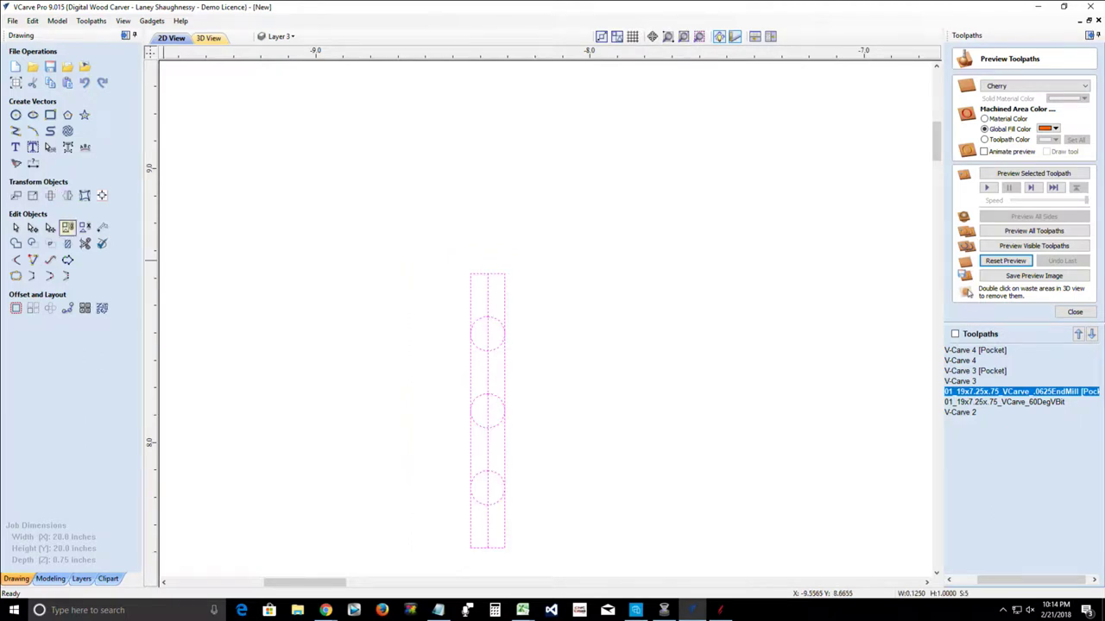
click(67, 227)
scroll(410, 267, down, 6)
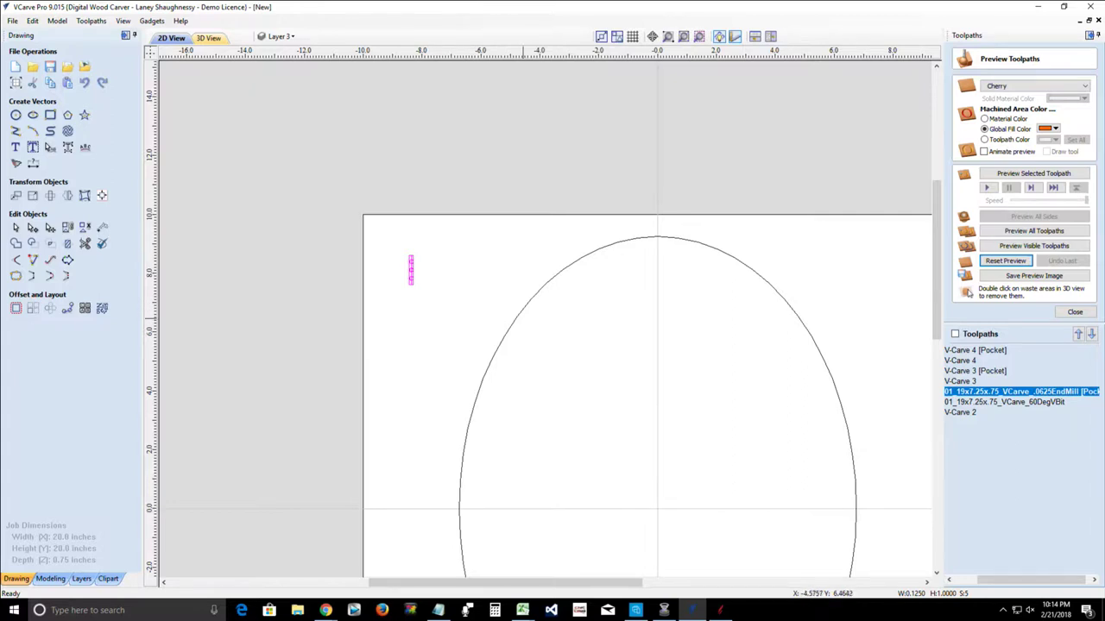
Step: Copy the grouped rectangle along the ellipse as 160 copies, aligned to the curve and placed on a new layer
shift+click(521, 311)
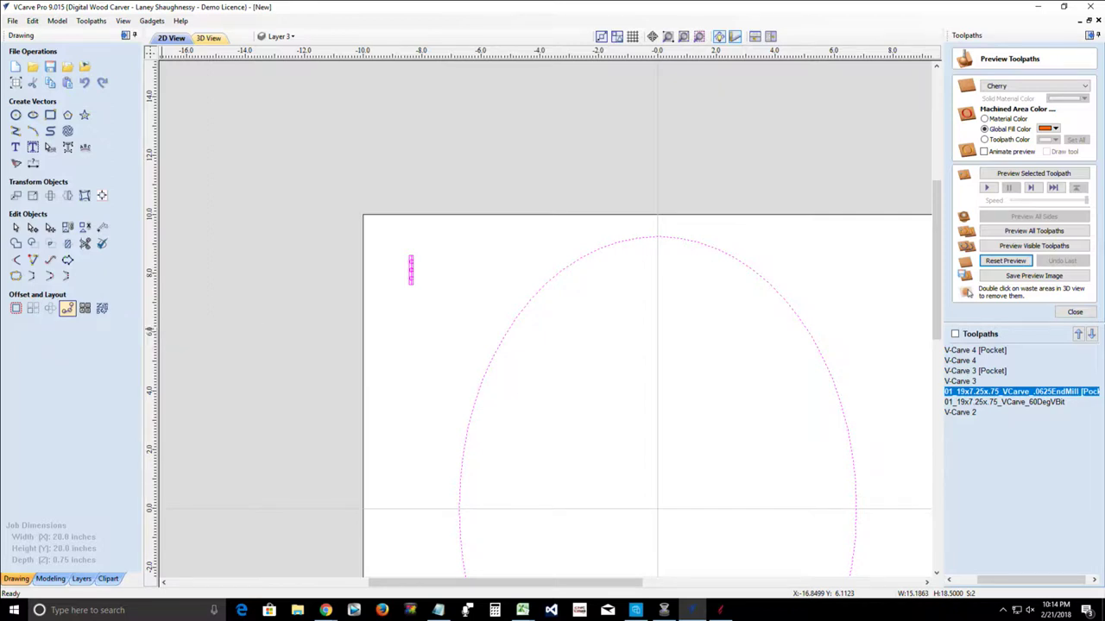
click(67, 308)
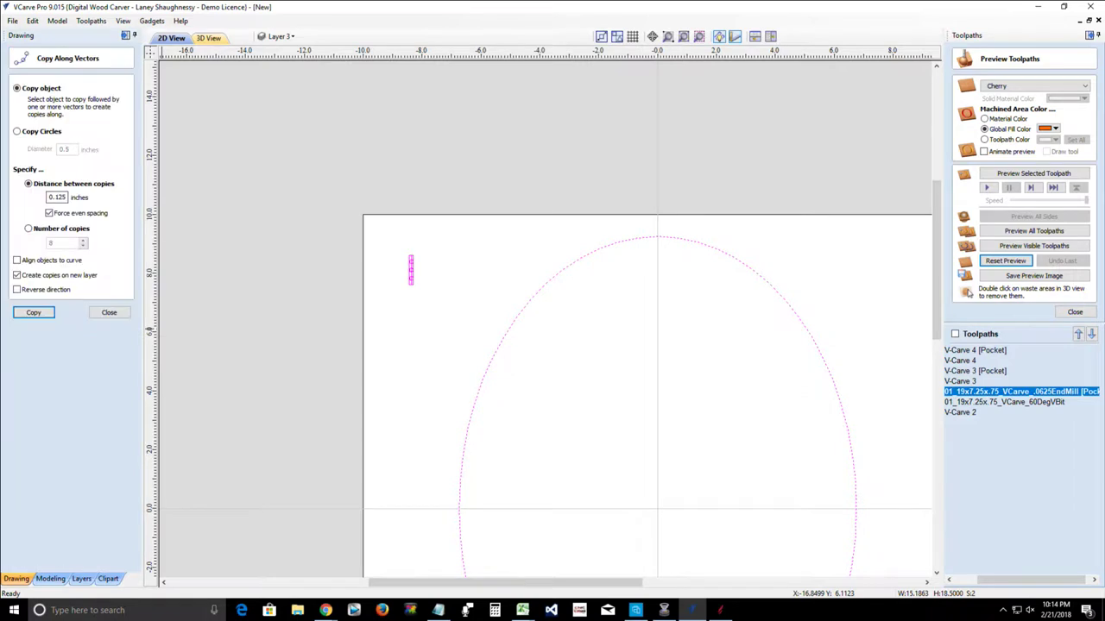
click(29, 227)
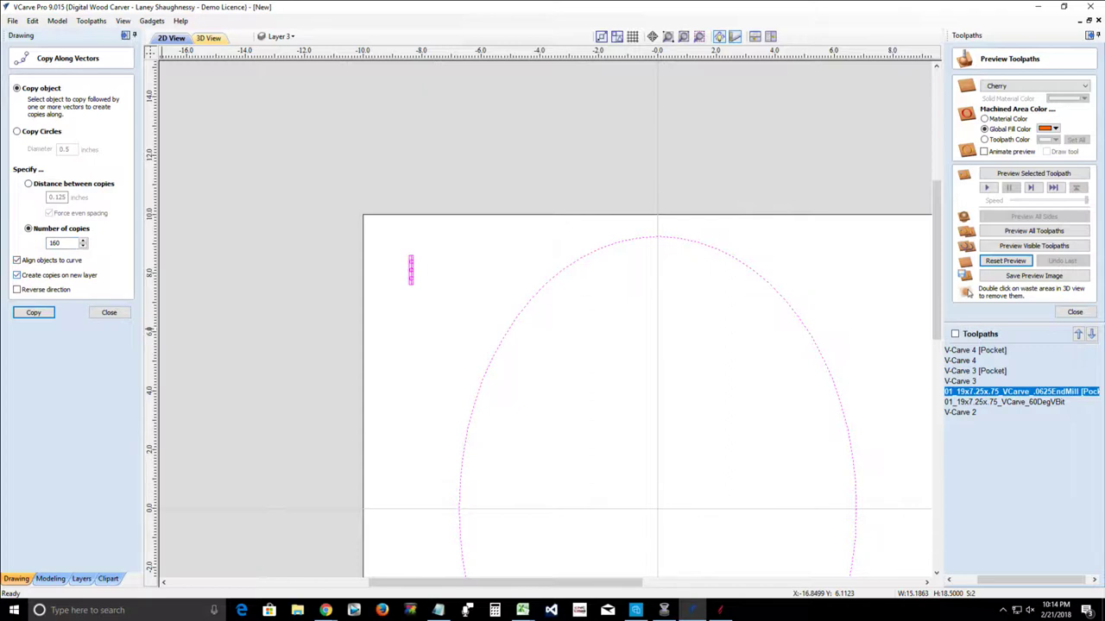
click(34, 312)
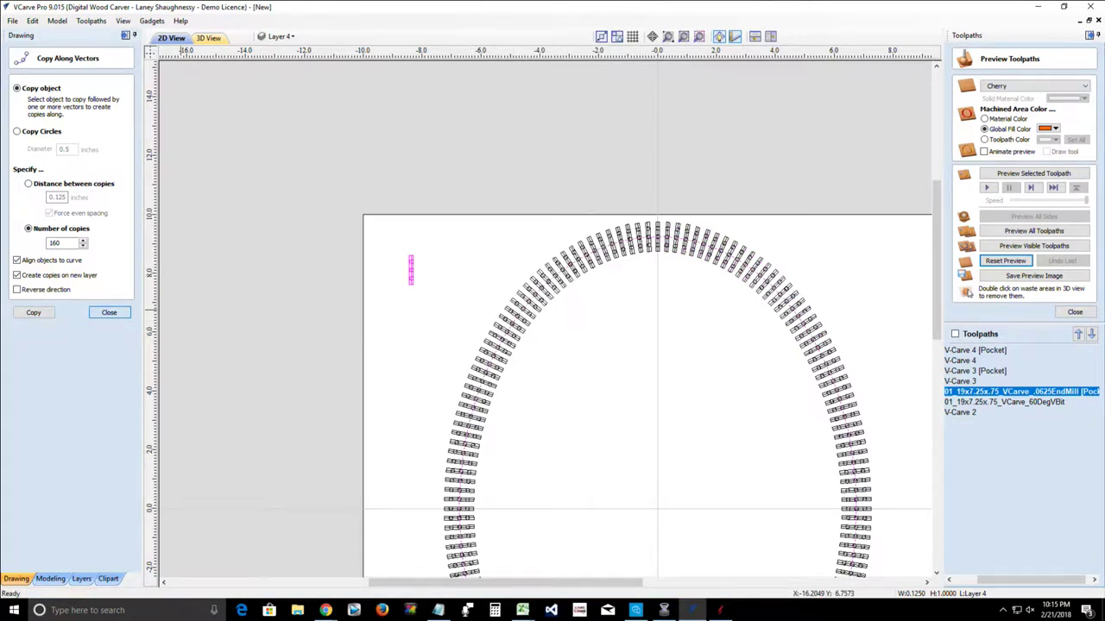
click(108, 313)
Step: Ungroup the ten copies at the top of the ellipse and delete them, keeping only the centre line of the outermost copy on each side
click(620, 241)
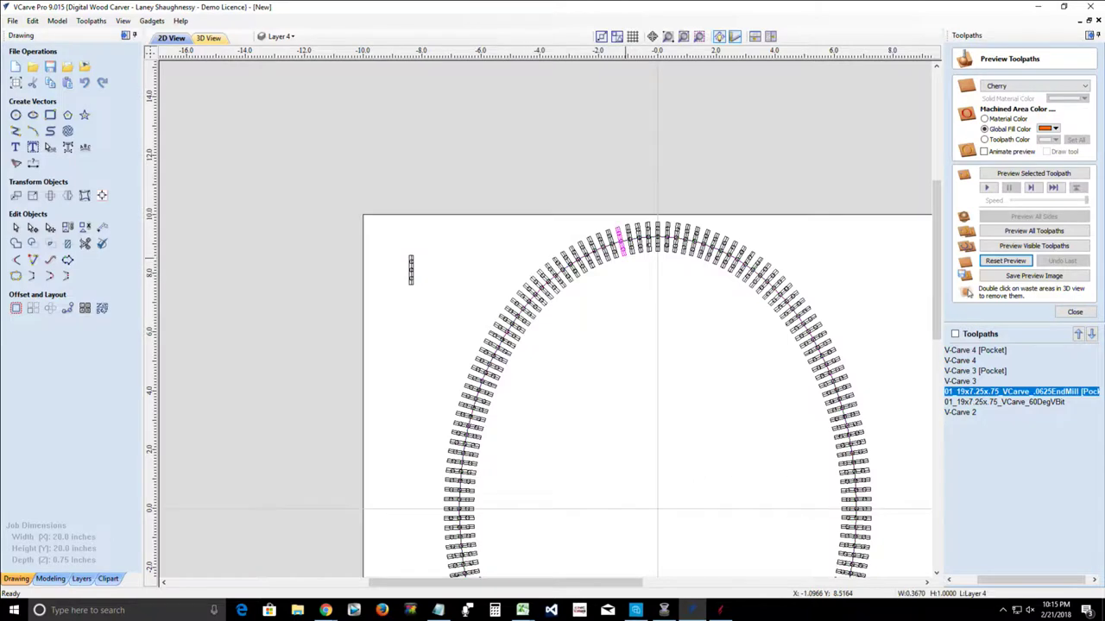
scroll(625, 257, up, 2)
scroll(623, 255, up, 3)
scroll(623, 256, down, 1)
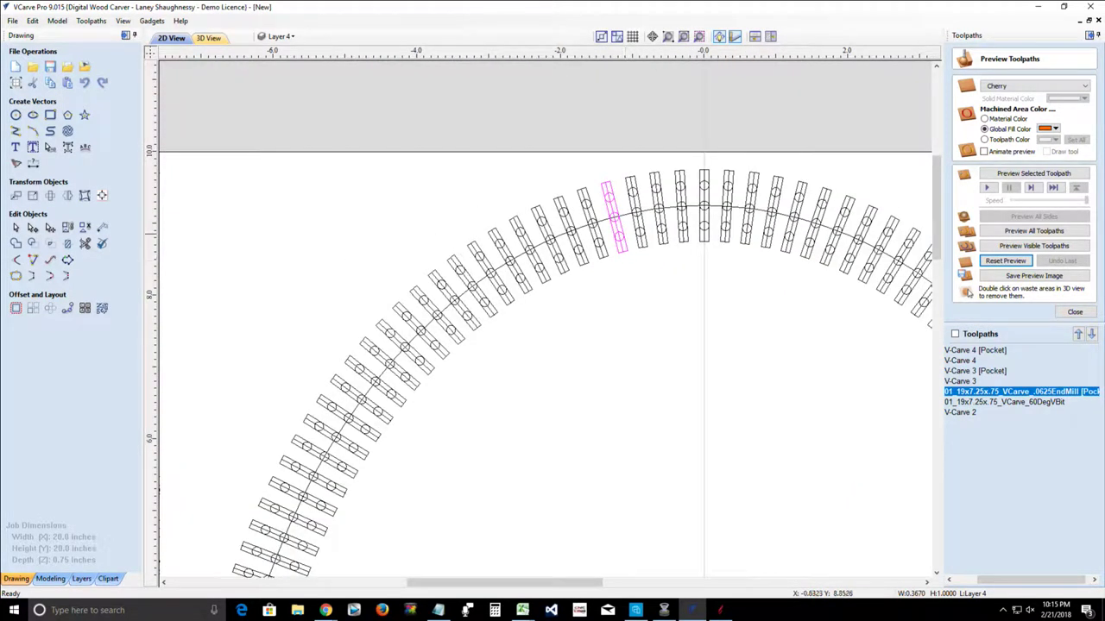
scroll(659, 233, down, 2)
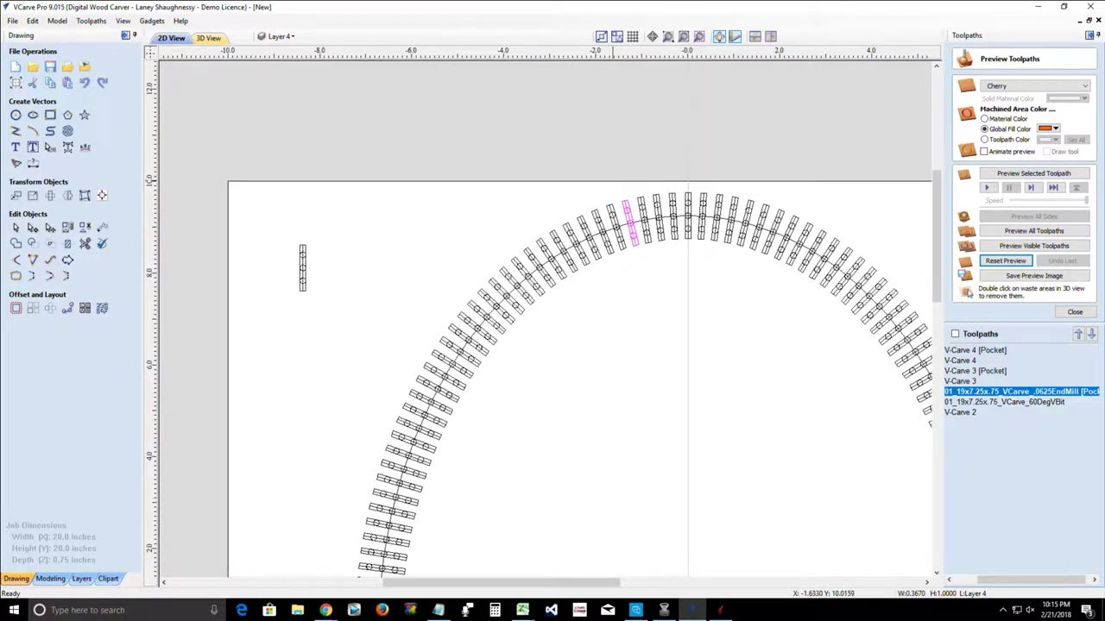
drag(598, 170, 756, 253)
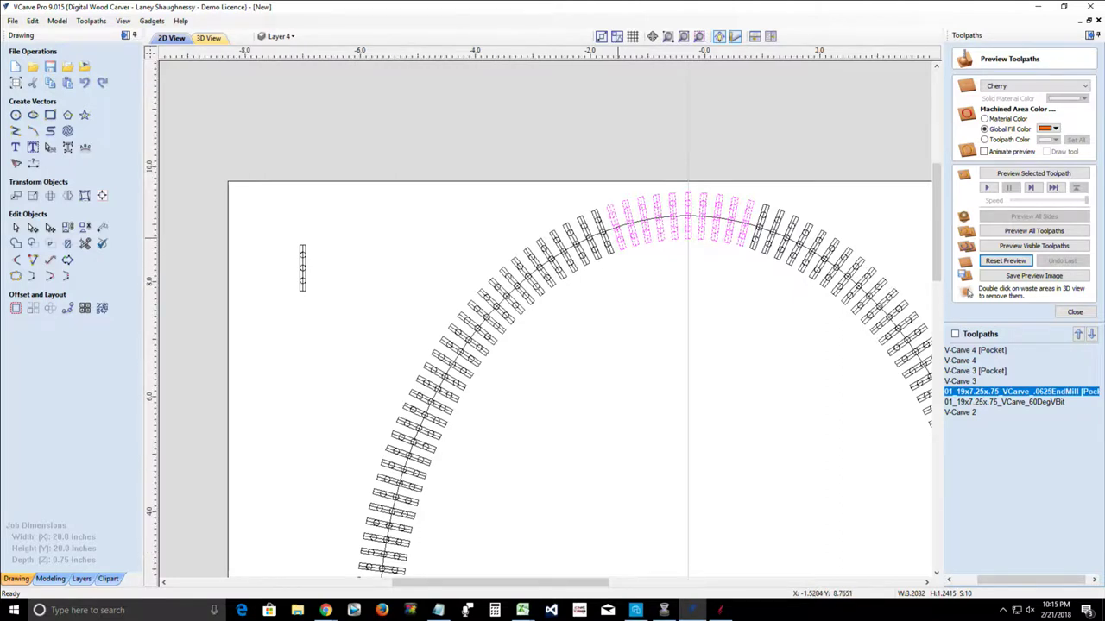
scroll(616, 244, up, 4)
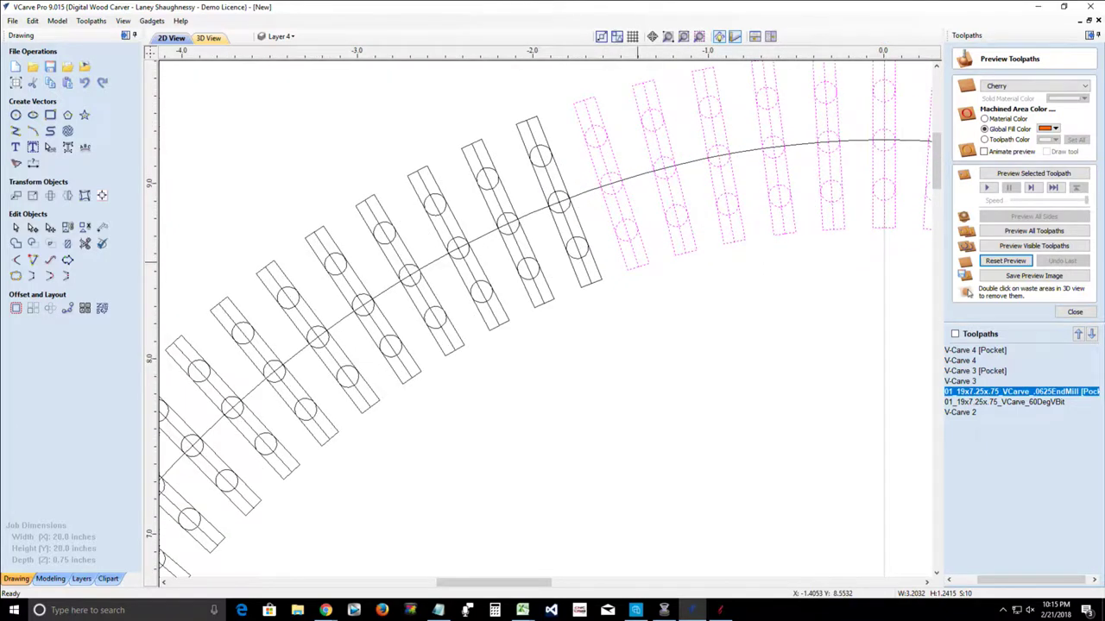
scroll(799, 290, down, 3)
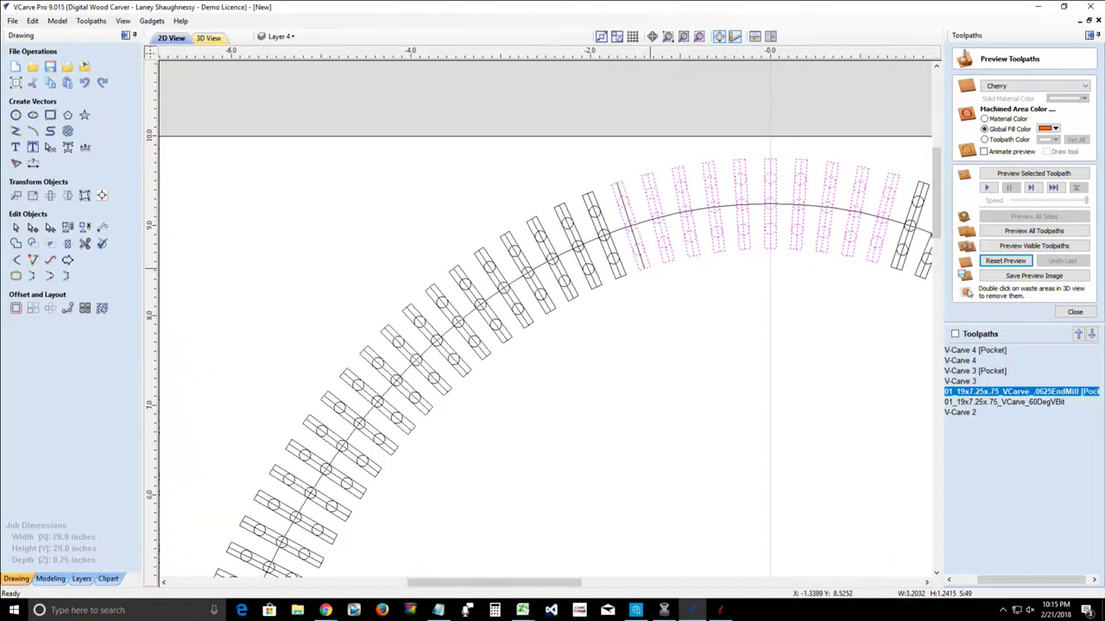
scroll(820, 264, up, 3)
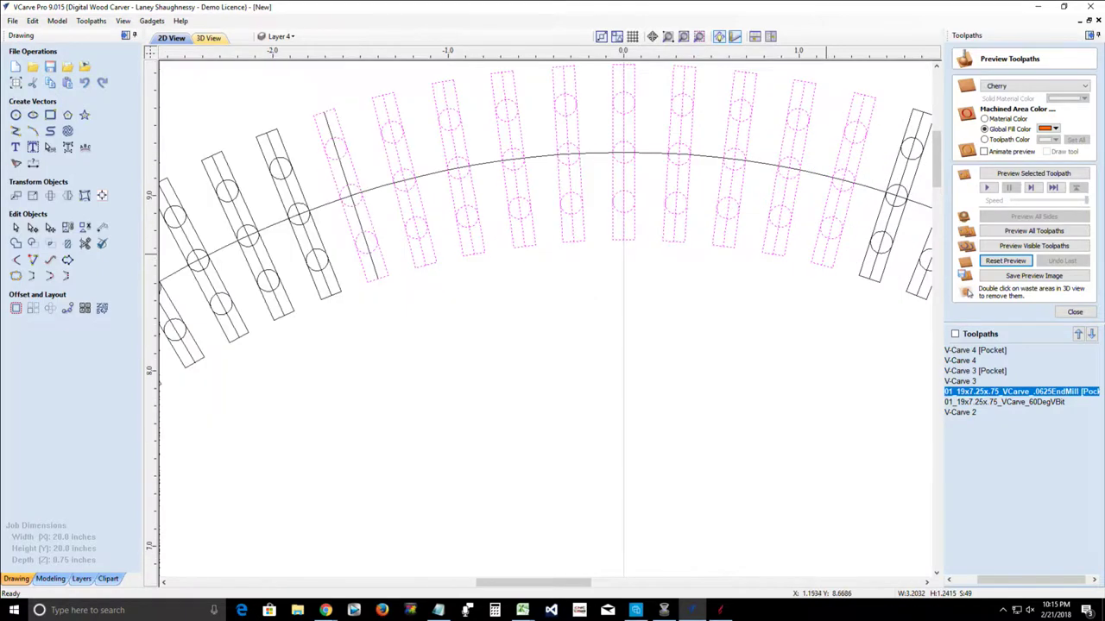
scroll(824, 259, down, 2)
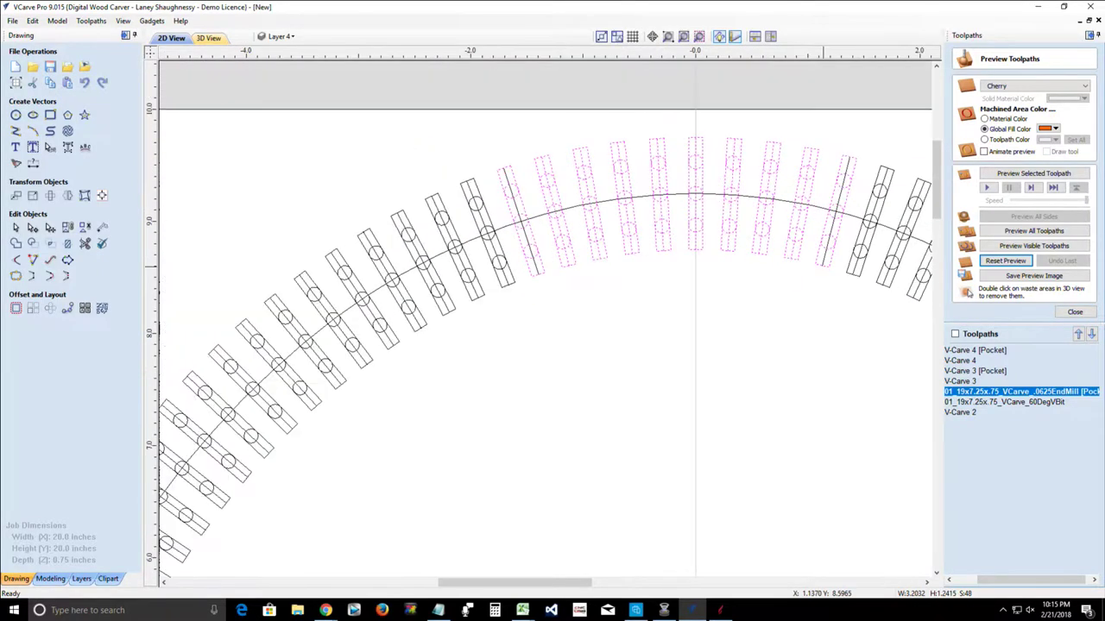
key(Delete)
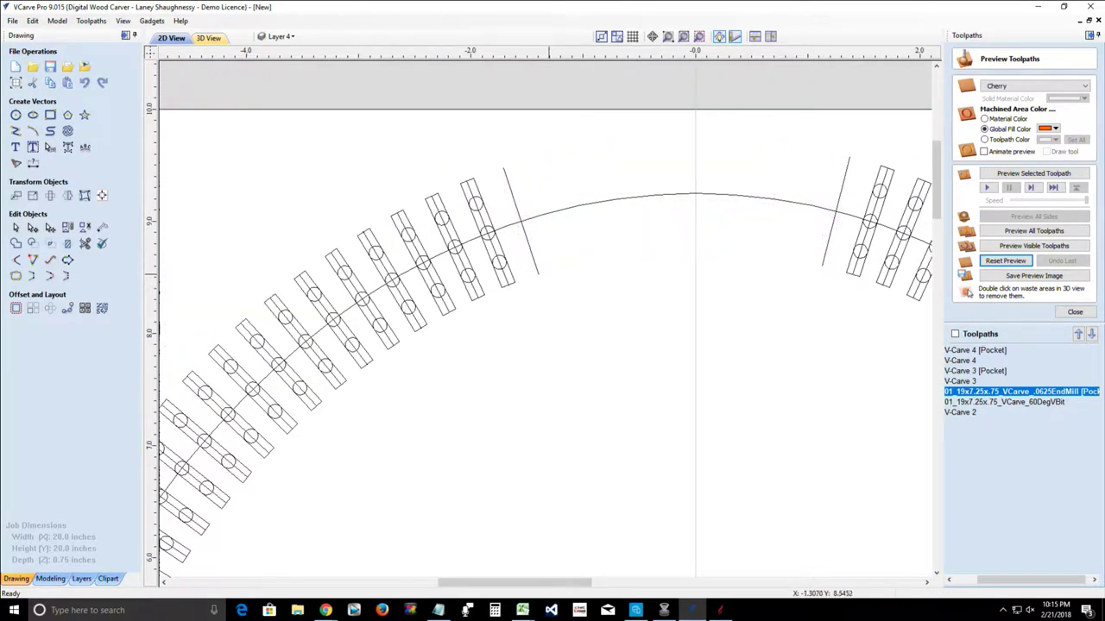
Step: Start a new text object and enter START and FINISH on two separate lines
click(16, 147)
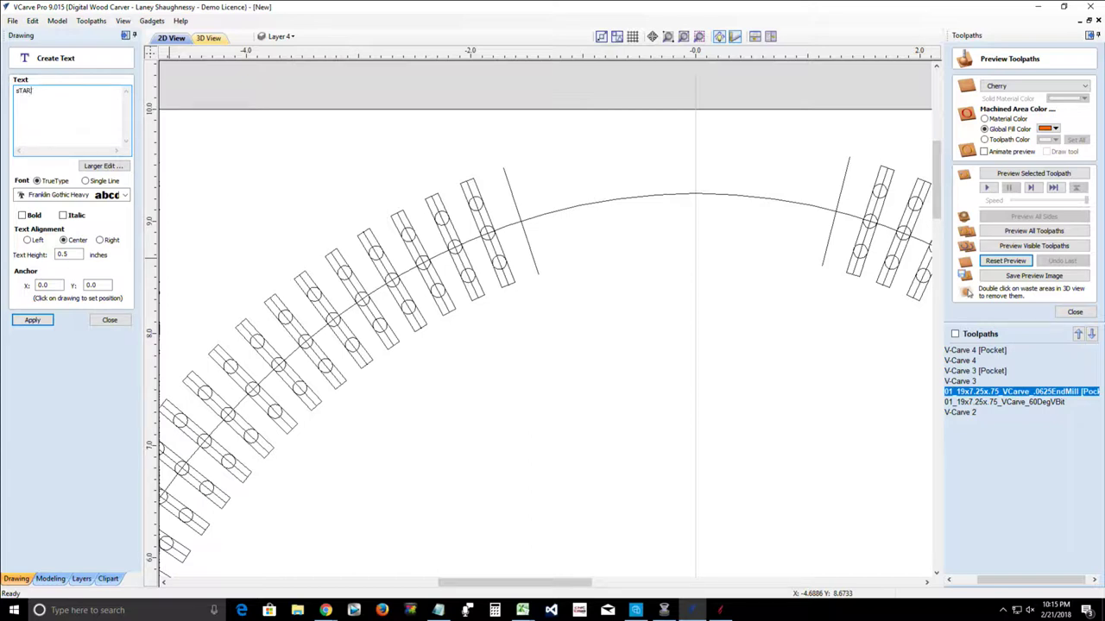
key(BackSpace)
key(BackSpace)
key(BackSpace)
key(BackSpace)
text(ST)
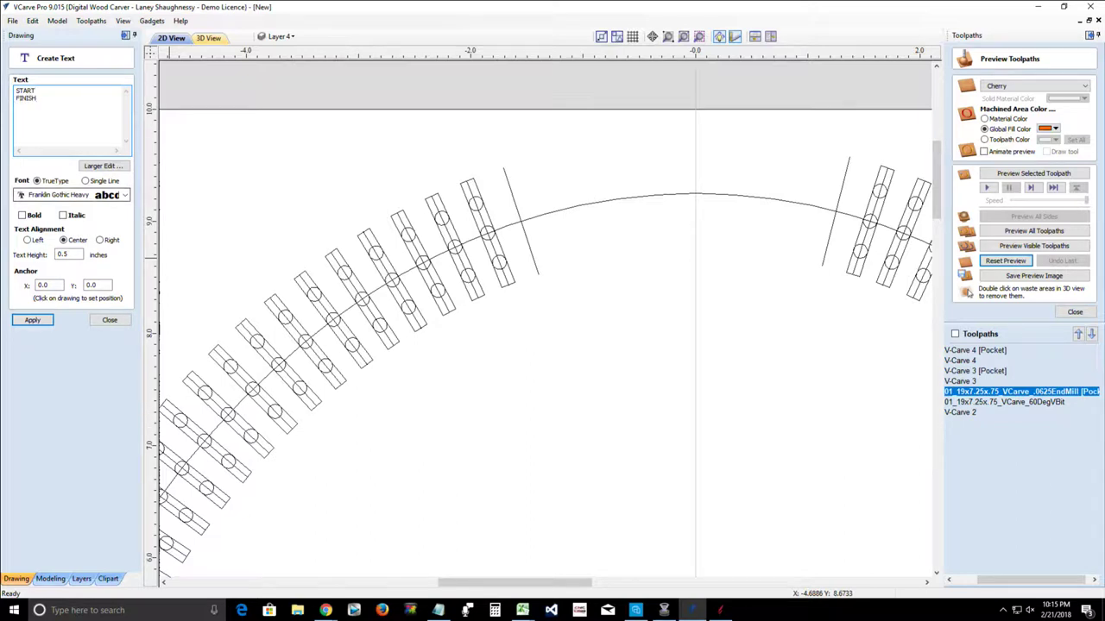
Step: Browse the available fonts and set the START/FINISH text to News706 BT
click(124, 195)
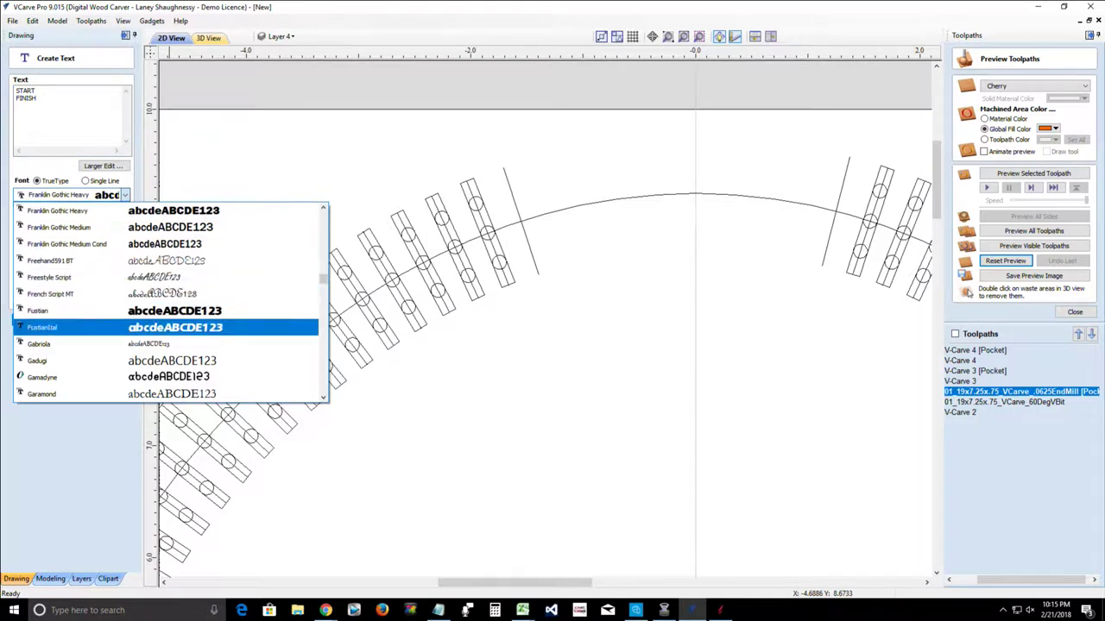
key(Up)
key(Up)
key(Up)
key(Up)
key(Up)
scroll(968, 294, up, 5)
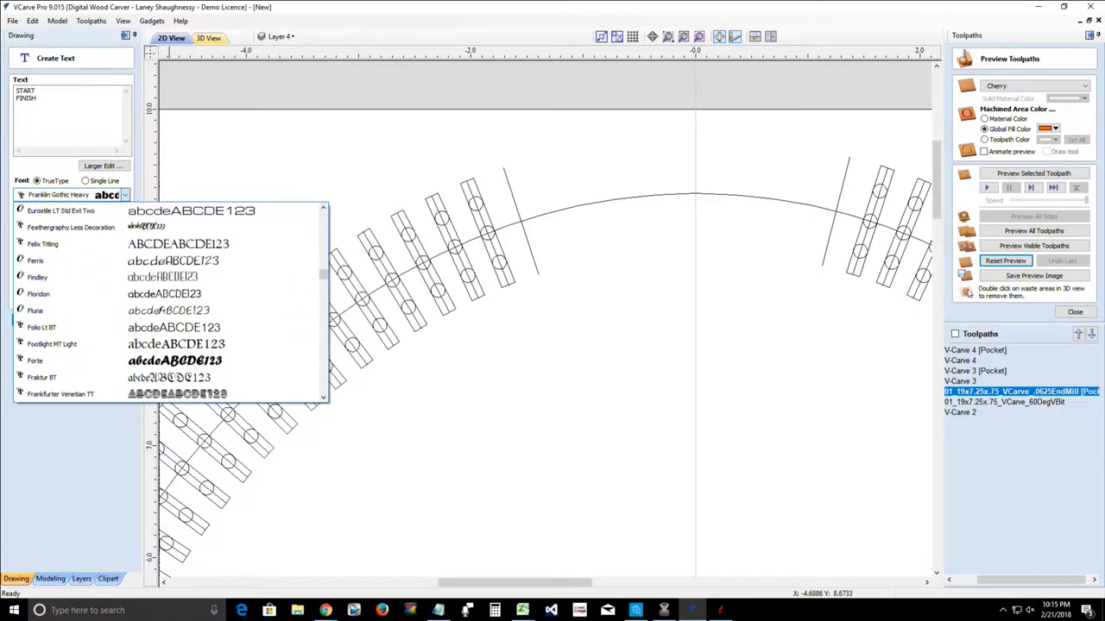
key(Down)
key(Down)
key(Down)
key(Down)
key(Down)
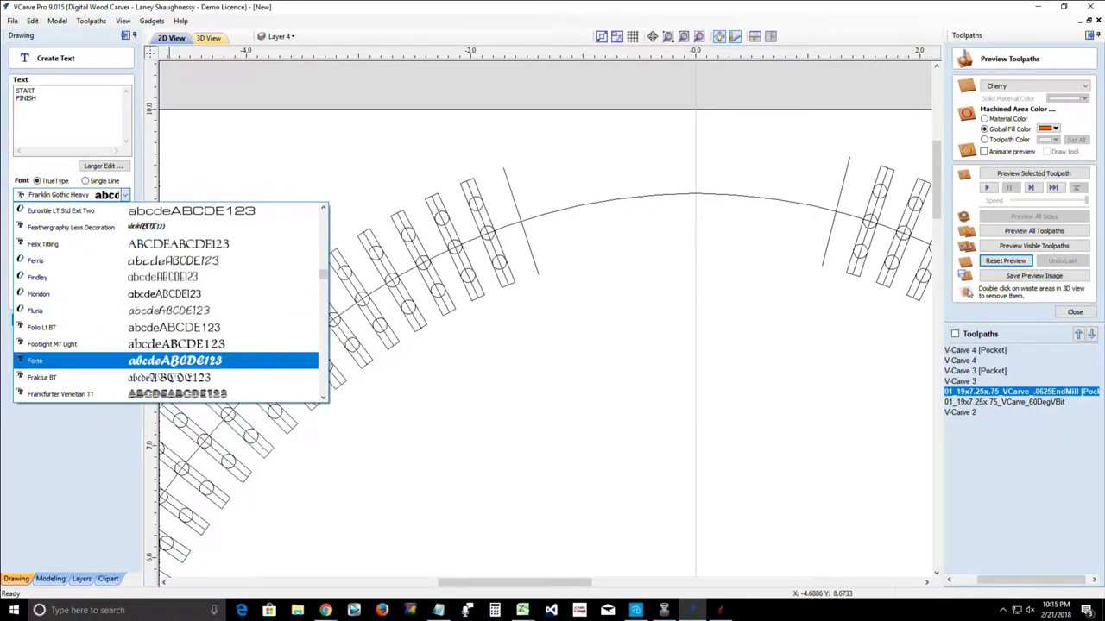
key(m)
scroll(165, 302, down, 5)
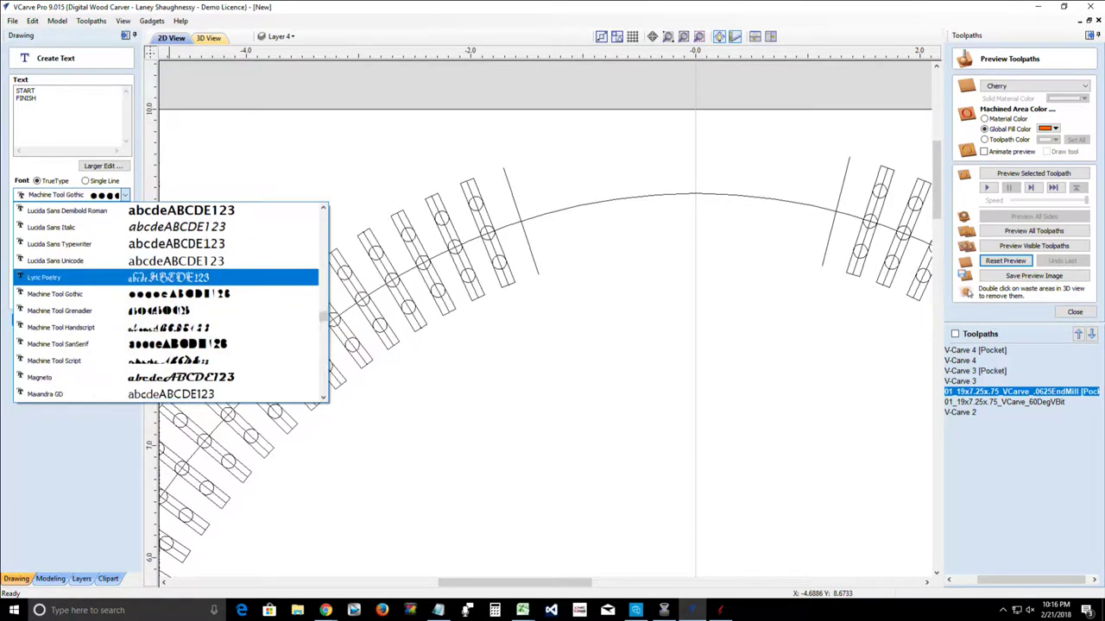
scroll(968, 294, down, 4)
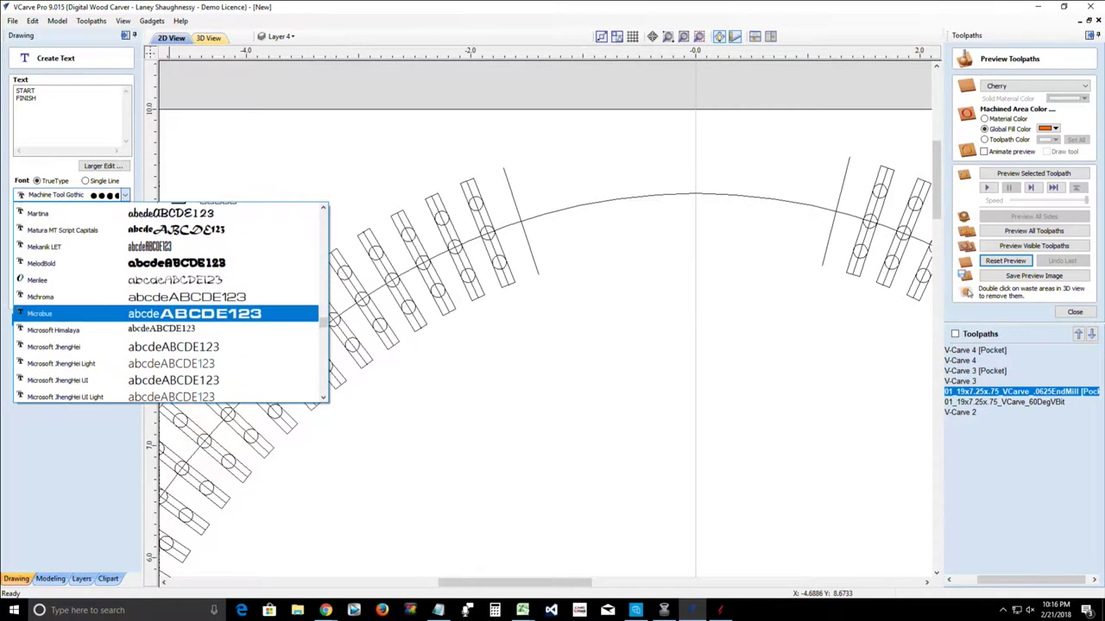
scroll(968, 293, down, 1)
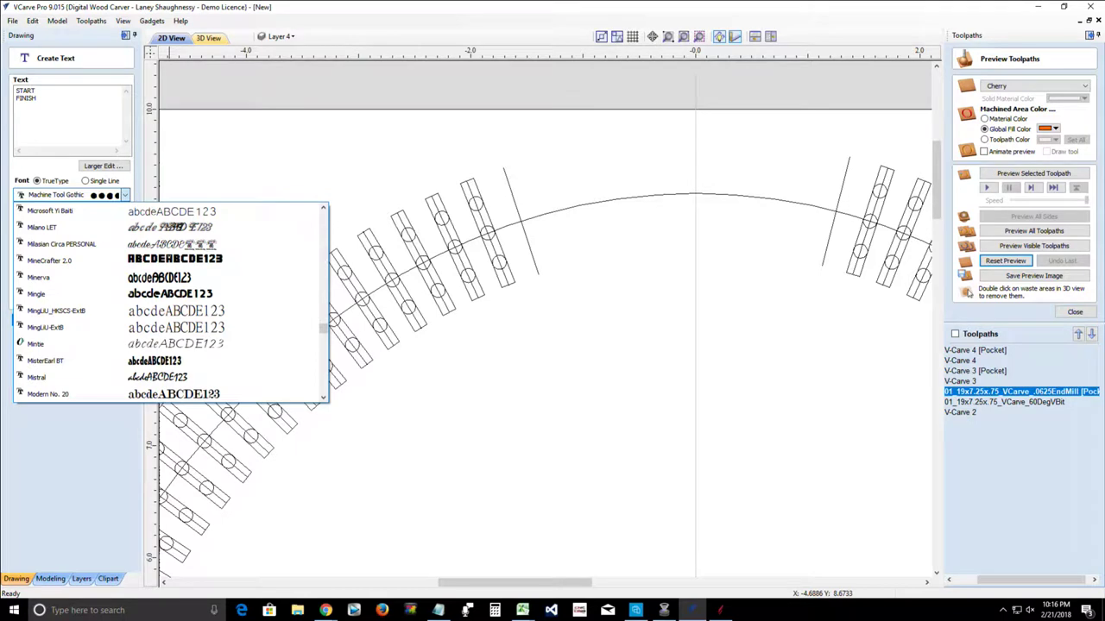
scroll(968, 293, down, 1)
scroll(968, 294, down, 1)
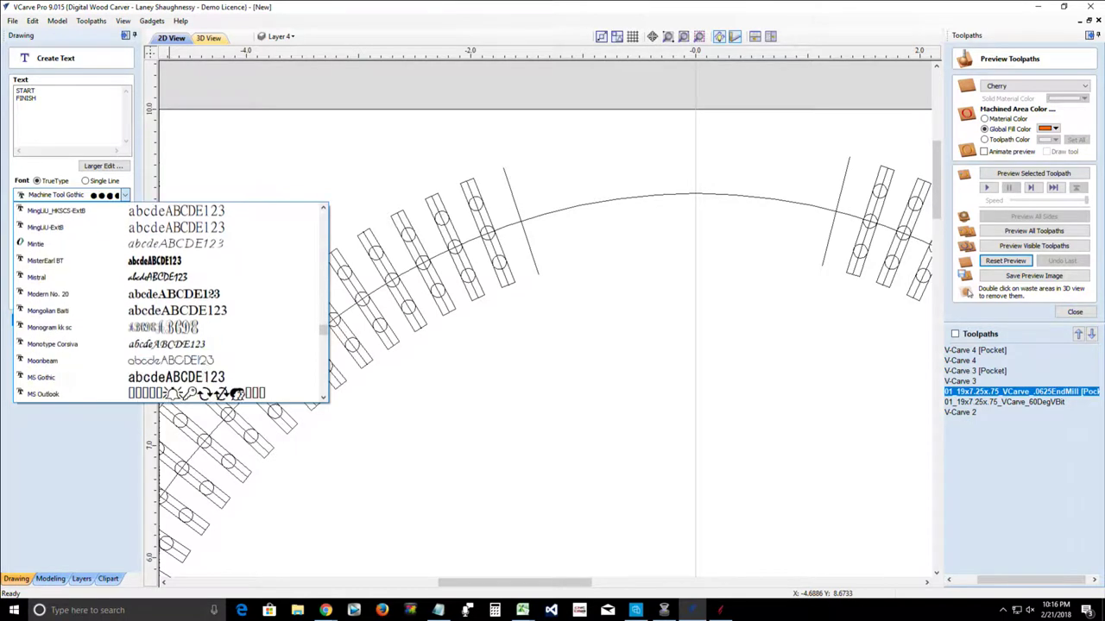
key(Down)
key(Up)
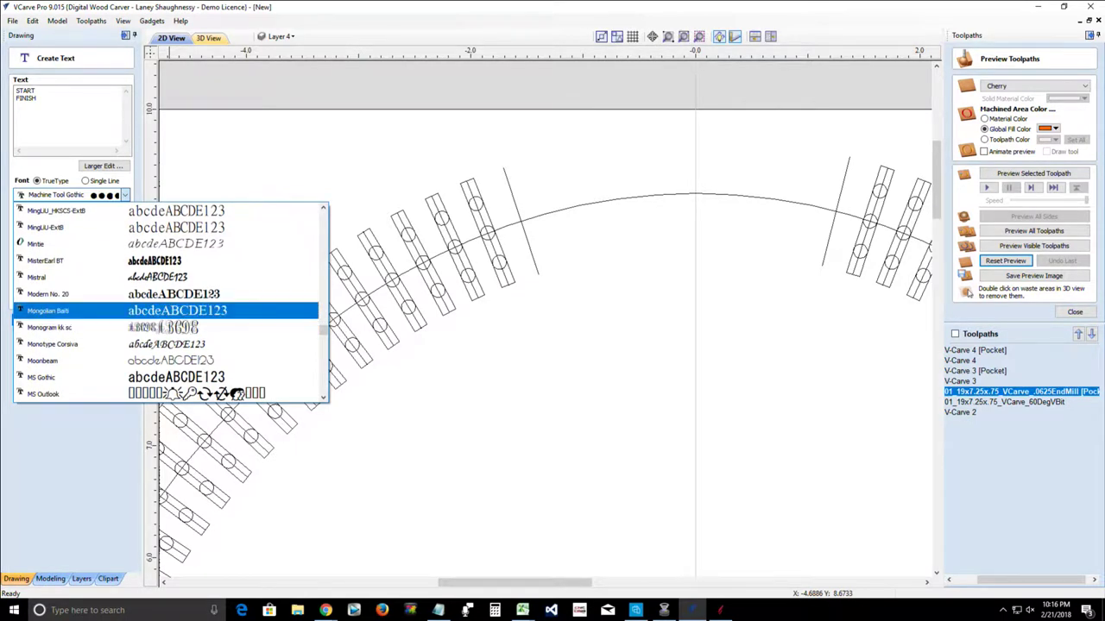
key(Up)
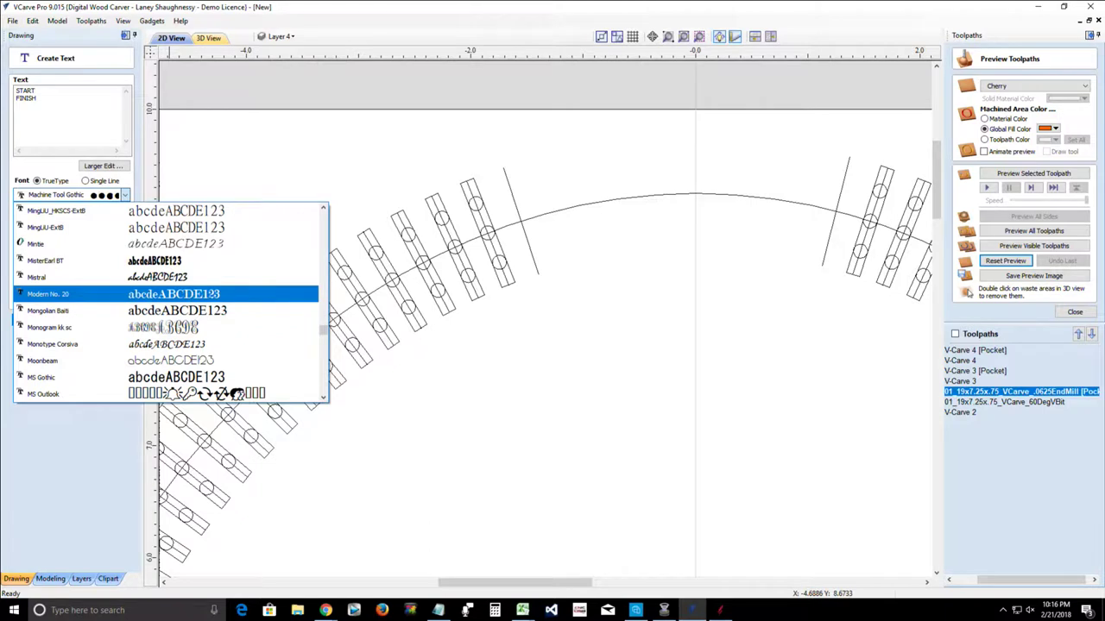
key(n)
scroll(166, 360, down, 1)
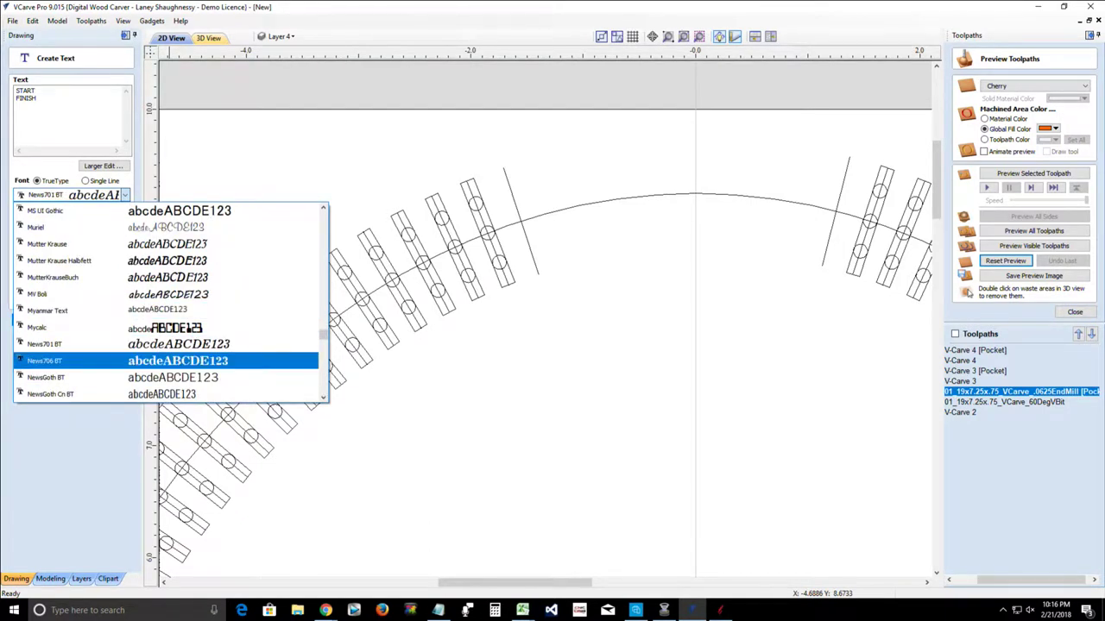
key(Down)
key(Up)
key(Return)
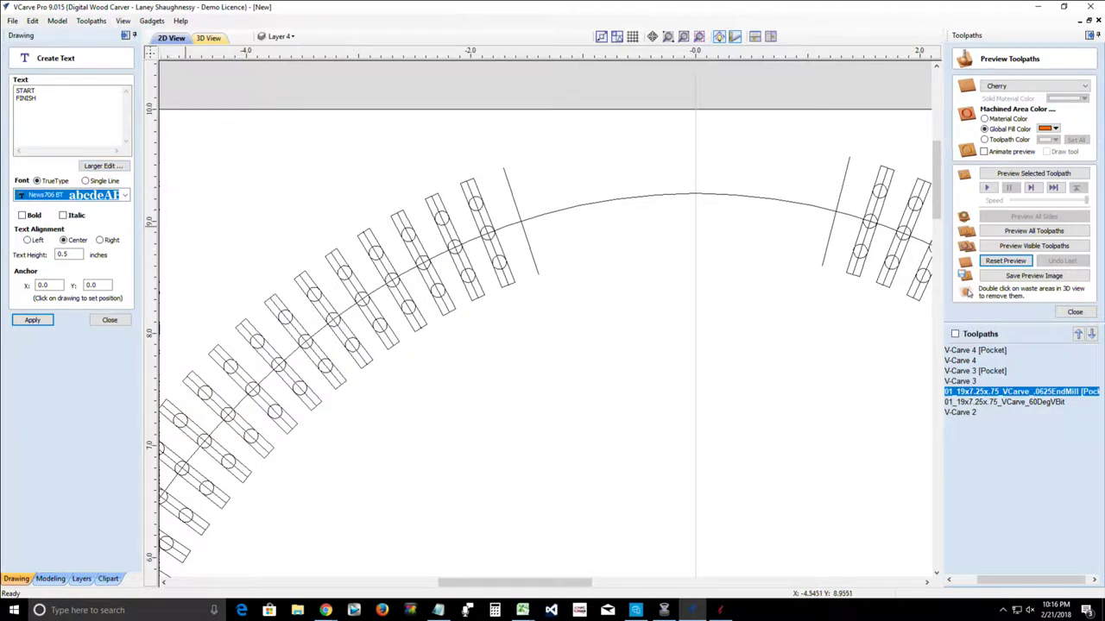
Step: Create the centred two-line text with a text height of 0.75 inches
double_click(62, 253)
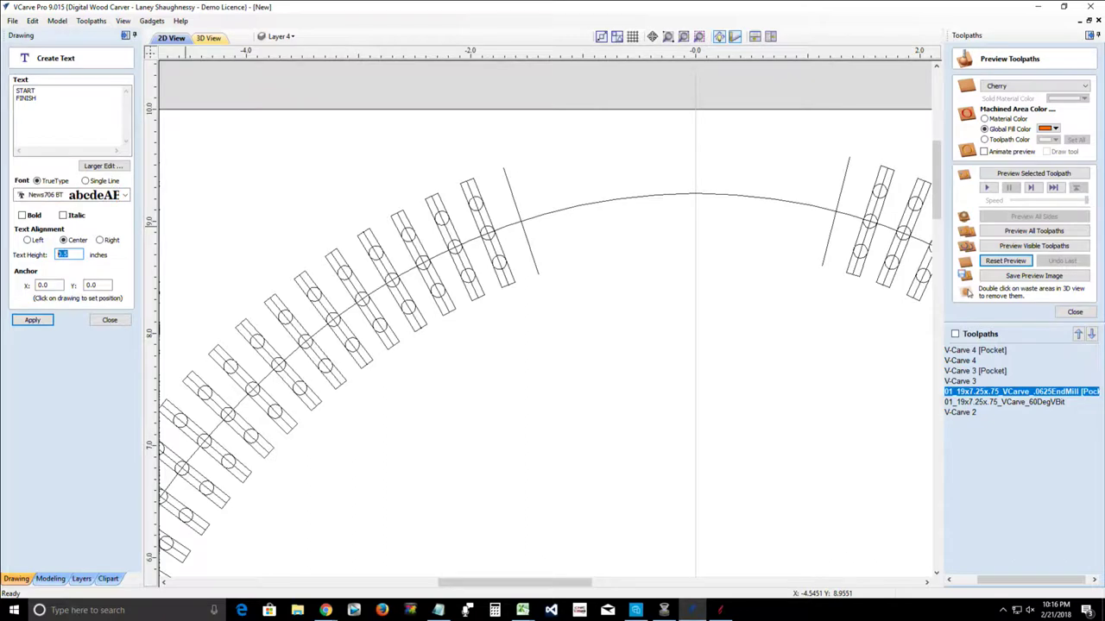
text(.7)
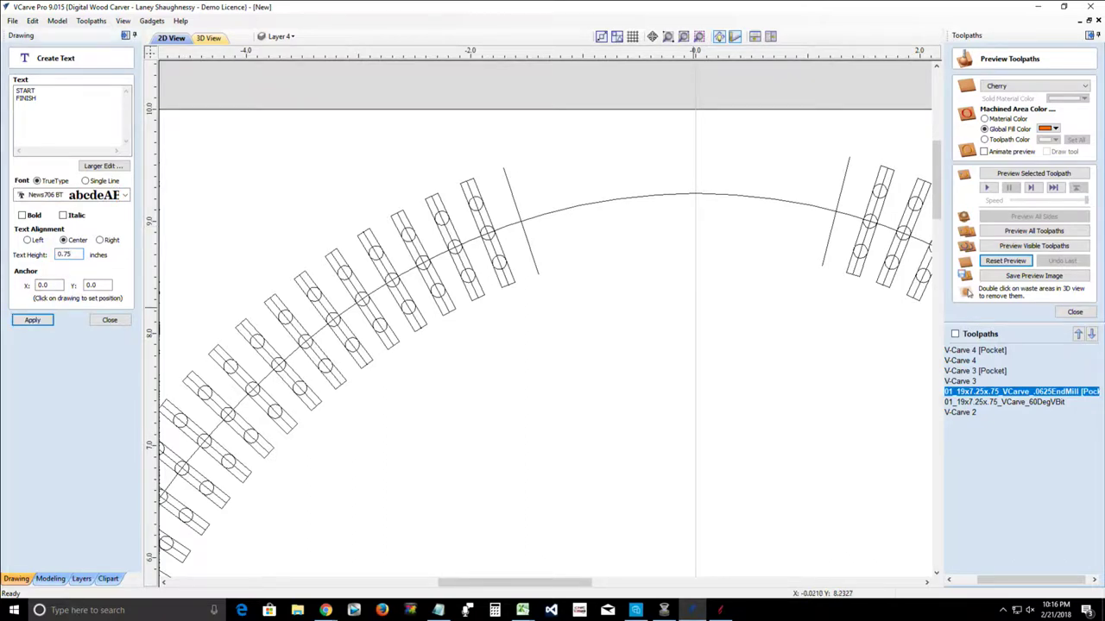
scroll(675, 309, down, 3)
scroll(675, 309, down, 5)
scroll(684, 487, up, 3)
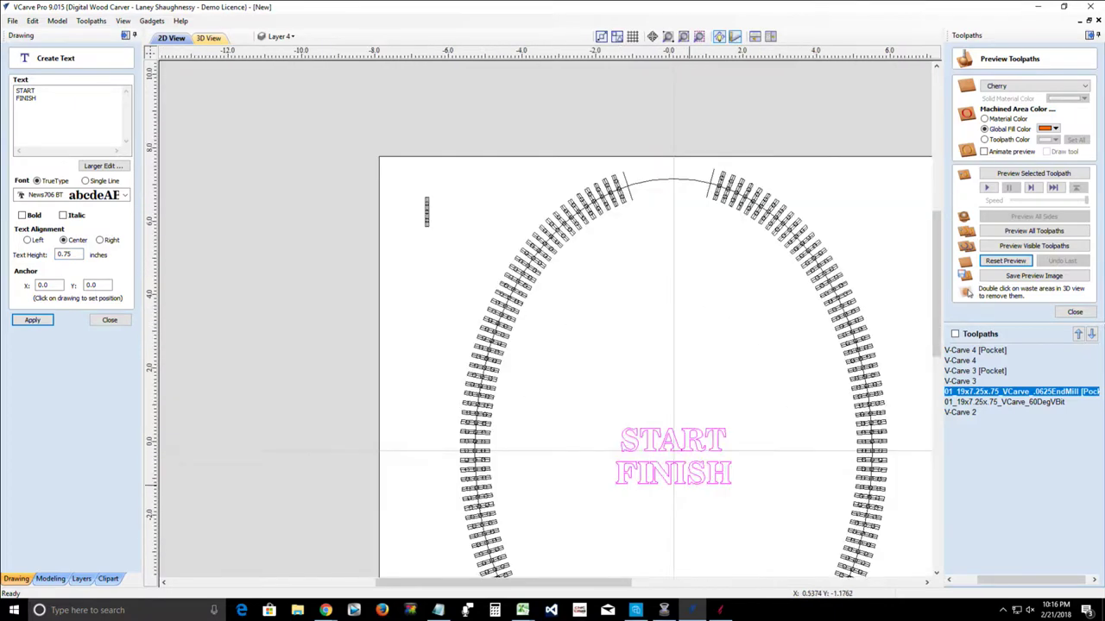
Step: Reduce the START/FINISH text height to 0.4 inches and apply it
double_click(66, 254)
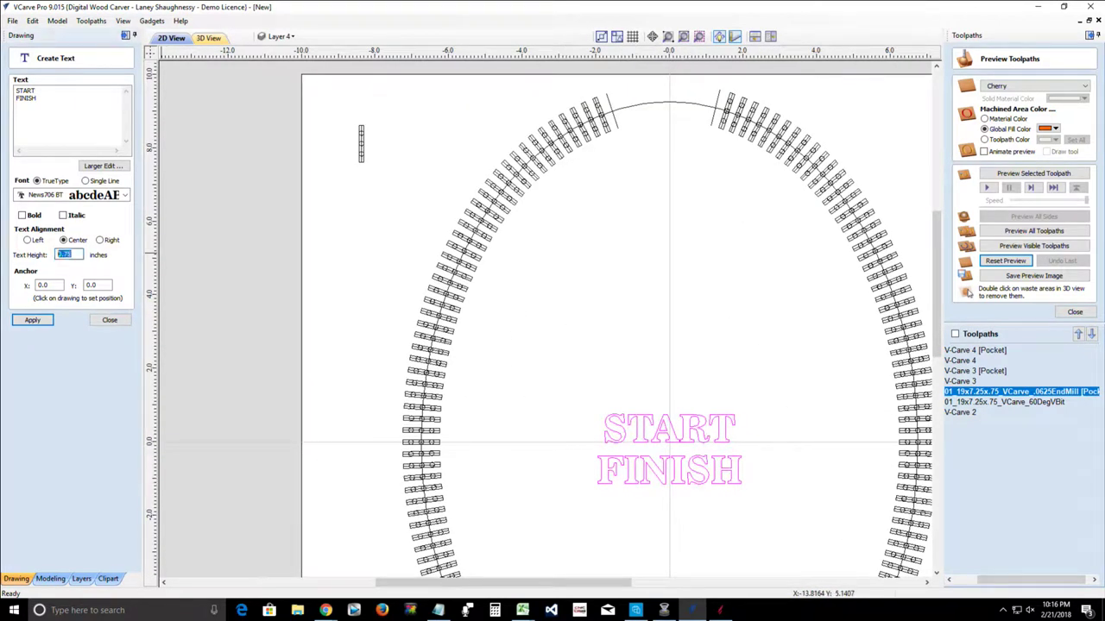
text(.)
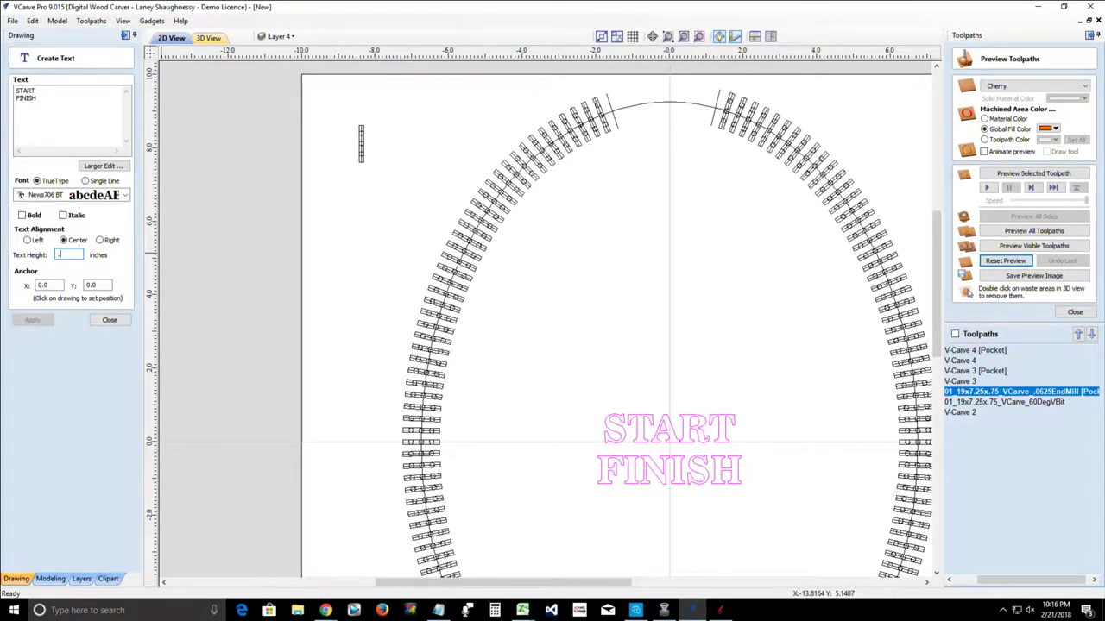
text(4)
key(Return)
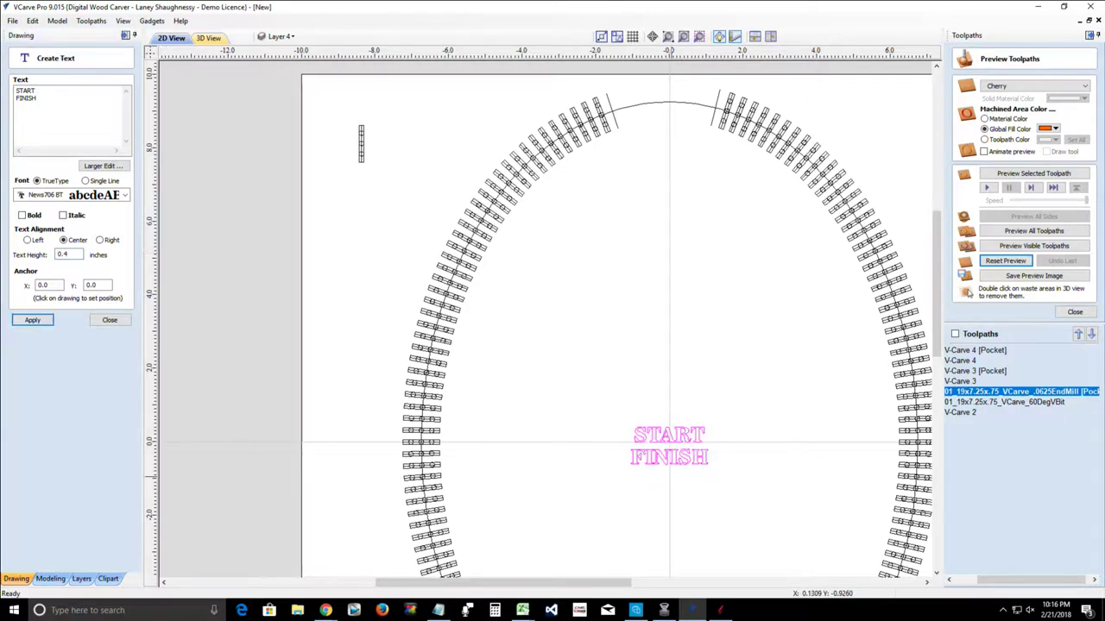
Step: Break the text block into separate lines and move START onto the top of the ellipse beside the left end line
right_click(646, 442)
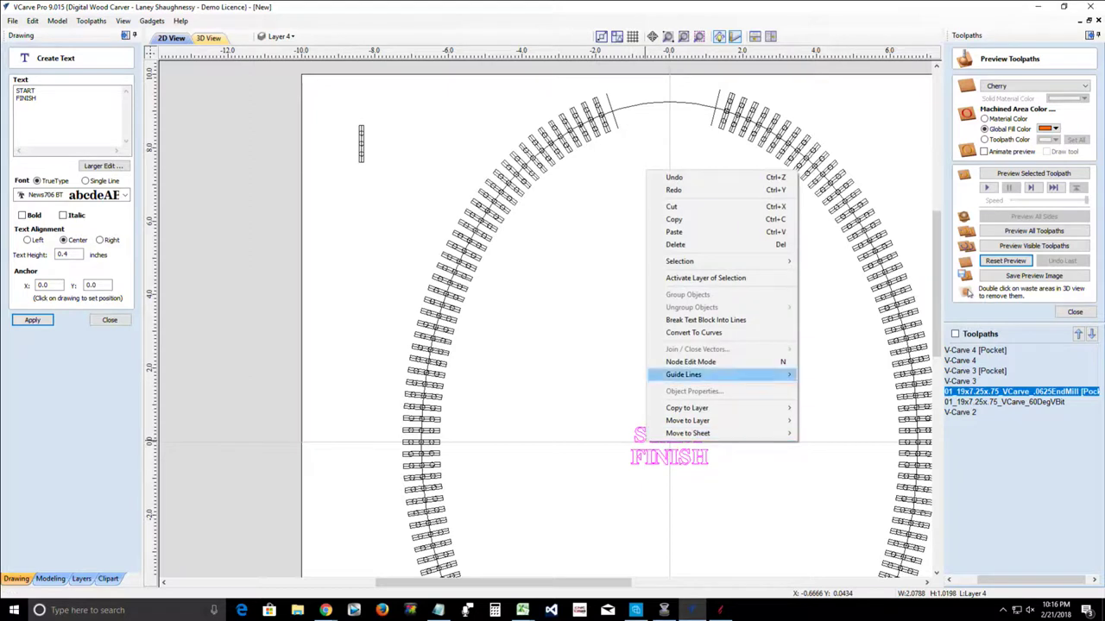
click(705, 319)
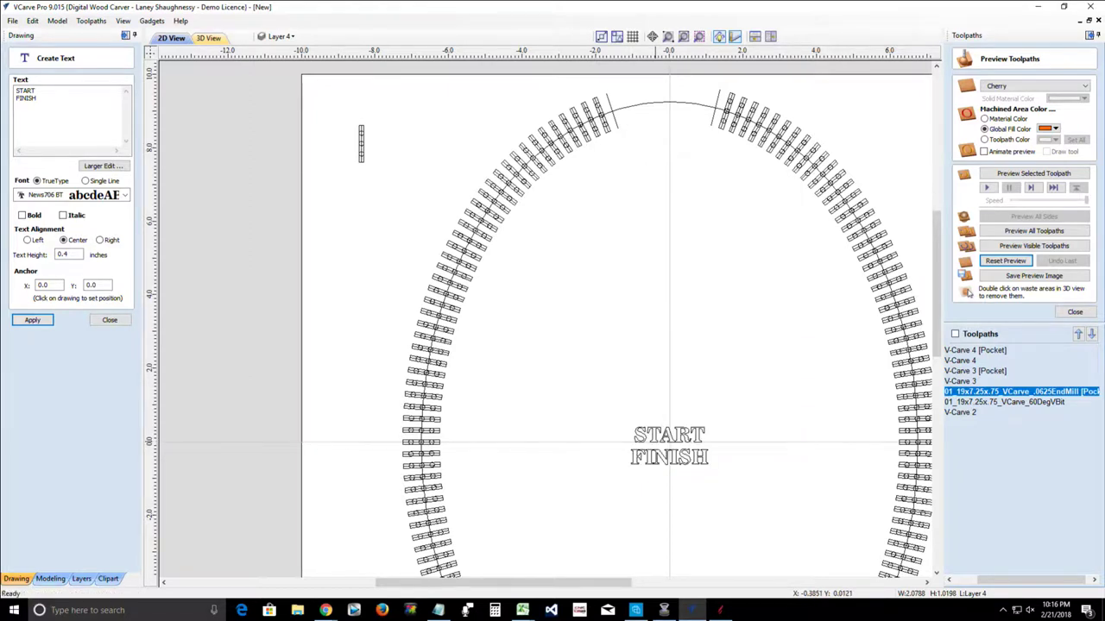
click(655, 441)
click(656, 441)
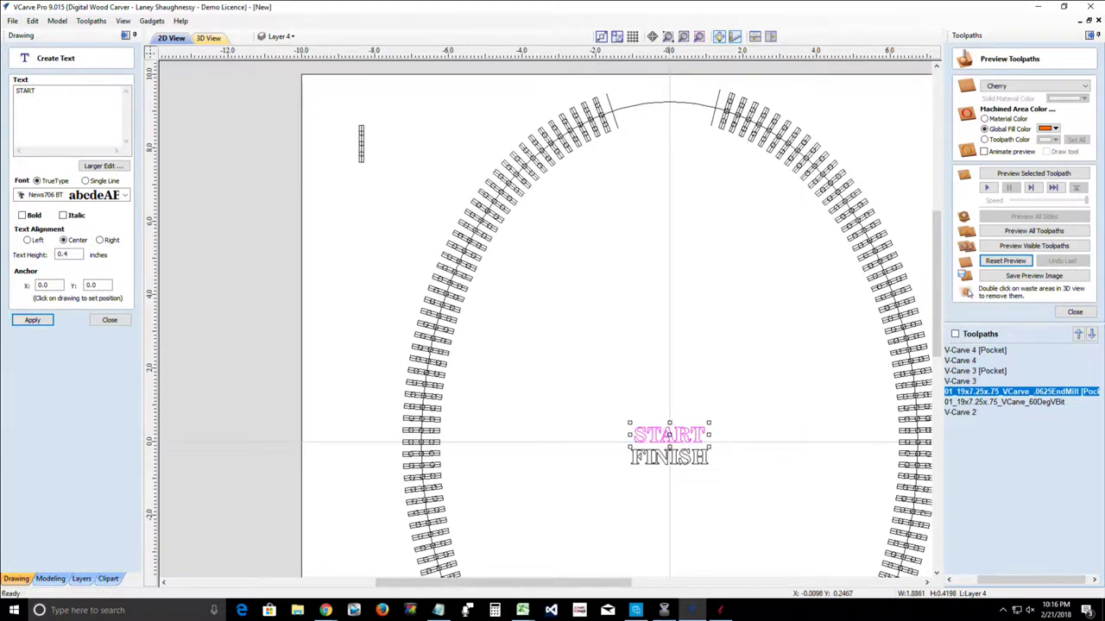
drag(660, 435, 645, 103)
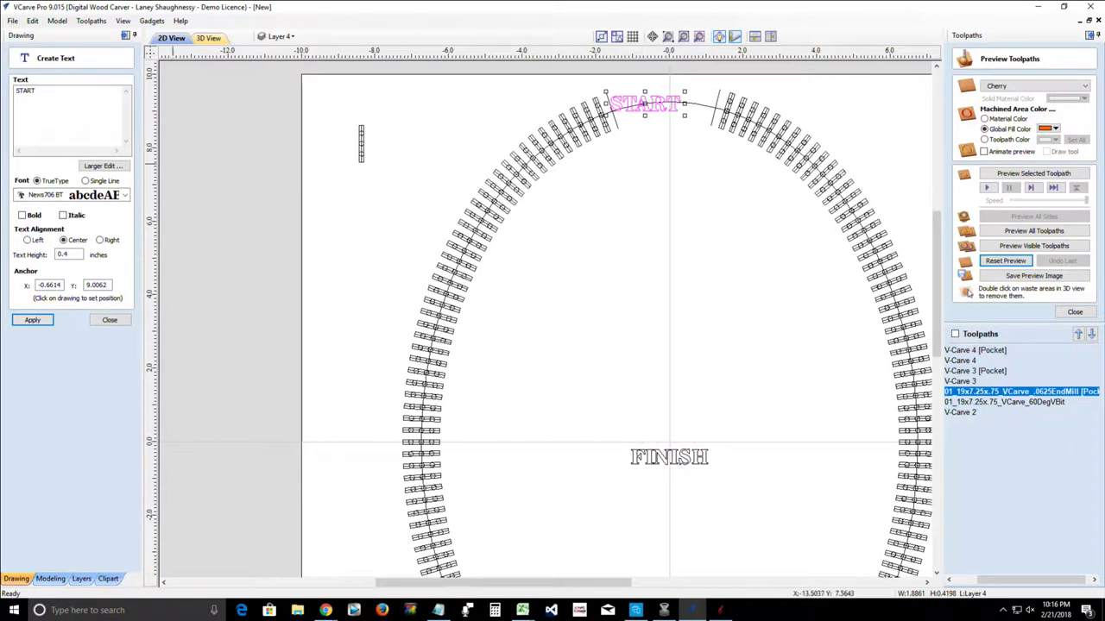
click(110, 320)
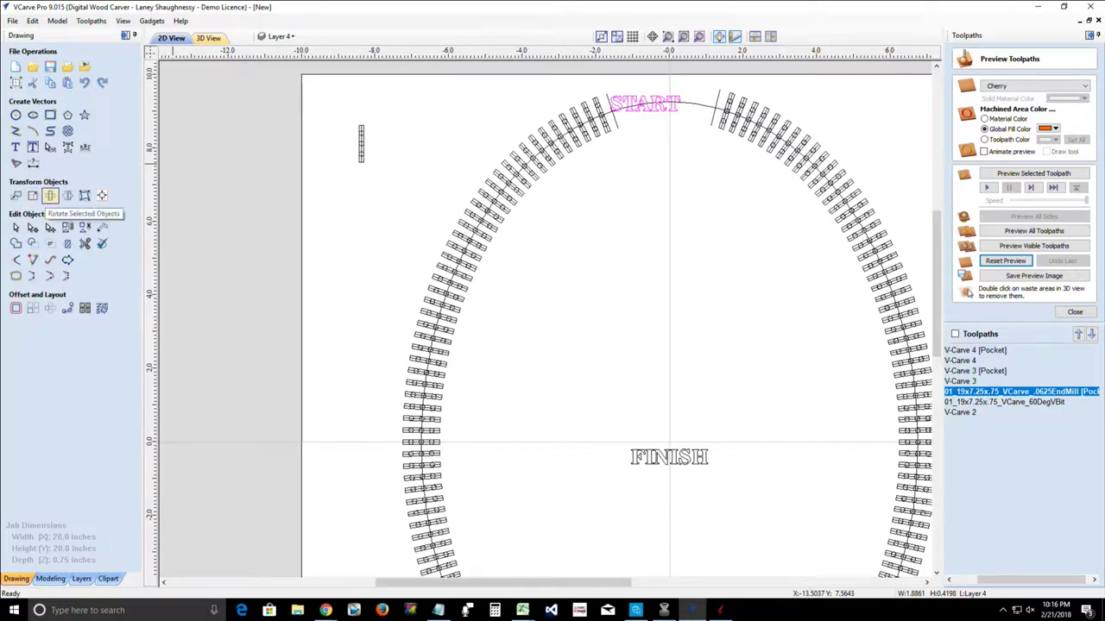
Step: Try to rotate START about its centre and place it parallel to the left end line, and undo both changes
click(50, 195)
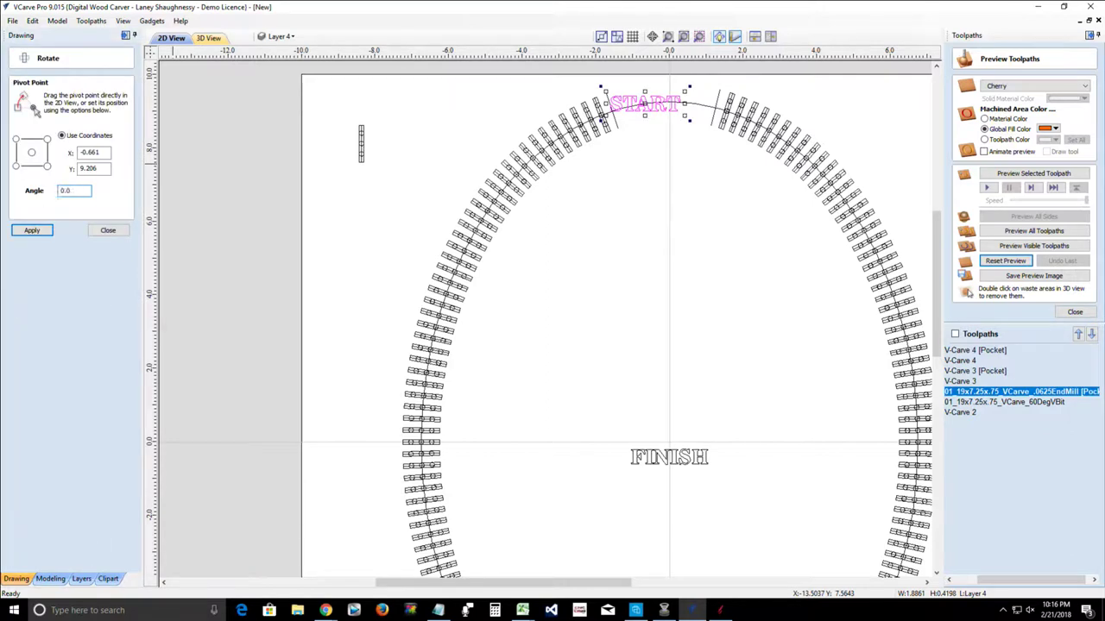
click(31, 153)
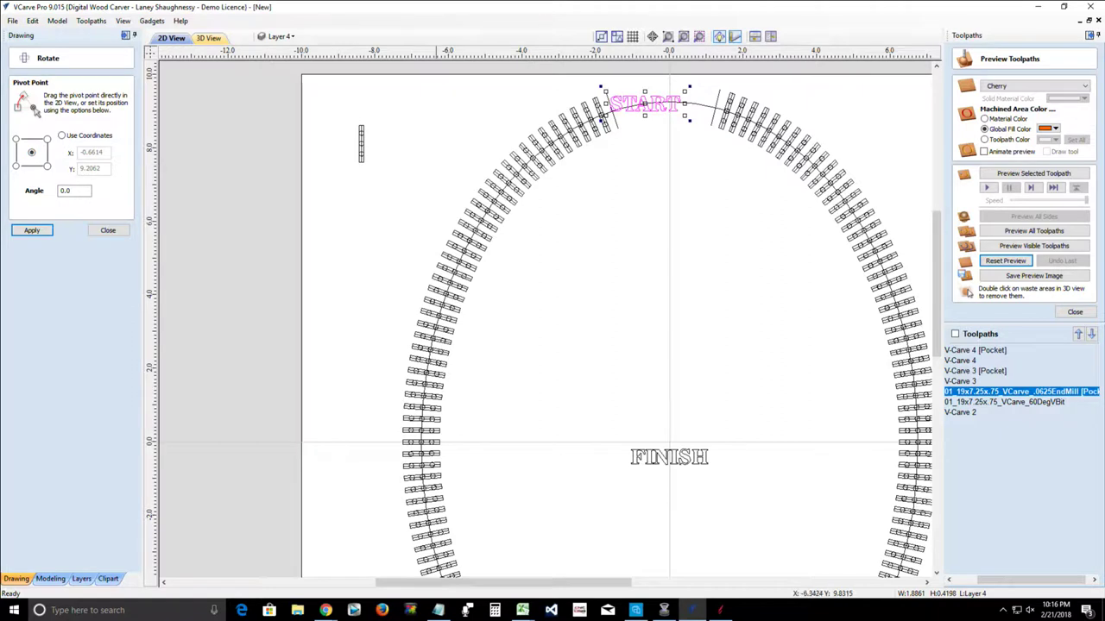
drag(689, 88, 624, 108)
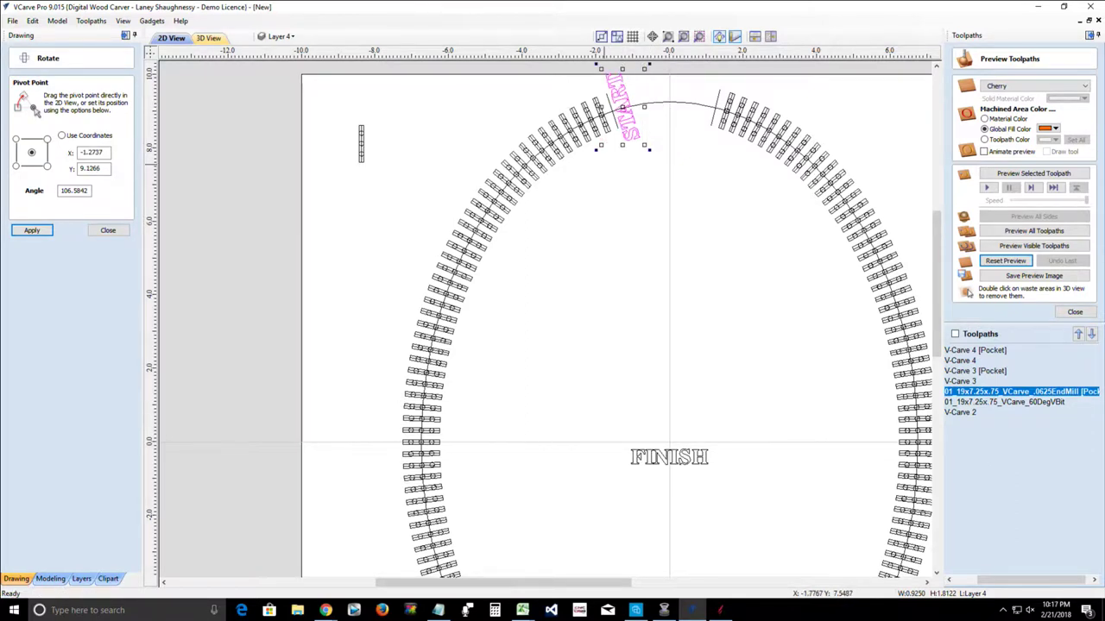
key(ctrl+z)
key(ctrl+z)
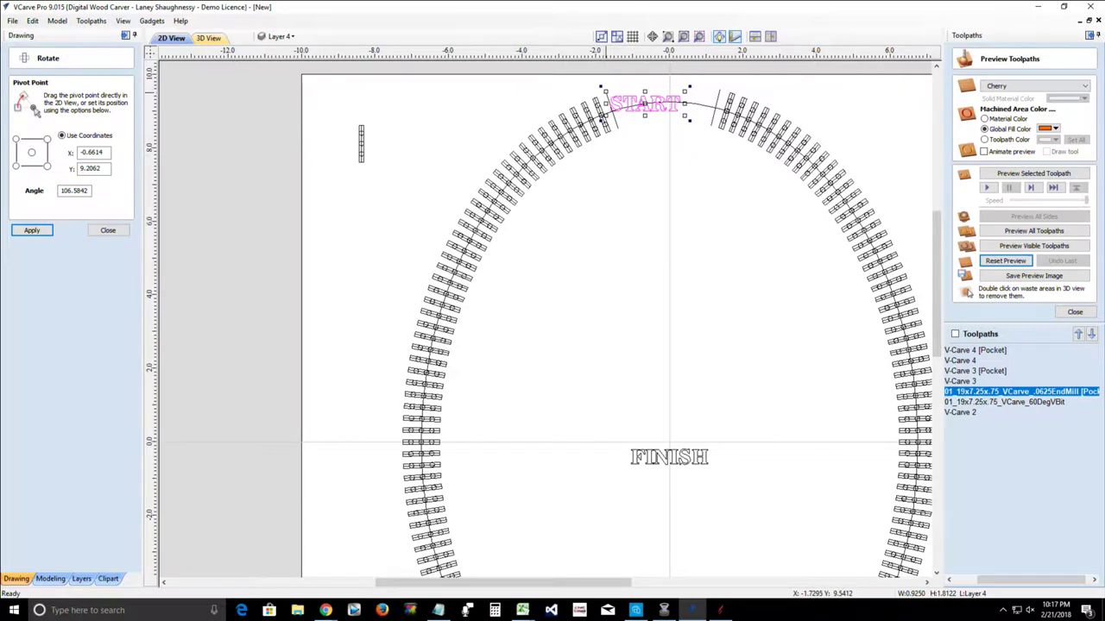
Step: Scale START to about 1.26 inches wide, rotate it about 110 degrees around its centre, and place it beside the left end line
drag(606, 92, 617, 97)
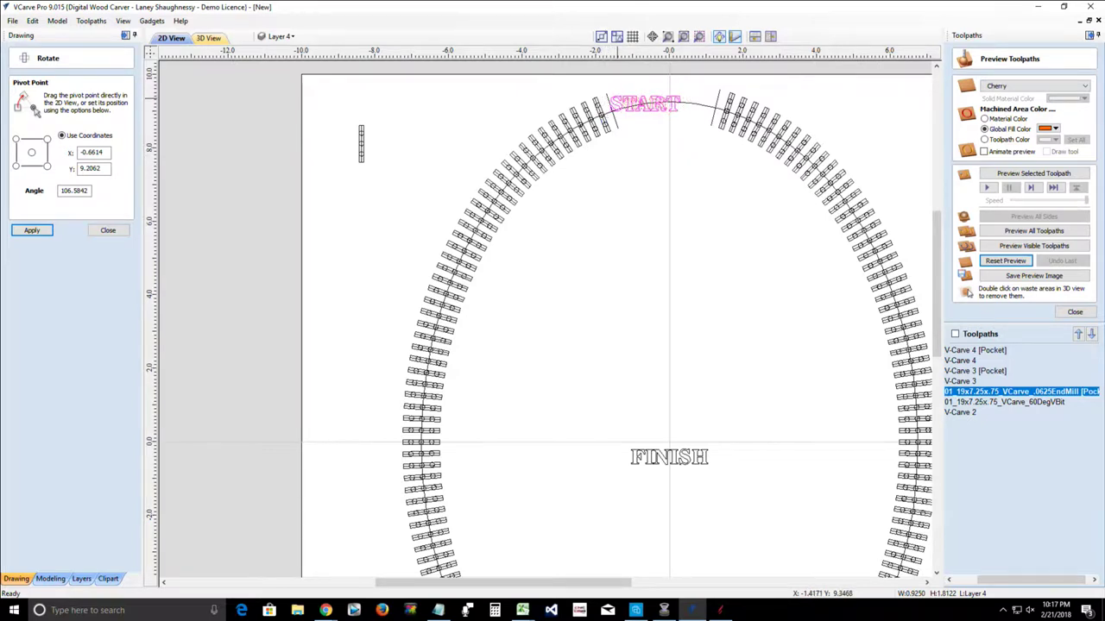
click(618, 101)
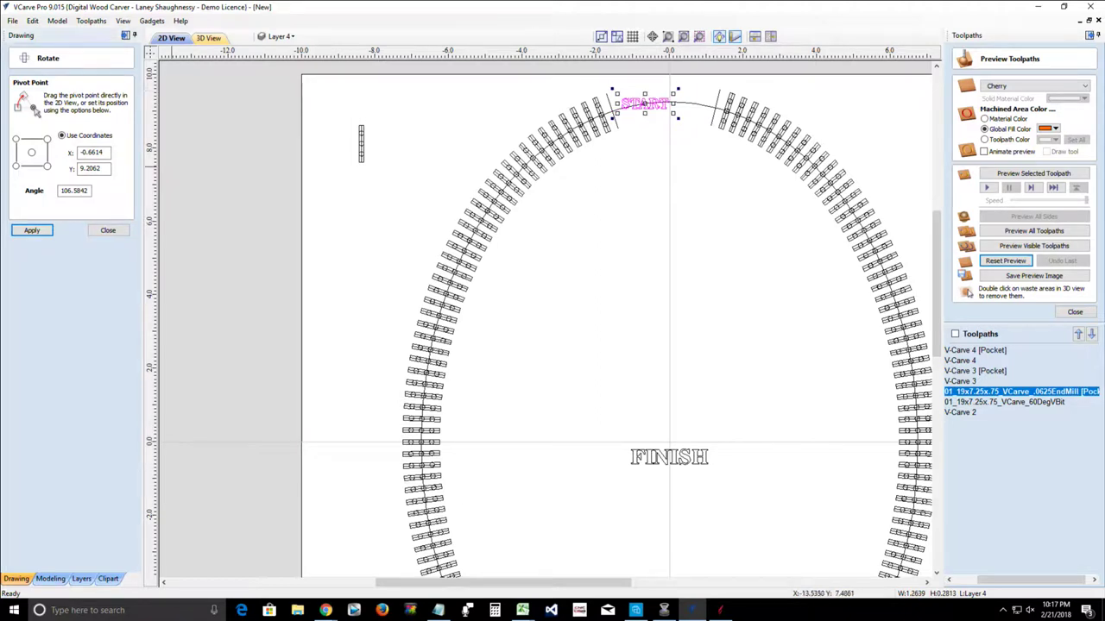
click(31, 153)
drag(677, 89, 623, 107)
Step: Scale FINISH to about 1.29 inches wide, rotate it about 256 degrees, and place it beside the right end line of the track gap
click(658, 455)
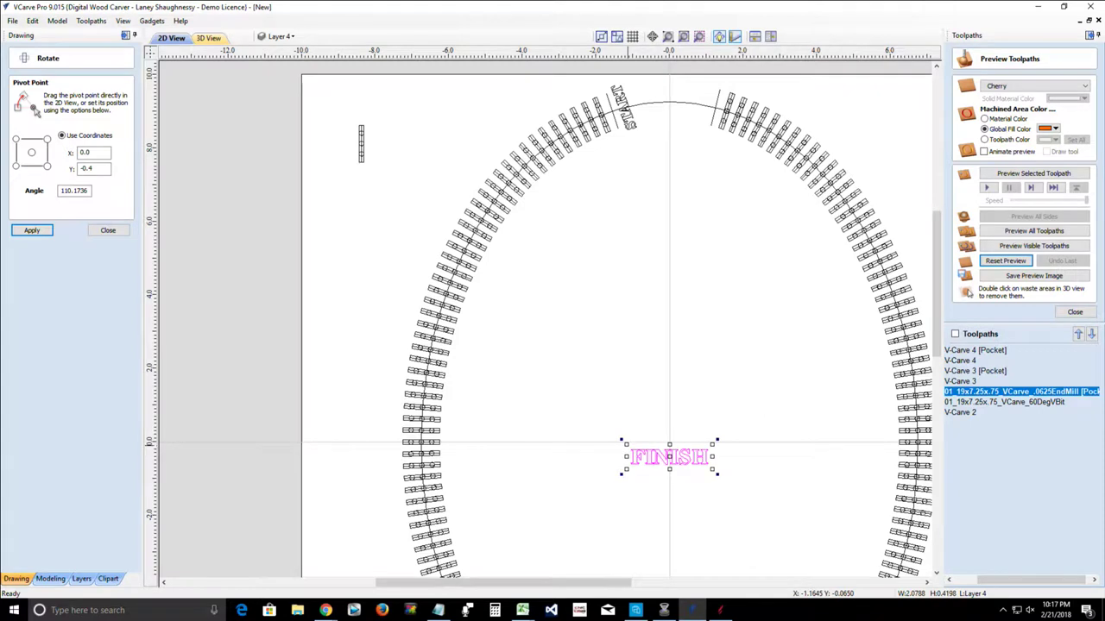
shift+drag(627, 445, 698, 104)
click(641, 454)
click(31, 152)
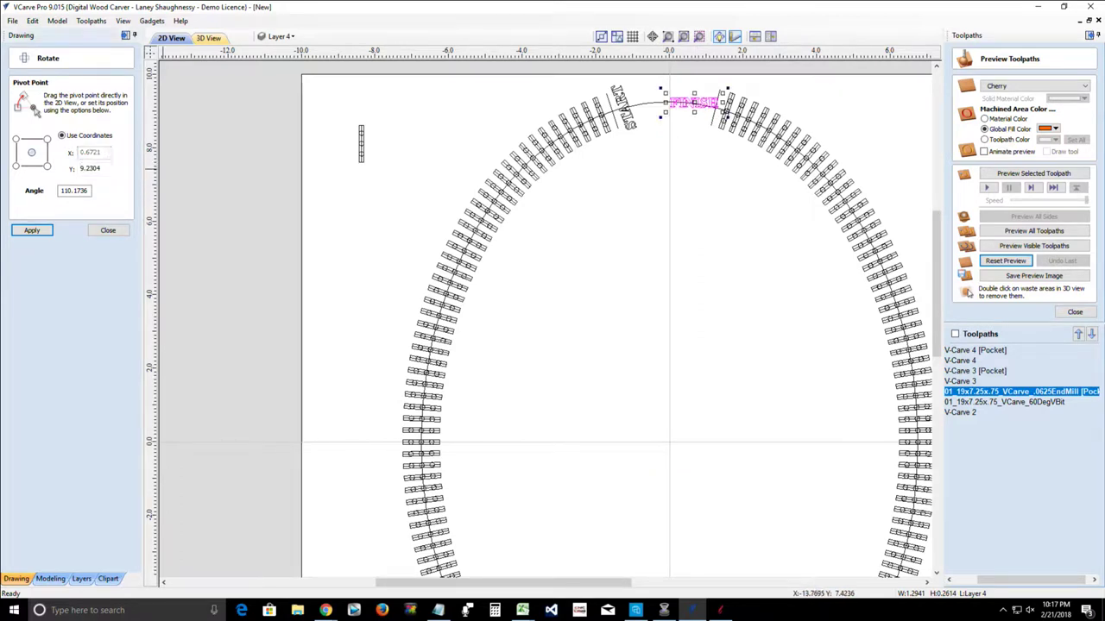
drag(660, 88, 705, 116)
click(640, 202)
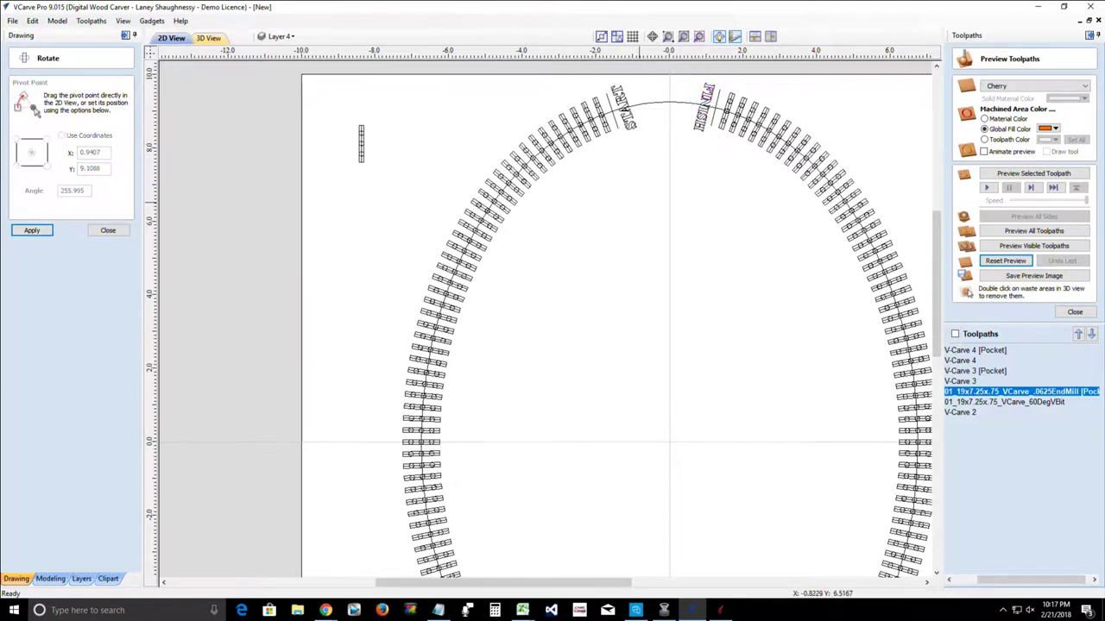
Step: Reduce the sixth track segment from START to a bare divider line by removing its rectangle and holes
scroll(640, 202, down, 2)
scroll(641, 125, up, 3)
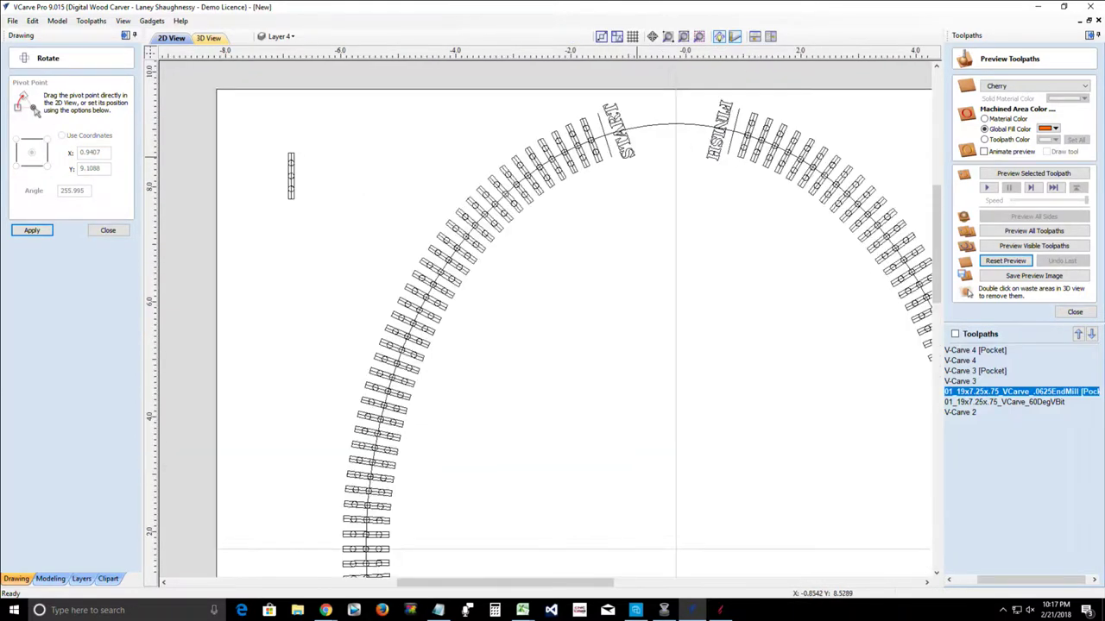
click(574, 156)
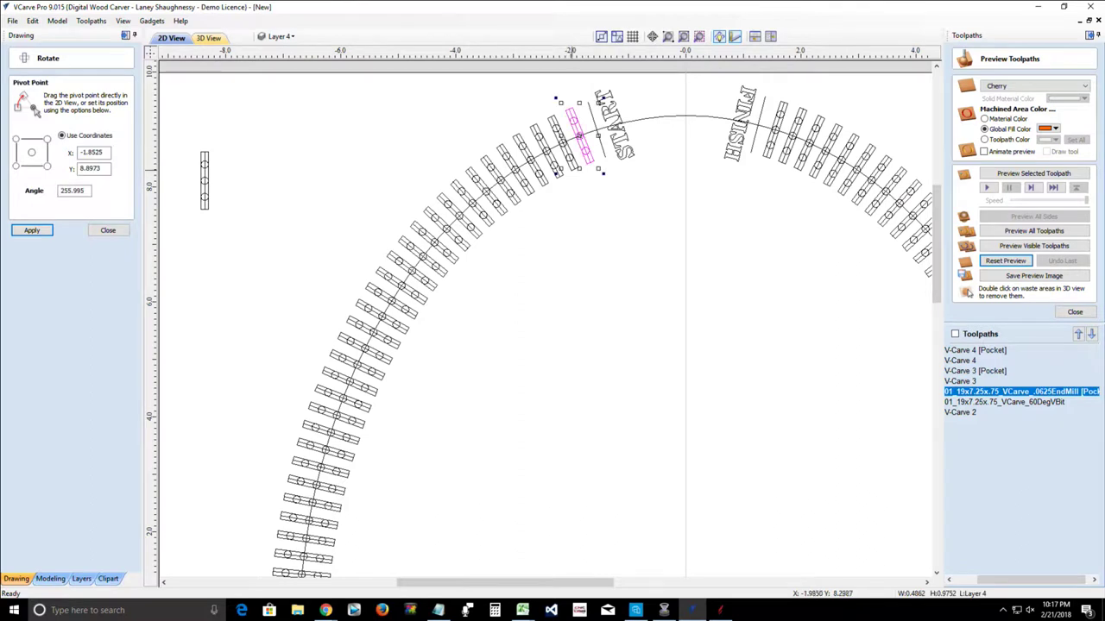
drag(574, 171, 484, 198)
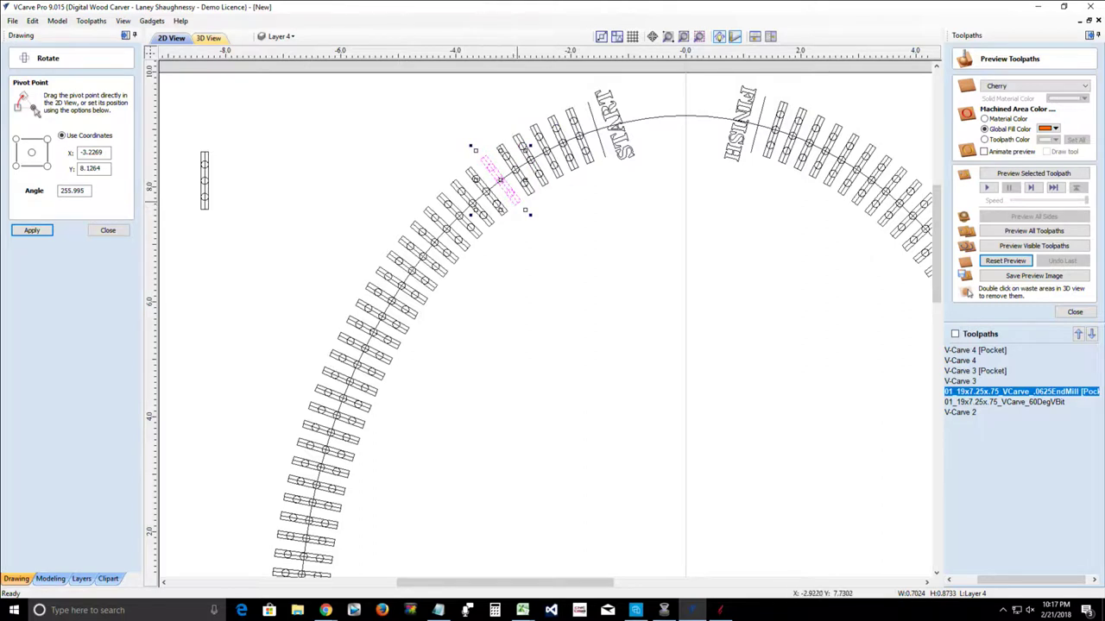
scroll(530, 215, up, 4)
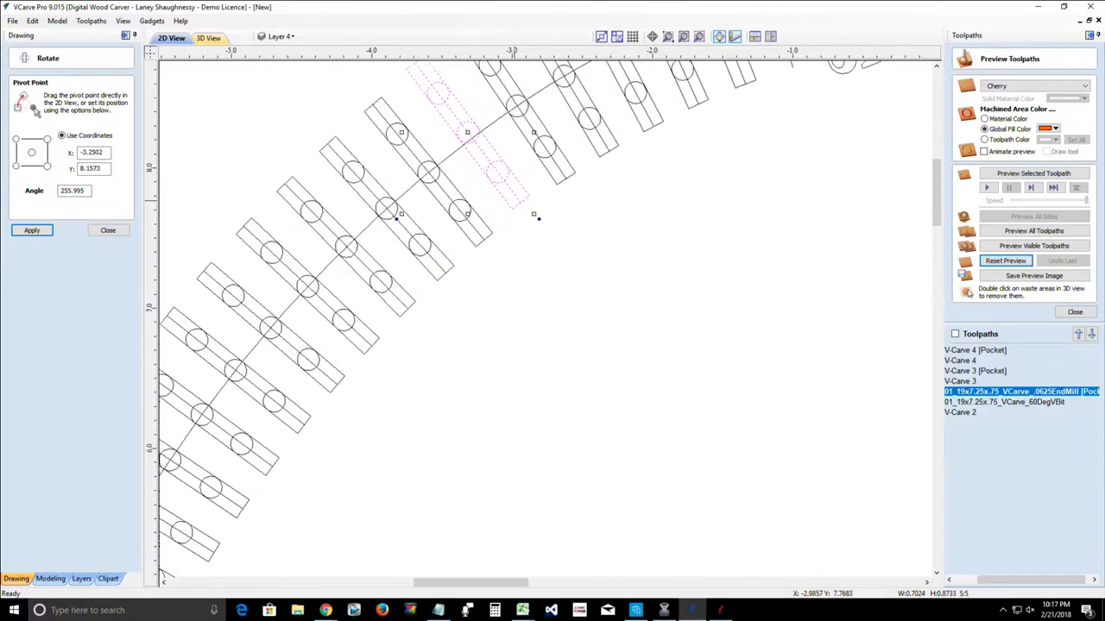
scroll(514, 200, up, 3)
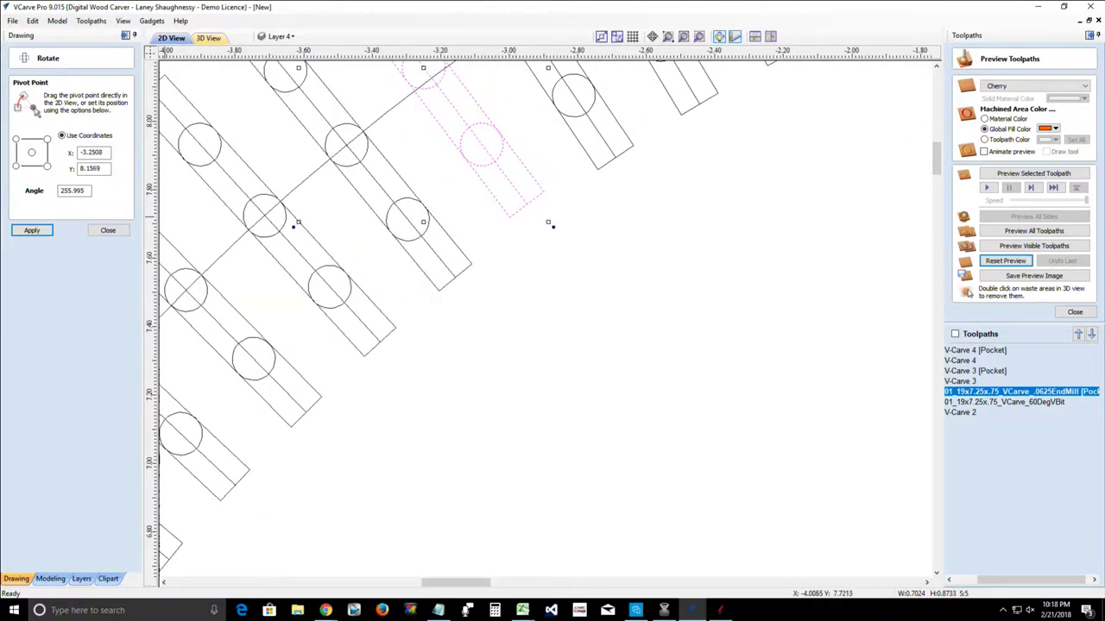
click(108, 230)
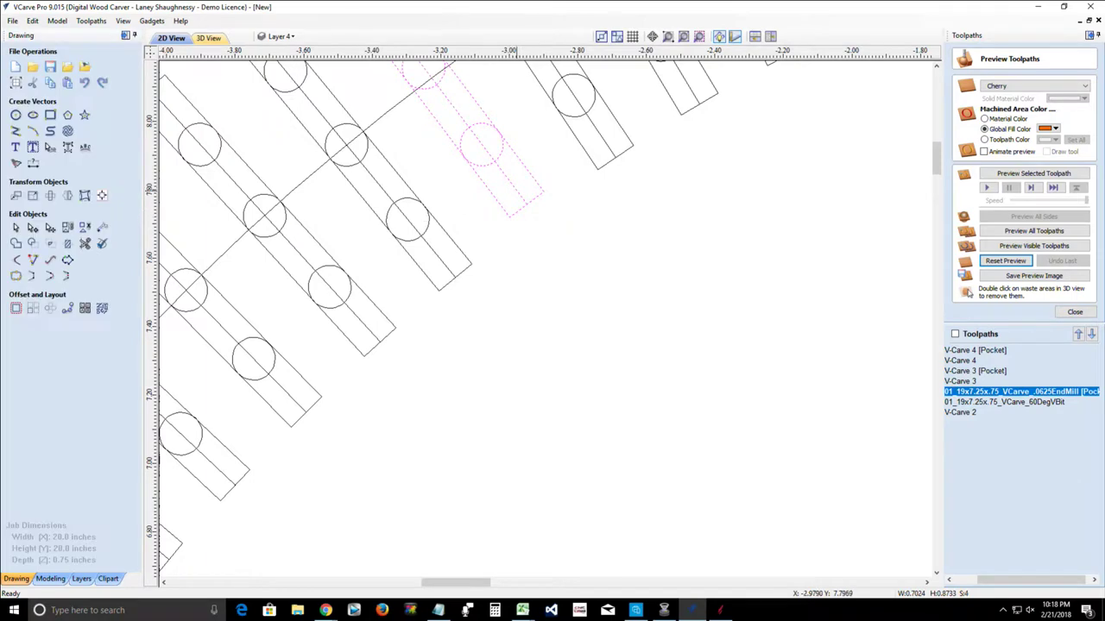
scroll(518, 191, down, 8)
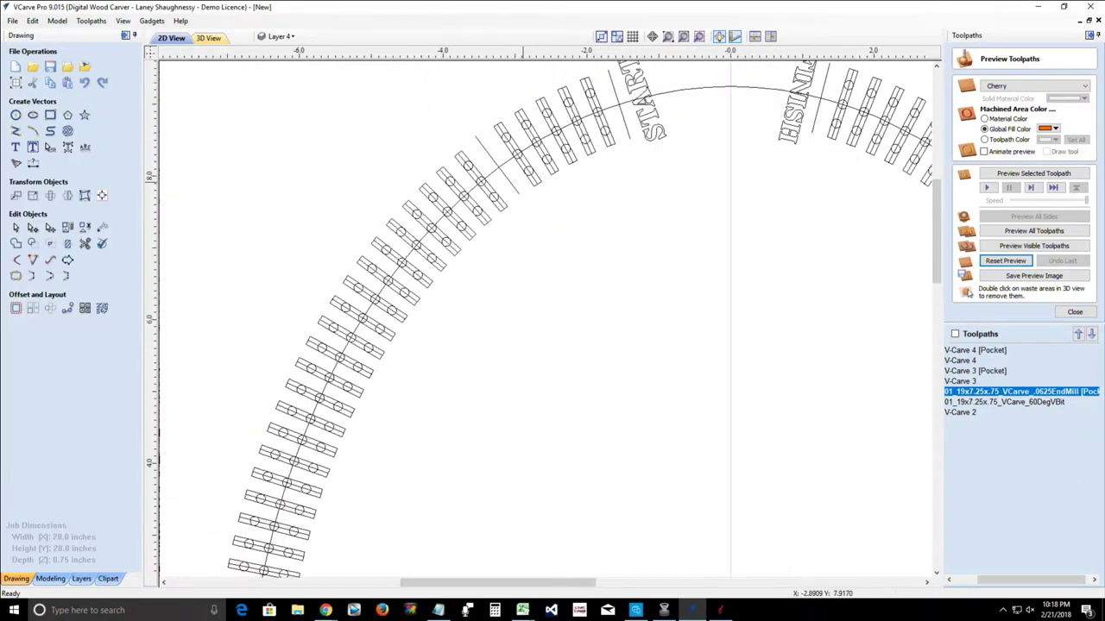
scroll(537, 187, up, 3)
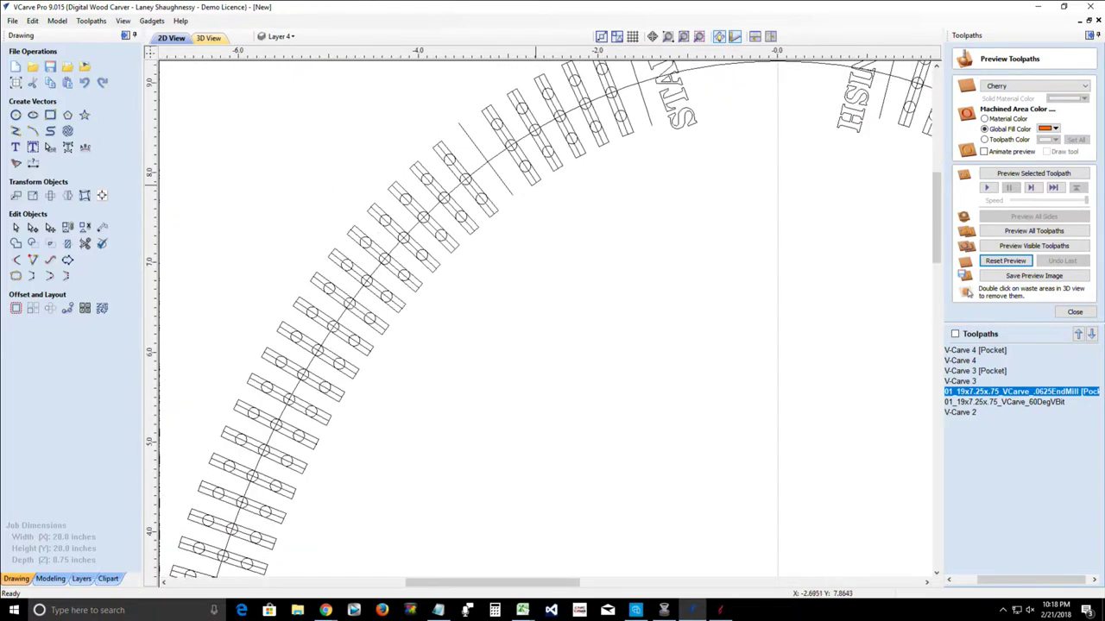
Step: Ungroup the five track segments between START and the bare divider line
click(539, 179)
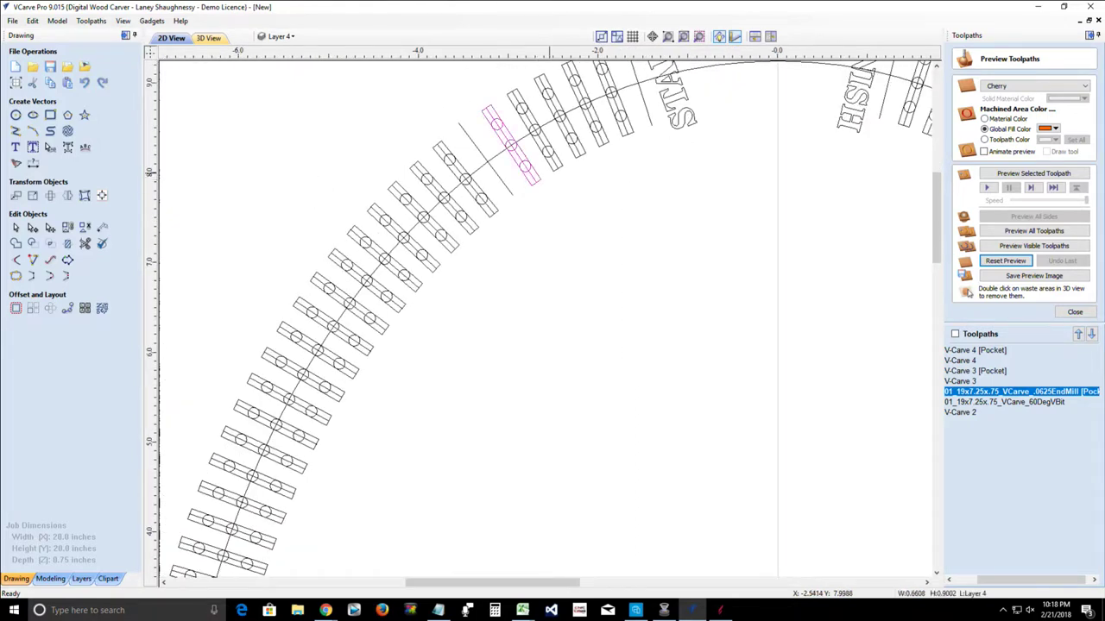
shift+click(553, 166)
shift+click(582, 148)
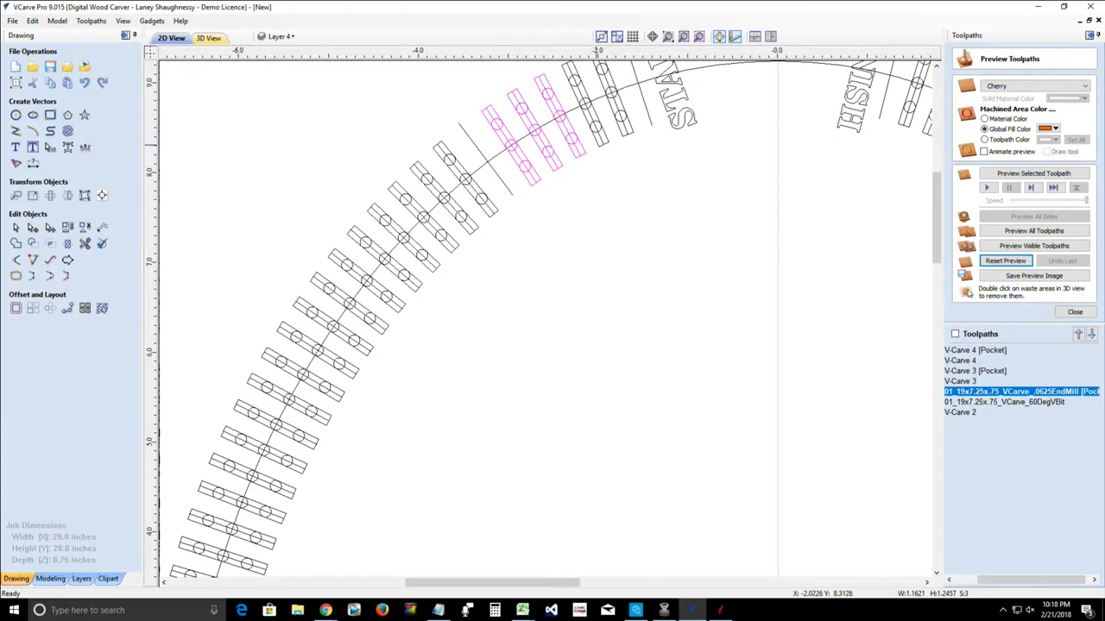
shift+click(622, 134)
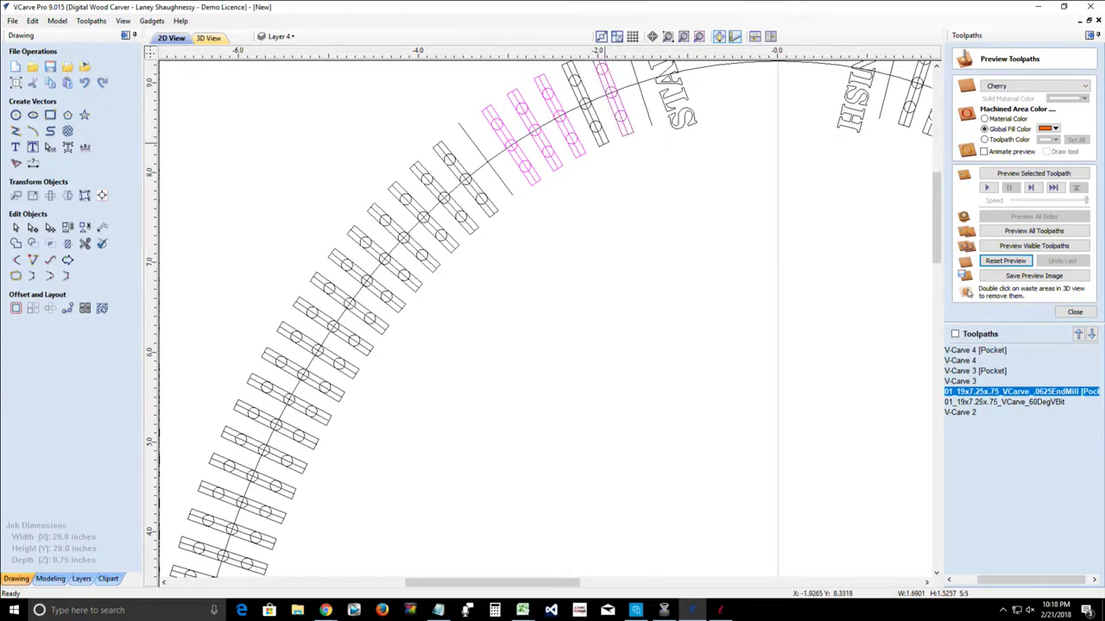
shift+click(604, 141)
key(u)
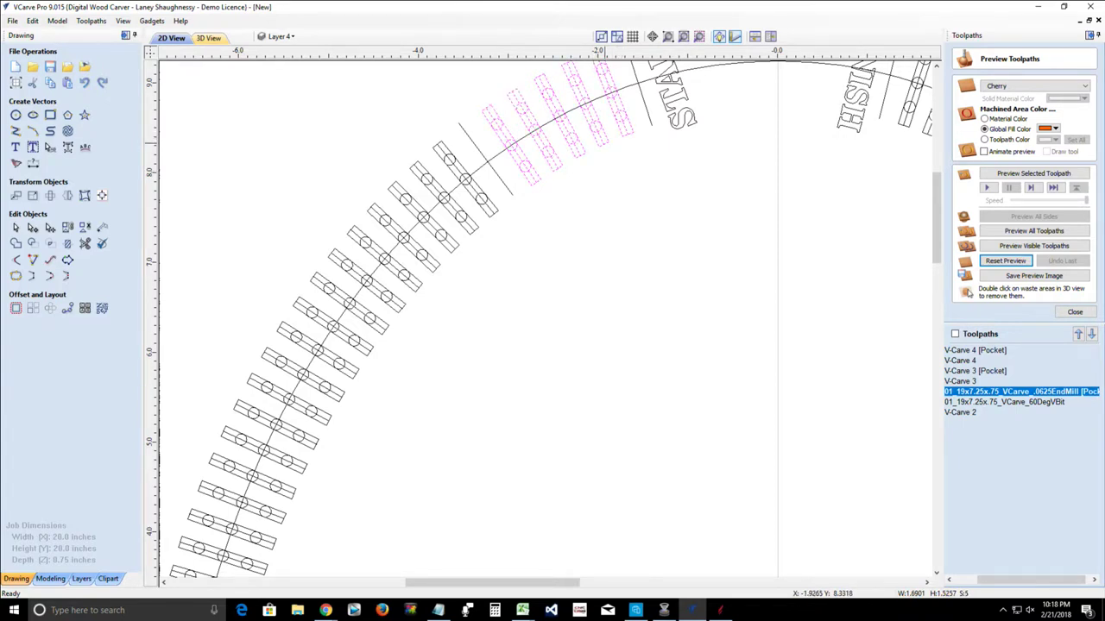
Step: Delete the rectangles and centre lines of the five ungrouped segments beside START, keeping only their holes
click(595, 166)
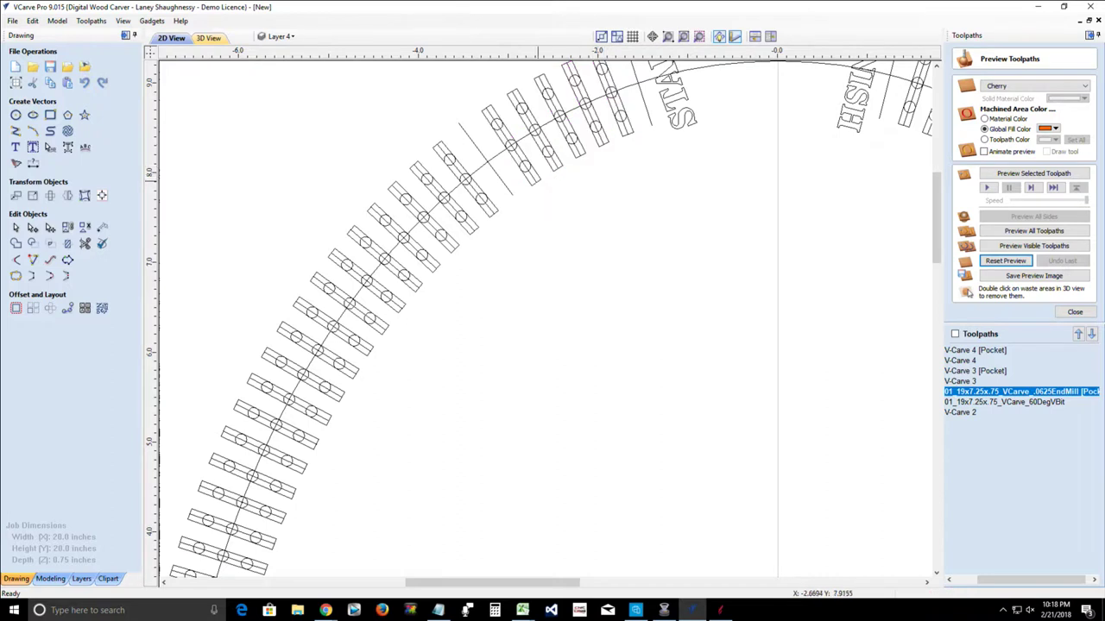
click(535, 184)
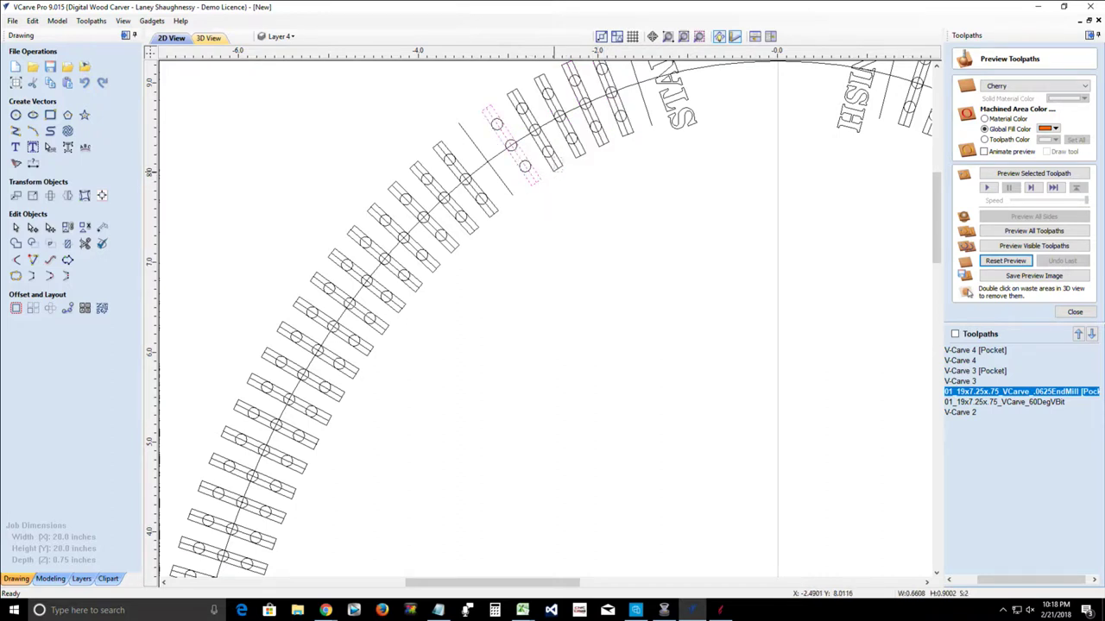
click(553, 170)
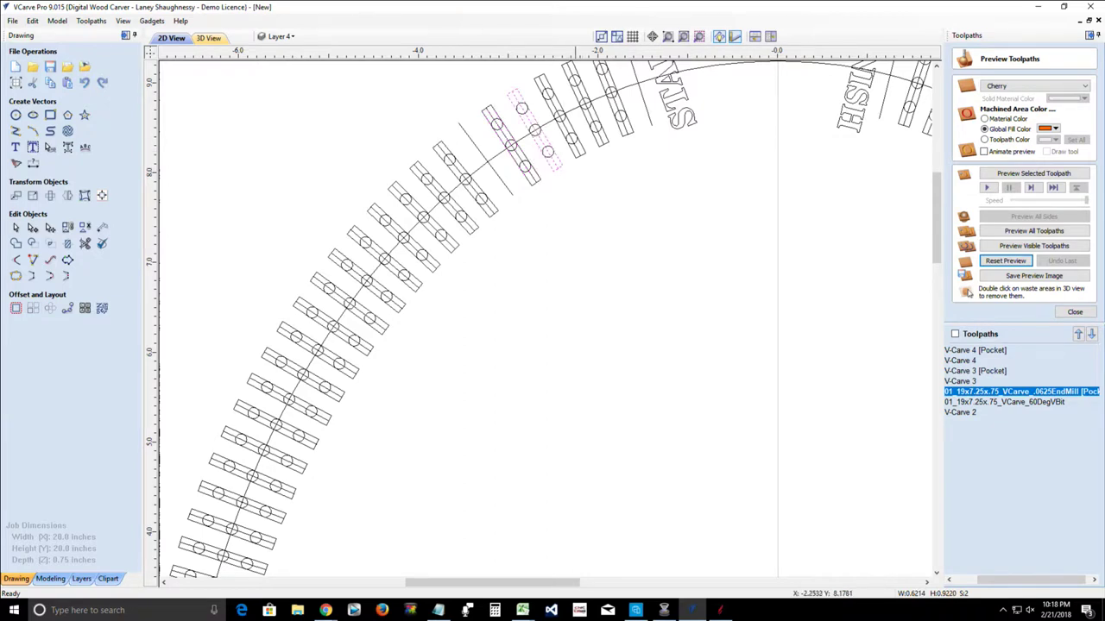
shift+click(535, 181)
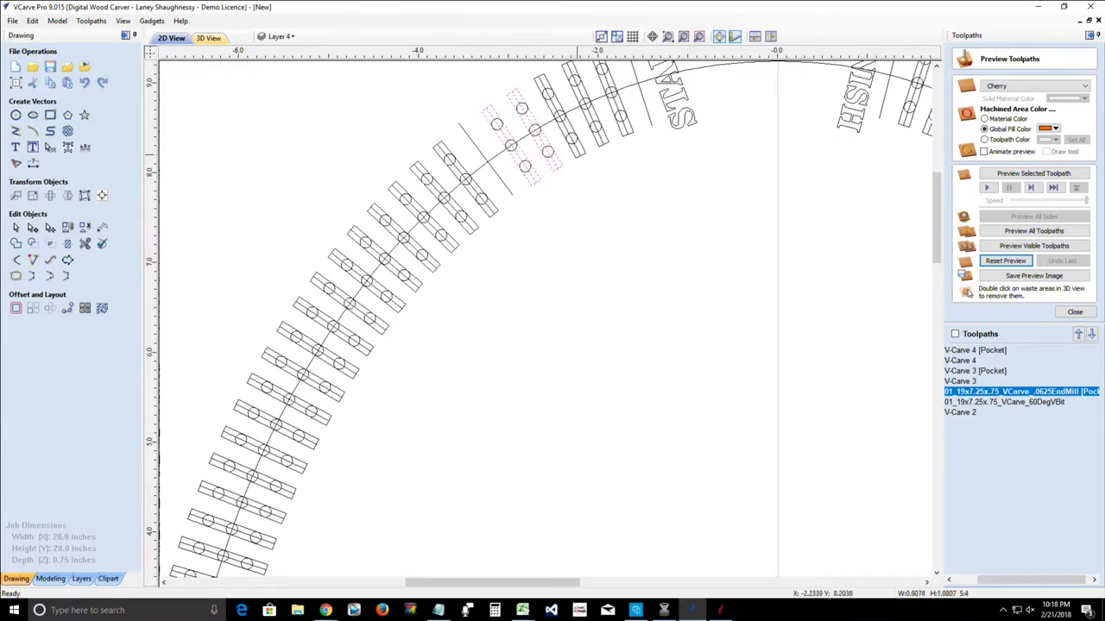
shift+click(576, 156)
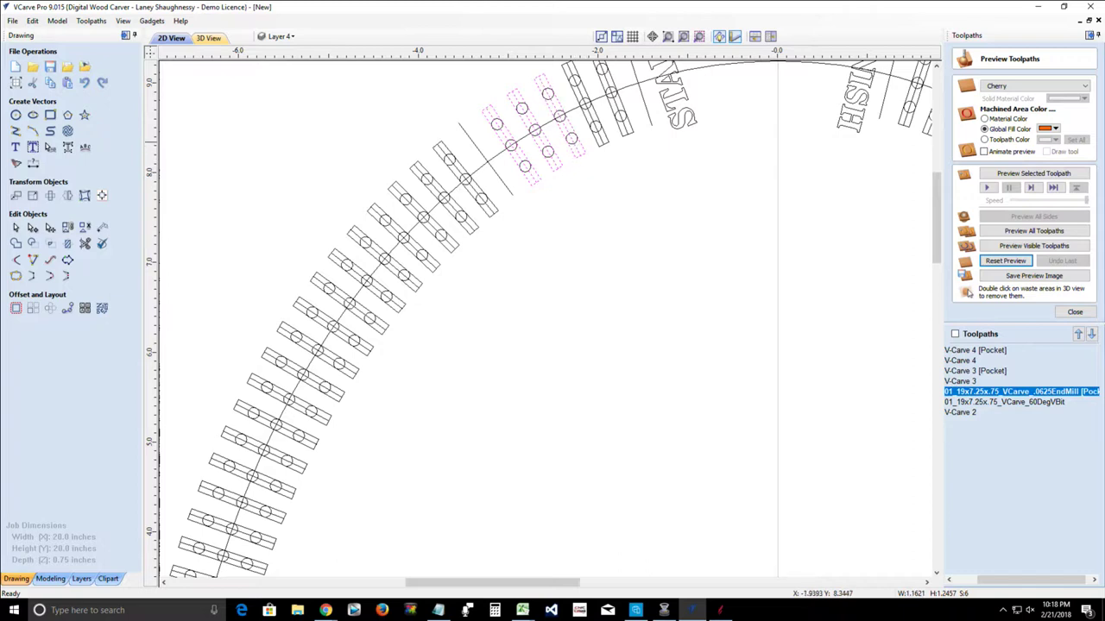
shift+click(600, 145)
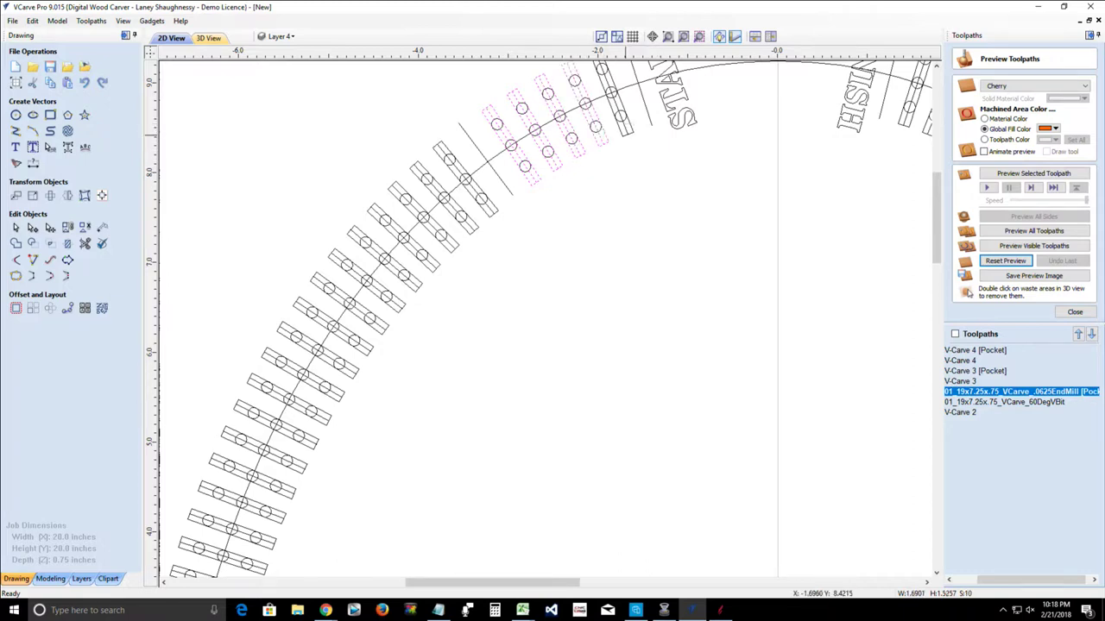
shift+click(624, 135)
key(Delete)
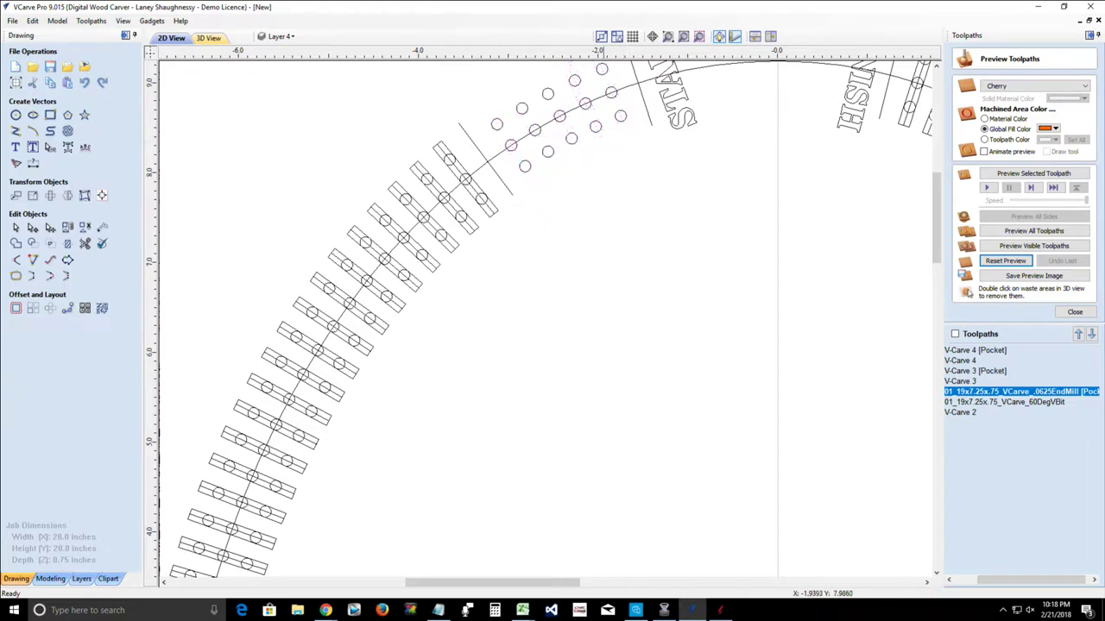
scroll(623, 139, down, 3)
scroll(596, 176, up, 1)
scroll(595, 175, down, 1)
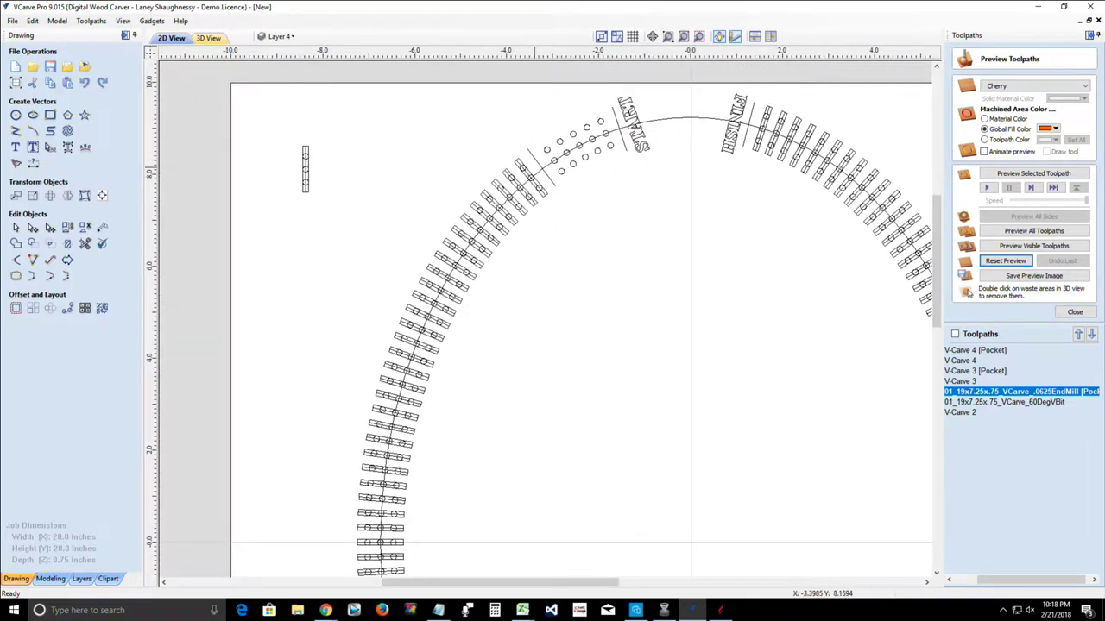
scroll(466, 250, down, 3)
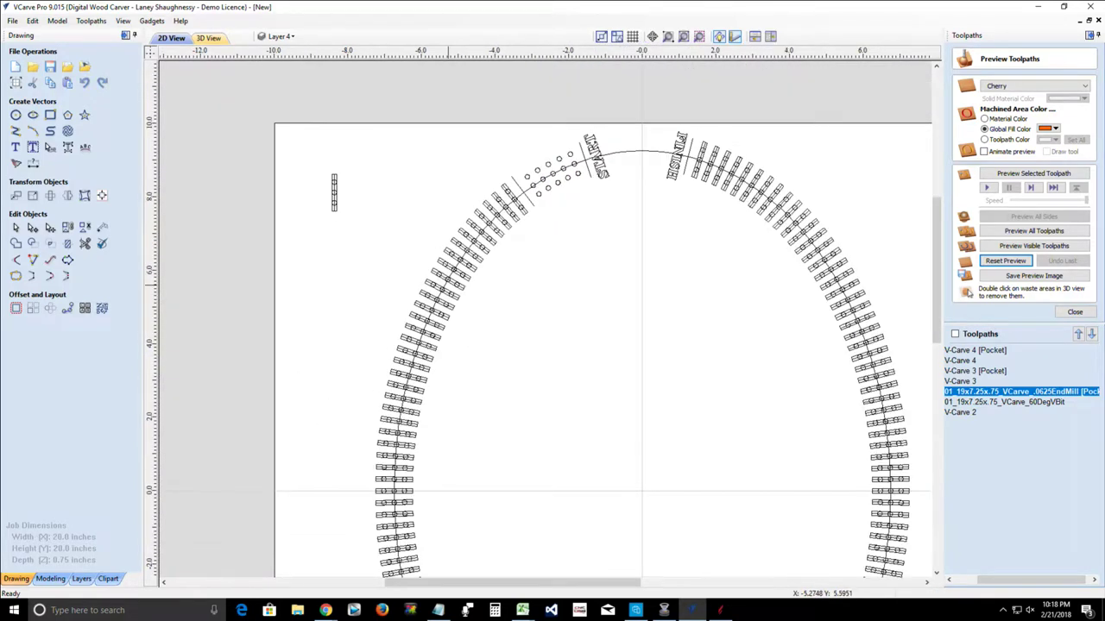
scroll(589, 177, up, 3)
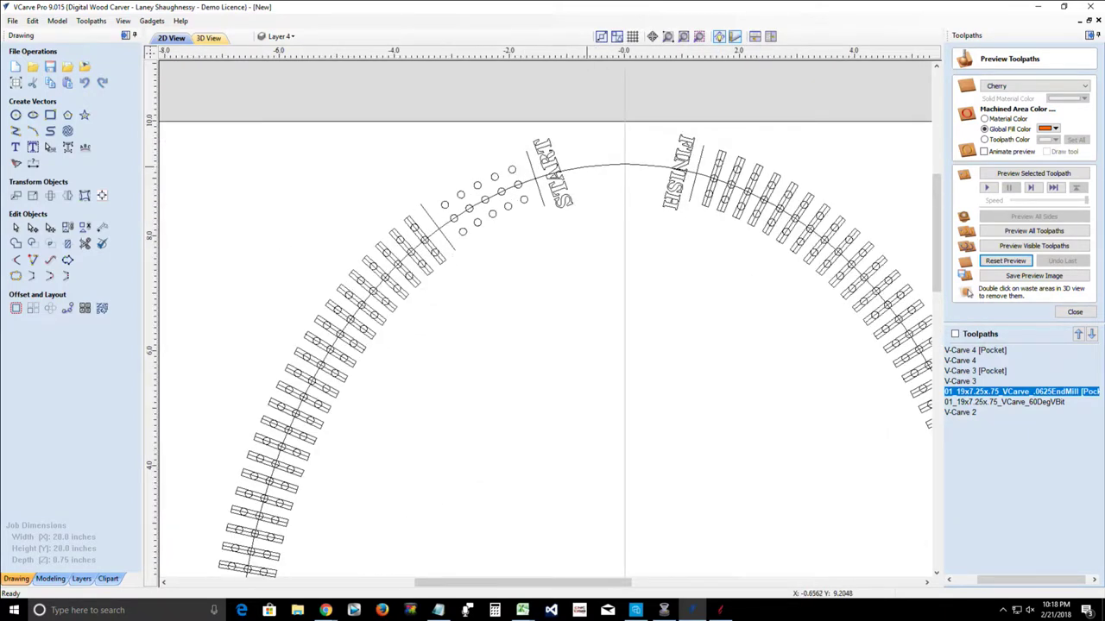
scroll(507, 182, up, 3)
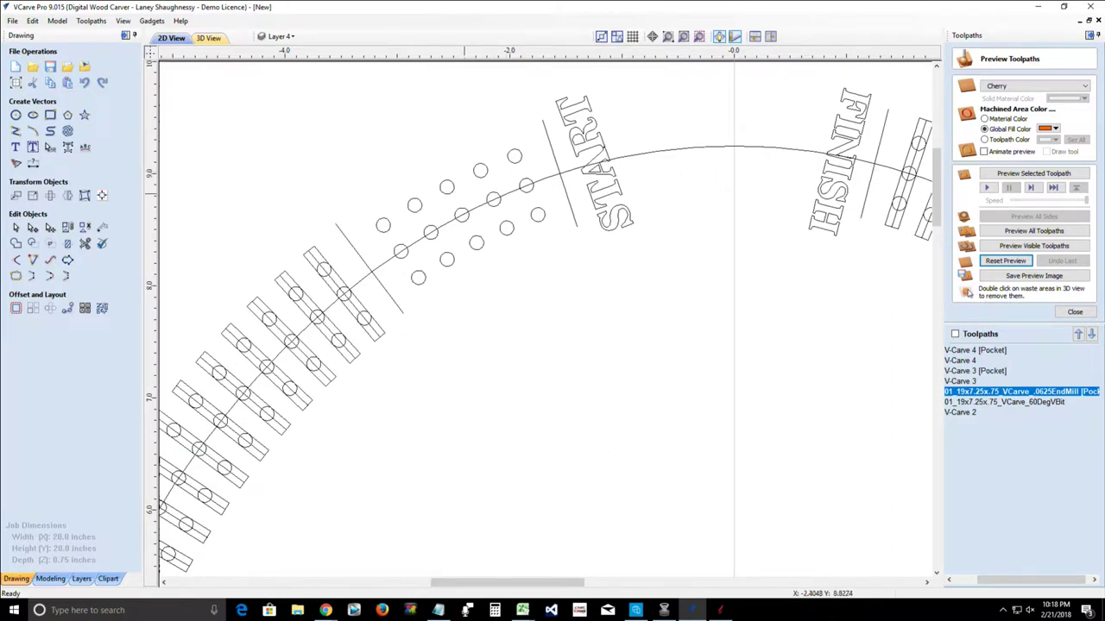
click(441, 226)
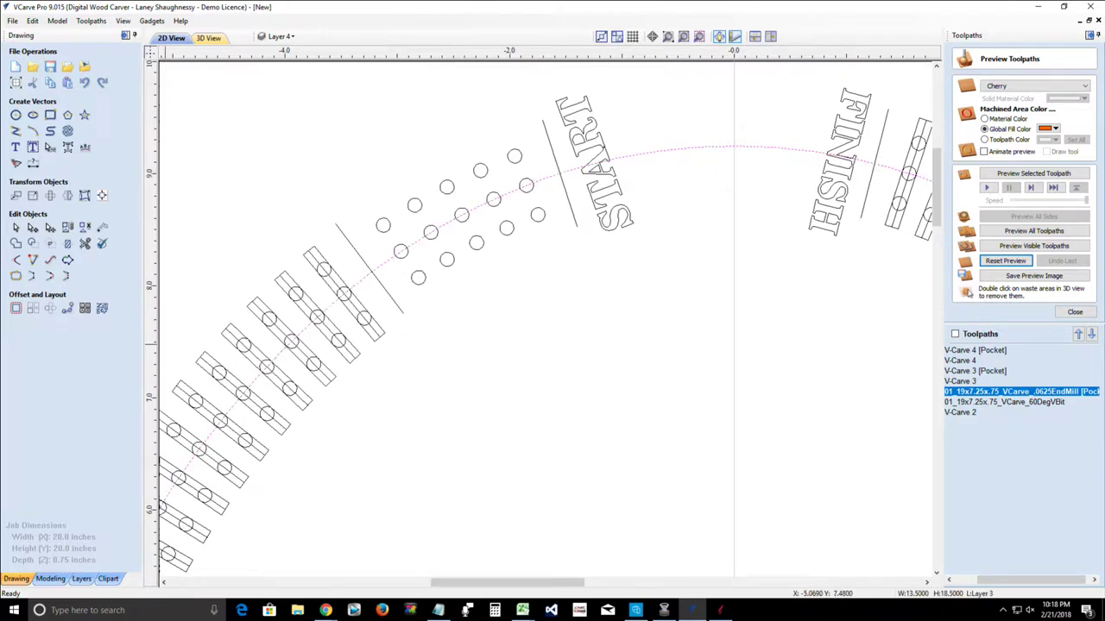
click(16, 308)
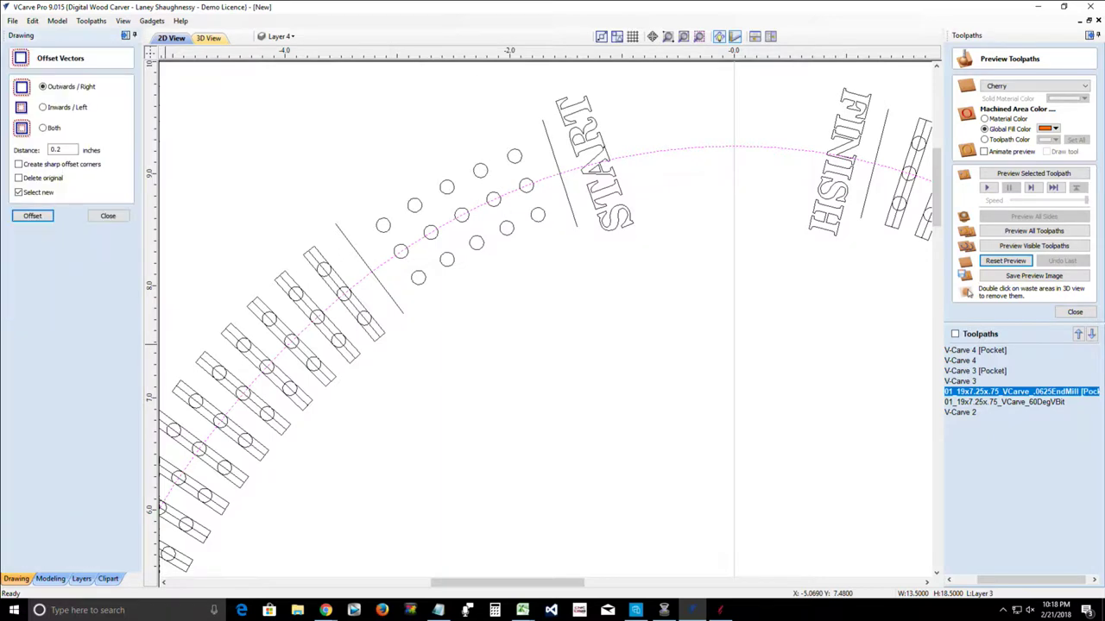
scroll(421, 230, up, 3)
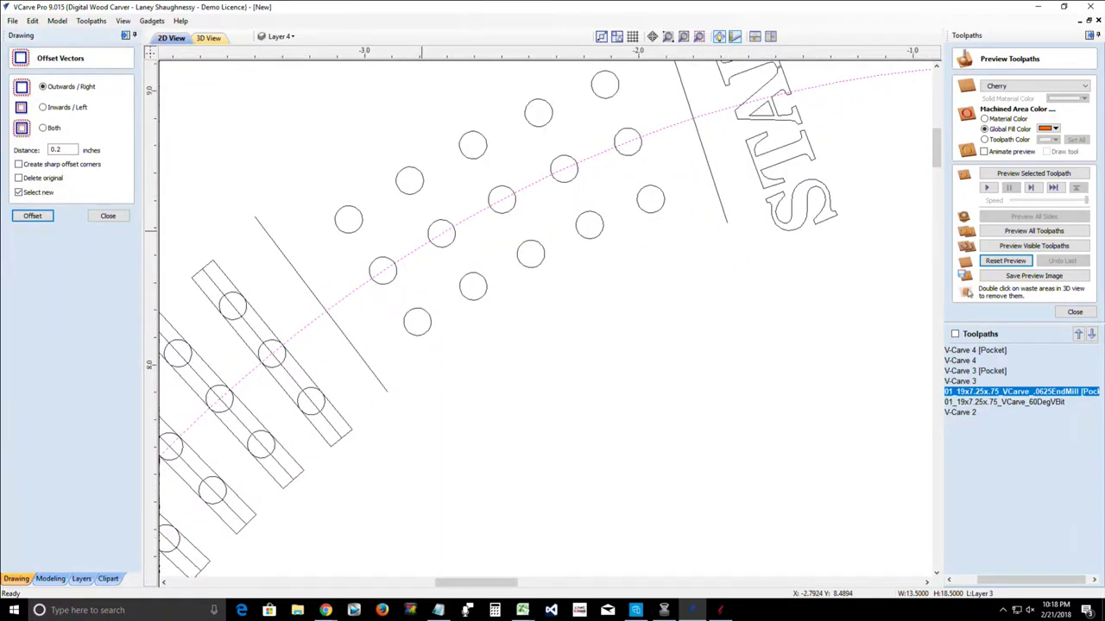
scroll(420, 228, up, 2)
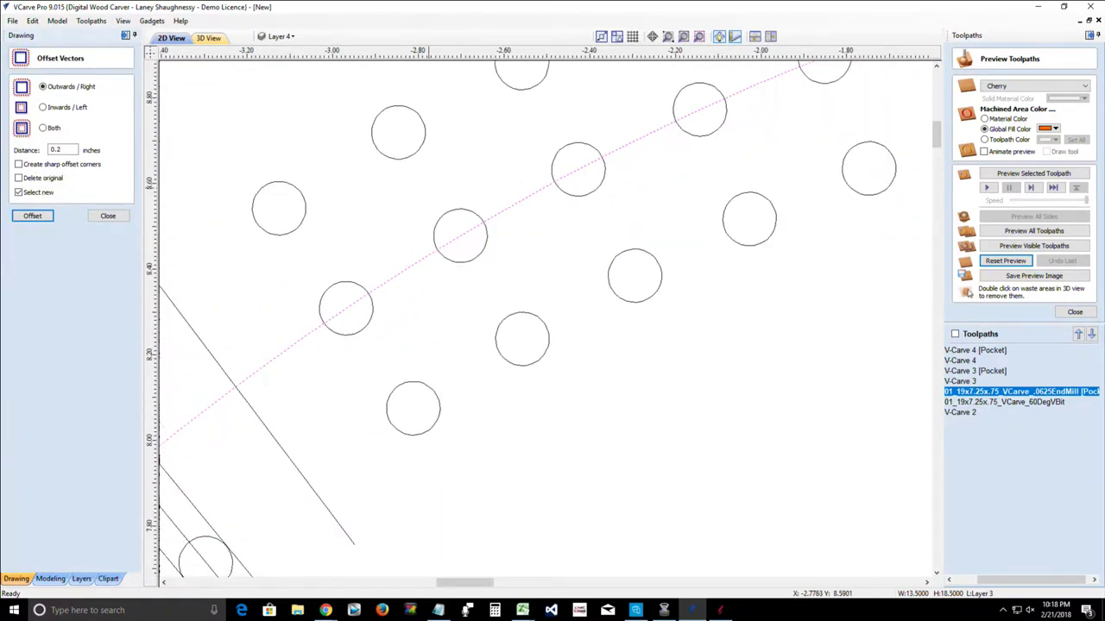
click(108, 216)
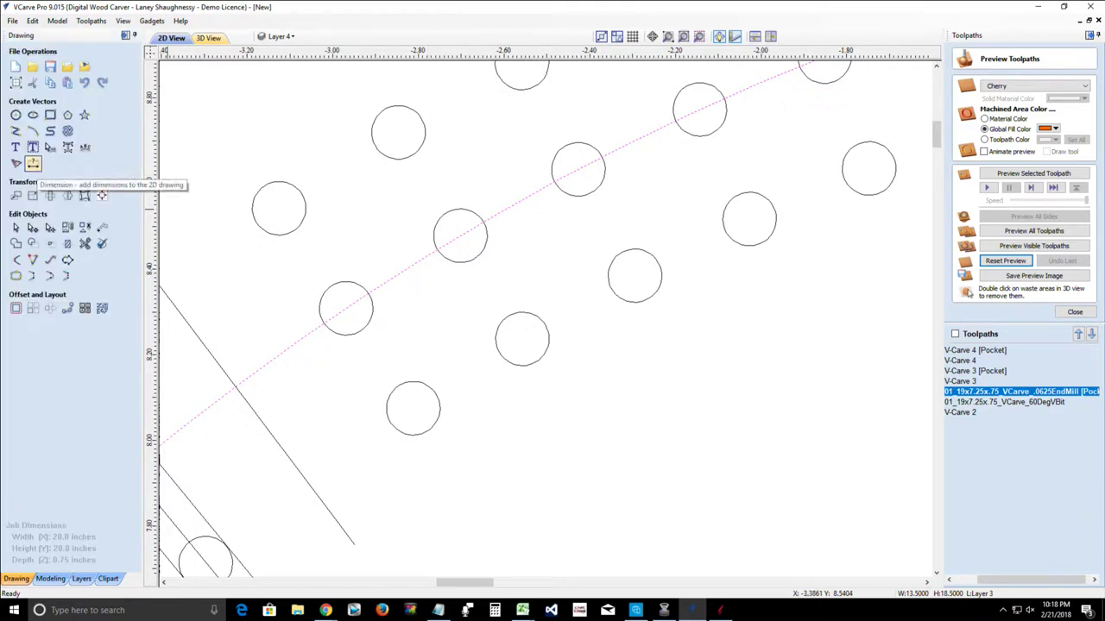
Step: Add a length dimension between the centres of the outer and middle holes in the second column from the divider line
click(33, 164)
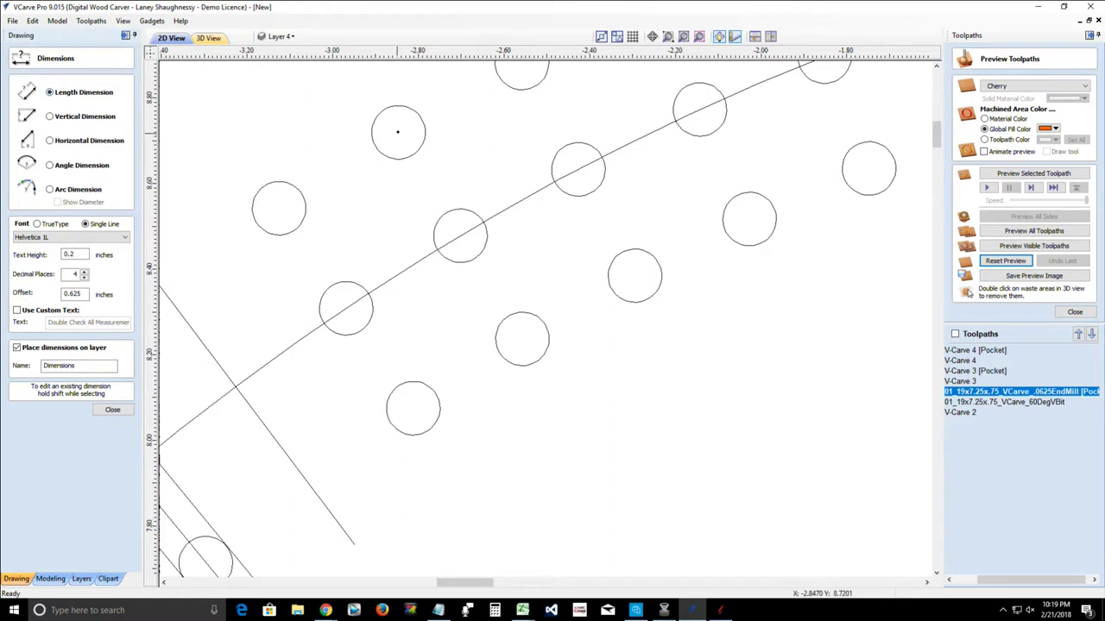
click(398, 132)
click(459, 235)
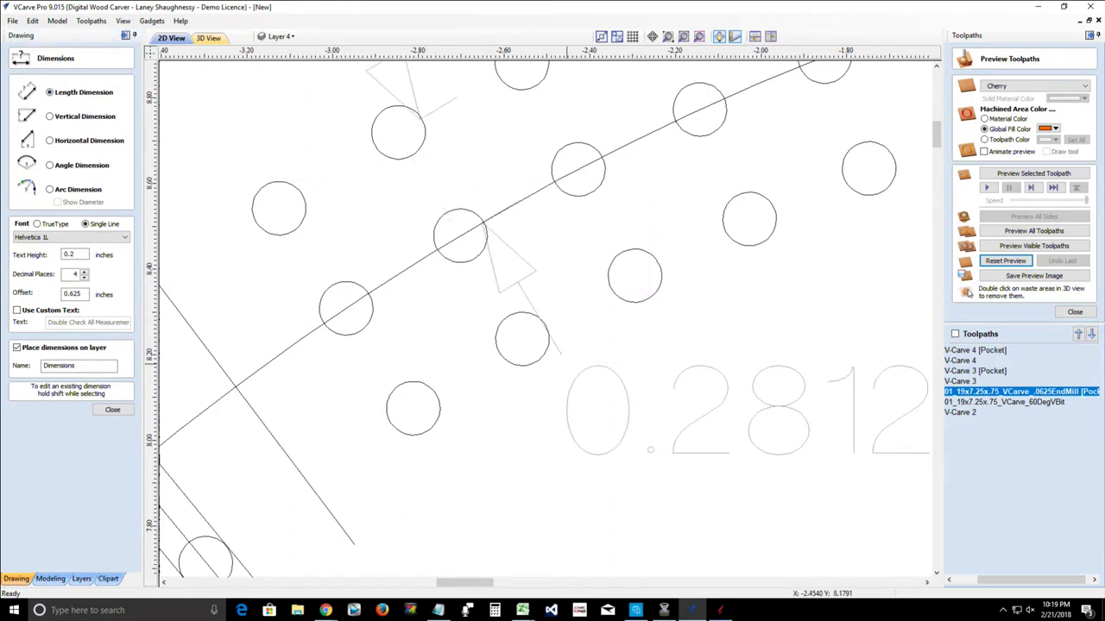
scroll(566, 369, down, 1)
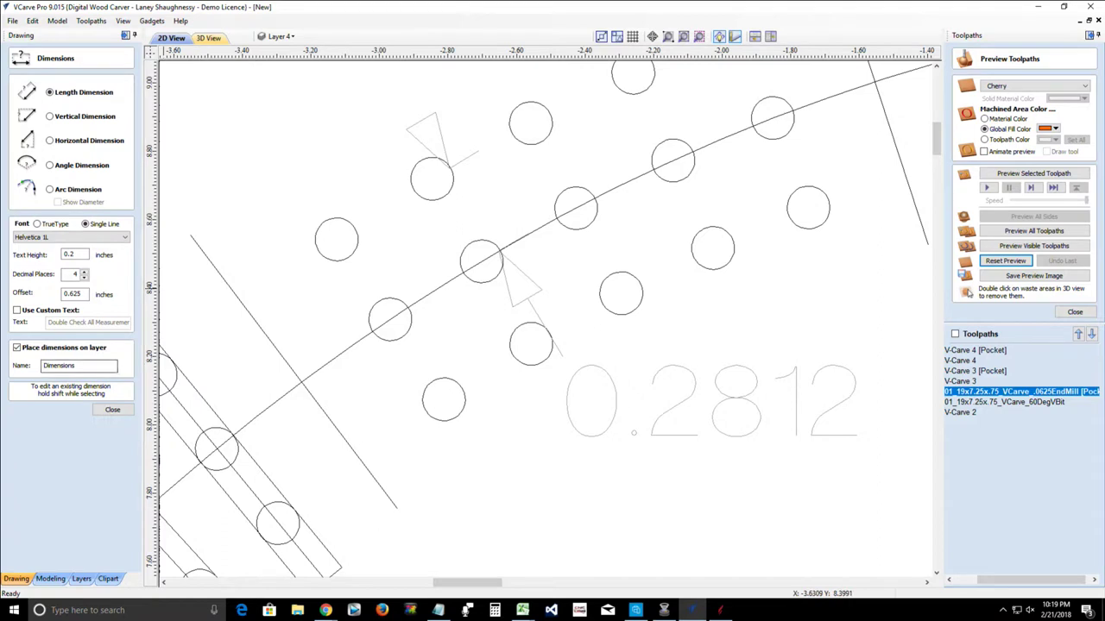
click(112, 409)
Step: Offset the track ellipse to both sides by half of .2812 (0.1406 inches), keeping the original ellipse
click(343, 352)
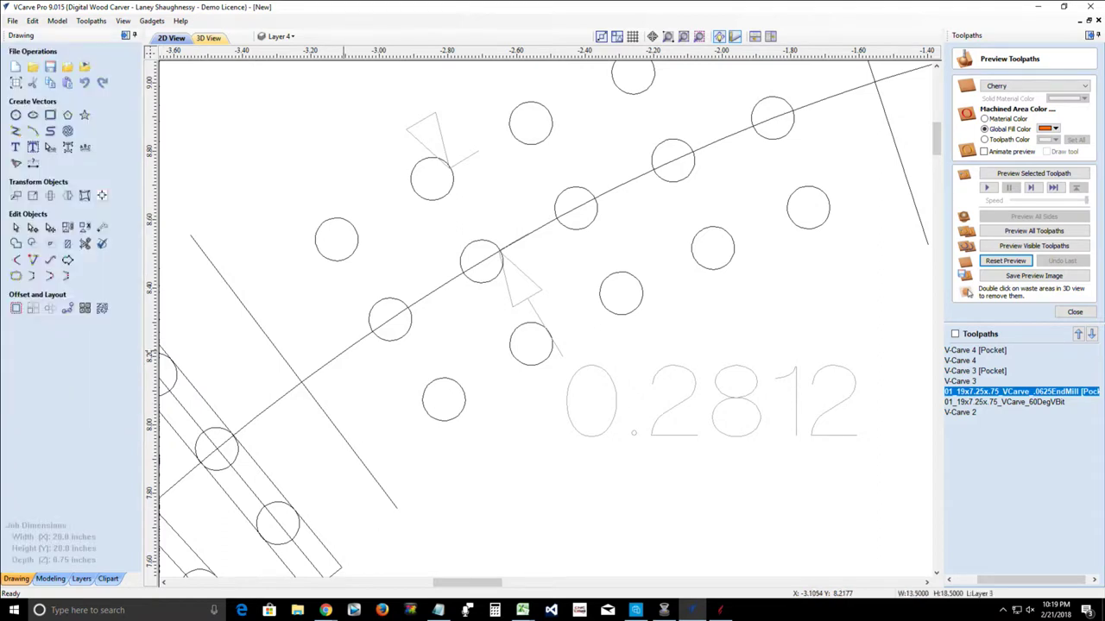
click(15, 308)
click(15, 308)
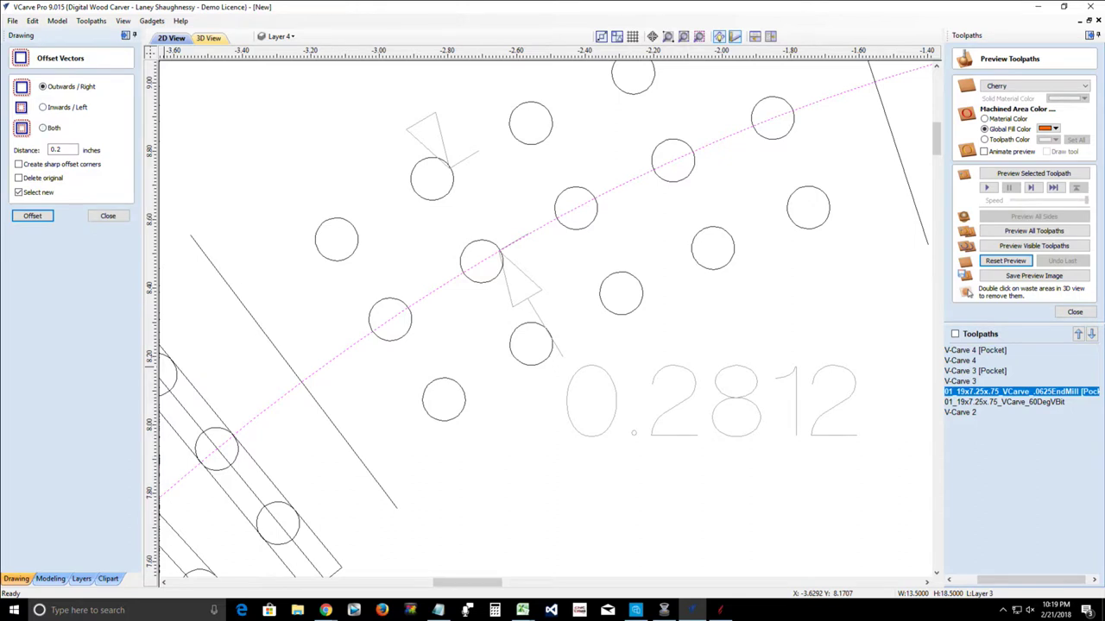
click(42, 128)
double_click(62, 149)
text(.2812/2)
key(equal)
click(32, 216)
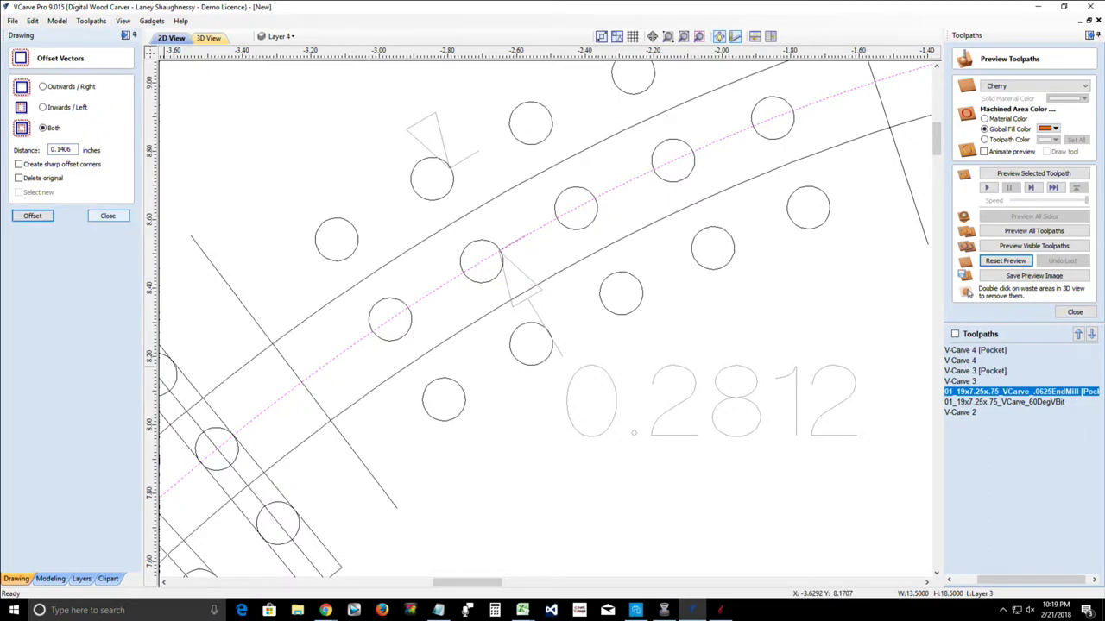
click(108, 215)
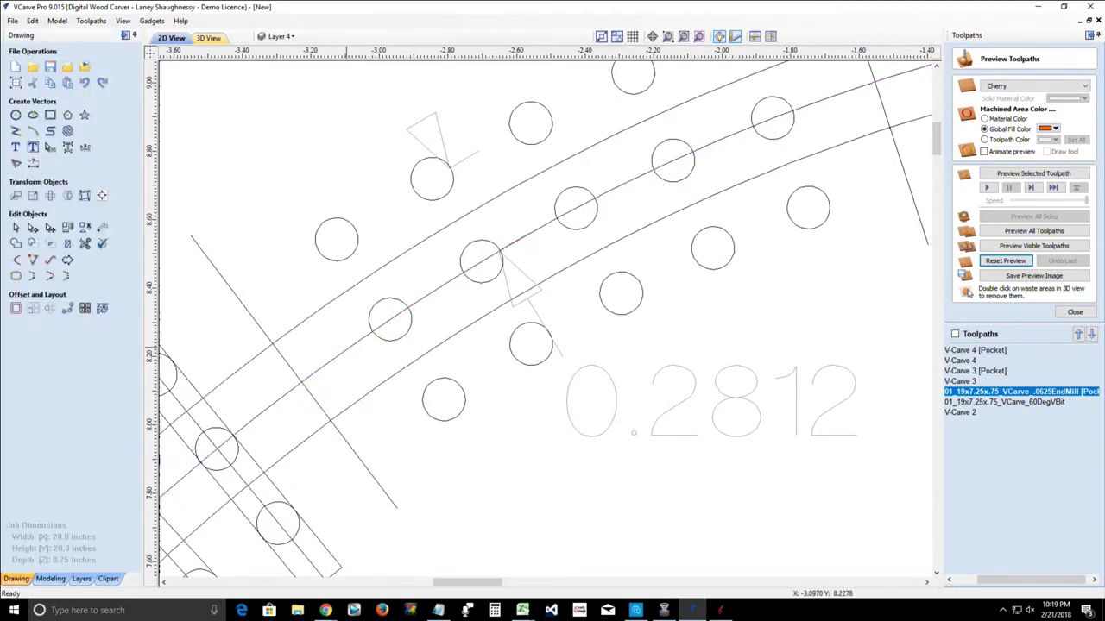
Step: Delete the original centre ellipse between the two offset lane lines and the 0.2812 dimension
key(Escape)
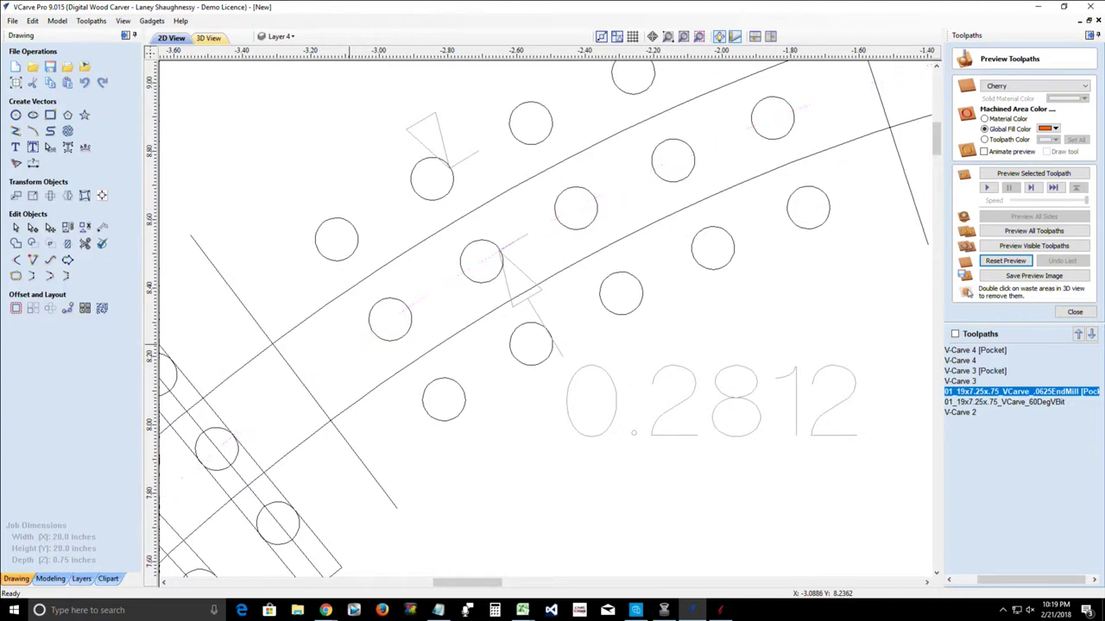
click(633, 431)
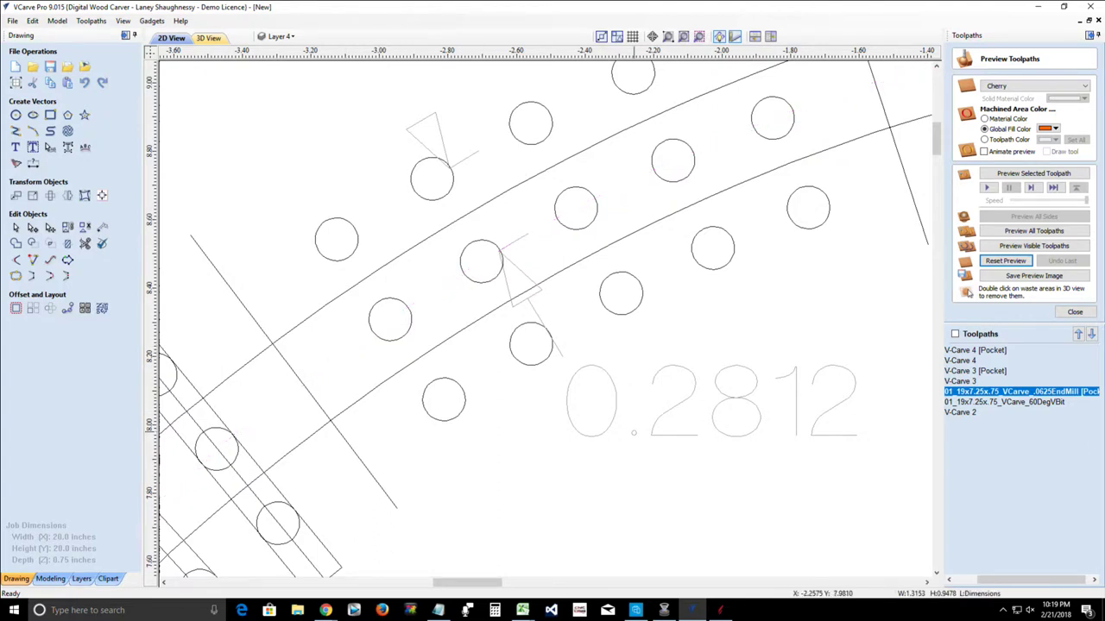
key(Delete)
Step: Examine the whole elliptical track, including the cleaned-up hole section beside START and the FINISH end
scroll(634, 431, down, 5)
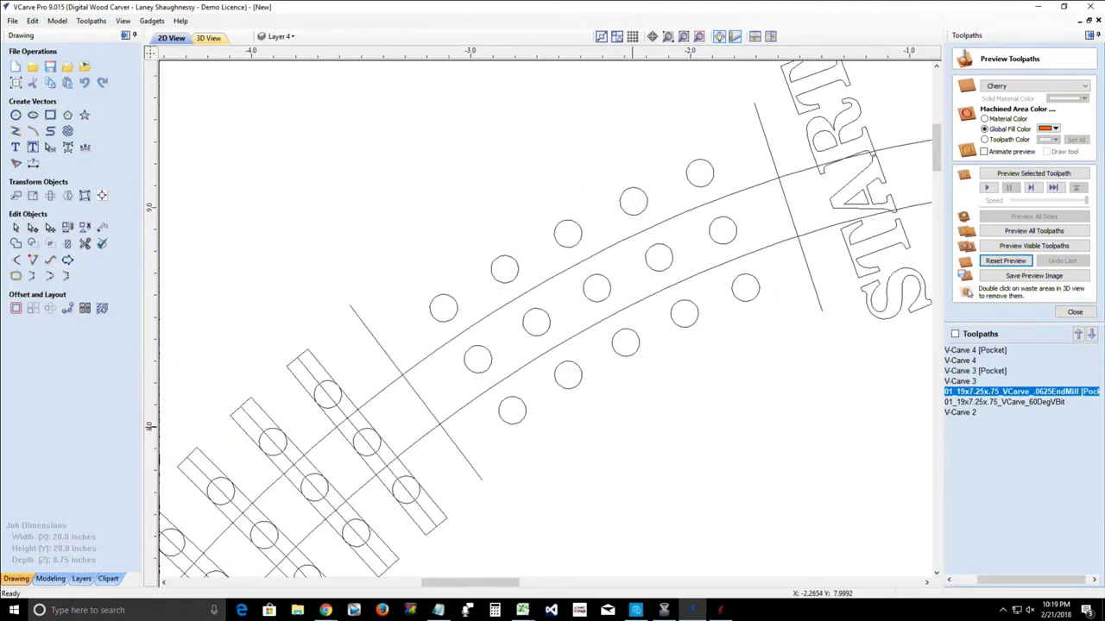
scroll(646, 437, up, 3)
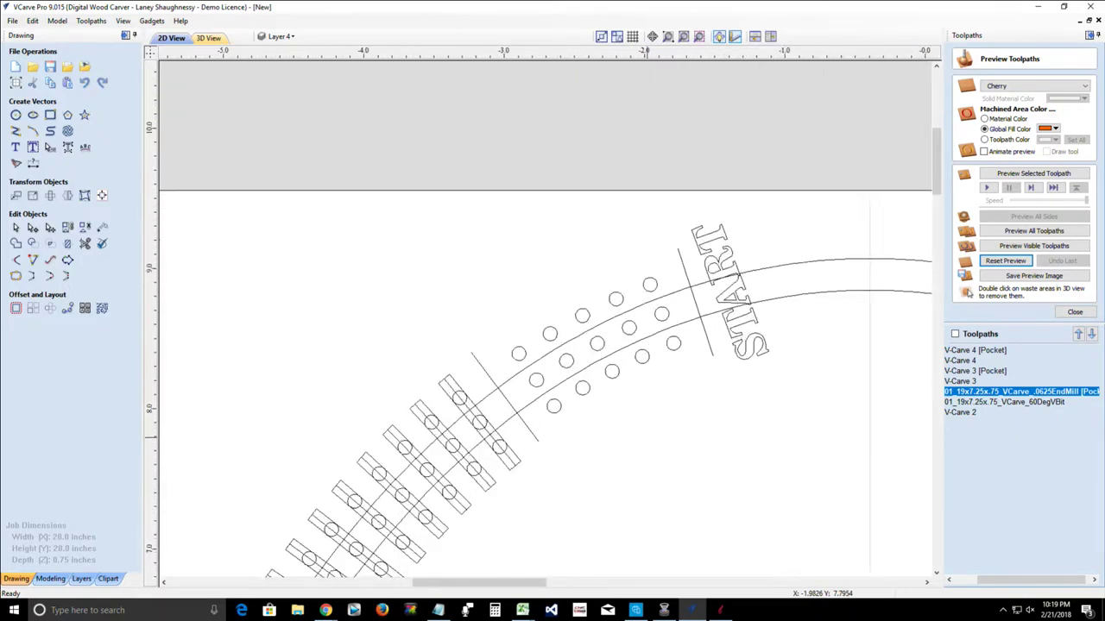
scroll(646, 436, down, 7)
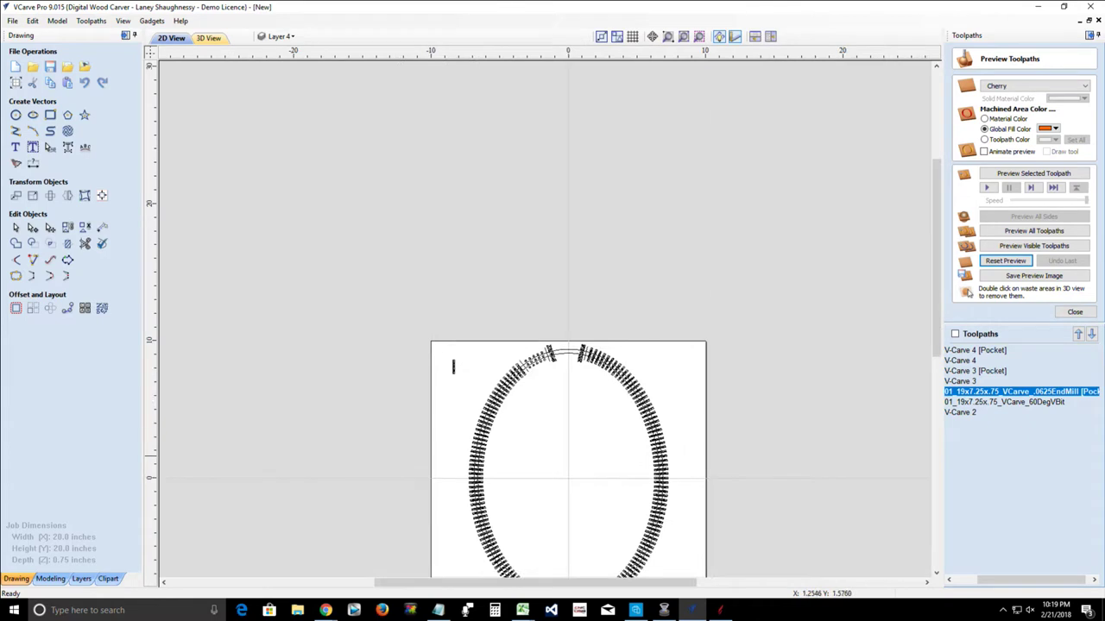
scroll(566, 500, up, 2)
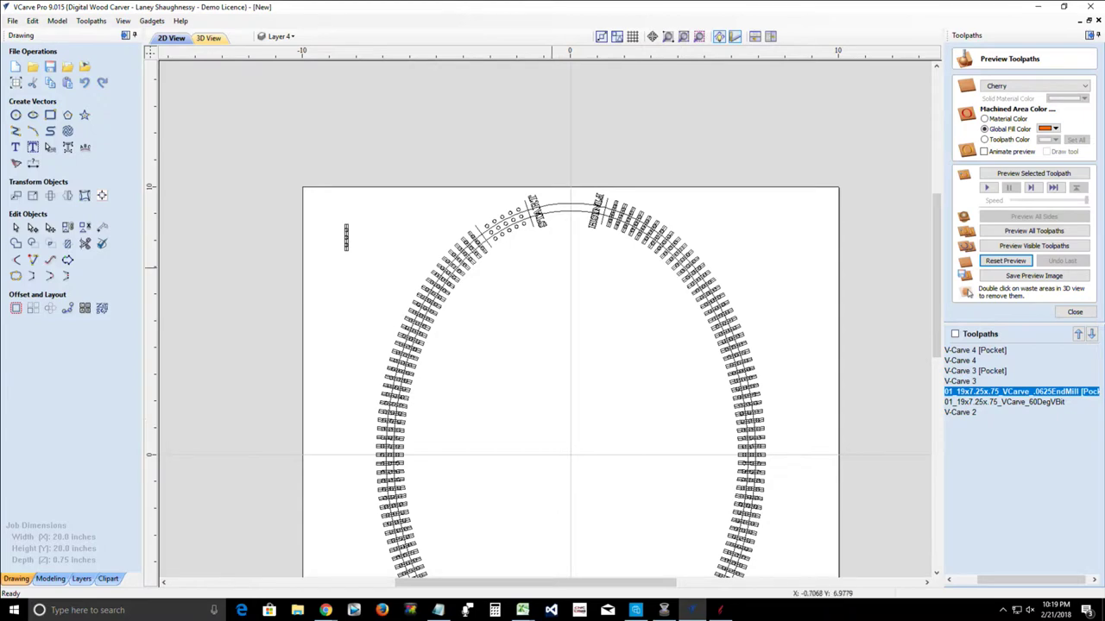
scroll(548, 268, up, 2)
scroll(501, 272, down, 2)
scroll(587, 321, down, 4)
scroll(533, 427, up, 4)
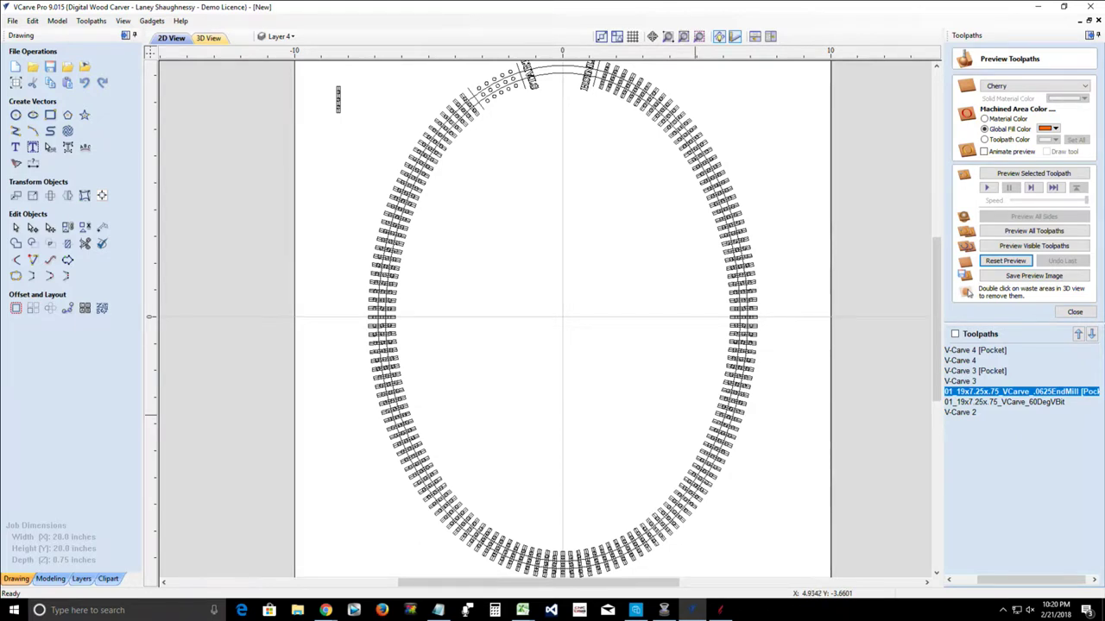
scroll(693, 414, down, 1)
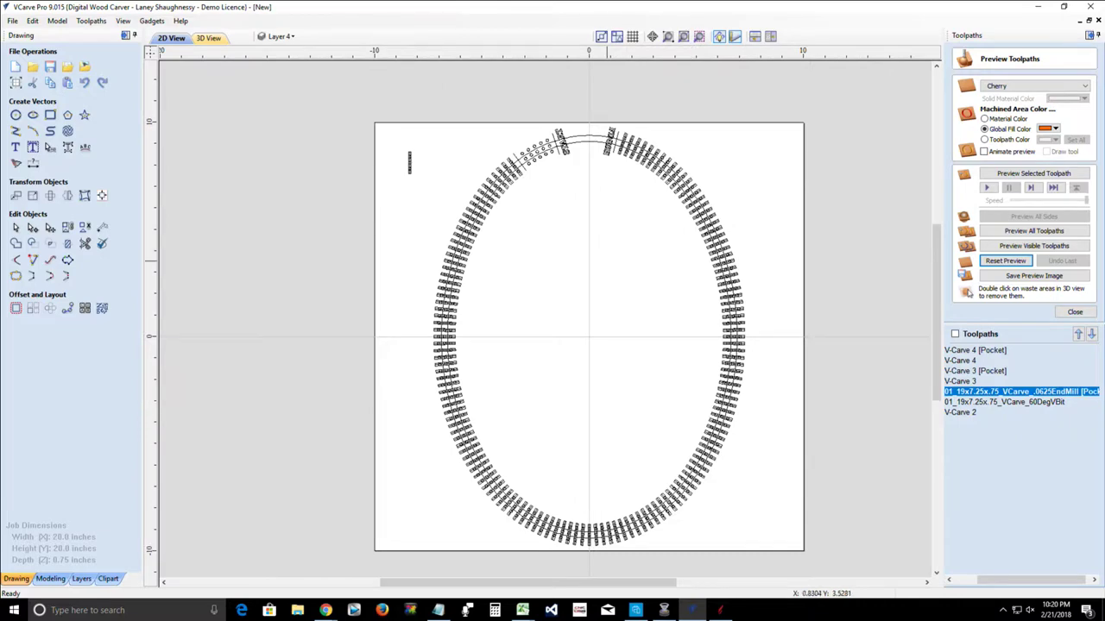
scroll(543, 130, up, 2)
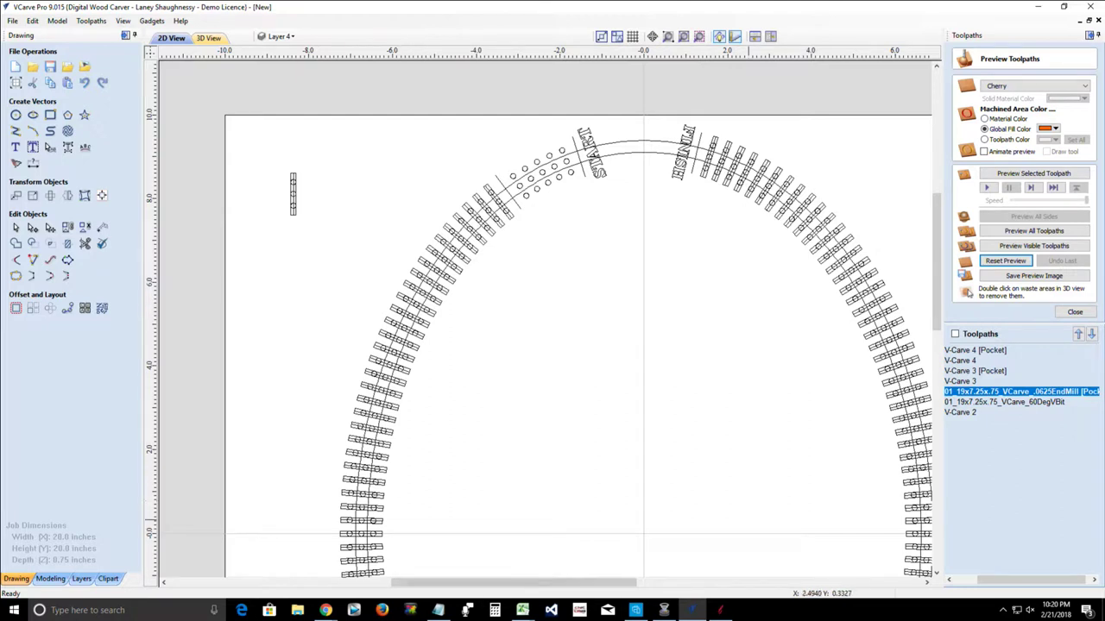
Step: Select the spare three-hole segment outside the ellipse and compare it with the segments along the track
drag(259, 159, 309, 252)
scroll(284, 199, up, 3)
scroll(283, 200, up, 3)
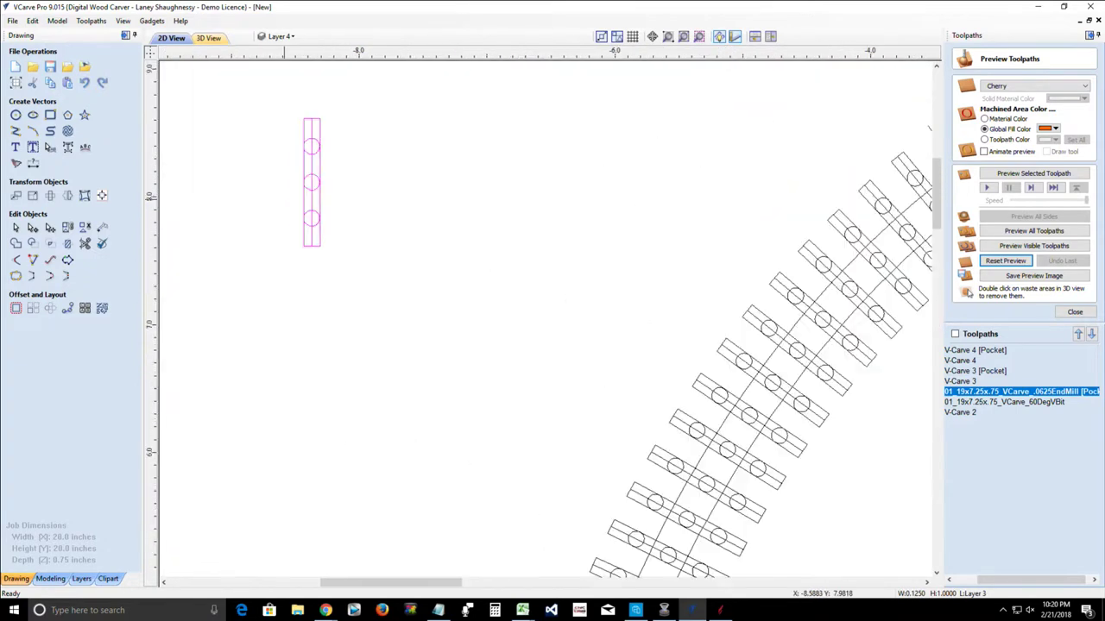
scroll(283, 199, down, 3)
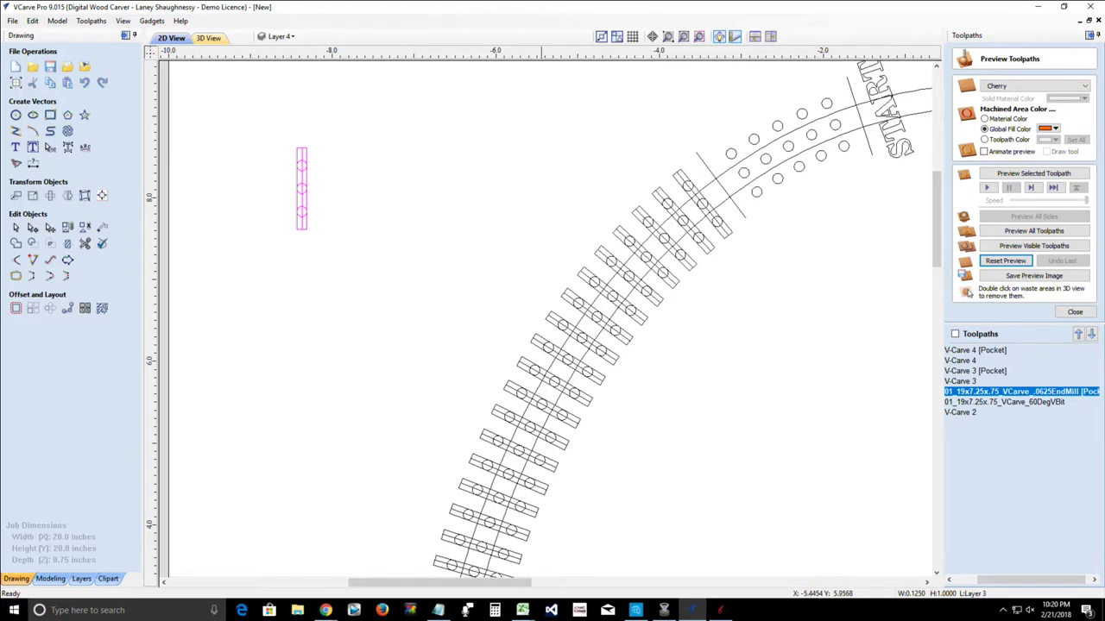
scroll(488, 335, down, 3)
scroll(608, 441, up, 3)
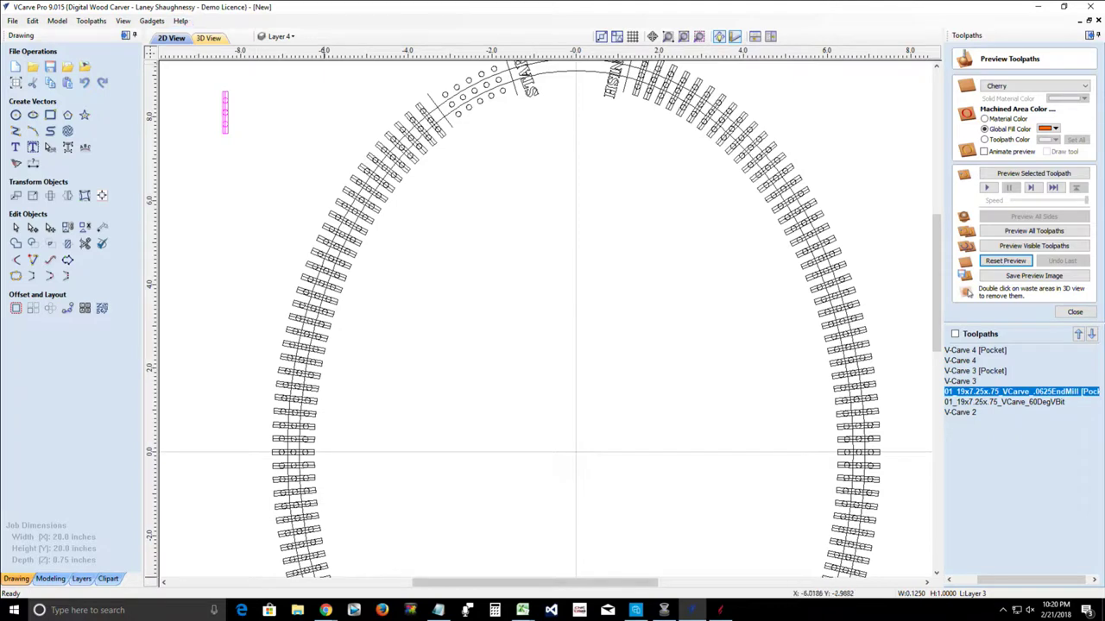
Step: Switch to Chrome, close the Goofy Face Vector search page and open the Vectric website
mouse_move(325, 610)
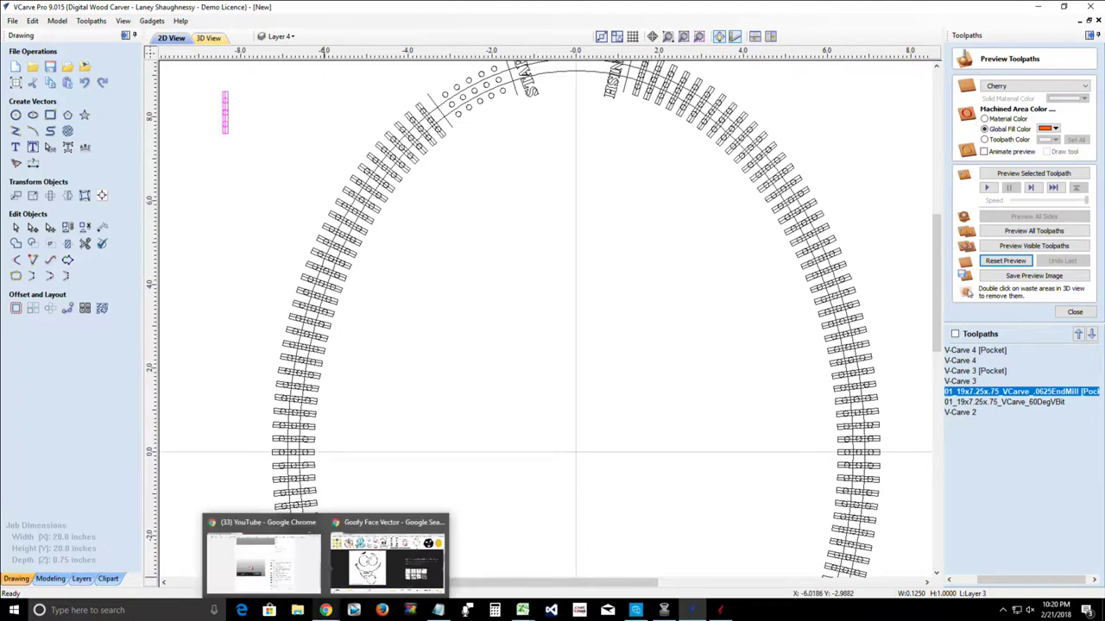
click(388, 561)
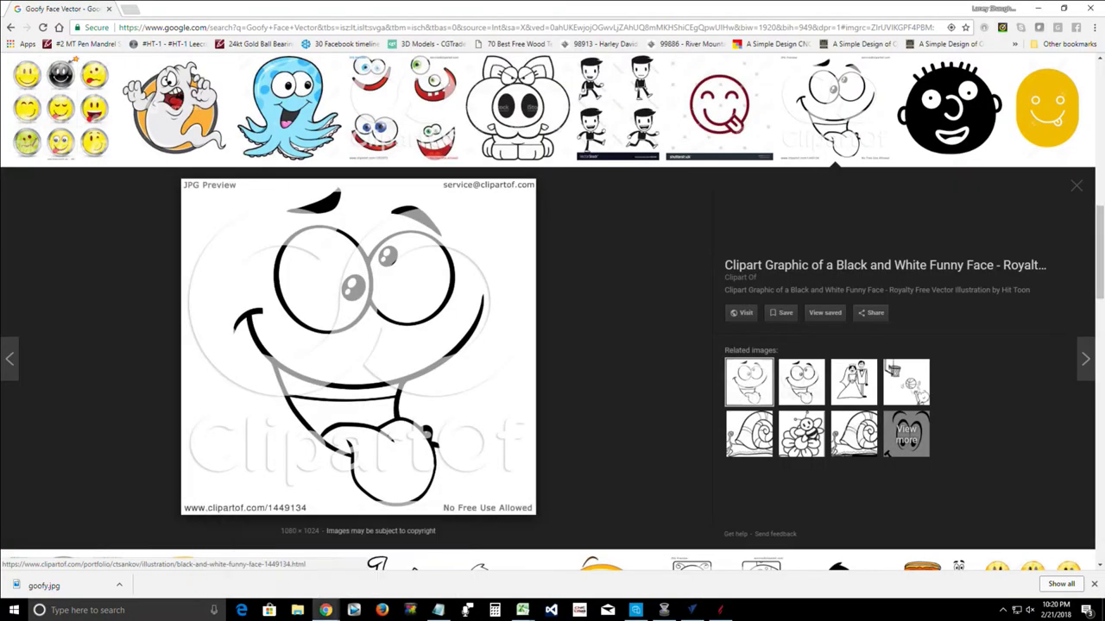
click(129, 9)
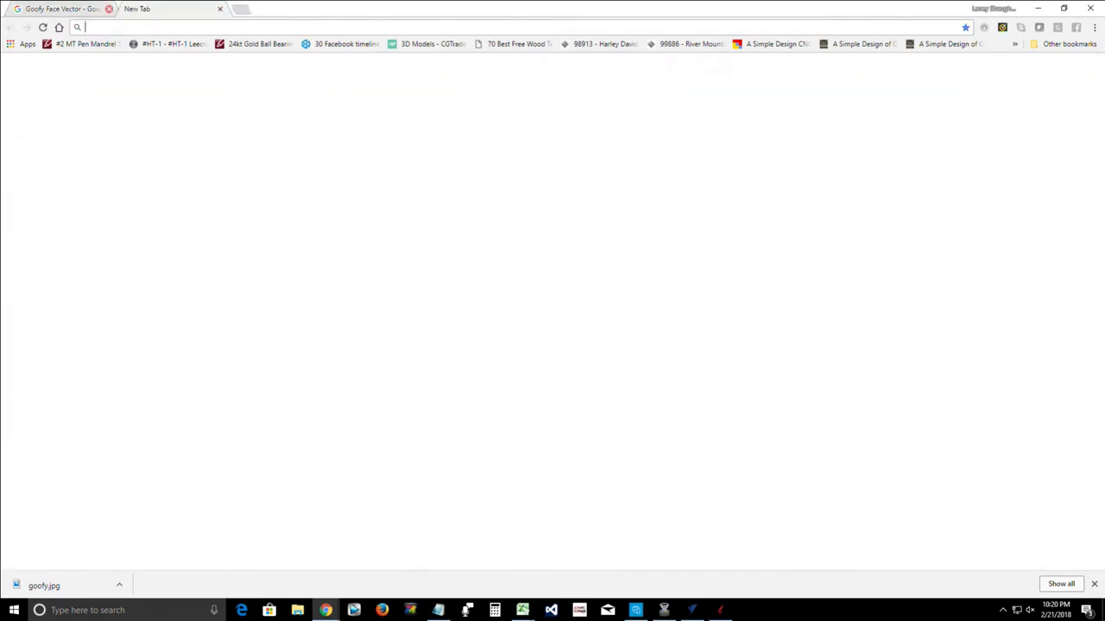
click(109, 9)
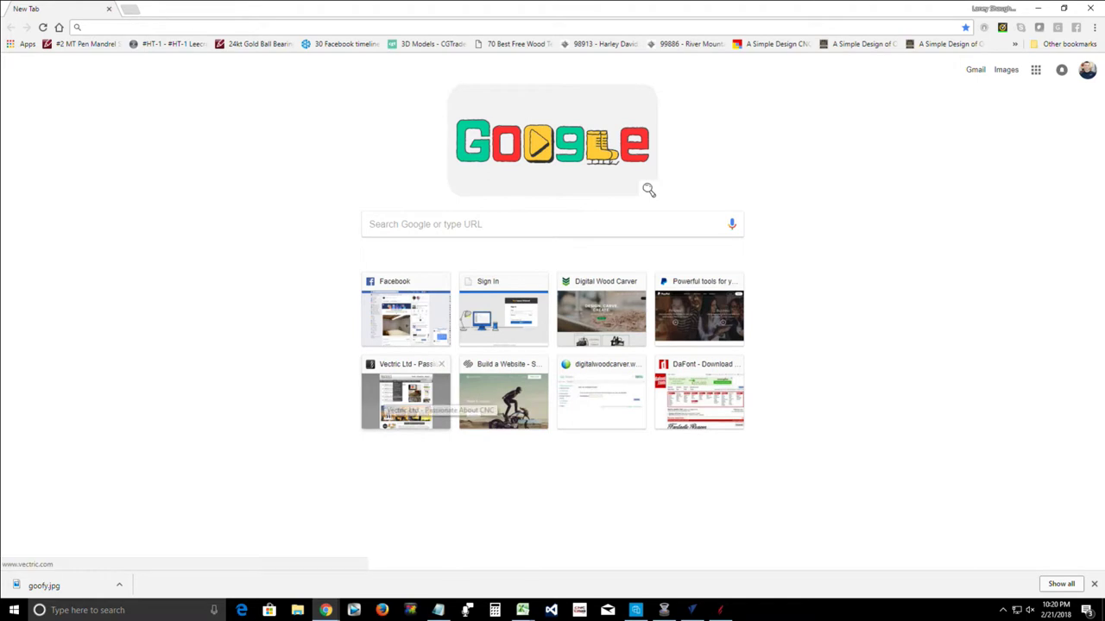
click(414, 397)
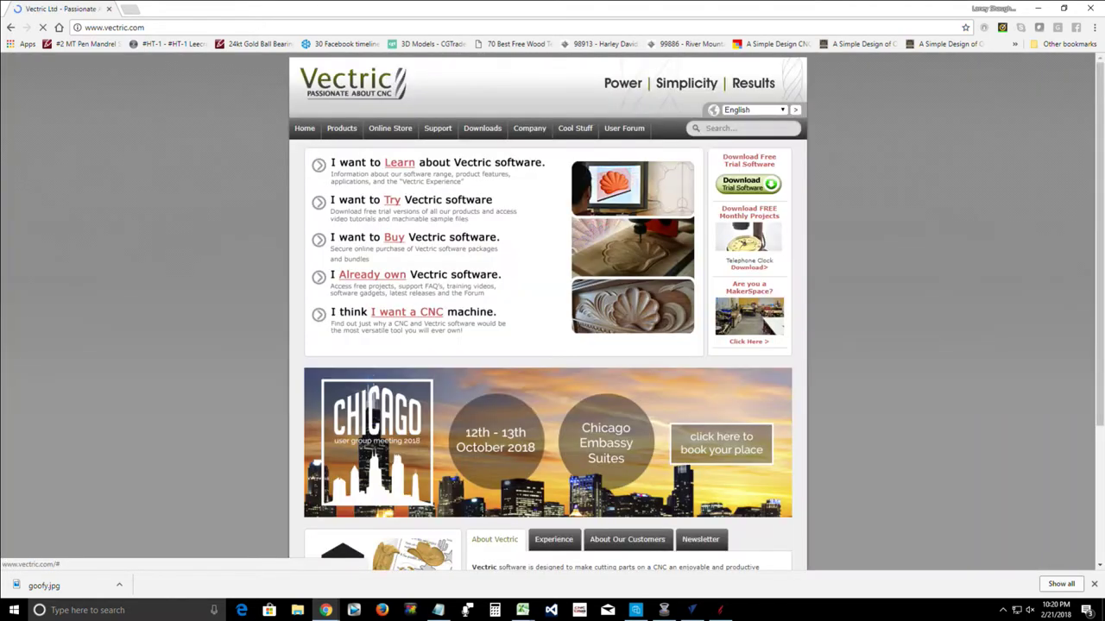
Step: Open Vectric's training materials and browse the VCarve Pro tutorials in all categories
mouse_move(437, 128)
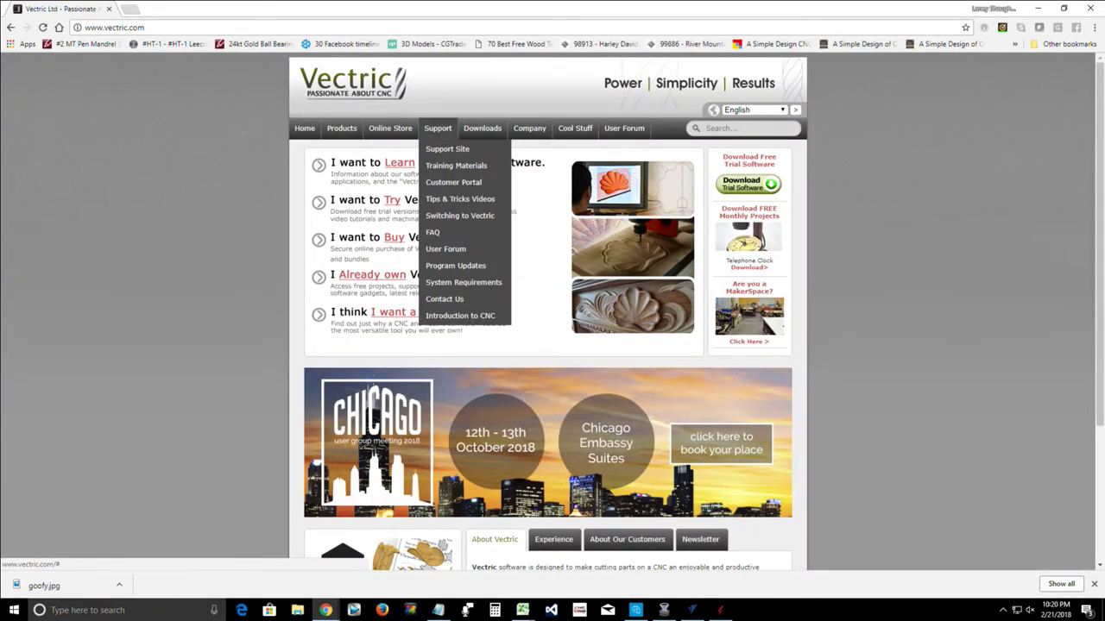
click(456, 165)
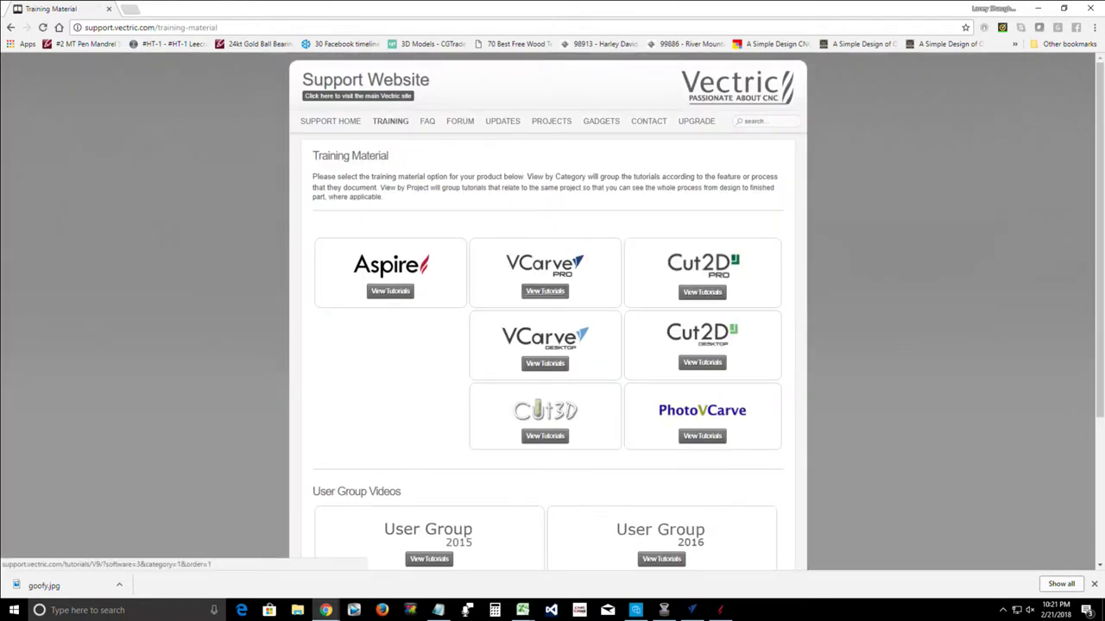
click(539, 292)
scroll(540, 292, down, 1)
scroll(548, 311, down, 6)
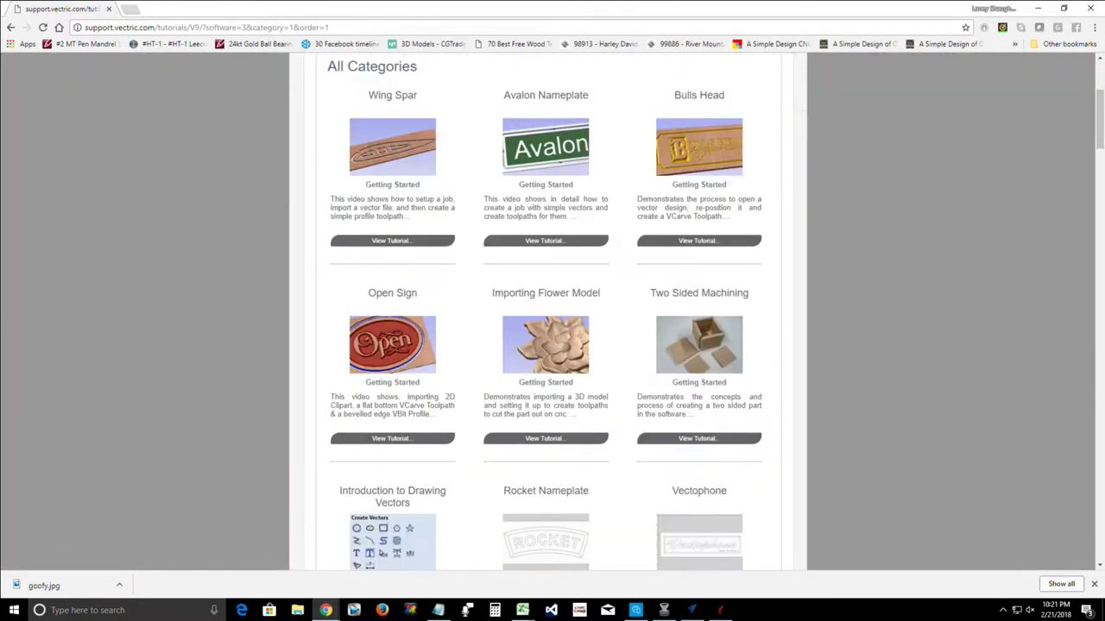
scroll(548, 311, up, 3)
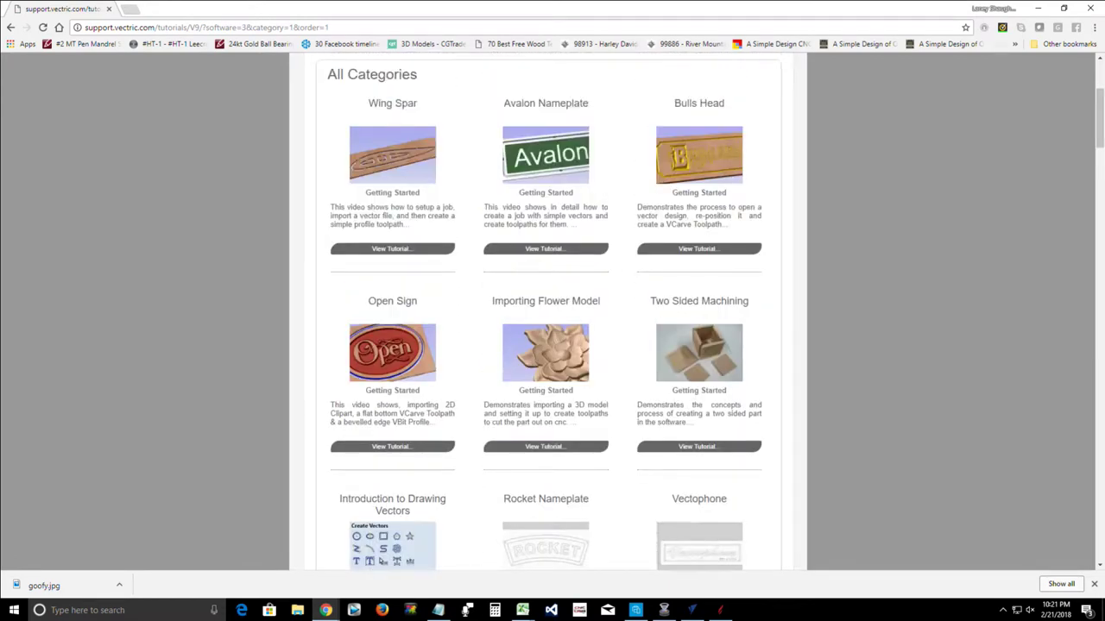
Step: Return to the track drawing in VCarve Pro, and launch the 64-bit version of PlanetCNC
key(alt+Tab)
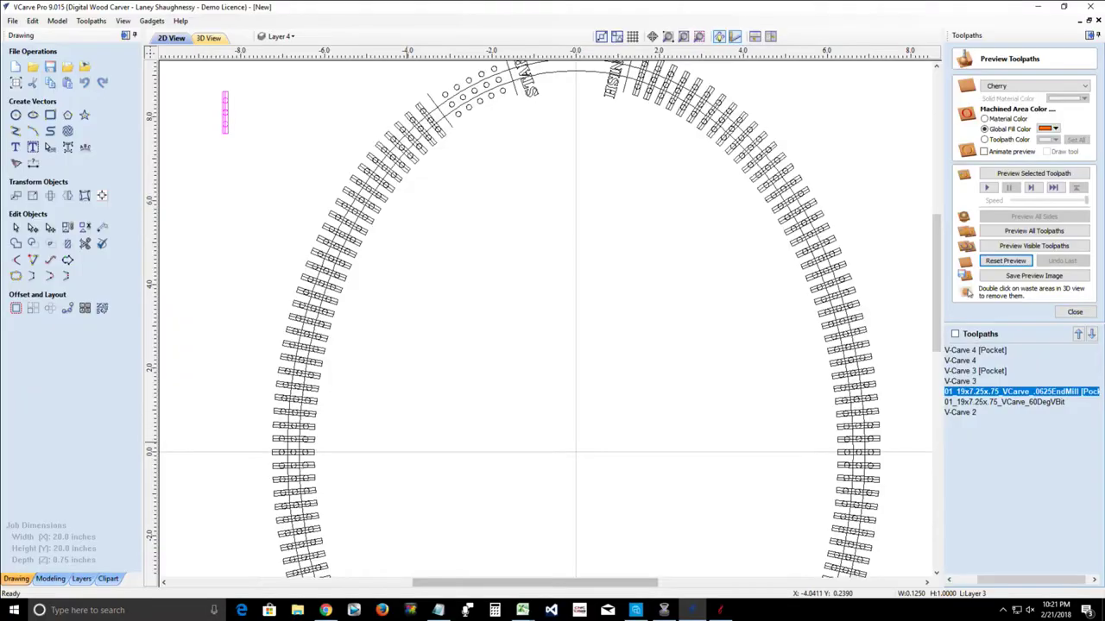
scroll(406, 440, down, 3)
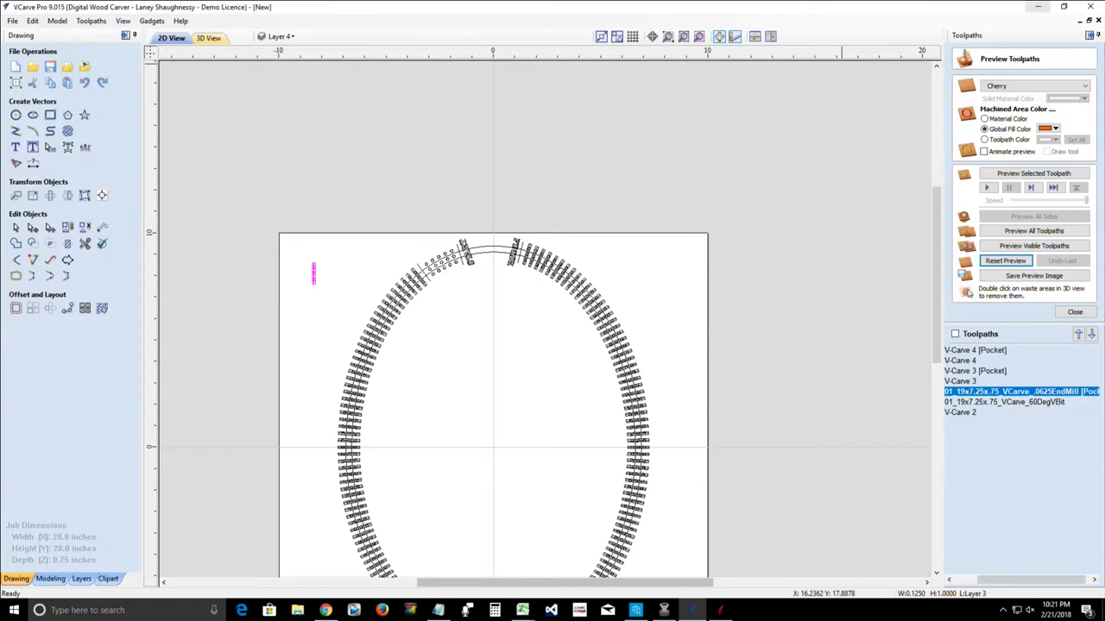
click(14, 610)
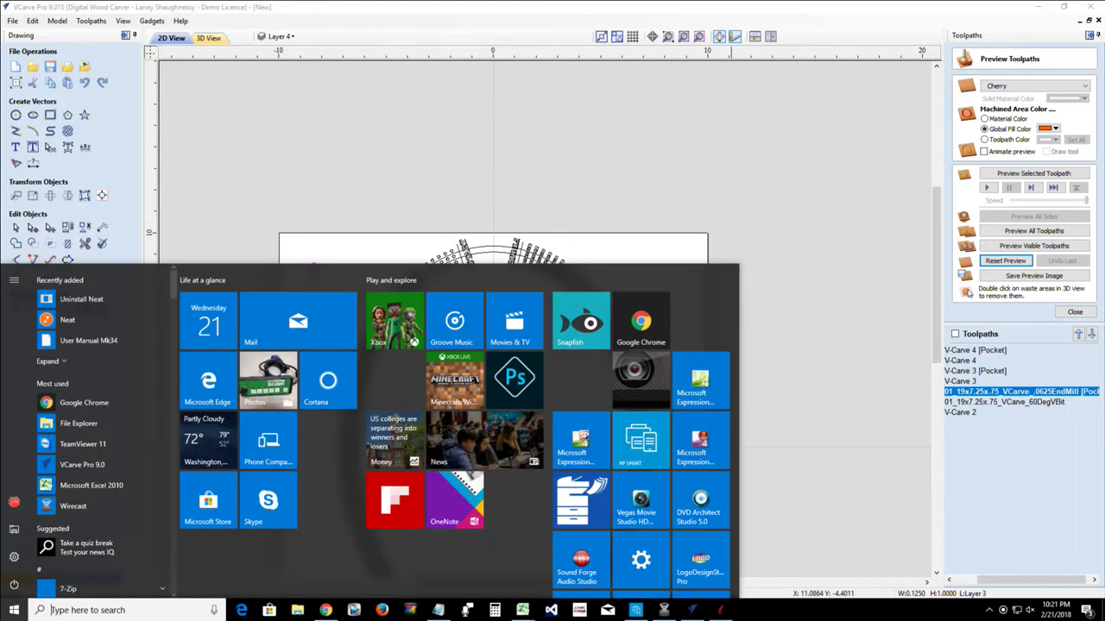
scroll(95, 431, down, 5)
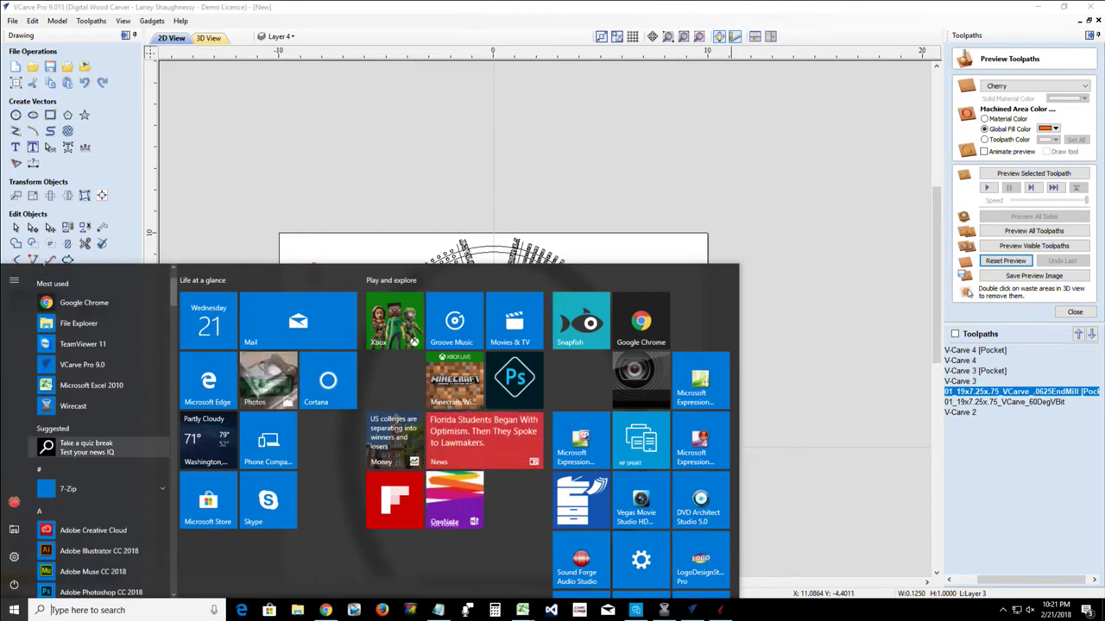
scroll(95, 431, down, 5)
scroll(95, 432, down, 10)
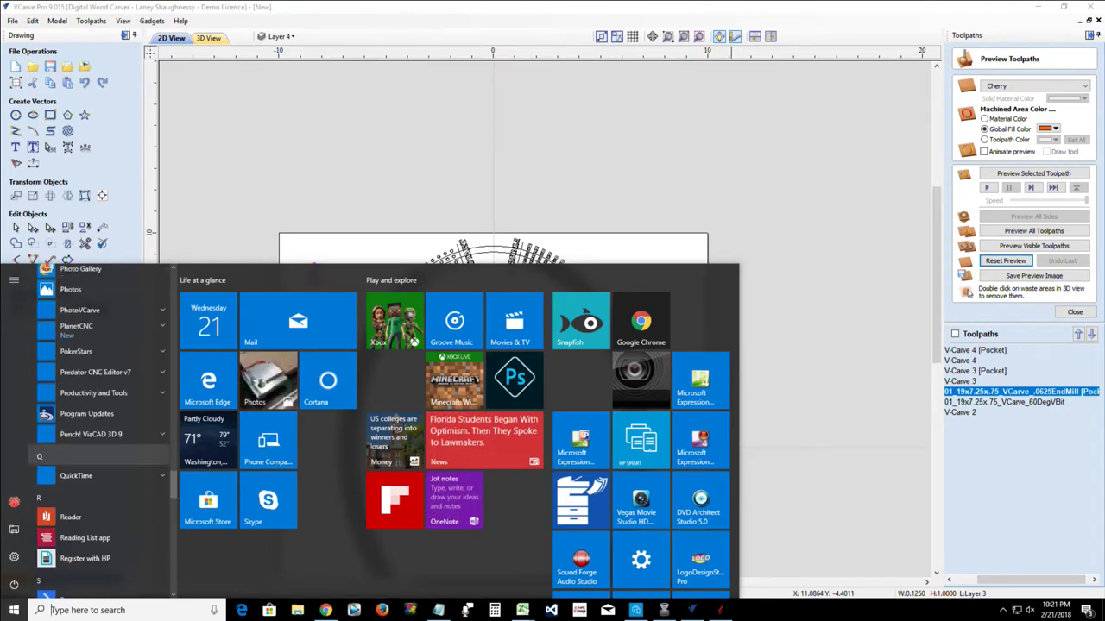
click(82, 326)
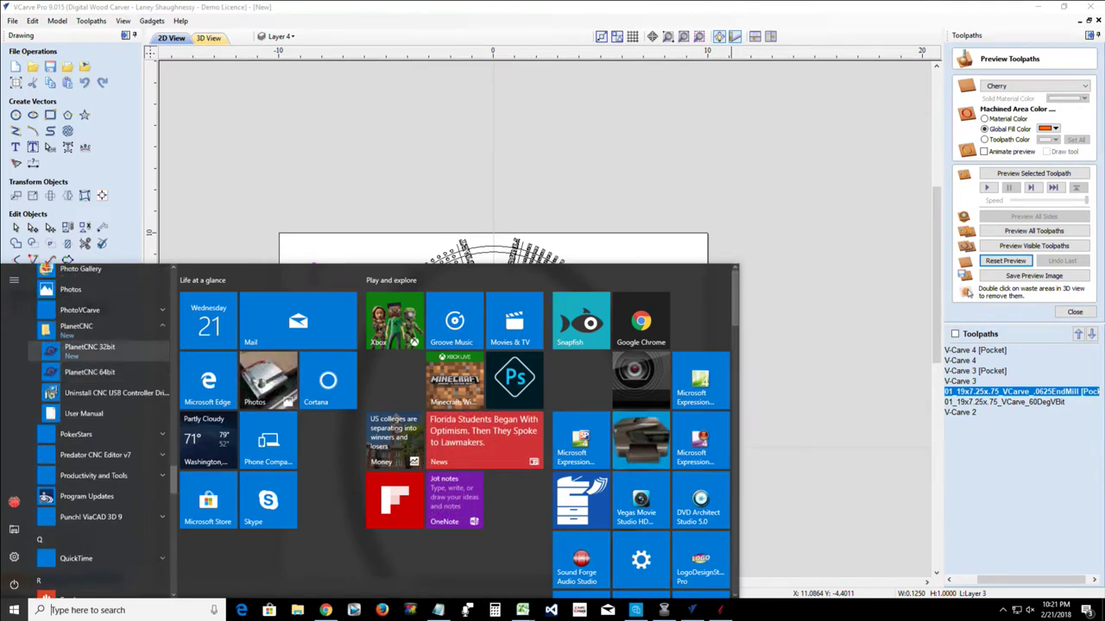
click(90, 372)
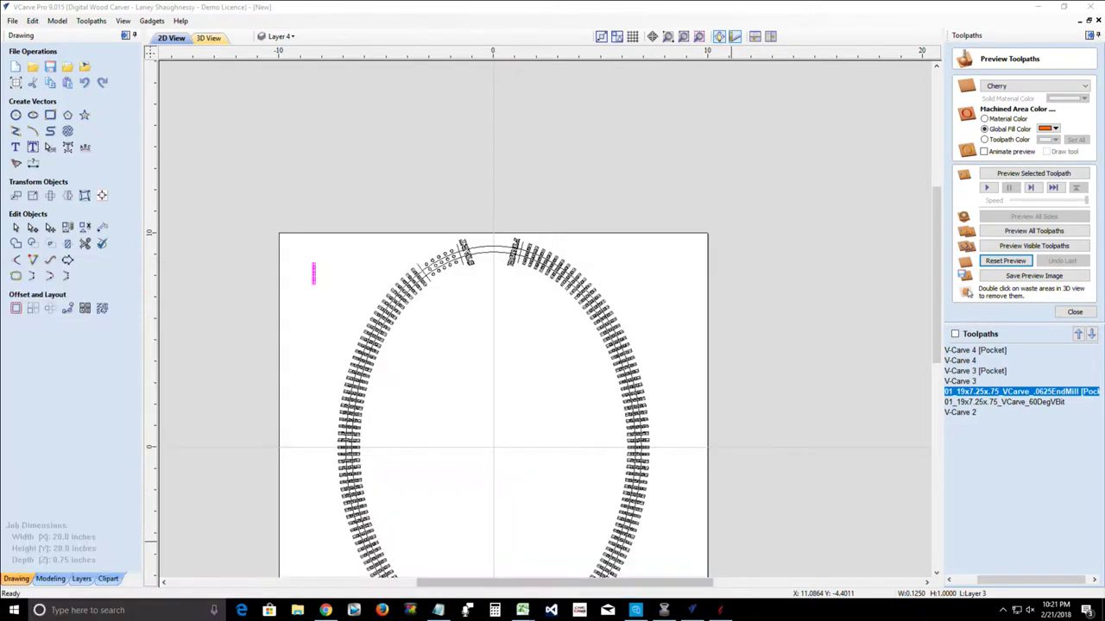
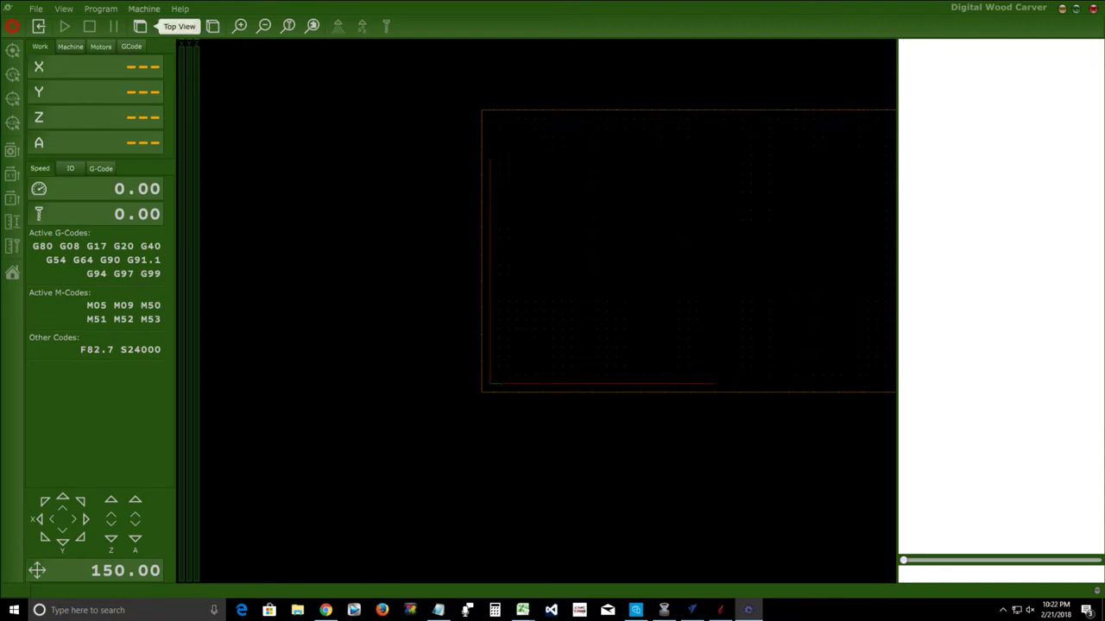
Step: Examine the machine's work offset, tool offset and absolute position commands in PlanetCNC
click(144, 8)
mouse_move(149, 203)
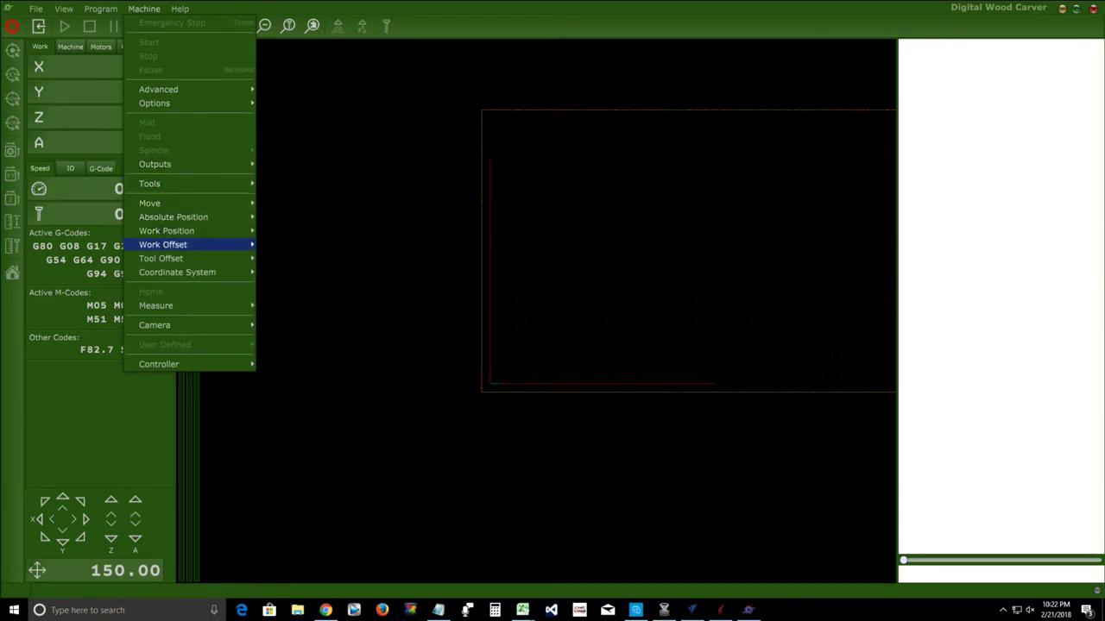
mouse_move(160, 258)
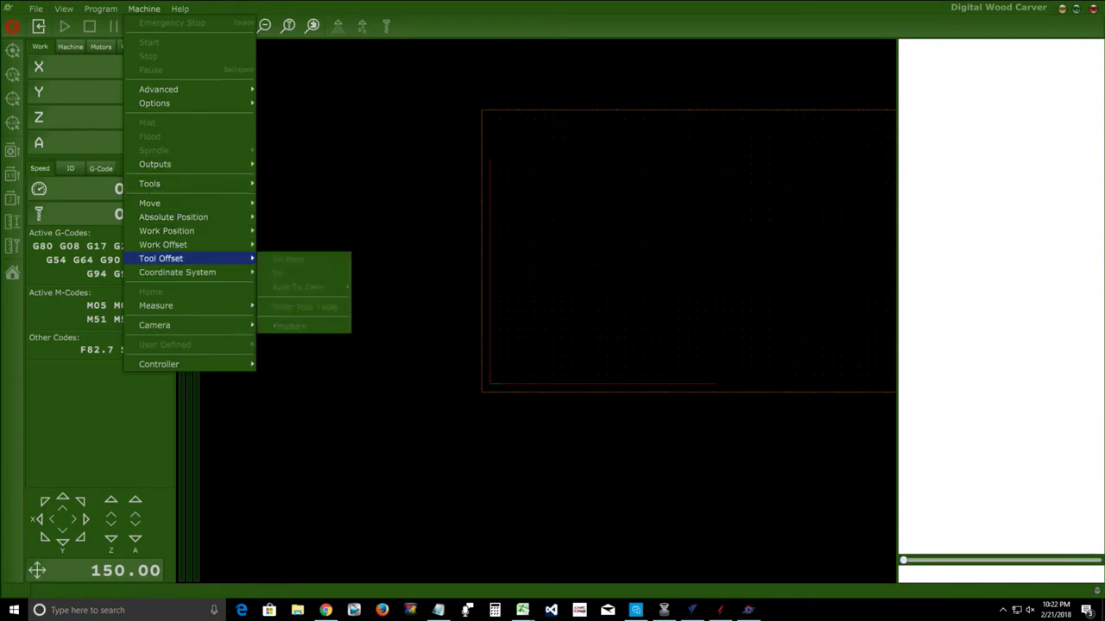
mouse_move(172, 216)
key(Escape)
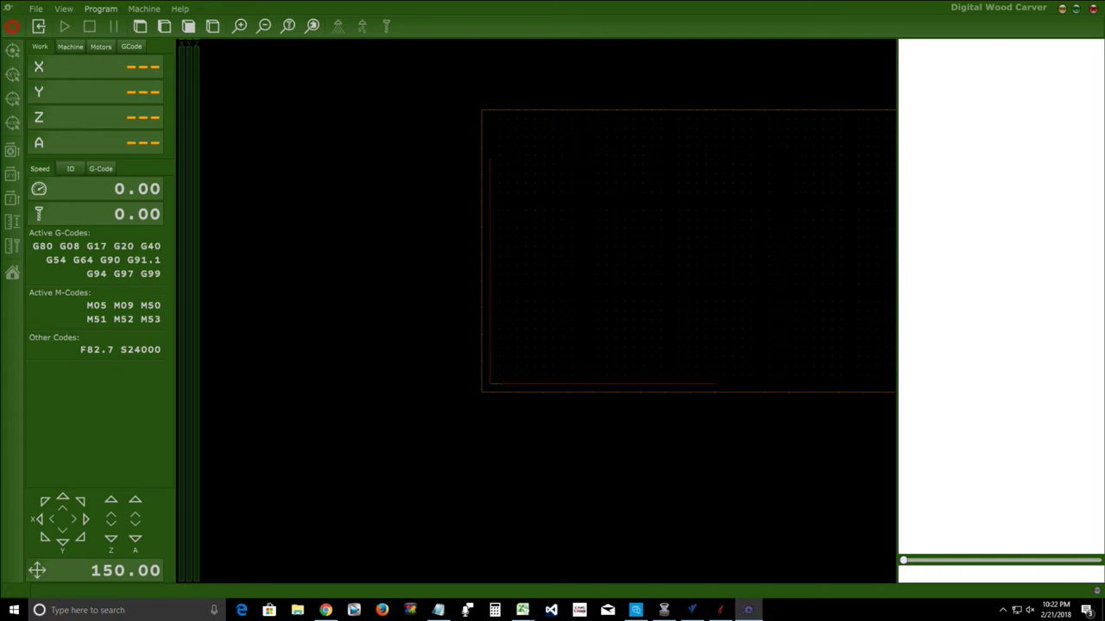
click(143, 9)
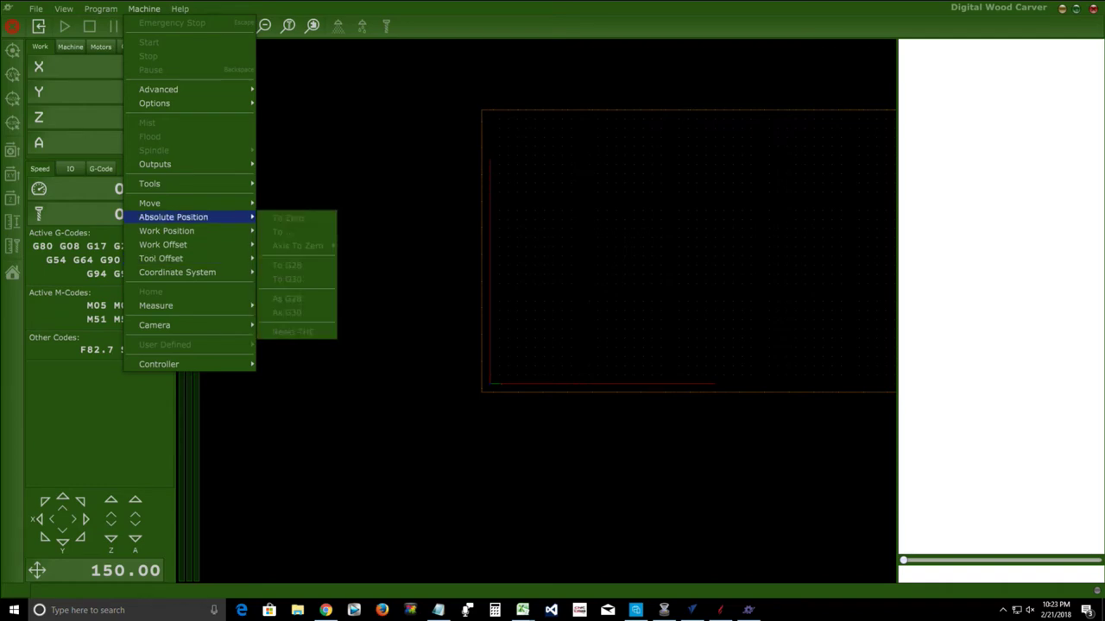
key(Escape)
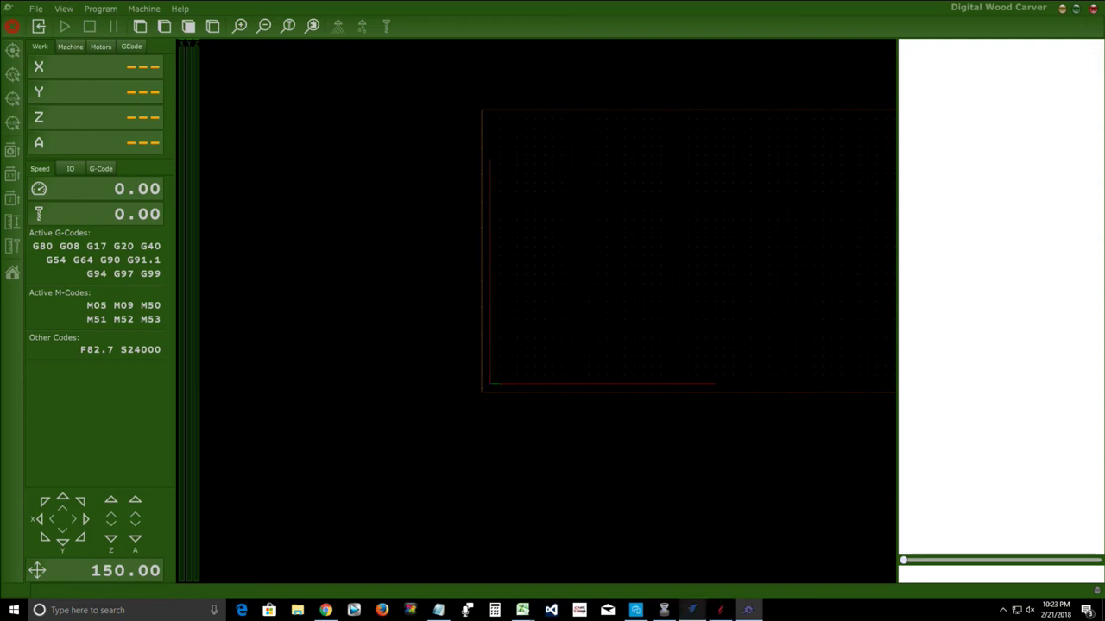
mouse_move(691, 610)
key(alt+Tab)
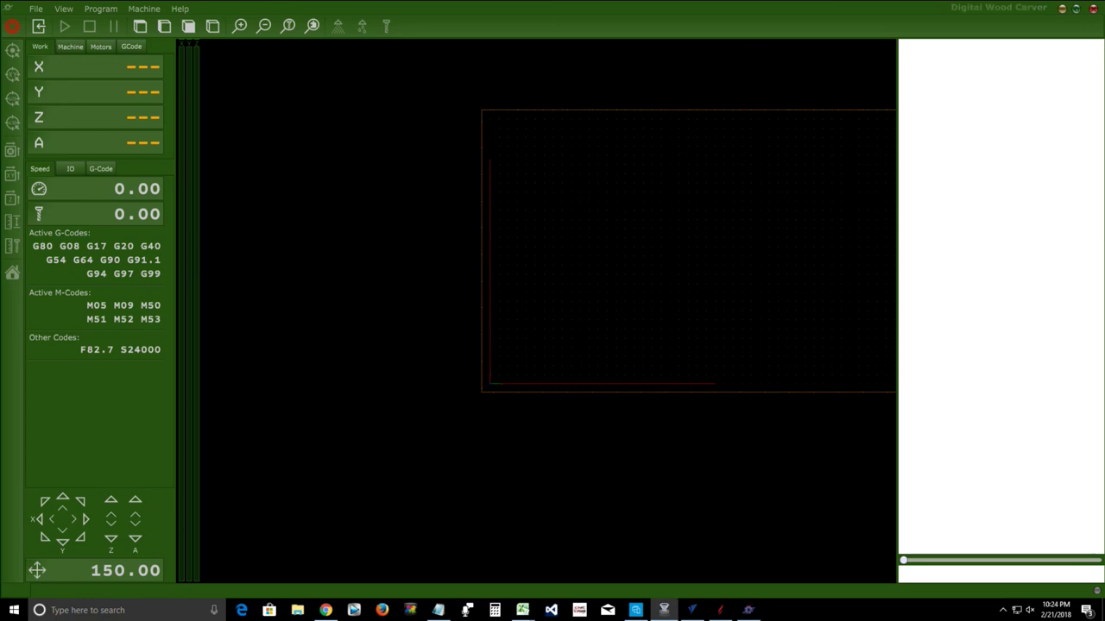